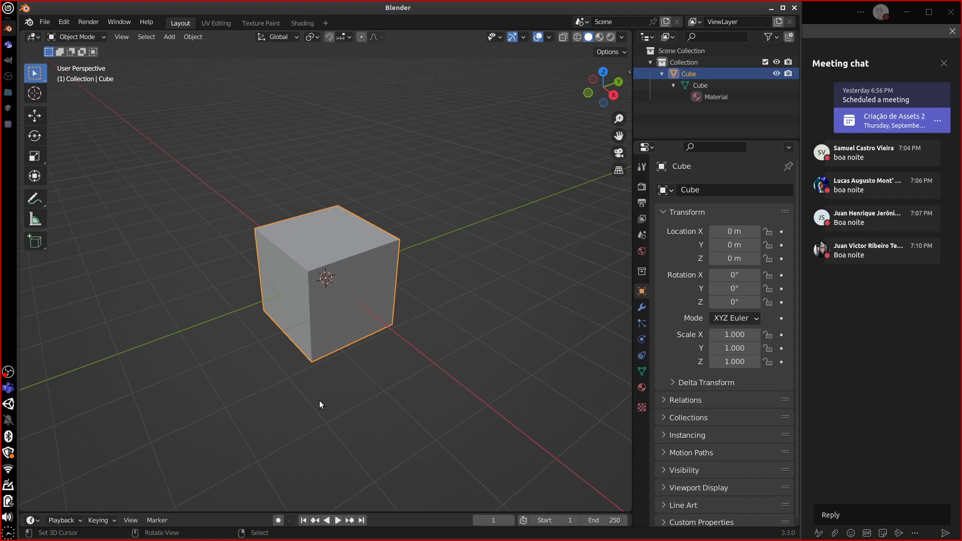
Review the unit topics from Demonstração to Sculpt in the assets II.txt course outline, then return to Blender
{"action": "left_click", "coordinate": [8, 125]}
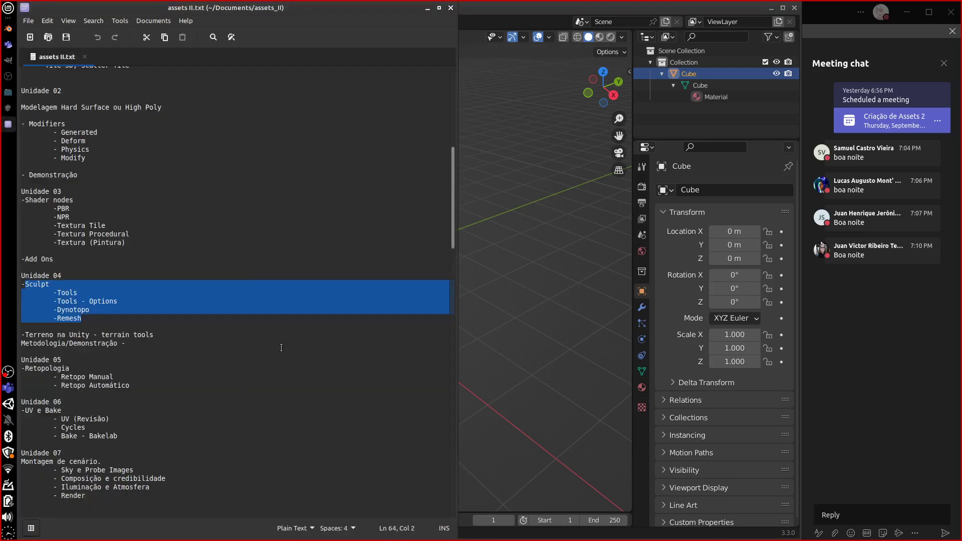
{"action": "left_click", "coordinate": [429, 218]}
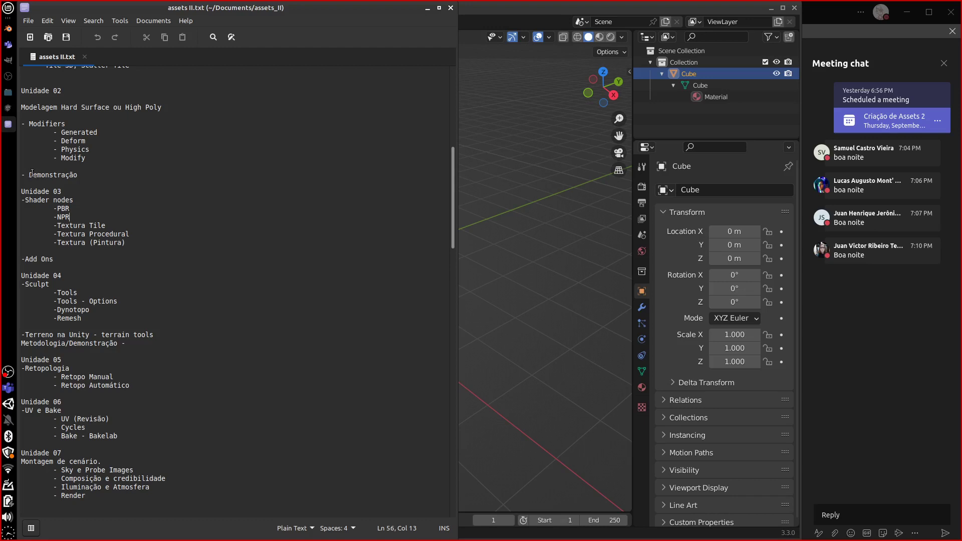
{"action": "left_click_drag", "start_coordinate": [29, 174], "coordinate": [79, 175]}
{"action": "mouse_move", "coordinate": [453, 201]}
{"action": "left_mouse_down"}
{"action": "mouse_move", "coordinate": [450, 174]}
{"action": "mouse_move", "coordinate": [448, 218]}
{"action": "left_mouse_up"}
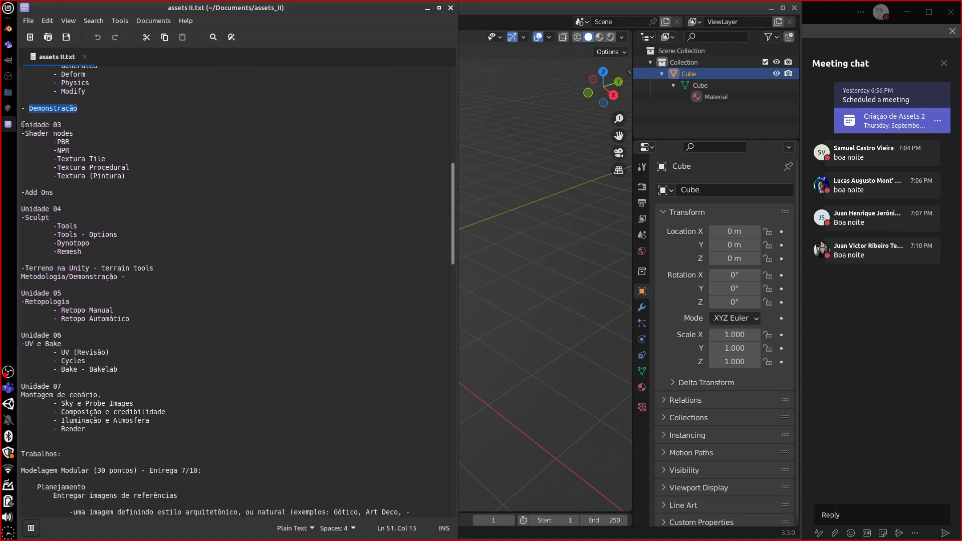
{"action": "left_click_drag", "start_coordinate": [24, 133], "coordinate": [143, 178]}
{"action": "mouse_move", "coordinate": [23, 217]}
{"action": "left_mouse_down"}
{"action": "mouse_move", "coordinate": [101, 255]}
{"action": "mouse_move", "coordinate": [82, 251]}
{"action": "left_mouse_up"}
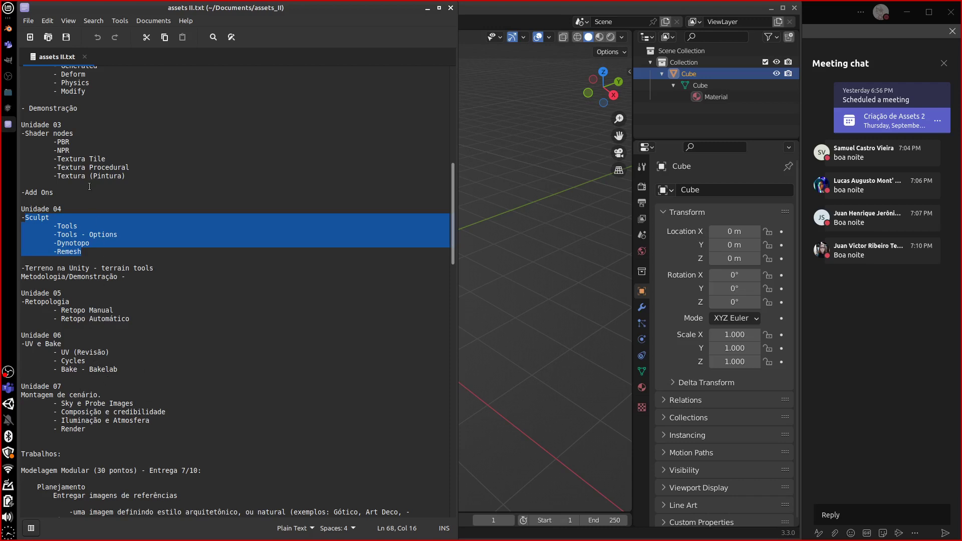
{"action": "left_click", "coordinate": [148, 110]}
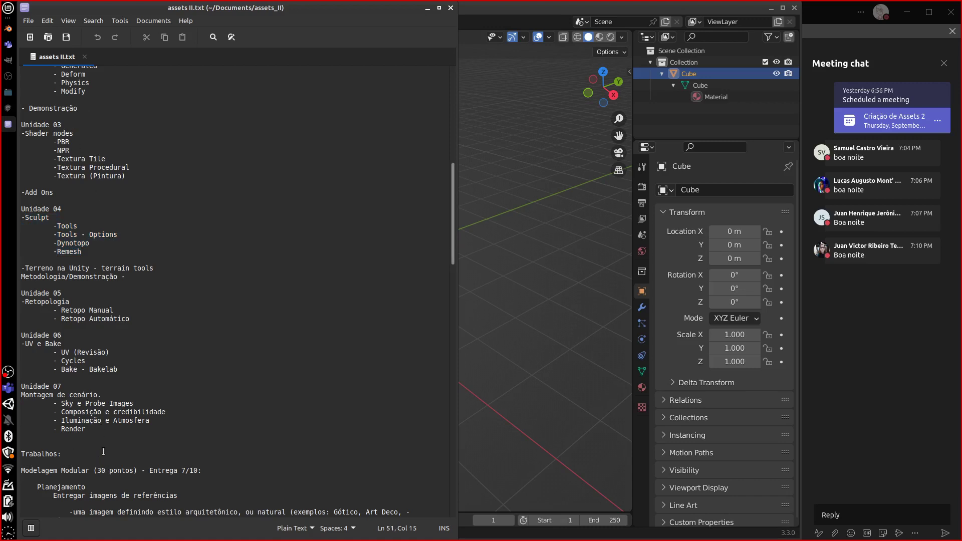
{"action": "left_click", "coordinate": [427, 8]}
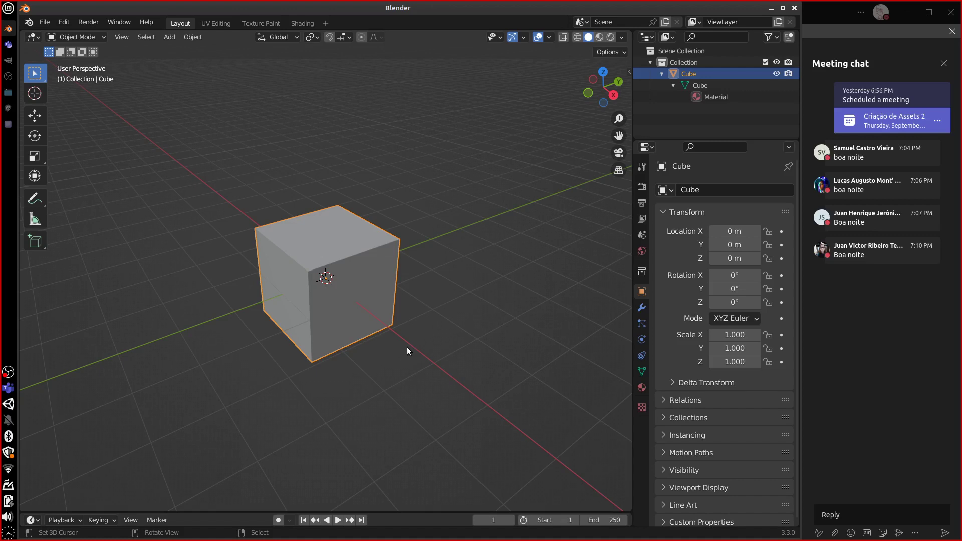
Scale the default cube's whole mesh by 0.5 in Edit Mode, working in the front orthographic view
{"action": "middle_click_drag", "start_coordinate": [392, 370], "coordinate": [378, 350]}
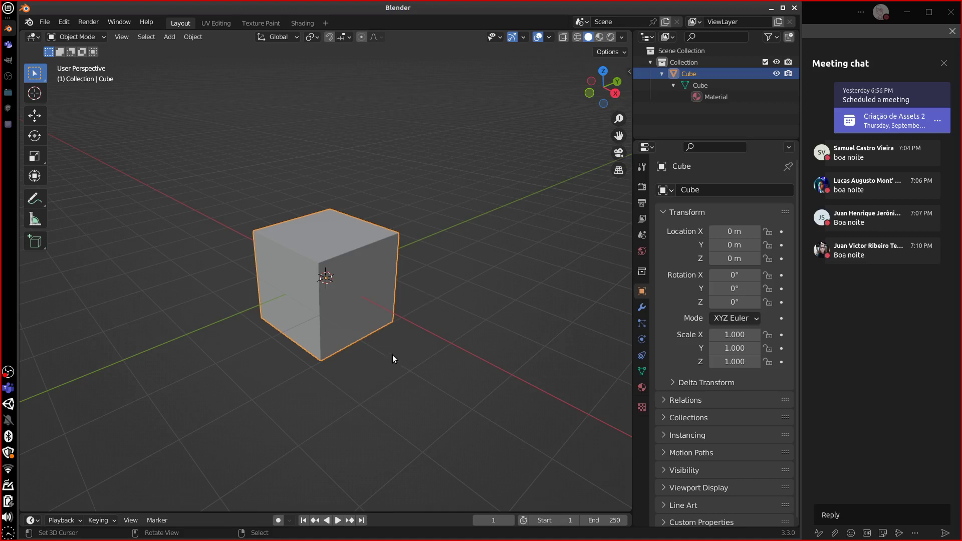
{"action": "middle_click_drag", "start_coordinate": [398, 362], "coordinate": [423, 352]}
{"action": "key", "text": "Tab"}
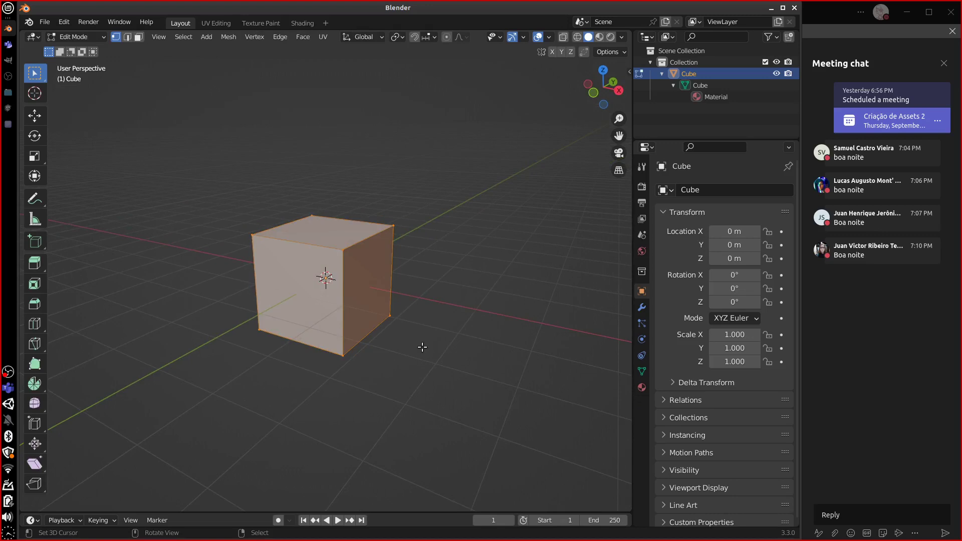
{"action": "key", "text": "KP_1"}
{"action": "key", "text": "KP_5"}
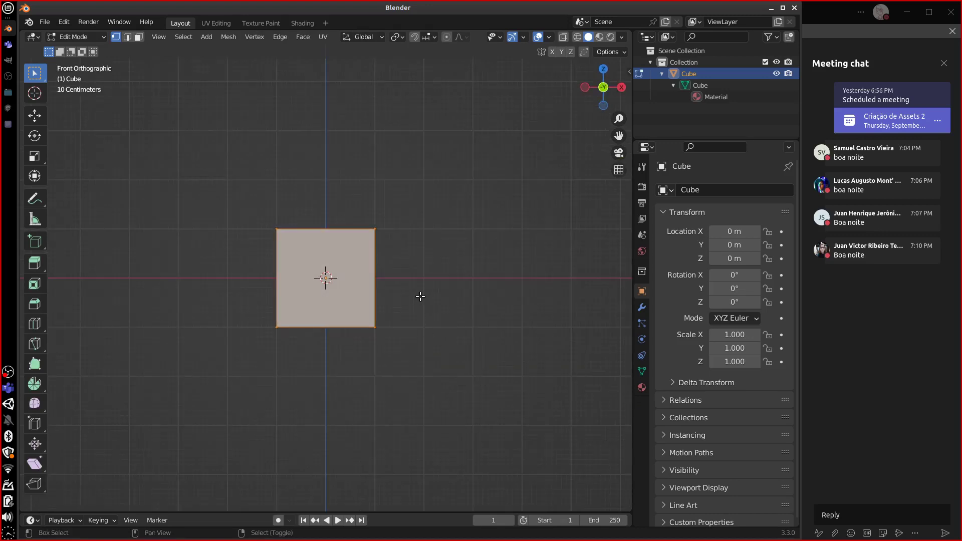
{"action": "middle_click_drag", "start_coordinate": [420, 296], "coordinate": [453, 374], "text": "shift"}
{"action": "key", "text": "s"}
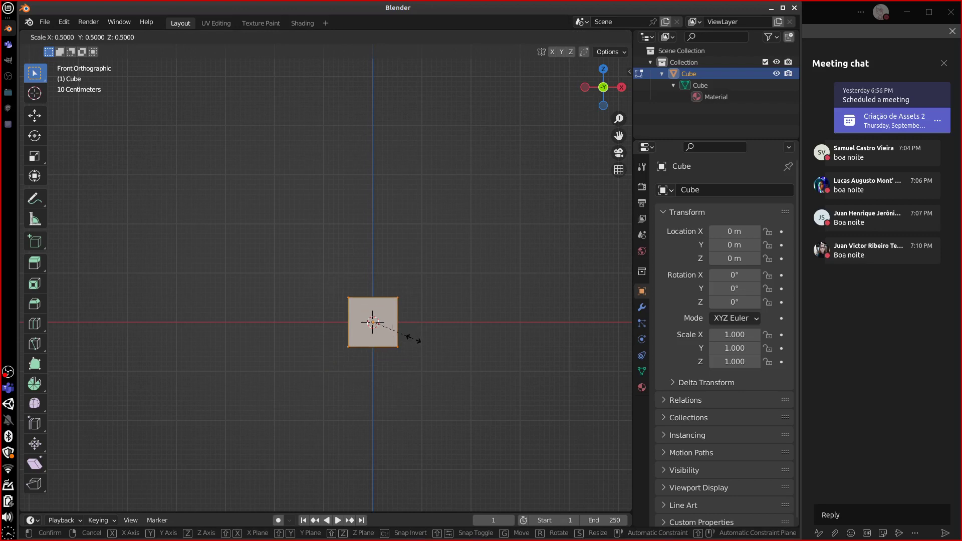
{"action": "left_click", "coordinate": [413, 340]}
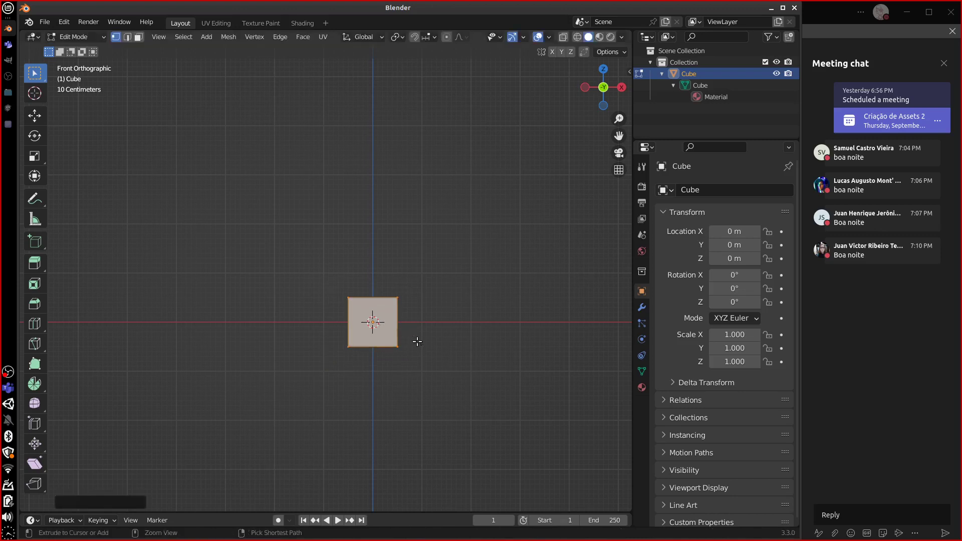
Move the cube's mesh up 0.5 m along Z so its base rests on the ground, then return to Object Mode
{"action": "key", "text": "g"}
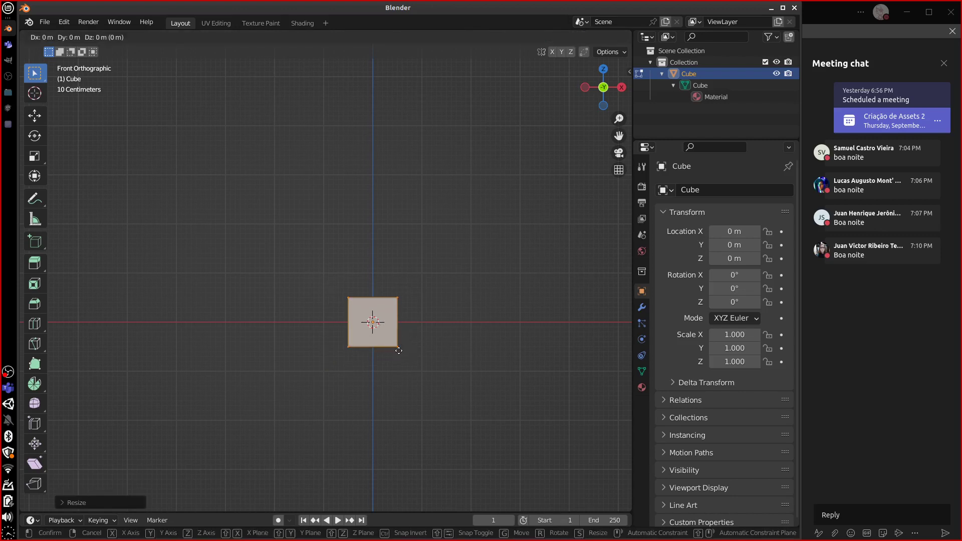
{"action": "key", "text": "z"}
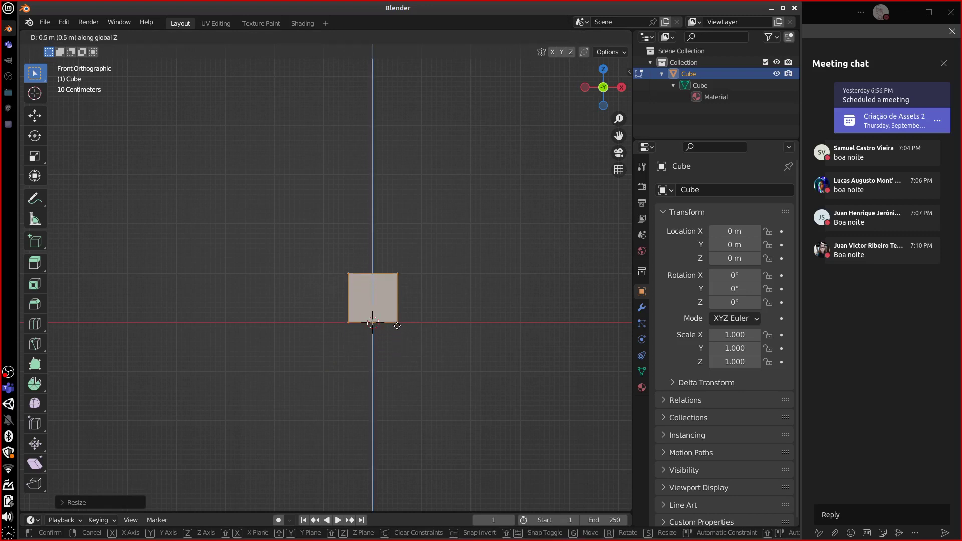
{"action": "right_click", "coordinate": [401, 331]}
{"action": "scroll", "coordinate": [422, 350], "scroll_direction": "up", "scroll_amount": 4}
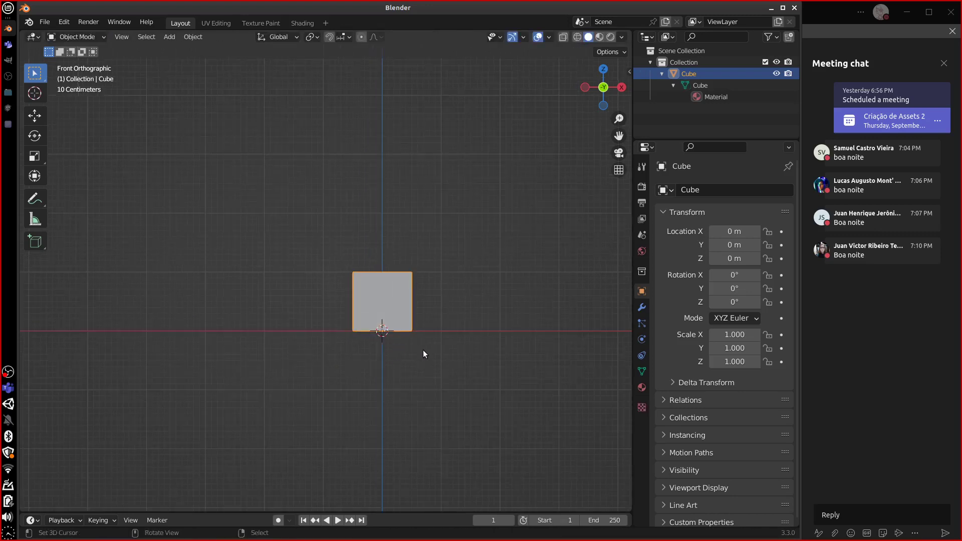
{"action": "middle_click_drag", "start_coordinate": [524, 329], "coordinate": [407, 320]}
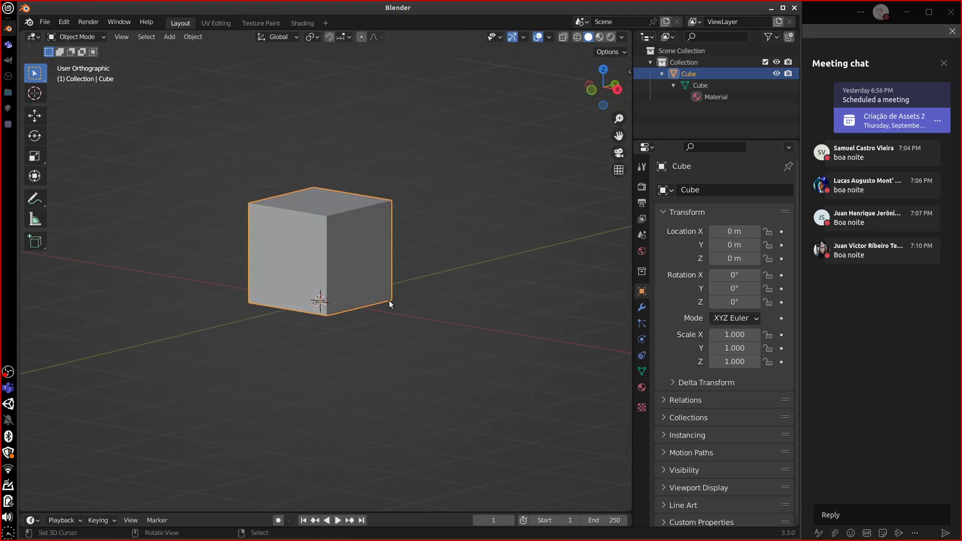
Rename both the cube object and its mesh data to Box
{"action": "double_click", "coordinate": [689, 74]}
{"action": "type", "text": "C"}
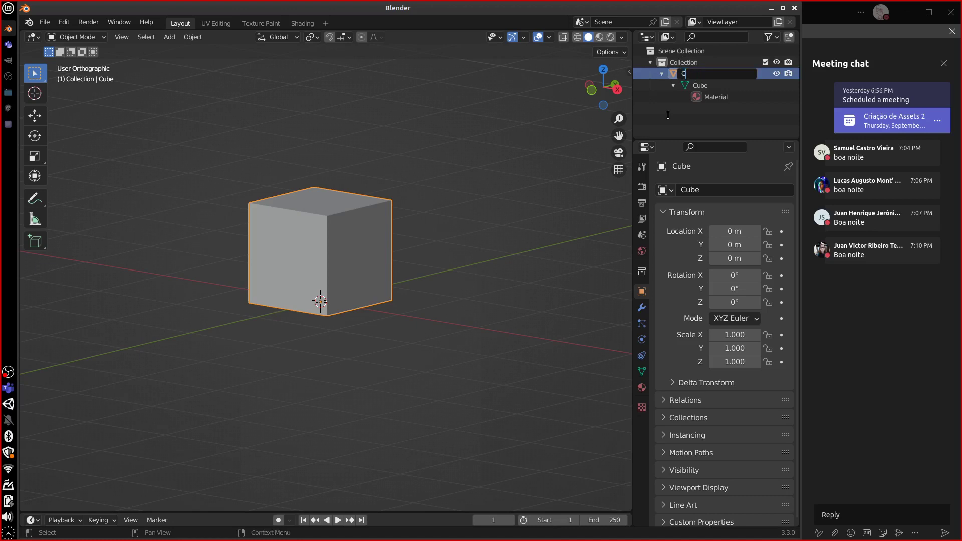
{"action": "key", "text": "BackSpace"}
{"action": "type", "text": "Box"}
{"action": "key", "text": "Return"}
{"action": "double_click", "coordinate": [707, 86]}
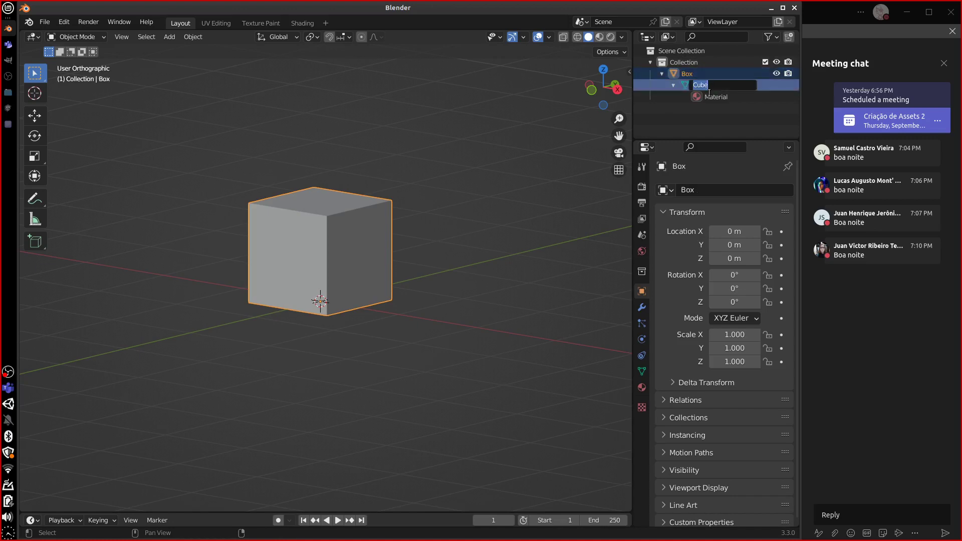
{"action": "type", "text": "Box"}
{"action": "key", "text": "Return"}
Rename the box's material to Bake
{"action": "left_click", "coordinate": [724, 96]}
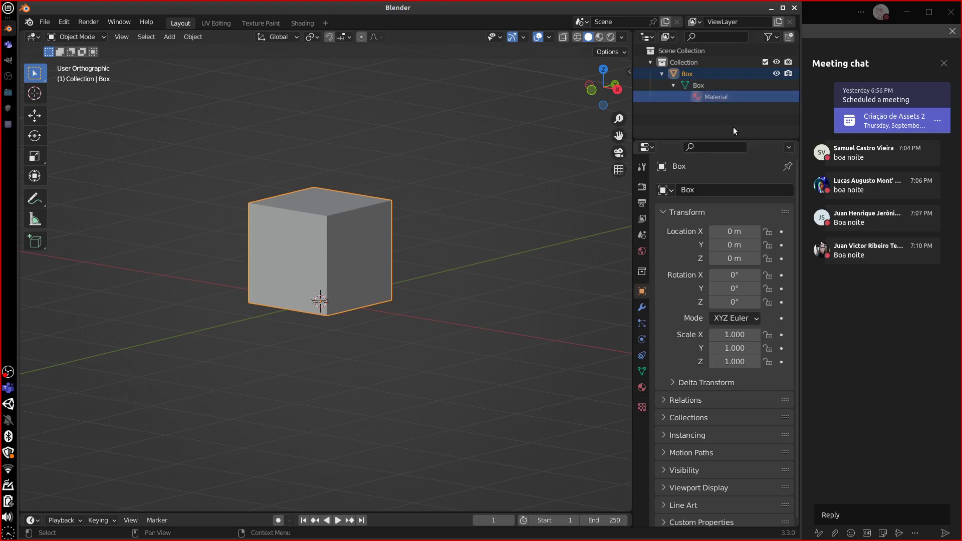
{"action": "left_click", "coordinate": [642, 388]}
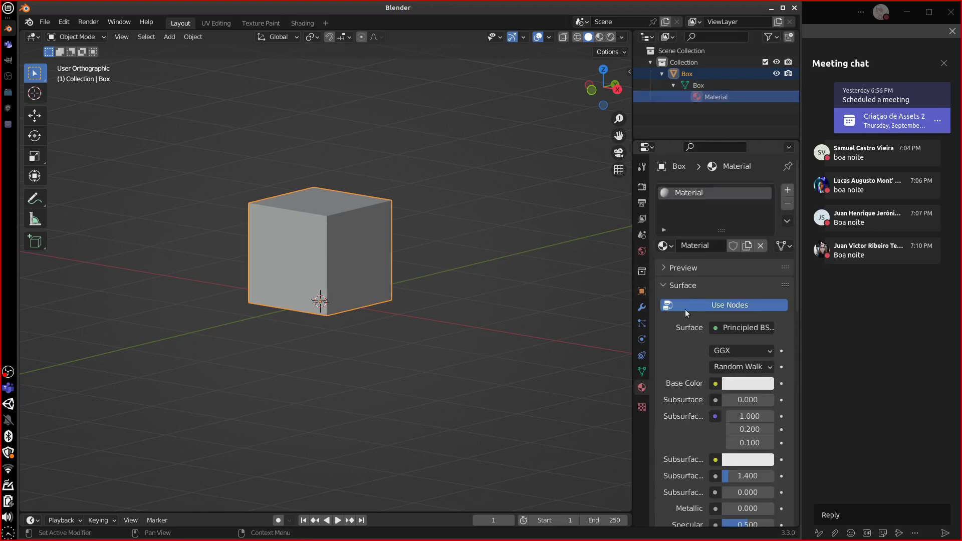
{"action": "left_click", "coordinate": [695, 245]}
{"action": "type", "text": "Bakes"}
{"action": "key", "text": "Return"}
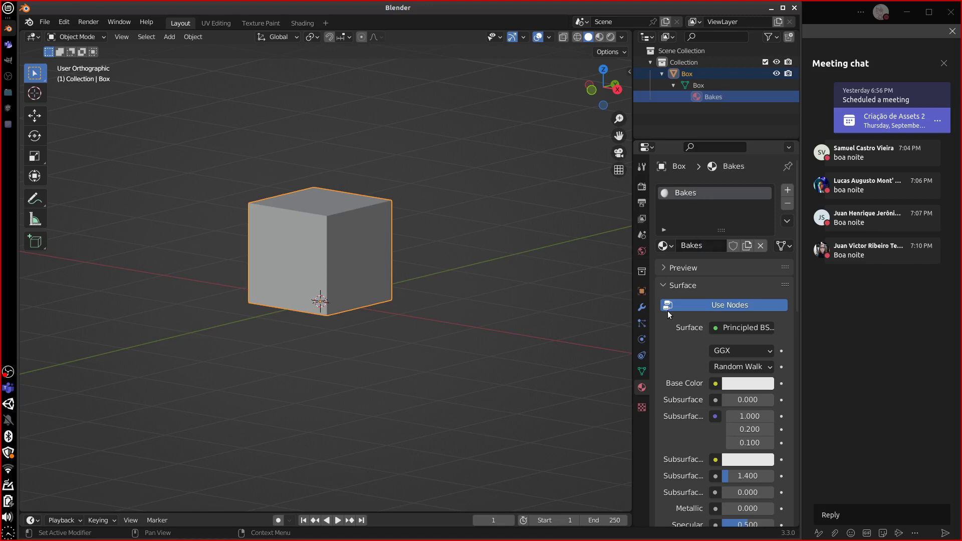
{"action": "left_click", "coordinate": [715, 246]}
{"action": "key", "text": "BackSpace"}
{"action": "key", "text": "Return"}
Collapse the Box hierarchy and rename its collection to LowPoly
{"action": "left_click", "coordinate": [662, 74]}
{"action": "double_click", "coordinate": [699, 62]}
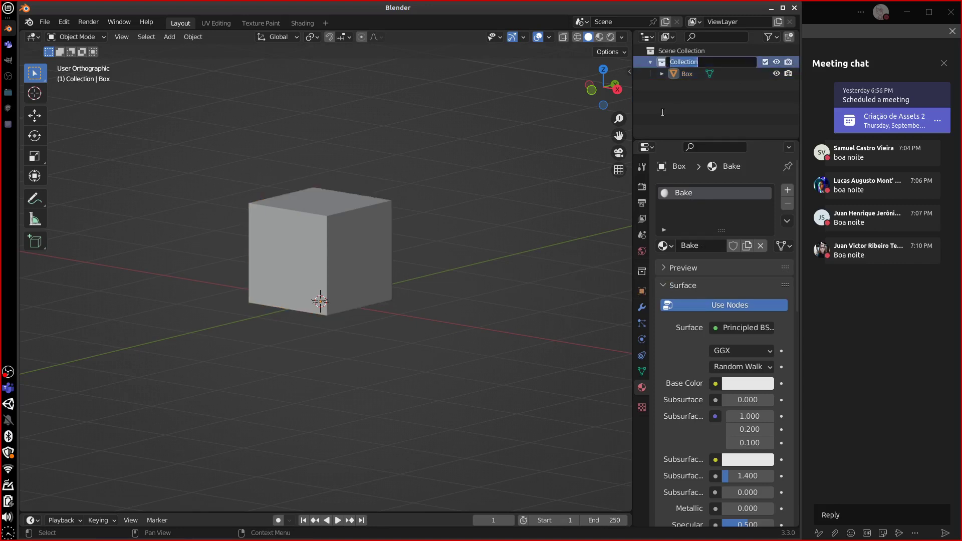
{"action": "type", "text": "LowPoly"}
{"action": "key", "text": "Return"}
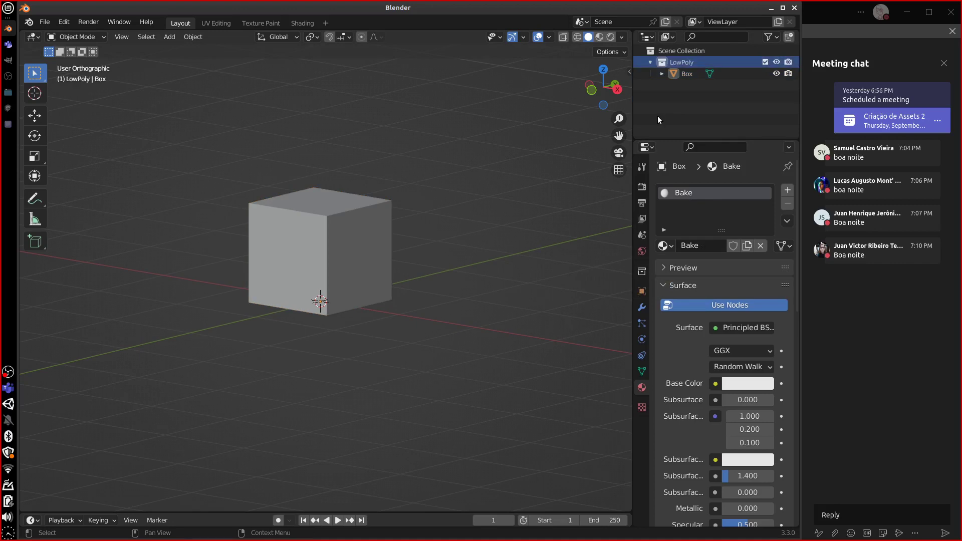
Add a new collection under the Scene Collection and name it HighPoly
{"action": "right_click", "coordinate": [687, 49]}
{"action": "left_click", "coordinate": [678, 50]}
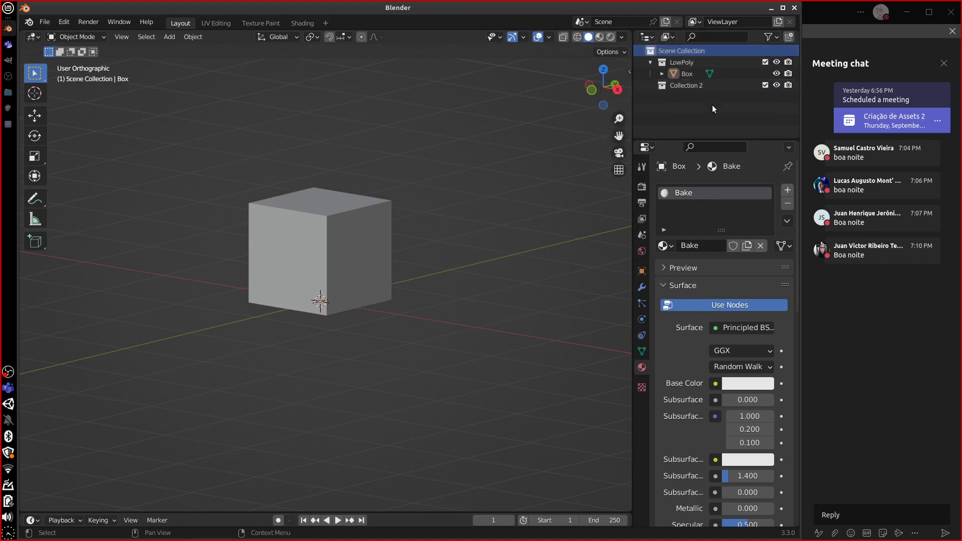
{"action": "double_click", "coordinate": [695, 85]}
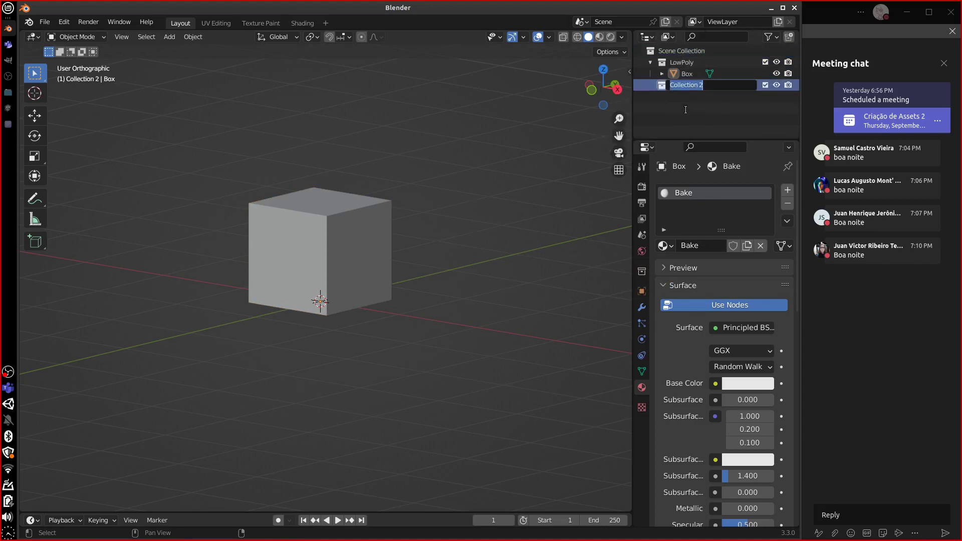
{"action": "type", "text": "HighPoly"}
{"action": "key", "text": "Return"}
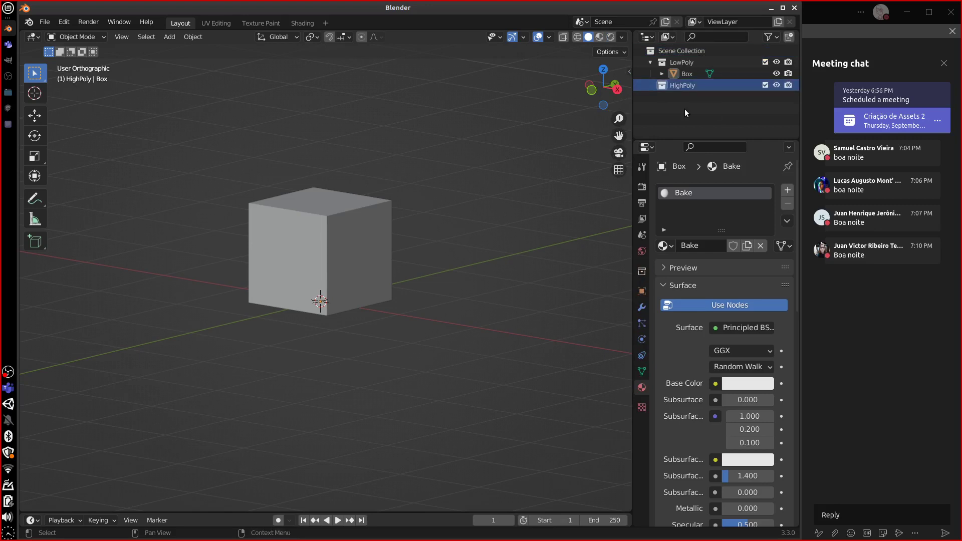
Shorten the empty second collection's name to HiPoly
{"action": "double_click", "coordinate": [684, 87]}
{"action": "left_click", "coordinate": [684, 86]}
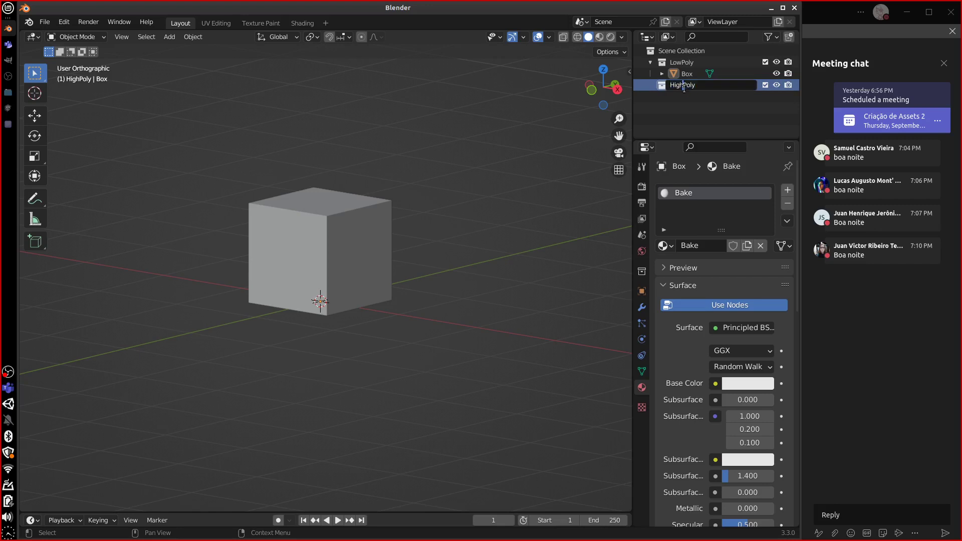
{"action": "key", "text": "BackSpace"}
{"action": "key", "text": "BackSpace"}
{"action": "type", "text": "i"}
{"action": "key", "text": "Return"}
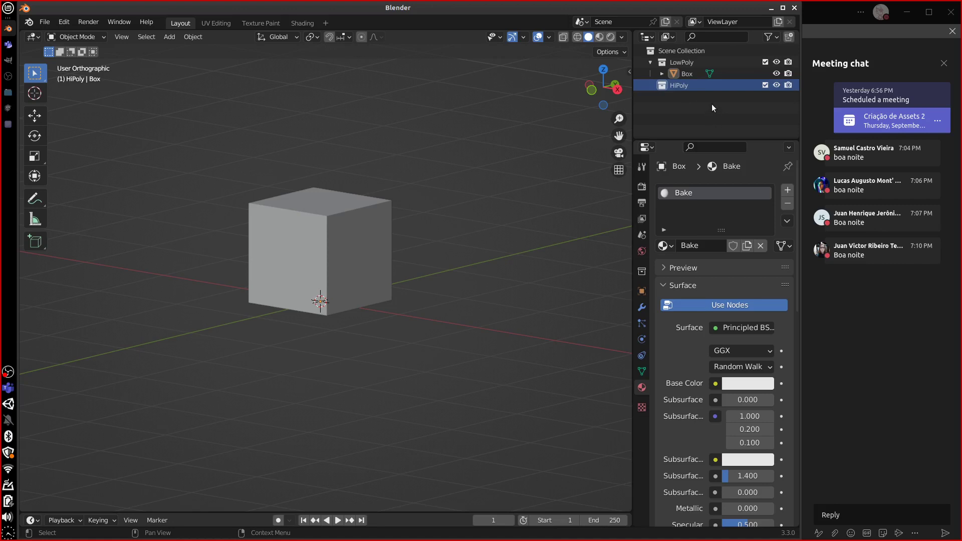
Change the HiPoly collection's name back to HighPoly
{"action": "key", "text": "F2"}
{"action": "left_click", "coordinate": [674, 85]}
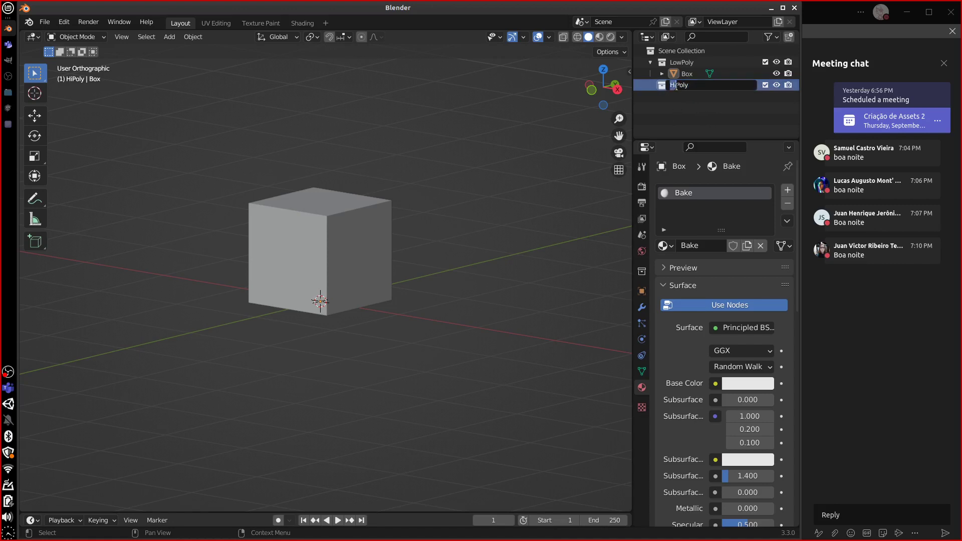
{"action": "left_click", "coordinate": [676, 86]}
{"action": "type", "text": "gh"}
{"action": "key", "text": "Return"}
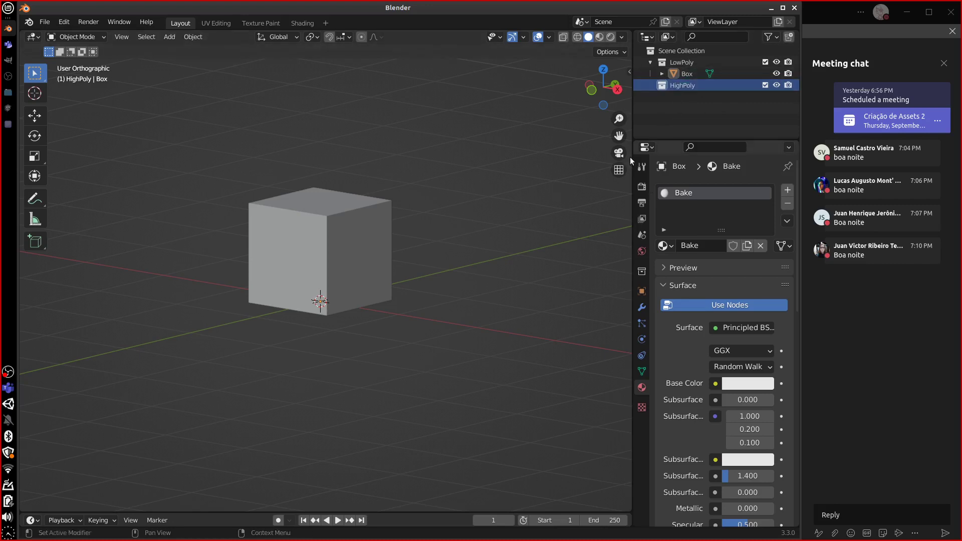
{"action": "middle_click_drag", "start_coordinate": [440, 341], "coordinate": [456, 320]}
{"action": "key", "text": "KP_1"}
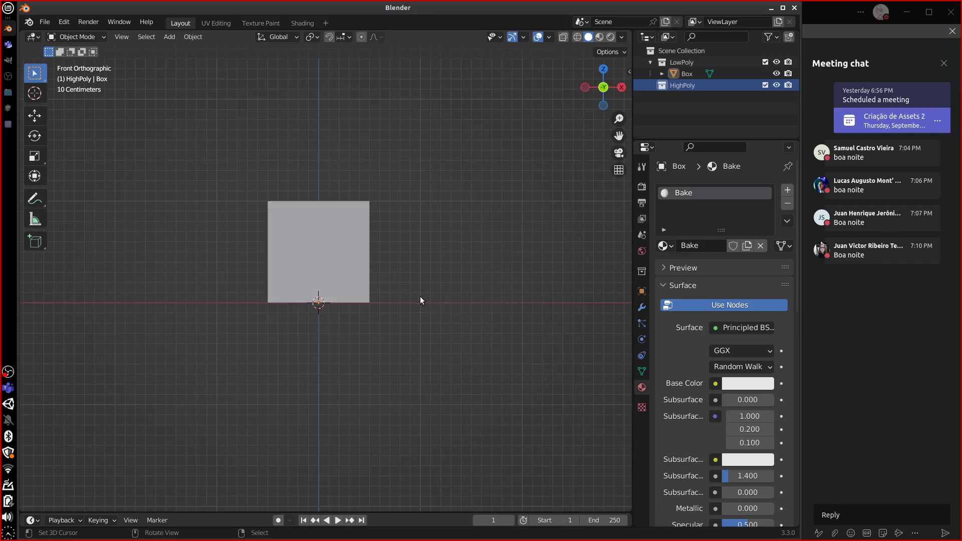
{"action": "key", "text": "shift+a"}
{"action": "key", "text": "Escape"}
{"action": "key", "text": "shift+a"}
Select the Box object and set its viewport display type to Wire
{"action": "left_click", "coordinate": [349, 259]}
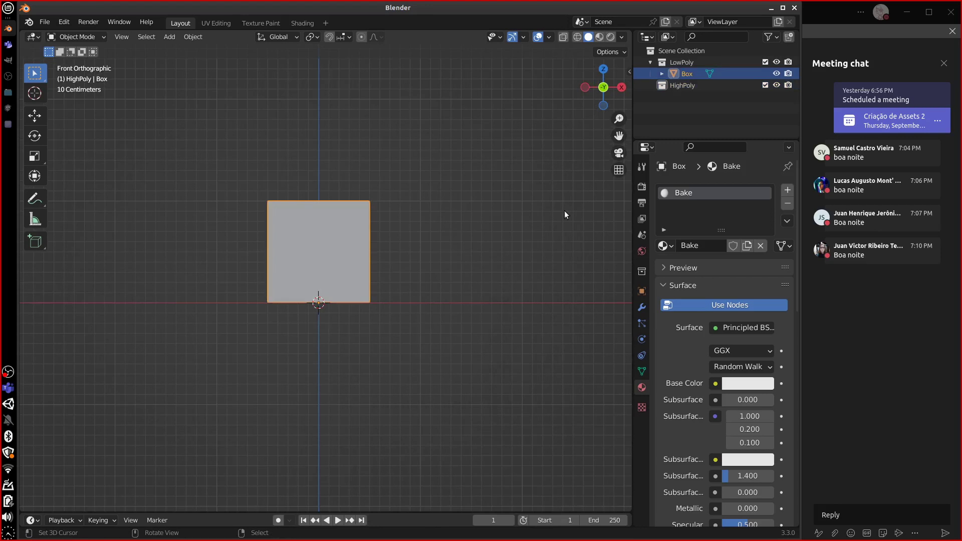
{"action": "left_click", "coordinate": [642, 292]}
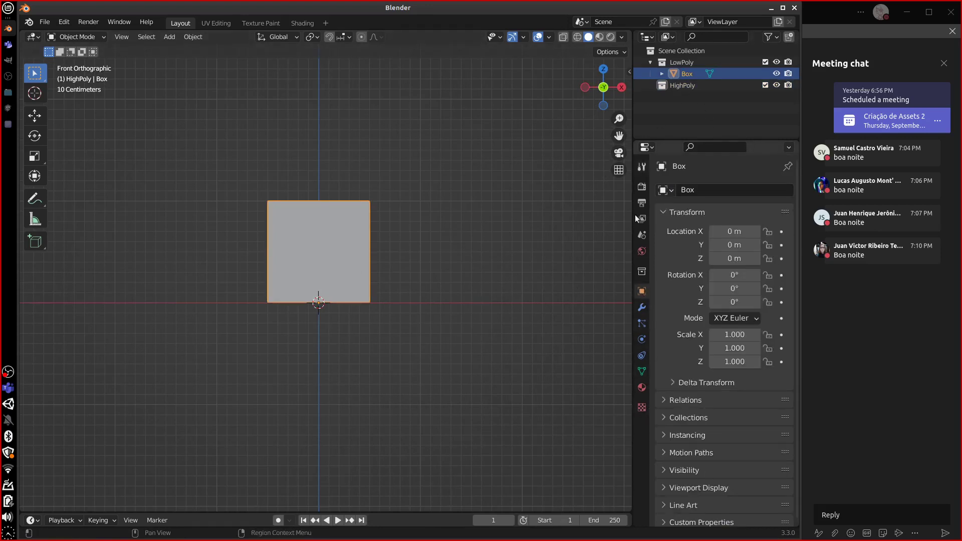
{"action": "left_click", "coordinate": [666, 212]}
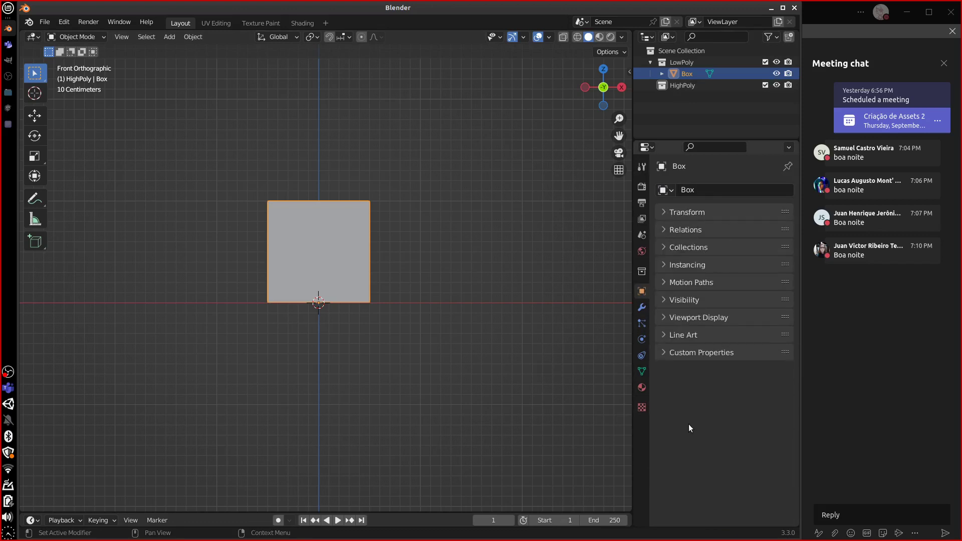
{"action": "left_click", "coordinate": [677, 299]}
{"action": "left_click", "coordinate": [694, 300]}
{"action": "left_click", "coordinate": [697, 316]}
{"action": "left_click", "coordinate": [731, 458]}
{"action": "left_click", "coordinate": [729, 427]}
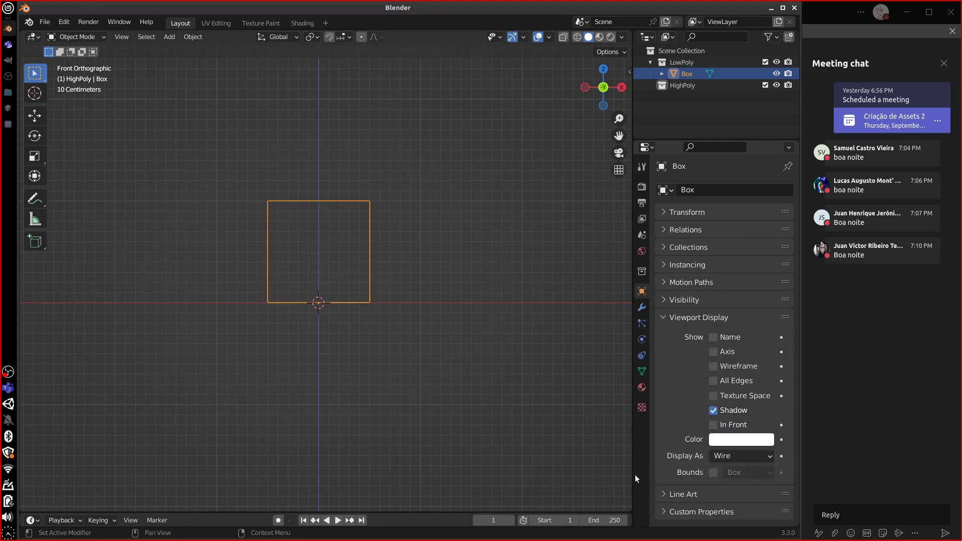
{"action": "middle_click_drag", "start_coordinate": [481, 317], "coordinate": [492, 236]}
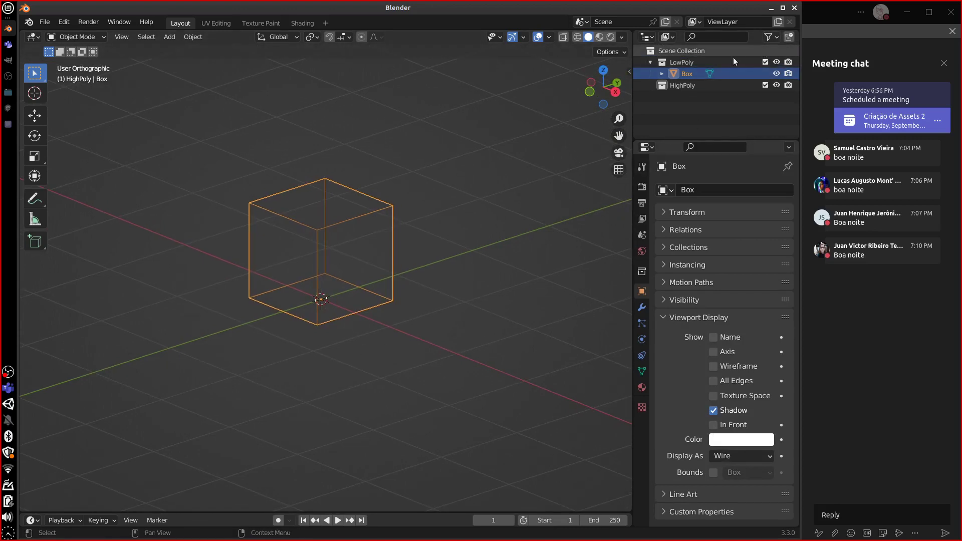
Show the selectability toggles in the outliner and make the Box object in the LowPoly collection unselectable
{"action": "left_click_drag", "start_coordinate": [634, 116], "coordinate": [604, 117]}
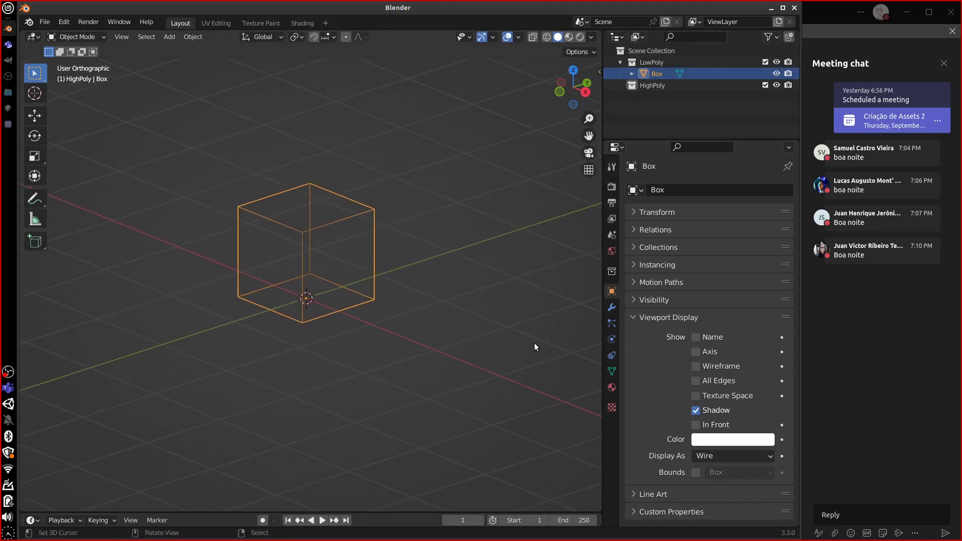
{"action": "left_click", "coordinate": [775, 38]}
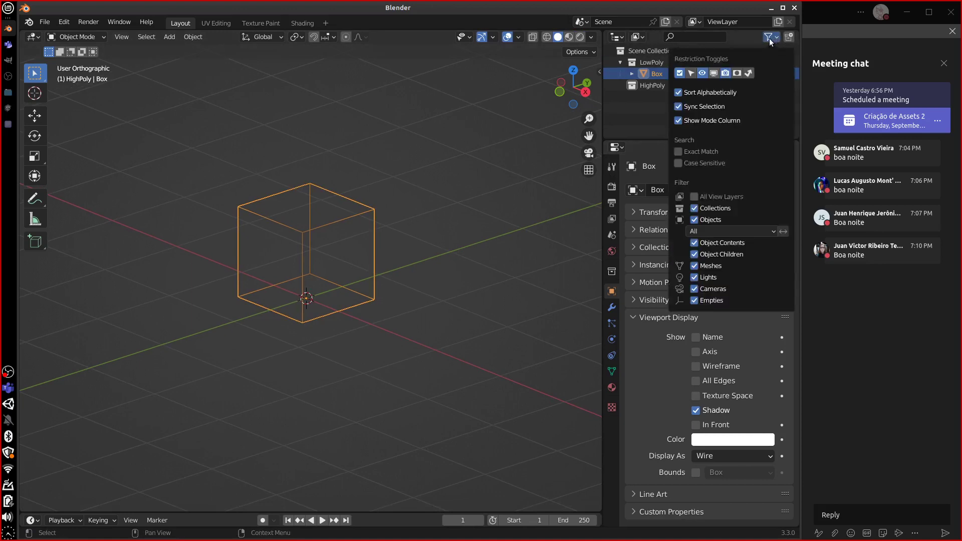
{"action": "left_click", "coordinate": [691, 74]}
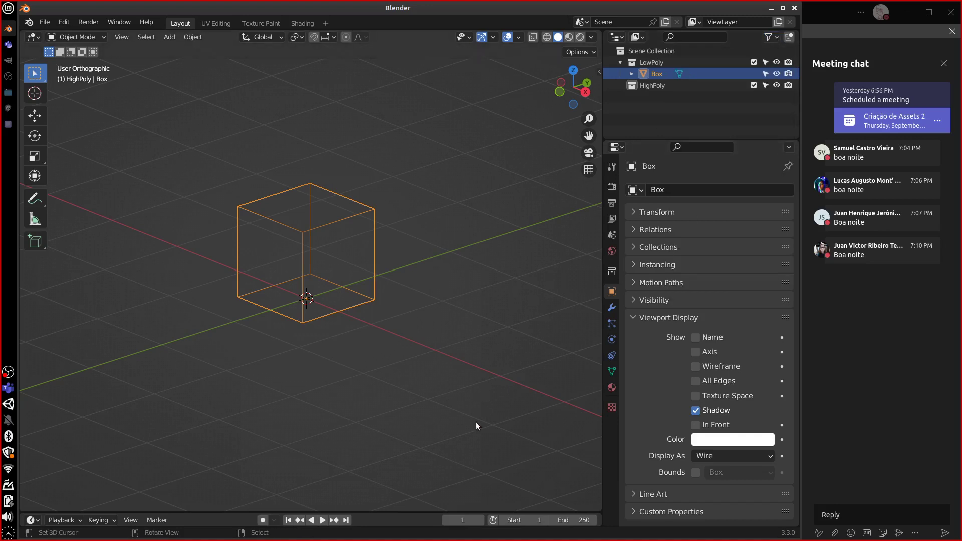
{"action": "left_click", "coordinate": [765, 74]}
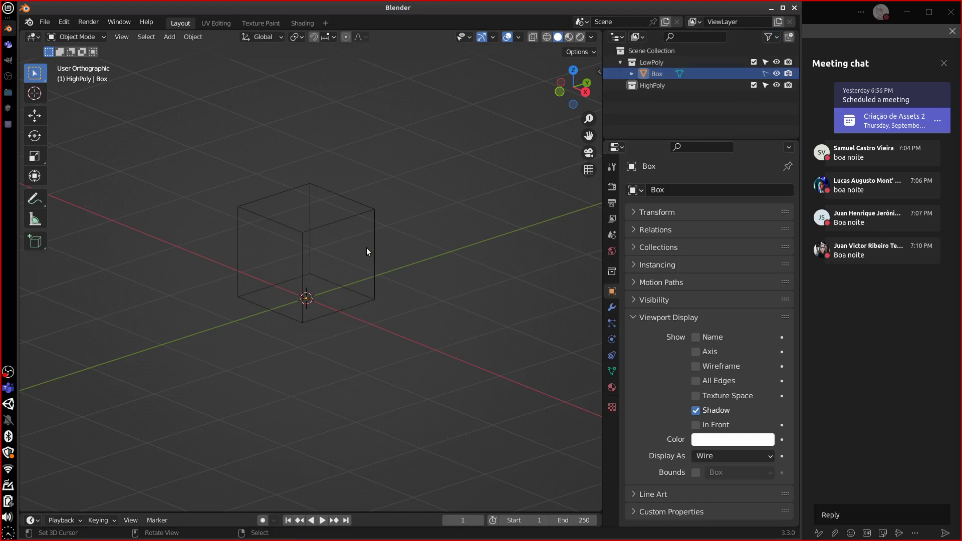
Add a cube mesh inside the HighPoly collection
{"action": "middle_click_drag", "start_coordinate": [499, 184], "coordinate": [385, 308]}
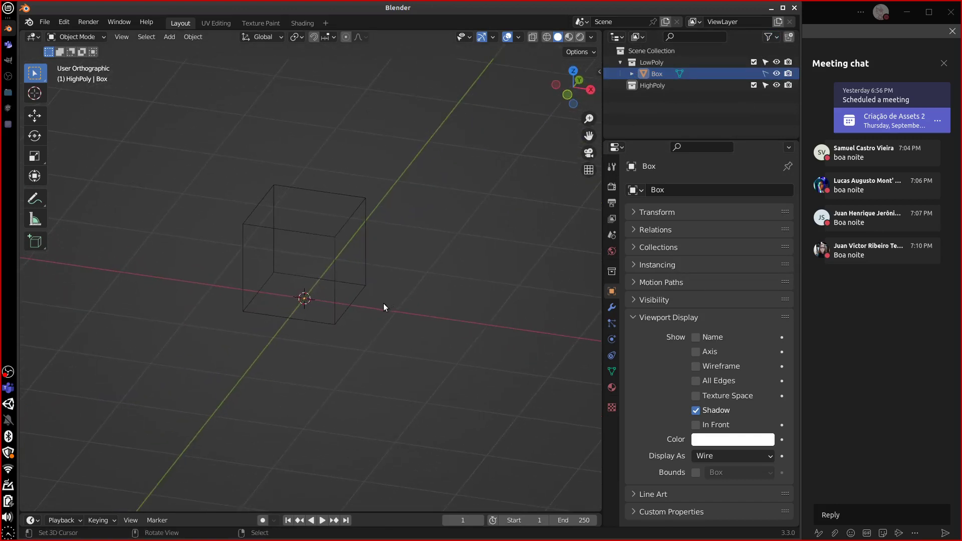
{"action": "left_click", "coordinate": [660, 86]}
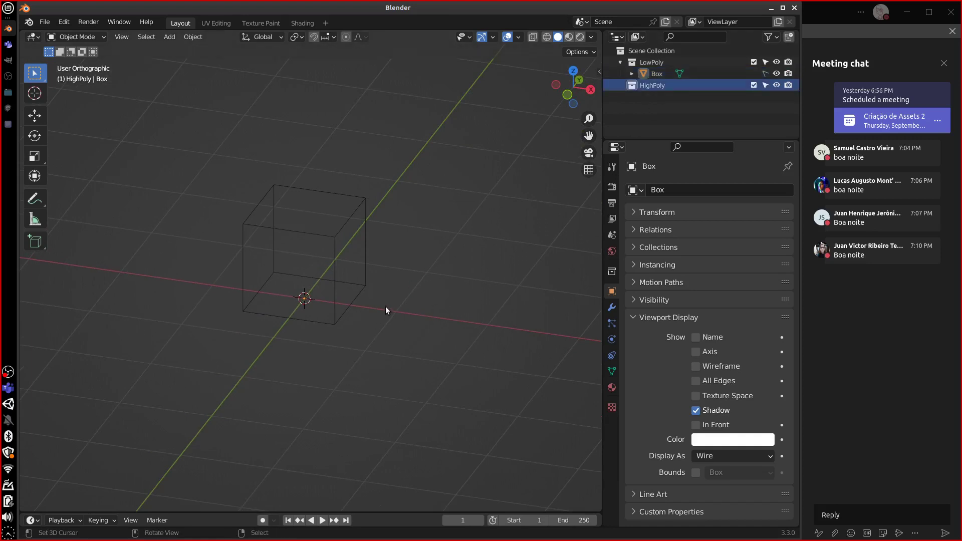
{"action": "key", "text": "shift+a"}
{"action": "mouse_move", "coordinate": [391, 304]}
{"action": "left_click", "coordinate": [464, 316]}
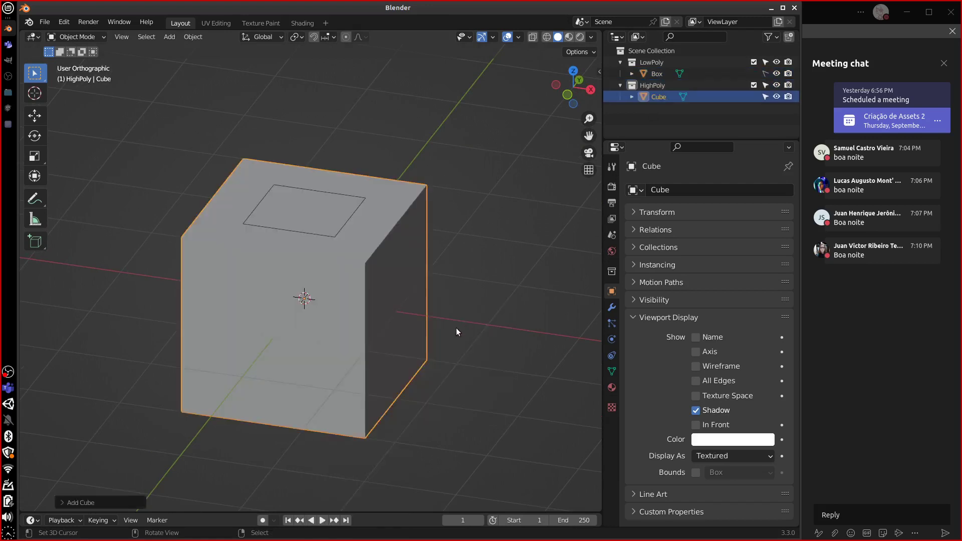
In Edit Mode, scale the entire new cube mesh down uniformly to about 0.2 of its size
{"action": "key", "text": "KP_1"}
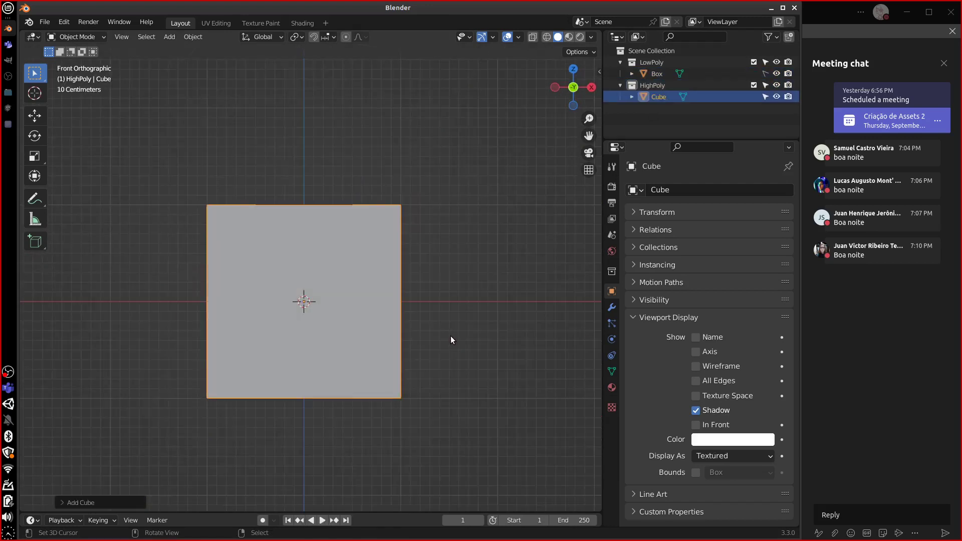
{"action": "key", "text": "KP_3"}
{"action": "key", "text": "Tab"}
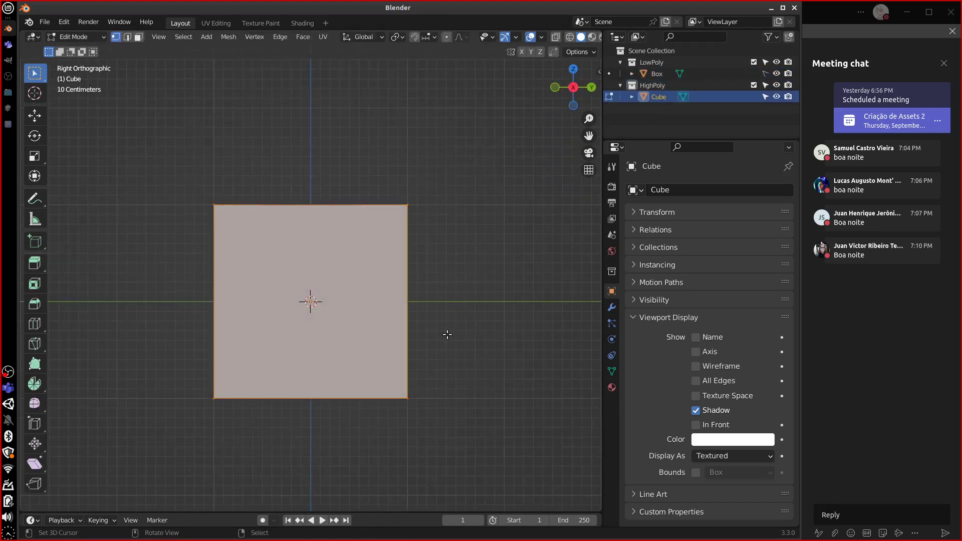
{"action": "key", "text": "s"}
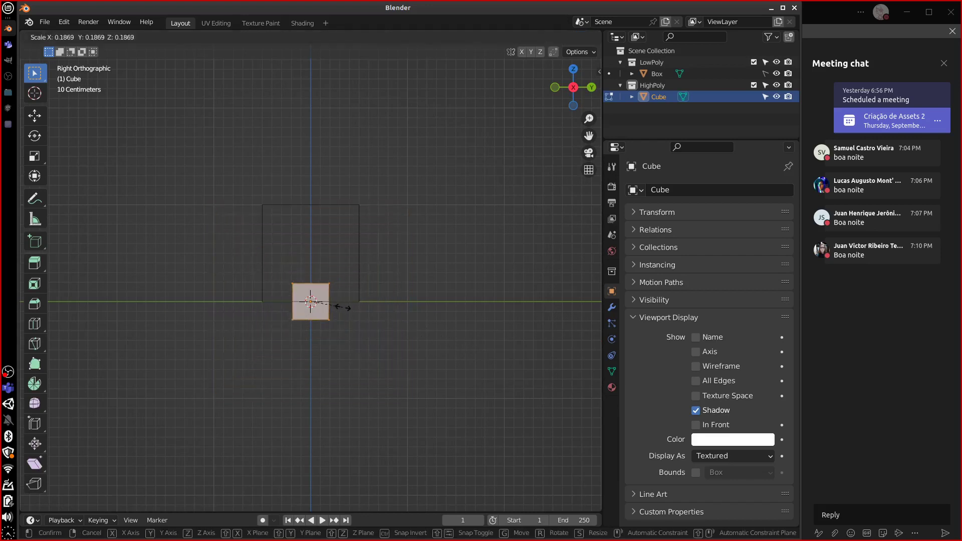
{"action": "left_click", "coordinate": [342, 309]}
{"action": "key", "text": "KP_1"}
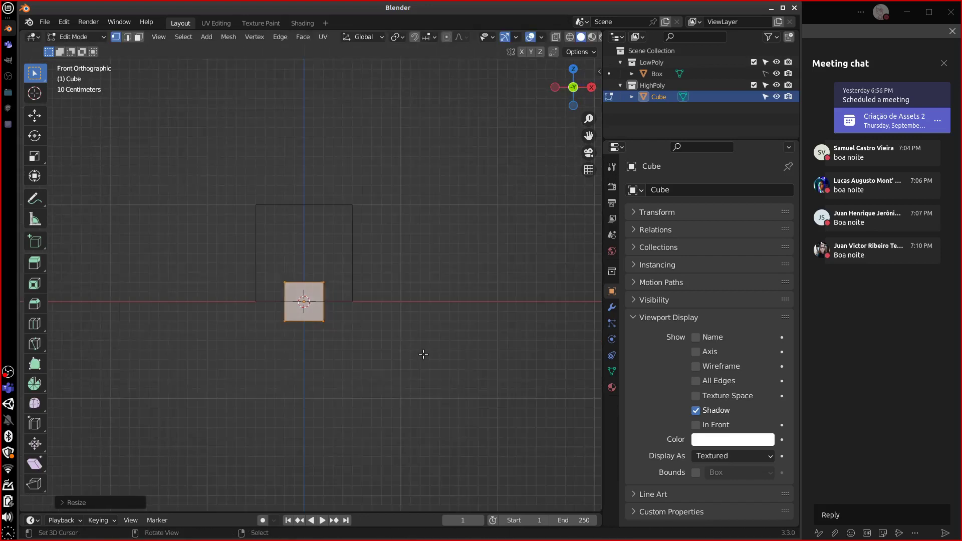
{"action": "key", "text": "KP_3"}
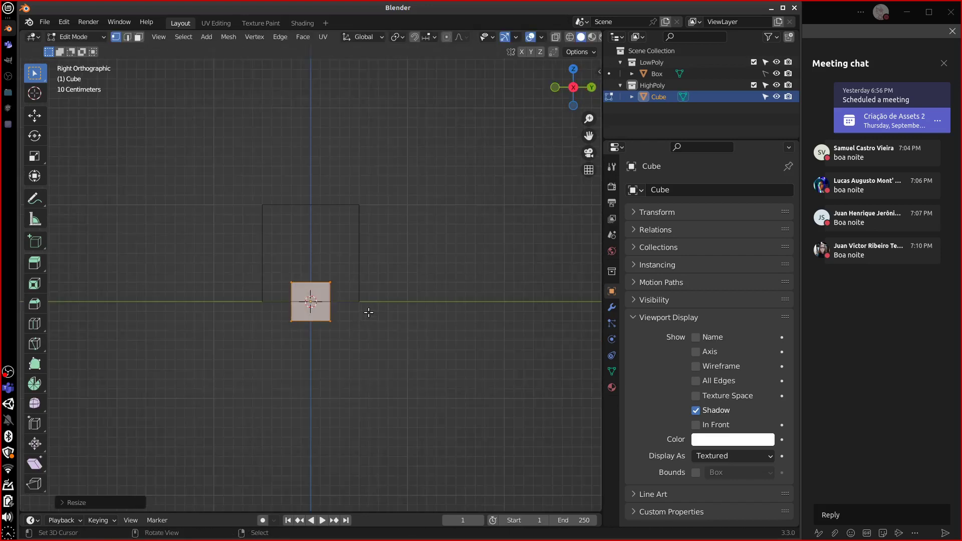
{"action": "key", "text": "s"}
{"action": "key", "text": "x"}
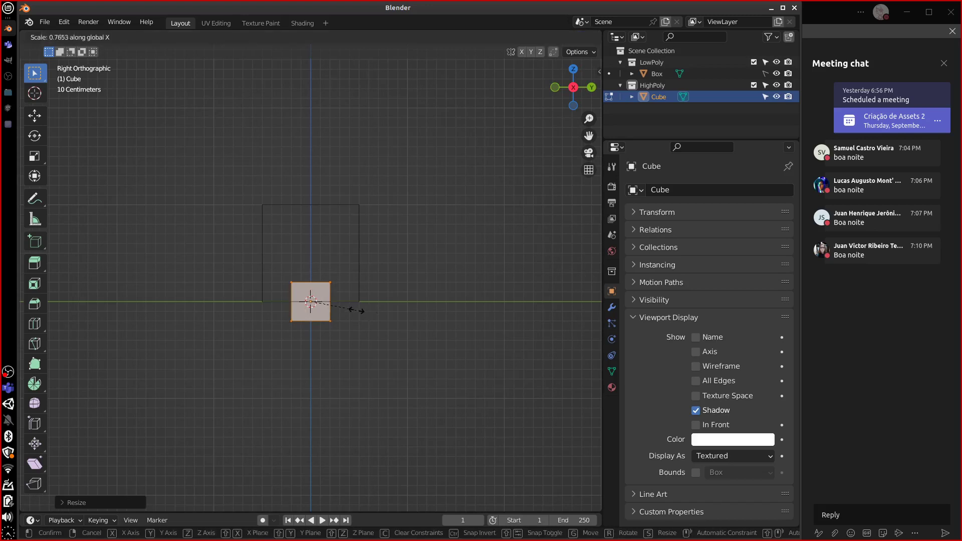
{"action": "left_click", "coordinate": [345, 309]}
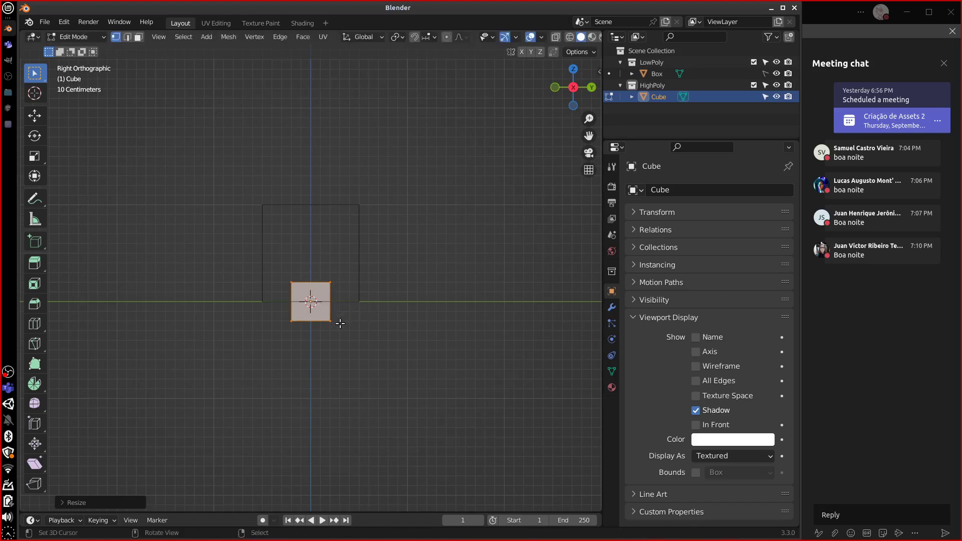
{"action": "key", "text": "g"}
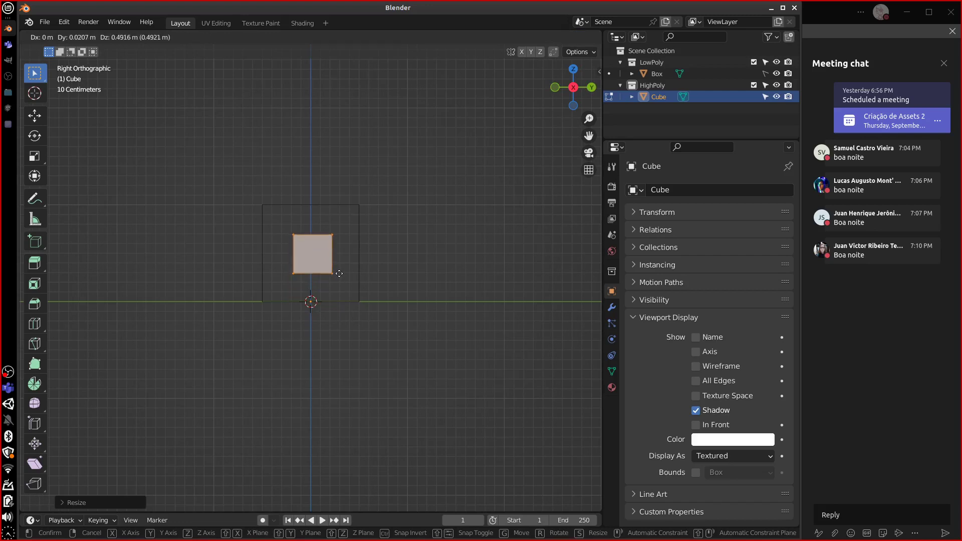
{"action": "right_click", "coordinate": [338, 271]}
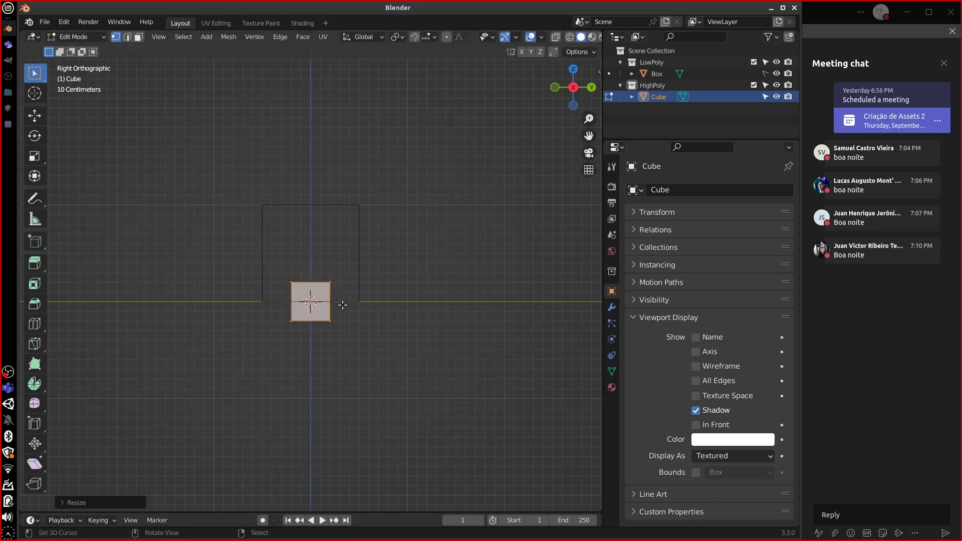
Scale the cube mesh along Y into a thin slab, about a tenth of its depth
{"action": "scroll", "coordinate": [348, 318], "scroll_direction": "up", "scroll_amount": 4}
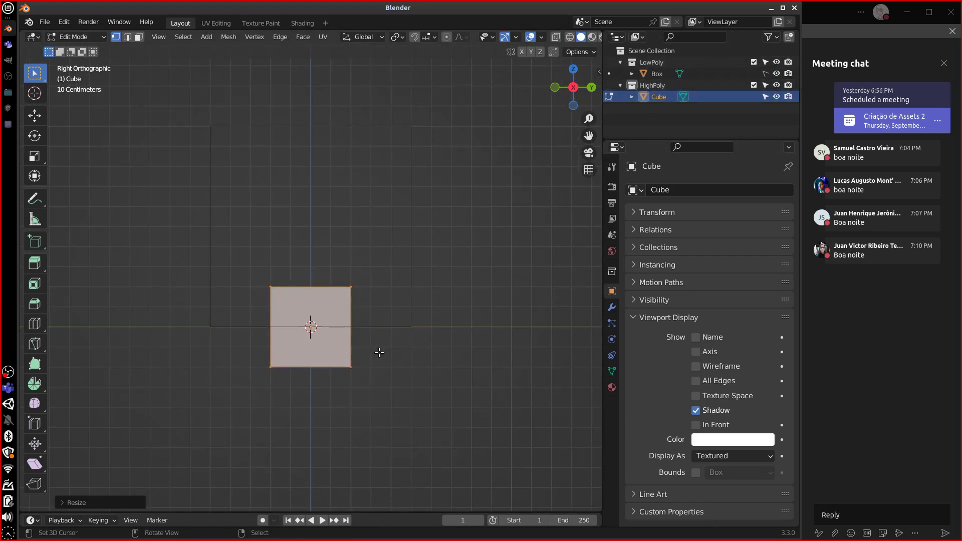
{"action": "key", "text": "KP_1"}
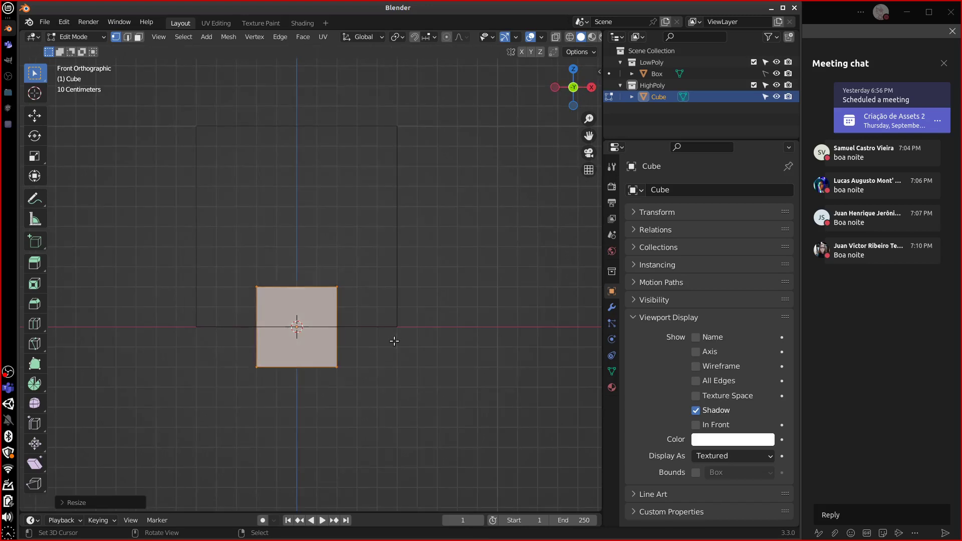
{"action": "key", "text": "KP_3"}
{"action": "key", "text": "s"}
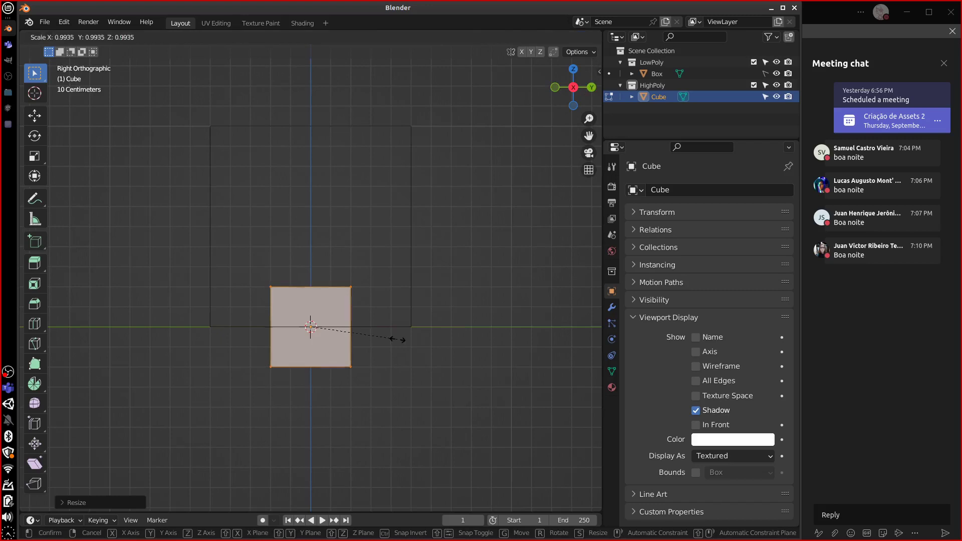
{"action": "key", "text": "x"}
{"action": "key", "text": "y"}
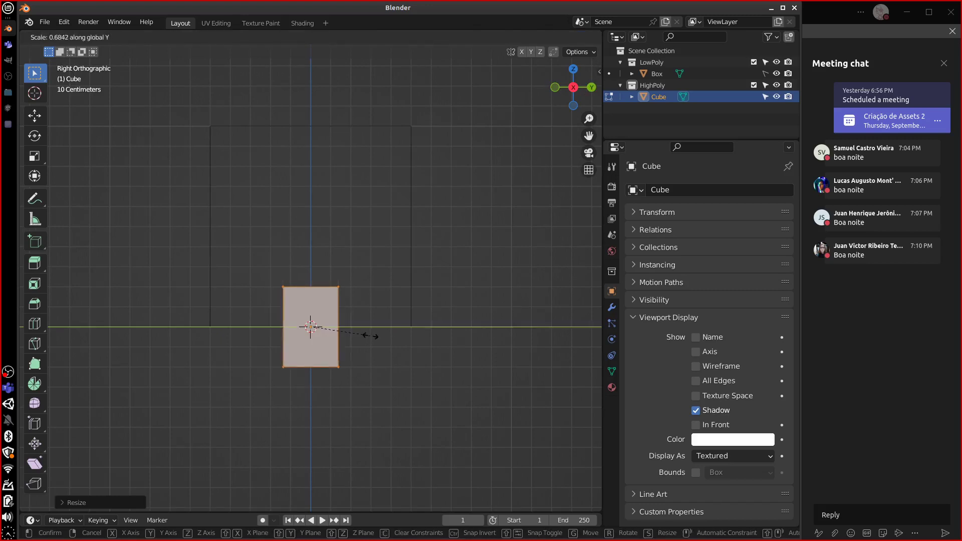
{"action": "key", "text": "y"}
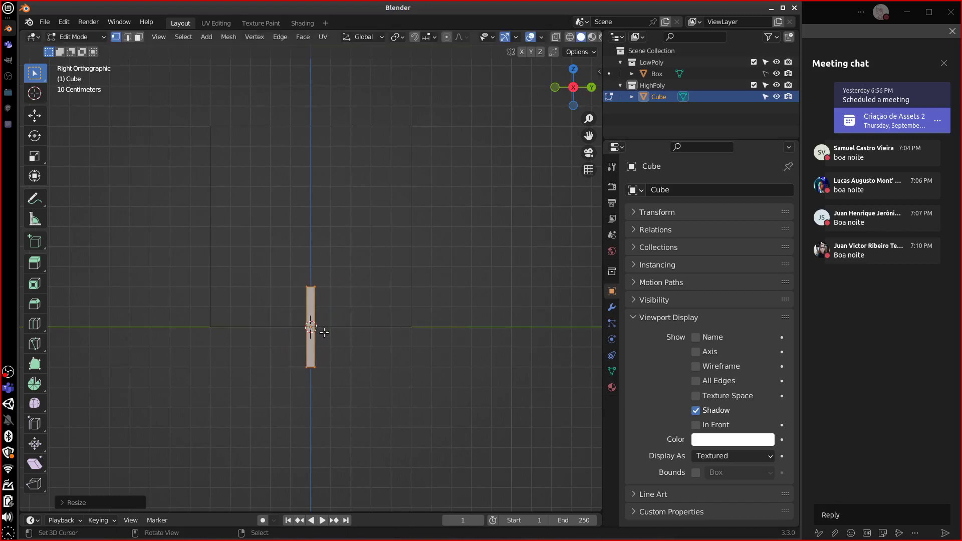
Scale the slab by 1.6 along X and by 0.5 along Z to form a horizontal plank
{"action": "key", "text": "KP_1"}
{"action": "key", "text": "y"}
{"action": "key", "text": "x"}
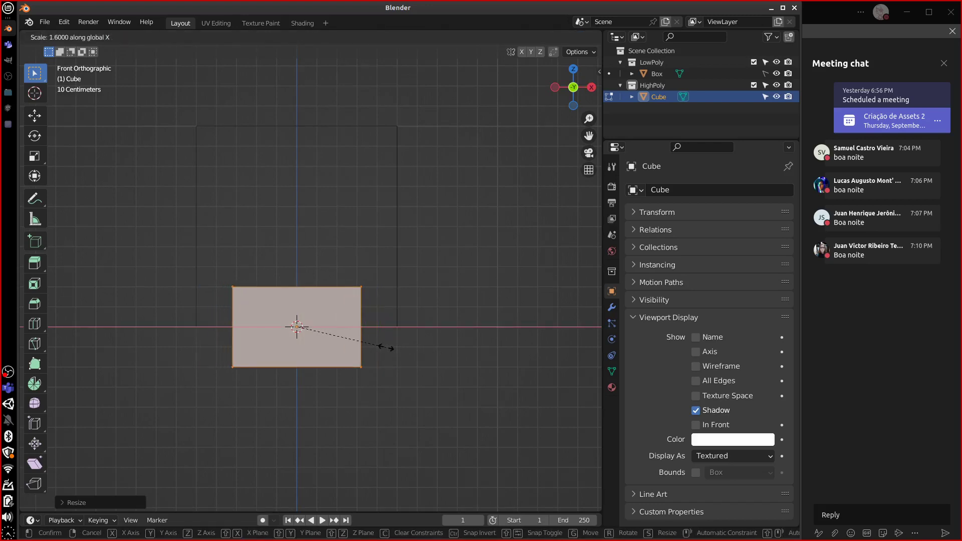
{"action": "left_click", "coordinate": [387, 348]}
{"action": "key", "text": "s"}
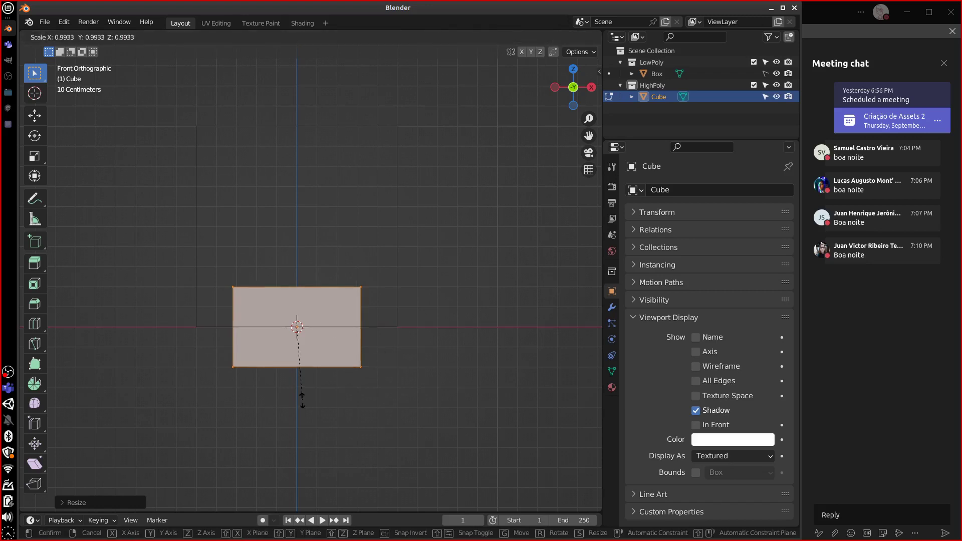
{"action": "key", "text": "z"}
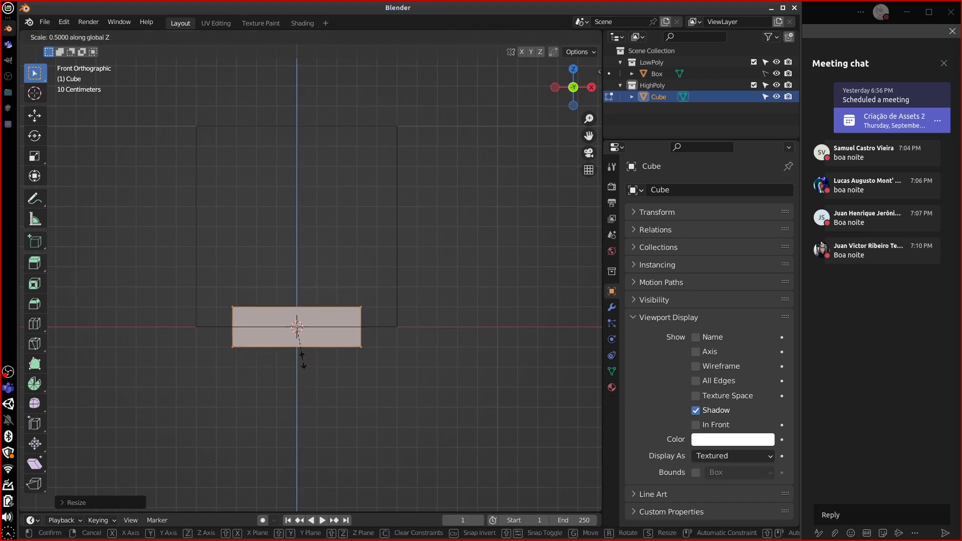
{"action": "left_click", "coordinate": [301, 359]}
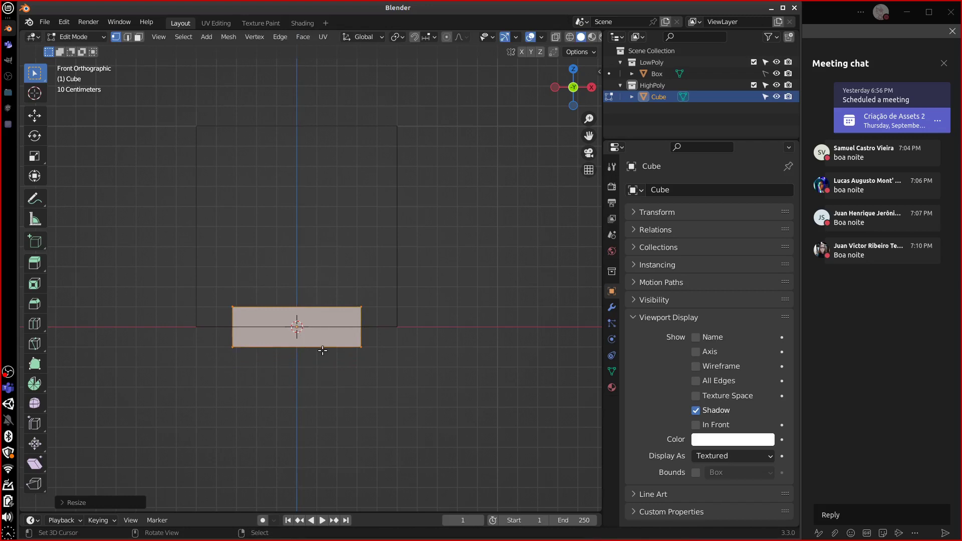
Move the plank mesh straight up about 0.3 m, within the Box outline
{"action": "key", "text": "g"}
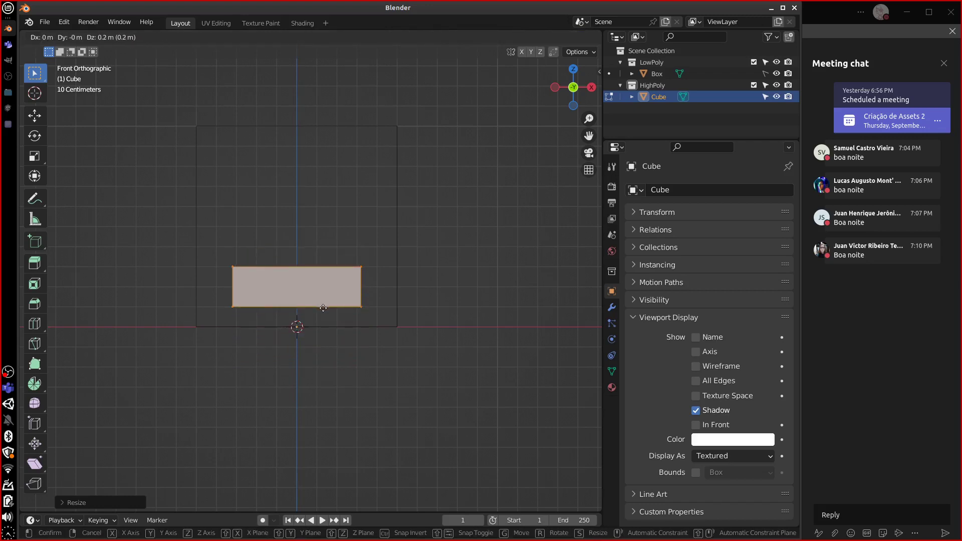
{"action": "right_click", "coordinate": [324, 315]}
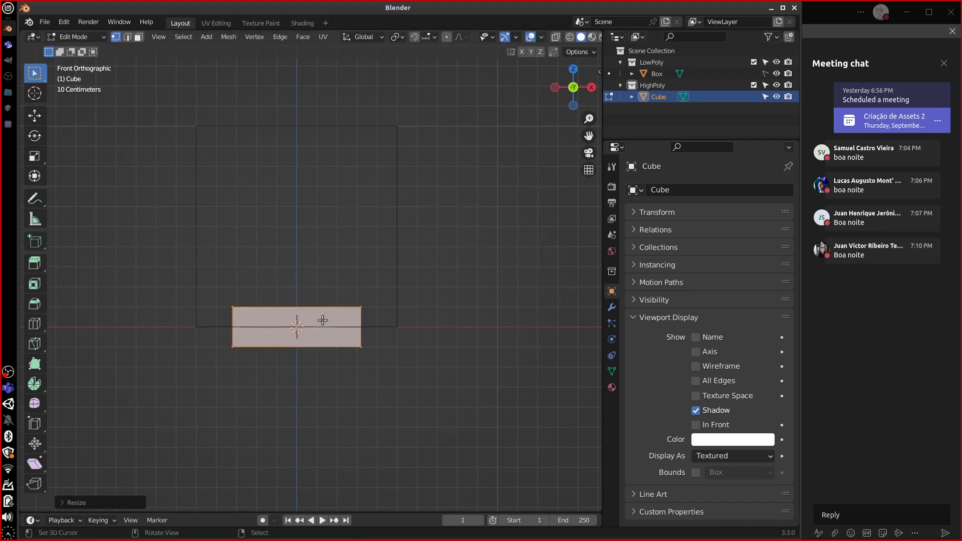
{"action": "key", "text": "g"}
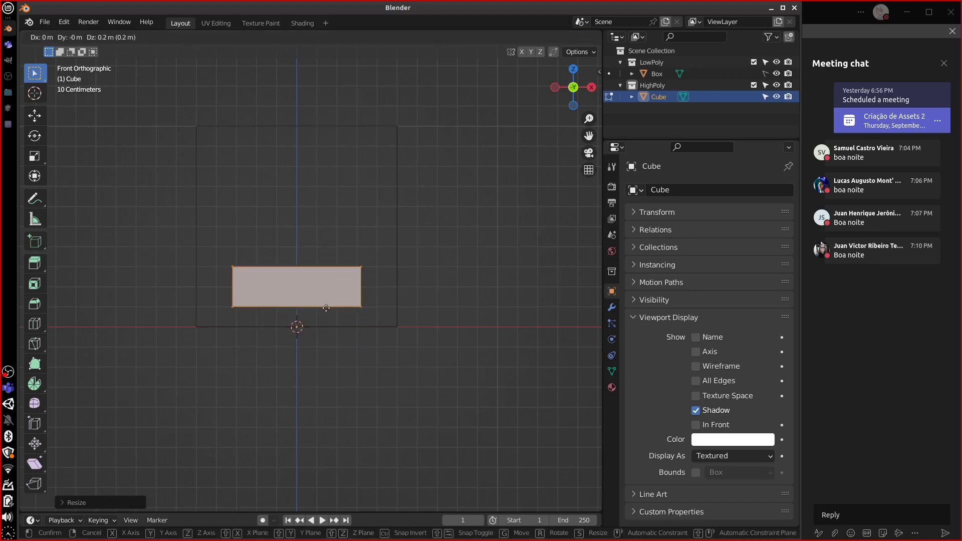
{"action": "left_click", "coordinate": [325, 291]}
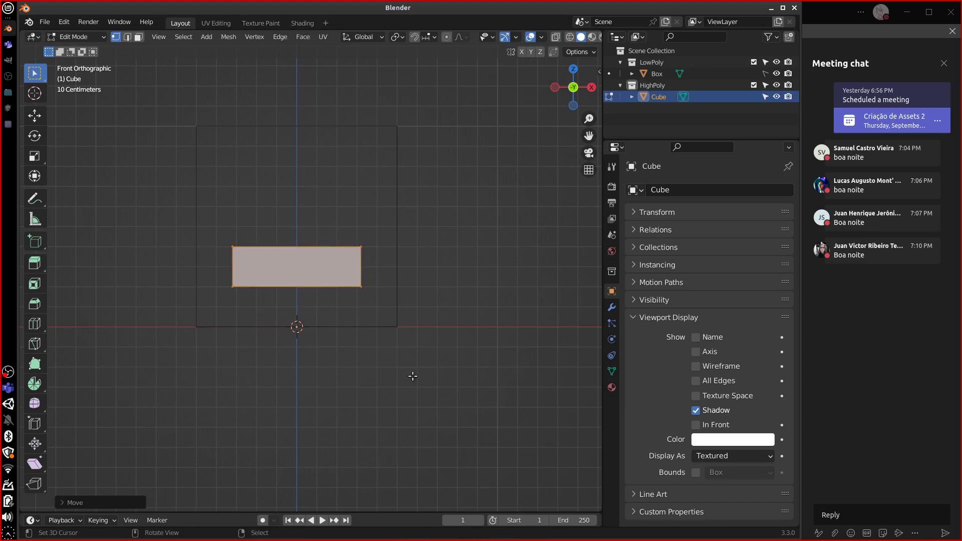
Move the plank about 0.4 m in the negative Y direction, just inside the Box's front face
{"action": "middle_click_drag", "start_coordinate": [413, 376], "coordinate": [357, 380]}
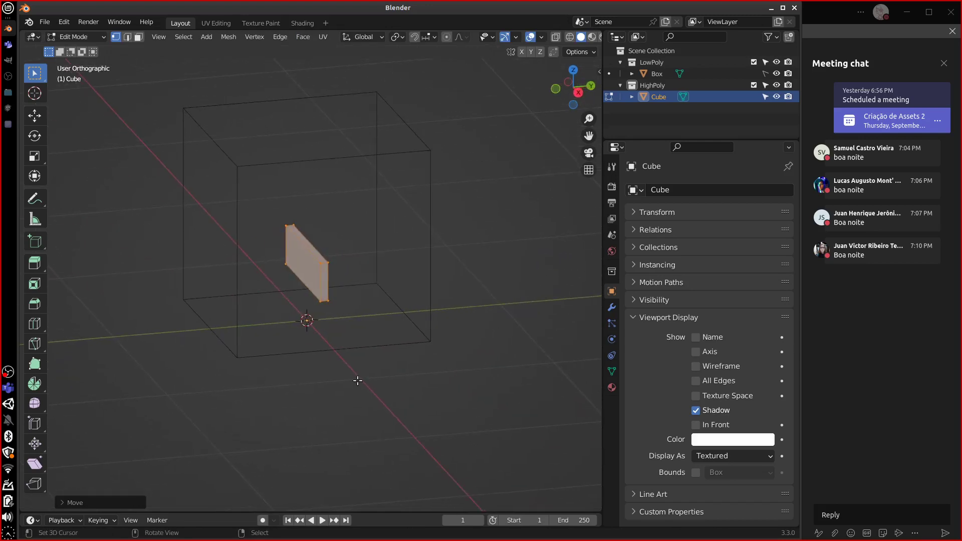
{"action": "key", "text": "KP_3"}
{"action": "key", "text": "g"}
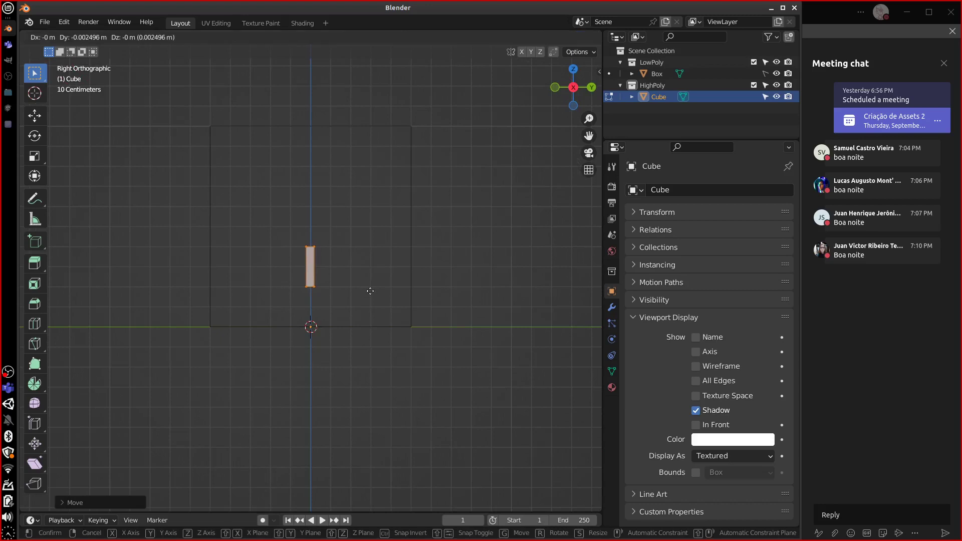
{"action": "key", "text": "y"}
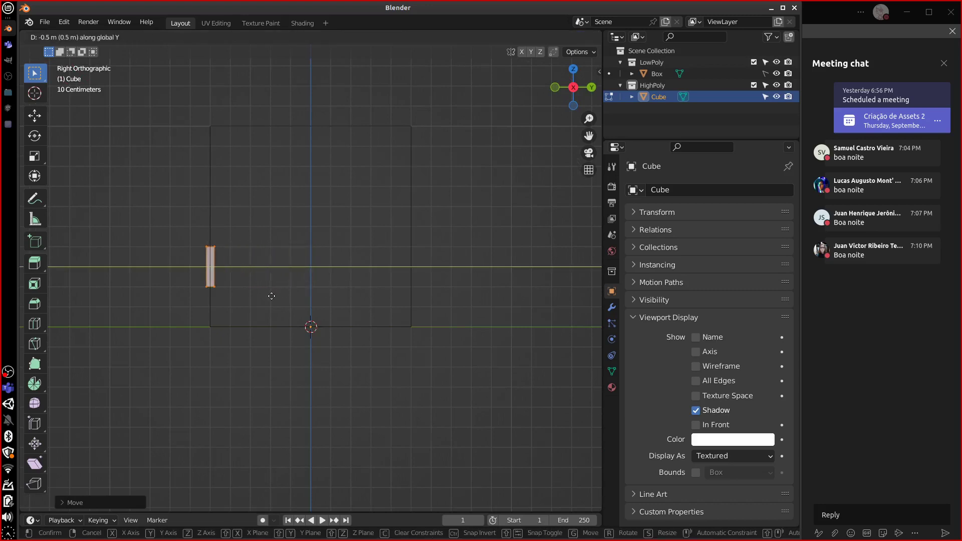
{"action": "left_click", "coordinate": [408, 280]}
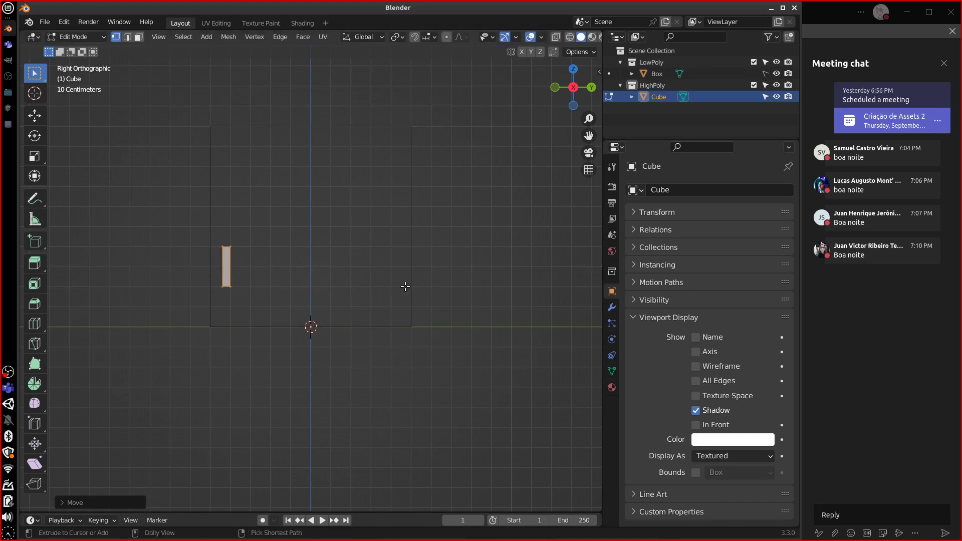
Add a Bevel modifier to the plank object
{"action": "key", "text": "KP_1"}
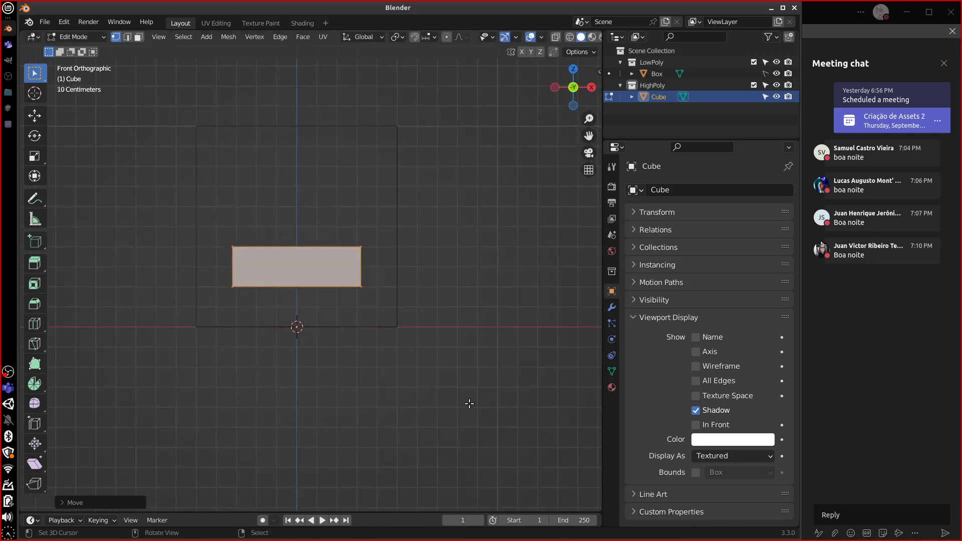
{"action": "left_click", "coordinate": [612, 307]}
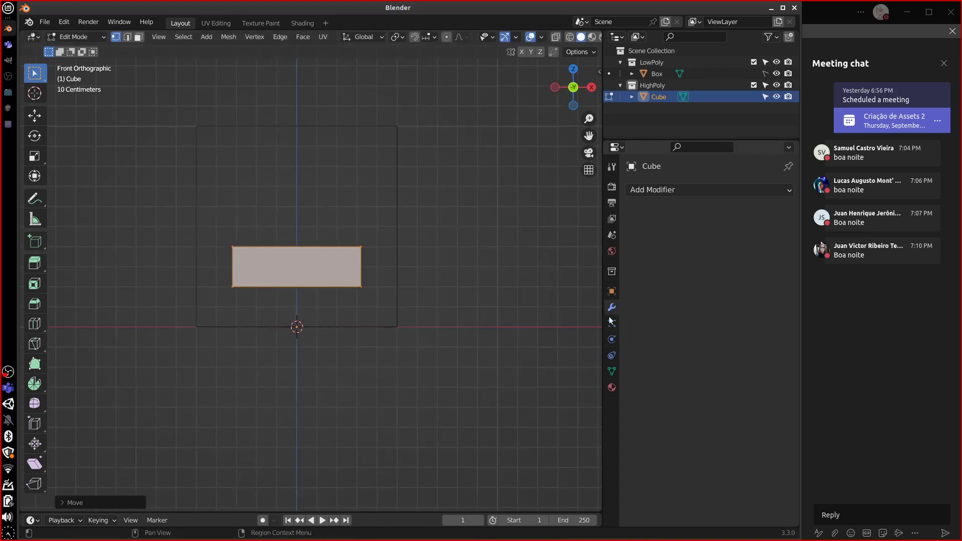
{"action": "middle_click_drag", "start_coordinate": [370, 382], "coordinate": [342, 375]}
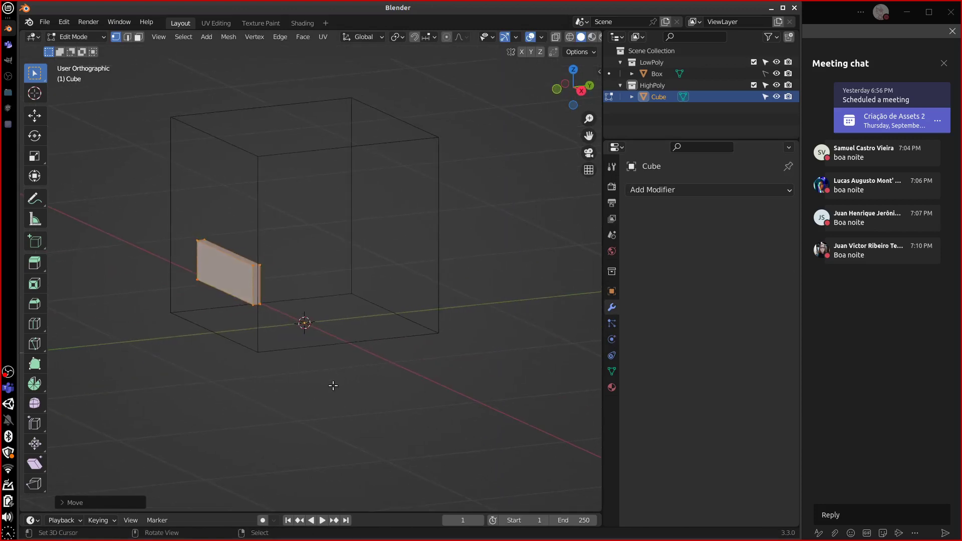
{"action": "left_click", "coordinate": [689, 191]}
{"action": "left_click", "coordinate": [524, 242]}
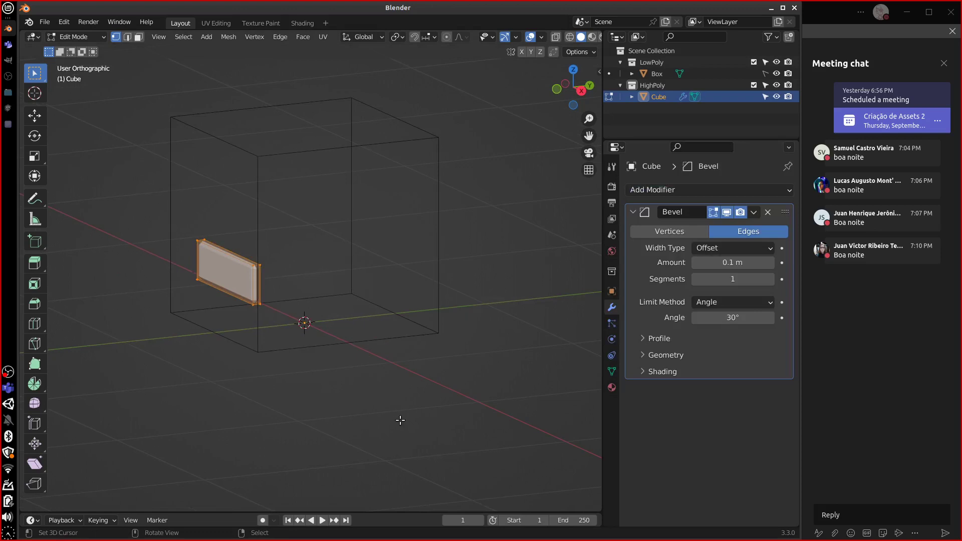
Set the plank's Bevel modifier amount to 0.005 m
{"action": "scroll", "coordinate": [339, 330], "scroll_direction": "up", "scroll_amount": 1}
{"action": "scroll", "coordinate": [339, 330], "scroll_direction": "up", "scroll_amount": 3}
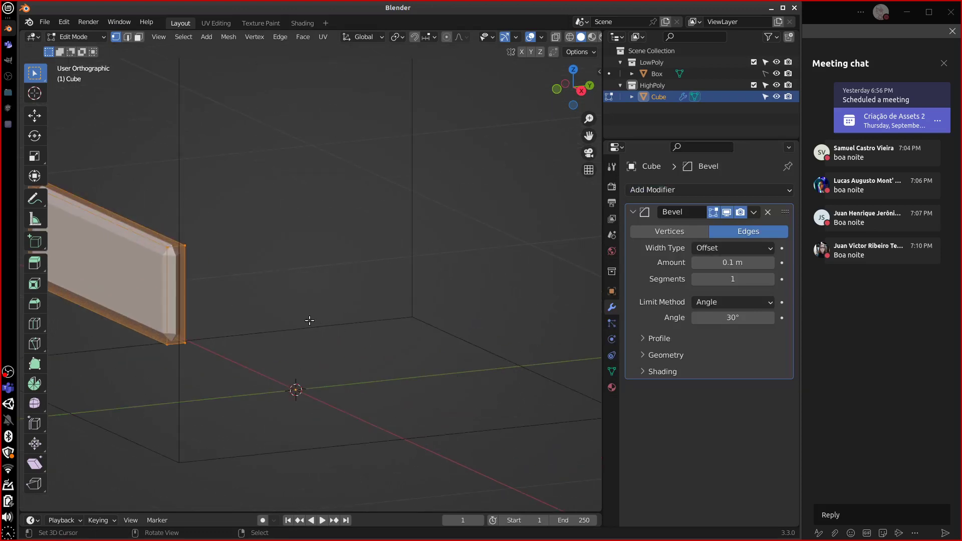
{"action": "middle_click_drag", "start_coordinate": [303, 279], "coordinate": [448, 319], "text": "shift"}
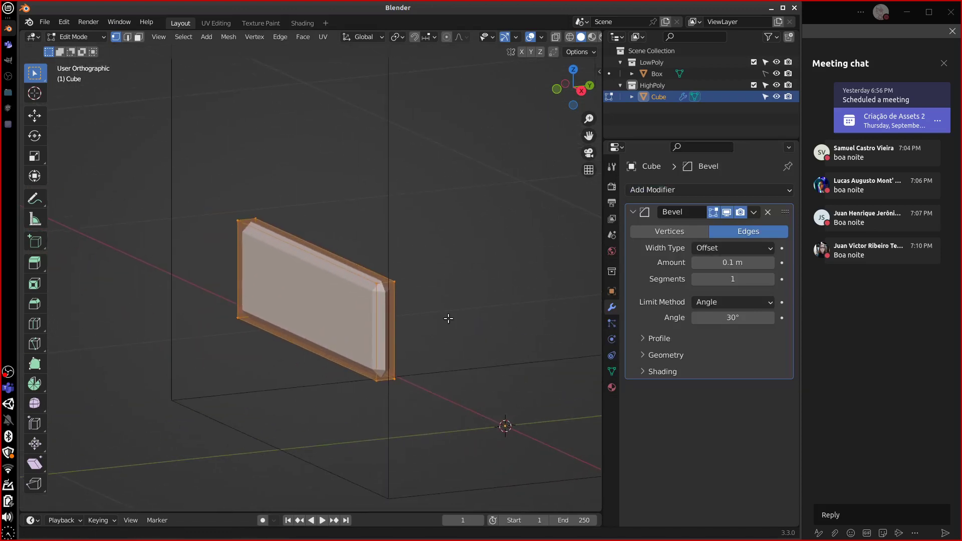
{"action": "left_click", "coordinate": [770, 279]}
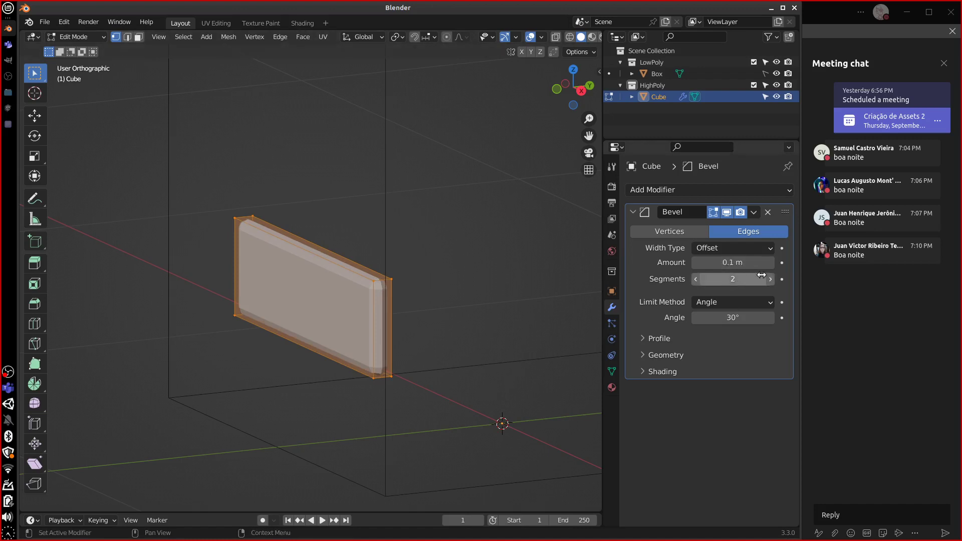
{"action": "left_click", "coordinate": [696, 280]}
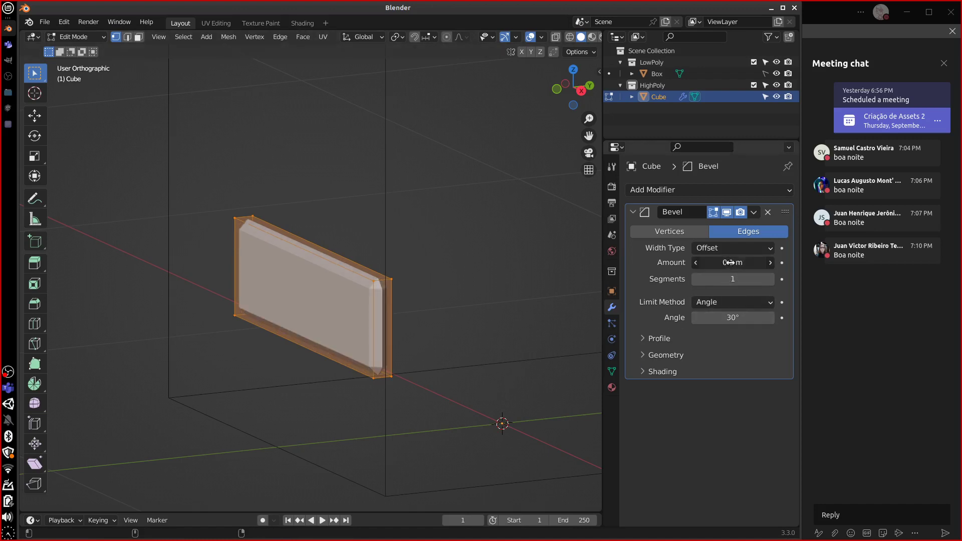
{"action": "left_click_drag", "start_coordinate": [722, 263], "coordinate": [611, 284]}
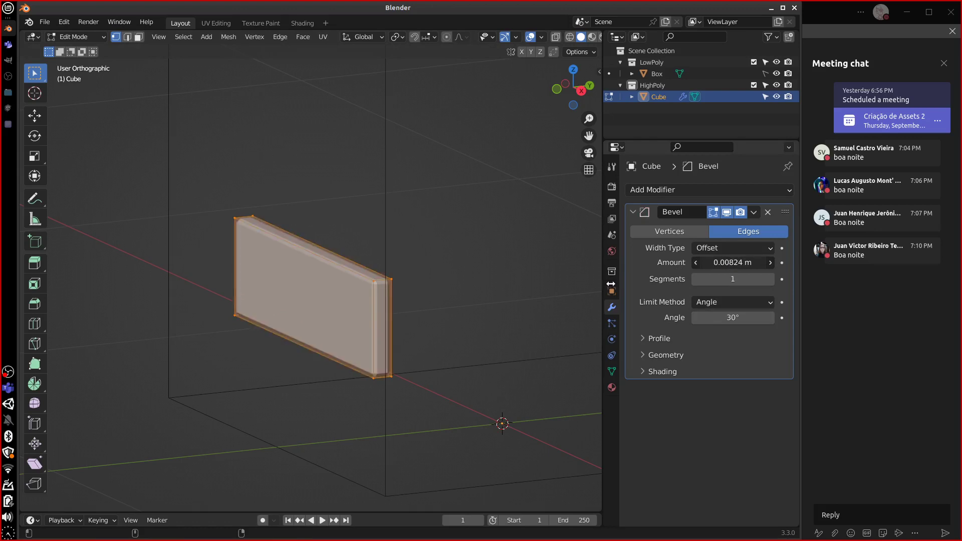
{"action": "left_click", "coordinate": [745, 263]}
{"action": "left_click", "coordinate": [745, 263]}
{"action": "key", "text": "shift+End"}
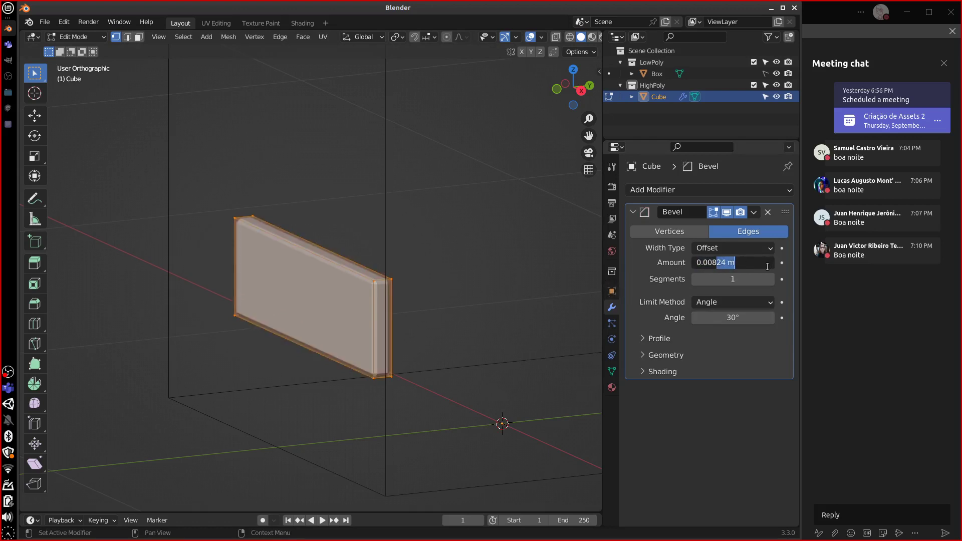
{"action": "key", "text": "BackSpace"}
{"action": "type", "text": "1"}
{"action": "key", "text": "Return"}
{"action": "double_click", "coordinate": [755, 266]}
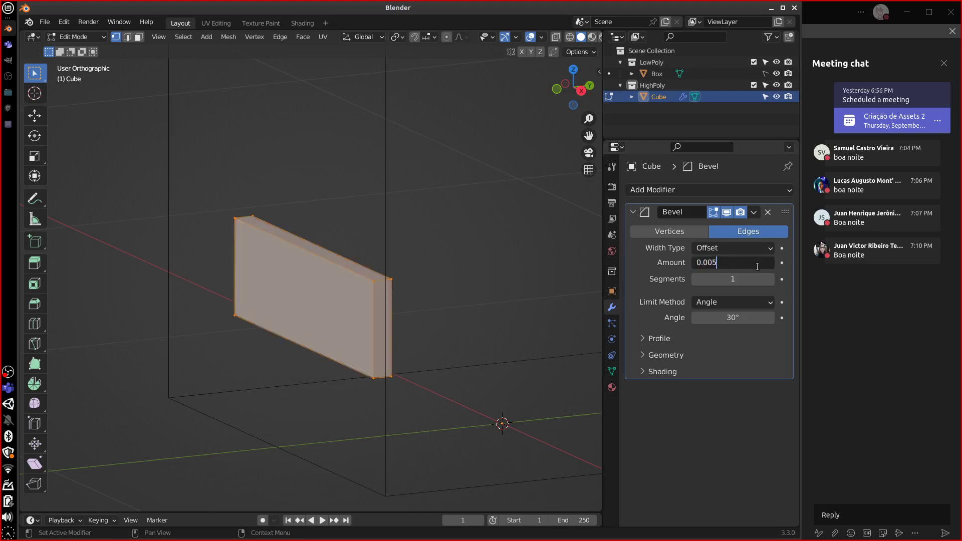
{"action": "key", "text": "Return"}
Set the bevel to 2 segments and return to Object Mode
{"action": "scroll", "coordinate": [444, 319], "scroll_direction": "up", "scroll_amount": 3}
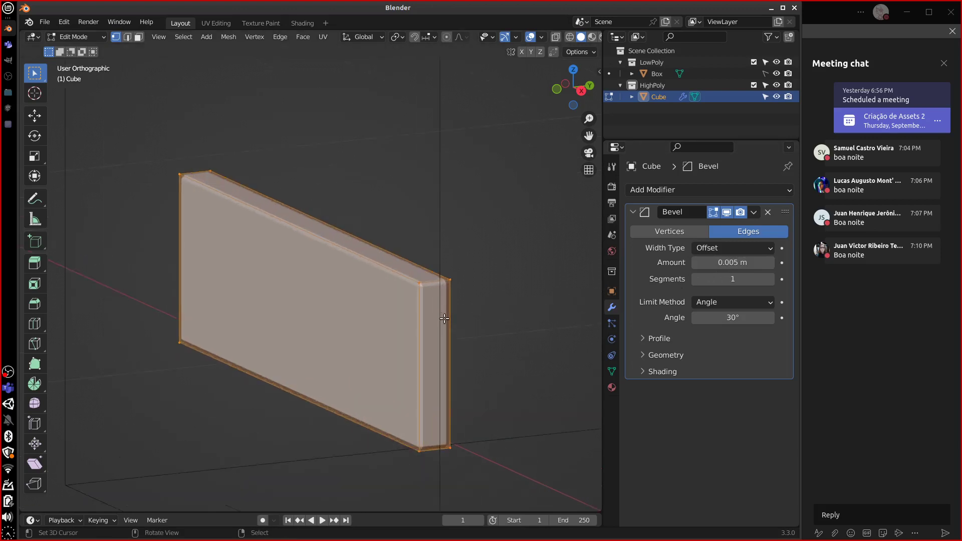
{"action": "middle_click_drag", "start_coordinate": [496, 333], "coordinate": [466, 350]}
{"action": "left_click", "coordinate": [770, 279]}
{"action": "middle_click_drag", "start_coordinate": [482, 415], "coordinate": [543, 376]}
{"action": "key", "text": "Tab"}
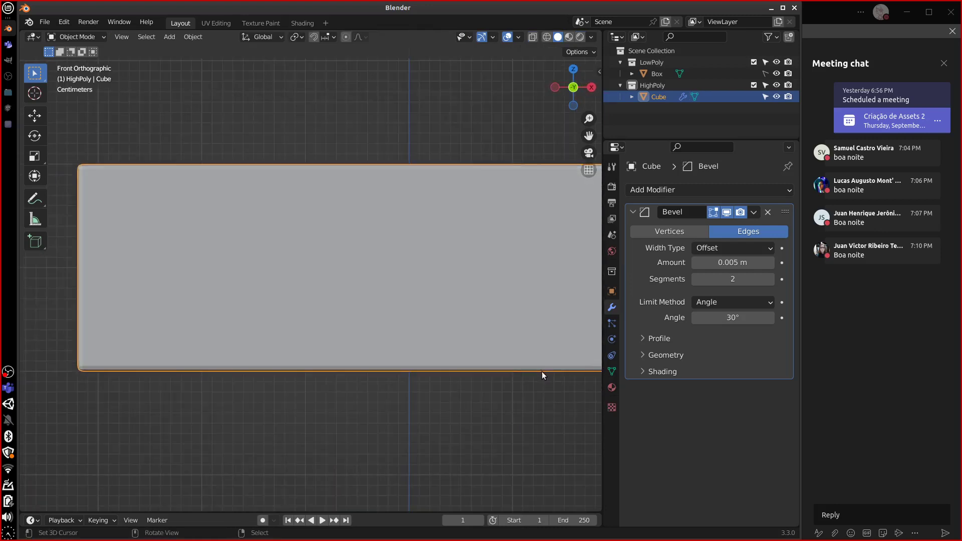
Add a Mirror modifier to the plank and mirror it along the Y axis only
{"action": "scroll", "coordinate": [544, 381], "scroll_direction": "down", "scroll_amount": 5}
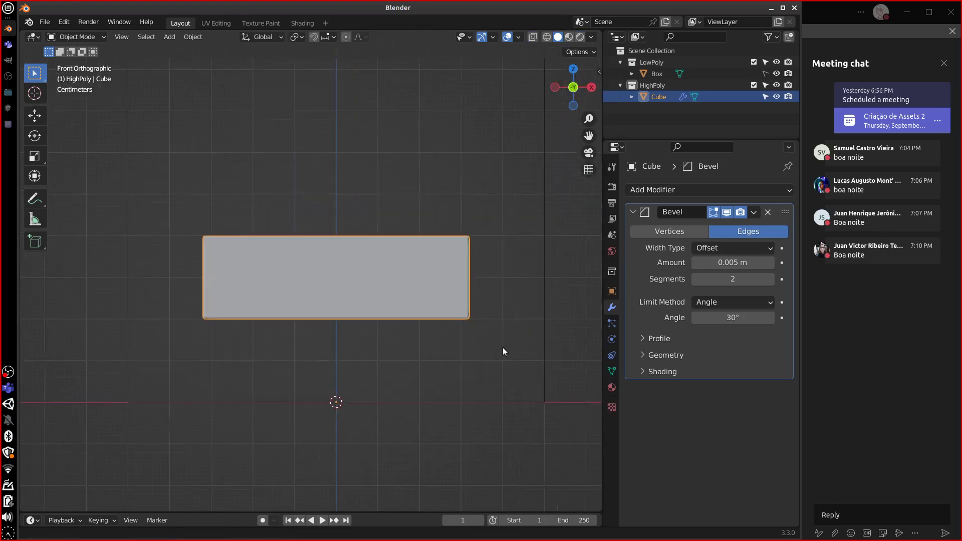
{"action": "mouse_move", "coordinate": [447, 411]}
{"action": "middle_mouse_down"}
{"action": "mouse_move", "coordinate": [413, 398]}
{"action": "mouse_move", "coordinate": [370, 402]}
{"action": "mouse_move", "coordinate": [443, 394]}
{"action": "middle_mouse_up"}
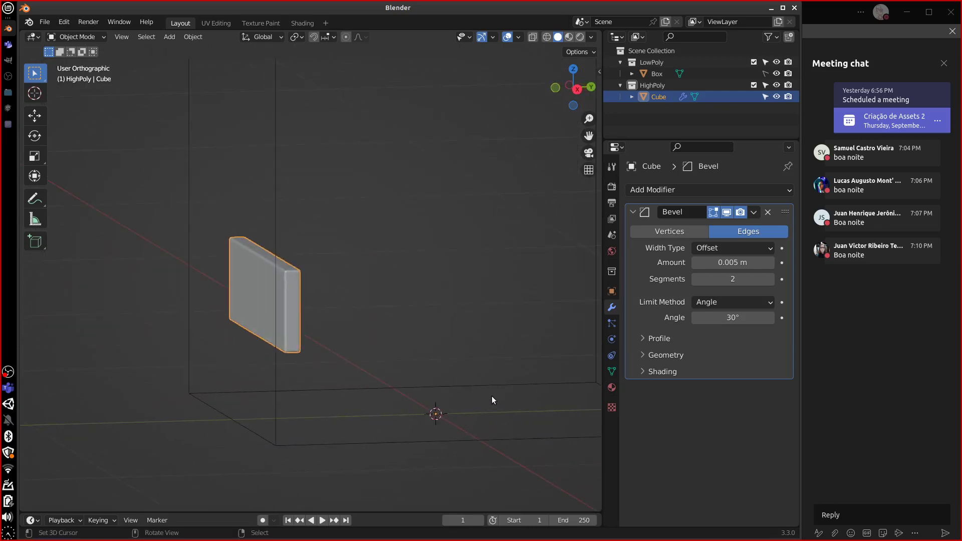
{"action": "key", "text": "KP_7"}
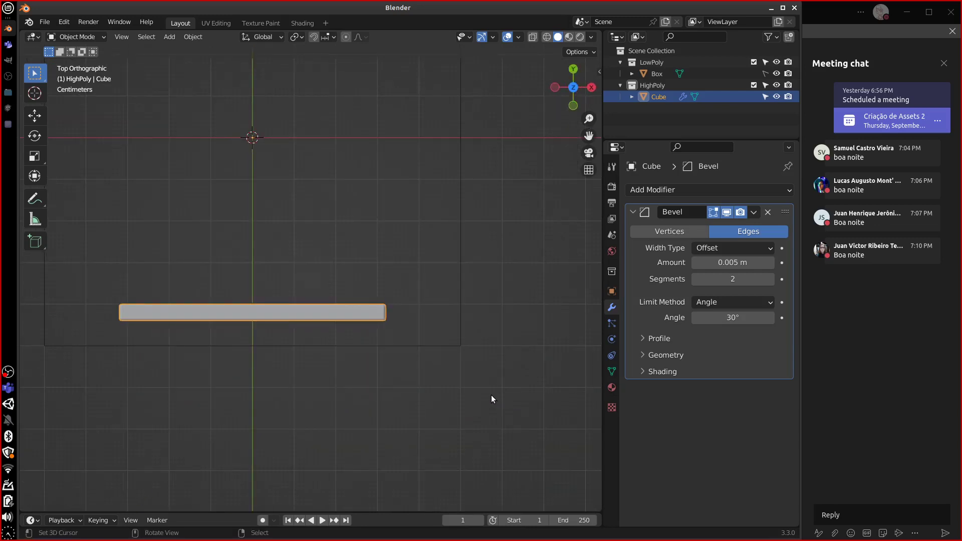
{"action": "key", "text": "KP_3"}
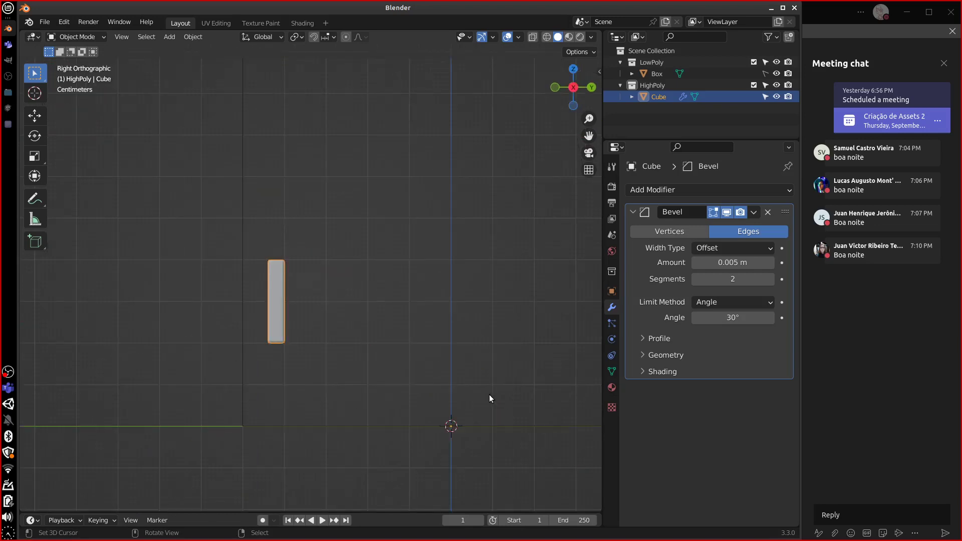
{"action": "middle_click_drag", "start_coordinate": [489, 400], "coordinate": [406, 365]}
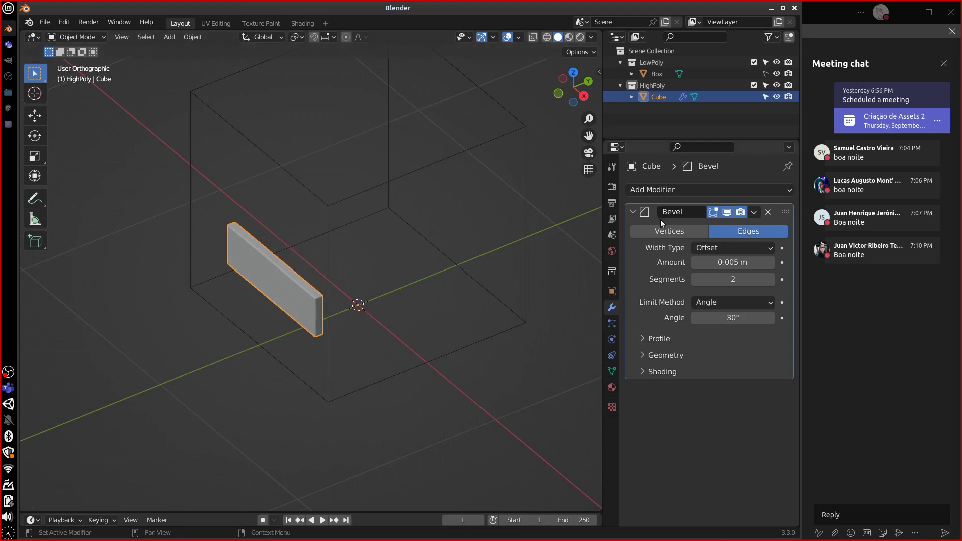
{"action": "left_click", "coordinate": [634, 212]}
{"action": "left_click", "coordinate": [678, 190]}
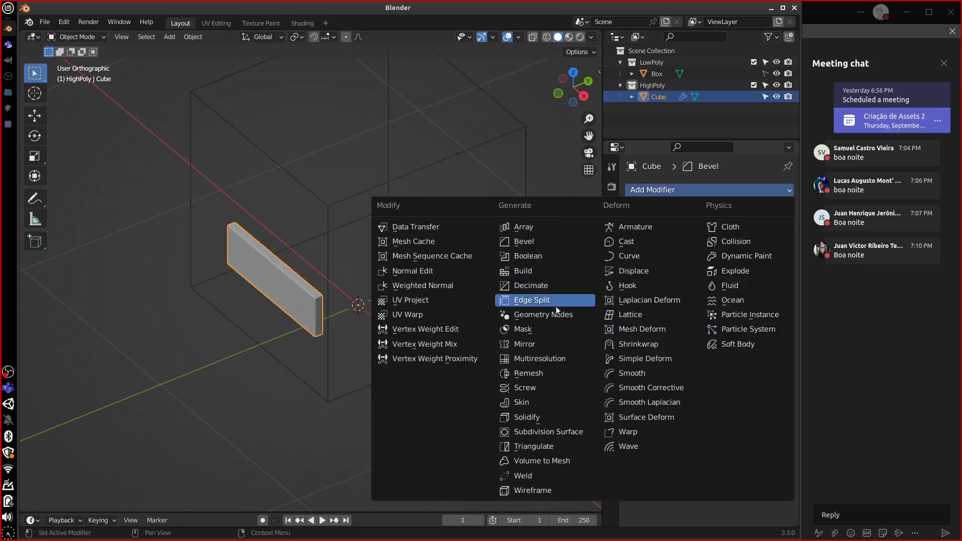
{"action": "left_click", "coordinate": [544, 344]}
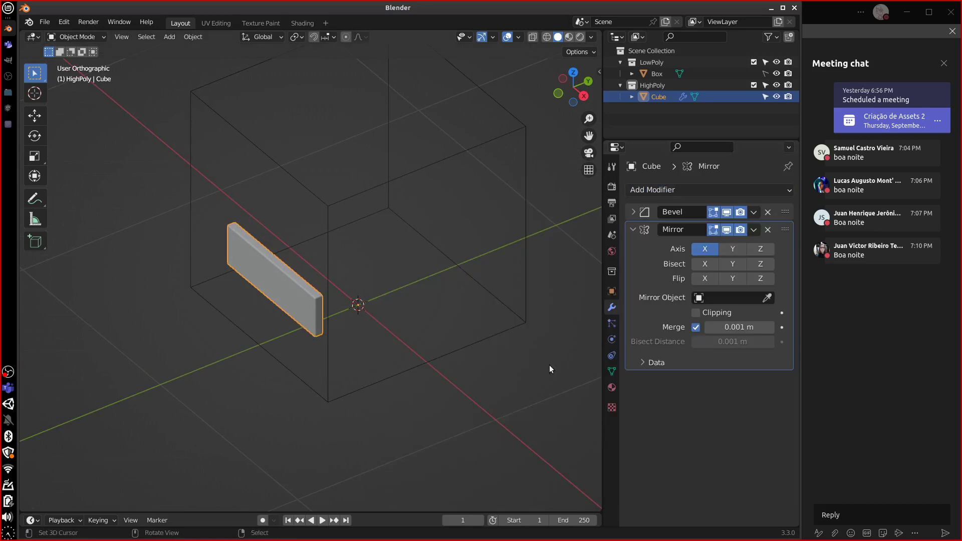
{"action": "left_click", "coordinate": [724, 249]}
{"action": "middle_click_drag", "start_coordinate": [555, 386], "coordinate": [564, 350]}
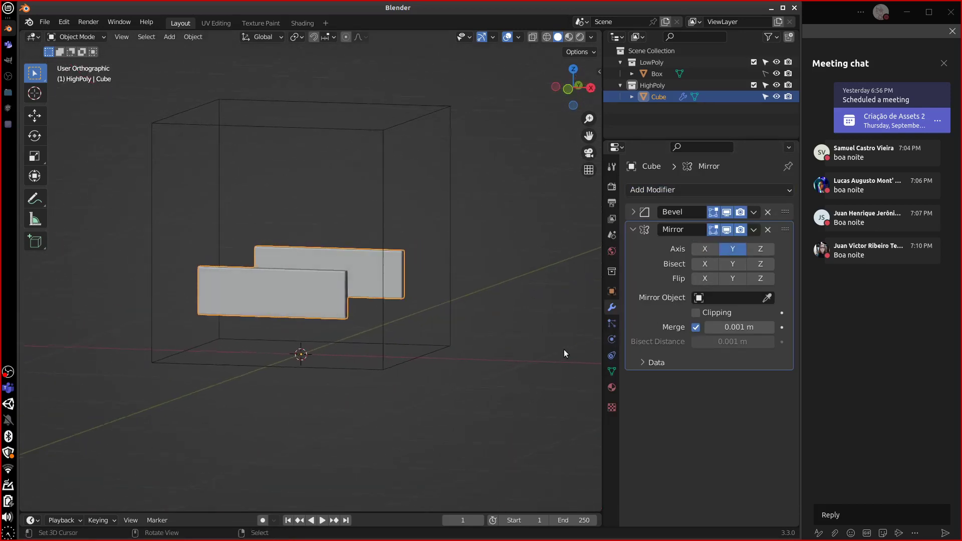
Duplicate the plank mesh in Edit Mode and place the copy directly above it, 0.2 m higher
{"action": "key", "text": "KP_1"}
{"action": "middle_click_drag", "start_coordinate": [482, 354], "coordinate": [430, 364]}
{"action": "scroll", "coordinate": [429, 335], "scroll_direction": "up", "scroll_amount": 3}
{"action": "key", "text": "Tab"}
{"action": "key", "text": "e"}
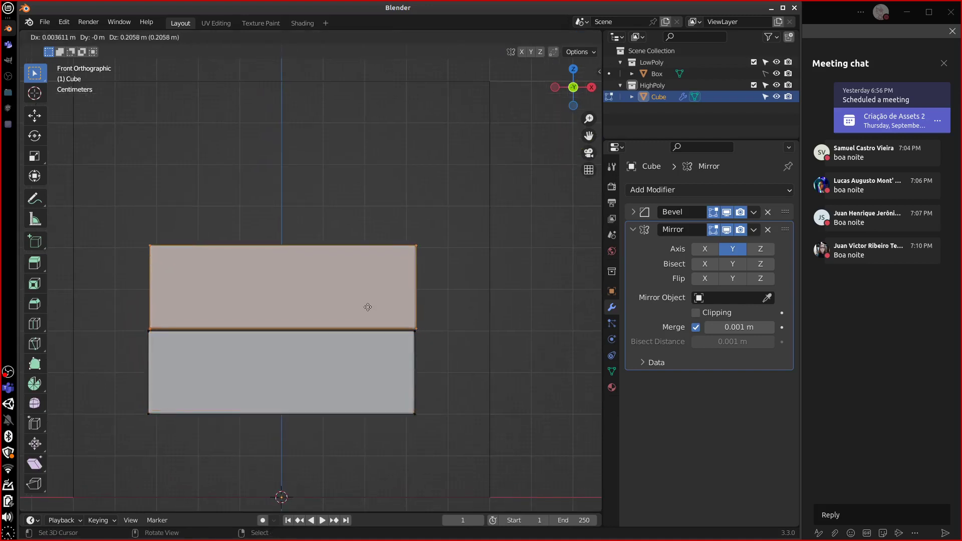
{"action": "left_click", "coordinate": [367, 311]}
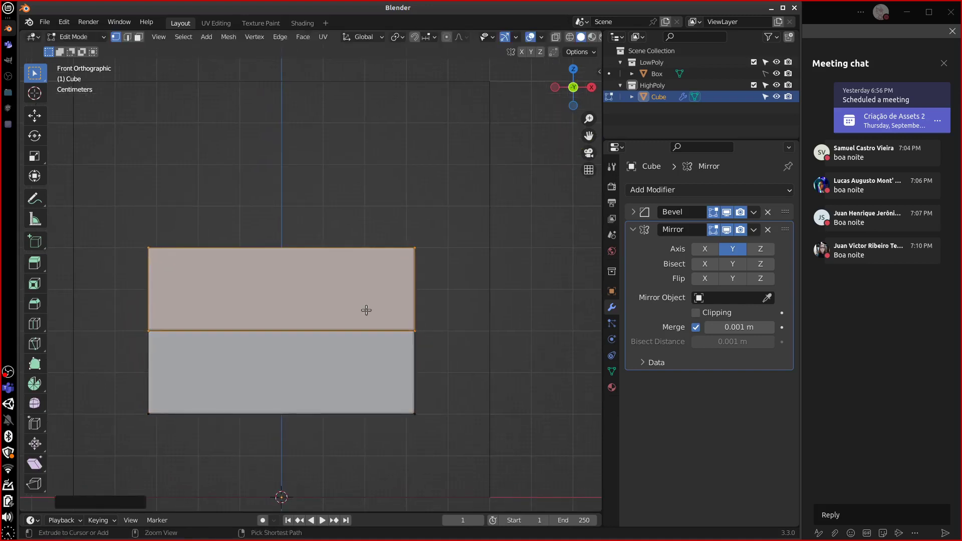
Duplicate the upper plank another 0.2 m straight up to form a third plank in the stack
{"action": "middle_click_drag", "start_coordinate": [367, 310], "coordinate": [407, 346]}
{"action": "key", "text": "Tab"}
{"action": "scroll", "coordinate": [380, 334], "scroll_direction": "up", "scroll_amount": 6}
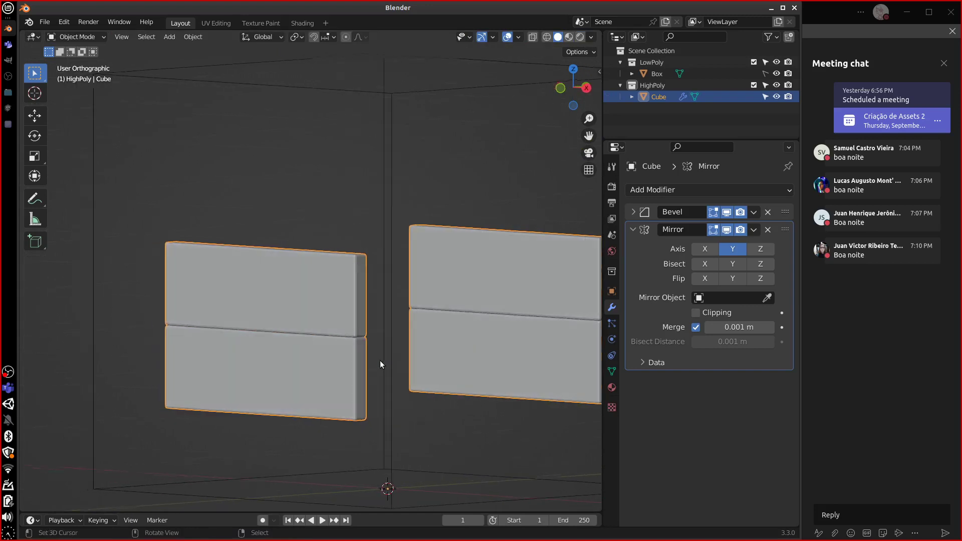
{"action": "middle_click_drag", "start_coordinate": [401, 396], "coordinate": [404, 377]}
{"action": "scroll", "coordinate": [449, 401], "scroll_direction": "down", "scroll_amount": 5}
{"action": "key", "text": "Tab"}
{"action": "middle_click_drag", "start_coordinate": [383, 331], "coordinate": [383, 328], "text": "alt"}
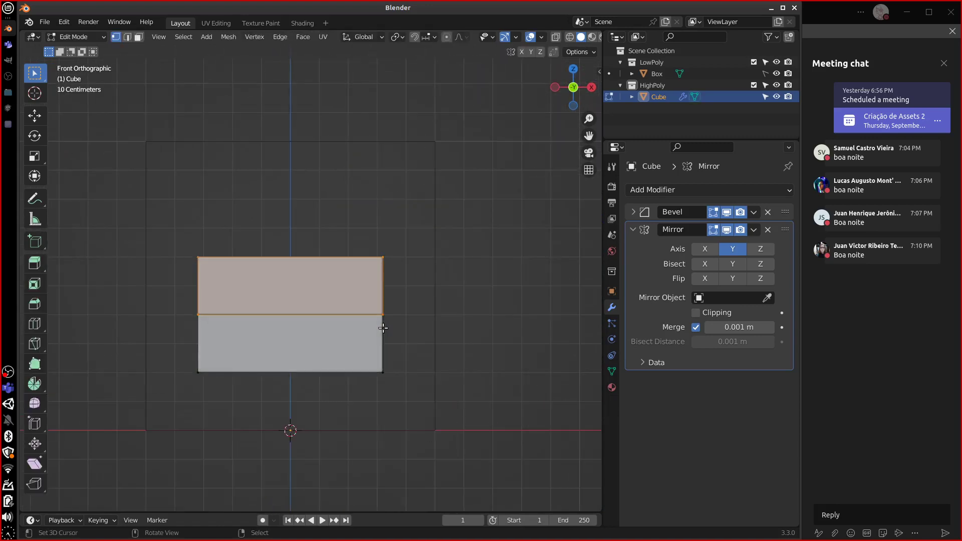
{"action": "key", "text": "e"}
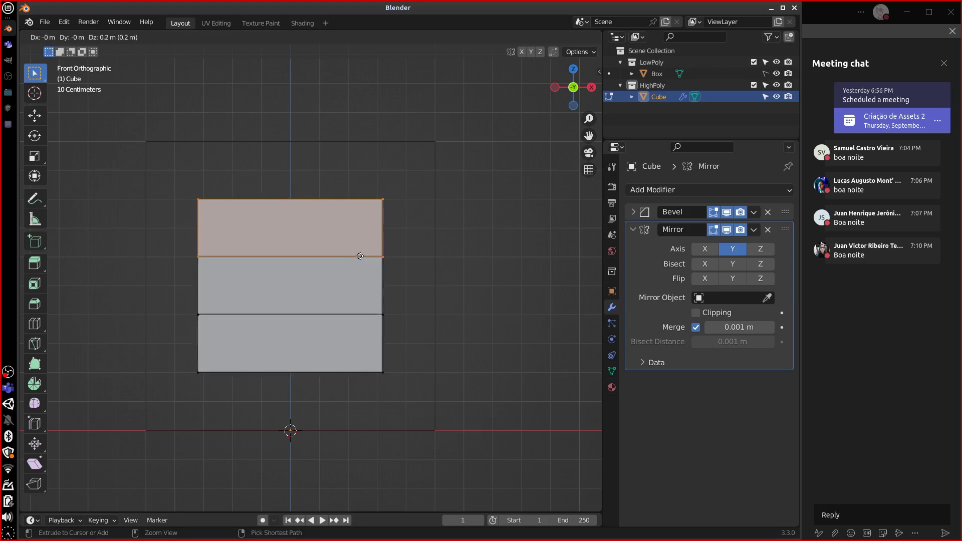
{"action": "left_click", "coordinate": [360, 256]}
Select all three planks and move them 0.03 m in the negative Y direction, closer to the Box's front face
{"action": "scroll", "coordinate": [359, 254], "scroll_direction": "down", "scroll_amount": 3}
{"action": "middle_click_drag", "start_coordinate": [359, 254], "coordinate": [339, 322]}
{"action": "key", "text": "a"}
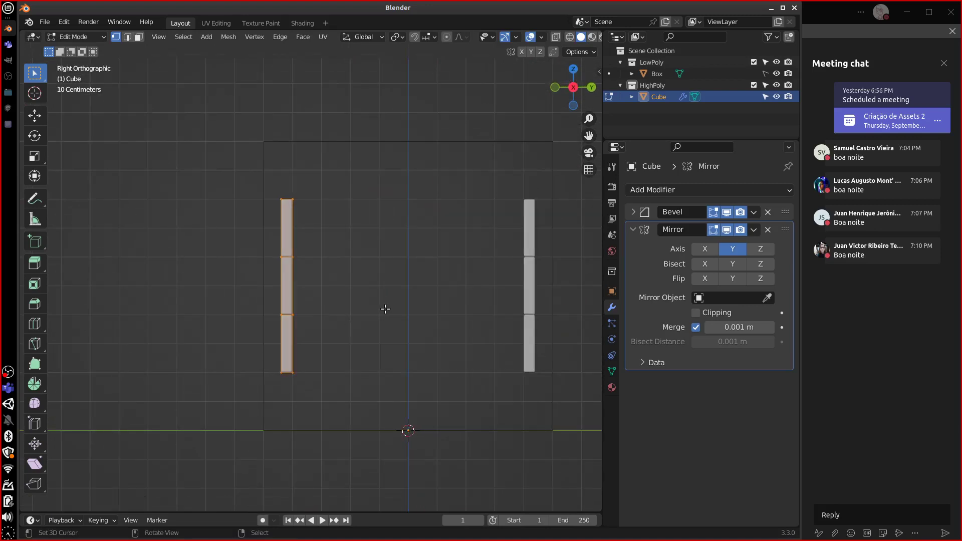
{"action": "key", "text": "g"}
{"action": "key", "text": "x"}
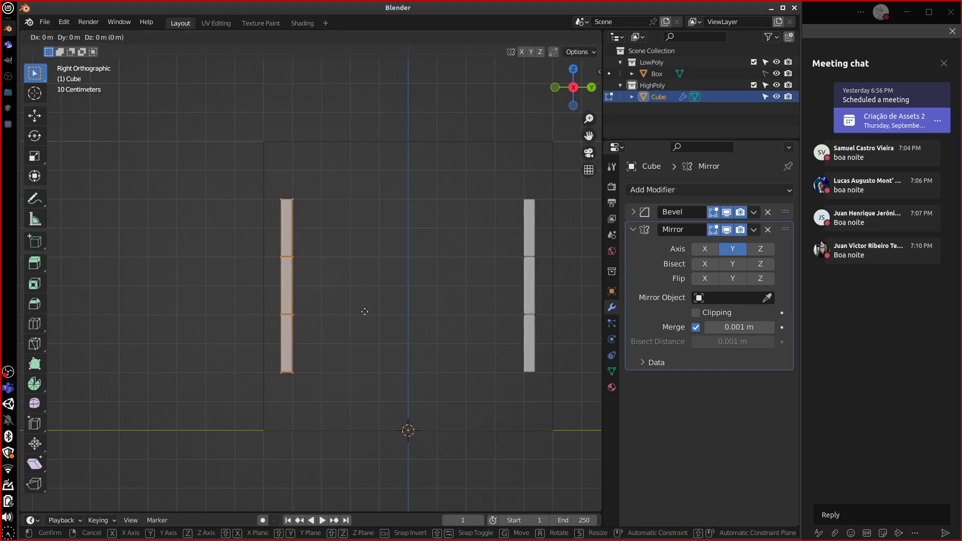
{"action": "key", "text": "y"}
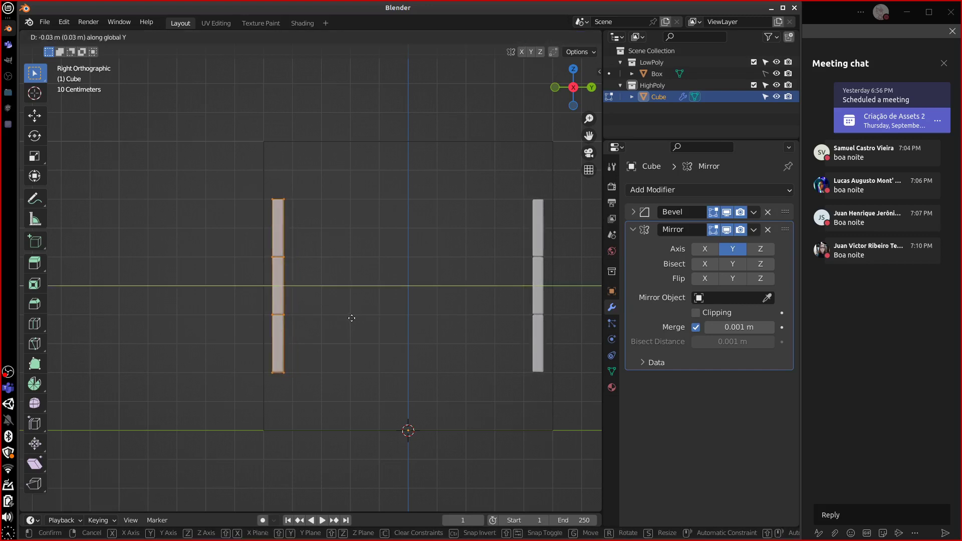
{"action": "left_click", "coordinate": [352, 319]}
{"action": "middle_click_drag", "start_coordinate": [353, 352], "coordinate": [551, 393]}
Set the Bevel modifier's amount to 0.009 m and return to Object Mode to check the plank edges
{"action": "left_click", "coordinate": [634, 212]}
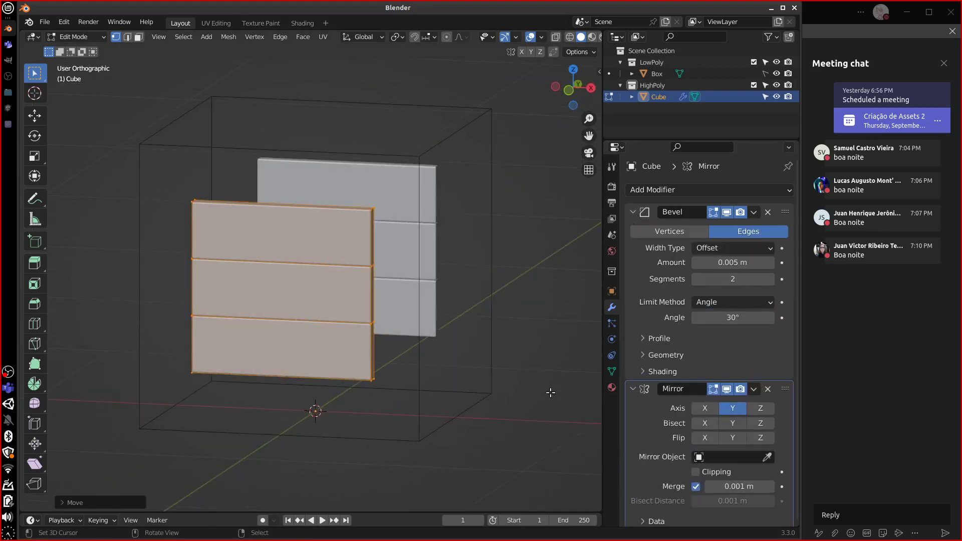
{"action": "left_click", "coordinate": [722, 264]}
{"action": "left_click_drag", "start_coordinate": [713, 264], "coordinate": [740, 267]}
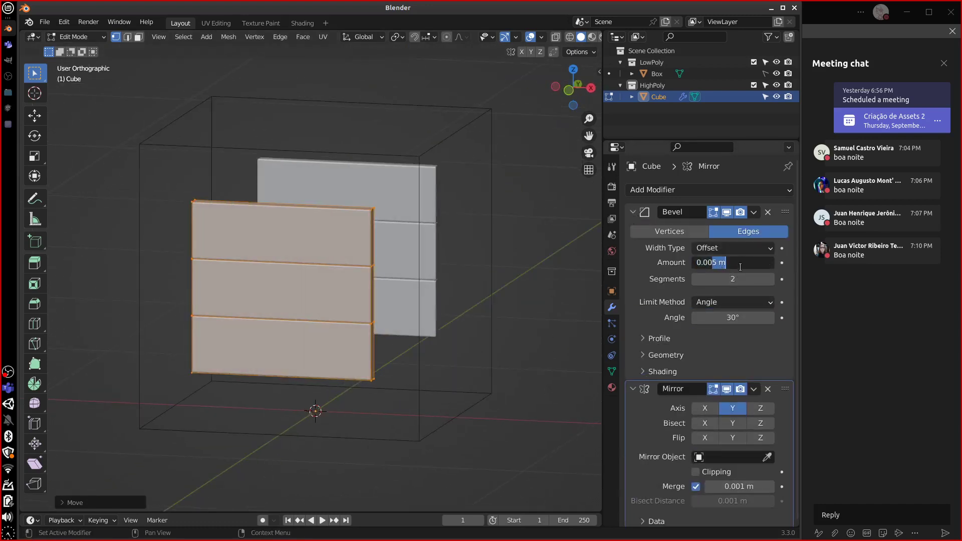
{"action": "type", "text": "9"}
{"action": "key", "text": "Return"}
{"action": "middle_click_drag", "start_coordinate": [552, 326], "coordinate": [412, 299]}
{"action": "key", "text": "Tab"}
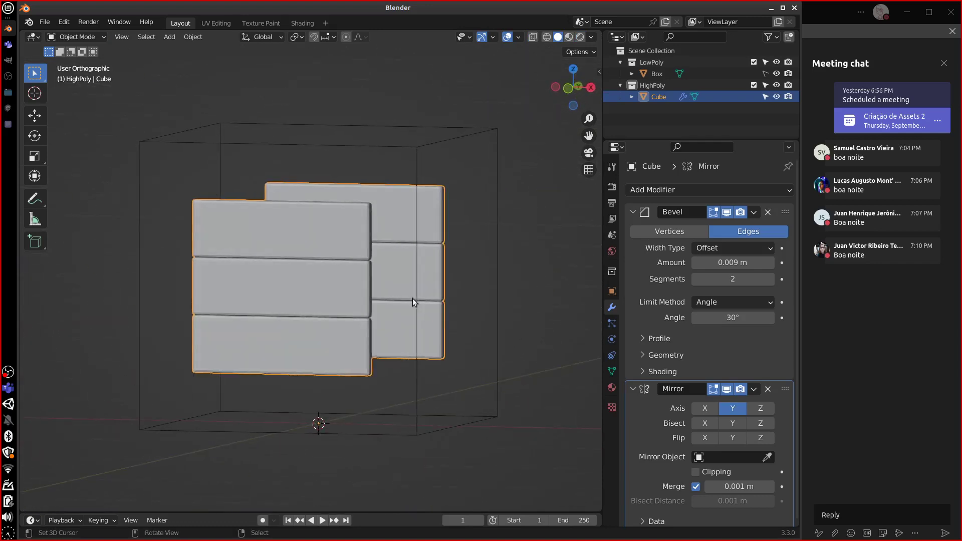
{"action": "scroll", "coordinate": [389, 330], "scroll_direction": "up", "scroll_amount": 6}
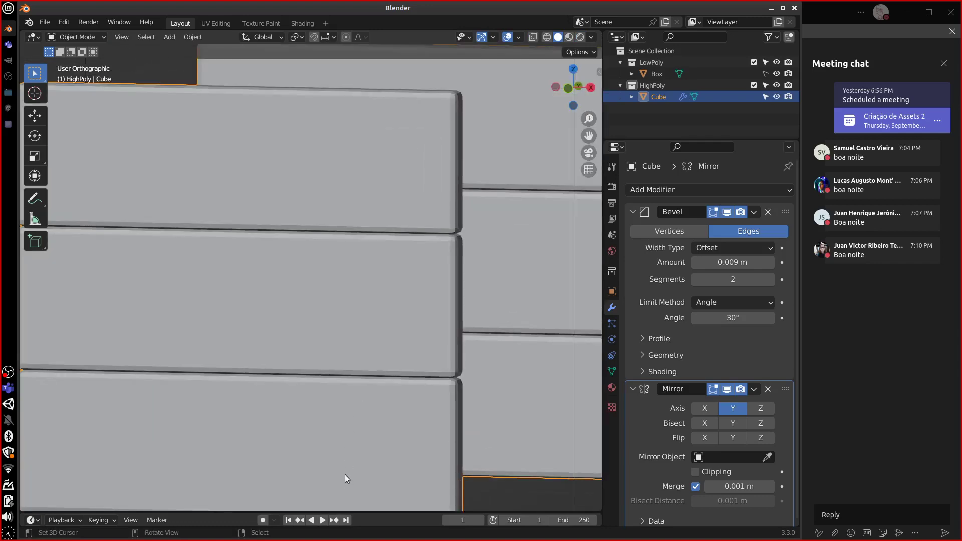
{"action": "middle_click_drag", "start_coordinate": [394, 278], "coordinate": [394, 273]}
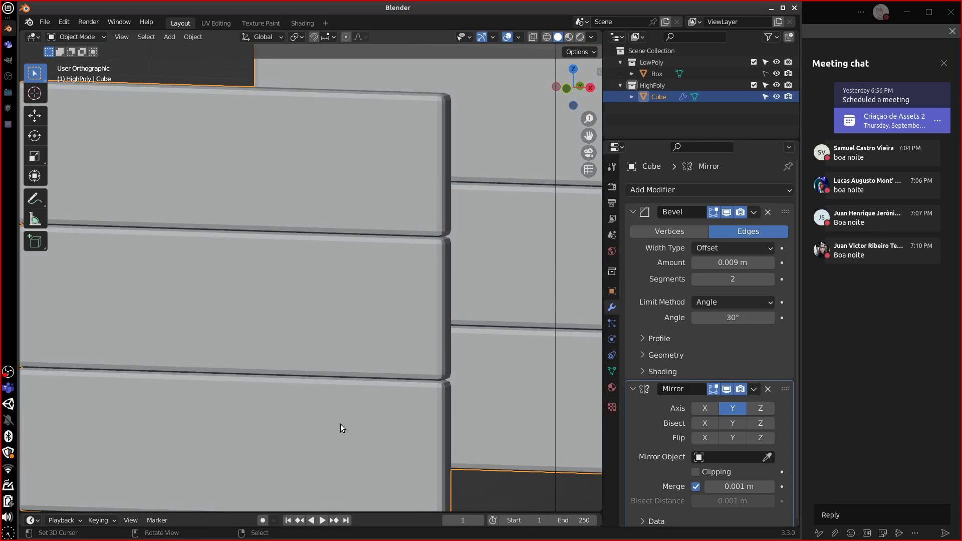
{"action": "middle_click_drag", "start_coordinate": [373, 363], "coordinate": [328, 391]}
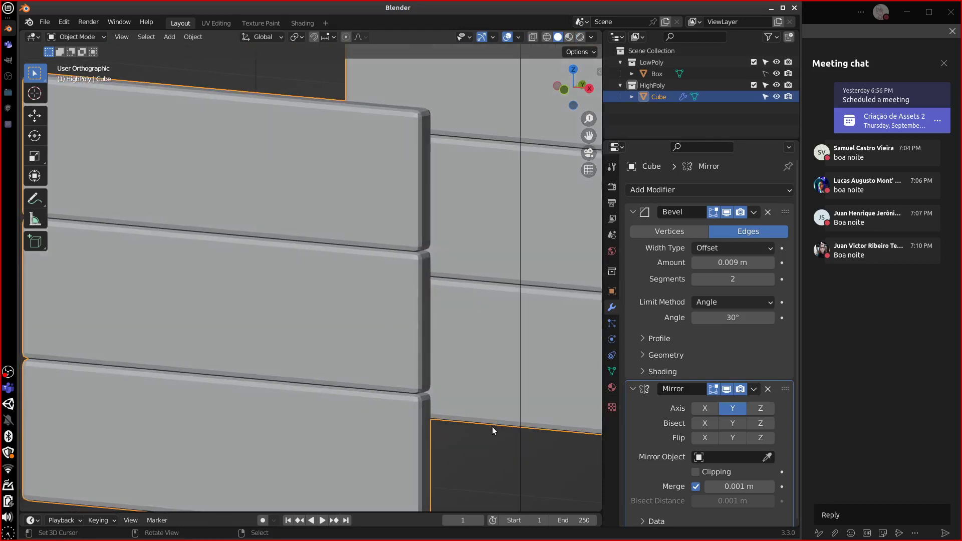
Apply Shade Auto Smooth to the plank object and check the shading on its beveled edges
{"action": "left_click", "coordinate": [193, 37]}
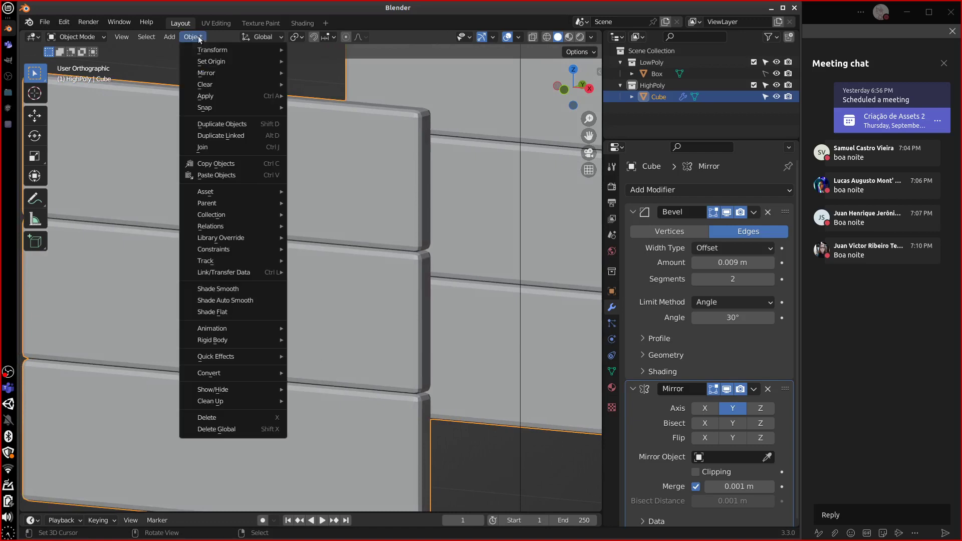
{"action": "left_click", "coordinate": [245, 301]}
{"action": "middle_click_drag", "start_coordinate": [264, 414], "coordinate": [371, 351]}
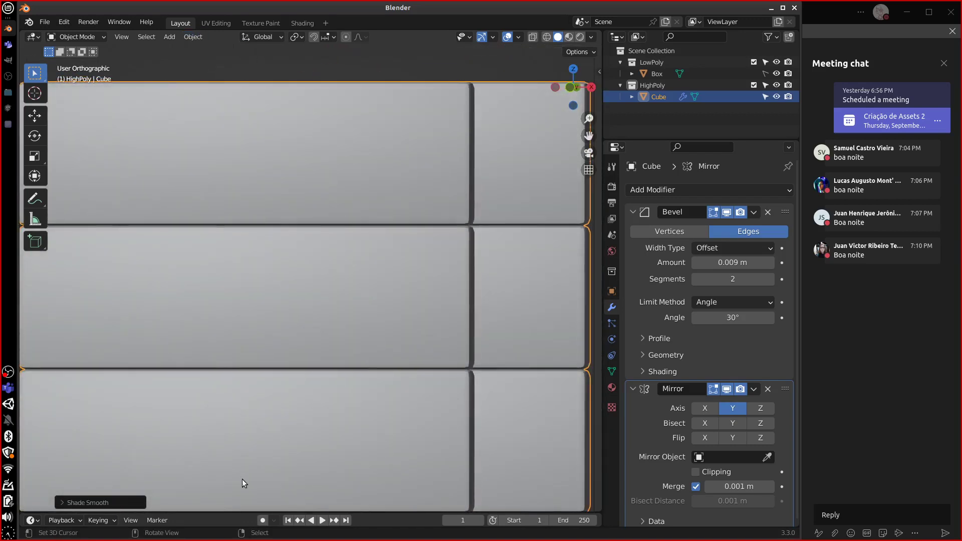
{"action": "middle_click_drag", "start_coordinate": [510, 293], "coordinate": [354, 198]}
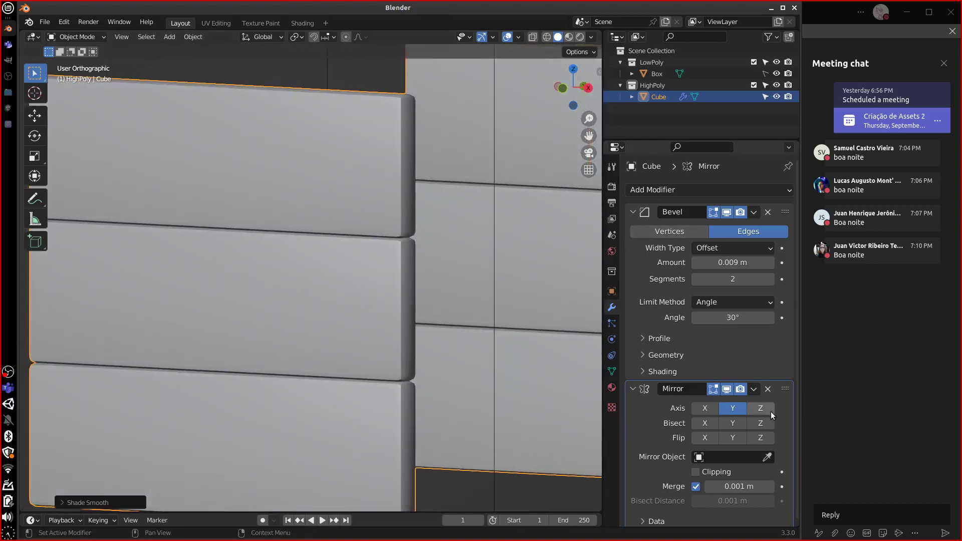
Set the plank mesh's Auto Smooth angle to 21° in its normals settings and inspect both stacks
{"action": "left_click", "coordinate": [633, 389]}
{"action": "left_click", "coordinate": [633, 212]}
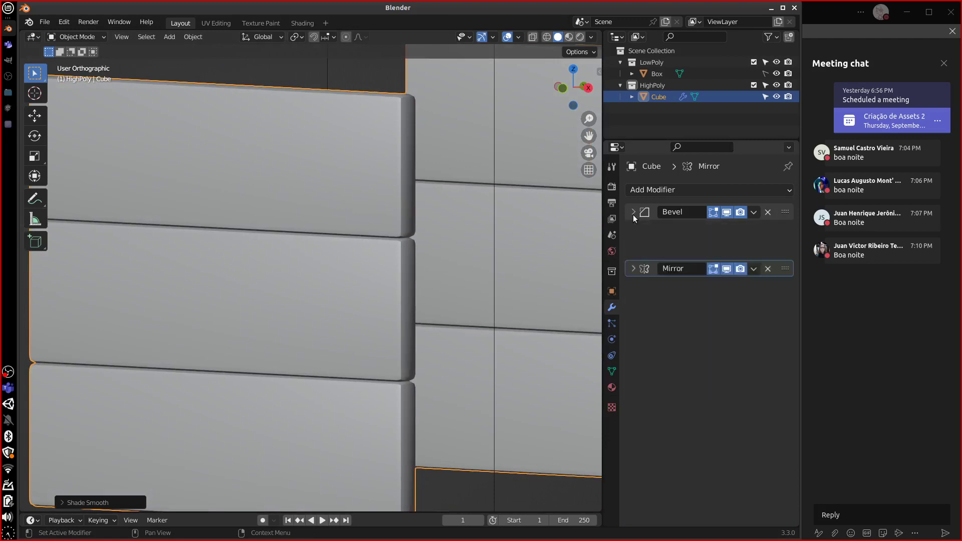
{"action": "left_click", "coordinate": [612, 371]}
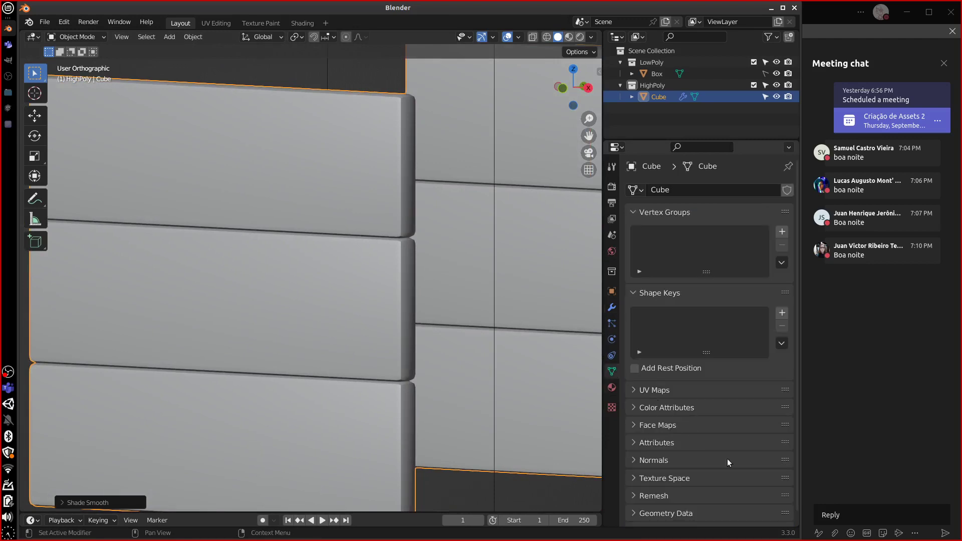
{"action": "left_click", "coordinate": [678, 459]}
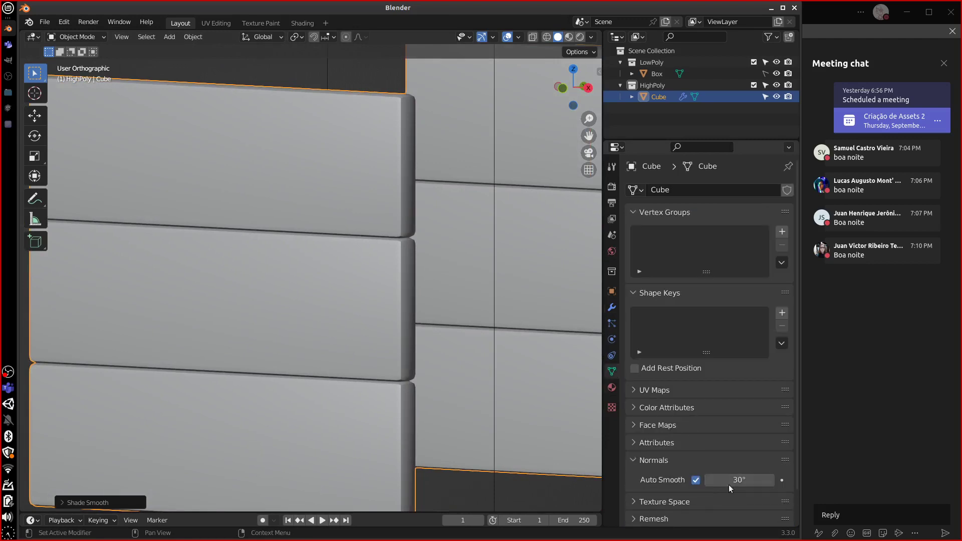
{"action": "mouse_move", "coordinate": [737, 480]}
{"action": "left_mouse_down"}
{"action": "mouse_move", "coordinate": [833, 477]}
{"action": "mouse_move", "coordinate": [622, 487]}
{"action": "mouse_move", "coordinate": [725, 481]}
{"action": "mouse_move", "coordinate": [701, 482]}
{"action": "left_mouse_up"}
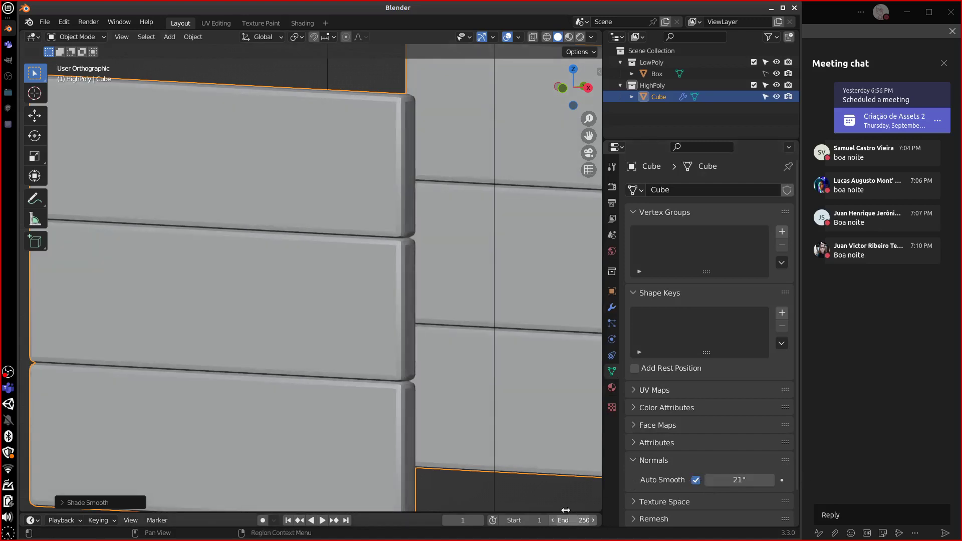
{"action": "mouse_move", "coordinate": [501, 386]}
{"action": "middle_mouse_down"}
{"action": "mouse_move", "coordinate": [518, 377]}
{"action": "mouse_move", "coordinate": [426, 359]}
{"action": "mouse_move", "coordinate": [417, 374]}
{"action": "mouse_move", "coordinate": [485, 388]}
{"action": "middle_mouse_up"}
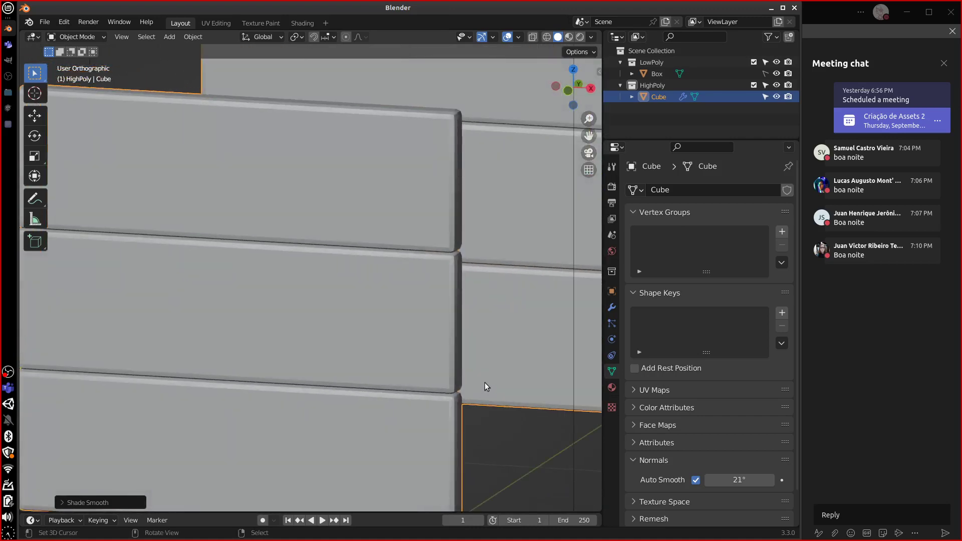
{"action": "key", "text": "KP_Decimal"}
{"action": "key", "text": "KP_1"}
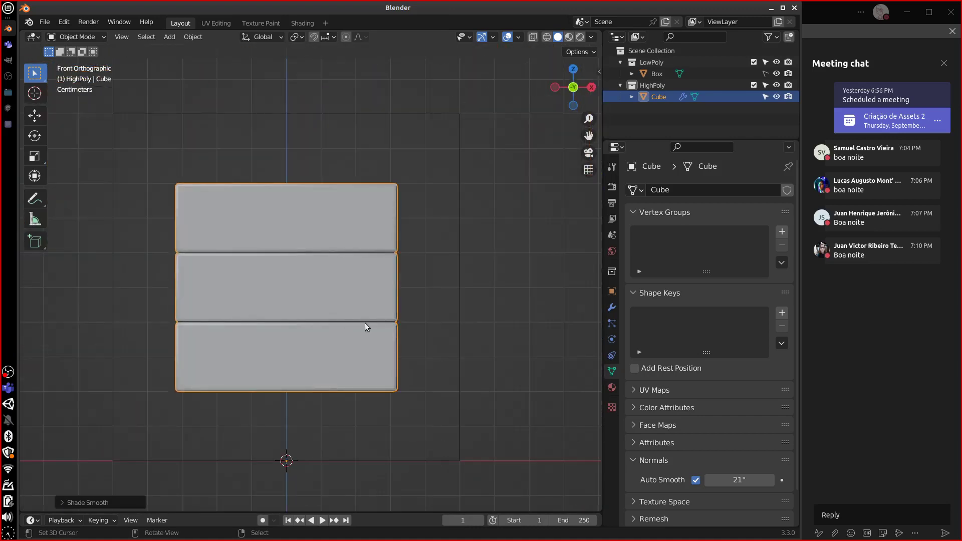
{"action": "middle_click_drag", "start_coordinate": [365, 322], "coordinate": [447, 369]}
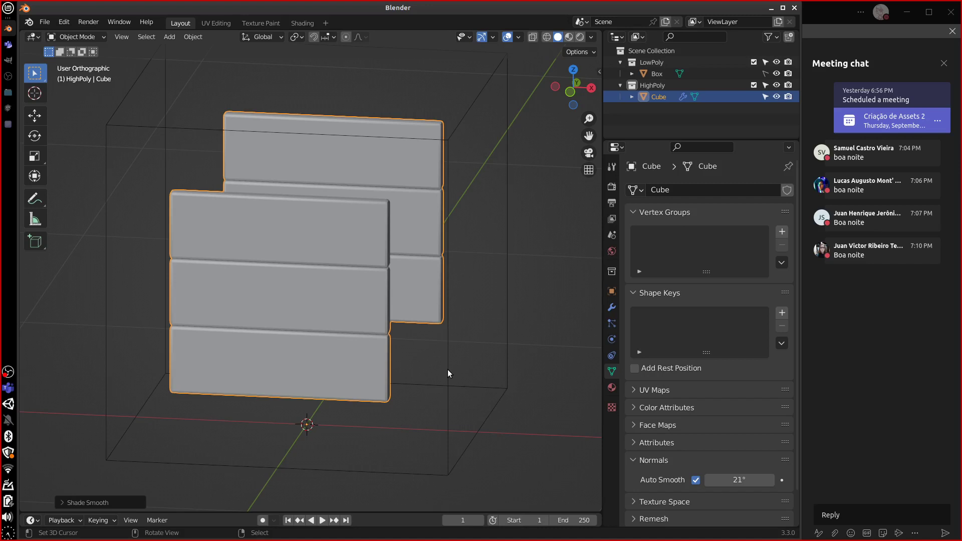
Rename the Cube object in the HighPoly collection and its mesh data as Plank
{"action": "double_click", "coordinate": [660, 97]}
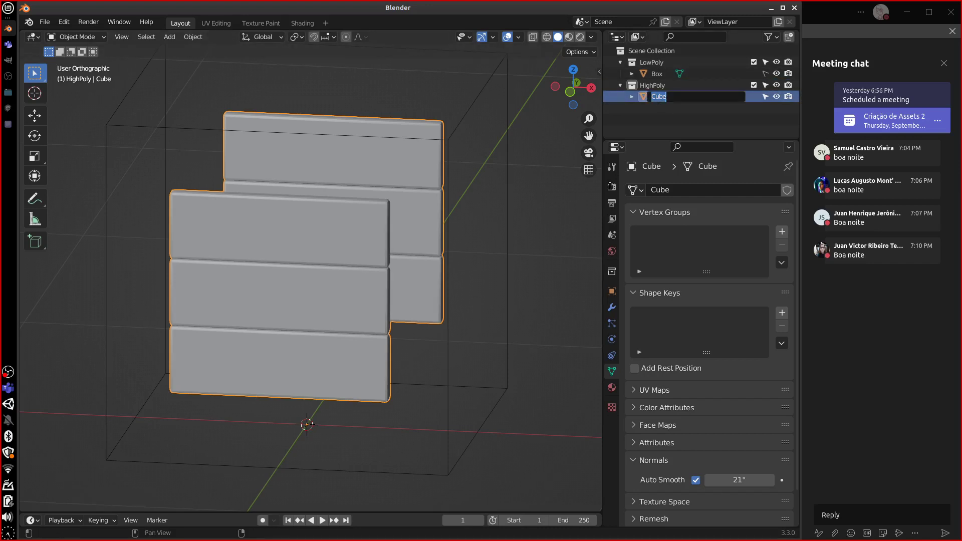
{"action": "type", "text": "T"}
{"action": "key", "text": "Return"}
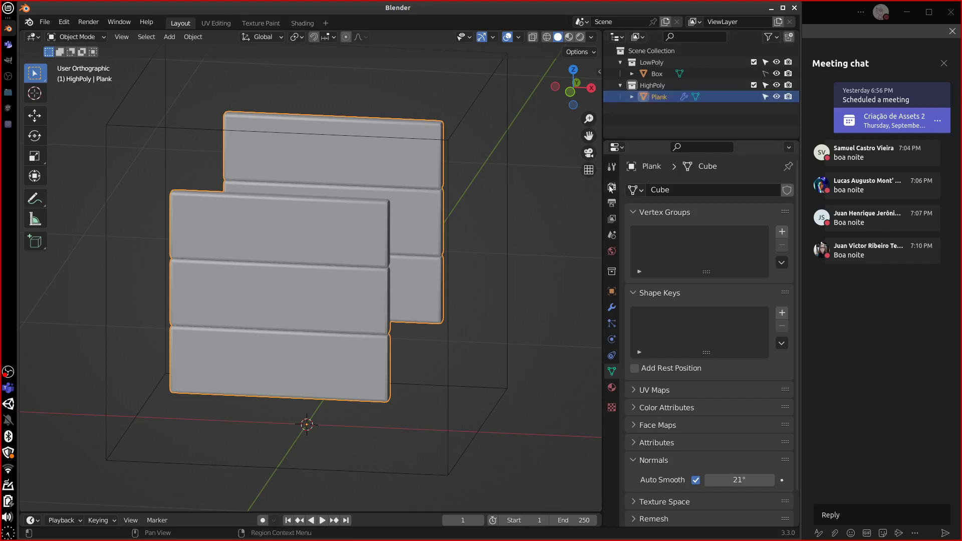
{"action": "left_click", "coordinate": [633, 97]}
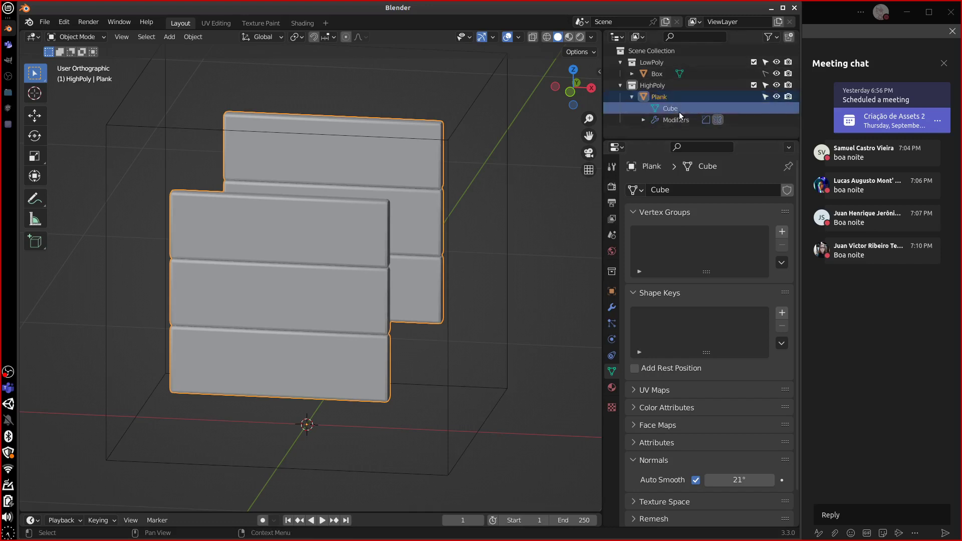
{"action": "double_click", "coordinate": [679, 112]}
{"action": "type", "text": "Plank"}
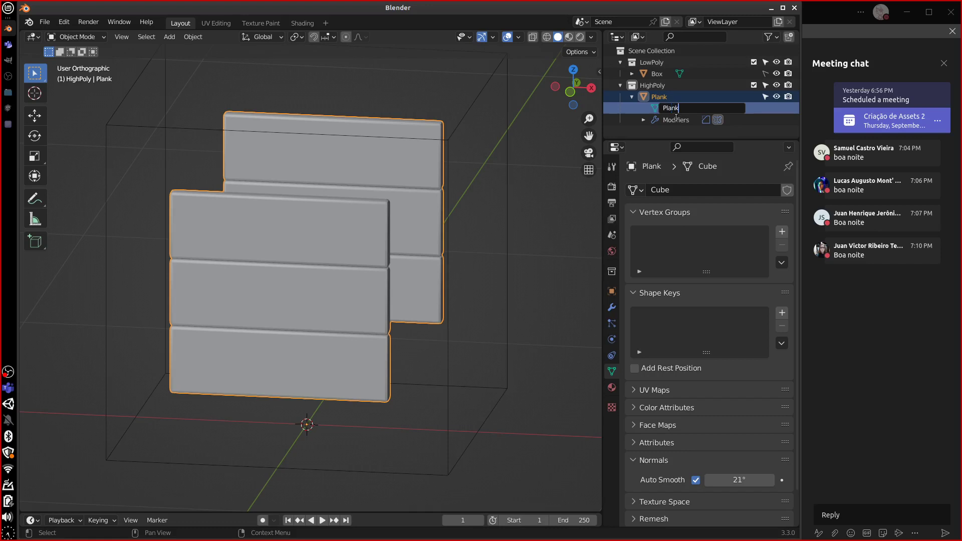
{"action": "key", "text": "Return"}
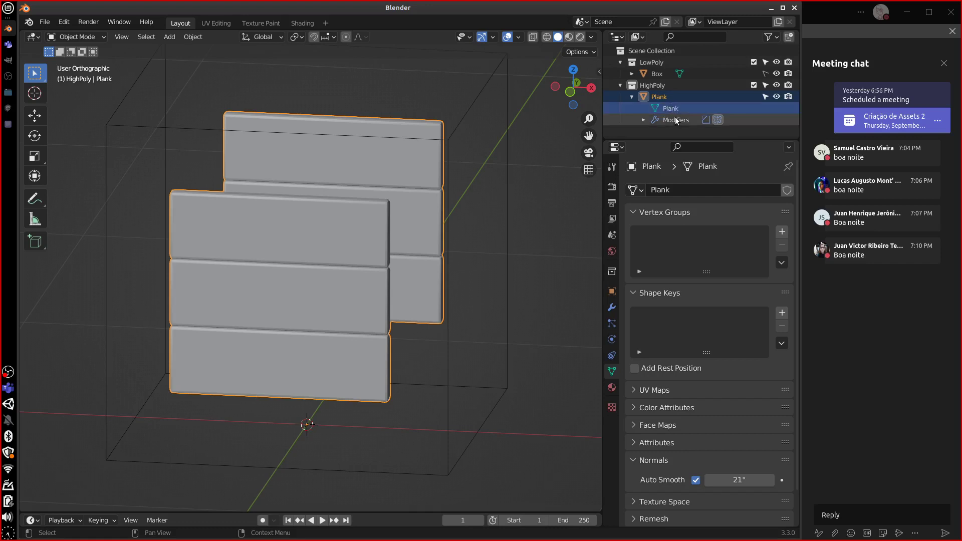
Add an Array modifier to Plank, turning off Relative Offset and turning on Object Offset
{"action": "middle_click_drag", "start_coordinate": [507, 363], "coordinate": [466, 383]}
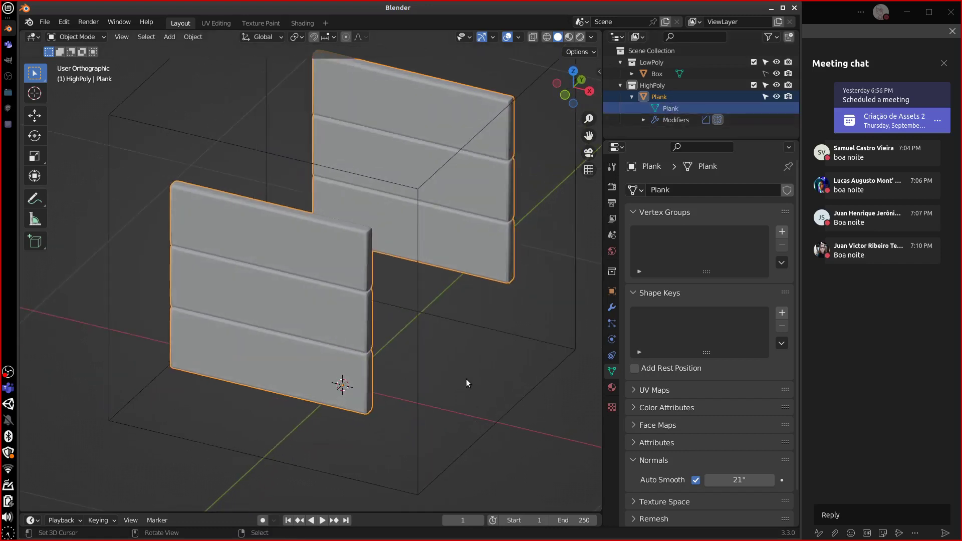
{"action": "left_click", "coordinate": [612, 307]}
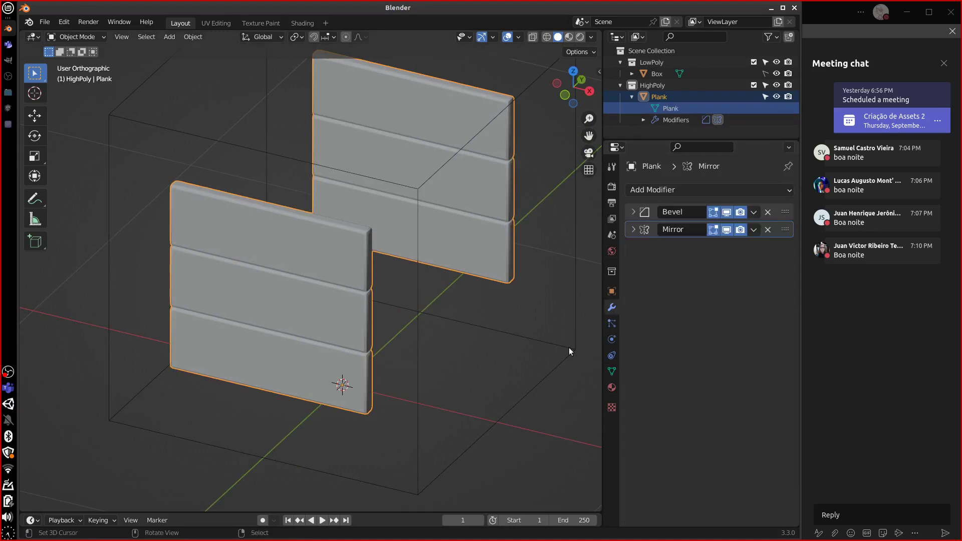
{"action": "middle_click_drag", "start_coordinate": [495, 392], "coordinate": [564, 344]}
{"action": "left_click", "coordinate": [660, 189]}
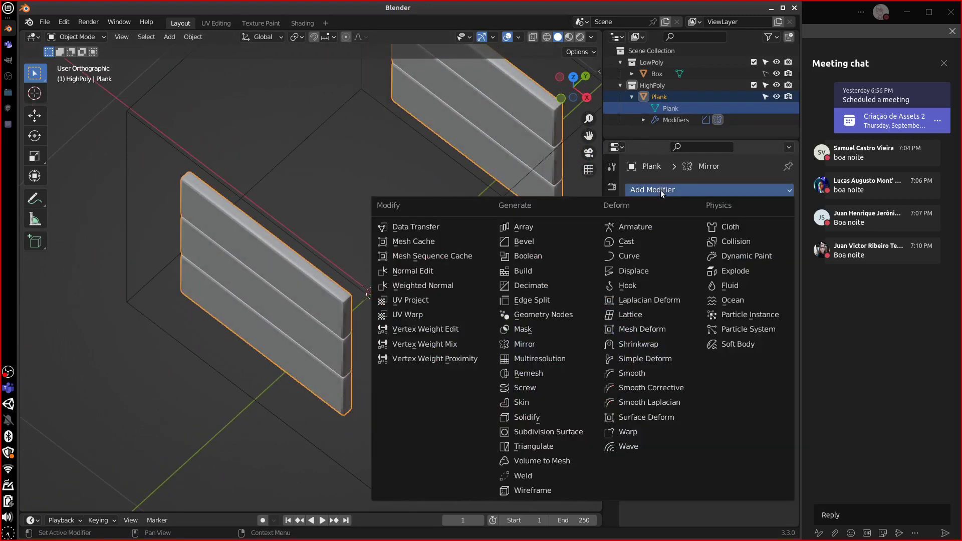
{"action": "left_click", "coordinate": [548, 227]}
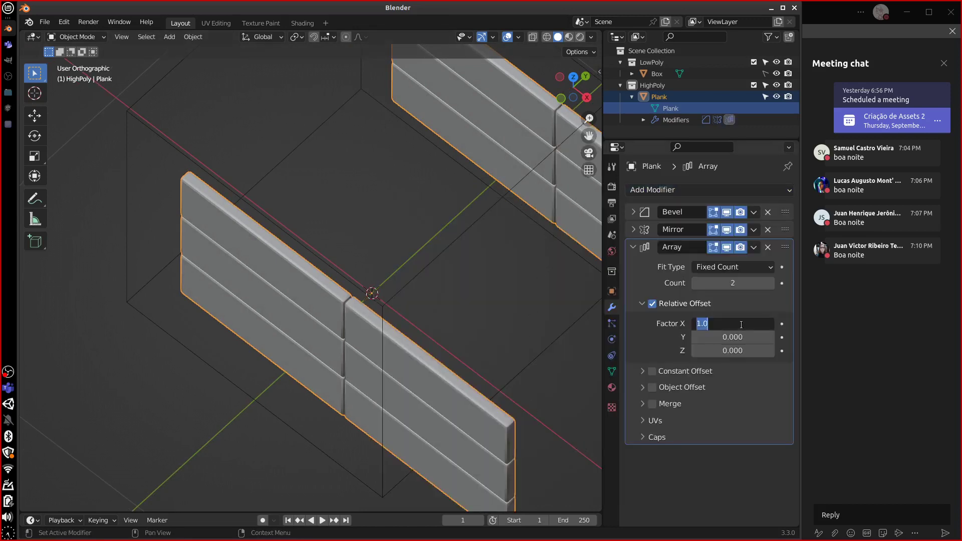
{"action": "left_click", "coordinate": [658, 306]}
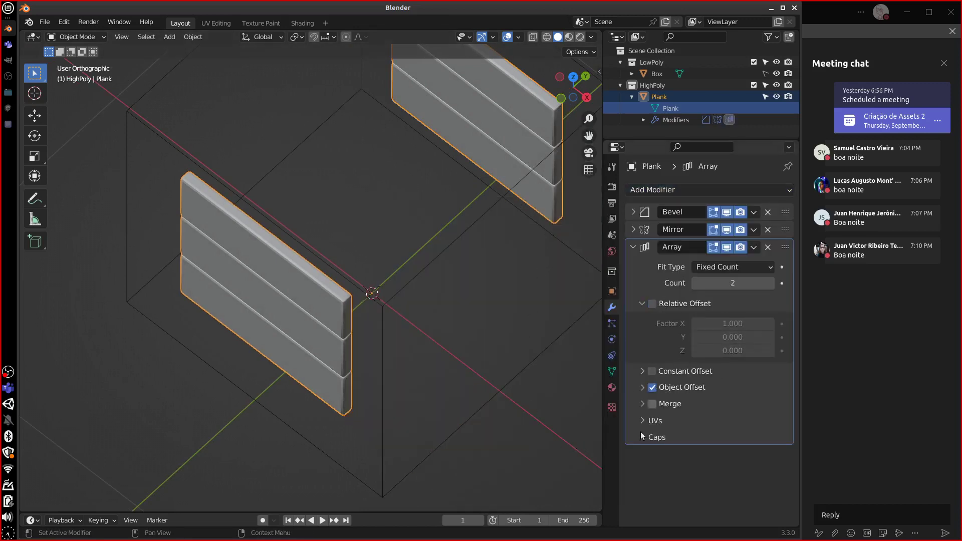
Add a Plain Axes empty at the 3D cursor in the middle of the box's base
{"action": "middle_click_drag", "start_coordinate": [545, 440], "coordinate": [455, 308]}
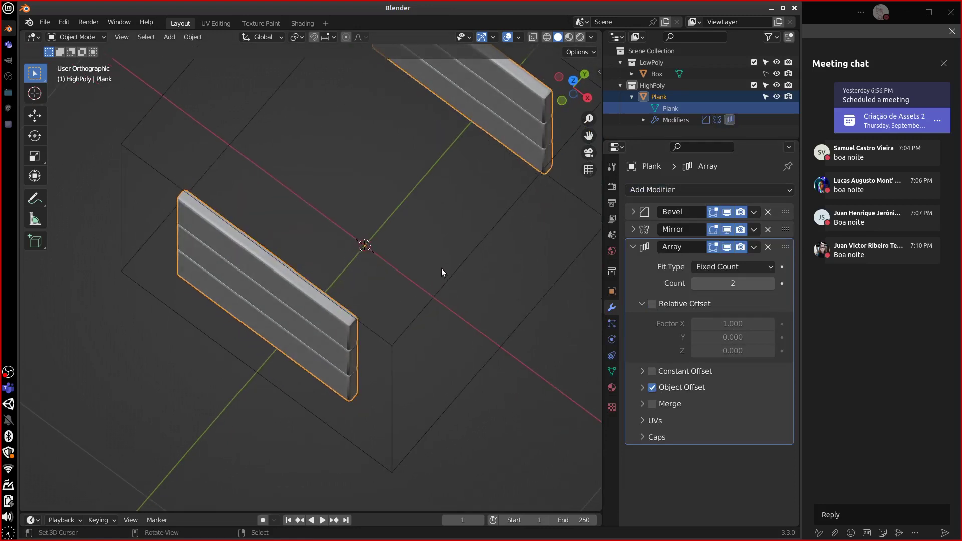
{"action": "key", "text": "shift+a"}
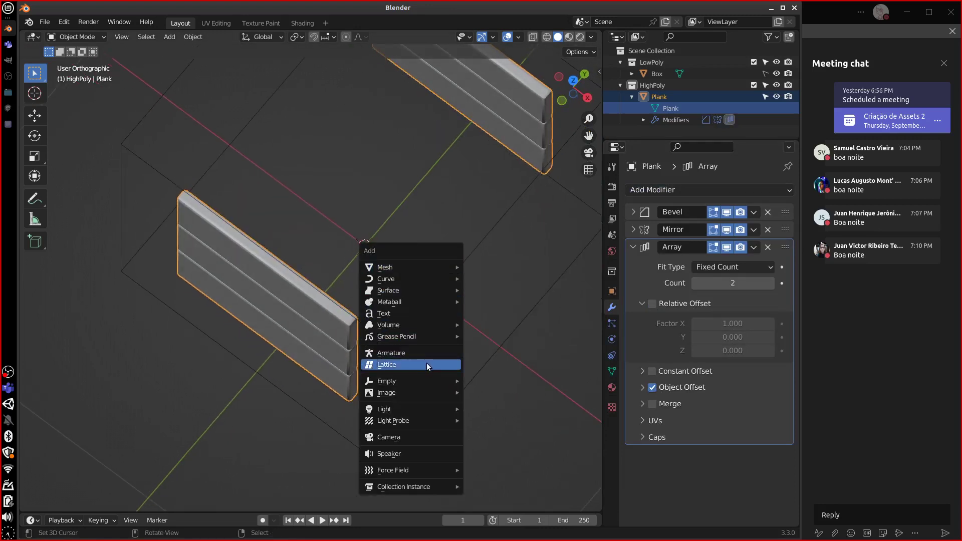
{"action": "mouse_move", "coordinate": [423, 380]}
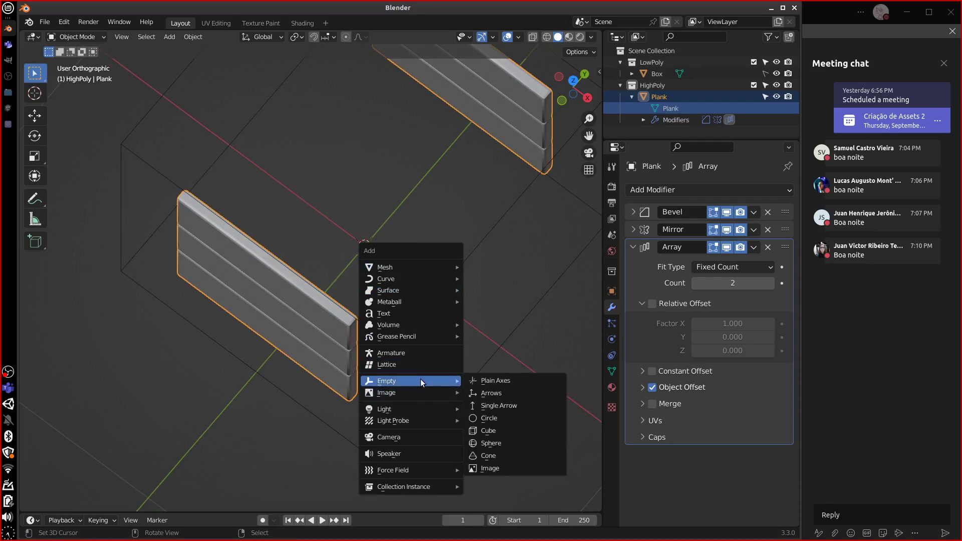
{"action": "left_click", "coordinate": [513, 381]}
{"action": "middle_click_drag", "start_coordinate": [479, 367], "coordinate": [460, 350]}
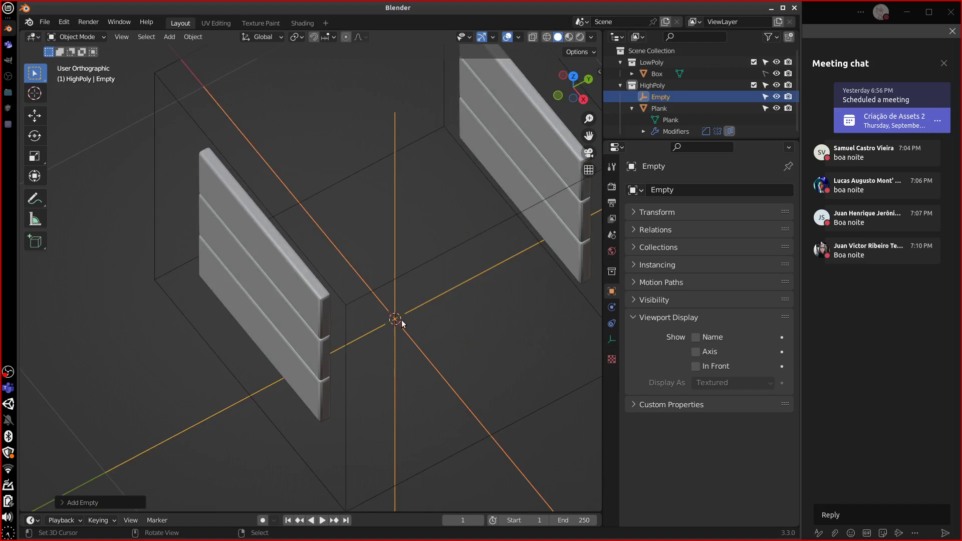
Select Plank and assign the empty as the Array modifier's Object Offset target
{"action": "left_click", "coordinate": [321, 319]}
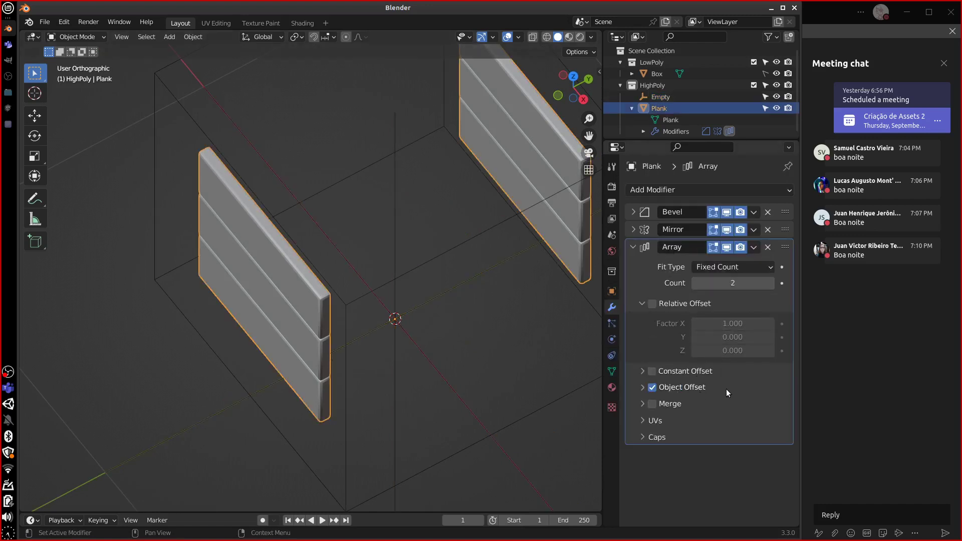
{"action": "left_click", "coordinate": [681, 391]}
{"action": "left_click", "coordinate": [723, 407]}
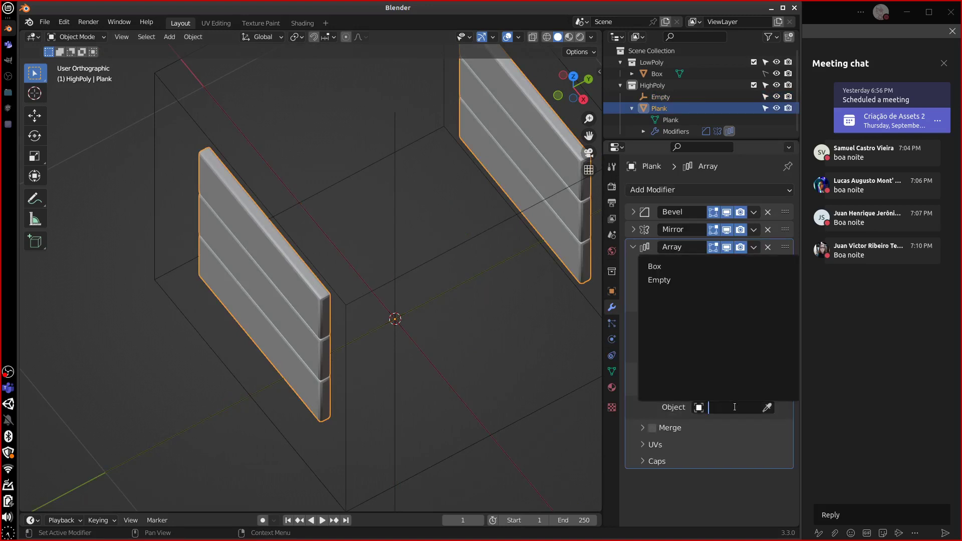
{"action": "left_click", "coordinate": [683, 282]}
Rename the empty in the HighPoly collection as ArrayPlank
{"action": "double_click", "coordinate": [676, 97]}
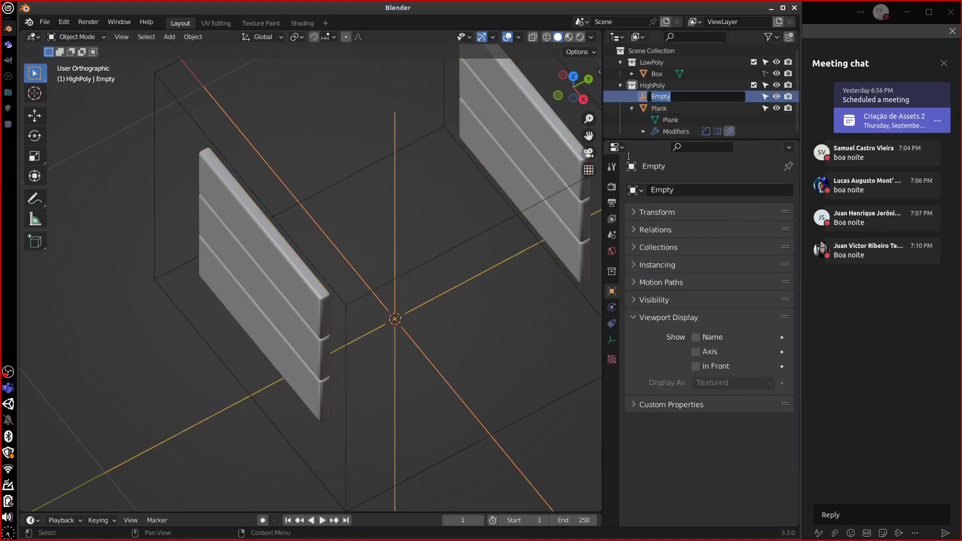
{"action": "type", "text": "ArrayPlank"}
{"action": "key", "text": "Return"}
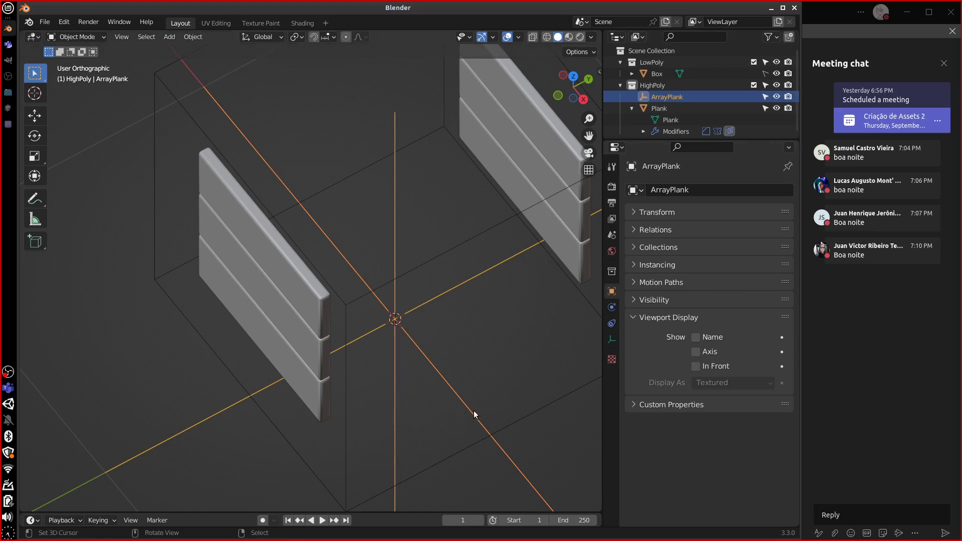
Rotate the ArrayPlank empty about the global Z axis so the arrayed planks form the box's other two sides
{"action": "key", "text": "r"}
{"action": "key", "text": "z"}
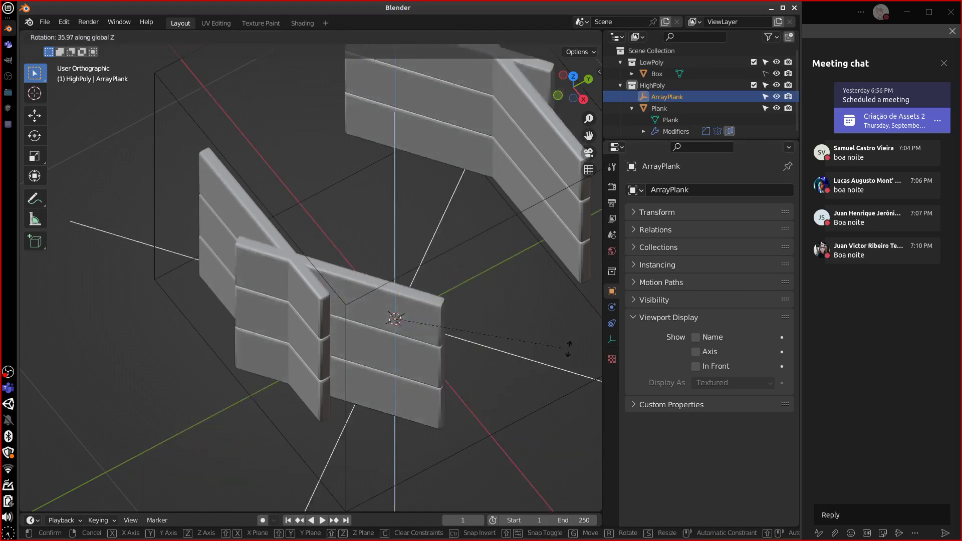
{"action": "left_click", "coordinate": [550, 163]}
{"action": "middle_click_drag", "start_coordinate": [545, 369], "coordinate": [337, 344]}
{"action": "key", "text": "KP_3"}
{"action": "middle_click_drag", "start_coordinate": [440, 408], "coordinate": [499, 389]}
{"action": "middle_click_drag", "start_coordinate": [434, 373], "coordinate": [470, 399]}
Delete the upper two planks from the Plank mesh in Edit Mode, leaving only the bottom one, and return to Object Mode
{"action": "left_click", "coordinate": [308, 351]}
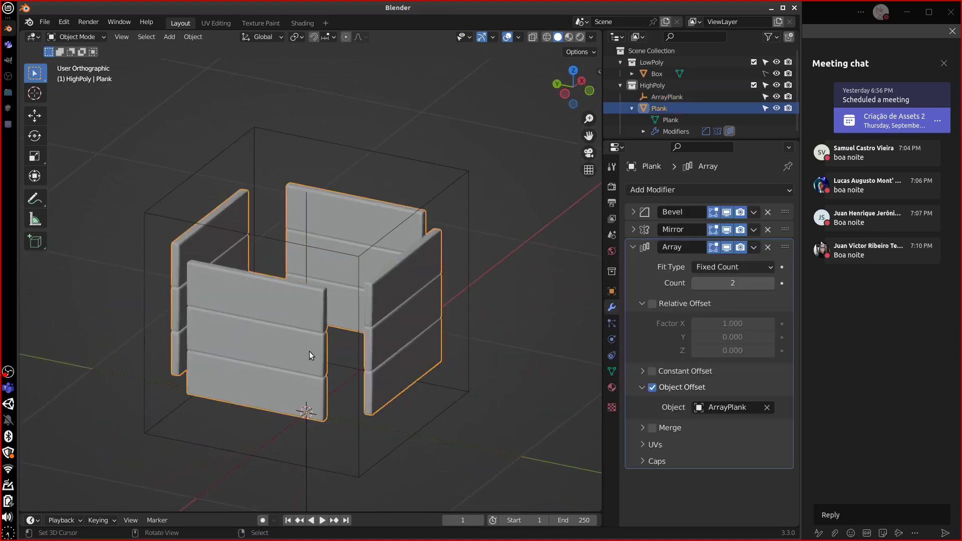
{"action": "key", "text": "Tab"}
{"action": "middle_click_drag", "start_coordinate": [402, 332], "coordinate": [345, 332]}
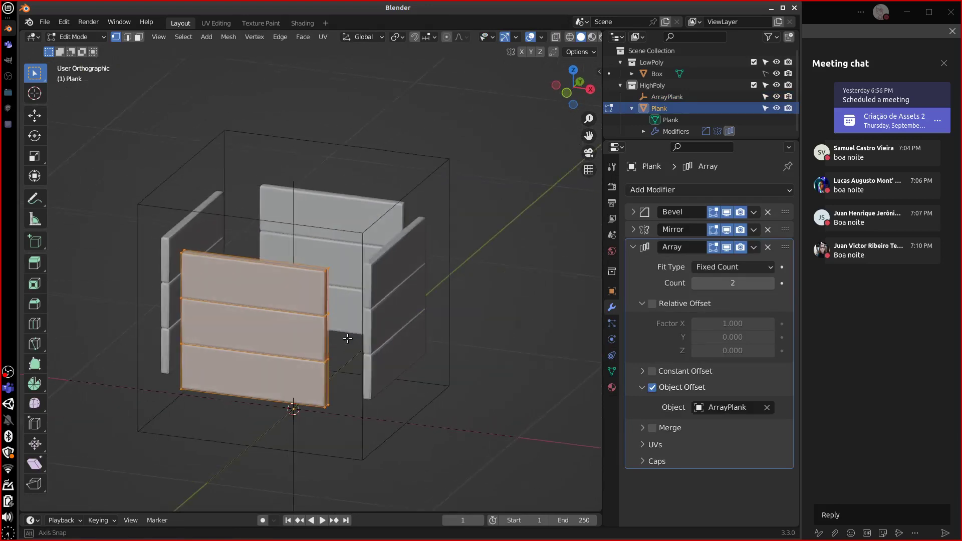
{"action": "left_click", "coordinate": [330, 283]}
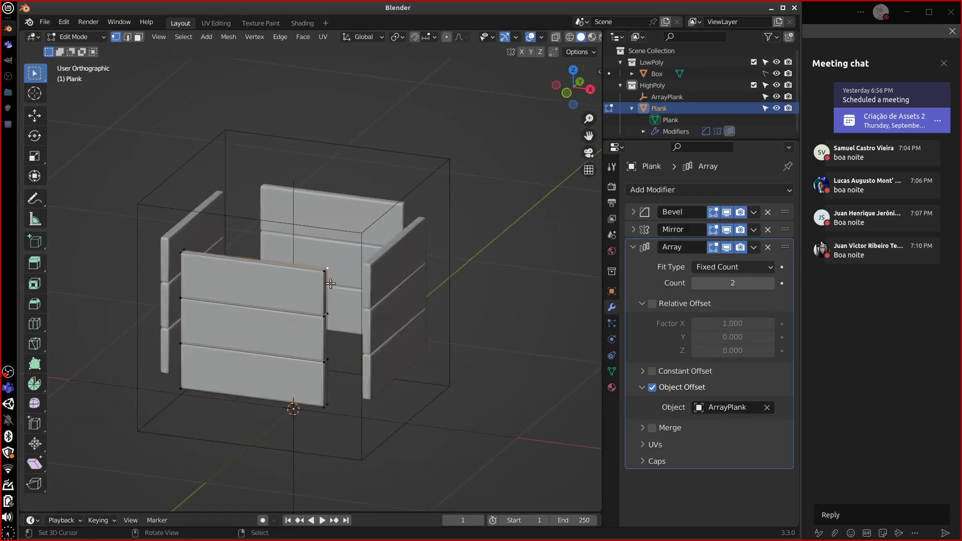
{"action": "left_click", "coordinate": [337, 366], "text": "ctrl"}
{"action": "key", "text": "ctrl+l"}
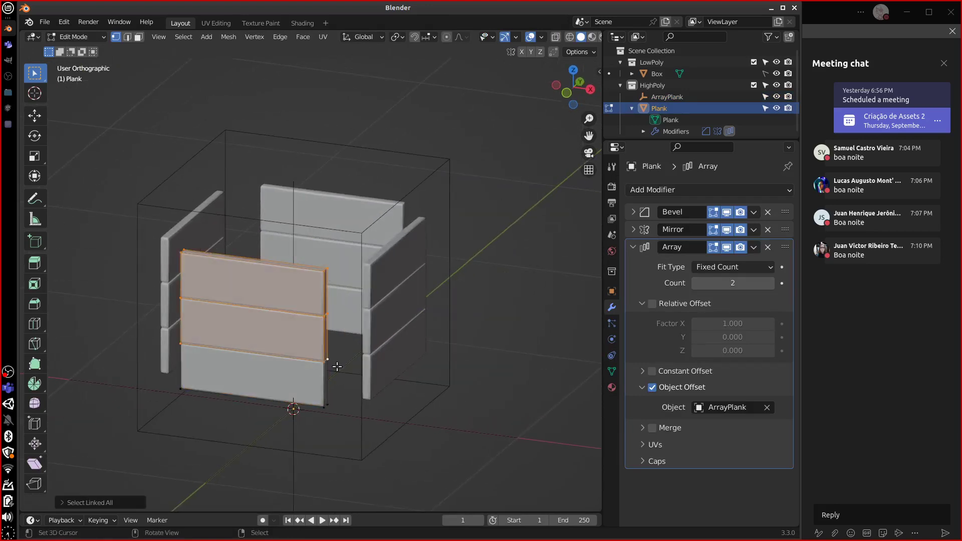
{"action": "key", "text": "x"}
{"action": "left_click", "coordinate": [338, 362]}
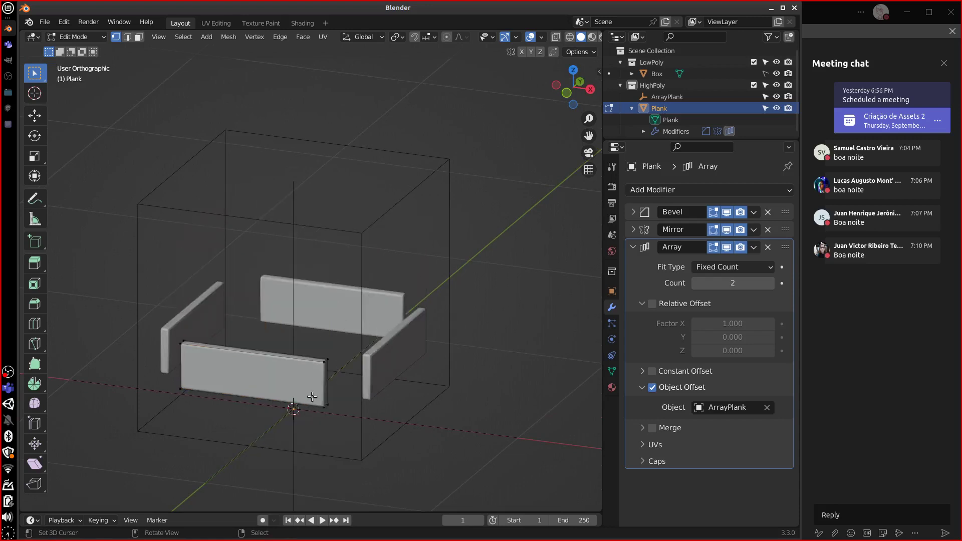
{"action": "key", "text": "Tab"}
{"action": "left_click", "coordinate": [633, 248]}
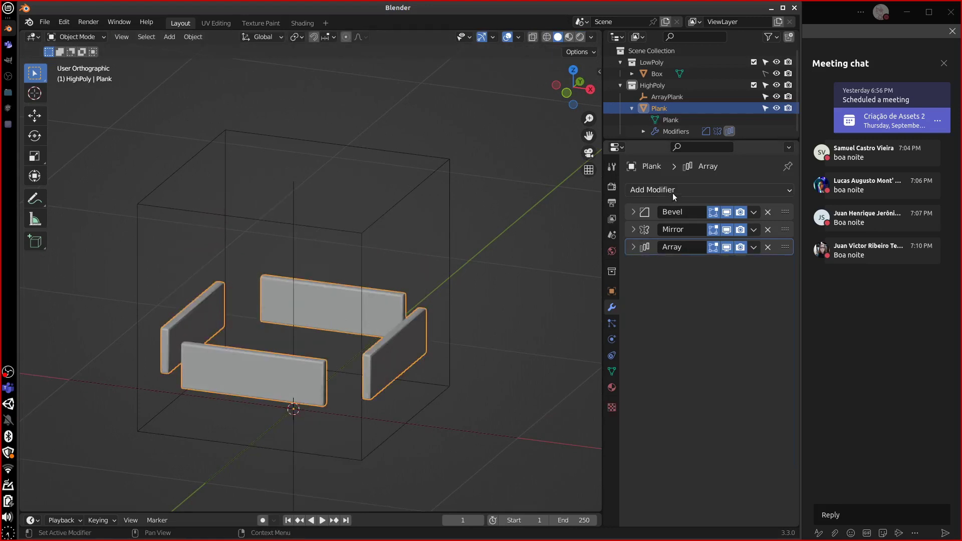
Add a second Array modifier to Plank and move it to the first place in the modifier stack
{"action": "left_click", "coordinate": [675, 190]}
{"action": "left_click", "coordinate": [546, 227]}
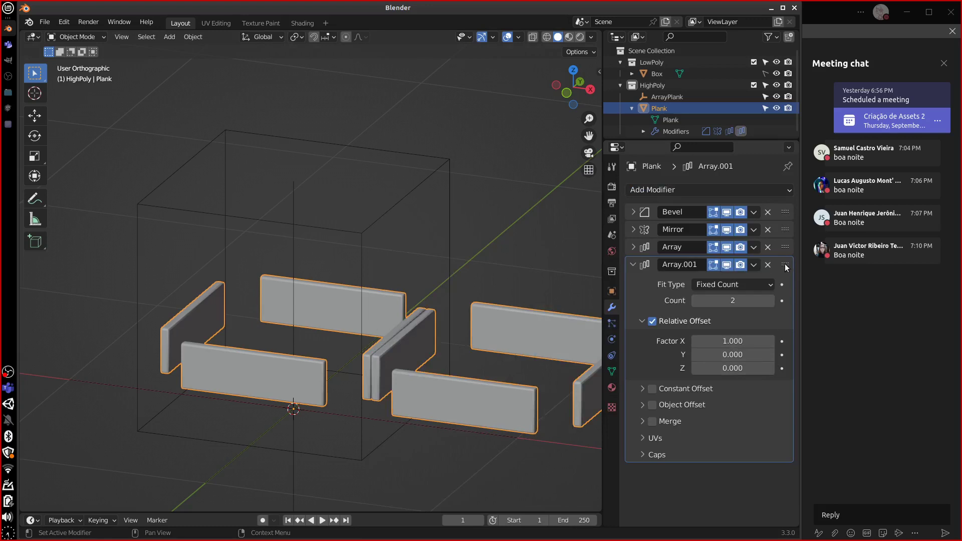
{"action": "left_click_drag", "start_coordinate": [785, 269], "coordinate": [784, 212]}
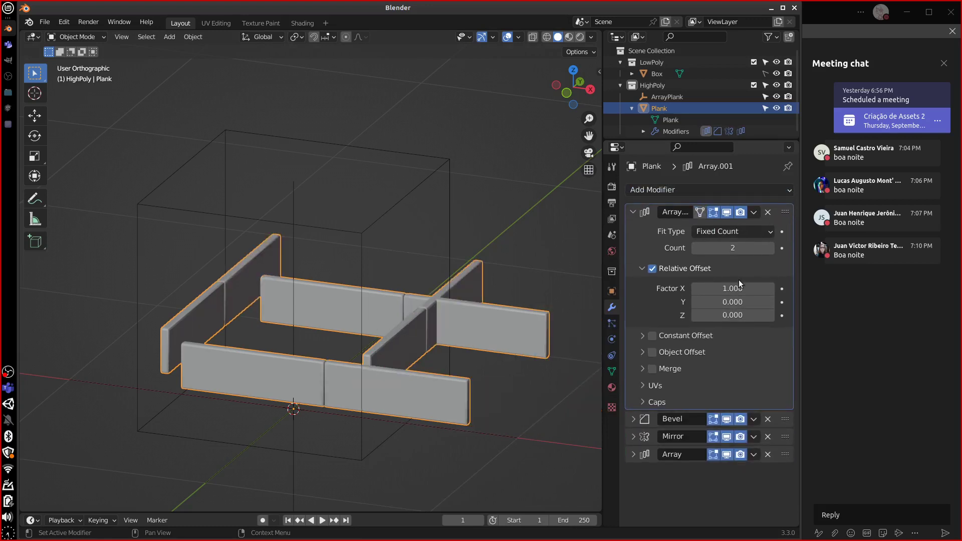
Set the new Array modifier's relative offset to X 0 and Z 1, with a count of 3, to stack planks vertically
{"action": "left_click", "coordinate": [741, 289]}
{"action": "type", "text": "0"}
{"action": "key", "text": "Tab"}
{"action": "key", "text": "Tab"}
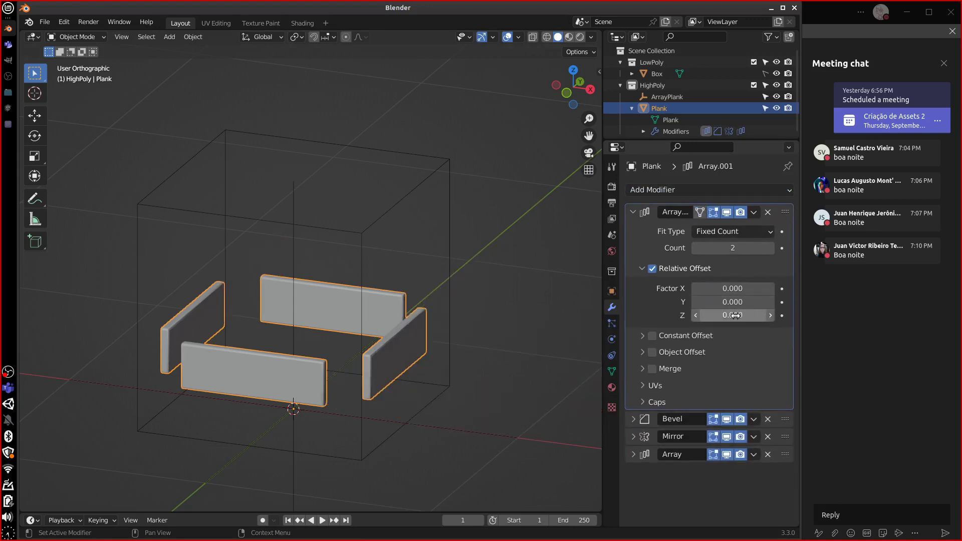
{"action": "type", "text": "1"}
{"action": "key", "text": "Return"}
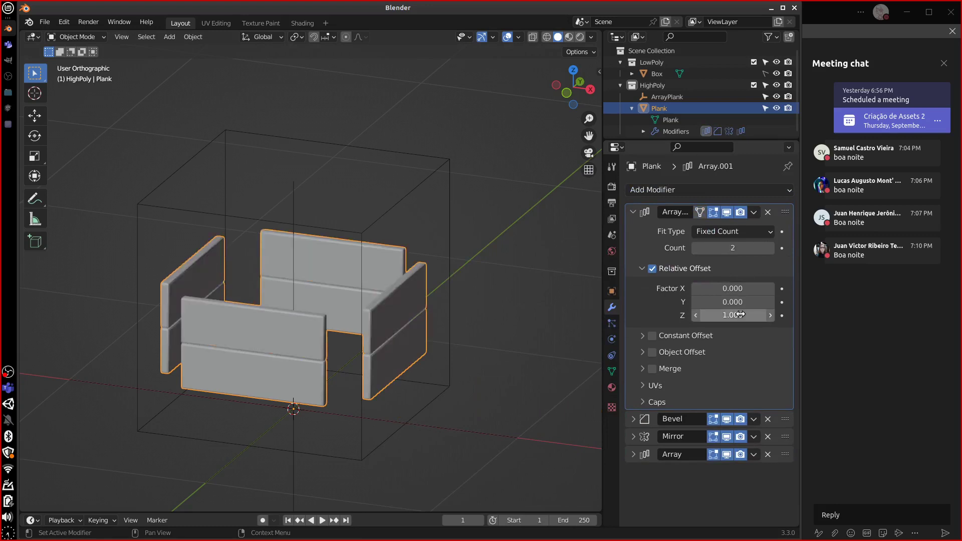
{"action": "left_click", "coordinate": [771, 248]}
{"action": "middle_click_drag", "start_coordinate": [457, 426], "coordinate": [533, 365]}
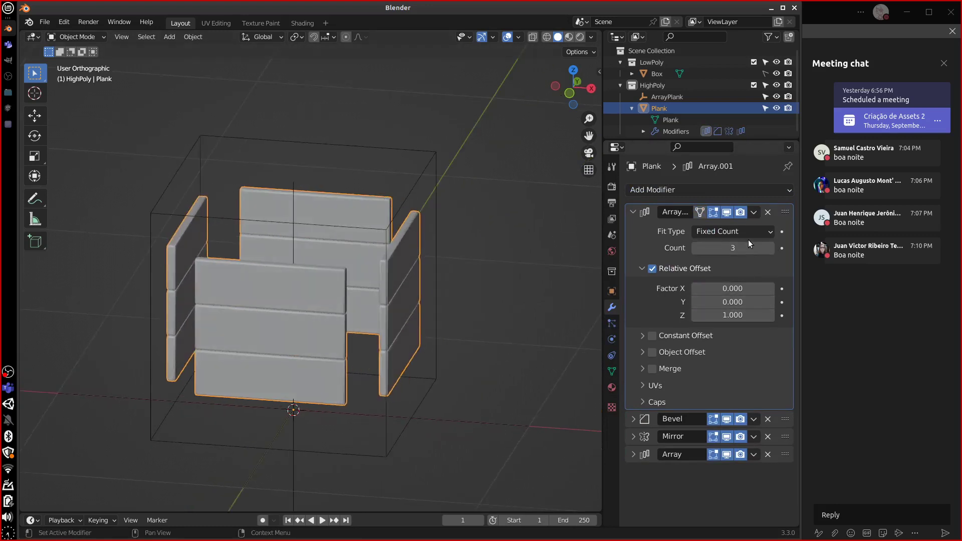
Rename the vertical Array modifier as ArrayZ and the object-offset Array modifier as Array90Degrees
{"action": "left_click", "coordinate": [683, 212]}
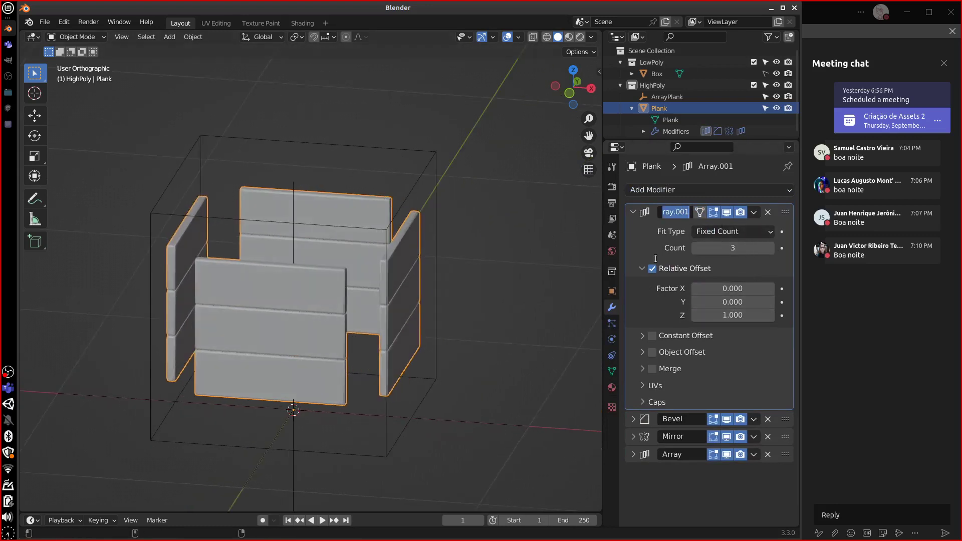
{"action": "type", "text": "AR"}
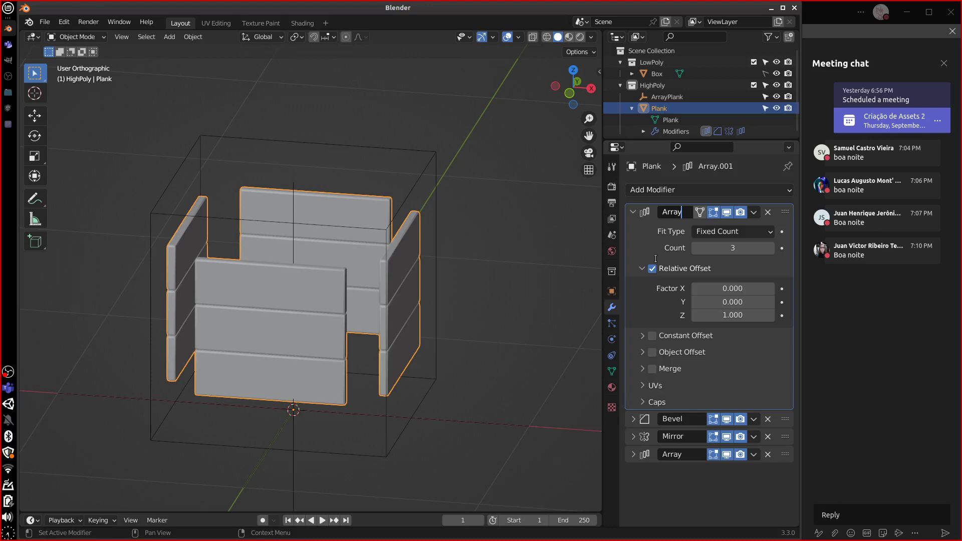
{"action": "type", "text": "rayZ"}
{"action": "key", "text": "Return"}
{"action": "left_click", "coordinate": [688, 456]}
{"action": "type", "text": "(C"}
{"action": "key", "text": "BackSpace"}
{"action": "key", "text": "BackSpace"}
{"action": "key", "text": "BackSpace"}
{"action": "type", "text": "Degrees"}
Try a count of 4 on the ArrayZ modifier, set it back to 3 and collapse its settings
{"action": "middle_click_drag", "start_coordinate": [453, 373], "coordinate": [420, 400]}
{"action": "middle_click_drag", "start_coordinate": [283, 399], "coordinate": [446, 477]}
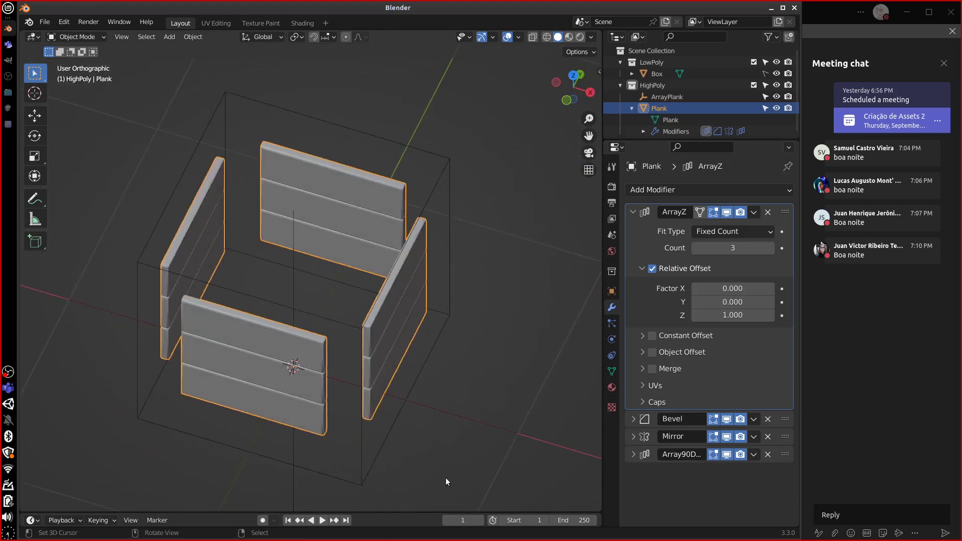
{"action": "left_click", "coordinate": [771, 248]}
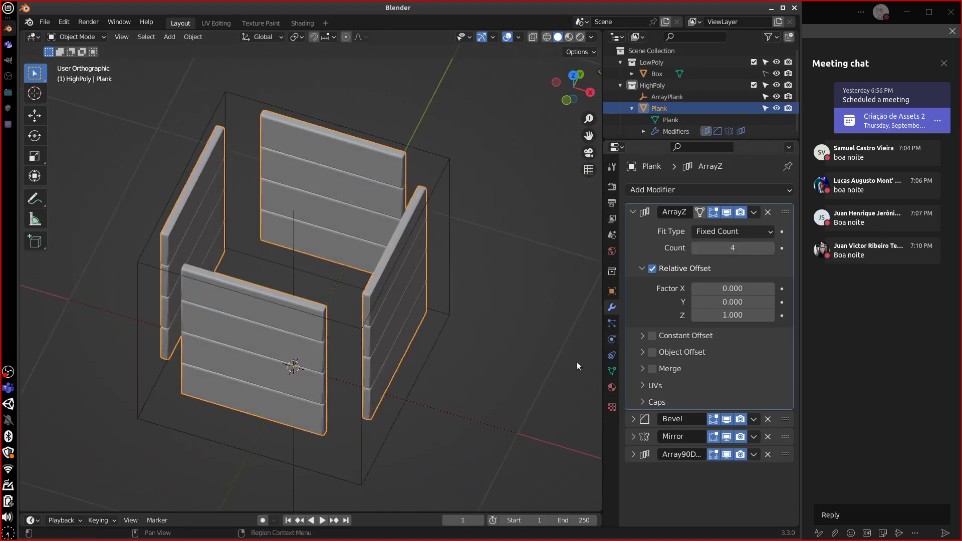
{"action": "middle_click_drag", "start_coordinate": [577, 362], "coordinate": [537, 316]}
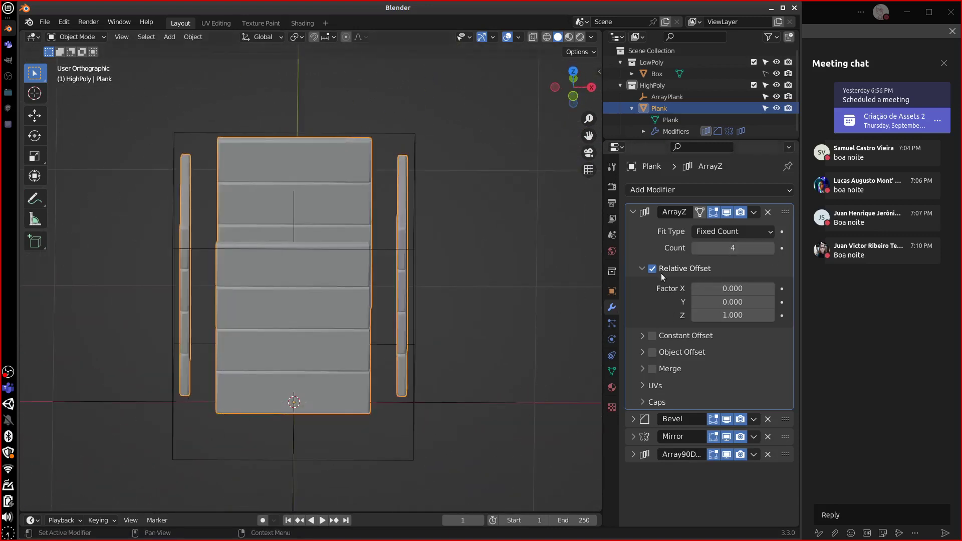
{"action": "middle_click_drag", "start_coordinate": [512, 389], "coordinate": [465, 392]}
{"action": "left_click", "coordinate": [696, 248]}
{"action": "left_click", "coordinate": [634, 212]}
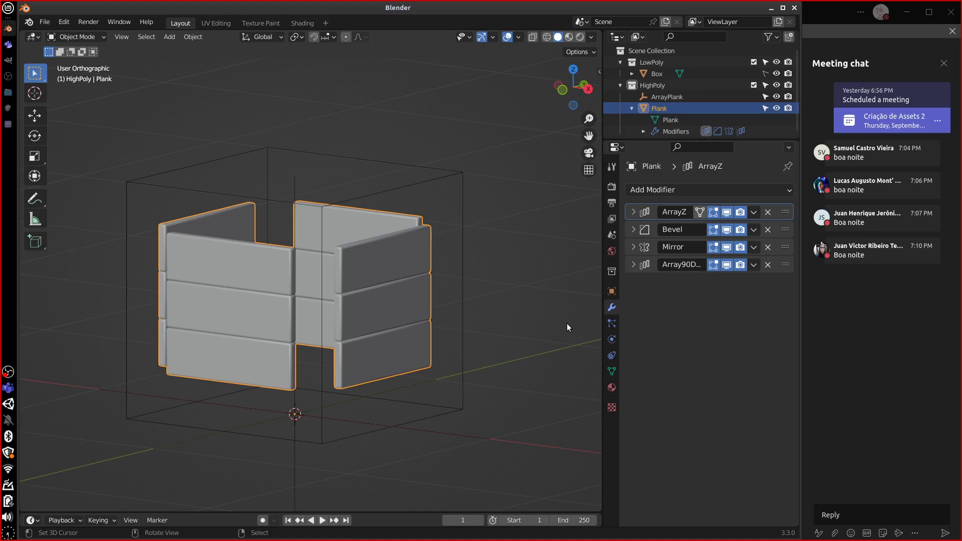
{"action": "middle_click_drag", "start_coordinate": [561, 327], "coordinate": [496, 406]}
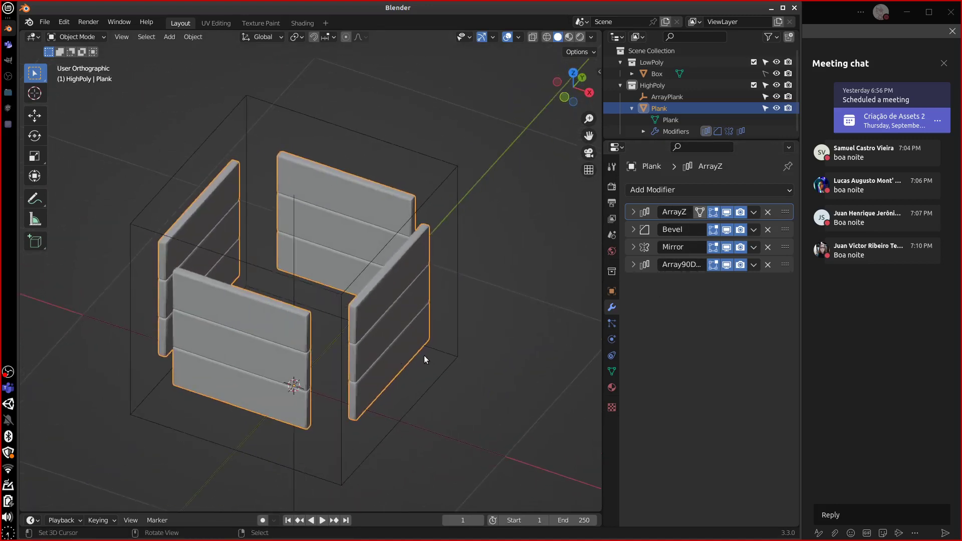
Try moving the lower corner vertex of the base plank in Edit Mode, cancel the move and return to Object Mode
{"action": "key", "text": "Tab"}
{"action": "middle_click_drag", "start_coordinate": [310, 429], "coordinate": [328, 391]}
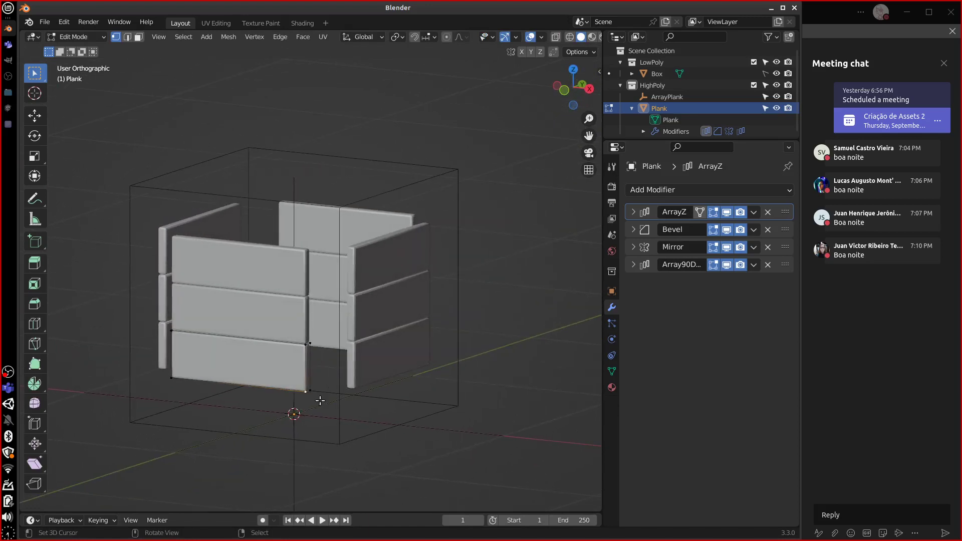
{"action": "key", "text": "g"}
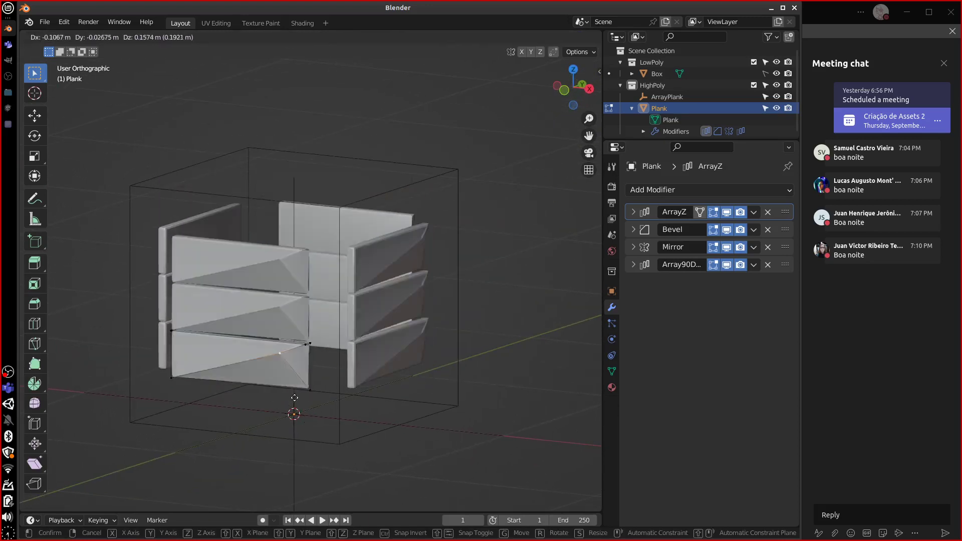
{"action": "key", "text": "Escape"}
{"action": "key", "text": "Tab"}
In front view, annotate a framed plank panel beside the model and erase the sketch
{"action": "middle_click_drag", "start_coordinate": [399, 390], "coordinate": [452, 391]}
{"action": "scroll", "coordinate": [452, 389], "scroll_direction": "up", "scroll_amount": 3}
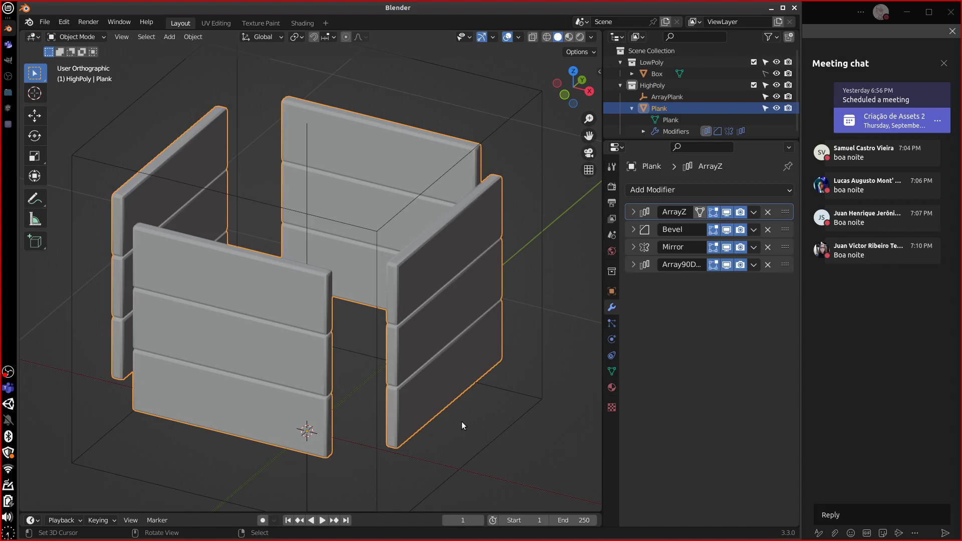
{"action": "middle_click_drag", "start_coordinate": [457, 454], "coordinate": [475, 398]}
{"action": "scroll", "coordinate": [461, 351], "scroll_direction": "down", "scroll_amount": 5, "text": "ctrl"}
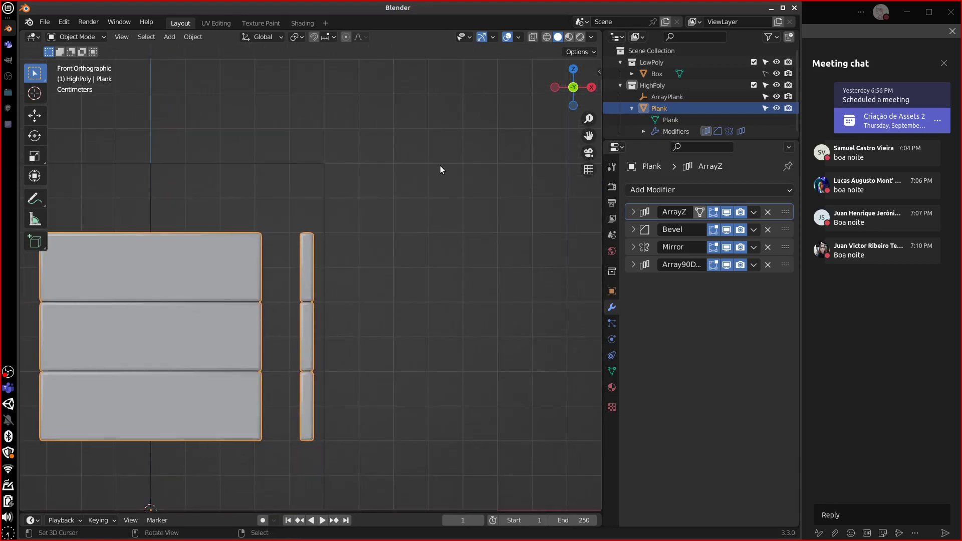
{"action": "mouse_move", "coordinate": [441, 164]}
{"action": "left_mouse_down"}
{"action": "mouse_move", "coordinate": [437, 242]}
{"action": "mouse_move", "coordinate": [522, 164]}
{"action": "left_mouse_up"}
{"action": "left_click_drag", "start_coordinate": [436, 245], "coordinate": [519, 240]}
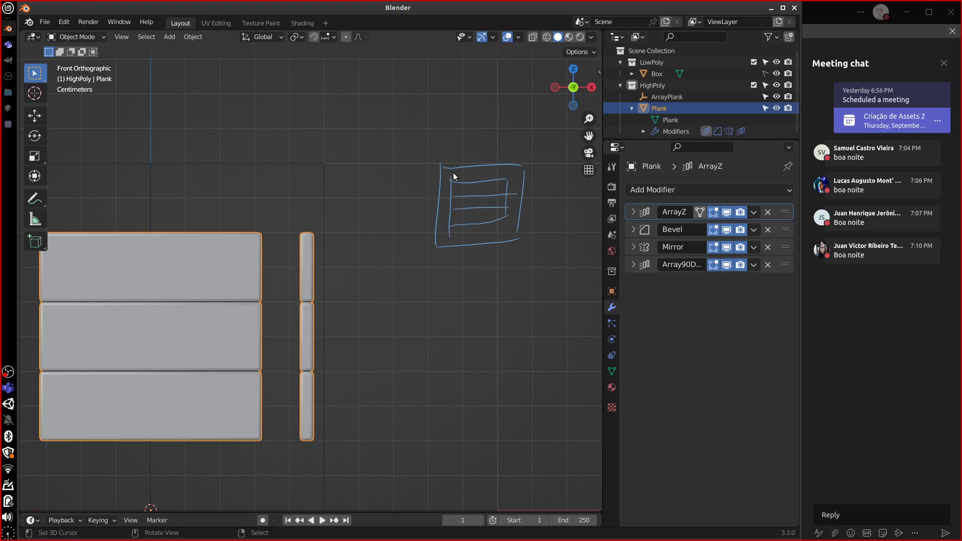
{"action": "left_click_drag", "start_coordinate": [522, 165], "coordinate": [508, 178]}
{"action": "mouse_move", "coordinate": [505, 226]}
{"action": "left_mouse_down"}
{"action": "mouse_move", "coordinate": [515, 239]}
{"action": "mouse_move", "coordinate": [512, 226]}
{"action": "left_mouse_up"}
{"action": "mouse_move", "coordinate": [446, 167]}
{"action": "right_mouse_down"}
{"action": "mouse_move", "coordinate": [479, 202]}
{"action": "mouse_move", "coordinate": [527, 185]}
{"action": "right_mouse_up"}
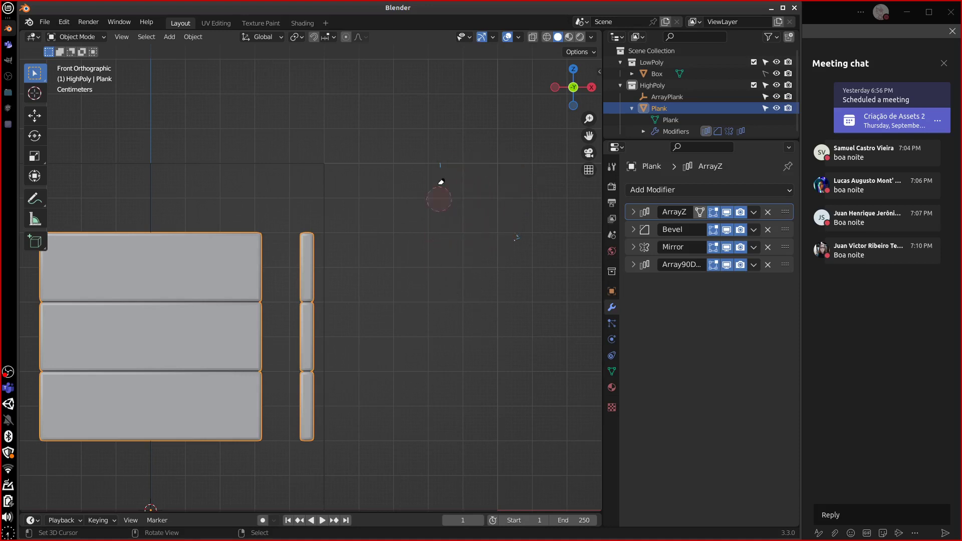
Add a cube mesh at the 3D cursor and scale its geometry uniformly to 0.2 in Edit Mode
{"action": "middle_click_drag", "start_coordinate": [339, 401], "coordinate": [456, 312], "text": "shift"}
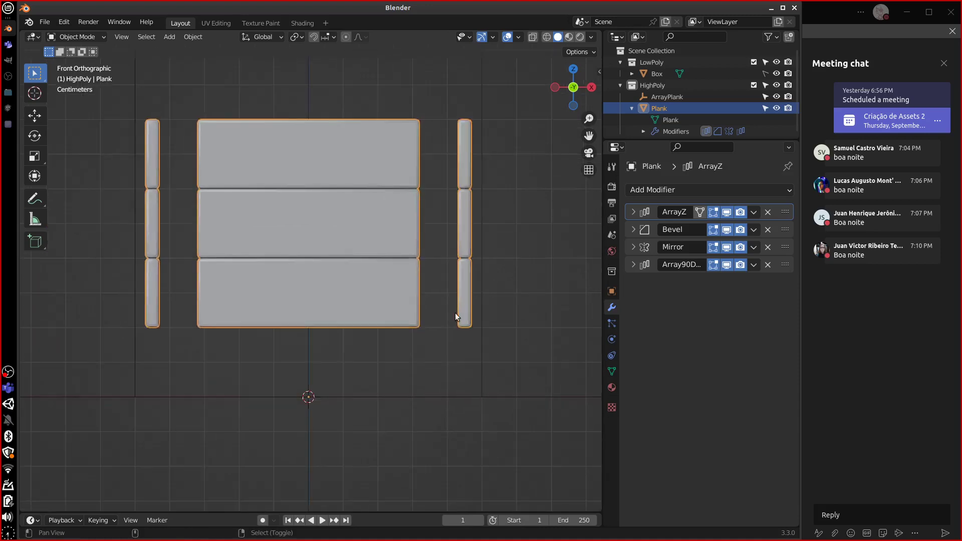
{"action": "key", "text": "shift+a"}
{"action": "mouse_move", "coordinate": [383, 257]}
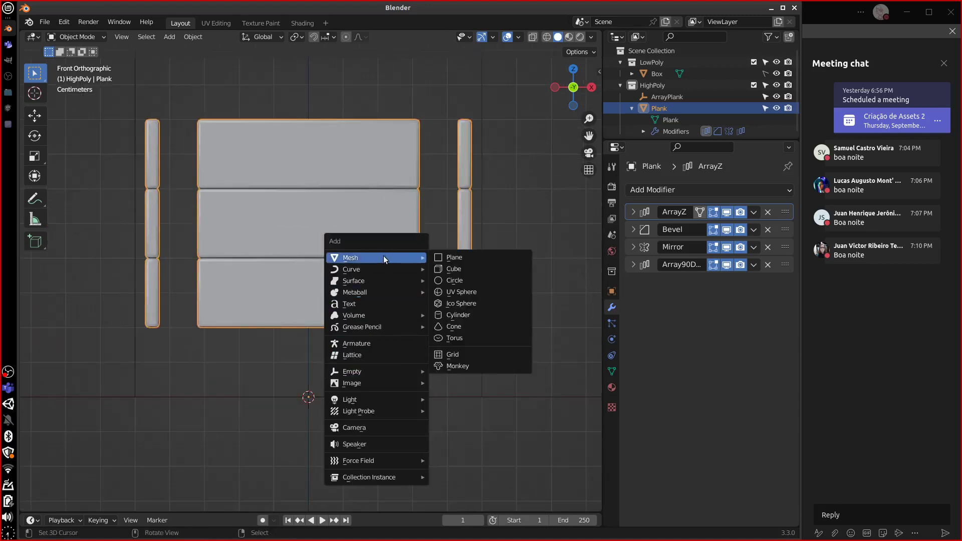
{"action": "left_click", "coordinate": [482, 269]}
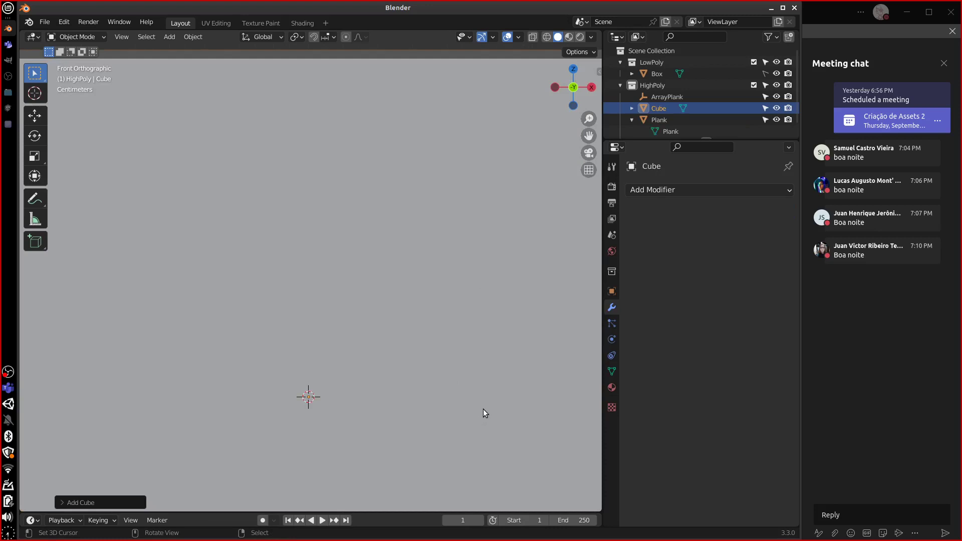
{"action": "scroll", "coordinate": [483, 409], "scroll_direction": "down", "scroll_amount": 4}
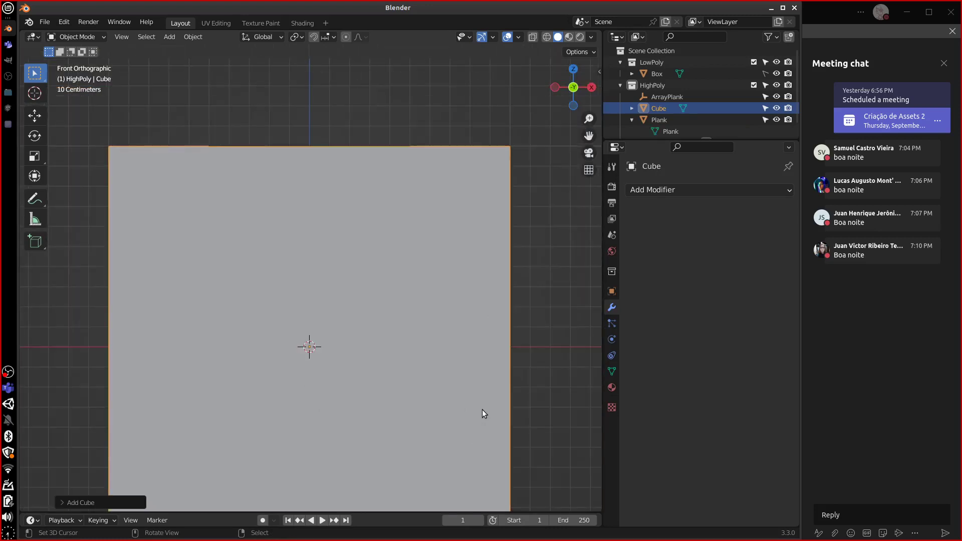
{"action": "key", "text": "Tab"}
{"action": "key", "text": "KP_3"}
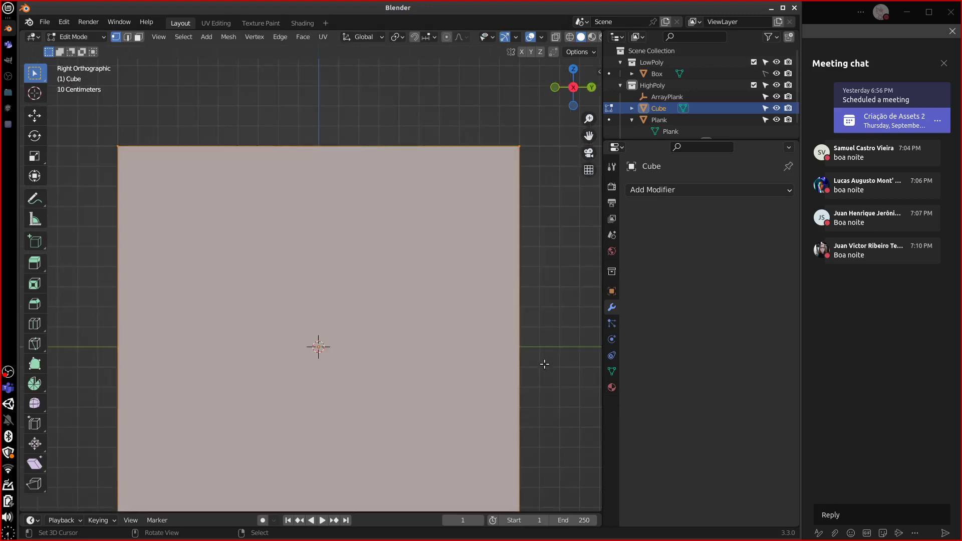
{"action": "key", "text": "s"}
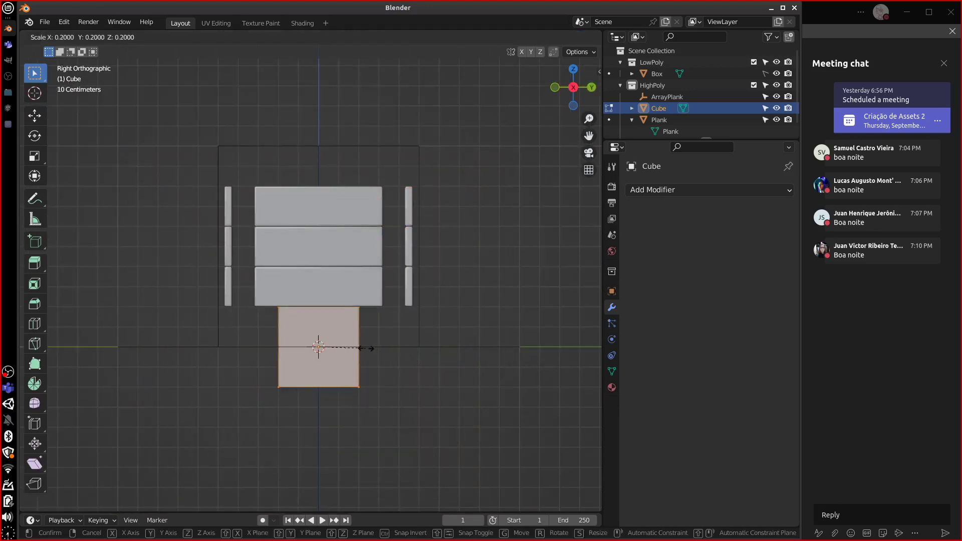
{"action": "left_click", "coordinate": [365, 348]}
Scale the cube's geometry along the global Y axis down to about the thickness of the planks
{"action": "key", "text": "KP_1"}
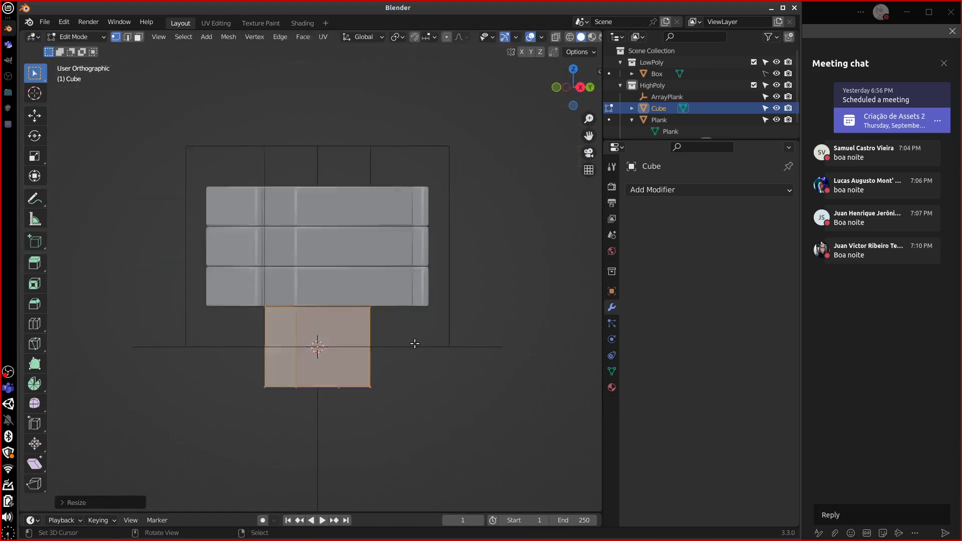
{"action": "key", "text": "KP_3"}
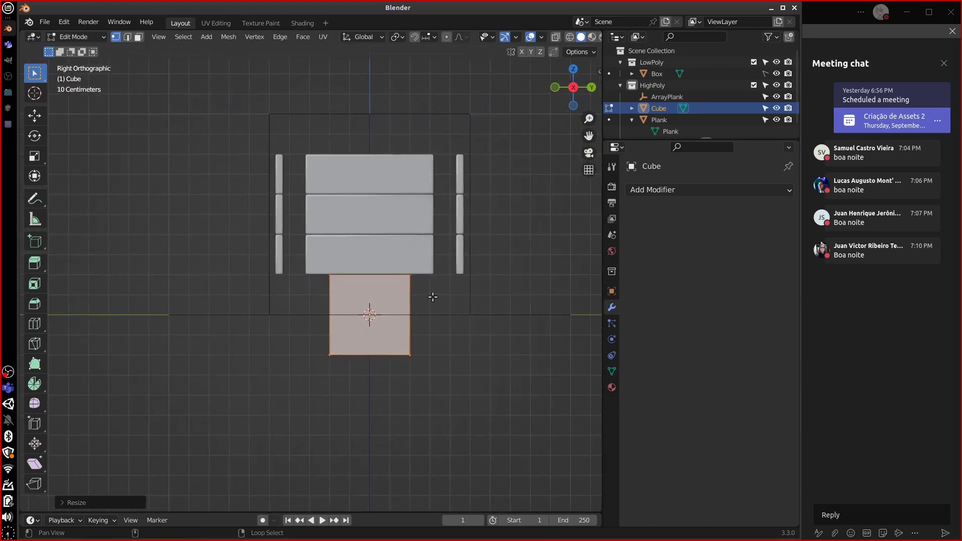
{"action": "scroll", "coordinate": [466, 317], "scroll_direction": "up", "scroll_amount": 3}
{"action": "key", "text": "g"}
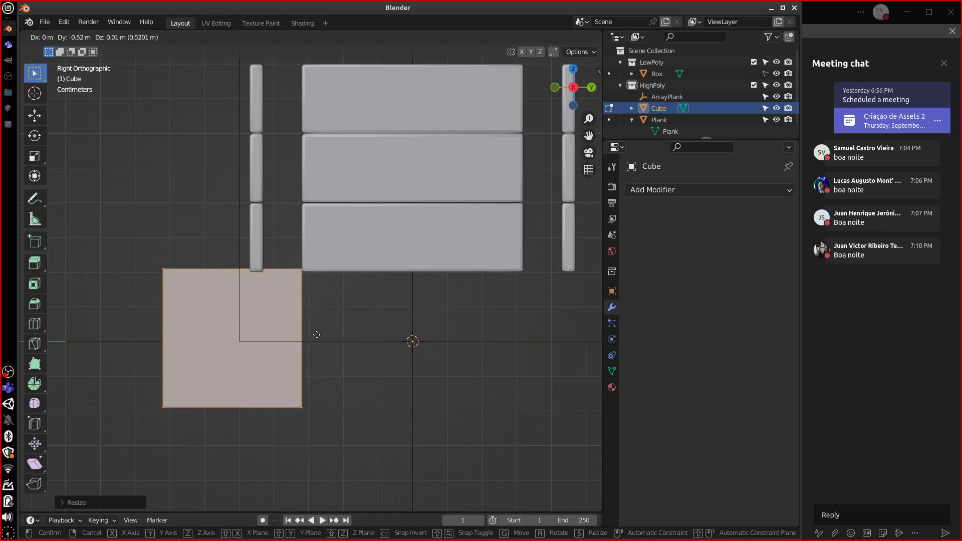
{"action": "key", "text": "Escape"}
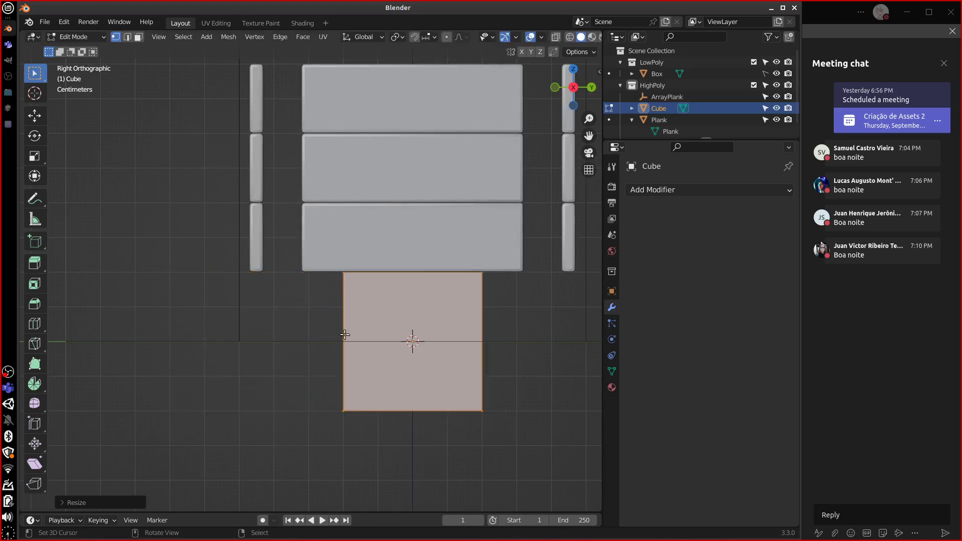
{"action": "key", "text": "s"}
{"action": "key", "text": "x"}
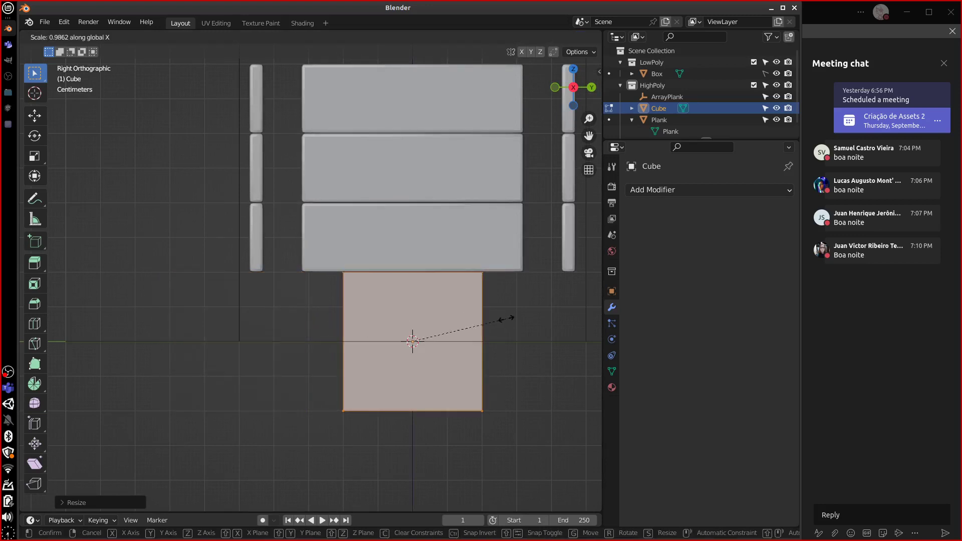
{"action": "key", "text": "y"}
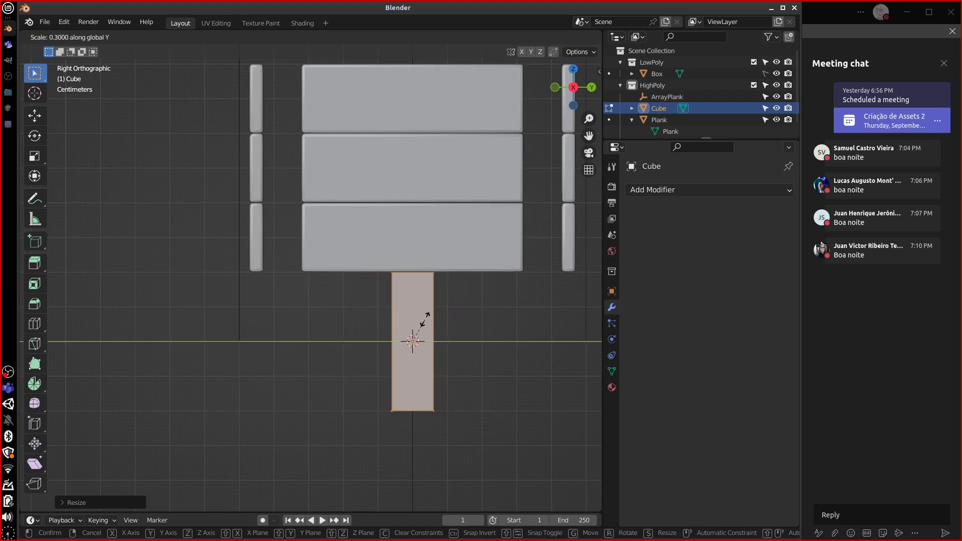
{"action": "left_click", "coordinate": [414, 335]}
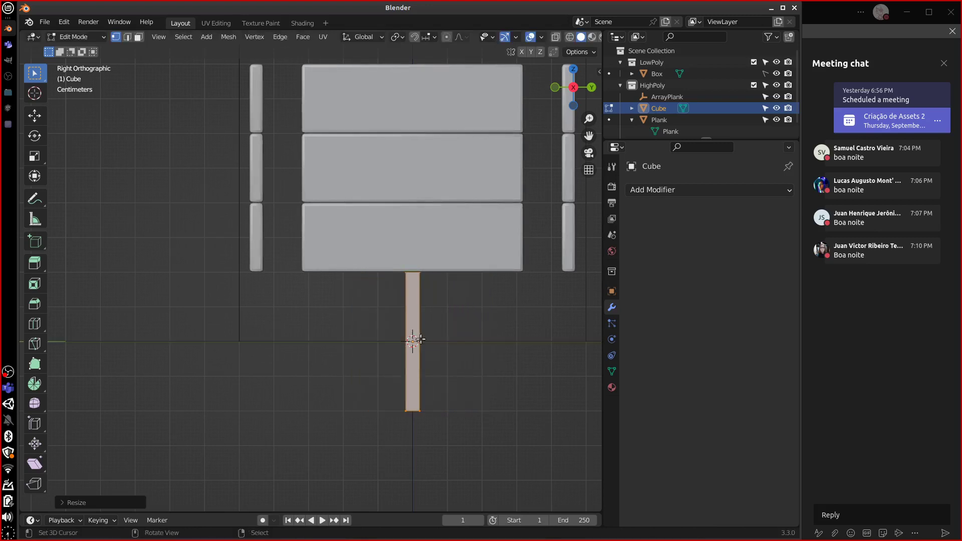
In front view, scale the cube's geometry to 0.5 along Z and raise it so its base rests on the ground line
{"action": "key", "text": "KP_1"}
{"action": "key", "text": "s"}
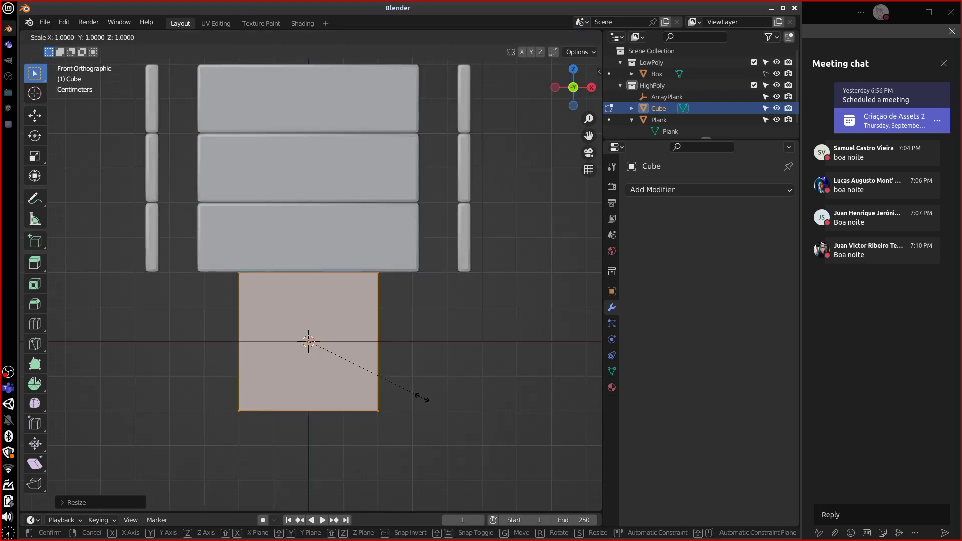
{"action": "key", "text": "z"}
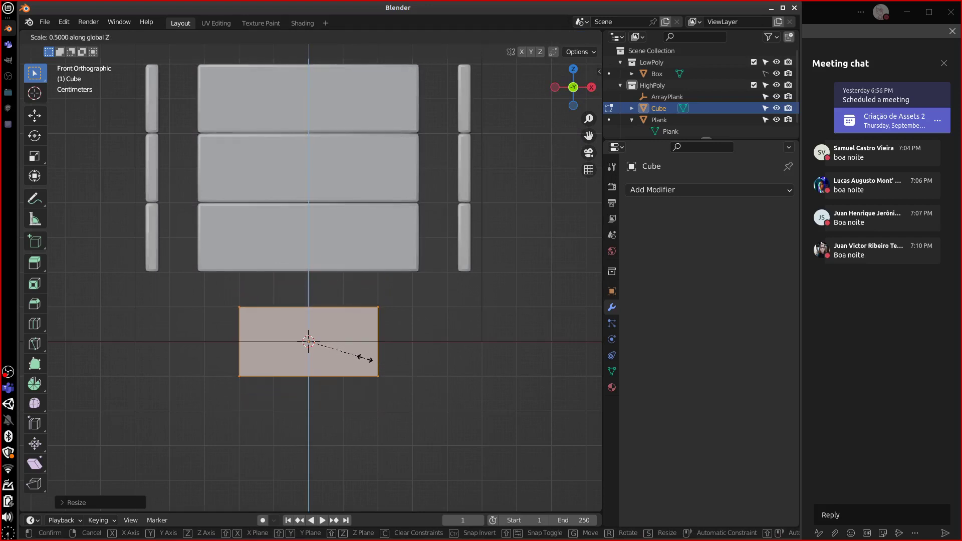
{"action": "left_click", "coordinate": [366, 360]}
{"action": "key", "text": "g"}
{"action": "key", "text": "z"}
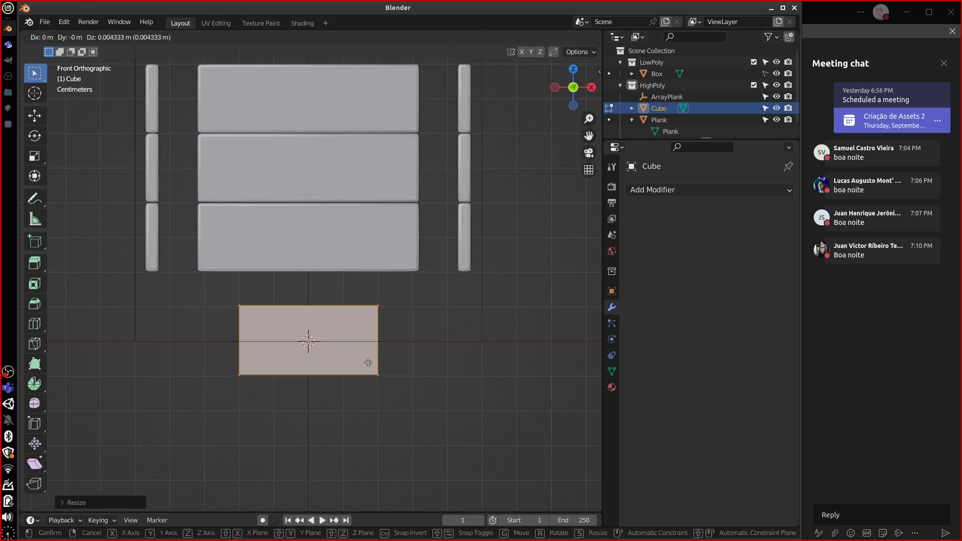
{"action": "left_click", "coordinate": [368, 324]}
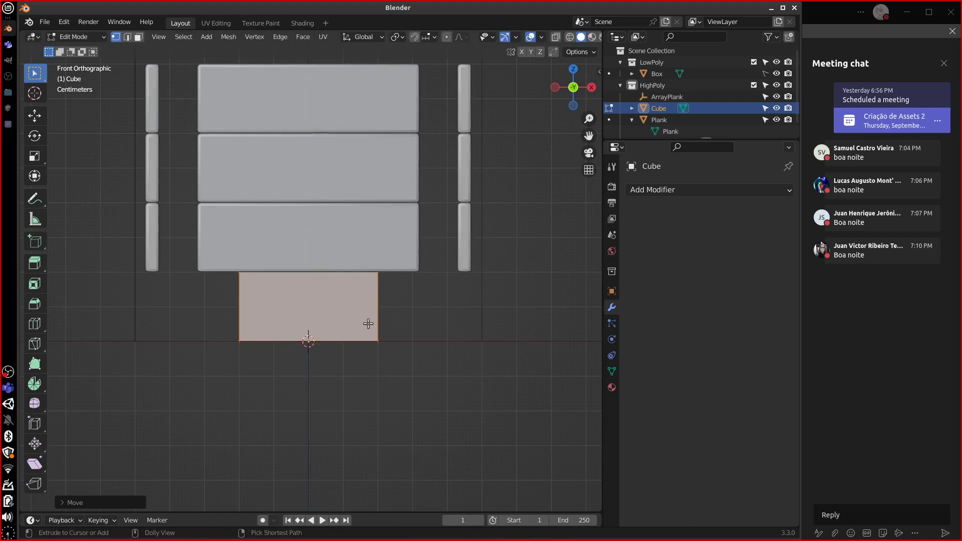
In right view, move the cube's geometry about -0.48 m along Y to the low-poly box's front face
{"action": "middle_click_drag", "start_coordinate": [443, 332], "coordinate": [428, 330]}
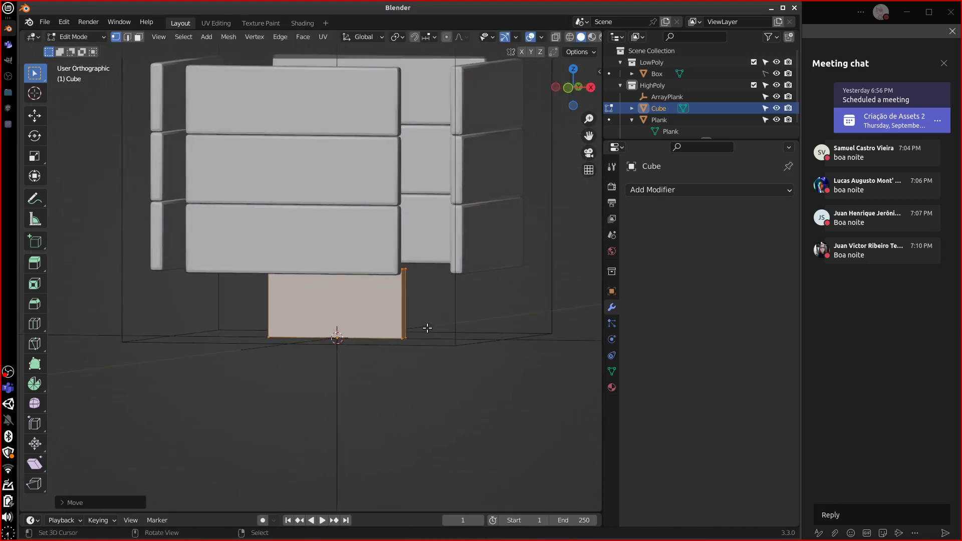
{"action": "key", "text": "KP_3"}
{"action": "key", "text": "g"}
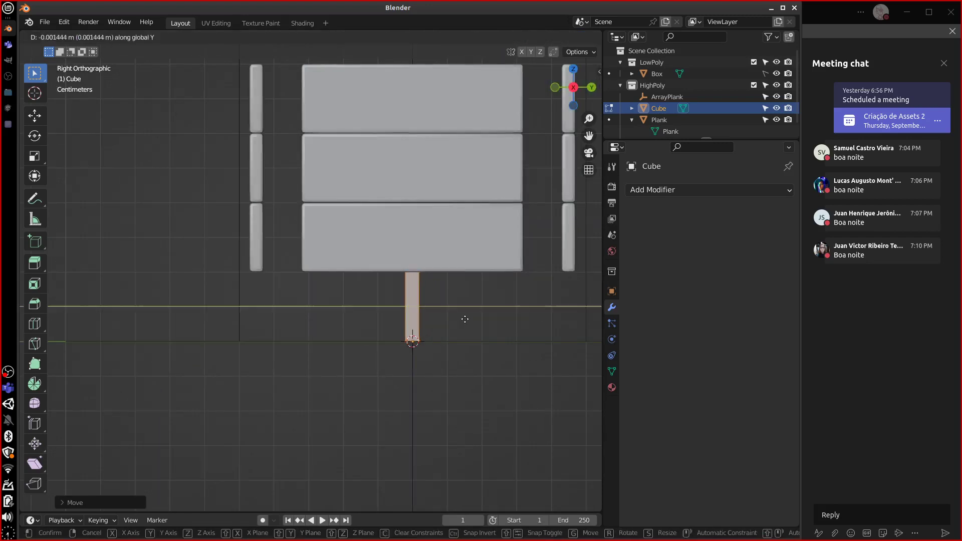
{"action": "key", "text": "y"}
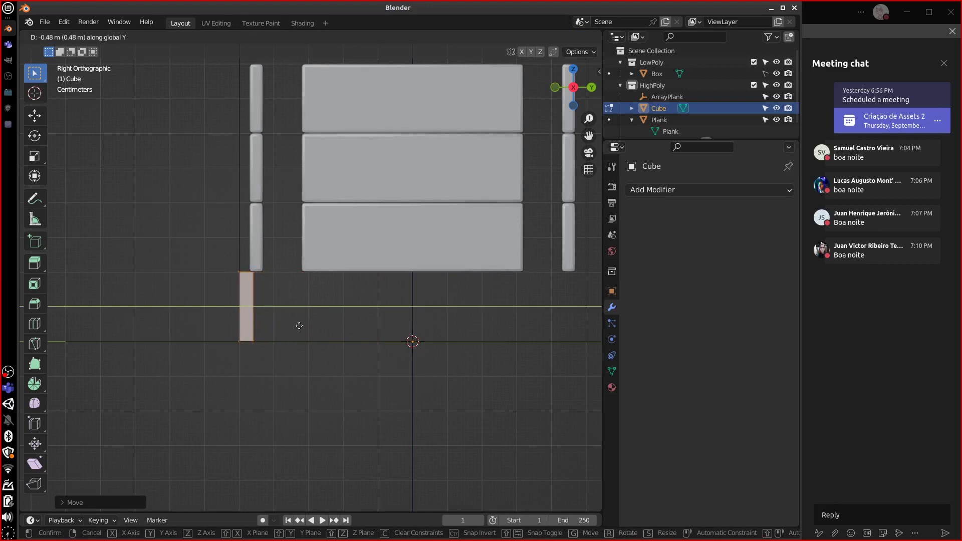
{"action": "left_click", "coordinate": [299, 326]}
Move the cube's inner face along Y until the piece reaches the inner side of the front planks
{"action": "middle_click_drag", "start_coordinate": [318, 323], "coordinate": [280, 323]}
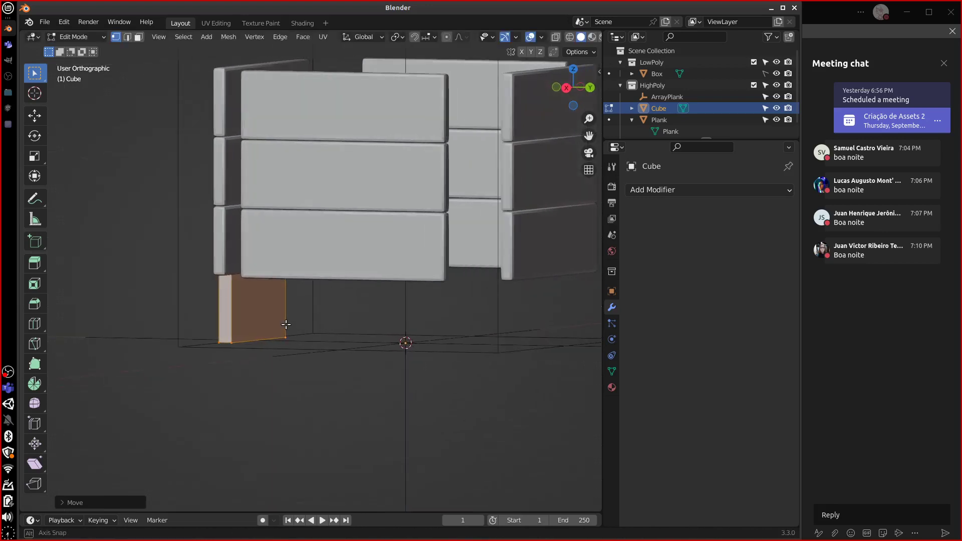
{"action": "left_click", "coordinate": [266, 315]}
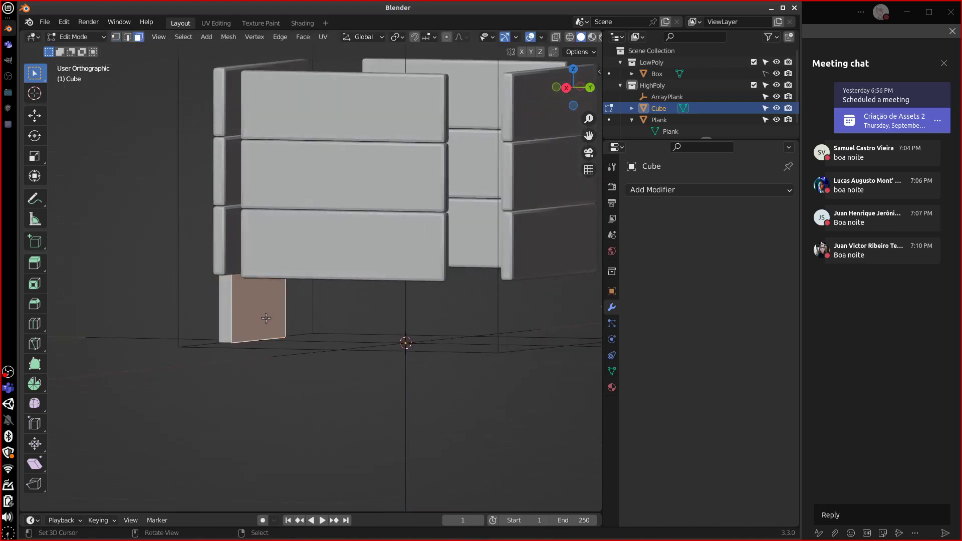
{"action": "key", "text": "KP_1"}
{"action": "key", "text": "KP_3"}
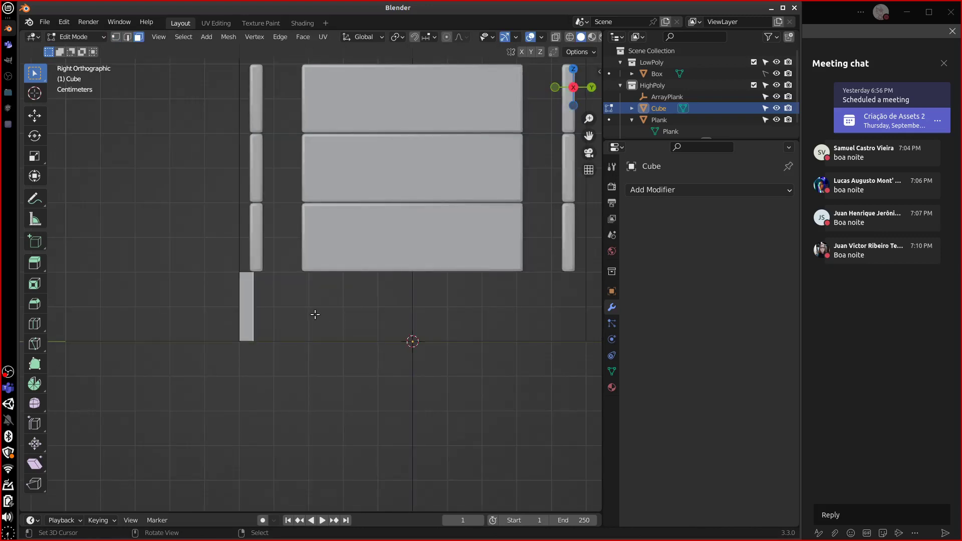
{"action": "key", "text": "g"}
{"action": "key", "text": "y"}
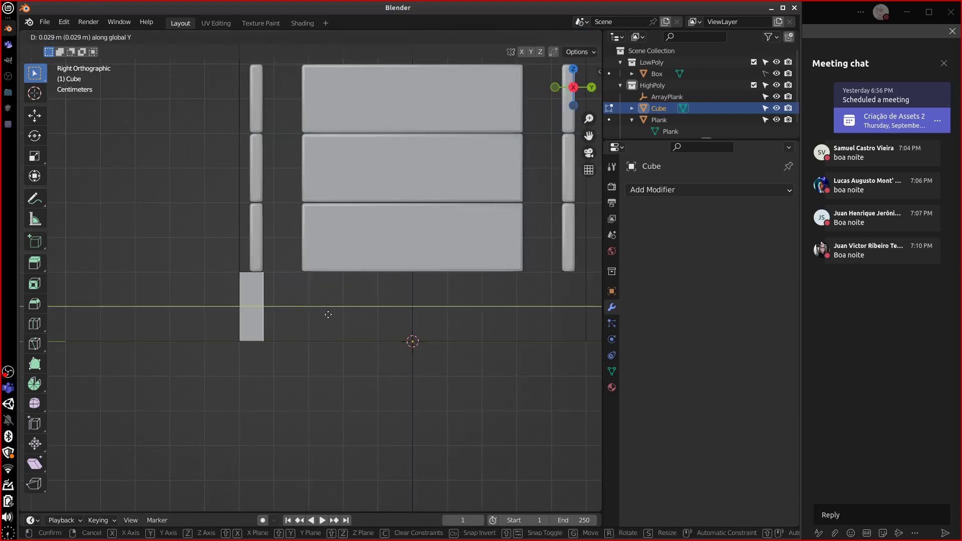
{"action": "left_click", "coordinate": [315, 311]}
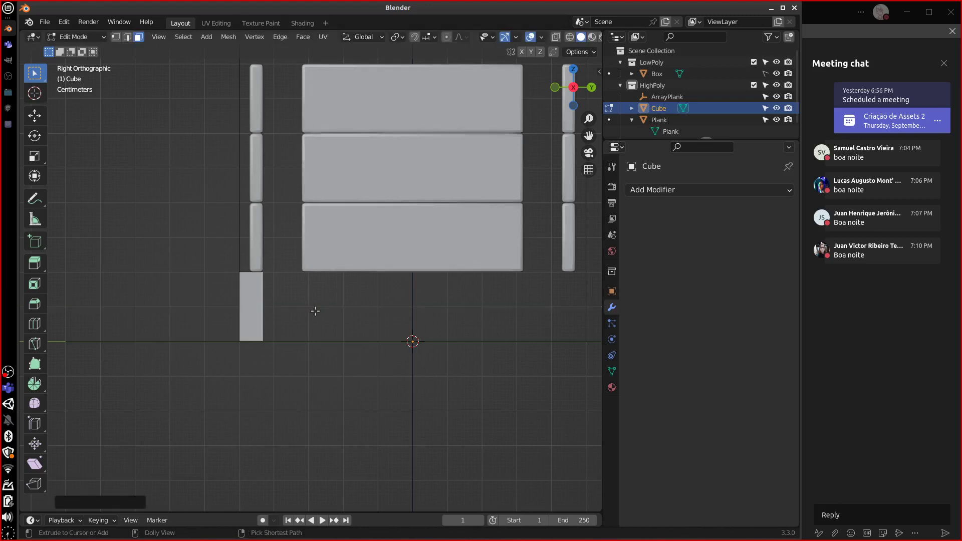
Add one centered vertical loop cut across the cube's front face
{"action": "middle_click_drag", "start_coordinate": [318, 318], "coordinate": [453, 339]}
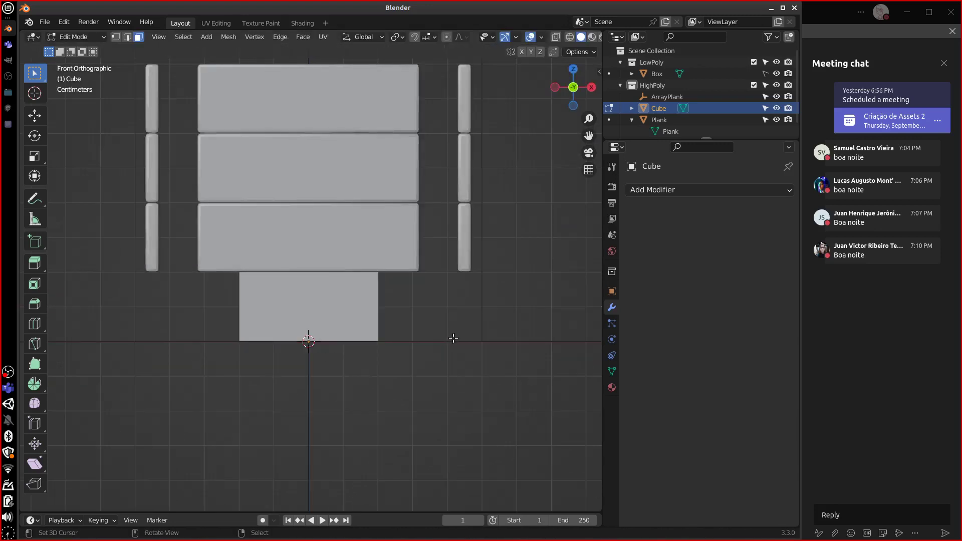
{"action": "key", "text": "ctrl+r"}
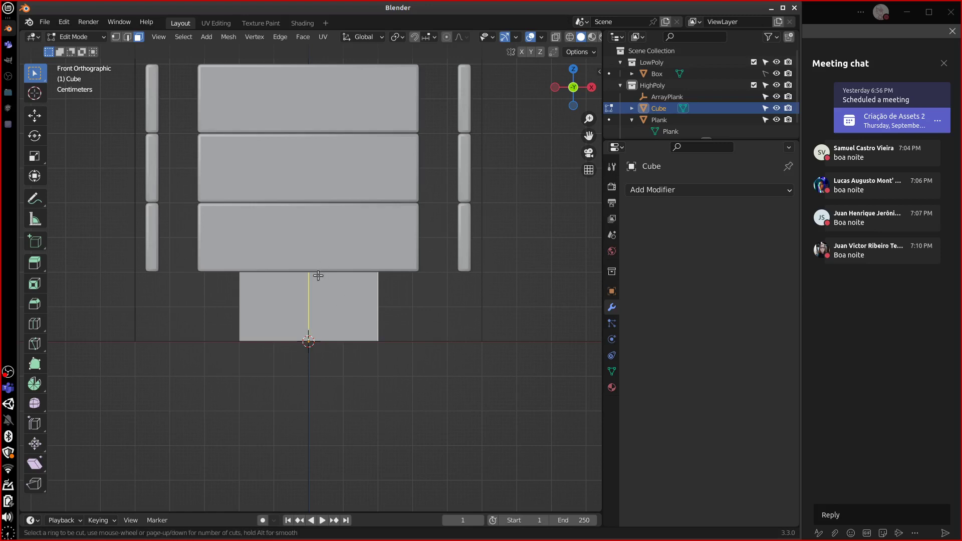
{"action": "left_click", "coordinate": [313, 277]}
{"action": "left_click", "coordinate": [317, 281]}
Delete the end vertices of the cube's -X half, leaving only the half on the +X side
{"action": "middle_click_drag", "start_coordinate": [410, 329], "coordinate": [415, 326]}
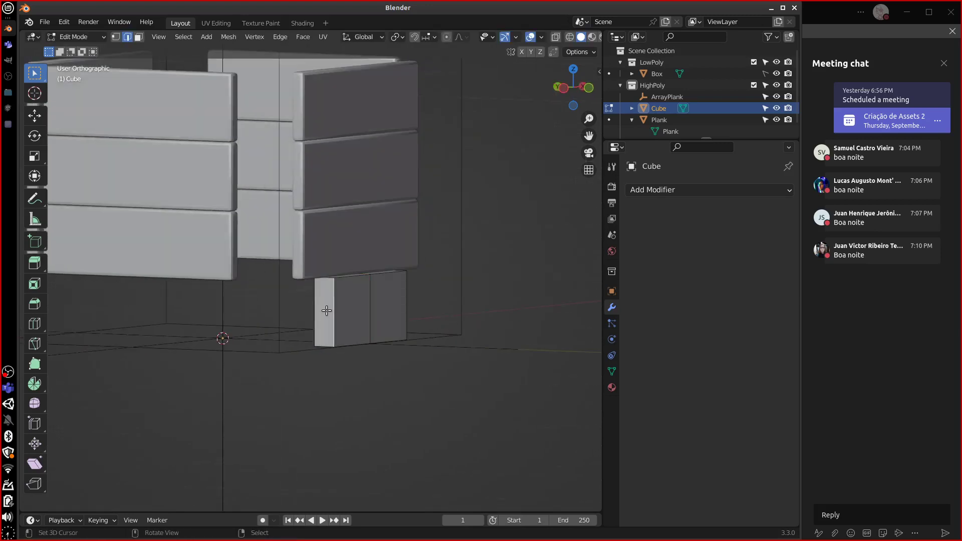
{"action": "key", "text": "1"}
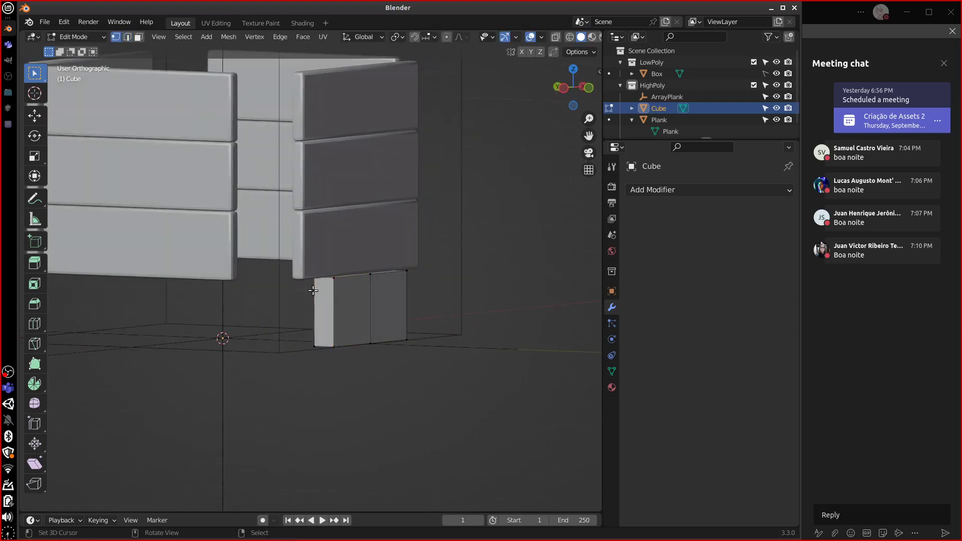
{"action": "left_click", "coordinate": [333, 346], "text": "shift"}
{"action": "left_click", "coordinate": [334, 278], "text": "shift"}
{"action": "key", "text": "x"}
{"action": "left_click", "coordinate": [340, 367]}
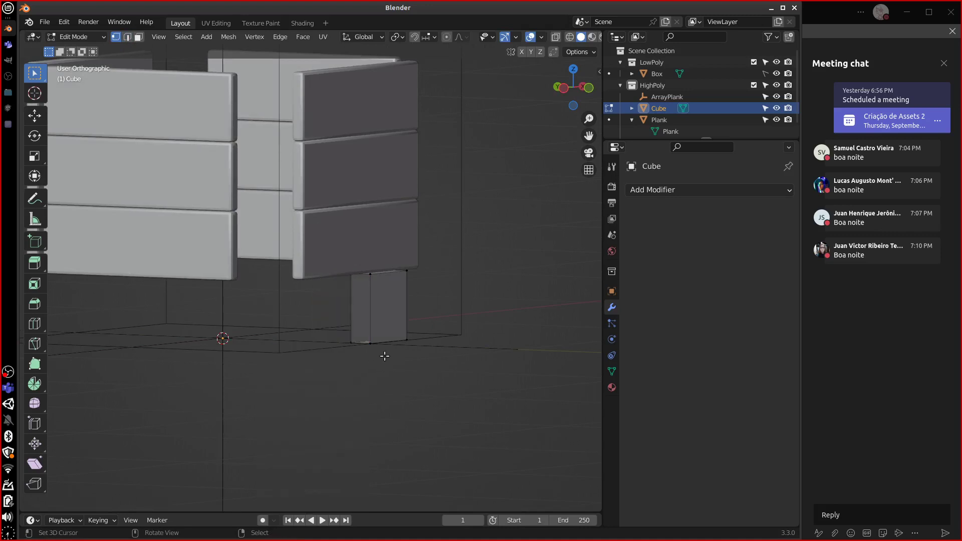
Add a Mirror modifier on the X axis to the remaining half of the cube
{"action": "key", "text": "KP_1"}
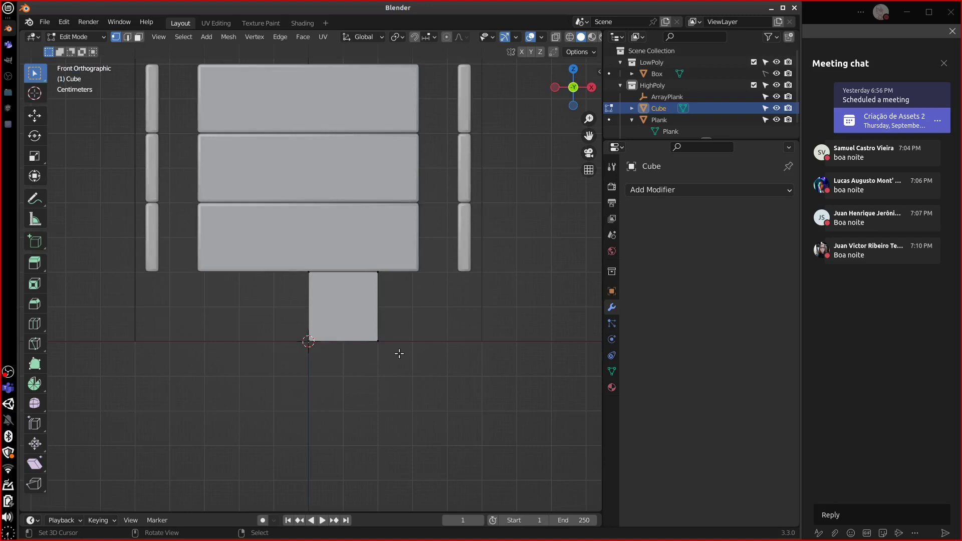
{"action": "left_click", "coordinate": [702, 193]}
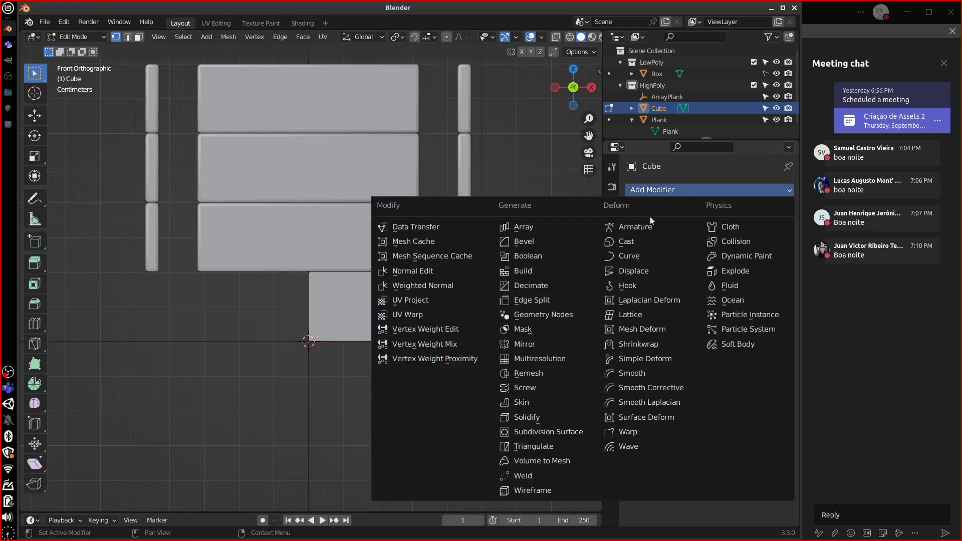
{"action": "left_click", "coordinate": [548, 343]}
Move the outer end vertices of the half piece outward along X to line up with the front planks' ends
{"action": "middle_click_drag", "start_coordinate": [477, 407], "coordinate": [381, 345]}
{"action": "left_click", "coordinate": [334, 292]}
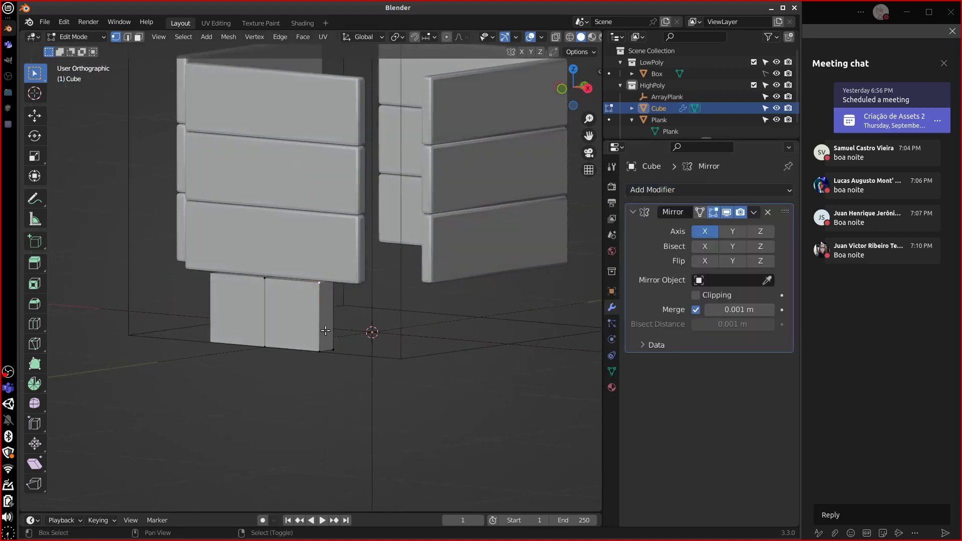
{"action": "key", "text": "KP_1"}
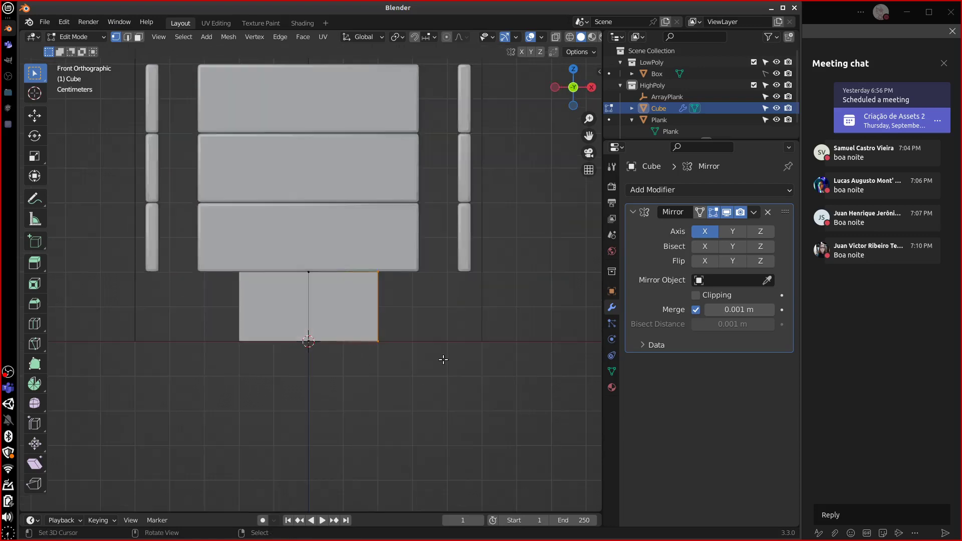
{"action": "key", "text": "g"}
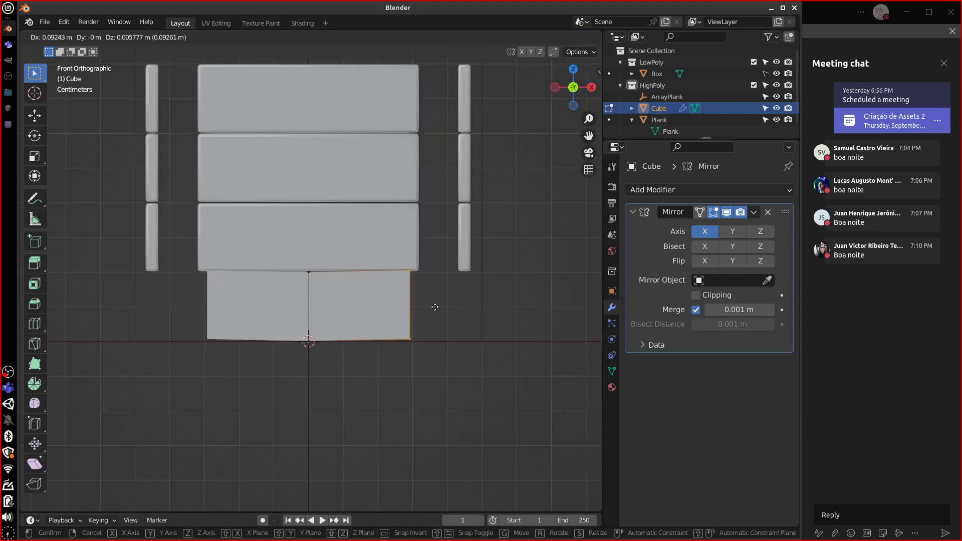
{"action": "key", "text": "x"}
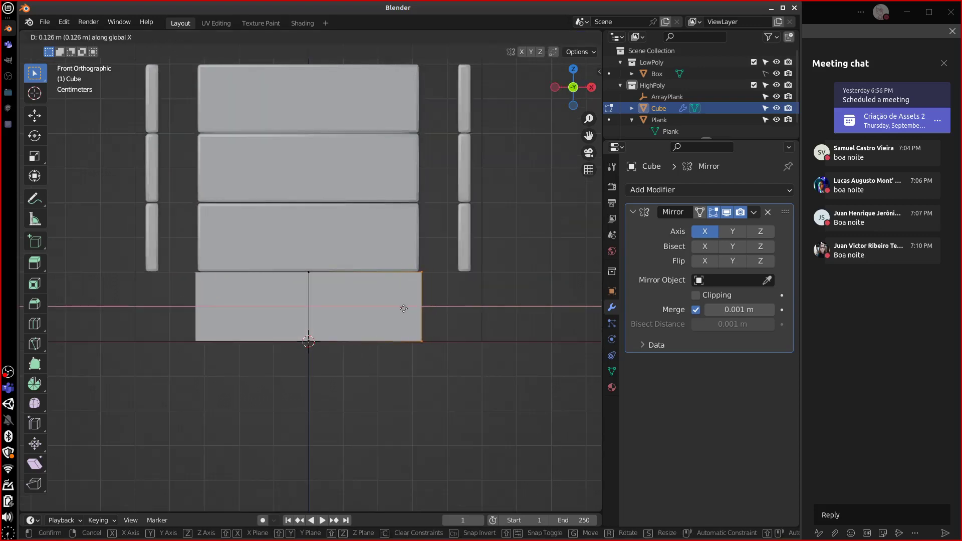
{"action": "left_click", "coordinate": [377, 309]}
Move the bottom outer vertices outward along X to the low-poly box's corner, giving the frame piece slanted ends
{"action": "middle_click_drag", "start_coordinate": [378, 309], "coordinate": [391, 353]}
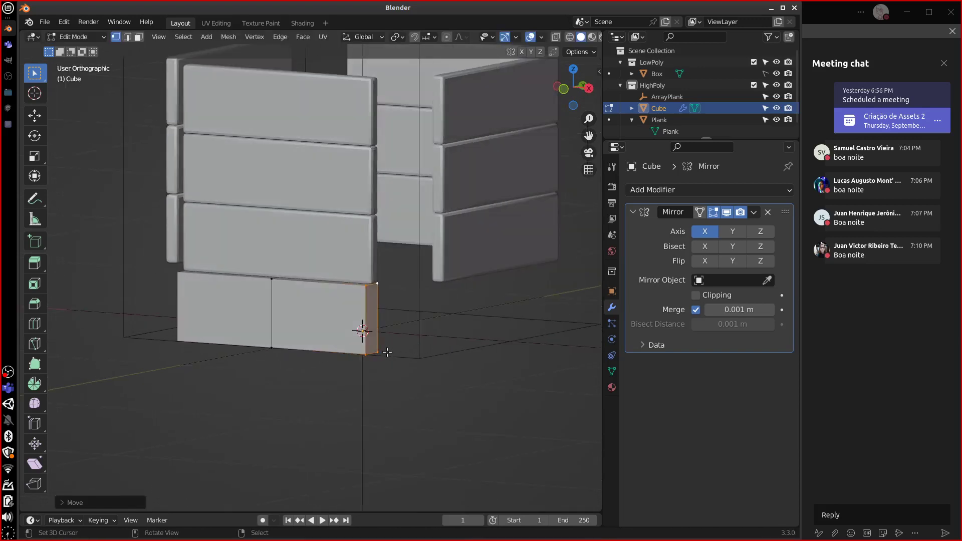
{"action": "left_click", "coordinate": [366, 355], "text": "shift"}
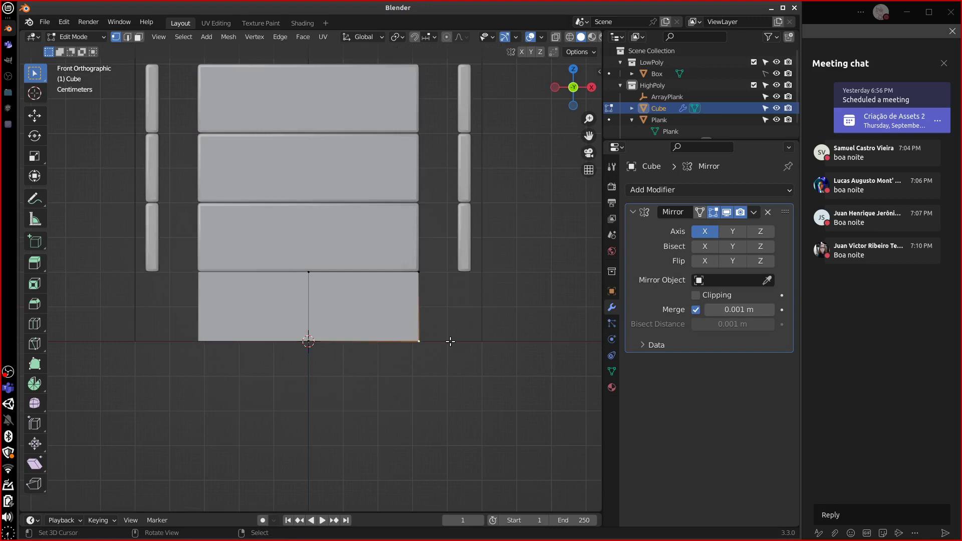
{"action": "key", "text": "g"}
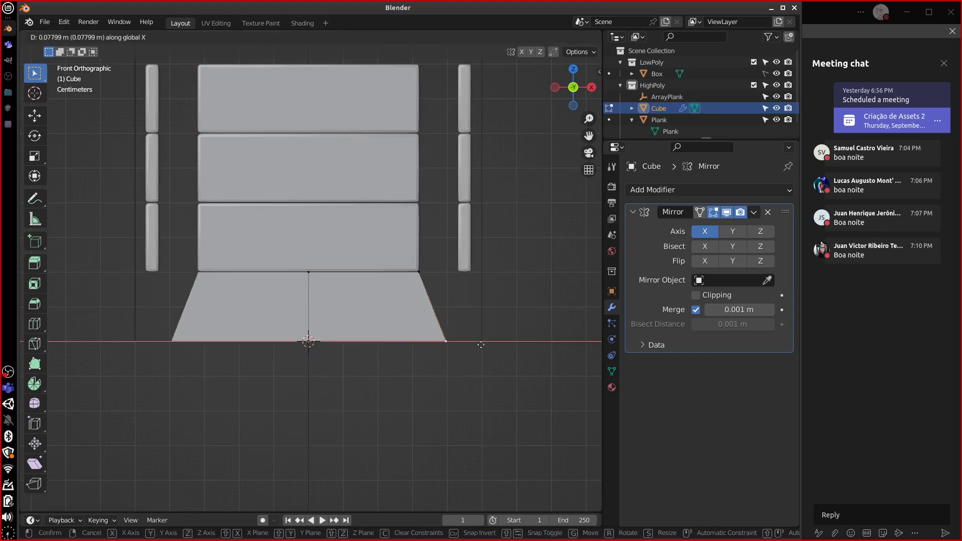
{"action": "key", "text": "x"}
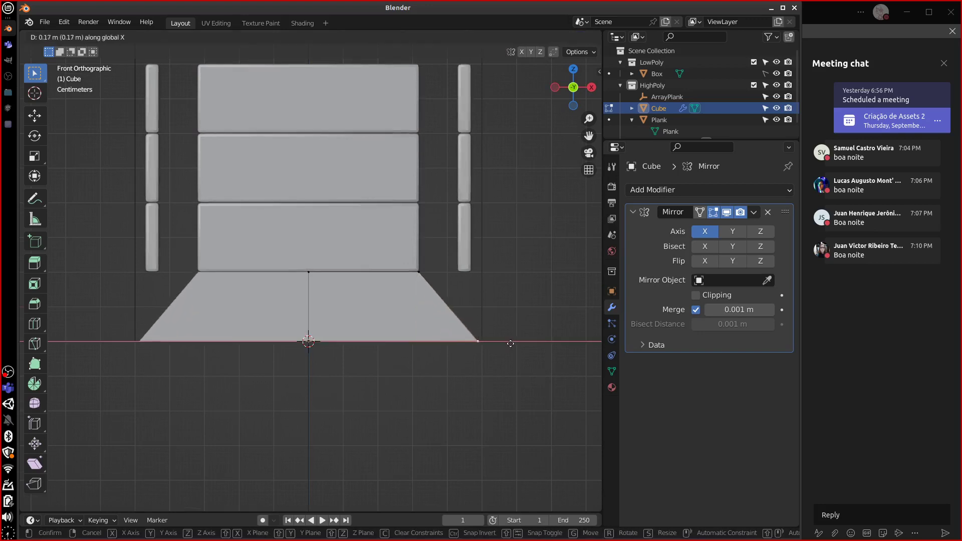
{"action": "left_click", "coordinate": [513, 342]}
{"action": "middle_click_drag", "start_coordinate": [512, 344], "coordinate": [430, 401]}
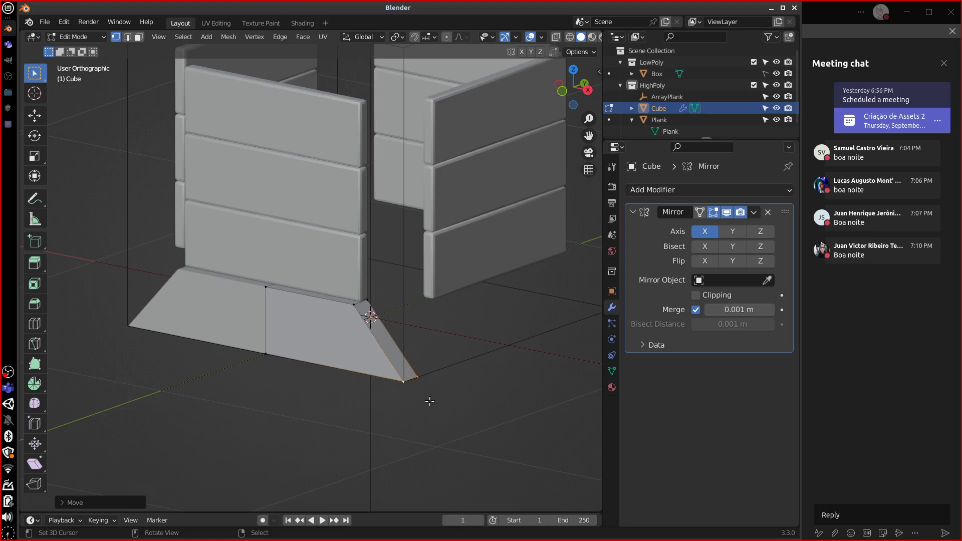
{"action": "key", "text": "KP_1"}
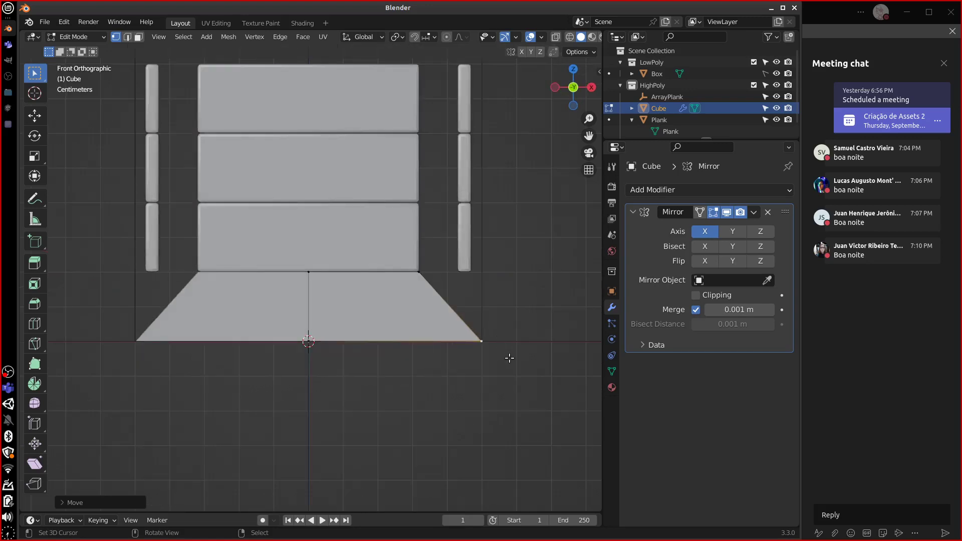
Try duplicating the linked half-frame geometry beside the planks and rotating the copy -90° in front view
{"action": "middle_click_drag", "start_coordinate": [510, 358], "coordinate": [447, 360]}
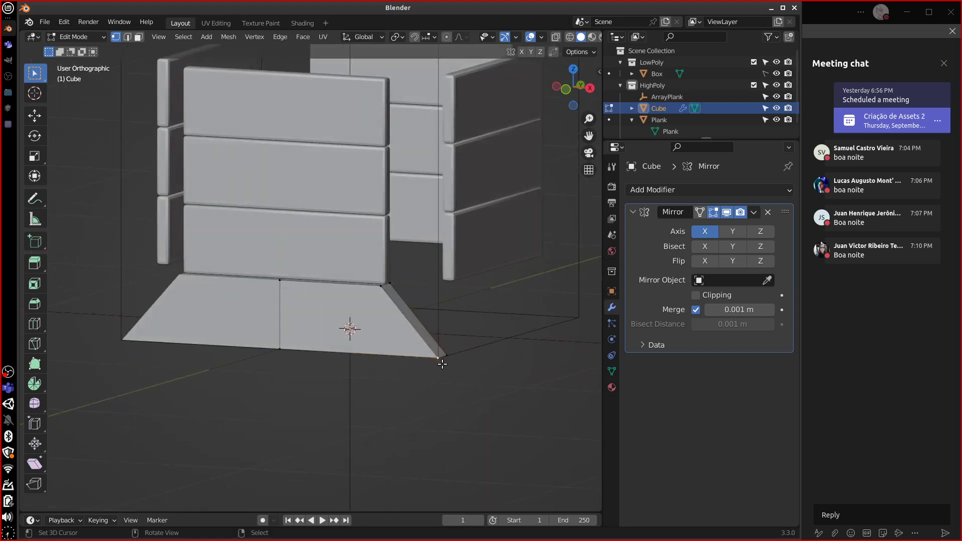
{"action": "key", "text": "ctrl+l"}
{"action": "key", "text": "KP_1"}
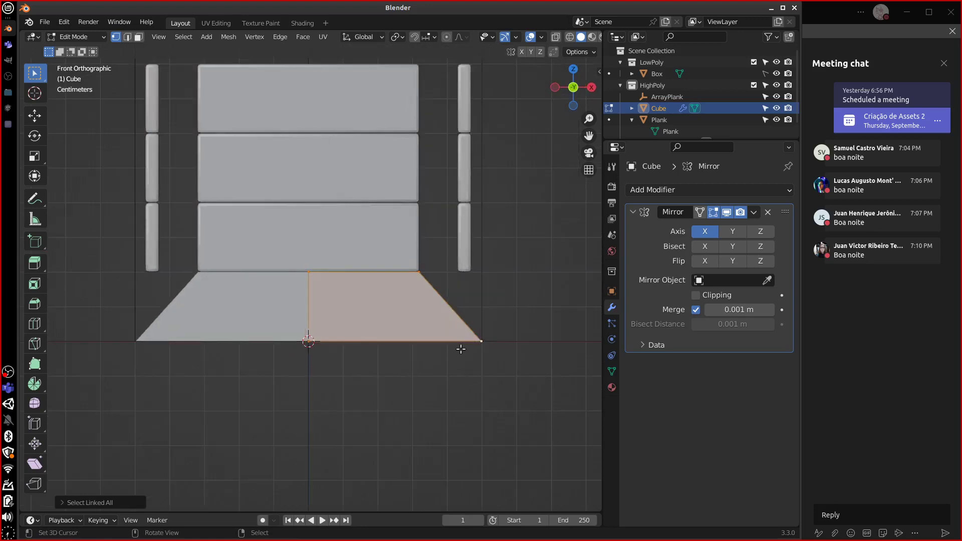
{"action": "middle_click_drag", "start_coordinate": [461, 349], "coordinate": [440, 354], "text": "shift"}
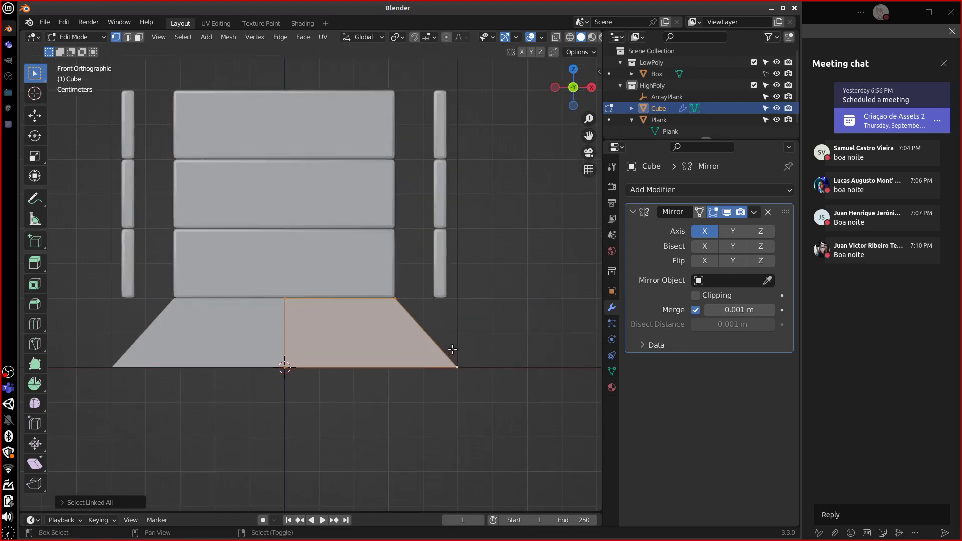
{"action": "key", "text": "shift+d"}
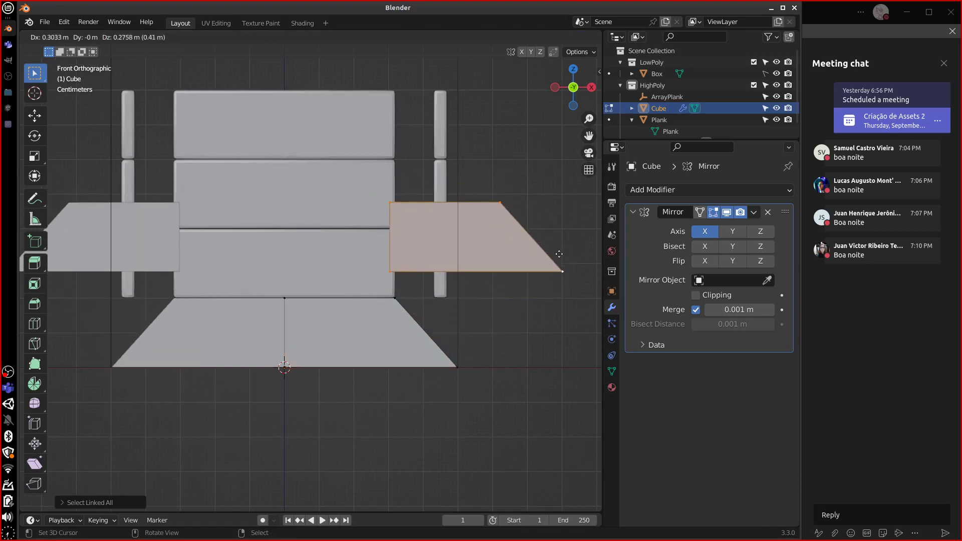
{"action": "left_click", "coordinate": [556, 256]}
{"action": "key", "text": "r"}
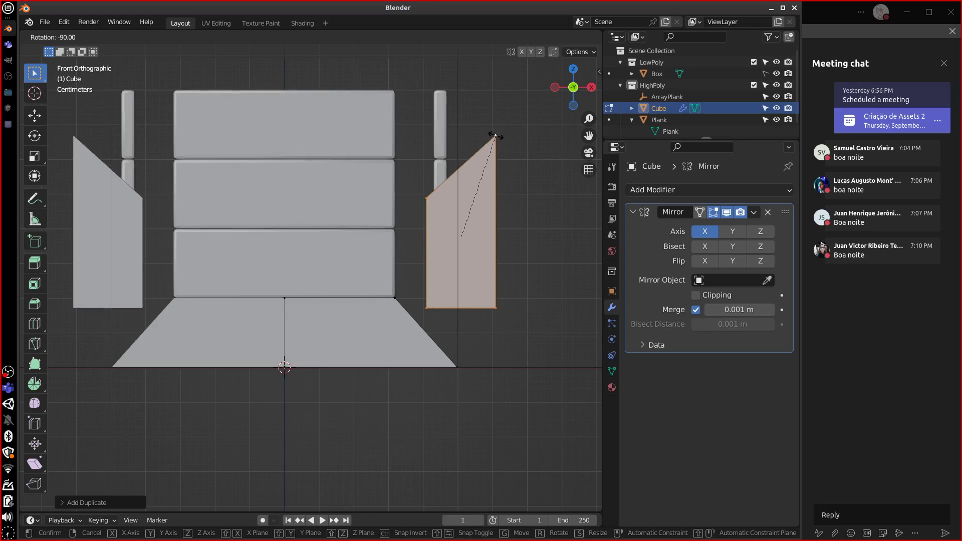
{"action": "left_click", "coordinate": [495, 136]}
{"action": "key", "text": "ctrl+z"}
{"action": "key", "text": "ctrl+z"}
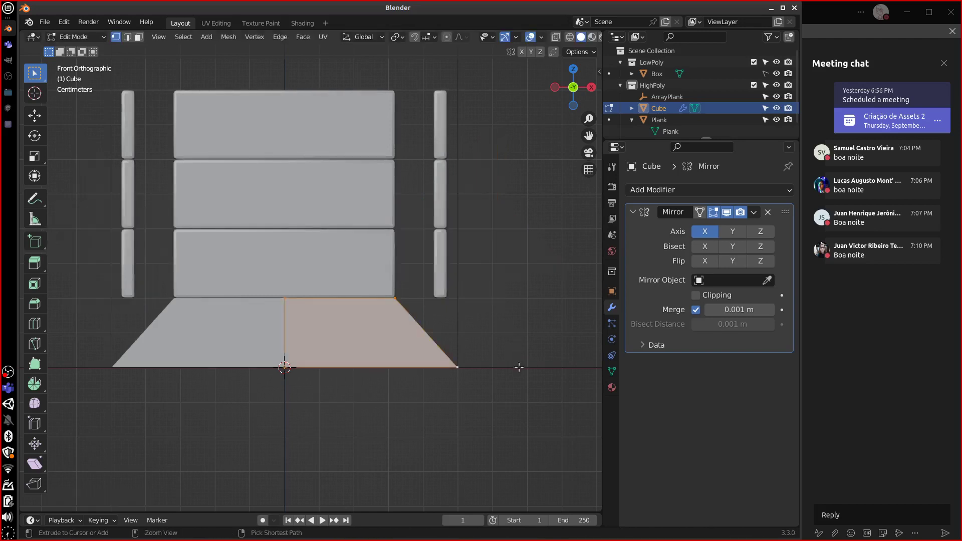
Enable the Z axis in the frame piece's Mirror modifier alongside X
{"action": "left_click", "coordinate": [754, 232]}
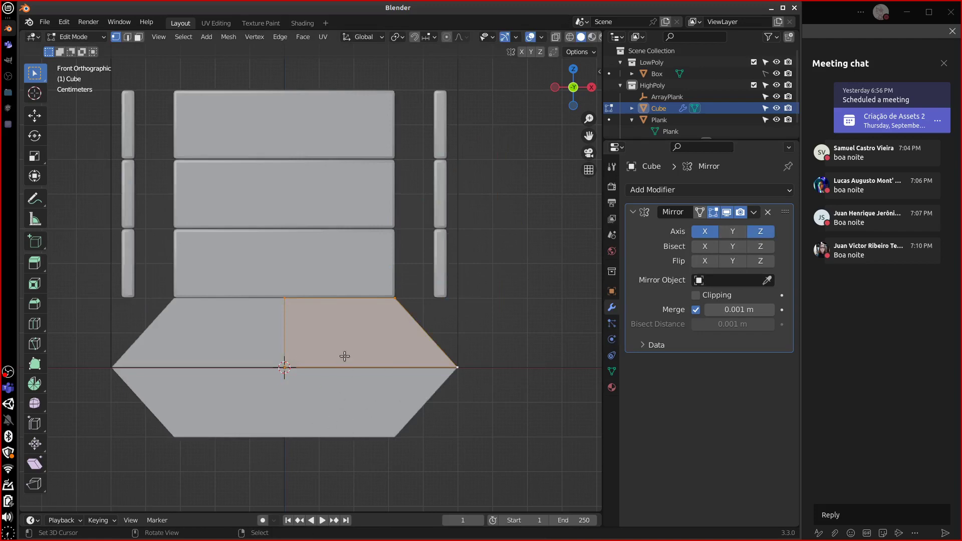
{"action": "mouse_move", "coordinate": [376, 441]}
{"action": "middle_mouse_down"}
{"action": "mouse_move", "coordinate": [416, 417]}
{"action": "mouse_move", "coordinate": [341, 429]}
{"action": "mouse_move", "coordinate": [386, 329]}
{"action": "mouse_move", "coordinate": [405, 339]}
{"action": "mouse_move", "coordinate": [413, 382]}
{"action": "middle_mouse_up"}
{"action": "middle_click_drag", "start_coordinate": [421, 330], "coordinate": [400, 347]}
In Object Mode, raise the mirrored frame object 0.5 m along Z to the middle of the box
{"action": "key", "text": "KP_1"}
{"action": "key", "text": "Tab"}
{"action": "key", "text": "g"}
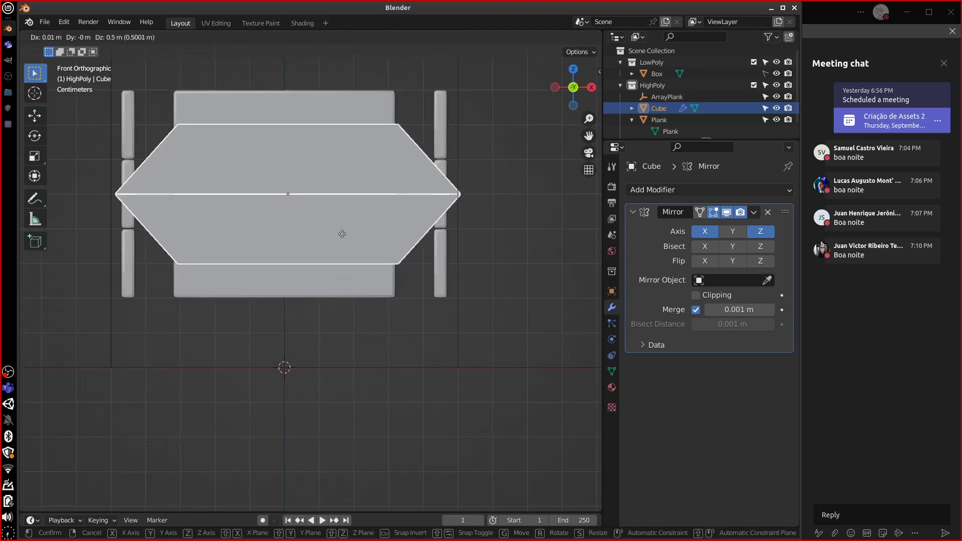
{"action": "key", "text": "z"}
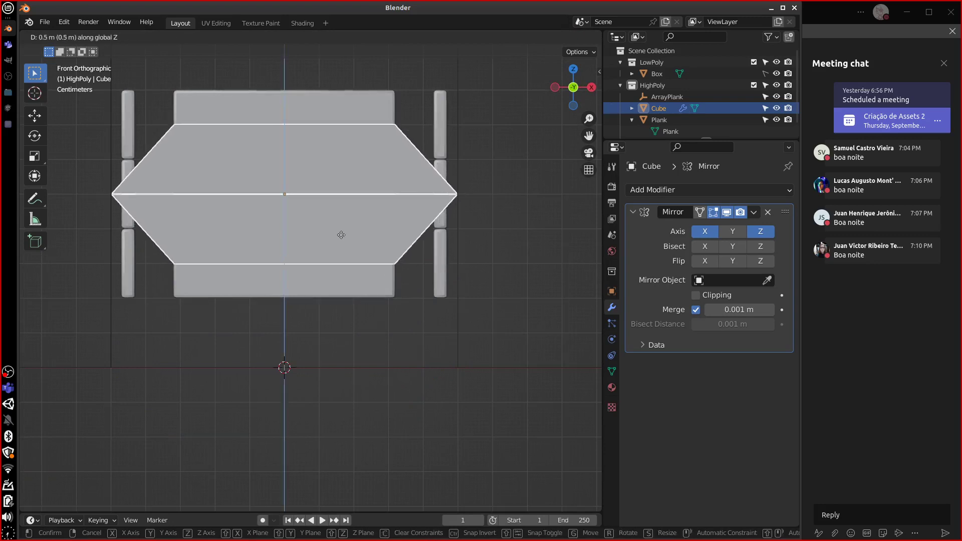
{"action": "left_click", "coordinate": [339, 232]}
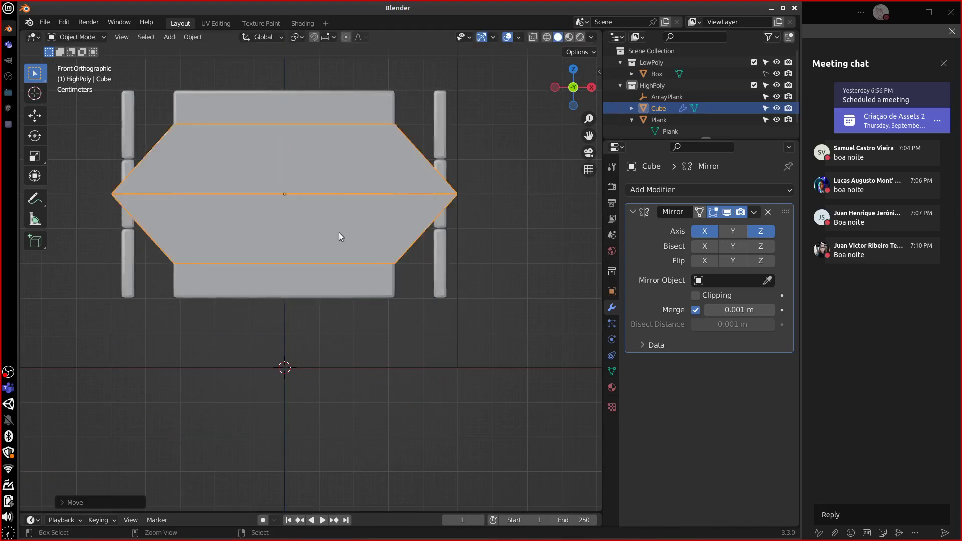
In Edit Mode, move the frame piece's mesh down about 0.49 m to the low-poly box's bottom edge
{"action": "key", "text": "Tab"}
{"action": "key", "text": "g"}
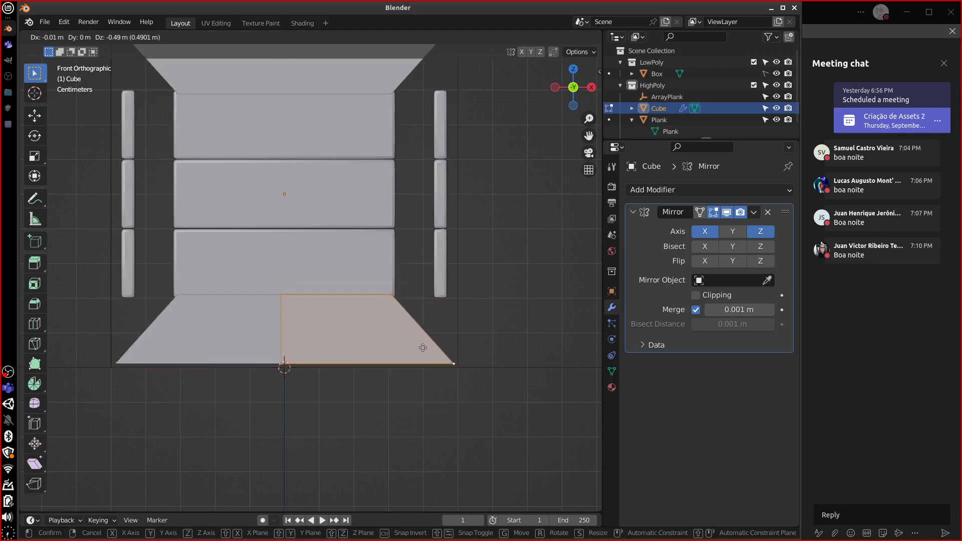
{"action": "left_click", "coordinate": [427, 346]}
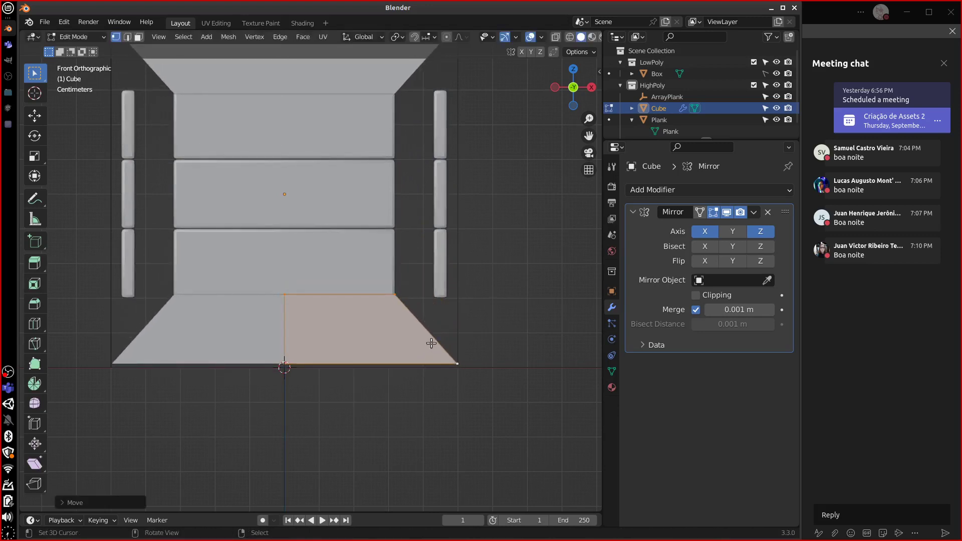
Enable the Y axis and Clipping in the frame piece's Mirror modifier
{"action": "middle_click_drag", "start_coordinate": [458, 344], "coordinate": [436, 410]}
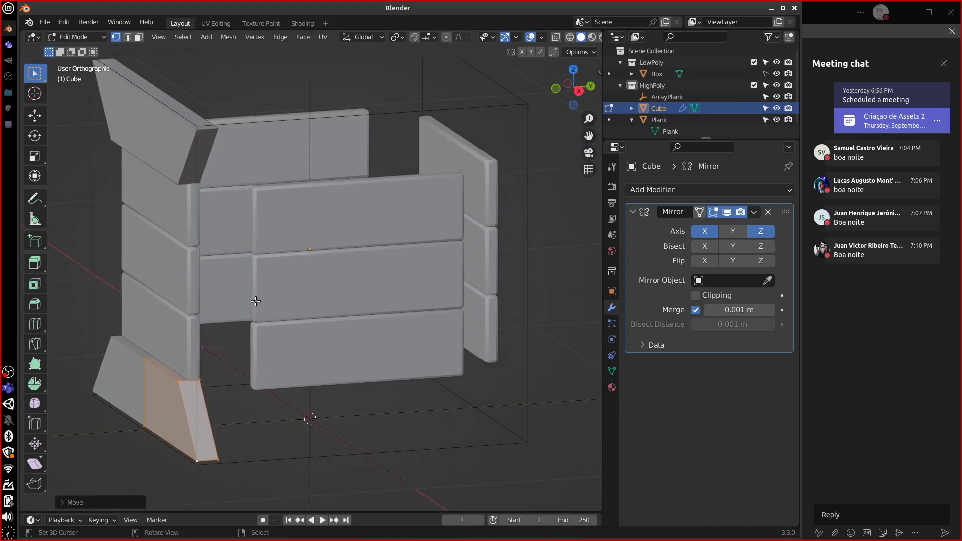
{"action": "left_click", "coordinate": [733, 231]}
{"action": "middle_click_drag", "start_coordinate": [591, 361], "coordinate": [555, 425]}
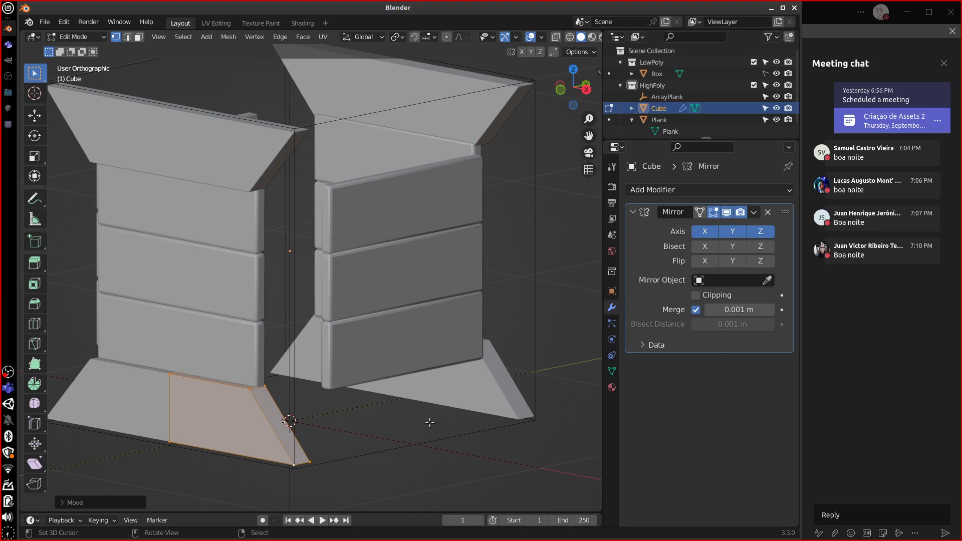
{"action": "key", "text": "KP_1"}
{"action": "left_click", "coordinate": [696, 294]}
In wireframe front view, move the half-frame's centre-end vertices along X onto the mirror plane, and return to Object Mode with solid shading
{"action": "middle_click_drag", "start_coordinate": [548, 404], "coordinate": [366, 408]}
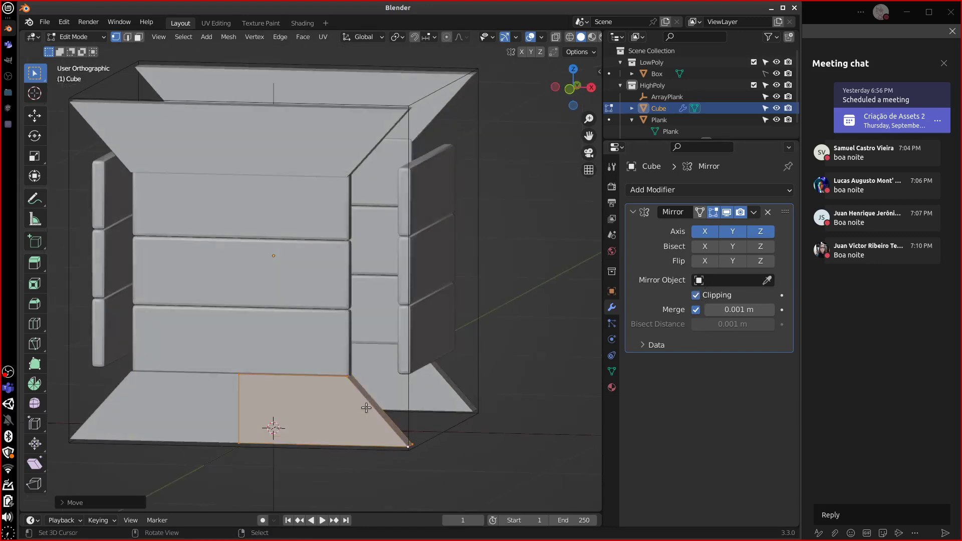
{"action": "left_click", "coordinate": [245, 396]}
{"action": "key", "text": "KP_1"}
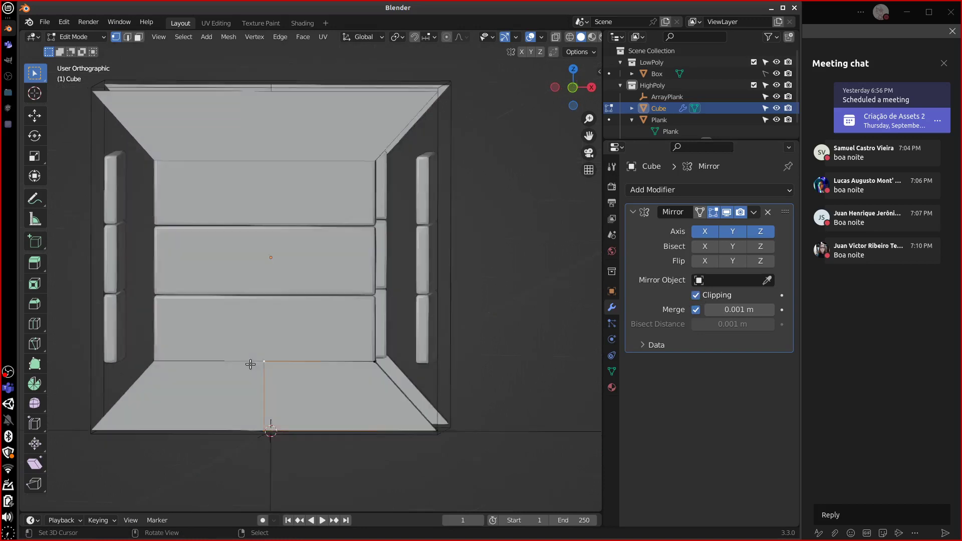
{"action": "key", "text": "shift+z"}
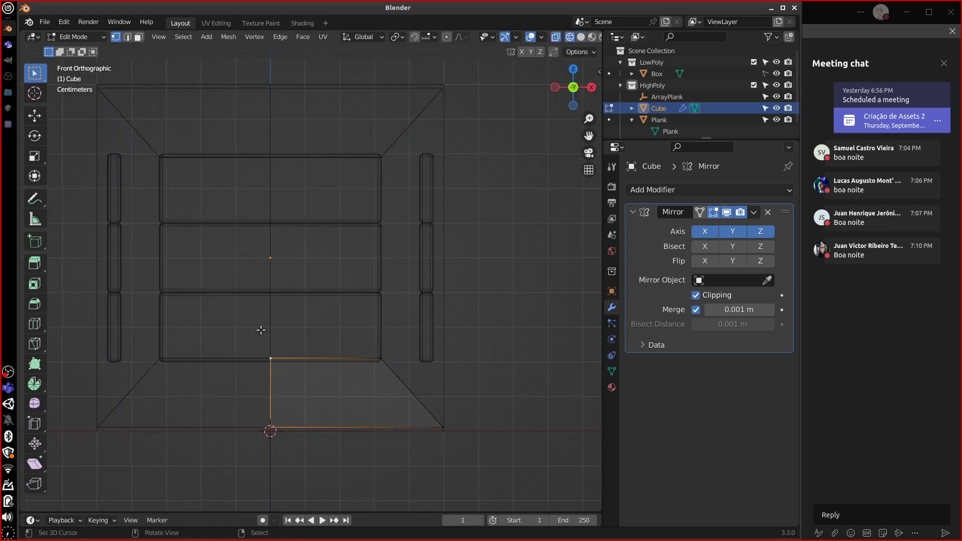
{"action": "key", "text": "g"}
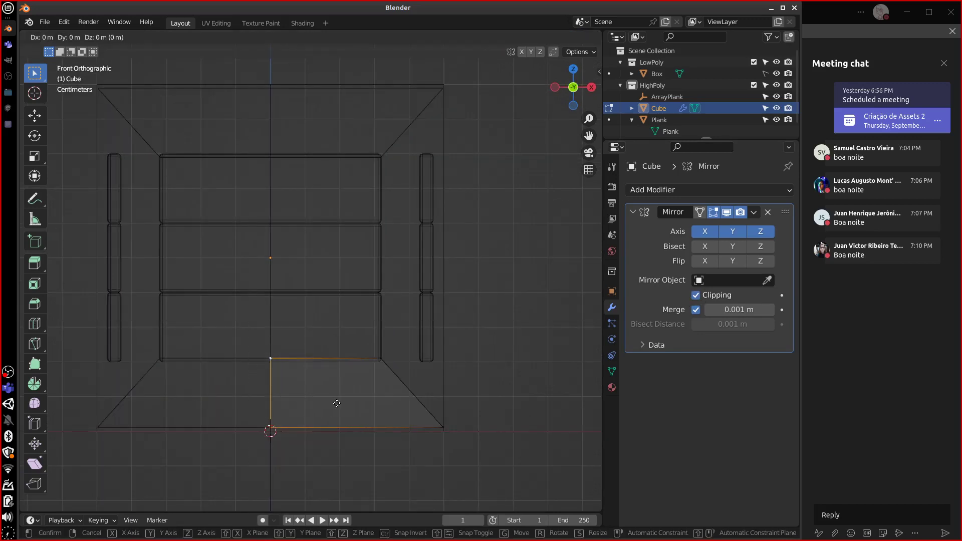
{"action": "key", "text": "x"}
{"action": "left_click", "coordinate": [286, 411]}
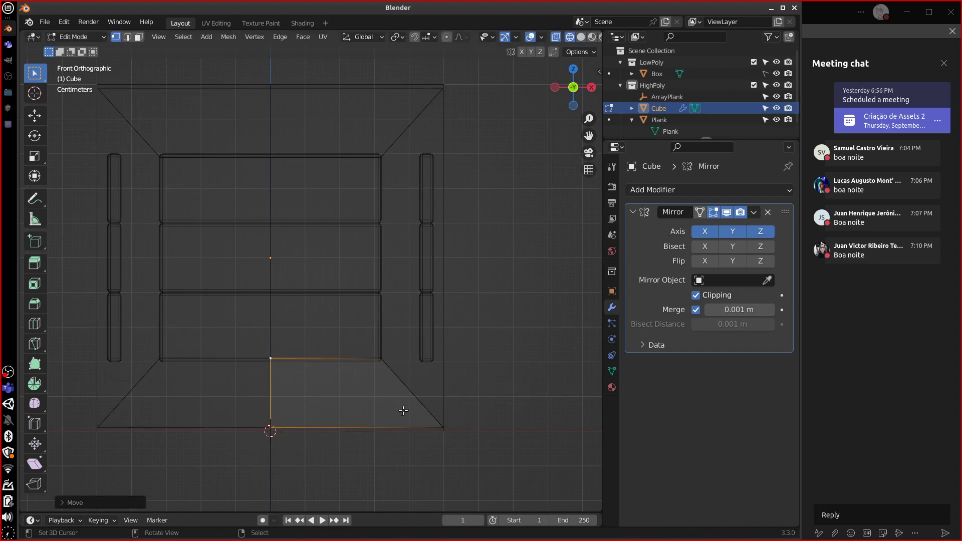
{"action": "mouse_move", "coordinate": [403, 411]}
{"action": "middle_mouse_down"}
{"action": "mouse_move", "coordinate": [461, 408]}
{"action": "mouse_move", "coordinate": [451, 414]}
{"action": "middle_mouse_up"}
{"action": "key", "text": "Tab"}
{"action": "key", "text": "shift+z"}
Add a Bevel modifier to the frame object with an amount of 0.01 m
{"action": "left_click", "coordinate": [669, 211]}
{"action": "left_click", "coordinate": [661, 190]}
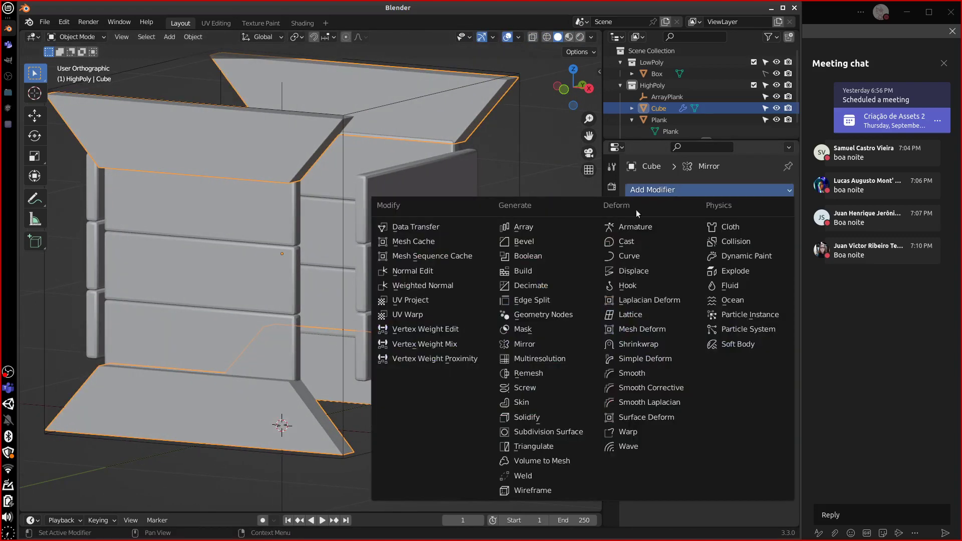
{"action": "left_click", "coordinate": [544, 241]}
{"action": "left_click", "coordinate": [730, 281]}
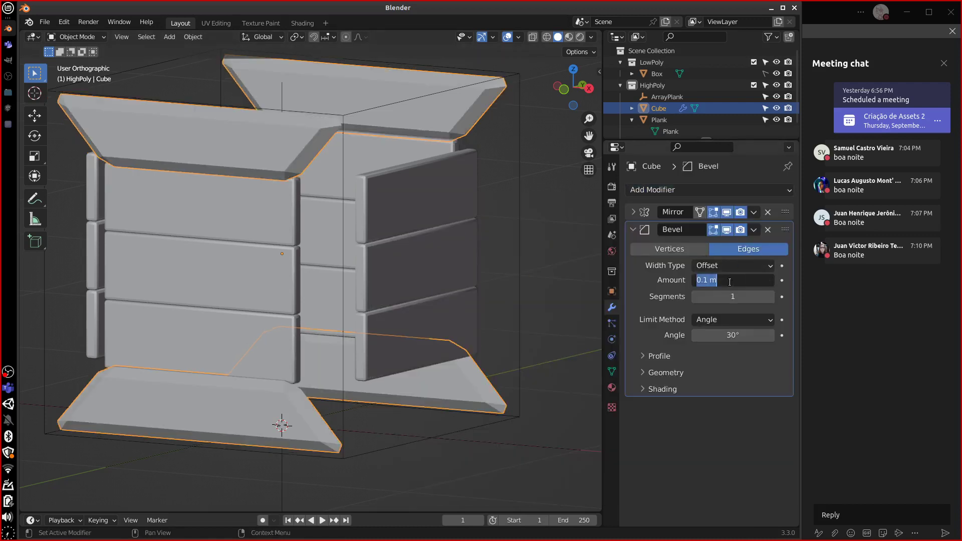
{"action": "left_click", "coordinate": [730, 281]}
{"action": "key", "text": "Return"}
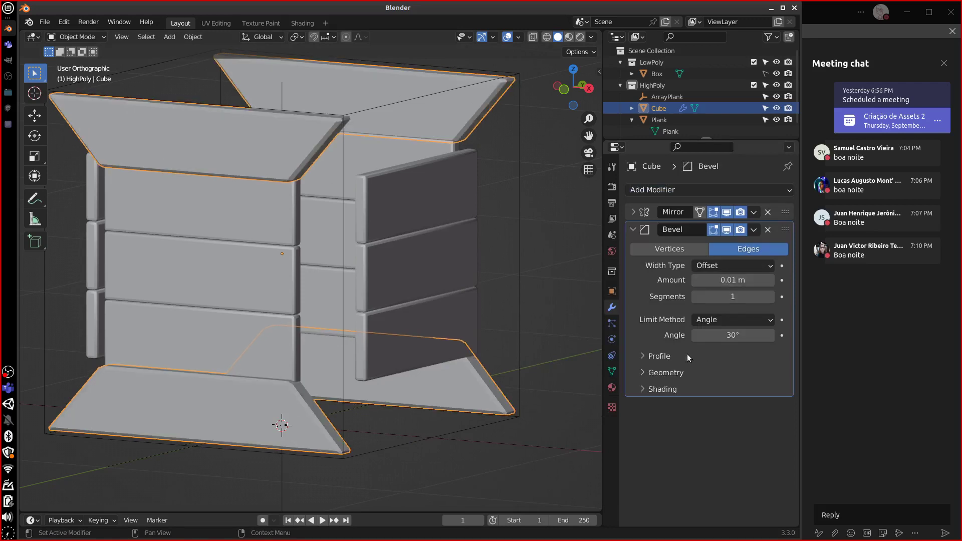
Select the frame and the planks with the planks active, and copy the planks' Bevel modifier to the selected frame
{"action": "left_click", "coordinate": [293, 221]}
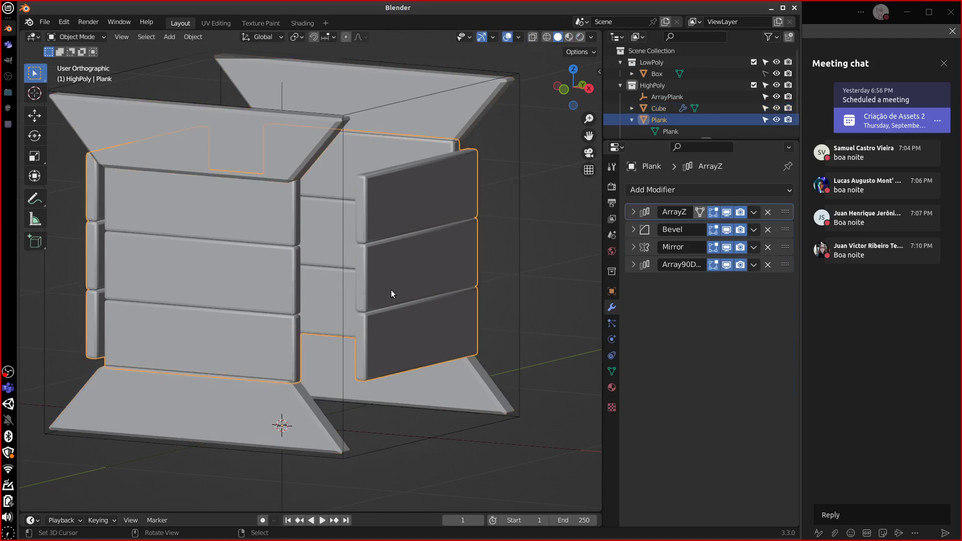
{"action": "left_click", "coordinate": [330, 120], "text": "shift"}
{"action": "left_click", "coordinate": [279, 230], "text": "shift"}
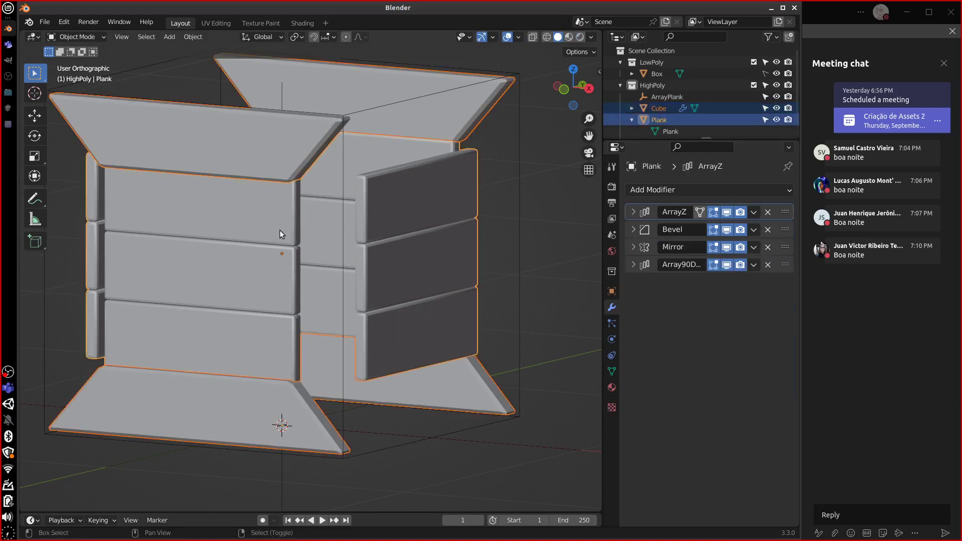
{"action": "left_click", "coordinate": [754, 230]}
{"action": "left_click", "coordinate": [736, 273]}
On the frame, remove the original Bevel modifier and rename the copied one to Bevel
{"action": "left_click", "coordinate": [308, 155]}
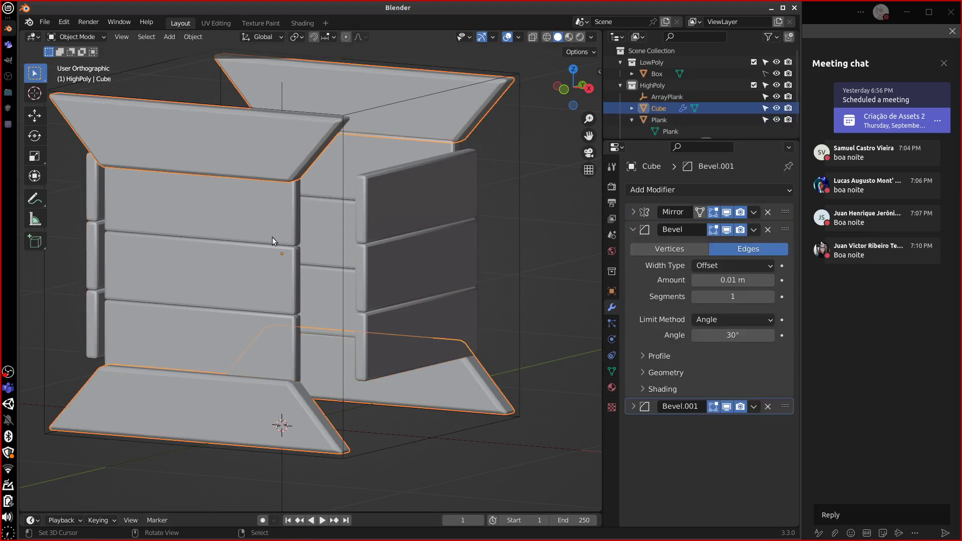
{"action": "left_click", "coordinate": [767, 230]}
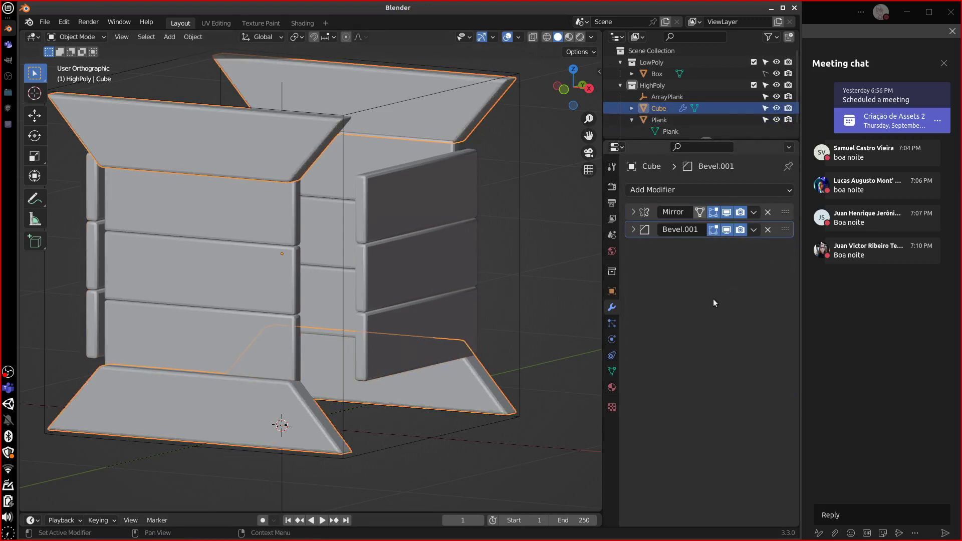
{"action": "left_click", "coordinate": [633, 230]}
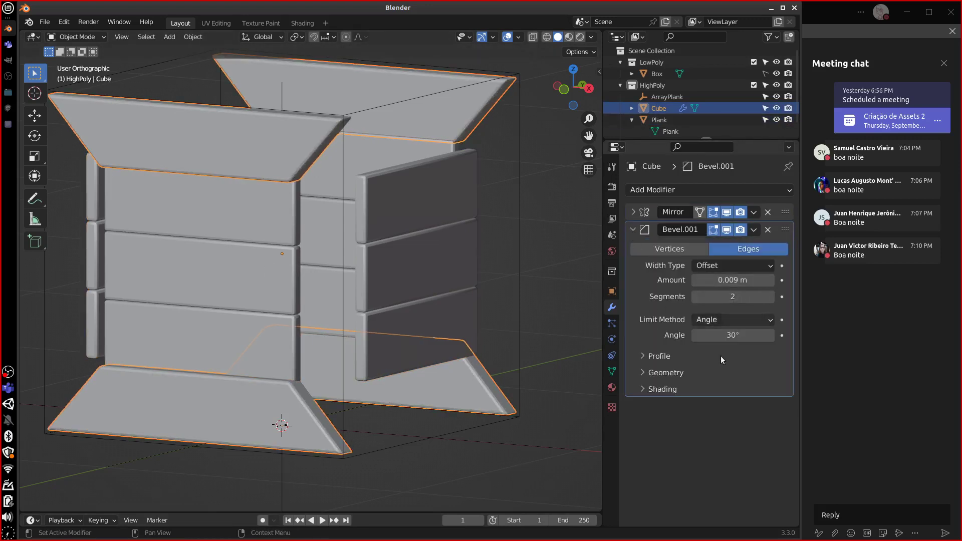
{"action": "double_click", "coordinate": [700, 230]}
{"action": "key", "text": "BackSpace"}
{"action": "key", "text": "BackSpace"}
{"action": "key", "text": "BackSpace"}
{"action": "key", "text": "BackSpace"}
{"action": "key", "text": "Return"}
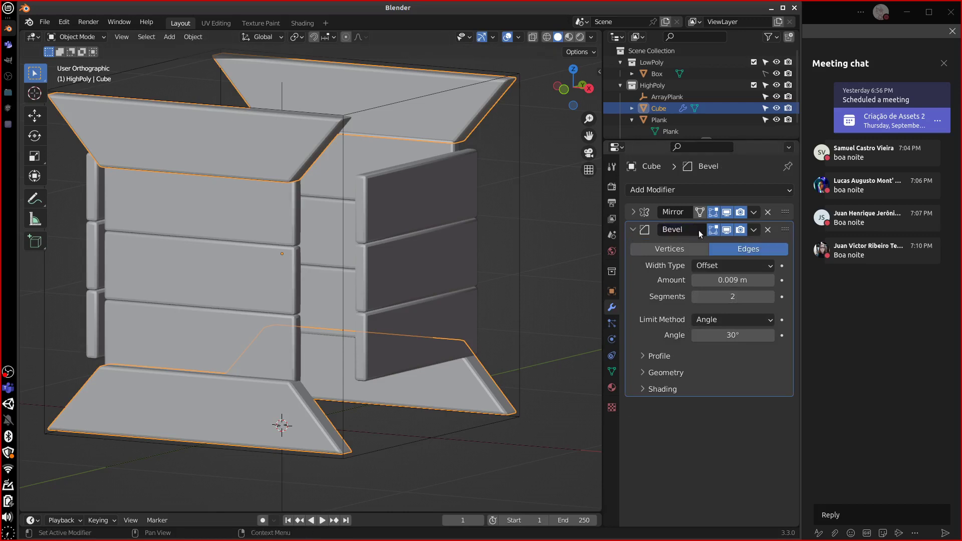
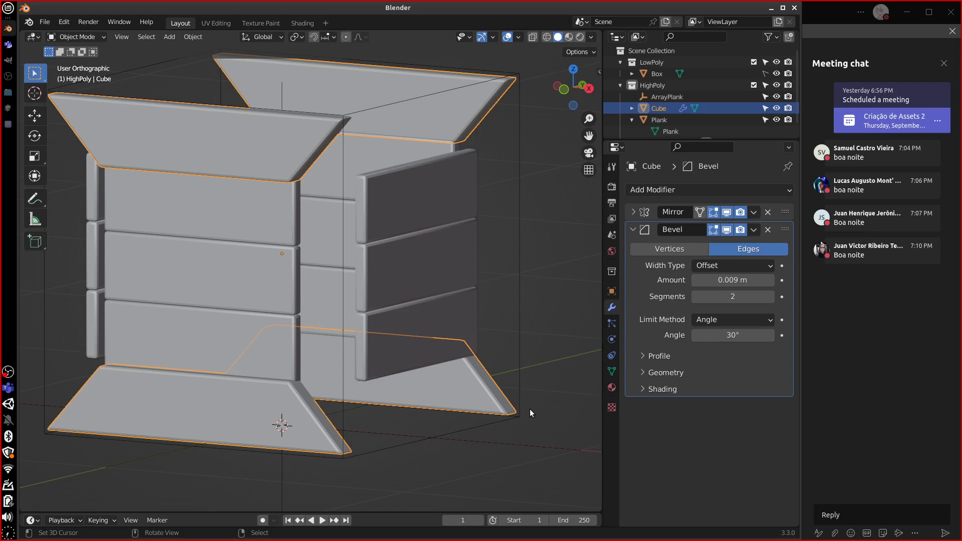
{"action": "left_click", "coordinate": [753, 229]}
{"action": "middle_click_drag", "start_coordinate": [424, 448], "coordinate": [413, 450]}
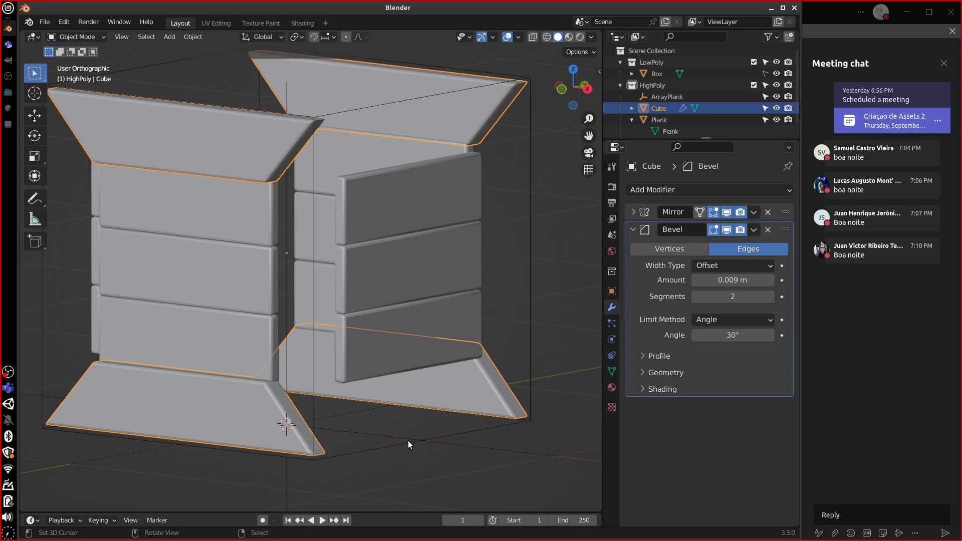
{"action": "key", "text": "KP_3"}
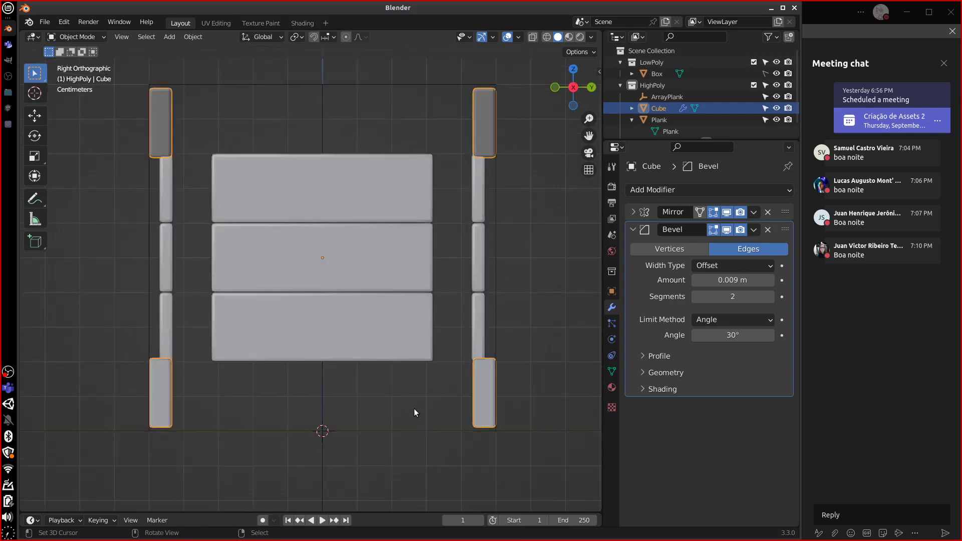
{"action": "middle_click_drag", "start_coordinate": [407, 357], "coordinate": [471, 372], "text": "shift"}
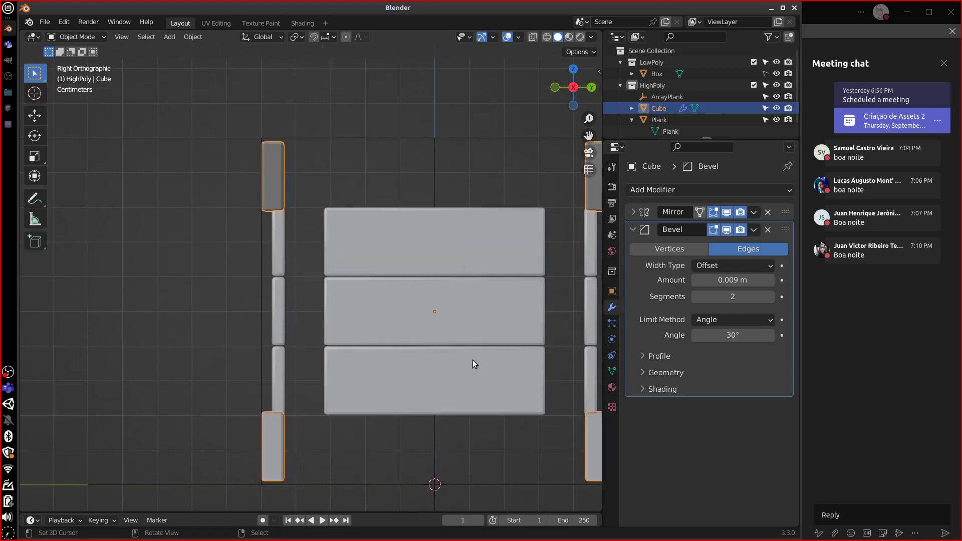
{"action": "key", "text": "KP_1"}
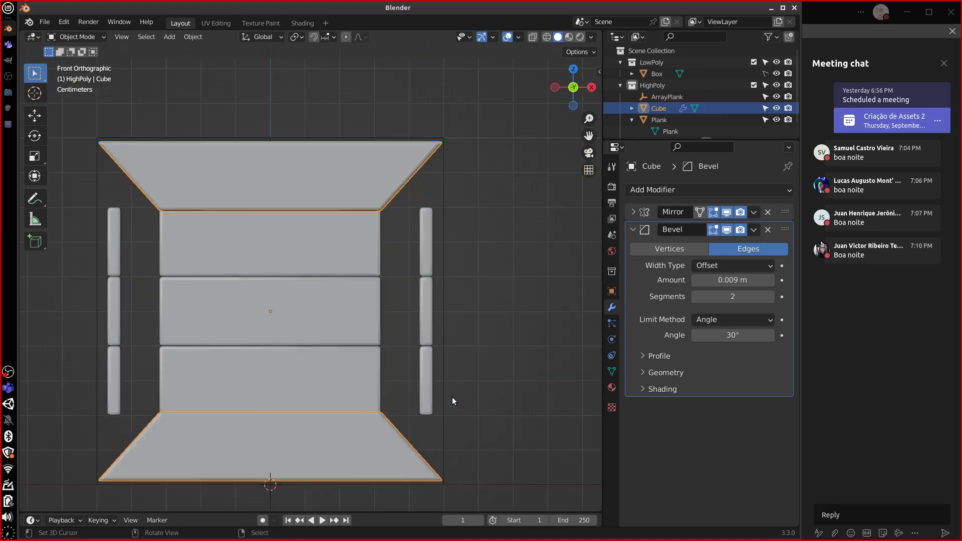
{"action": "middle_click_drag", "start_coordinate": [480, 422], "coordinate": [450, 432]}
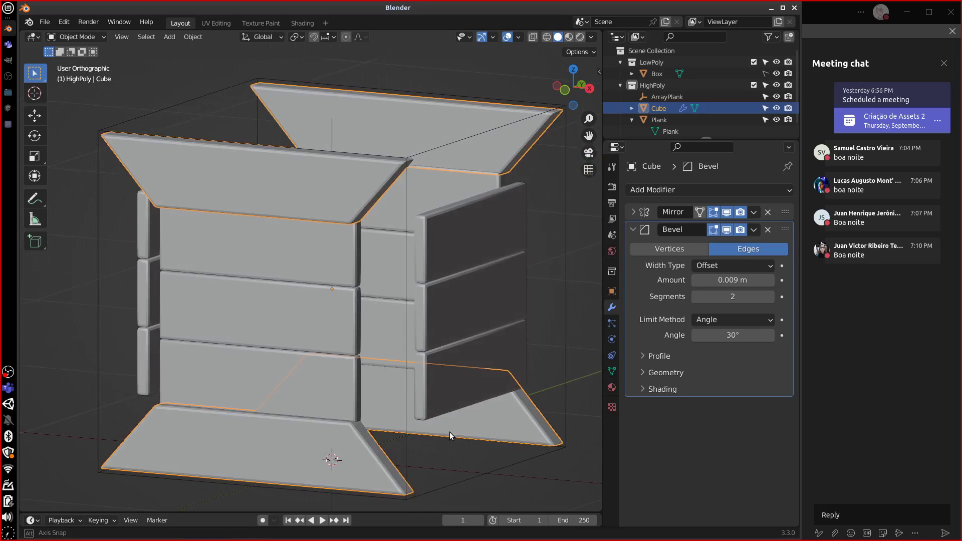
In Edit Mode front view, select the half-frame's linked geometry and duplicate it in place
{"action": "key", "text": "KP_1"}
{"action": "key", "text": "Tab"}
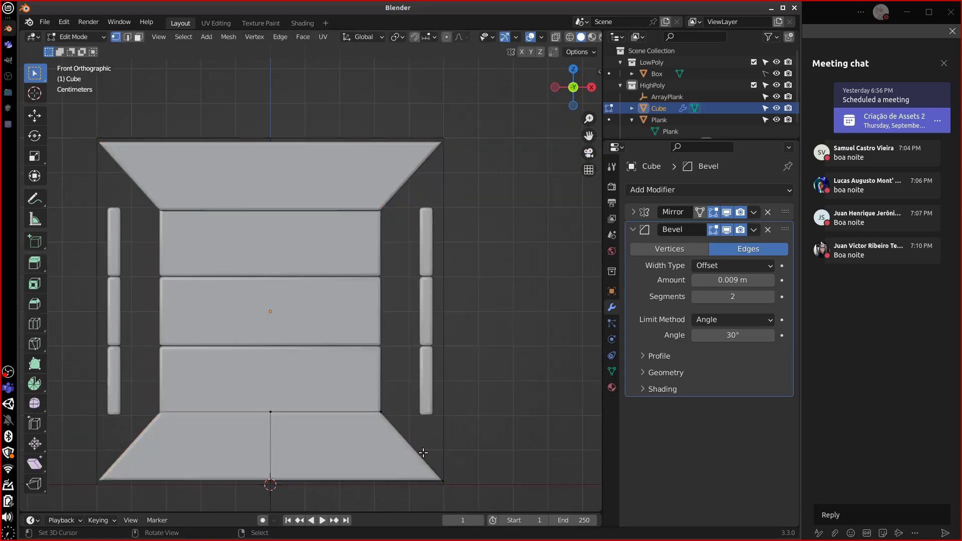
{"action": "left_click", "coordinate": [457, 467], "text": "ctrl"}
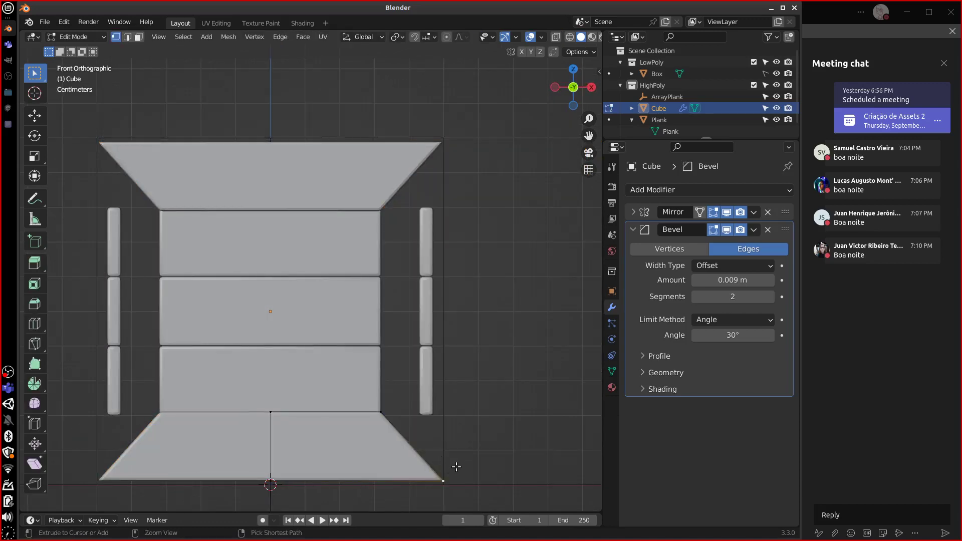
{"action": "key", "text": "ctrl+l"}
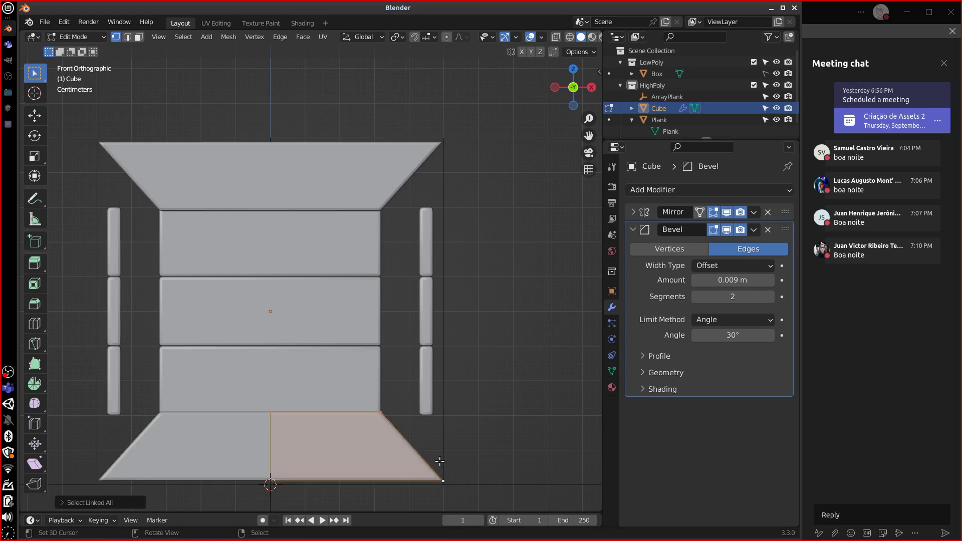
{"action": "key", "text": "shift+d"}
{"action": "right_click", "coordinate": [508, 387]}
Turn off Clipping in the Mirror modifier and rotate the duplicated half-frame -90° in front view
{"action": "left_click", "coordinate": [635, 230]}
{"action": "left_click", "coordinate": [633, 212]}
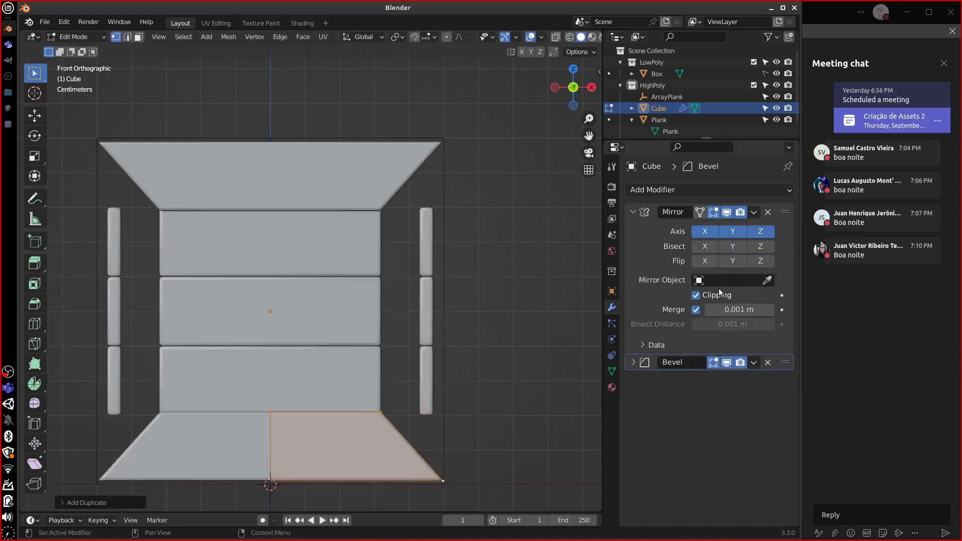
{"action": "left_click", "coordinate": [696, 297]}
{"action": "key", "text": "r"}
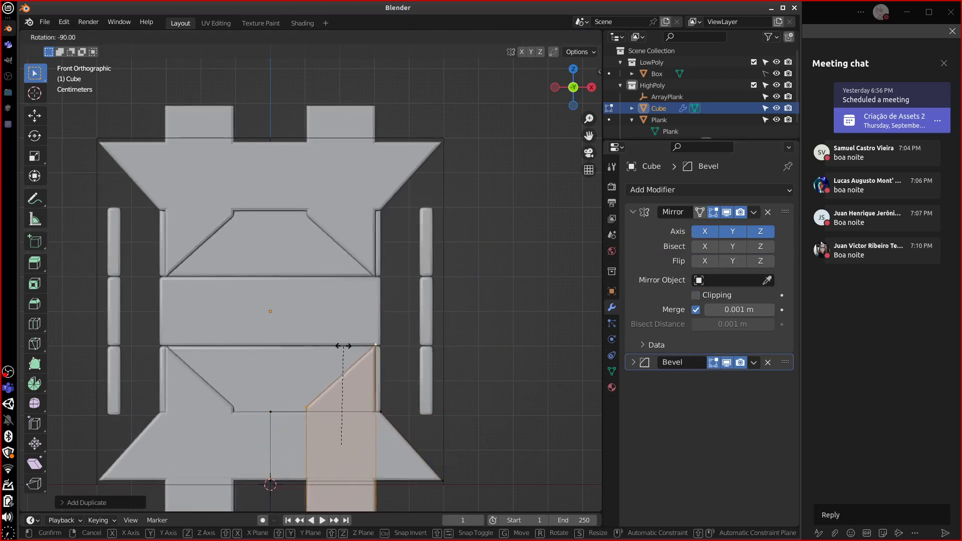
{"action": "left_click", "coordinate": [371, 382]}
Mirror the duplicated half-frame by scaling it -1 along Z, and move it out to the right side of the frame
{"action": "key", "text": "g"}
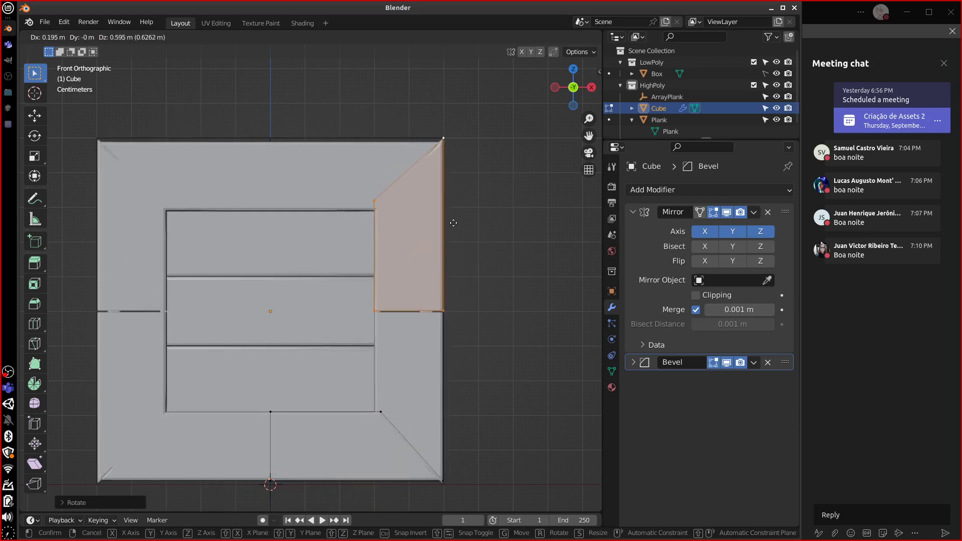
{"action": "right_click", "coordinate": [528, 336]}
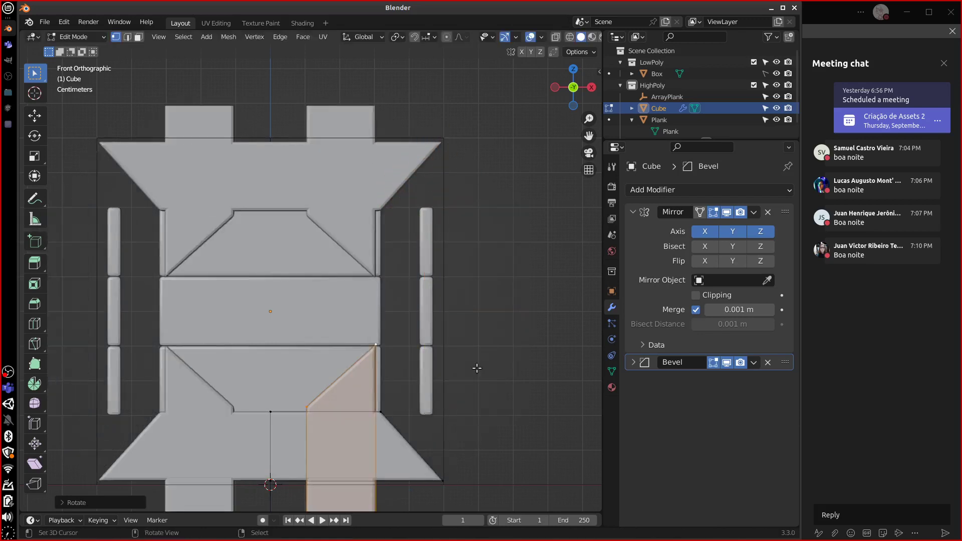
{"action": "middle_click_drag", "start_coordinate": [441, 384], "coordinate": [414, 355], "text": "shift"}
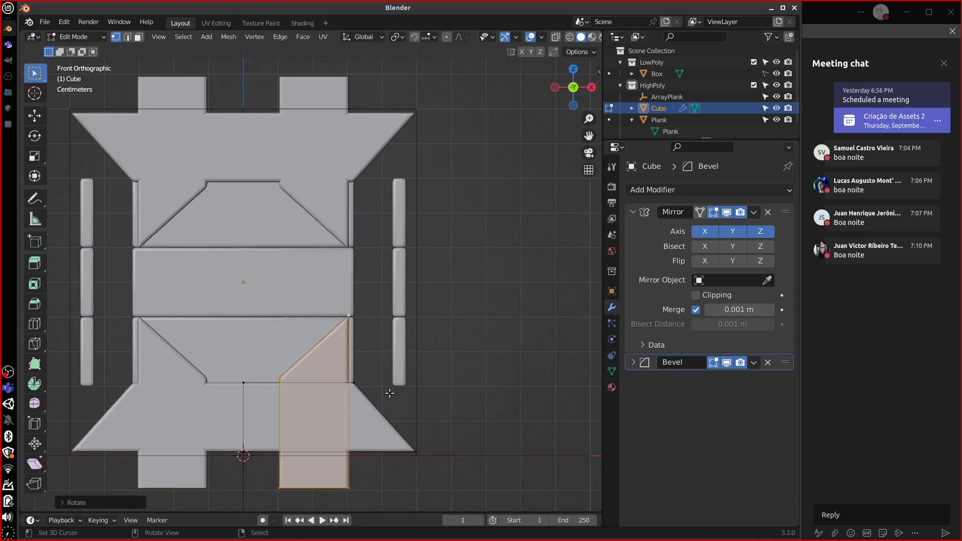
{"action": "type", "text": "sz"}
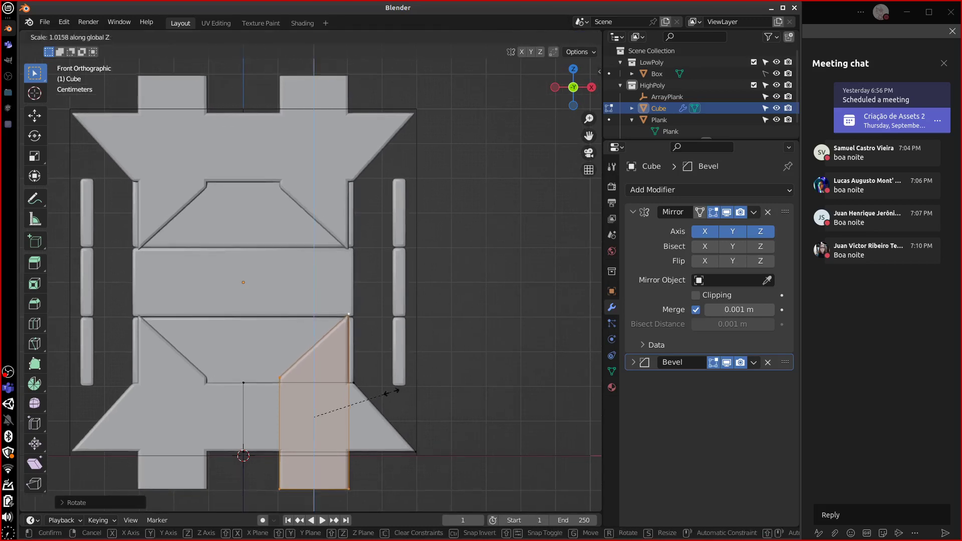
{"action": "type", "text": "-1"}
{"action": "key", "text": "Return"}
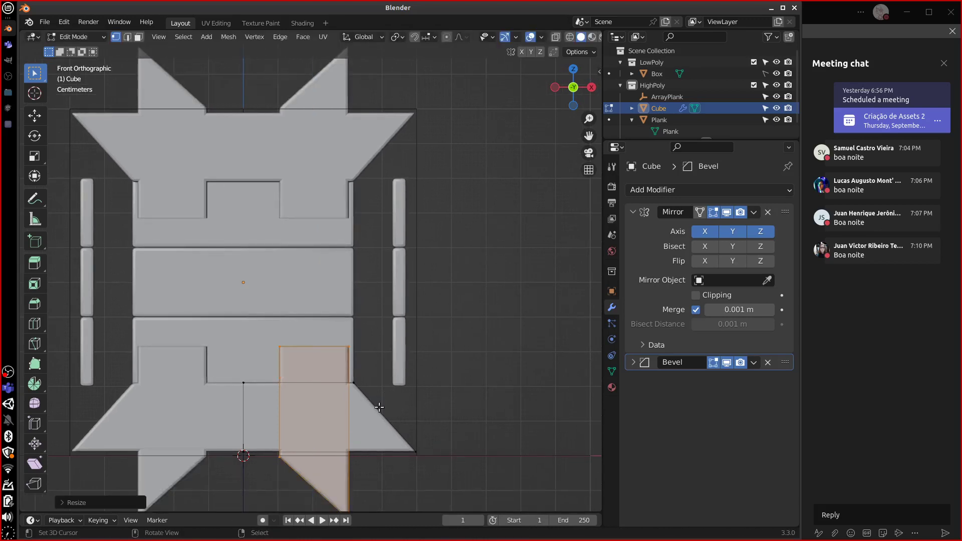
{"action": "key", "text": "g"}
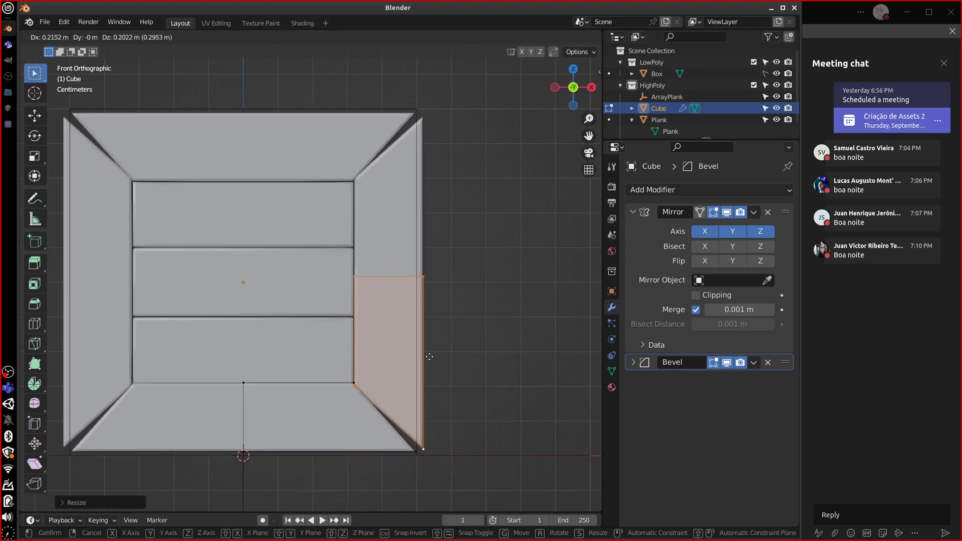
{"action": "left_click", "coordinate": [463, 370]}
Check the faces with the Face Orientation overlay, turn it off again, and flip the normals of the selected side piece
{"action": "key", "text": "alt+n"}
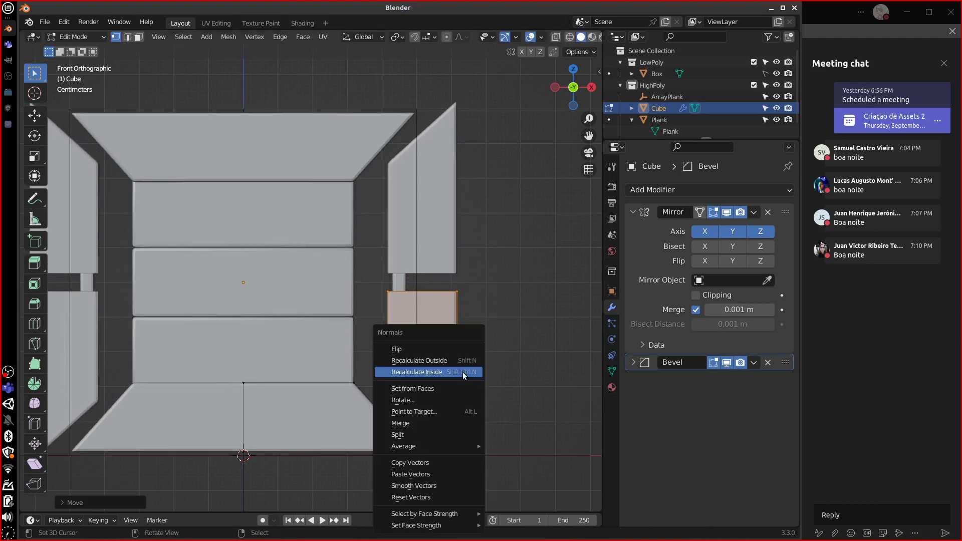
{"action": "left_click", "coordinate": [432, 350]}
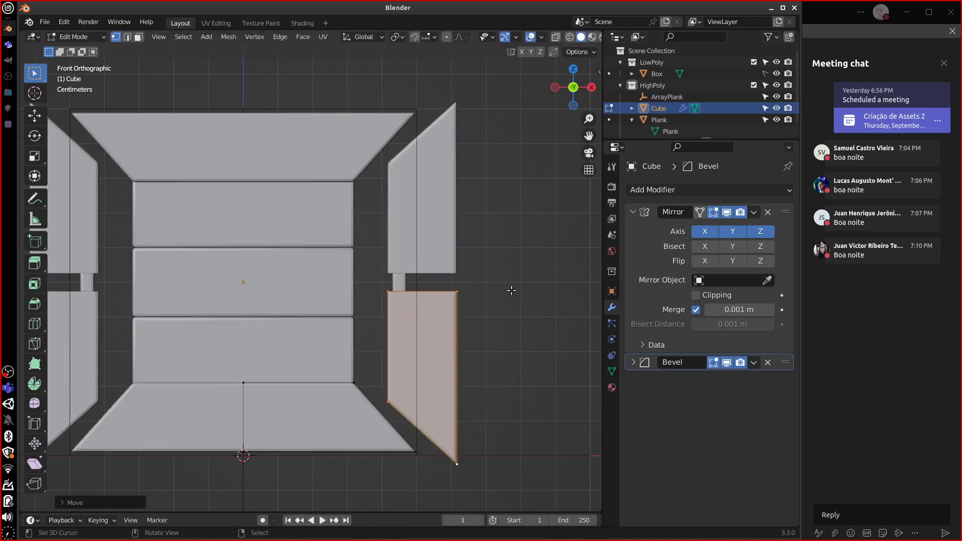
{"action": "left_click", "coordinate": [541, 37]}
{"action": "left_click", "coordinate": [470, 253]}
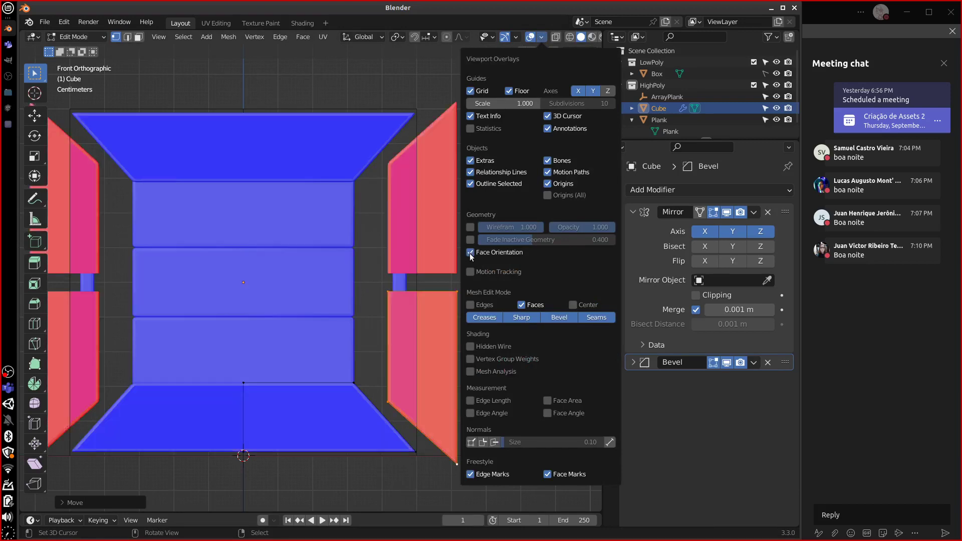
{"action": "left_click", "coordinate": [470, 252]}
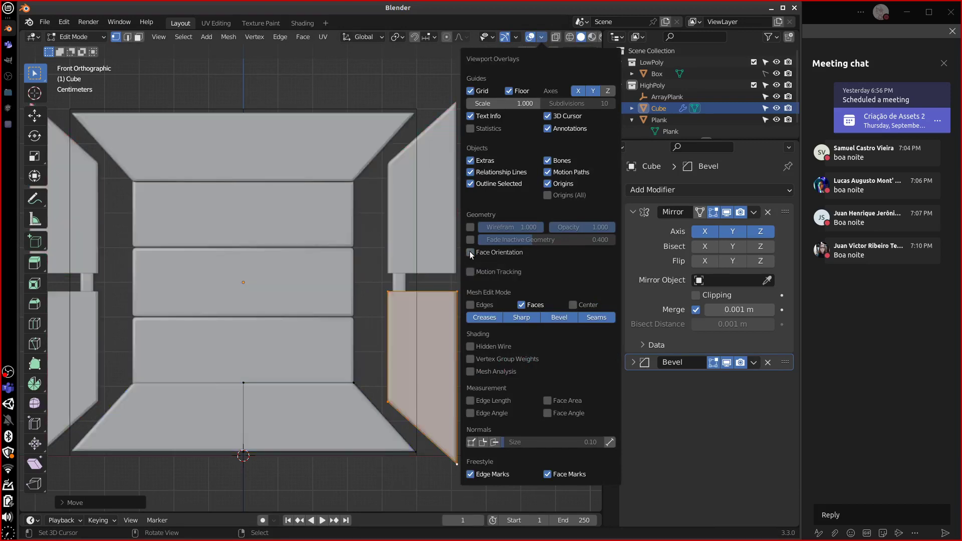
{"action": "key", "text": "alt+n"}
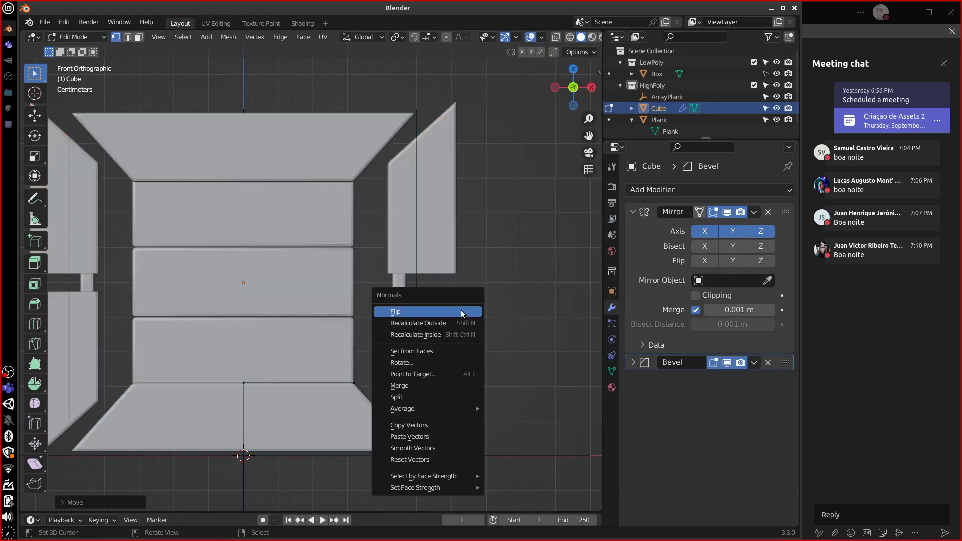
{"action": "left_click", "coordinate": [461, 313]}
Turn on Clipping in the Mirror modifier and move the side piece inward until its upper end meets the mirror plane
{"action": "key", "text": "g"}
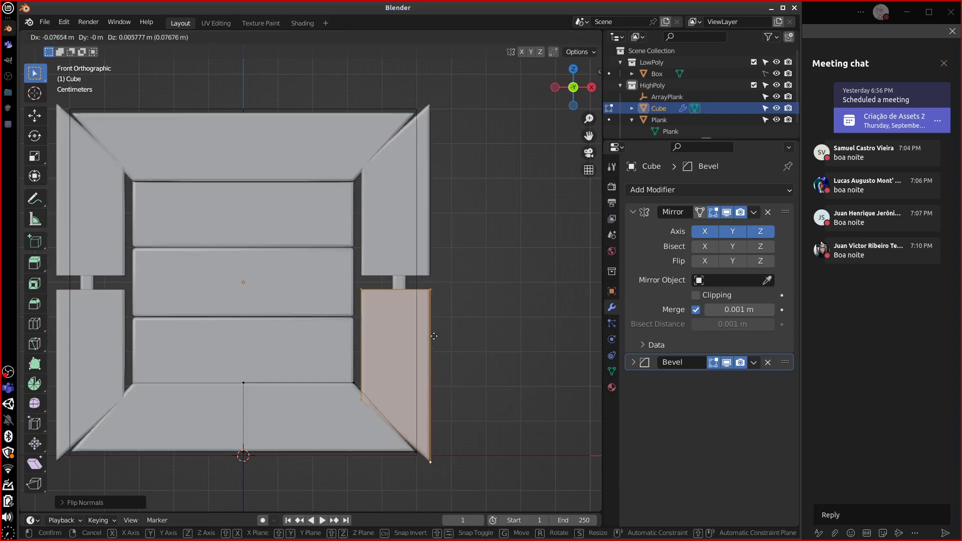
{"action": "left_click", "coordinate": [475, 360]}
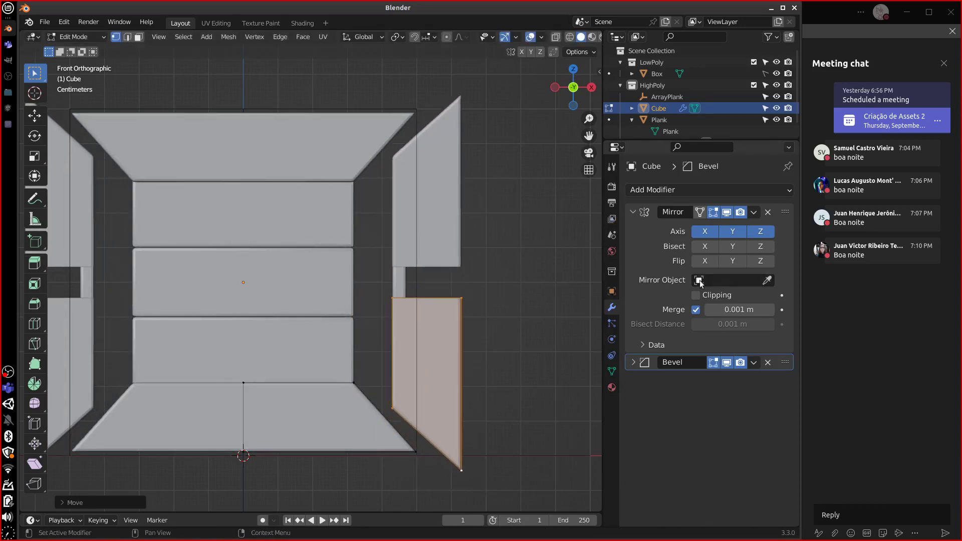
{"action": "left_click", "coordinate": [696, 295]}
{"action": "key", "text": "g"}
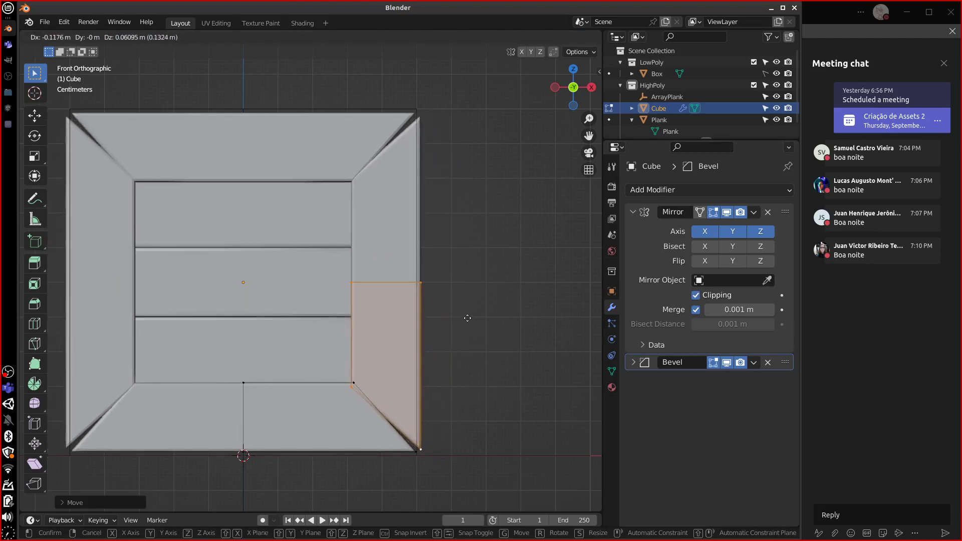
{"action": "left_click", "coordinate": [469, 317]}
Fine-position the side piece so its inner corner meets the inner corner of the bottom frame board
{"action": "scroll", "coordinate": [457, 373], "scroll_direction": "up", "scroll_amount": 4}
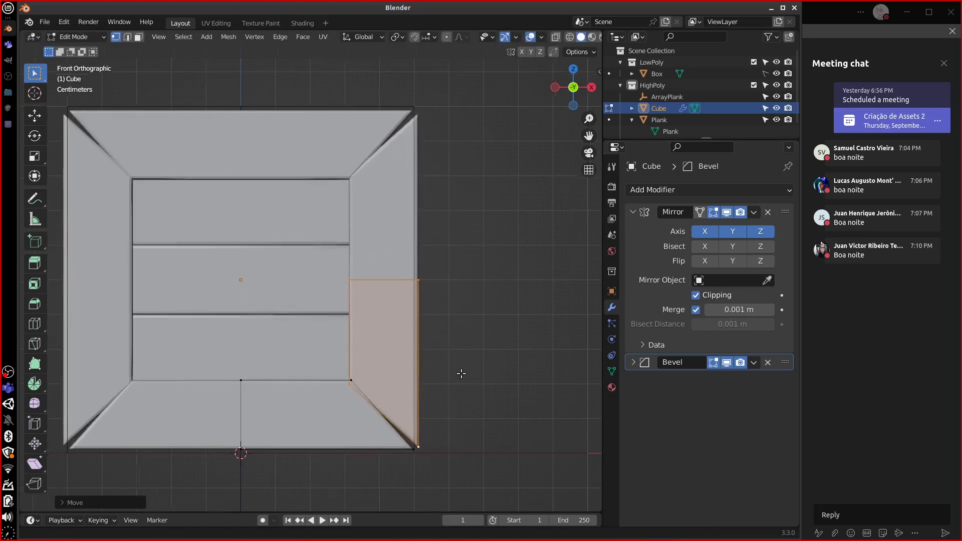
{"action": "scroll", "coordinate": [420, 351], "scroll_direction": "up", "scroll_amount": 2}
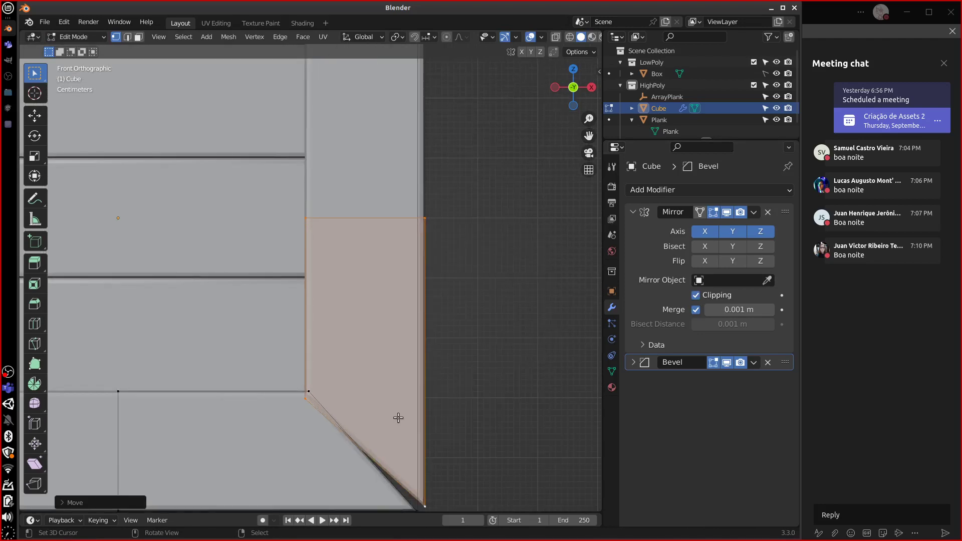
{"action": "key", "text": "g"}
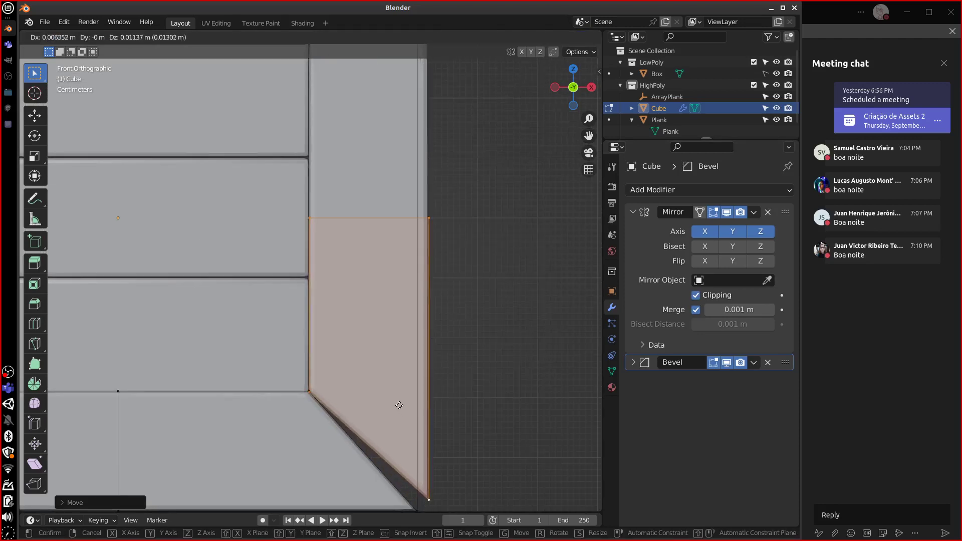
{"action": "left_click", "coordinate": [394, 401]}
Select the side piece's lower outer corner vertices and move them in front view onto the bottom board's outer corner, closing the miter gap
{"action": "scroll", "coordinate": [435, 395], "scroll_direction": "down", "scroll_amount": 1, "text": "shift"}
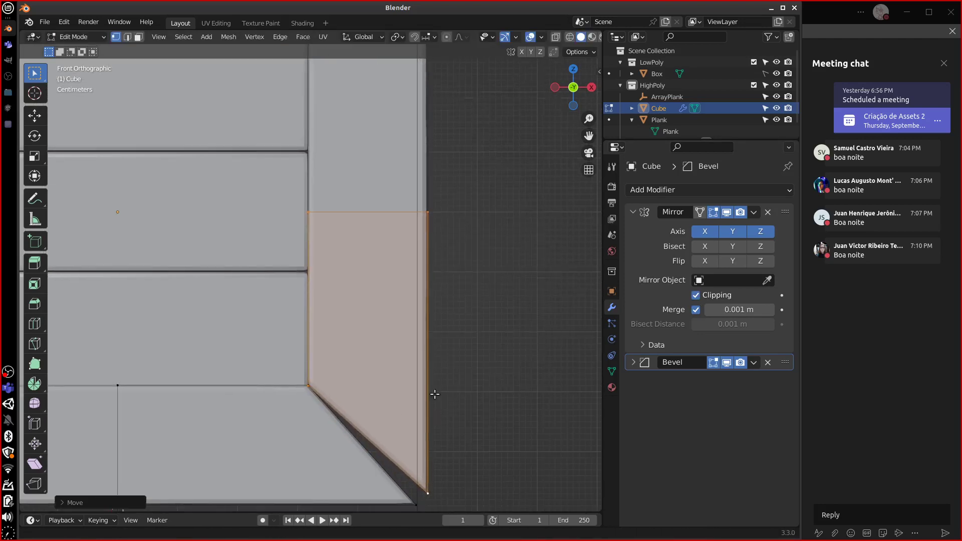
{"action": "mouse_move", "coordinate": [435, 395]}
{"action": "middle_mouse_down"}
{"action": "mouse_move", "coordinate": [474, 386]}
{"action": "mouse_move", "coordinate": [430, 376]}
{"action": "middle_mouse_up"}
{"action": "left_click", "coordinate": [381, 392], "text": "shift"}
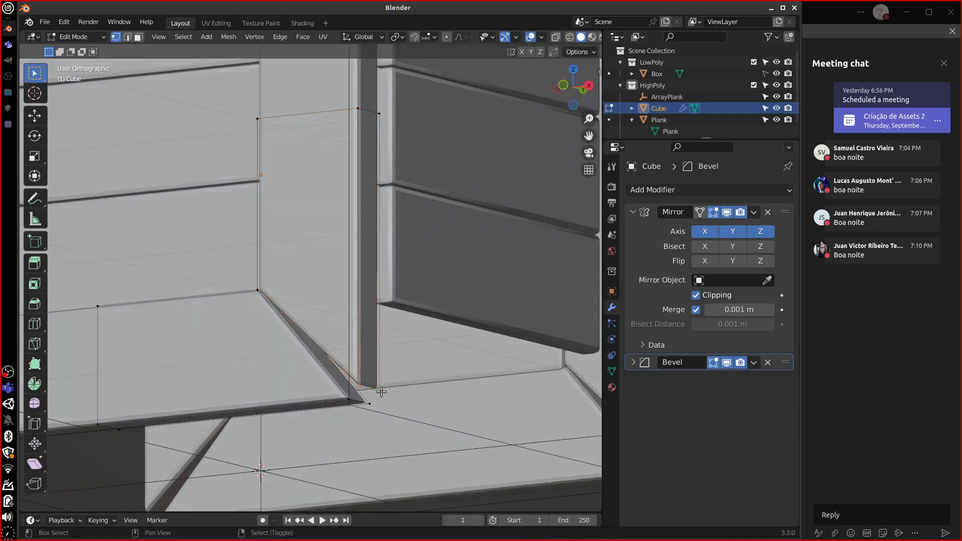
{"action": "key", "text": "KP_1"}
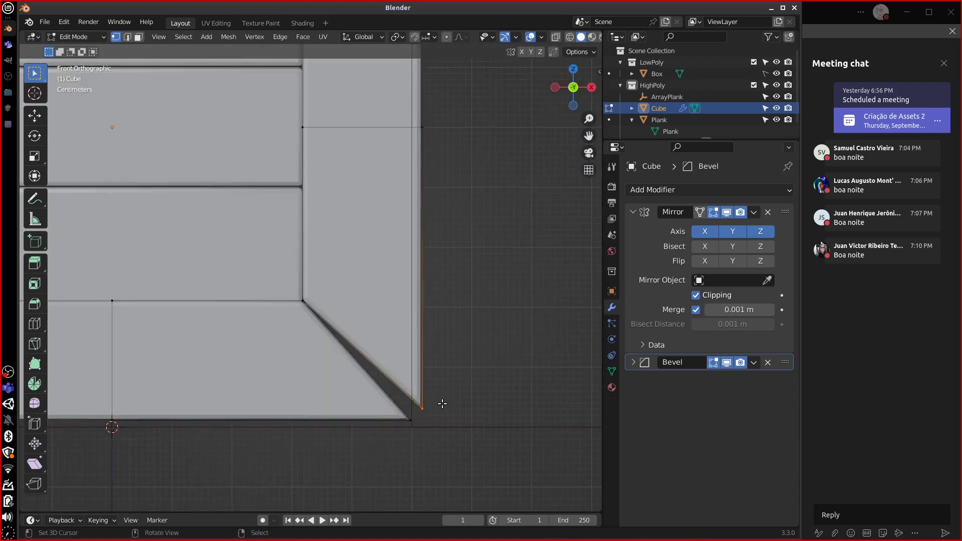
{"action": "key", "text": "g"}
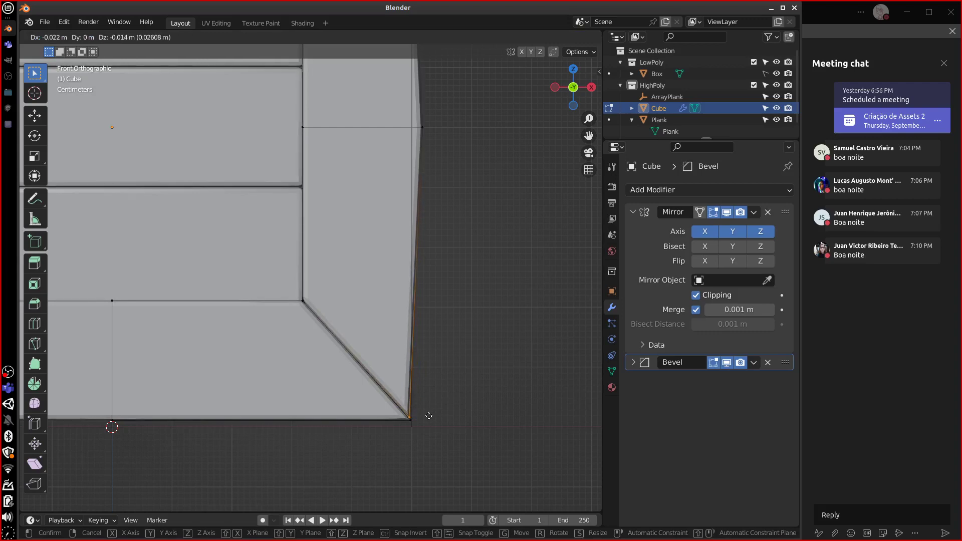
{"action": "left_click", "coordinate": [442, 439]}
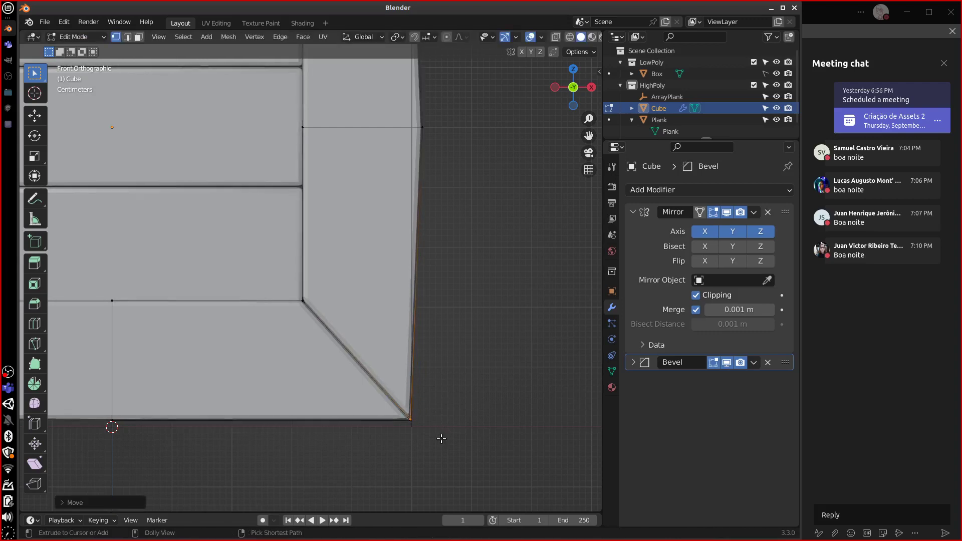
Inspect the mitered corner in Object Mode from an angle, and return to Edit Mode in front view
{"action": "key", "text": "Tab"}
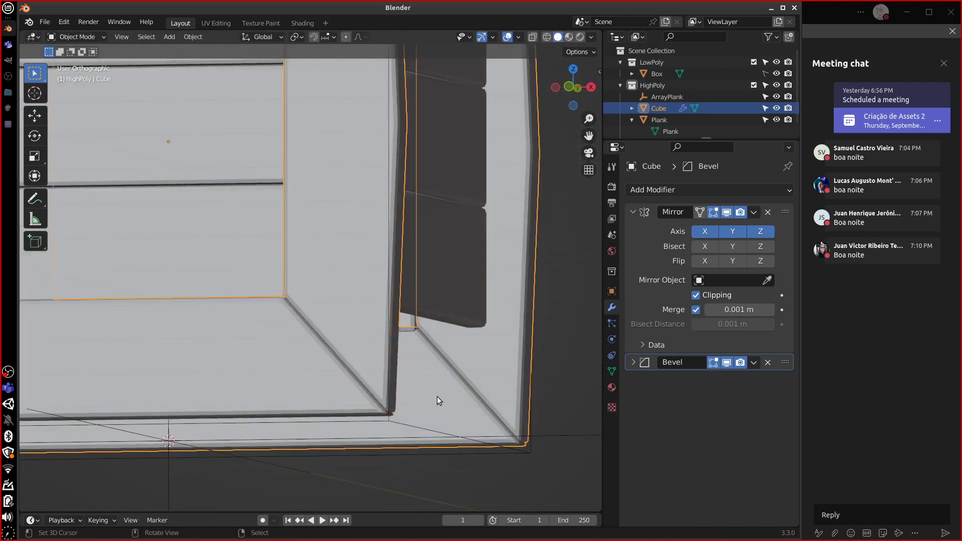
{"action": "middle_click_drag", "start_coordinate": [437, 396], "coordinate": [284, 384]}
{"action": "key", "text": "KP_1"}
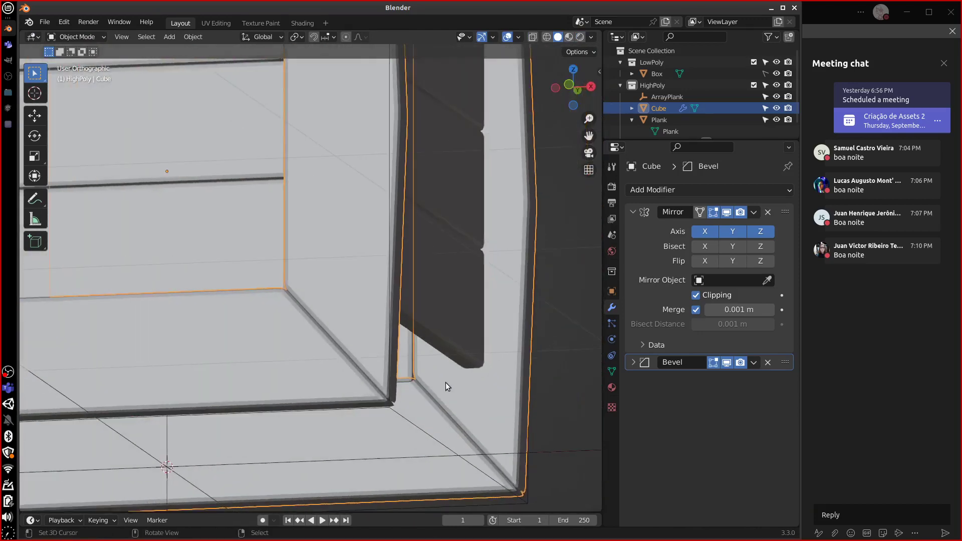
{"action": "key", "text": "Tab"}
{"action": "scroll", "coordinate": [446, 383], "scroll_direction": "up", "scroll_amount": 3}
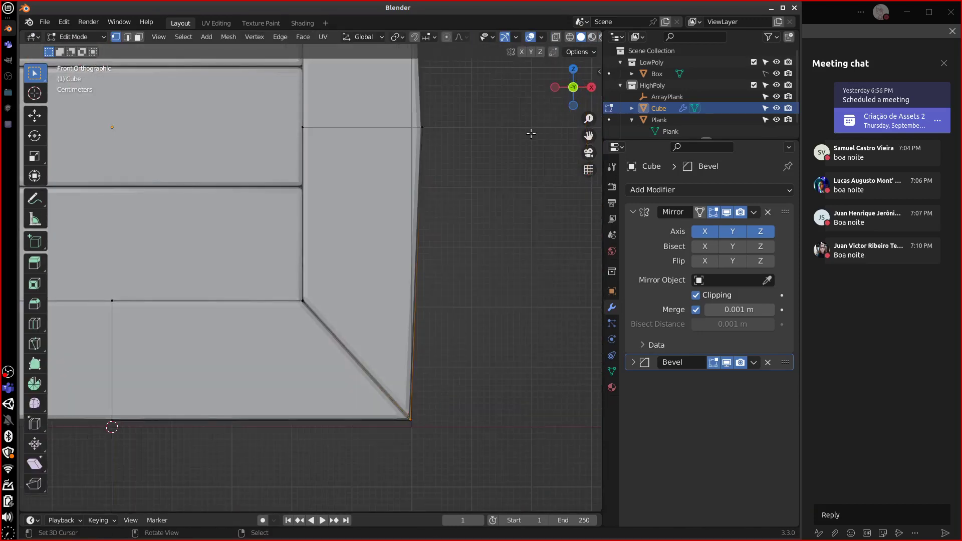
Turn on X-Ray, select all vertices along the frame's bottom edge and move them down along Z to the floor line
{"action": "left_click", "coordinate": [555, 37]}
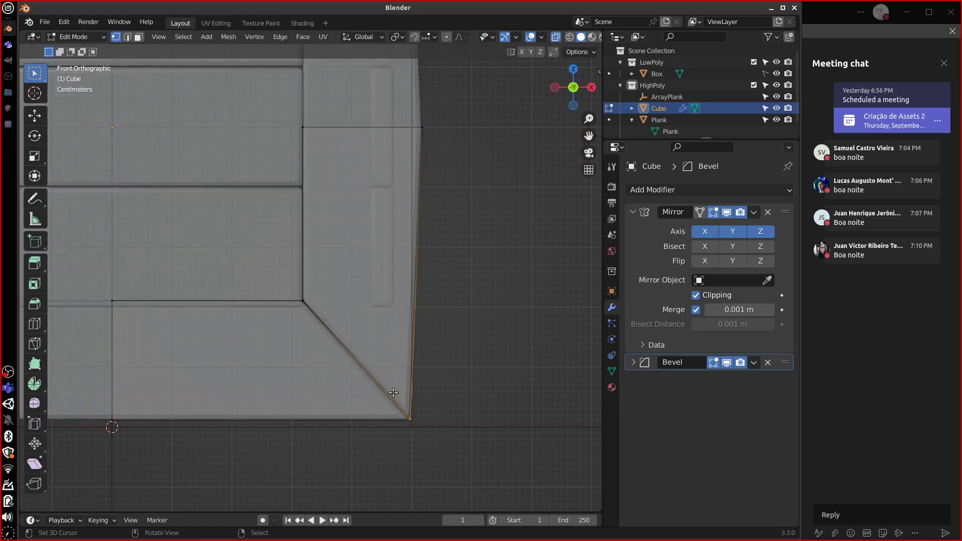
{"action": "left_click", "coordinate": [438, 435], "text": "alt+shift"}
{"action": "key", "text": "g"}
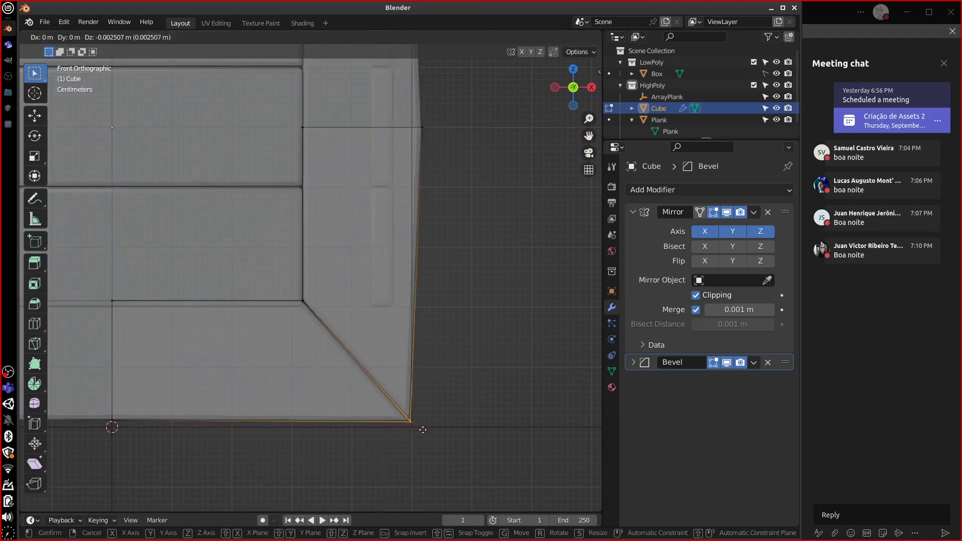
{"action": "key", "text": "Escape"}
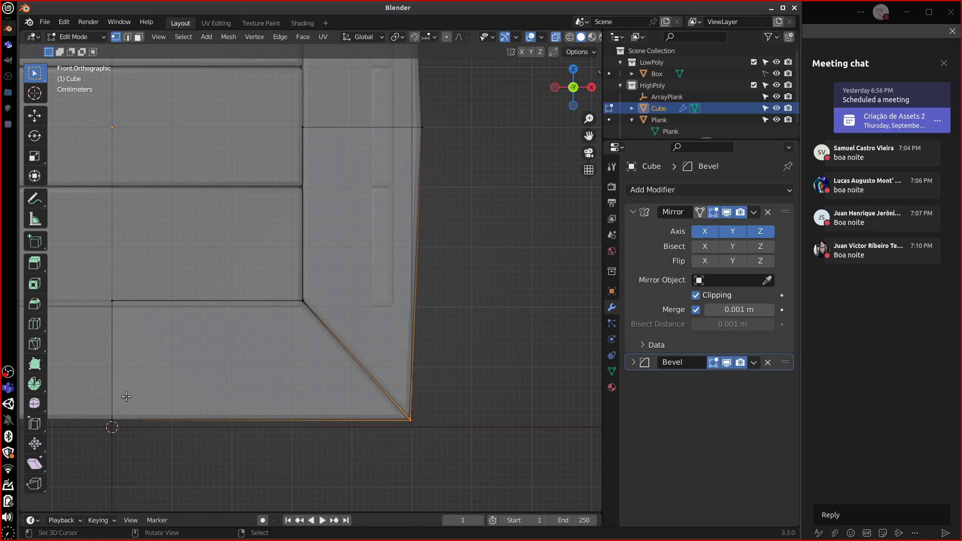
{"action": "left_click_drag", "start_coordinate": [86, 401], "coordinate": [462, 457], "text": "shift"}
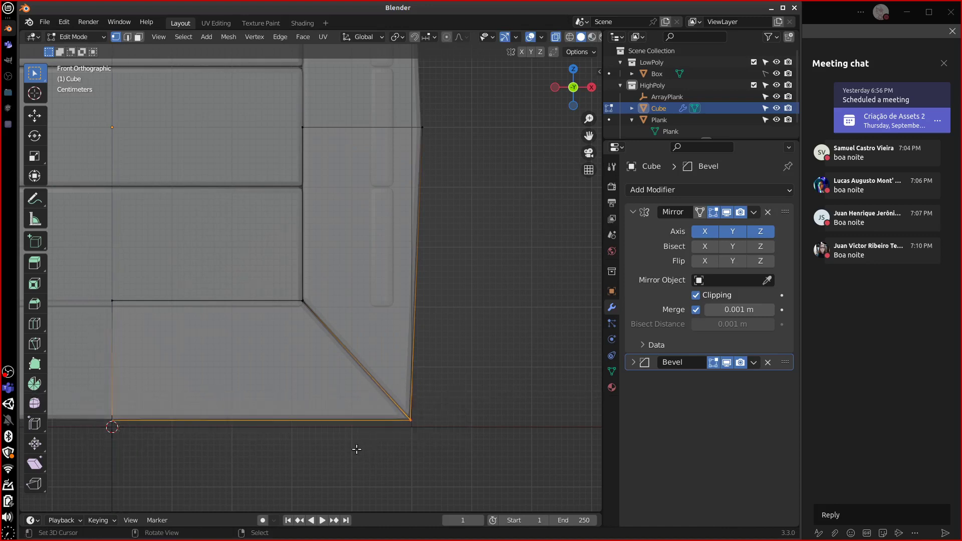
{"action": "key", "text": "g"}
{"action": "key", "text": "z"}
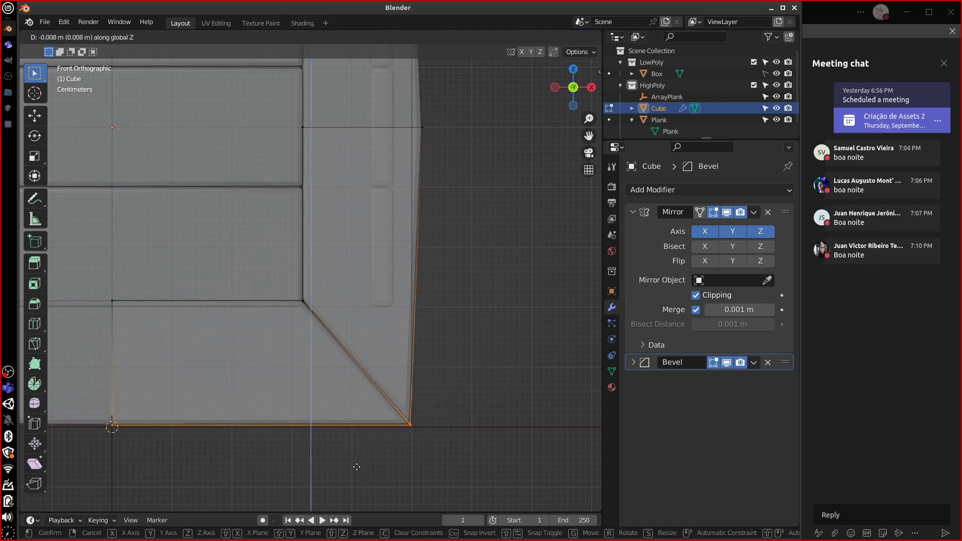
{"action": "left_click", "coordinate": [359, 478]}
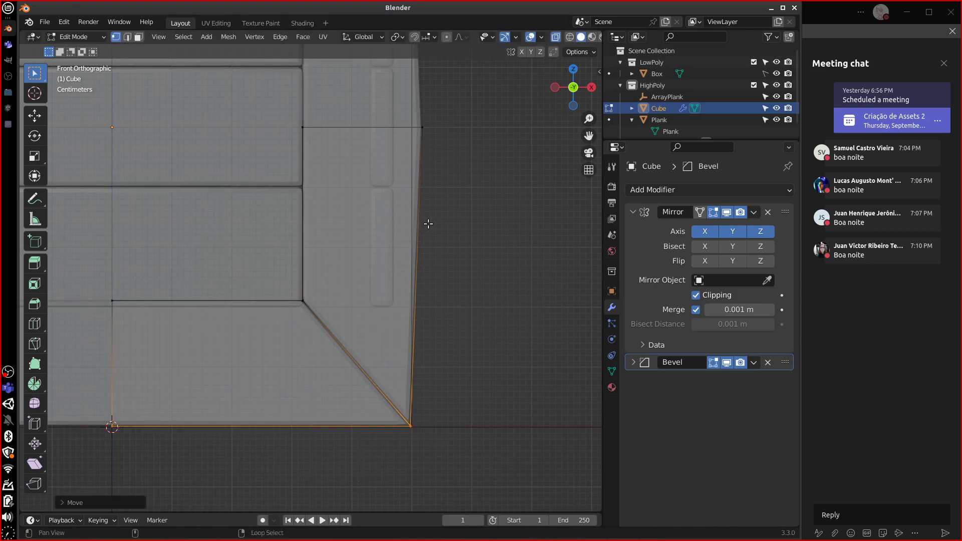
Select the side piece's outer vertices at mid-height and move them about -0.019 m along X to straighten the outer edge
{"action": "scroll", "coordinate": [460, 361], "scroll_direction": "up", "scroll_amount": 5, "text": "shift"}
{"action": "scroll", "coordinate": [449, 316], "scroll_direction": "down", "scroll_amount": 2, "text": "shift"}
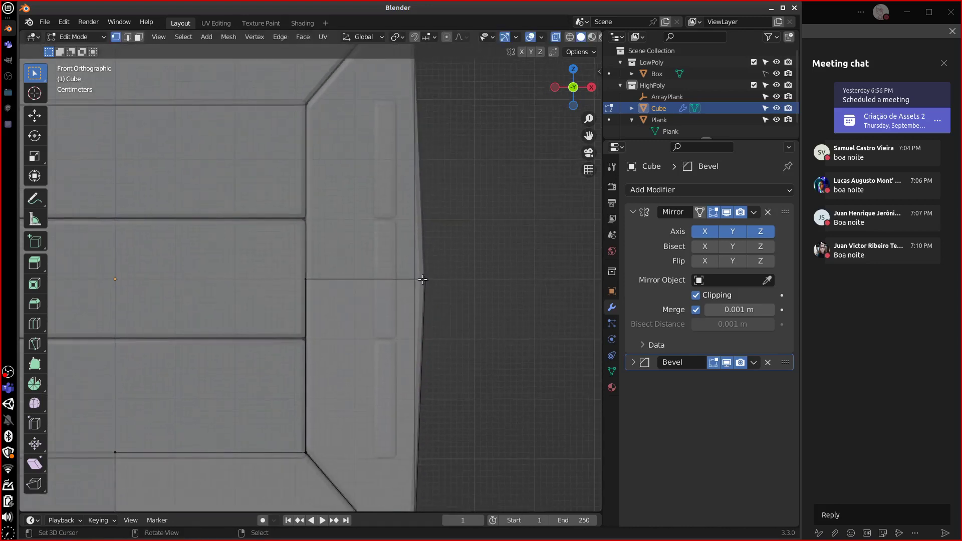
{"action": "left_click", "coordinate": [411, 277], "text": "shift"}
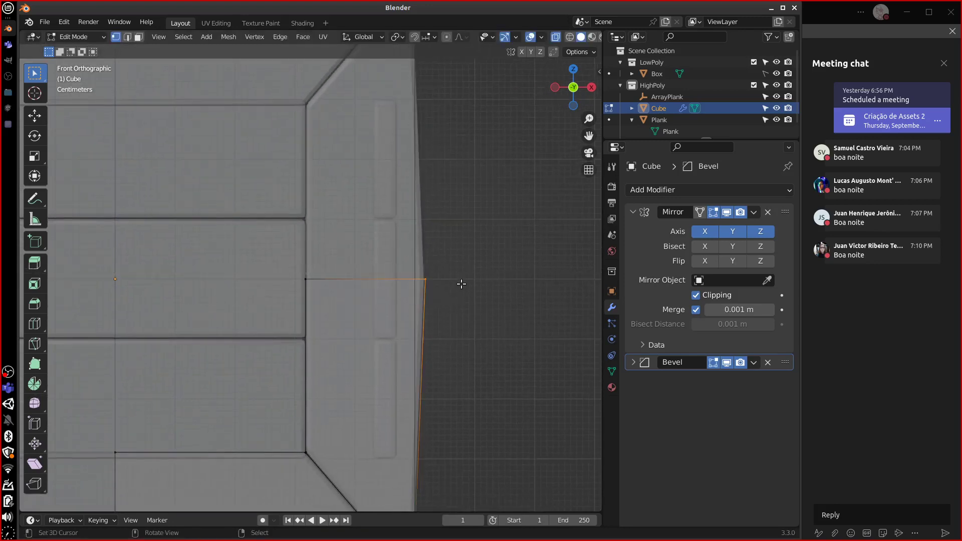
{"action": "key", "text": "g"}
{"action": "key", "text": "x"}
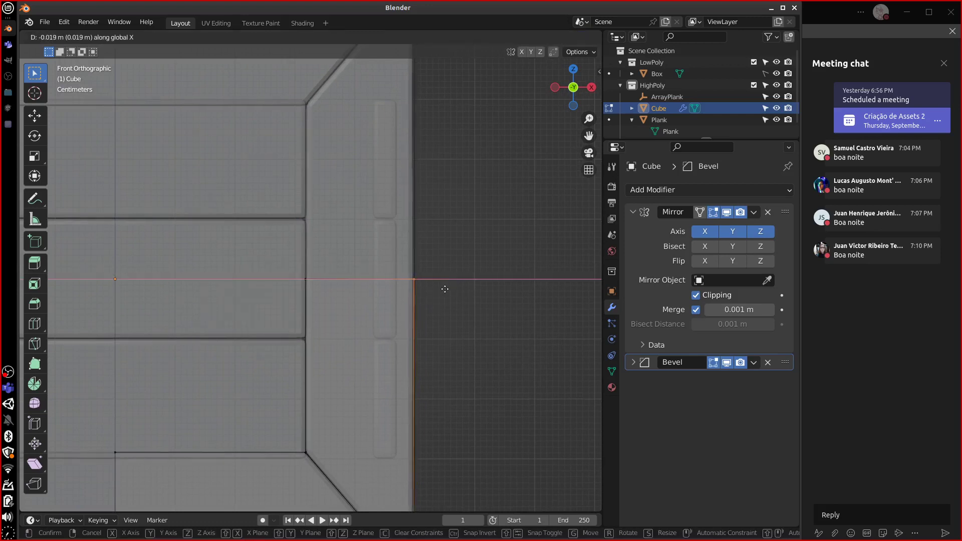
{"action": "left_click", "coordinate": [442, 290]}
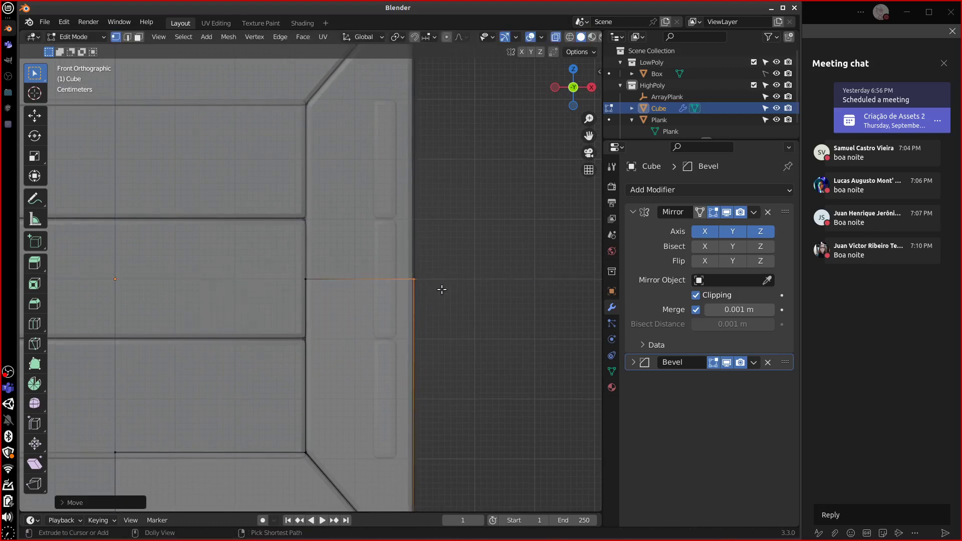
Inspect the frame's straightened outer edge from an angle, and turn off X-Ray shading in the viewport
{"action": "mouse_move", "coordinate": [467, 187]}
{"action": "middle_mouse_down", "text": "shift"}
{"action": "mouse_move", "coordinate": [475, 354]}
{"action": "mouse_move", "coordinate": [517, 354]}
{"action": "mouse_move", "coordinate": [507, 242]}
{"action": "mouse_move", "coordinate": [499, 339]}
{"action": "mouse_move", "coordinate": [365, 453]}
{"action": "mouse_move", "coordinate": [571, 404]}
{"action": "mouse_move", "coordinate": [415, 355]}
{"action": "mouse_move", "coordinate": [499, 360]}
{"action": "middle_mouse_up", "text": "shift"}
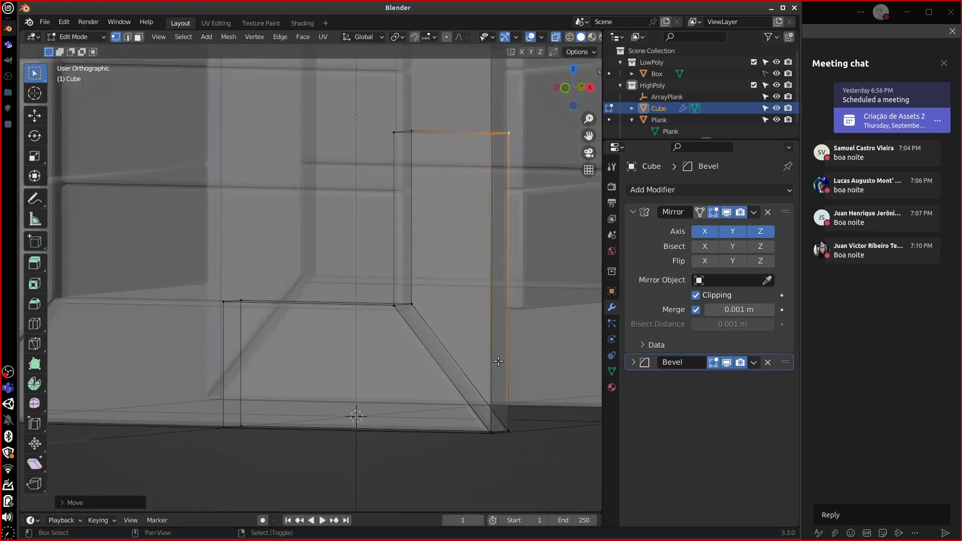
{"action": "key", "text": "shift+z"}
{"action": "key", "text": "shift+z"}
{"action": "mouse_move", "coordinate": [471, 351]}
{"action": "middle_mouse_down"}
{"action": "mouse_move", "coordinate": [451, 346]}
{"action": "mouse_move", "coordinate": [487, 338]}
{"action": "mouse_move", "coordinate": [474, 334]}
{"action": "middle_mouse_up"}
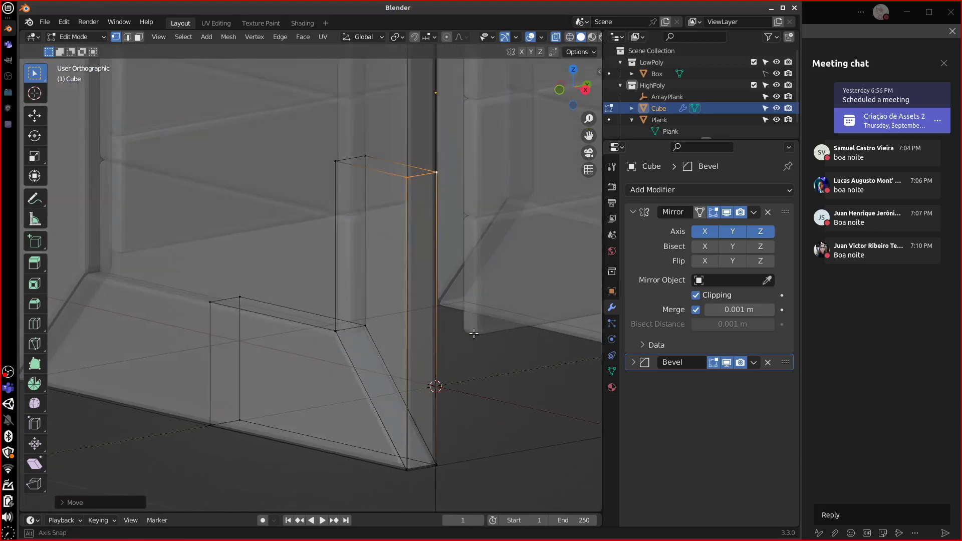
{"action": "left_click", "coordinate": [544, 38]}
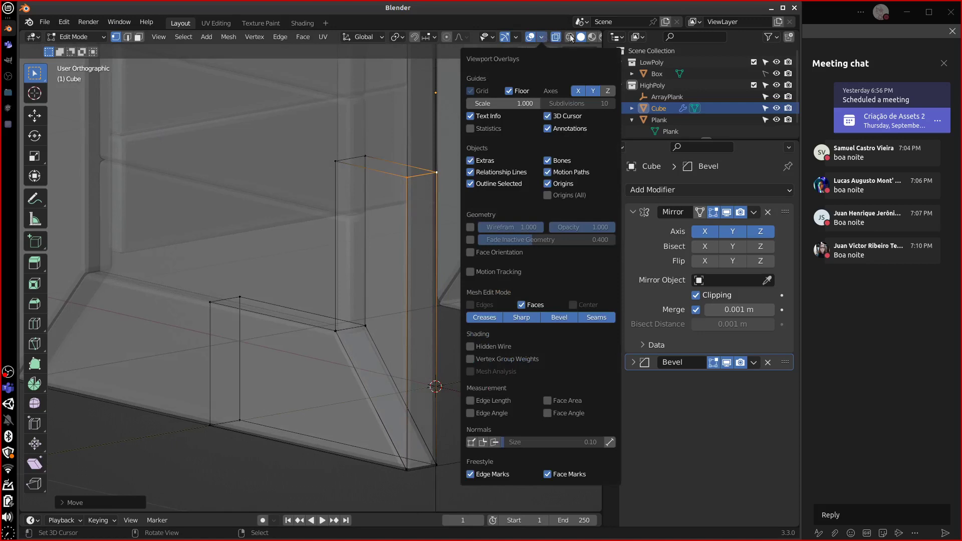
{"action": "scroll", "coordinate": [589, 40], "scroll_direction": "down", "scroll_amount": 2}
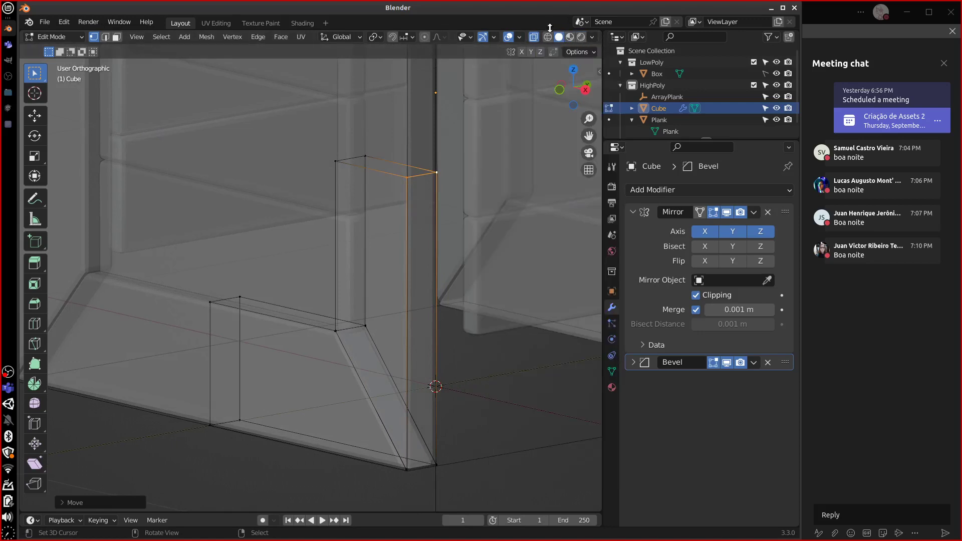
{"action": "left_click", "coordinate": [592, 37]}
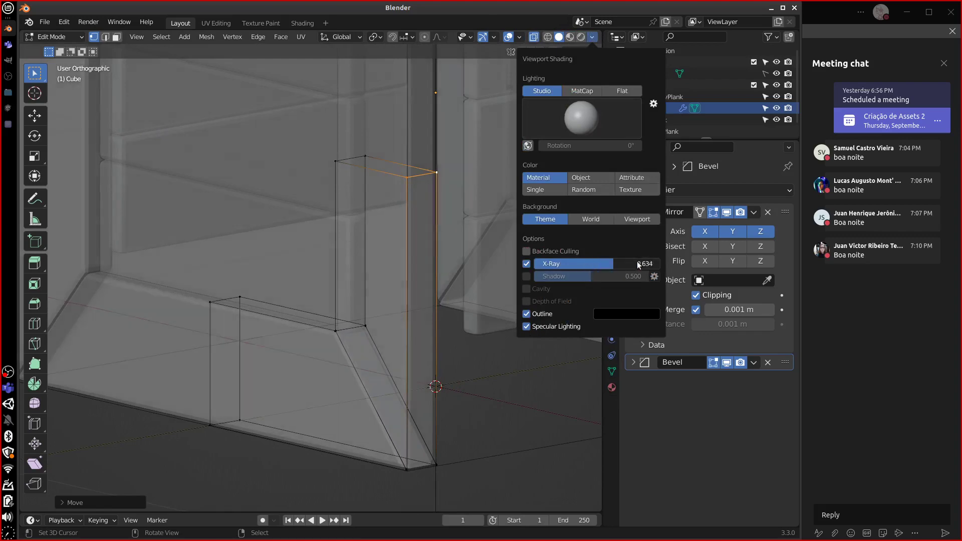
{"action": "key", "text": "alt+z"}
{"action": "mouse_move", "coordinate": [522, 428]}
{"action": "middle_mouse_down"}
{"action": "mouse_move", "coordinate": [569, 406]}
{"action": "mouse_move", "coordinate": [477, 413]}
{"action": "mouse_move", "coordinate": [565, 424]}
{"action": "mouse_move", "coordinate": [520, 413]}
{"action": "mouse_move", "coordinate": [509, 424]}
{"action": "middle_mouse_up"}
{"action": "scroll", "coordinate": [520, 413], "scroll_direction": "down", "scroll_amount": 4}
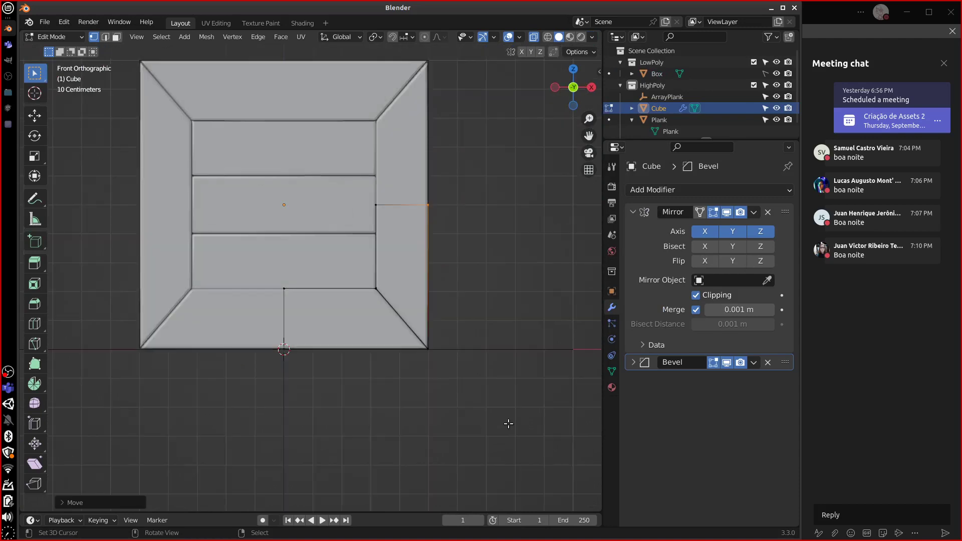
Return the frame to Object Mode and collapse its Mirror modifier's settings
{"action": "middle_click_drag", "start_coordinate": [485, 362], "coordinate": [419, 358]}
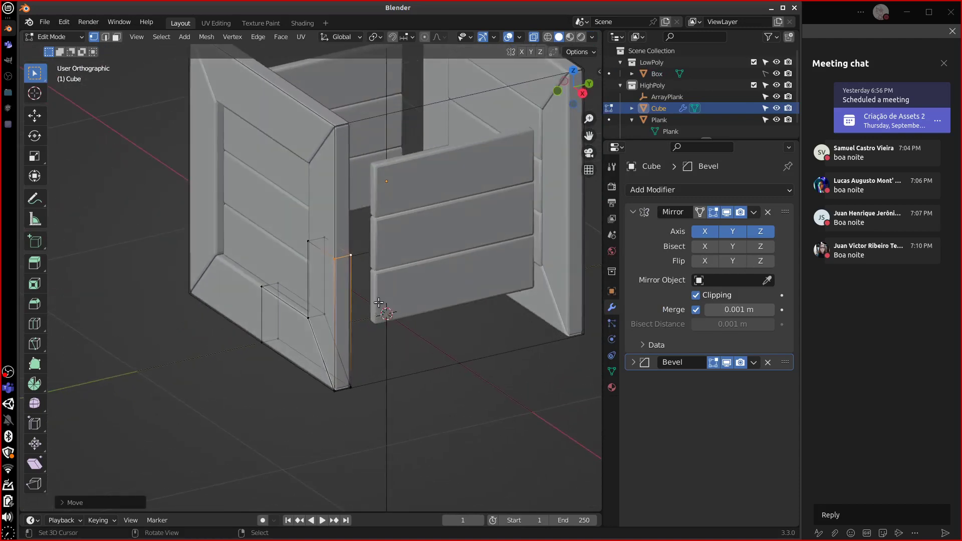
{"action": "key", "text": "Tab"}
{"action": "middle_click_drag", "start_coordinate": [420, 301], "coordinate": [383, 462]}
{"action": "left_click", "coordinate": [633, 212]}
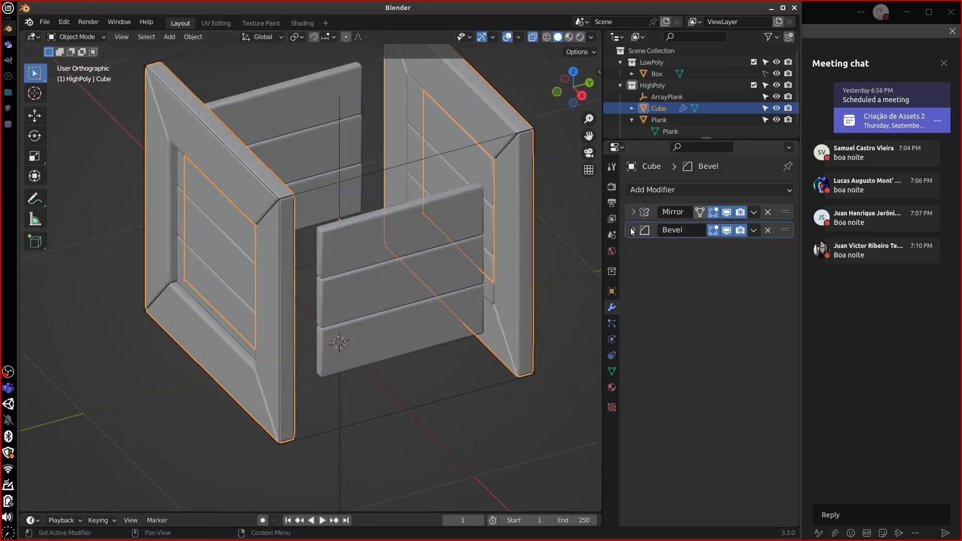
Select the frame and then the planks as the active object, and copy the planks' Array90Degrees modifier to the frame
{"action": "left_click", "coordinate": [370, 286]}
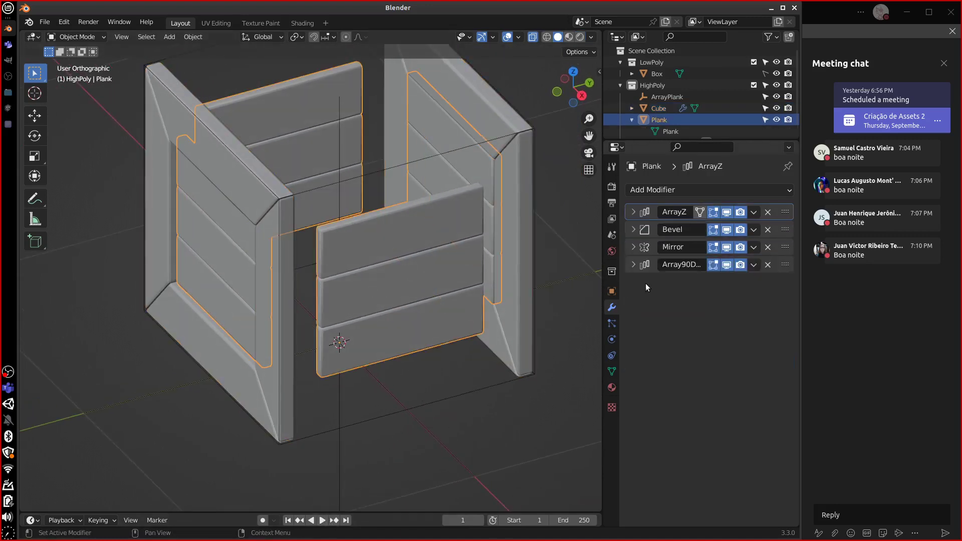
{"action": "left_click", "coordinate": [279, 192]}
{"action": "left_click", "coordinate": [396, 234], "text": "shift"}
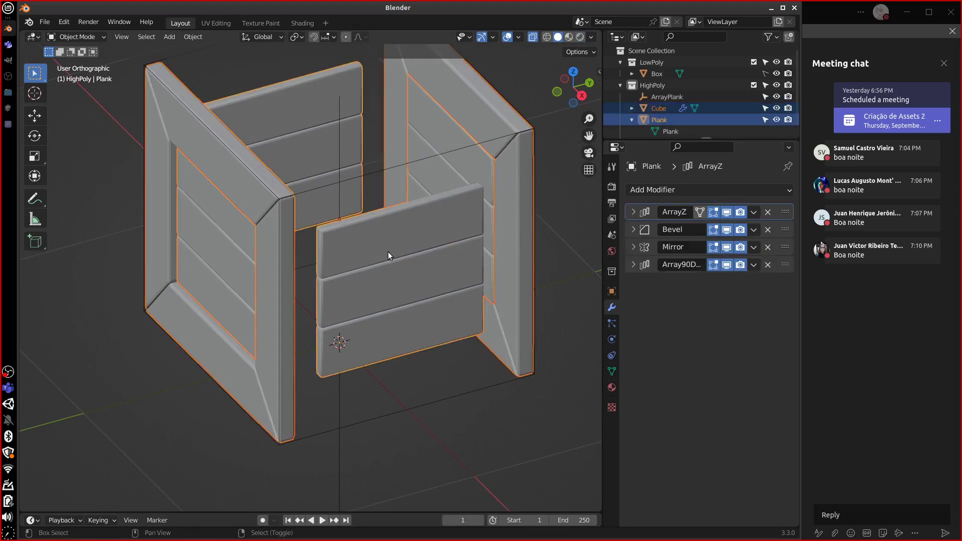
{"action": "middle_click_drag", "start_coordinate": [419, 430], "coordinate": [492, 347]}
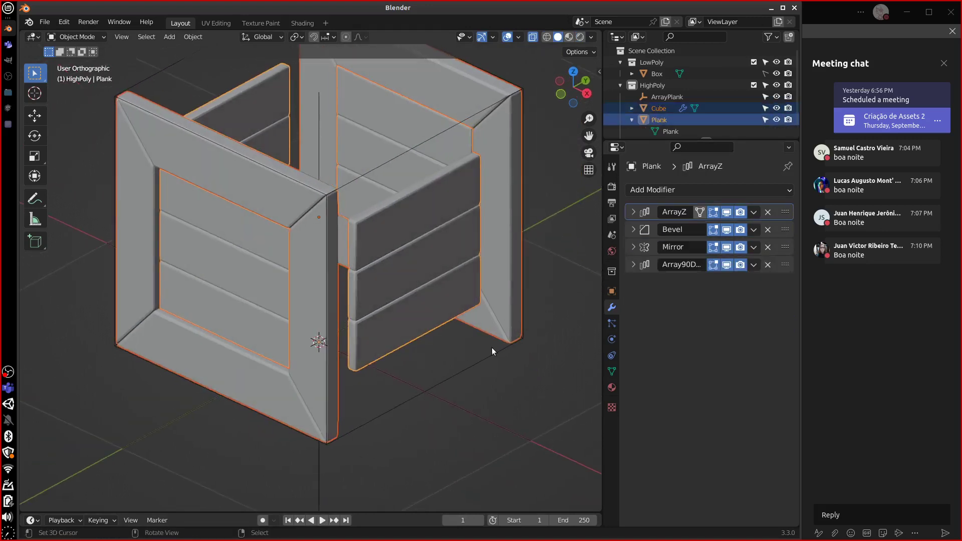
{"action": "left_click", "coordinate": [753, 265]}
{"action": "left_click", "coordinate": [737, 305]}
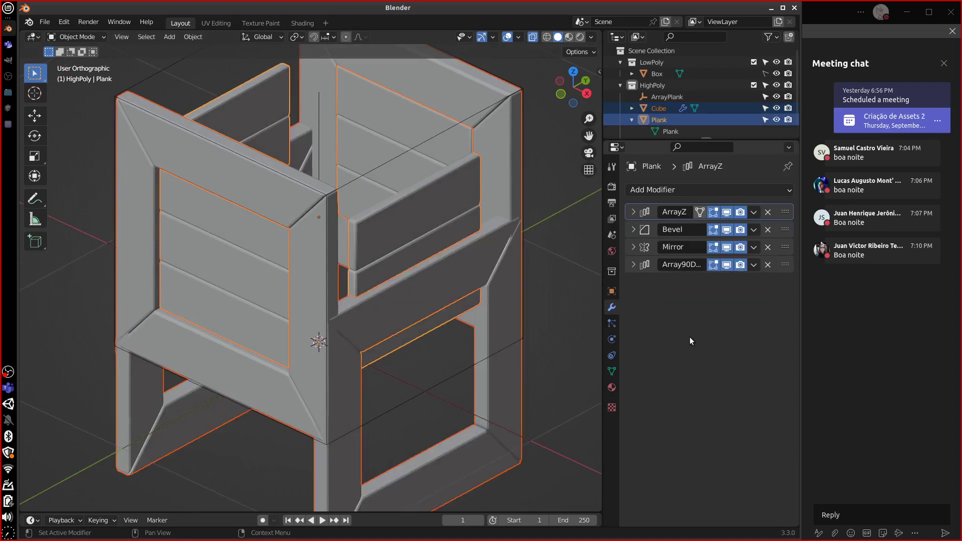
Rename the frame object Cube and its mesh data in the HighPoly collection as Edges
{"action": "middle_click_drag", "start_coordinate": [561, 361], "coordinate": [409, 406]}
{"action": "left_click", "coordinate": [357, 426]}
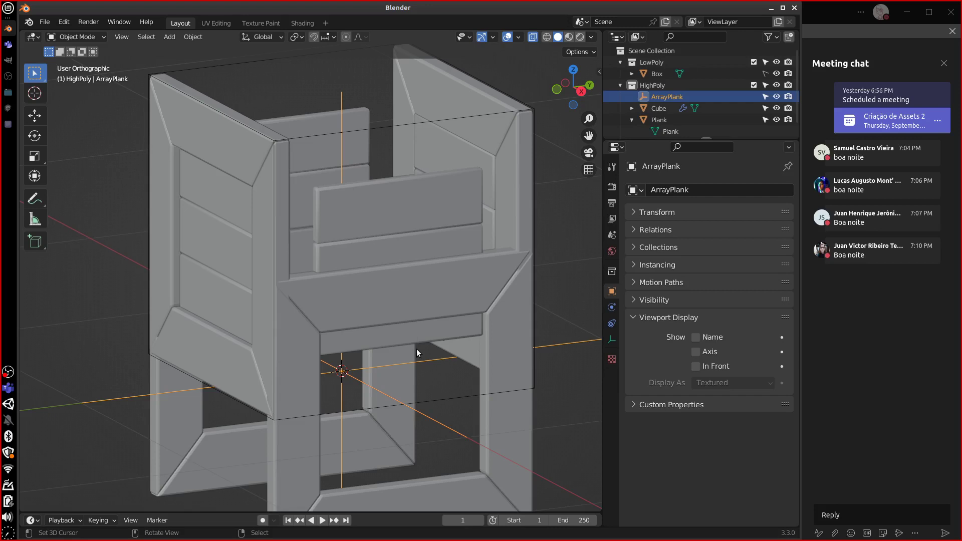
{"action": "double_click", "coordinate": [660, 108]}
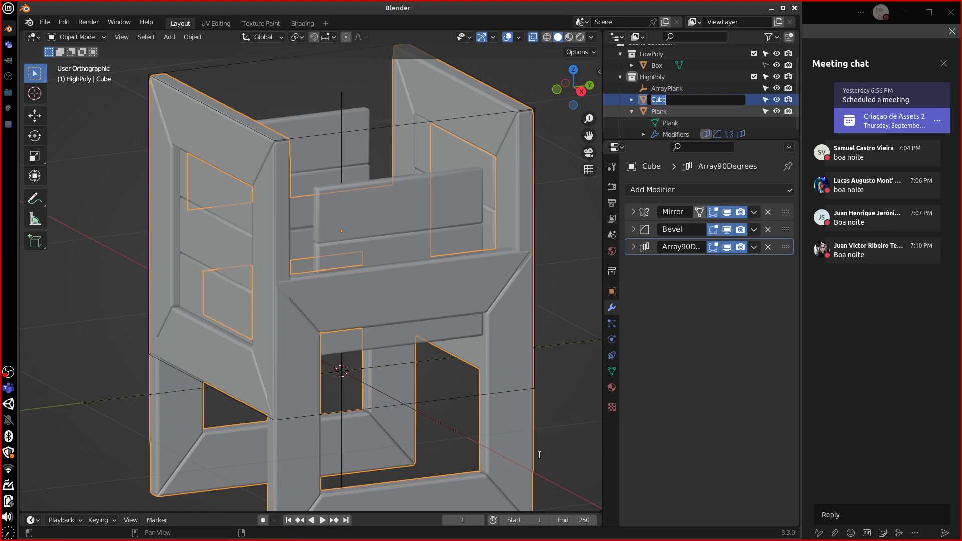
{"action": "type", "text": "Edges"}
{"action": "key", "text": "Return"}
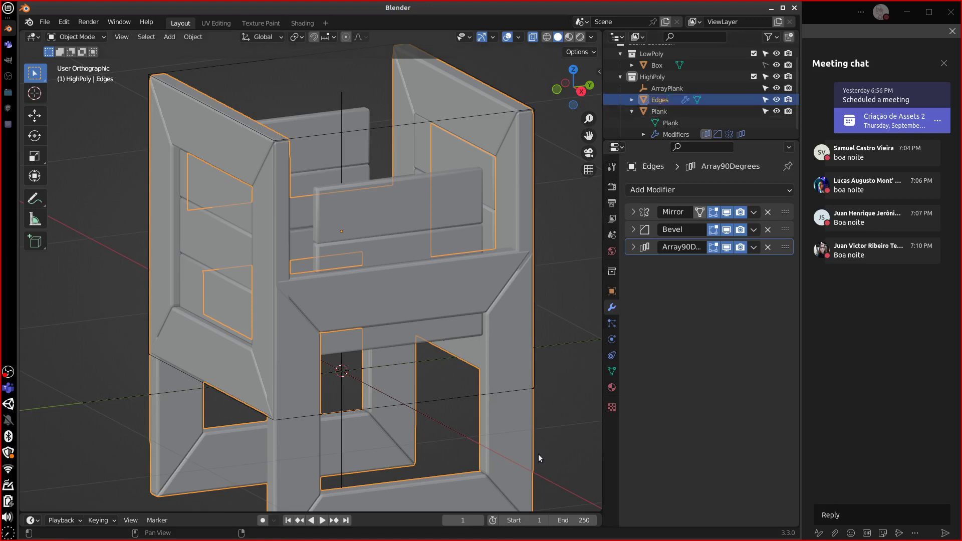
{"action": "left_click", "coordinate": [632, 100]}
{"action": "left_click_drag", "start_coordinate": [694, 139], "coordinate": [694, 189]}
{"action": "double_click", "coordinate": [674, 120]}
{"action": "type", "text": "Edges"}
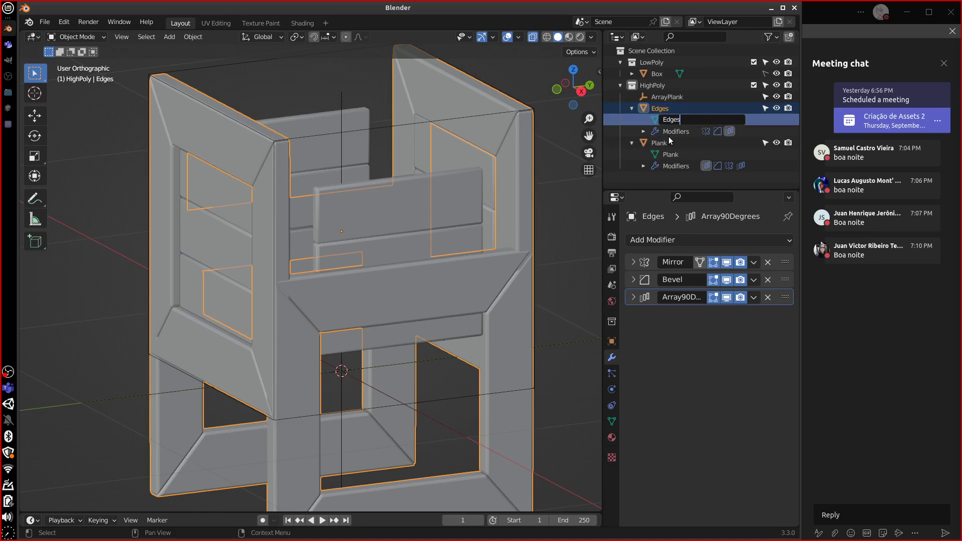
{"action": "key", "text": "Return"}
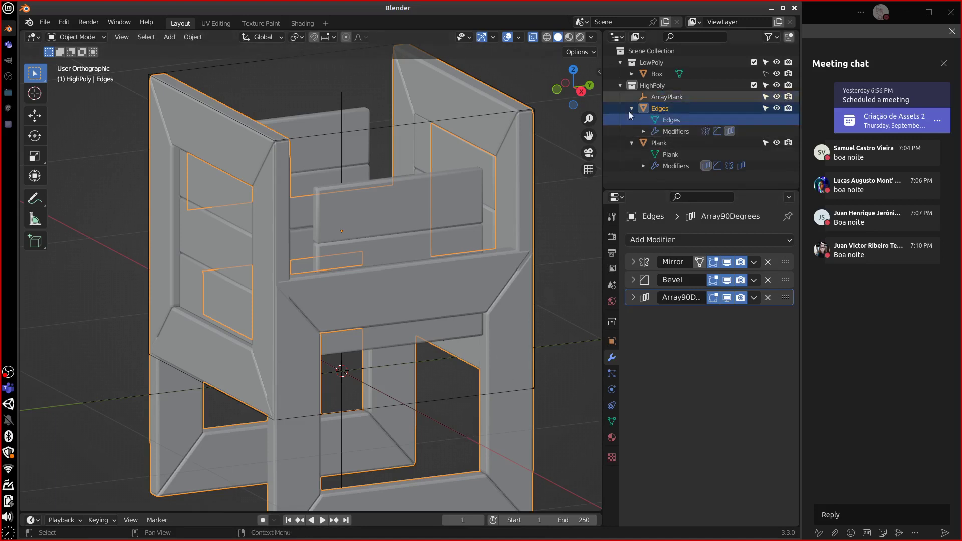
Snap the 3D cursor to the selected Edges frame's origin
{"action": "key", "text": "shift+a"}
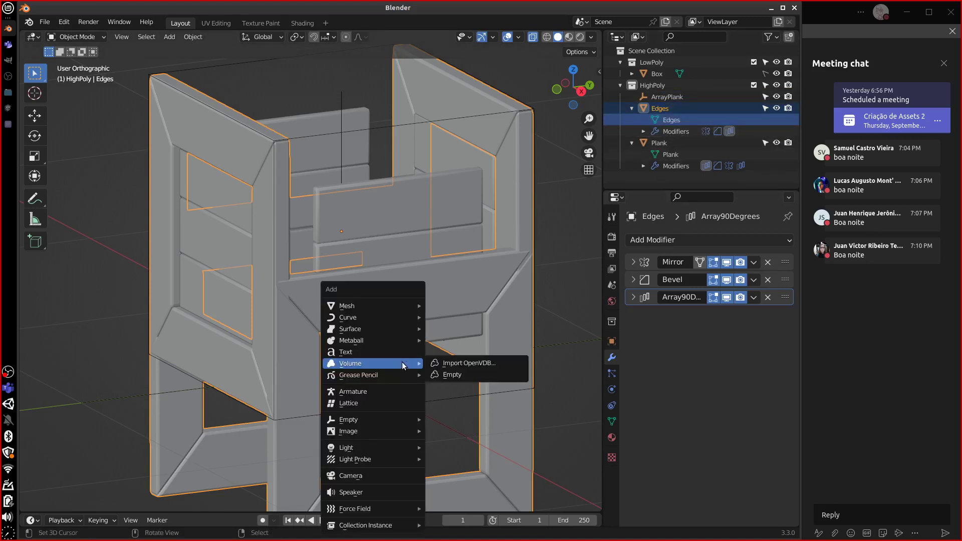
{"action": "mouse_move", "coordinate": [394, 422]}
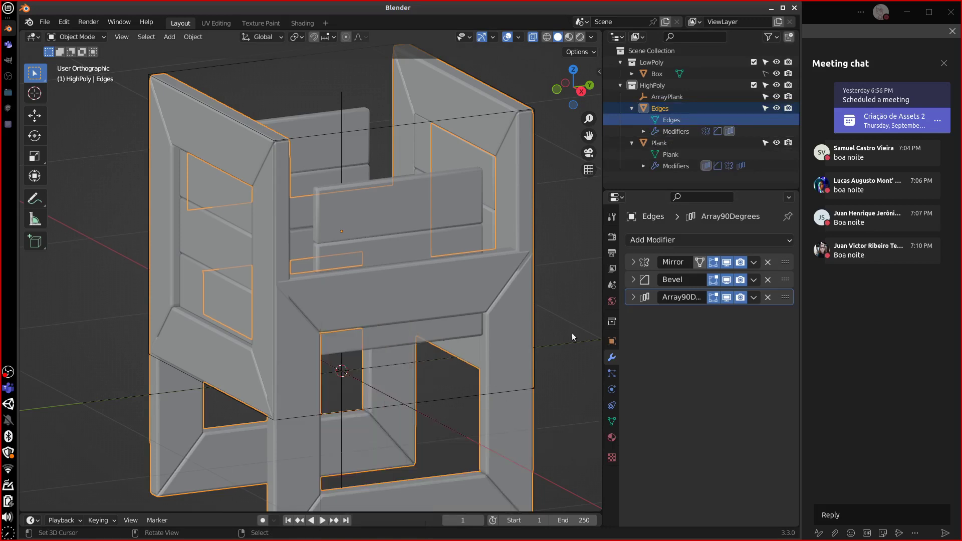
{"action": "key", "text": "shift+s"}
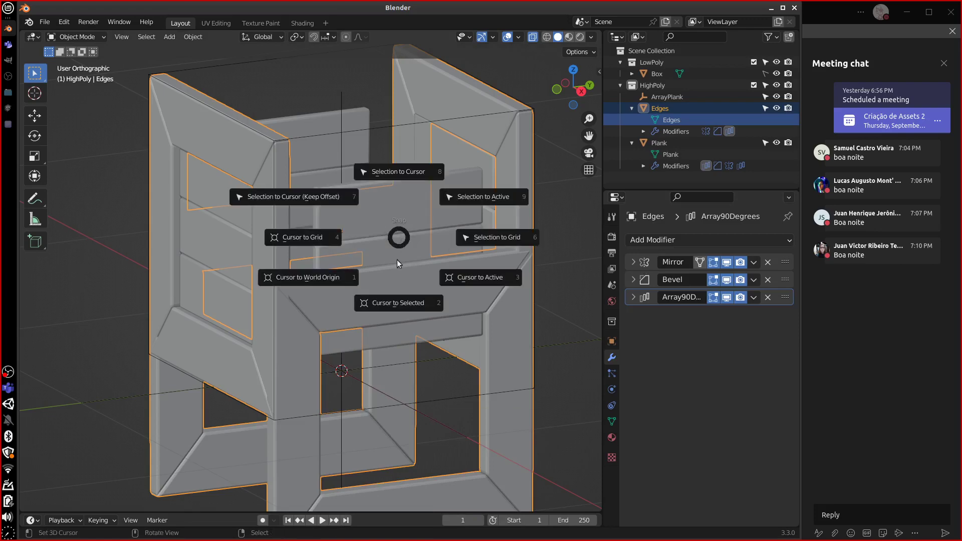
{"action": "left_click", "coordinate": [404, 302]}
Add a Single Arrow empty at the 3D cursor
{"action": "mouse_move", "coordinate": [409, 282]}
{"action": "middle_mouse_down"}
{"action": "mouse_move", "coordinate": [439, 285]}
{"action": "mouse_move", "coordinate": [408, 290]}
{"action": "middle_mouse_up"}
{"action": "key", "text": "shift+a"}
{"action": "mouse_move", "coordinate": [435, 307]}
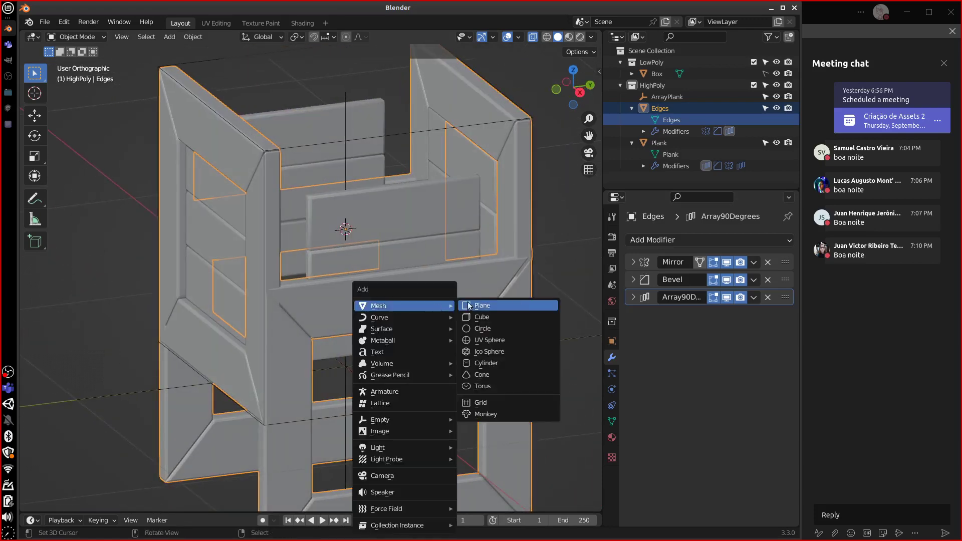
{"action": "mouse_move", "coordinate": [437, 365]}
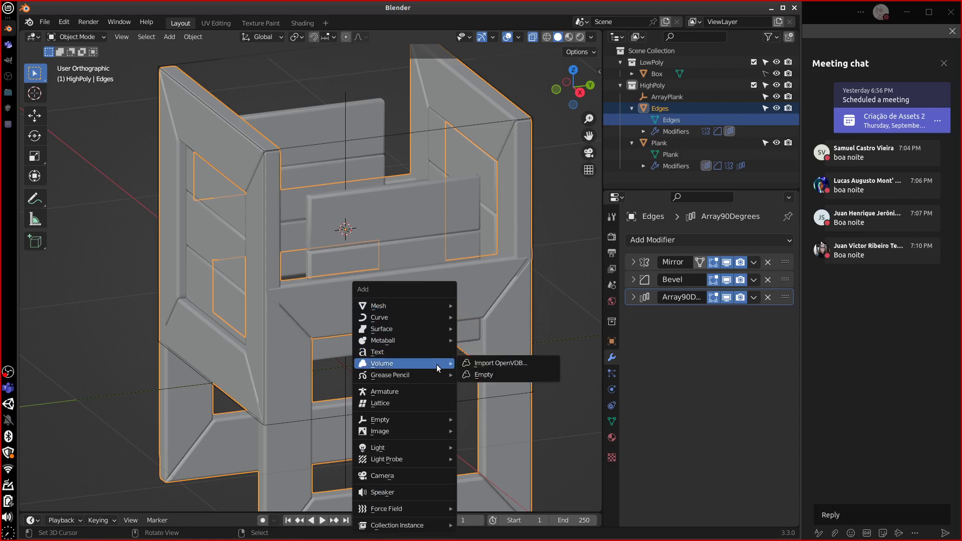
{"action": "mouse_move", "coordinate": [435, 420]}
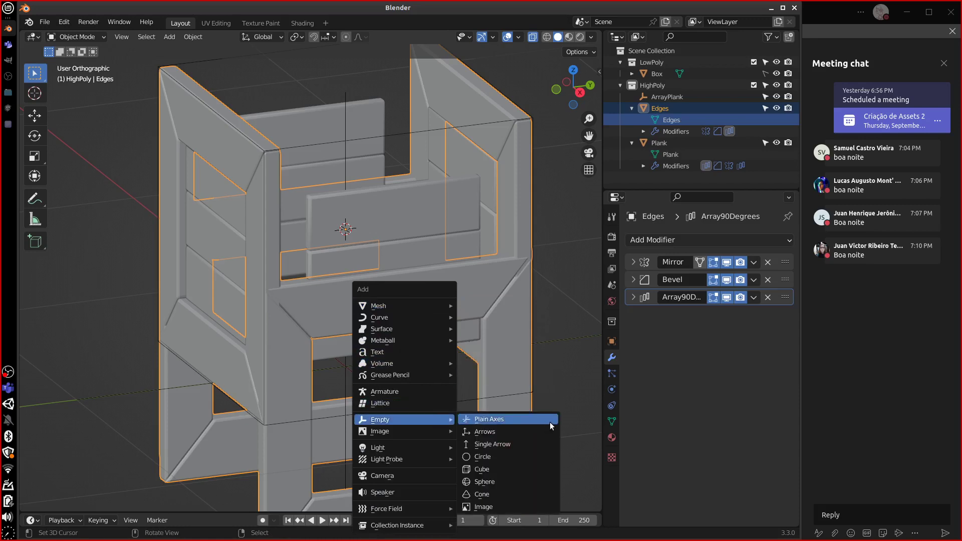
{"action": "left_click", "coordinate": [513, 445]}
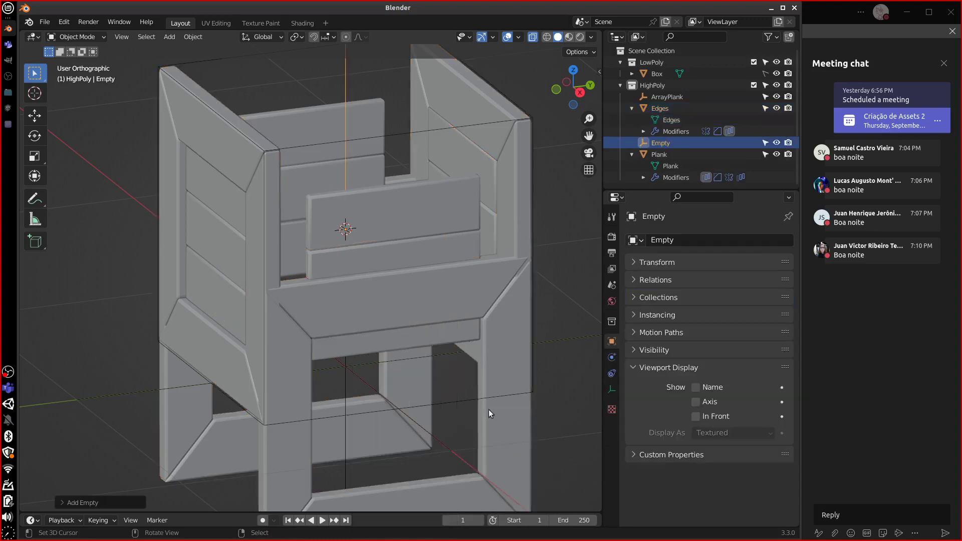
Expand the Edges frame's Array90Degrees modifier and rename the new arrow empty as ArrayEdges
{"action": "middle_click_drag", "start_coordinate": [488, 410], "coordinate": [483, 300]}
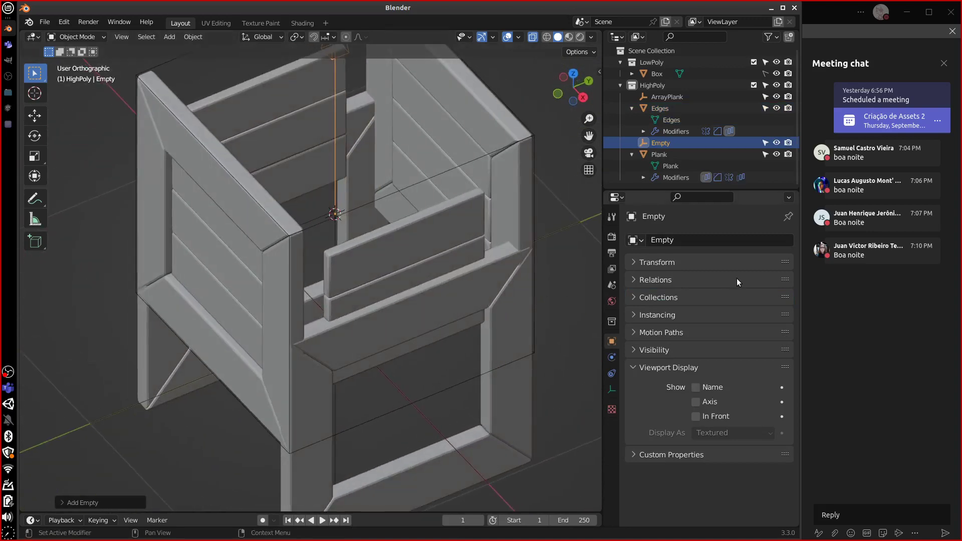
{"action": "middle_click_drag", "start_coordinate": [474, 390], "coordinate": [468, 324]}
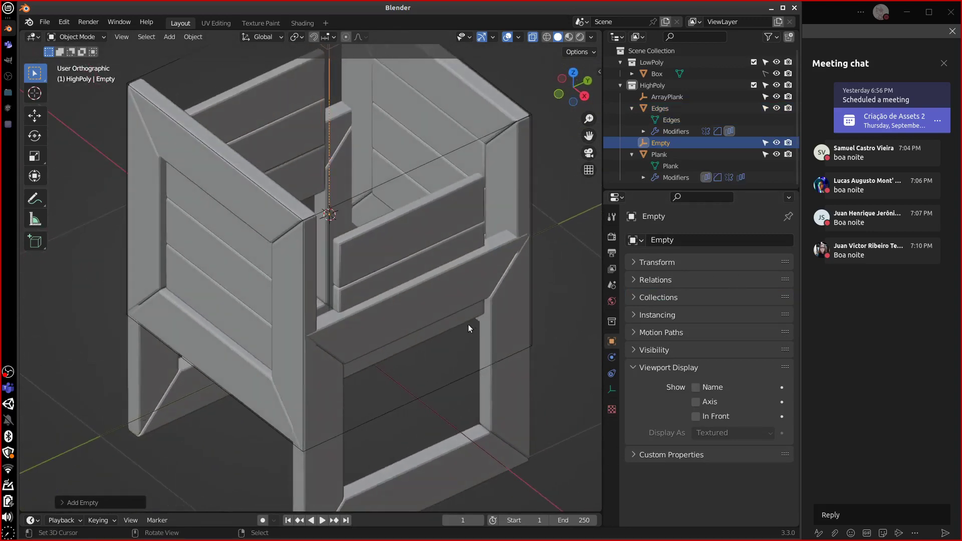
{"action": "left_click", "coordinate": [310, 263]}
{"action": "left_click", "coordinate": [633, 298]}
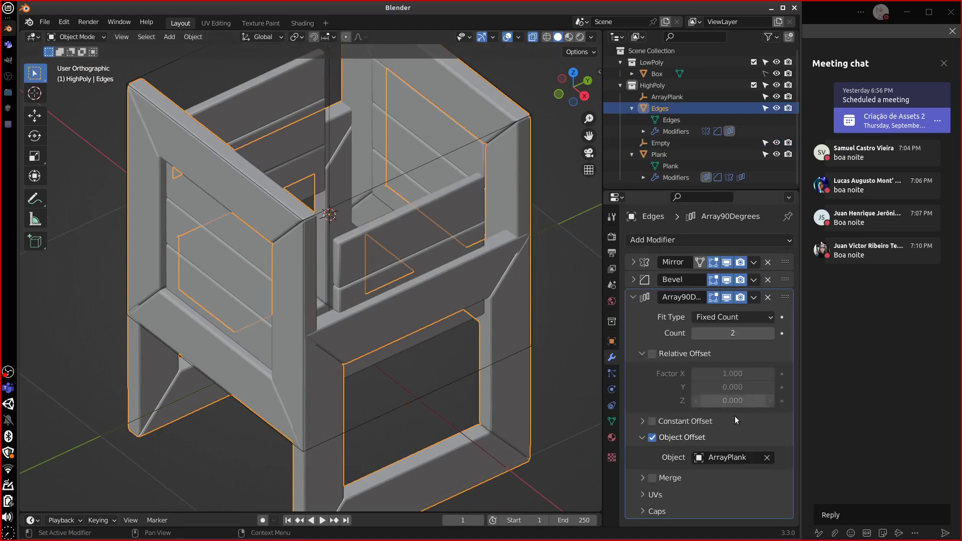
{"action": "double_click", "coordinate": [669, 143]}
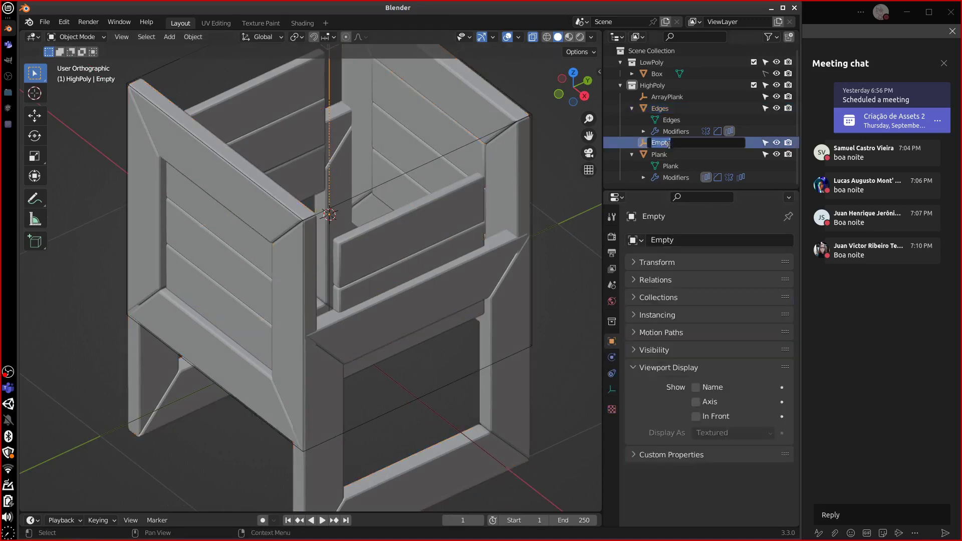
{"action": "type", "text": "ArrayEdges"}
{"action": "key", "text": "Return"}
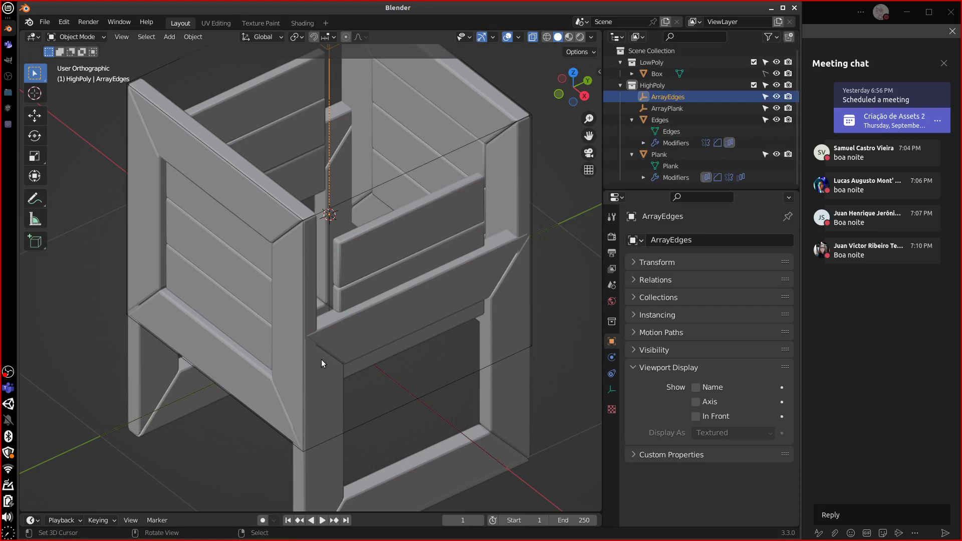
Set the Object Offset of the Edges frame's Array90Degrees modifier to ArrayEdges
{"action": "left_click", "coordinate": [354, 339]}
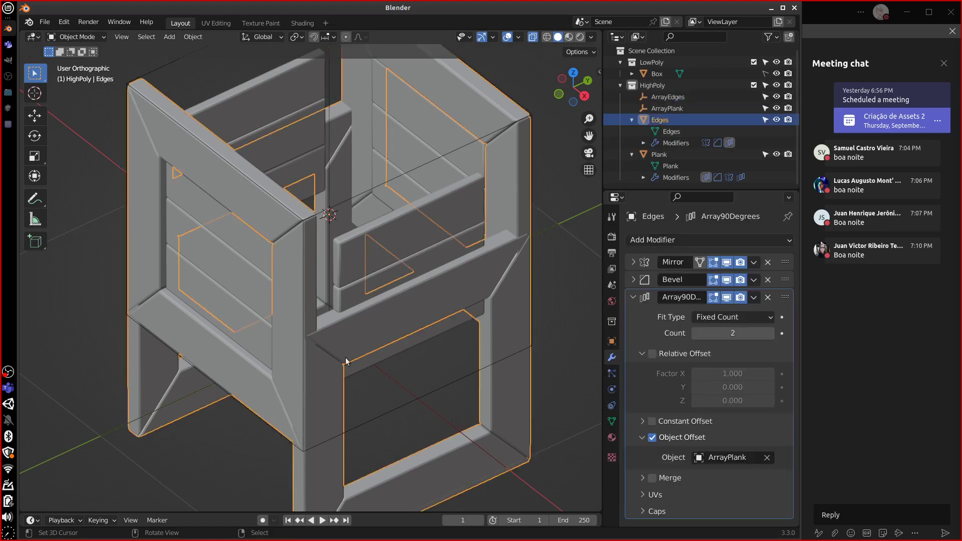
{"action": "left_click", "coordinate": [732, 457]}
{"action": "left_click", "coordinate": [667, 314]}
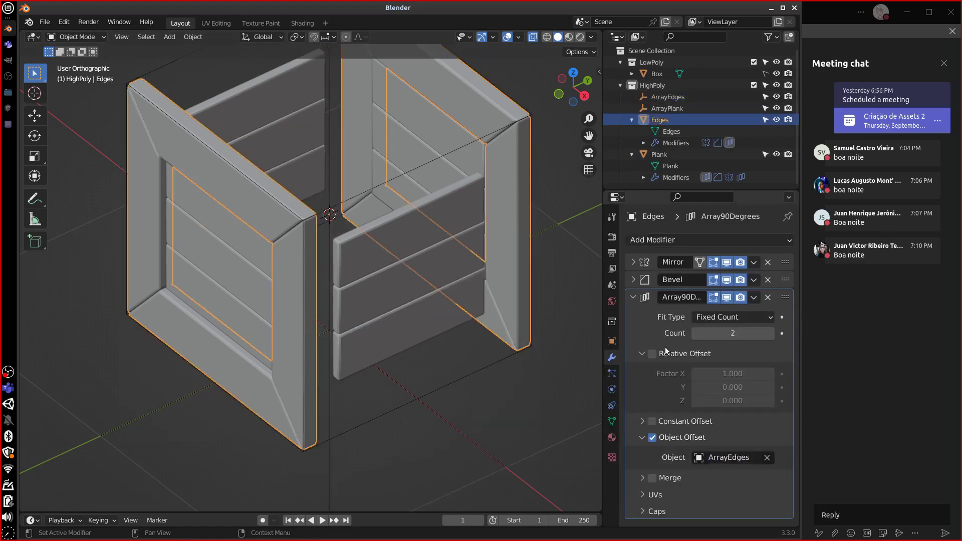
Rotate the ArrayEdges empty about the global Z axis until the arrayed frames stand perpendicular to the originals
{"action": "middle_click_drag", "start_coordinate": [519, 369], "coordinate": [529, 382]}
{"action": "left_click", "coordinate": [328, 168]}
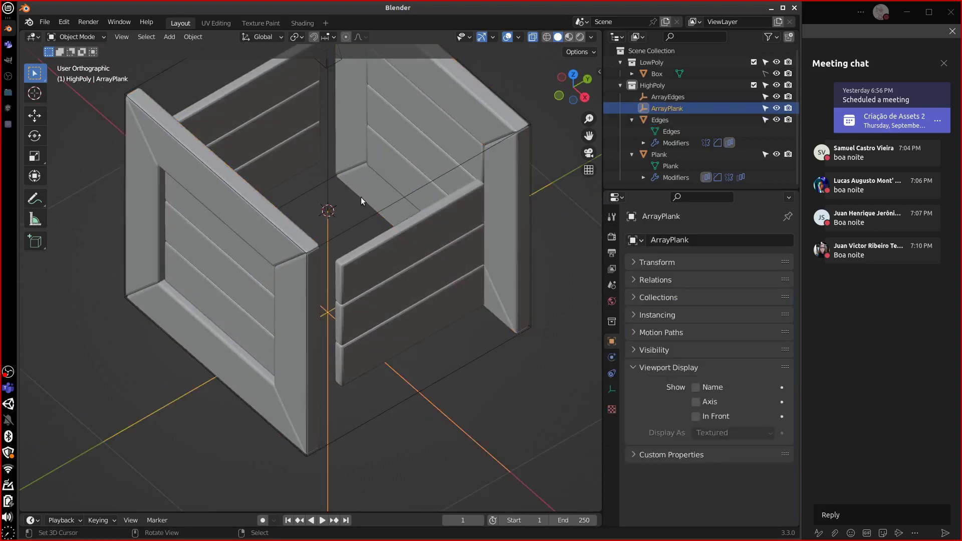
{"action": "middle_click_drag", "start_coordinate": [329, 136], "coordinate": [516, 239]}
{"action": "key", "text": "r"}
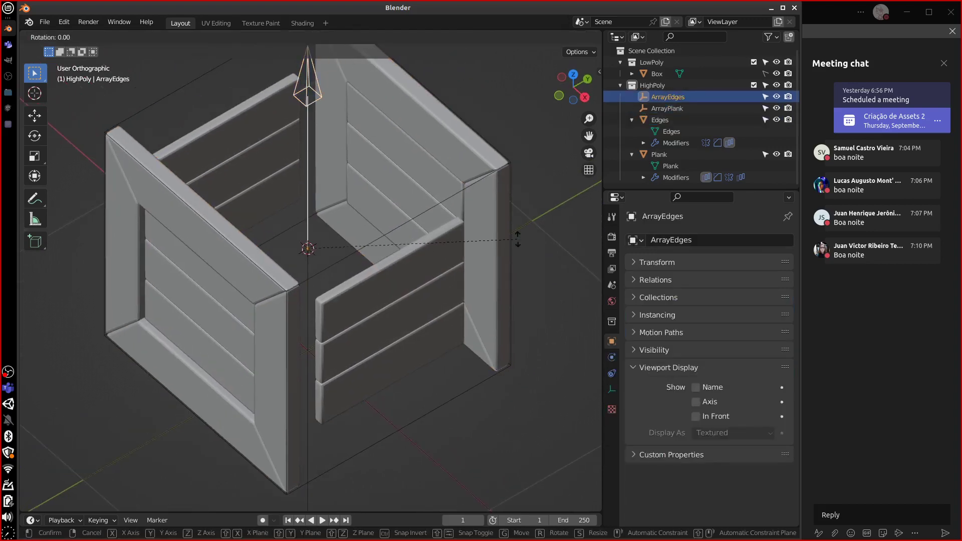
{"action": "key", "text": "z"}
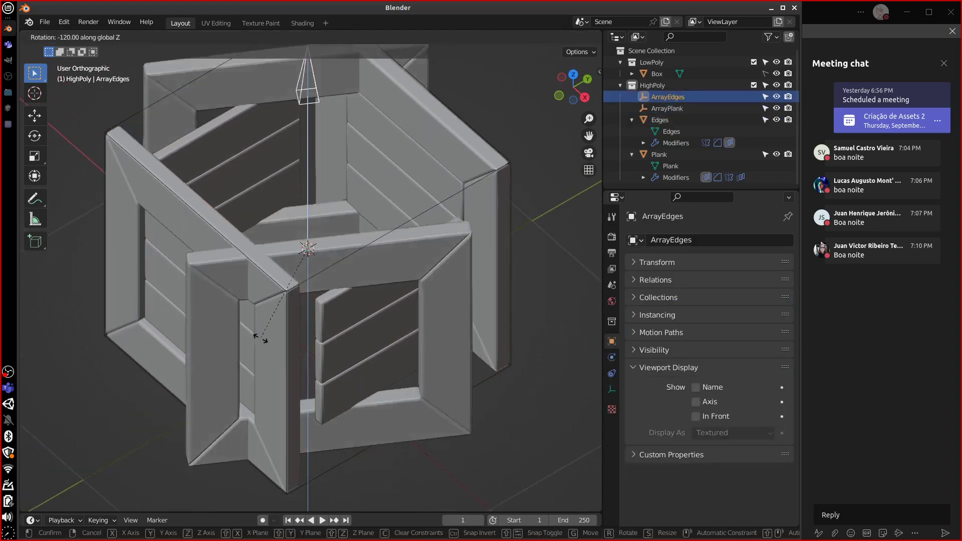
{"action": "left_click", "coordinate": [313, 336]}
{"action": "middle_click_drag", "start_coordinate": [335, 337], "coordinate": [476, 387]}
{"action": "key", "text": "g"}
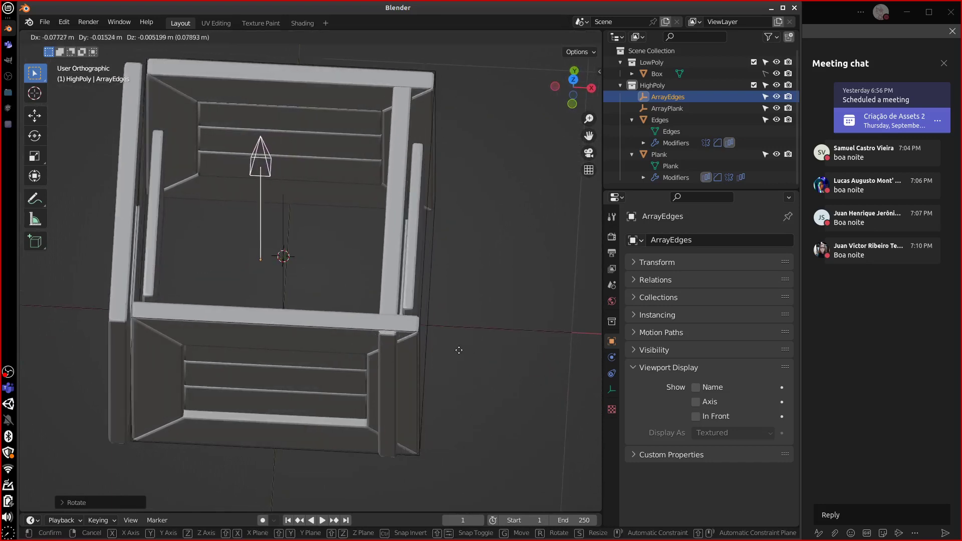
{"action": "left_click", "coordinate": [503, 347]}
{"action": "middle_click_drag", "start_coordinate": [505, 346], "coordinate": [434, 301]}
{"action": "middle_click_drag", "start_coordinate": [366, 296], "coordinate": [349, 332]}
In the Edges mesh, move the inner end vertices at the corner about -0.063 m along global X to miter the joint
{"action": "key", "text": "KP_7"}
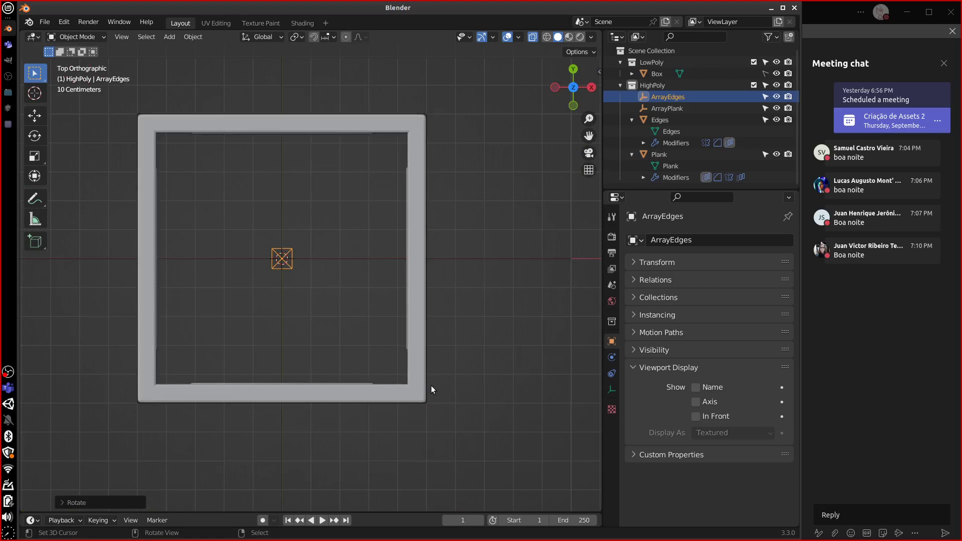
{"action": "left_click", "coordinate": [419, 399]}
{"action": "key", "text": "Tab"}
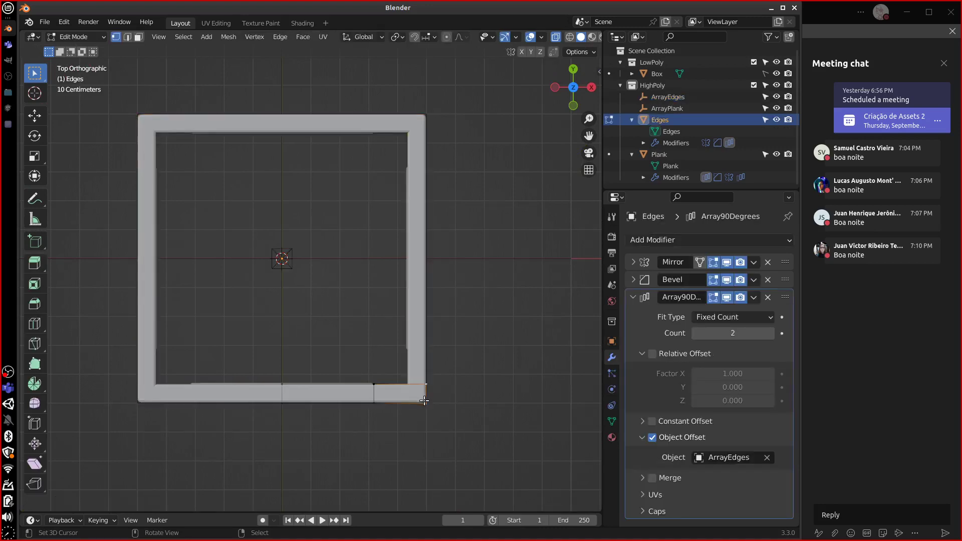
{"action": "middle_click_drag", "start_coordinate": [455, 395], "coordinate": [410, 339], "text": "shift"}
{"action": "scroll", "coordinate": [415, 373], "scroll_direction": "up", "scroll_amount": 2}
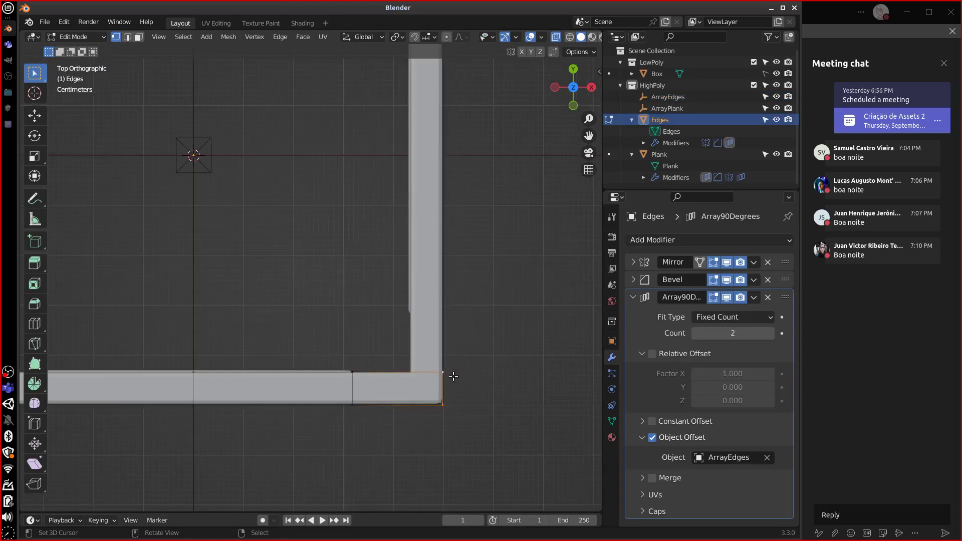
{"action": "middle_click_drag", "start_coordinate": [447, 372], "coordinate": [452, 320], "text": "shift"}
{"action": "left_click", "coordinate": [449, 318]}
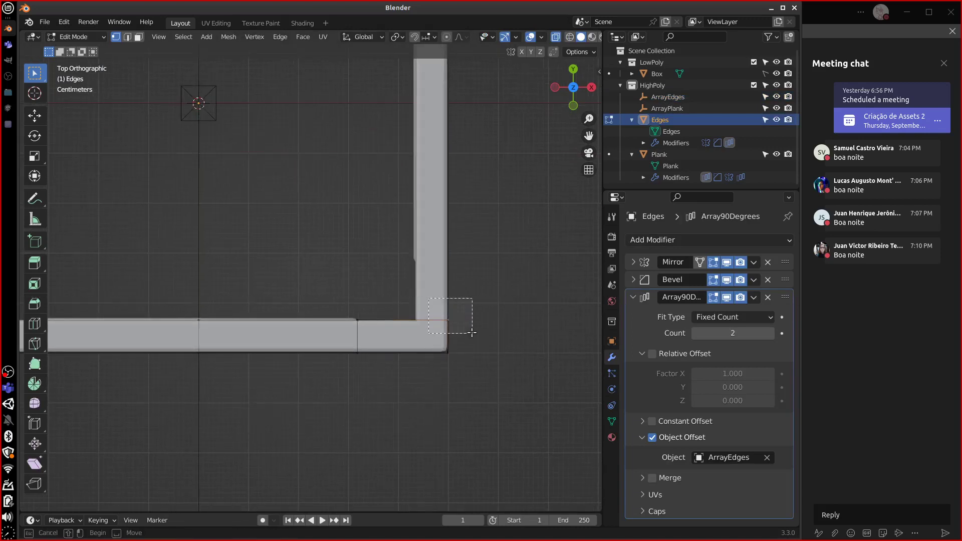
{"action": "key", "text": "g"}
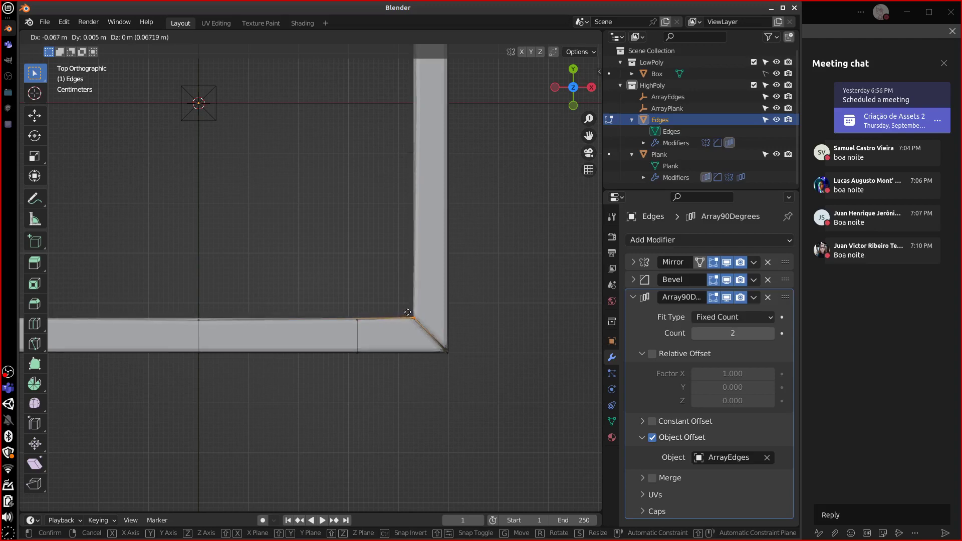
{"action": "right_click", "coordinate": [412, 318]}
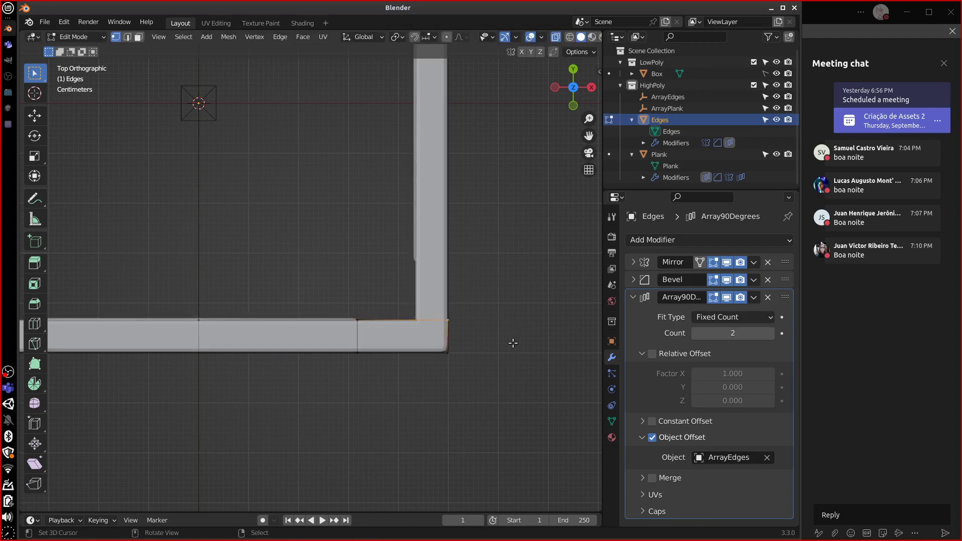
{"action": "scroll", "coordinate": [512, 343], "scroll_direction": "up", "scroll_amount": 6}
{"action": "middle_click_drag", "start_coordinate": [512, 343], "coordinate": [477, 328]}
{"action": "key", "text": "g"}
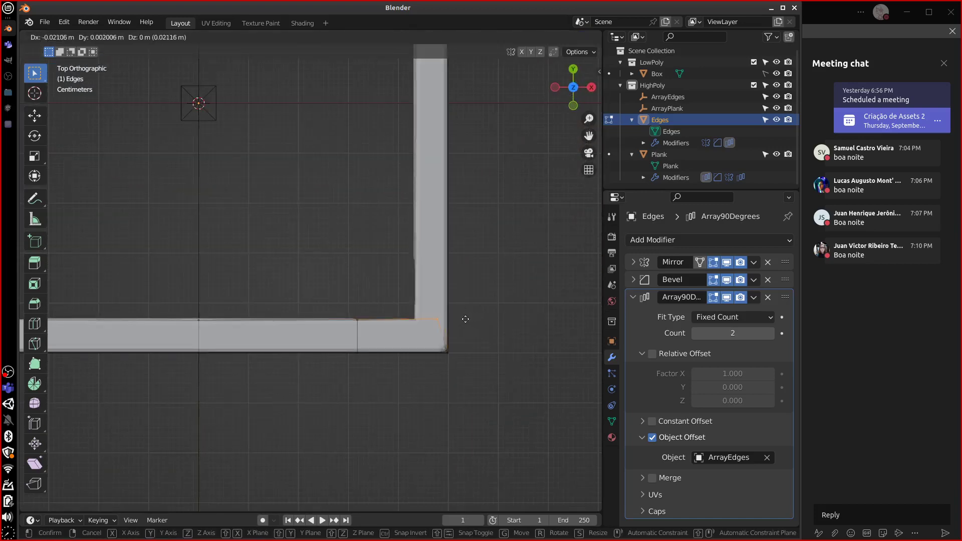
{"action": "key", "text": "x"}
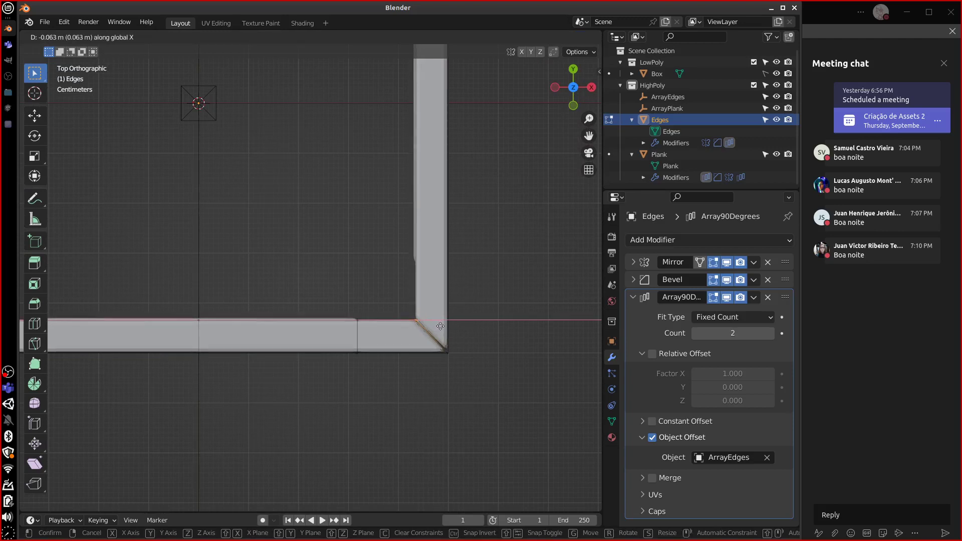
{"action": "left_click", "coordinate": [440, 326]}
{"action": "key", "text": "Tab"}
Examine the arrayed frames with nothing selected, from several angles and up close at the mitered corner joint
{"action": "middle_click_drag", "start_coordinate": [474, 363], "coordinate": [367, 298]}
{"action": "scroll", "coordinate": [397, 325], "scroll_direction": "down", "scroll_amount": 7}
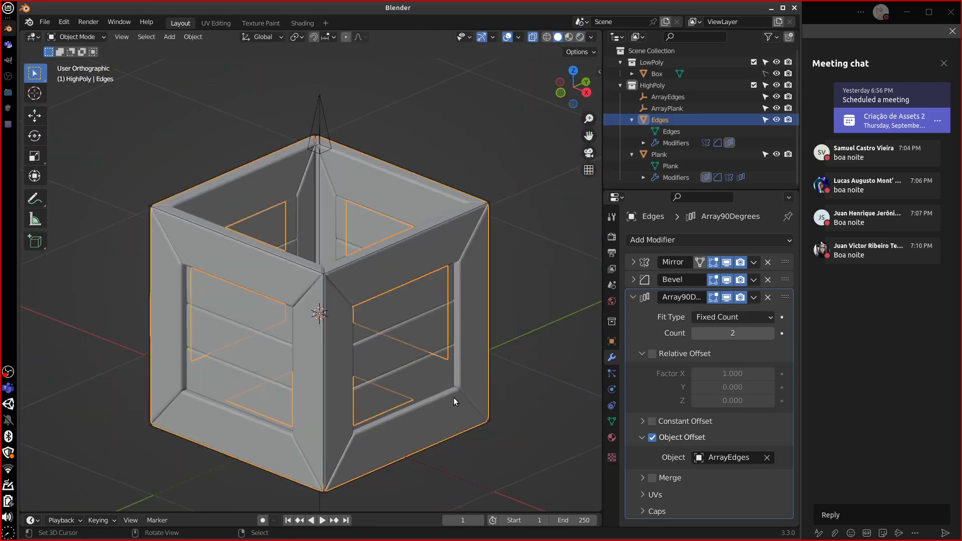
{"action": "middle_click_drag", "start_coordinate": [453, 398], "coordinate": [491, 397]}
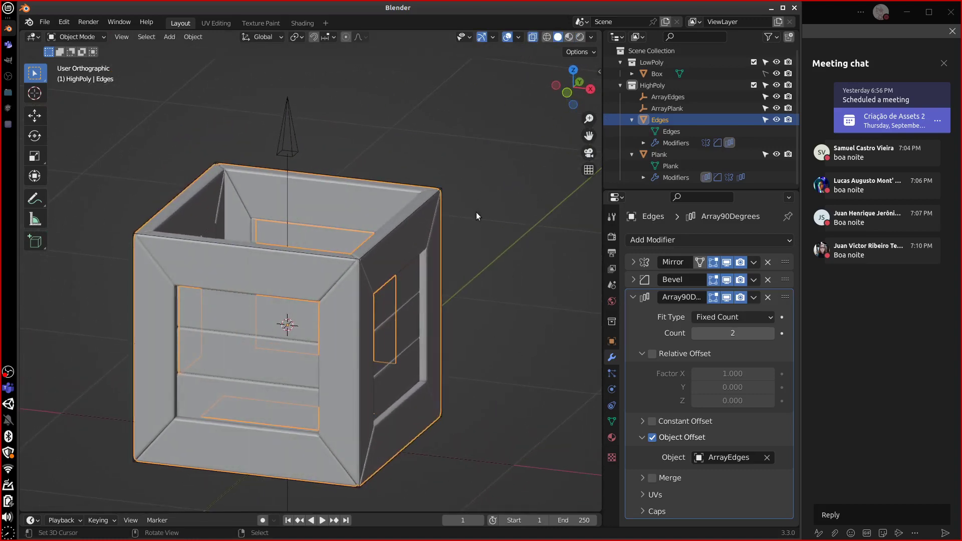
{"action": "middle_click_drag", "start_coordinate": [498, 215], "coordinate": [533, 69]}
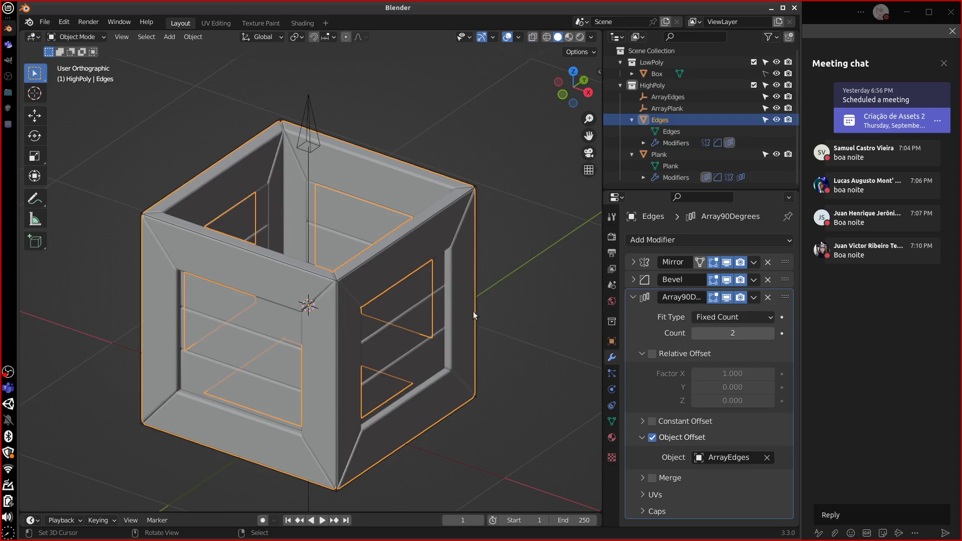
{"action": "key", "text": "Tab"}
{"action": "middle_click_drag", "start_coordinate": [473, 314], "coordinate": [456, 322]}
{"action": "key", "text": "Tab"}
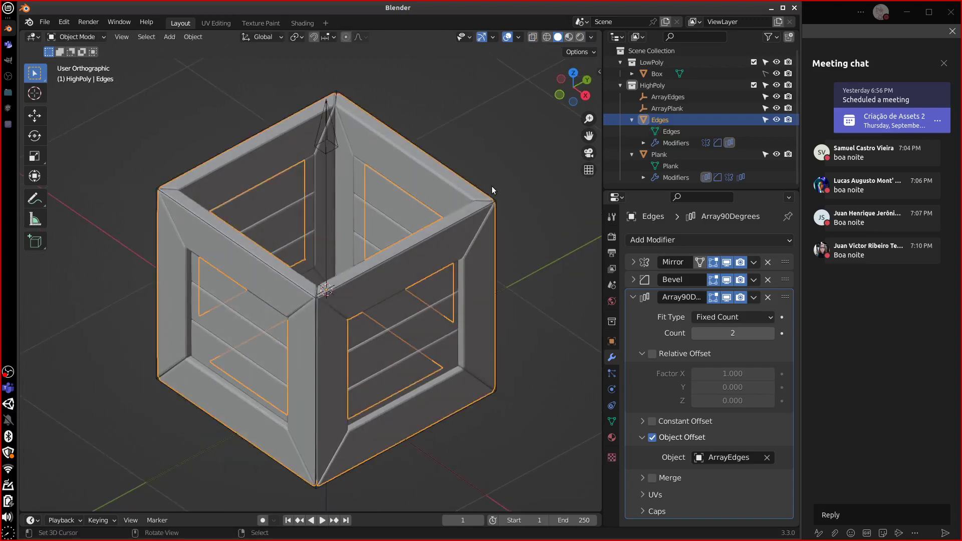
{"action": "key", "text": "alt+a"}
{"action": "middle_click_drag", "start_coordinate": [496, 253], "coordinate": [441, 308]}
{"action": "scroll", "coordinate": [384, 385], "scroll_direction": "up", "scroll_amount": 6}
{"action": "scroll", "coordinate": [383, 389], "scroll_direction": "up", "scroll_amount": 6}
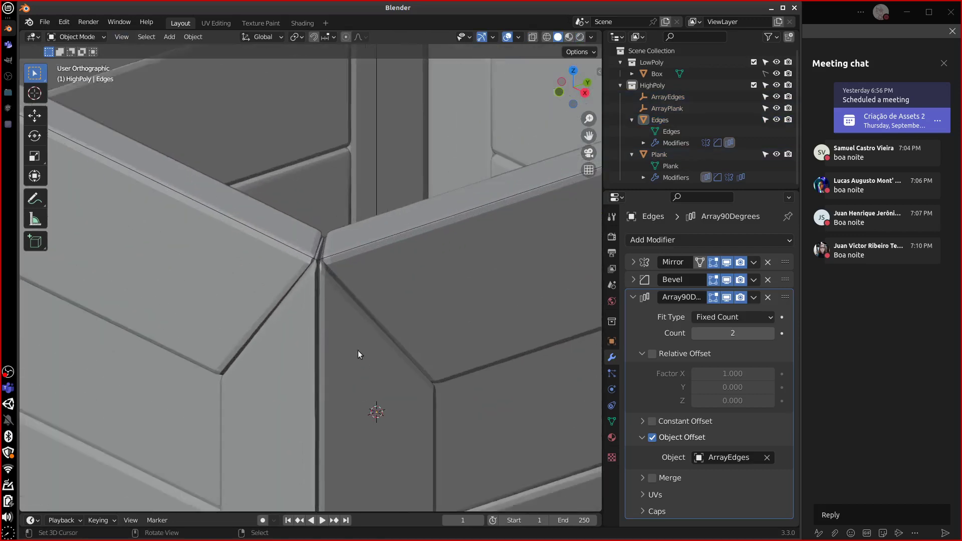
{"action": "middle_click_drag", "start_coordinate": [389, 350], "coordinate": [416, 306]}
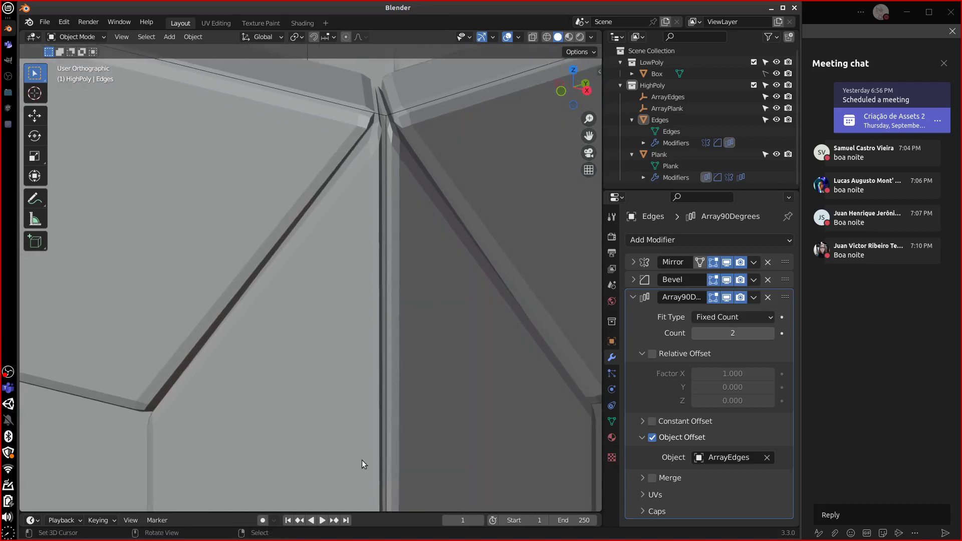
Set the Edges frame's Bevel modifier to 4 segments and collapse its modifier settings
{"action": "left_click", "coordinate": [644, 279], "text": "ctrl"}
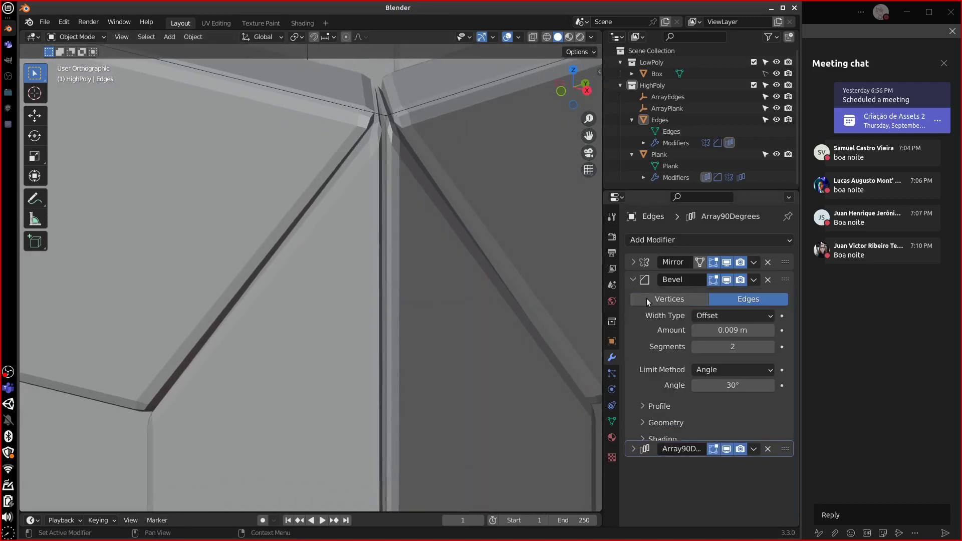
{"action": "left_click", "coordinate": [770, 347]}
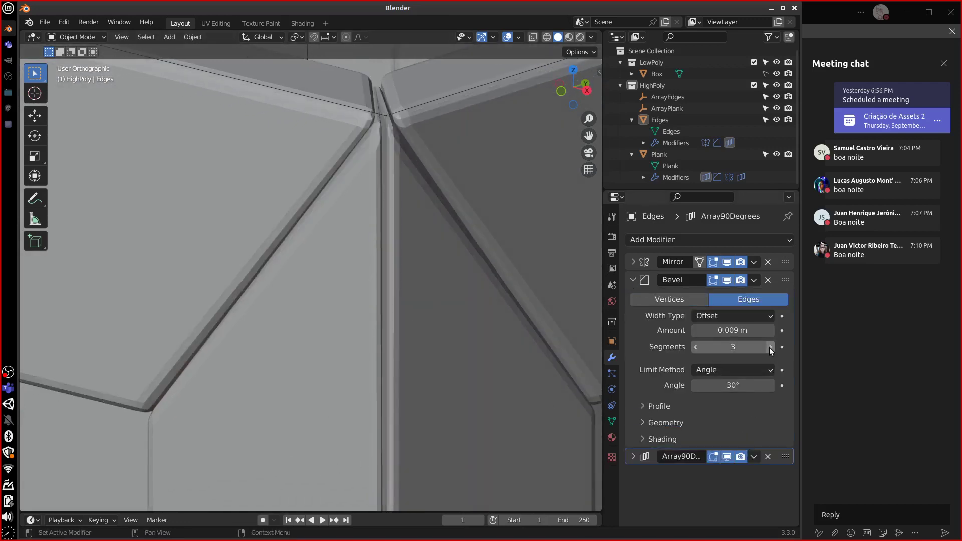
{"action": "left_click", "coordinate": [696, 347]}
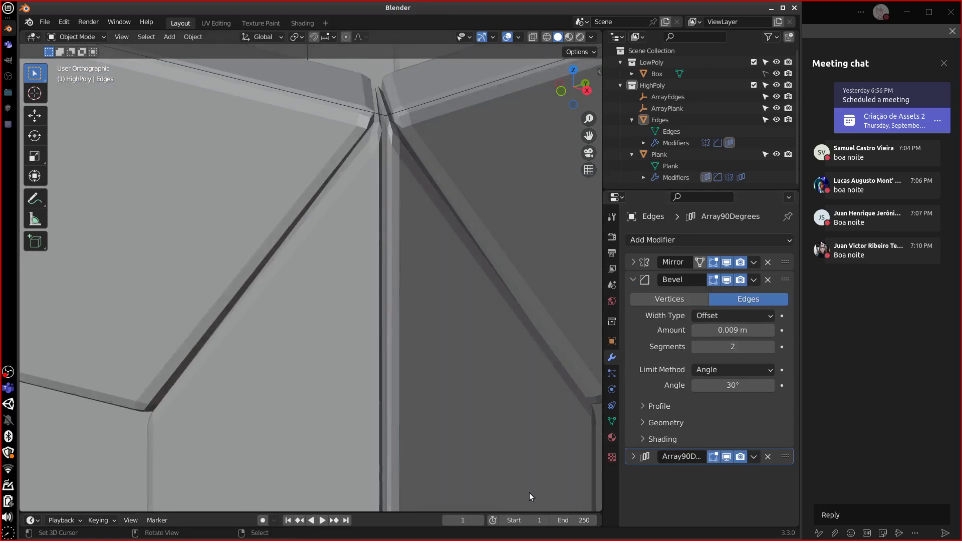
{"action": "left_click", "coordinate": [770, 347]}
{"action": "left_click", "coordinate": [771, 347]}
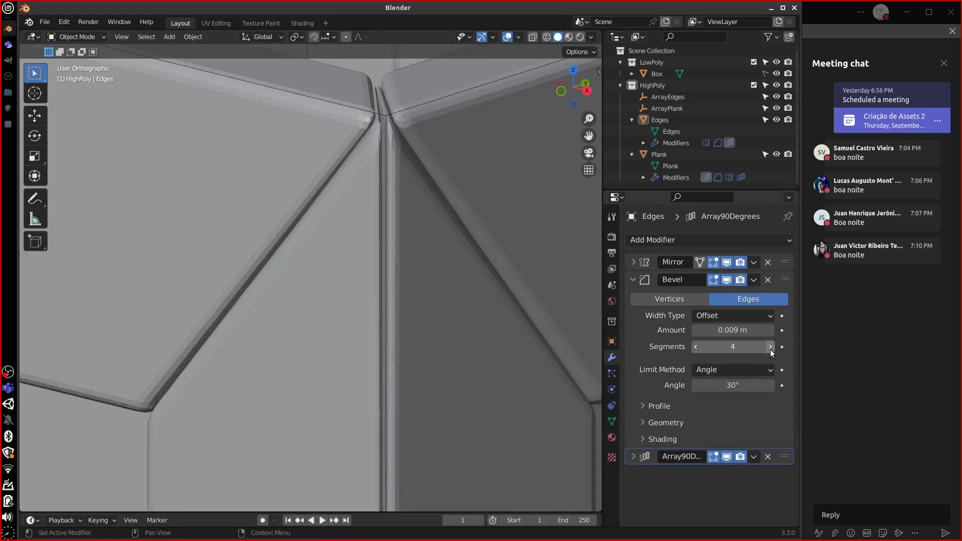
{"action": "left_click", "coordinate": [633, 279]}
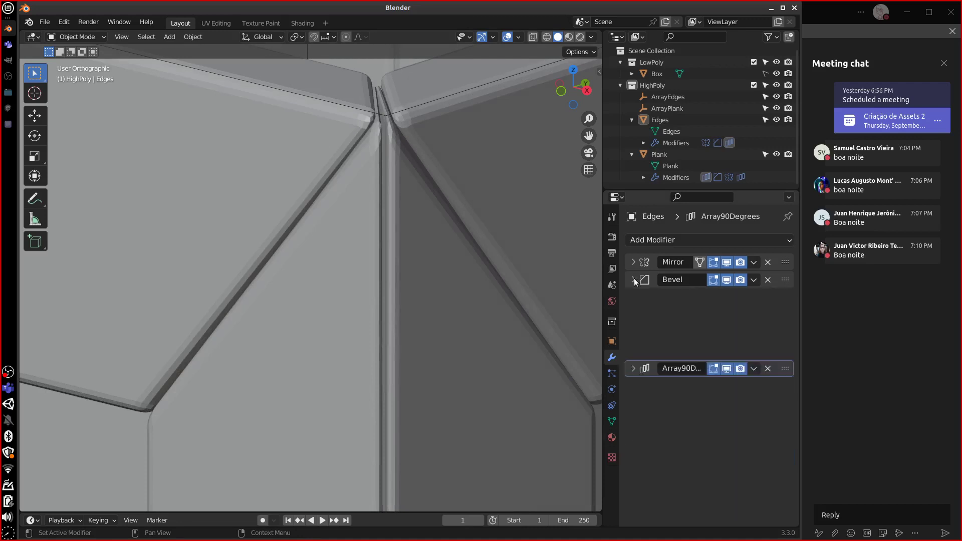
Enable Auto Smooth at 30° in the Edges mesh's normals settings
{"action": "left_click", "coordinate": [194, 37]}
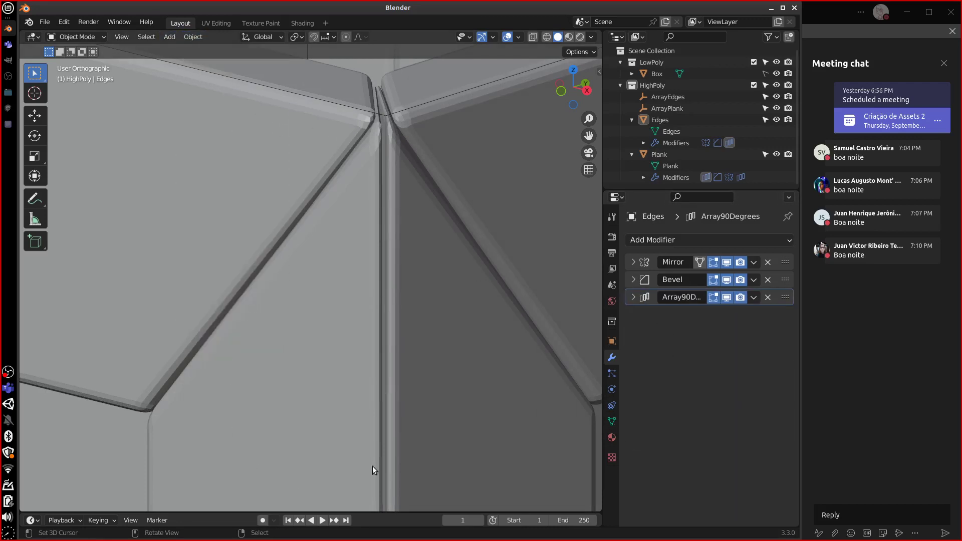
{"action": "left_click", "coordinate": [612, 421]}
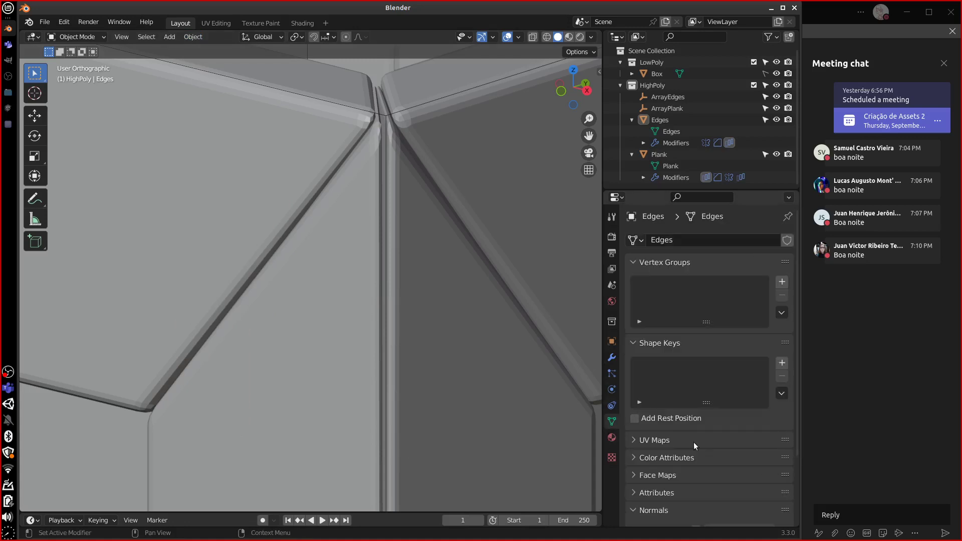
{"action": "left_click", "coordinate": [633, 263]}
{"action": "left_click", "coordinate": [697, 470]}
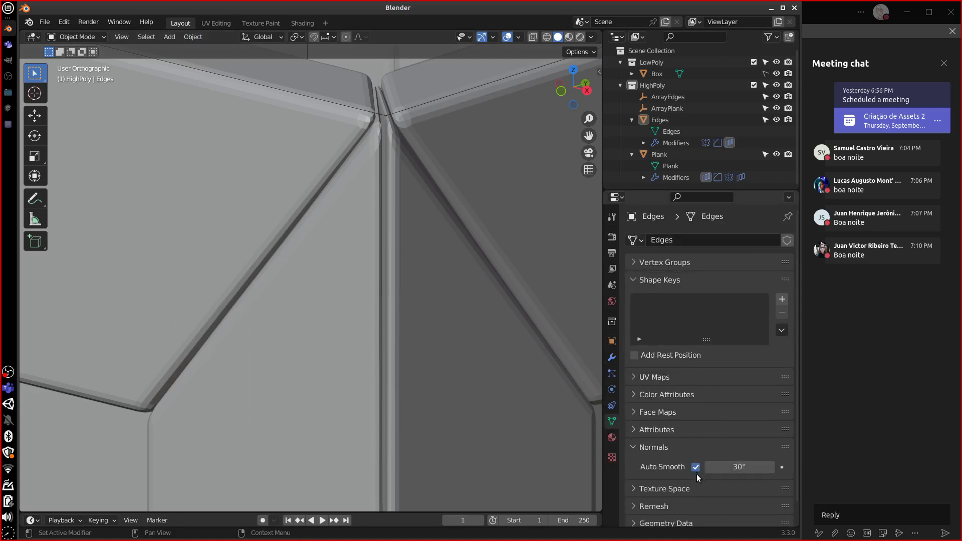
Select the Edges frame in Object Mode and apply Shade Smooth to it
{"action": "key", "text": "Tab"}
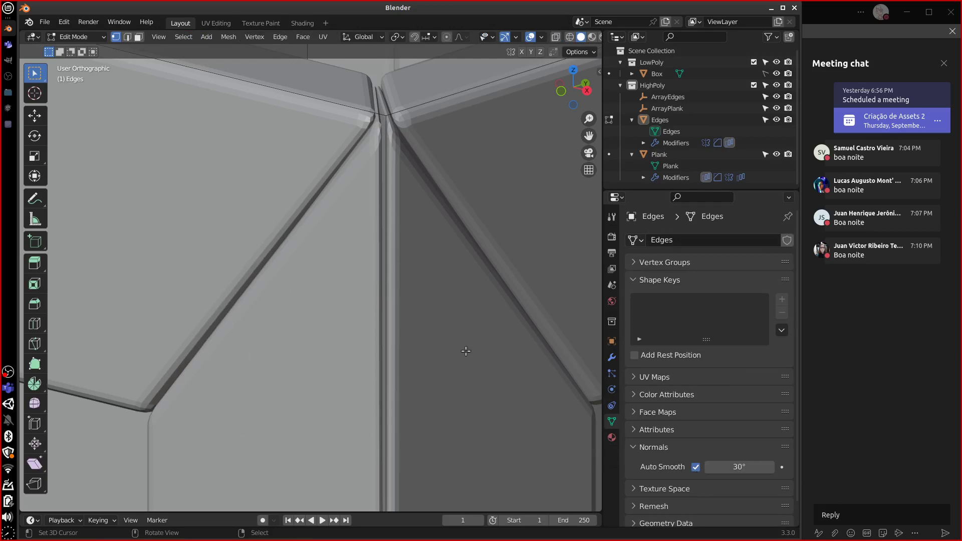
{"action": "key", "text": "Tab"}
{"action": "left_click", "coordinate": [78, 37]}
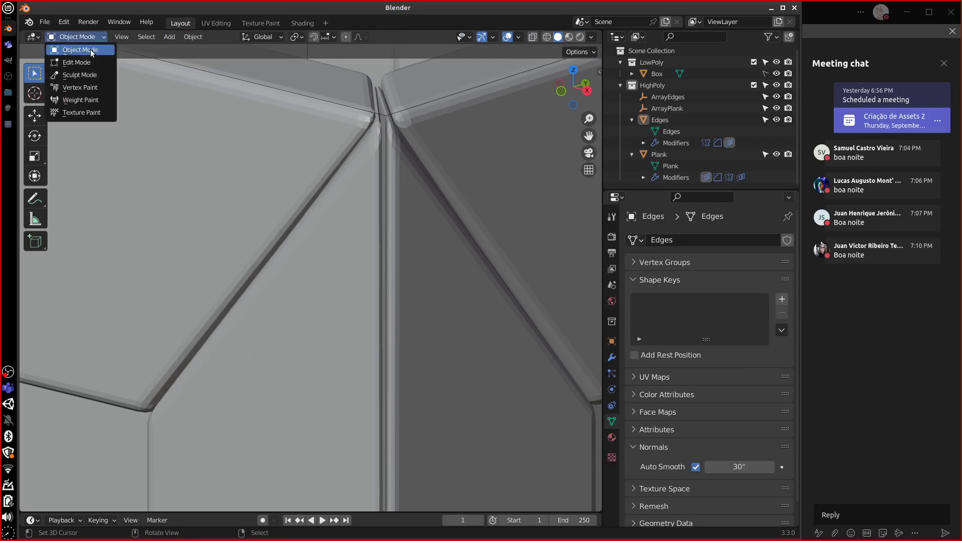
{"action": "left_click", "coordinate": [258, 192]}
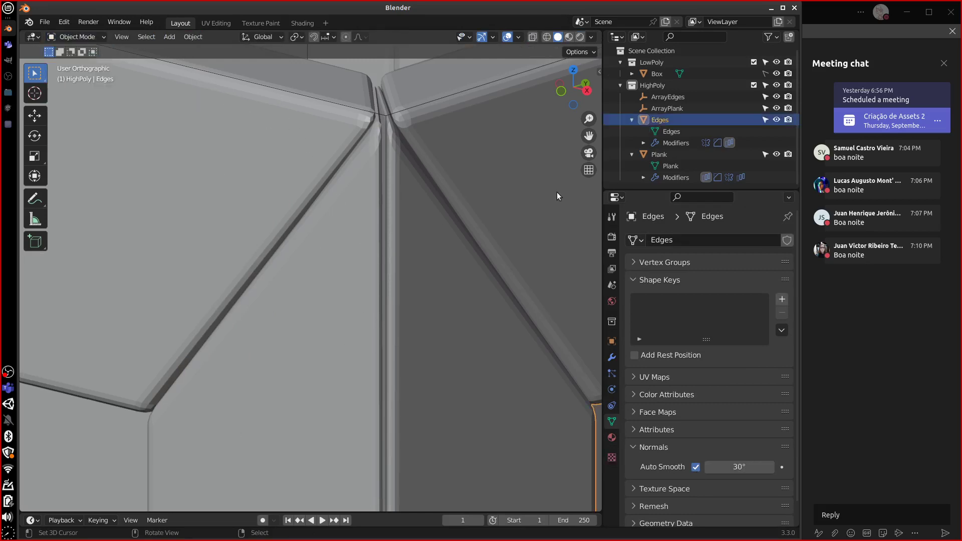
{"action": "scroll", "coordinate": [464, 242], "scroll_direction": "down", "scroll_amount": 3}
{"action": "middle_click_drag", "start_coordinate": [422, 258], "coordinate": [405, 230]}
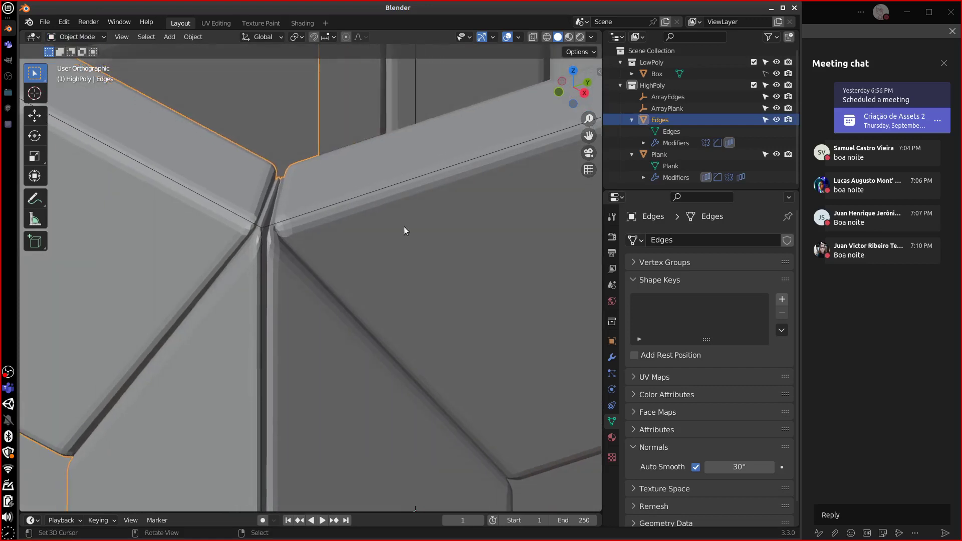
{"action": "left_click", "coordinate": [200, 41]}
{"action": "left_click", "coordinate": [255, 296]}
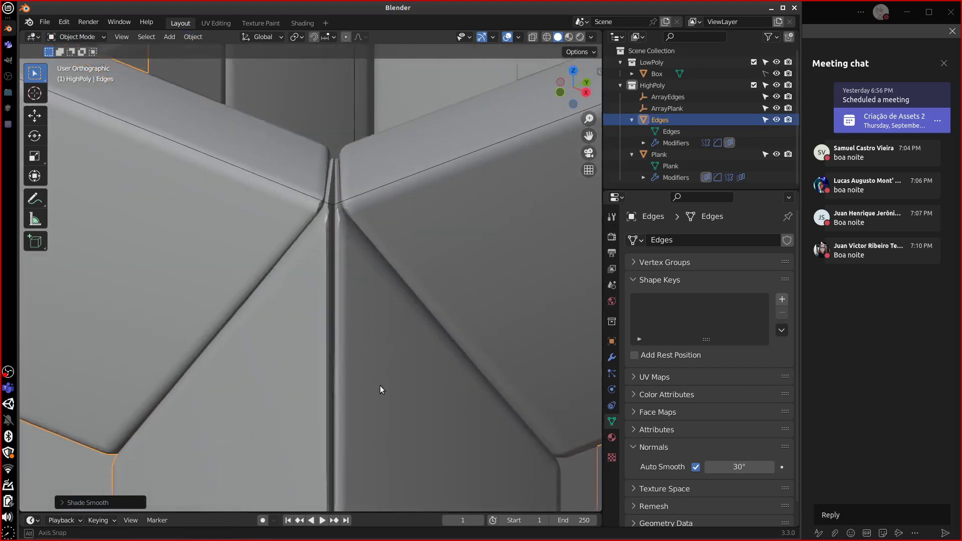
Examine the shading of the frame corners up close, then select the planks and check the whole crate
{"action": "middle_click_drag", "start_coordinate": [380, 386], "coordinate": [380, 386]}
{"action": "scroll", "coordinate": [376, 380], "scroll_direction": "down", "scroll_amount": 3}
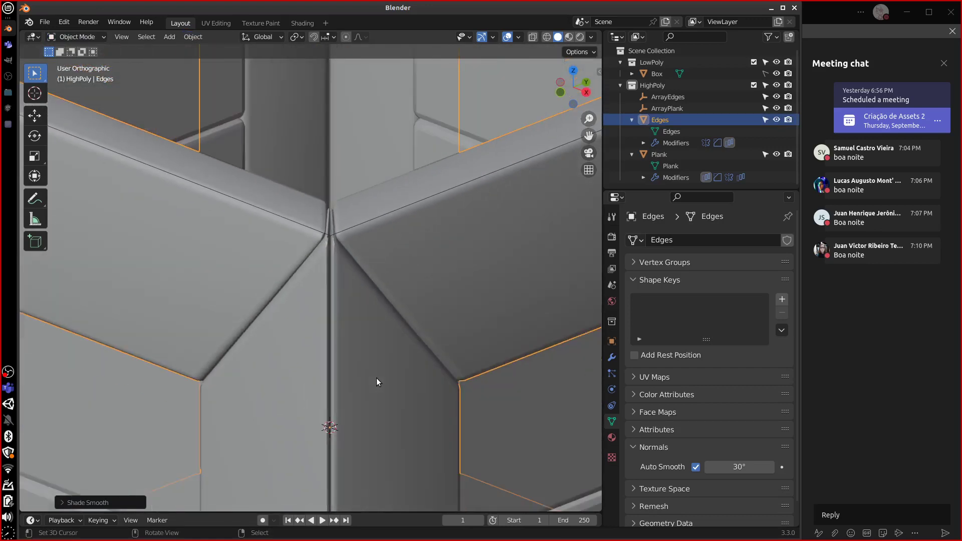
{"action": "scroll", "coordinate": [377, 382], "scroll_direction": "down", "scroll_amount": 2}
{"action": "middle_click_drag", "start_coordinate": [382, 380], "coordinate": [425, 350]}
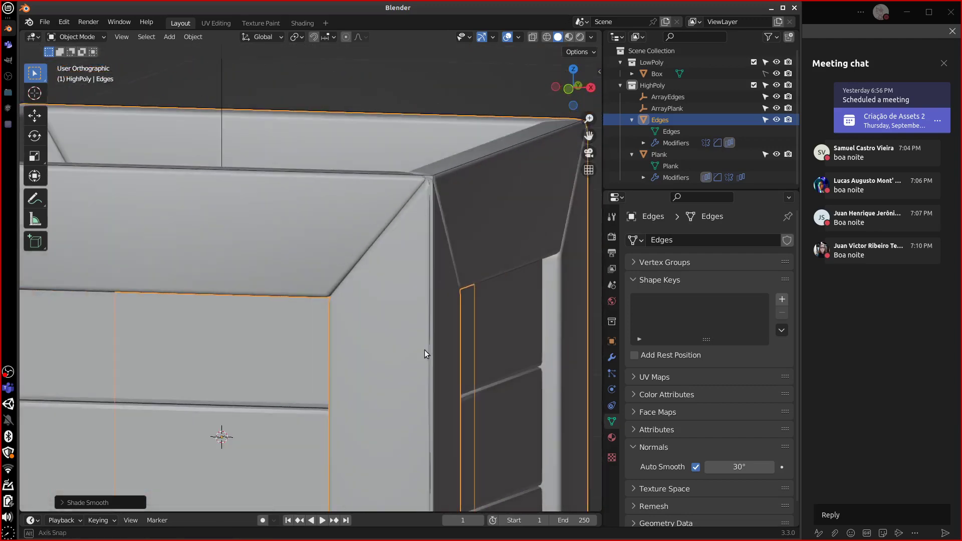
{"action": "left_click", "coordinate": [312, 381]}
{"action": "middle_click_drag", "start_coordinate": [365, 375], "coordinate": [449, 370]}
{"action": "scroll", "coordinate": [390, 378], "scroll_direction": "up", "scroll_amount": 3}
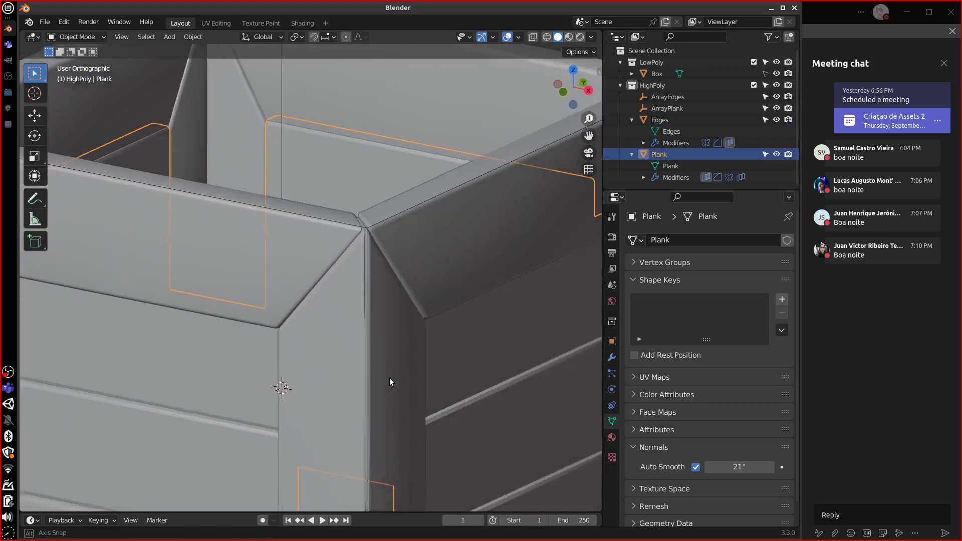
{"action": "scroll", "coordinate": [464, 388], "scroll_direction": "down", "scroll_amount": 5}
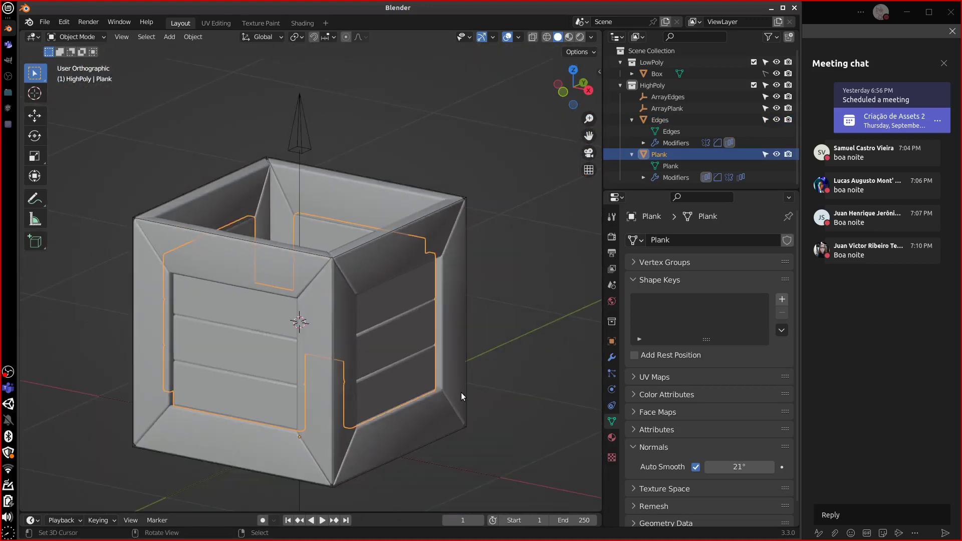
Collapse the Edges hierarchy in the outliner and select the Edges frame, viewing the crate from the front
{"action": "key", "text": "KP_1"}
{"action": "key", "text": "KP_Decimal"}
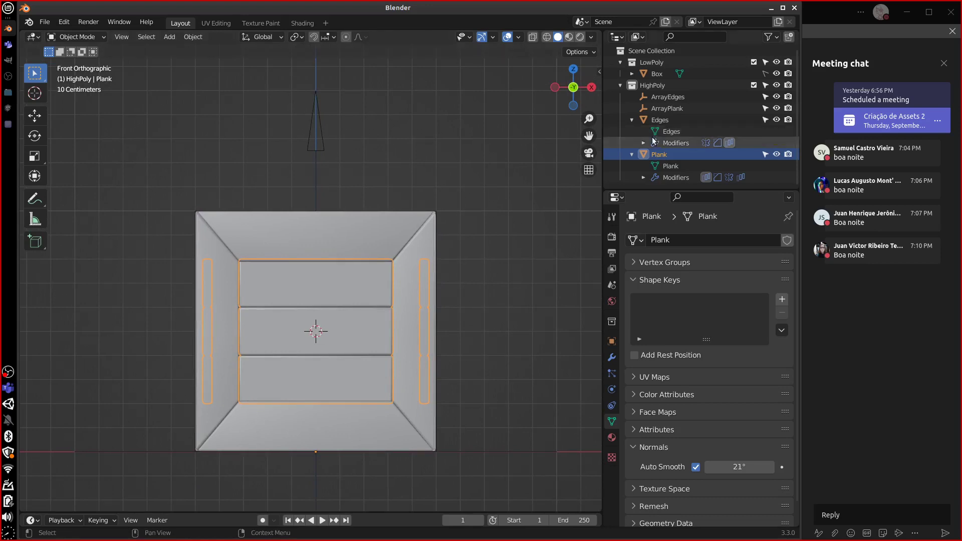
{"action": "left_click", "coordinate": [632, 120]}
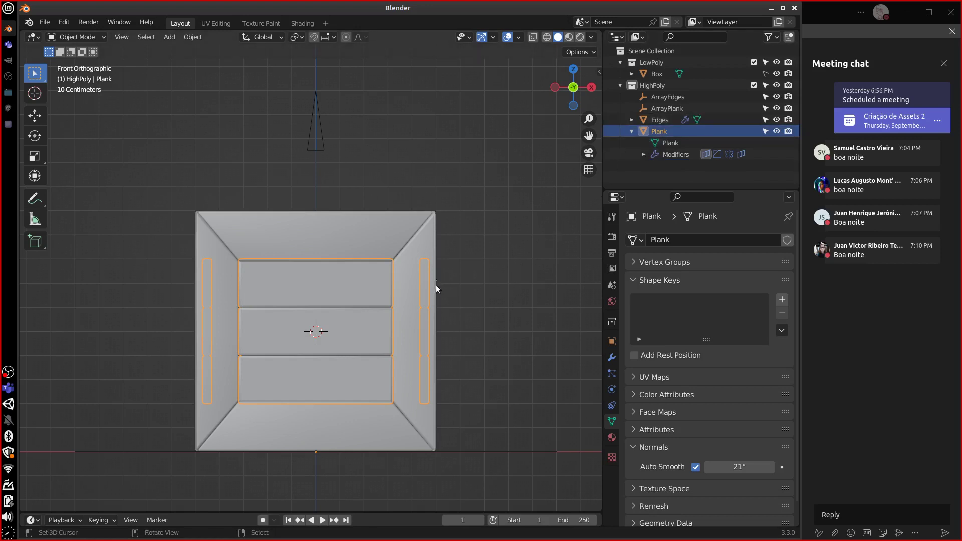
{"action": "middle_click_drag", "start_coordinate": [436, 288], "coordinate": [441, 363]}
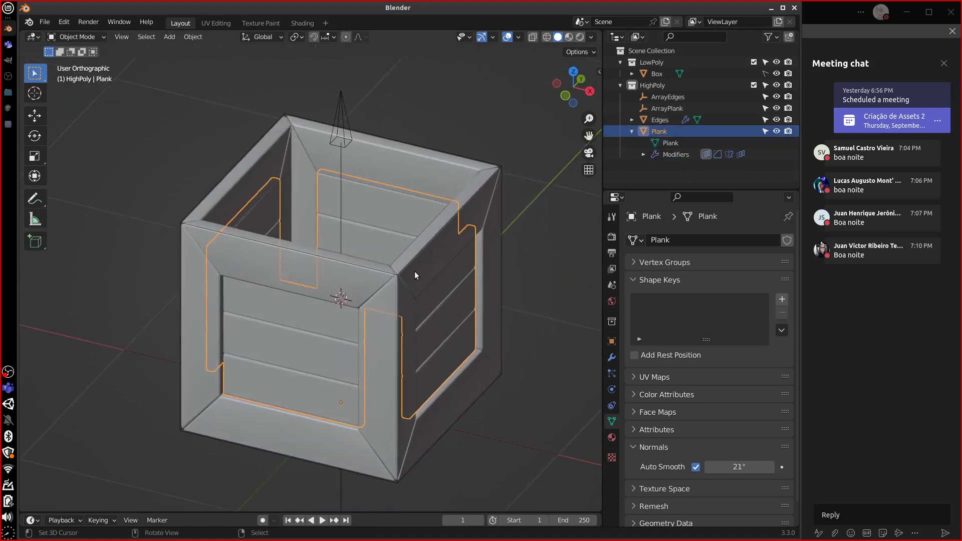
{"action": "middle_click_drag", "start_coordinate": [423, 294], "coordinate": [464, 275]}
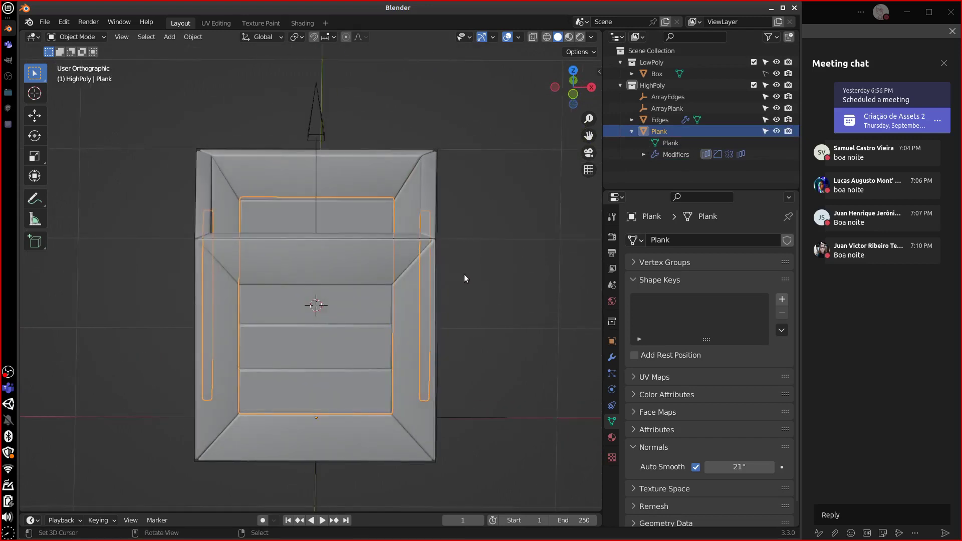
{"action": "key", "text": "KP_1"}
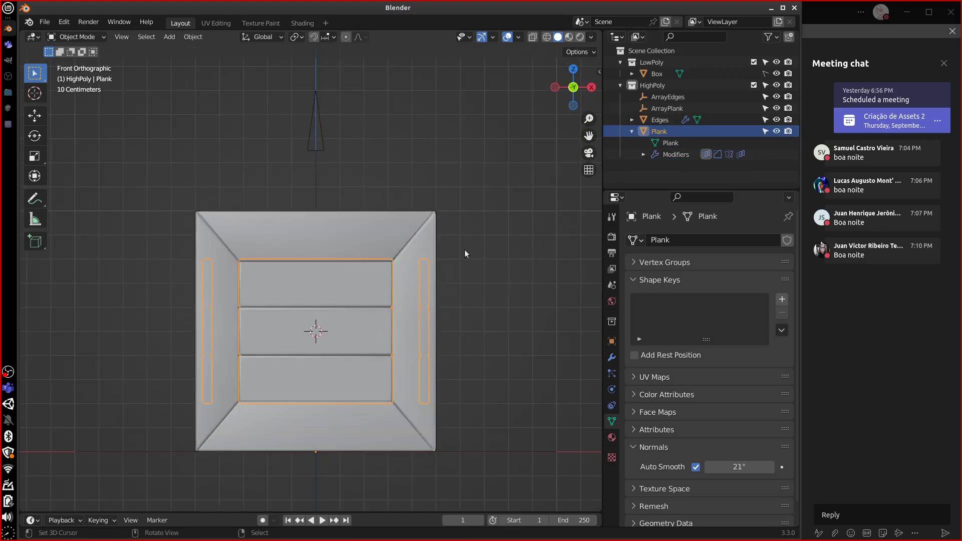
{"action": "left_click", "coordinate": [659, 119]}
{"action": "middle_click_drag", "start_coordinate": [472, 315], "coordinate": [404, 345]}
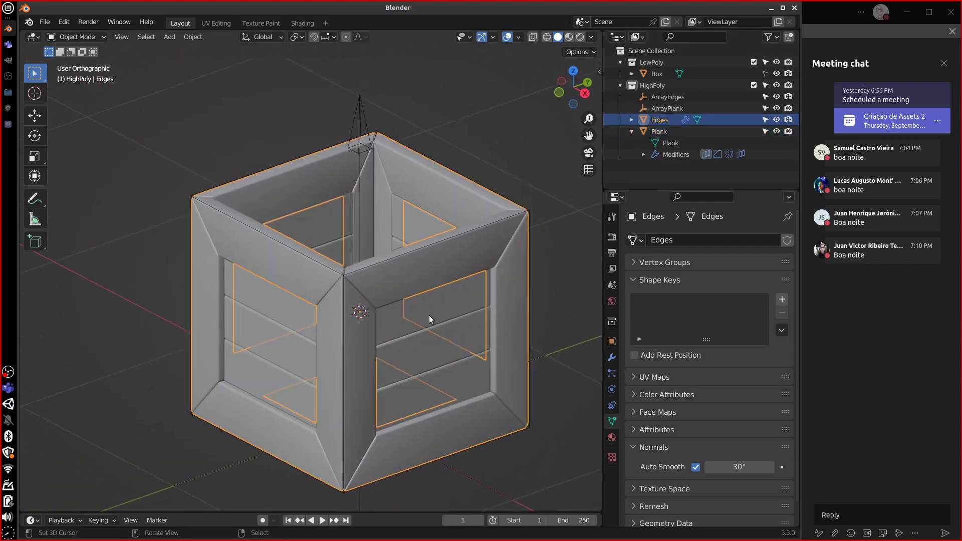
{"action": "key", "text": "KP_1"}
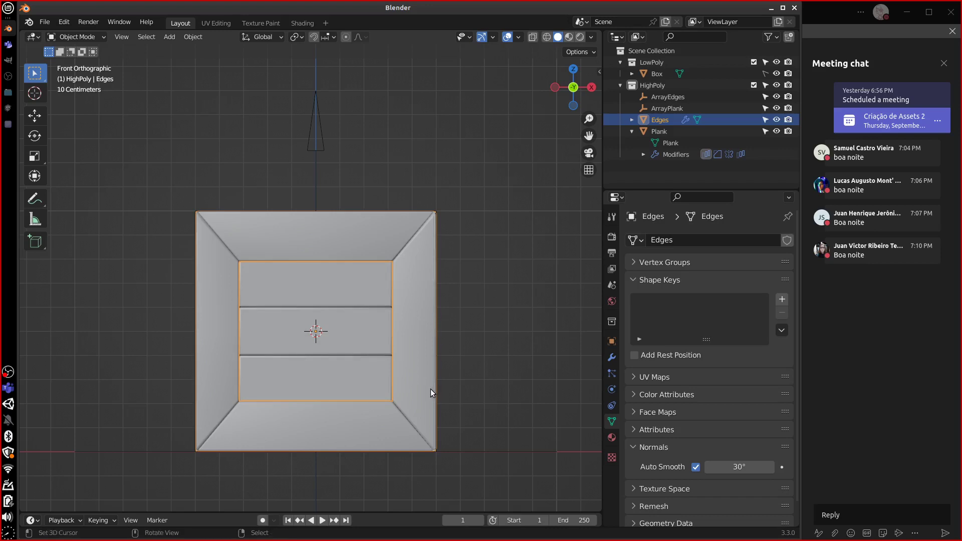
Duplicate the Edges frame object and leave the copy in its original position
{"action": "middle_click_drag", "start_coordinate": [431, 387], "coordinate": [413, 375]}
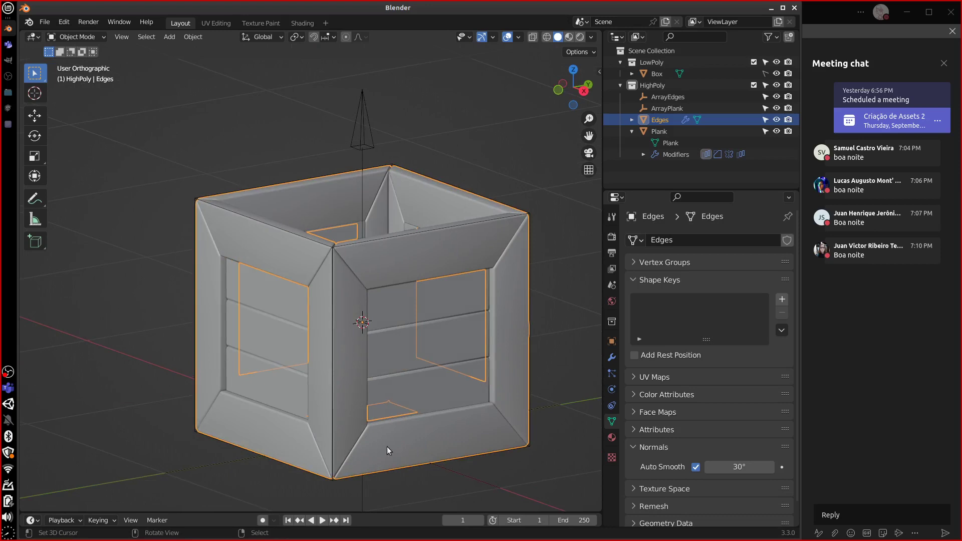
{"action": "middle_click_drag", "start_coordinate": [388, 447], "coordinate": [428, 411]}
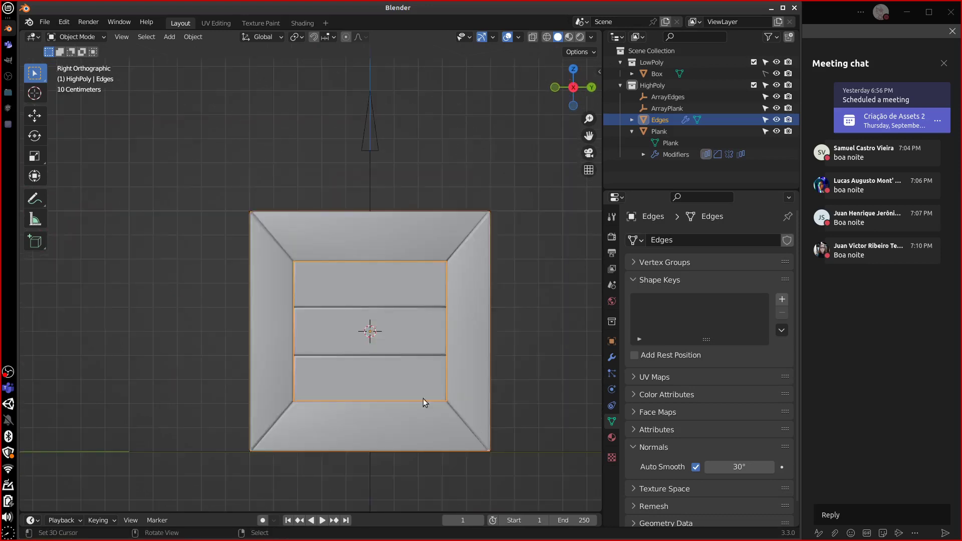
{"action": "left_click", "coordinate": [632, 119]}
{"action": "left_click", "coordinate": [633, 120]}
{"action": "key", "text": "shift+d"}
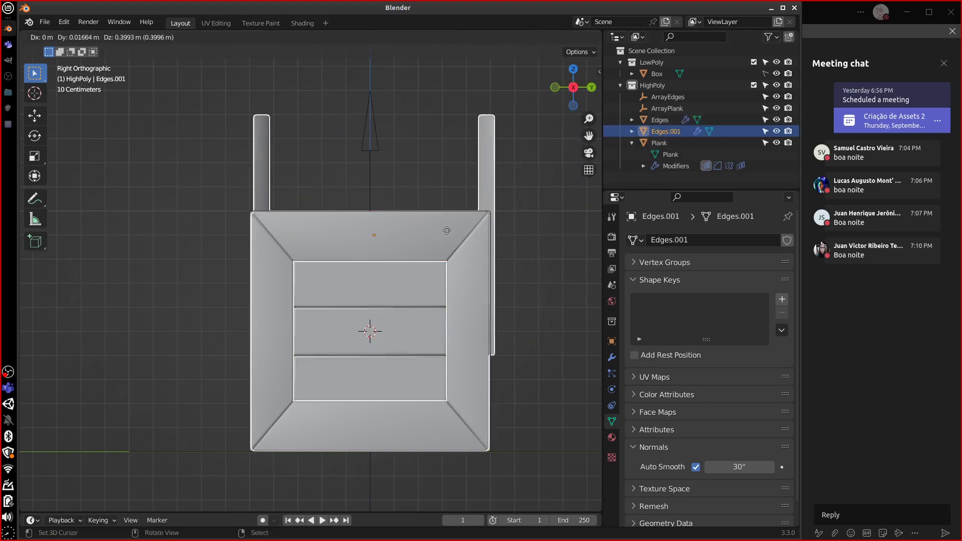
{"action": "left_click", "coordinate": [436, 249]}
Remove the Array90Degrees modifier from the duplicated Edges frame
{"action": "middle_click_drag", "start_coordinate": [440, 248], "coordinate": [515, 308]}
{"action": "key", "text": "KP_1"}
{"action": "left_click", "coordinate": [611, 358]}
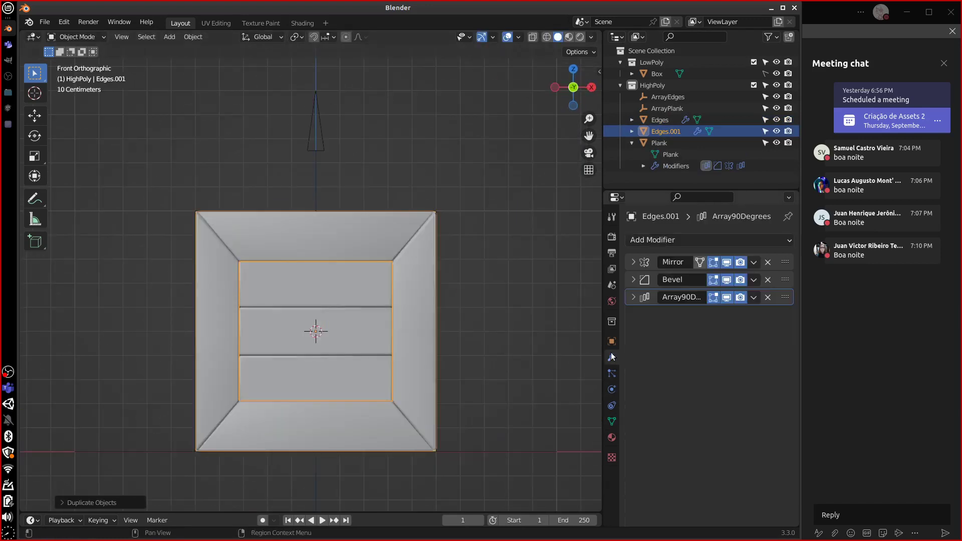
{"action": "left_click", "coordinate": [767, 297]}
{"action": "middle_click_drag", "start_coordinate": [562, 373], "coordinate": [521, 372]}
{"action": "key", "text": "KP_3"}
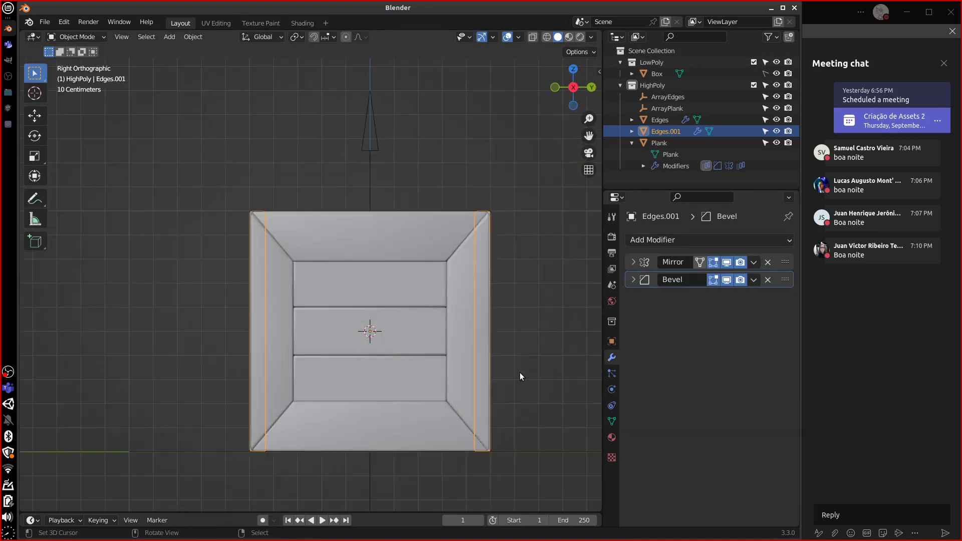
Enter Edit Mode on the duplicated frame, select all its geometry and set the pivot point to 3D Cursor
{"action": "key", "text": "Tab"}
{"action": "middle_click_drag", "start_coordinate": [508, 216], "coordinate": [567, 239]}
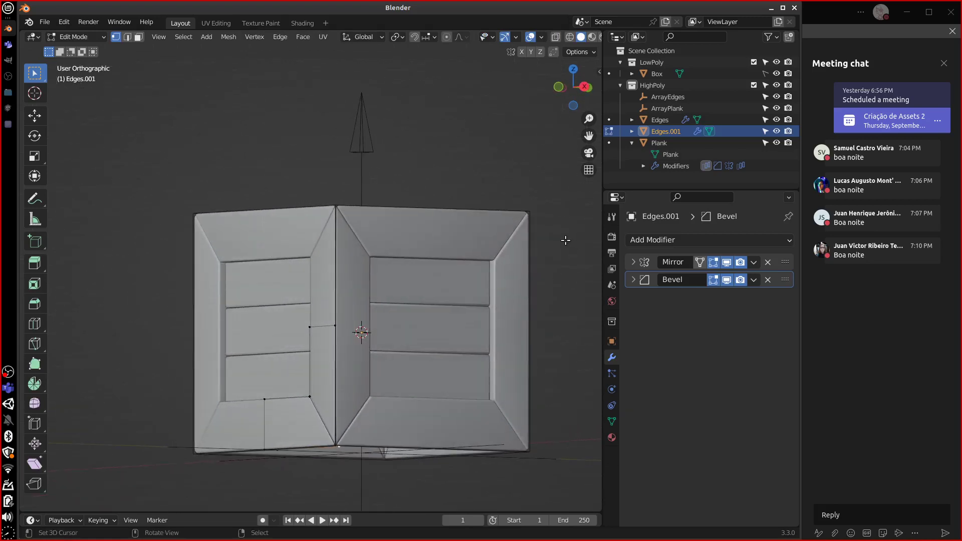
{"action": "key", "text": "a"}
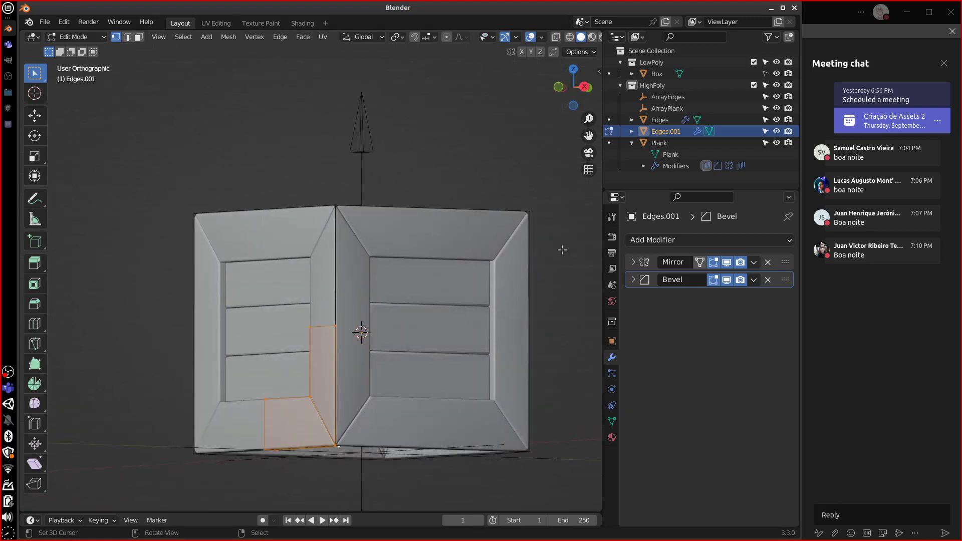
{"action": "middle_click_drag", "start_coordinate": [562, 250], "coordinate": [497, 311]}
{"action": "key", "text": "KP_3"}
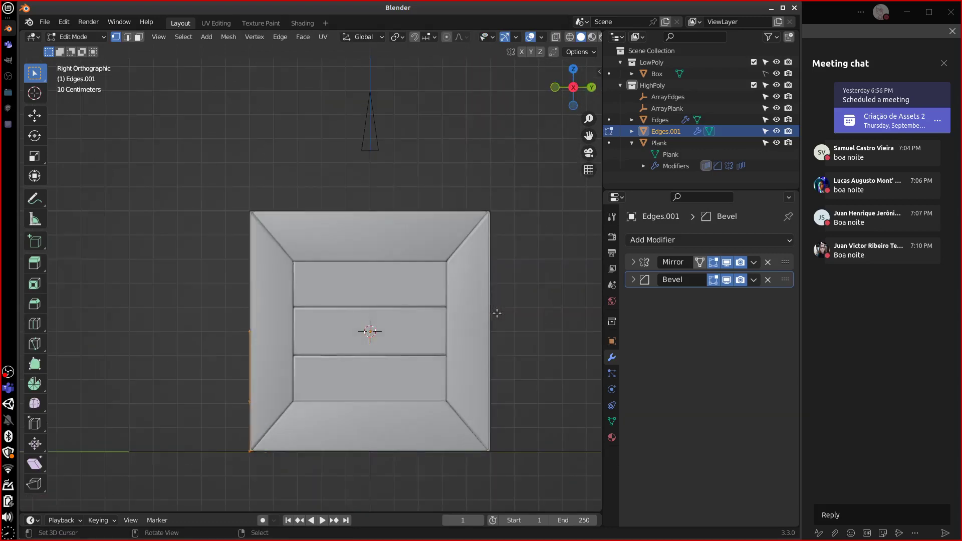
{"action": "left_click", "coordinate": [398, 36]}
{"action": "left_click", "coordinate": [449, 62]}
Turn off Clipping in the duplicated frame's Mirror modifier
{"action": "key", "text": "r"}
{"action": "key", "text": "Escape"}
{"action": "left_click", "coordinate": [633, 263]}
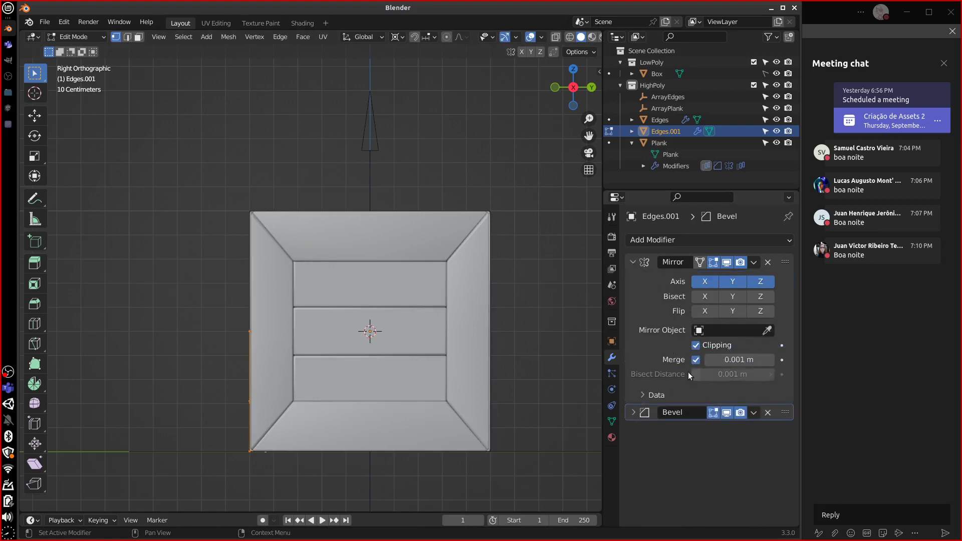
{"action": "left_click", "coordinate": [695, 345]}
Rotate the selected frame geometry -90° about the global X axis so it lies flat over the crate's opening
{"action": "key", "text": "r"}
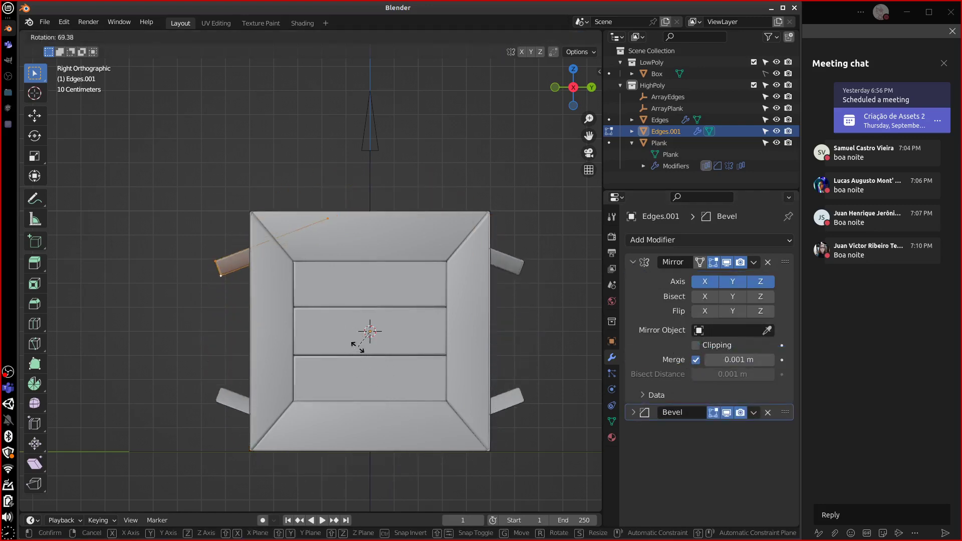
{"action": "right_click", "coordinate": [361, 367]}
{"action": "middle_click_drag", "start_coordinate": [361, 368], "coordinate": [477, 405]}
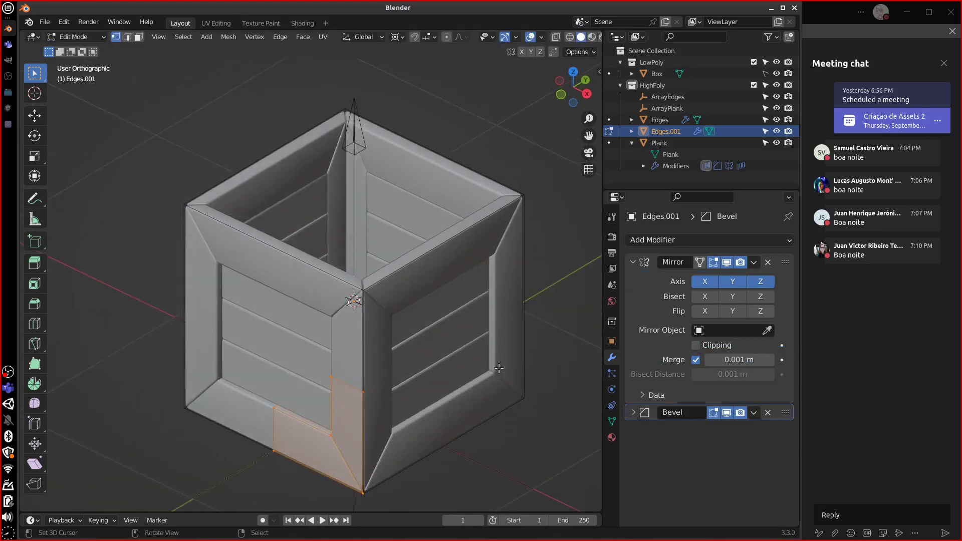
{"action": "key", "text": "r"}
{"action": "key", "text": "x"}
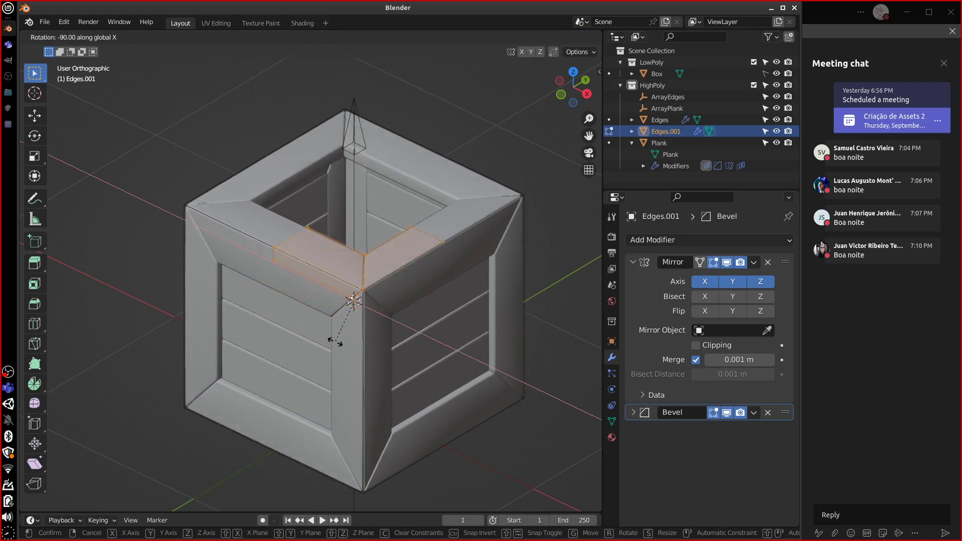
{"action": "key", "text": "Return"}
Move the rotated frame geometry 0.06 m up along Z so it sits on top of the crate
{"action": "key", "text": "KP_3"}
{"action": "scroll", "coordinate": [471, 310], "scroll_direction": "up", "scroll_amount": 3, "text": "shift"}
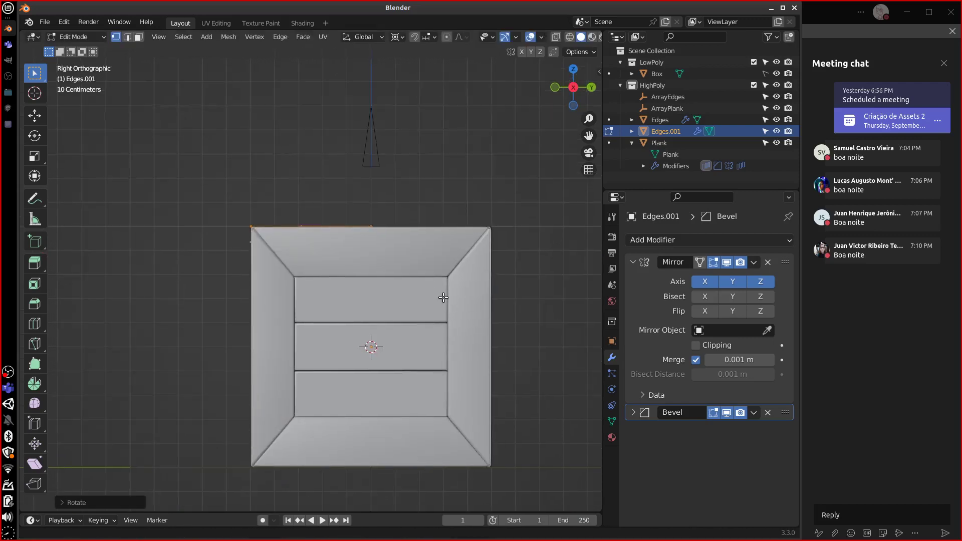
{"action": "key", "text": "g"}
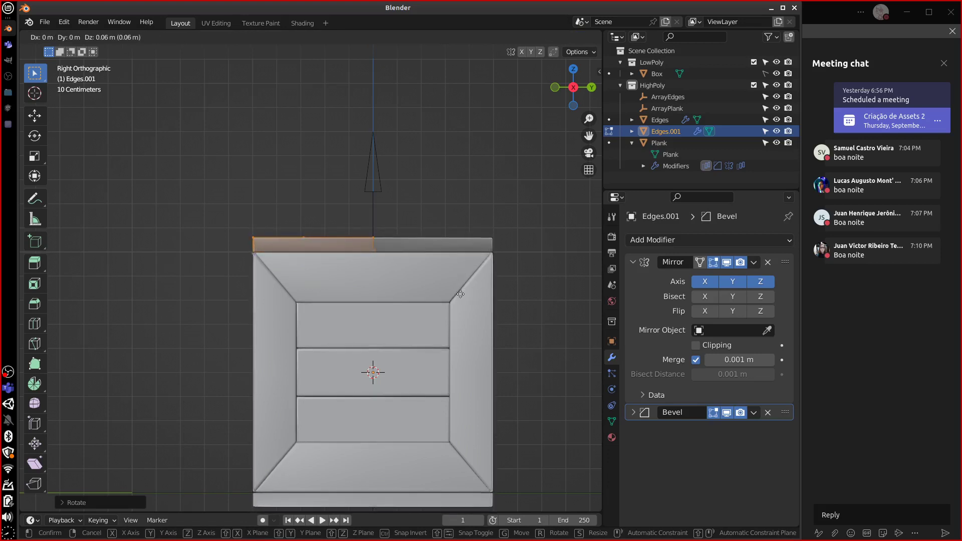
{"action": "left_click", "coordinate": [456, 293]}
{"action": "middle_click_drag", "start_coordinate": [456, 294], "coordinate": [525, 284]}
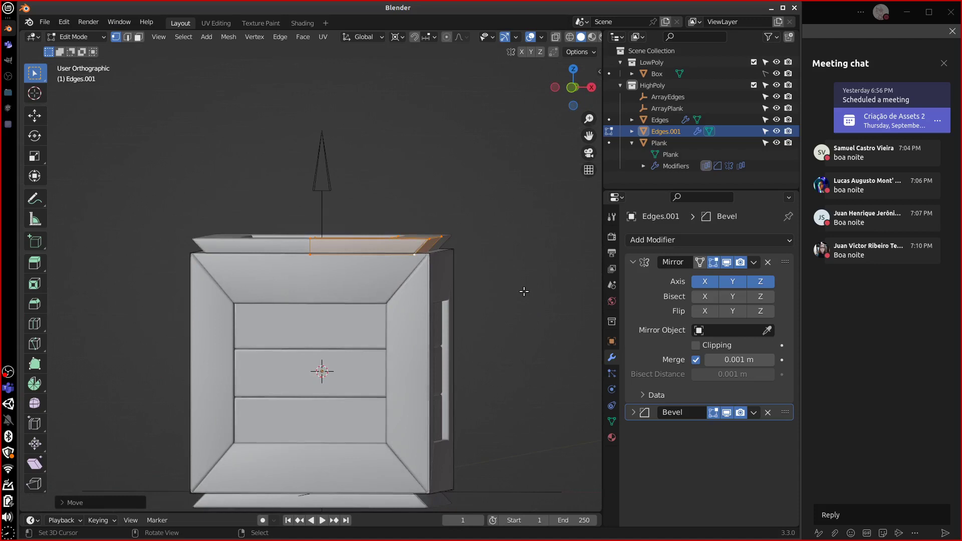
{"action": "key", "text": "KP_1"}
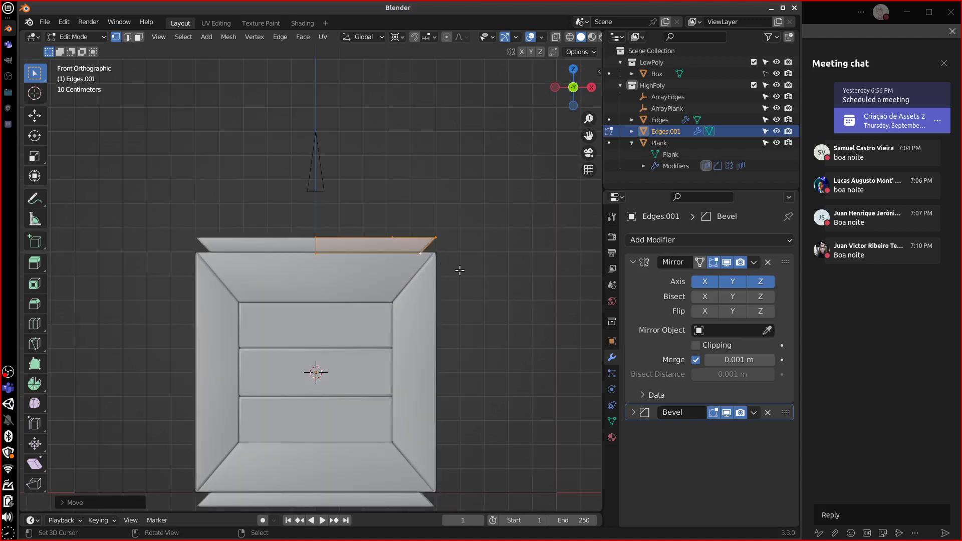
{"action": "scroll", "coordinate": [460, 270], "scroll_direction": "up", "scroll_amount": 3}
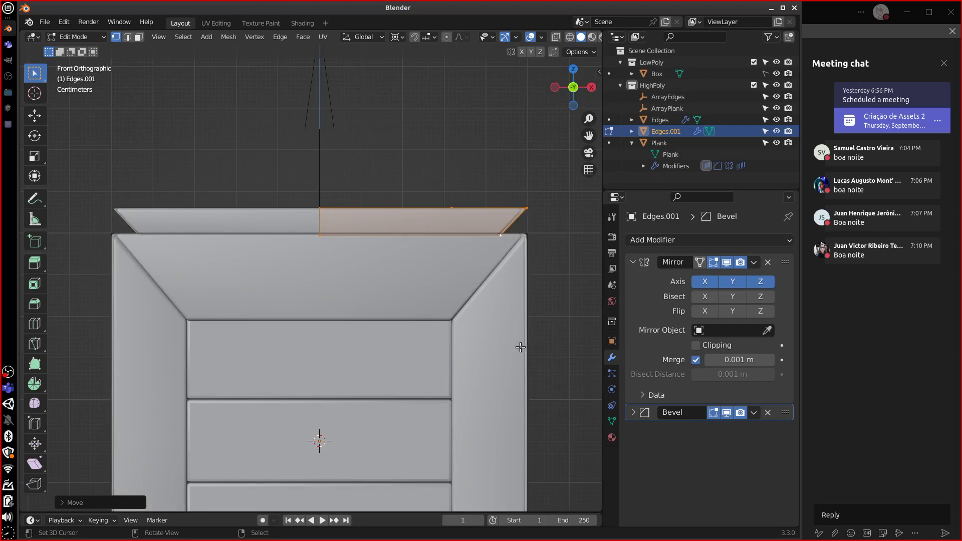
Rename the duplicated frame object and its mesh data to Cover
{"action": "double_click", "coordinate": [664, 131]}
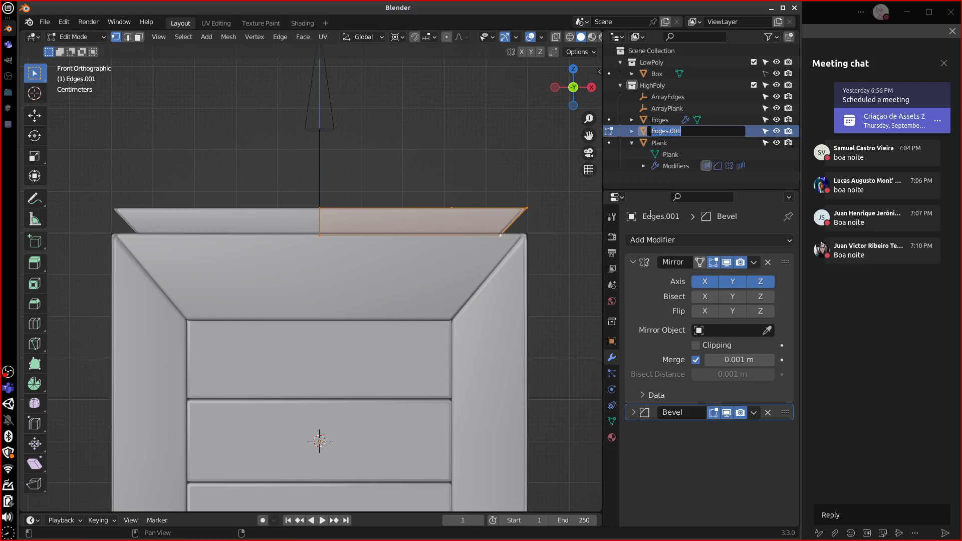
{"action": "type", "text": "T"}
{"action": "key", "text": "Return"}
{"action": "left_click", "coordinate": [632, 116]}
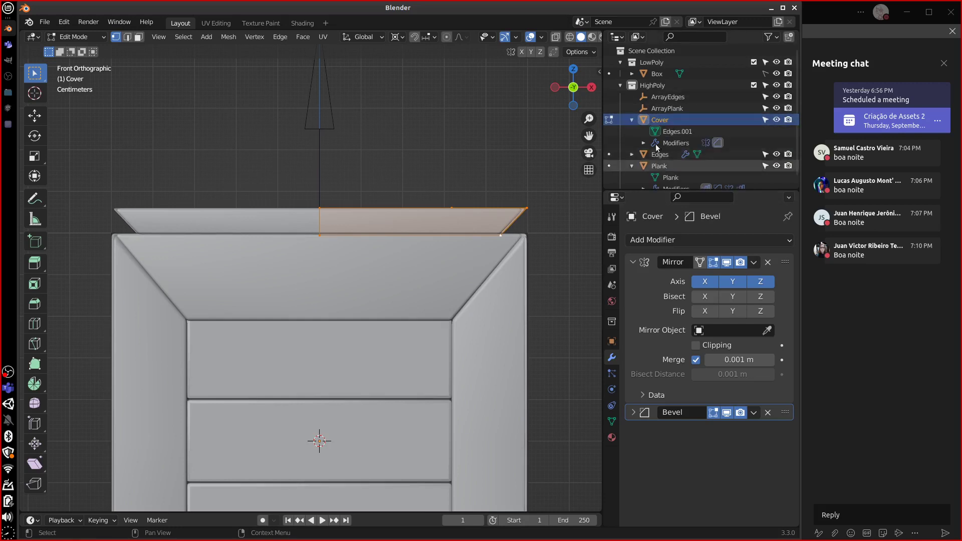
{"action": "double_click", "coordinate": [681, 132]}
{"action": "type", "text": "Cover"}
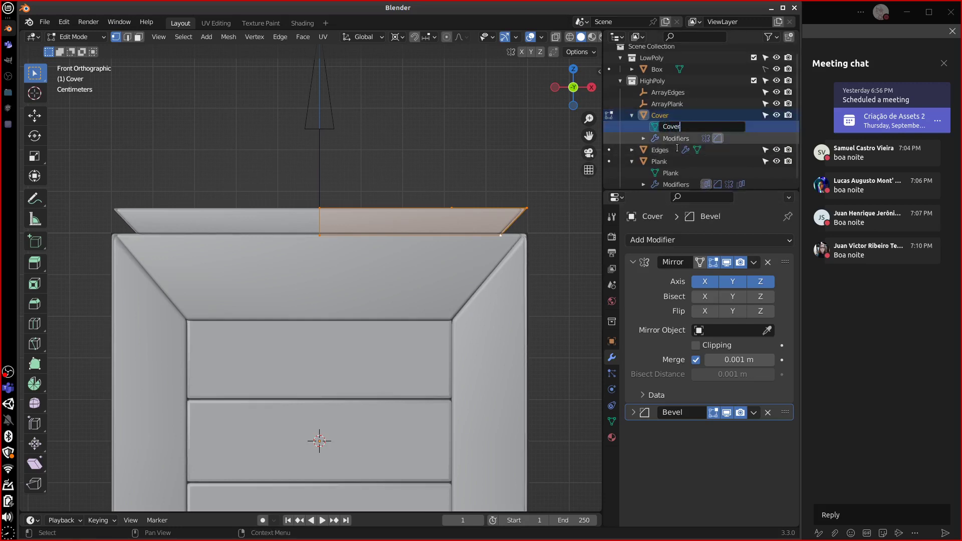
{"action": "key", "text": "Return"}
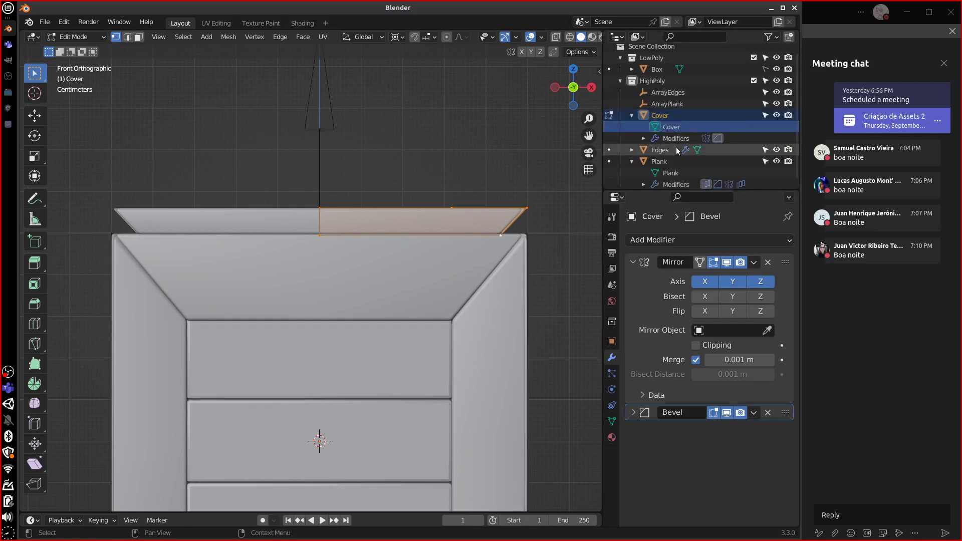
{"action": "left_click", "coordinate": [631, 117]}
With X-ray enabled, move the Cover's outer lower corner vertex 0.06 m along global X to square its side, and return to Object Mode
{"action": "left_click", "coordinate": [501, 238]}
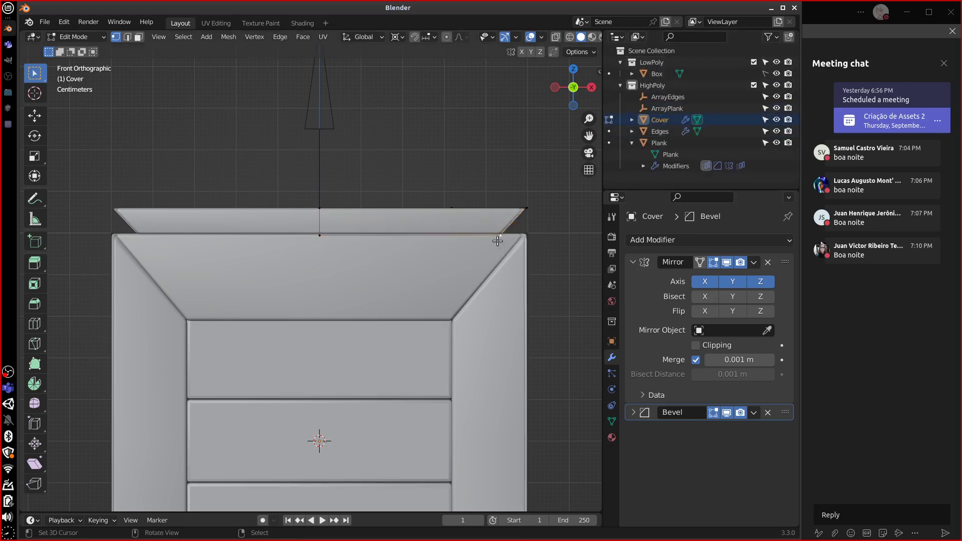
{"action": "left_click", "coordinate": [500, 238]}
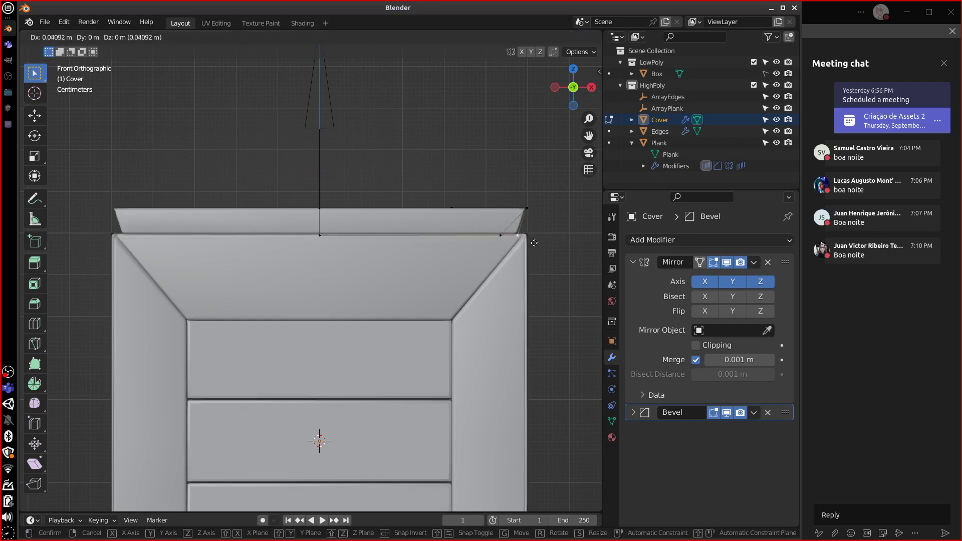
{"action": "left_click", "coordinate": [555, 37]}
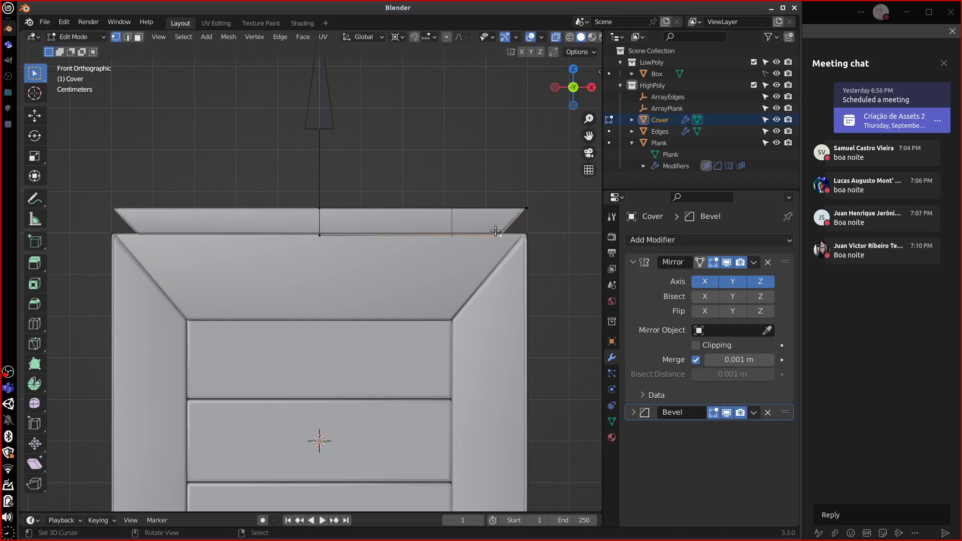
{"action": "key", "text": "g"}
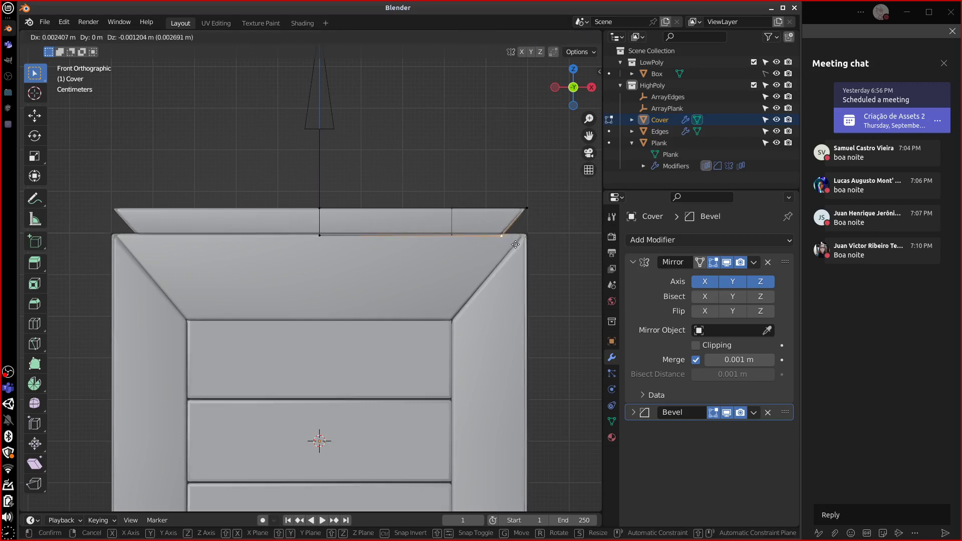
{"action": "key", "text": "x"}
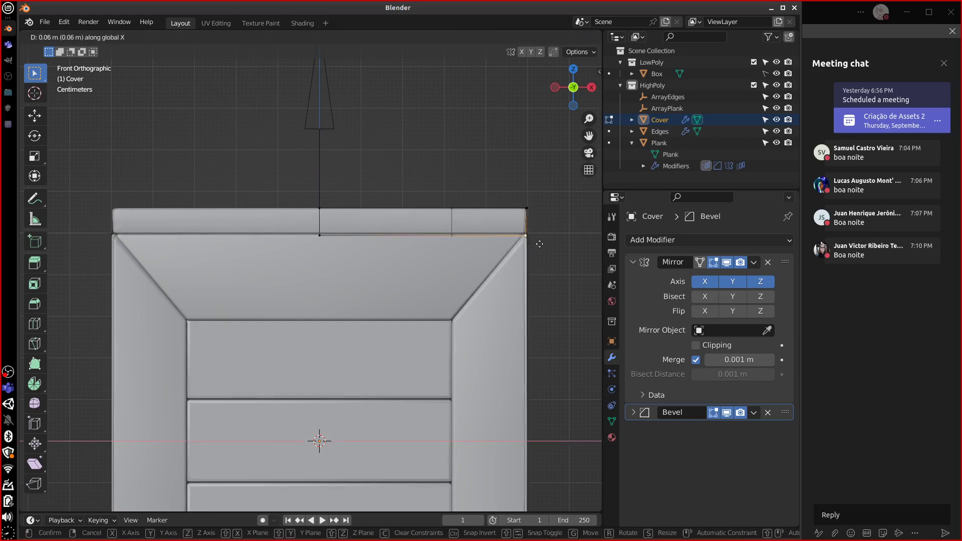
{"action": "left_click", "coordinate": [539, 245]}
{"action": "key", "text": "KP_8"}
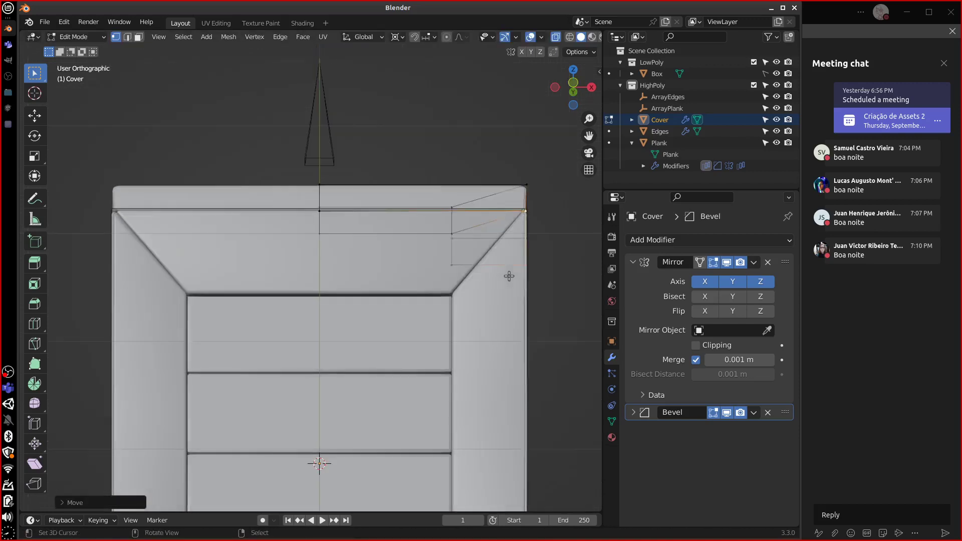
{"action": "key", "text": "KP_3"}
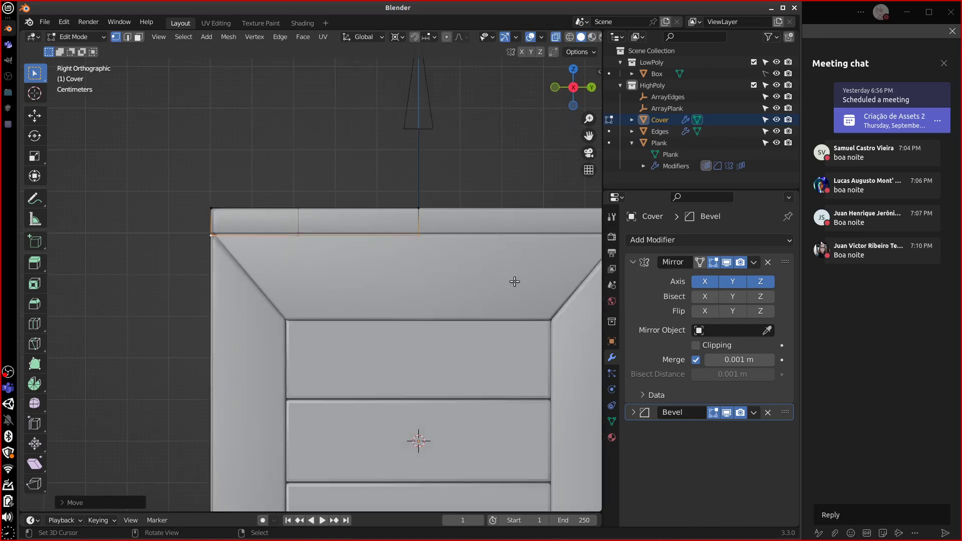
{"action": "mouse_move", "coordinate": [489, 308]}
{"action": "middle_mouse_down"}
{"action": "mouse_move", "coordinate": [557, 338]}
{"action": "mouse_move", "coordinate": [488, 305]}
{"action": "mouse_move", "coordinate": [496, 322]}
{"action": "middle_mouse_up"}
{"action": "key", "text": "Tab"}
{"action": "left_click", "coordinate": [632, 120]}
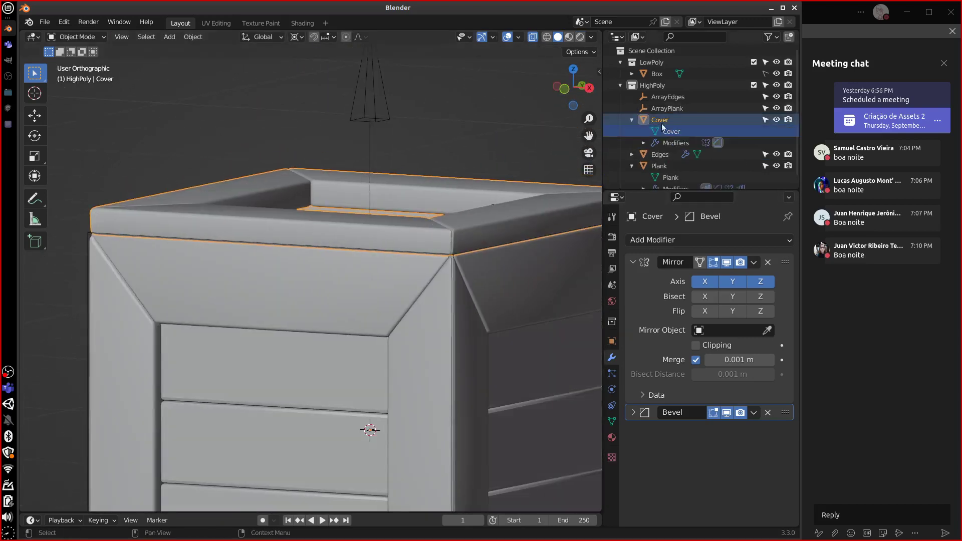
{"action": "left_click", "coordinate": [632, 120]}
Make a linked duplicate of the Plank object in its original position
{"action": "scroll", "coordinate": [522, 386], "scroll_direction": "down", "scroll_amount": 8}
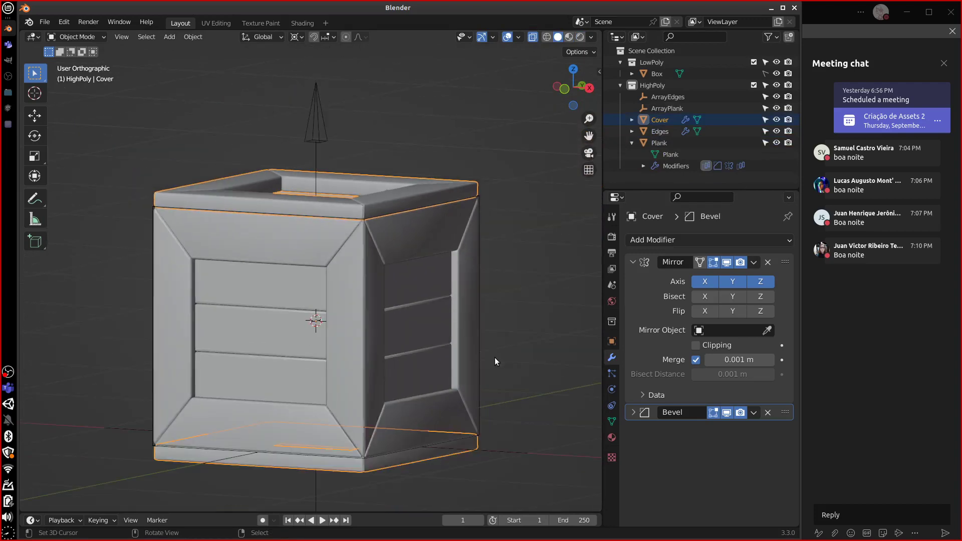
{"action": "middle_click_drag", "start_coordinate": [495, 356], "coordinate": [451, 393]}
{"action": "left_click", "coordinate": [300, 313]}
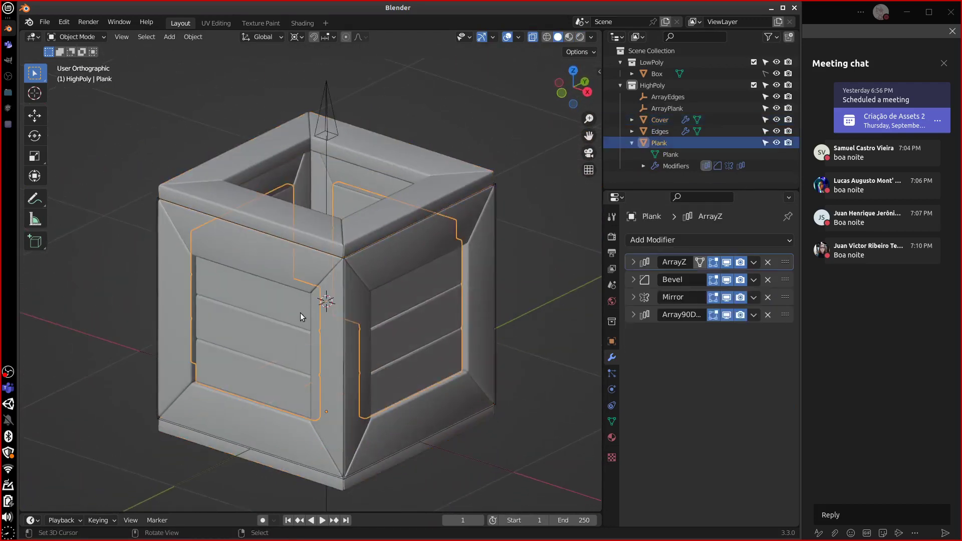
{"action": "middle_click_drag", "start_coordinate": [475, 342], "coordinate": [407, 320]}
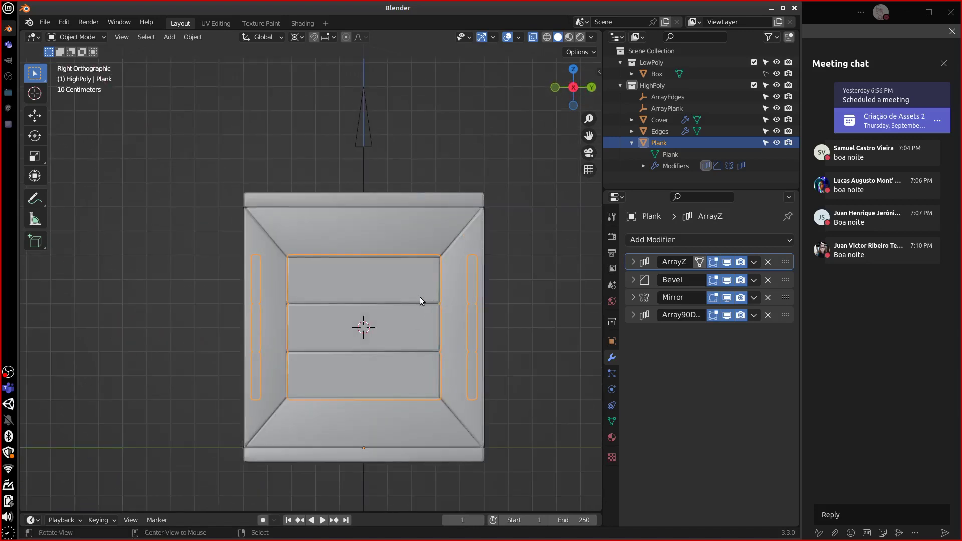
{"action": "key", "text": "shift+d"}
{"action": "right_click", "coordinate": [456, 255]}
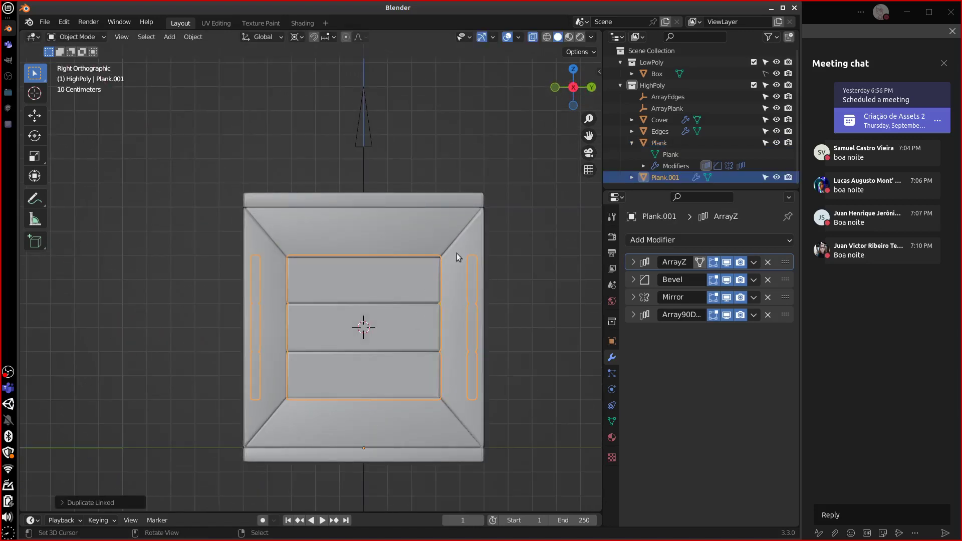
Rotate the linked plank copy flat across the crate's top and bottom, and remove its 90-degree array modifier
{"action": "key", "text": "r"}
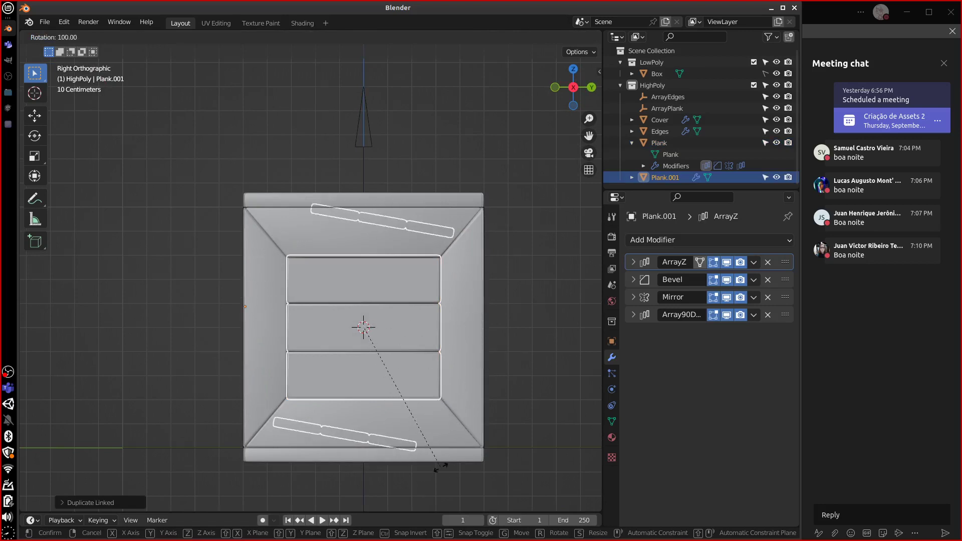
{"action": "left_click", "coordinate": [465, 453]}
{"action": "middle_click_drag", "start_coordinate": [467, 398], "coordinate": [584, 428]}
{"action": "left_click", "coordinate": [768, 315]}
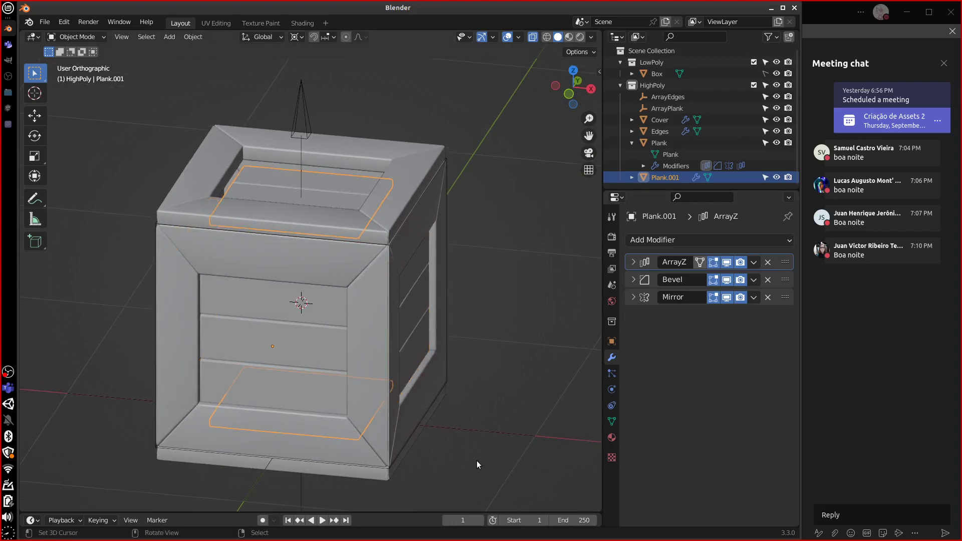
Try to raise the flat linked plank copy along global Z toward the cover frame
{"action": "middle_click_drag", "start_coordinate": [477, 461], "coordinate": [521, 285]}
{"action": "key", "text": "g"}
{"action": "key", "text": "z"}
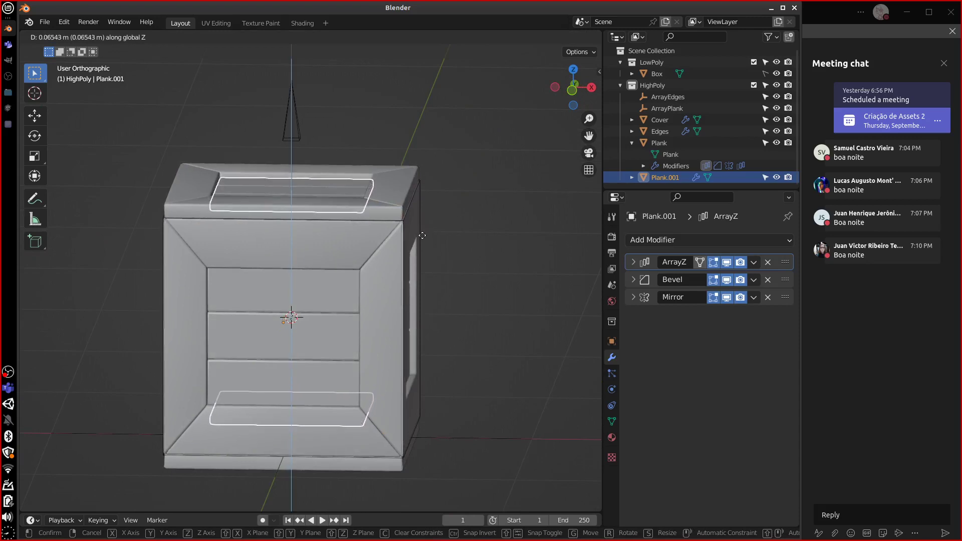
{"action": "left_click", "coordinate": [394, 333]}
Undo the edits to the linked plank copy and its duplication, back to the original Plank object
{"action": "key", "text": "ctrl+z"}
{"action": "key", "text": "ctrl+z"}
{"action": "key", "text": "ctrl+z"}
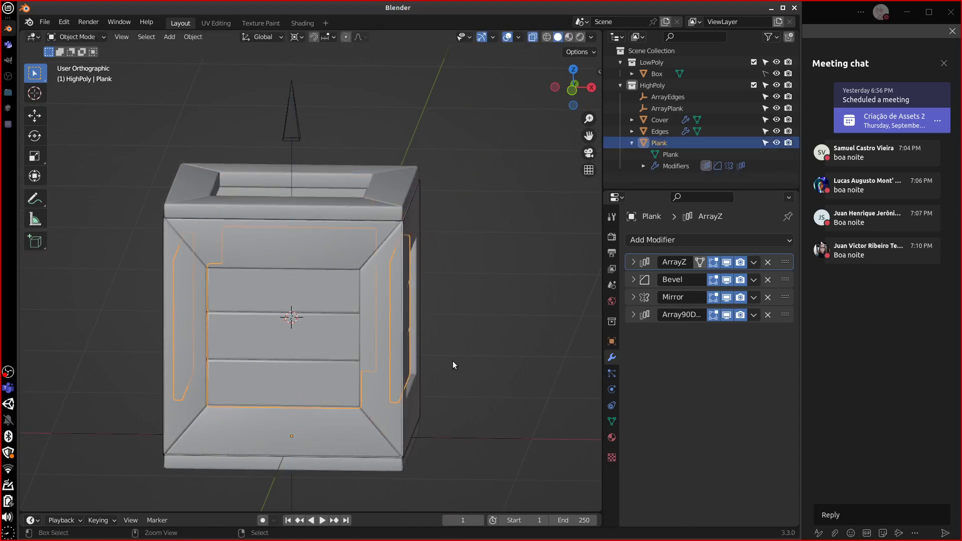
Make an independent duplicate of the Plank object in its original position and remove the copy's 90-degree array modifier
{"action": "mouse_move", "coordinate": [455, 375]}
{"action": "middle_mouse_down"}
{"action": "mouse_move", "coordinate": [415, 382]}
{"action": "mouse_move", "coordinate": [466, 368]}
{"action": "mouse_move", "coordinate": [449, 376]}
{"action": "middle_mouse_up"}
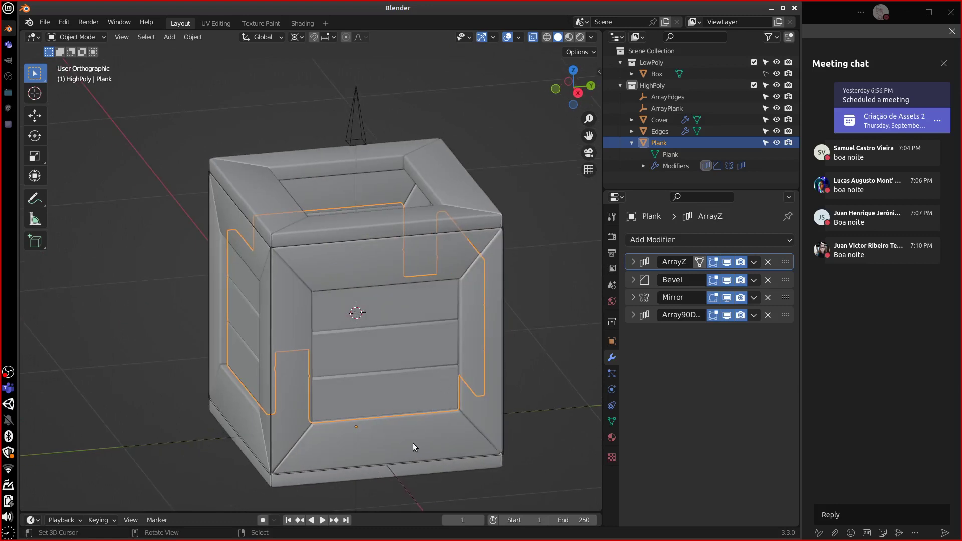
{"action": "middle_click_drag", "start_coordinate": [413, 443], "coordinate": [470, 338]}
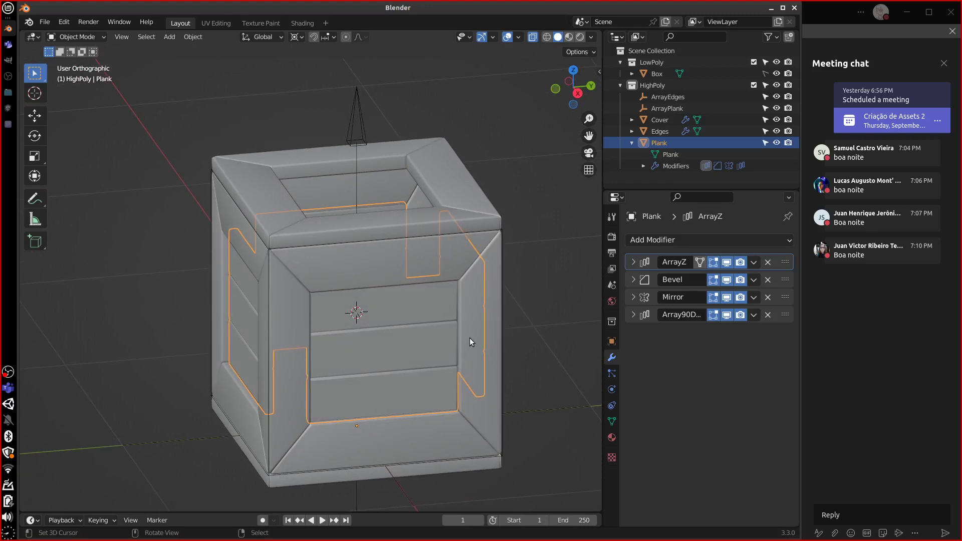
{"action": "key", "text": "shift+d"}
{"action": "right_click", "coordinate": [478, 308]}
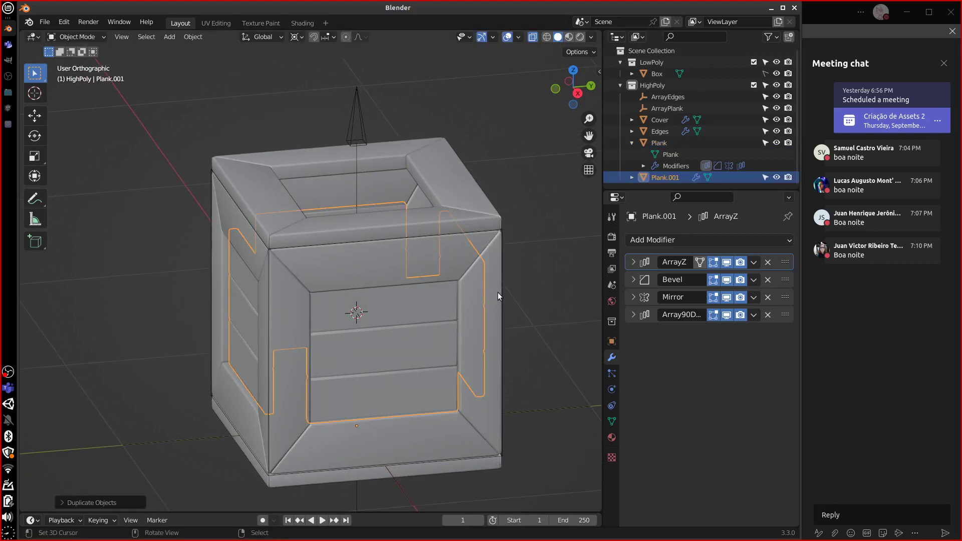
{"action": "key", "text": "KP_3"}
{"action": "key", "text": "r"}
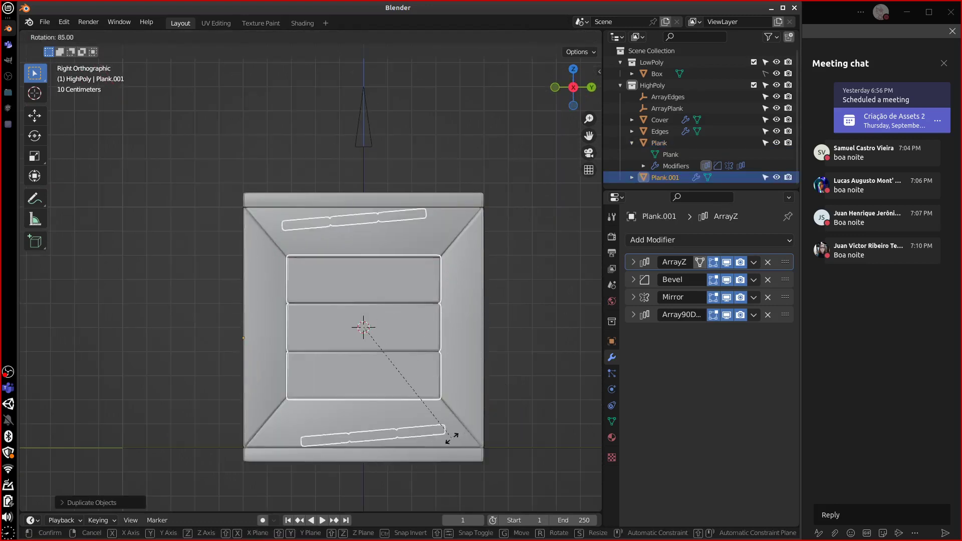
{"action": "right_click", "coordinate": [497, 327]}
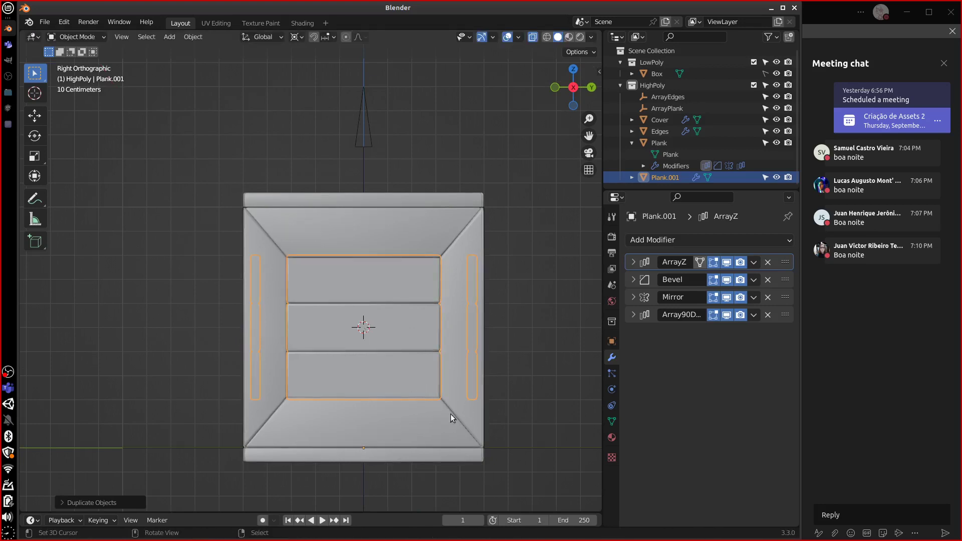
{"action": "left_click", "coordinate": [768, 315]}
In Edit Mode, rotate the plank copy's whole mesh around the 3D cursor so it lies flat at the crate's top
{"action": "key", "text": "Tab"}
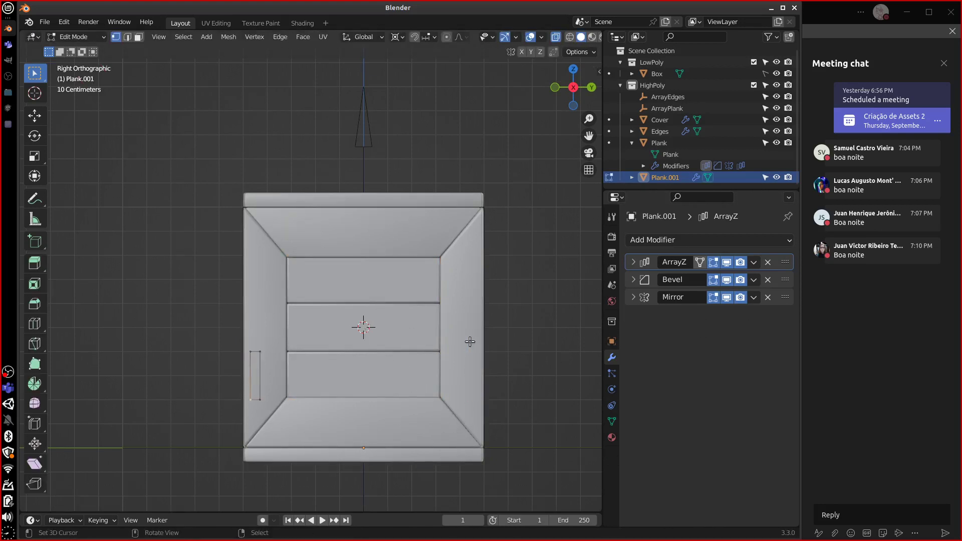
{"action": "key", "text": "a"}
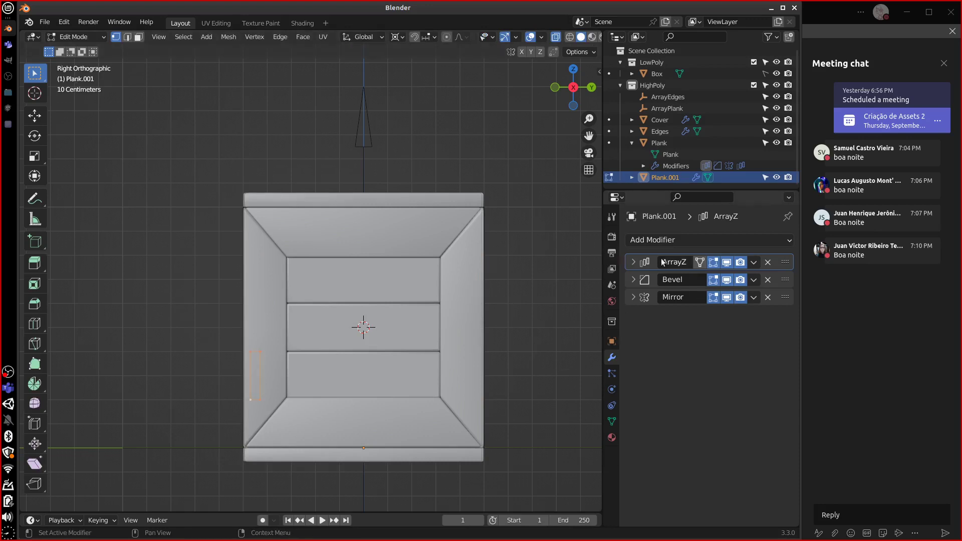
{"action": "left_click", "coordinate": [632, 298]}
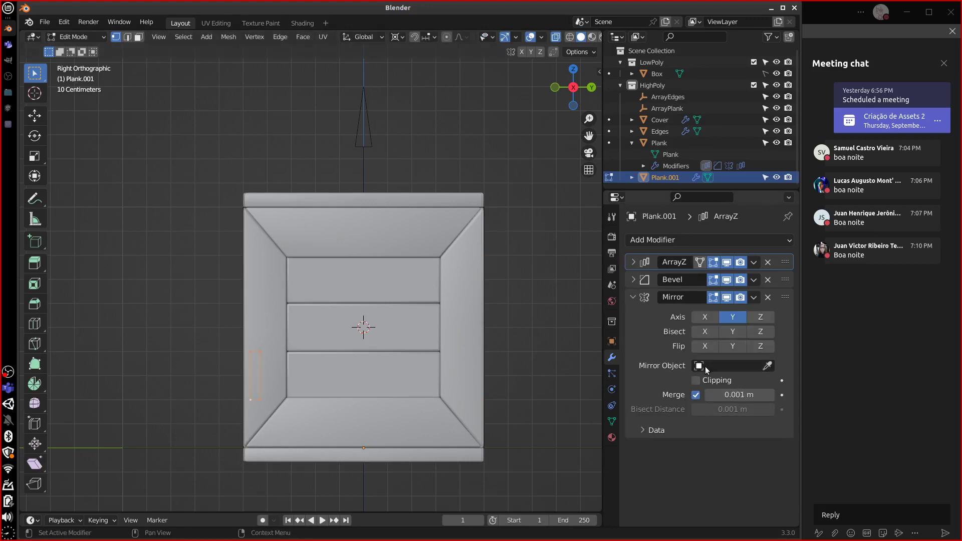
{"action": "key", "text": "r"}
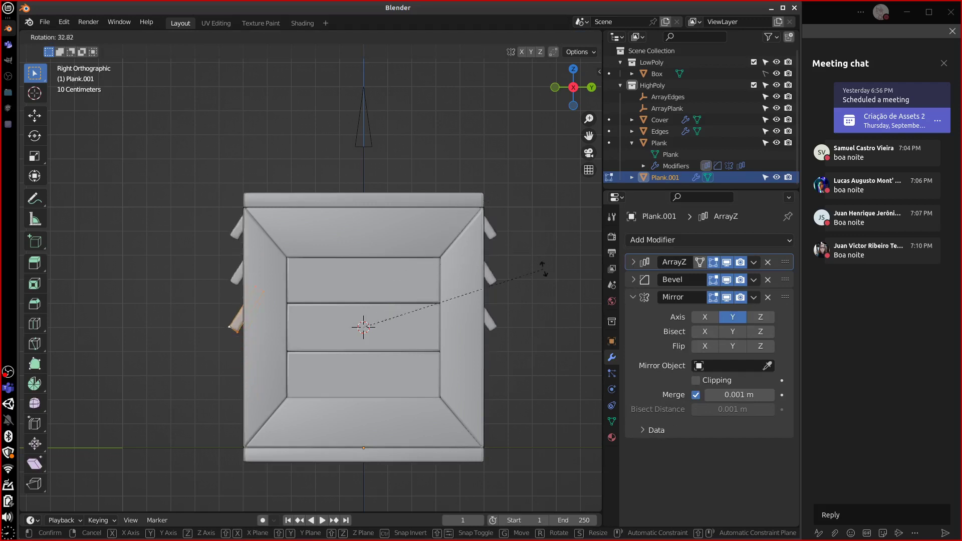
{"action": "left_click", "coordinate": [511, 438]}
{"action": "middle_click_drag", "start_coordinate": [484, 406], "coordinate": [531, 438]}
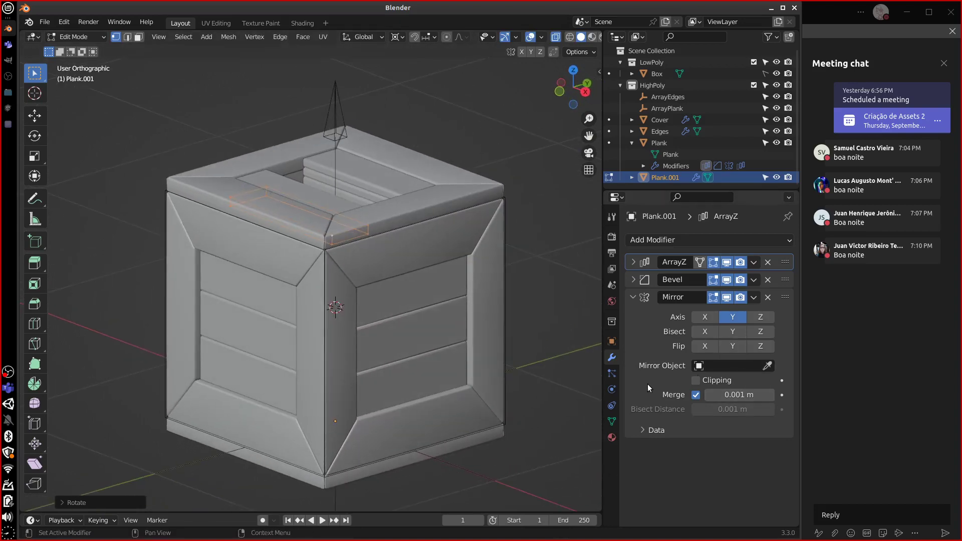
Set the plank copy's Mirror modifier to the Z axis only and return to Object Mode
{"action": "middle_click_drag", "start_coordinate": [551, 401], "coordinate": [548, 341]}
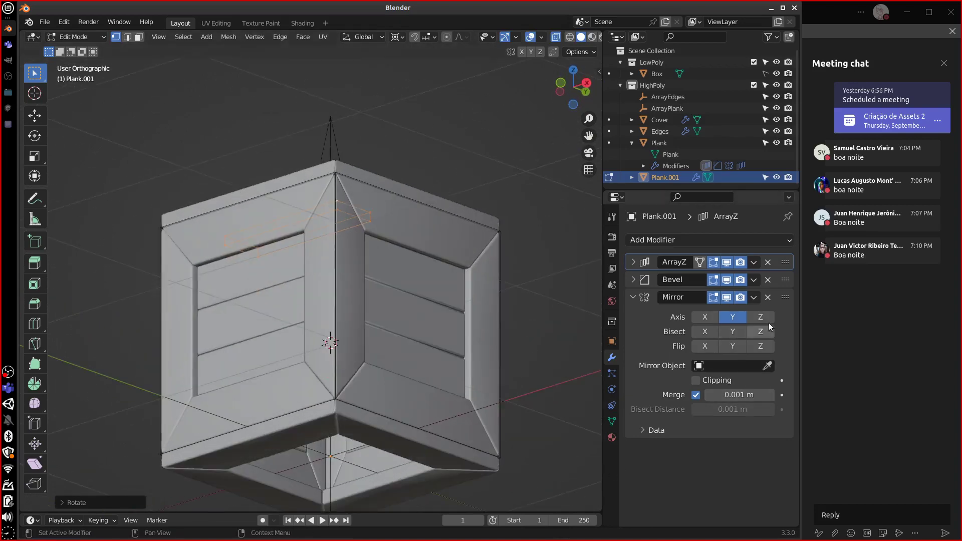
{"action": "left_click", "coordinate": [740, 321]}
{"action": "middle_click_drag", "start_coordinate": [506, 396], "coordinate": [441, 376]}
{"action": "key", "text": "Tab"}
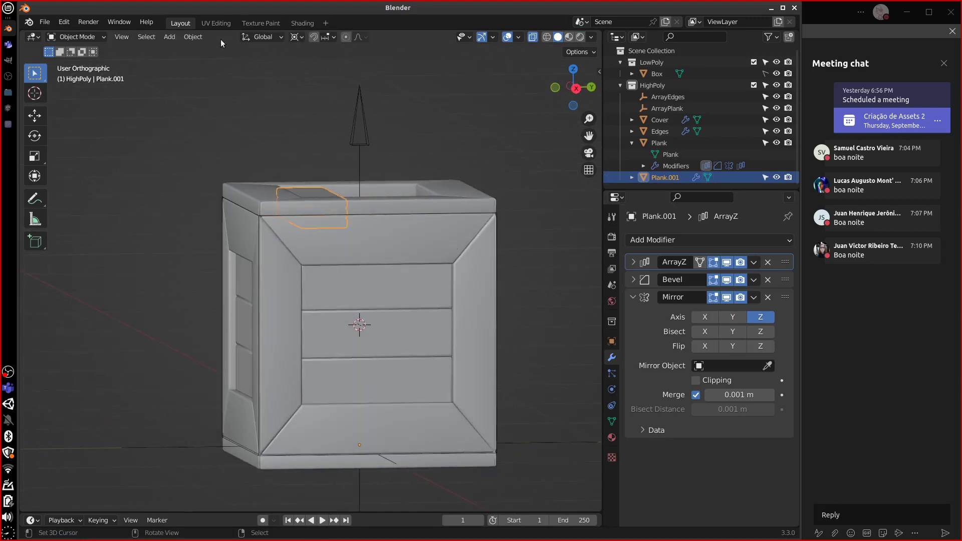
Set the plank copy's origin to the 3D cursor
{"action": "left_click", "coordinate": [193, 37]}
{"action": "mouse_move", "coordinate": [257, 62]}
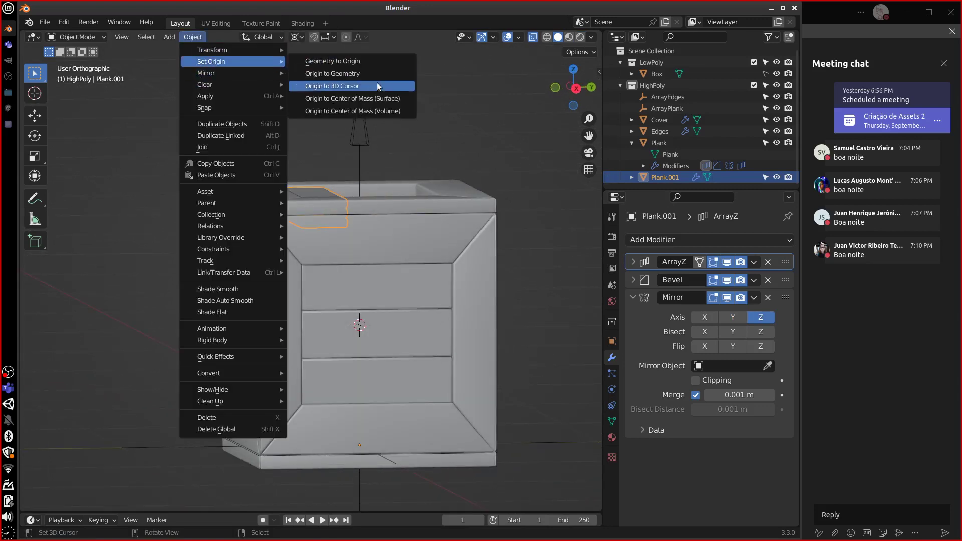
{"action": "left_click", "coordinate": [377, 86]}
{"action": "middle_click_drag", "start_coordinate": [445, 320], "coordinate": [470, 461]}
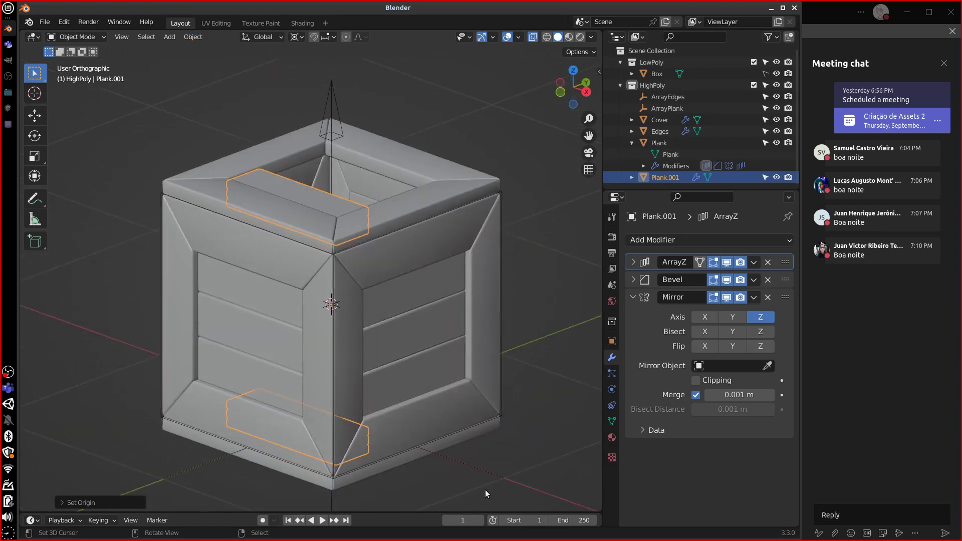
Set the ArrayZ modifier's relative offset on the plank copy to Z 0 and Y 1
{"action": "left_click", "coordinate": [633, 262]}
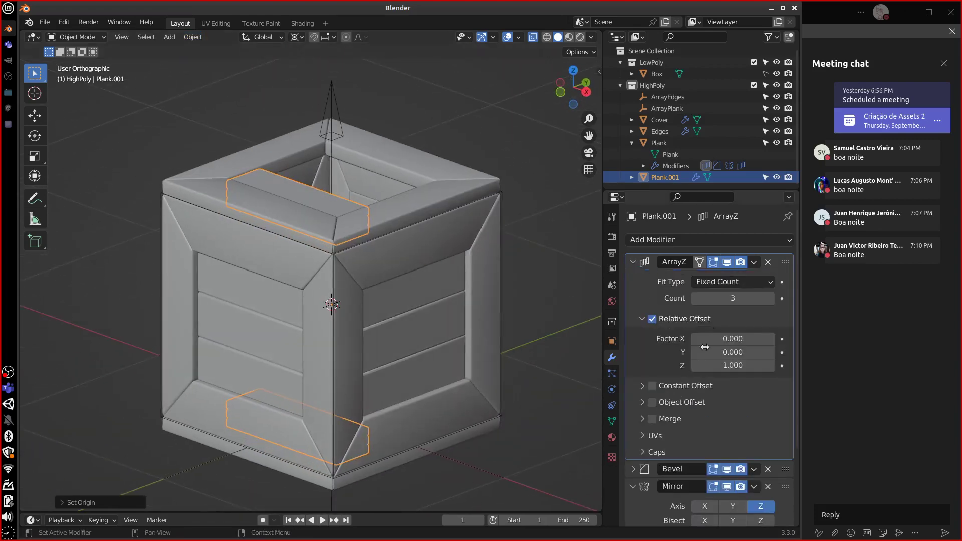
{"action": "left_click", "coordinate": [740, 365]}
{"action": "type", "text": "0"}
{"action": "key", "text": "Return"}
{"action": "left_click", "coordinate": [740, 352]}
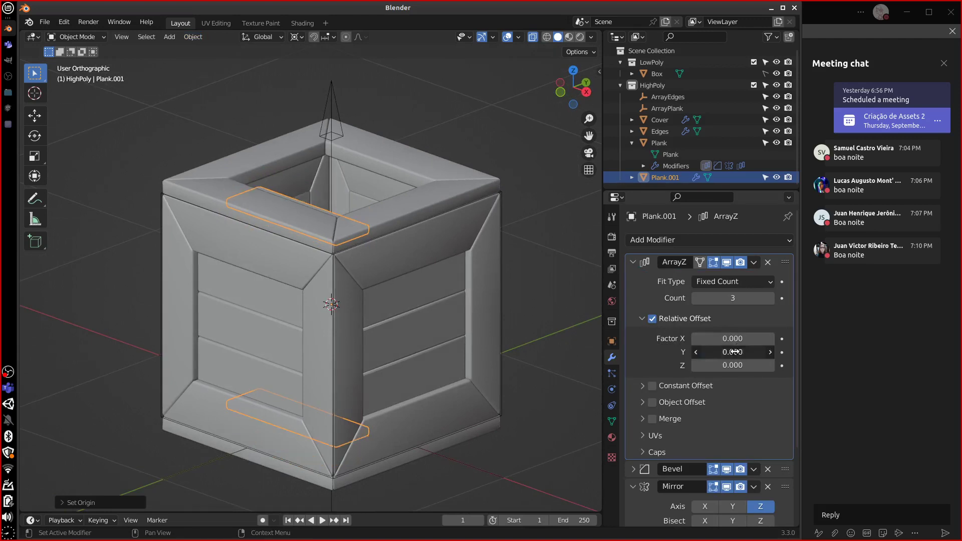
{"action": "type", "text": "1"}
{"action": "key", "text": "Return"}
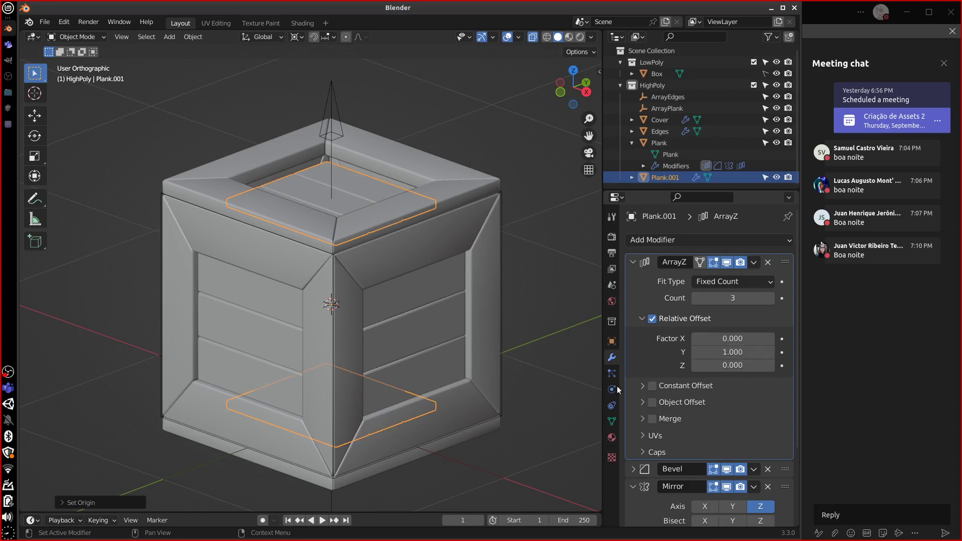
In Edit Mode and front view, move the plank copy's mesh up along global Z into the top cover frame
{"action": "middle_click_drag", "start_coordinate": [577, 388], "coordinate": [381, 279]}
{"action": "key", "text": "Tab"}
{"action": "key", "text": "KP_1"}
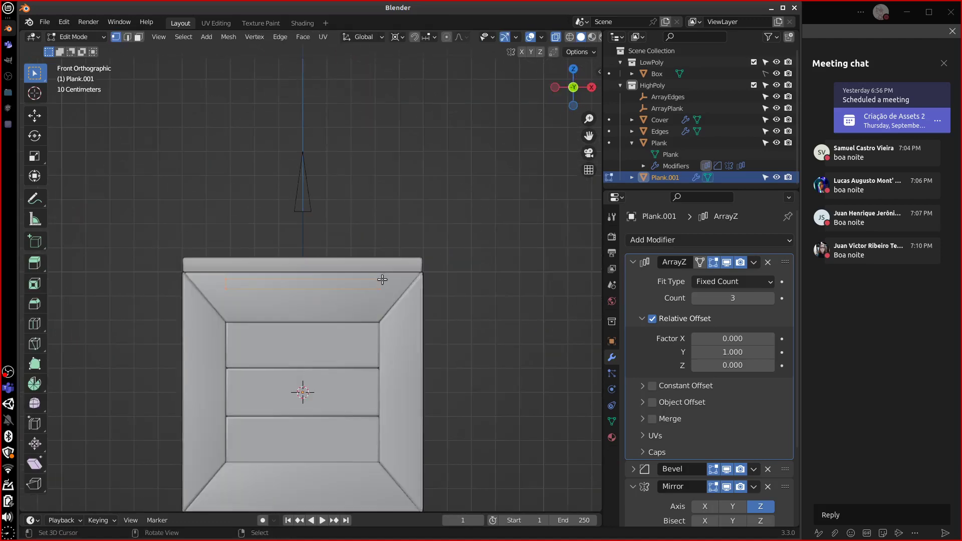
{"action": "key", "text": "g"}
{"action": "key", "text": "z"}
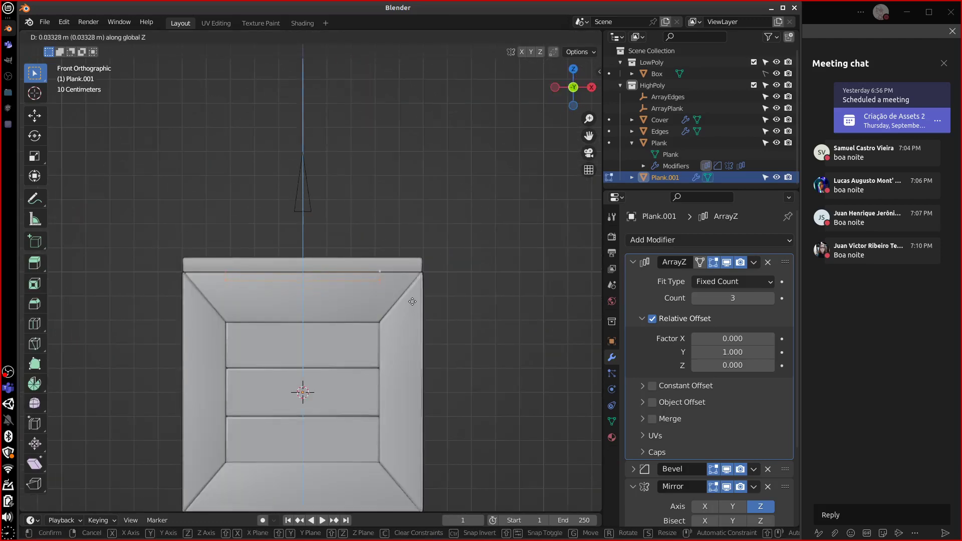
{"action": "left_click", "coordinate": [447, 268]}
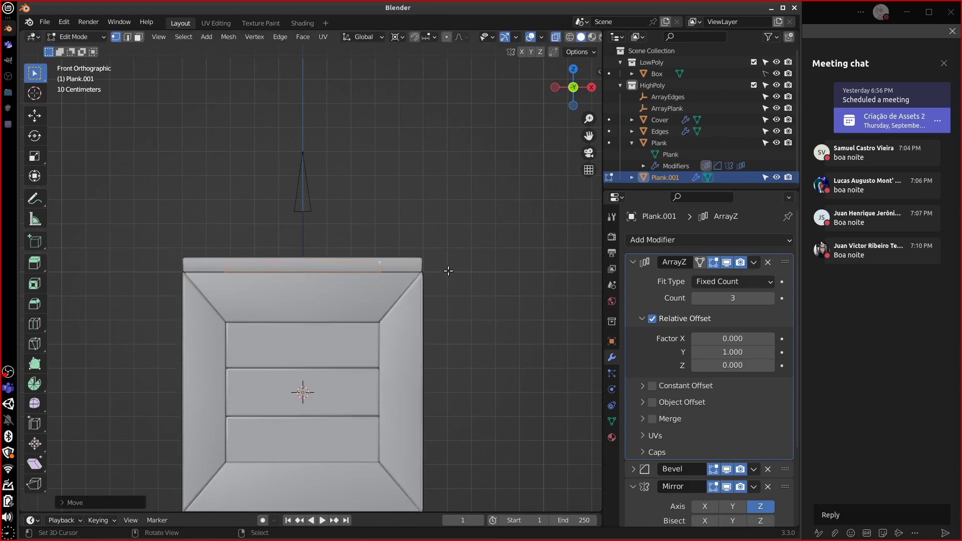
{"action": "middle_click_drag", "start_coordinate": [447, 268], "coordinate": [506, 373]}
Rename the duplicated plank object and its mesh data to CoverPlank
{"action": "double_click", "coordinate": [677, 179]}
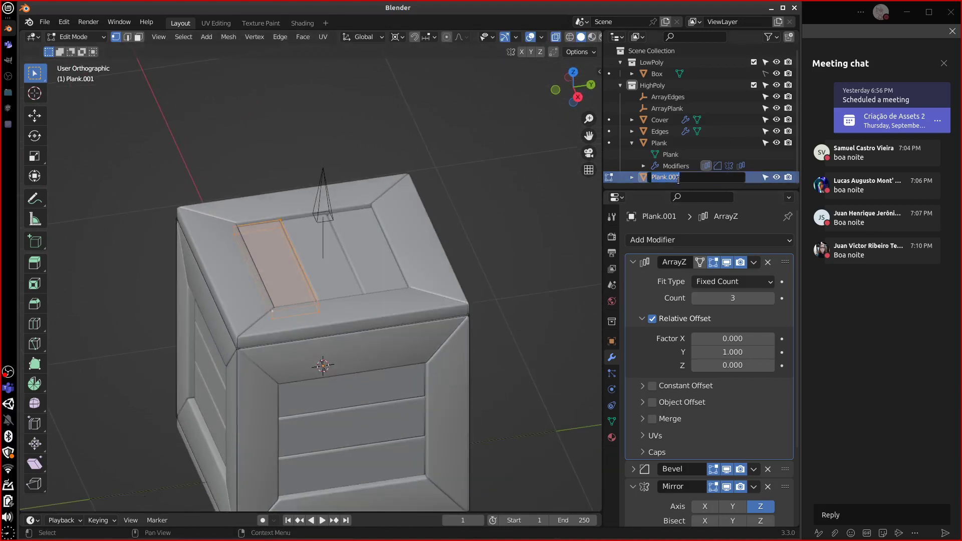
{"action": "type", "text": "CoverOPlank"}
{"action": "key", "text": "Return"}
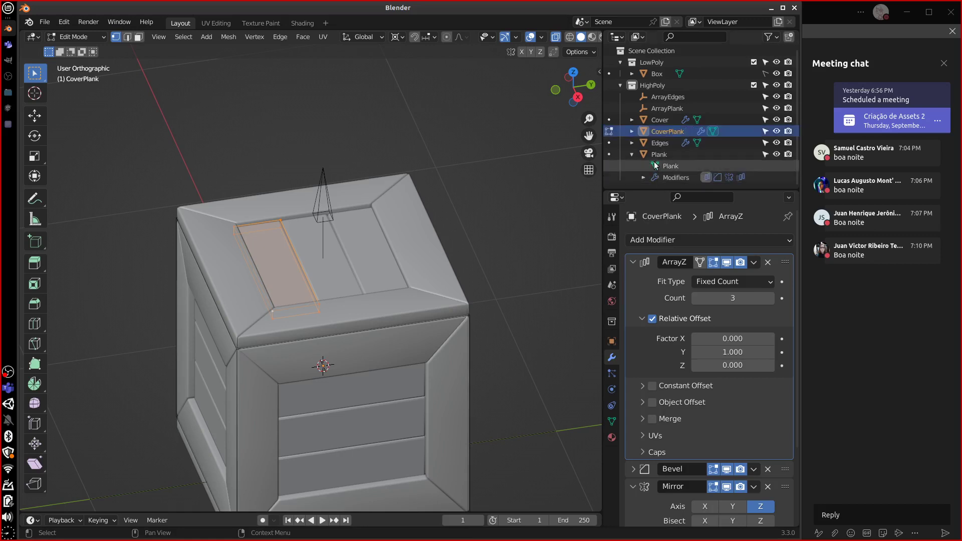
{"action": "left_click", "coordinate": [632, 131]}
{"action": "double_click", "coordinate": [674, 143]}
{"action": "scroll", "coordinate": [688, 148], "scroll_direction": "down", "scroll_amount": 1}
{"action": "type", "text": "C"}
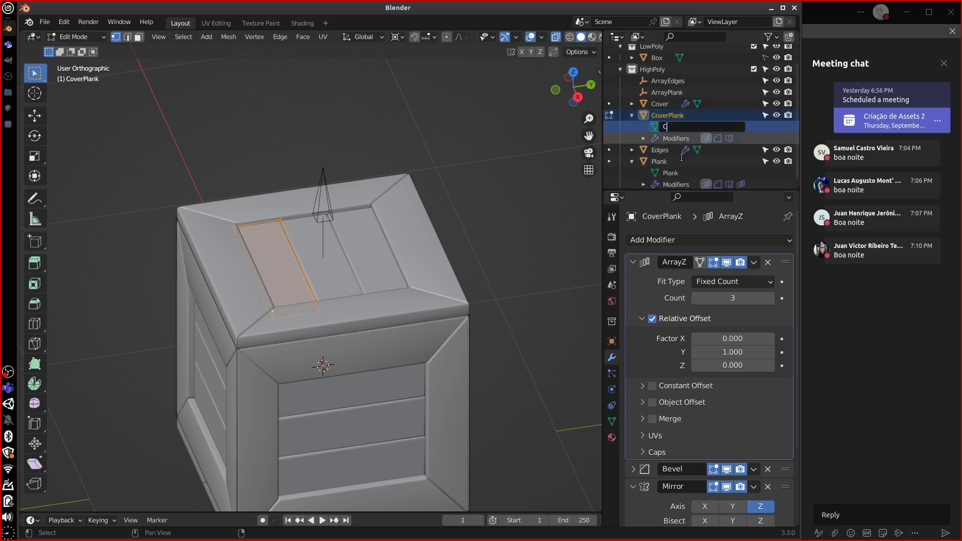
{"action": "type", "text": "overPlank"}
{"action": "key", "text": "Return"}
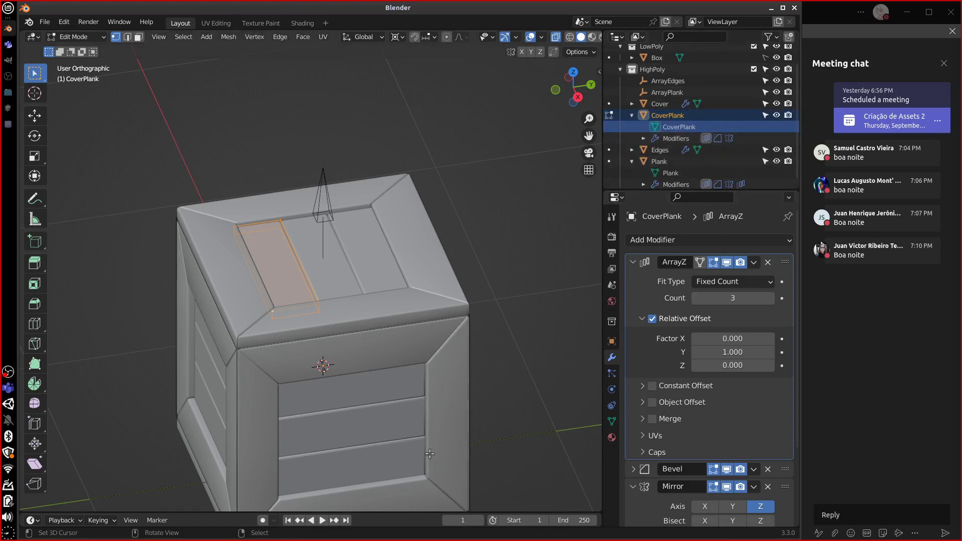
Return to Object Mode and collapse CoverPlank's array and mirror modifier settings and the expanded object entries in the outliner
{"action": "key", "text": "Tab"}
{"action": "middle_click_drag", "start_coordinate": [471, 425], "coordinate": [515, 381]}
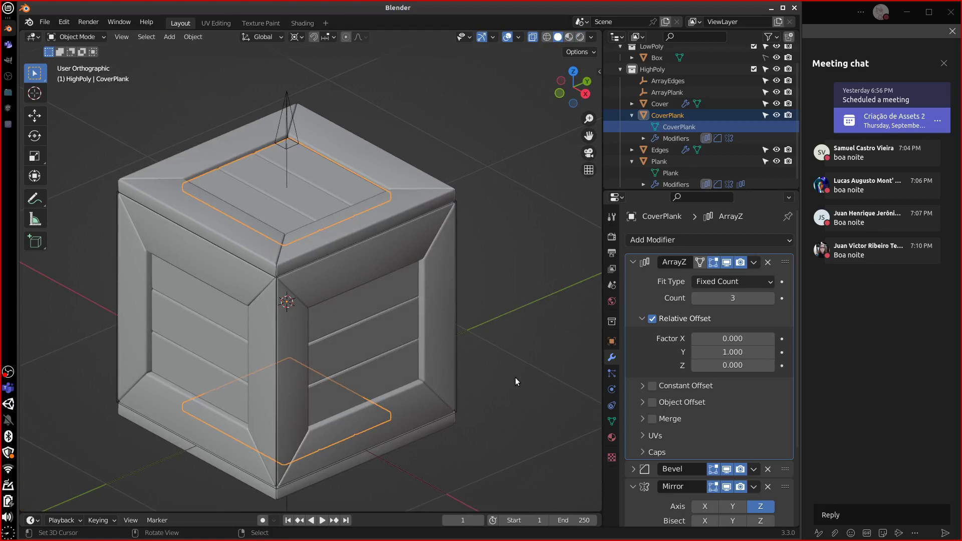
{"action": "left_click", "coordinate": [633, 262]}
{"action": "left_click", "coordinate": [634, 296]}
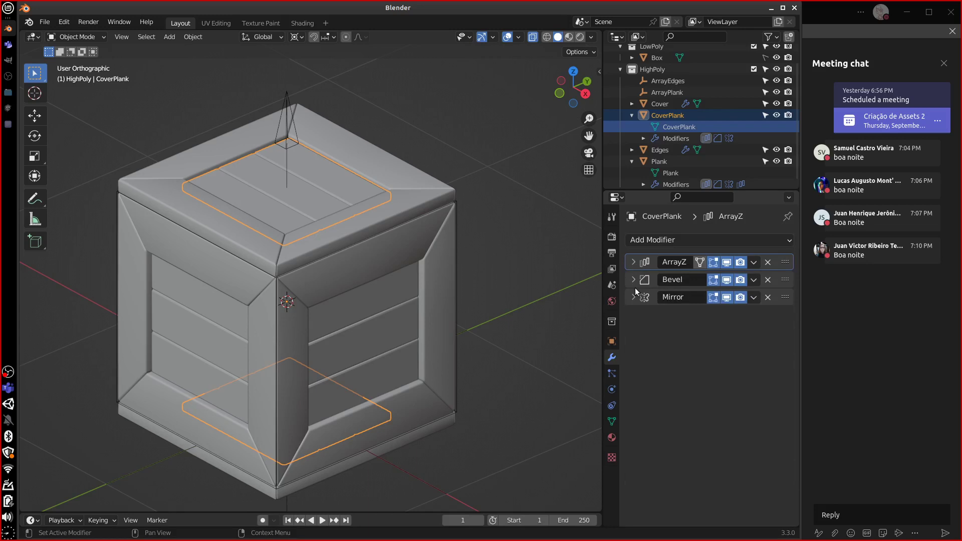
{"action": "left_click", "coordinate": [633, 115]}
{"action": "left_click", "coordinate": [632, 154]}
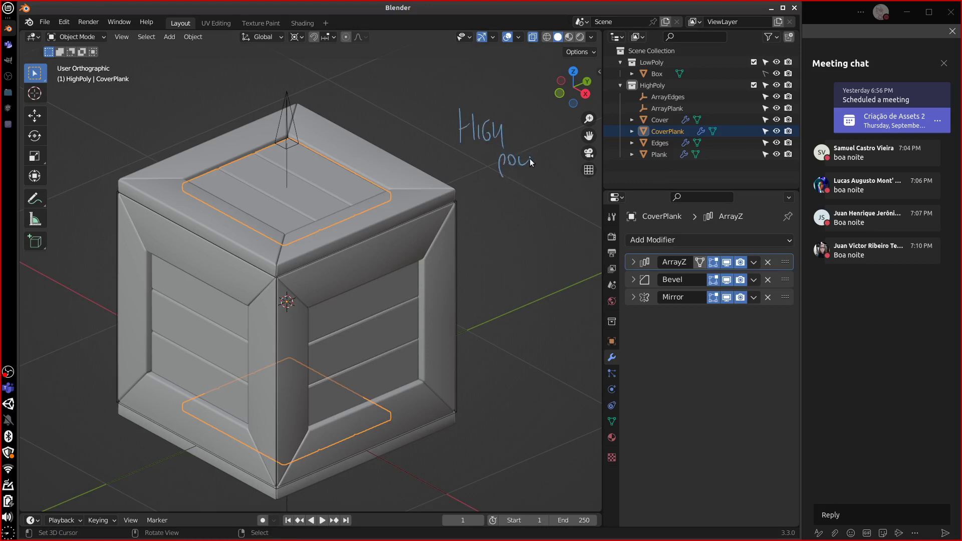
{"action": "mouse_move", "coordinate": [491, 199]}
{"action": "left_mouse_down"}
{"action": "mouse_move", "coordinate": [503, 250]}
{"action": "mouse_move", "coordinate": [524, 273]}
{"action": "mouse_move", "coordinate": [476, 400]}
{"action": "left_mouse_up"}
{"action": "mouse_move", "coordinate": [534, 270]}
{"action": "left_mouse_down"}
{"action": "mouse_move", "coordinate": [571, 296]}
{"action": "mouse_move", "coordinate": [590, 291]}
{"action": "left_mouse_up"}
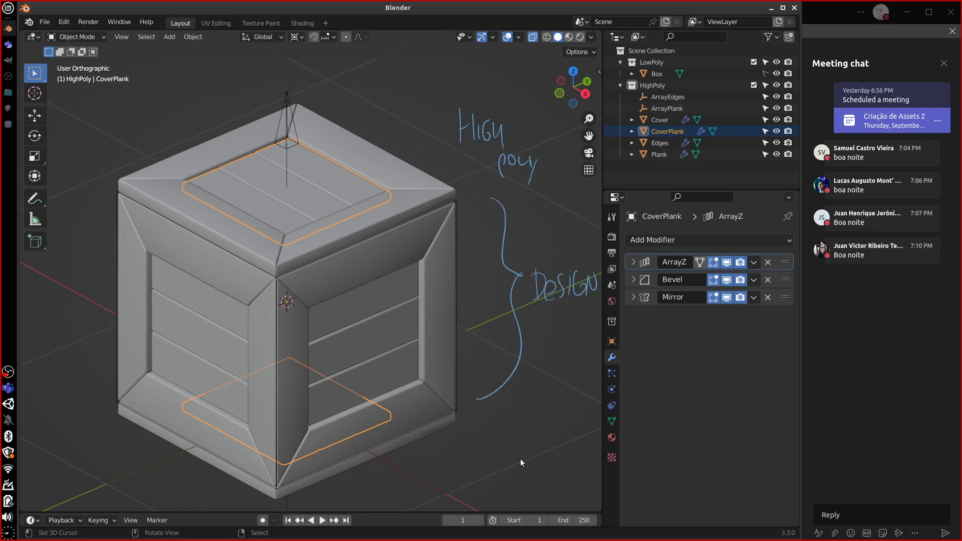
{"action": "mouse_move", "coordinate": [482, 398]}
{"action": "left_mouse_down"}
{"action": "mouse_move", "coordinate": [505, 385]}
{"action": "mouse_move", "coordinate": [516, 295]}
{"action": "mouse_move", "coordinate": [493, 192]}
{"action": "mouse_move", "coordinate": [546, 294]}
{"action": "mouse_move", "coordinate": [537, 306]}
{"action": "mouse_move", "coordinate": [545, 277]}
{"action": "mouse_move", "coordinate": [578, 292]}
{"action": "mouse_move", "coordinate": [560, 274]}
{"action": "mouse_move", "coordinate": [538, 134]}
{"action": "mouse_move", "coordinate": [471, 150]}
{"action": "left_mouse_up"}
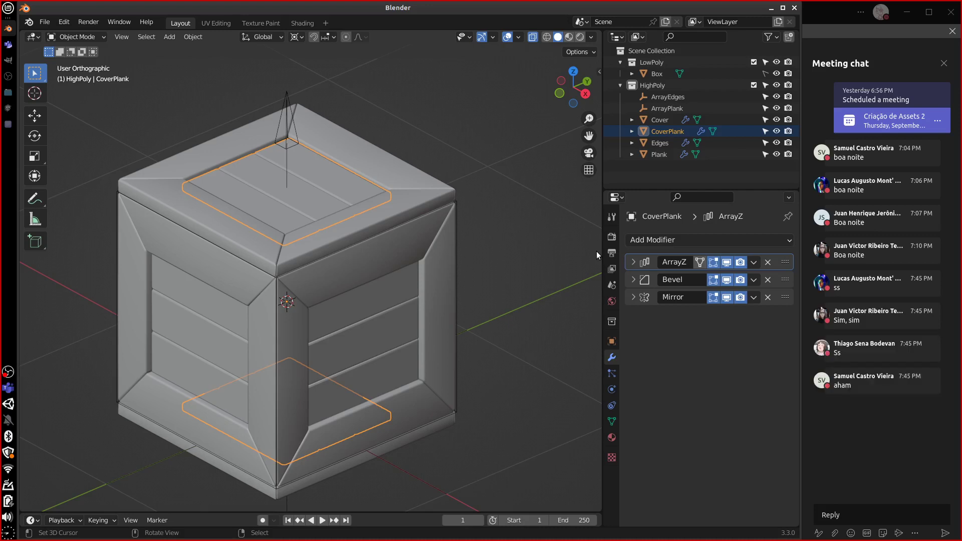
Add a cube mesh at the 3D cursor in the HighPoly collection, seen from the front
{"action": "middle_click_drag", "start_coordinate": [403, 416], "coordinate": [446, 401]}
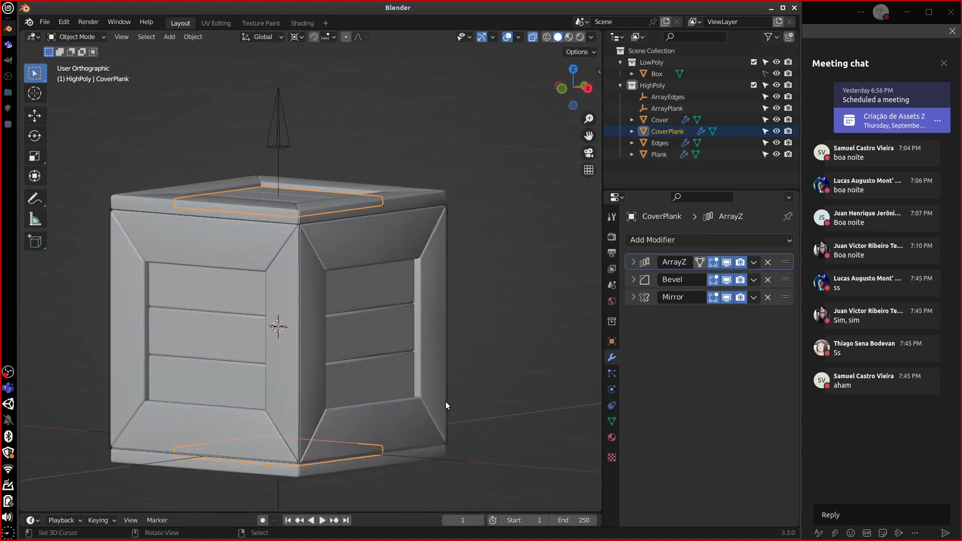
{"action": "key", "text": "KP_3"}
{"action": "key", "text": "KP_1"}
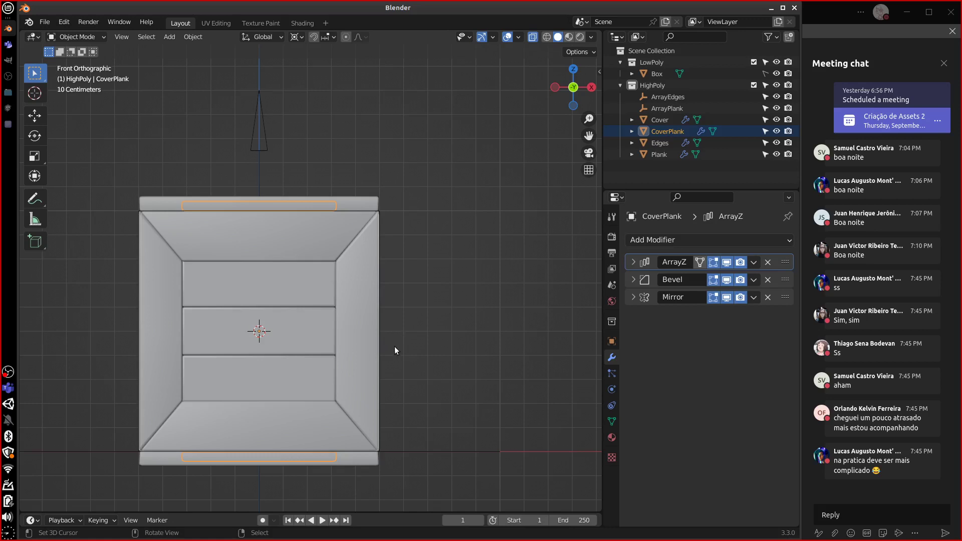
{"action": "key", "text": "shift"}
{"action": "key", "text": "shift+a"}
{"action": "mouse_move", "coordinate": [404, 236]}
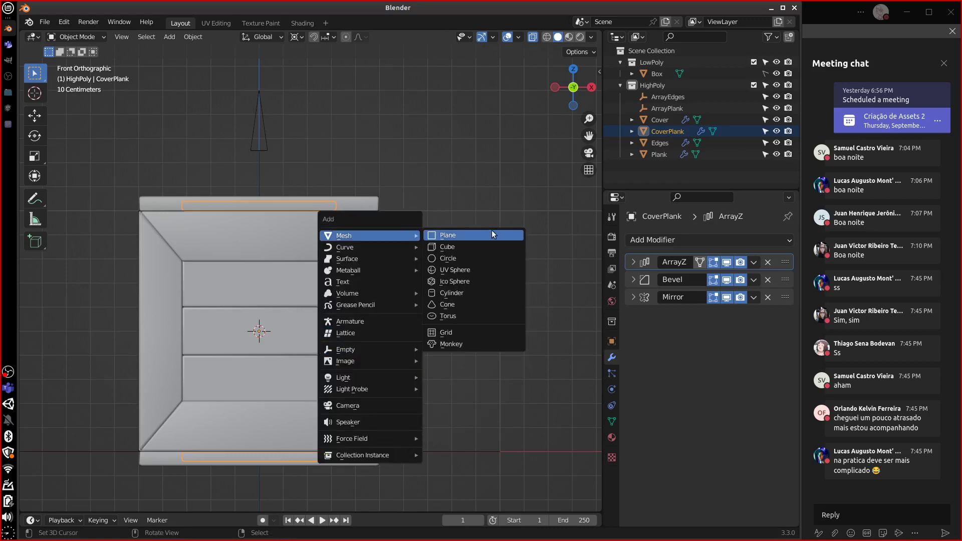
{"action": "left_click", "coordinate": [479, 247]}
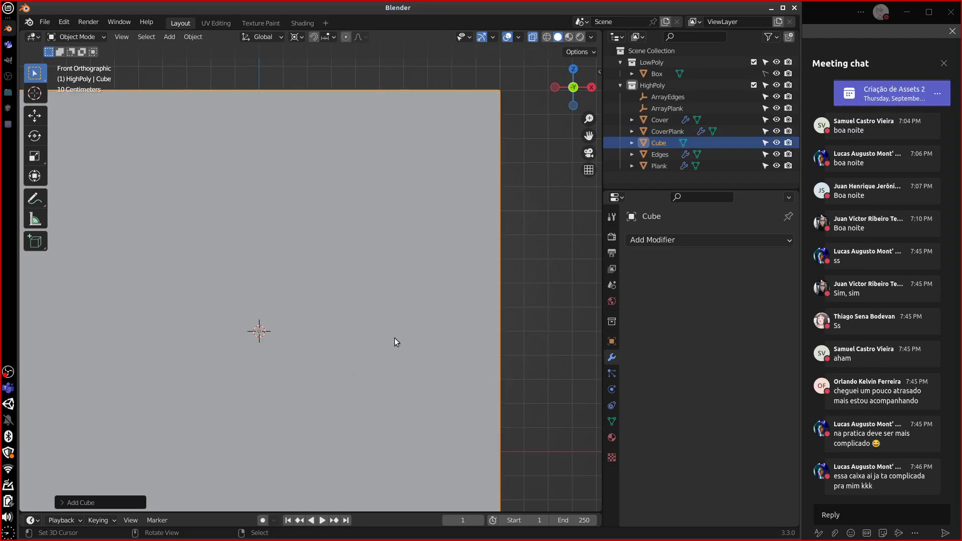
In Edit Mode and right view, scale the cube's mesh down uniformly to fit the plank opening inside the crate's edge frame
{"action": "key", "text": "KP_3"}
{"action": "key", "text": "Tab"}
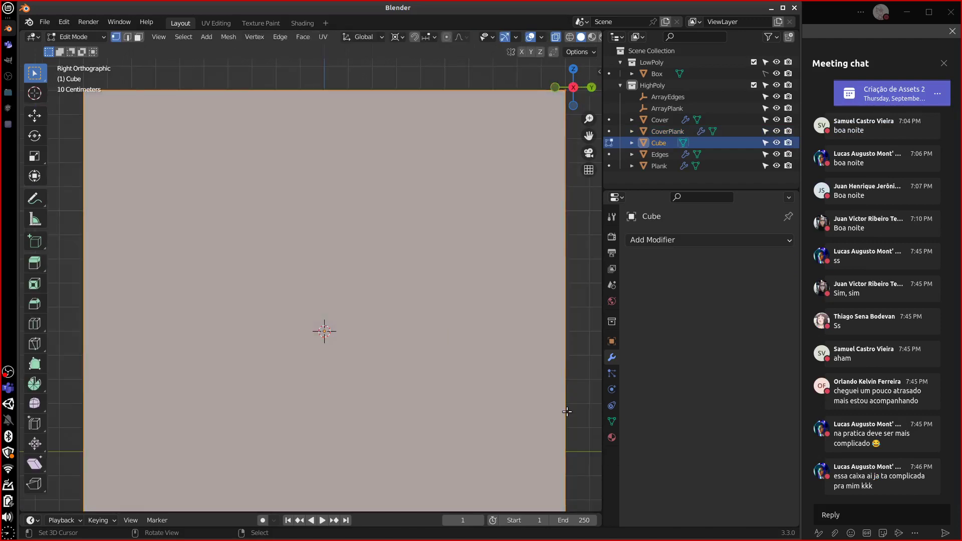
{"action": "key", "text": "s"}
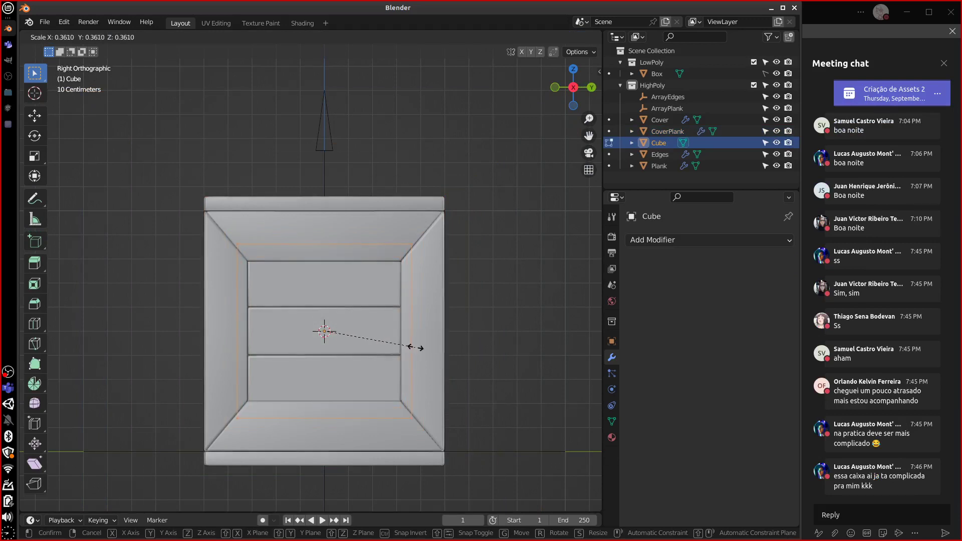
{"action": "left_click", "coordinate": [406, 344]}
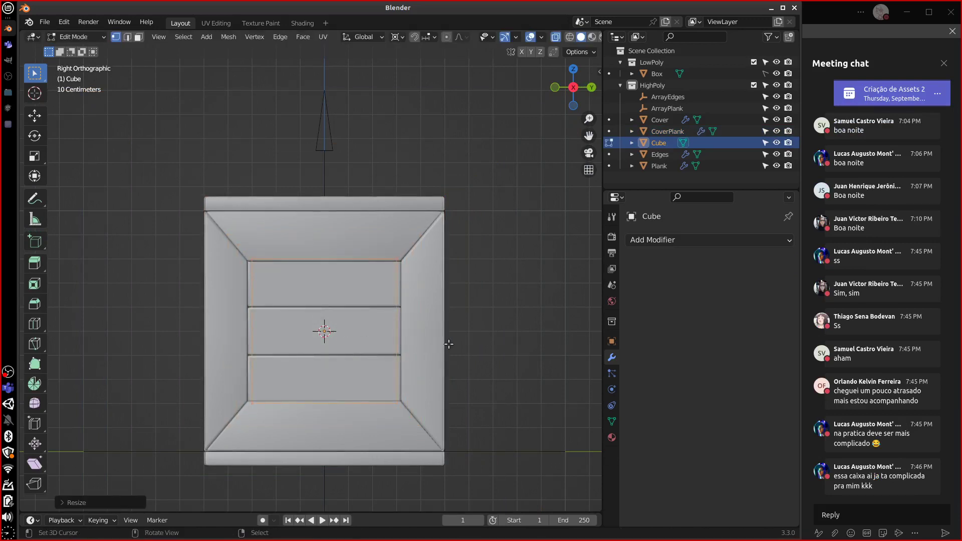
{"action": "key", "text": "s"}
{"action": "key", "text": "x"}
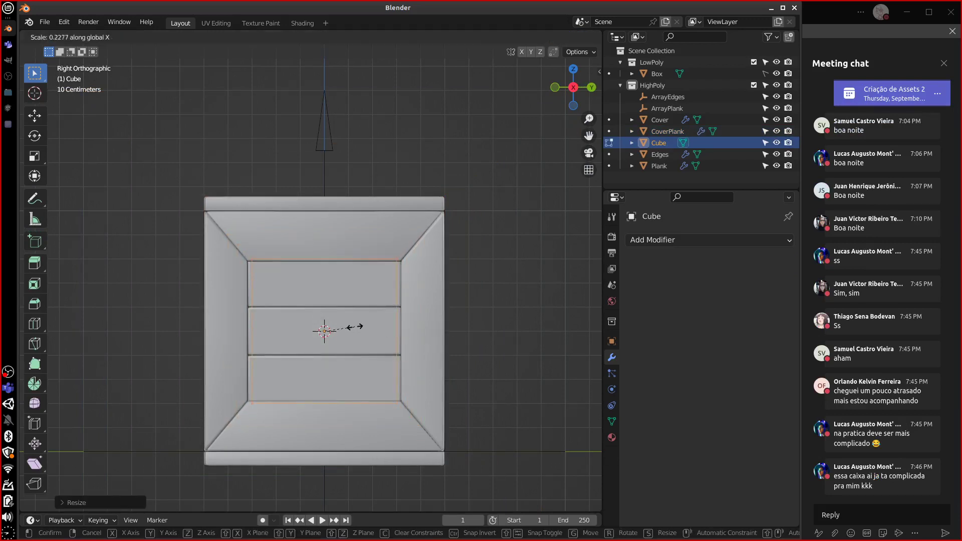
{"action": "left_click", "coordinate": [410, 337]}
{"action": "middle_click_drag", "start_coordinate": [451, 346], "coordinate": [492, 349]}
{"action": "key", "text": "KP_3"}
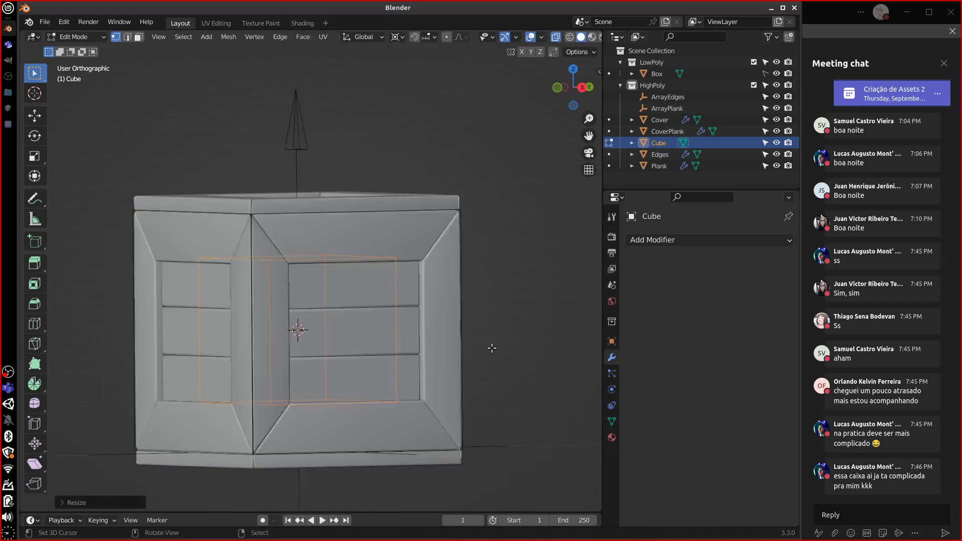
Scale the cube's mesh along global Y to flatten it into a thin upright slab at the crate's center
{"action": "key", "text": "s"}
{"action": "key", "text": "y"}
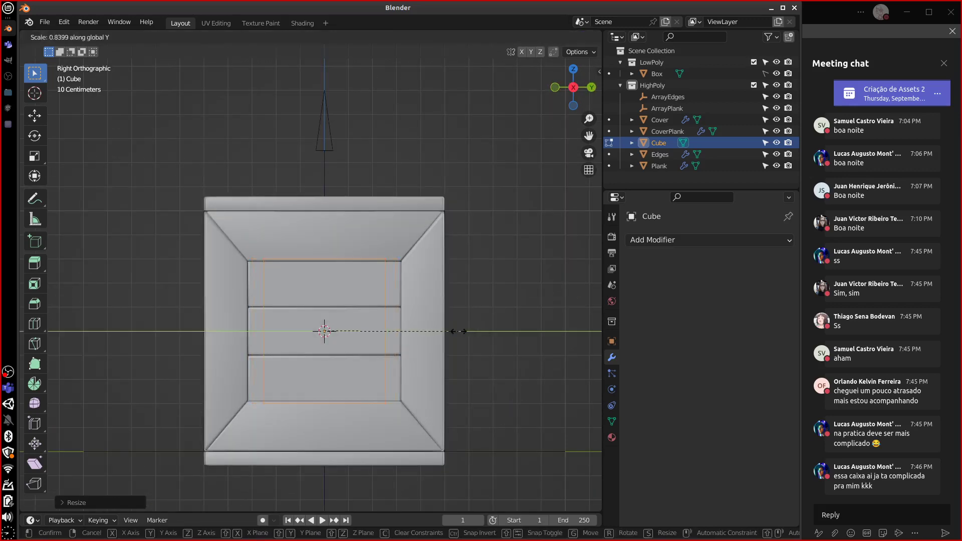
{"action": "left_click", "coordinate": [335, 329]}
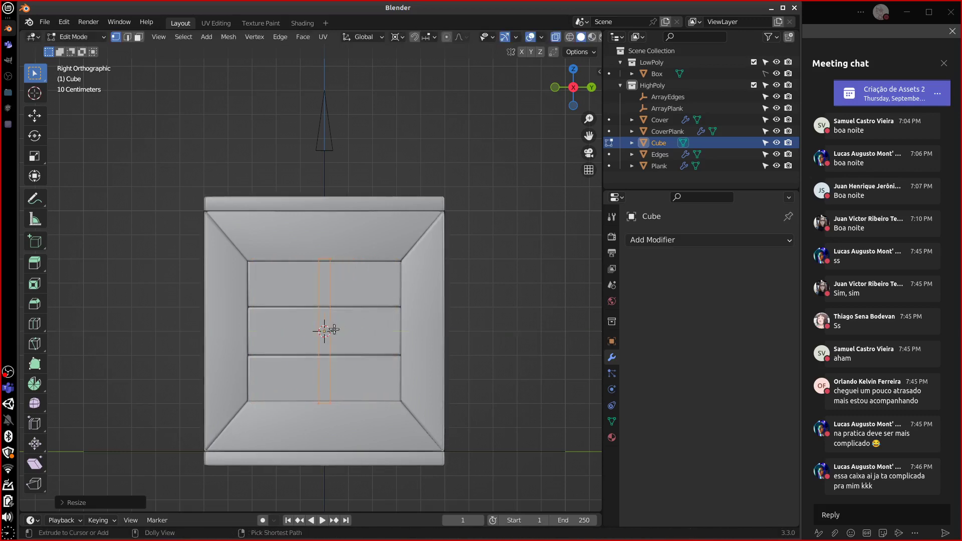
{"action": "key", "text": "g"}
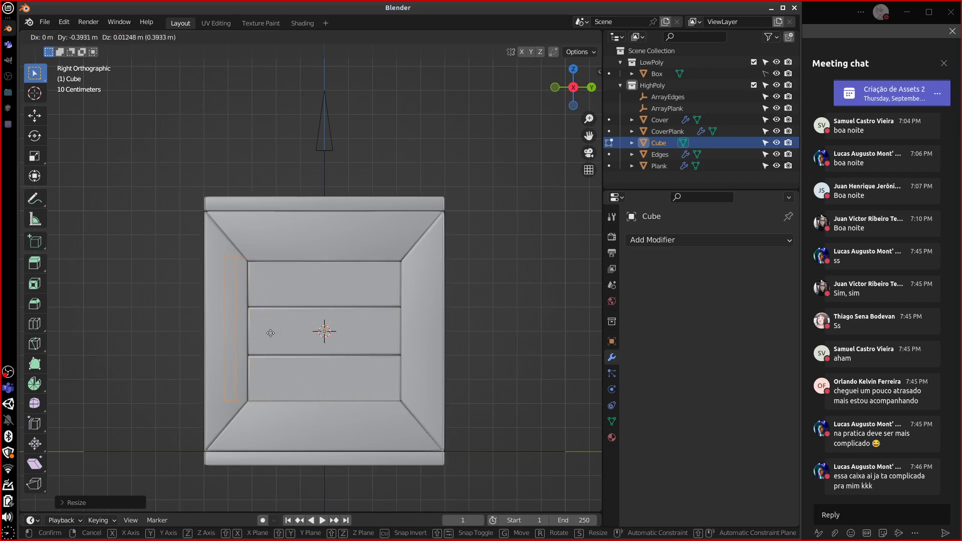
{"action": "key", "text": "g"}
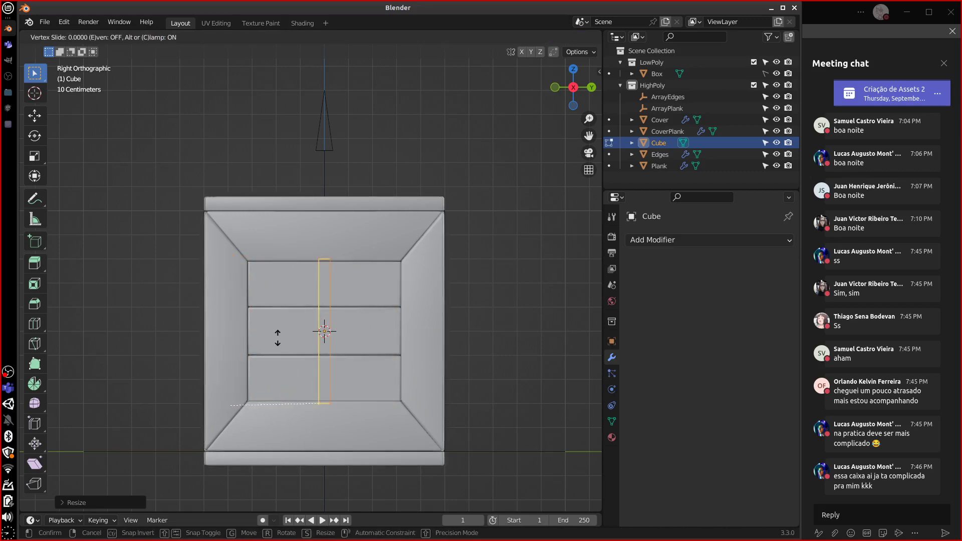
{"action": "key", "text": "Escape"}
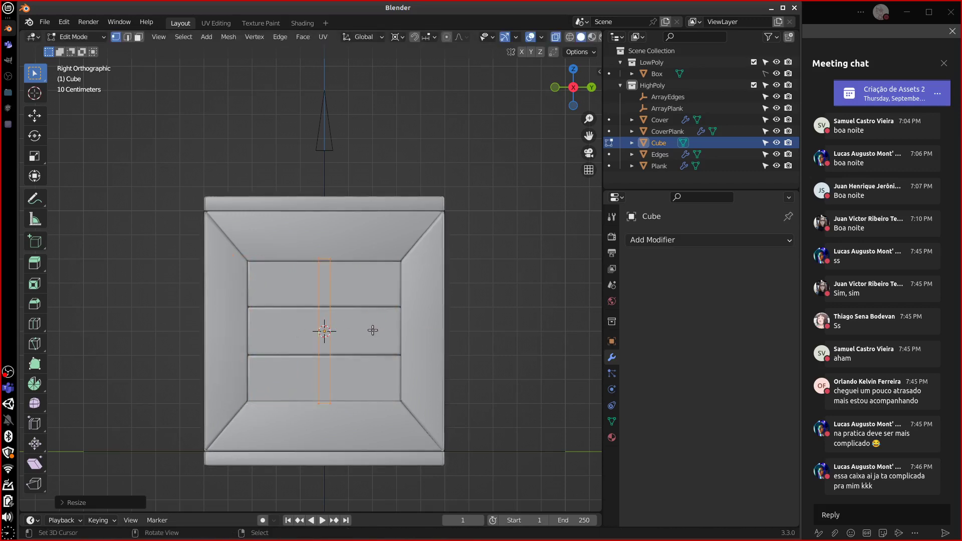
In Object Mode, move the slab about 0.33 m along negative global Y toward the crate's front face
{"action": "key", "text": "Tab"}
{"action": "key", "text": "g"}
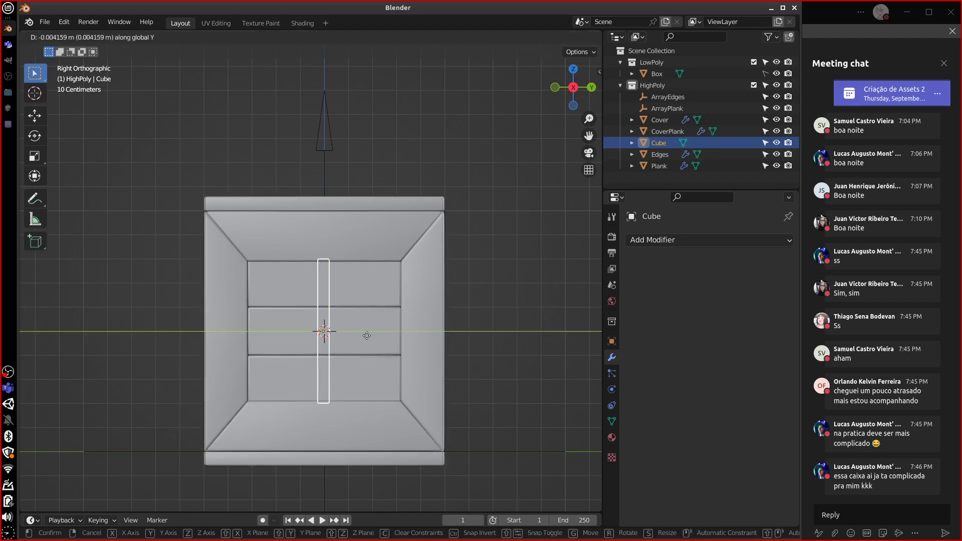
{"action": "key", "text": "y"}
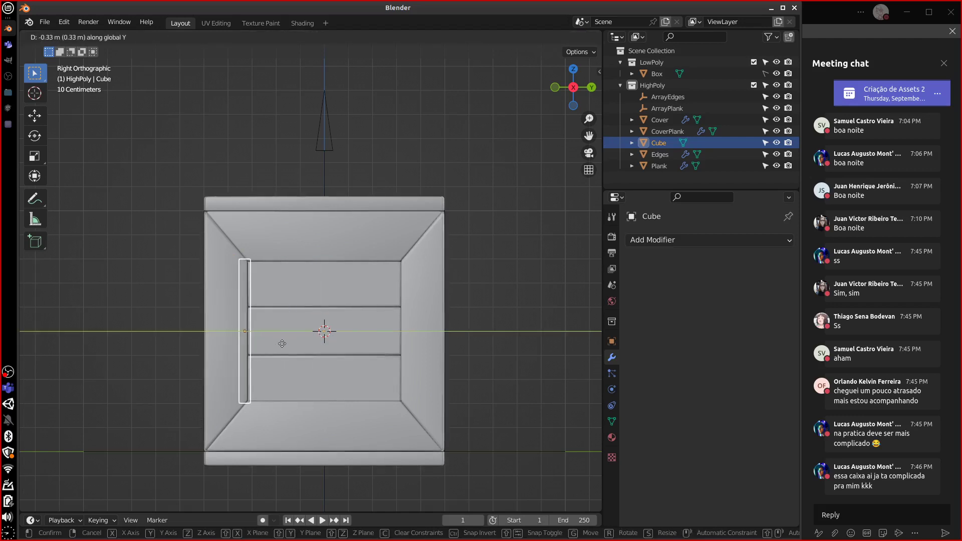
{"action": "left_click", "coordinate": [262, 358]}
In Edit Mode and front view, narrow the slab's mesh to 0.2 along global X, and return to Object Mode
{"action": "key", "text": "KP_1"}
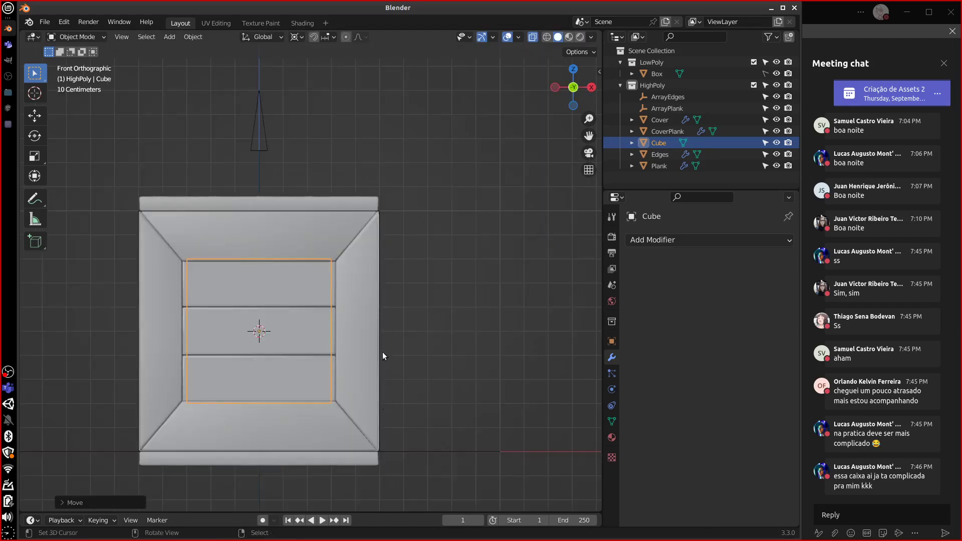
{"action": "key", "text": "Tab"}
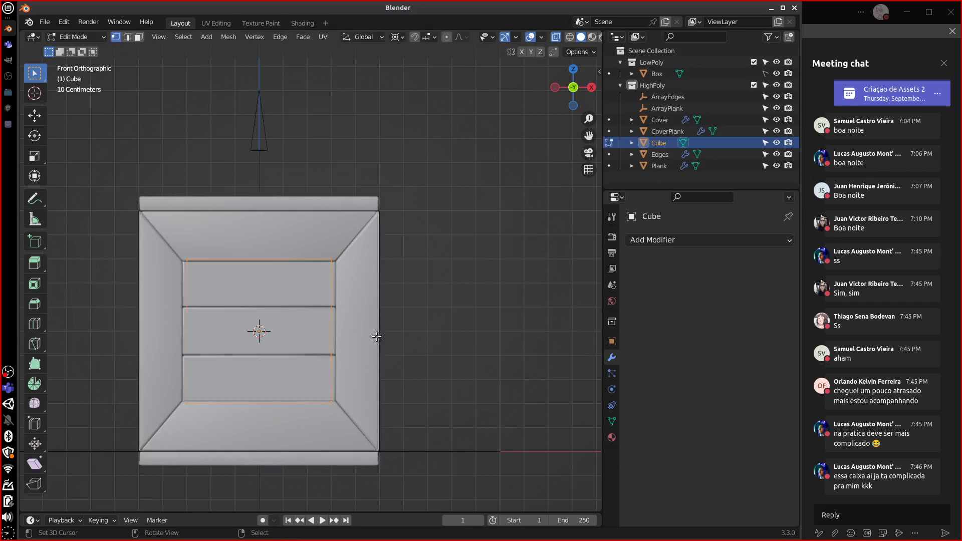
{"action": "key", "text": "s"}
{"action": "key", "text": "x"}
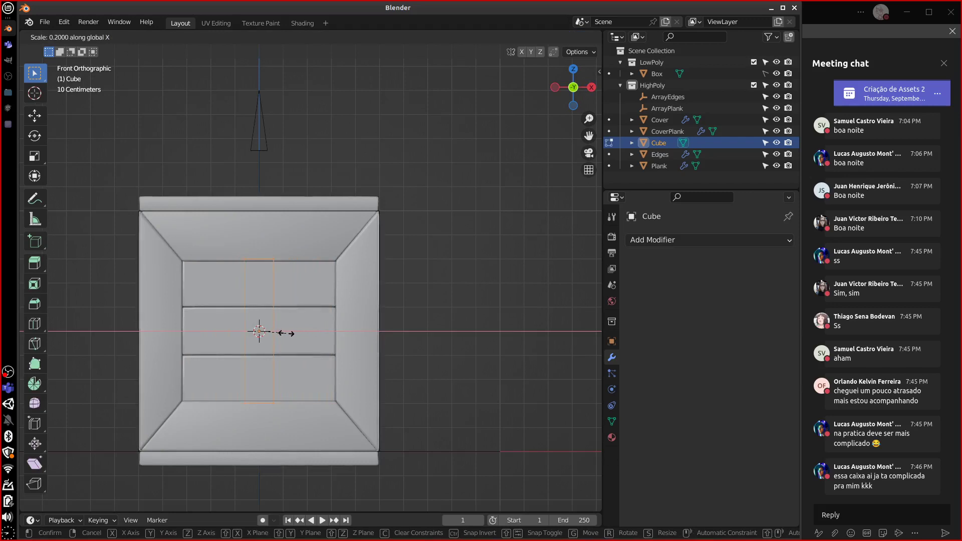
{"action": "left_click", "coordinate": [278, 333]}
{"action": "key", "text": "Tab"}
{"action": "middle_click_drag", "start_coordinate": [361, 337], "coordinate": [320, 329]}
{"action": "key", "text": "KP_3"}
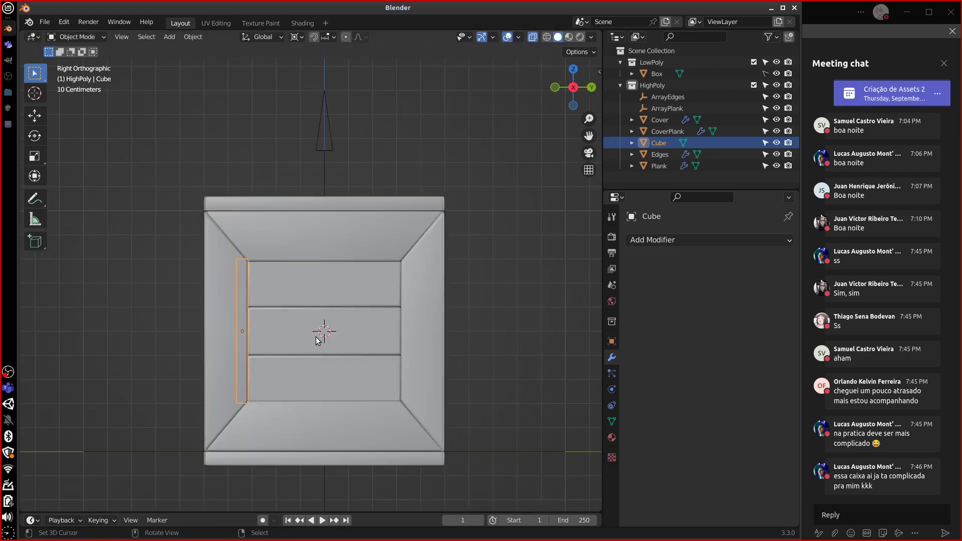
{"action": "key", "text": "g"}
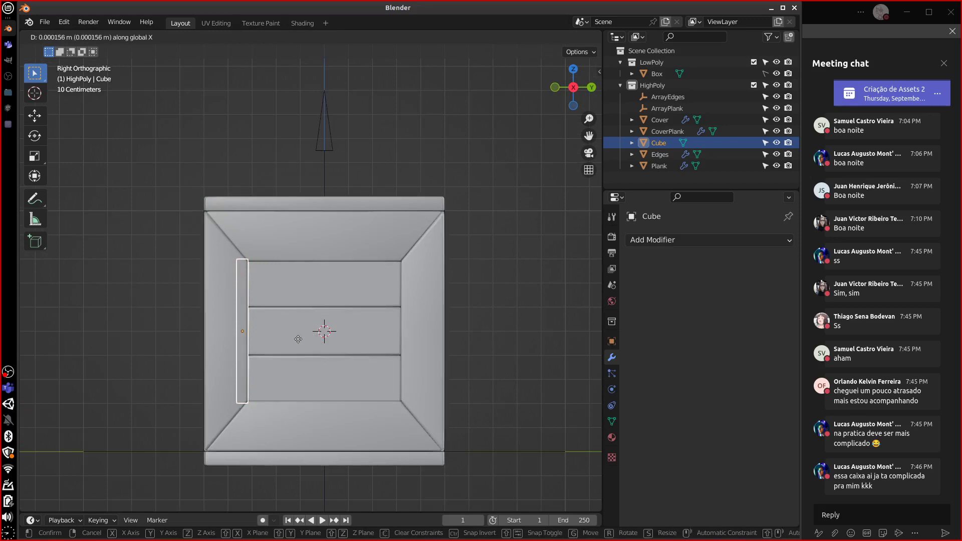
{"action": "right_click", "coordinate": [296, 339]}
Switch the viewport to wireframe, bring the slab into close view from the right side, and enter Edit Mode on it
{"action": "key", "text": "shift+z"}
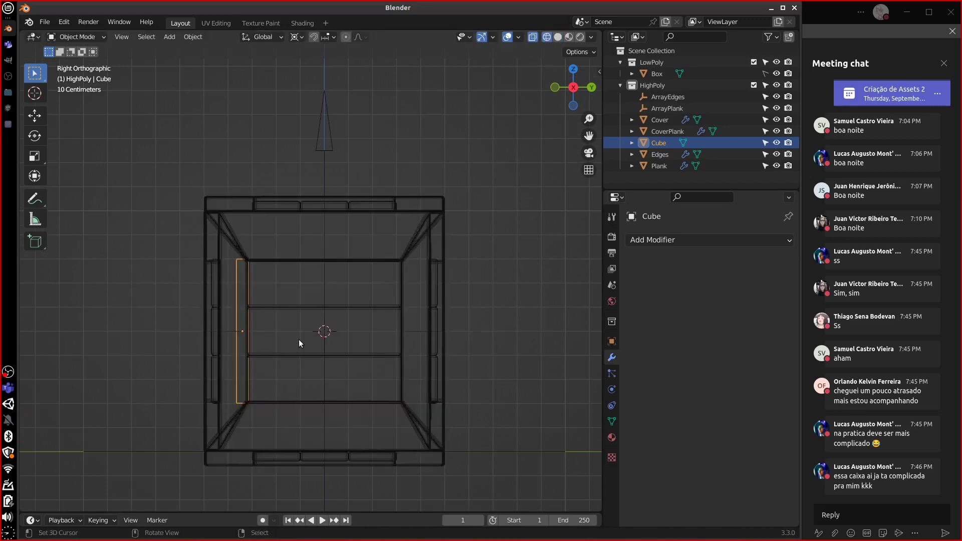
{"action": "middle_click_drag", "start_coordinate": [297, 336], "coordinate": [445, 340], "text": "shift"}
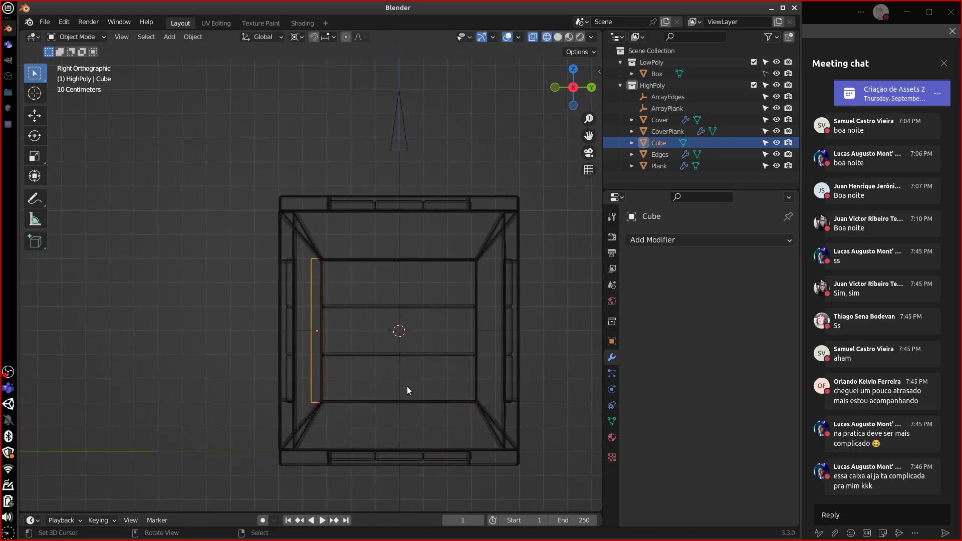
{"action": "scroll", "coordinate": [403, 385], "scroll_direction": "up", "scroll_amount": 3}
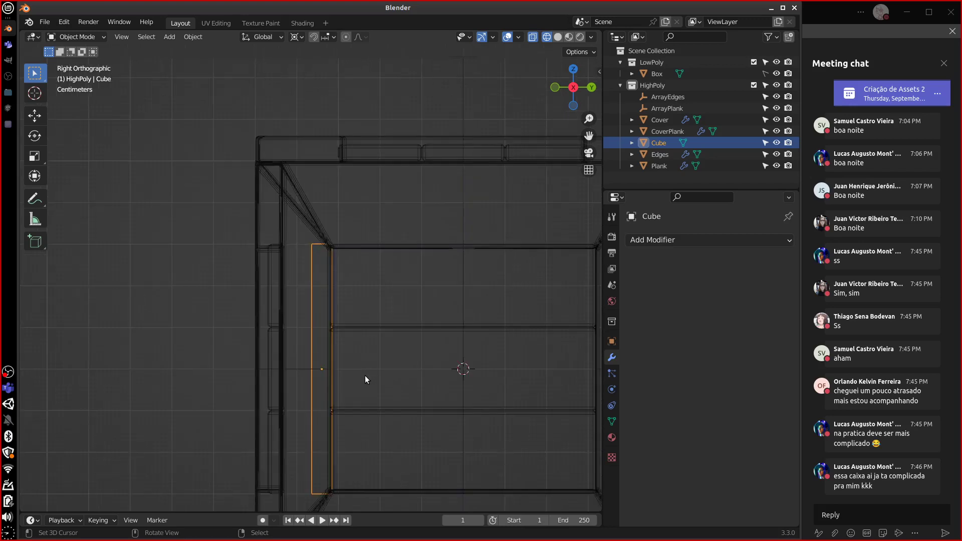
{"action": "key", "text": "Tab"}
{"action": "key", "text": "s"}
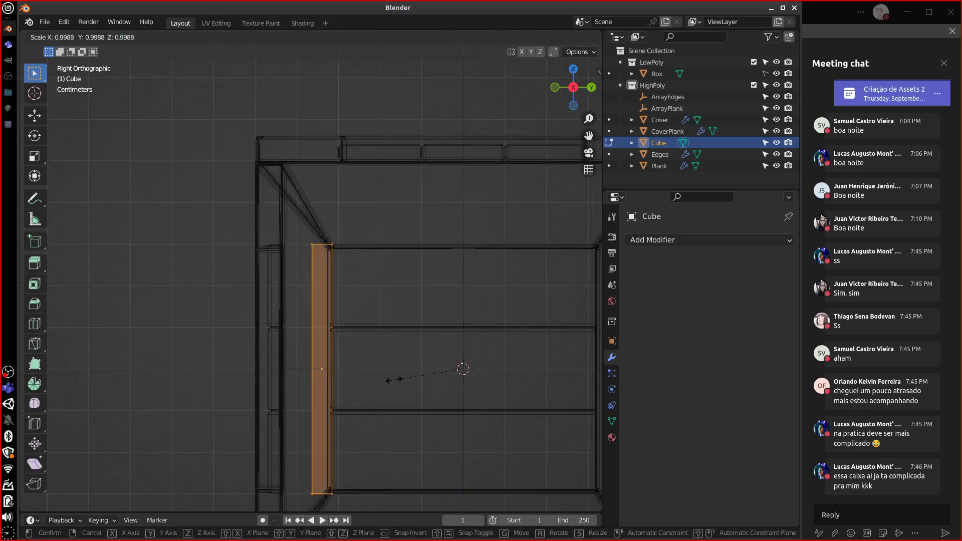
{"action": "key", "text": "y"}
{"action": "key", "text": "Escape"}
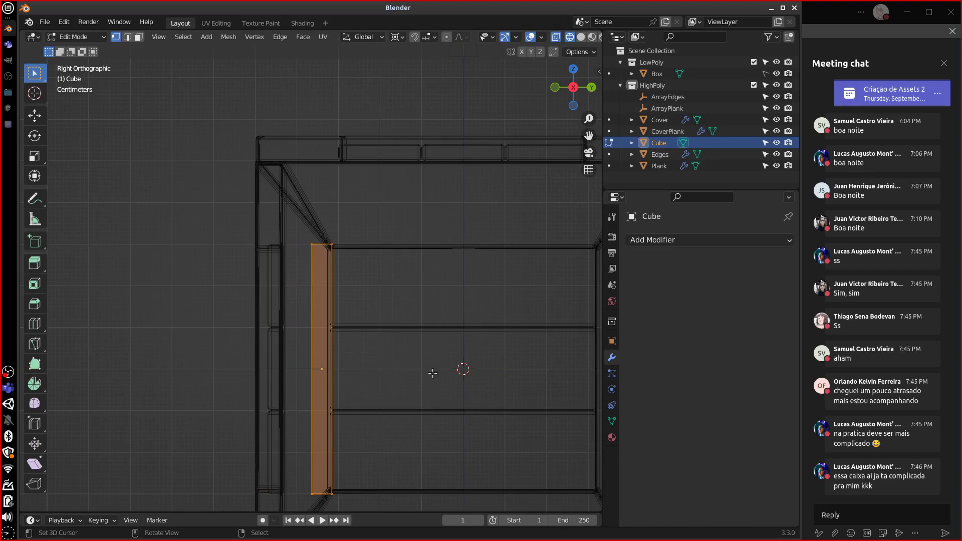
{"action": "key", "text": "s"}
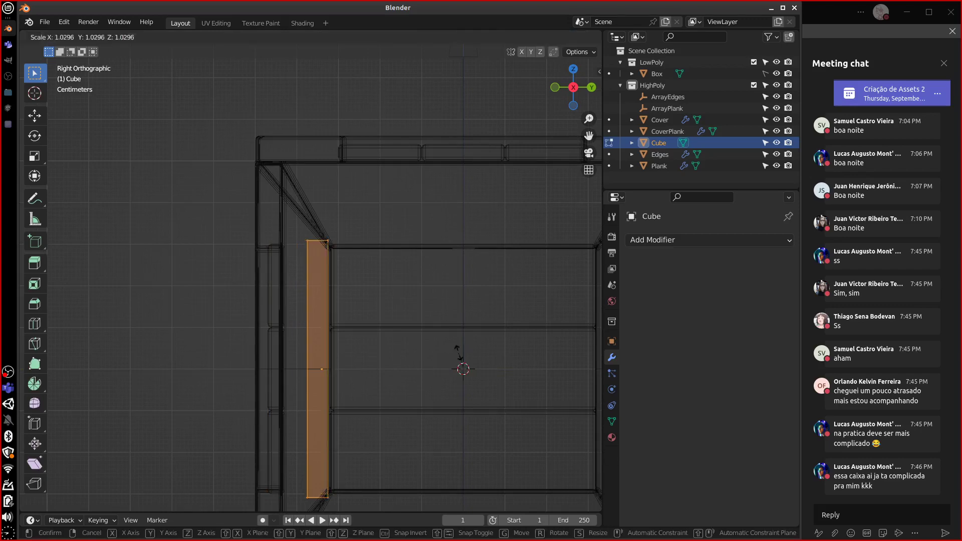
{"action": "key", "text": "Escape"}
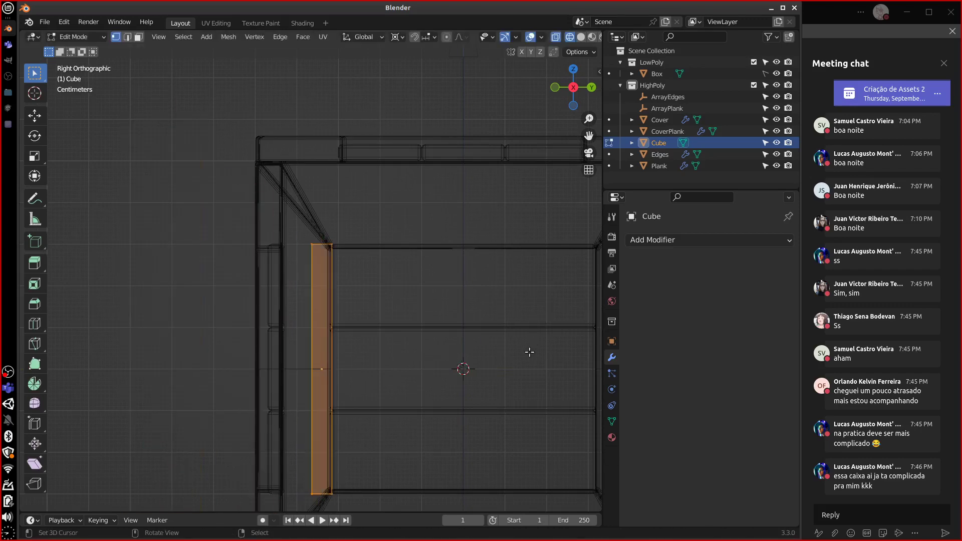
Set the transform pivot point to Individual Origins
{"action": "middle_click_drag", "start_coordinate": [526, 351], "coordinate": [507, 397]}
{"action": "key", "text": "KP_1"}
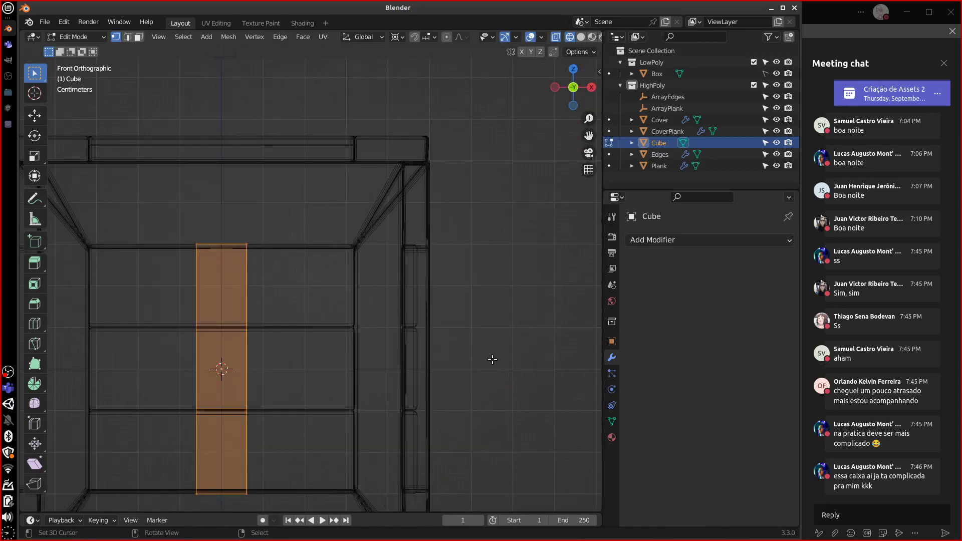
{"action": "left_click", "coordinate": [403, 37]}
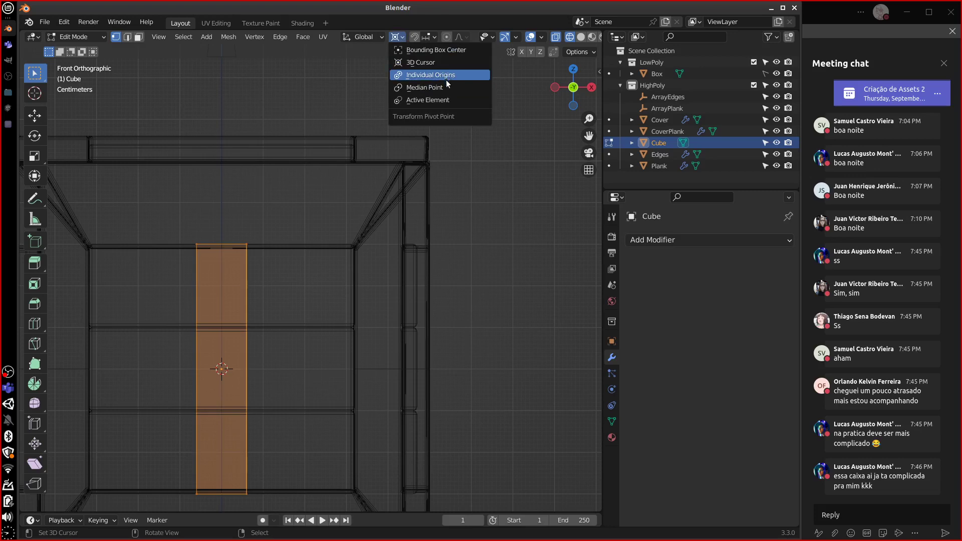
{"action": "left_click", "coordinate": [445, 77]}
In right view, scale the slab's mesh along global Y to about half its thickness
{"action": "key", "text": "KP_3"}
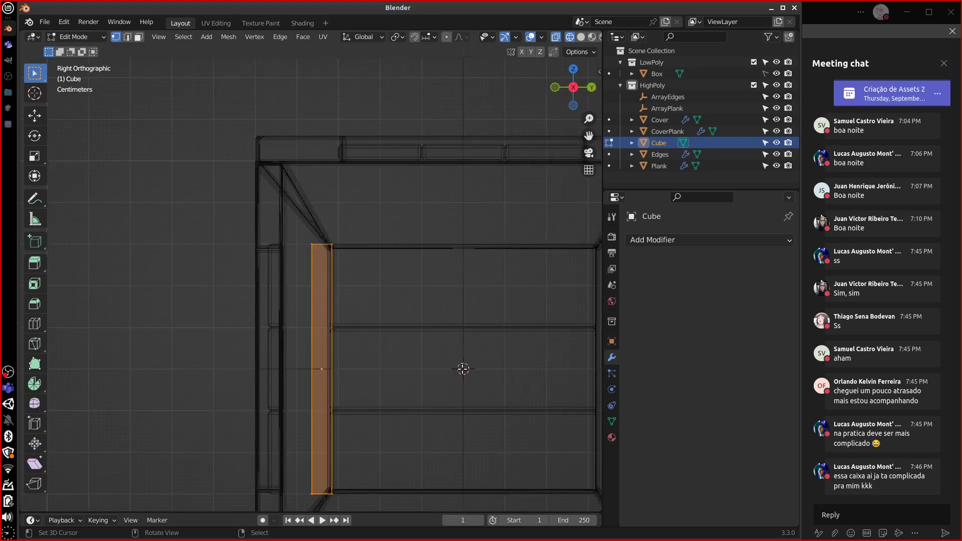
{"action": "key", "text": "s"}
{"action": "key", "text": "y"}
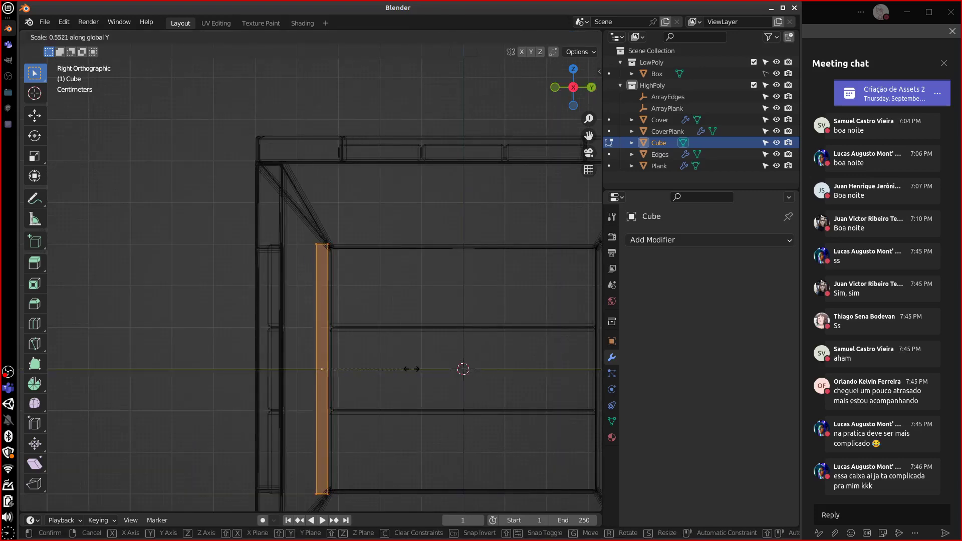
{"action": "left_click", "coordinate": [393, 370]}
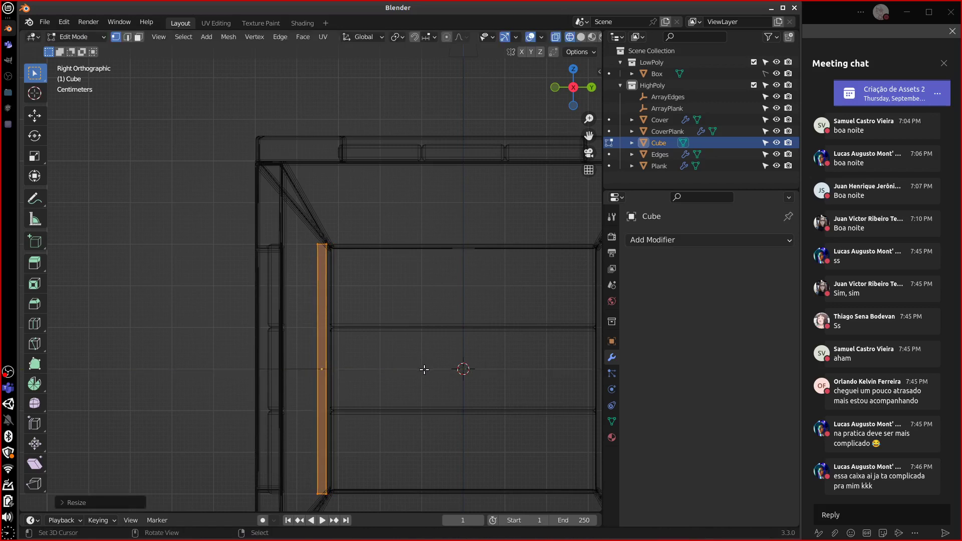
In Object Mode, move the slab about 0.14 m along negative global Y onto the crate's front planks
{"action": "key", "text": "Tab"}
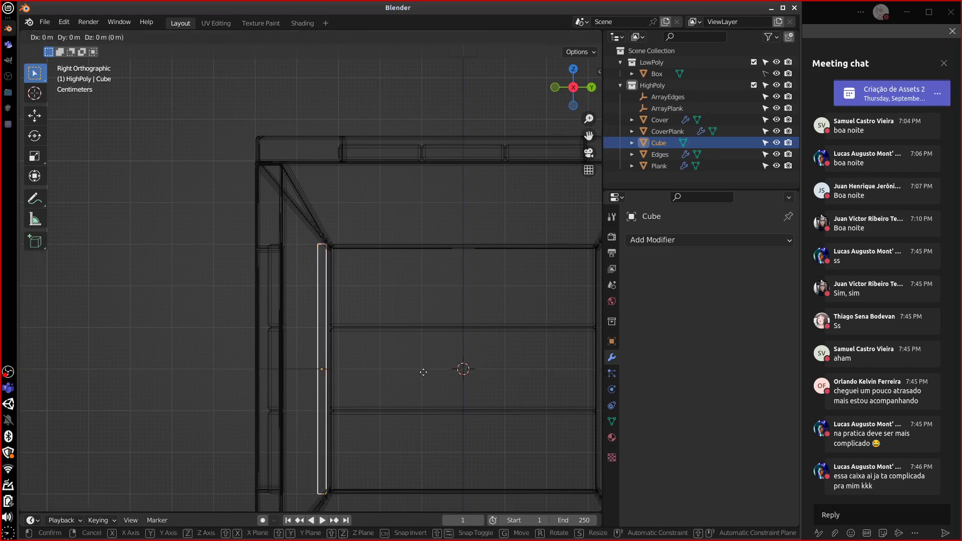
{"action": "key", "text": "g"}
{"action": "key", "text": "y"}
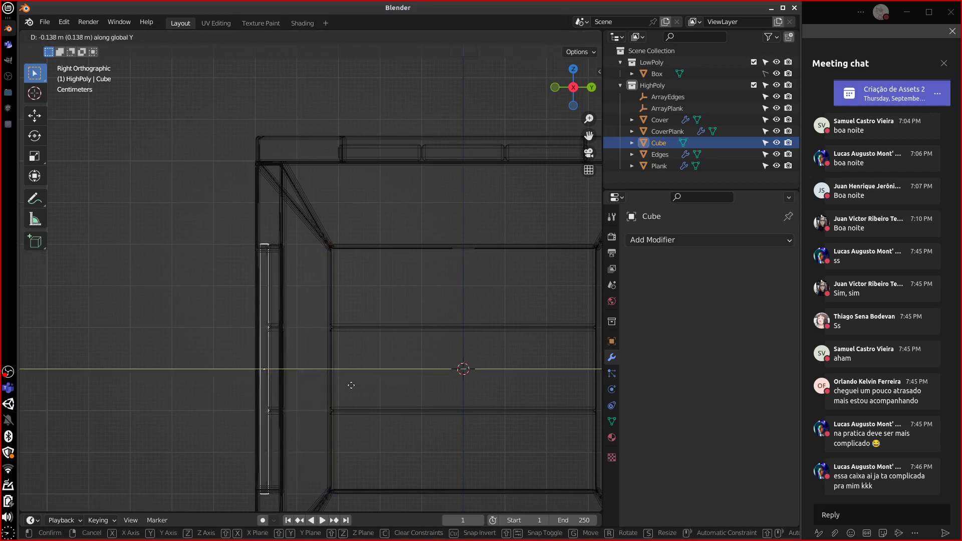
{"action": "left_click", "coordinate": [345, 387]}
Return to solid shading in front view and try rotating the slab by 45 degrees
{"action": "key", "text": "KP_1"}
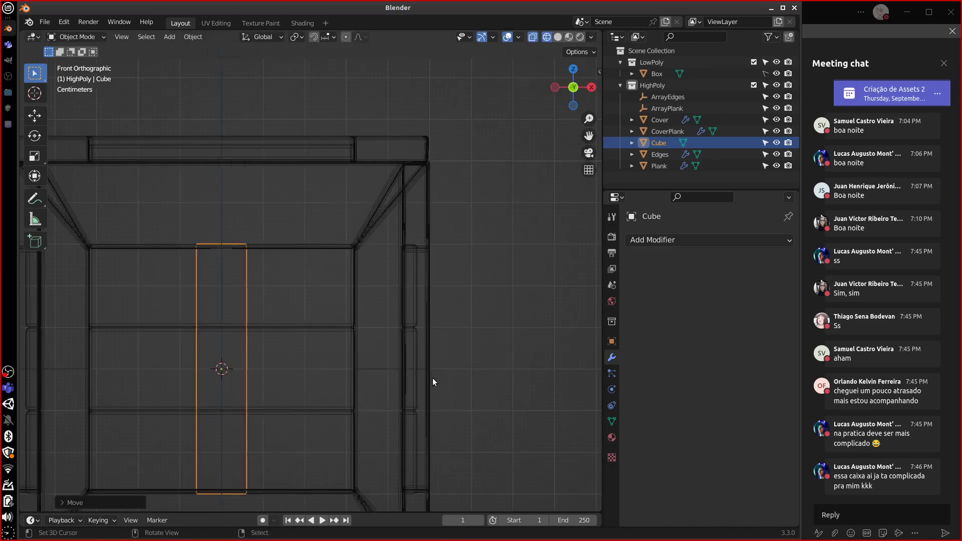
{"action": "key", "text": "shift+z"}
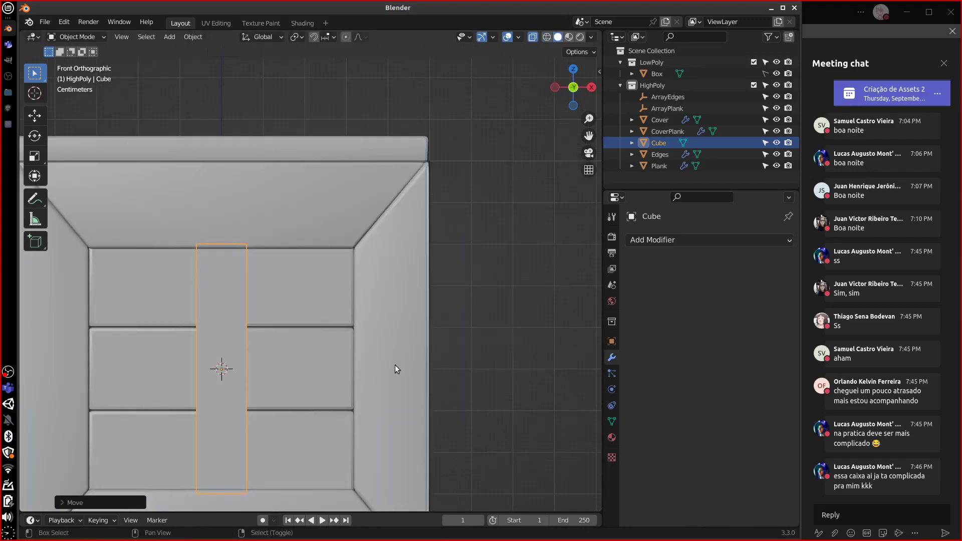
{"action": "middle_click_drag", "start_coordinate": [395, 364], "coordinate": [438, 322], "text": "shift"}
{"action": "key", "text": "r"}
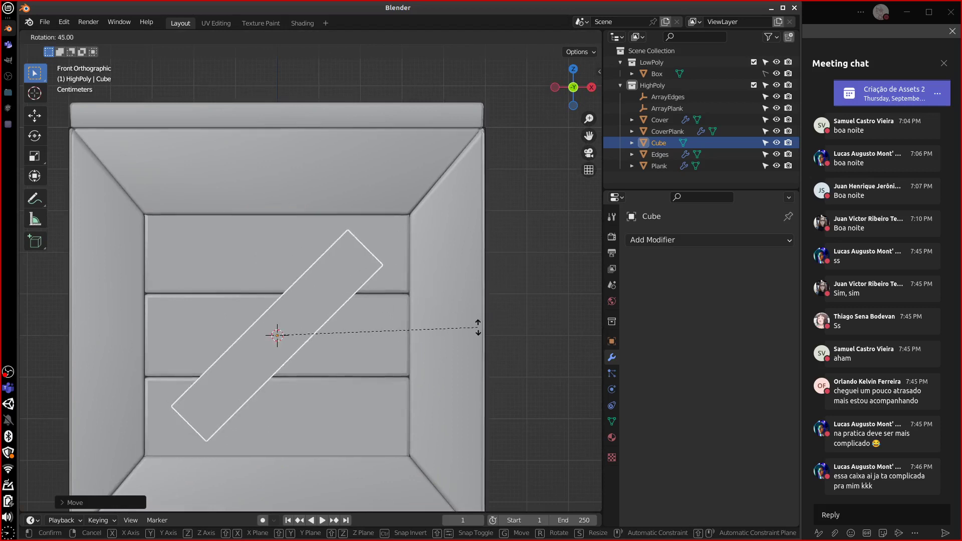
{"action": "key", "text": "Escape"}
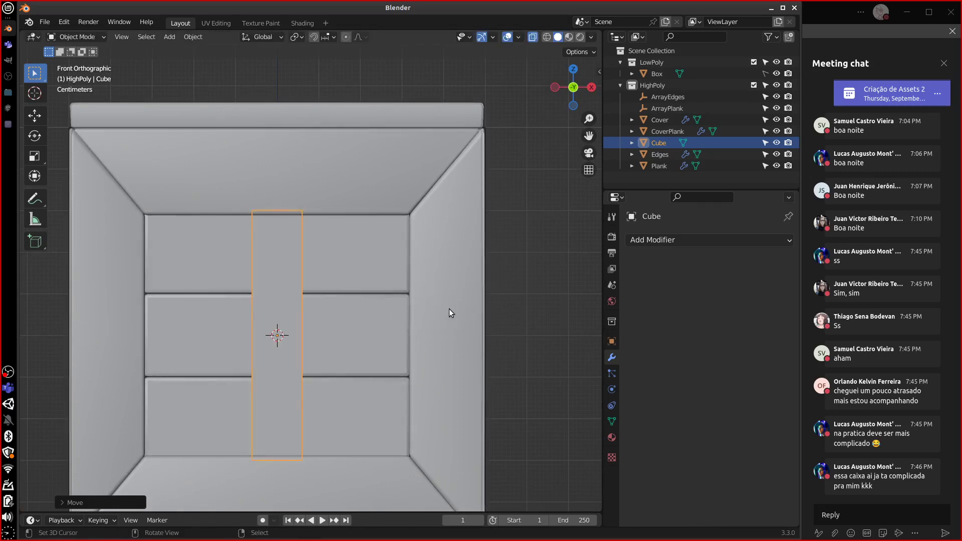
Lengthen the slab's mesh along global Z so both ends overlap the front frame, testing its rotation between adjustments
{"action": "key", "text": "Tab"}
{"action": "key", "text": "s"}
{"action": "key", "text": "z"}
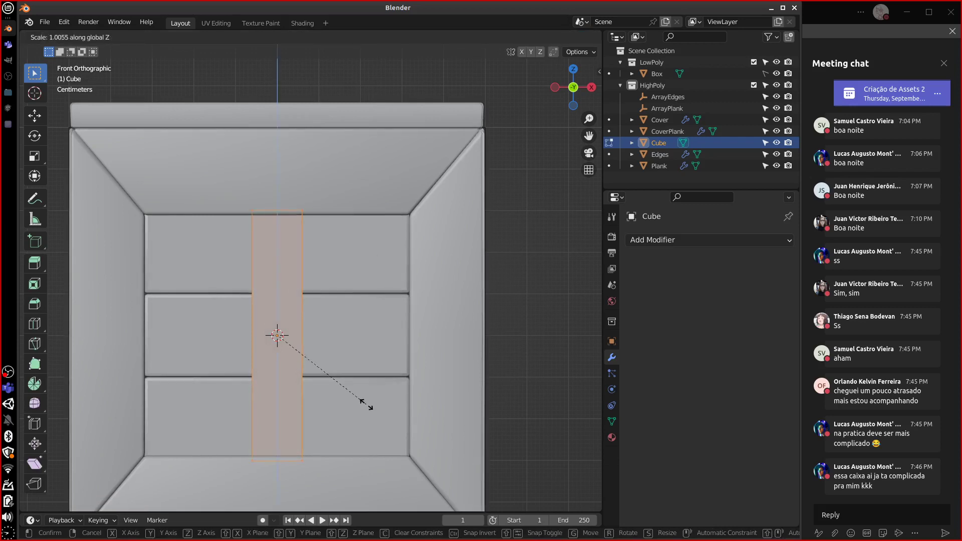
{"action": "left_click", "coordinate": [405, 425]}
{"action": "key", "text": "Tab"}
{"action": "key", "text": "r"}
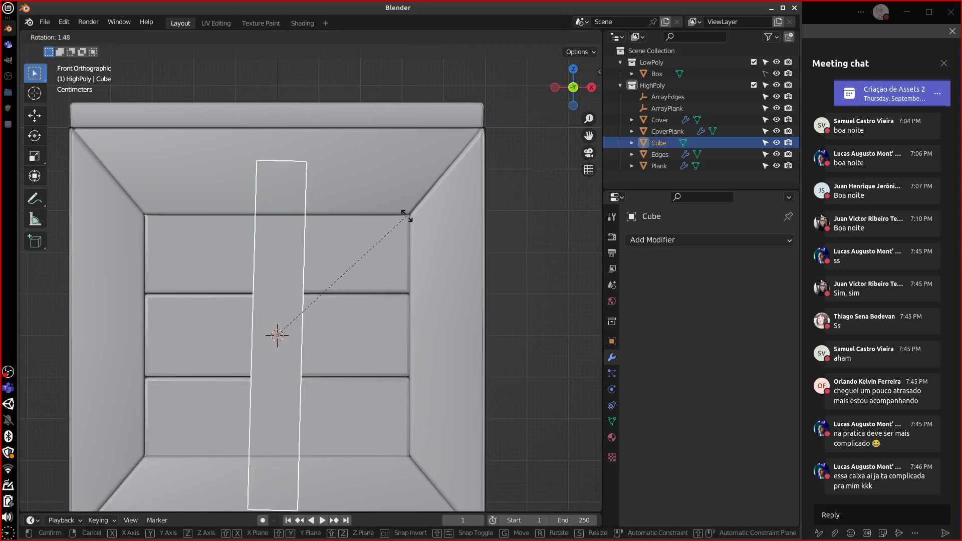
{"action": "right_click", "coordinate": [505, 354]}
{"action": "key", "text": "Tab"}
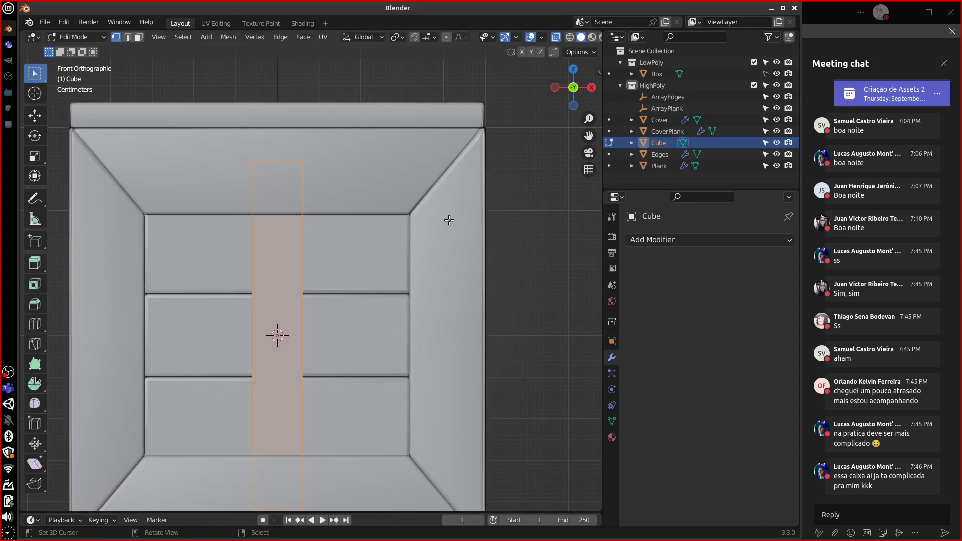
{"action": "key", "text": "s"}
{"action": "key", "text": "z"}
{"action": "right_click", "coordinate": [457, 197]}
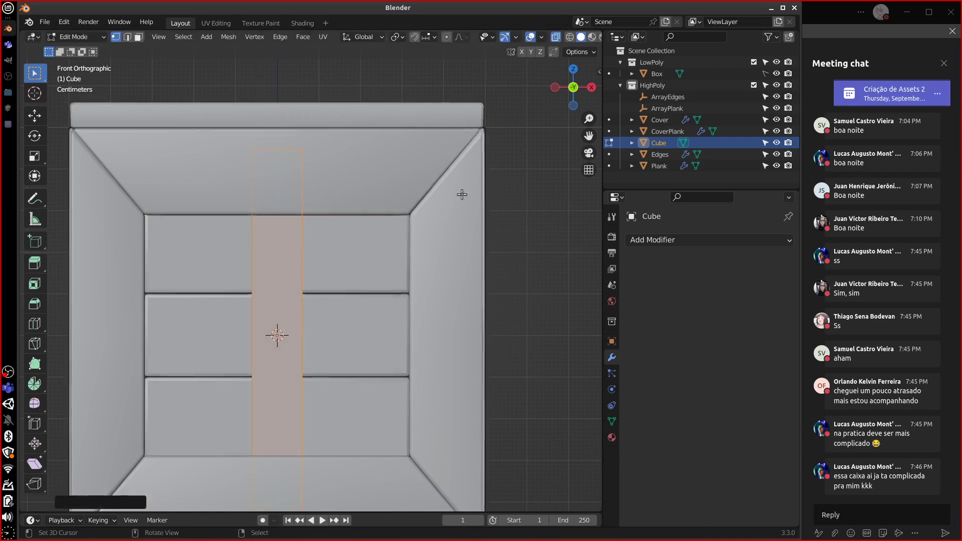
In Object Mode, rotate the slab diagonally across the front planks from the frame's lower-left to upper-right inner corner and inspect its fit
{"action": "key", "text": "Tab"}
{"action": "key", "text": "r"}
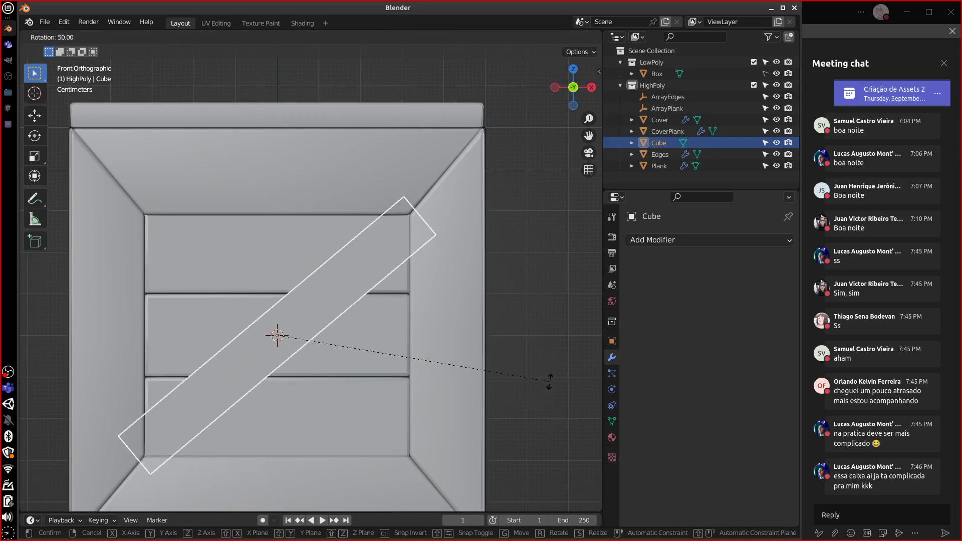
{"action": "left_click", "coordinate": [512, 283]}
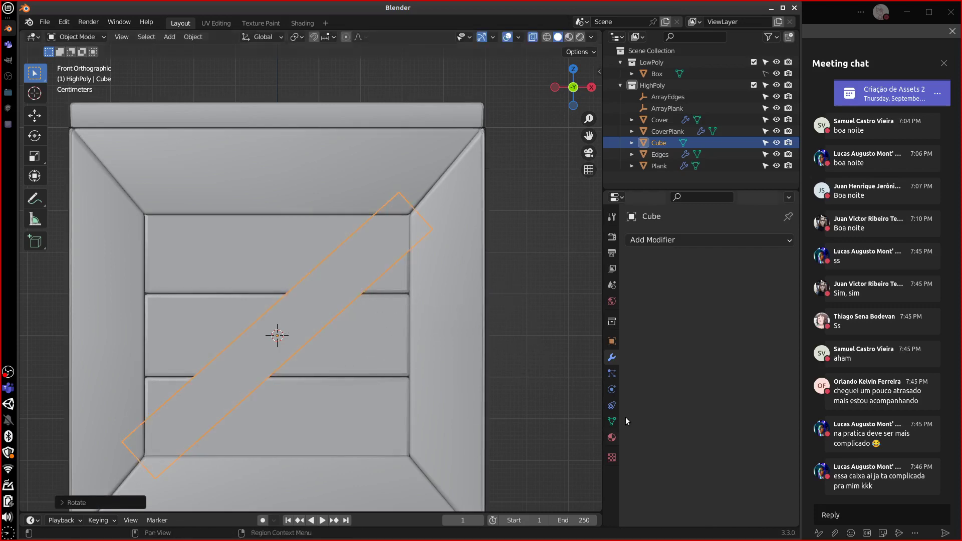
{"action": "middle_click_drag", "start_coordinate": [548, 334], "coordinate": [418, 391]}
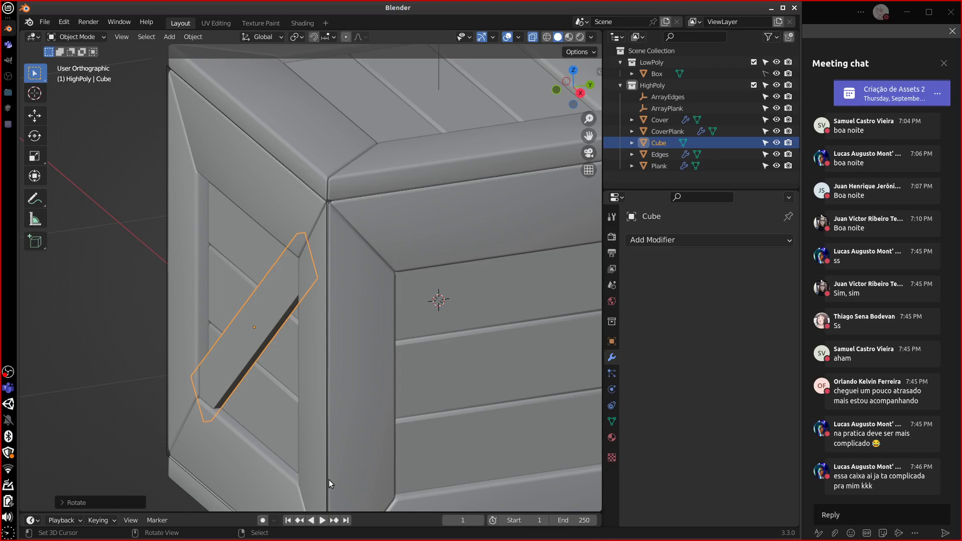
{"action": "middle_click_drag", "start_coordinate": [298, 397], "coordinate": [294, 457]}
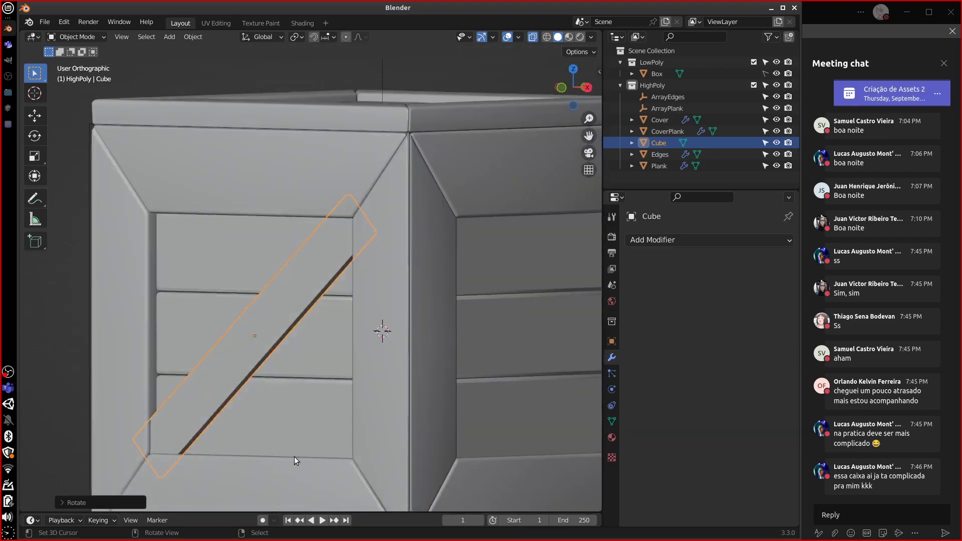
Add a Bevel modifier to the diagonal brace and set its amount to 0.001 m
{"action": "left_click", "coordinate": [611, 341]}
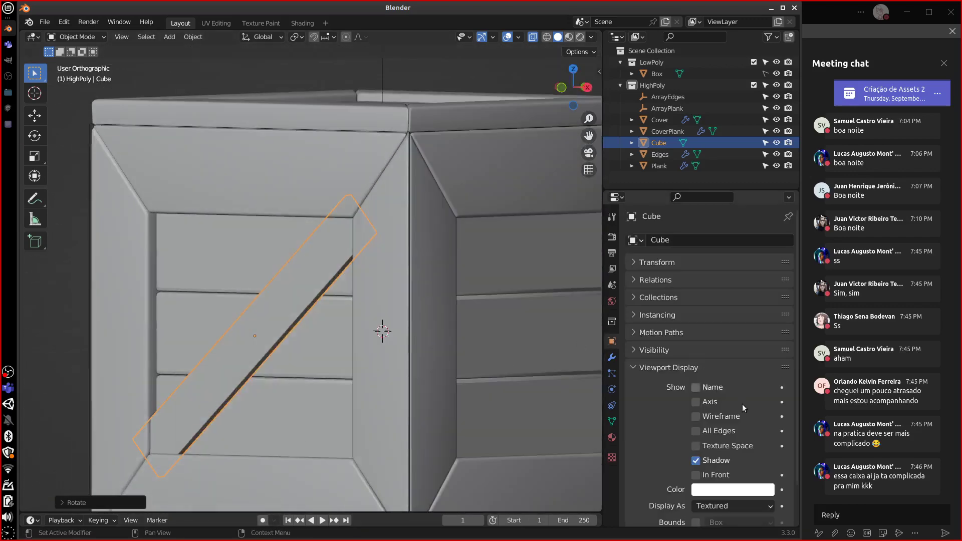
{"action": "left_click", "coordinate": [634, 368]}
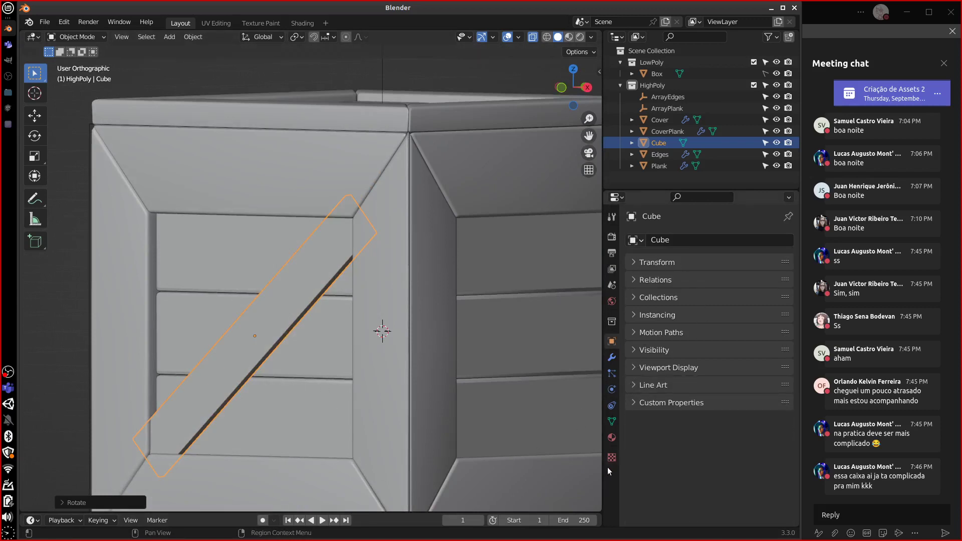
{"action": "left_click", "coordinate": [615, 357]}
{"action": "left_click", "coordinate": [672, 241]}
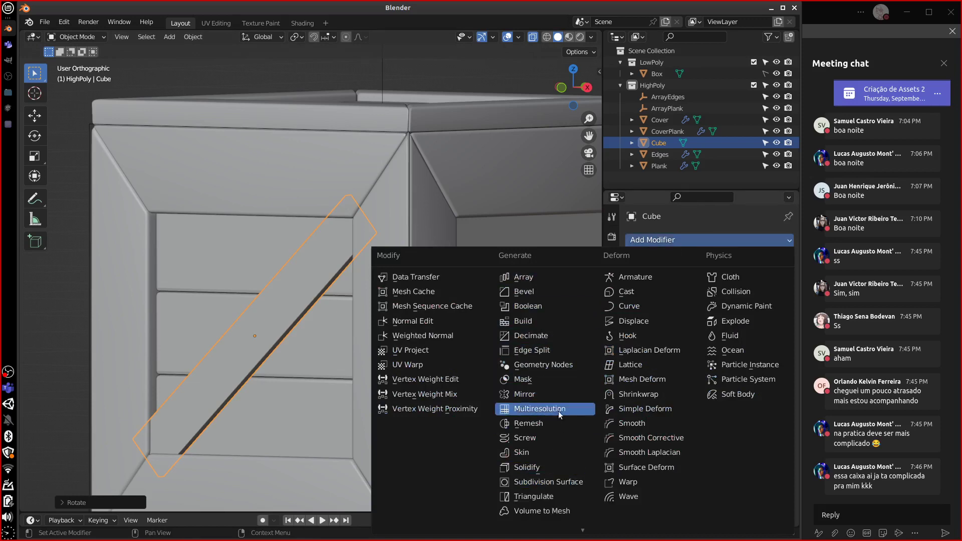
{"action": "left_click", "coordinate": [546, 292]}
{"action": "left_click", "coordinate": [731, 311]}
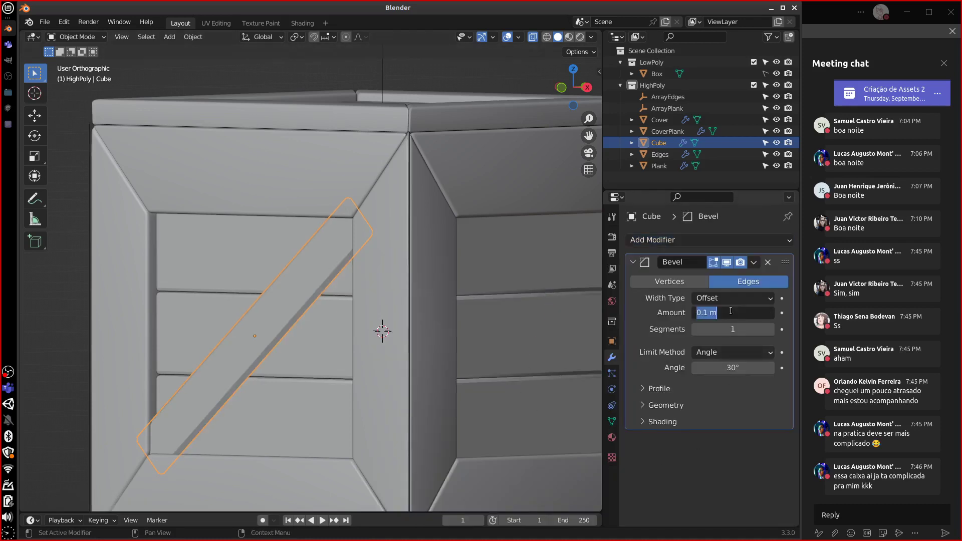
{"action": "key", "text": "End"}
{"action": "key", "text": "BackSpace"}
{"action": "key", "text": "BackSpace"}
{"action": "key", "text": "BackSpace"}
{"action": "type", "text": "001"}
{"action": "key", "text": "Return"}
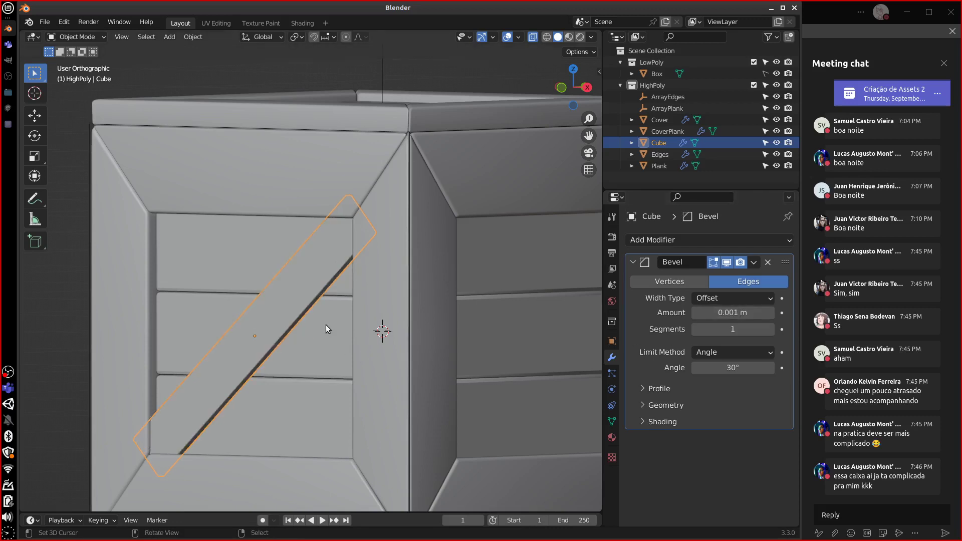
Set the brace's bevel amount to 0.009 m with 3 segments, checking the edges up close
{"action": "scroll", "coordinate": [331, 333], "scroll_direction": "up", "scroll_amount": 5}
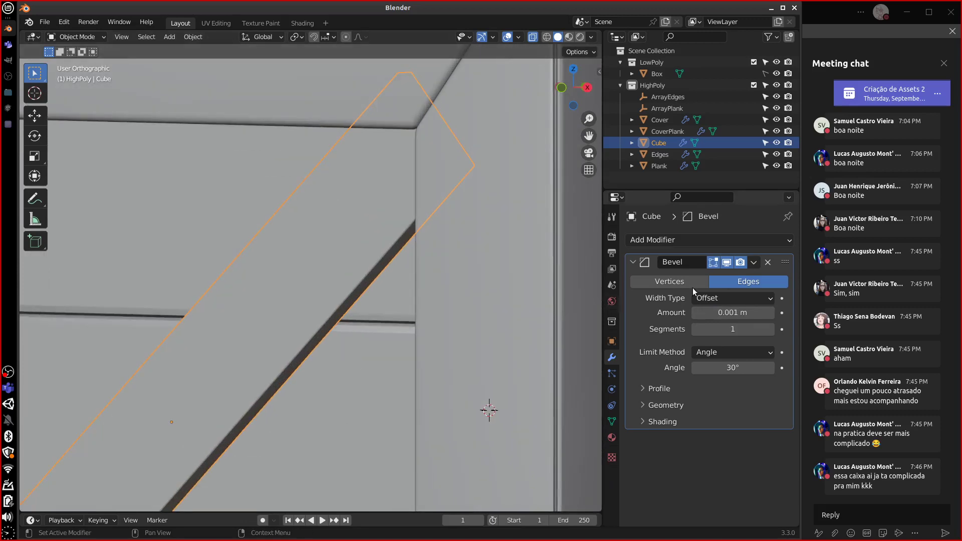
{"action": "left_click", "coordinate": [745, 311]}
{"action": "key", "text": "BackSpace"}
{"action": "key", "text": "BackSpace"}
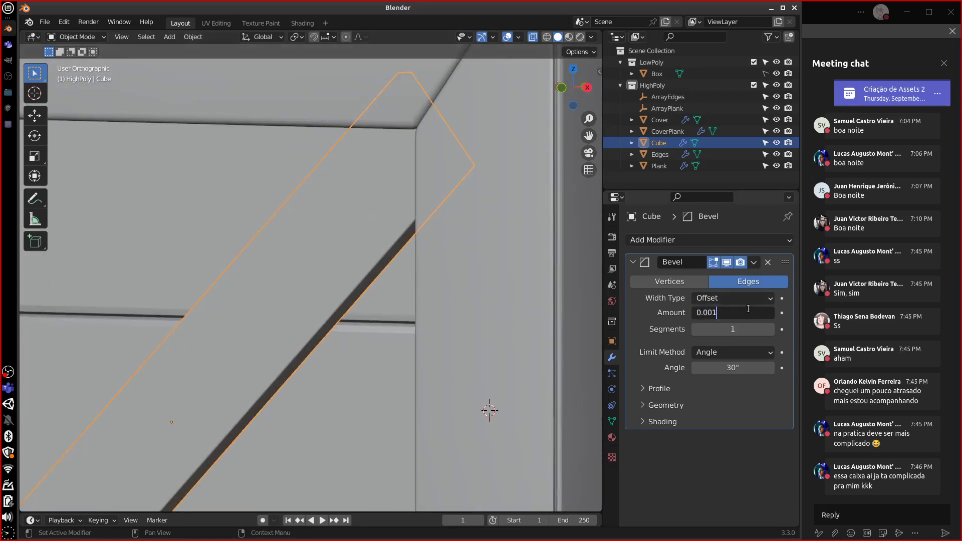
{"action": "key", "text": "BackSpace"}
{"action": "type", "text": "9"}
{"action": "key", "text": "Return"}
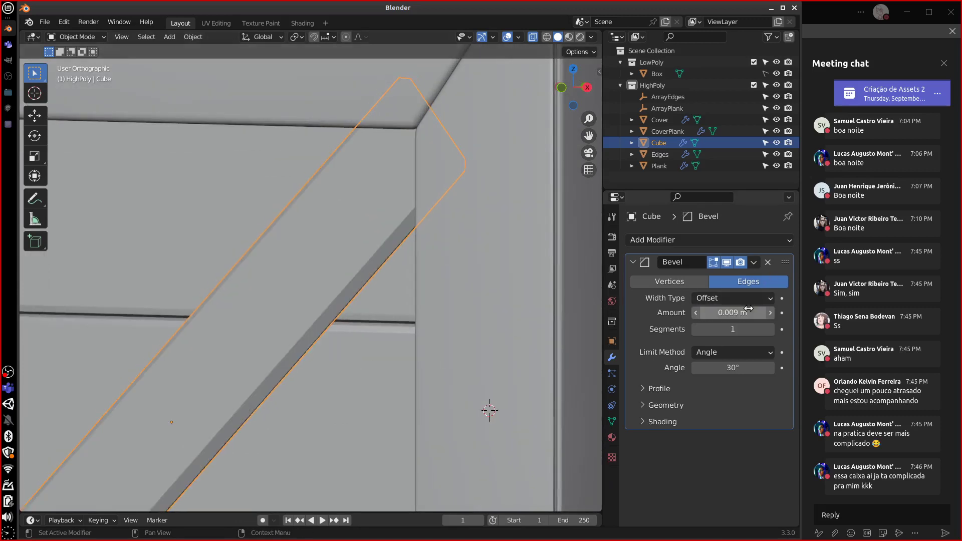
{"action": "left_click", "coordinate": [769, 330]}
{"action": "middle_click_drag", "start_coordinate": [476, 356], "coordinate": [630, 371]}
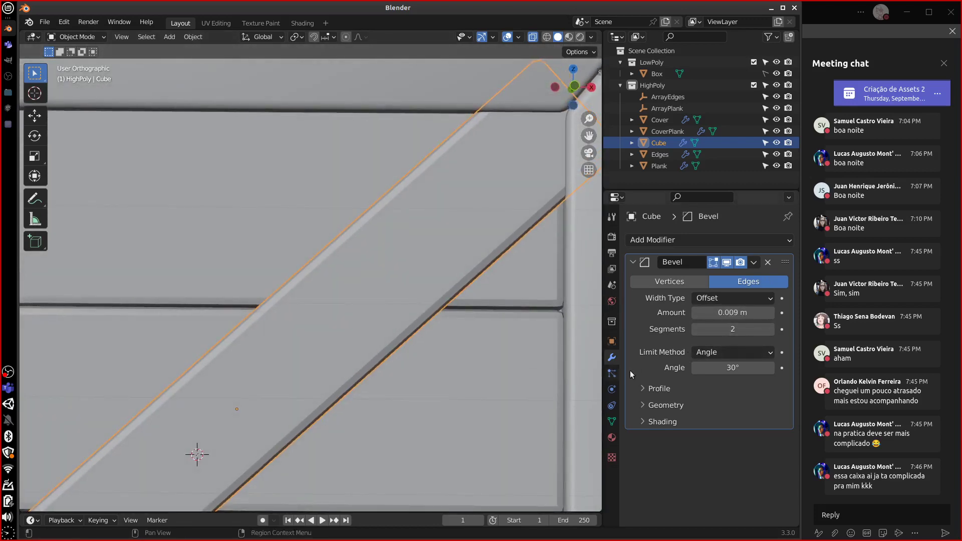
{"action": "left_click", "coordinate": [770, 329]}
{"action": "middle_click_drag", "start_coordinate": [596, 421], "coordinate": [495, 410]}
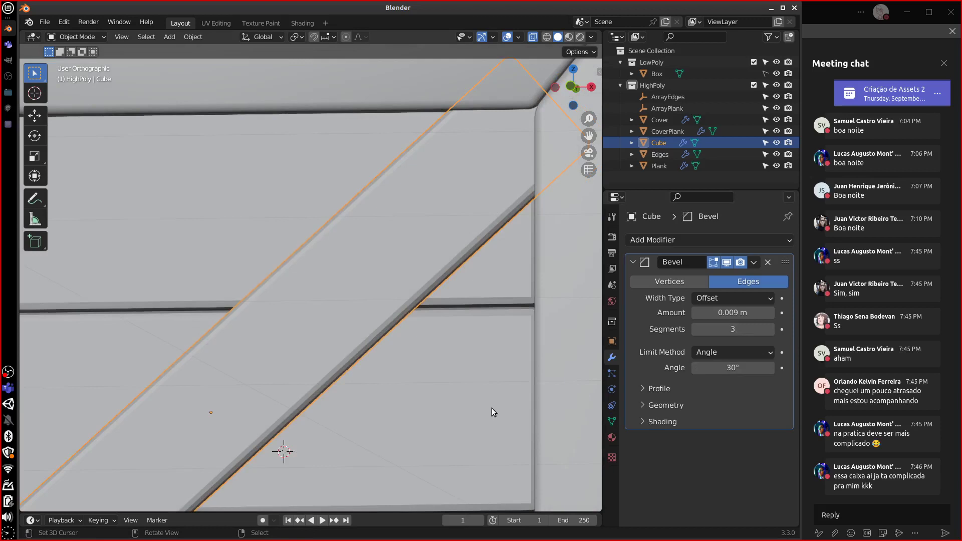
Apply Shade Smooth to the diagonal brace and check its surface
{"action": "left_click", "coordinate": [193, 36]}
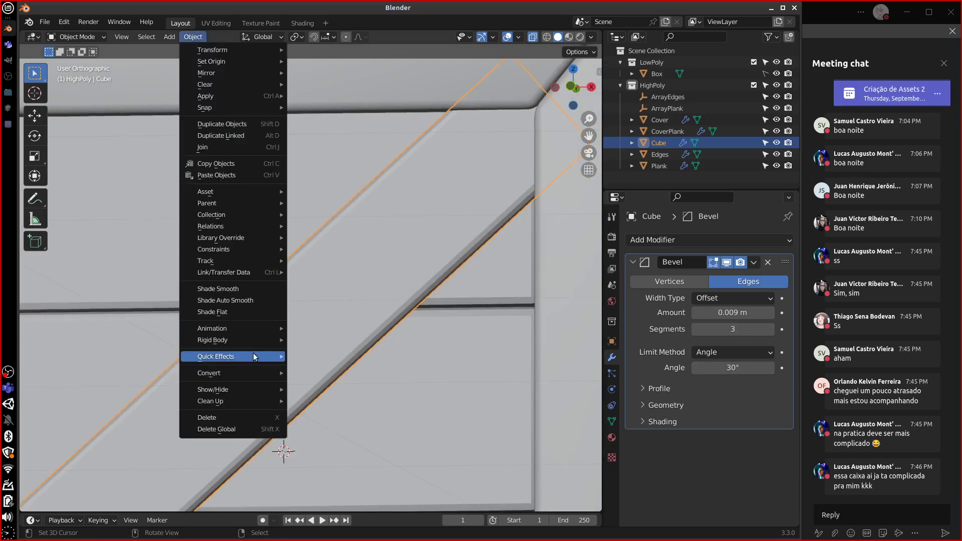
{"action": "left_click", "coordinate": [250, 289]}
{"action": "middle_click_drag", "start_coordinate": [365, 446], "coordinate": [474, 394]}
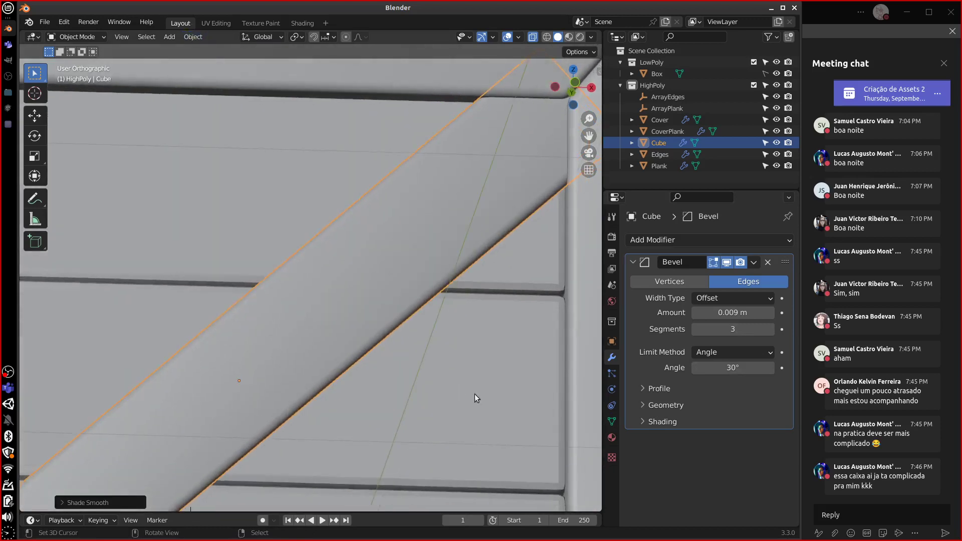
Refine the brace's bevel to 4 segments with an amount of 0.005 m, collapse the modifier and review the whole crate
{"action": "left_click", "coordinate": [771, 329]}
{"action": "left_click", "coordinate": [732, 313]}
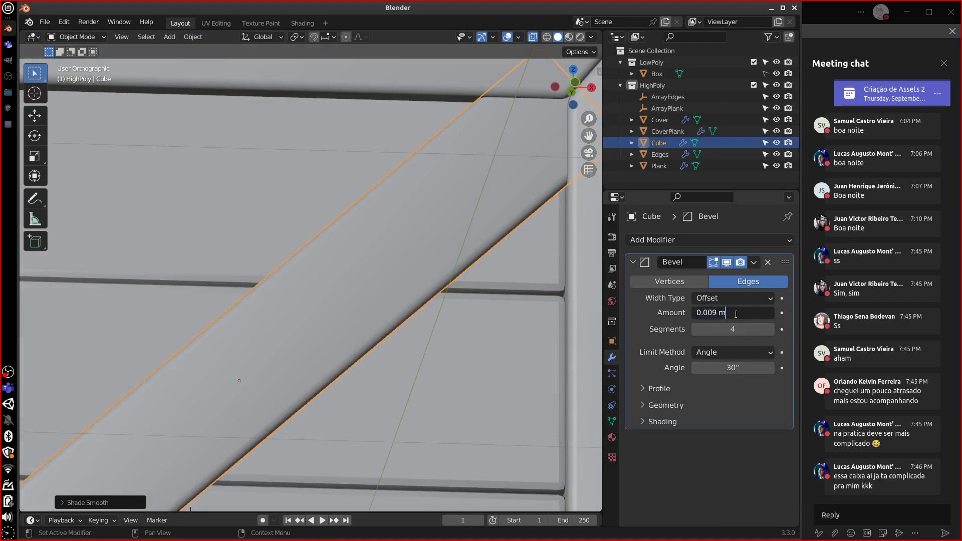
{"action": "left_click_drag", "start_coordinate": [712, 313], "coordinate": [743, 315]}
{"action": "type", "text": "5"}
{"action": "key", "text": "Return"}
{"action": "middle_click_drag", "start_coordinate": [471, 357], "coordinate": [505, 362]}
{"action": "scroll", "coordinate": [449, 386], "scroll_direction": "down", "scroll_amount": 6}
{"action": "left_click", "coordinate": [633, 262]}
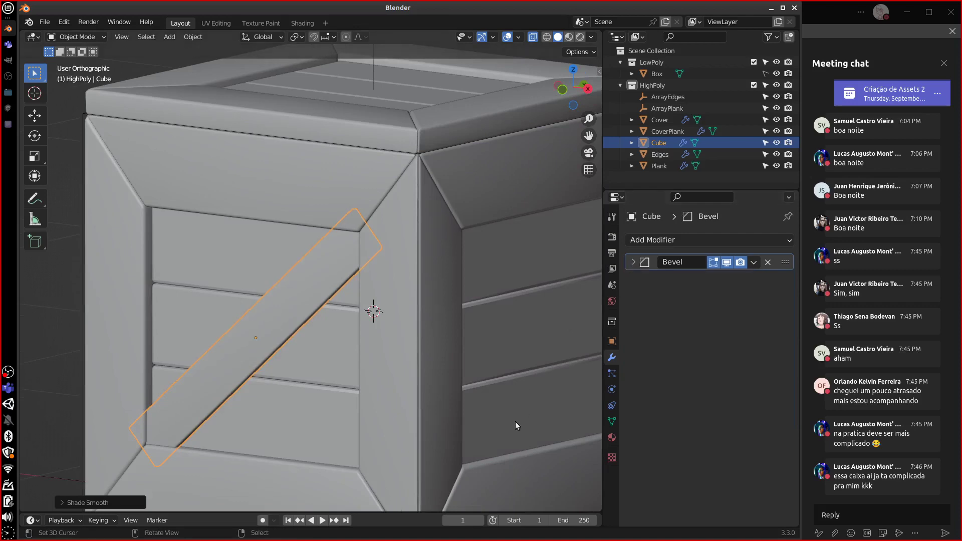
{"action": "middle_click_drag", "start_coordinate": [516, 422], "coordinate": [534, 418]}
{"action": "scroll", "coordinate": [462, 426], "scroll_direction": "down", "scroll_amount": 6}
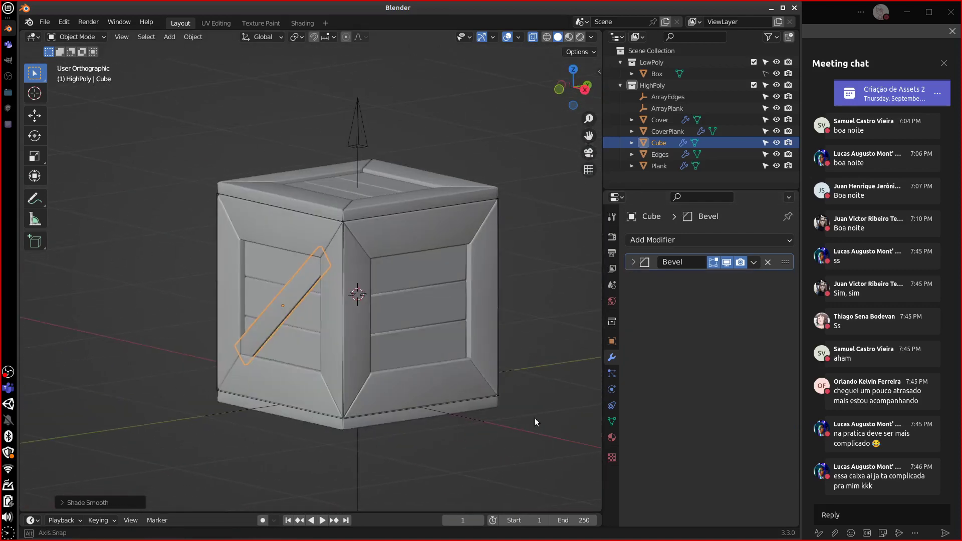
Try mirroring the brace on X with a Mirror modifier using ArrayEdges as the mirror object, and remove the modifier
{"action": "left_click", "coordinate": [672, 240]}
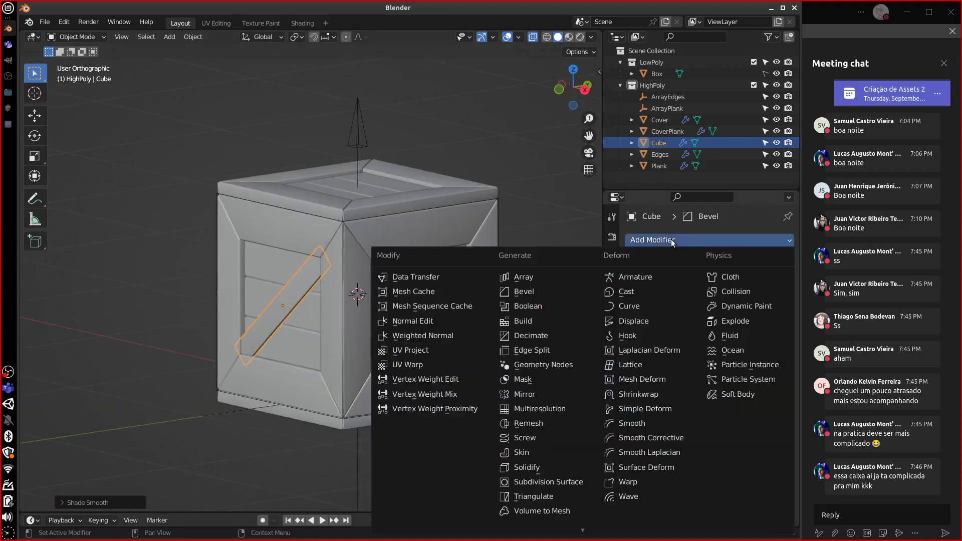
{"action": "left_click", "coordinate": [560, 395]}
{"action": "middle_click_drag", "start_coordinate": [540, 437], "coordinate": [408, 389]}
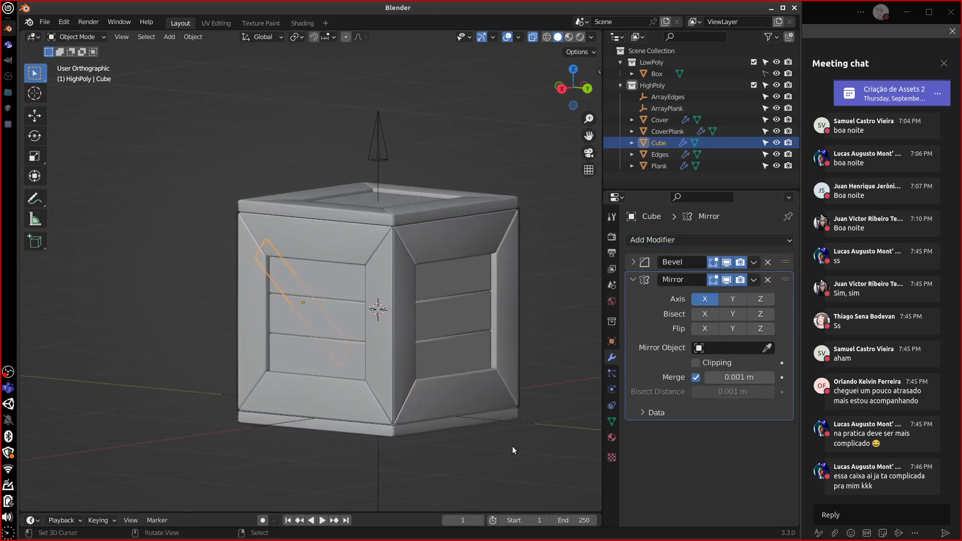
{"action": "left_click", "coordinate": [731, 348]}
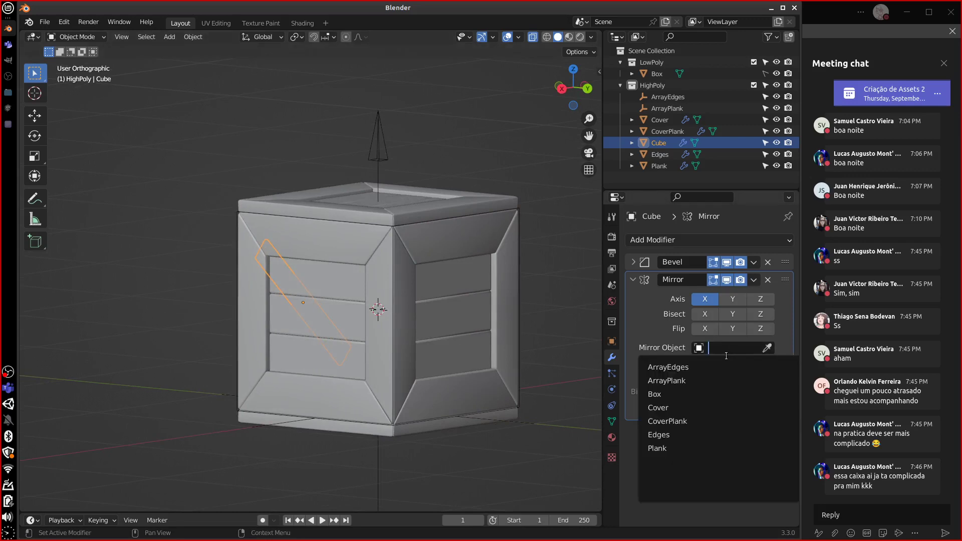
{"action": "left_click", "coordinate": [701, 368]}
{"action": "middle_click_drag", "start_coordinate": [505, 429], "coordinate": [549, 442]}
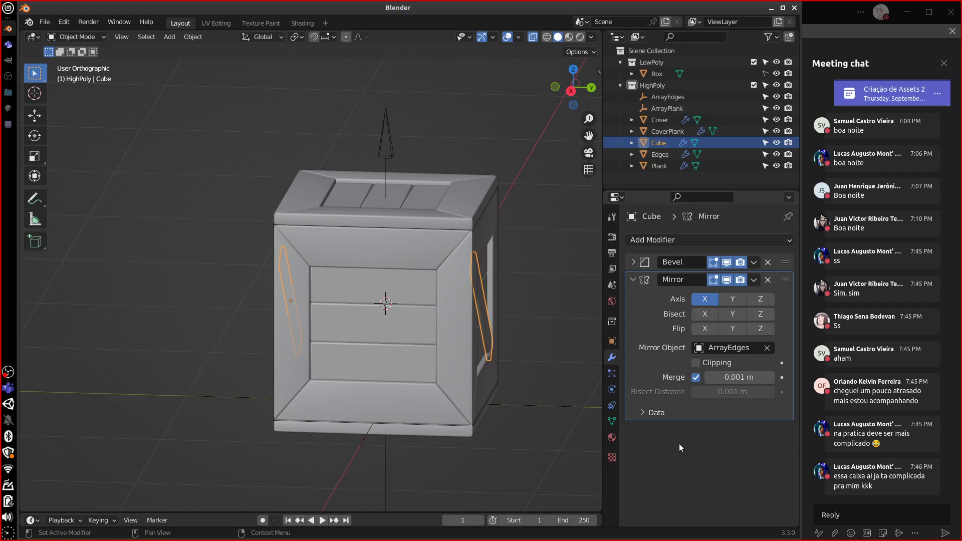
{"action": "left_click", "coordinate": [769, 281]}
Try an Array modifier on the brace with only Object Offset set to ArrayEdges and a count of 4, and remove the modifier
{"action": "left_click", "coordinate": [689, 240]}
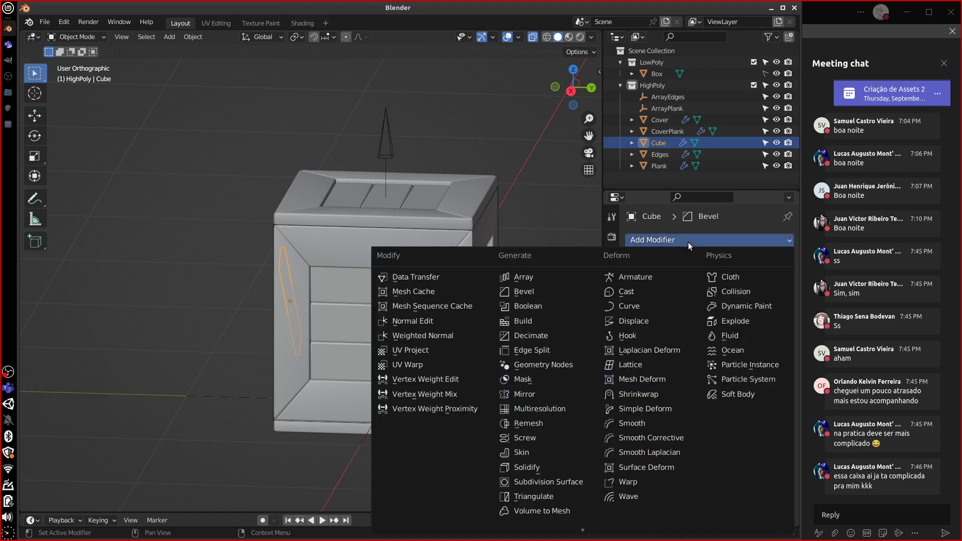
{"action": "left_click", "coordinate": [555, 278]}
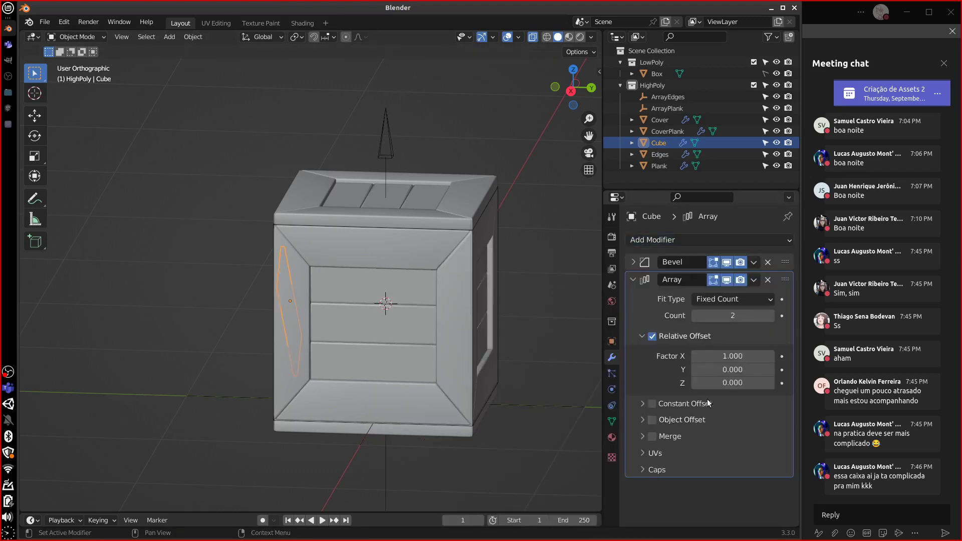
{"action": "left_click", "coordinate": [661, 336]}
{"action": "left_click", "coordinate": [653, 420]}
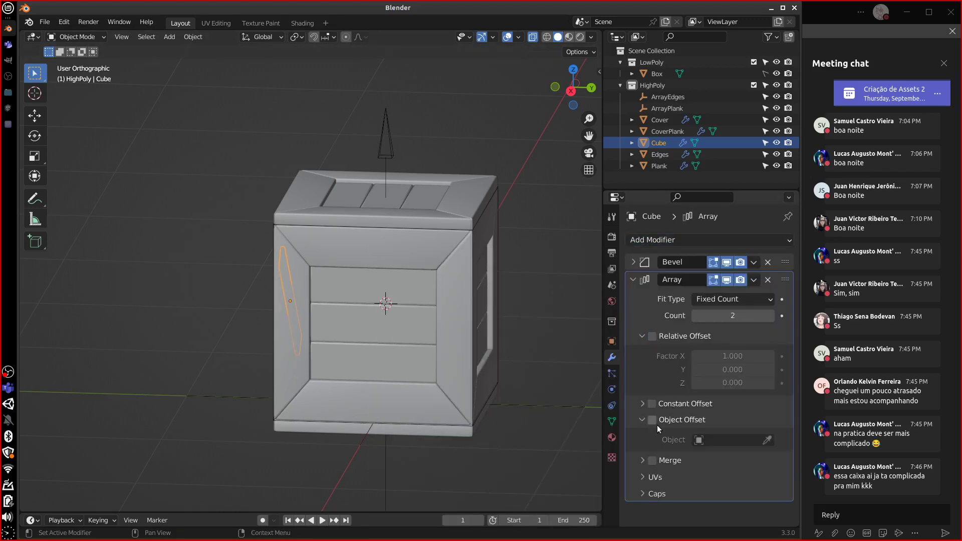
{"action": "left_click", "coordinate": [729, 441]}
{"action": "left_click", "coordinate": [694, 300]}
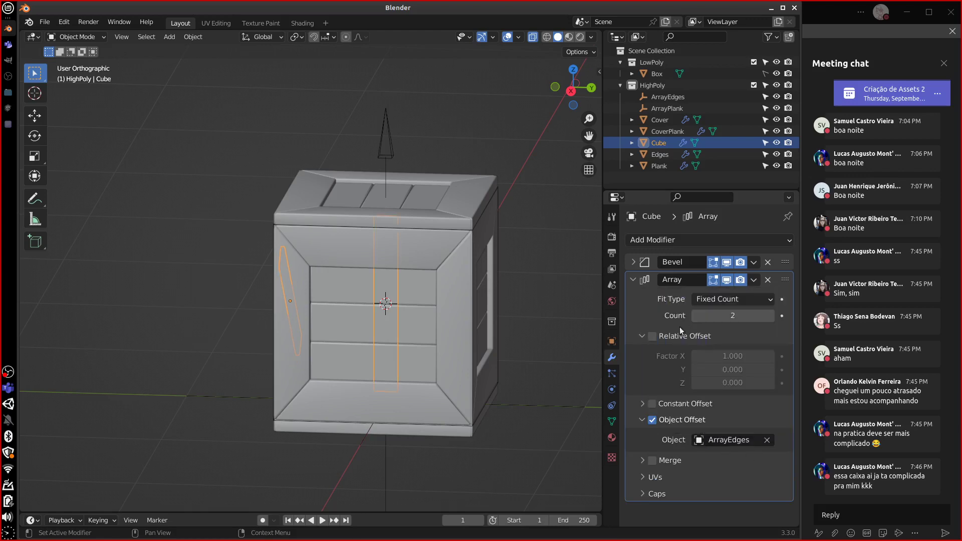
{"action": "middle_click_drag", "start_coordinate": [547, 408], "coordinate": [591, 422]}
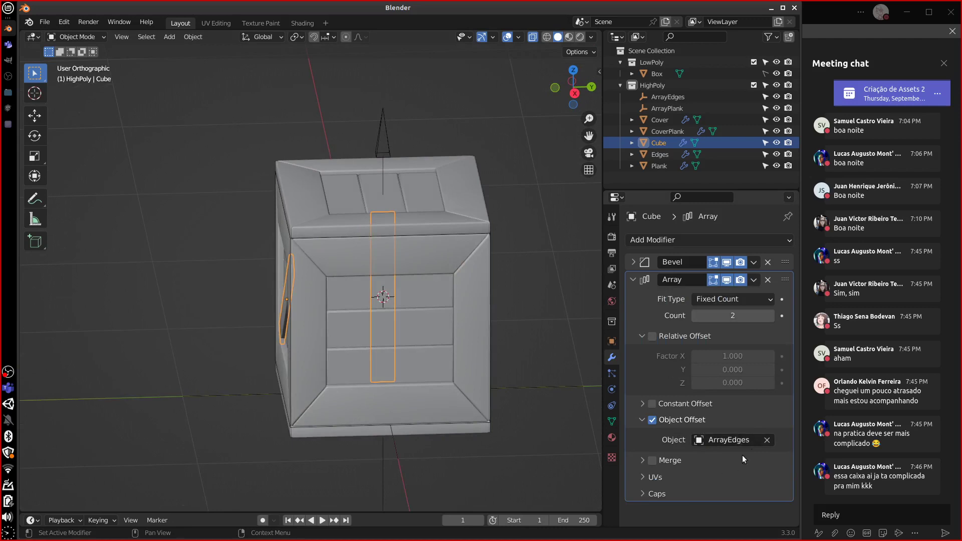
{"action": "left_click", "coordinate": [770, 316]}
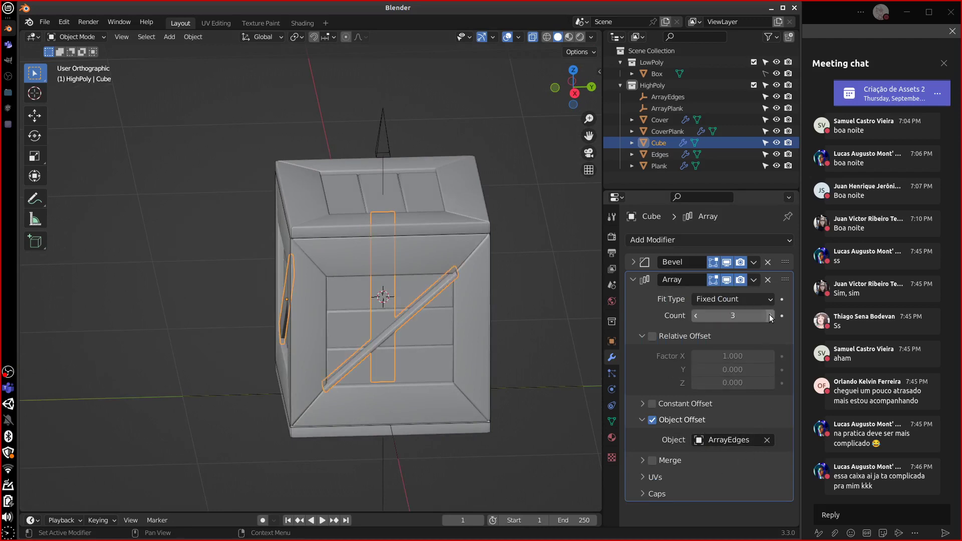
{"action": "left_click", "coordinate": [769, 316]}
{"action": "middle_click_drag", "start_coordinate": [466, 395], "coordinate": [530, 406]}
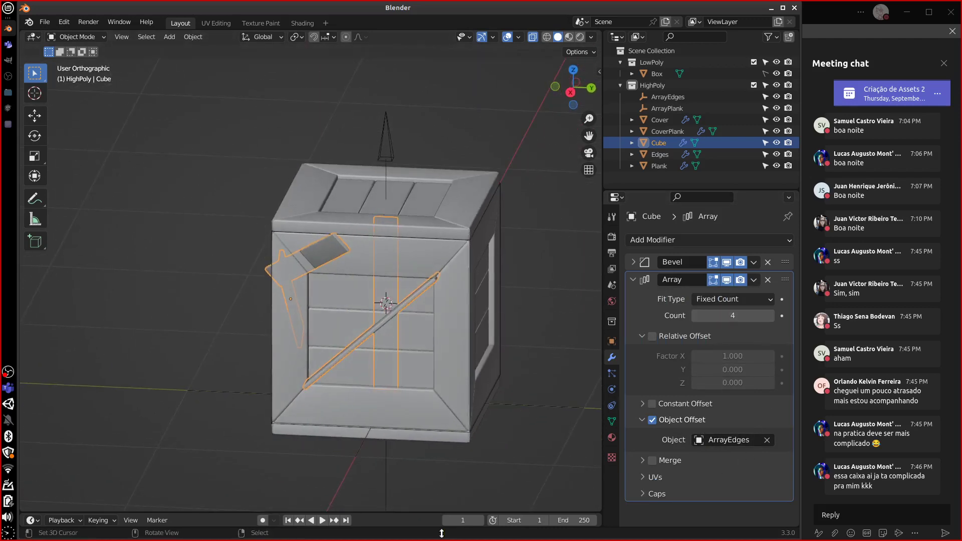
{"action": "left_click", "coordinate": [768, 280]}
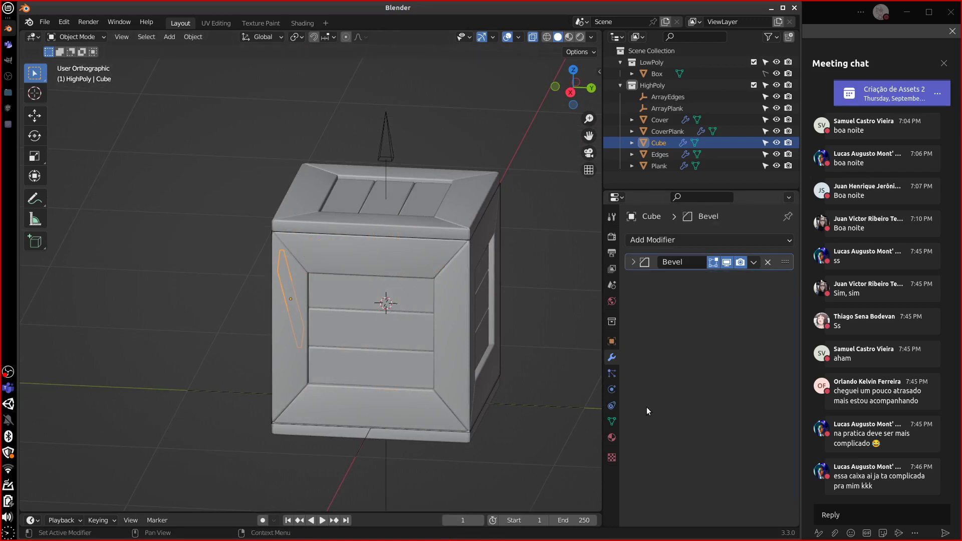
Add a Mirror modifier to the diagonal brace on the Y axis only, with ArrayEdges as the mirror object
{"action": "left_click", "coordinate": [701, 241]}
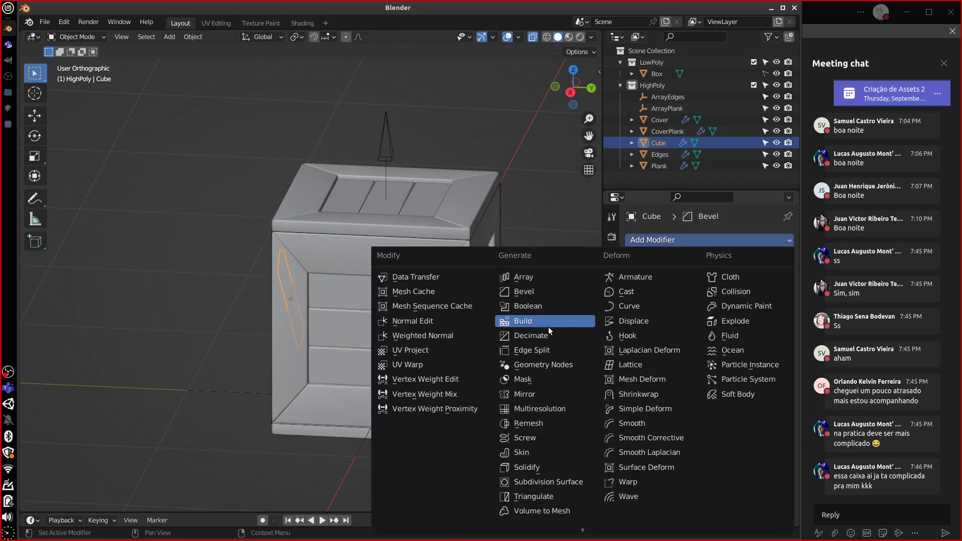
{"action": "left_click", "coordinate": [559, 396]}
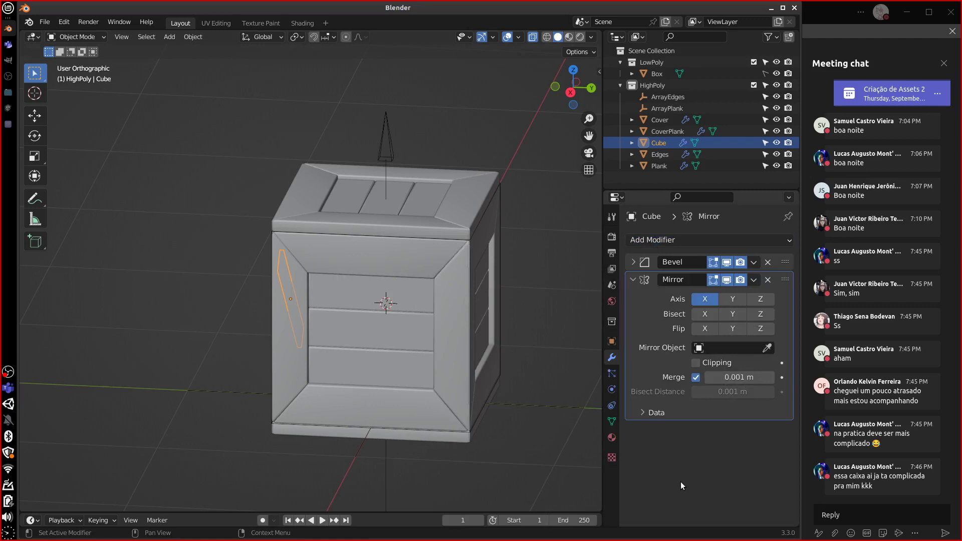
{"action": "left_click", "coordinate": [733, 299]}
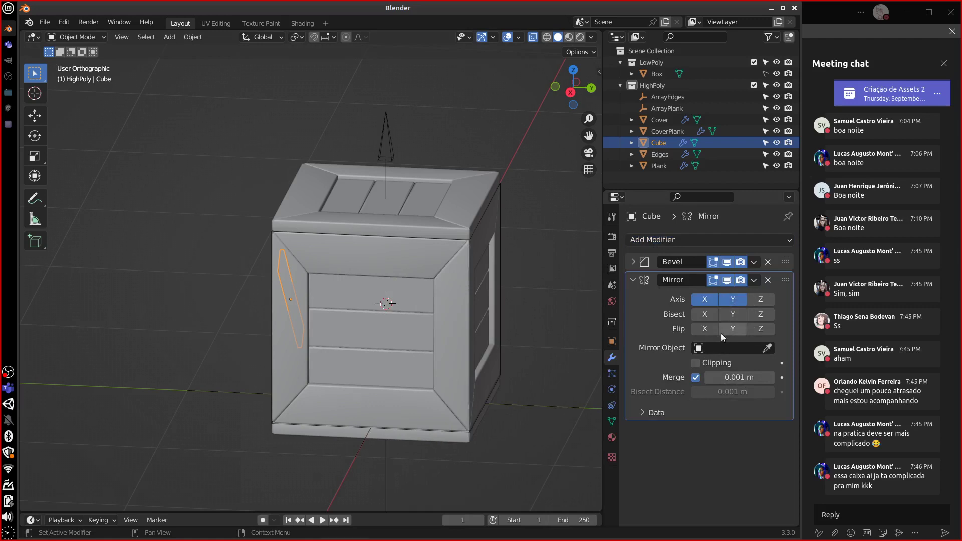
{"action": "left_click", "coordinate": [713, 300]}
{"action": "left_click", "coordinate": [740, 348]}
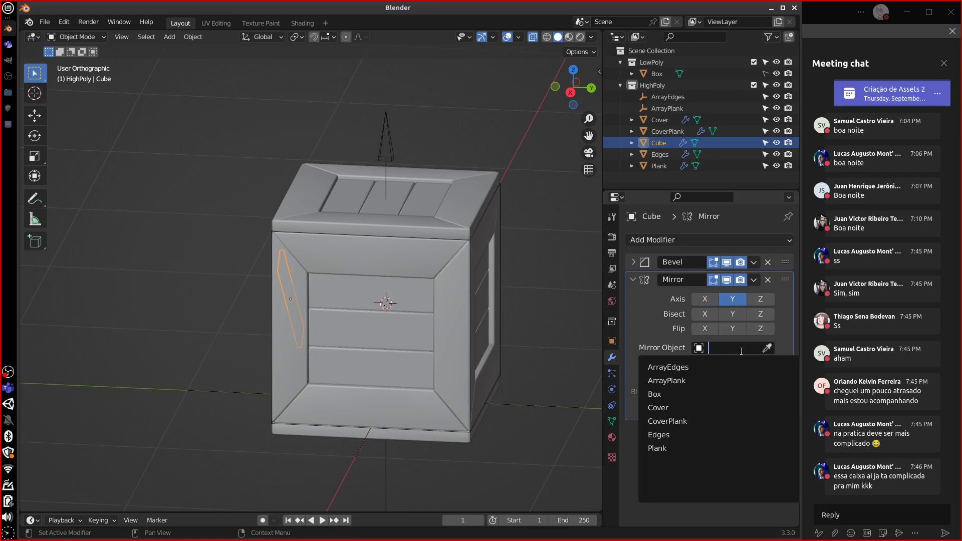
{"action": "left_click", "coordinate": [705, 374]}
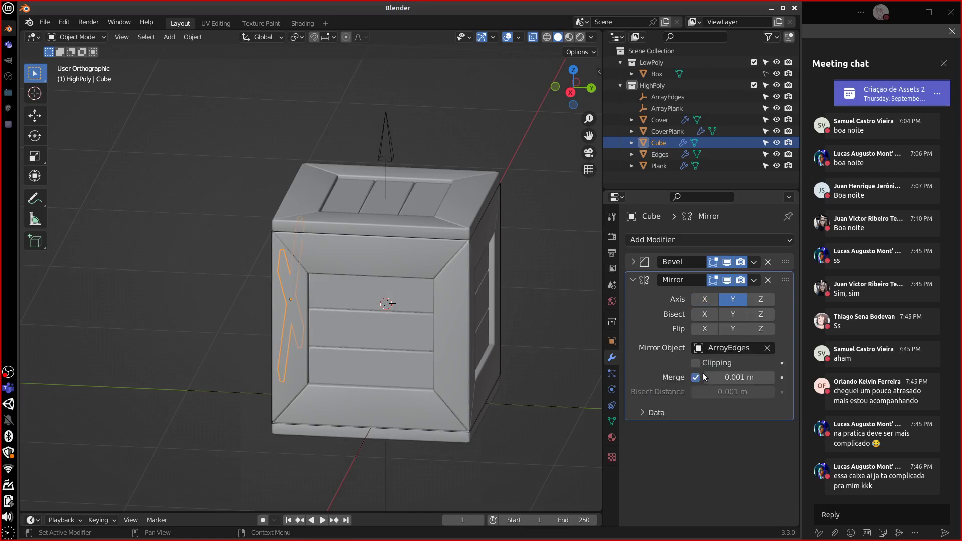
Check the mirrored brace on the crate and set its Mirror modifier to the X axis only
{"action": "left_click", "coordinate": [720, 350]}
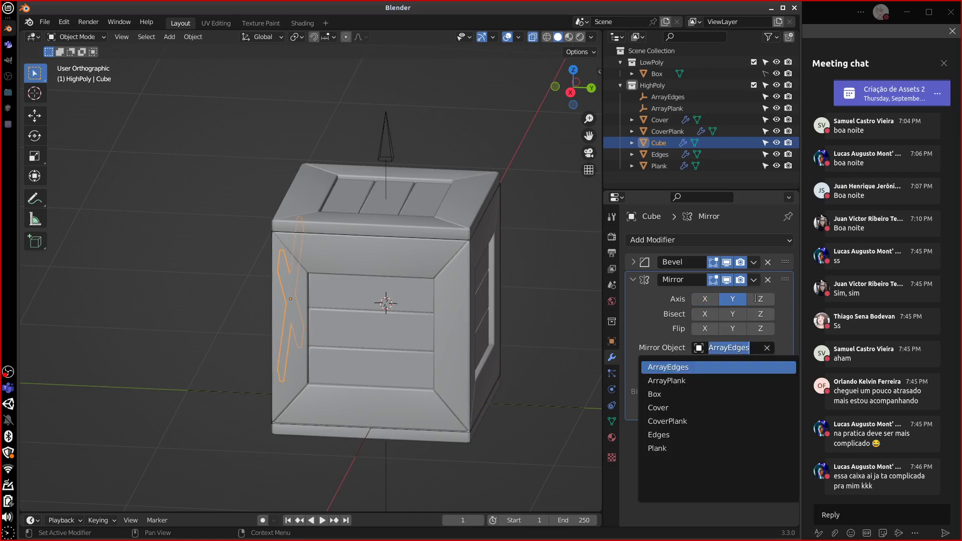
{"action": "left_click", "coordinate": [707, 302]}
{"action": "middle_click_drag", "start_coordinate": [531, 384], "coordinate": [700, 321]}
{"action": "left_click", "coordinate": [706, 299]}
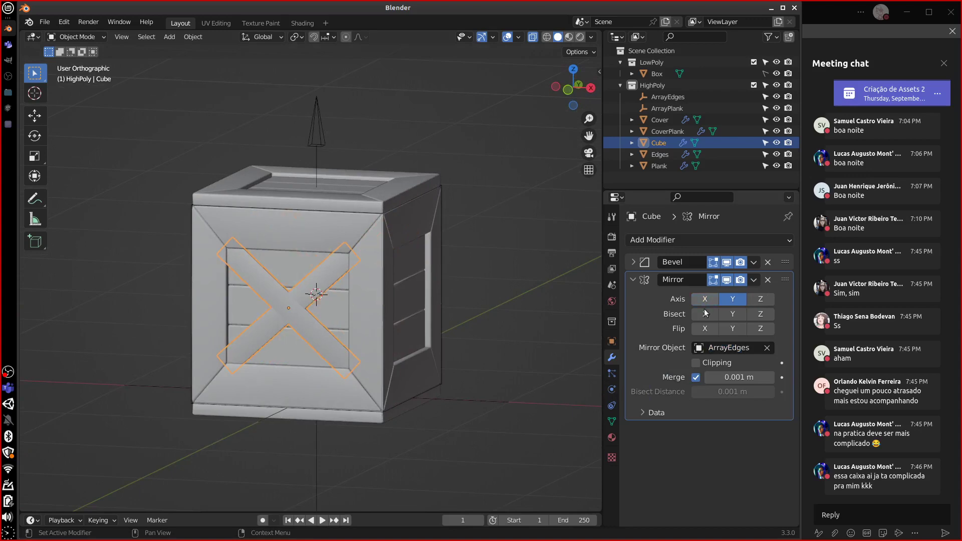
{"action": "left_click", "coordinate": [706, 298]}
{"action": "left_click", "coordinate": [733, 299]}
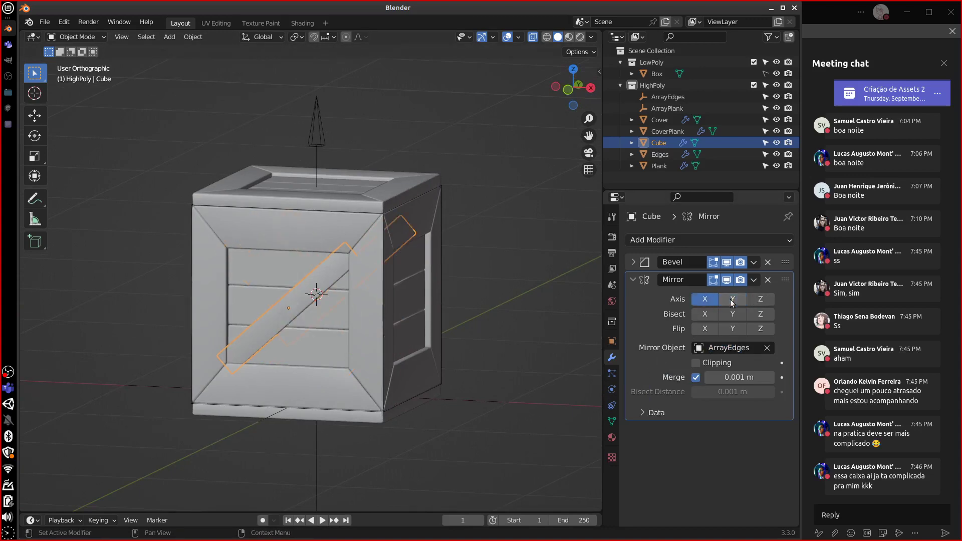
Collapse the Mirror modifier and inspect the brace copies and the crate's edge frame from several sides
{"action": "middle_click_drag", "start_coordinate": [516, 431], "coordinate": [492, 452]}
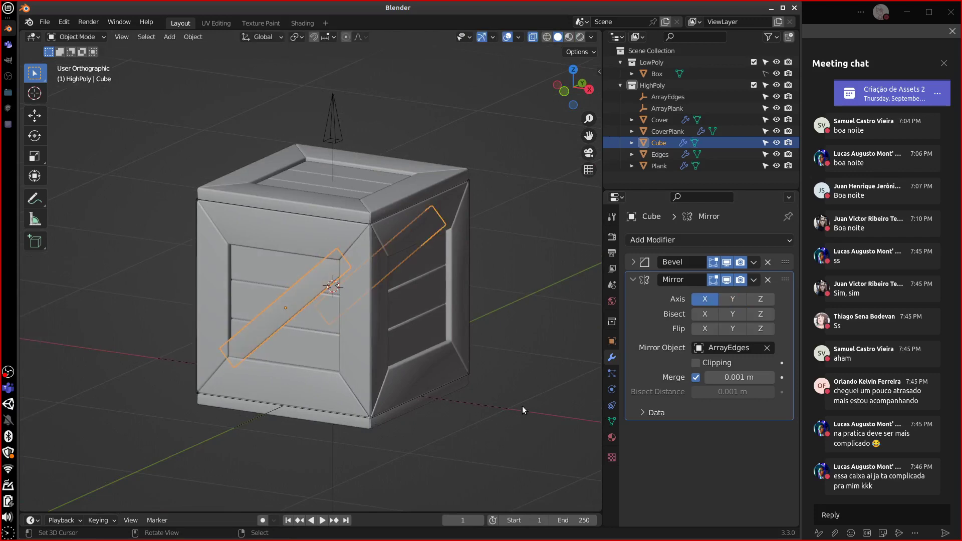
{"action": "middle_click_drag", "start_coordinate": [523, 406], "coordinate": [486, 481]}
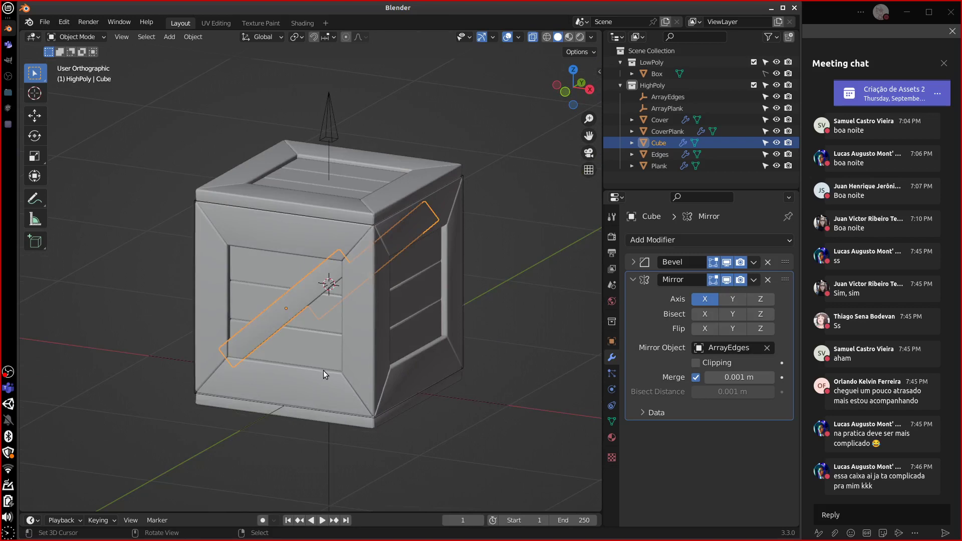
{"action": "key", "text": "Tab"}
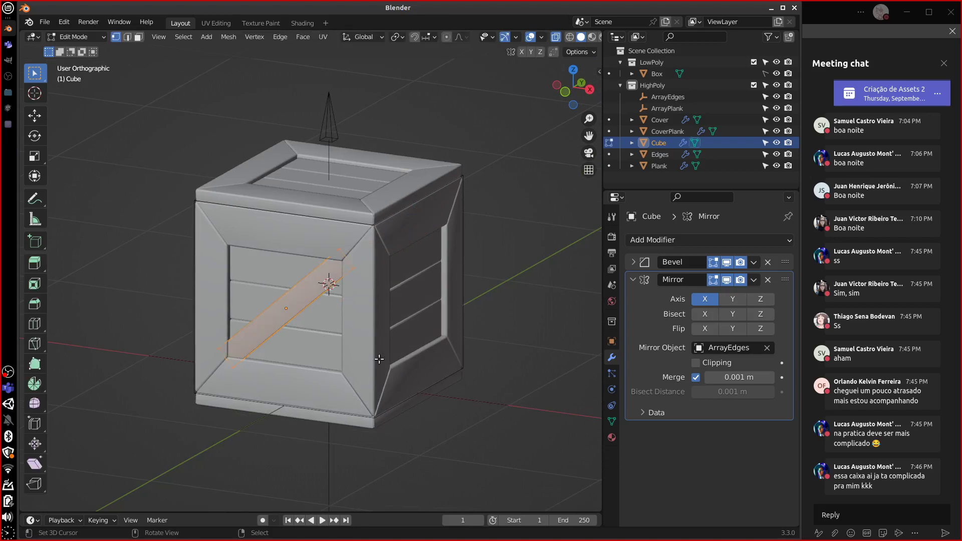
{"action": "key", "text": "Tab"}
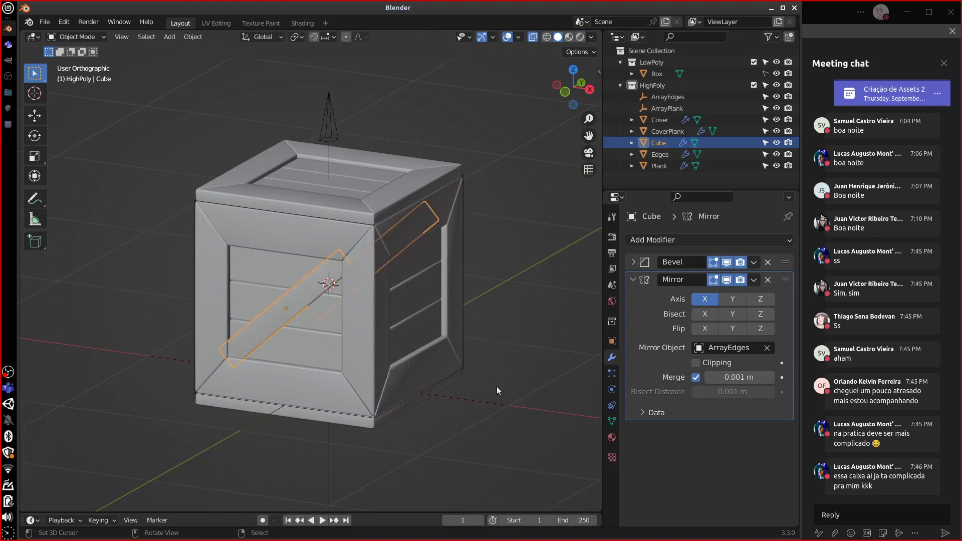
{"action": "middle_click_drag", "start_coordinate": [497, 386], "coordinate": [374, 398]}
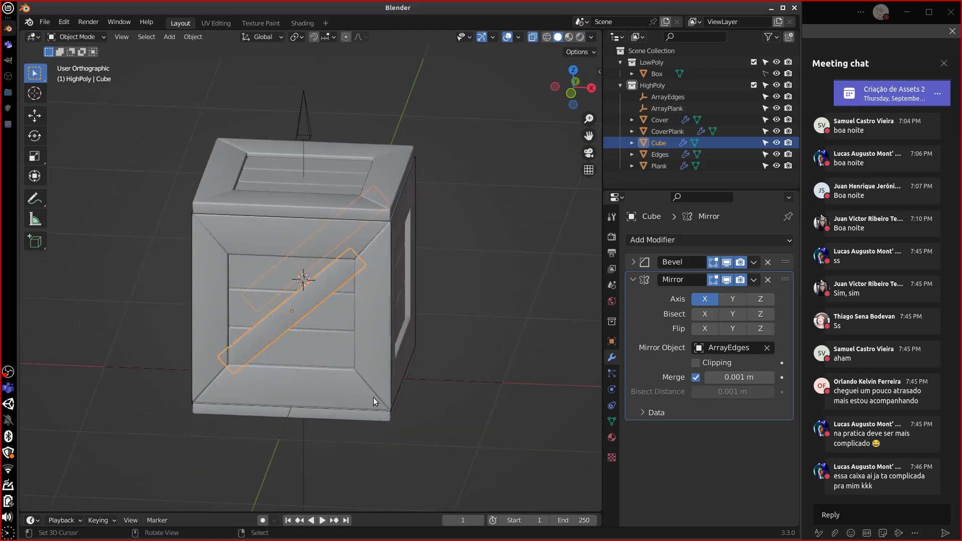
{"action": "middle_click_drag", "start_coordinate": [354, 330], "coordinate": [325, 353]}
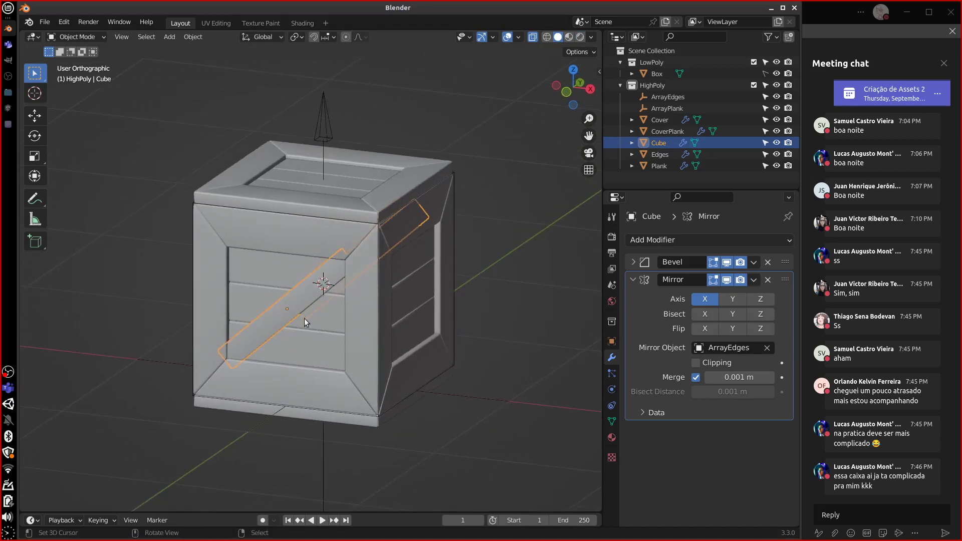
{"action": "left_click", "coordinate": [633, 280]}
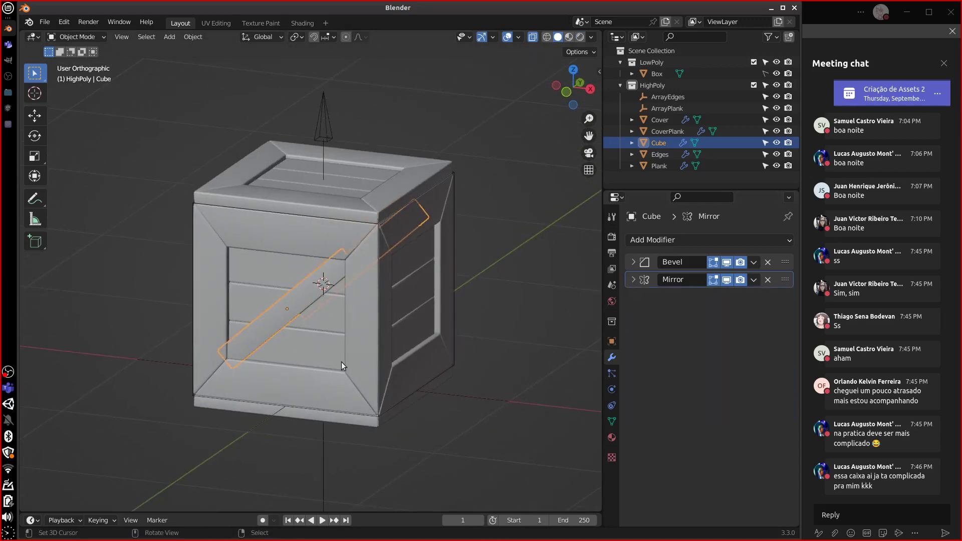
{"action": "middle_click_drag", "start_coordinate": [341, 362], "coordinate": [424, 365]}
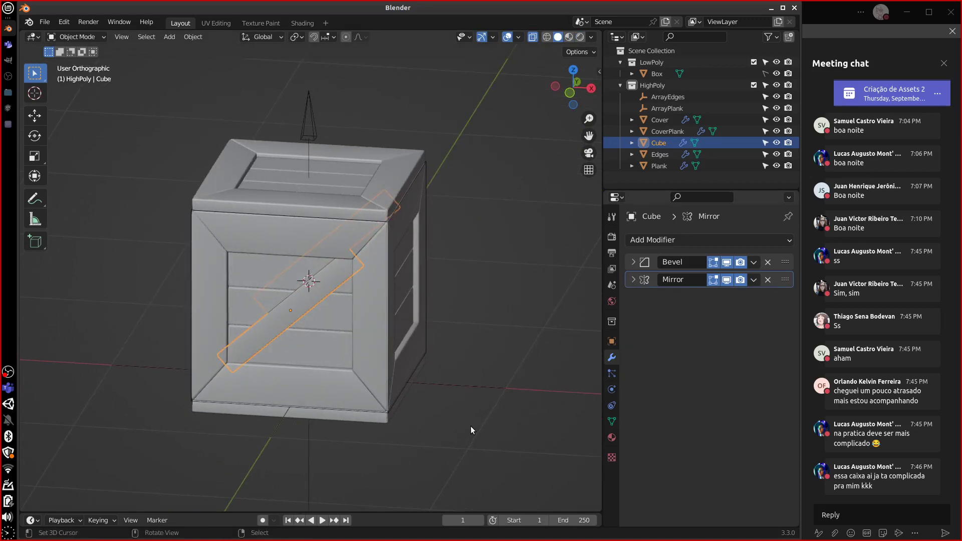
{"action": "middle_click_drag", "start_coordinate": [460, 359], "coordinate": [453, 402]}
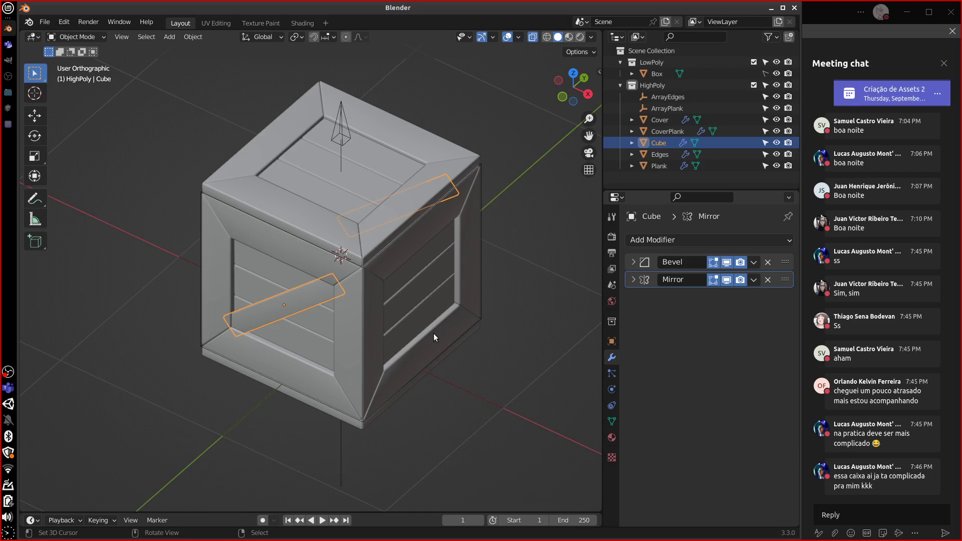
{"action": "middle_click_drag", "start_coordinate": [464, 401], "coordinate": [426, 471]}
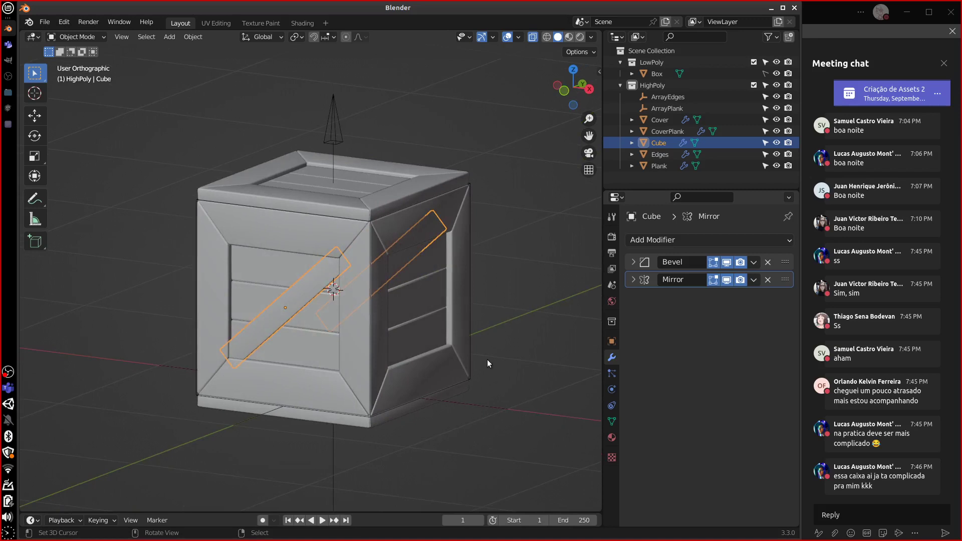
{"action": "middle_click_drag", "start_coordinate": [333, 454], "coordinate": [459, 417]}
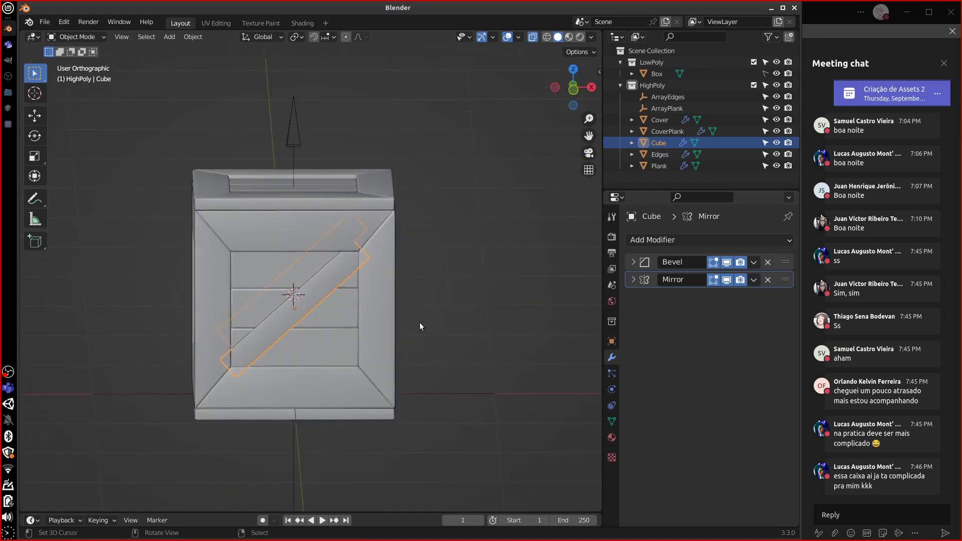
{"action": "left_click", "coordinate": [394, 306]}
{"action": "middle_click_drag", "start_coordinate": [444, 335], "coordinate": [432, 389]}
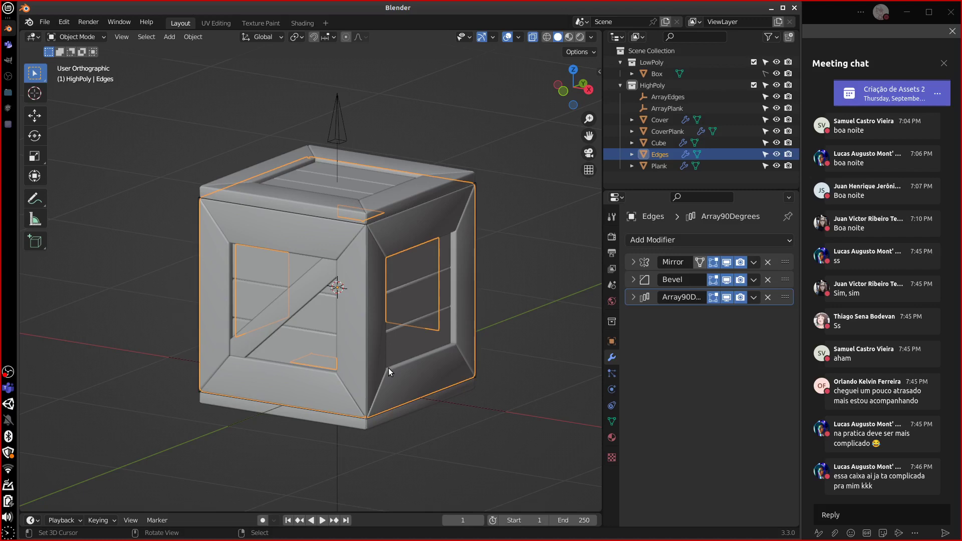
Create a new material named WOOD on the side planks in the Shading workspace
{"action": "left_click", "coordinate": [277, 272]}
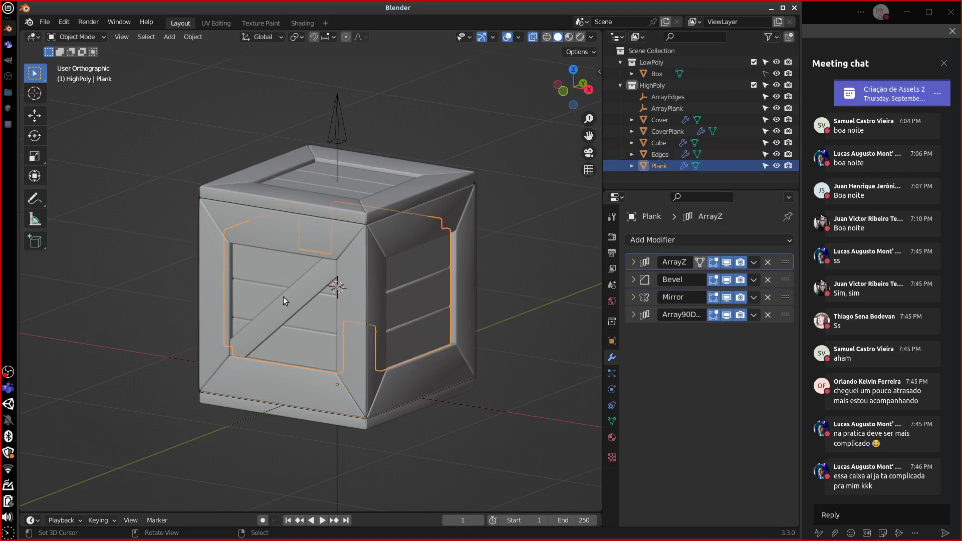
{"action": "left_click", "coordinate": [301, 22]}
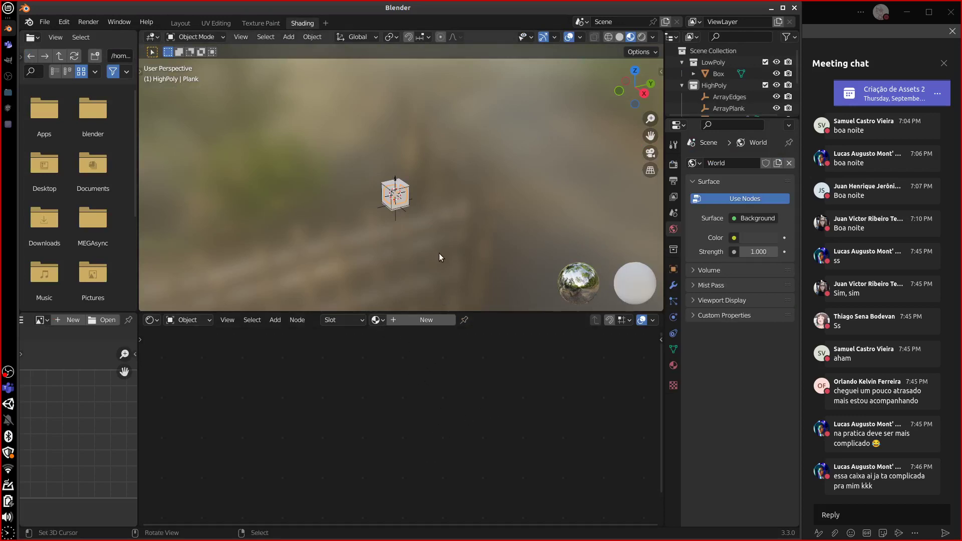
{"action": "scroll", "coordinate": [446, 255], "scroll_direction": "up", "scroll_amount": 8}
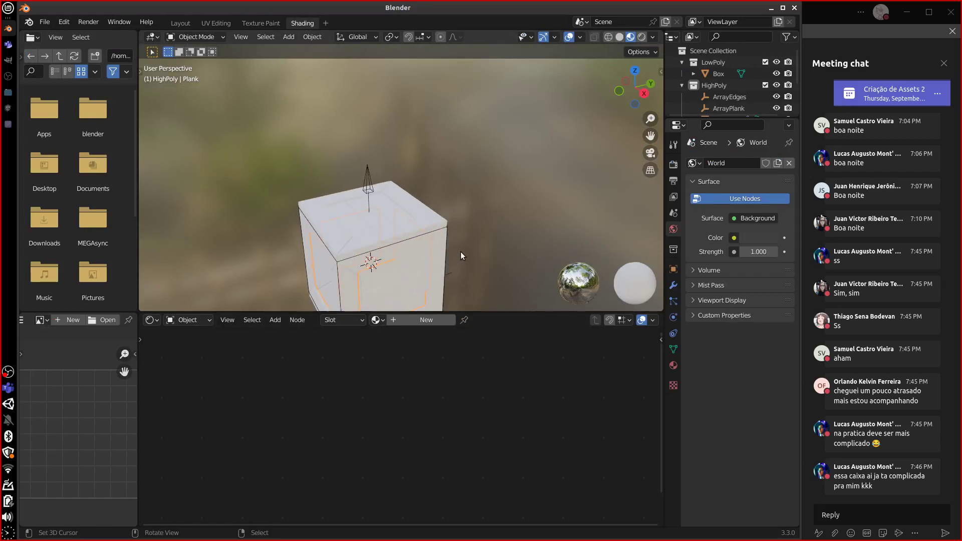
{"action": "middle_click_drag", "start_coordinate": [461, 256], "coordinate": [501, 200]}
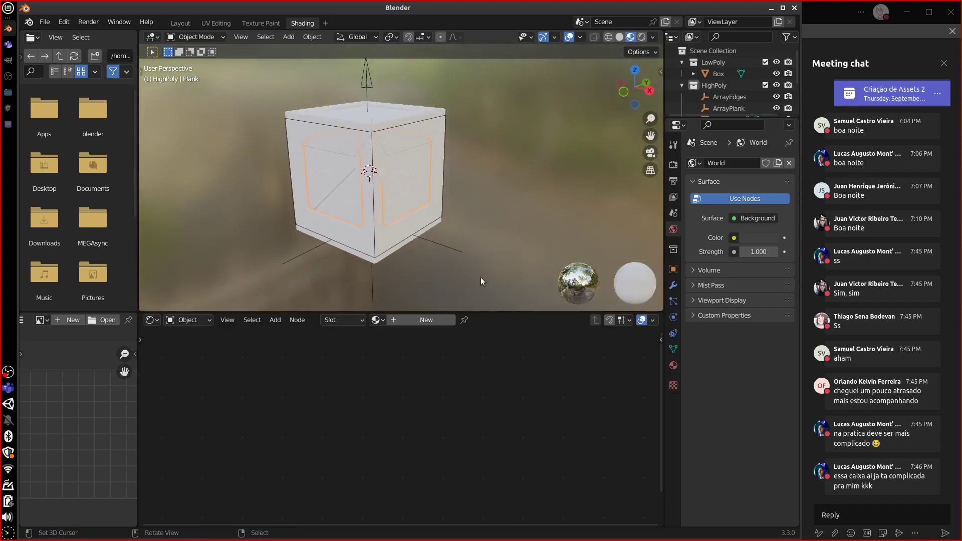
{"action": "left_click", "coordinate": [429, 320]}
{"action": "double_click", "coordinate": [471, 319]}
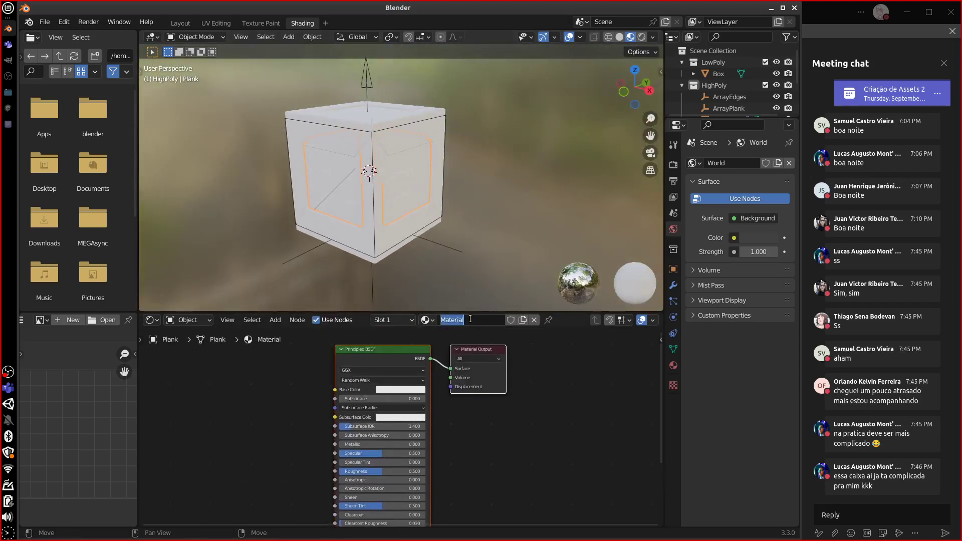
{"action": "type", "text": "WOOD"}
{"action": "key", "text": "Return"}
{"action": "middle_click_drag", "start_coordinate": [503, 441], "coordinate": [576, 440]}
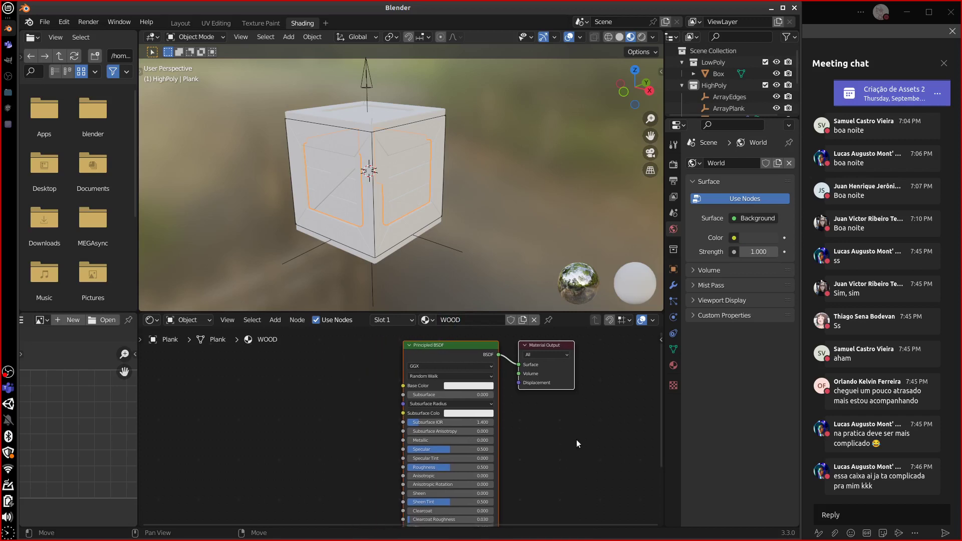
Preview wood_seamless.jpg from the assets_II textures folder in the file manager, and switch to GIMP
{"action": "left_click", "coordinate": [8, 95]}
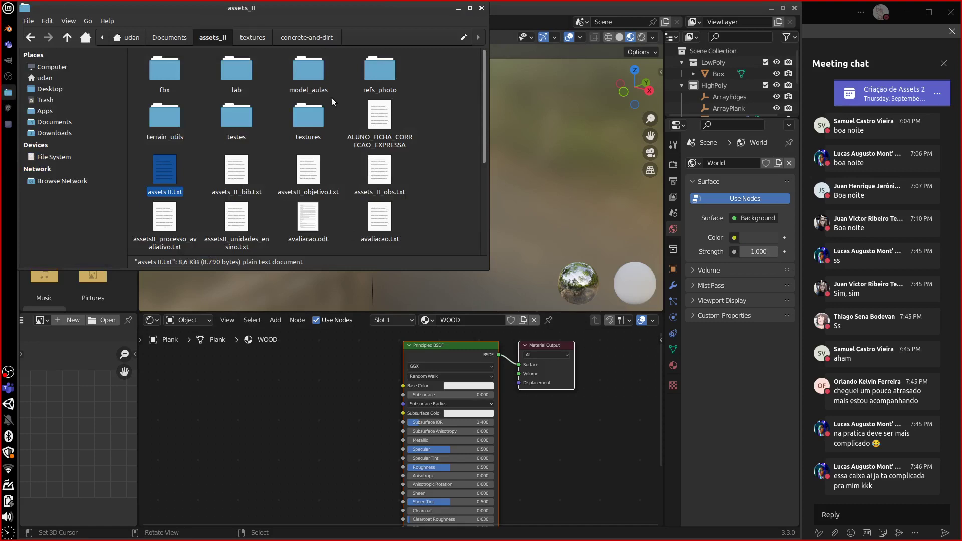
{"action": "double_click", "coordinate": [308, 117]}
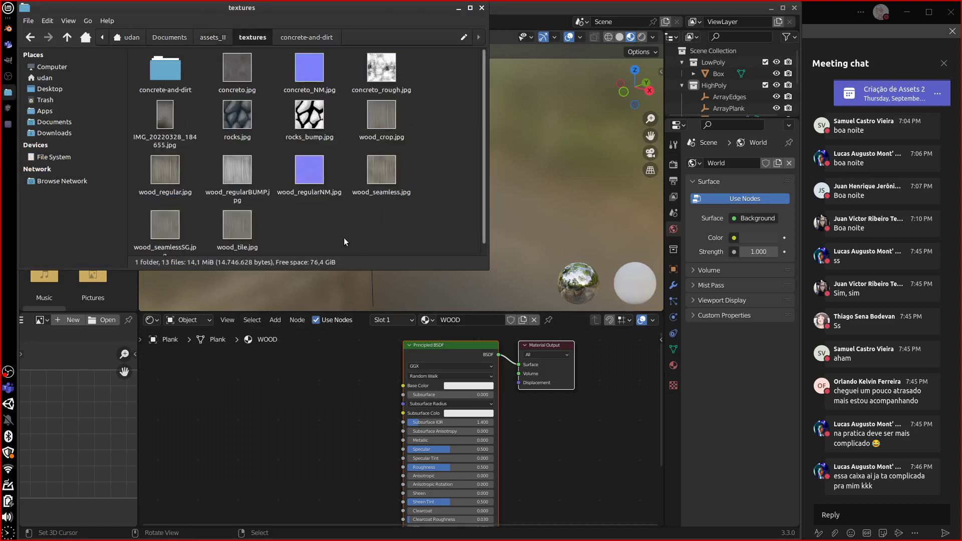
{"action": "double_click", "coordinate": [397, 174]}
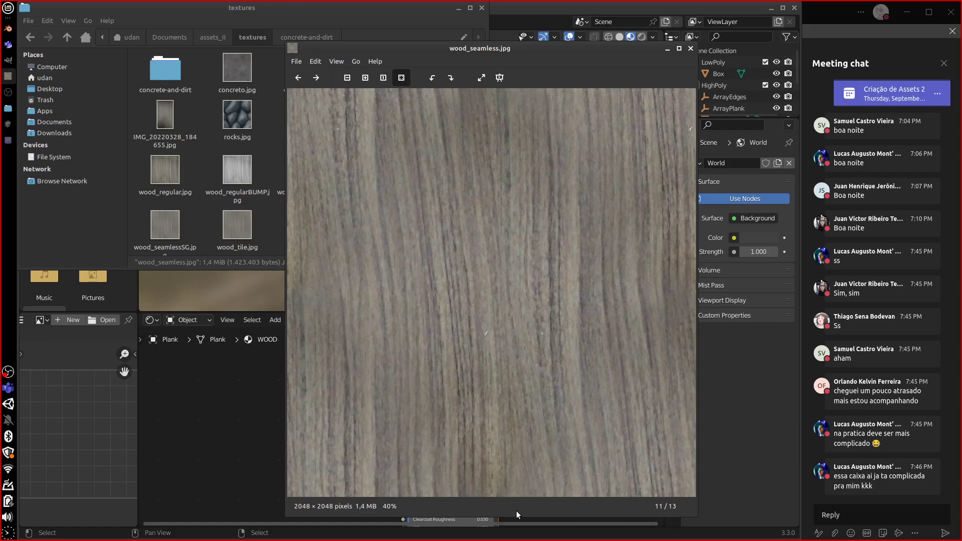
{"action": "left_click", "coordinate": [691, 48]}
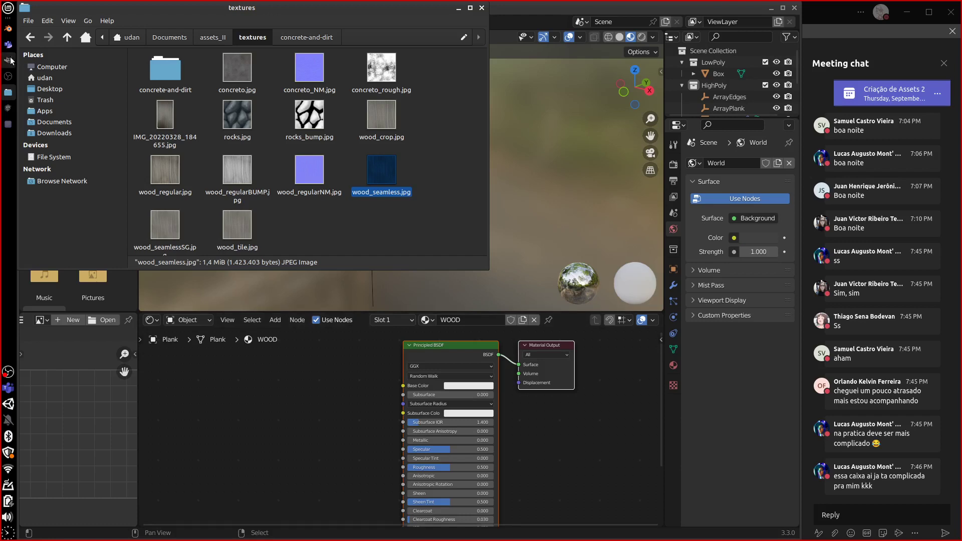
{"action": "key", "text": "alt+Tab"}
{"action": "left_click", "coordinate": [27, 21]}
{"action": "left_click", "coordinate": [43, 45]}
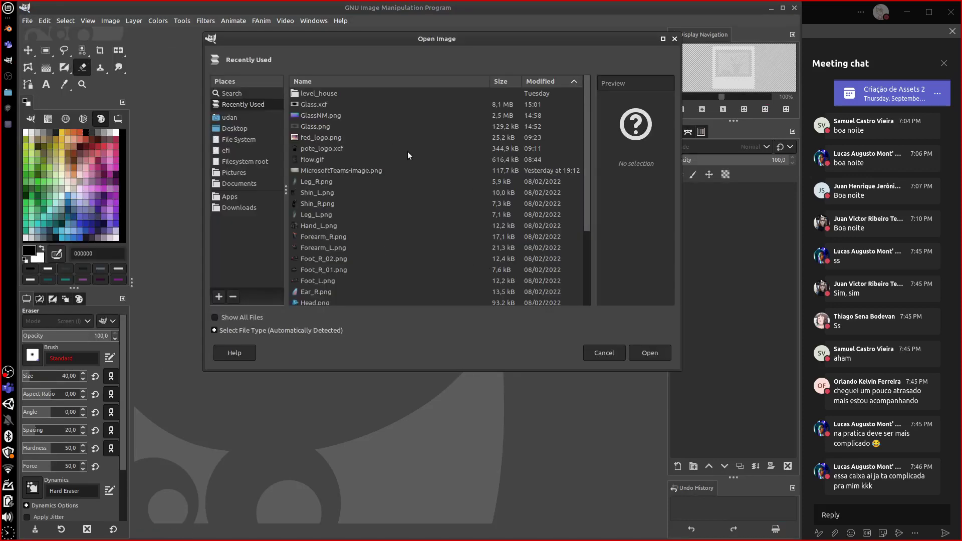
{"action": "left_click", "coordinate": [675, 39]}
Open wood_regular.jpg from the textures folder as an image in GIMP
{"action": "left_click", "coordinate": [8, 93]}
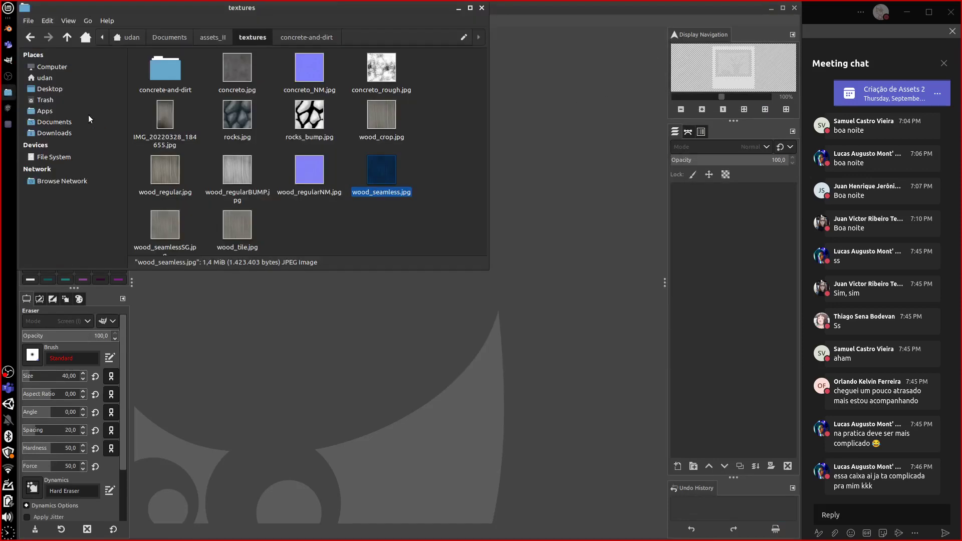
{"action": "left_click", "coordinate": [333, 328]}
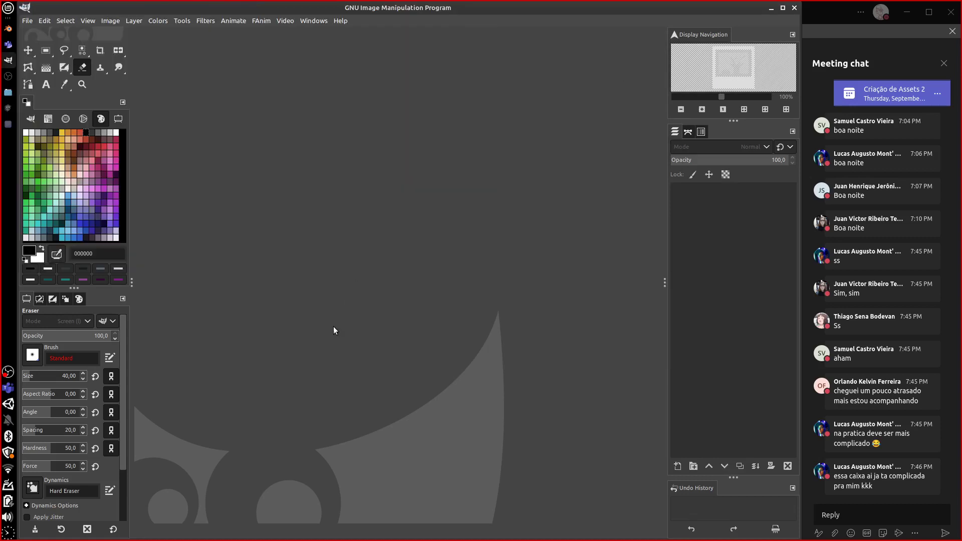
{"action": "left_click", "coordinate": [8, 92]}
{"action": "left_click_drag", "start_coordinate": [165, 169], "coordinate": [552, 378]}
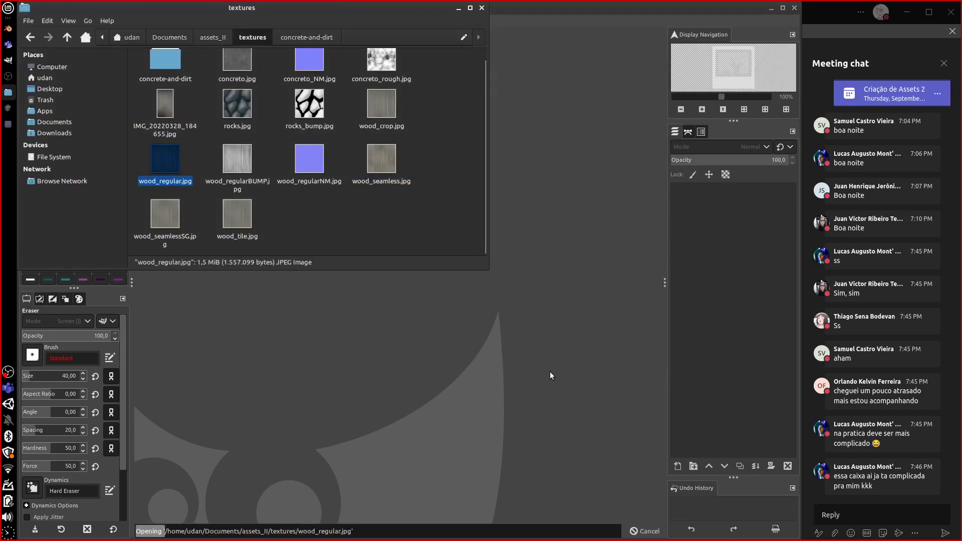
Apply the Tile Seamless map filter to the wood_regular image
{"action": "left_click", "coordinate": [205, 21]}
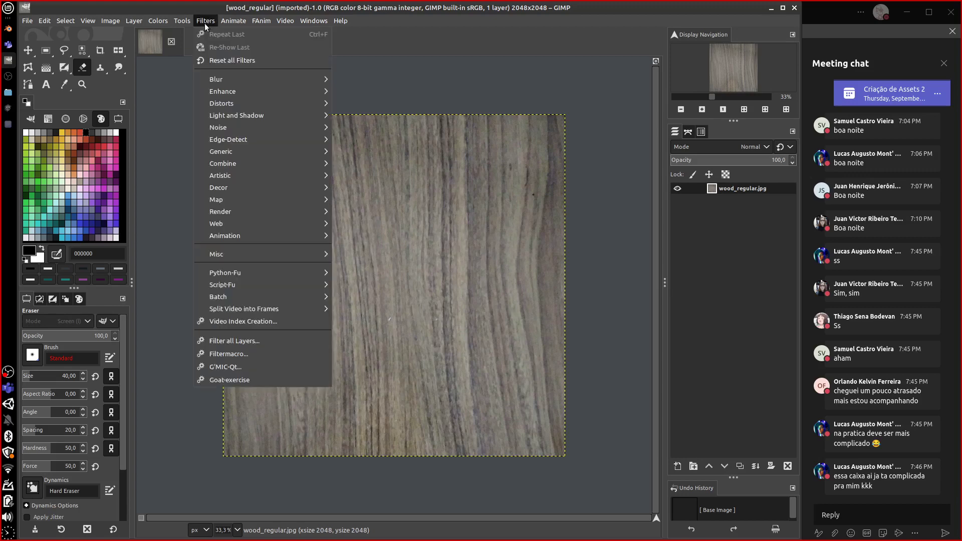
{"action": "mouse_move", "coordinate": [272, 201]}
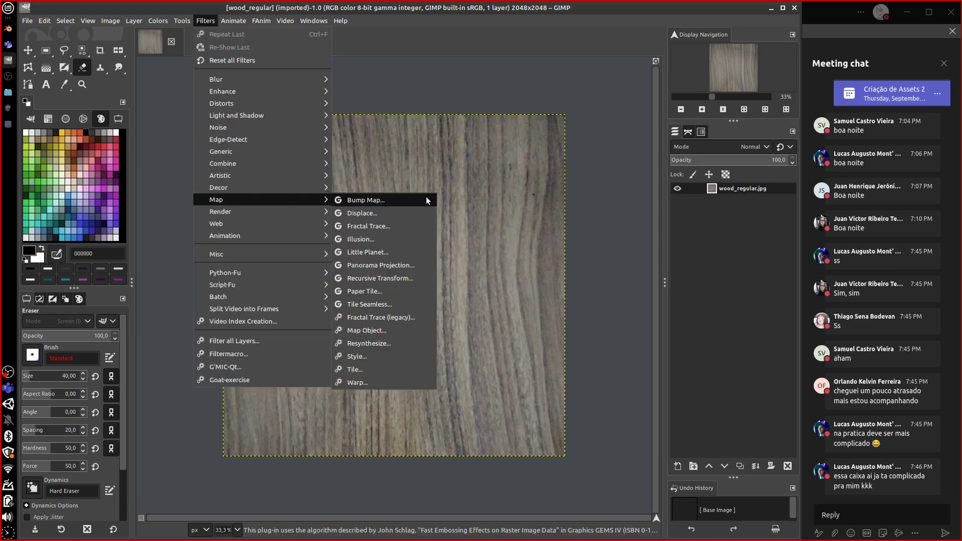
{"action": "left_click", "coordinate": [418, 305]}
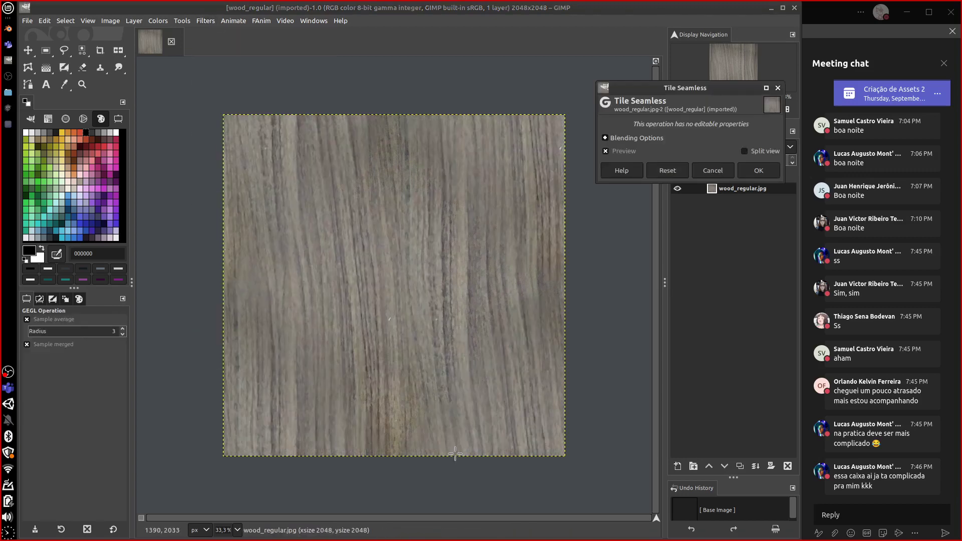
{"action": "left_click", "coordinate": [759, 171]}
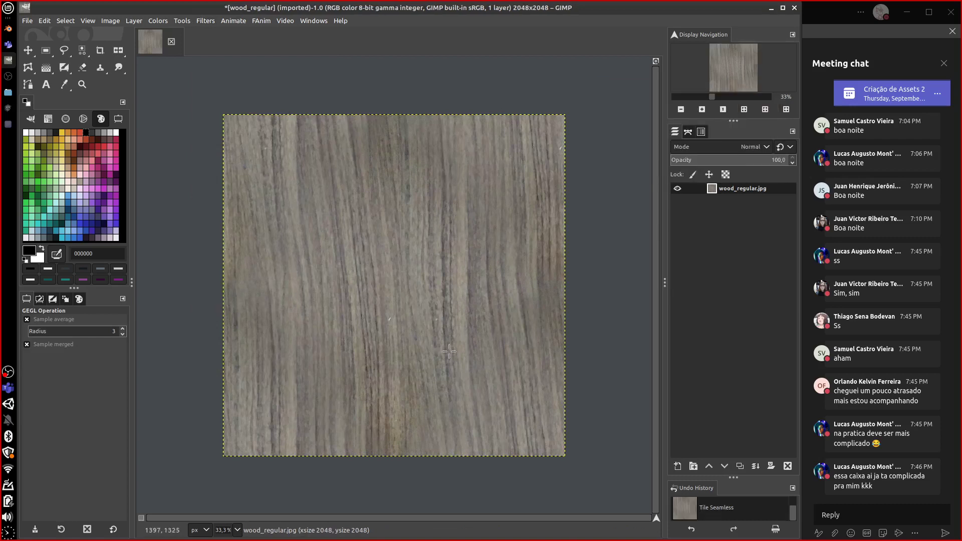
Close the wood_regular image without saving, minimize GIMP and switch back to Blender
{"action": "left_click", "coordinate": [171, 42]}
{"action": "left_click", "coordinate": [480, 334]}
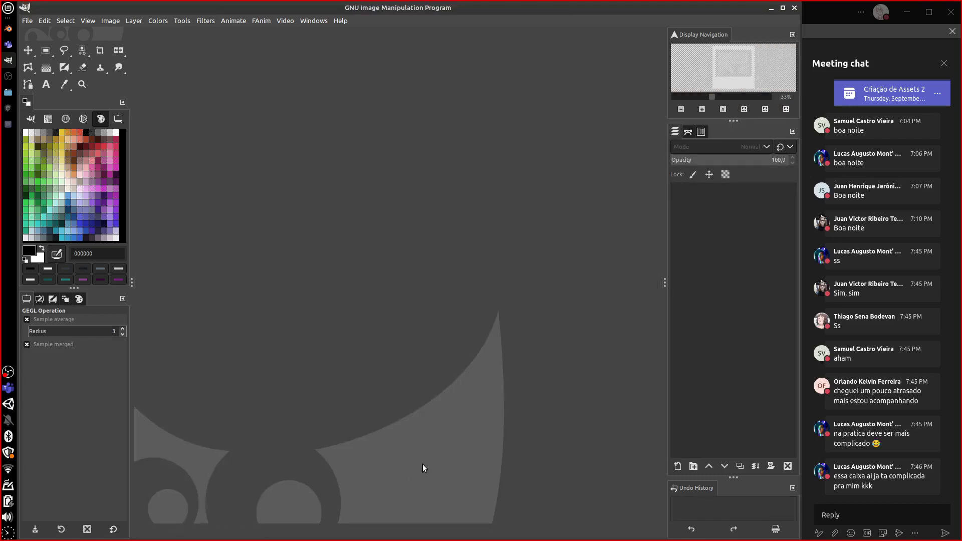
{"action": "left_click", "coordinate": [772, 8]}
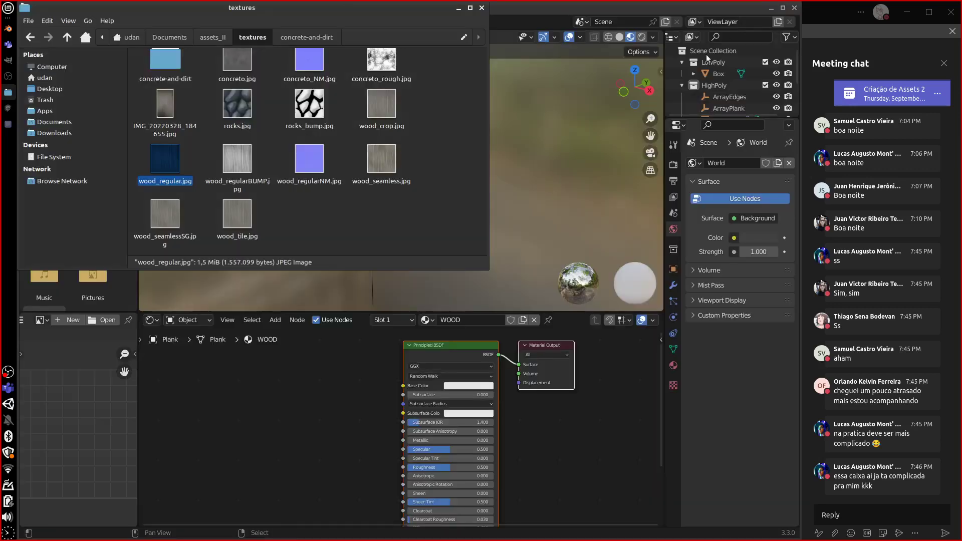
{"action": "left_click", "coordinate": [534, 10]}
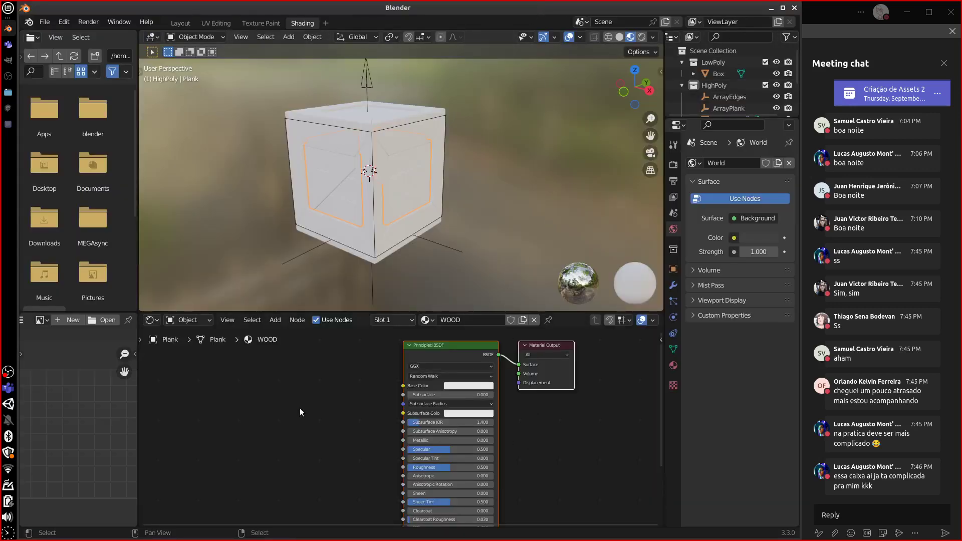
Load wood_seamless.jpg from the Documents/assets_II/textures folder into the image editor and fit it in view
{"action": "left_click", "coordinate": [96, 320]}
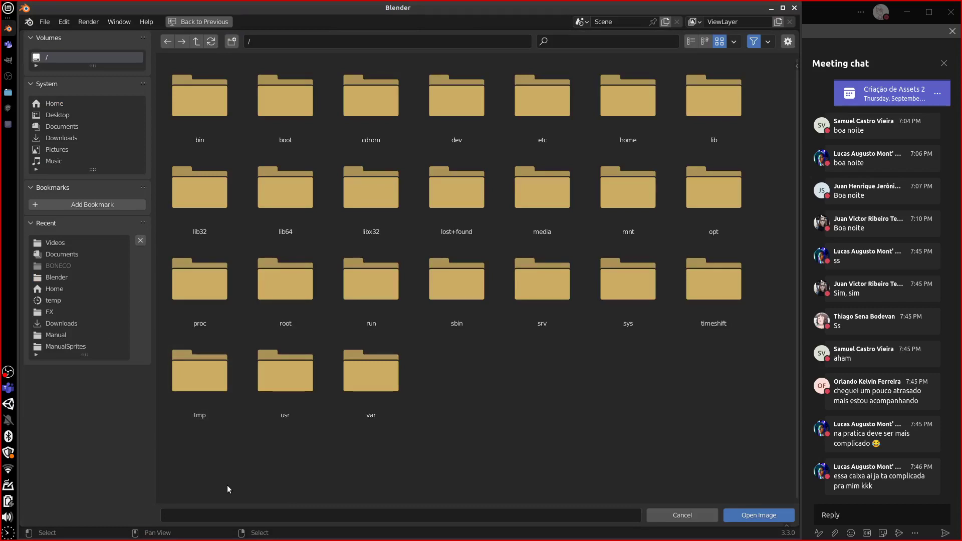
{"action": "left_click", "coordinate": [76, 254]}
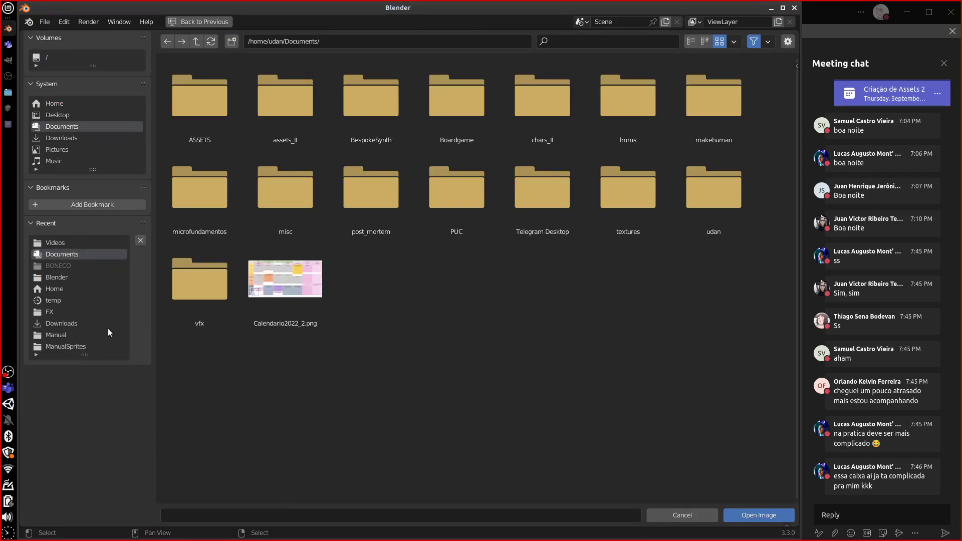
{"action": "double_click", "coordinate": [288, 100]}
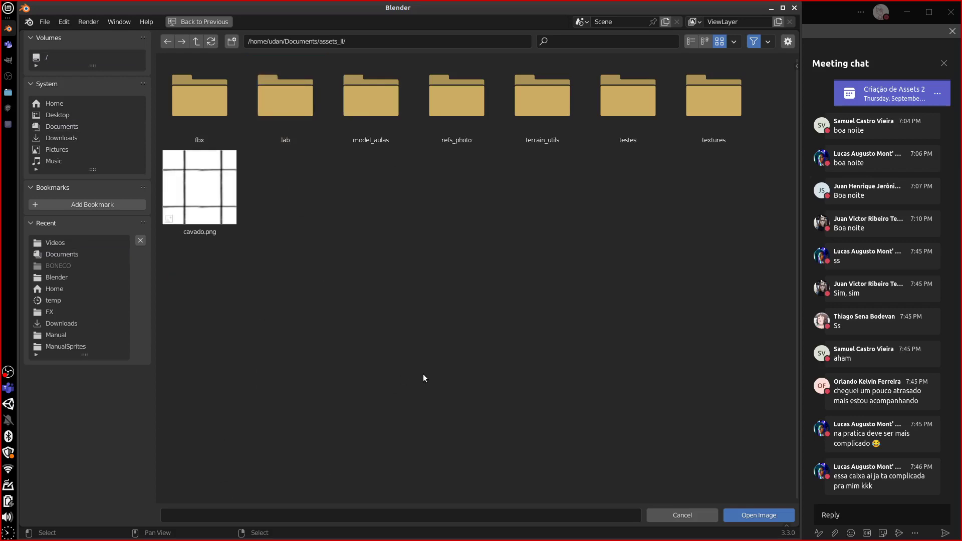
{"action": "double_click", "coordinate": [718, 106]}
{"action": "left_click", "coordinate": [534, 220]}
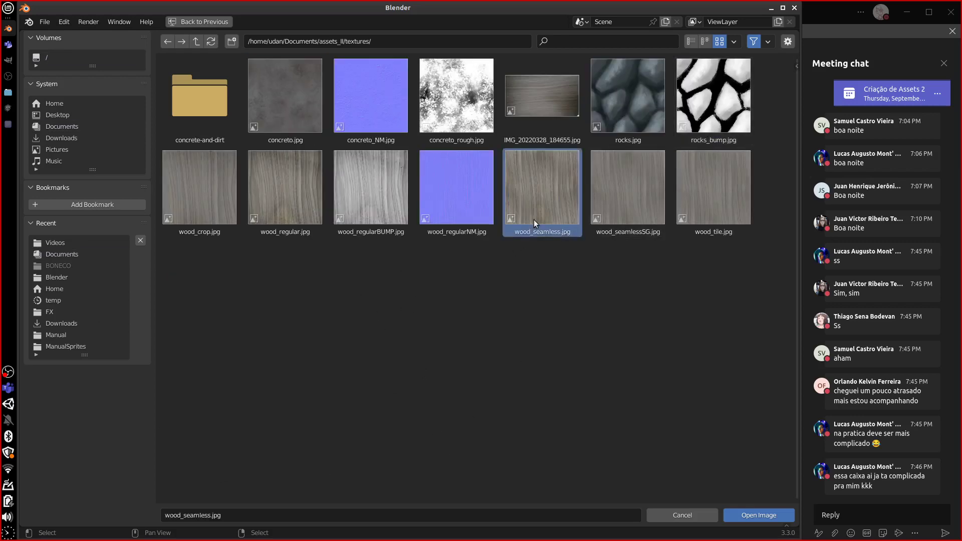
{"action": "left_click", "coordinate": [760, 516]}
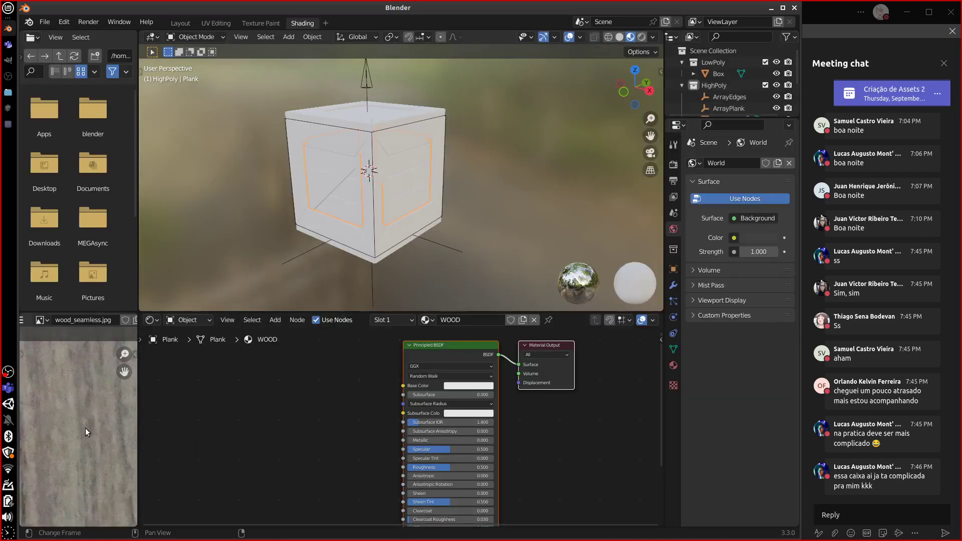
{"action": "scroll", "coordinate": [87, 430], "scroll_direction": "up", "scroll_amount": 4}
{"action": "scroll", "coordinate": [90, 436], "scroll_direction": "down", "scroll_amount": 5}
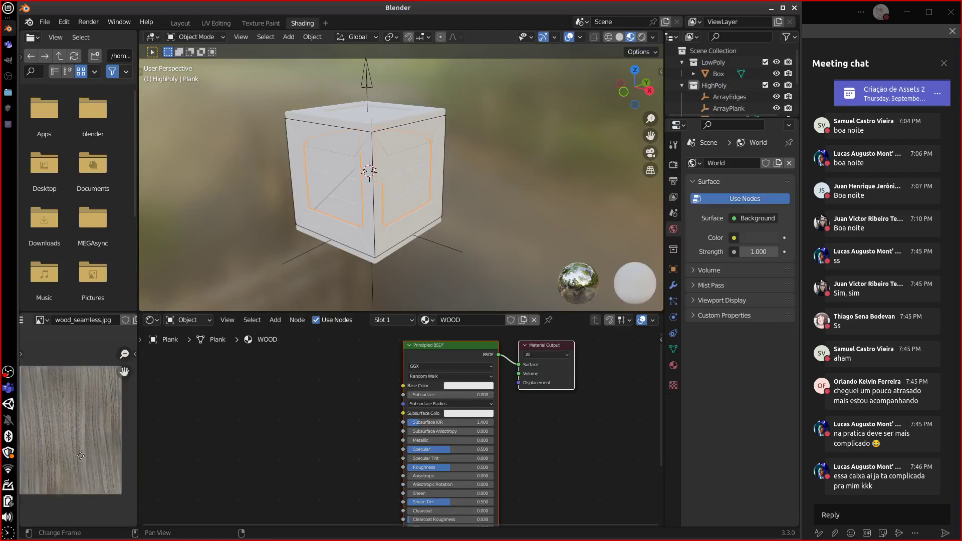
Add an Image Texture node to the WOOD material and connect its Color output to the Principled BSDF's Base Color
{"action": "scroll", "coordinate": [274, 457], "scroll_direction": "up", "scroll_amount": 3}
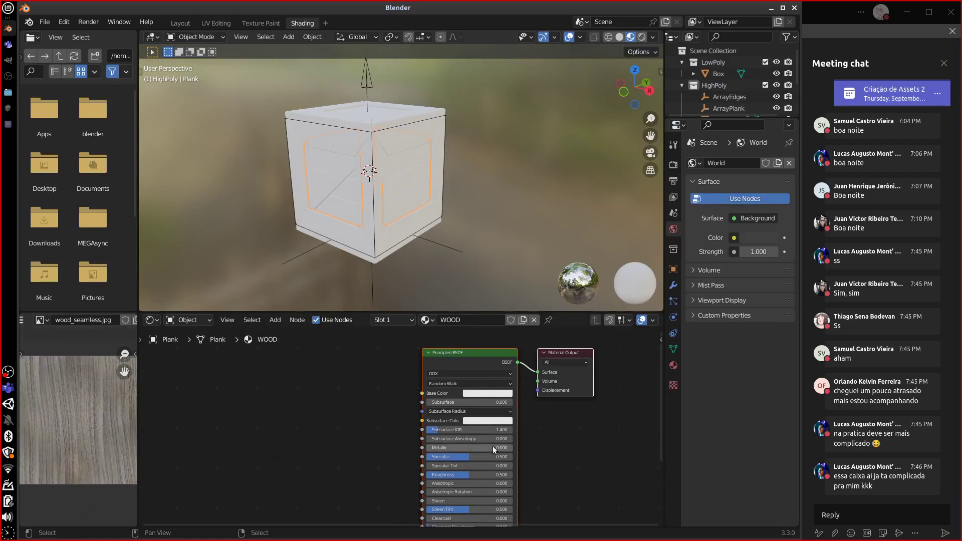
{"action": "middle_click_drag", "start_coordinate": [364, 458], "coordinate": [363, 503]}
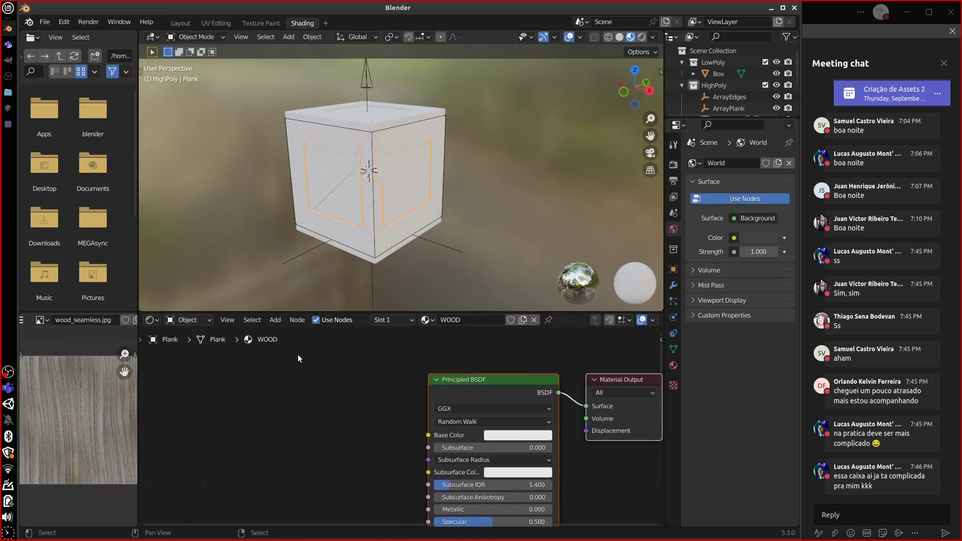
{"action": "left_click", "coordinate": [275, 320]}
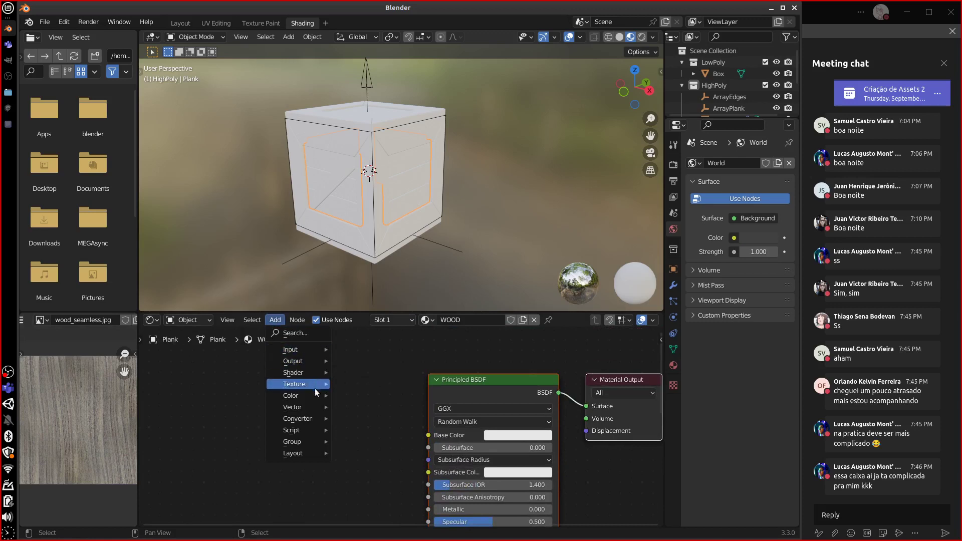
{"action": "mouse_move", "coordinate": [315, 386]}
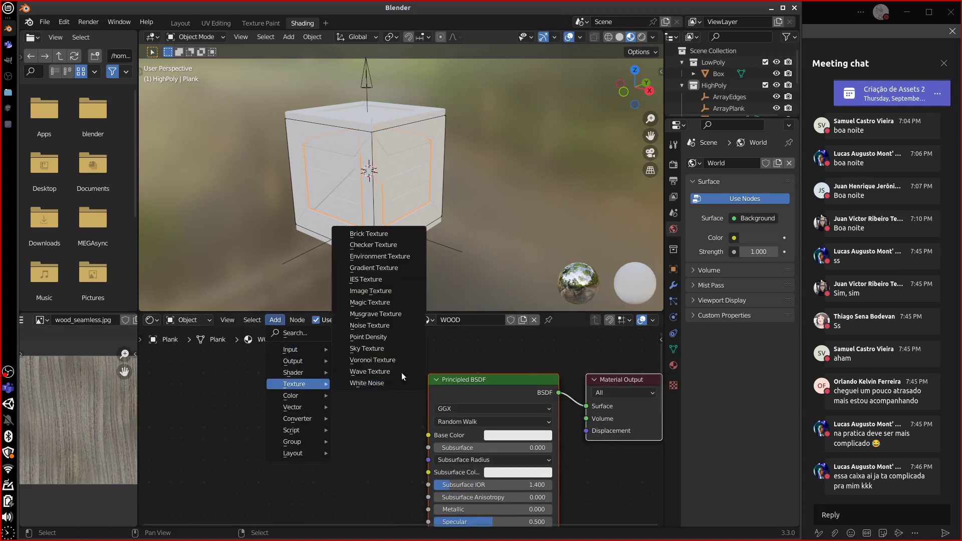
{"action": "left_click", "coordinate": [393, 291]}
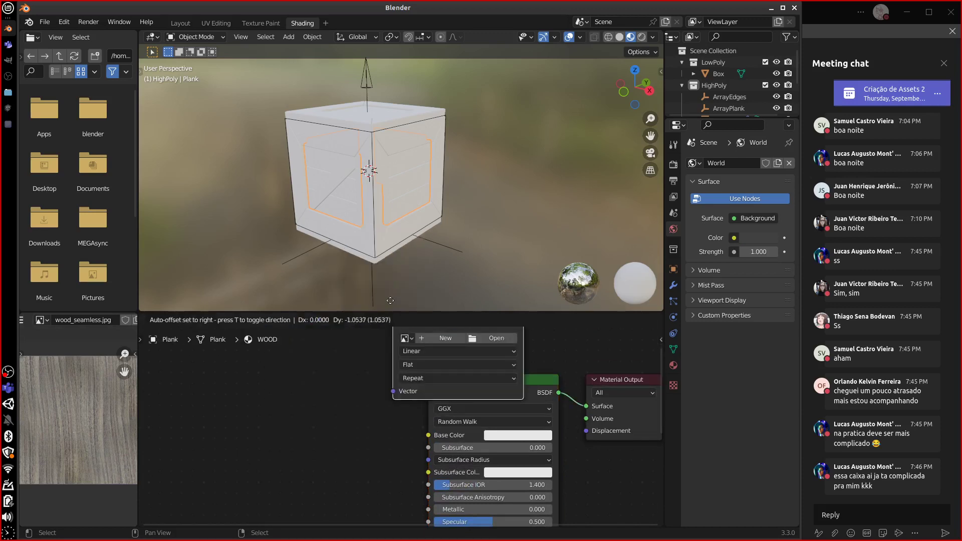
{"action": "left_click", "coordinate": [237, 366]}
{"action": "left_click_drag", "start_coordinate": [370, 390], "coordinate": [429, 436]}
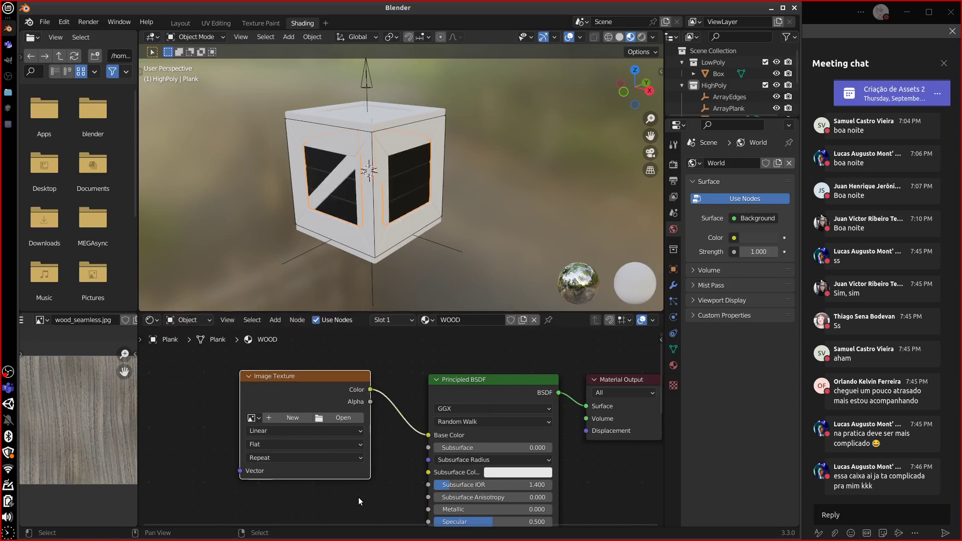
Assign wood_seamless.jpg to the Image Texture node and inspect the wood grain on the crate's planks
{"action": "left_click", "coordinate": [253, 417]}
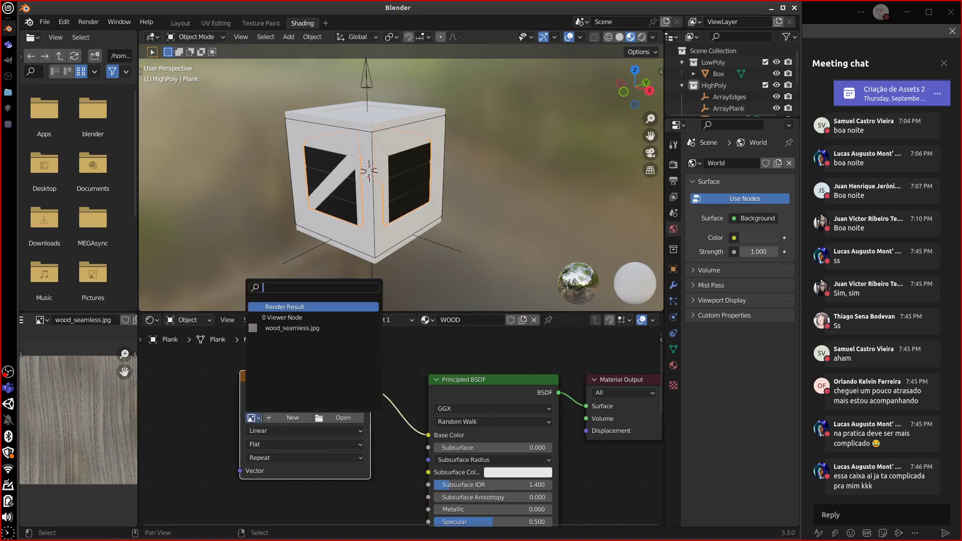
{"action": "left_click", "coordinate": [307, 327]}
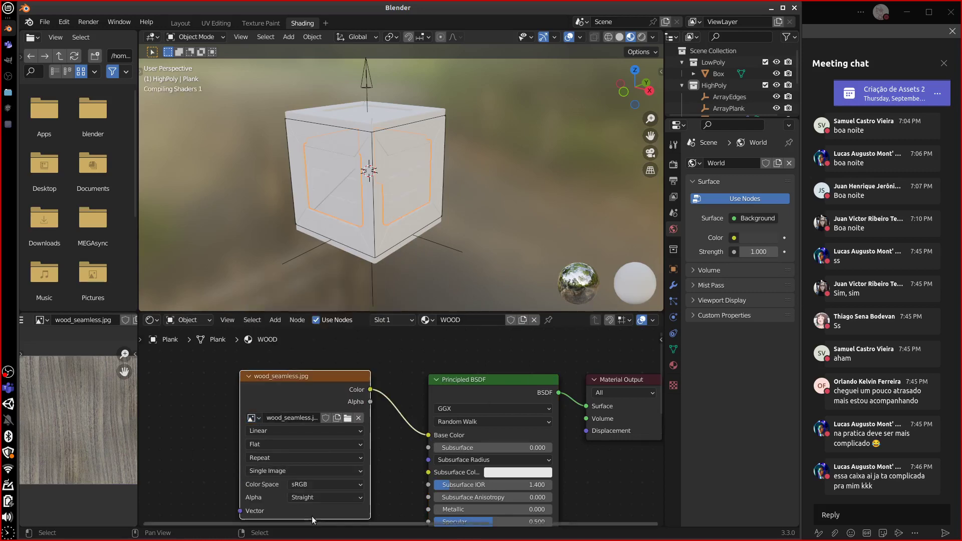
{"action": "middle_click_drag", "start_coordinate": [447, 219], "coordinate": [502, 239]}
{"action": "scroll", "coordinate": [423, 239], "scroll_direction": "up", "scroll_amount": 8}
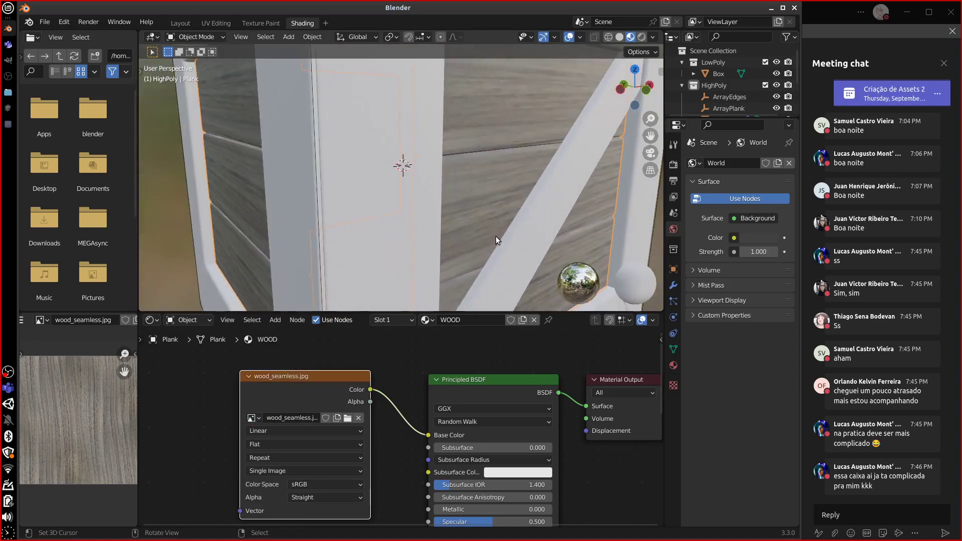
{"action": "scroll", "coordinate": [426, 240], "scroll_direction": "down", "scroll_amount": 7}
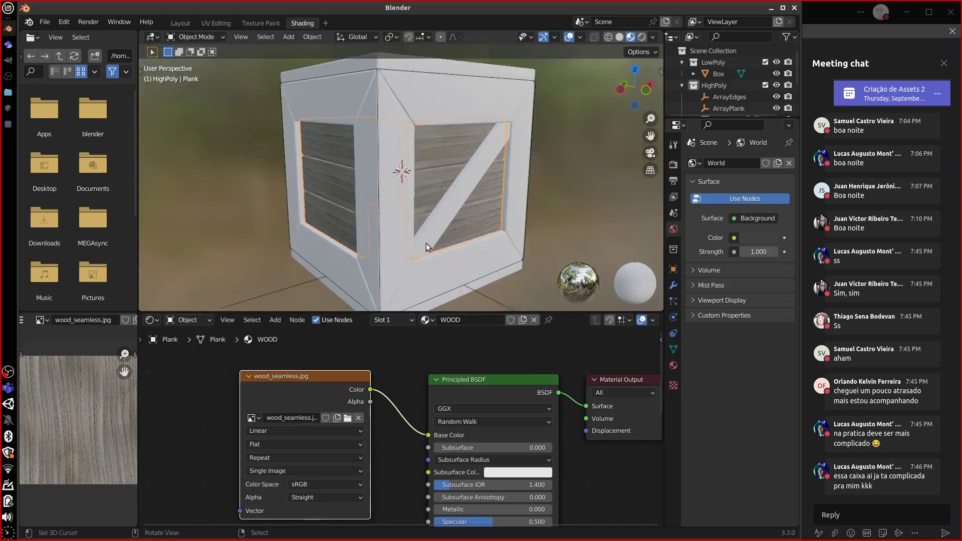
Delete the UVMap from the Plank mesh's UV maps
{"action": "middle_click_drag", "start_coordinate": [394, 464], "coordinate": [467, 428]}
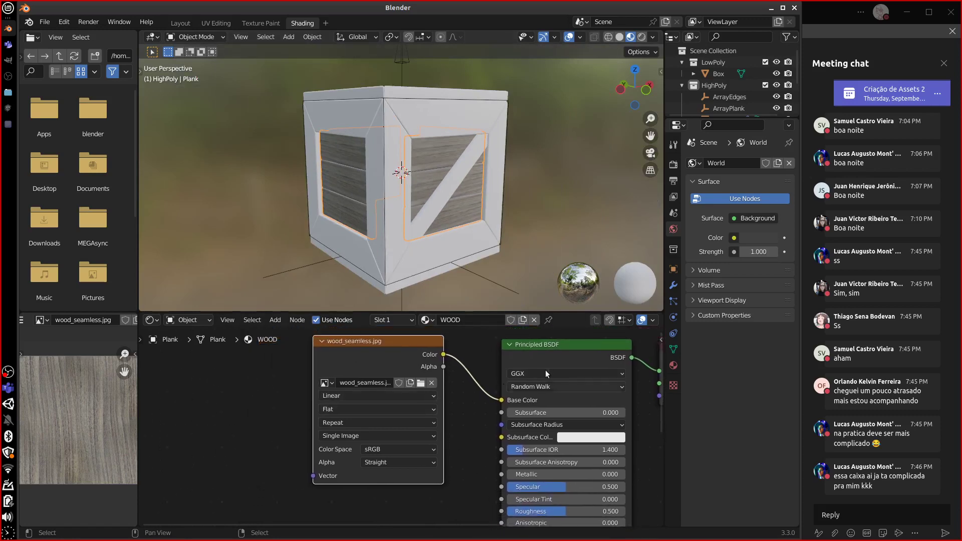
{"action": "left_click", "coordinate": [674, 350]}
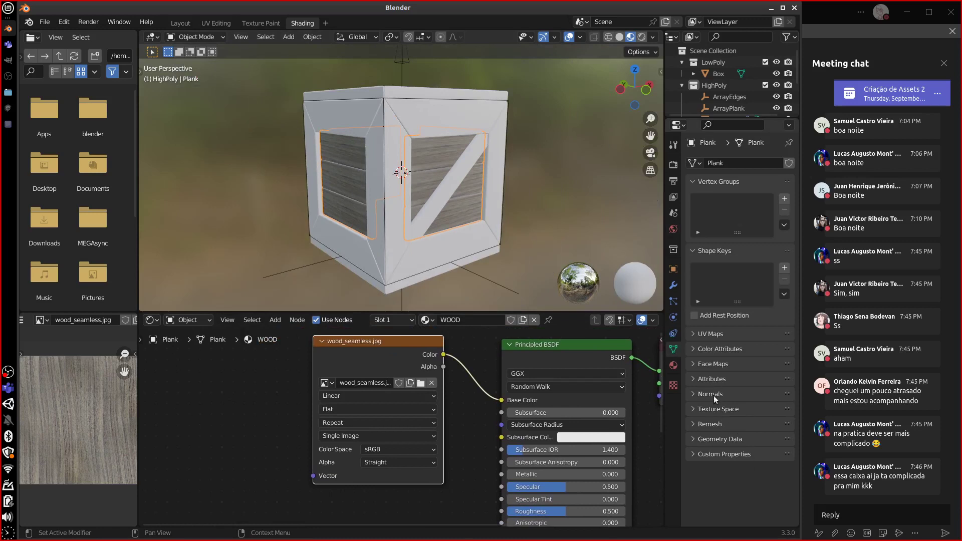
{"action": "left_click", "coordinate": [749, 334]}
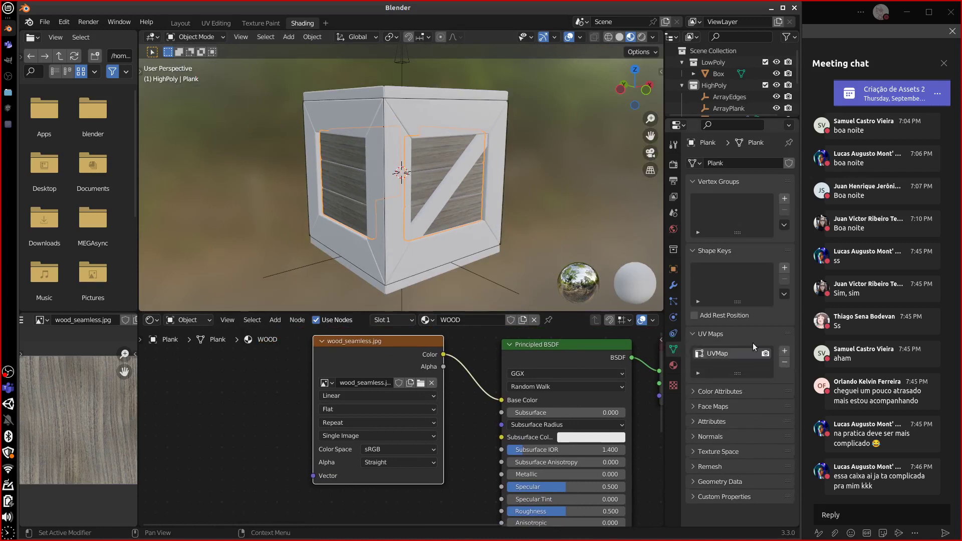
{"action": "left_click", "coordinate": [785, 363]}
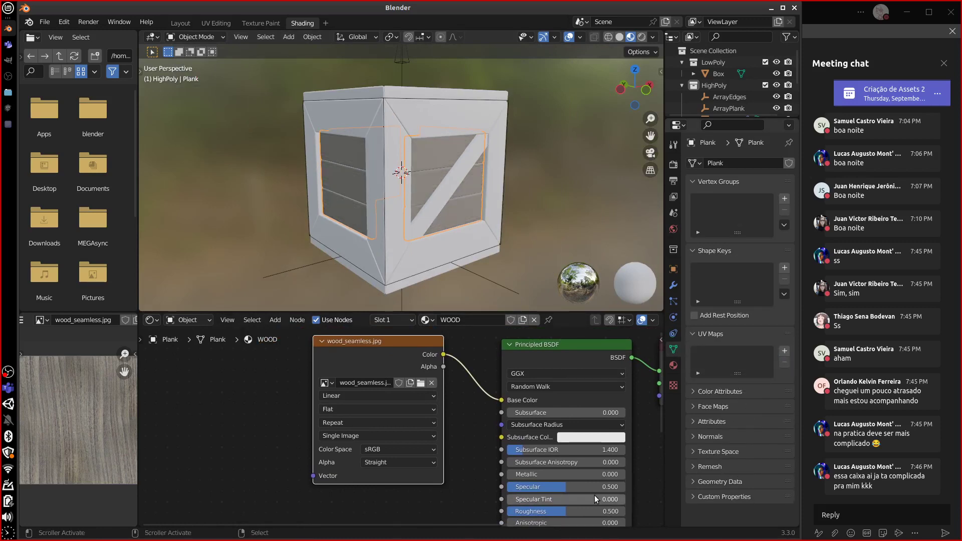
Add a Texture Coordinate node and connect its Generated output to the wood_seamless.jpg node's Vector input
{"action": "scroll", "coordinate": [464, 444], "scroll_direction": "left", "scroll_amount": 3}
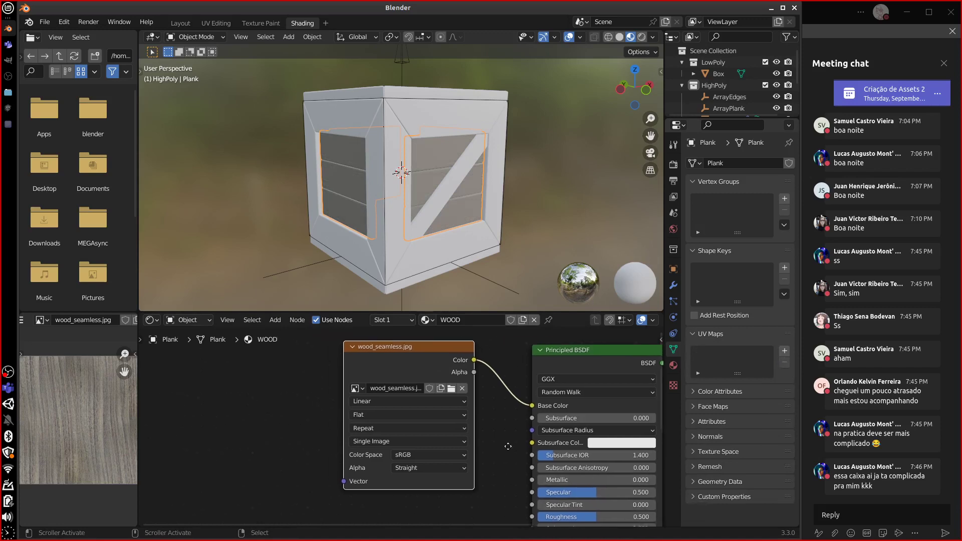
{"action": "key", "text": "shift+a"}
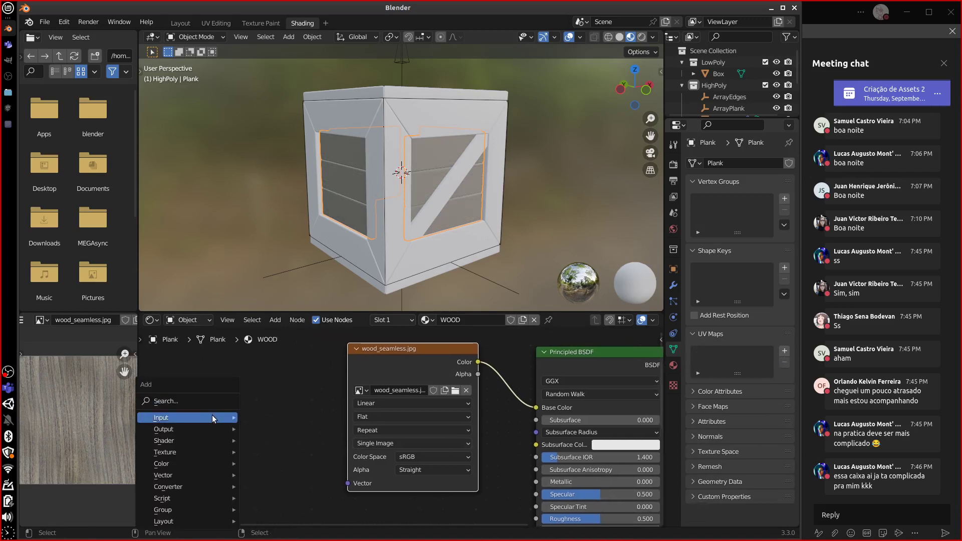
{"action": "mouse_move", "coordinate": [211, 416]}
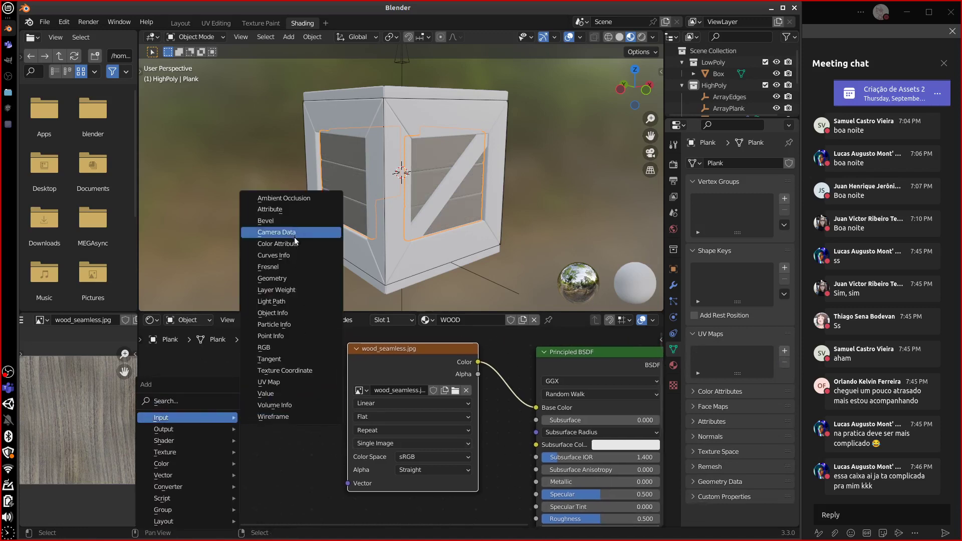
{"action": "left_click", "coordinate": [285, 370]}
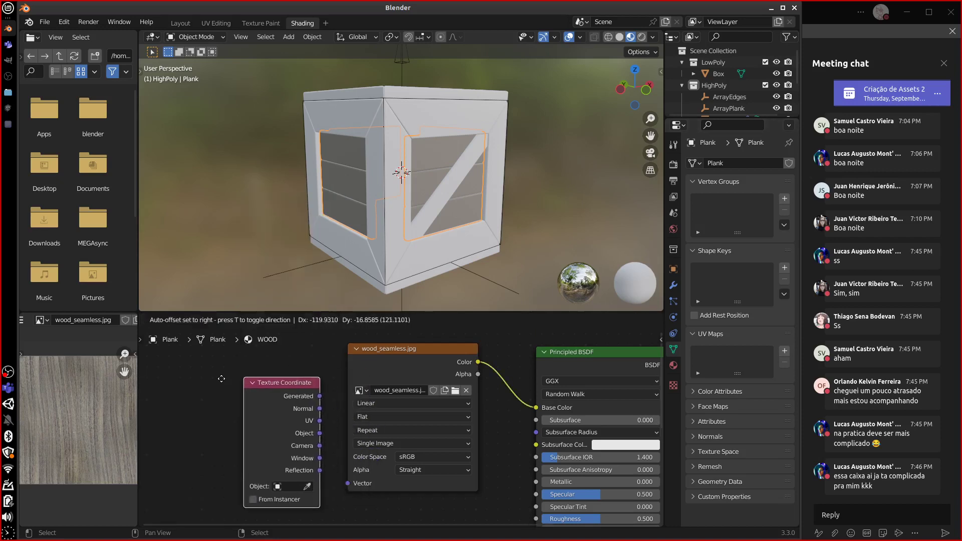
{"action": "left_click", "coordinate": [200, 362]}
{"action": "left_click_drag", "start_coordinate": [248, 374], "coordinate": [348, 483]}
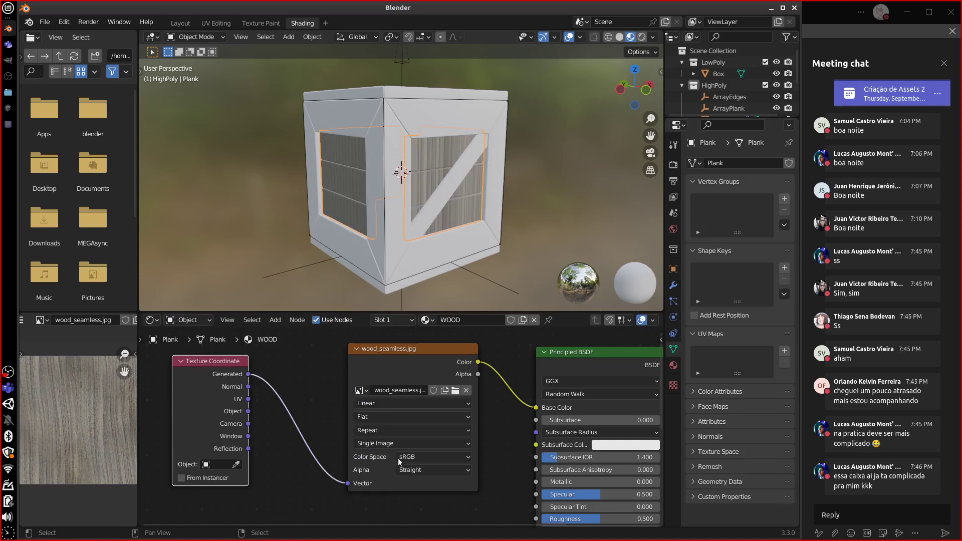
Make room beside the Texture Coordinate node and insert a Mapping node on its link to the wood_seamless.jpg node
{"action": "key", "text": "g"}
{"action": "left_click", "coordinate": [371, 433]}
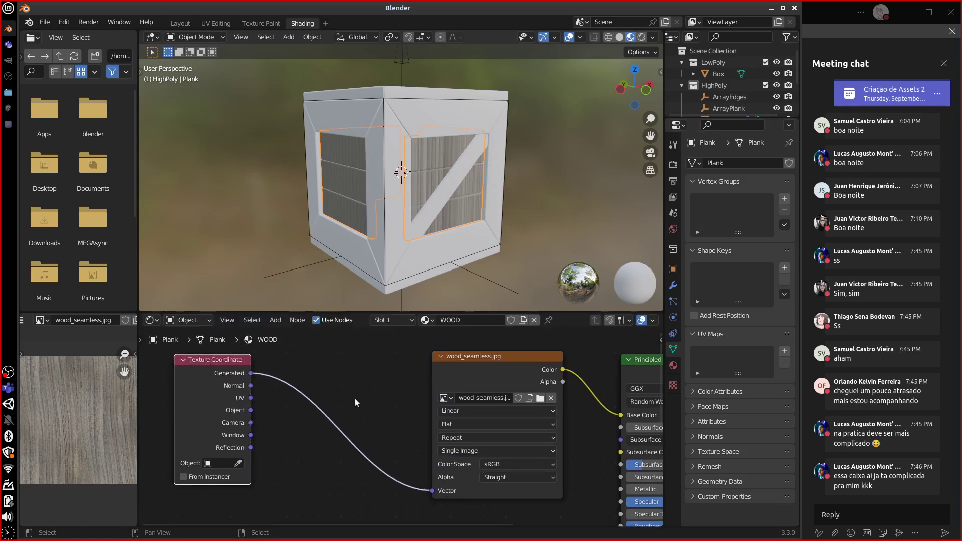
{"action": "key", "text": "shift+a"}
{"action": "mouse_move", "coordinate": [340, 470]}
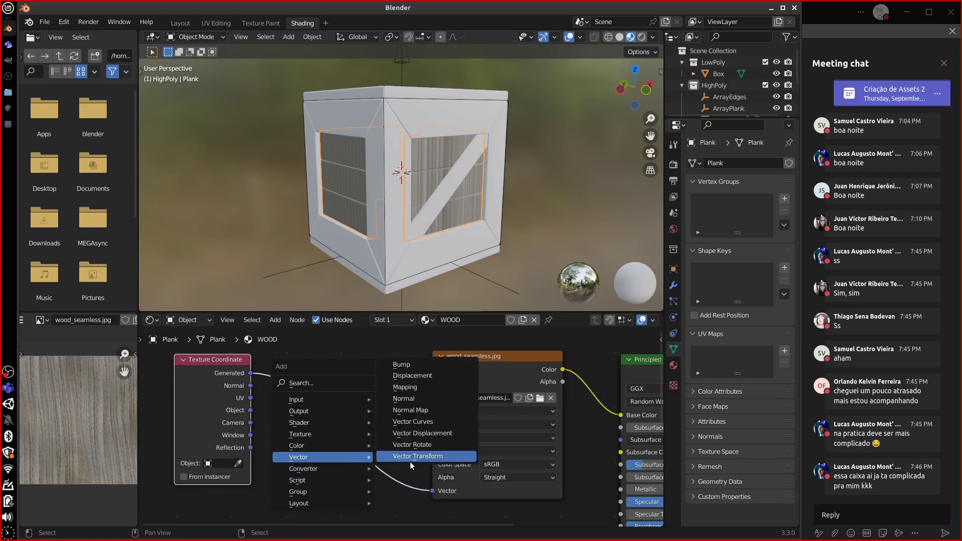
{"action": "left_click", "coordinate": [405, 388]}
{"action": "left_click", "coordinate": [351, 371]}
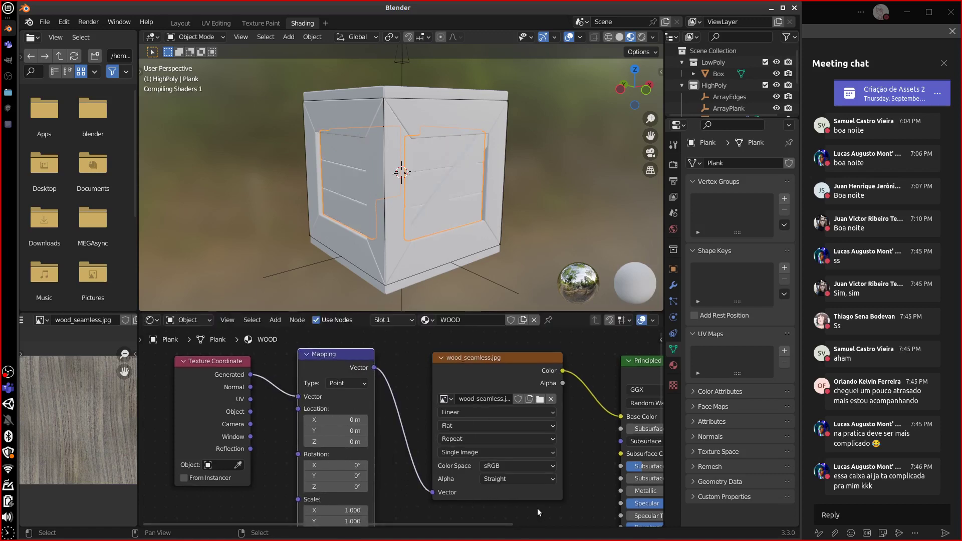
Change the Mapping node's type to Texture and check the effect on the crate's planks up close
{"action": "left_click", "coordinate": [345, 383]}
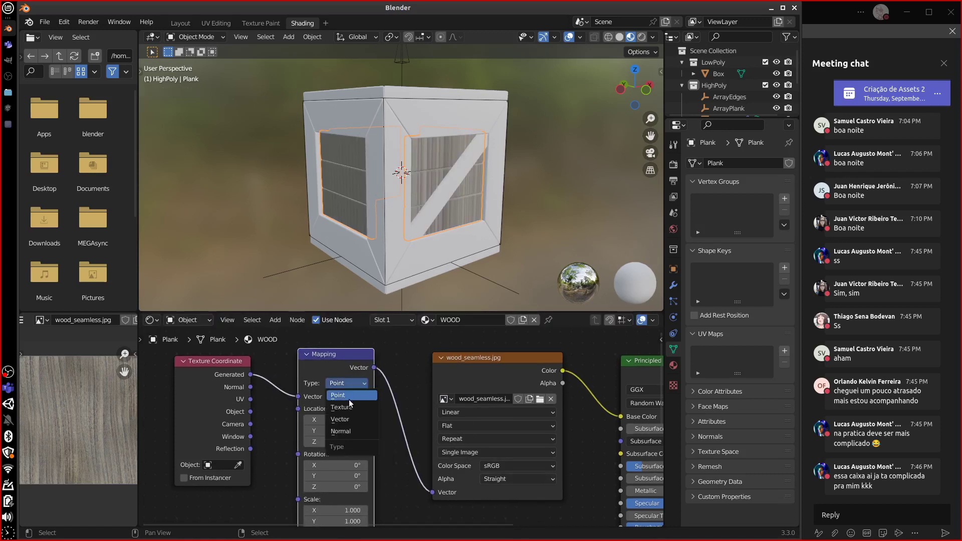
{"action": "left_click", "coordinate": [350, 407]}
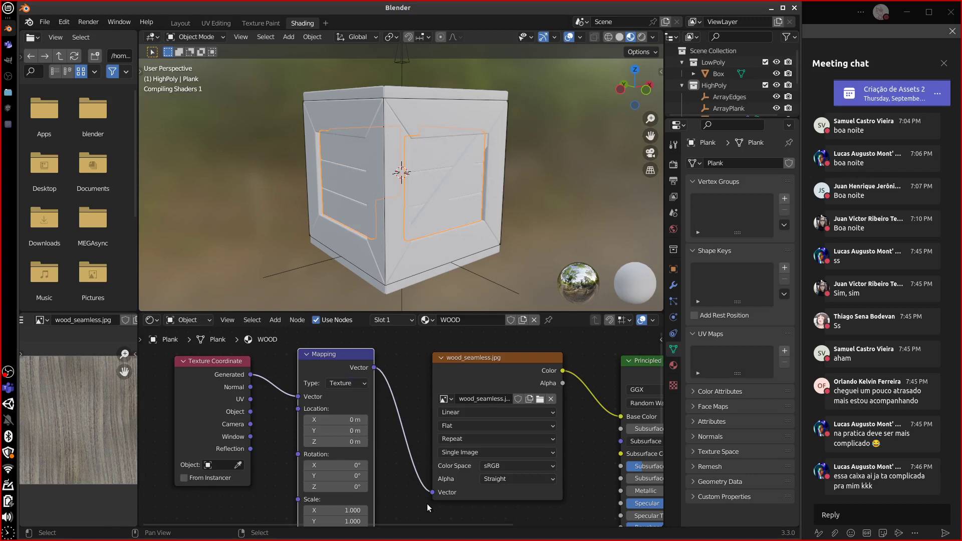
{"action": "scroll", "coordinate": [481, 211], "scroll_direction": "up", "scroll_amount": 5}
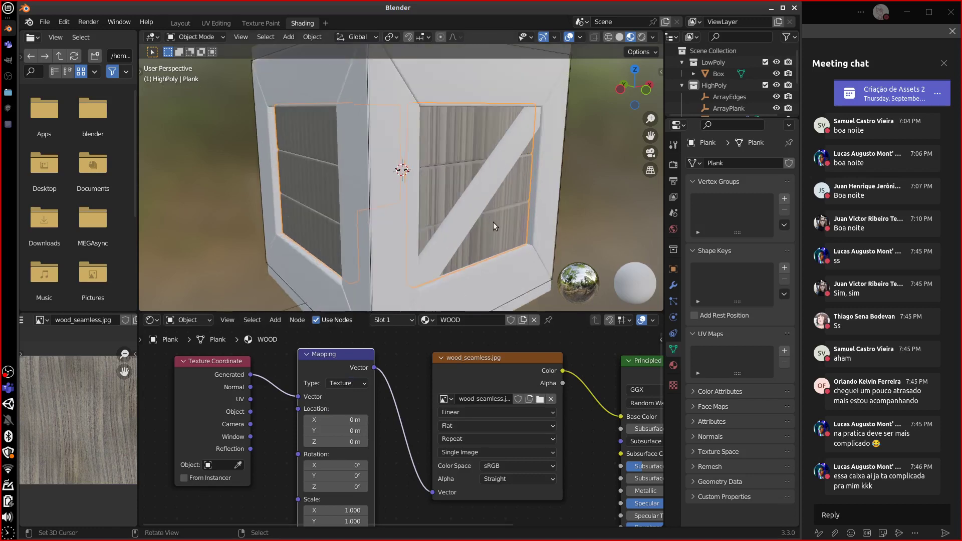
Set the wood_seamless.jpg node's projection to Box with a blend of 1.000
{"action": "left_click", "coordinate": [503, 426]}
{"action": "left_click", "coordinate": [498, 449]}
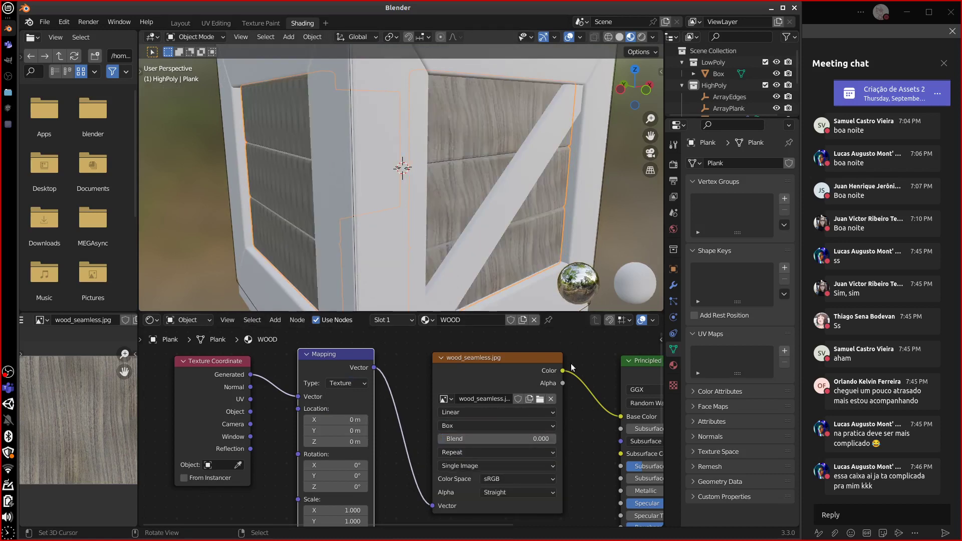
{"action": "left_click_drag", "start_coordinate": [486, 437], "coordinate": [662, 437]}
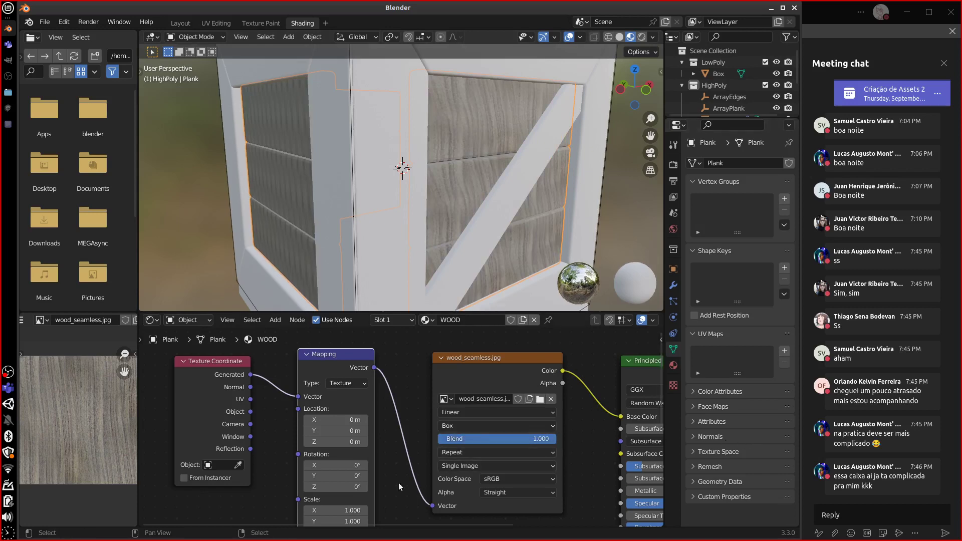
Set the Mapping node's Y rotation to 90°
{"action": "middle_click_drag", "start_coordinate": [387, 487], "coordinate": [395, 484]}
{"action": "left_click", "coordinate": [353, 471]}
{"action": "type", "text": "9"}
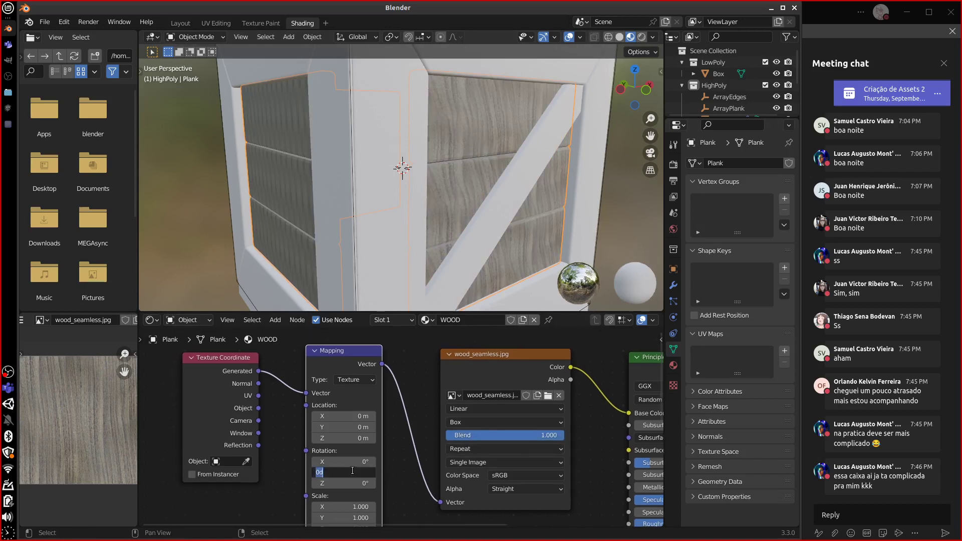
{"action": "key", "text": "Return"}
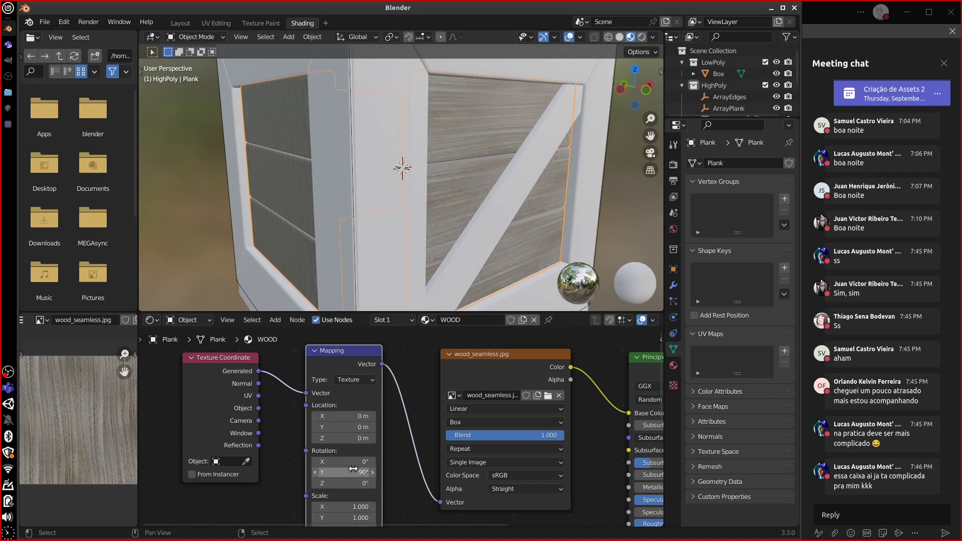
Adjust the Mapping node's rotation to about 4.13° on X and 106° on Y, inspecting the grain on several crate sides
{"action": "middle_click_drag", "start_coordinate": [495, 287], "coordinate": [459, 302]}
{"action": "scroll", "coordinate": [386, 459], "scroll_direction": "left", "scroll_amount": 2, "text": "ctrl"}
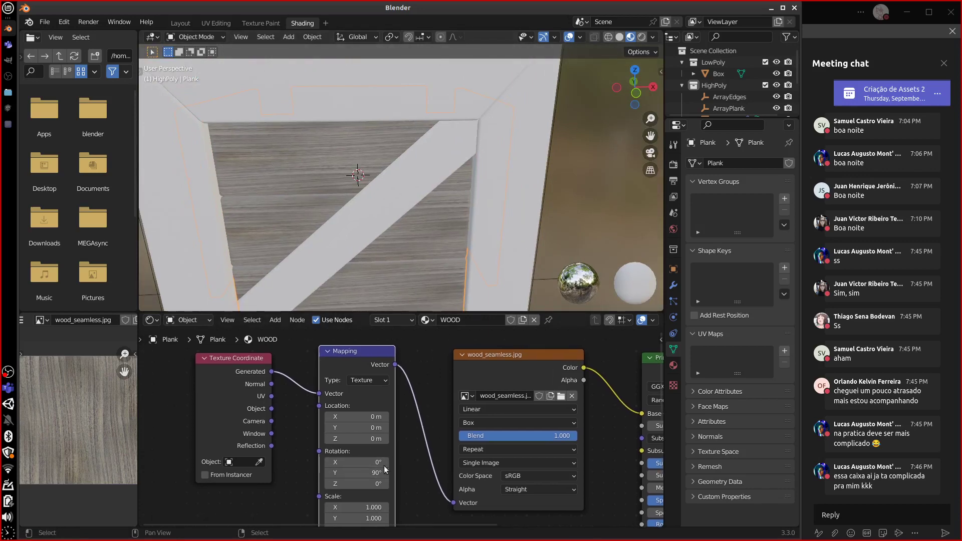
{"action": "mouse_move", "coordinate": [384, 468]}
{"action": "left_mouse_down"}
{"action": "mouse_move", "coordinate": [418, 469]}
{"action": "mouse_move", "coordinate": [383, 462]}
{"action": "left_mouse_up"}
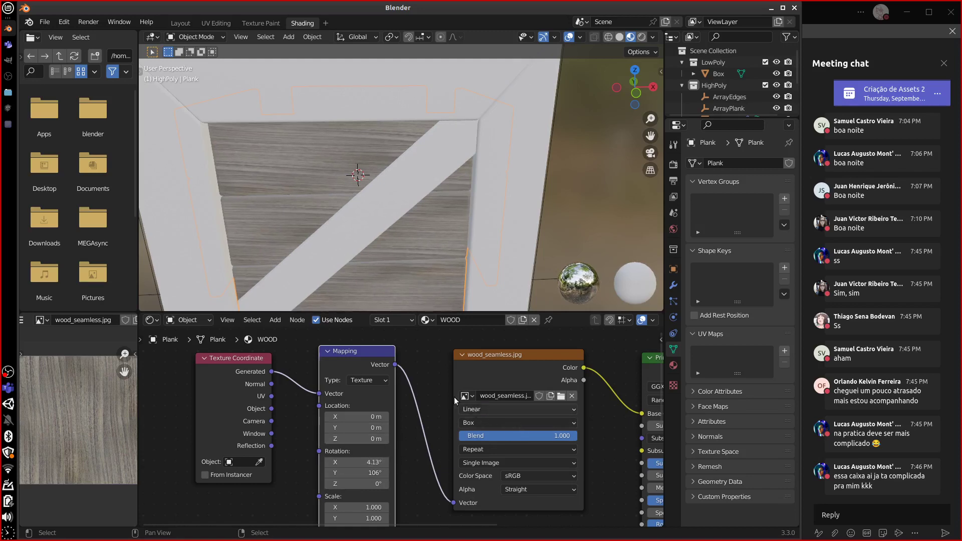
{"action": "middle_click_drag", "start_coordinate": [478, 201], "coordinate": [639, 211]}
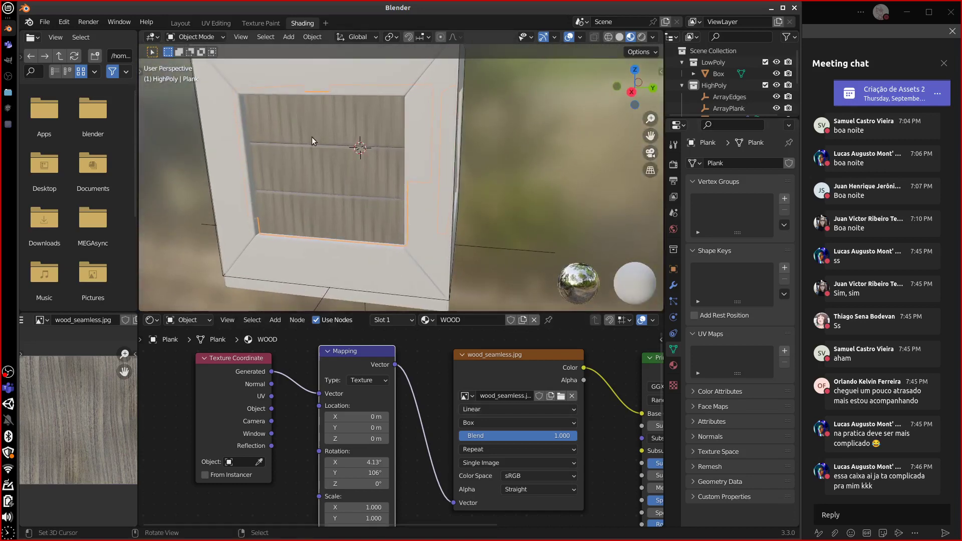
Try the Sphere projection on the wood_seamless.jpg node and inspect the planks on another side of the crate
{"action": "left_click", "coordinate": [534, 423]}
{"action": "left_click", "coordinate": [520, 457]}
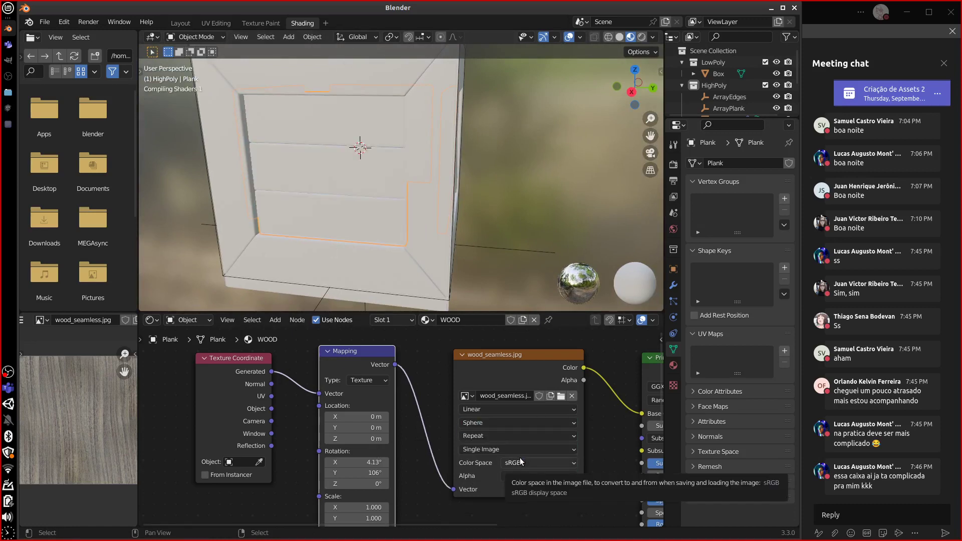
{"action": "middle_click_drag", "start_coordinate": [525, 187], "coordinate": [547, 221]}
{"action": "scroll", "coordinate": [538, 229], "scroll_direction": "up", "scroll_amount": 3}
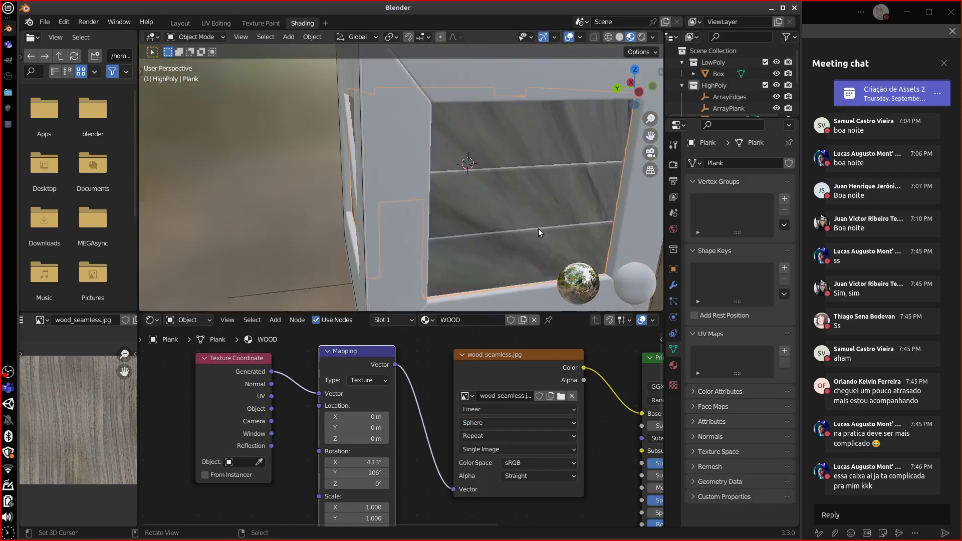
Reset the Mapping node's X and Y rotation to 0°
{"action": "left_click", "coordinate": [381, 462]}
{"action": "type", "text": "0"}
{"action": "left_click", "coordinate": [380, 472]}
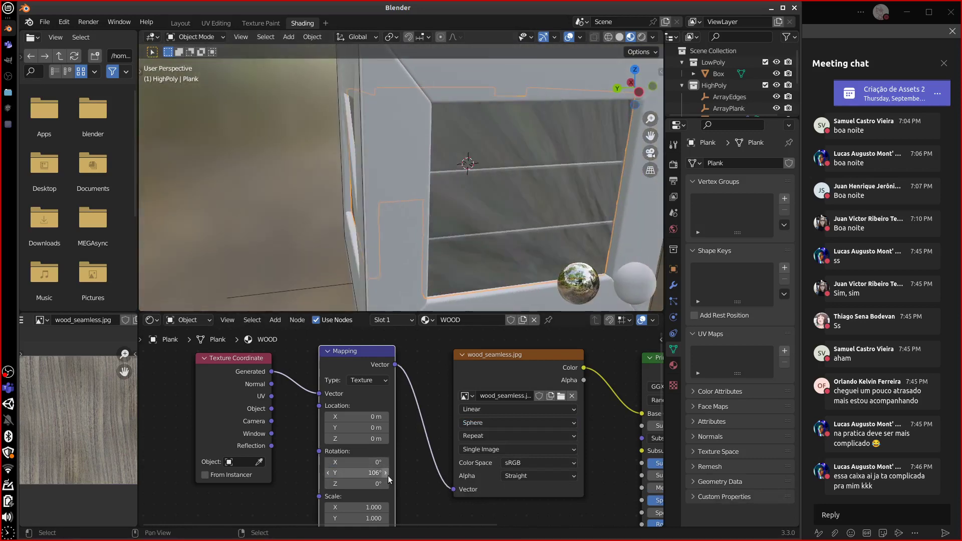
{"action": "type", "text": "0"}
{"action": "key", "text": "Return"}
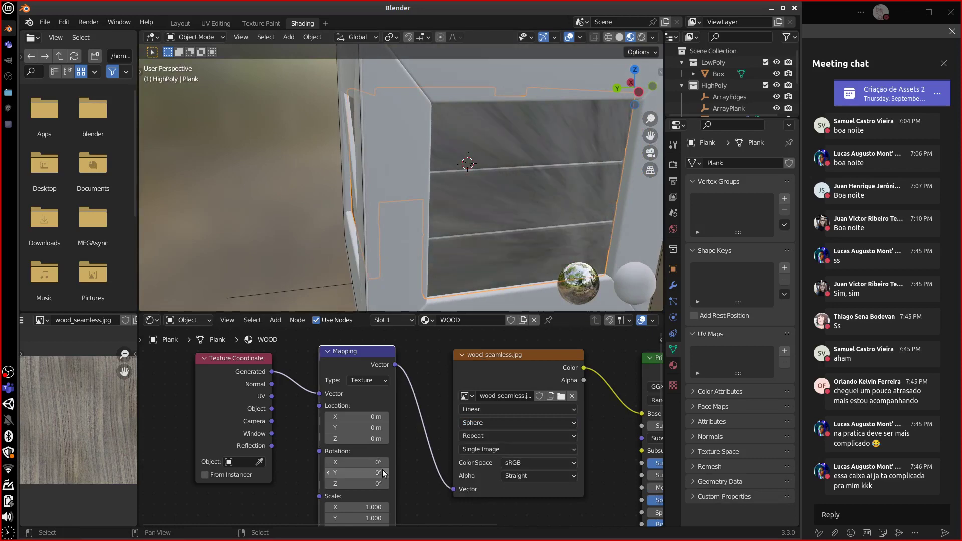
Try the Tube projection on the wood_seamless.jpg node and shift the Mapping node's X location to about -0.647 m
{"action": "middle_click_drag", "start_coordinate": [575, 215], "coordinate": [679, 218]}
{"action": "middle_click_drag", "start_coordinate": [617, 215], "coordinate": [597, 236]}
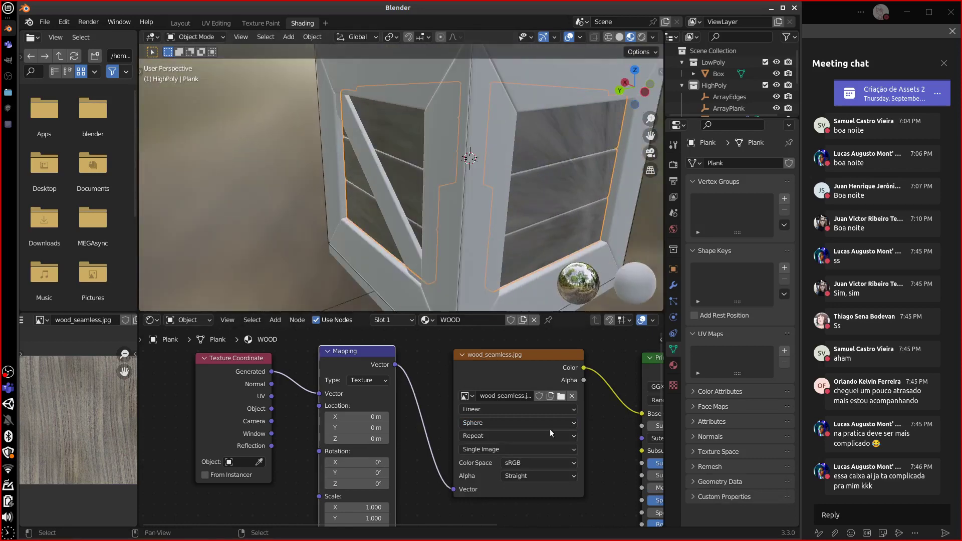
{"action": "left_click", "coordinate": [538, 410]}
{"action": "left_click", "coordinate": [522, 424]}
{"action": "left_click", "coordinate": [515, 469]}
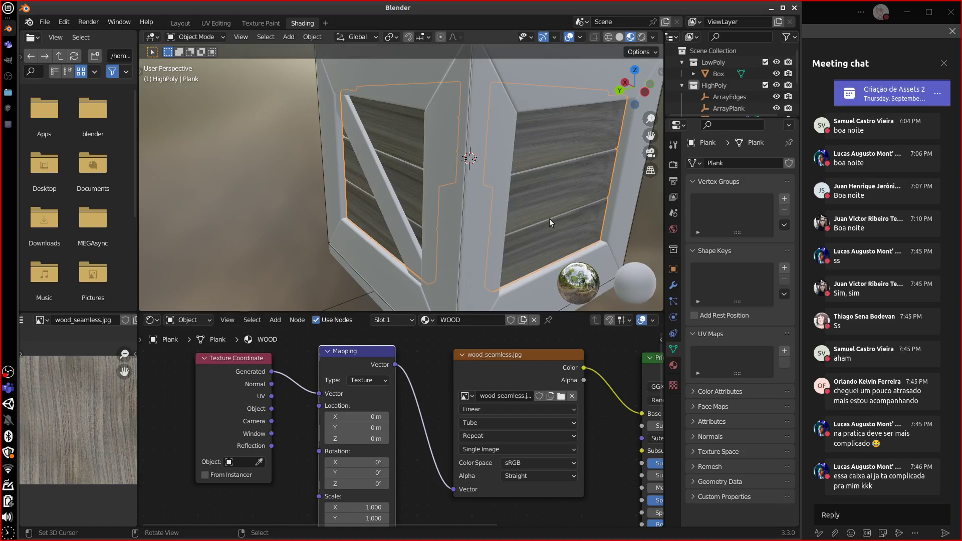
{"action": "middle_click_drag", "start_coordinate": [549, 218], "coordinate": [486, 277]}
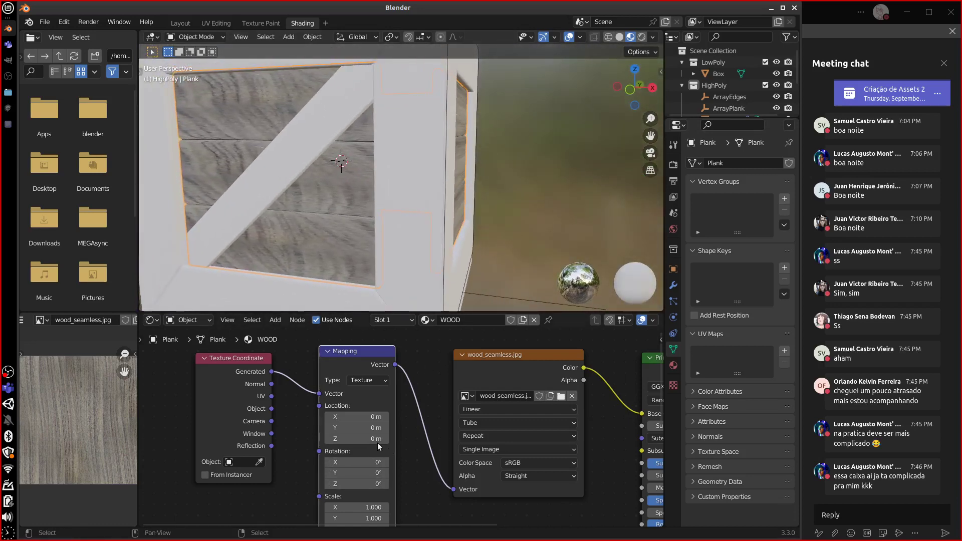
{"action": "mouse_move", "coordinate": [356, 416]}
{"action": "left_mouse_down"}
{"action": "mouse_move", "coordinate": [374, 417]}
{"action": "mouse_move", "coordinate": [349, 417]}
{"action": "mouse_move", "coordinate": [358, 417]}
{"action": "left_mouse_up"}
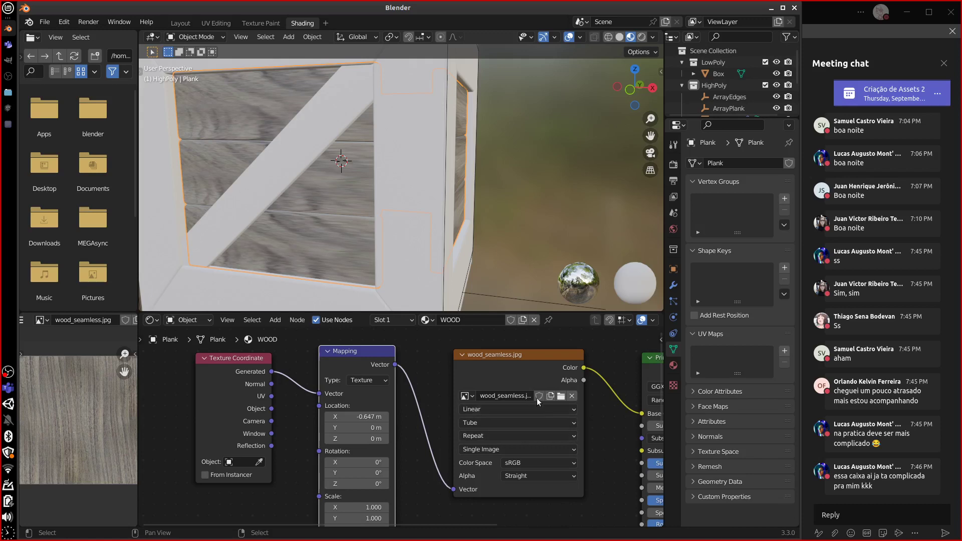
Return the wood_seamless.jpg node's projection to Flat and reset the Mapping node's X location to 0 m
{"action": "left_click", "coordinate": [545, 409]}
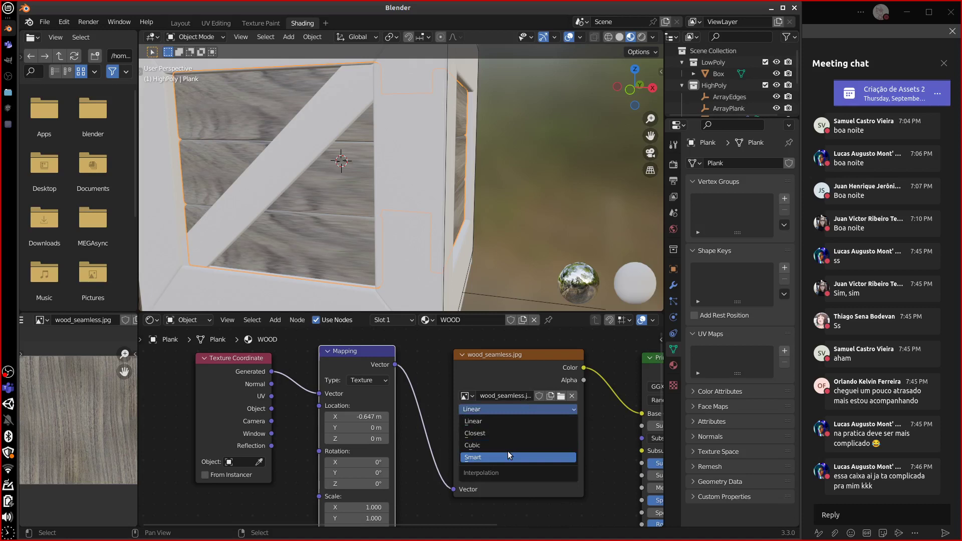
{"action": "left_click", "coordinate": [520, 423]}
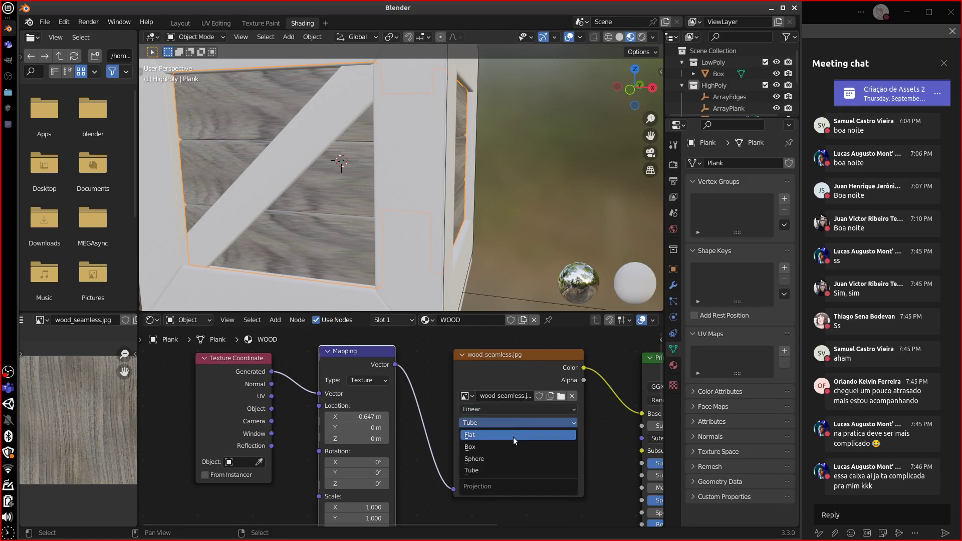
{"action": "left_click", "coordinate": [513, 436]}
{"action": "middle_click_drag", "start_coordinate": [411, 461], "coordinate": [423, 450]}
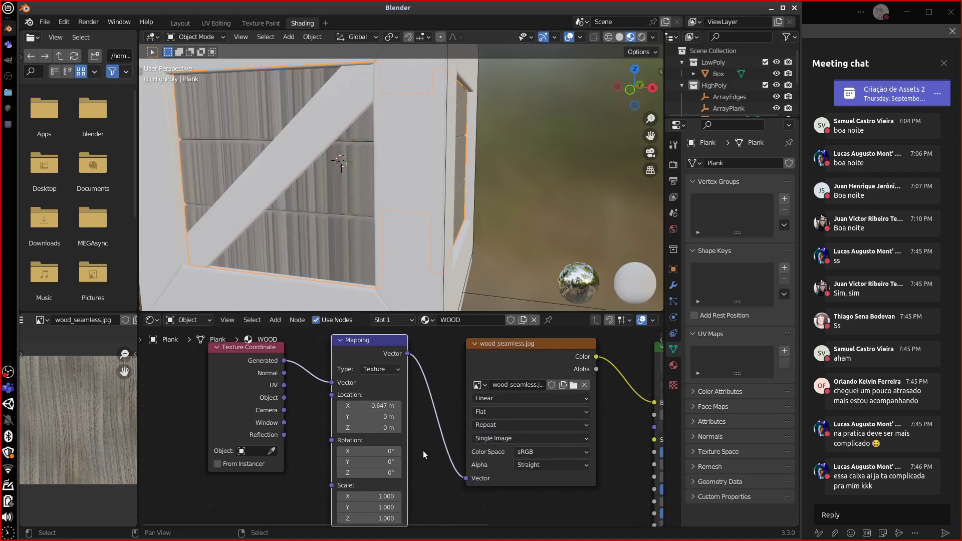
{"action": "left_click", "coordinate": [383, 407]}
{"action": "type", "text": "0"}
{"action": "key", "text": "Return"}
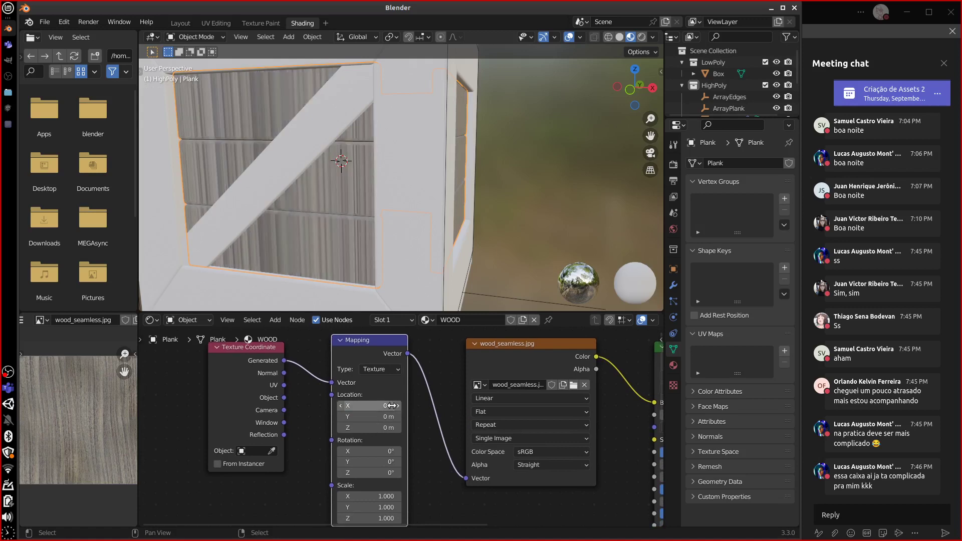
Try a Y rotation of about 91.4° on the Mapping node, inspect the planks, and bring it back to about -0.355°
{"action": "left_click_drag", "start_coordinate": [381, 462], "coordinate": [476, 475]}
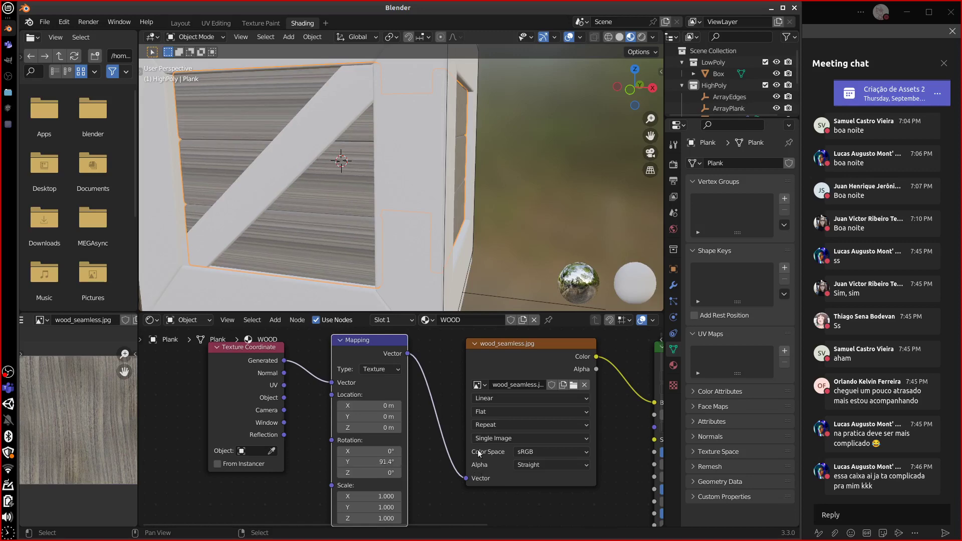
{"action": "middle_click_drag", "start_coordinate": [471, 235], "coordinate": [498, 297]}
{"action": "left_click_drag", "start_coordinate": [381, 462], "coordinate": [239, 510]}
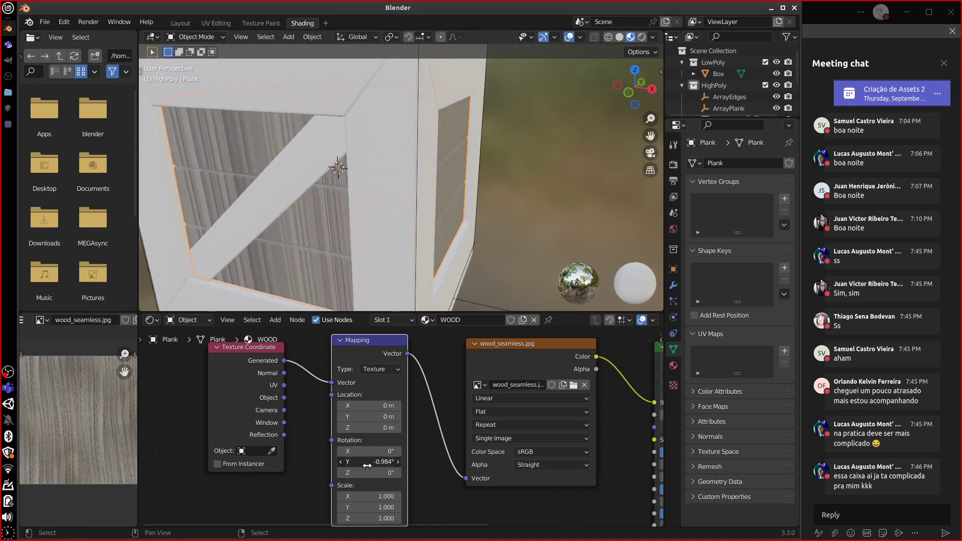
{"action": "left_click_drag", "start_coordinate": [369, 464], "coordinate": [376, 466]}
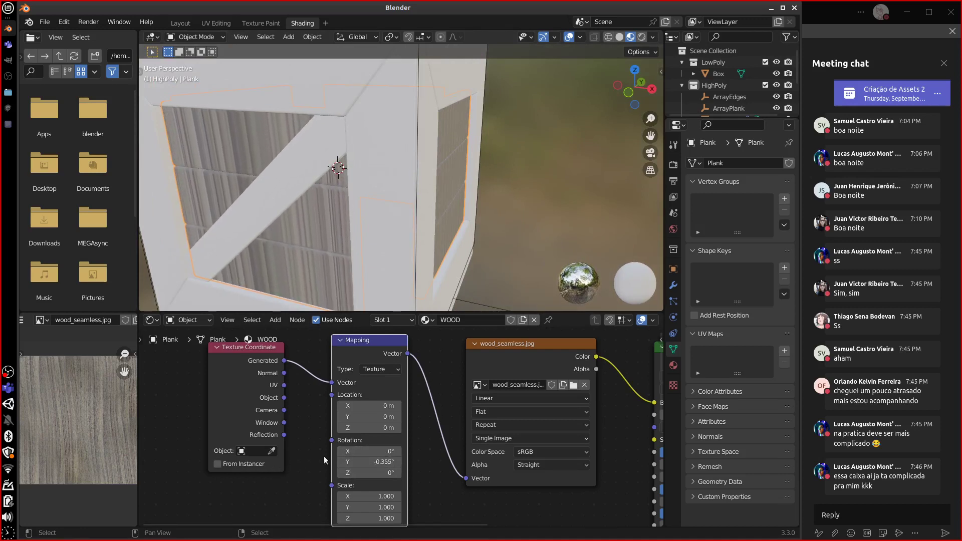
Unwrap the Plank mesh with Smart UV Project at its default settings and view the full UV layout
{"action": "left_click", "coordinate": [216, 23]}
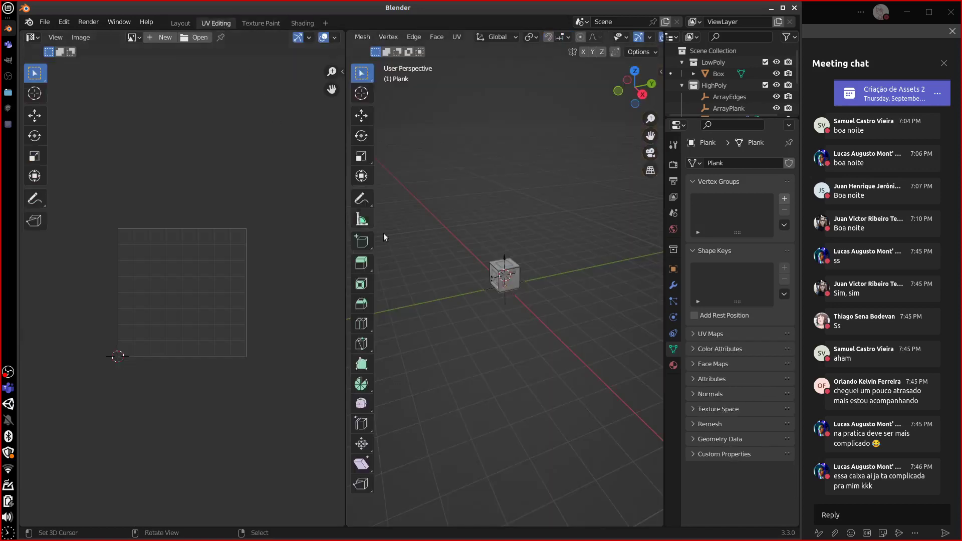
{"action": "middle_click_drag", "start_coordinate": [548, 359], "coordinate": [548, 318]}
{"action": "scroll", "coordinate": [551, 343], "scroll_direction": "up", "scroll_amount": 6}
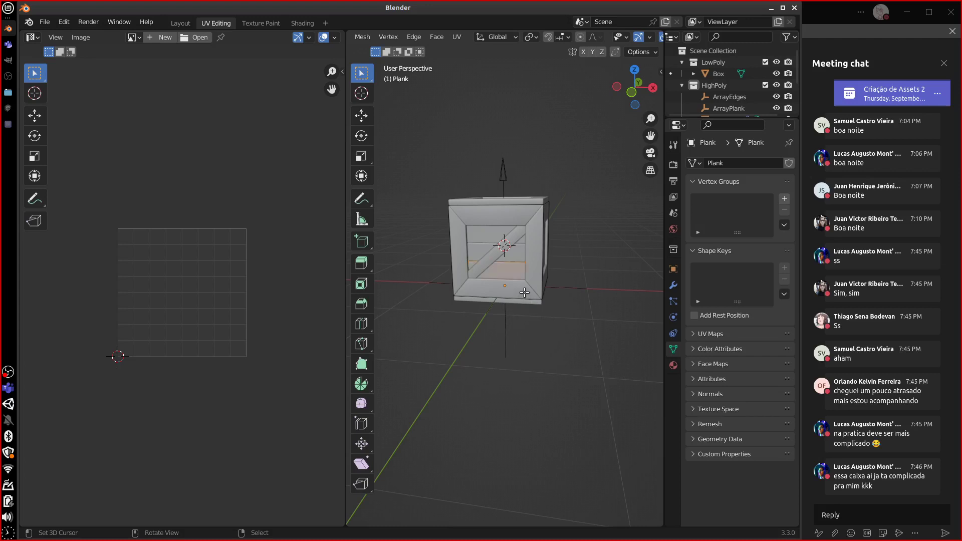
{"action": "key", "text": "u"}
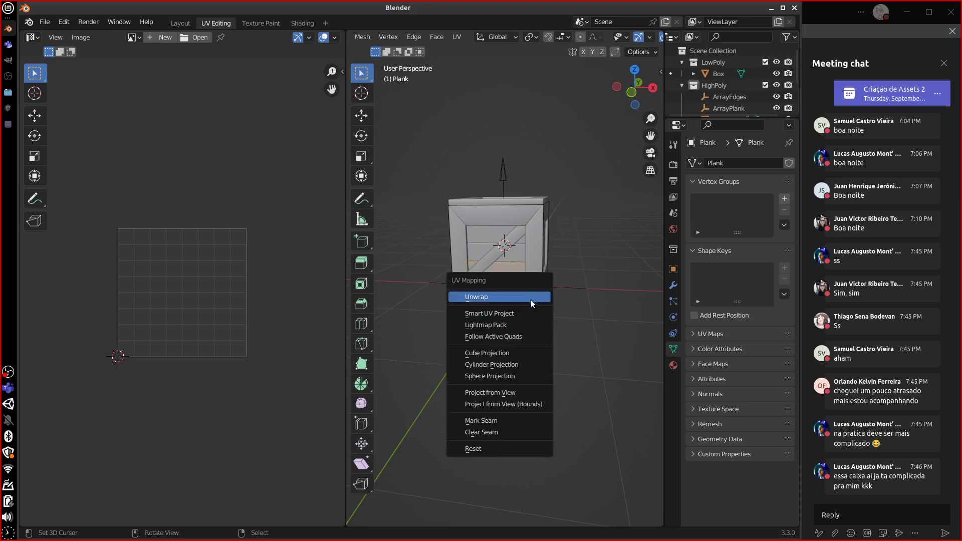
{"action": "left_click", "coordinate": [533, 314]}
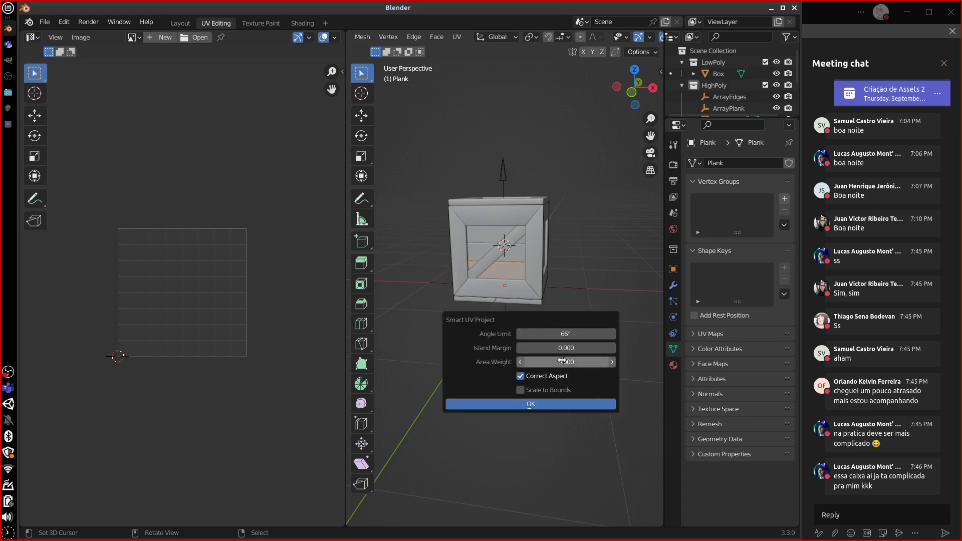
{"action": "left_click", "coordinate": [570, 405]}
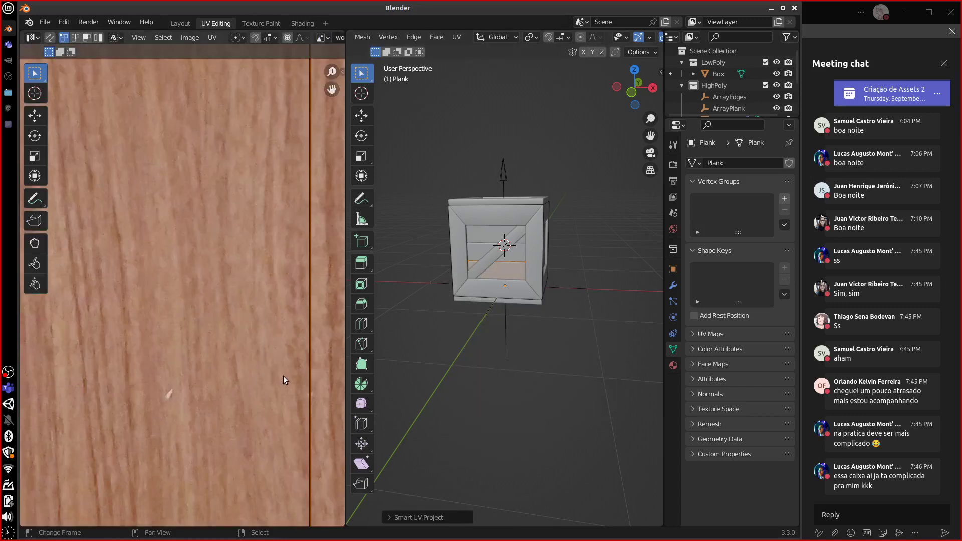
{"action": "scroll", "coordinate": [284, 381], "scroll_direction": "down", "scroll_amount": 5}
{"action": "scroll", "coordinate": [284, 389], "scroll_direction": "up", "scroll_amount": 1}
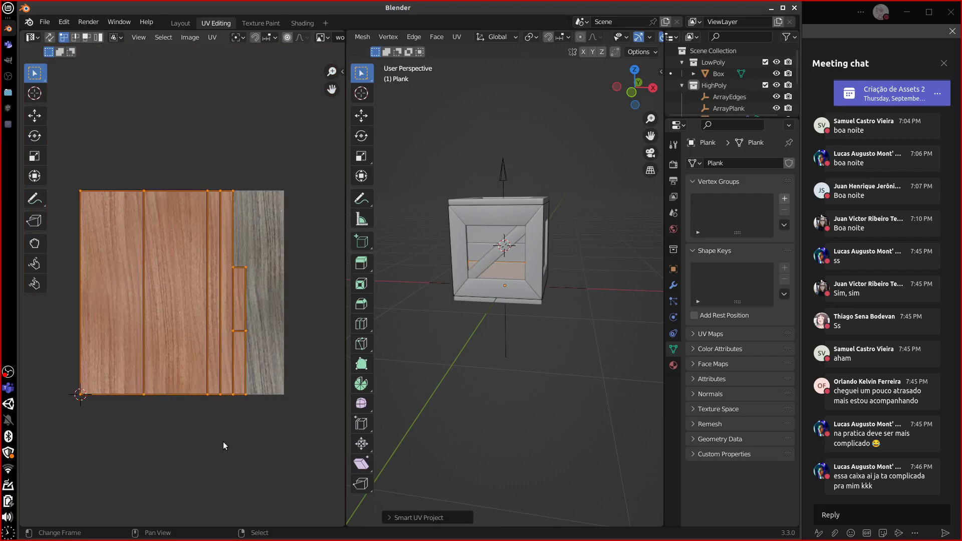
Return to the WOOD material's nodes and connect the Texture Coordinate node's UV output to the Mapping node's Vector input
{"action": "left_click", "coordinate": [282, 22]}
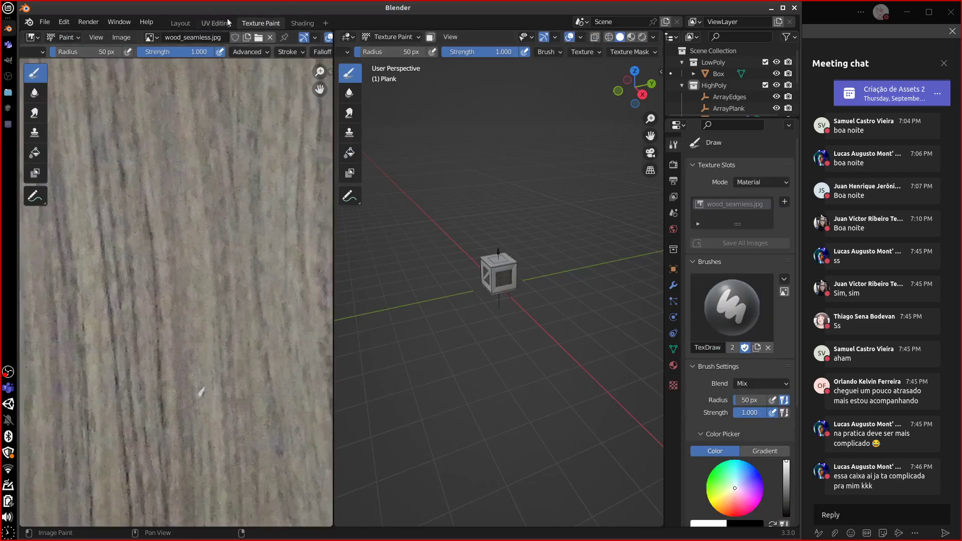
{"action": "left_click", "coordinate": [302, 22]}
{"action": "left_click_drag", "start_coordinate": [284, 385], "coordinate": [332, 383]}
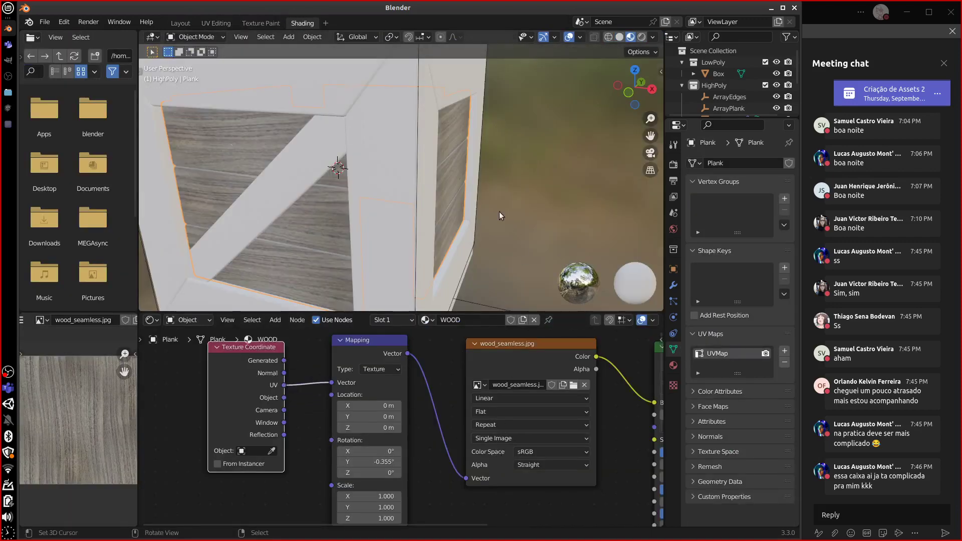
Inspect the planks' wood grain and move the Texture Coordinate and Mapping nodes slightly lower to tidy the layout
{"action": "middle_click_drag", "start_coordinate": [499, 212], "coordinate": [453, 224]}
{"action": "key", "text": "g"}
{"action": "left_click", "coordinate": [377, 346]}
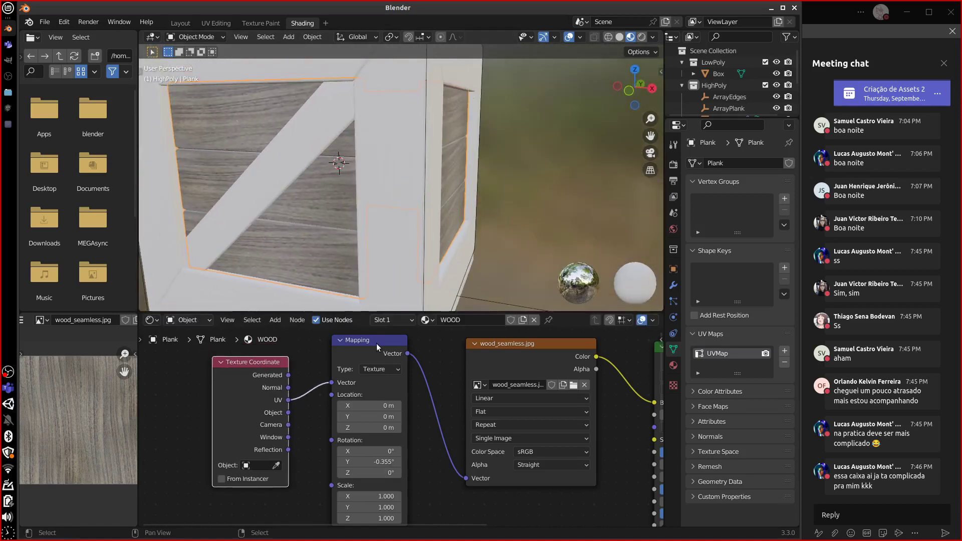
{"action": "left_click_drag", "start_coordinate": [377, 346], "coordinate": [368, 368]}
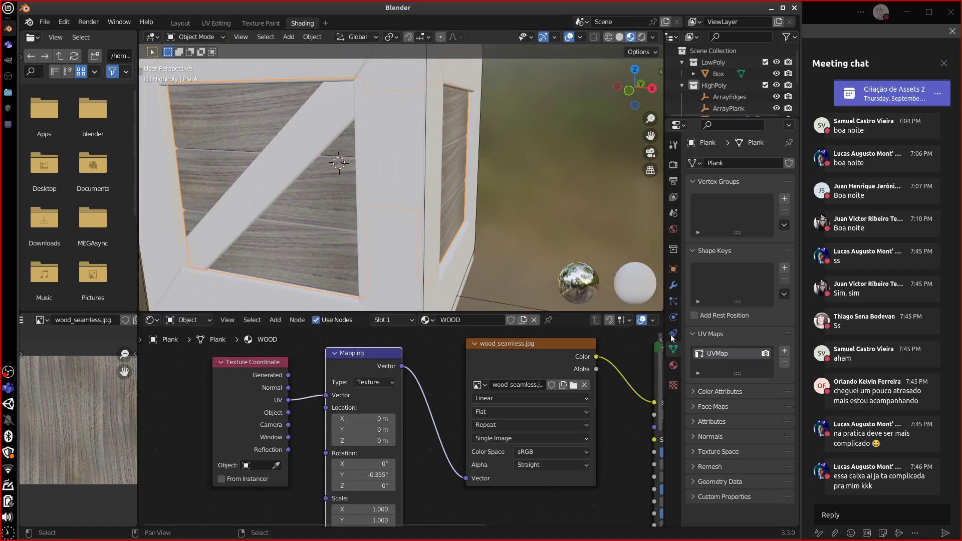
Offset the plank texture per copy in the ArrayZ modifier's UVs, with U about 0.4158 and V about -0.2376
{"action": "left_click", "coordinate": [673, 285]}
{"action": "middle_click_drag", "start_coordinate": [354, 214], "coordinate": [491, 216]}
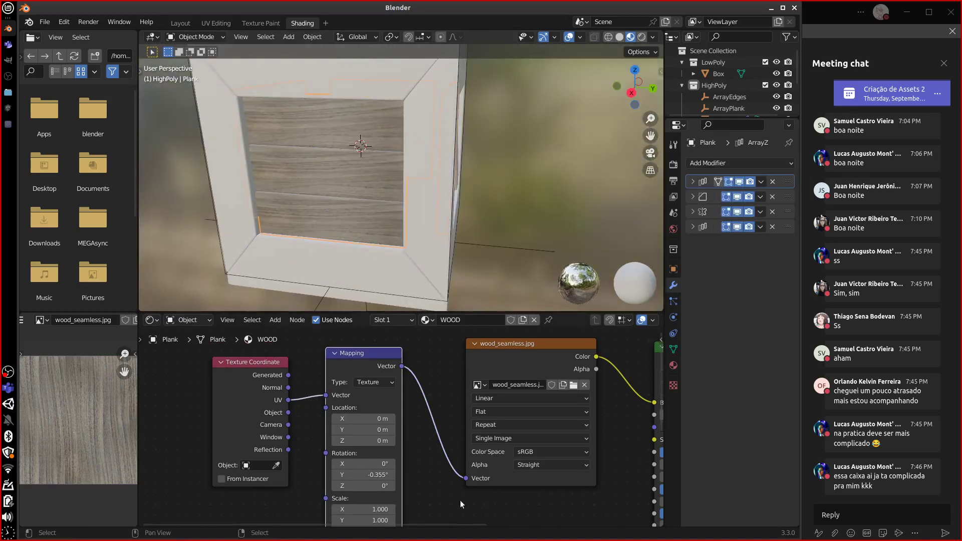
{"action": "left_click", "coordinate": [692, 182]}
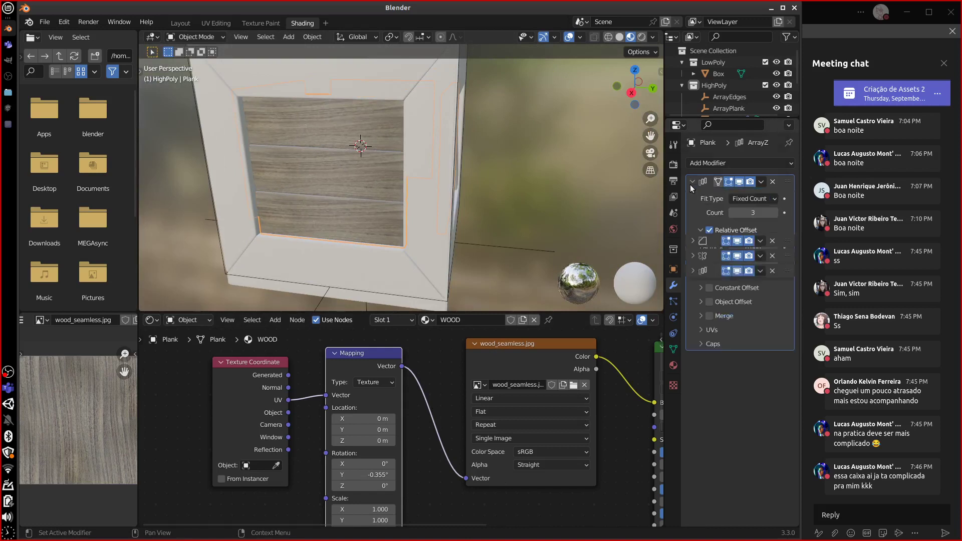
{"action": "left_click", "coordinate": [714, 331]}
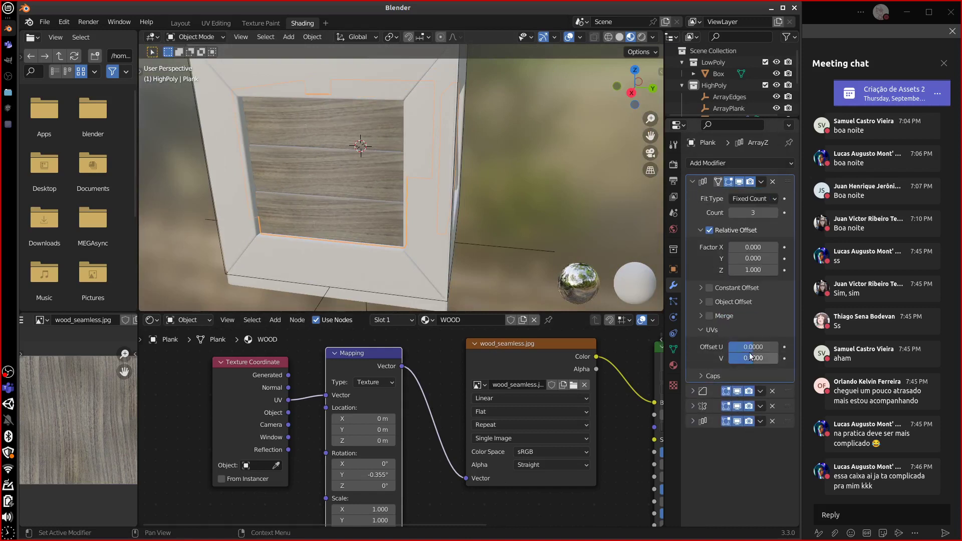
{"action": "mouse_move", "coordinate": [755, 347]}
{"action": "left_mouse_down"}
{"action": "mouse_move", "coordinate": [772, 348]}
{"action": "mouse_move", "coordinate": [758, 350]}
{"action": "left_mouse_up"}
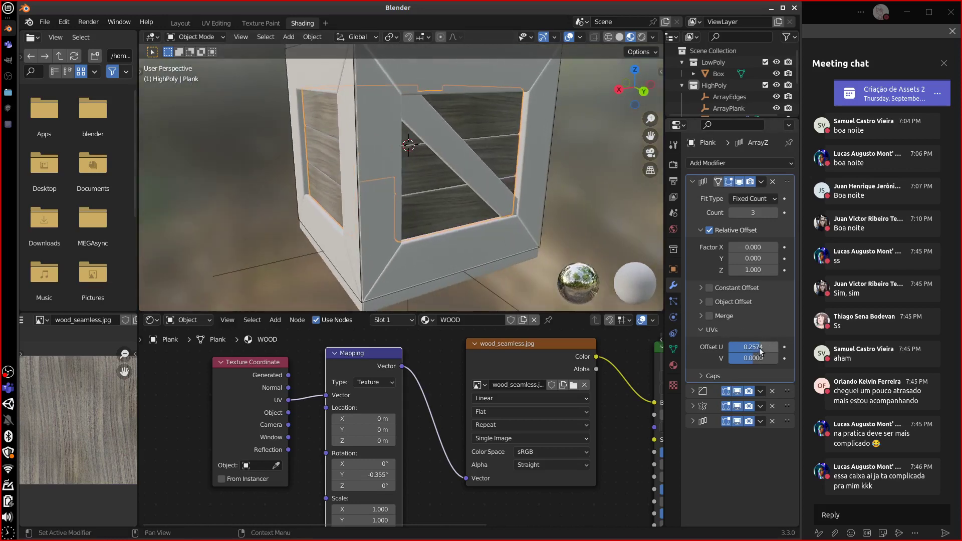
{"action": "left_click_drag", "start_coordinate": [761, 351], "coordinate": [745, 362]}
{"action": "middle_click_drag", "start_coordinate": [524, 221], "coordinate": [616, 251]}
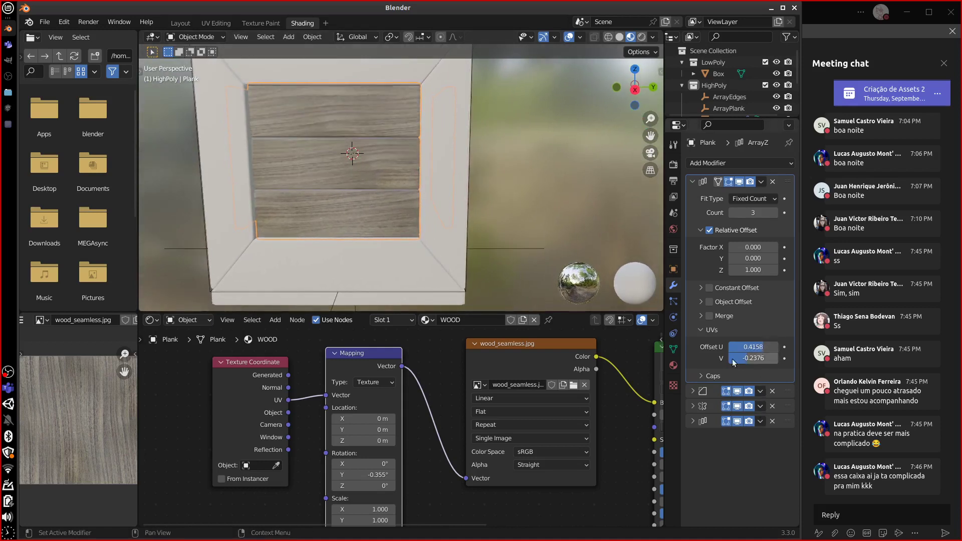
Try a Y rotation of about 7° on the Mapping node and reset it to 0°
{"action": "left_click_drag", "start_coordinate": [351, 477], "coordinate": [390, 474]}
{"action": "left_click", "coordinate": [383, 478]}
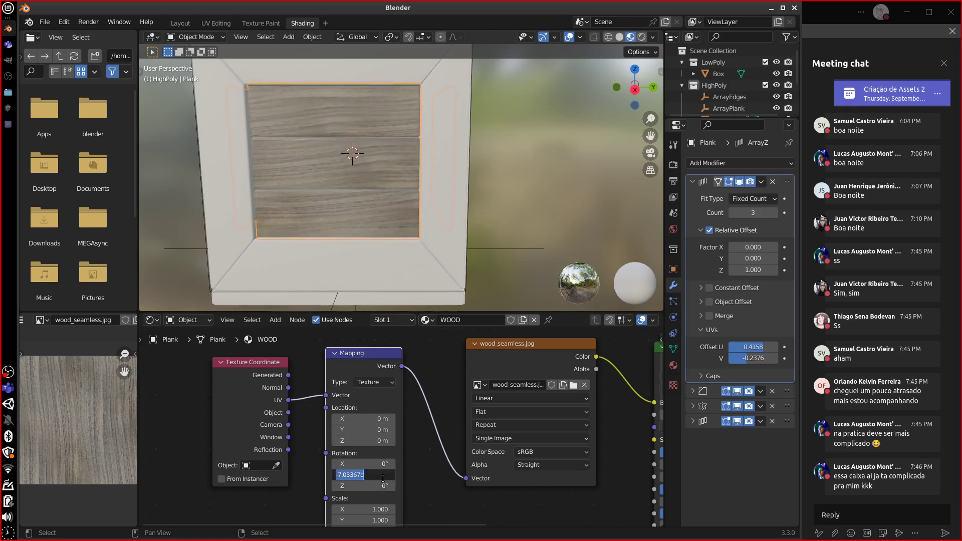
{"action": "type", "text": "0"}
{"action": "key", "text": "Return"}
Try a Mapping node location of about 0.683 m in X and 0.282 m in Y, and reset both to 0 m
{"action": "mouse_move", "coordinate": [369, 418]}
{"action": "left_mouse_down"}
{"action": "mouse_move", "coordinate": [396, 418]}
{"action": "mouse_move", "coordinate": [370, 423]}
{"action": "mouse_move", "coordinate": [376, 432]}
{"action": "left_mouse_up"}
{"action": "left_click", "coordinate": [374, 413]}
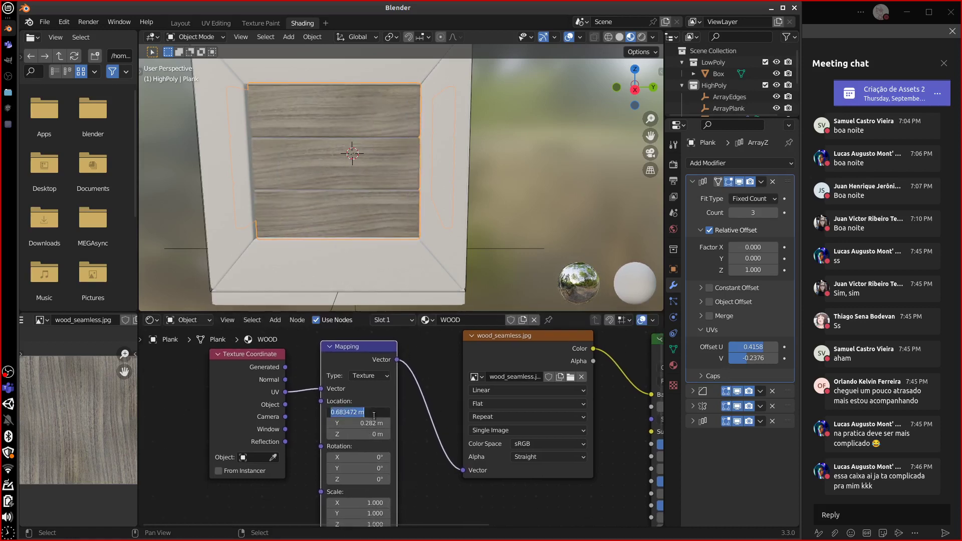
{"action": "type", "text": "0"}
{"action": "key", "text": "Return"}
{"action": "left_click", "coordinate": [373, 424]}
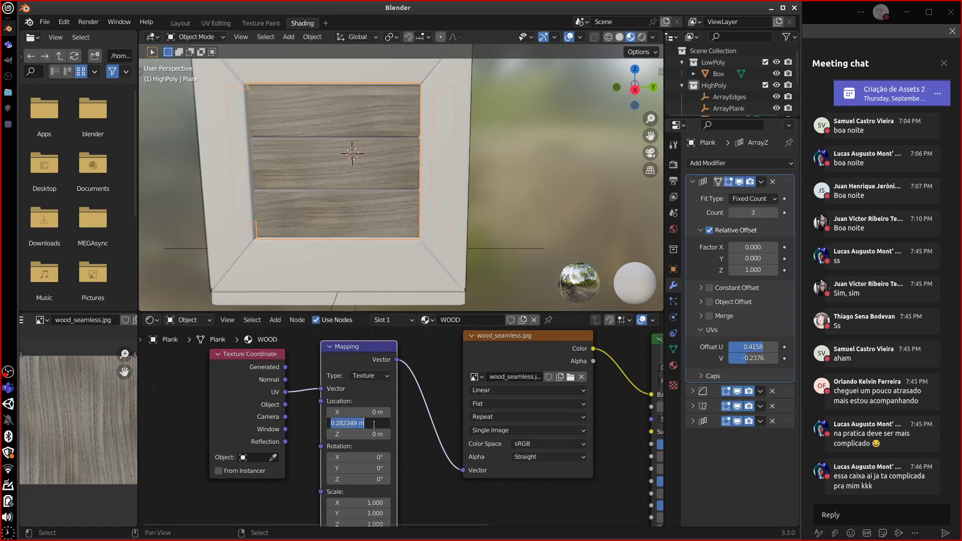
{"action": "type", "text": "0"}
{"action": "key", "text": "Return"}
Try an X scale of about 0.617 on the Mapping node and reset it to 1
{"action": "middle_click_drag", "start_coordinate": [404, 484], "coordinate": [398, 462]}
{"action": "left_click_drag", "start_coordinate": [359, 481], "coordinate": [371, 480]}
{"action": "left_click", "coordinate": [375, 479]}
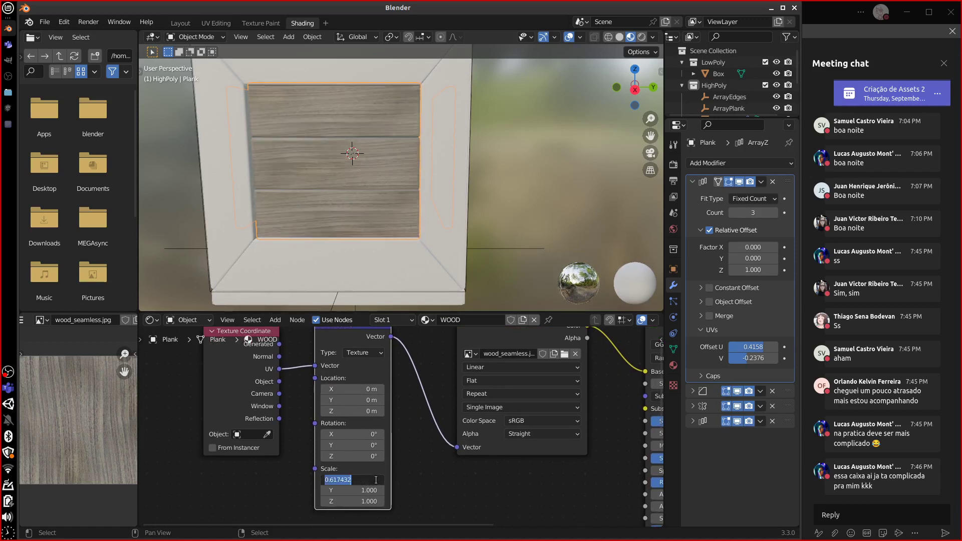
{"action": "type", "text": "1"}
{"action": "key", "text": "Return"}
Move the Texture Coordinate, Mapping and wood_seamless.jpg nodes away from the Principled BSDF to free space before it
{"action": "middle_click_drag", "start_coordinate": [481, 193], "coordinate": [557, 205]}
{"action": "middle_click_drag", "start_coordinate": [516, 467], "coordinate": [541, 494]}
{"action": "left_click_drag", "start_coordinate": [291, 403], "coordinate": [210, 397]}
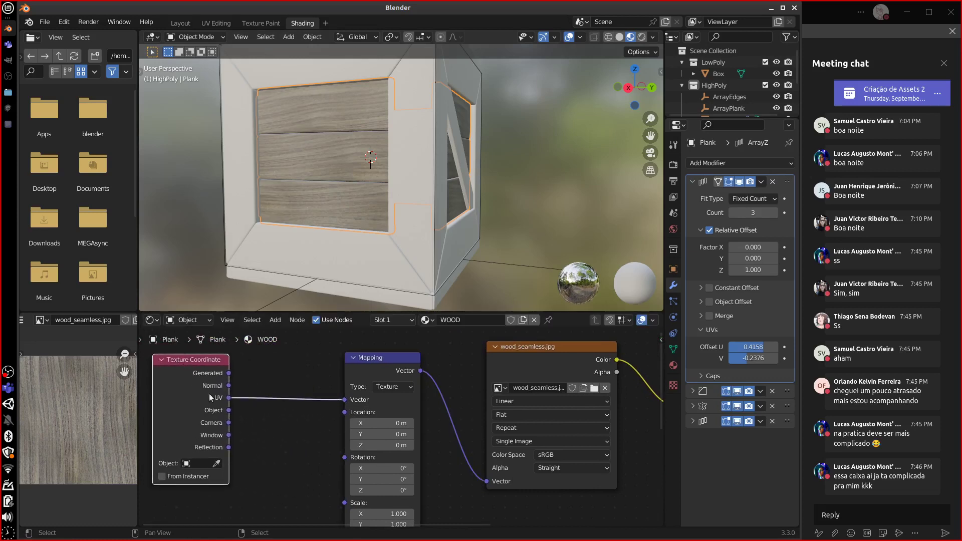
{"action": "left_click_drag", "start_coordinate": [396, 370], "coordinate": [294, 373]}
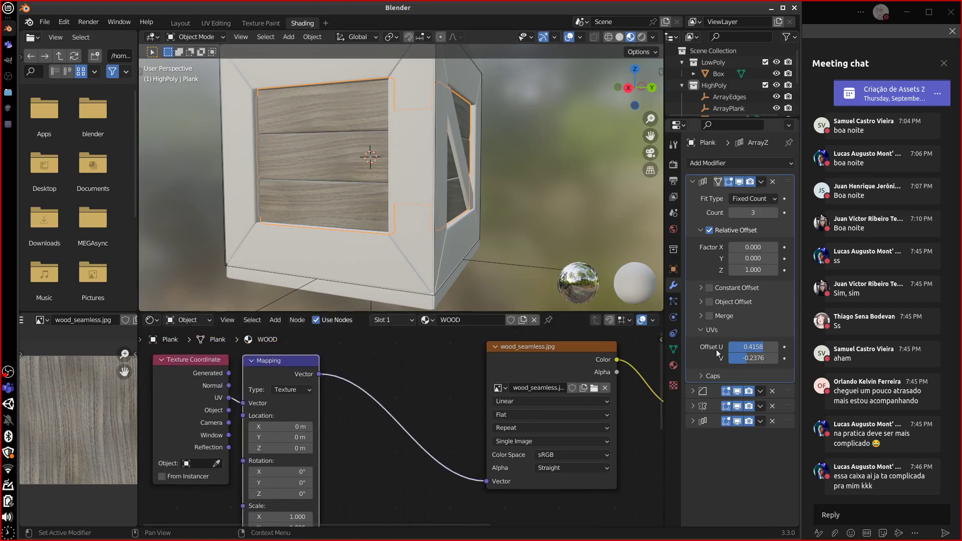
{"action": "left_click_drag", "start_coordinate": [543, 348], "coordinate": [398, 357]}
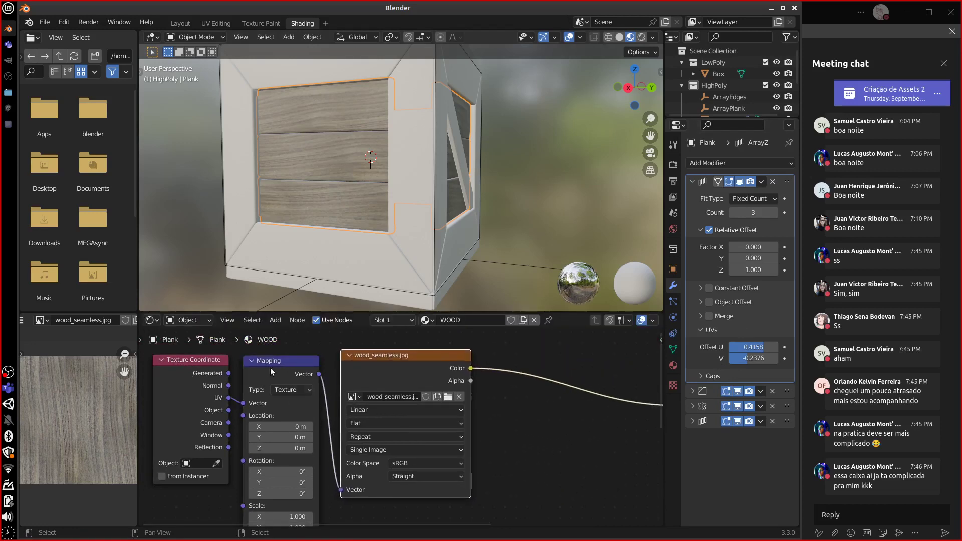
Set the Mapping node's X scale to about 0.781 and check the wood grain around the crate
{"action": "middle_click_drag", "start_coordinate": [270, 381], "coordinate": [284, 346]}
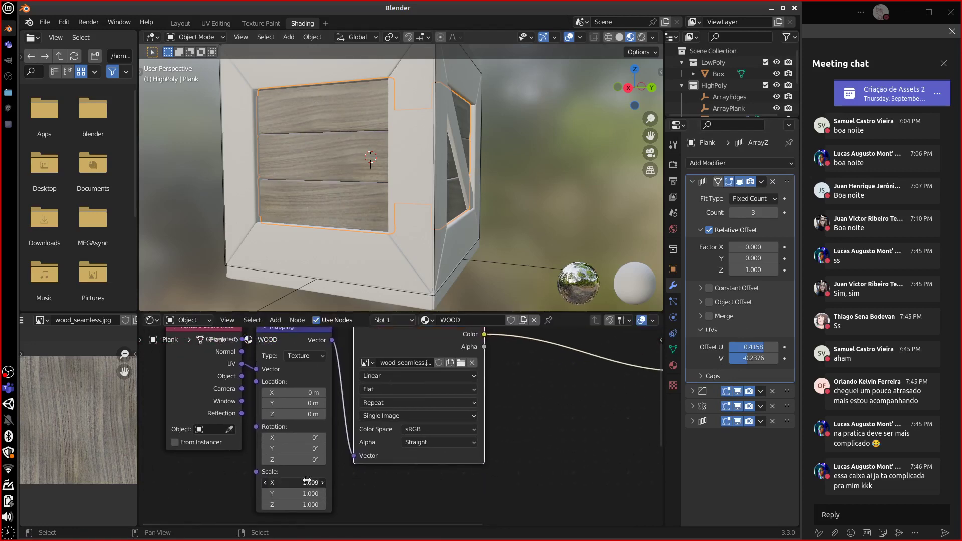
{"action": "mouse_move", "coordinate": [307, 481]}
{"action": "left_mouse_down"}
{"action": "mouse_move", "coordinate": [291, 482]}
{"action": "mouse_move", "coordinate": [326, 484]}
{"action": "left_mouse_up"}
{"action": "middle_click_drag", "start_coordinate": [401, 190], "coordinate": [501, 202]}
Insert an RGB Curves node between the wood_seamless.jpg Color output and the Principled BSDF's Base Color
{"action": "middle_click_drag", "start_coordinate": [493, 338], "coordinate": [345, 374]}
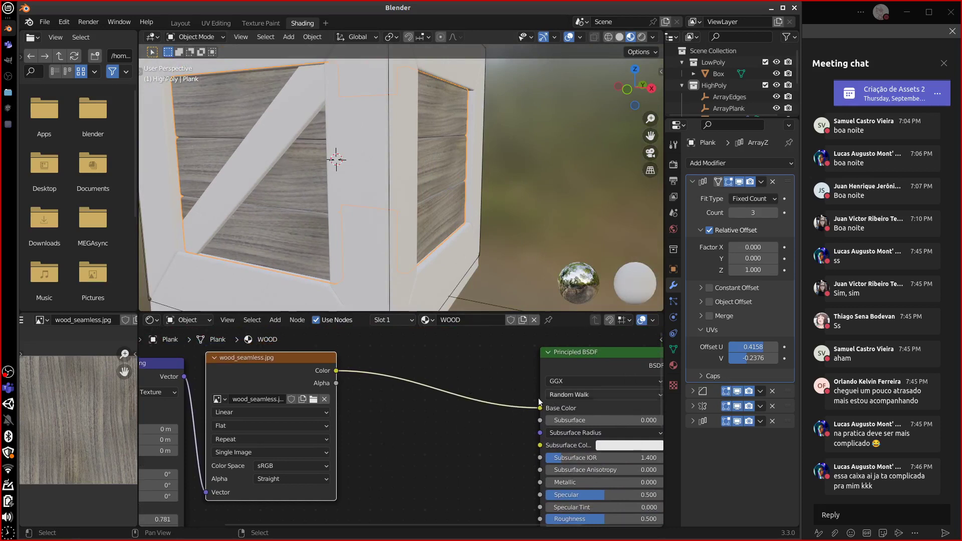
{"action": "key", "text": "shift+a"}
{"action": "mouse_move", "coordinate": [423, 434]}
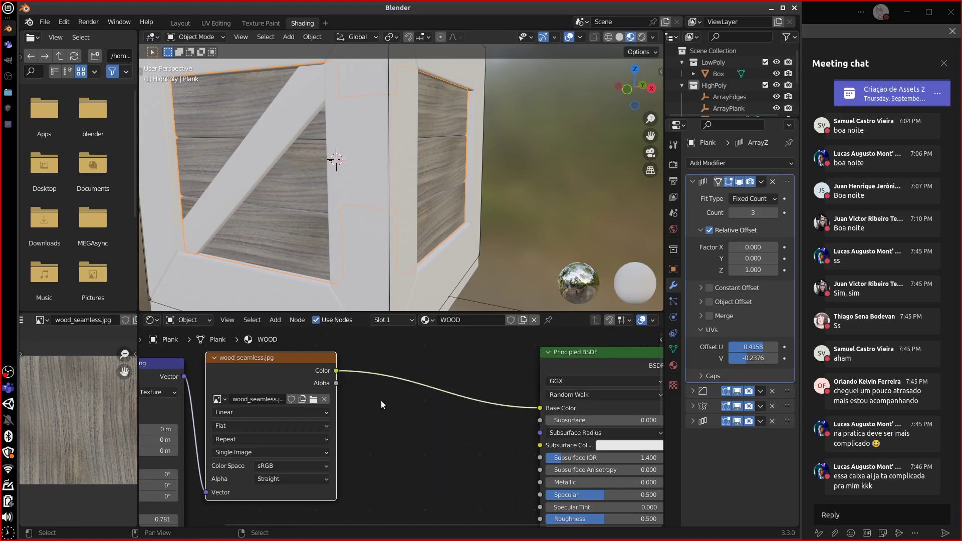
{"action": "key", "text": "shift+a"}
{"action": "mouse_move", "coordinate": [396, 414]}
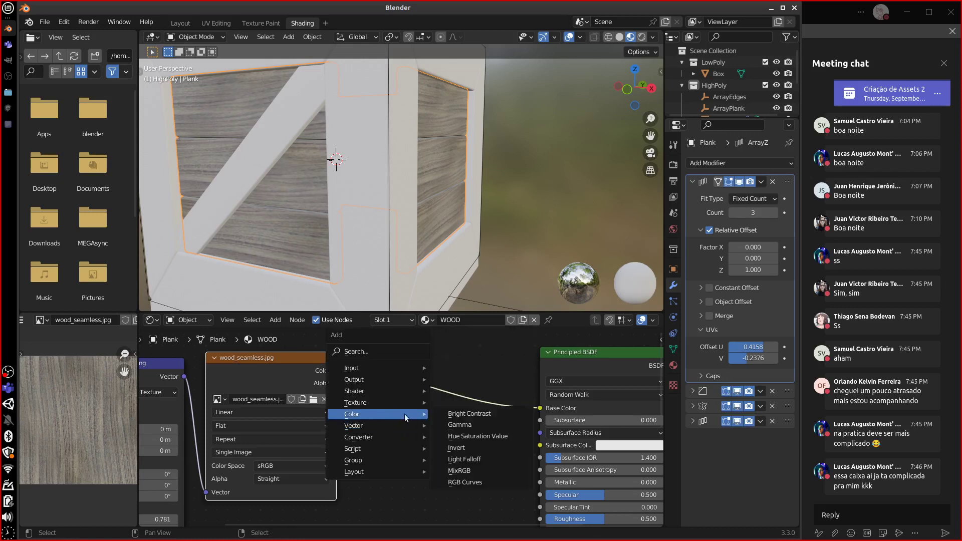
{"action": "left_click", "coordinate": [475, 485]}
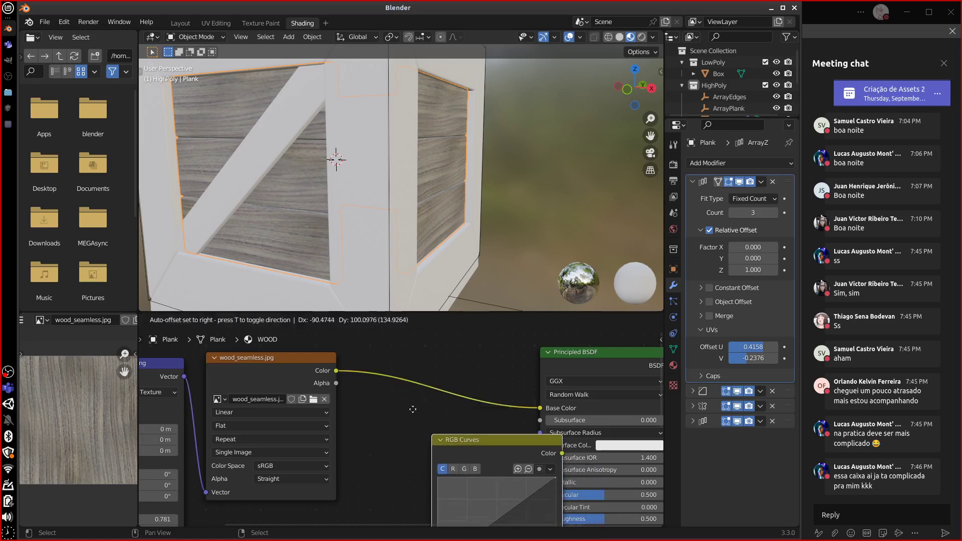
{"action": "left_click", "coordinate": [464, 441]}
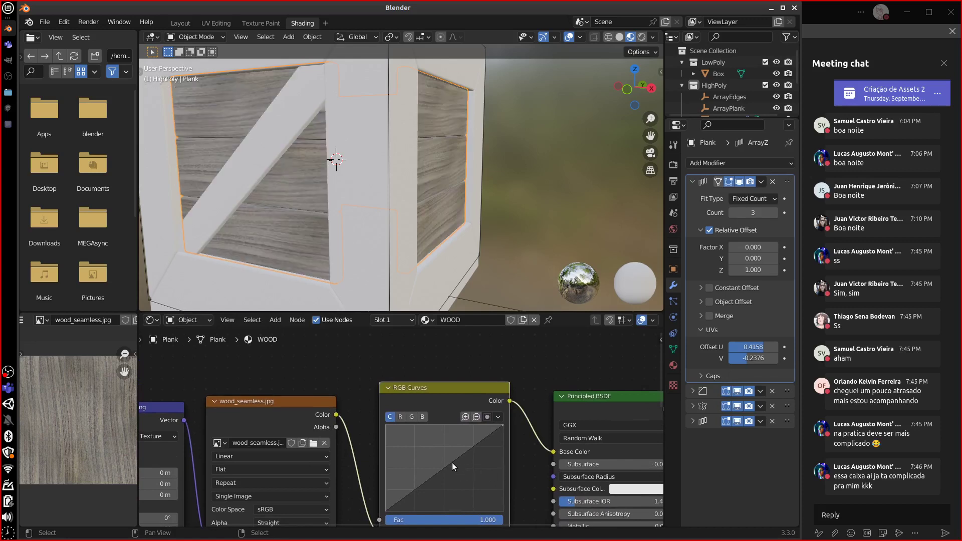
Shape the combined RGB curve into a contrast S-curve with points at about (0.256, 0.163) and (0.656, 0.913)
{"action": "left_click_drag", "start_coordinate": [452, 462], "coordinate": [461, 441]}
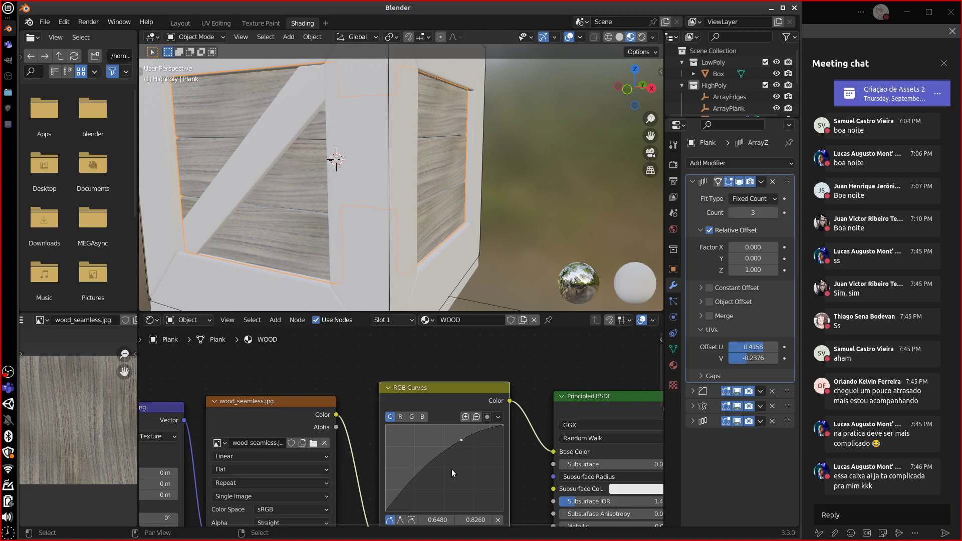
{"action": "middle_click_drag", "start_coordinate": [463, 473], "coordinate": [465, 446]}
{"action": "left_click_drag", "start_coordinate": [411, 458], "coordinate": [416, 468]}
{"action": "left_click_drag", "start_coordinate": [462, 412], "coordinate": [462, 410]}
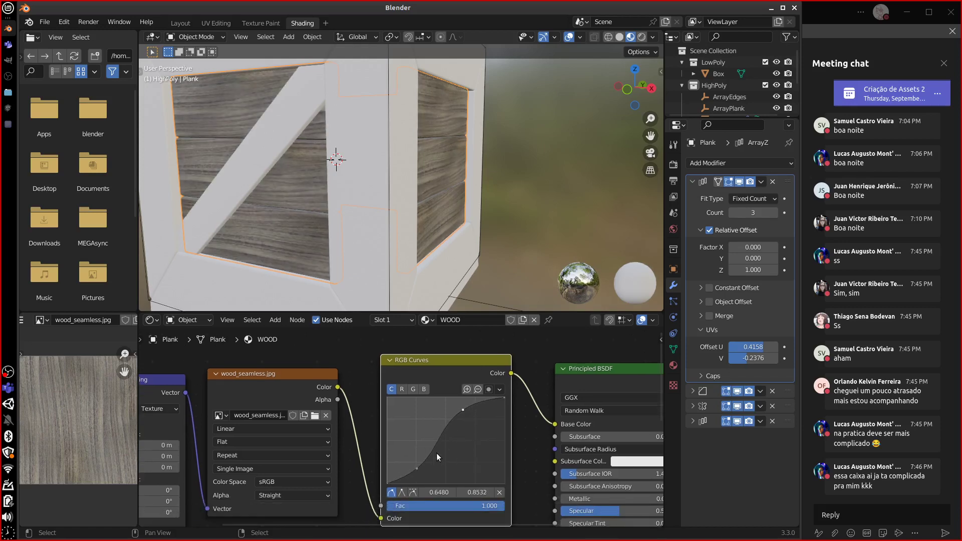
{"action": "left_click_drag", "start_coordinate": [419, 469], "coordinate": [418, 471]}
{"action": "left_click_drag", "start_coordinate": [464, 411], "coordinate": [463, 407]}
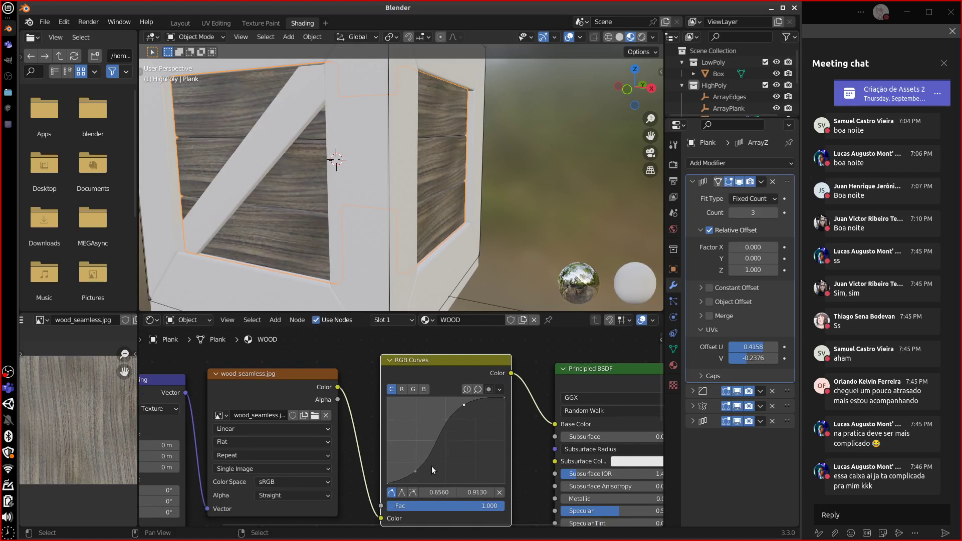
{"action": "left_click_drag", "start_coordinate": [416, 468], "coordinate": [417, 470]}
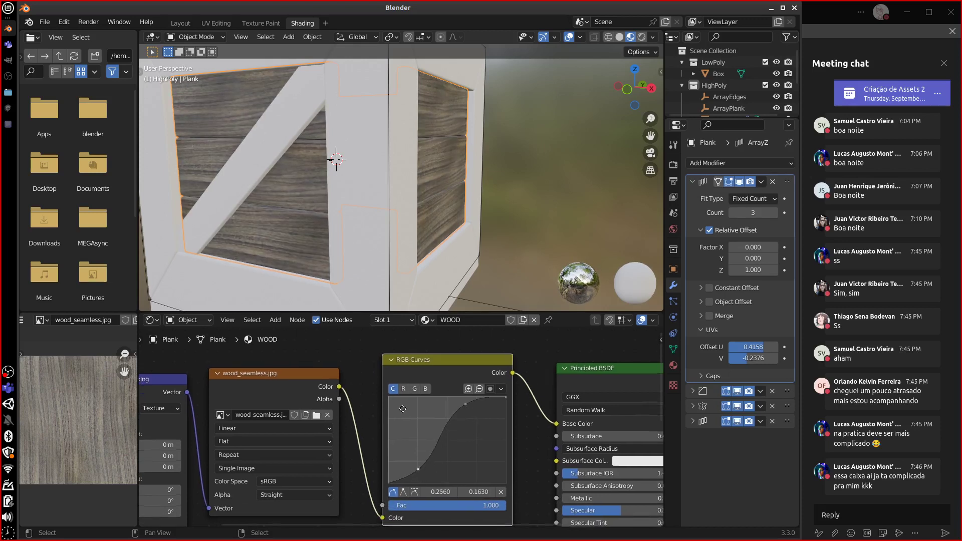
Tidy the WOOD node layout by shifting the Texture Coordinate, Mapping, image texture and RGB Curves nodes farther from the Principled BSDF
{"action": "middle_click_drag", "start_coordinate": [423, 445], "coordinate": [597, 434]}
{"action": "left_click_drag", "start_coordinate": [253, 369], "coordinate": [176, 366]}
{"action": "left_click_drag", "start_coordinate": [309, 369], "coordinate": [245, 369]}
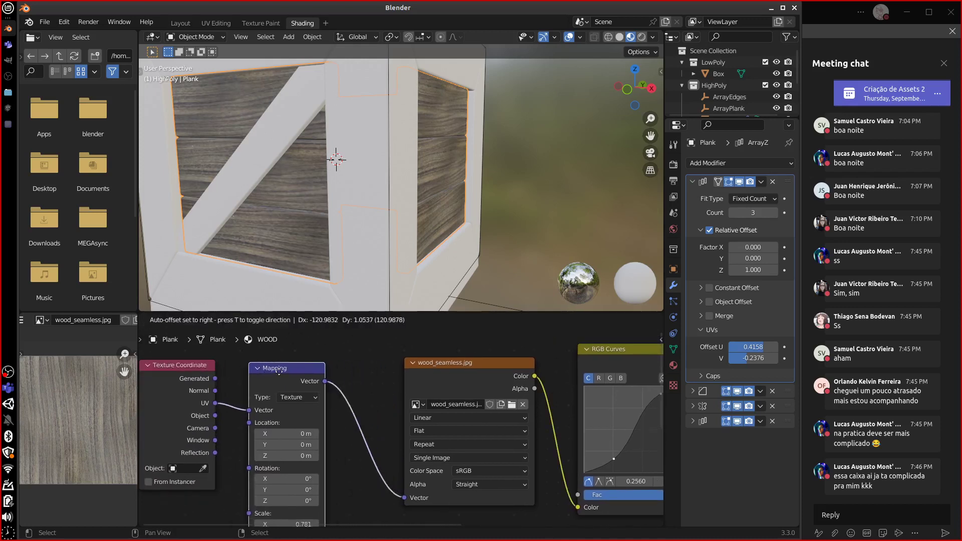
{"action": "middle_click_drag", "start_coordinate": [471, 411], "coordinate": [346, 407]}
{"action": "left_click_drag", "start_coordinate": [377, 365], "coordinate": [305, 368]}
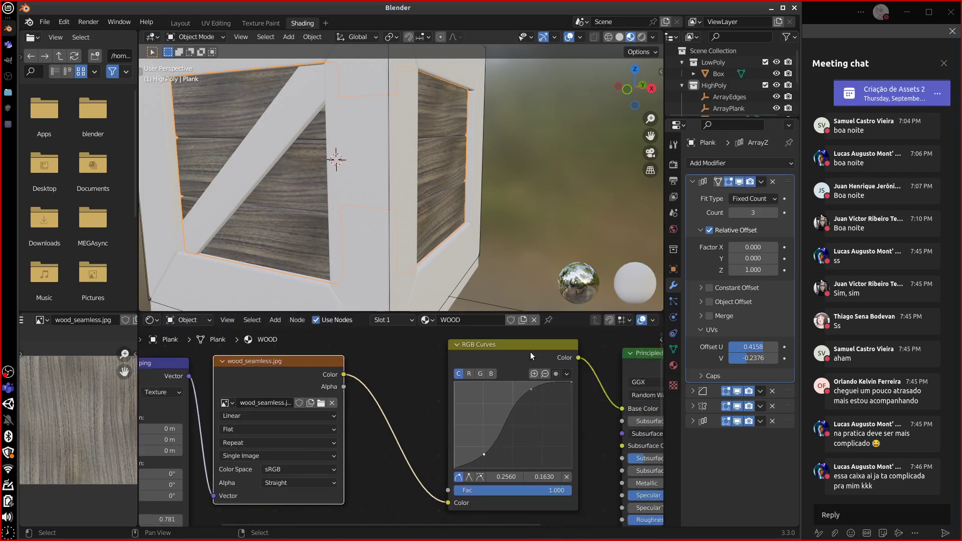
{"action": "left_click_drag", "start_coordinate": [530, 351], "coordinate": [447, 359]}
{"action": "middle_click_drag", "start_coordinate": [514, 459], "coordinate": [507, 464]}
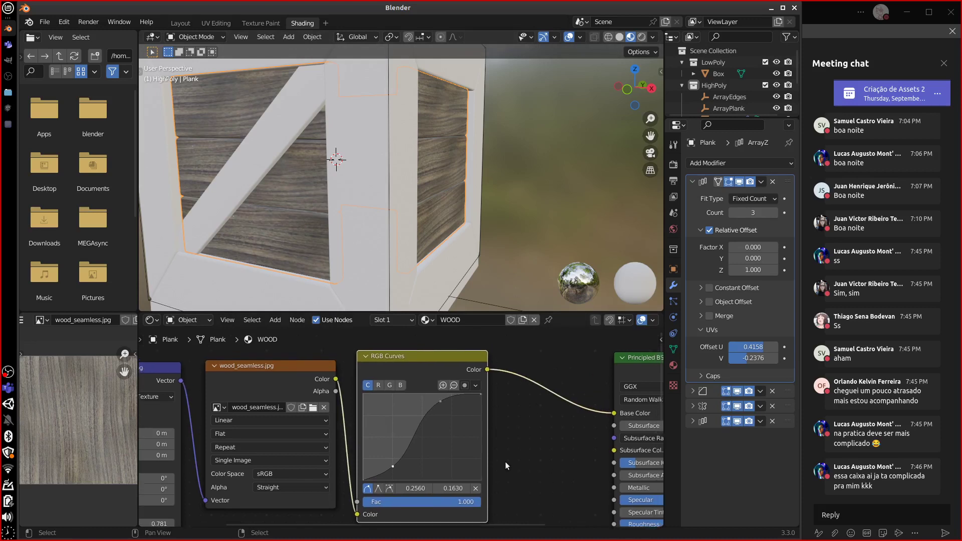
Warm the wood colour in RGB Curves with red at about (0.532, 0.717), green slightly raised and blue lowered to about (0.592, 0.511)
{"action": "left_click", "coordinate": [379, 385]}
{"action": "left_click_drag", "start_coordinate": [430, 439], "coordinate": [425, 420]}
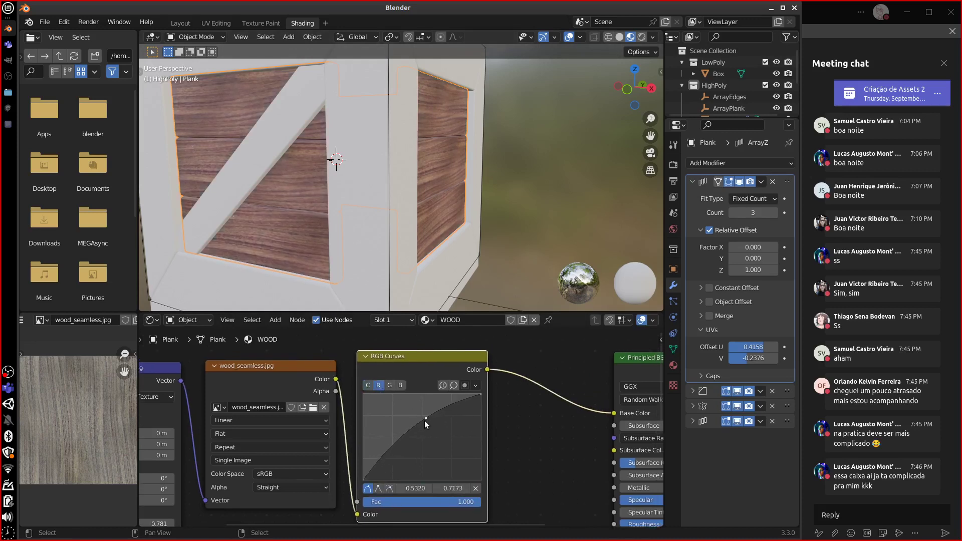
{"action": "left_click", "coordinate": [389, 385]}
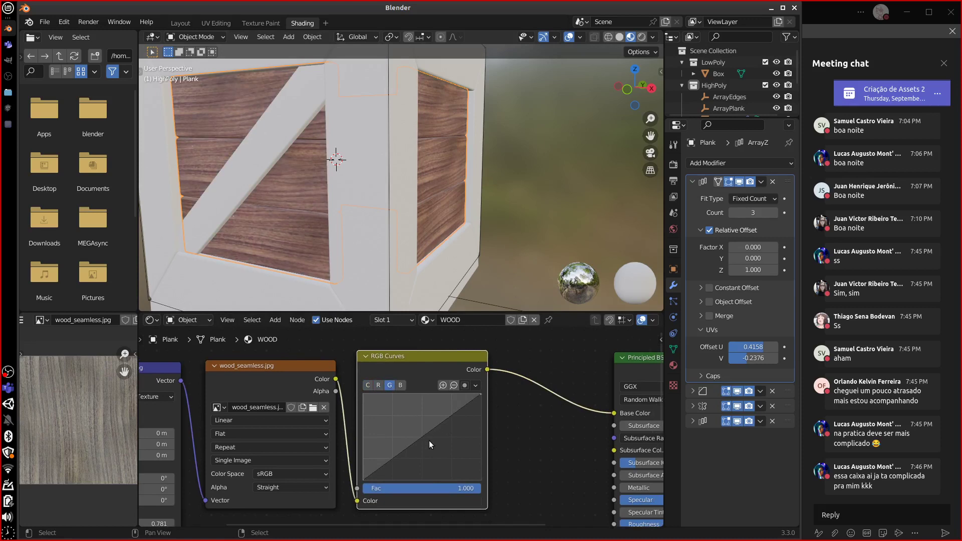
{"action": "mouse_move", "coordinate": [429, 441]}
{"action": "left_mouse_down"}
{"action": "mouse_move", "coordinate": [428, 426]}
{"action": "mouse_move", "coordinate": [432, 436]}
{"action": "left_mouse_up"}
{"action": "left_click", "coordinate": [401, 385]}
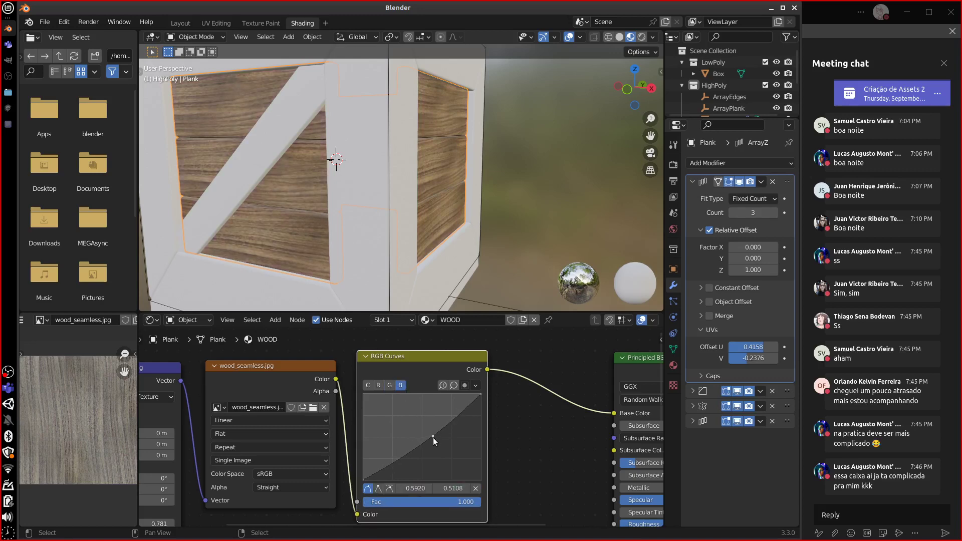
Fine-tune the combined RGB curve's upper point and set its lower point to about (0.252, 0.152)
{"action": "mouse_move", "coordinate": [481, 241]}
{"action": "middle_mouse_down"}
{"action": "mouse_move", "coordinate": [498, 226]}
{"action": "mouse_move", "coordinate": [446, 230]}
{"action": "mouse_move", "coordinate": [474, 243]}
{"action": "middle_mouse_up"}
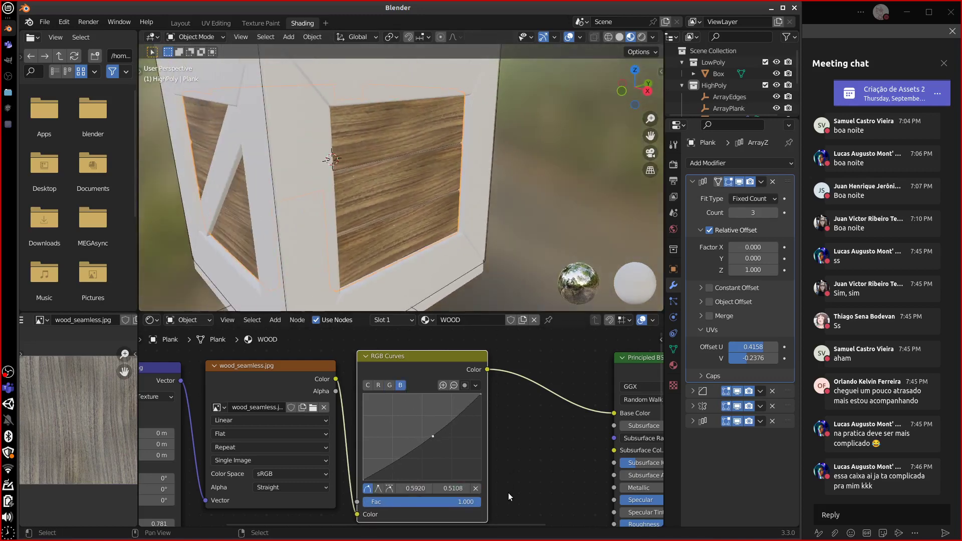
{"action": "left_click", "coordinate": [368, 385]}
{"action": "left_click", "coordinate": [439, 403]}
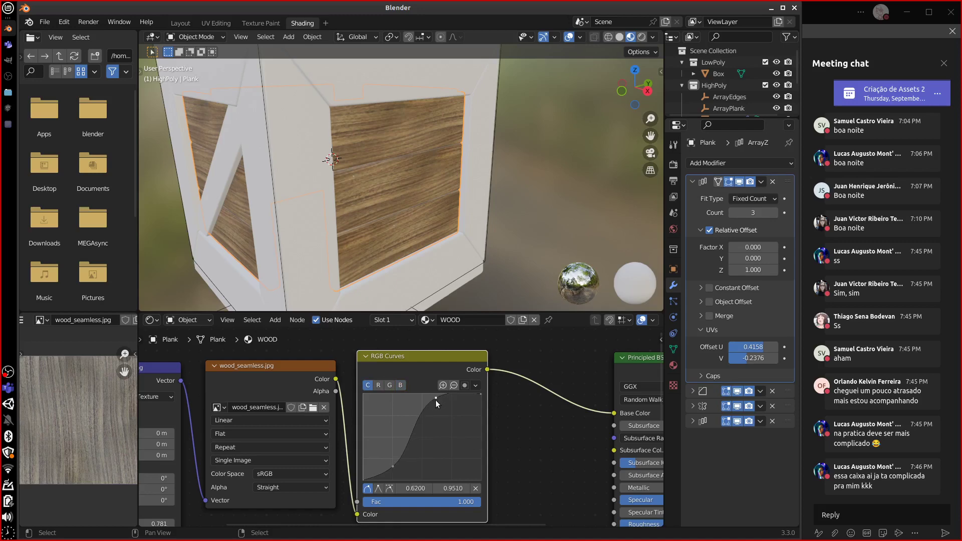
{"action": "left_click_drag", "start_coordinate": [393, 468], "coordinate": [393, 467]}
Set the ArrayZ modifier's UV offset to about 0.6723 in U and -0.4980 in V to vary the planks' grain
{"action": "middle_click_drag", "start_coordinate": [506, 201], "coordinate": [516, 167]}
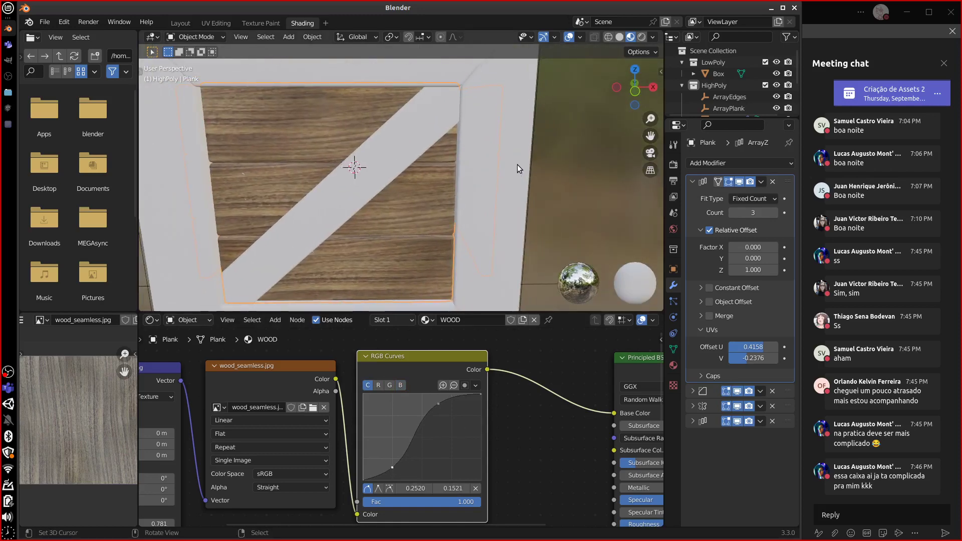
{"action": "scroll", "coordinate": [518, 164], "scroll_direction": "down", "scroll_amount": 5}
{"action": "middle_click_drag", "start_coordinate": [531, 213], "coordinate": [436, 296]}
{"action": "scroll", "coordinate": [485, 221], "scroll_direction": "up", "scroll_amount": 6}
{"action": "left_click_drag", "start_coordinate": [760, 347], "coordinate": [896, 350]}
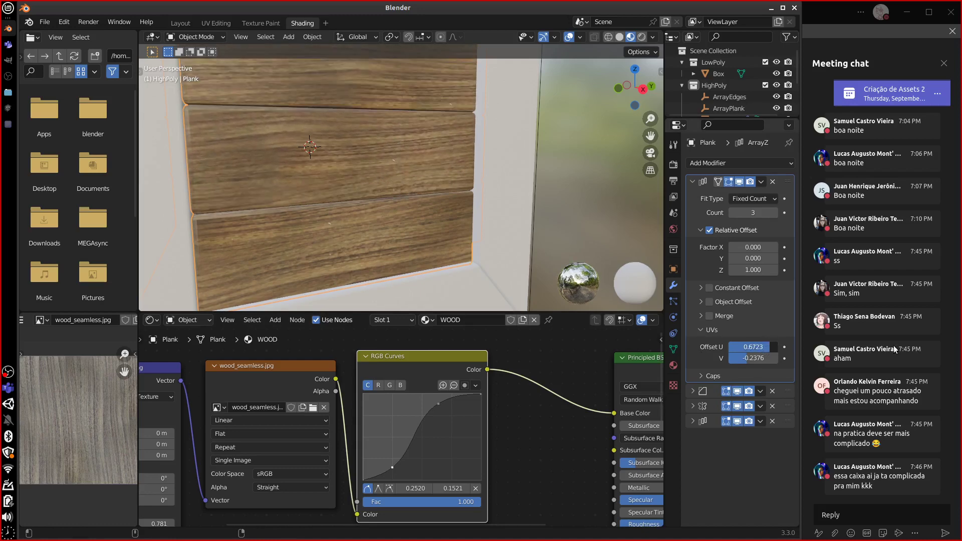
{"action": "left_click_drag", "start_coordinate": [744, 359], "coordinate": [618, 392]}
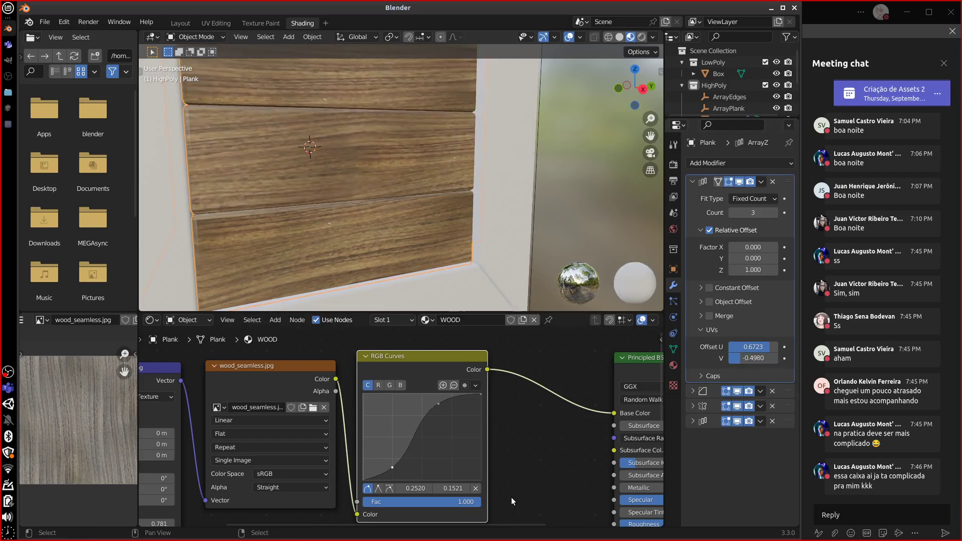
Select the cover plank object on top of the crate
{"action": "scroll", "coordinate": [553, 196], "scroll_direction": "down", "scroll_amount": 5}
{"action": "middle_click_drag", "start_coordinate": [554, 197], "coordinate": [562, 345]}
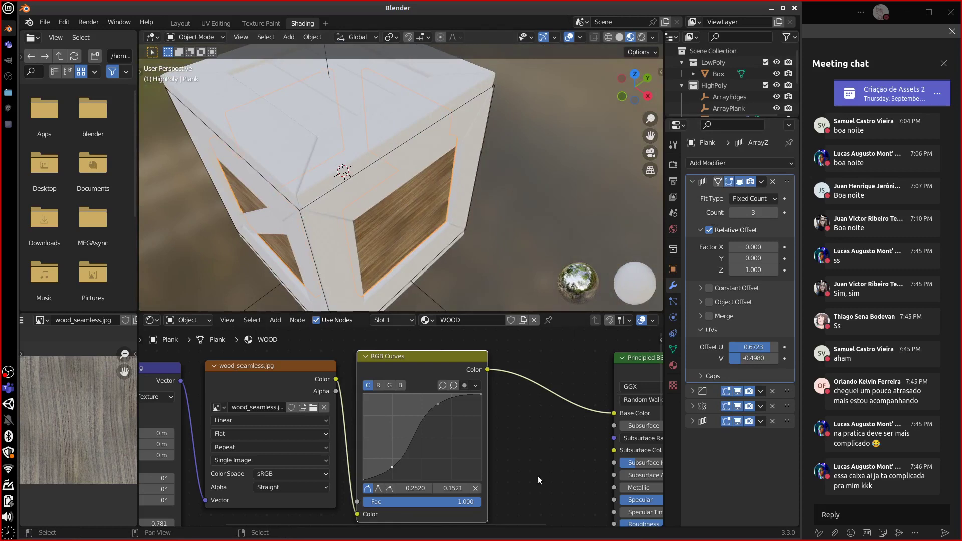
{"action": "left_click", "coordinate": [330, 107]}
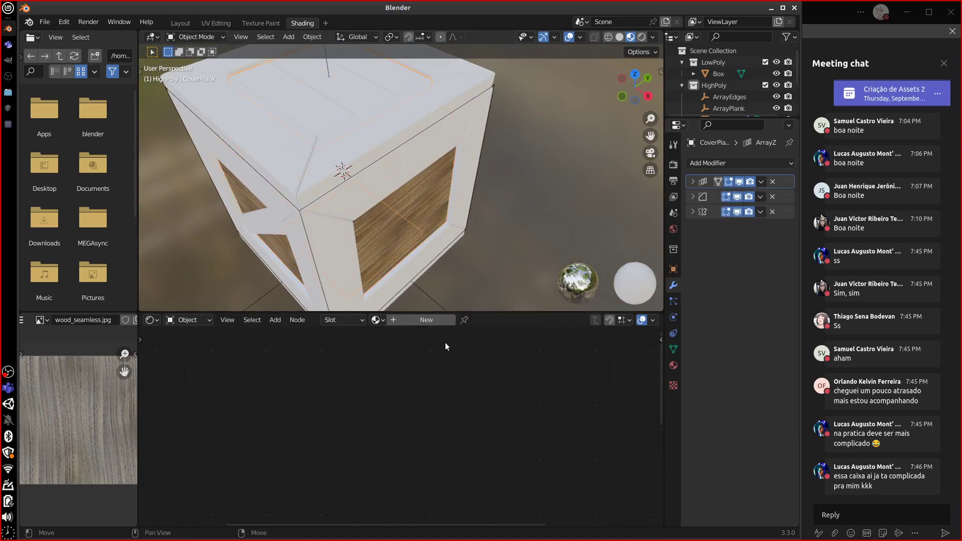
Assign the existing WOOD material to the cover planks and to the edge frame around the crate's sides
{"action": "left_click", "coordinate": [376, 320]}
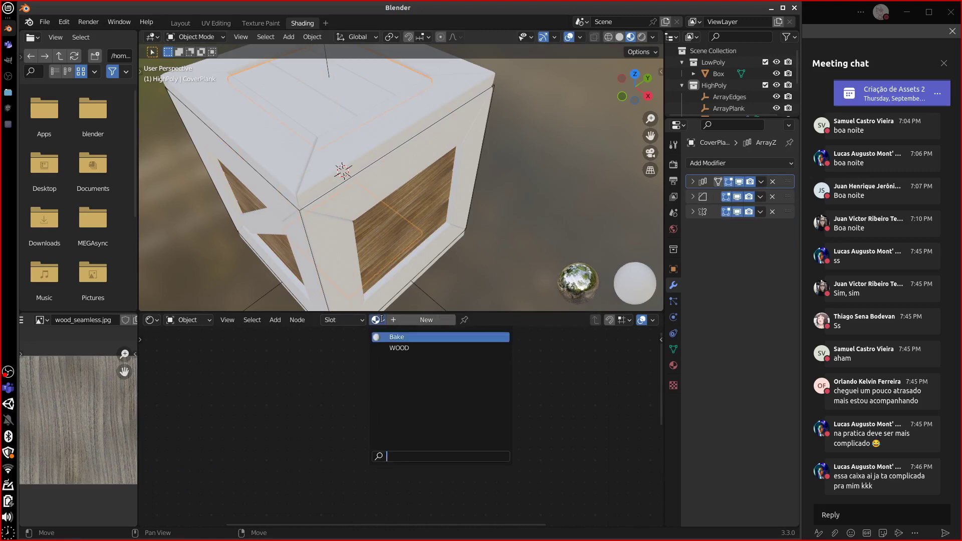
{"action": "left_click", "coordinate": [398, 346]}
{"action": "middle_click_drag", "start_coordinate": [431, 251], "coordinate": [476, 194]}
{"action": "left_click", "coordinate": [457, 176]}
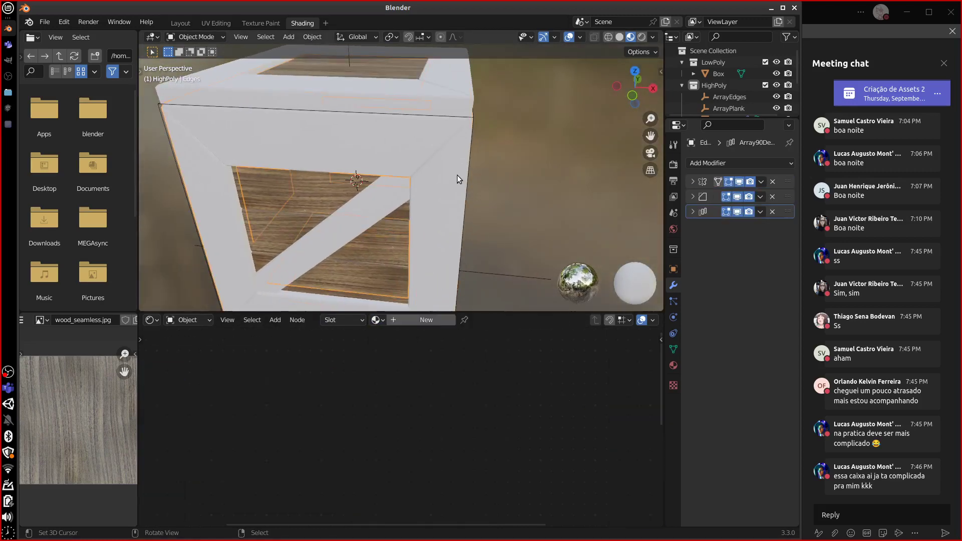
{"action": "left_click", "coordinate": [376, 320]}
{"action": "left_click", "coordinate": [437, 348]}
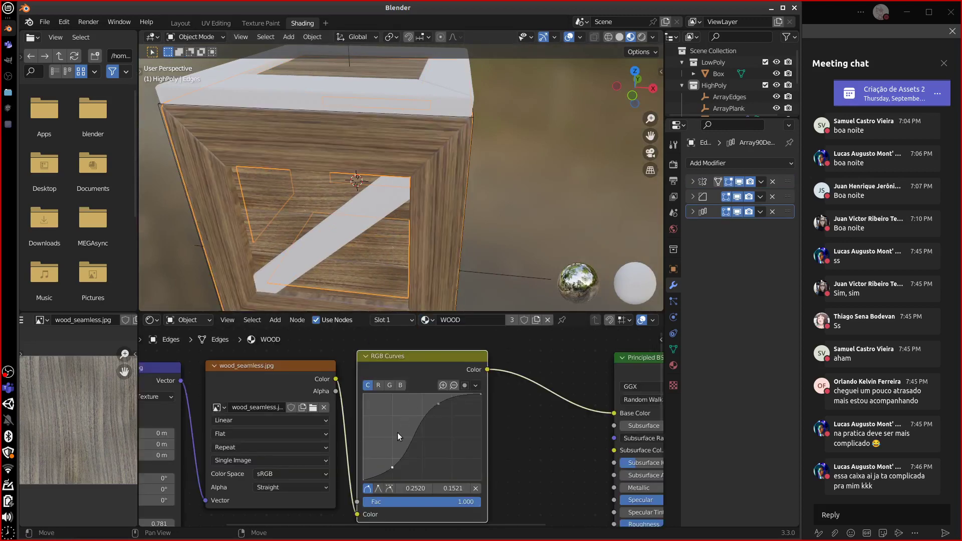
Assign the existing WOOD material to the cover frame on top of the crate
{"action": "middle_click_drag", "start_coordinate": [452, 241], "coordinate": [552, 202]}
{"action": "left_click", "coordinate": [529, 155]}
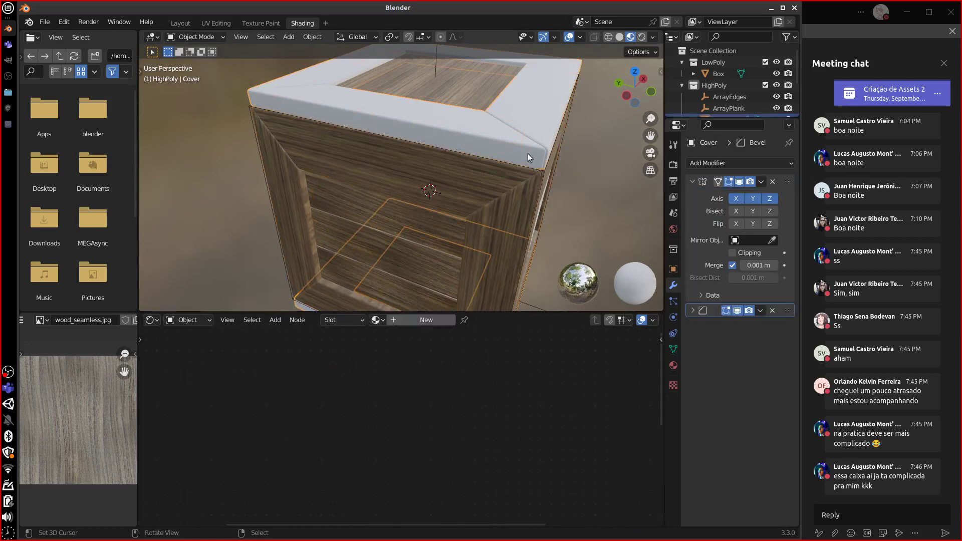
{"action": "left_click", "coordinate": [375, 320]}
{"action": "left_click", "coordinate": [431, 348]}
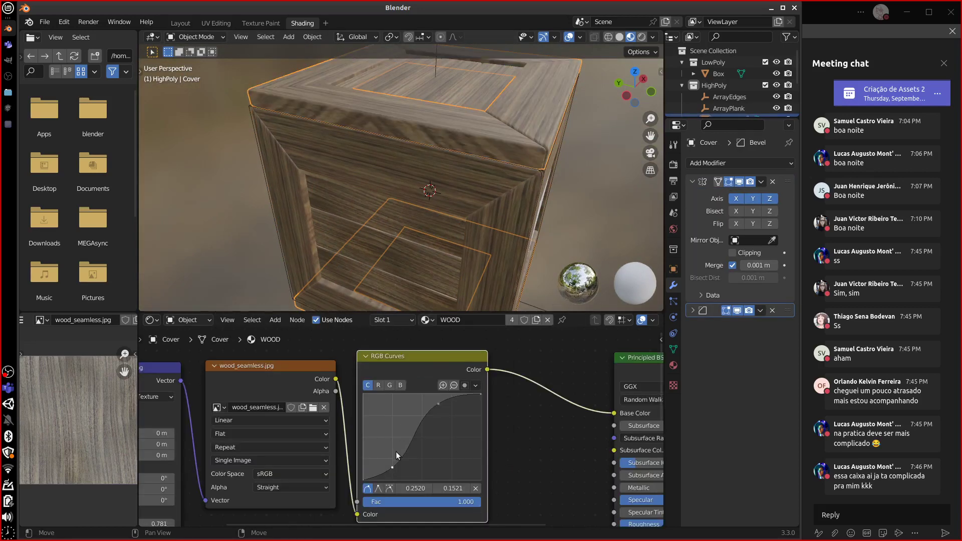
Try Box projection on the wood_seamless.jpg image texture and return it to Flat
{"action": "middle_click_drag", "start_coordinate": [517, 255], "coordinate": [496, 200]}
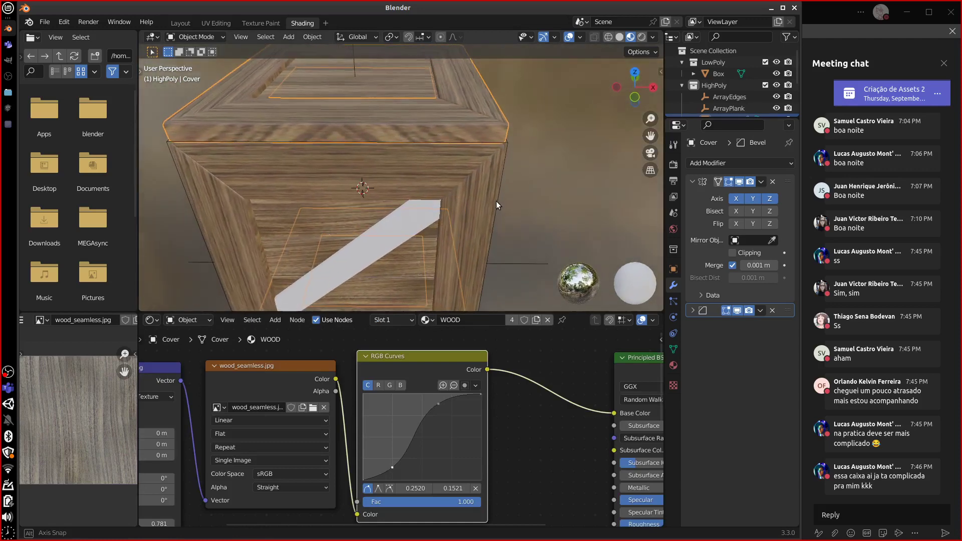
{"action": "middle_click_drag", "start_coordinate": [528, 447], "coordinate": [609, 443]}
{"action": "middle_click_drag", "start_coordinate": [441, 189], "coordinate": [544, 246]}
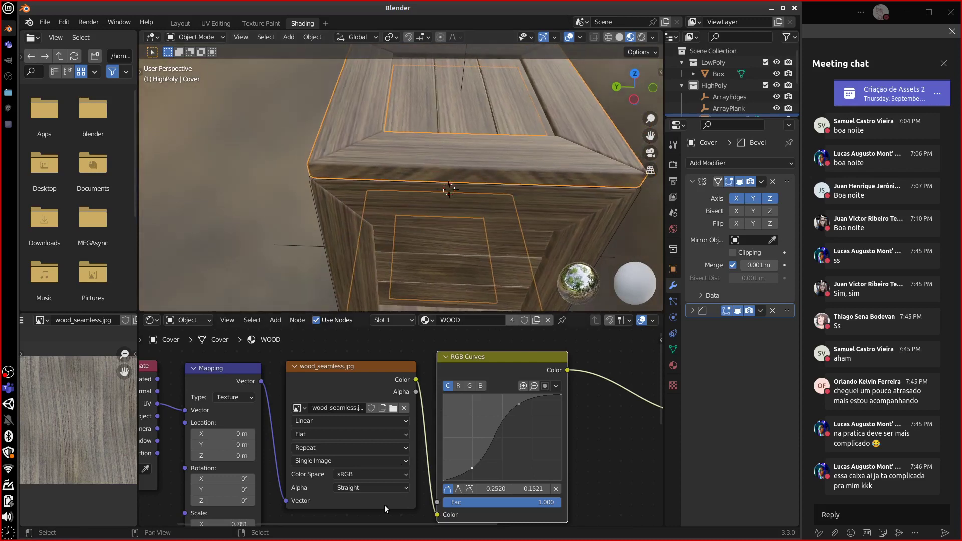
{"action": "left_click", "coordinate": [366, 434]}
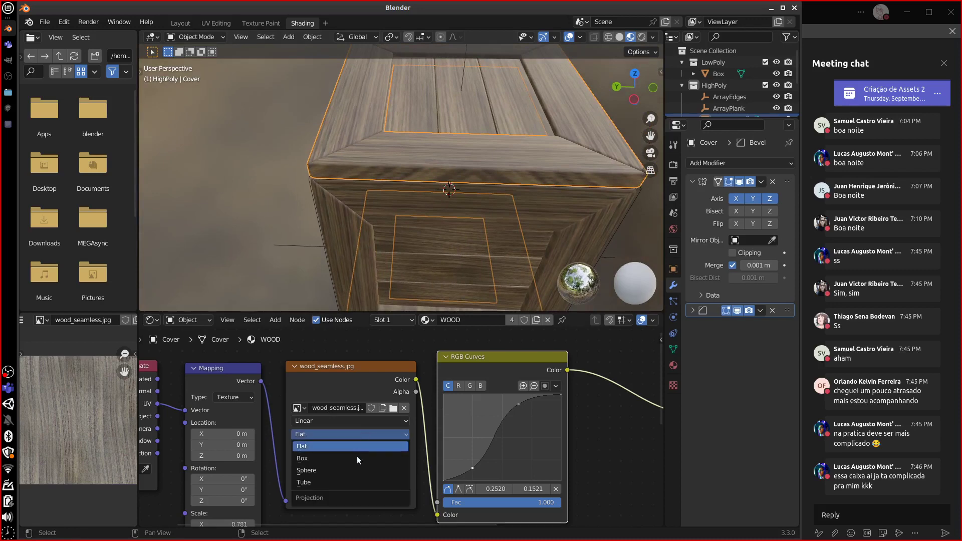
{"action": "left_click", "coordinate": [343, 467]}
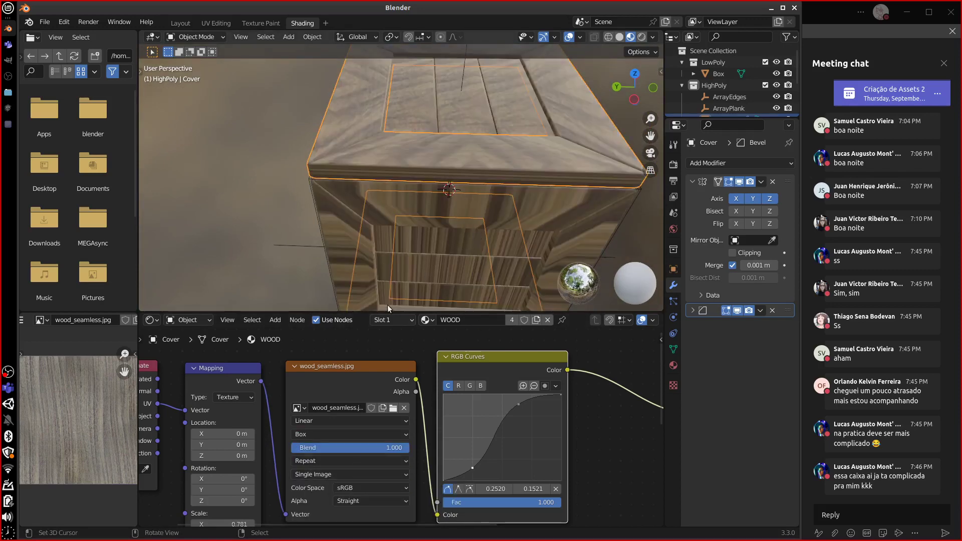
{"action": "middle_click_drag", "start_coordinate": [489, 223], "coordinate": [515, 199]}
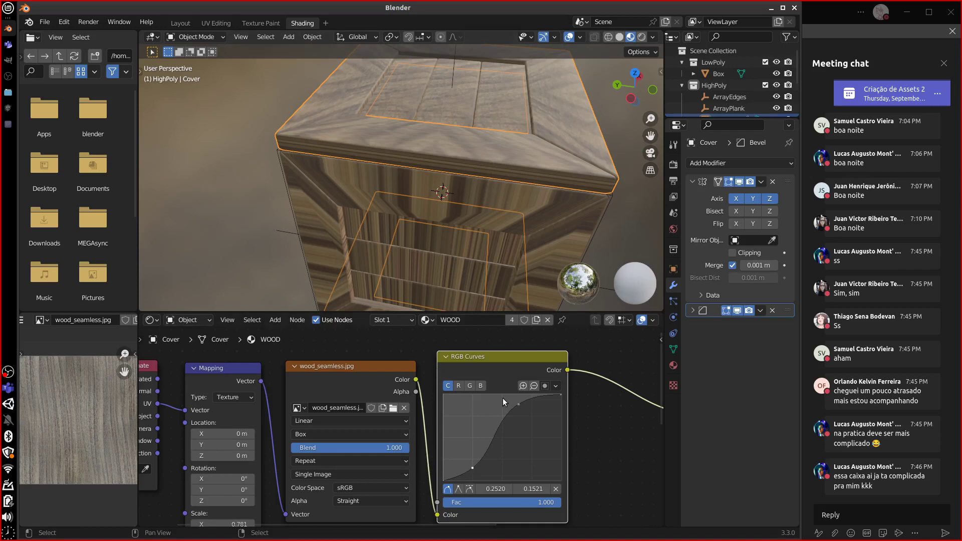
{"action": "left_click", "coordinate": [373, 435]}
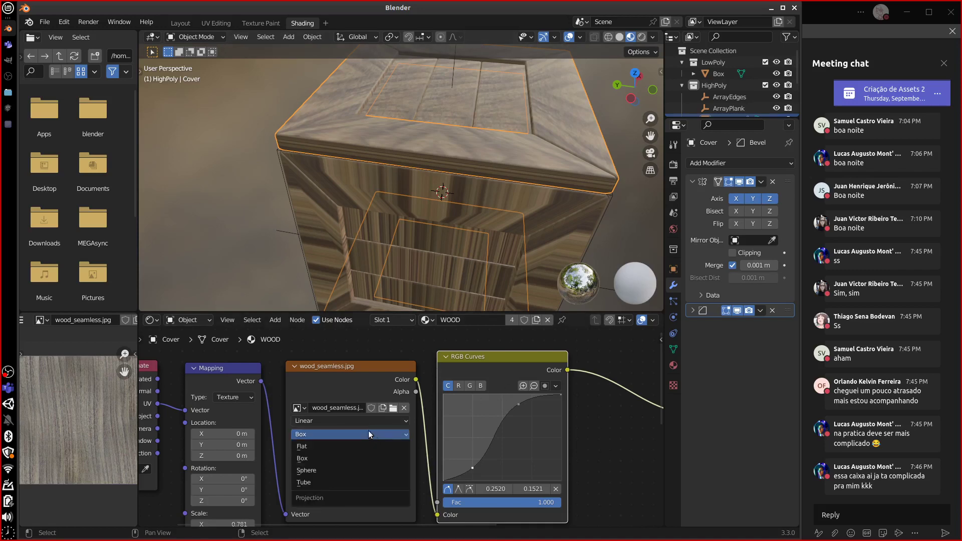
{"action": "left_click", "coordinate": [337, 447]}
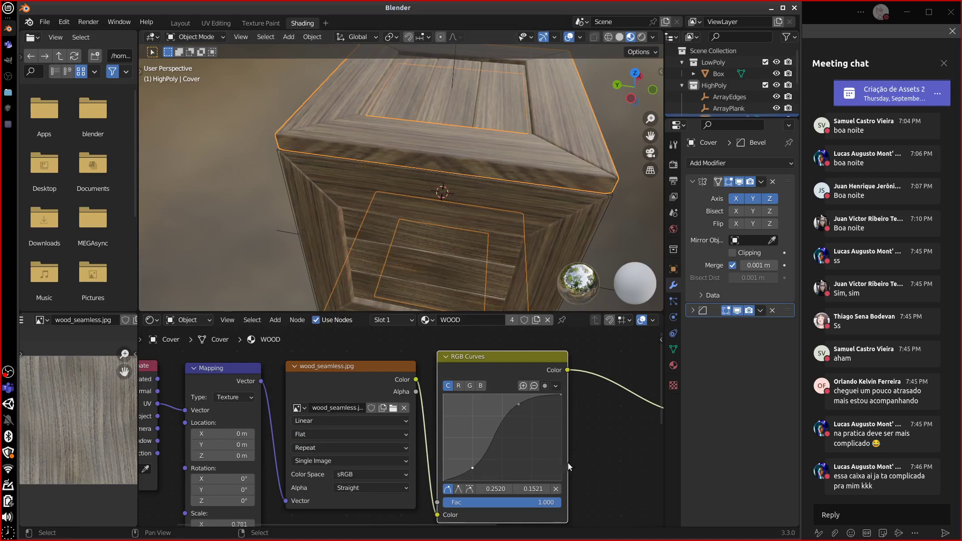
{"action": "left_click", "coordinate": [363, 432]}
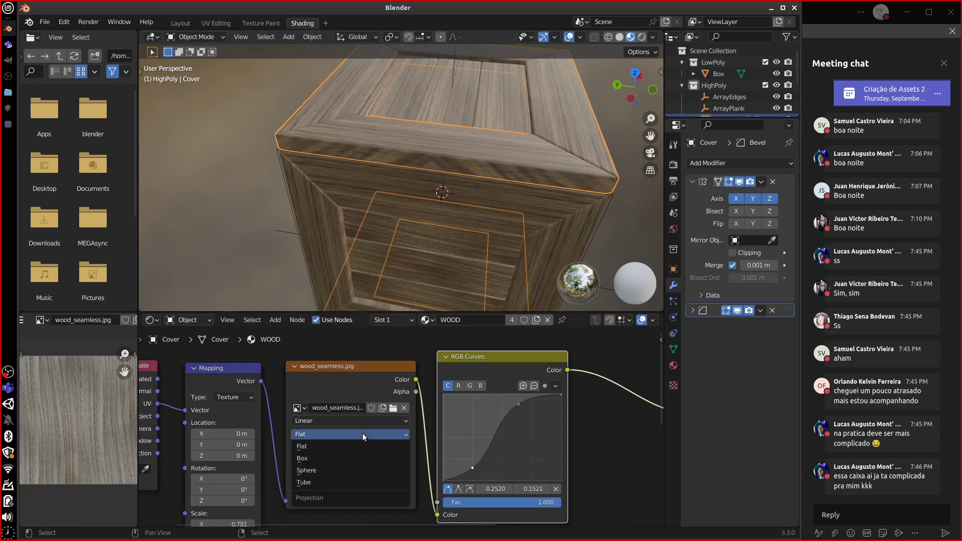
{"action": "left_click", "coordinate": [353, 444]}
Assign the existing WOOD material to the diagonal brace on the crate's side
{"action": "middle_click_drag", "start_coordinate": [618, 214], "coordinate": [576, 203]}
{"action": "left_click", "coordinate": [405, 222]}
{"action": "left_click", "coordinate": [377, 320]}
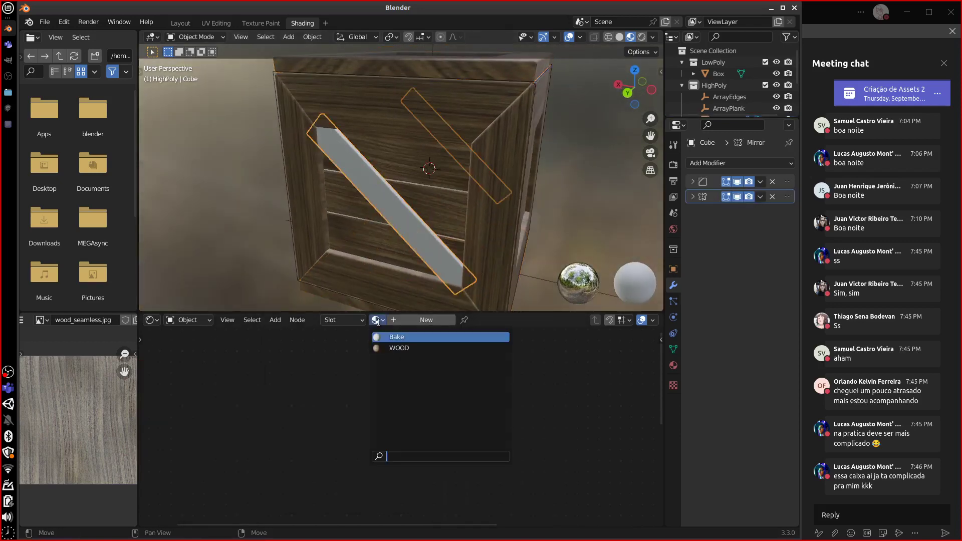
{"action": "left_click", "coordinate": [399, 348]}
{"action": "middle_click_drag", "start_coordinate": [521, 281], "coordinate": [485, 192]}
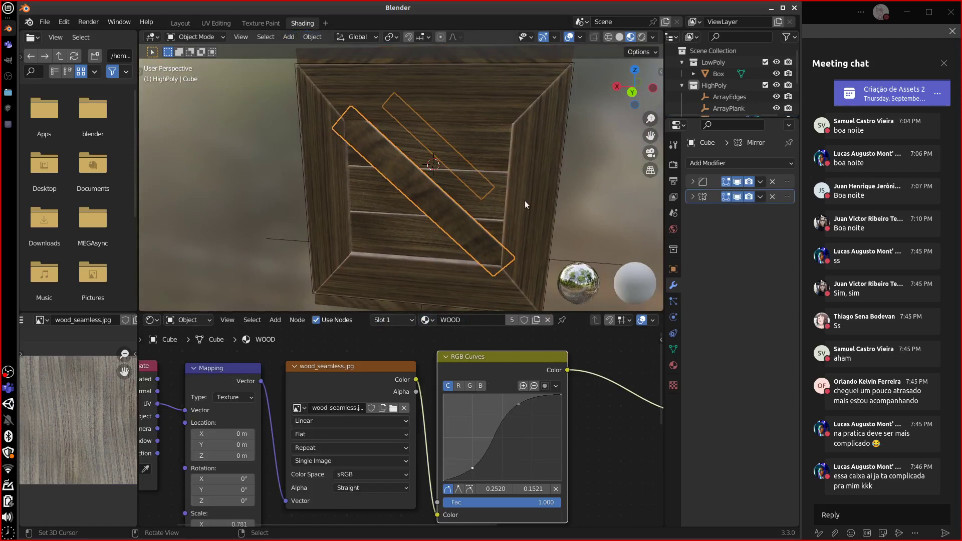
Unwrap the diagonal brace with Smart UV Project using a 66° angle limit, zero island margin and Correct Aspect
{"action": "left_click", "coordinate": [261, 23]}
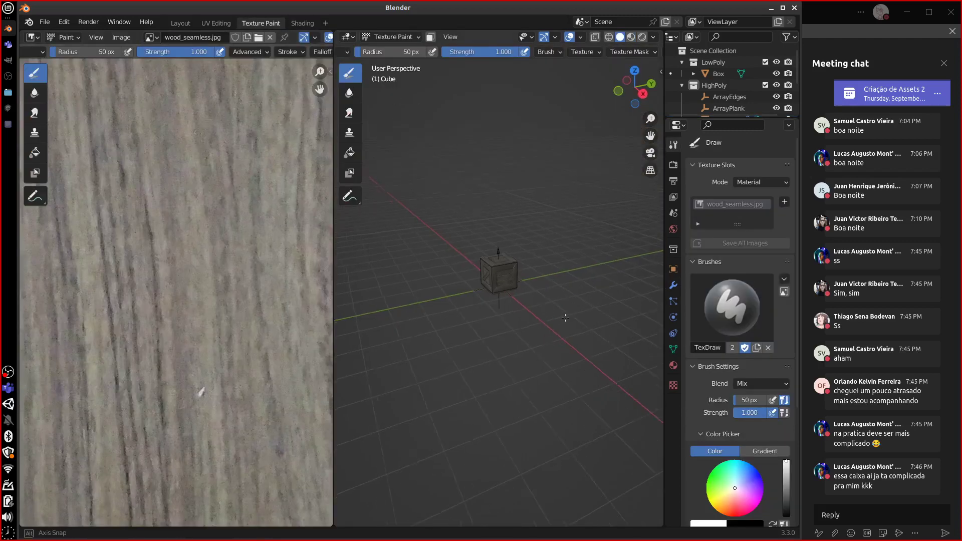
{"action": "key", "text": "Tab"}
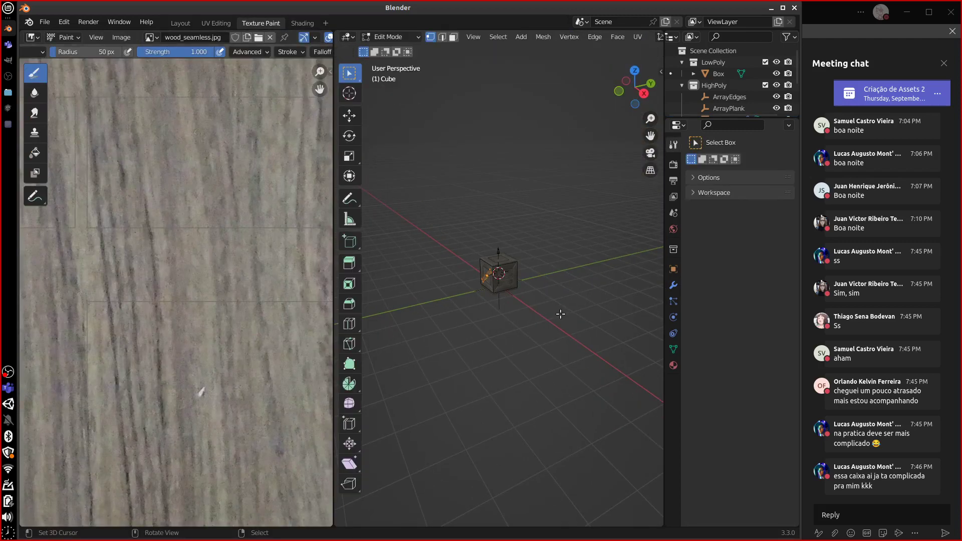
{"action": "key", "text": "u"}
{"action": "left_click", "coordinate": [561, 316]}
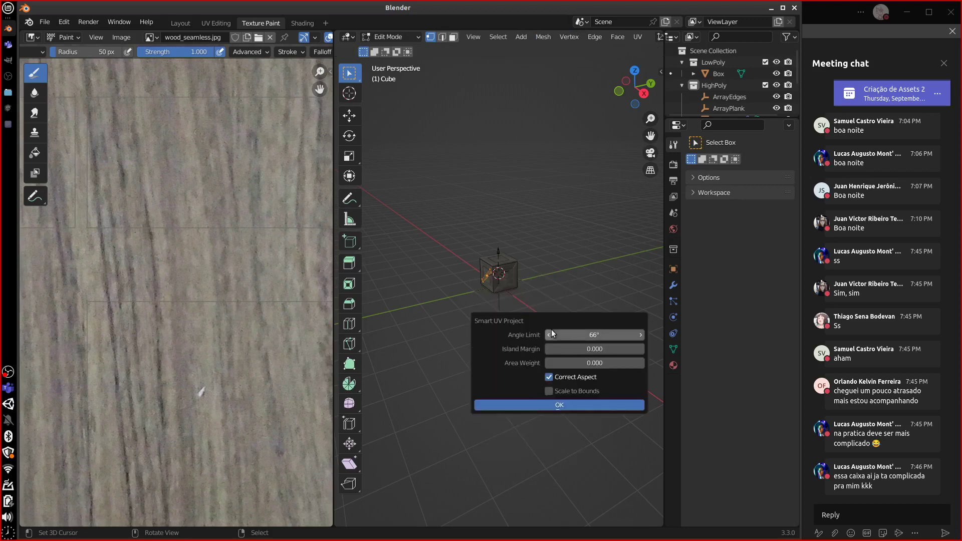
{"action": "left_click", "coordinate": [592, 405]}
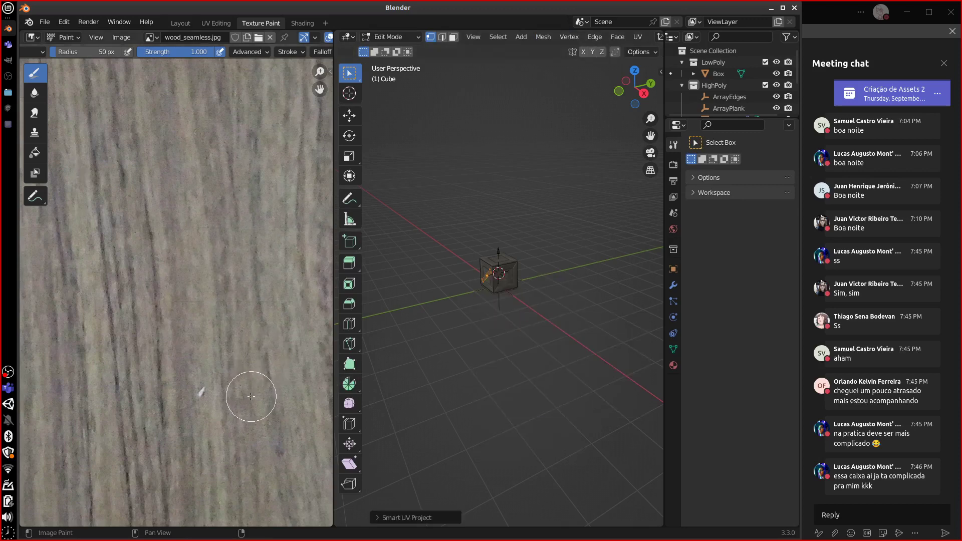
Examine the diagonal brace's UV layout over the wood image and the wood grain on the brace and cover
{"action": "scroll", "coordinate": [251, 396], "scroll_direction": "down", "scroll_amount": 5}
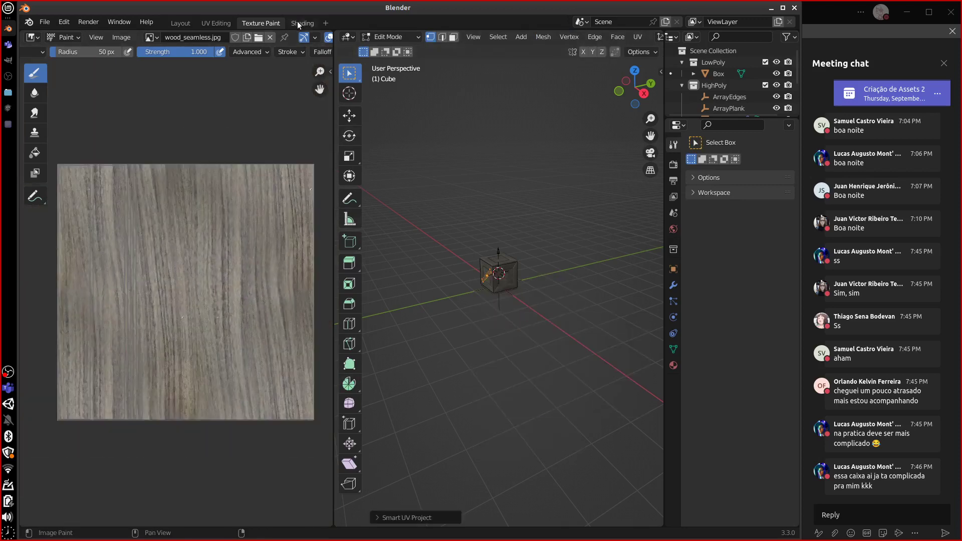
{"action": "left_click", "coordinate": [216, 23]}
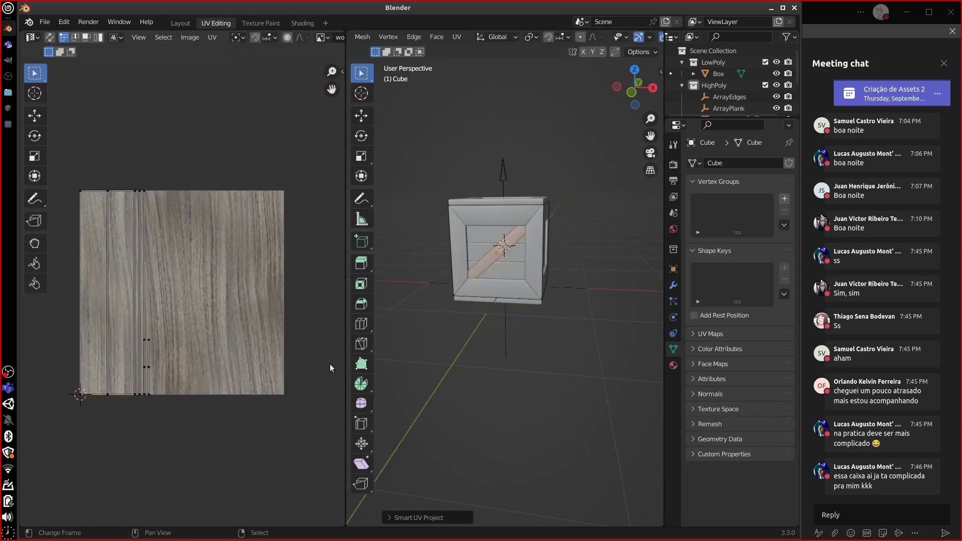
{"action": "scroll", "coordinate": [219, 363], "scroll_direction": "up", "scroll_amount": 2}
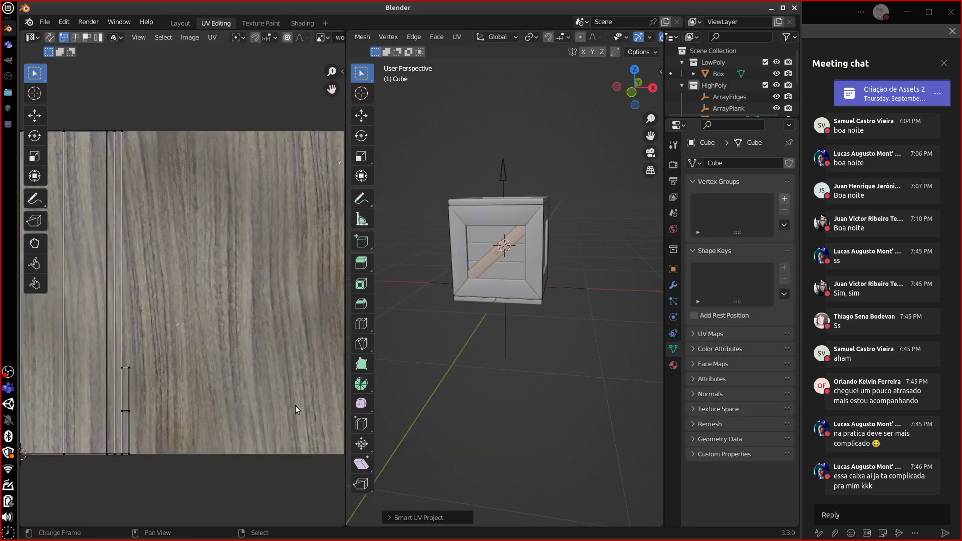
{"action": "scroll", "coordinate": [301, 351], "scroll_direction": "up", "scroll_amount": 4, "text": "ctrl"}
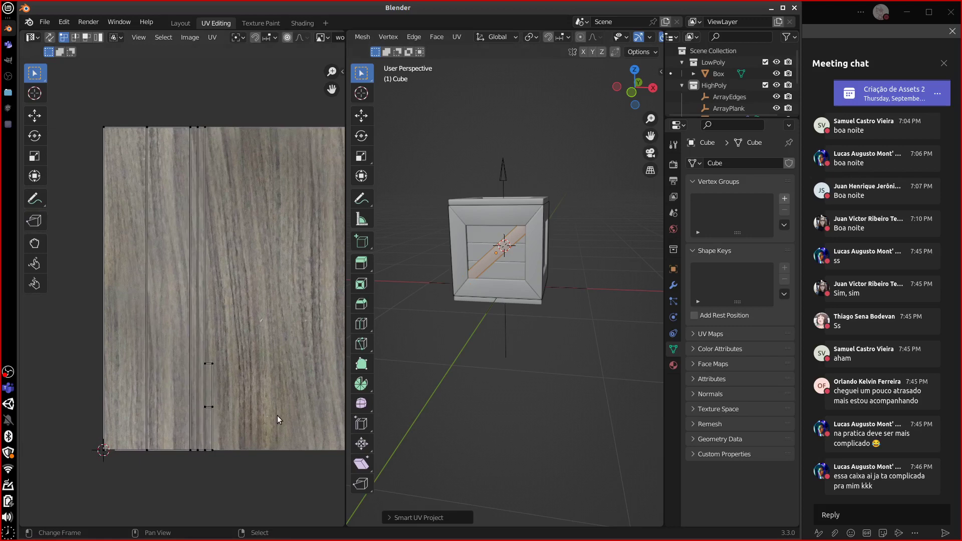
{"action": "left_click", "coordinate": [189, 23]}
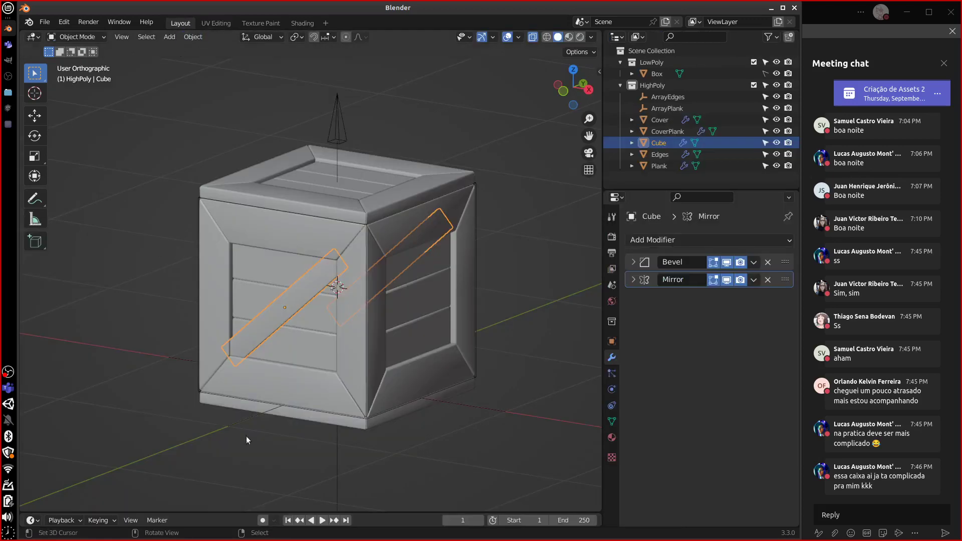
{"action": "middle_click_drag", "start_coordinate": [245, 436], "coordinate": [446, 397]}
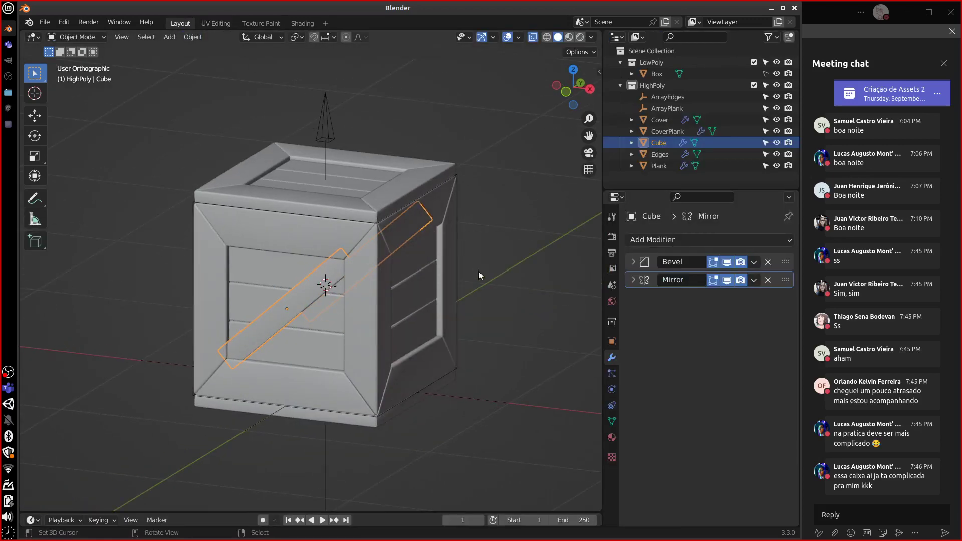
{"action": "middle_click_drag", "start_coordinate": [479, 276], "coordinate": [426, 306]}
{"action": "left_click", "coordinate": [302, 23]}
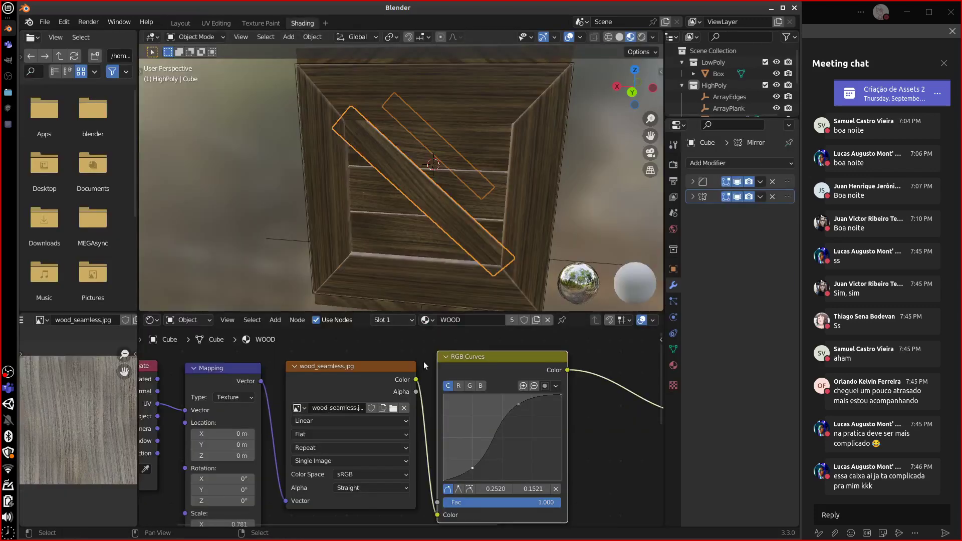
{"action": "scroll", "coordinate": [490, 221], "scroll_direction": "up", "scroll_amount": 2}
{"action": "scroll", "coordinate": [491, 215], "scroll_direction": "up", "scroll_amount": 3}
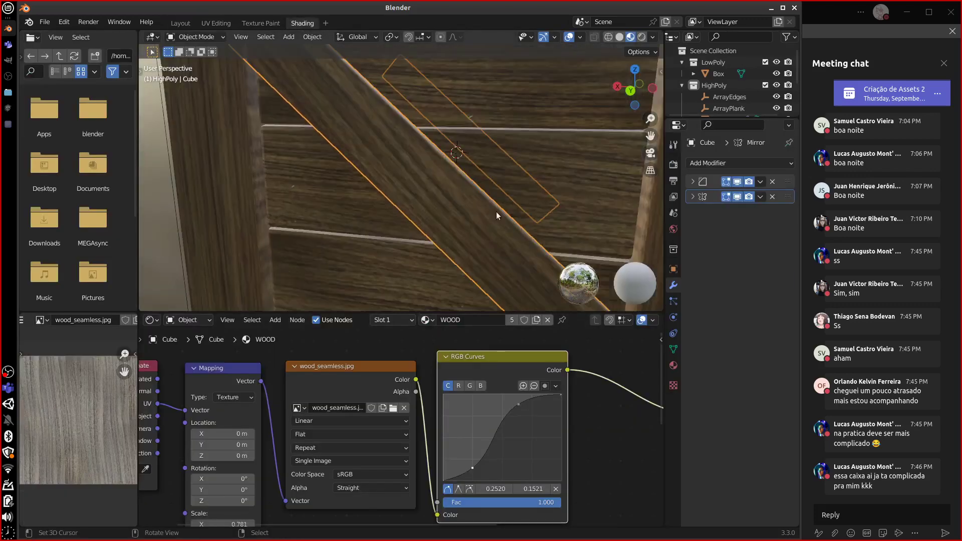
{"action": "middle_click_drag", "start_coordinate": [546, 189], "coordinate": [546, 239]}
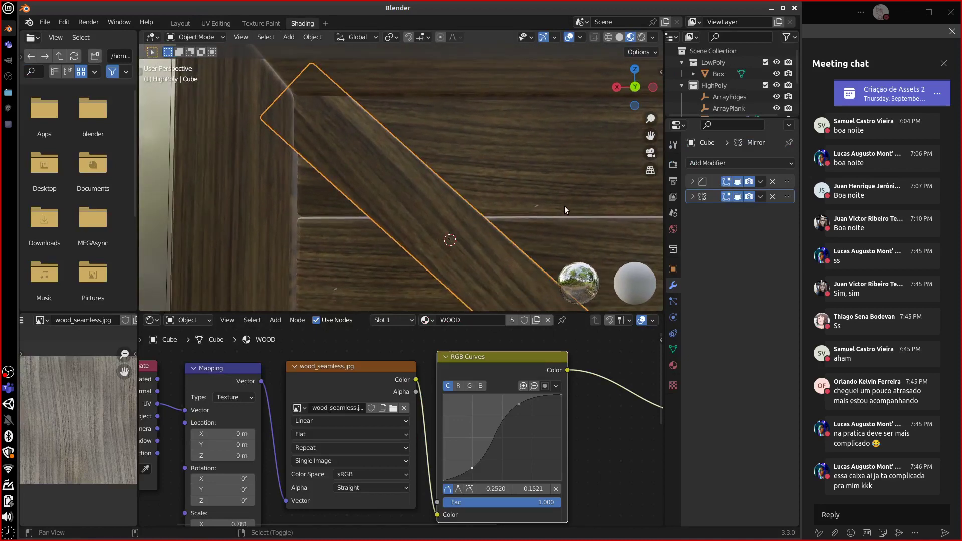
{"action": "middle_click_drag", "start_coordinate": [565, 206], "coordinate": [469, 217]}
{"action": "scroll", "coordinate": [504, 212], "scroll_direction": "down", "scroll_amount": 5}
{"action": "left_click", "coordinate": [465, 193]}
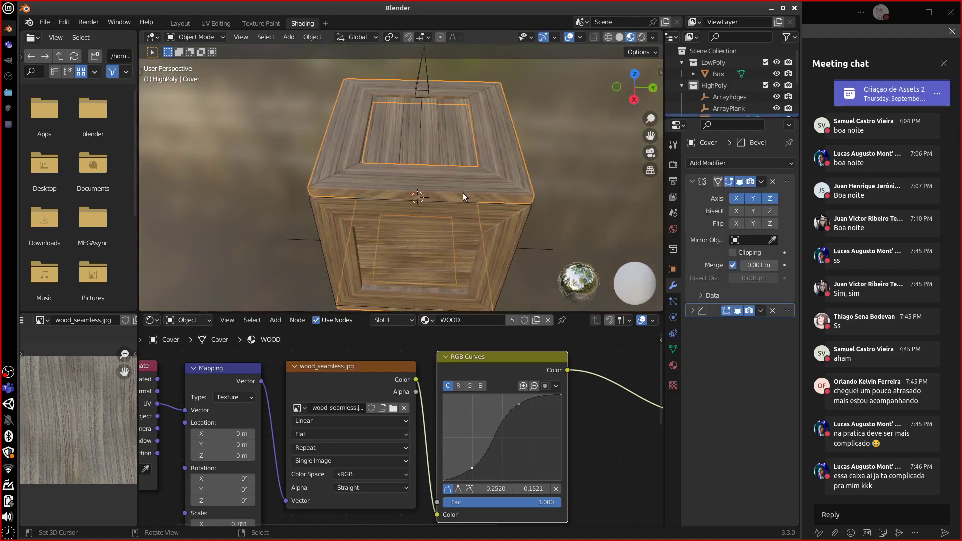
{"action": "middle_click_drag", "start_coordinate": [537, 217], "coordinate": [552, 202]}
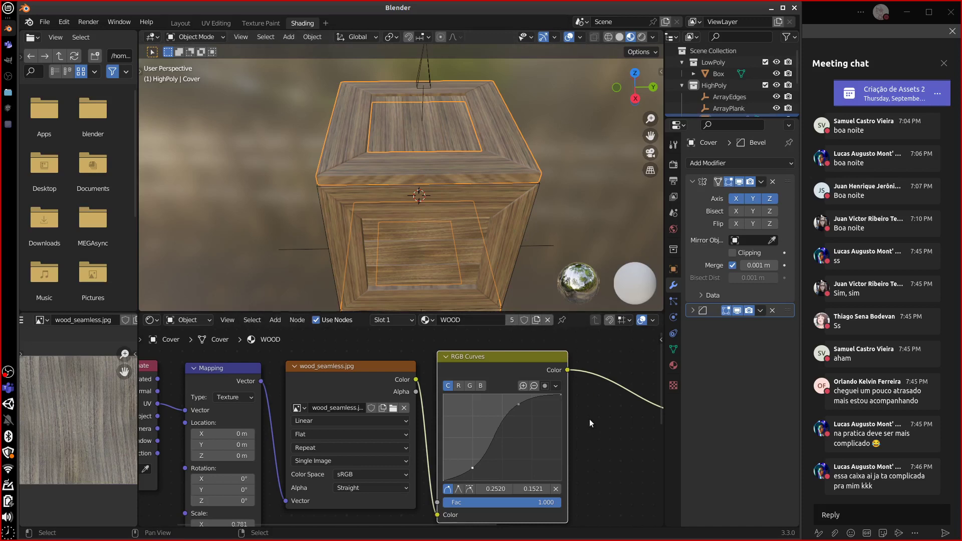
Set the UV offset of the edge frame's array modifier to about 0.2178 in U and -0.3762 in V
{"action": "left_click", "coordinate": [515, 242]}
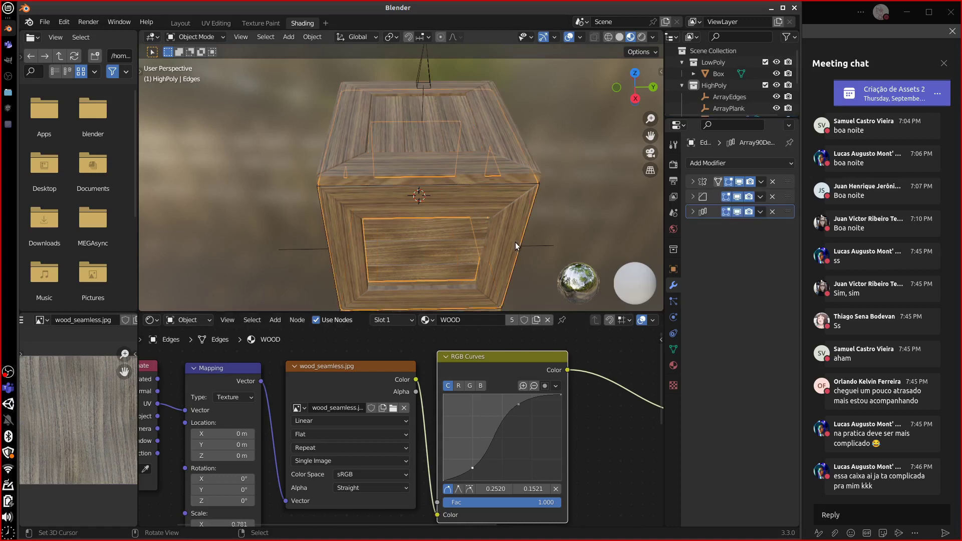
{"action": "left_click", "coordinate": [701, 211]}
{"action": "left_click", "coordinate": [738, 379]}
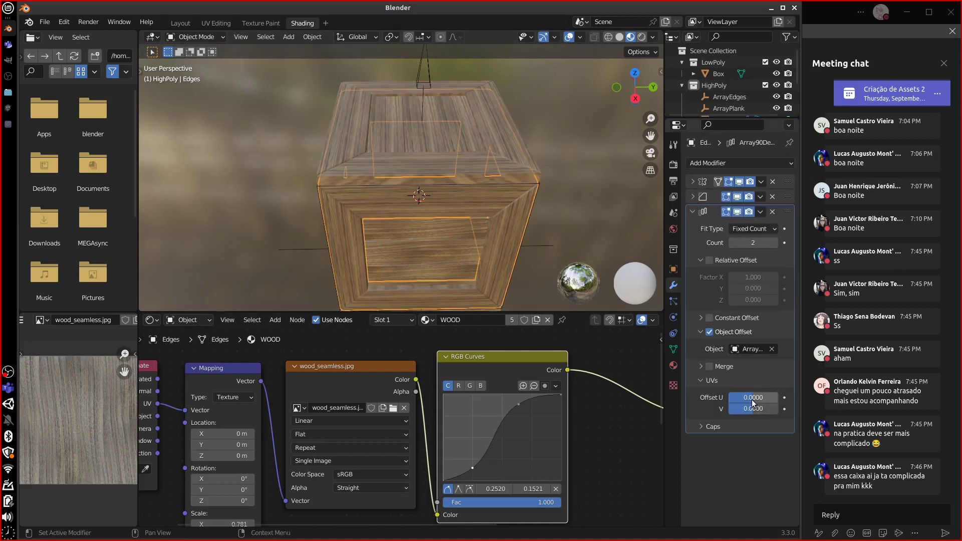
{"action": "left_click_drag", "start_coordinate": [753, 398], "coordinate": [765, 414]}
{"action": "left_click_drag", "start_coordinate": [773, 414], "coordinate": [732, 416]}
{"action": "middle_click_drag", "start_coordinate": [532, 224], "coordinate": [579, 233]}
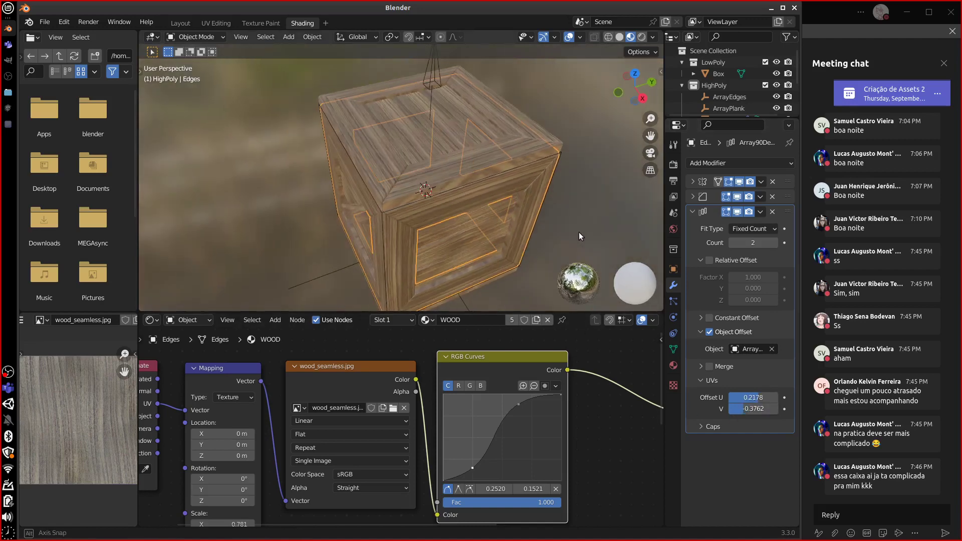
Set the UV offset of the cover planks' array modifier to 0.3366 in U and 0.0594 in V
{"action": "middle_click_drag", "start_coordinate": [479, 146], "coordinate": [503, 215]}
{"action": "left_click", "coordinate": [459, 158]}
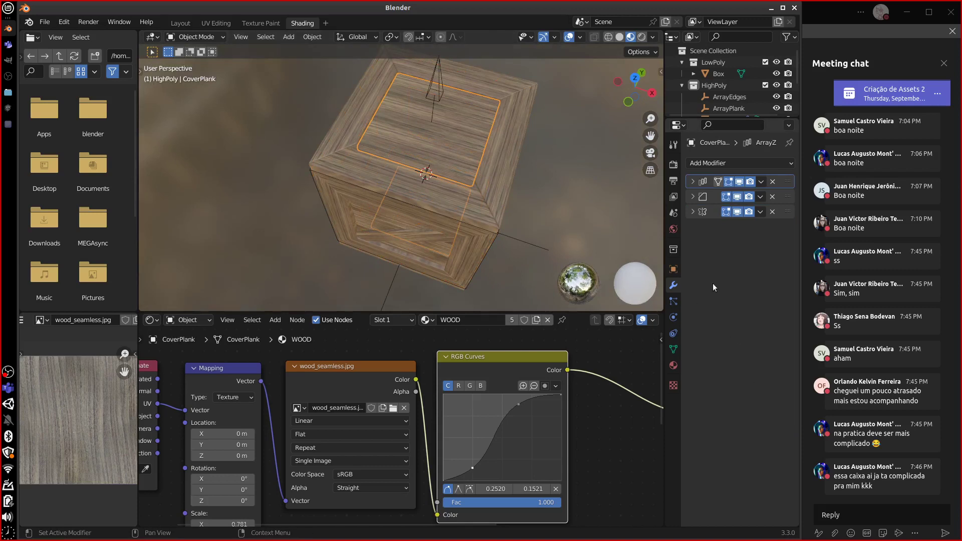
{"action": "left_click", "coordinate": [693, 196]}
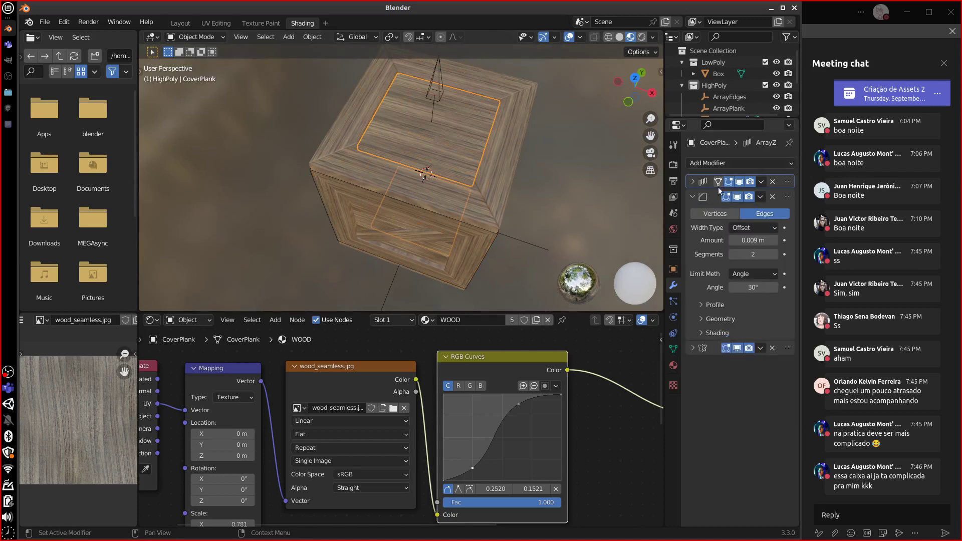
{"action": "left_click", "coordinate": [712, 196]}
{"action": "left_click", "coordinate": [709, 182]}
{"action": "left_click", "coordinate": [710, 330]}
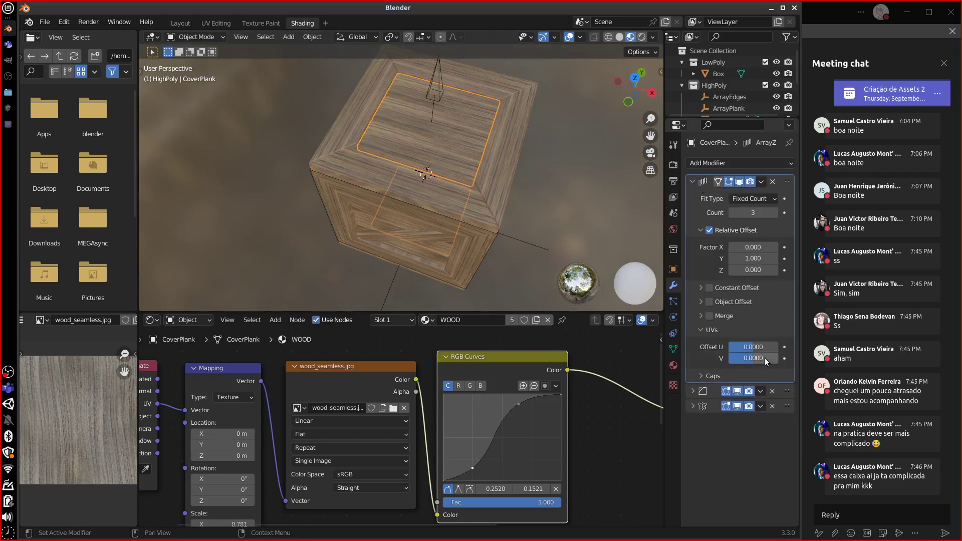
{"action": "left_click_drag", "start_coordinate": [751, 347], "coordinate": [737, 363]}
Examine the wood grain on the cover frame, cover planks and crate sides along with the WOOD material's node chain
{"action": "middle_click_drag", "start_coordinate": [577, 225], "coordinate": [416, 148]}
{"action": "left_click", "coordinate": [428, 138]}
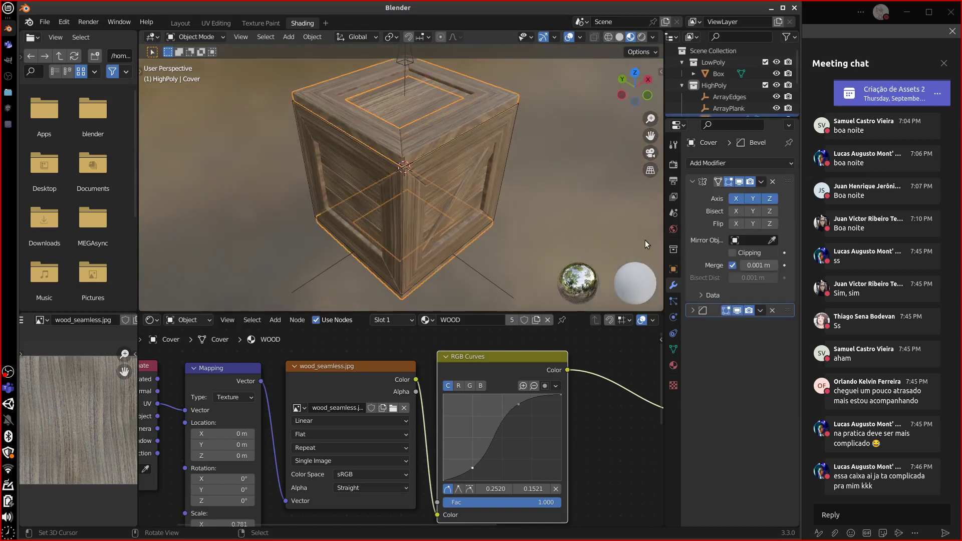
{"action": "middle_click_drag", "start_coordinate": [481, 261], "coordinate": [552, 243]}
{"action": "scroll", "coordinate": [433, 263], "scroll_direction": "up", "scroll_amount": 4}
{"action": "scroll", "coordinate": [549, 229], "scroll_direction": "down", "scroll_amount": 5}
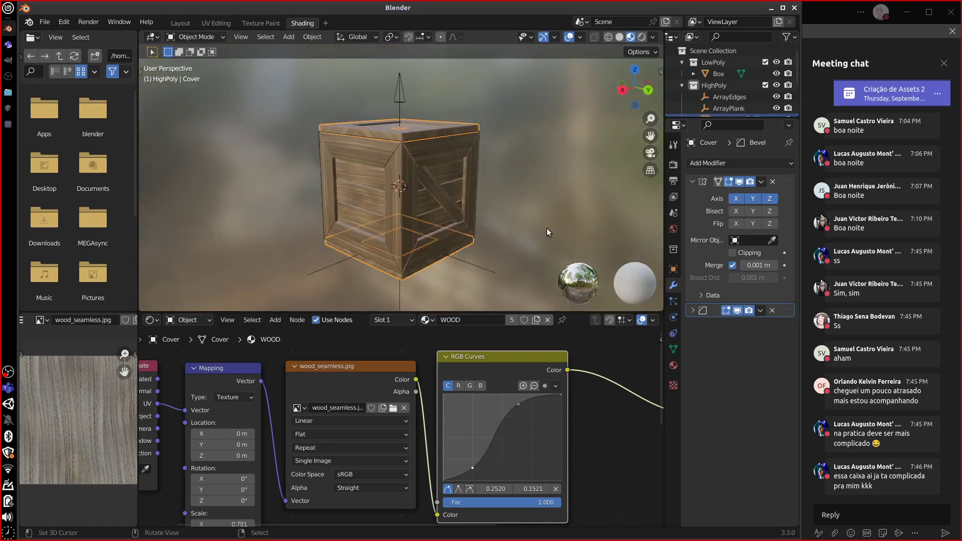
{"action": "middle_click_drag", "start_coordinate": [613, 482], "coordinate": [524, 471]}
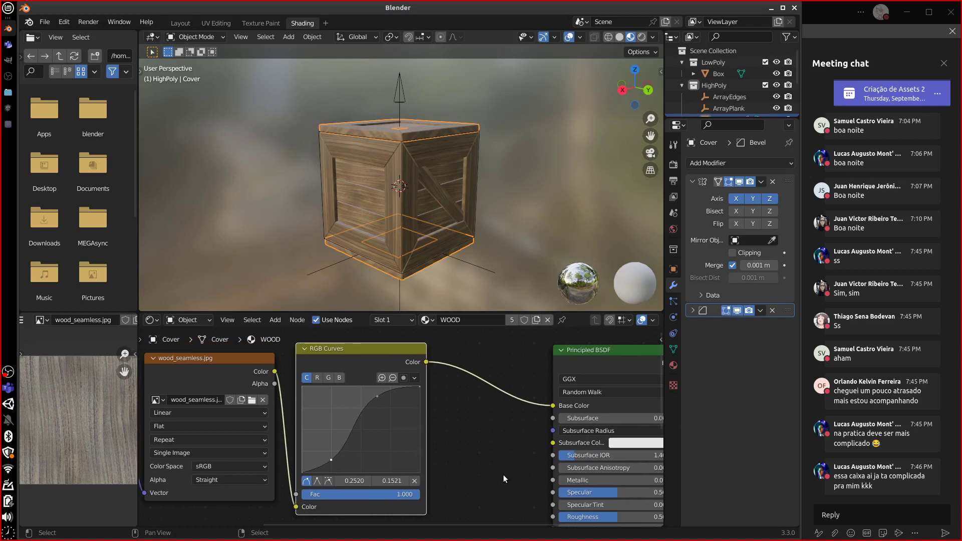
{"action": "middle_click_drag", "start_coordinate": [493, 290], "coordinate": [457, 161]}
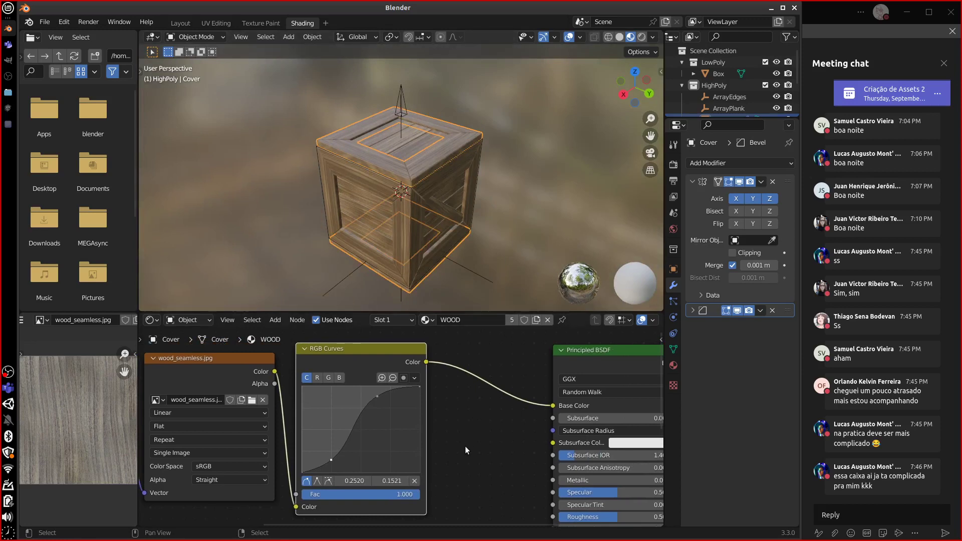
{"action": "left_click", "coordinate": [414, 144]}
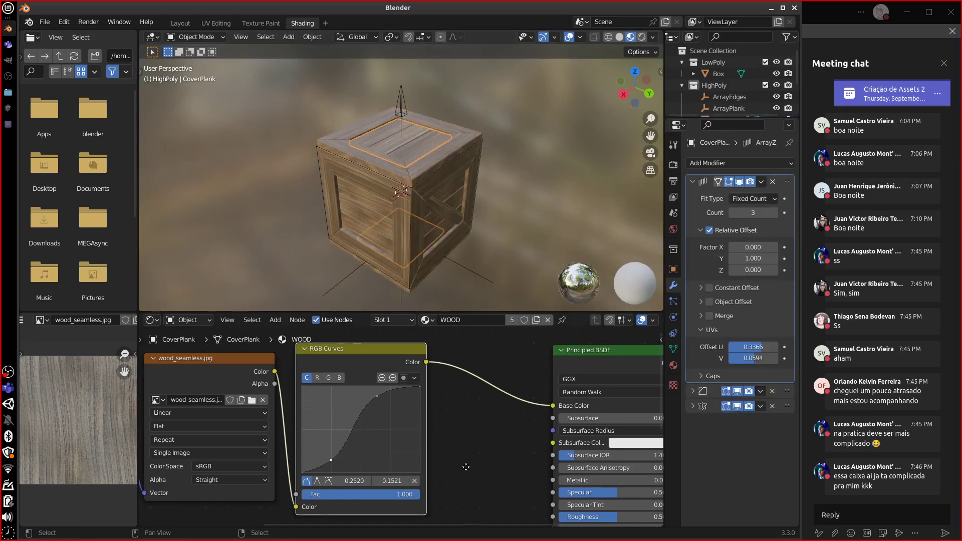
{"action": "middle_click_drag", "start_coordinate": [466, 467], "coordinate": [553, 474]}
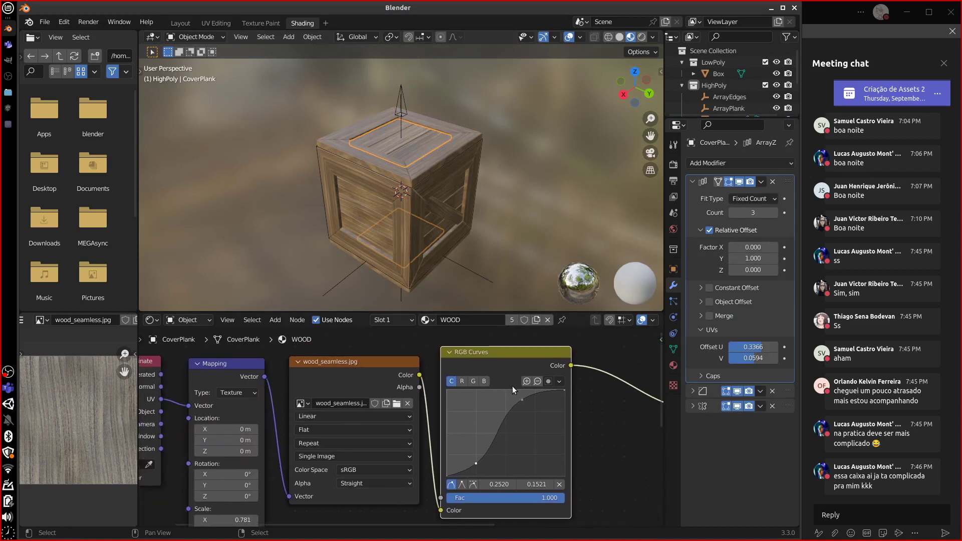
{"action": "left_click", "coordinate": [443, 168]}
Switch the side planks to Vertex Paint mode and paint a muted reddish-brown onto them
{"action": "left_click", "coordinate": [380, 225]}
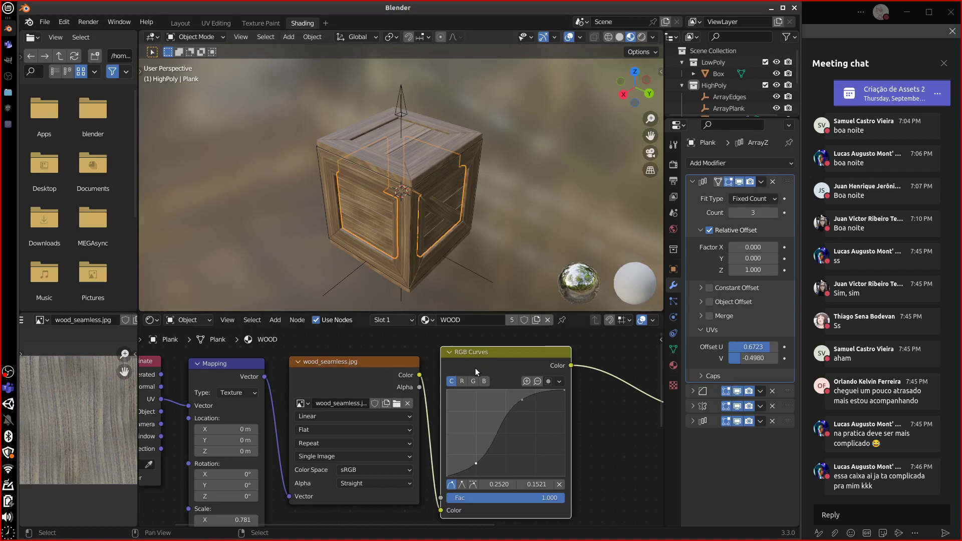
{"action": "middle_click_drag", "start_coordinate": [491, 280], "coordinate": [512, 221]}
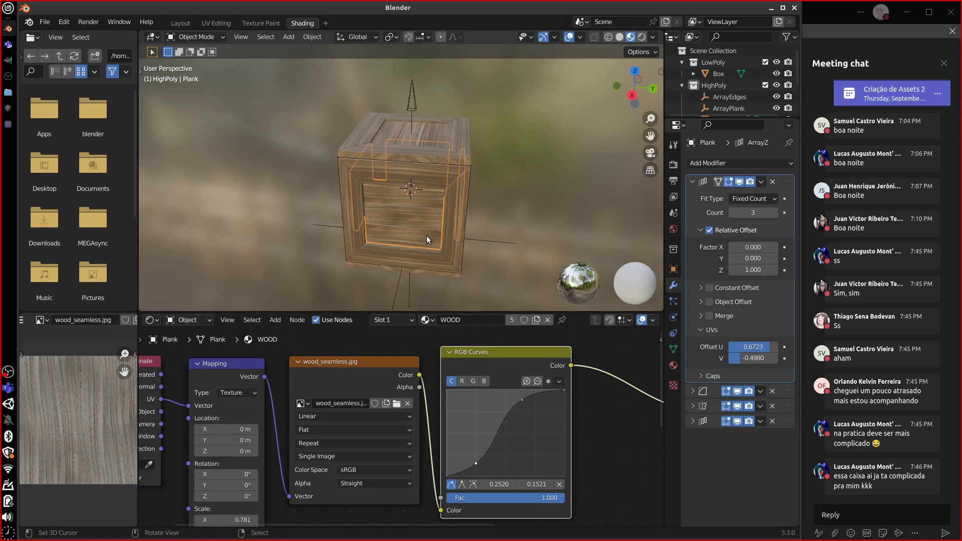
{"action": "left_click", "coordinate": [196, 37]}
{"action": "left_click", "coordinate": [198, 76]}
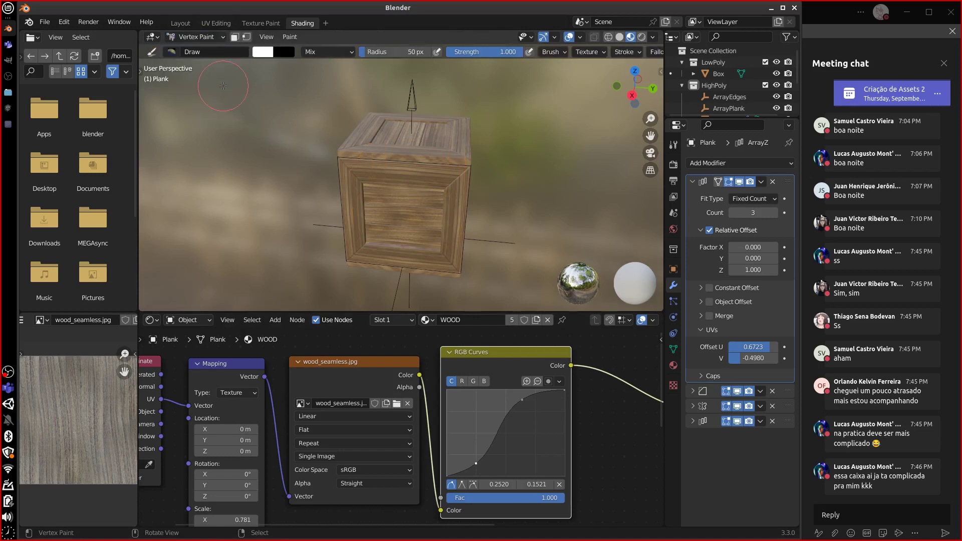
{"action": "middle_click_drag", "start_coordinate": [448, 225], "coordinate": [476, 210]}
{"action": "left_click", "coordinate": [268, 52]}
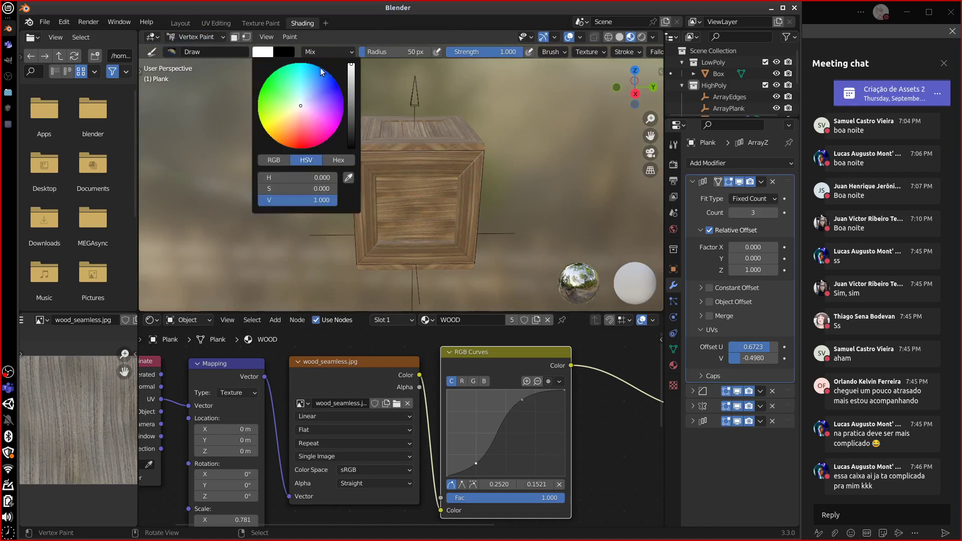
{"action": "left_click_drag", "start_coordinate": [353, 89], "coordinate": [298, 127]}
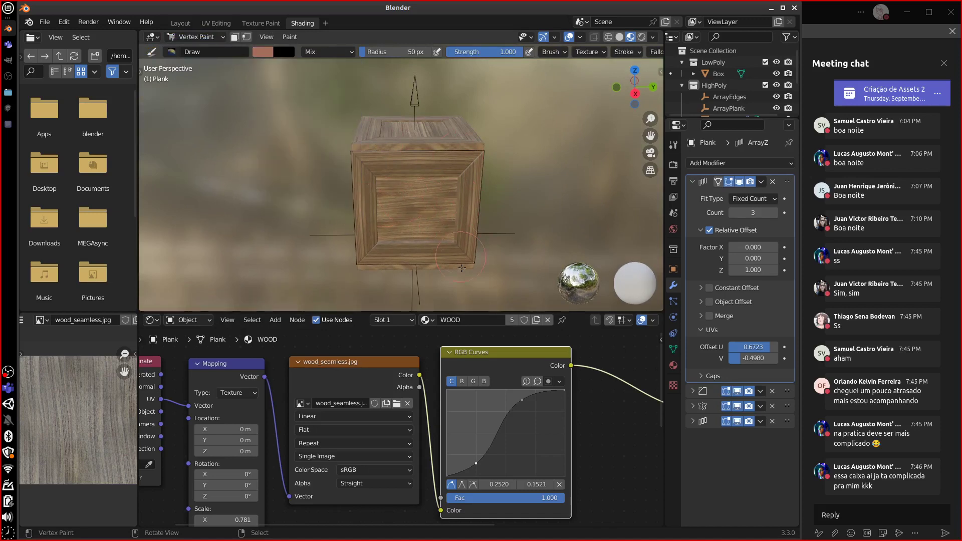
Check the side planks' vertex colours in the Layout workspace and return the planks to Object Mode
{"action": "left_click", "coordinate": [180, 23]}
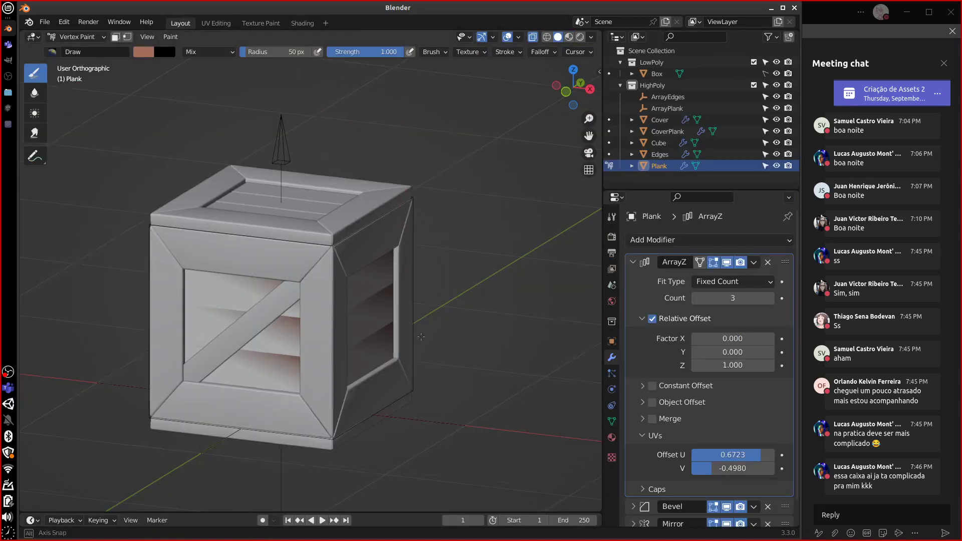
{"action": "middle_click_drag", "start_coordinate": [347, 107], "coordinate": [450, 332]}
{"action": "middle_click_drag", "start_coordinate": [393, 361], "coordinate": [343, 261]}
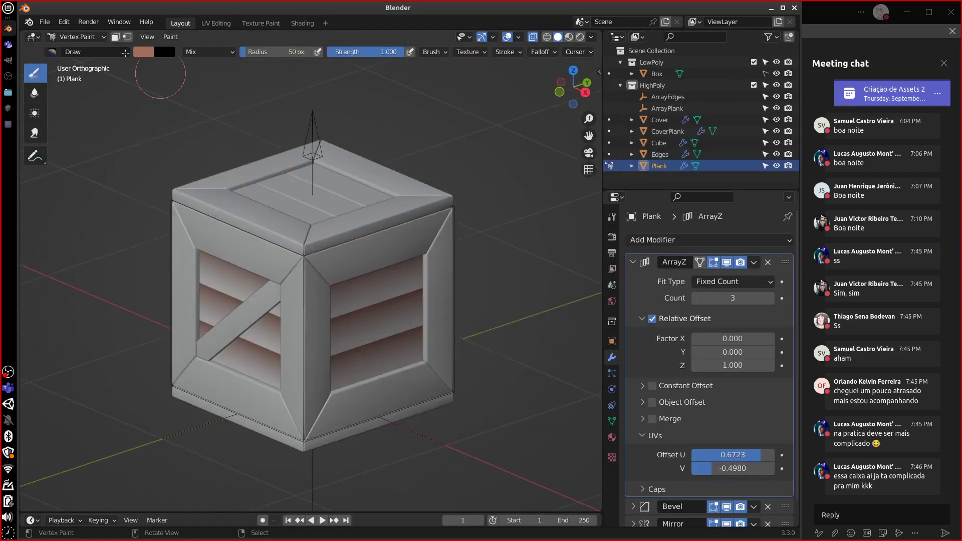
{"action": "left_click", "coordinate": [78, 36]}
{"action": "left_click", "coordinate": [75, 48]}
{"action": "middle_click_drag", "start_coordinate": [365, 230], "coordinate": [402, 287]}
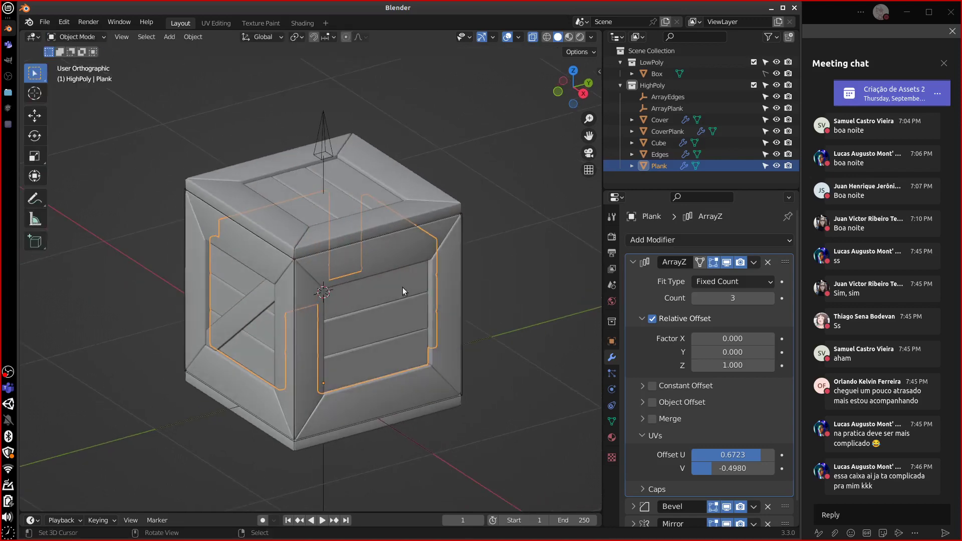
Vertex-paint reddish-brown down the edge frame's vertical corner and return the frame to Object Mode
{"action": "left_click", "coordinate": [374, 257]}
{"action": "left_click", "coordinate": [78, 36]}
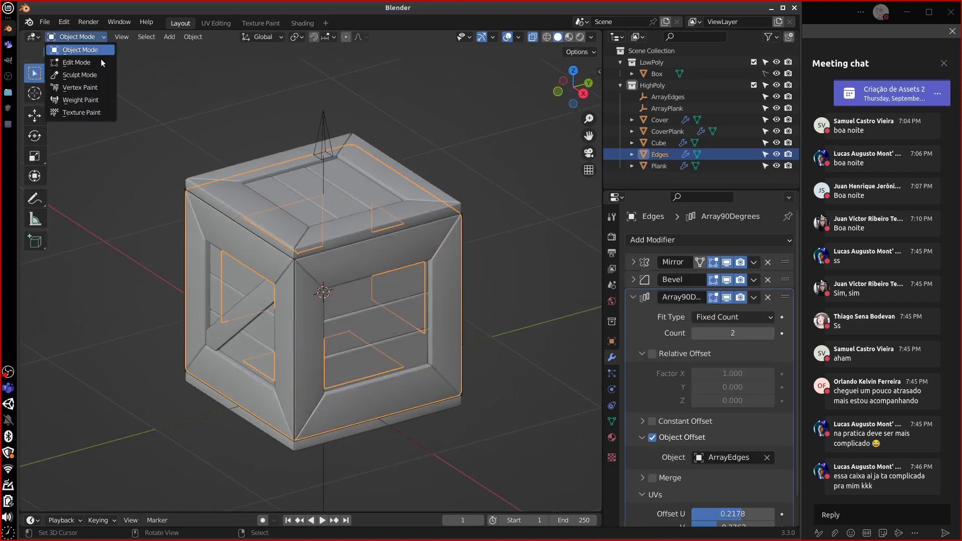
{"action": "left_click", "coordinate": [95, 87]}
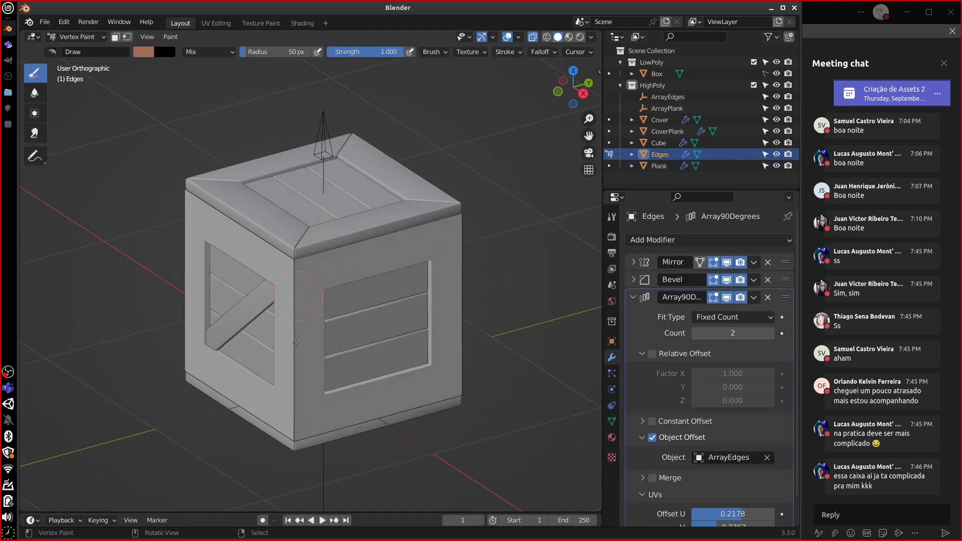
{"action": "left_click_drag", "start_coordinate": [296, 342], "coordinate": [306, 442]}
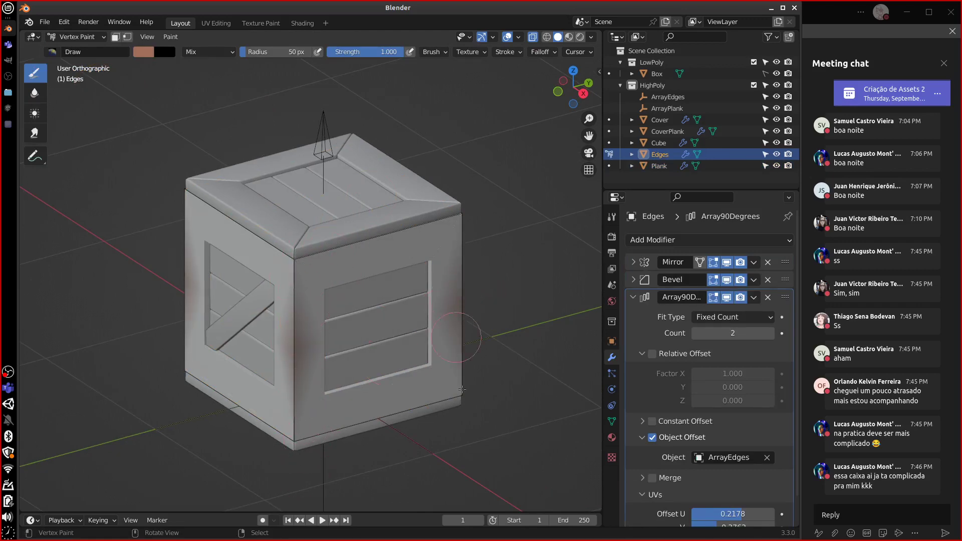
{"action": "middle_click_drag", "start_coordinate": [475, 394], "coordinate": [427, 348]}
{"action": "left_click", "coordinate": [89, 39]}
{"action": "left_click", "coordinate": [76, 49]}
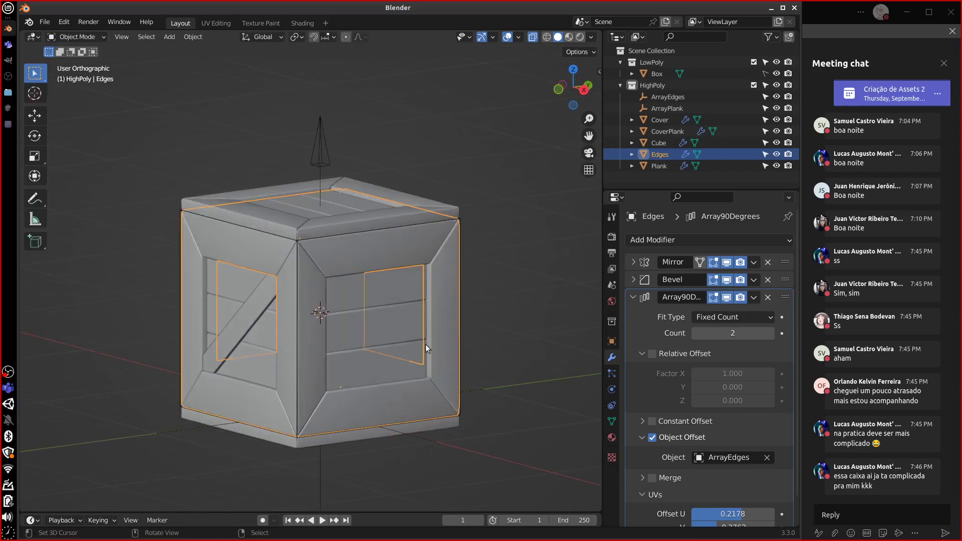
In the Shading workspace, add a Wave Texture node to the WOOD material and connect its Color to the Principled BSDF's Base Color
{"action": "left_click", "coordinate": [303, 23]}
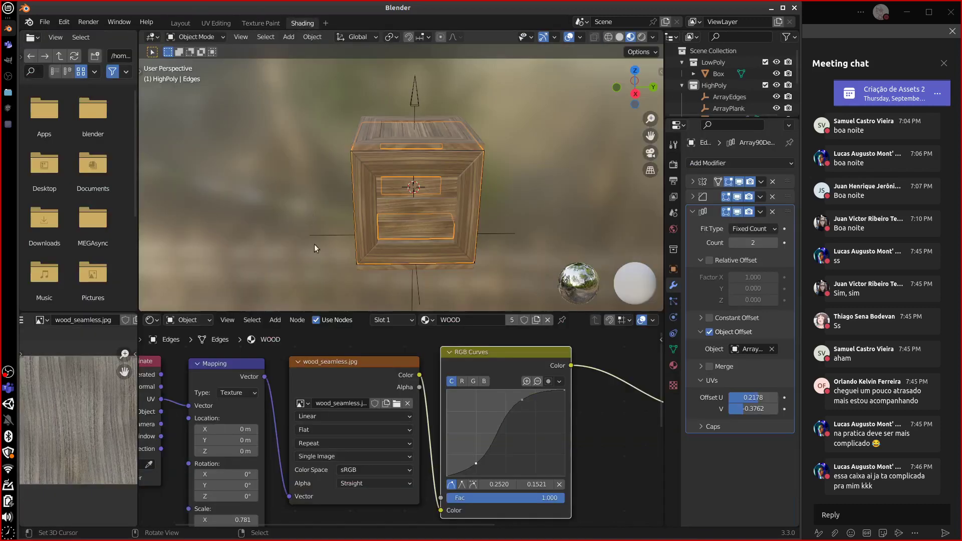
{"action": "middle_click_drag", "start_coordinate": [476, 433], "coordinate": [595, 449]}
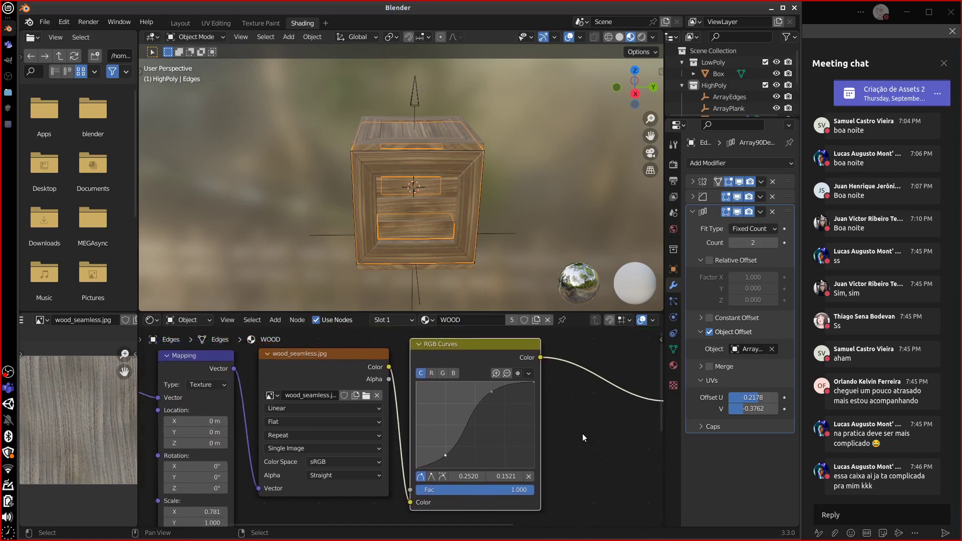
{"action": "scroll", "coordinate": [583, 434], "scroll_direction": "down", "scroll_amount": 5}
{"action": "middle_click_drag", "start_coordinate": [537, 450], "coordinate": [529, 469]}
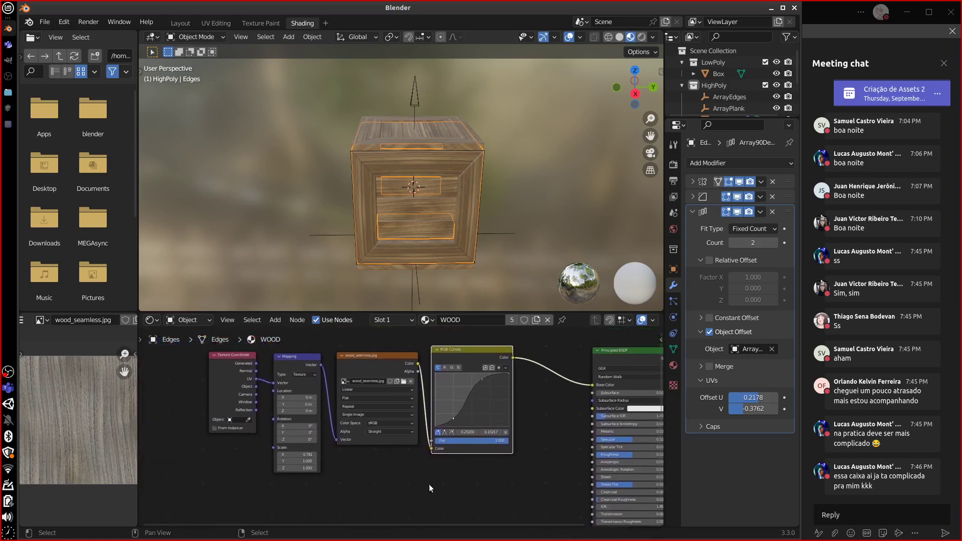
{"action": "key", "text": "shift+a"}
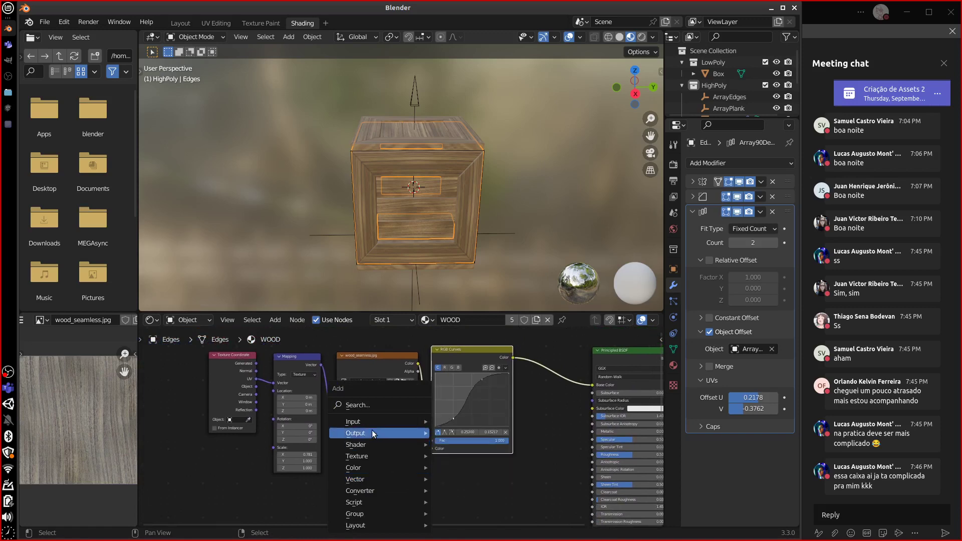
{"action": "mouse_move", "coordinate": [375, 456]}
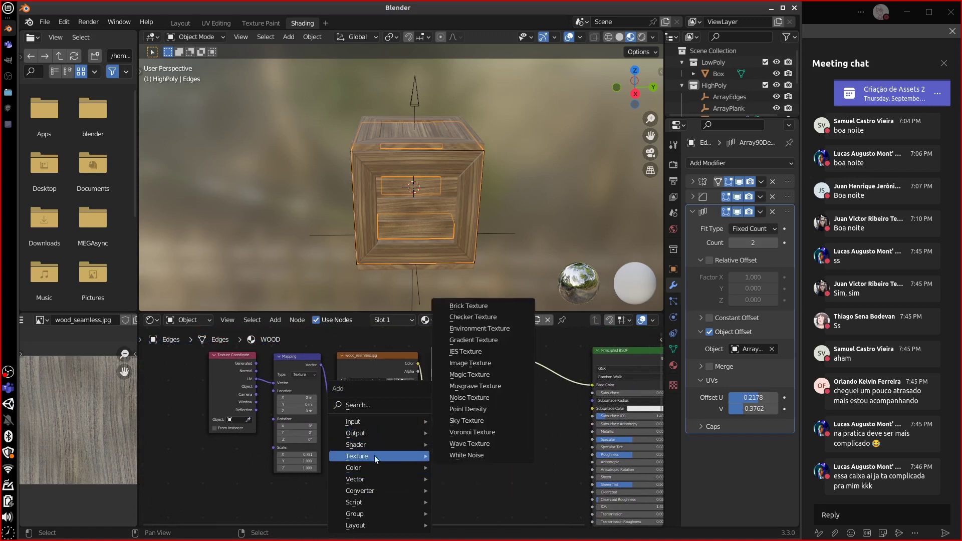
{"action": "left_click", "coordinate": [498, 443]}
{"action": "left_click", "coordinate": [544, 471]}
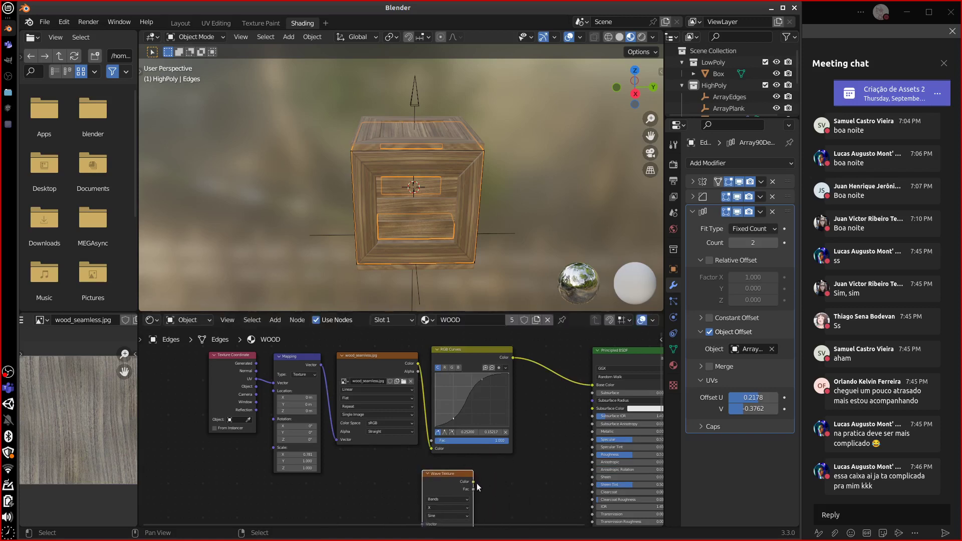
{"action": "left_click_drag", "start_coordinate": [473, 482], "coordinate": [593, 385]}
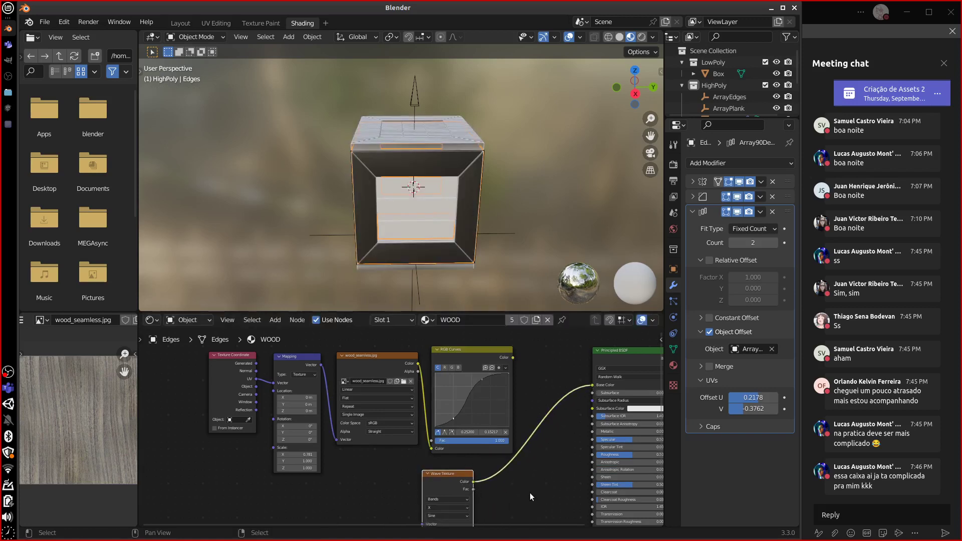
Set the Wave Texture's Scale to about 0.488, Distortion to about 4.312 and Detail to about 2.2
{"action": "middle_click_drag", "start_coordinate": [467, 289], "coordinate": [519, 298]}
{"action": "middle_click_drag", "start_coordinate": [443, 482], "coordinate": [481, 422]}
{"action": "left_click_drag", "start_coordinate": [481, 422], "coordinate": [495, 425]}
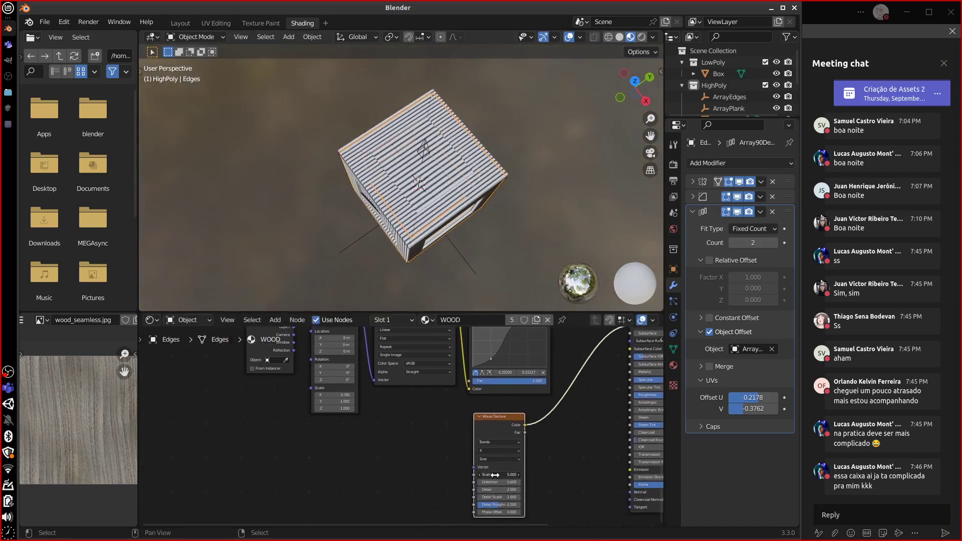
{"action": "mouse_move", "coordinate": [495, 475]}
{"action": "left_mouse_down"}
{"action": "mouse_move", "coordinate": [471, 476]}
{"action": "mouse_move", "coordinate": [507, 482]}
{"action": "mouse_move", "coordinate": [492, 489]}
{"action": "left_mouse_up"}
{"action": "middle_click_drag", "start_coordinate": [560, 476], "coordinate": [557, 467]}
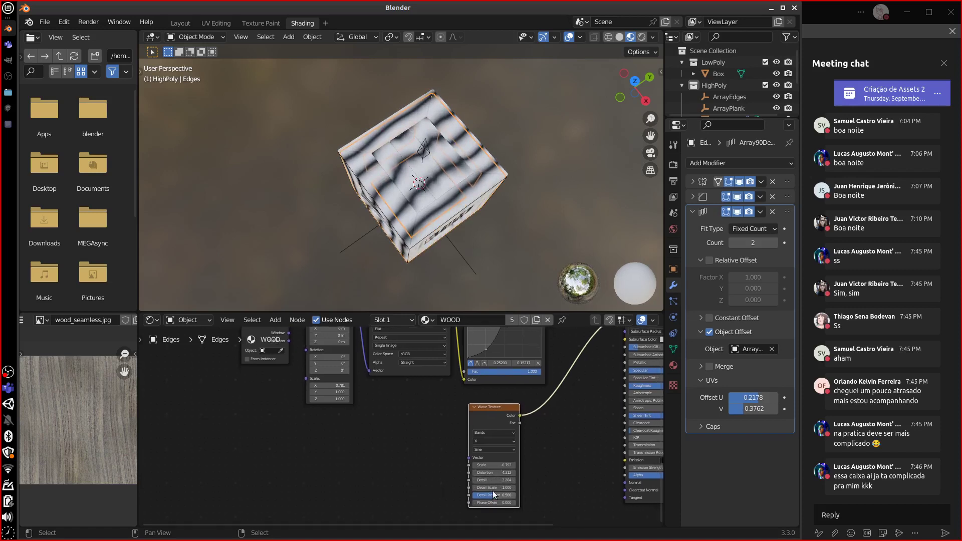
{"action": "mouse_move", "coordinate": [493, 467]}
{"action": "left_mouse_down"}
{"action": "mouse_move", "coordinate": [500, 465]}
{"action": "mouse_move", "coordinate": [469, 471]}
{"action": "left_mouse_up"}
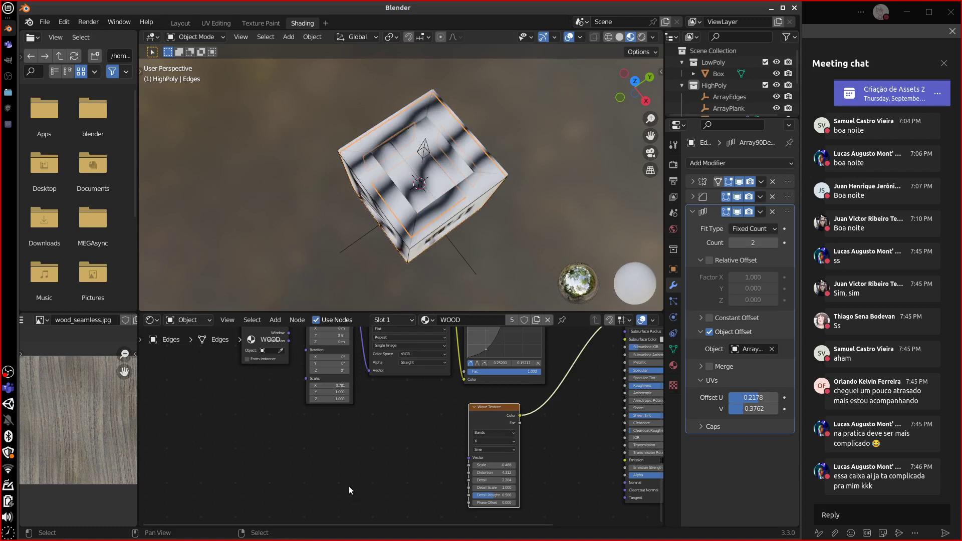
Locate the existing Texture Coordinate node for use with the Wave Texture node
{"action": "key", "text": "shift+a"}
{"action": "mouse_move", "coordinate": [351, 422]}
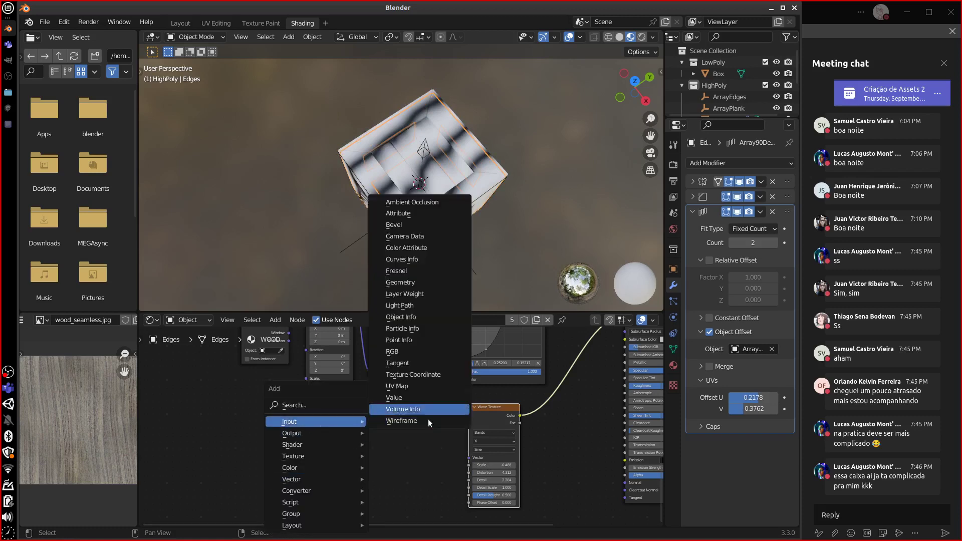
{"action": "middle_click_drag", "start_coordinate": [268, 327], "coordinate": [286, 369]}
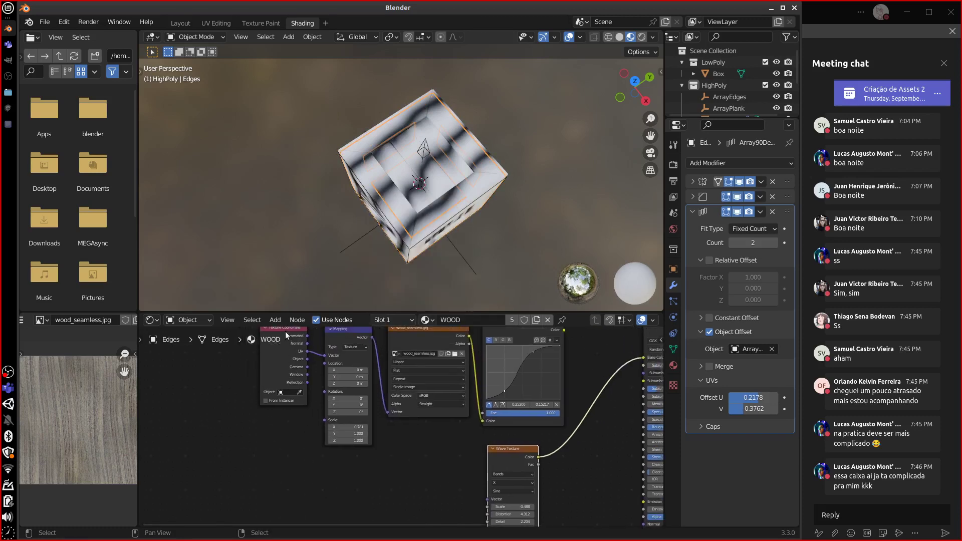
Move the Texture Coordinate node down beside the Wave Texture and connect its Generated output to the Wave Texture's Vector input
{"action": "left_click_drag", "start_coordinate": [284, 332], "coordinate": [260, 455]}
{"action": "middle_click_drag", "start_coordinate": [260, 455], "coordinate": [256, 407]}
{"action": "left_click_drag", "start_coordinate": [278, 422], "coordinate": [293, 434]}
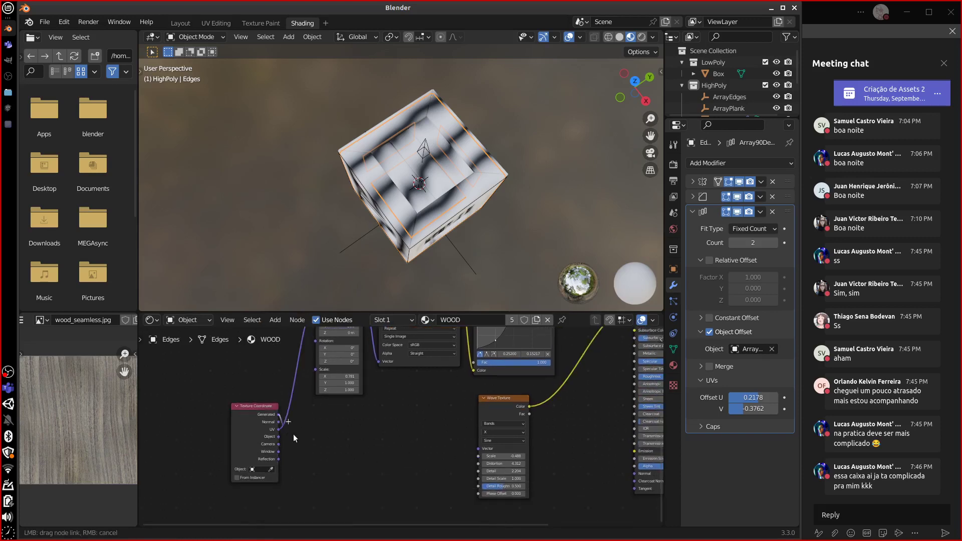
{"action": "left_click_drag", "start_coordinate": [416, 480], "coordinate": [479, 448]}
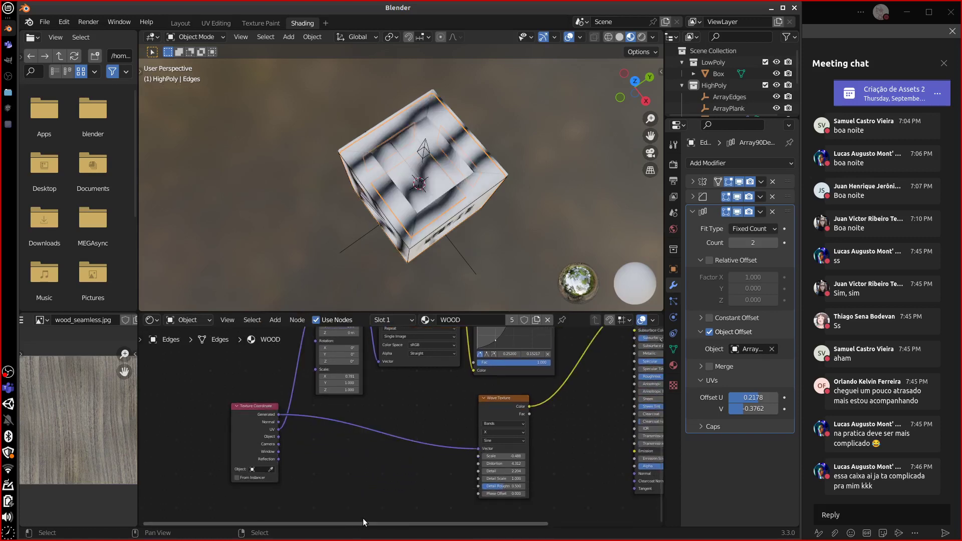
{"action": "middle_click_drag", "start_coordinate": [467, 215], "coordinate": [515, 232]}
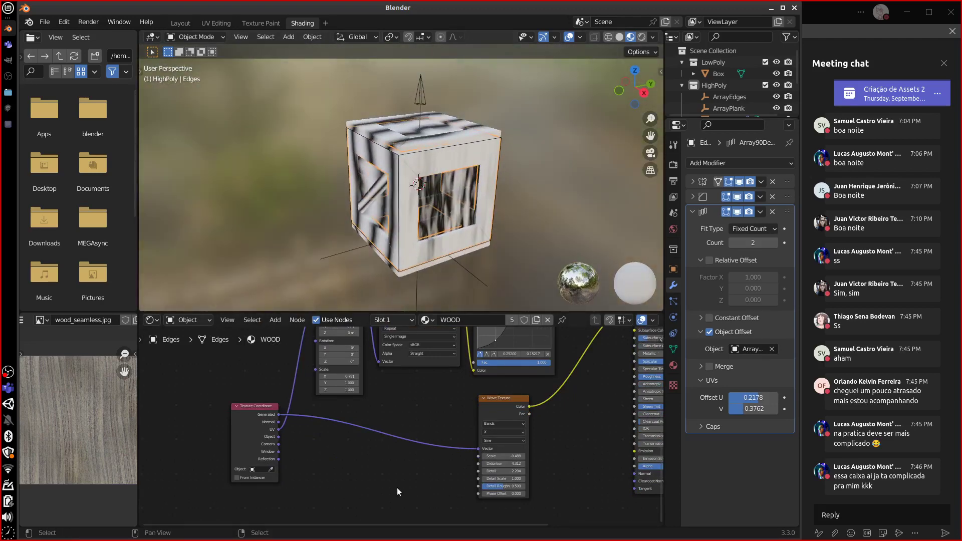
Rearrange the node tree so the Wave Texture sits above the wood image nodes and the Texture Coordinate node is level with them
{"action": "middle_click_drag", "start_coordinate": [397, 488], "coordinate": [470, 497]}
{"action": "key", "text": "g"}
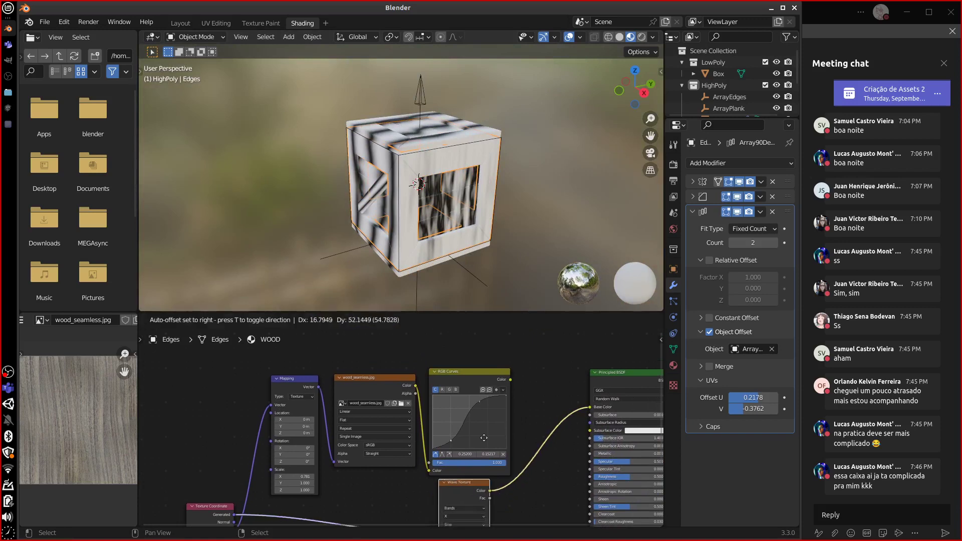
{"action": "left_click", "coordinate": [451, 346]}
{"action": "middle_click_drag", "start_coordinate": [231, 468], "coordinate": [296, 384]}
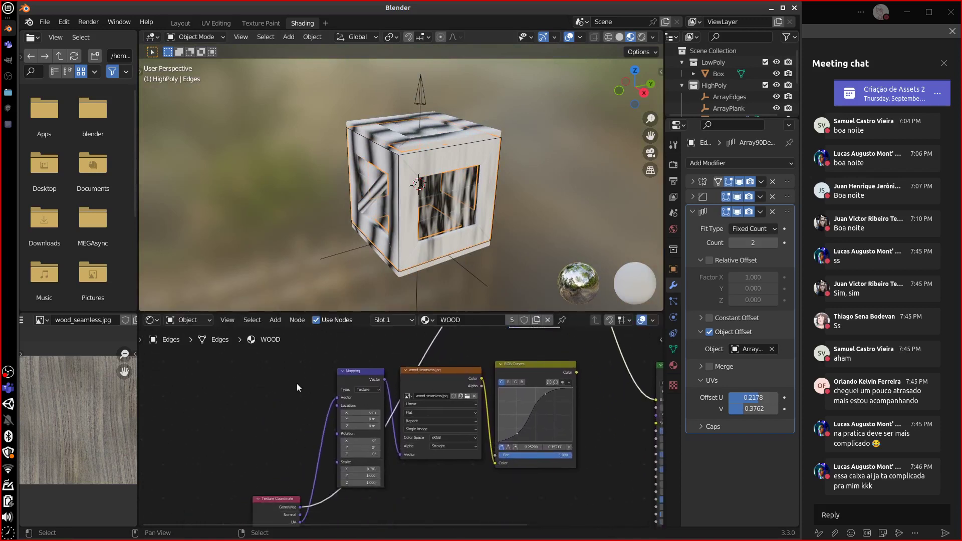
{"action": "left_click_drag", "start_coordinate": [279, 501], "coordinate": [290, 345]}
{"action": "middle_click_drag", "start_coordinate": [485, 355], "coordinate": [358, 490]}
{"action": "left_click_drag", "start_coordinate": [428, 371], "coordinate": [429, 390]}
{"action": "middle_click_drag", "start_coordinate": [369, 461], "coordinate": [462, 394]}
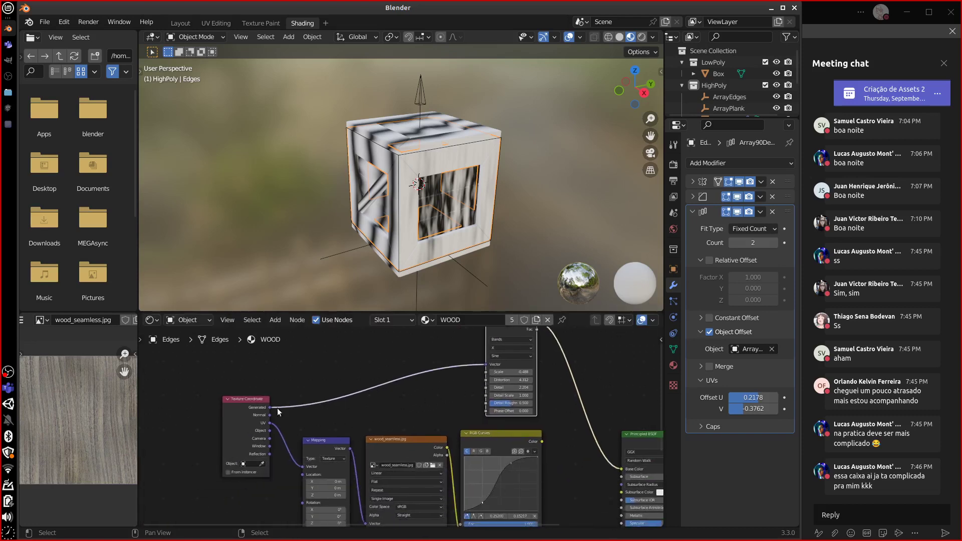
Duplicate the Mapping node and insert the copy on the link between Texture Coordinate and Wave Texture
{"action": "middle_click_drag", "start_coordinate": [356, 430], "coordinate": [349, 432]}
{"action": "left_click", "coordinate": [326, 451]}
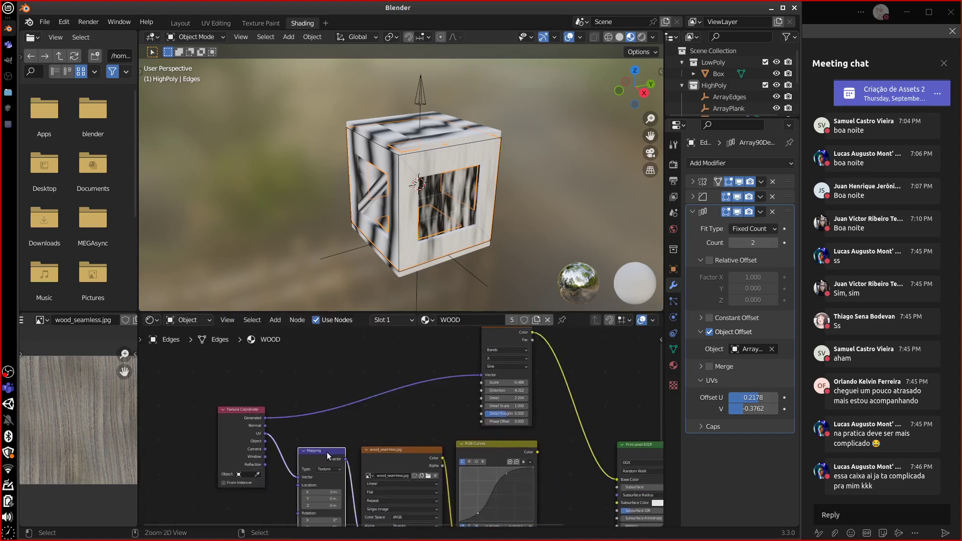
{"action": "left_click_drag", "start_coordinate": [327, 455], "coordinate": [382, 398], "text": "alt"}
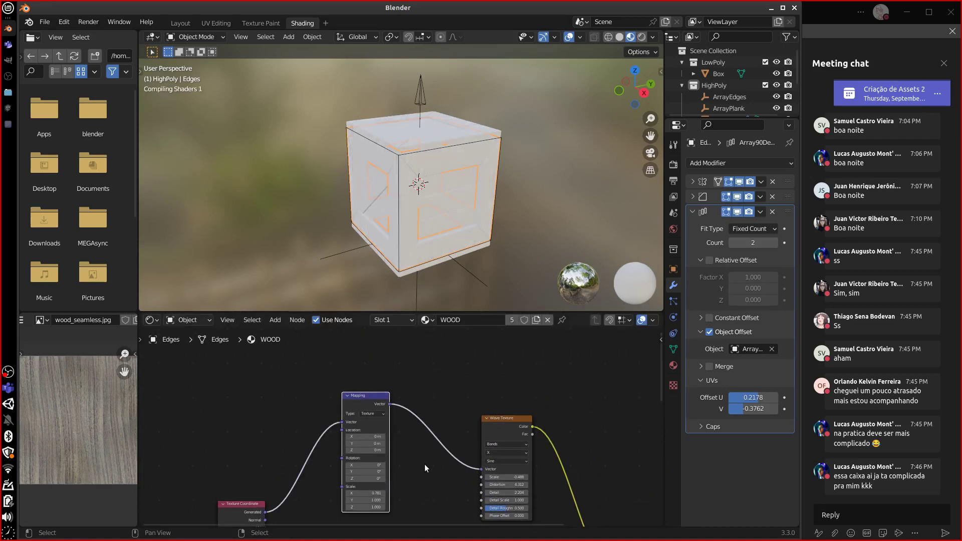
{"action": "middle_click_drag", "start_coordinate": [435, 470], "coordinate": [396, 428]}
{"action": "scroll", "coordinate": [384, 466], "scroll_direction": "up", "scroll_amount": 1}
{"action": "scroll", "coordinate": [381, 467], "scroll_direction": "up", "scroll_amount": 2}
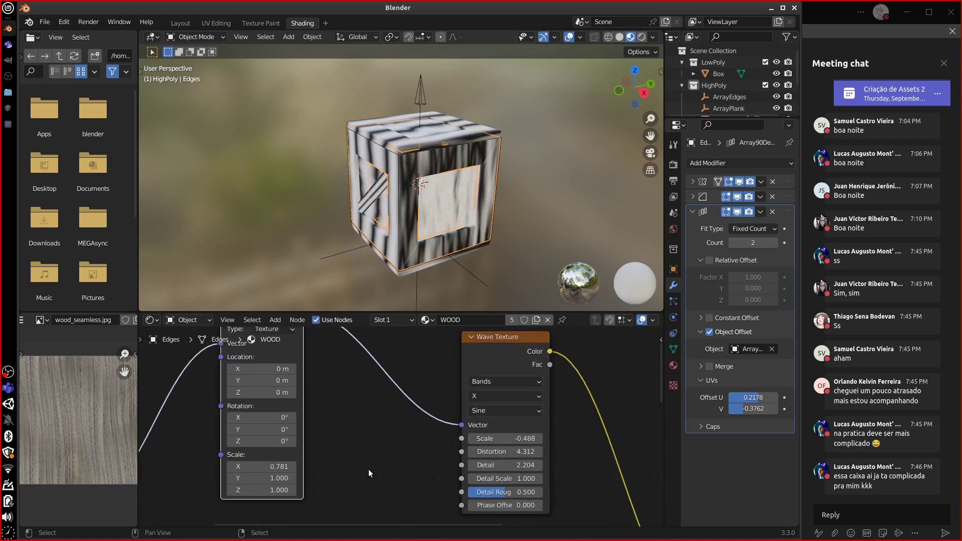
Set the wave's Mapping scale to X 5.692, Y 6.294 and Z 1.392
{"action": "middle_click_drag", "start_coordinate": [368, 469], "coordinate": [470, 449]}
{"action": "left_click_drag", "start_coordinate": [407, 452], "coordinate": [454, 452]}
{"action": "mouse_move", "coordinate": [467, 444]}
{"action": "middle_mouse_down"}
{"action": "mouse_move", "coordinate": [533, 443]}
{"action": "mouse_move", "coordinate": [483, 447]}
{"action": "middle_mouse_up"}
{"action": "middle_click_drag", "start_coordinate": [517, 216], "coordinate": [541, 243]}
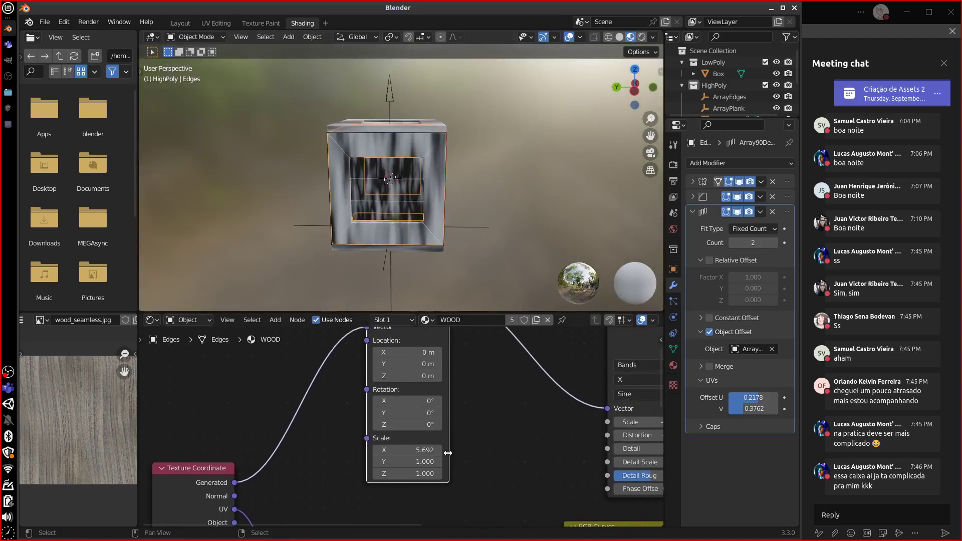
{"action": "mouse_move", "coordinate": [426, 462]}
{"action": "left_mouse_down"}
{"action": "mouse_move", "coordinate": [449, 461]}
{"action": "mouse_move", "coordinate": [419, 474]}
{"action": "left_mouse_up"}
{"action": "middle_click_drag", "start_coordinate": [459, 217], "coordinate": [531, 238]}
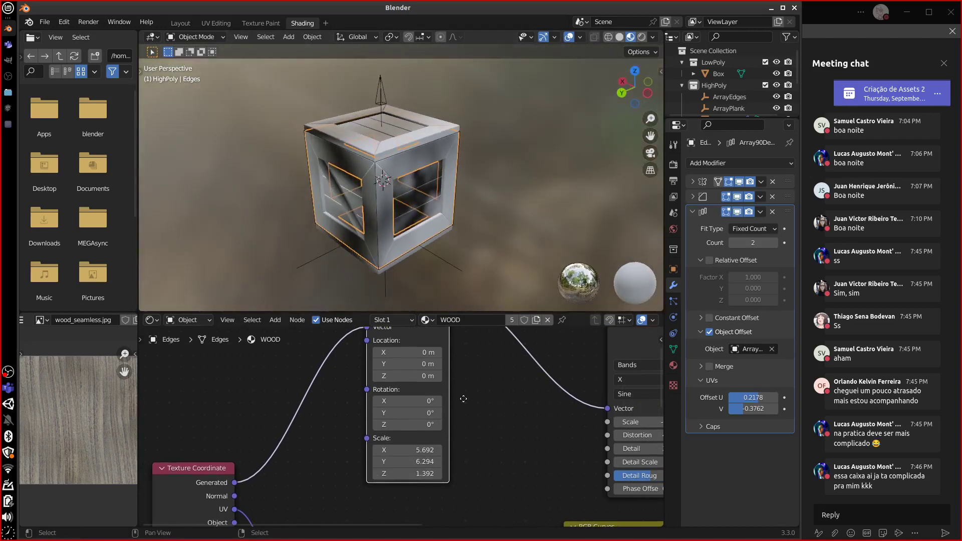
Set the wave's Mapping location Y to 14.6 m
{"action": "middle_click_drag", "start_coordinate": [432, 368], "coordinate": [448, 369]}
{"action": "left_click_drag", "start_coordinate": [447, 366], "coordinate": [470, 366]}
{"action": "middle_click_drag", "start_coordinate": [551, 220], "coordinate": [621, 321]}
{"action": "middle_click_drag", "start_coordinate": [501, 467], "coordinate": [579, 387]}
{"action": "middle_click_drag", "start_coordinate": [471, 445], "coordinate": [408, 533]}
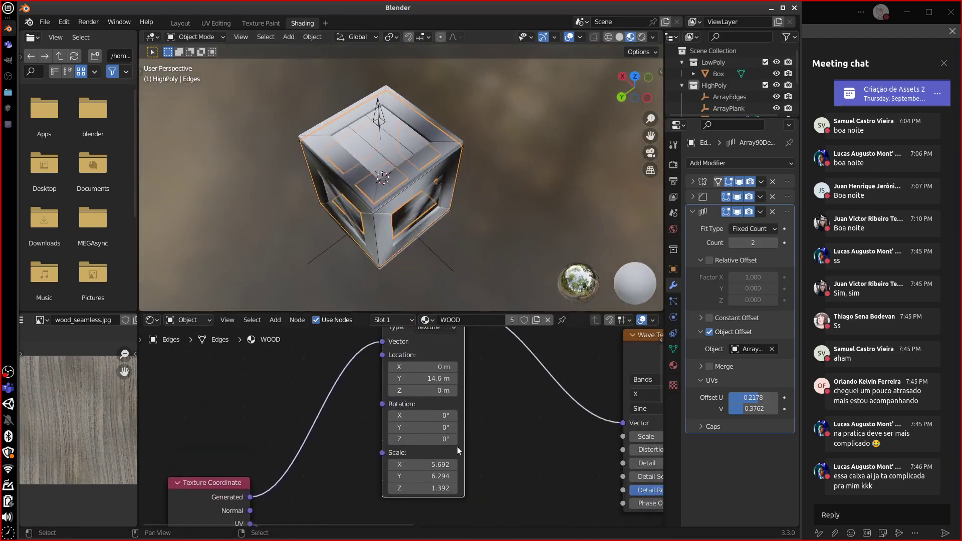
Reposition the duplicated Mapping node clear of the original and place the Wave Texture node close beside it
{"action": "middle_click_drag", "start_coordinate": [431, 311], "coordinate": [431, 348]}
{"action": "left_click_drag", "start_coordinate": [431, 348], "coordinate": [297, 432]}
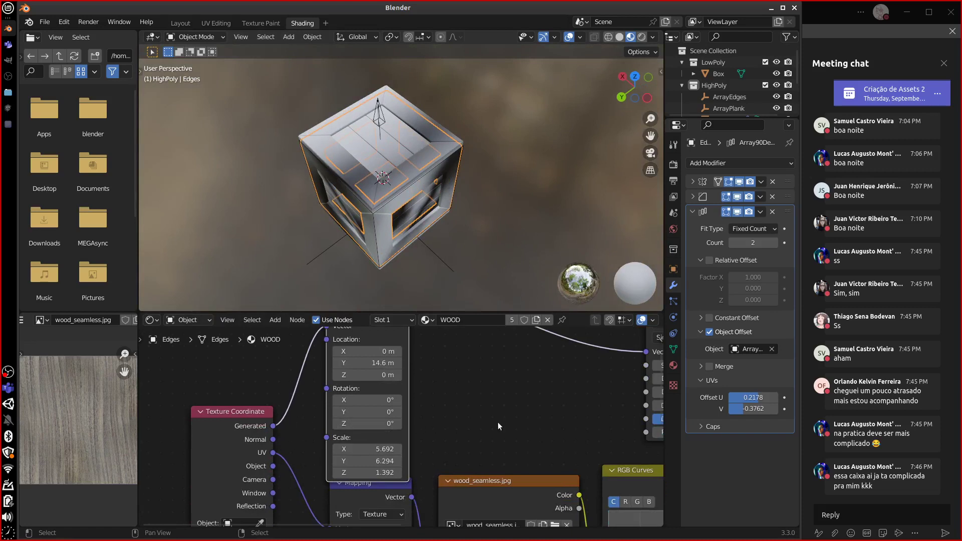
{"action": "middle_click_drag", "start_coordinate": [498, 422], "coordinate": [441, 491]}
{"action": "left_click_drag", "start_coordinate": [318, 339], "coordinate": [322, 330]}
{"action": "middle_click_drag", "start_coordinate": [469, 475], "coordinate": [435, 470]}
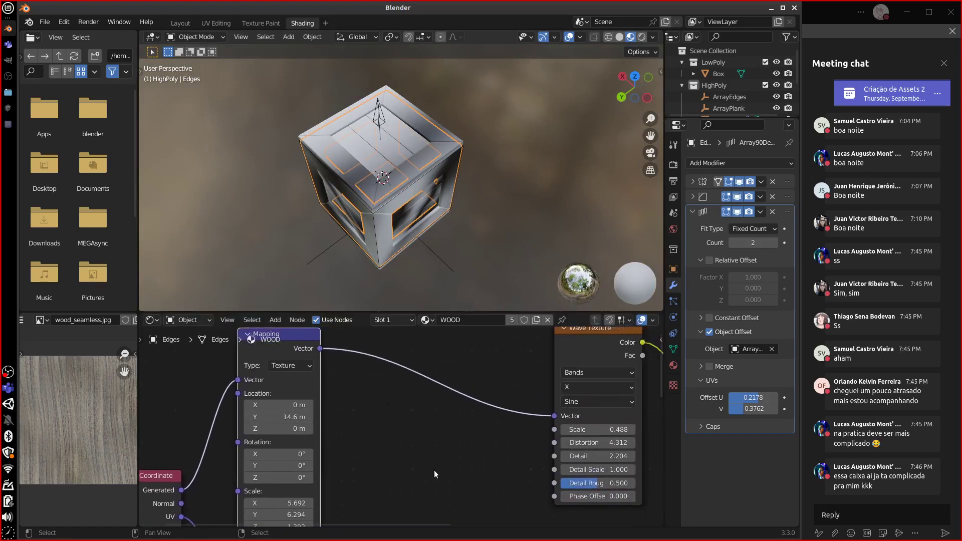
{"action": "left_click_drag", "start_coordinate": [561, 330], "coordinate": [432, 376]}
{"action": "left_click", "coordinate": [377, 344]}
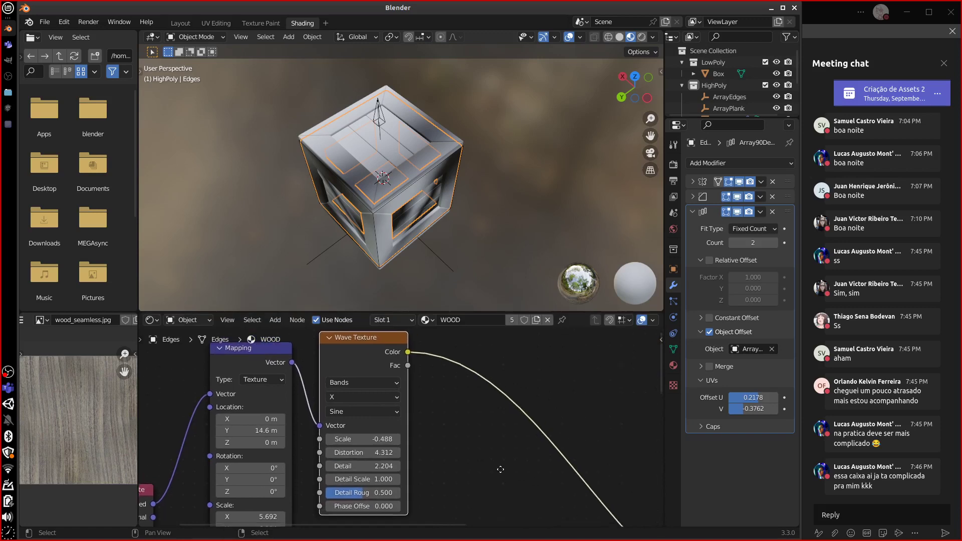
{"action": "middle_click_drag", "start_coordinate": [377, 344], "coordinate": [508, 450]}
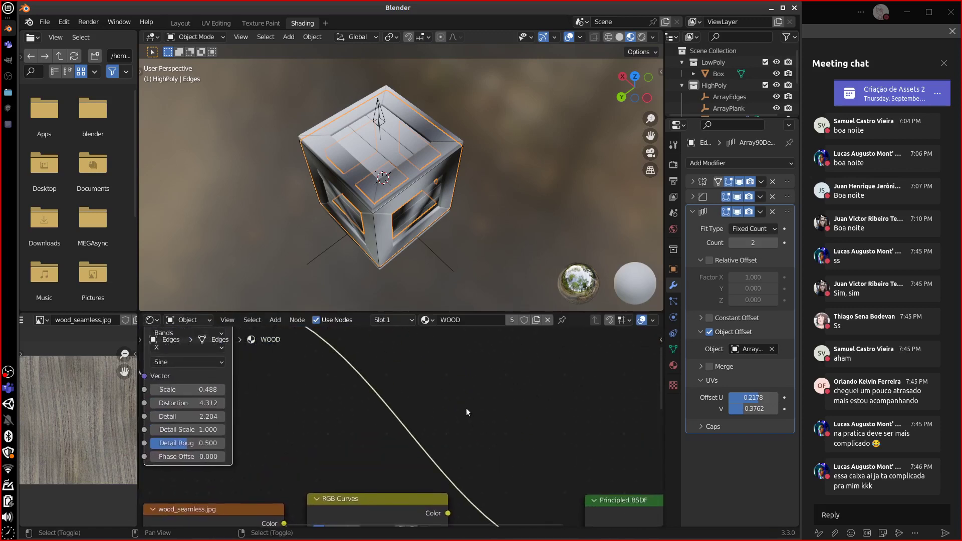
Insert a ColorRamp node on the link between the Wave Texture and the Principled BSDF's Base Color
{"action": "key", "text": "shift+a"}
{"action": "mouse_move", "coordinate": [466, 408]}
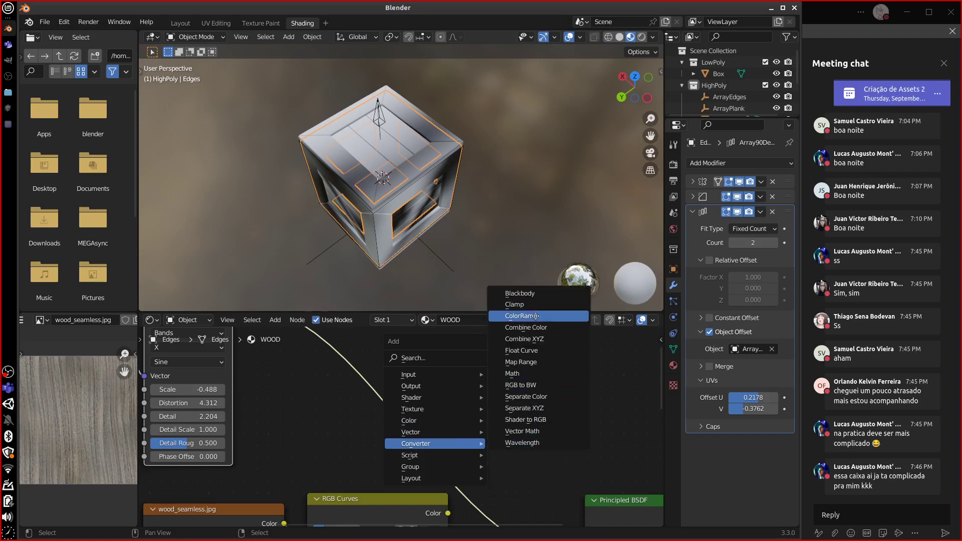
{"action": "left_click", "coordinate": [526, 316]}
{"action": "left_click", "coordinate": [386, 337]}
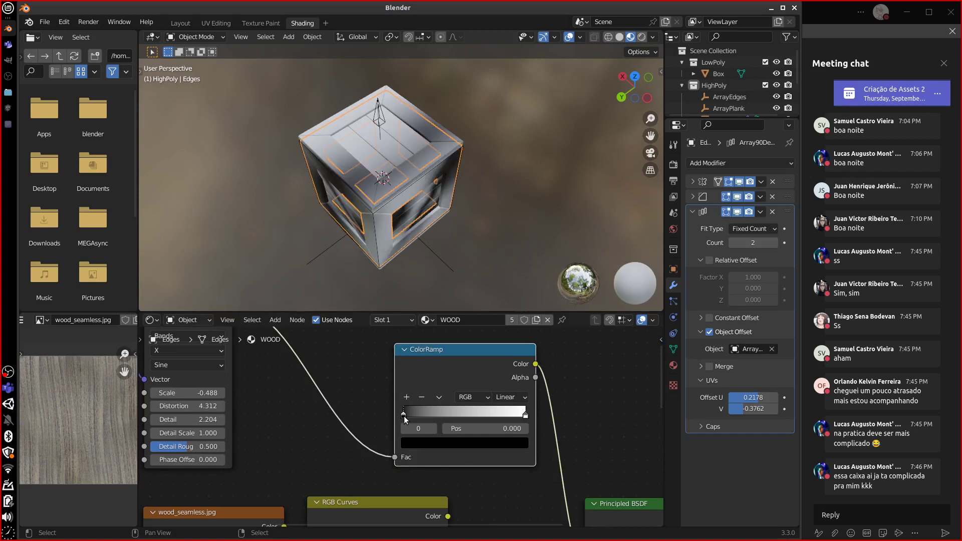
Set the ColorRamp's first stop to a dark reddish brown (H 0.023, S 0.983, V 0.212)
{"action": "left_click", "coordinate": [455, 443]}
{"action": "left_click_drag", "start_coordinate": [505, 330], "coordinate": [503, 318]}
{"action": "left_click", "coordinate": [450, 320]}
{"action": "left_click", "coordinate": [432, 353]}
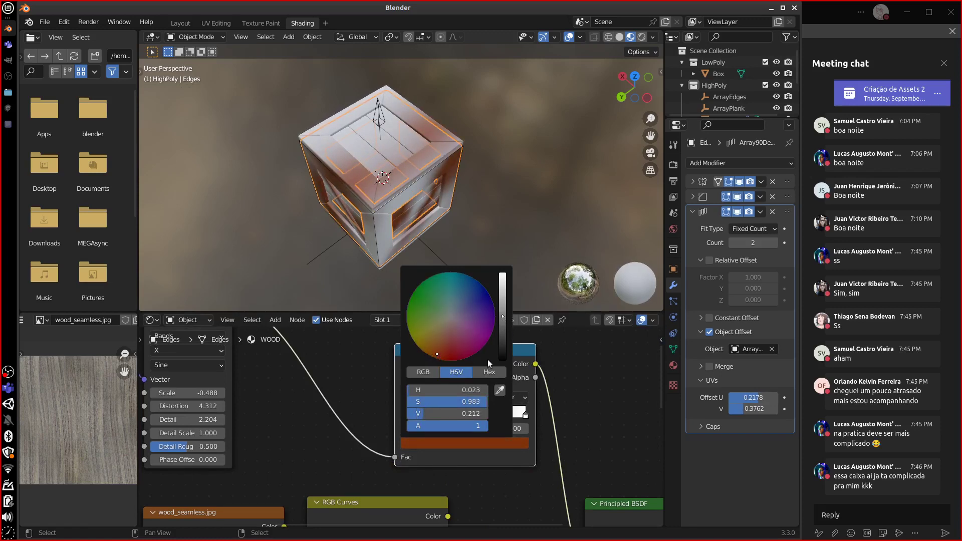
Set the ColorRamp's last stop to a muted light tan colour
{"action": "left_click", "coordinate": [524, 405]}
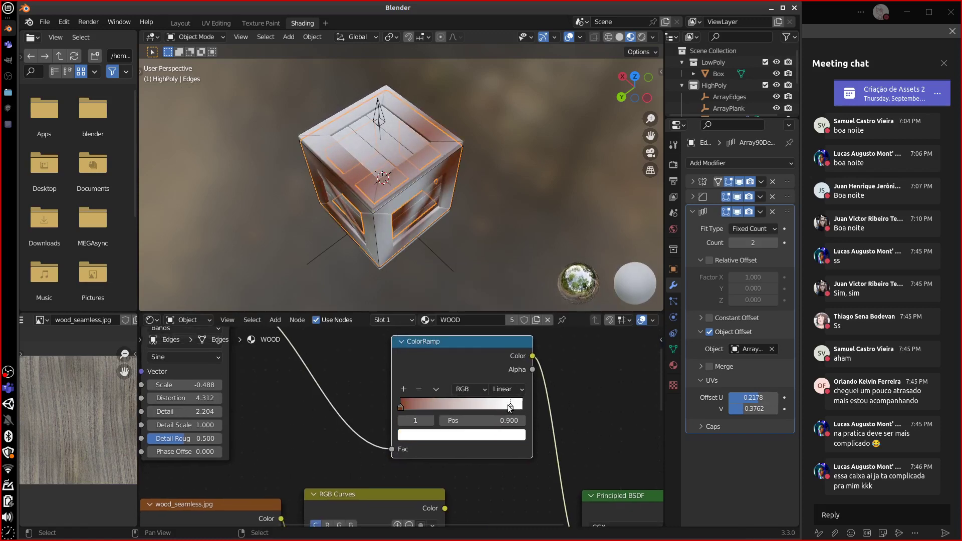
{"action": "left_click", "coordinate": [504, 436]}
{"action": "left_click", "coordinate": [434, 325]}
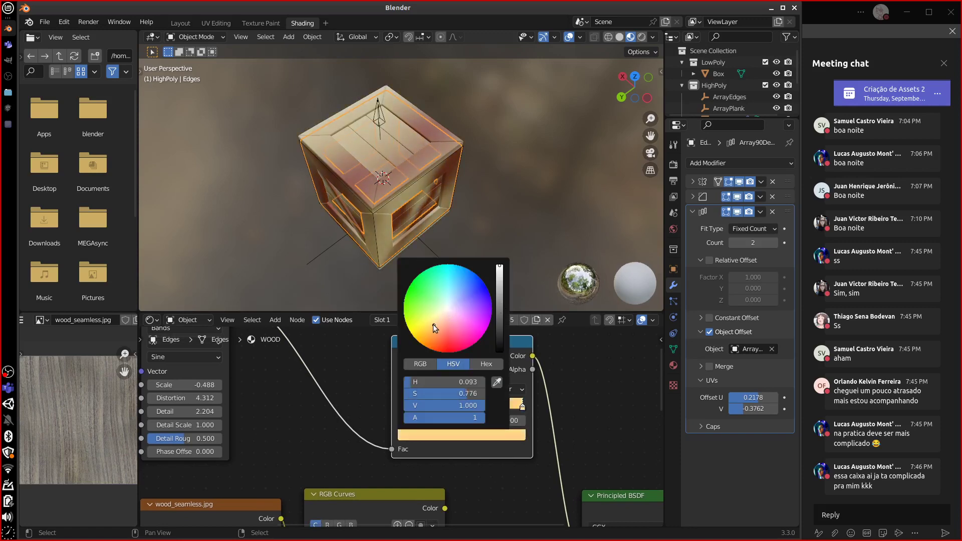
{"action": "scroll", "coordinate": [441, 325], "scroll_direction": "down", "scroll_amount": 7}
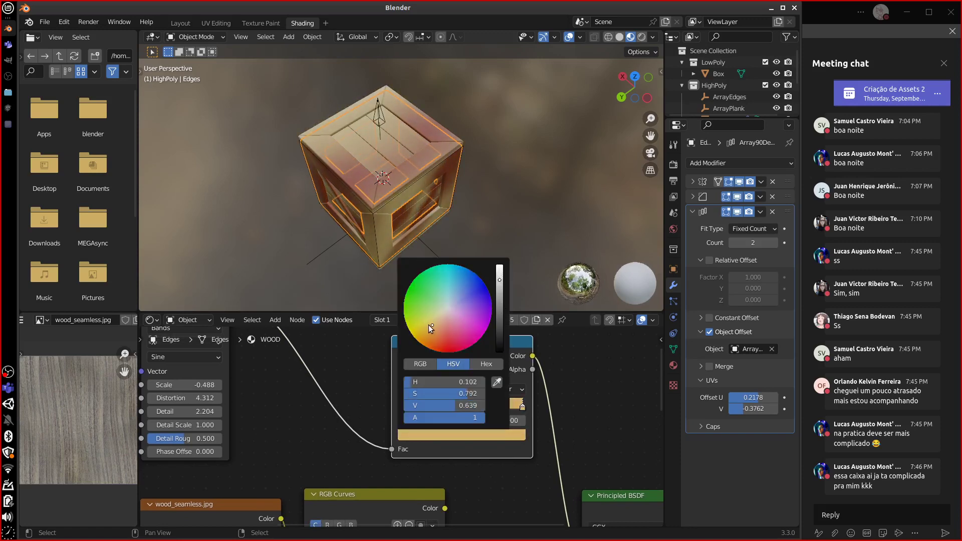
{"action": "left_click_drag", "start_coordinate": [428, 324], "coordinate": [437, 319]}
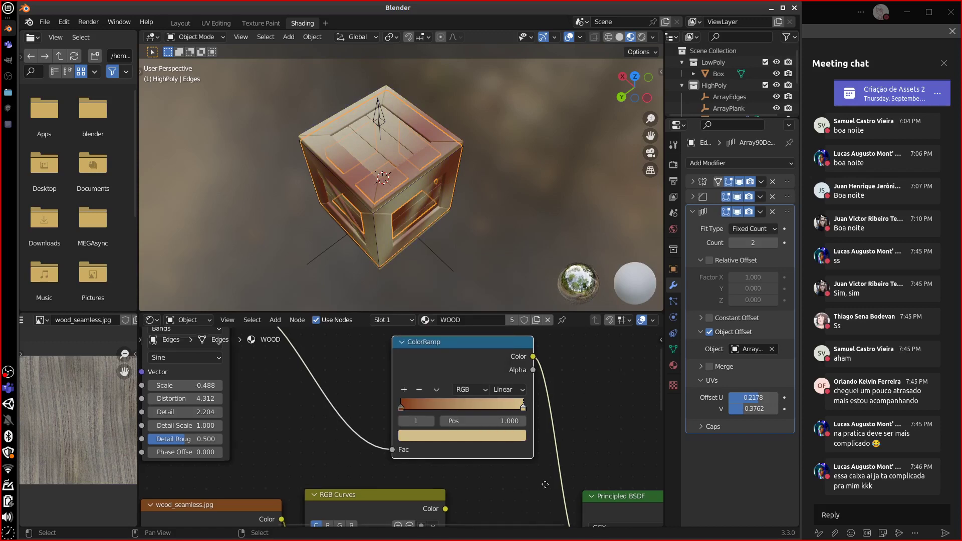
Move the ColorRamp aside, insert a MixRGB node before the Principled BSDF's Base Color, and connect the RGB Curves colour to Color2
{"action": "left_click_drag", "start_coordinate": [471, 351], "coordinate": [418, 346]}
{"action": "middle_click_drag", "start_coordinate": [582, 411], "coordinate": [498, 327]}
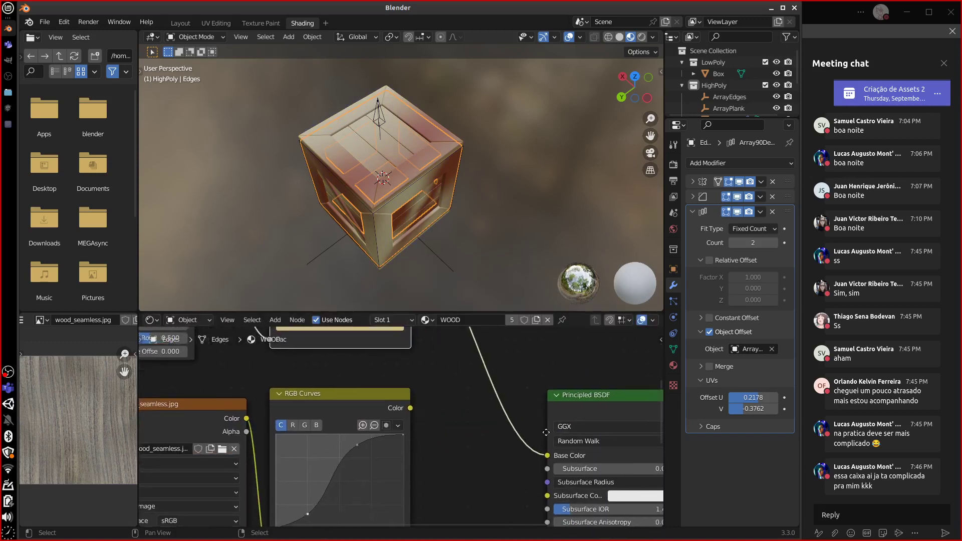
{"action": "key", "text": "shift+a"}
{"action": "mouse_move", "coordinate": [456, 447]}
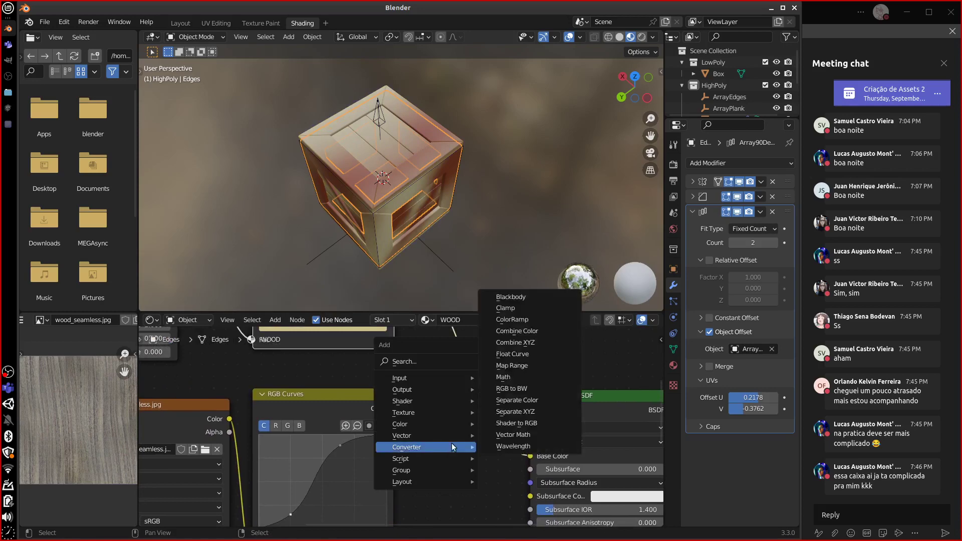
{"action": "mouse_move", "coordinate": [425, 425]}
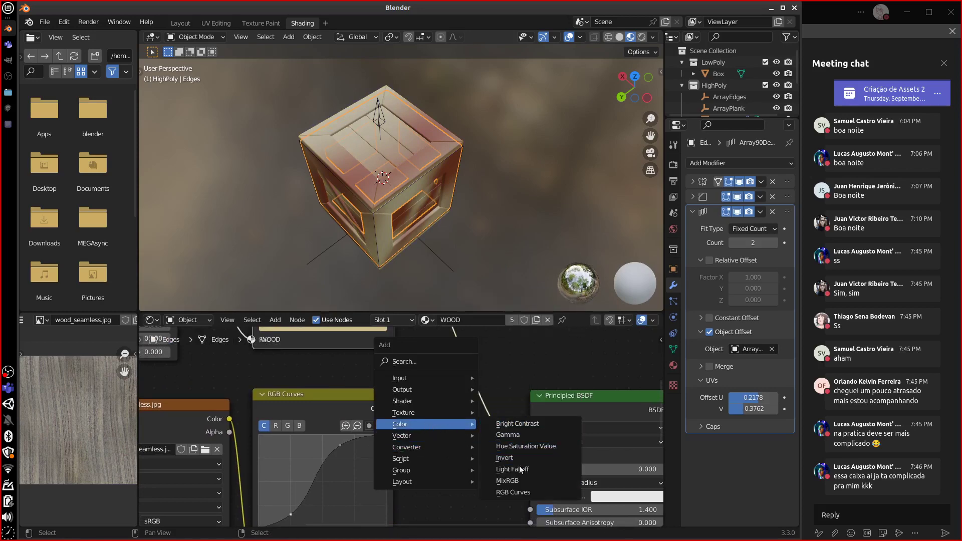
{"action": "left_click", "coordinate": [507, 480]}
{"action": "left_click", "coordinate": [499, 471]}
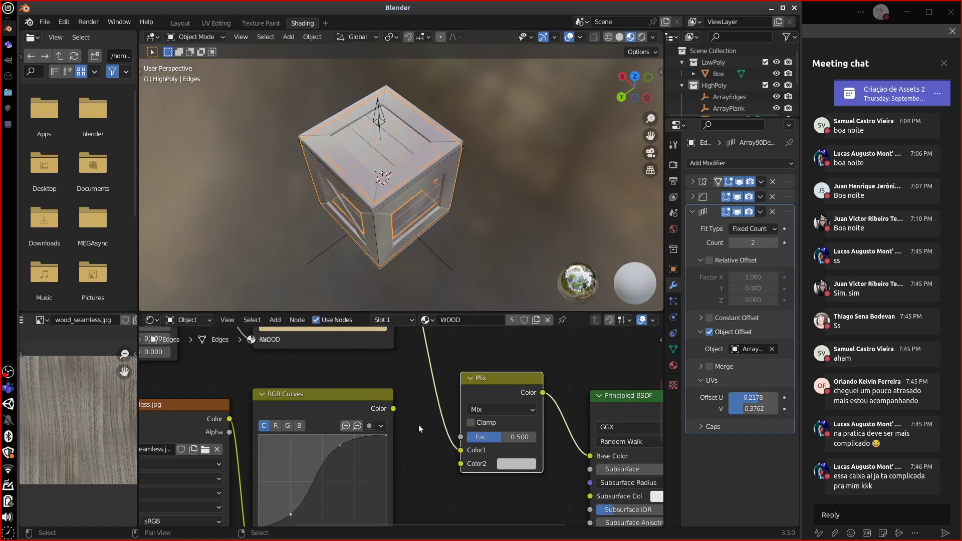
{"action": "left_click_drag", "start_coordinate": [395, 410], "coordinate": [500, 464]}
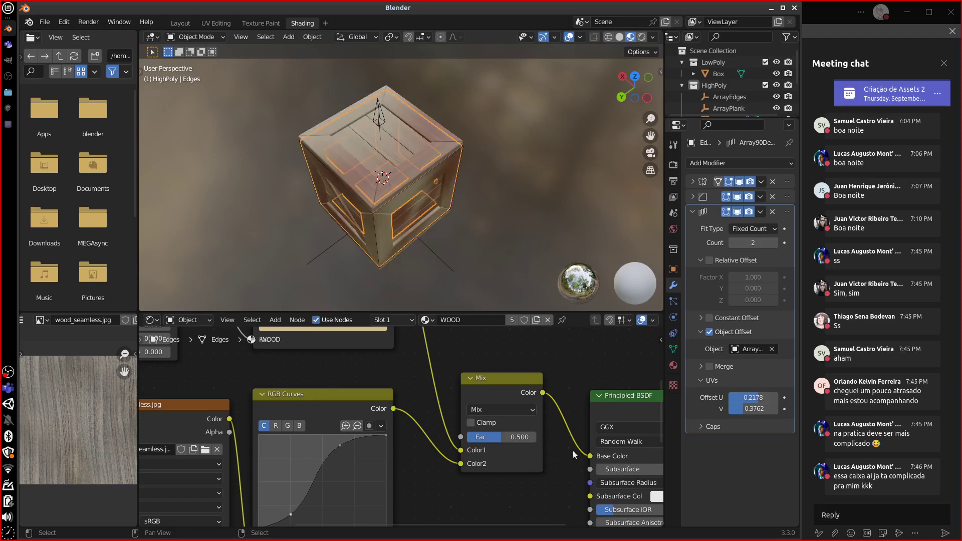
Set the Mix node's factor to 1.000 and hide the viewport overlays to inspect the crate up close
{"action": "left_click_drag", "start_coordinate": [502, 438], "coordinate": [570, 441]}
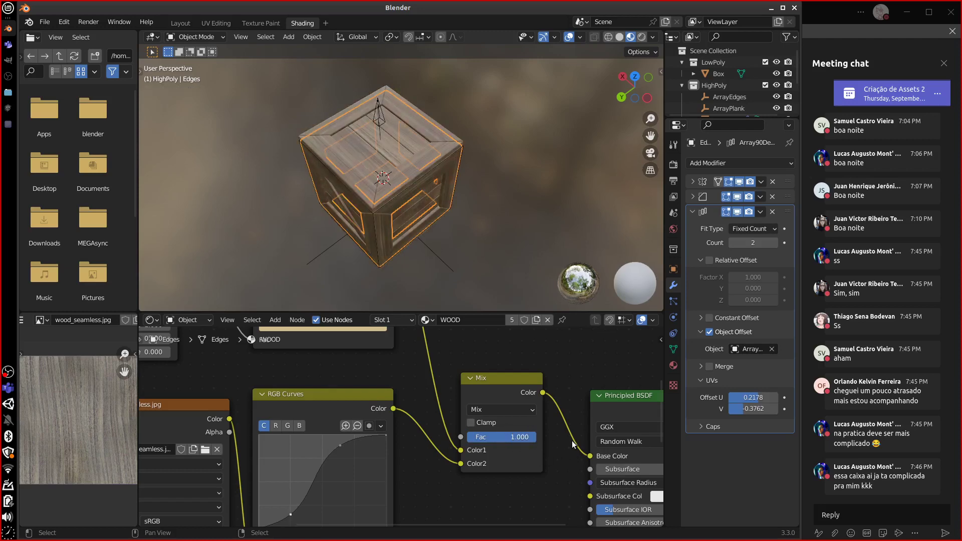
{"action": "middle_click_drag", "start_coordinate": [511, 277], "coordinate": [503, 196]}
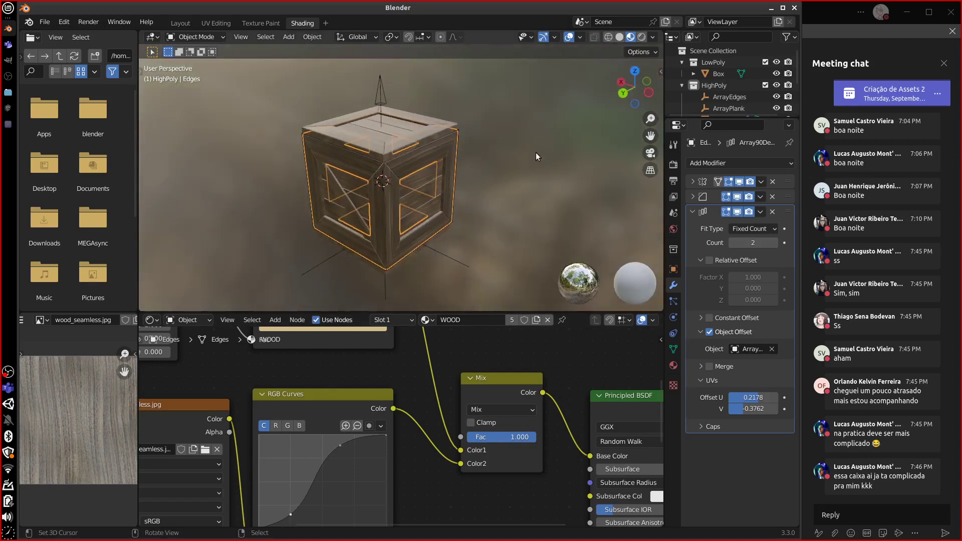
{"action": "left_click", "coordinate": [570, 37]}
{"action": "middle_click_drag", "start_coordinate": [526, 108], "coordinate": [491, 202]}
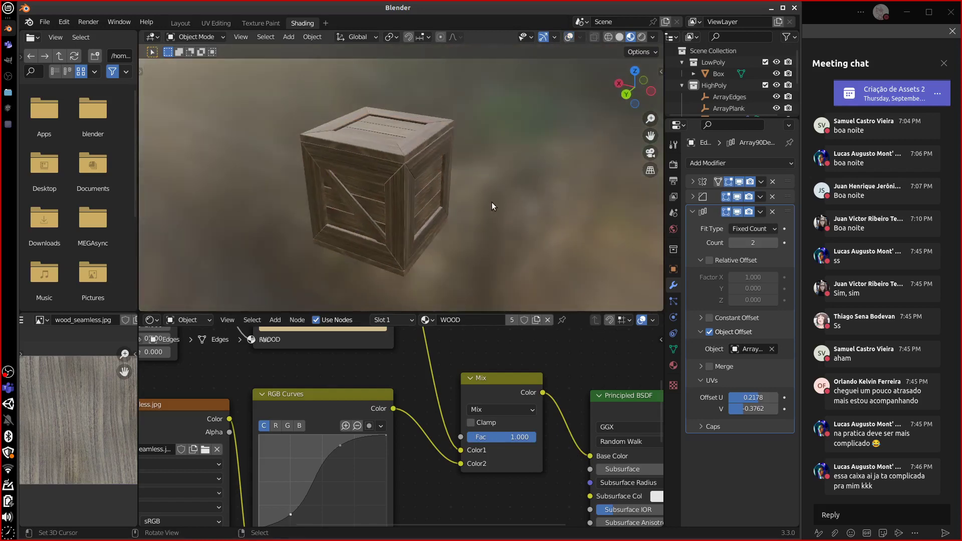
{"action": "scroll", "coordinate": [483, 200], "scroll_direction": "up", "scroll_amount": 5}
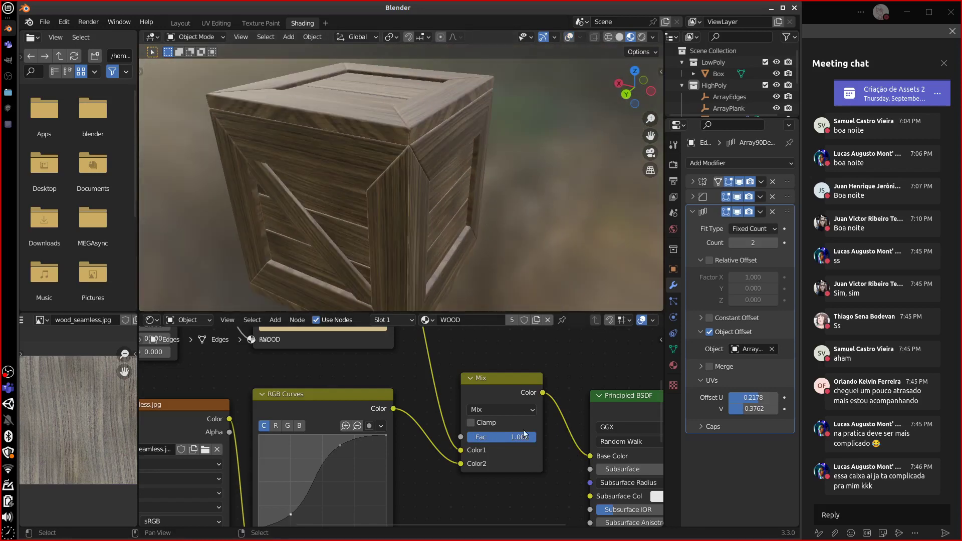
Test the Mix node's blending by lowering its factor to 0.000 and raising it back to 1.000
{"action": "left_click_drag", "start_coordinate": [504, 440], "coordinate": [389, 458]}
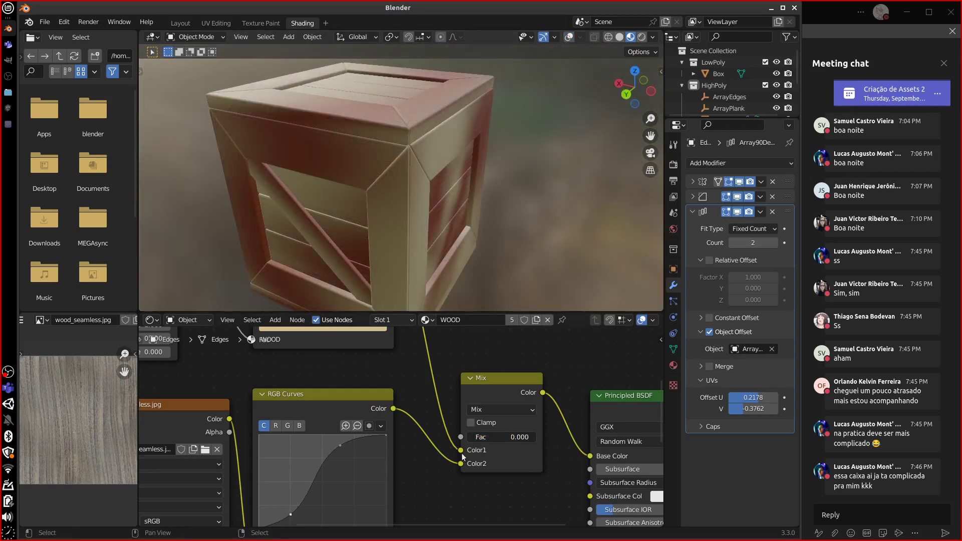
{"action": "left_click_drag", "start_coordinate": [460, 450], "coordinate": [540, 444]}
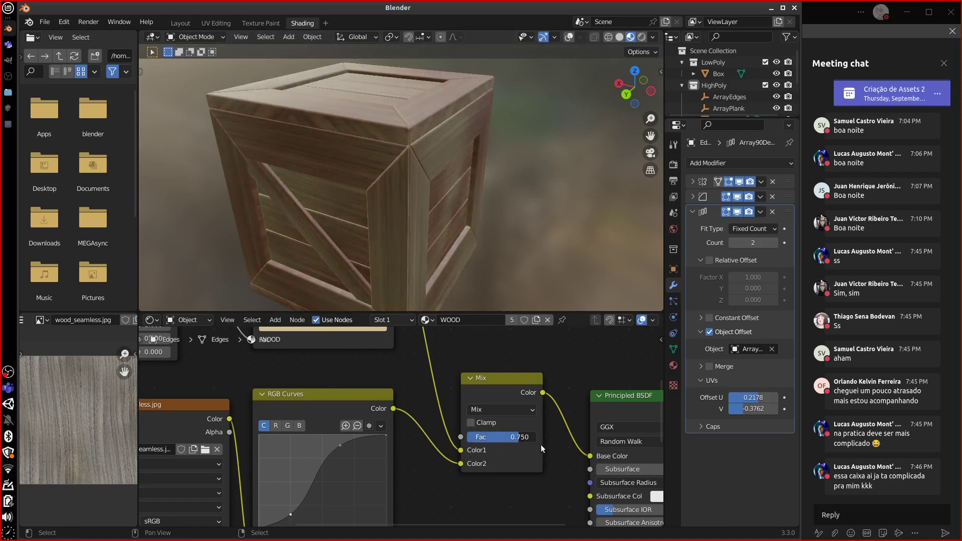
{"action": "middle_click_drag", "start_coordinate": [501, 271], "coordinate": [441, 290]}
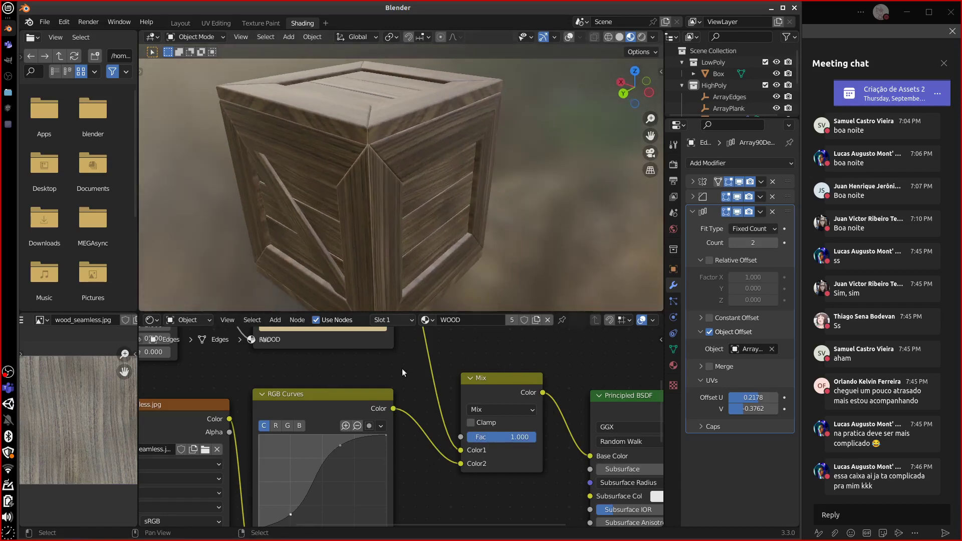
Try the Overlay blending mode on the Mix node at factor 1.000 and inspect the crate from several sides
{"action": "middle_click_drag", "start_coordinate": [402, 369], "coordinate": [526, 459]}
{"action": "left_click", "coordinate": [512, 435]}
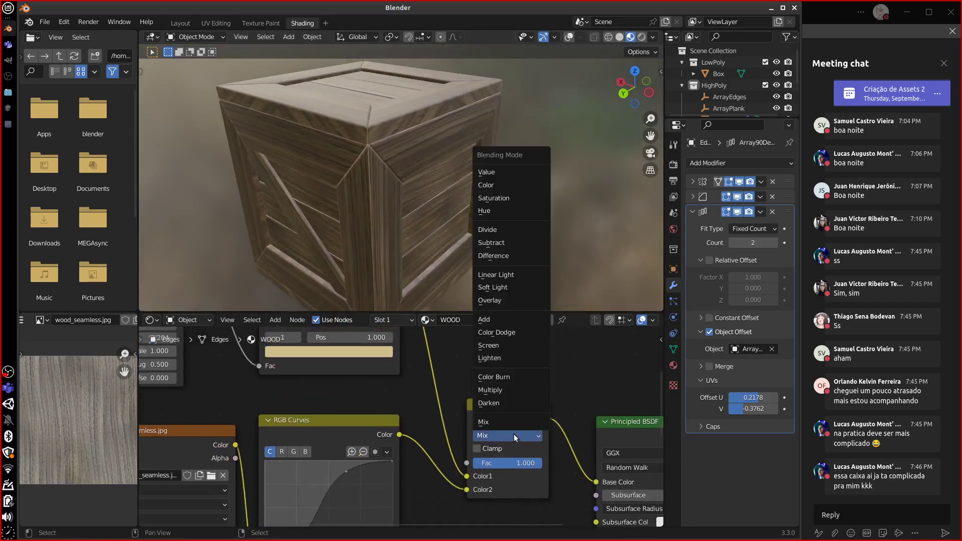
{"action": "left_click", "coordinate": [506, 300]}
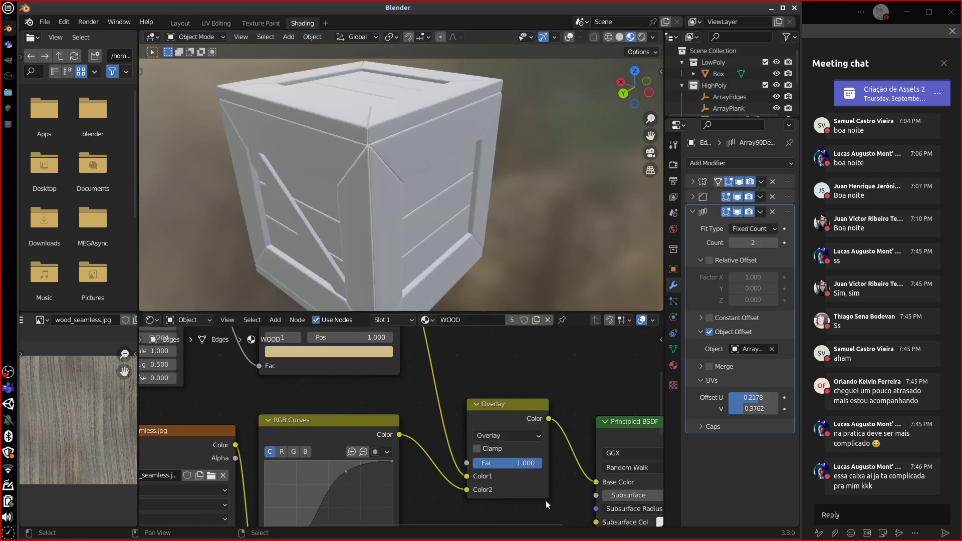
{"action": "left_click_drag", "start_coordinate": [544, 463], "coordinate": [576, 467]}
{"action": "middle_click_drag", "start_coordinate": [441, 242], "coordinate": [415, 136]}
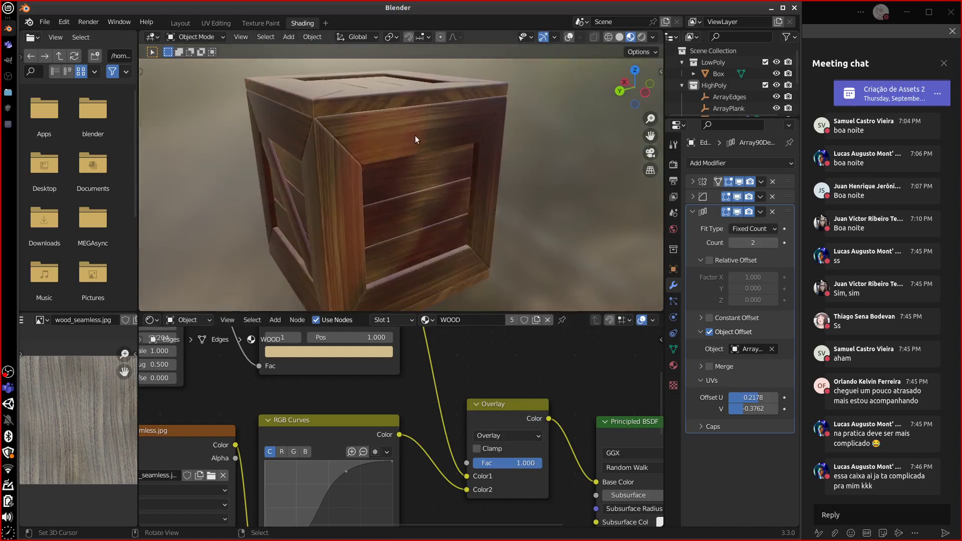
{"action": "middle_click_drag", "start_coordinate": [399, 232], "coordinate": [441, 179]}
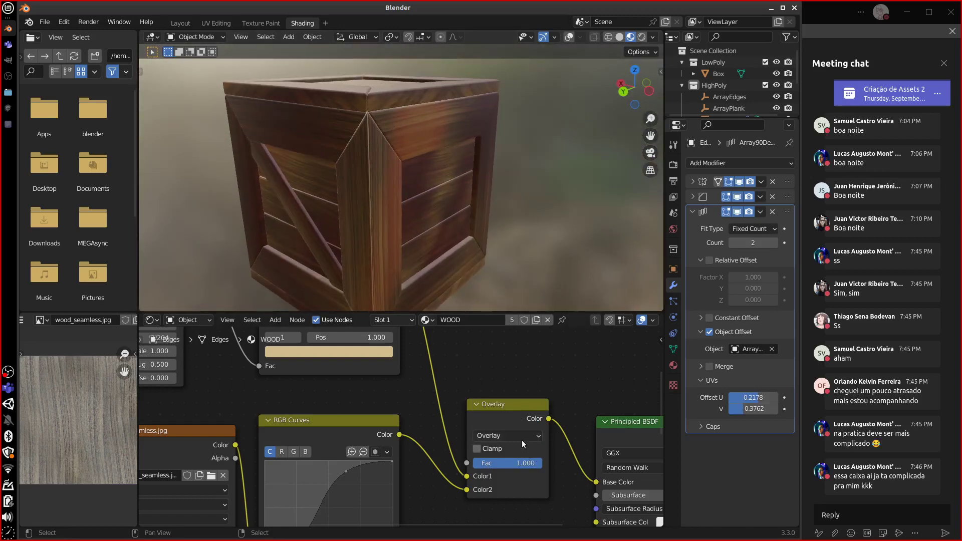
Change the mix node's blending mode to Multiply and inspect the crate's top
{"action": "left_click", "coordinate": [507, 435]}
{"action": "left_click", "coordinate": [513, 389]}
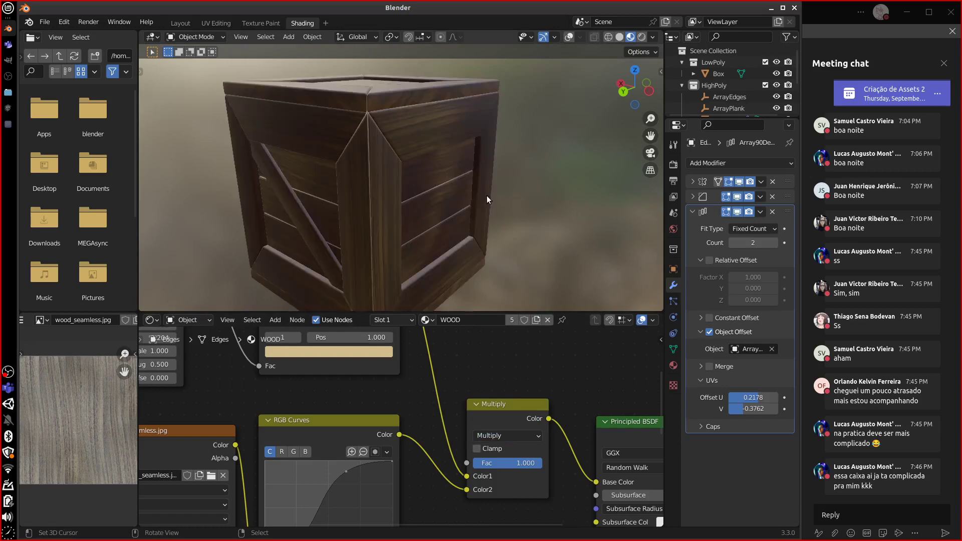
{"action": "middle_click_drag", "start_coordinate": [488, 192], "coordinate": [495, 245]}
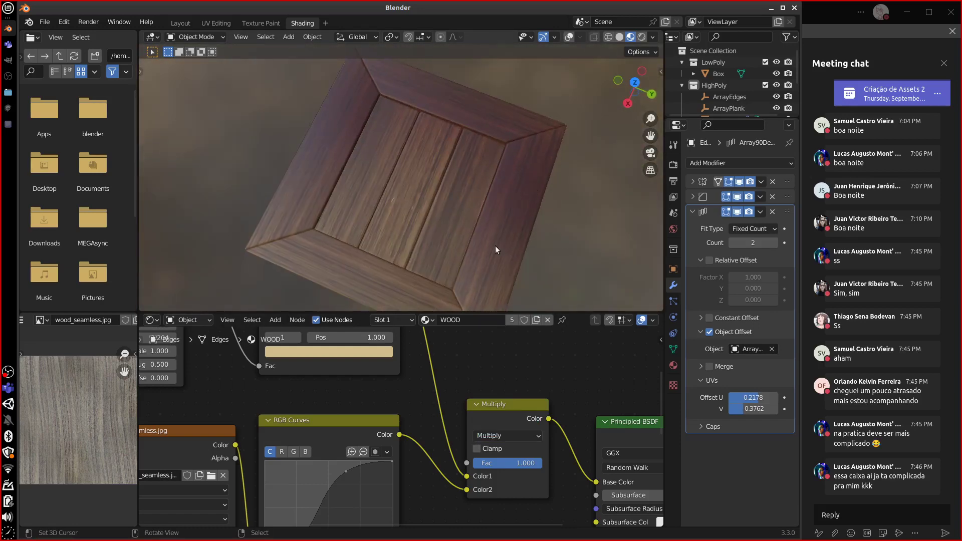
Place the ColorRamp's last stop at position 0.804 and set the Wave Texture's scale to -0.697
{"action": "middle_click_drag", "start_coordinate": [271, 337], "coordinate": [365, 388]}
{"action": "mouse_move", "coordinate": [364, 388]}
{"action": "left_mouse_down"}
{"action": "mouse_move", "coordinate": [377, 388]}
{"action": "mouse_move", "coordinate": [365, 387]}
{"action": "left_mouse_up"}
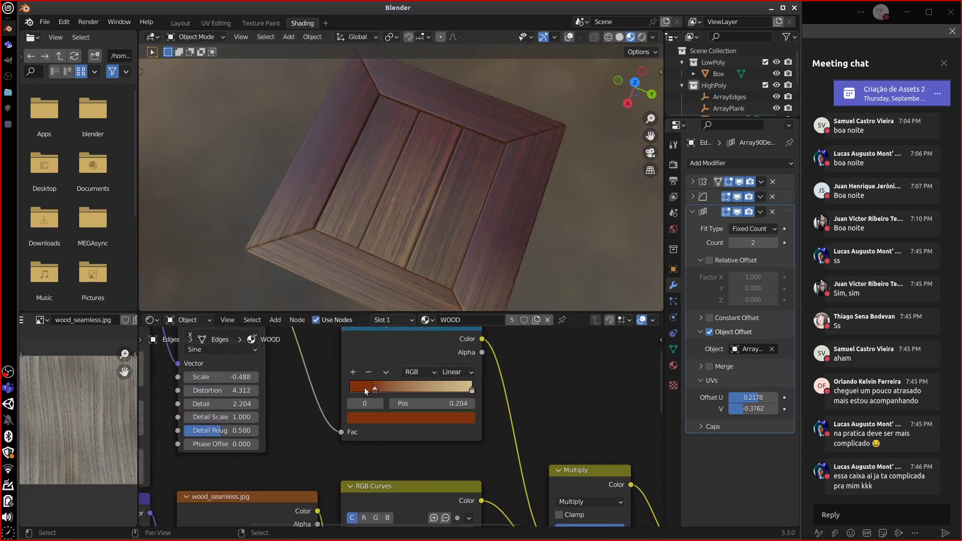
{"action": "mouse_move", "coordinate": [461, 389]}
{"action": "left_mouse_down"}
{"action": "mouse_move", "coordinate": [420, 392]}
{"action": "mouse_move", "coordinate": [444, 394]}
{"action": "left_mouse_up"}
{"action": "left_click", "coordinate": [349, 390]}
{"action": "middle_click_drag", "start_coordinate": [235, 378], "coordinate": [353, 383]}
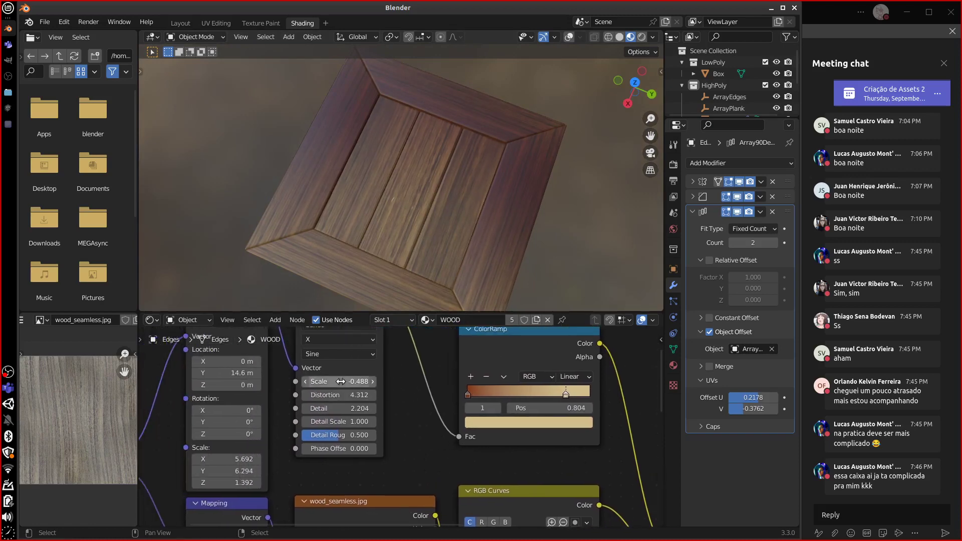
{"action": "mouse_move", "coordinate": [353, 383]}
{"action": "left_mouse_down"}
{"action": "mouse_move", "coordinate": [371, 383]}
{"action": "mouse_move", "coordinate": [337, 384]}
{"action": "left_mouse_up"}
Check the Multiply node's factor at 1.000 and move the ColorRamp's last stop to position 0.876
{"action": "middle_click_drag", "start_coordinate": [551, 225], "coordinate": [598, 438]}
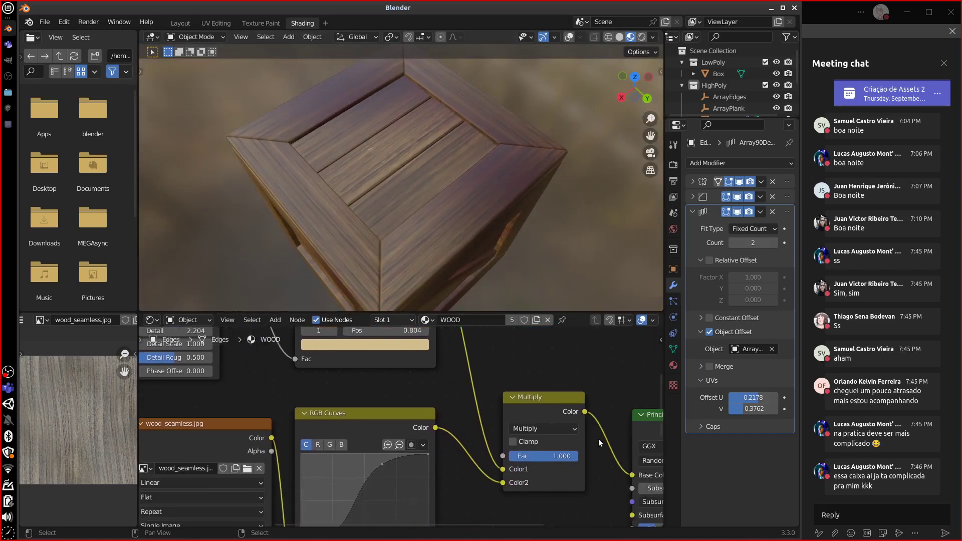
{"action": "middle_click_drag", "start_coordinate": [527, 470], "coordinate": [532, 482]}
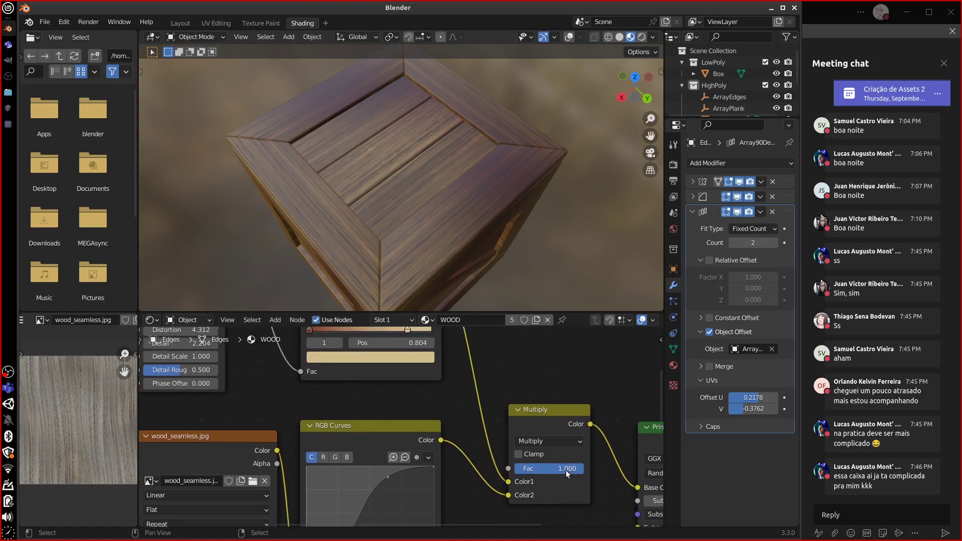
{"action": "left_click_drag", "start_coordinate": [566, 471], "coordinate": [575, 471]}
{"action": "middle_click_drag", "start_coordinate": [407, 328], "coordinate": [471, 387]}
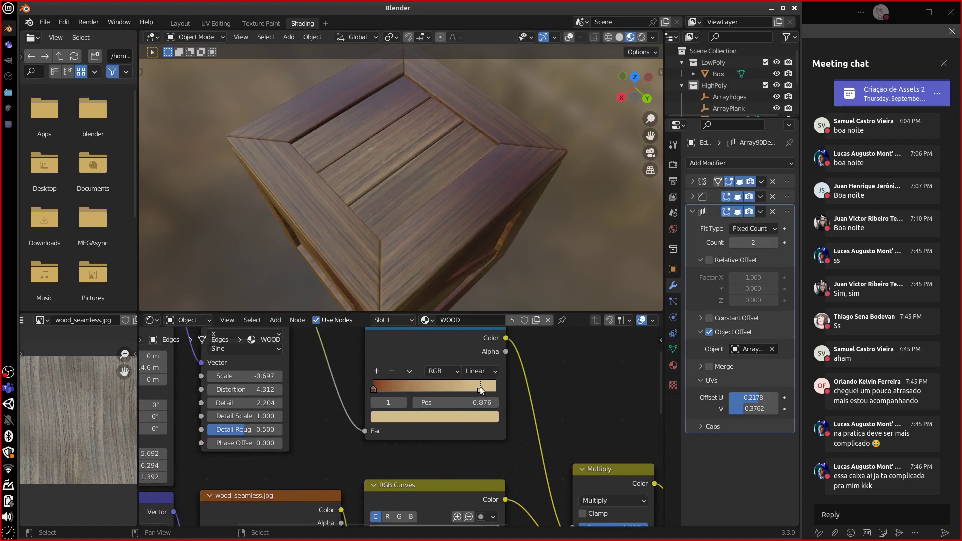
Set the ColorRamp's last stop to a saturated orange with hue 0.075, saturation 0.873 and value 0.610
{"action": "left_click", "coordinate": [479, 416]}
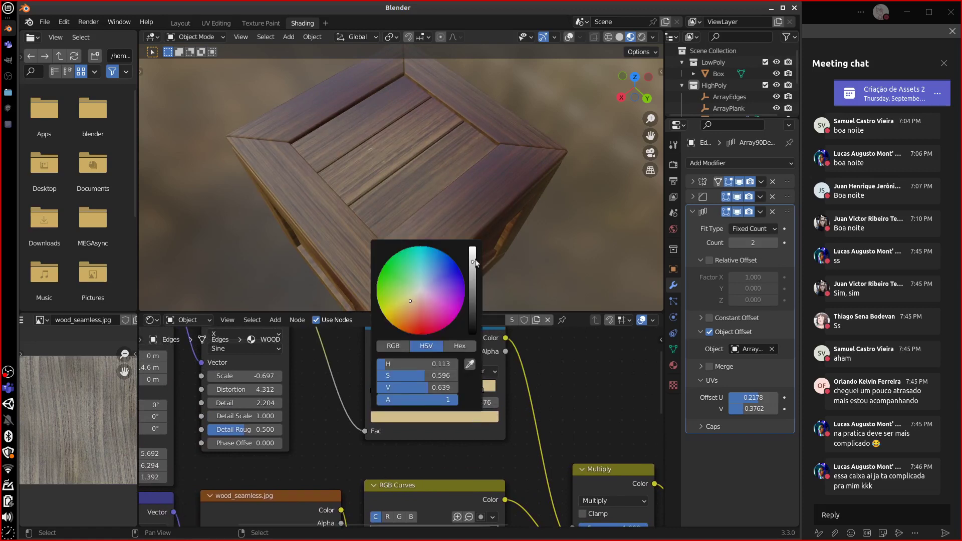
{"action": "mouse_move", "coordinate": [473, 261]}
{"action": "left_mouse_down"}
{"action": "mouse_move", "coordinate": [473, 251]}
{"action": "mouse_move", "coordinate": [474, 272]}
{"action": "left_mouse_up"}
{"action": "left_click_drag", "start_coordinate": [410, 302], "coordinate": [405, 312]}
{"action": "left_click_drag", "start_coordinate": [473, 272], "coordinate": [473, 266]}
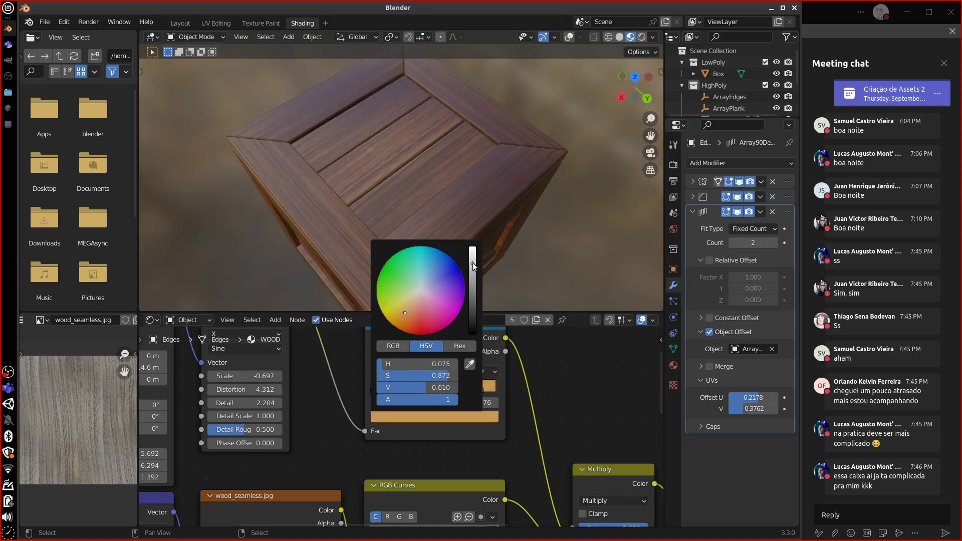
{"action": "middle_click_drag", "start_coordinate": [546, 241], "coordinate": [616, 294]}
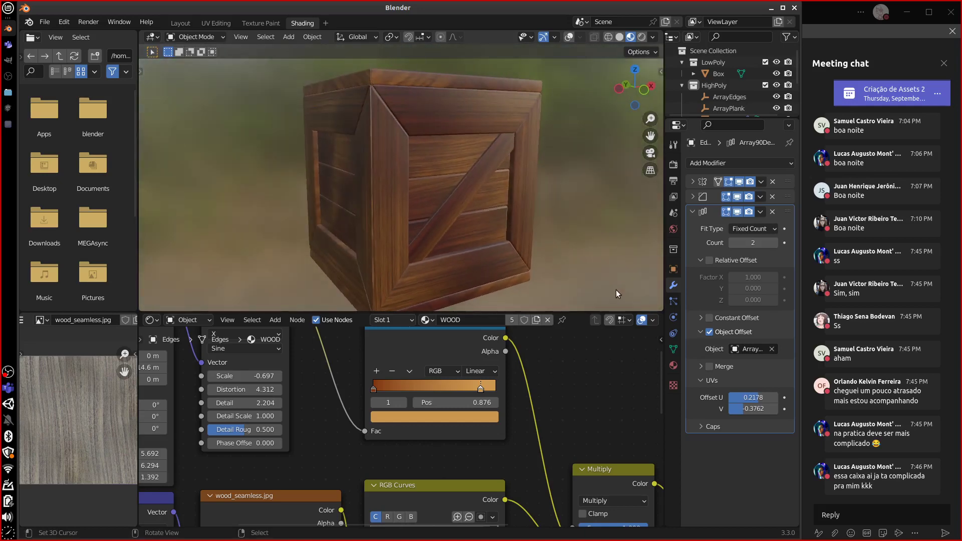
Maximize the shader editor and arrange the Wave Texture, ColorRamp, wood image, RGB Curves and Multiply nodes compactly
{"action": "scroll", "coordinate": [552, 371], "scroll_direction": "down", "scroll_amount": 2}
{"action": "scroll", "coordinate": [609, 460], "scroll_direction": "down", "scroll_amount": 3}
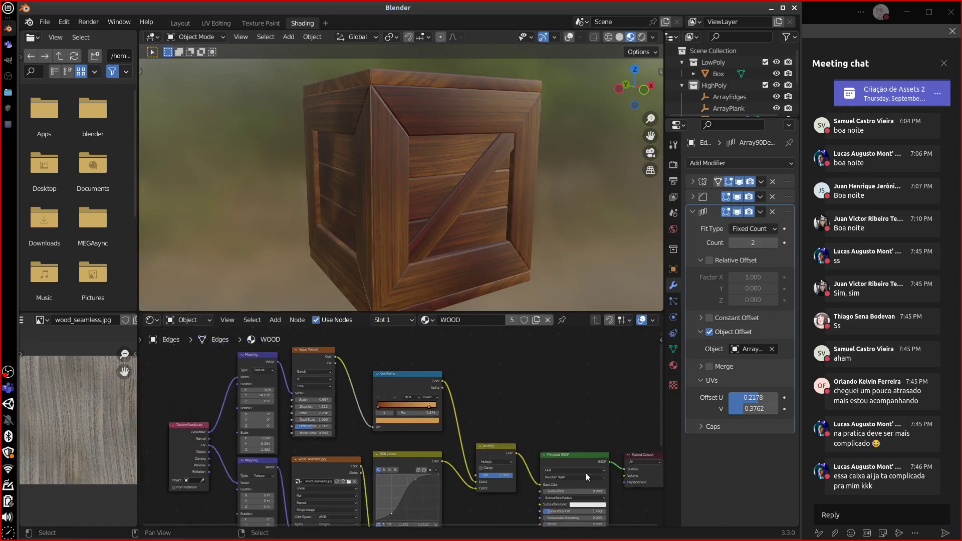
{"action": "middle_click_drag", "start_coordinate": [529, 339], "coordinate": [575, 395]}
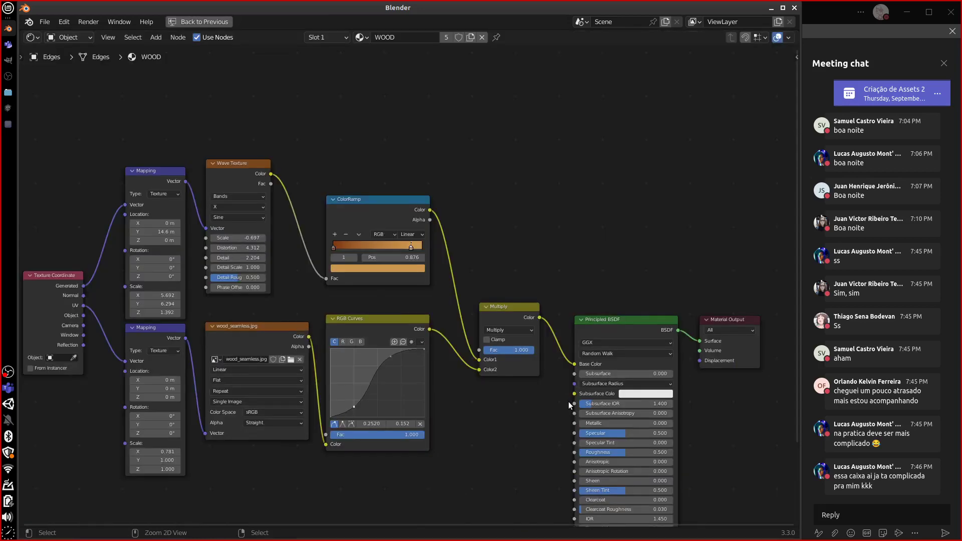
{"action": "key", "text": "ctrl+space"}
{"action": "middle_click_drag", "start_coordinate": [494, 421], "coordinate": [576, 445]}
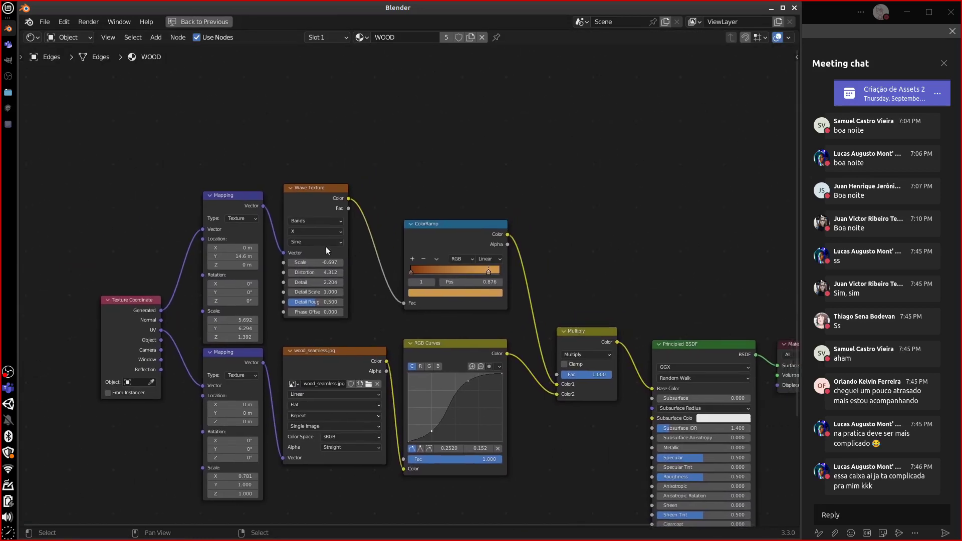
{"action": "left_click_drag", "start_coordinate": [311, 189], "coordinate": [312, 211]}
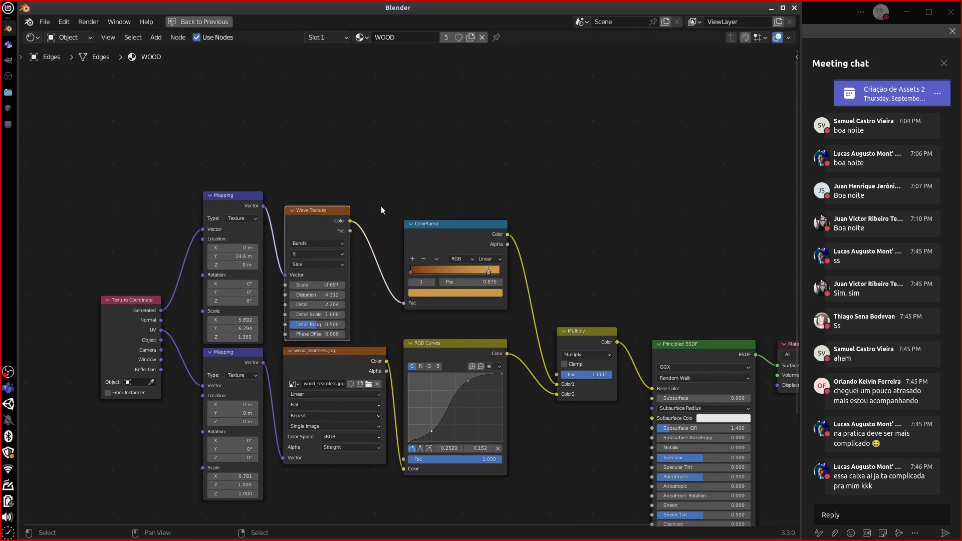
{"action": "left_click_drag", "start_coordinate": [463, 232], "coordinate": [429, 223]}
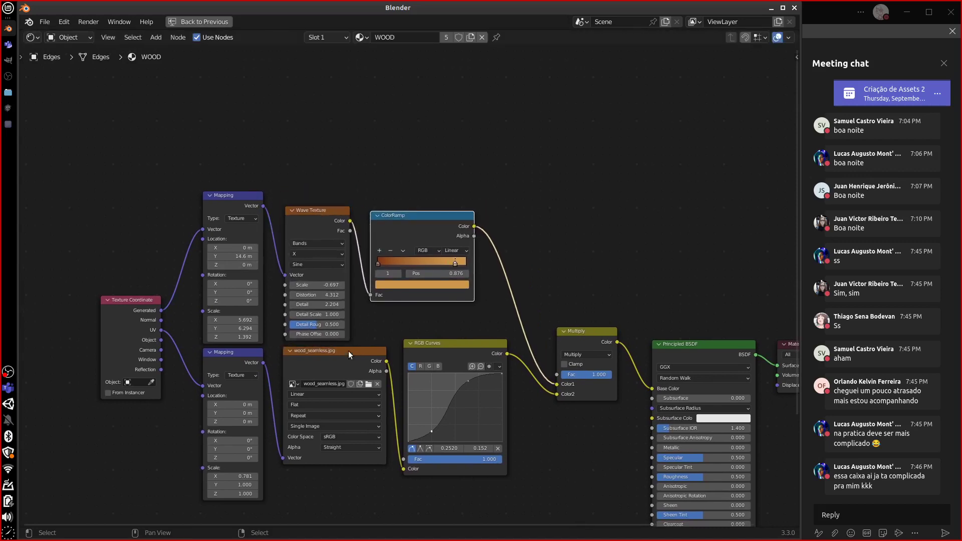
{"action": "left_click_drag", "start_coordinate": [350, 355], "coordinate": [353, 353]}
{"action": "left_click_drag", "start_coordinate": [441, 343], "coordinate": [440, 327]}
{"action": "left_click_drag", "start_coordinate": [588, 331], "coordinate": [560, 243]}
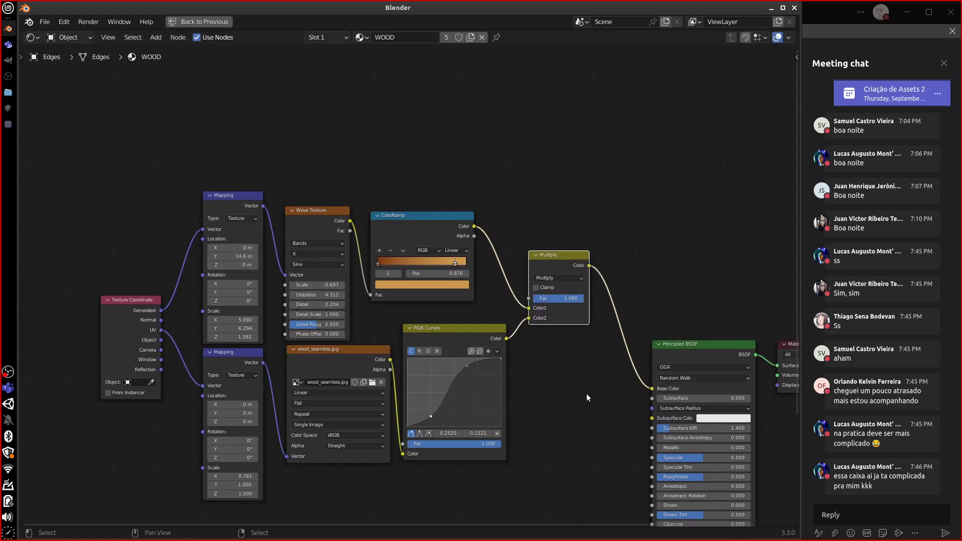
Move the Principled BSDF and Material Output nodes close beside the Multiply node
{"action": "middle_click_drag", "start_coordinate": [587, 397], "coordinate": [582, 394]}
{"action": "middle_click_drag", "start_coordinate": [672, 318], "coordinate": [639, 308]}
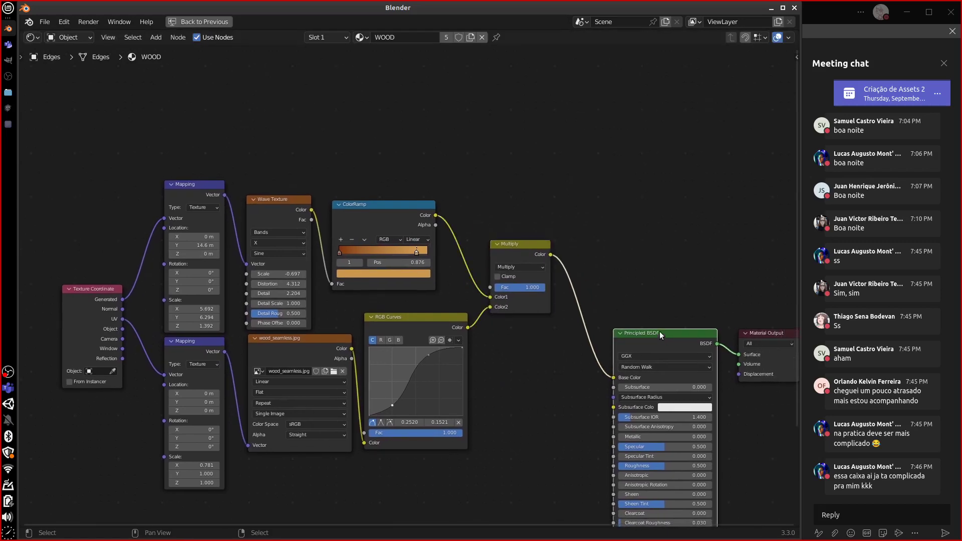
{"action": "left_click_drag", "start_coordinate": [660, 332], "coordinate": [618, 238]}
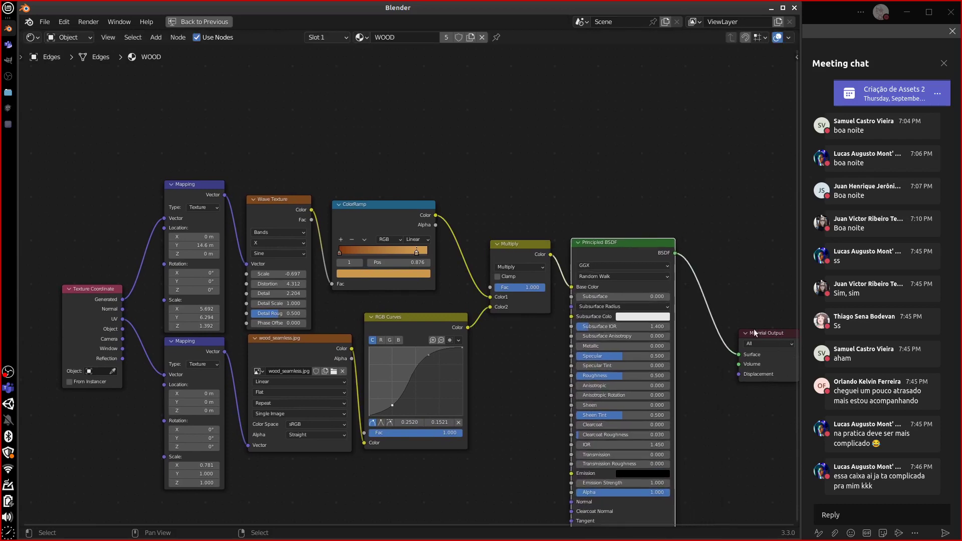
{"action": "left_click_drag", "start_coordinate": [757, 345], "coordinate": [707, 261]}
{"action": "middle_click_drag", "start_coordinate": [704, 373], "coordinate": [678, 333]}
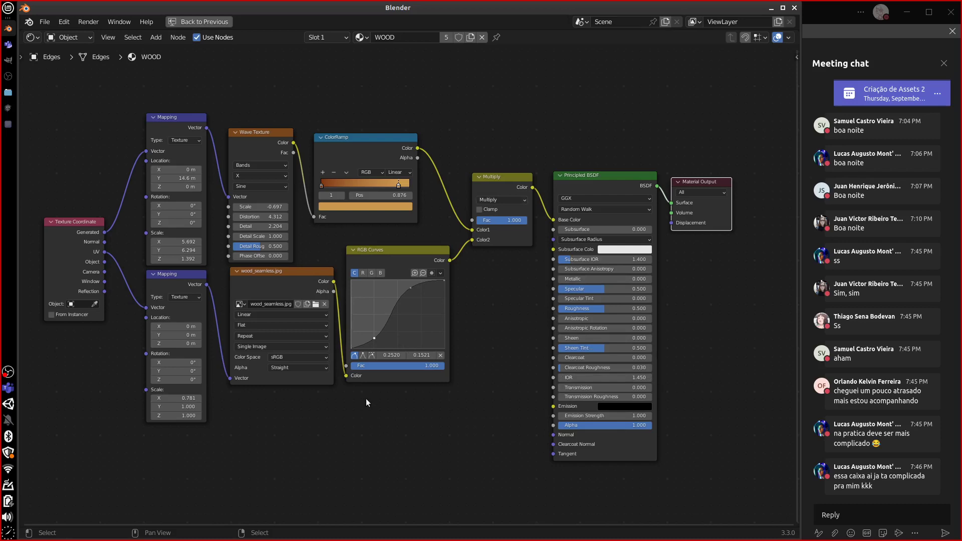
Circle the texture nodes with a freehand annotation, add a handwritten note above them, and erase both
{"action": "mouse_move", "coordinate": [171, 77]}
{"action": "left_mouse_down"}
{"action": "mouse_move", "coordinate": [35, 331]}
{"action": "mouse_move", "coordinate": [541, 341]}
{"action": "mouse_move", "coordinate": [251, 82]}
{"action": "left_mouse_up"}
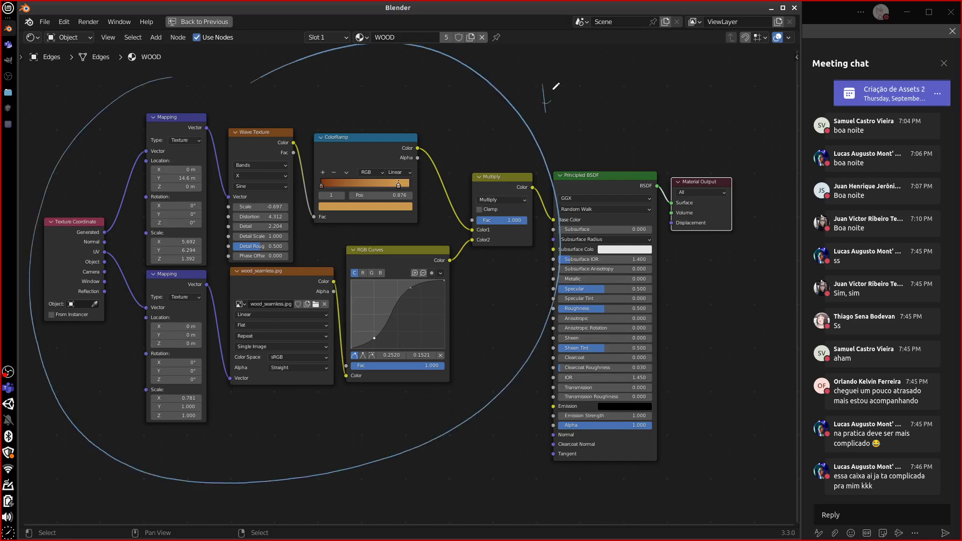
{"action": "mouse_move", "coordinate": [555, 86]}
{"action": "left_mouse_down"}
{"action": "mouse_move", "coordinate": [561, 113]}
{"action": "mouse_move", "coordinate": [591, 116]}
{"action": "left_mouse_up"}
{"action": "mouse_move", "coordinate": [258, 96]}
{"action": "left_mouse_down", "text": "ctrl"}
{"action": "mouse_move", "coordinate": [498, 97]}
{"action": "mouse_move", "coordinate": [477, 401]}
{"action": "mouse_move", "coordinate": [141, 431]}
{"action": "mouse_move", "coordinate": [182, 68]}
{"action": "mouse_move", "coordinate": [39, 337]}
{"action": "mouse_move", "coordinate": [349, 461]}
{"action": "mouse_move", "coordinate": [521, 353]}
{"action": "mouse_move", "coordinate": [380, 451]}
{"action": "mouse_move", "coordinate": [172, 481]}
{"action": "mouse_move", "coordinate": [62, 150]}
{"action": "mouse_move", "coordinate": [30, 223]}
{"action": "left_mouse_up", "text": "ctrl"}
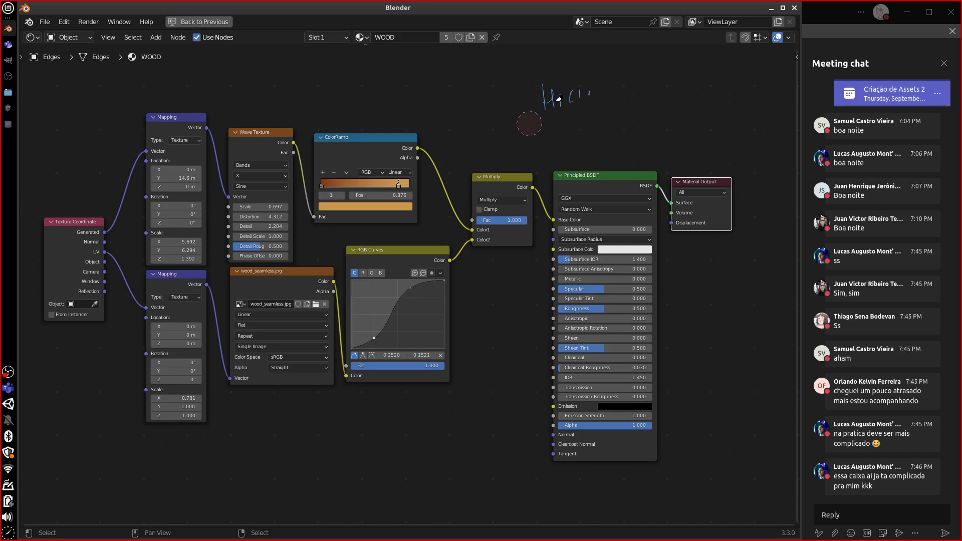
{"action": "left_click_drag", "start_coordinate": [529, 123], "coordinate": [531, 99], "text": "ctrl"}
Restore the shader editor to its normal size and switch to the Layout workspace
{"action": "scroll", "coordinate": [636, 345], "scroll_direction": "right", "scroll_amount": 3}
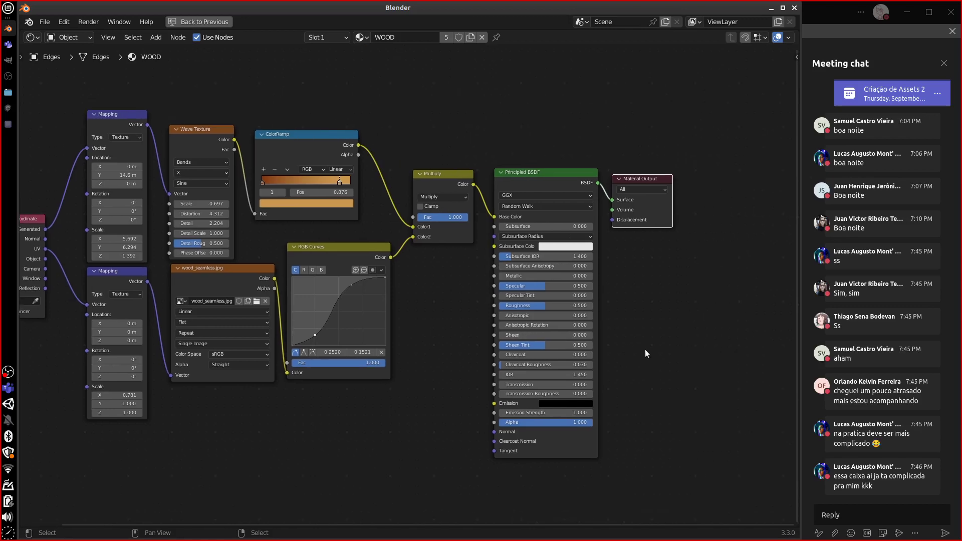
{"action": "scroll", "coordinate": [646, 350], "scroll_direction": "up", "scroll_amount": 3}
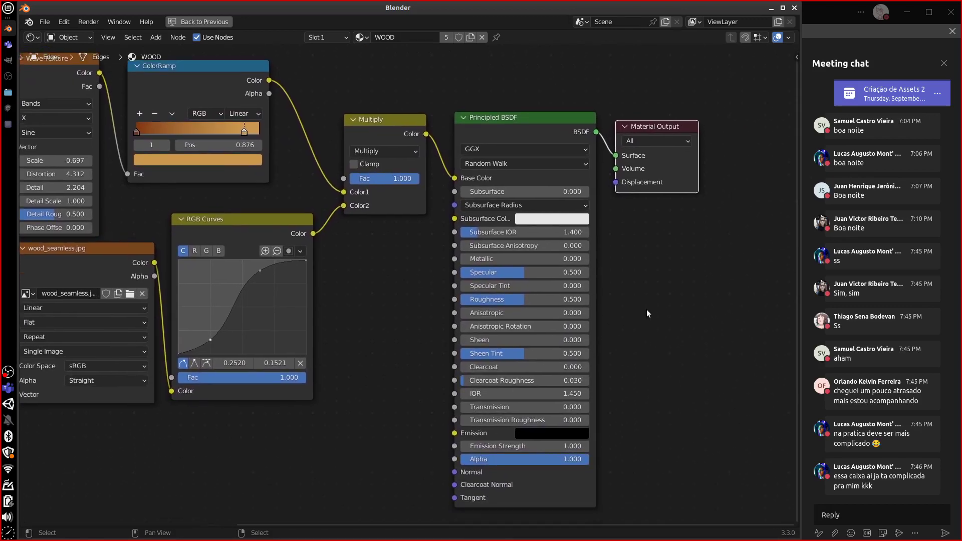
{"action": "key", "text": "ctrl+space"}
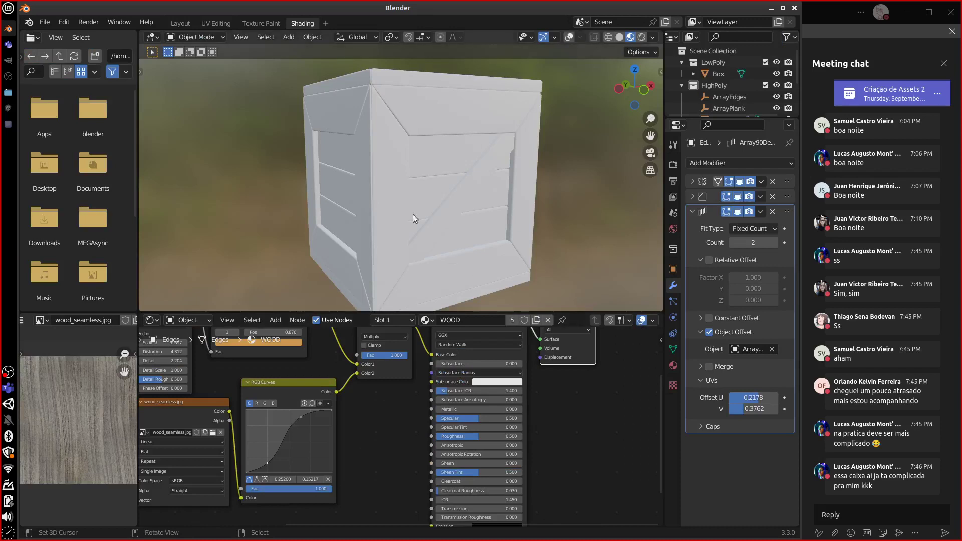
{"action": "left_click", "coordinate": [181, 23]}
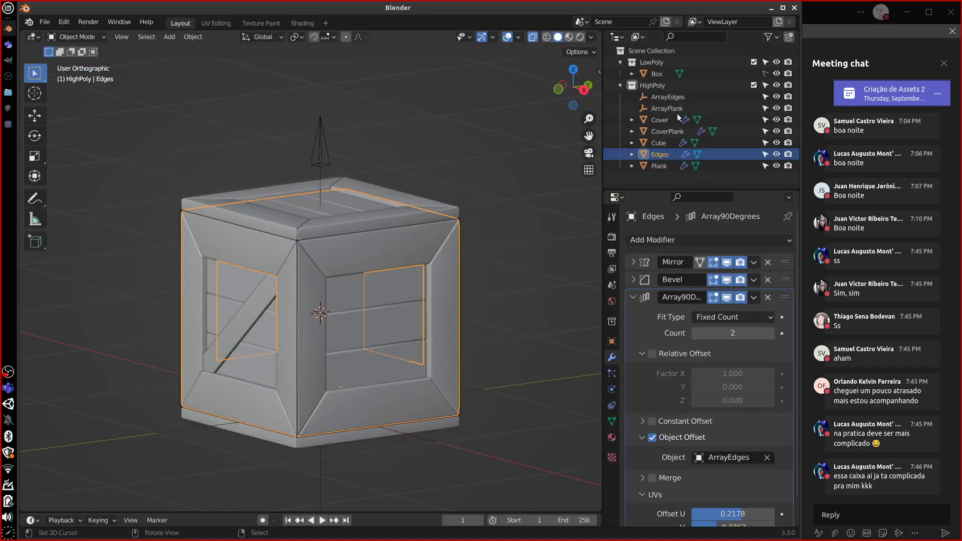
Annotate the crate with a freehand circle, a cross beside it and the handwritten note "1 caixa"
{"action": "middle_click_drag", "start_coordinate": [492, 309], "coordinate": [413, 270]}
{"action": "mouse_move", "coordinate": [379, 172]}
{"action": "left_mouse_down"}
{"action": "mouse_move", "coordinate": [173, 263]}
{"action": "mouse_move", "coordinate": [401, 181]}
{"action": "left_mouse_up"}
{"action": "left_click_drag", "start_coordinate": [517, 197], "coordinate": [458, 295]}
{"action": "left_click_drag", "start_coordinate": [458, 249], "coordinate": [518, 298]}
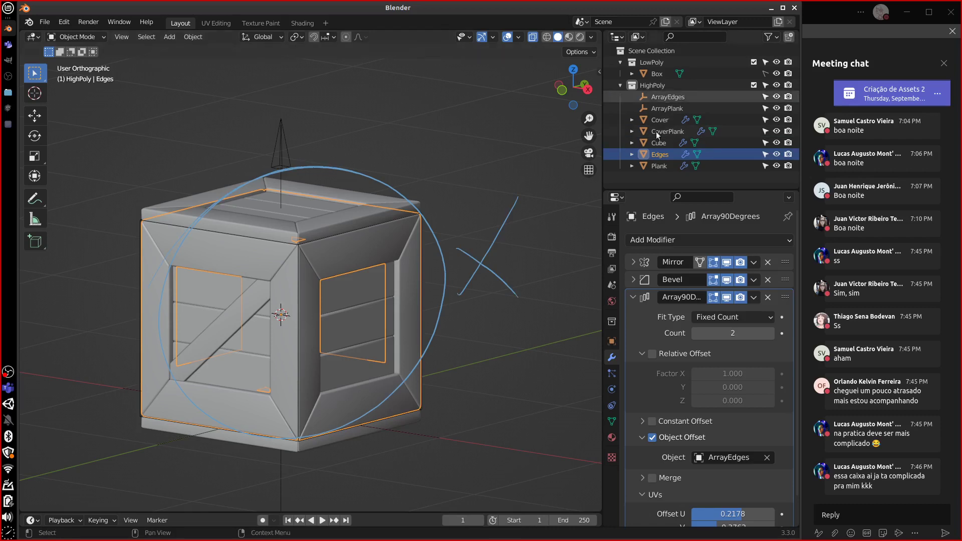
{"action": "mouse_move", "coordinate": [459, 148]}
{"action": "left_mouse_down"}
{"action": "mouse_move", "coordinate": [458, 174]}
{"action": "mouse_move", "coordinate": [477, 174]}
{"action": "left_mouse_up"}
{"action": "mouse_move", "coordinate": [490, 163]}
{"action": "left_mouse_down"}
{"action": "mouse_move", "coordinate": [493, 173]}
{"action": "mouse_move", "coordinate": [521, 166]}
{"action": "left_mouse_up"}
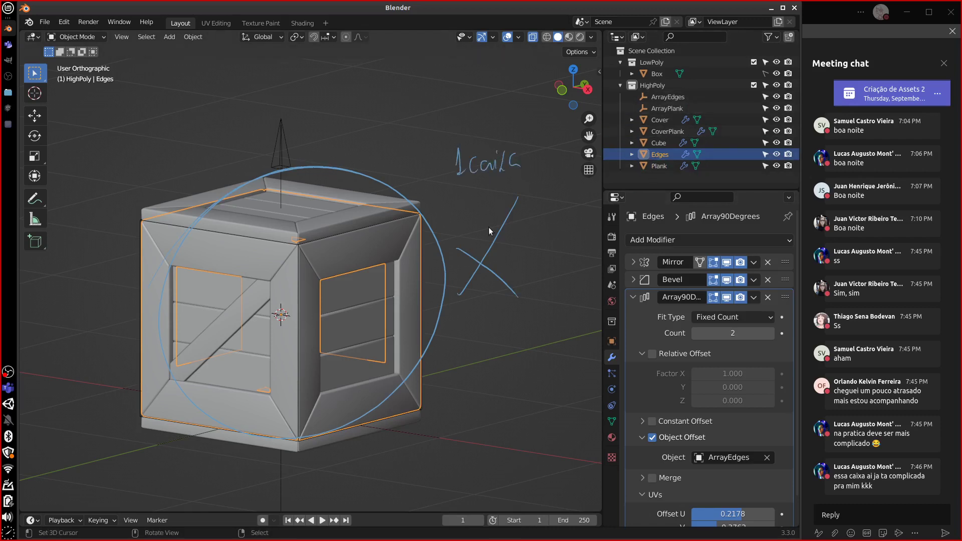
Select the Box object in the LowPoly collection and erase the annotations around the crate
{"action": "left_click", "coordinate": [644, 74]}
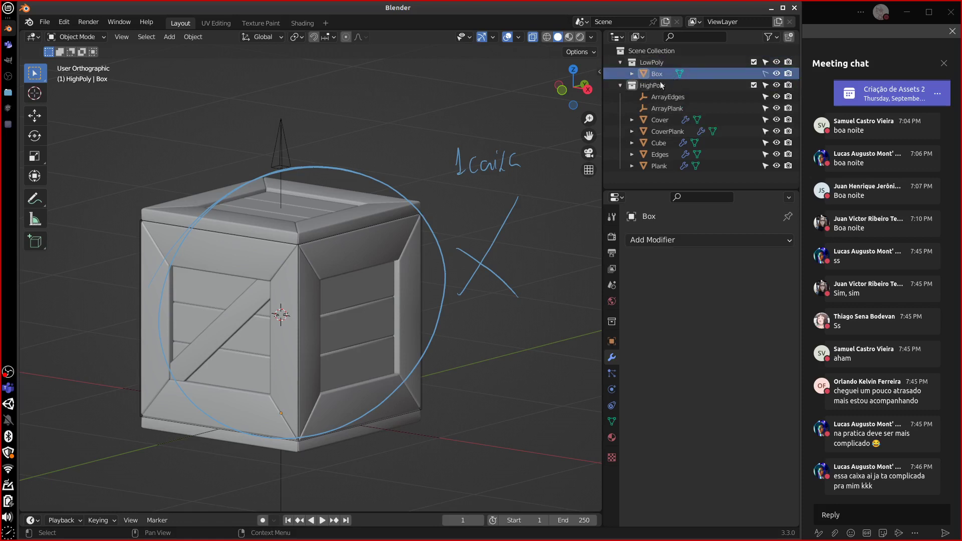
{"action": "mouse_move", "coordinate": [447, 302]}
{"action": "left_mouse_down"}
{"action": "mouse_move", "coordinate": [421, 208]}
{"action": "mouse_move", "coordinate": [150, 301]}
{"action": "mouse_move", "coordinate": [372, 389]}
{"action": "mouse_move", "coordinate": [432, 373]}
{"action": "mouse_move", "coordinate": [499, 242]}
{"action": "mouse_move", "coordinate": [489, 286]}
{"action": "mouse_move", "coordinate": [400, 366]}
{"action": "mouse_move", "coordinate": [168, 295]}
{"action": "mouse_move", "coordinate": [276, 446]}
{"action": "mouse_move", "coordinate": [209, 404]}
{"action": "mouse_move", "coordinate": [480, 315]}
{"action": "mouse_move", "coordinate": [493, 130]}
{"action": "mouse_move", "coordinate": [531, 153]}
{"action": "mouse_move", "coordinate": [410, 243]}
{"action": "left_mouse_up"}
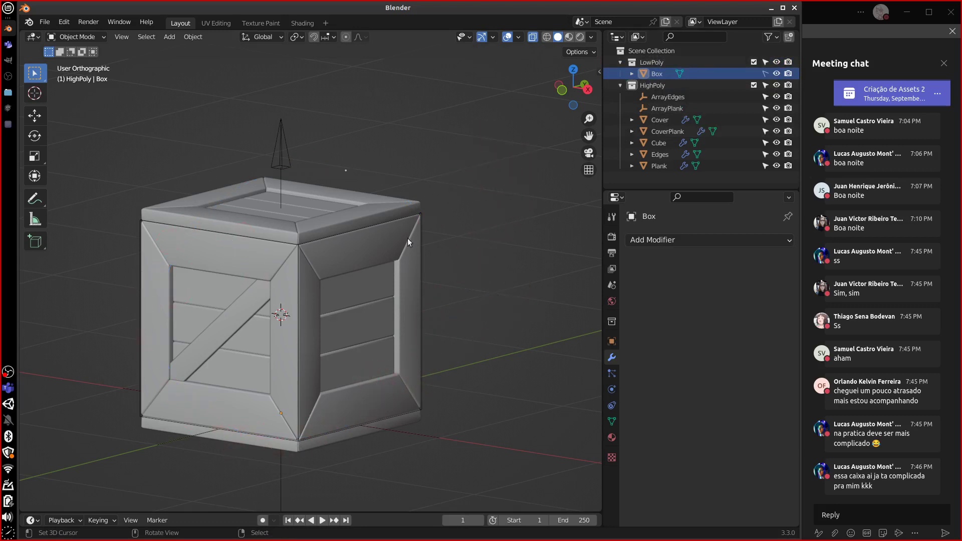
Draw new freehand annotation strokes leading from the crate to the empty space beside it
{"action": "left_click_drag", "start_coordinate": [365, 213], "coordinate": [476, 196]}
{"action": "left_click_drag", "start_coordinate": [505, 157], "coordinate": [504, 215]}
{"action": "mouse_move", "coordinate": [505, 160]}
{"action": "left_mouse_down"}
{"action": "mouse_move", "coordinate": [538, 159]}
{"action": "mouse_move", "coordinate": [545, 210]}
{"action": "mouse_move", "coordinate": [539, 147]}
{"action": "mouse_move", "coordinate": [553, 143]}
{"action": "mouse_move", "coordinate": [563, 178]}
{"action": "mouse_move", "coordinate": [555, 150]}
{"action": "mouse_move", "coordinate": [397, 190]}
{"action": "mouse_move", "coordinate": [517, 227]}
{"action": "left_mouse_up"}
Return to the Shading workspace and select the crate's Plank object to show its WOOD material nodes
{"action": "left_click", "coordinate": [302, 23]}
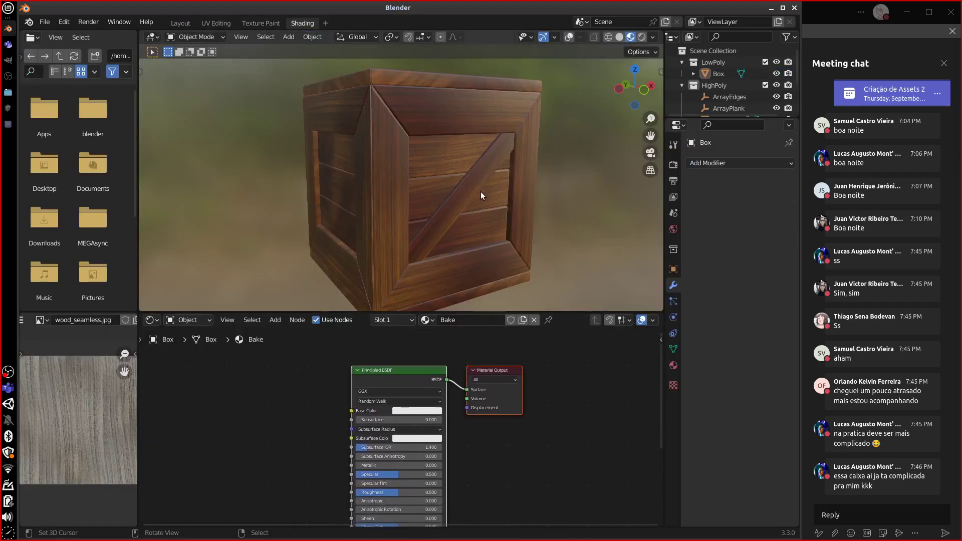
{"action": "left_click", "coordinate": [481, 195]}
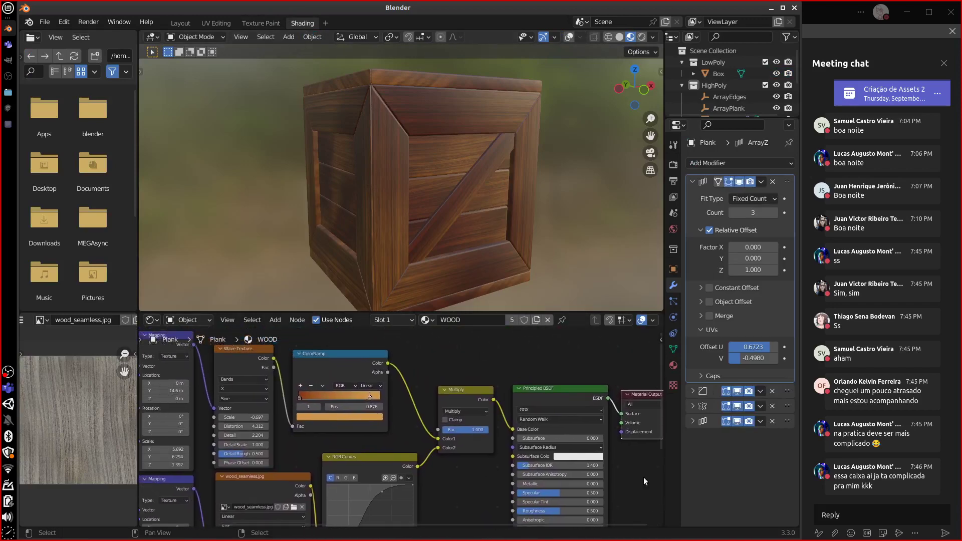
Maximize the node editor and annotate the WOOD material with a large circle around its texture nodes and a small one around Base Color
{"action": "key", "text": "ctrl+space"}
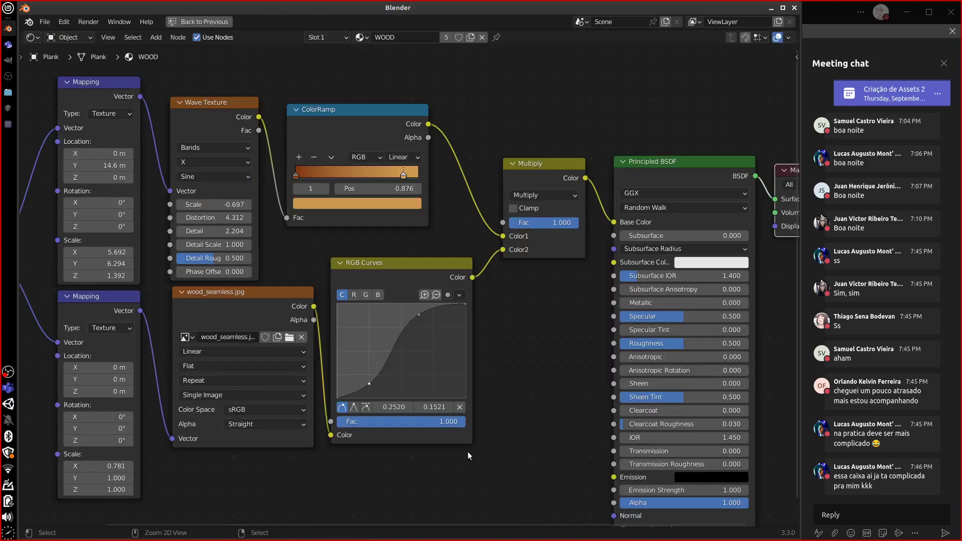
{"action": "scroll", "coordinate": [534, 404], "scroll_direction": "down", "scroll_amount": 2}
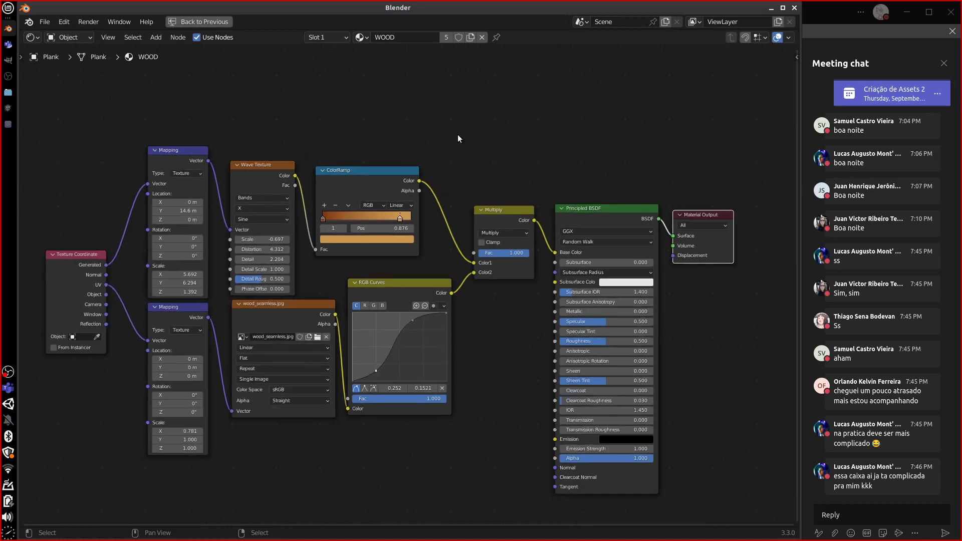
{"action": "mouse_move", "coordinate": [453, 450]}
{"action": "left_mouse_down"}
{"action": "mouse_move", "coordinate": [497, 200]}
{"action": "mouse_move", "coordinate": [84, 157]}
{"action": "mouse_move", "coordinate": [189, 511]}
{"action": "mouse_move", "coordinate": [454, 451]}
{"action": "left_mouse_up"}
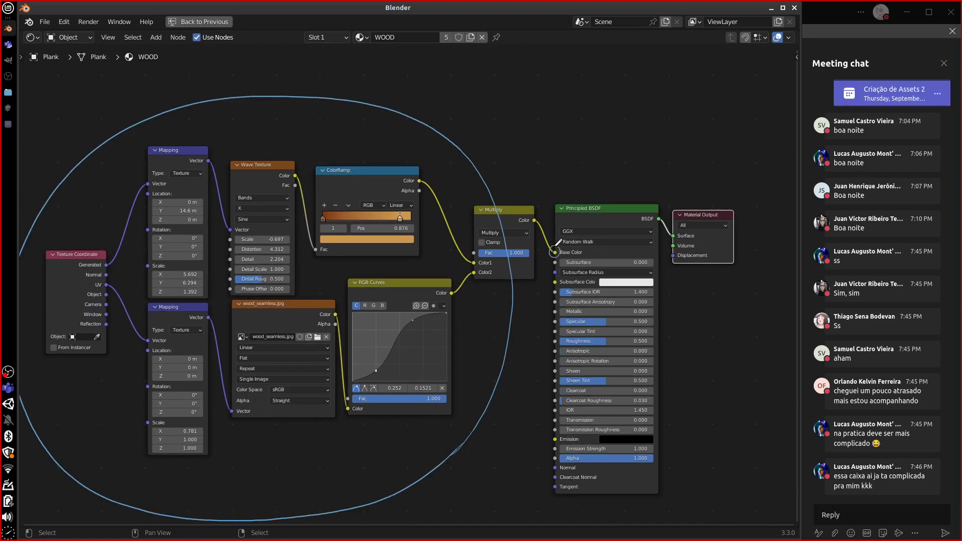
{"action": "left_click_drag", "start_coordinate": [555, 248], "coordinate": [559, 256]}
{"action": "scroll", "coordinate": [562, 259], "scroll_direction": "up", "scroll_amount": 1}
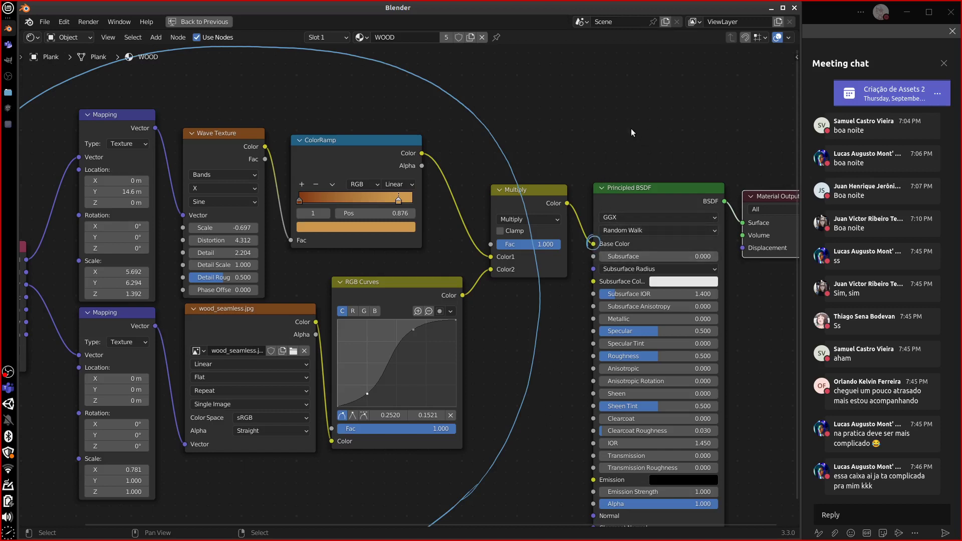
Sketch a crate front with planks and a frame above the nodes, linked by a line to an empty rectangle
{"action": "mouse_move", "coordinate": [561, 85]}
{"action": "left_mouse_down"}
{"action": "mouse_move", "coordinate": [562, 137]}
{"action": "mouse_move", "coordinate": [598, 135]}
{"action": "left_mouse_up"}
{"action": "mouse_move", "coordinate": [562, 96]}
{"action": "left_mouse_down"}
{"action": "mouse_move", "coordinate": [589, 96]}
{"action": "mouse_move", "coordinate": [590, 109]}
{"action": "left_mouse_up"}
{"action": "left_click_drag", "start_coordinate": [562, 124], "coordinate": [586, 122]}
{"action": "mouse_move", "coordinate": [542, 75]}
{"action": "left_mouse_down"}
{"action": "mouse_move", "coordinate": [546, 137]}
{"action": "mouse_move", "coordinate": [561, 82]}
{"action": "left_mouse_up"}
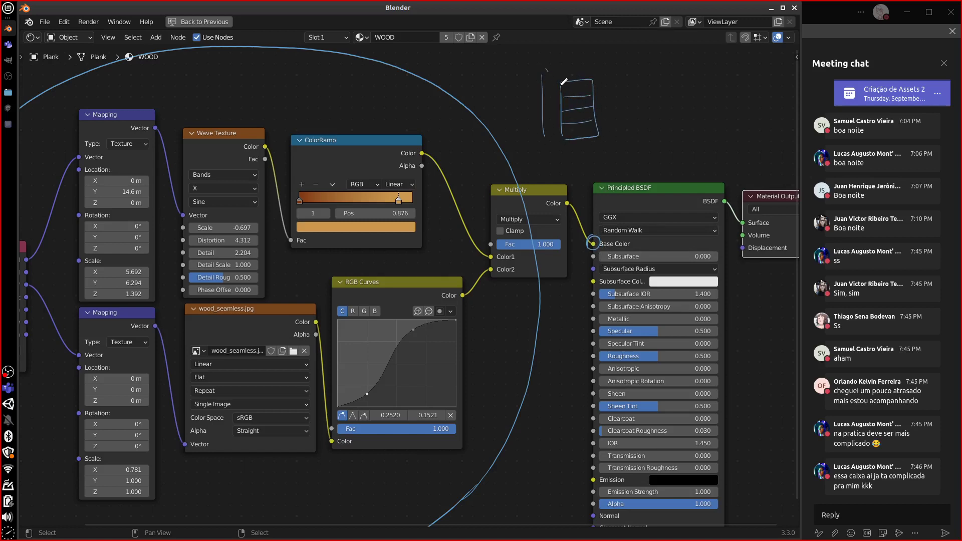
{"action": "left_click_drag", "start_coordinate": [561, 133], "coordinate": [550, 151]}
{"action": "mouse_move", "coordinate": [551, 66]}
{"action": "left_mouse_down"}
{"action": "mouse_move", "coordinate": [593, 76]}
{"action": "mouse_move", "coordinate": [607, 64]}
{"action": "mouse_move", "coordinate": [606, 118]}
{"action": "left_mouse_up"}
{"action": "left_click_drag", "start_coordinate": [602, 129], "coordinate": [614, 138]}
{"action": "left_click_drag", "start_coordinate": [550, 156], "coordinate": [606, 157]}
{"action": "mouse_move", "coordinate": [603, 104]}
{"action": "left_mouse_down"}
{"action": "mouse_move", "coordinate": [662, 90]}
{"action": "mouse_move", "coordinate": [664, 140]}
{"action": "left_mouse_up"}
{"action": "left_click_drag", "start_coordinate": [662, 57], "coordinate": [725, 54]}
{"action": "mouse_move", "coordinate": [726, 63]}
{"action": "left_mouse_down"}
{"action": "mouse_move", "coordinate": [725, 98]}
{"action": "mouse_move", "coordinate": [677, 153]}
{"action": "left_mouse_up"}
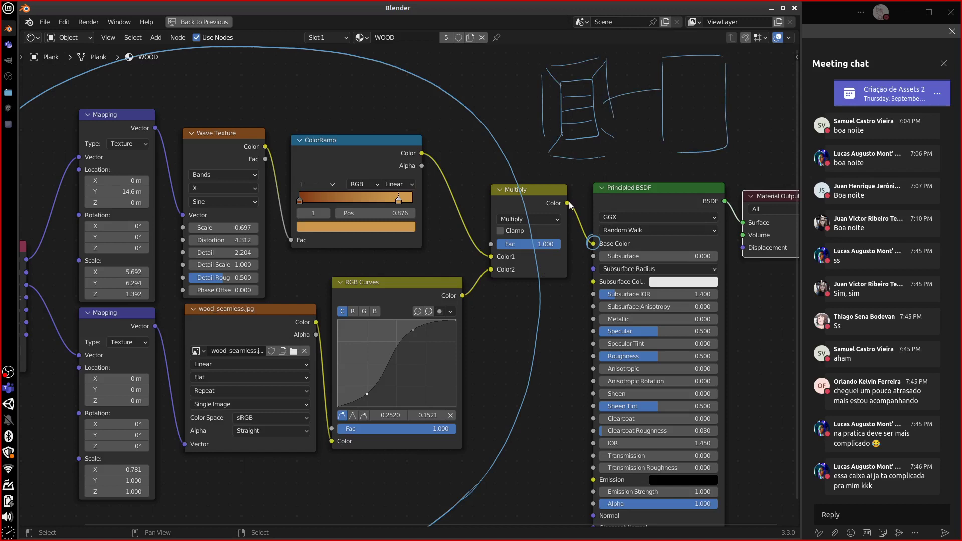
Erase the crate sketch and the large circle around the texture nodes, keeping the Base Color mark
{"action": "left_click_drag", "start_coordinate": [570, 189], "coordinate": [667, 155]}
{"action": "mouse_move", "coordinate": [662, 159]}
{"action": "left_mouse_down", "text": "ctrl"}
{"action": "mouse_move", "coordinate": [576, 186]}
{"action": "mouse_move", "coordinate": [591, 161]}
{"action": "mouse_move", "coordinate": [559, 135]}
{"action": "mouse_move", "coordinate": [577, 70]}
{"action": "mouse_move", "coordinate": [584, 82]}
{"action": "mouse_move", "coordinate": [531, 382]}
{"action": "mouse_move", "coordinate": [240, 62]}
{"action": "mouse_move", "coordinate": [293, 82]}
{"action": "left_mouse_up", "text": "ctrl"}
{"action": "middle_click_drag", "start_coordinate": [294, 83], "coordinate": [471, 89]}
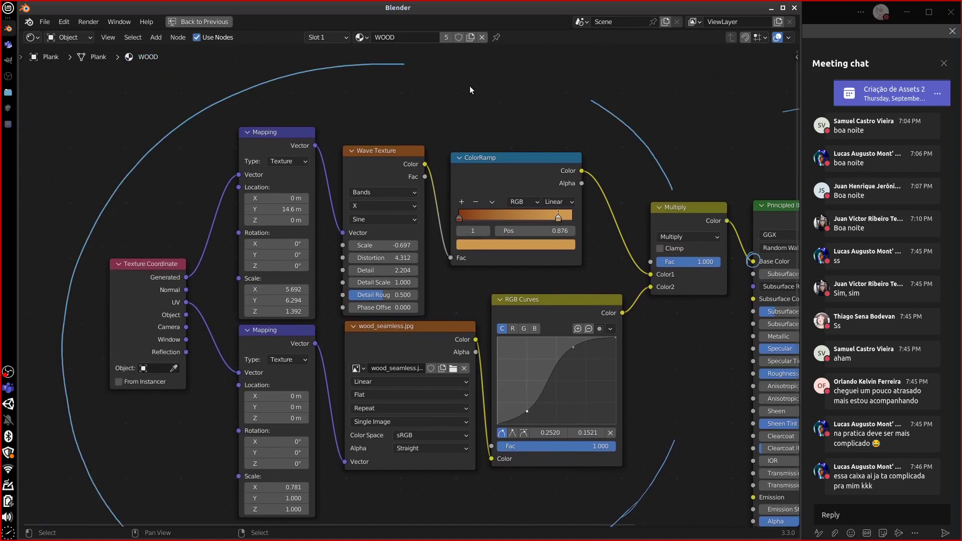
{"action": "mouse_move", "coordinate": [95, 449]}
{"action": "left_mouse_down", "text": "ctrl"}
{"action": "mouse_move", "coordinate": [117, 270]}
{"action": "mouse_move", "coordinate": [346, 61]}
{"action": "mouse_move", "coordinate": [256, 108]}
{"action": "mouse_move", "coordinate": [75, 243]}
{"action": "mouse_move", "coordinate": [133, 166]}
{"action": "left_mouse_up", "text": "ctrl"}
{"action": "mouse_move", "coordinate": [674, 171]}
{"action": "left_mouse_down", "text": "ctrl"}
{"action": "mouse_move", "coordinate": [683, 204]}
{"action": "mouse_move", "coordinate": [613, 112]}
{"action": "mouse_move", "coordinate": [634, 143]}
{"action": "mouse_move", "coordinate": [651, 434]}
{"action": "mouse_move", "coordinate": [674, 436]}
{"action": "left_mouse_up", "text": "ctrl"}
{"action": "middle_click_drag", "start_coordinate": [673, 436], "coordinate": [673, 260]}
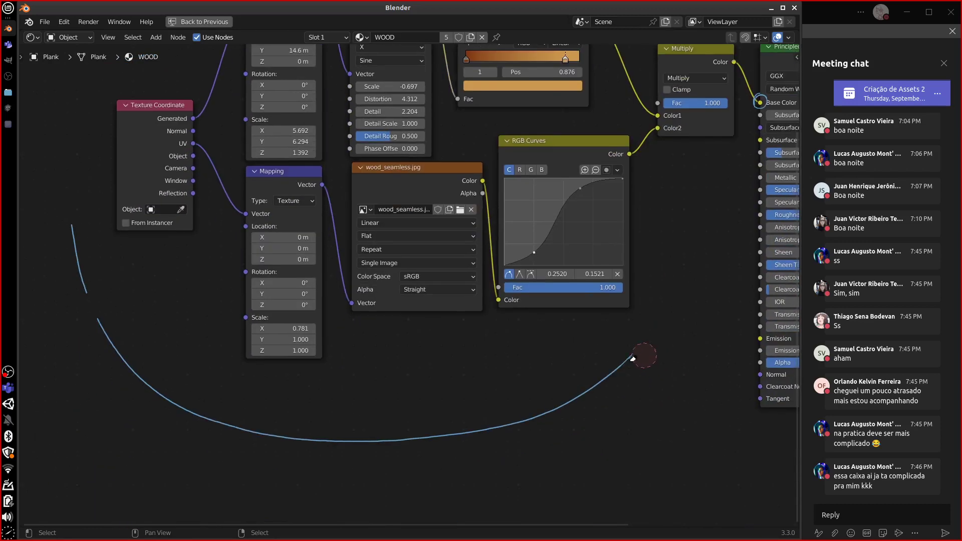
{"action": "mouse_move", "coordinate": [633, 359]}
{"action": "left_mouse_down", "text": "ctrl"}
{"action": "mouse_move", "coordinate": [547, 416]}
{"action": "mouse_move", "coordinate": [372, 446]}
{"action": "mouse_move", "coordinate": [219, 423]}
{"action": "mouse_move", "coordinate": [56, 248]}
{"action": "mouse_move", "coordinate": [241, 457]}
{"action": "left_mouse_up", "text": "ctrl"}
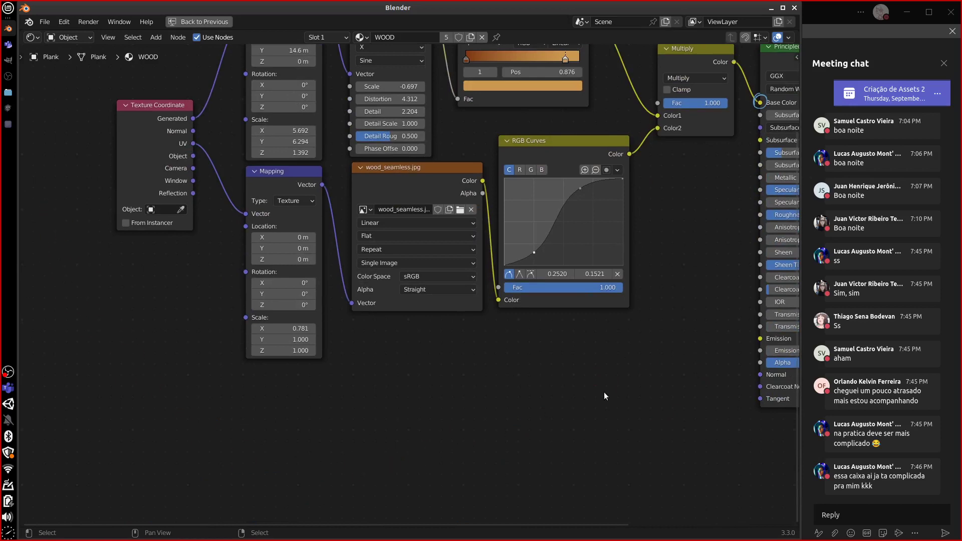
Erase the remaining rectangle sketch above the Principled BSDF node and restore the full Shading layout
{"action": "mouse_move", "coordinate": [604, 396]}
{"action": "middle_mouse_down"}
{"action": "mouse_move", "coordinate": [459, 464]}
{"action": "mouse_move", "coordinate": [421, 503]}
{"action": "middle_mouse_up"}
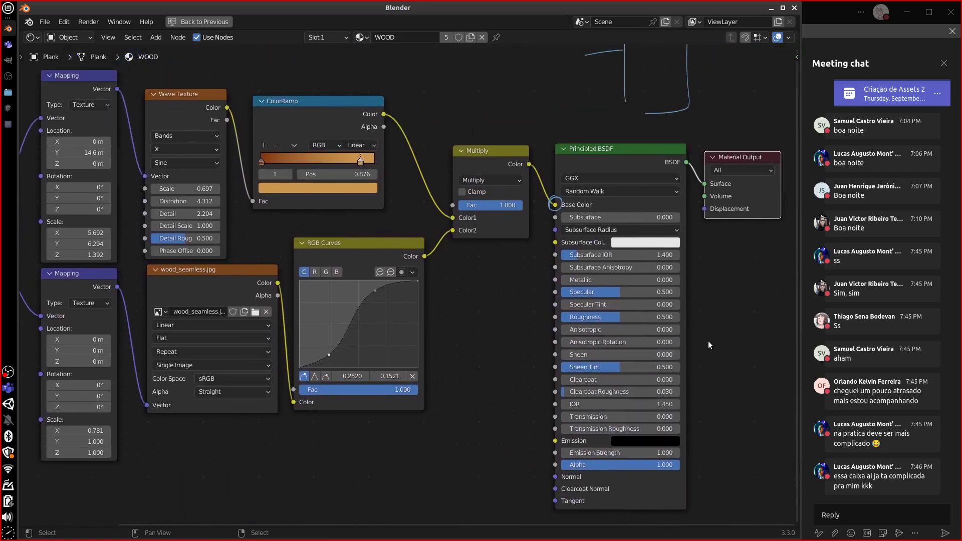
{"action": "middle_click_drag", "start_coordinate": [723, 329], "coordinate": [686, 407]}
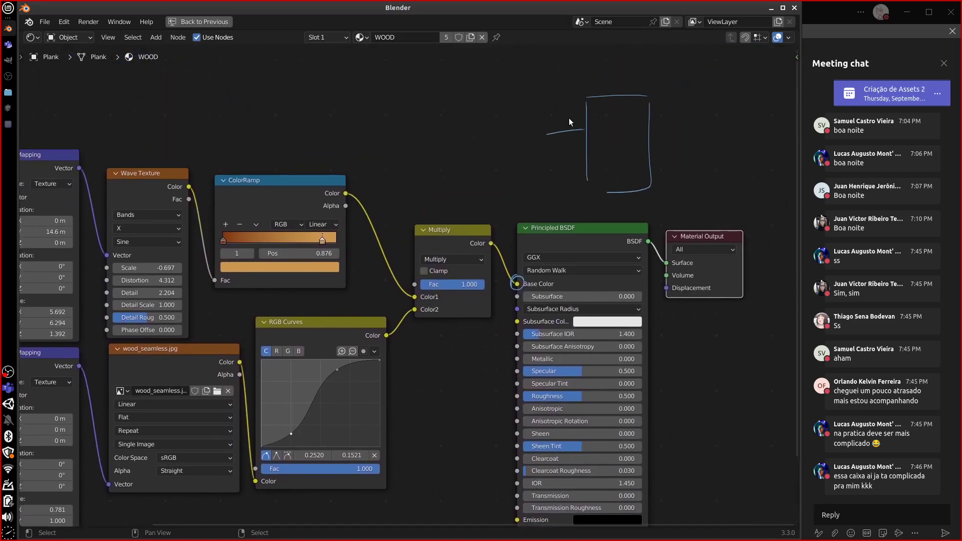
{"action": "mouse_move", "coordinate": [542, 144]}
{"action": "left_mouse_down", "text": "ctrl"}
{"action": "mouse_move", "coordinate": [627, 186]}
{"action": "mouse_move", "coordinate": [603, 96]}
{"action": "mouse_move", "coordinate": [637, 150]}
{"action": "left_mouse_up", "text": "ctrl"}
{"action": "middle_click_drag", "start_coordinate": [668, 376], "coordinate": [666, 383], "text": "ctrl"}
{"action": "key", "text": "ctrl+space"}
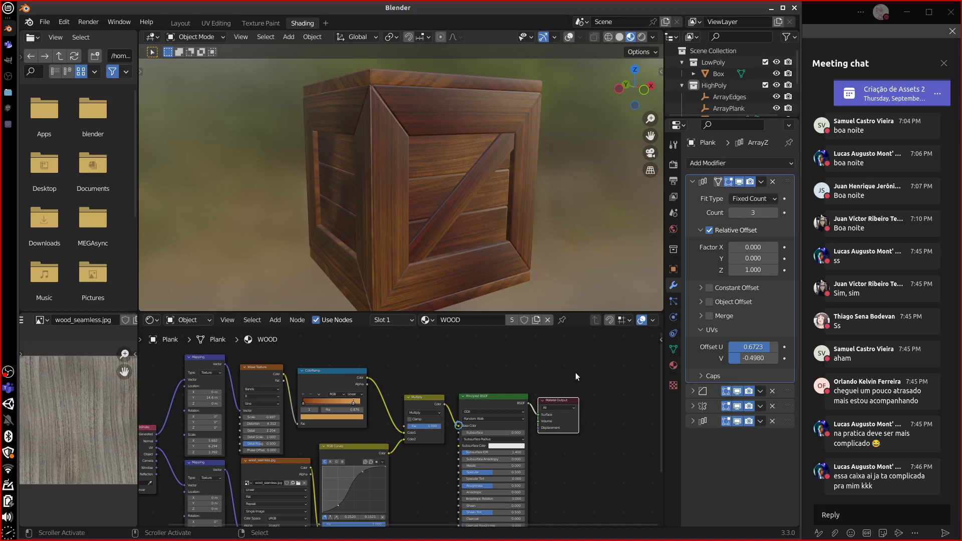
Switch to Unity and create a new material named REF in the Assets folder
{"action": "left_click", "coordinate": [8, 108]}
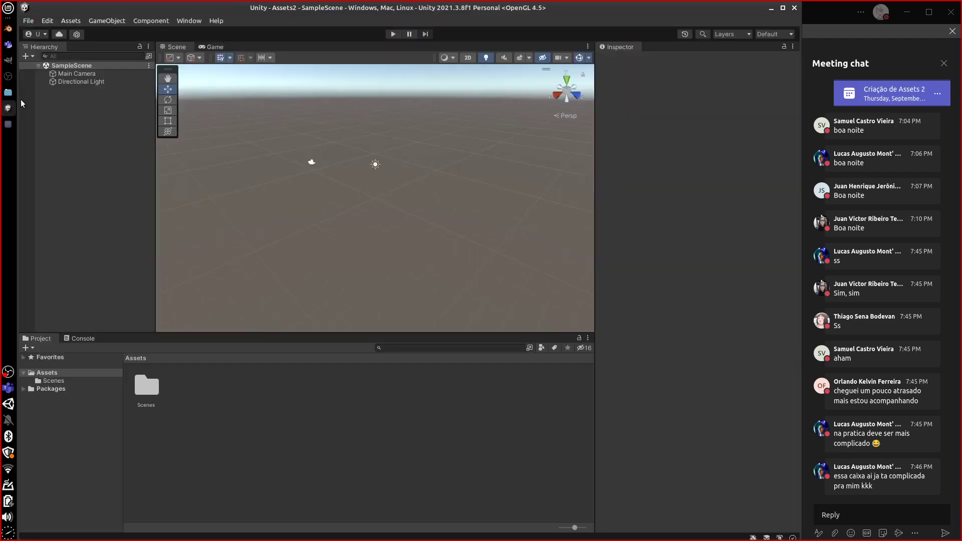
{"action": "right_click", "coordinate": [287, 407]}
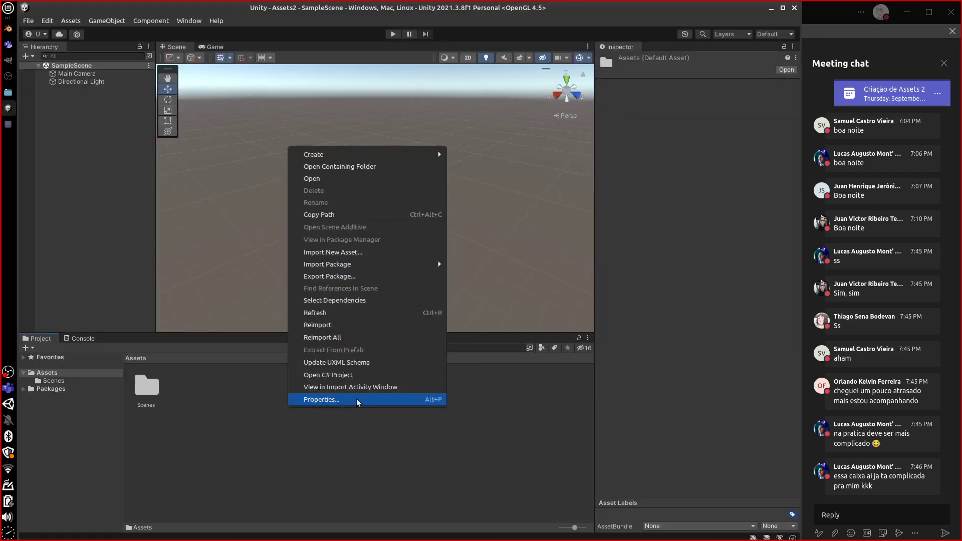
{"action": "mouse_move", "coordinate": [416, 159]}
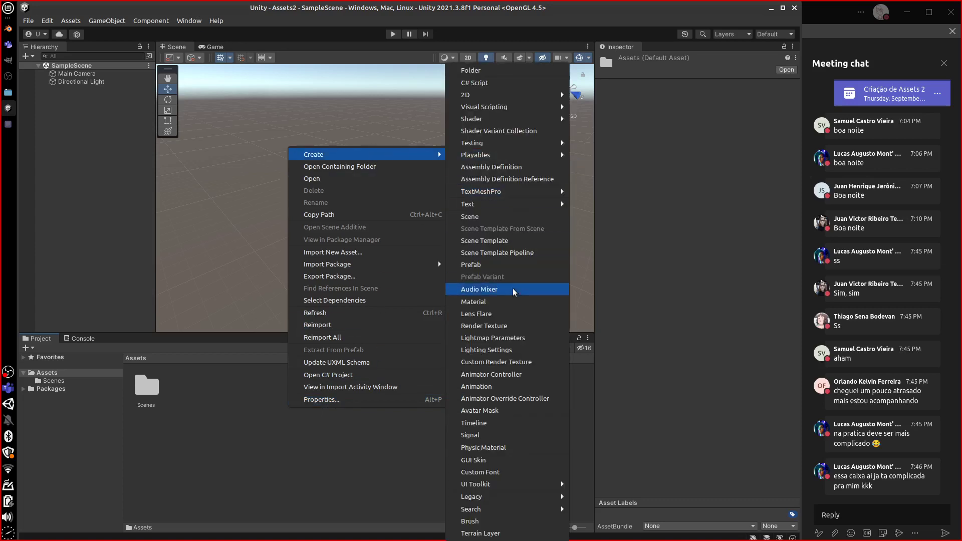
{"action": "left_click", "coordinate": [513, 302]}
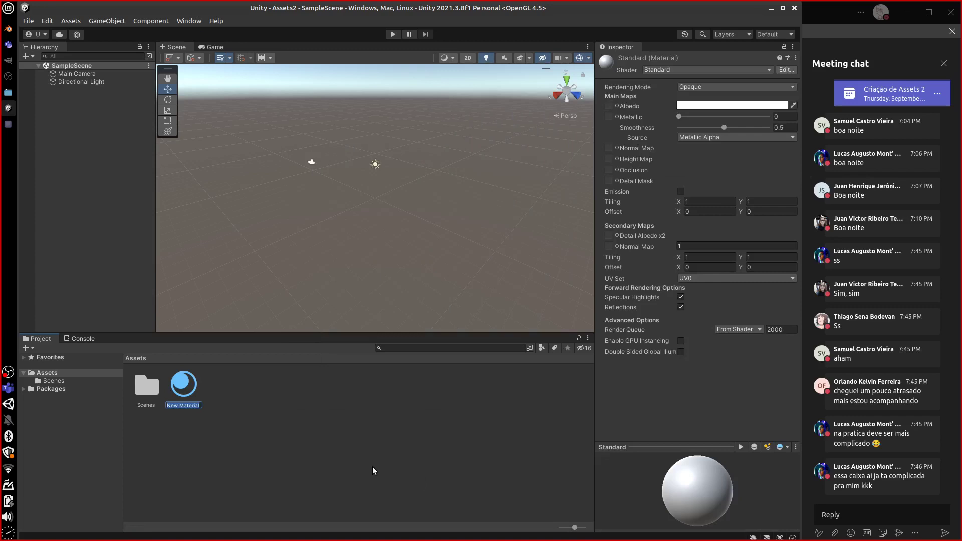
{"action": "type", "text": "REF"}
{"action": "key", "text": "Return"}
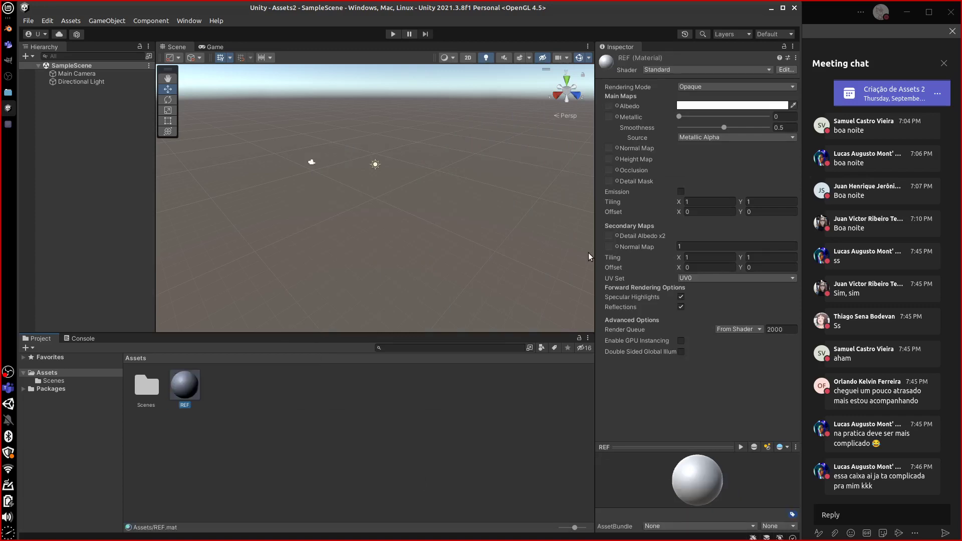
Widen the Inspector and examine the REF material's Albedo, Metallic, Normal Map, Height Map and Detail Mask slots
{"action": "left_click_drag", "start_coordinate": [595, 254], "coordinate": [548, 264]}
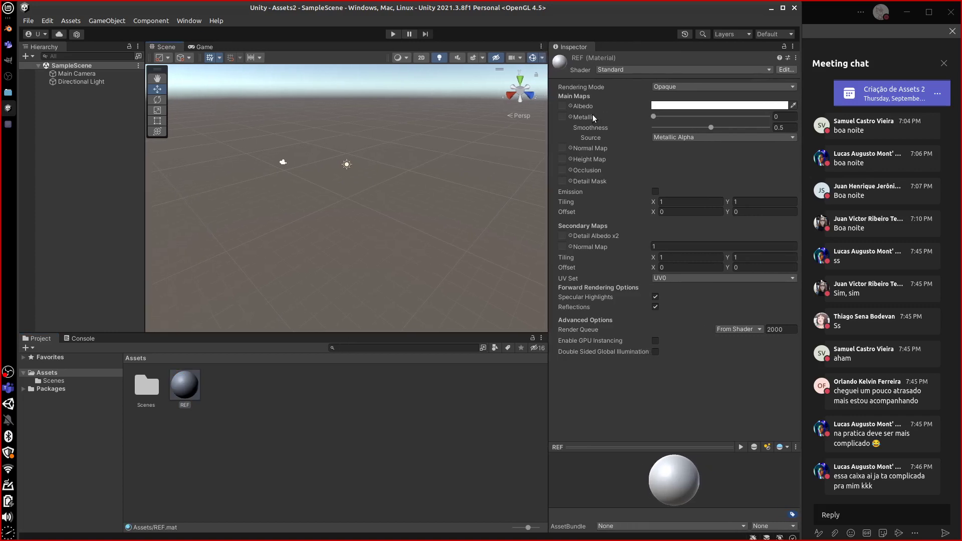
{"action": "left_click", "coordinate": [563, 107]}
{"action": "left_click", "coordinate": [563, 118]}
{"action": "left_click", "coordinate": [562, 148]}
{"action": "left_click", "coordinate": [562, 159]}
{"action": "left_click", "coordinate": [563, 181]}
{"action": "left_click", "coordinate": [562, 105]}
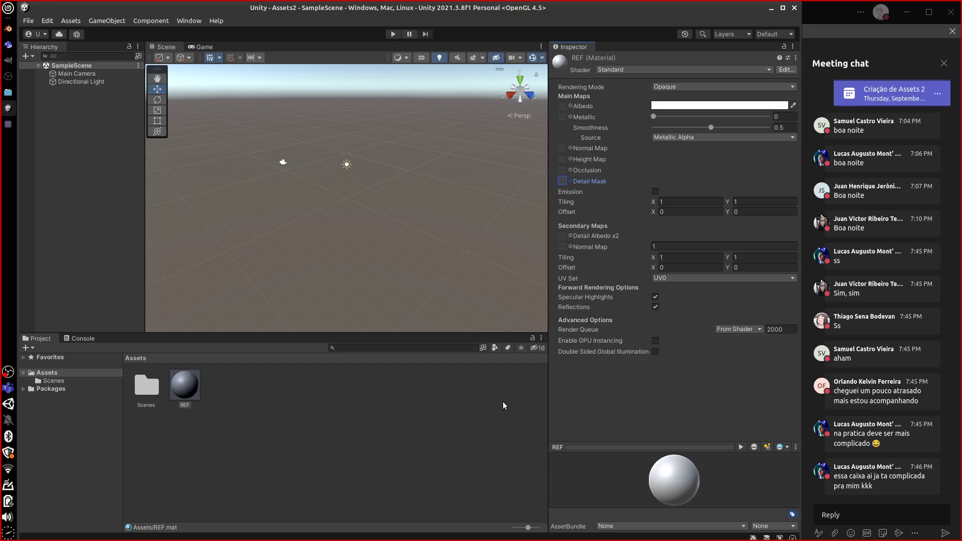
Switch back to Blender, maximize the node editor and circle the Principled BSDF's Metallic and Normal inputs
{"action": "left_click", "coordinate": [9, 29]}
{"action": "scroll", "coordinate": [579, 429], "scroll_direction": "down", "scroll_amount": 5, "text": "shift"}
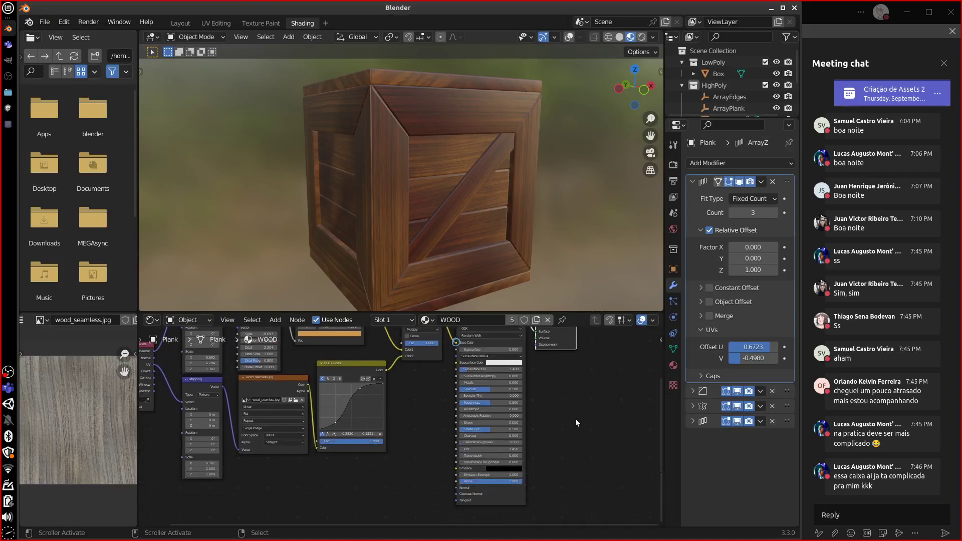
{"action": "key", "text": "ctrl+space"}
{"action": "scroll", "coordinate": [614, 333], "scroll_direction": "up", "scroll_amount": 2}
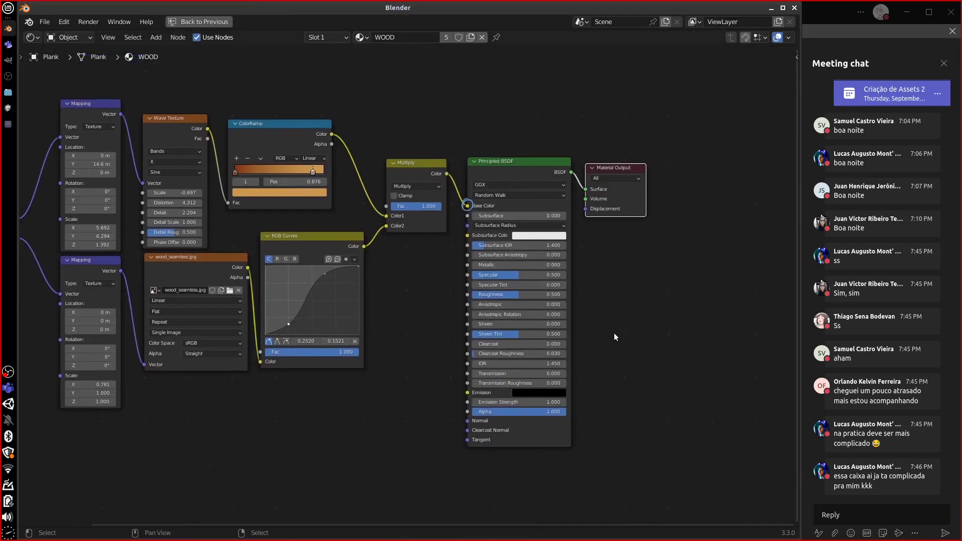
{"action": "scroll", "coordinate": [614, 323], "scroll_direction": "up", "scroll_amount": 1}
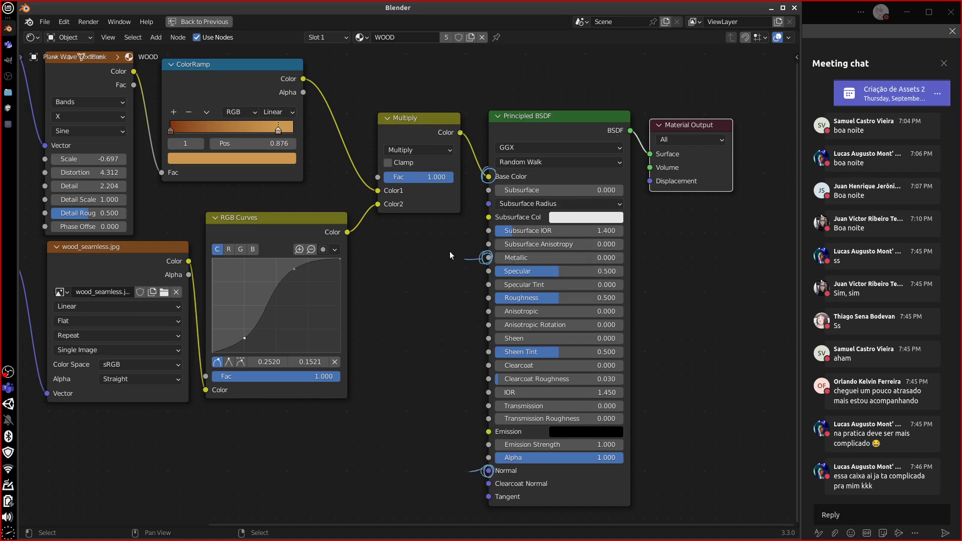
Extend the annotation marks at the Metallic and Normal inputs with short strokes and erase them
{"action": "mouse_move", "coordinate": [464, 259]}
{"action": "left_mouse_down"}
{"action": "mouse_move", "coordinate": [463, 247]}
{"action": "mouse_move", "coordinate": [441, 274]}
{"action": "left_mouse_up"}
{"action": "left_click_drag", "start_coordinate": [450, 254], "coordinate": [451, 263]}
{"action": "mouse_move", "coordinate": [467, 460]}
{"action": "left_mouse_down"}
{"action": "mouse_move", "coordinate": [446, 468]}
{"action": "mouse_move", "coordinate": [464, 476]}
{"action": "mouse_move", "coordinate": [454, 479]}
{"action": "left_mouse_up"}
{"action": "mouse_move", "coordinate": [472, 467]}
{"action": "left_mouse_down"}
{"action": "mouse_move", "coordinate": [451, 469]}
{"action": "mouse_move", "coordinate": [484, 470]}
{"action": "mouse_move", "coordinate": [447, 254]}
{"action": "mouse_move", "coordinate": [490, 259]}
{"action": "left_mouse_up"}
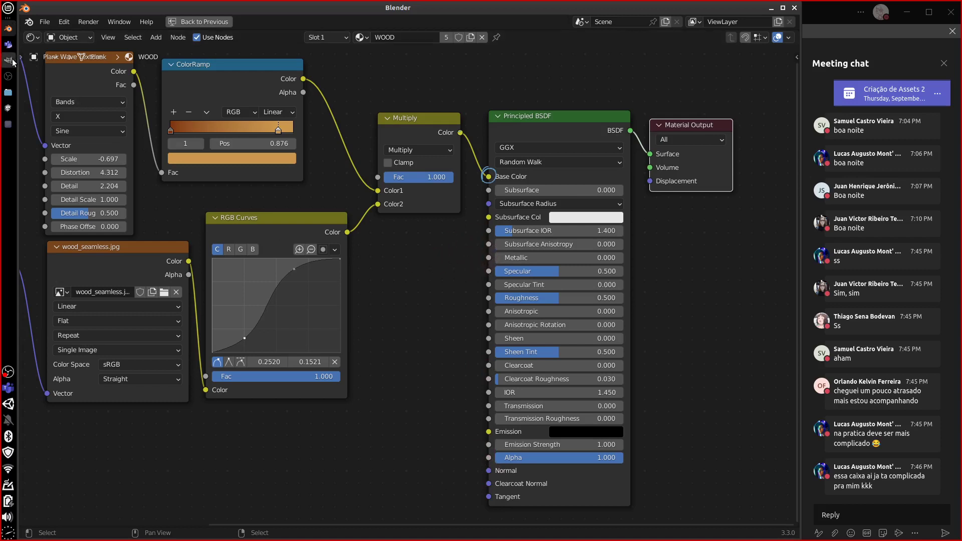
Toggle the REF material's Emission on and off in Unity, and mark the Principled BSDF's Emission input in Blender
{"action": "left_click", "coordinate": [8, 108]}
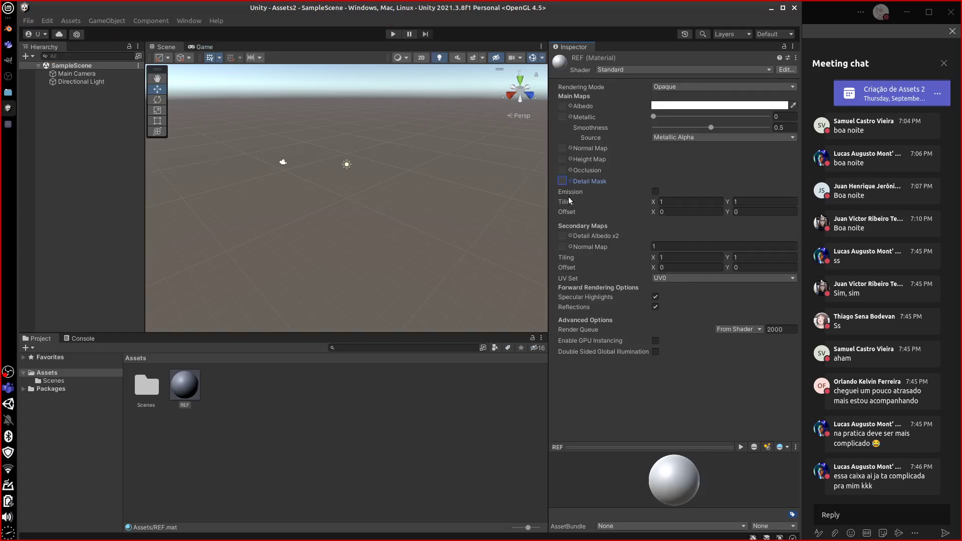
{"action": "left_click", "coordinate": [656, 192]}
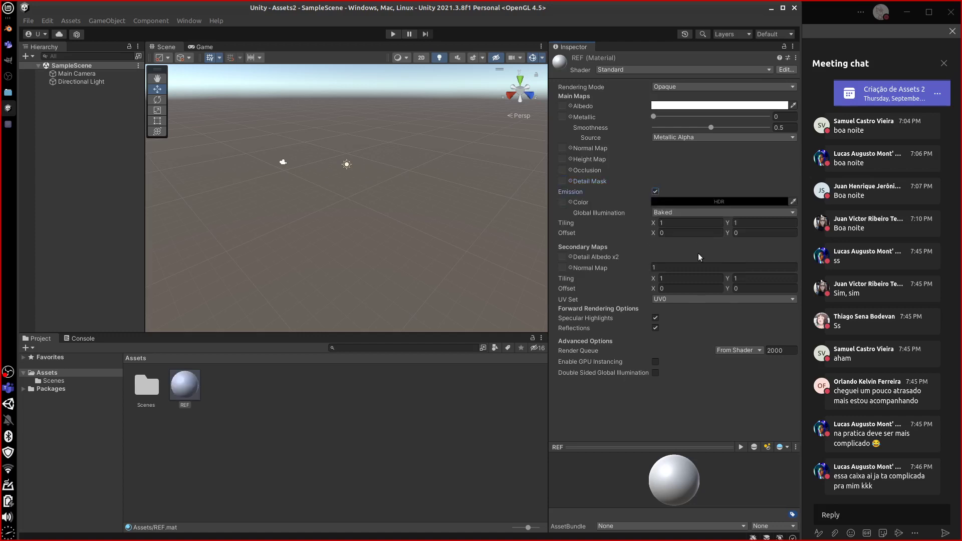
{"action": "left_click", "coordinate": [655, 192]}
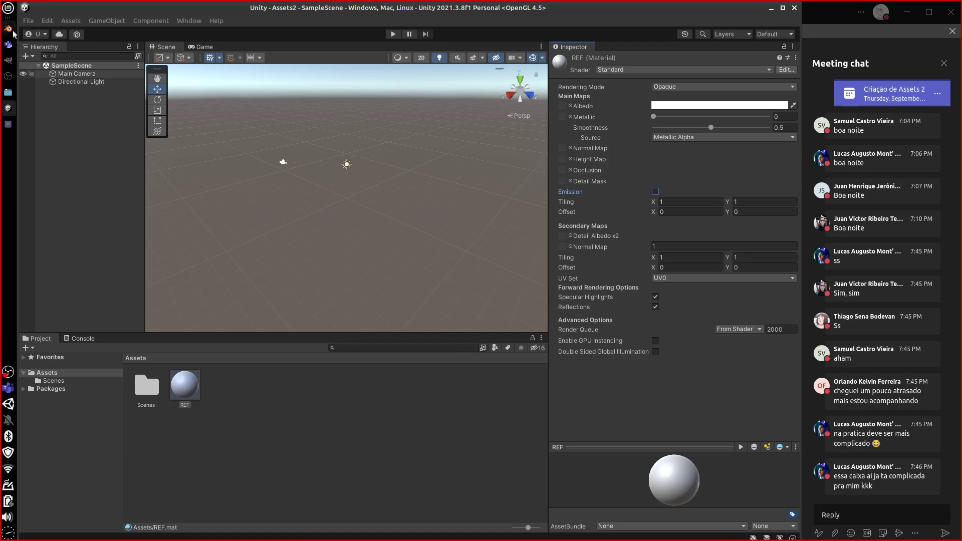
{"action": "left_click", "coordinate": [8, 28]}
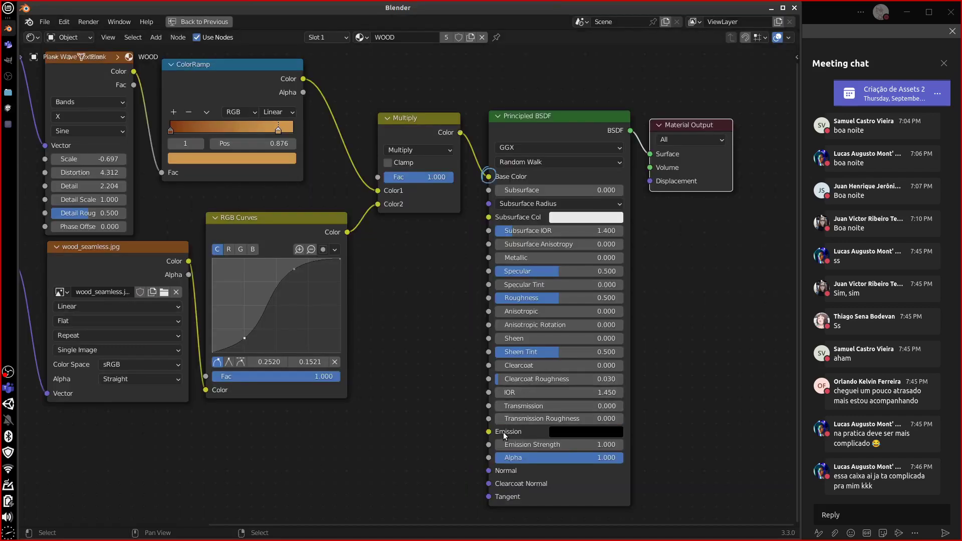
{"action": "left_click_drag", "start_coordinate": [489, 431], "coordinate": [483, 433]}
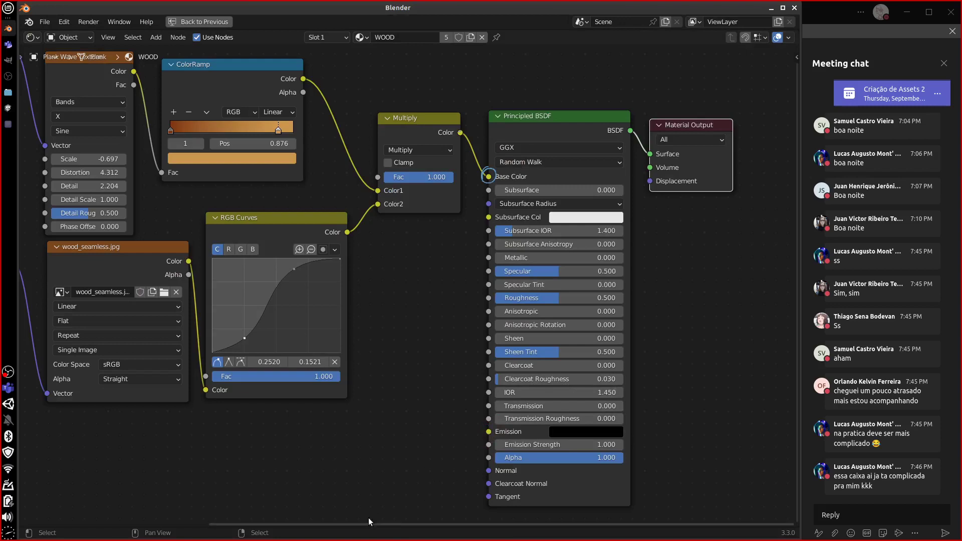
Switch to Unity and change the REF material's shader to Standard (Specular setup)
{"action": "left_click", "coordinate": [8, 28]}
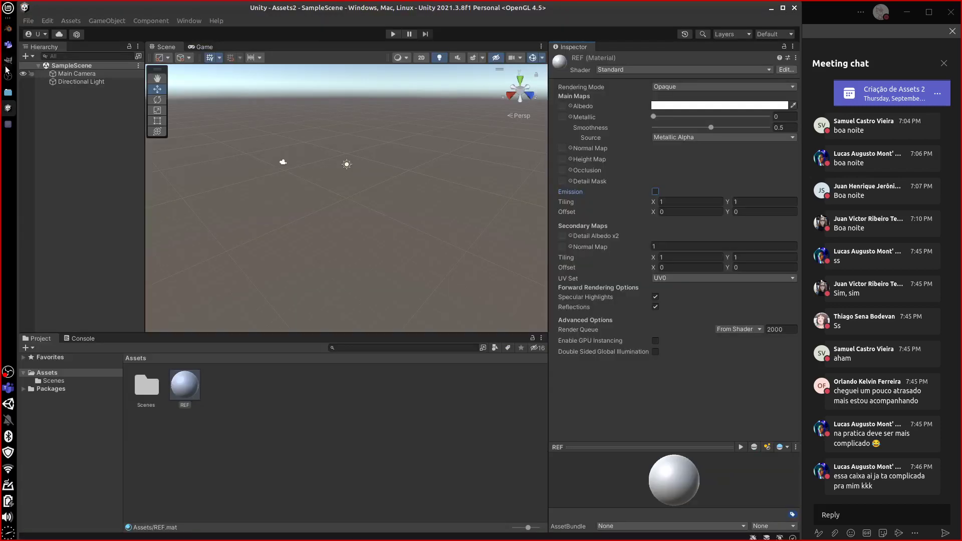
{"action": "left_click", "coordinate": [659, 71]}
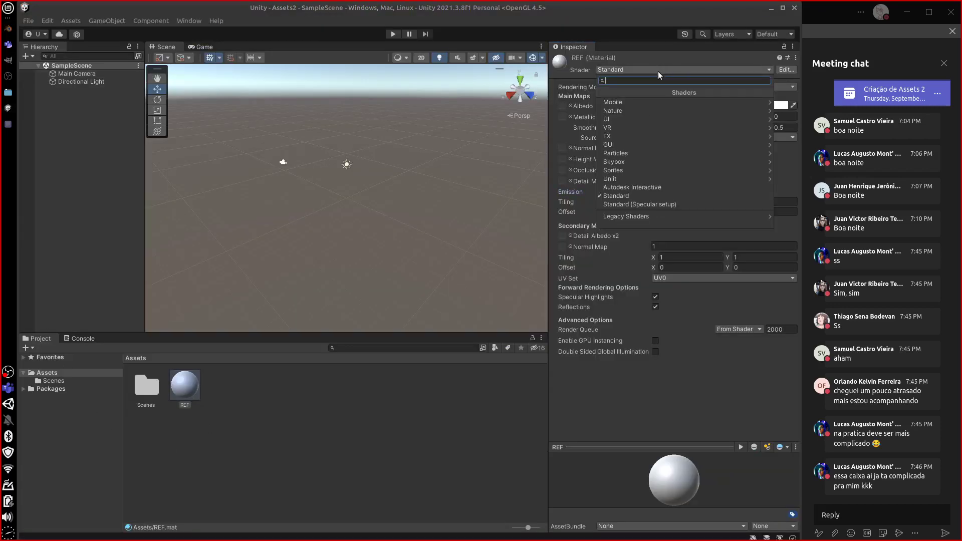
{"action": "left_click", "coordinate": [662, 205]}
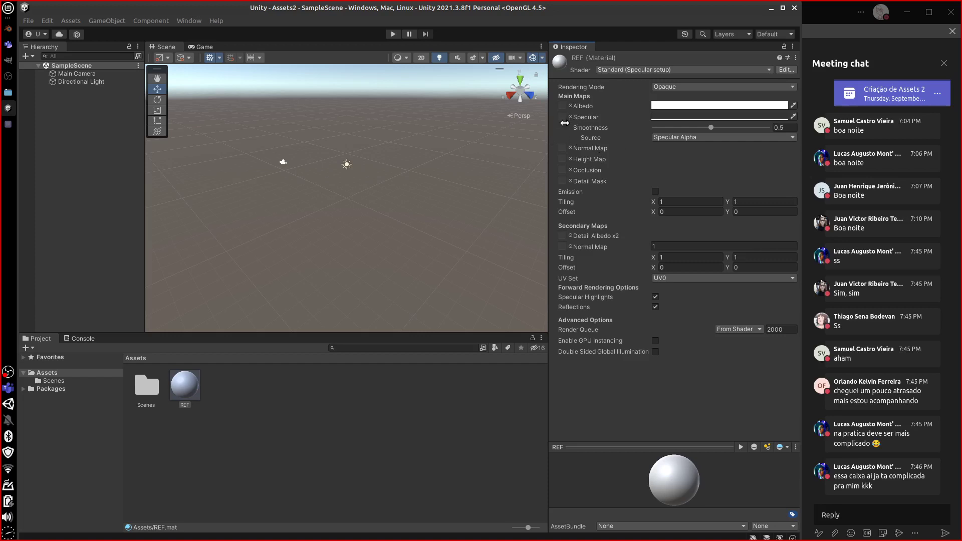
Switch to Blender, circle the Principled BSDF's Specular input and draw arrows outward from the Metallic and Specular rows
{"action": "left_click", "coordinate": [10, 31]}
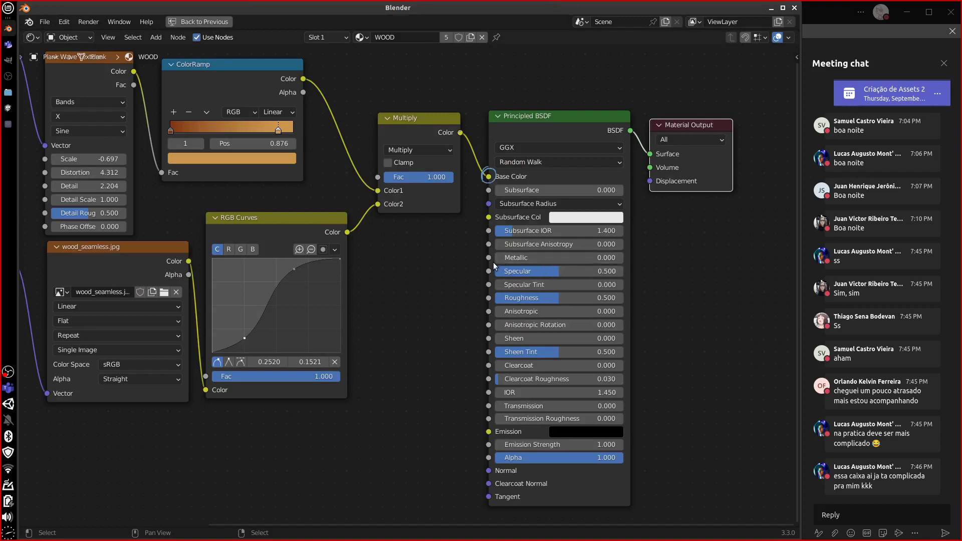
{"action": "left_click_drag", "start_coordinate": [482, 269], "coordinate": [484, 267]}
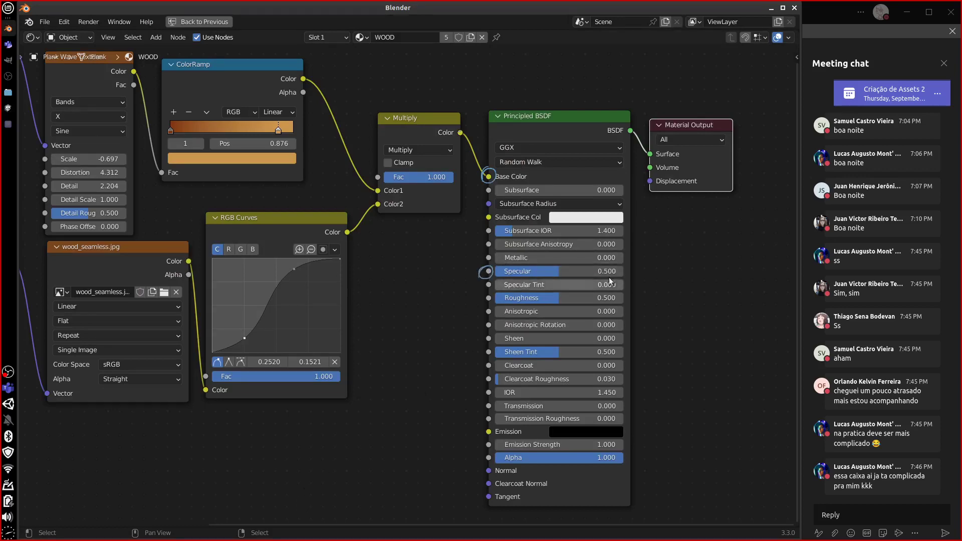
{"action": "left_click_drag", "start_coordinate": [630, 259], "coordinate": [654, 250]}
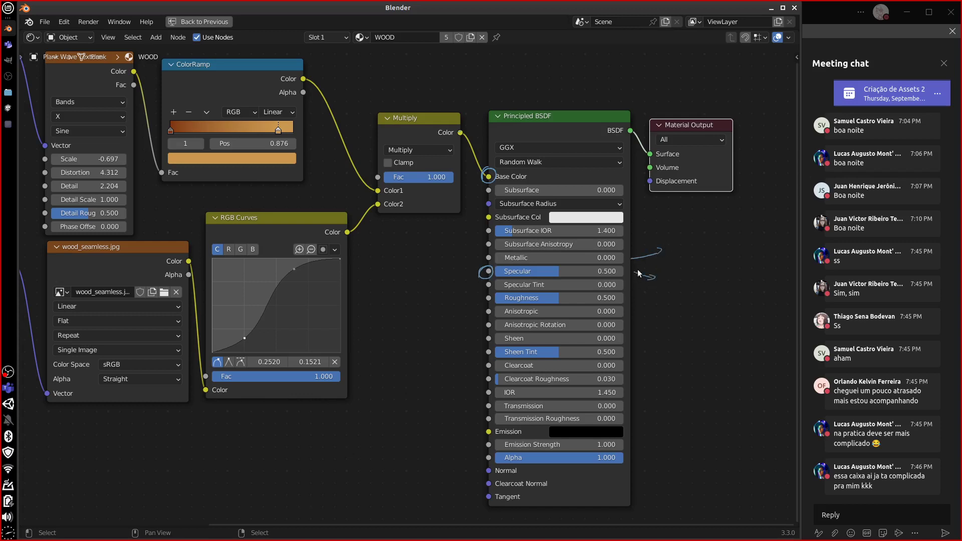
{"action": "left_click_drag", "start_coordinate": [650, 245], "coordinate": [660, 249]}
{"action": "left_click", "coordinate": [669, 299]}
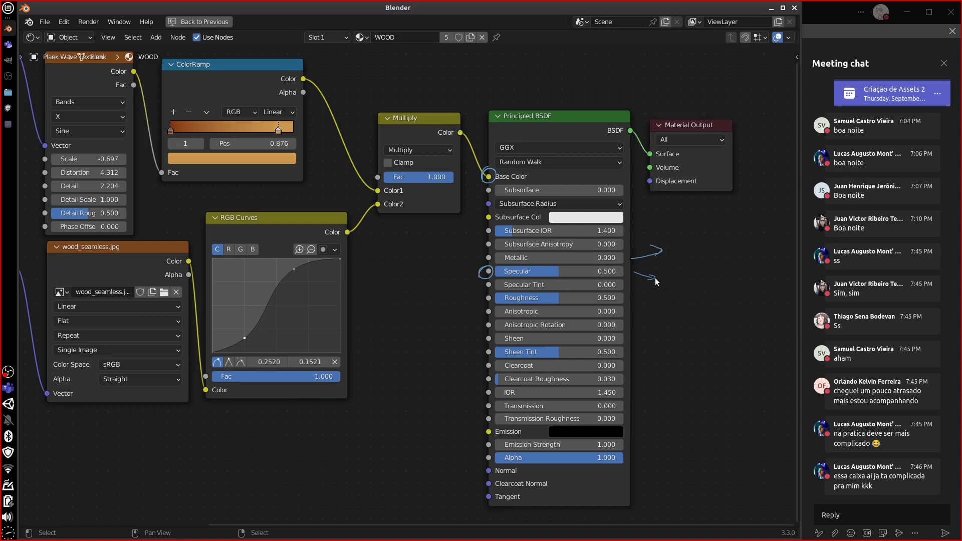
Erase the Specular circle and both arrows, and switch to Unity to set the REF material's shader to Autodesk Interactive
{"action": "mouse_move", "coordinate": [655, 278]}
{"action": "left_mouse_down", "text": "ctrl"}
{"action": "mouse_move", "coordinate": [646, 242]}
{"action": "mouse_move", "coordinate": [641, 253]}
{"action": "mouse_move", "coordinate": [657, 243]}
{"action": "mouse_move", "coordinate": [627, 267]}
{"action": "mouse_move", "coordinate": [479, 273]}
{"action": "left_mouse_up", "text": "ctrl"}
{"action": "left_click", "coordinate": [8, 108]}
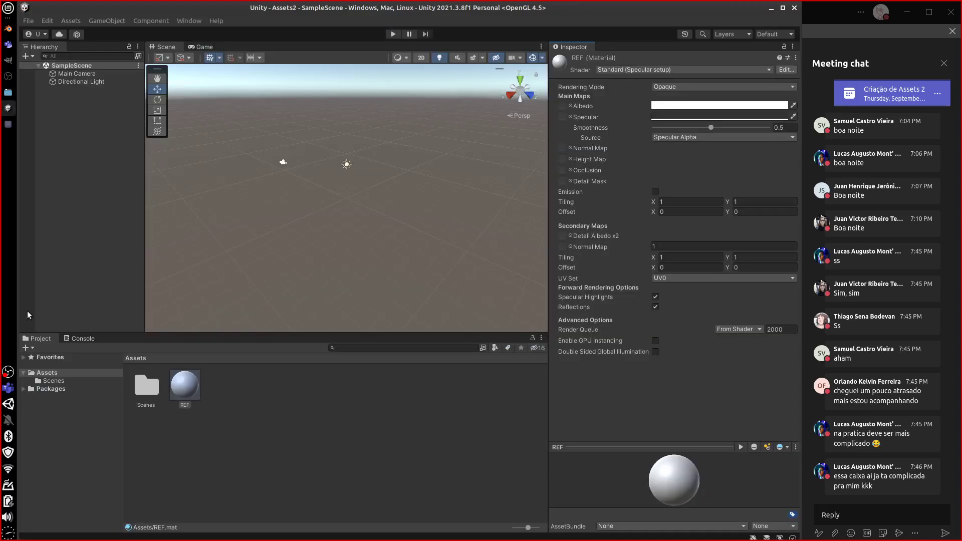
{"action": "left_click", "coordinate": [651, 71]}
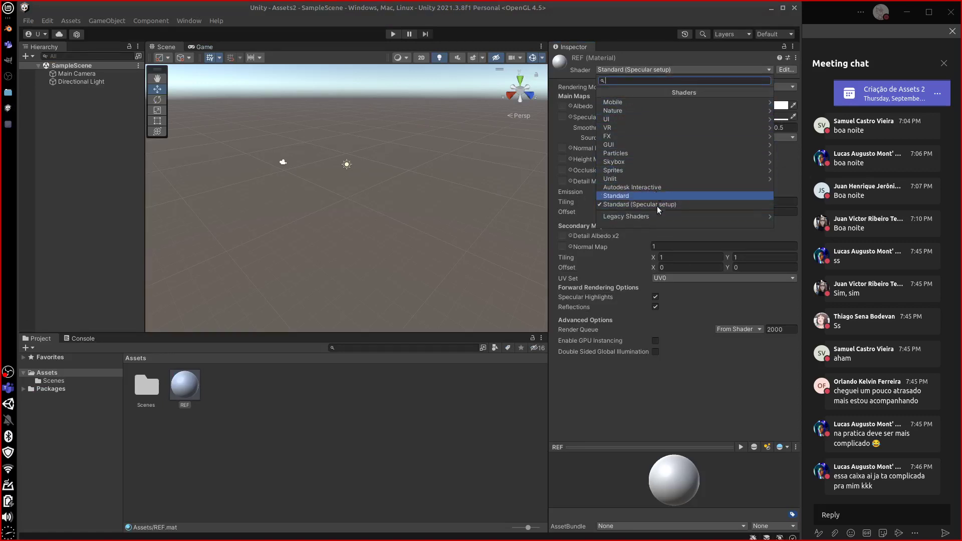
{"action": "left_click", "coordinate": [657, 188]}
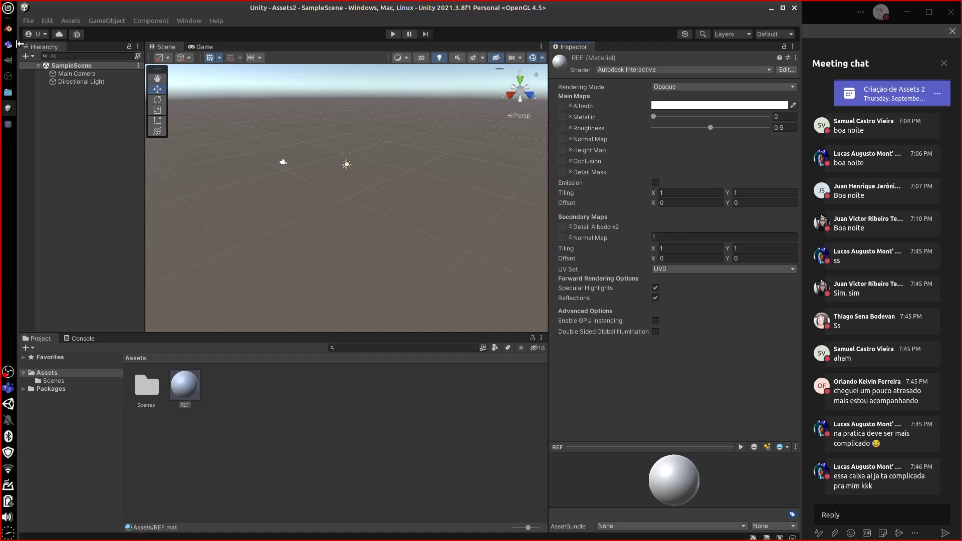
Switch to Blender and circle the Principled BSDF's Metallic, Specular Tint, Roughness, Emission and Normal inputs
{"action": "left_click", "coordinate": [9, 94]}
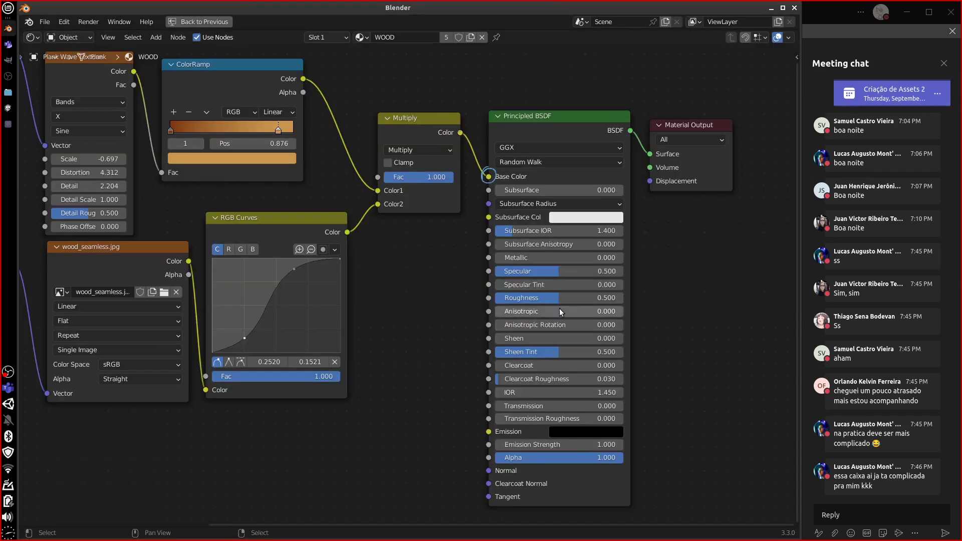
{"action": "left_click", "coordinate": [487, 299]}
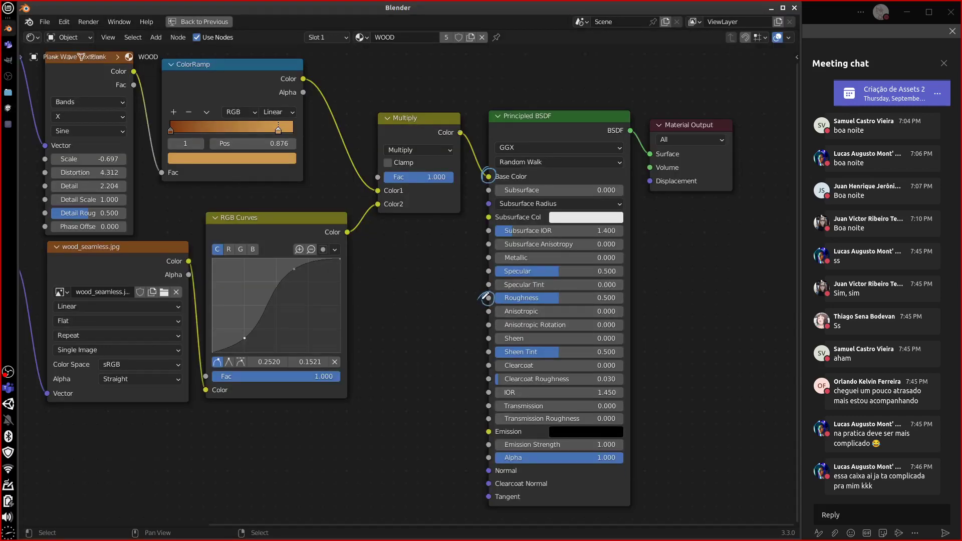
{"action": "left_click", "coordinate": [488, 285]}
{"action": "left_click", "coordinate": [488, 432]}
{"action": "mouse_move", "coordinate": [489, 464]}
{"action": "left_mouse_down"}
{"action": "mouse_move", "coordinate": [480, 473]}
{"action": "mouse_move", "coordinate": [491, 467]}
{"action": "left_mouse_up"}
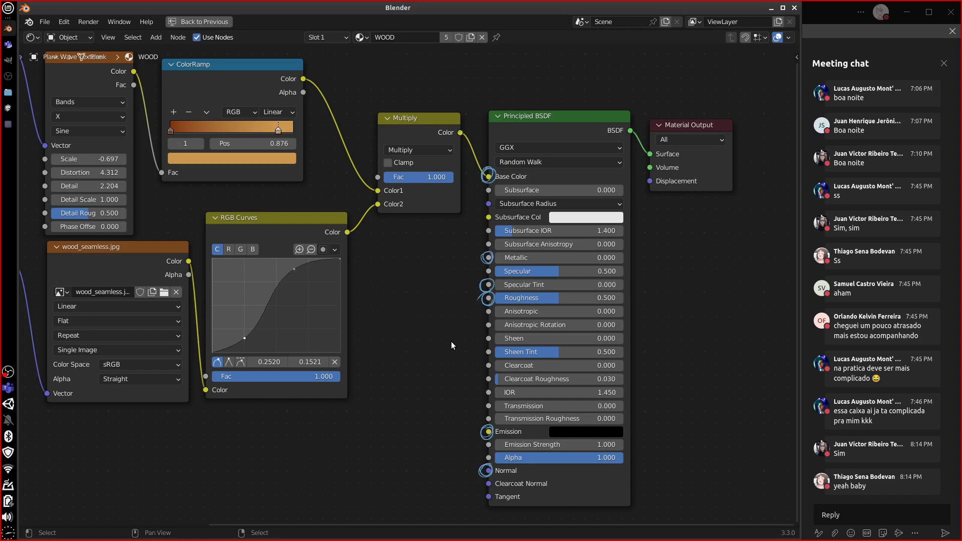
Shift the wood_seamless.jpg texture node slightly and restore the maximized node editor to the full Shading layout
{"action": "middle_click_drag", "start_coordinate": [290, 484], "coordinate": [459, 458]}
{"action": "left_click_drag", "start_coordinate": [296, 212], "coordinate": [284, 214]}
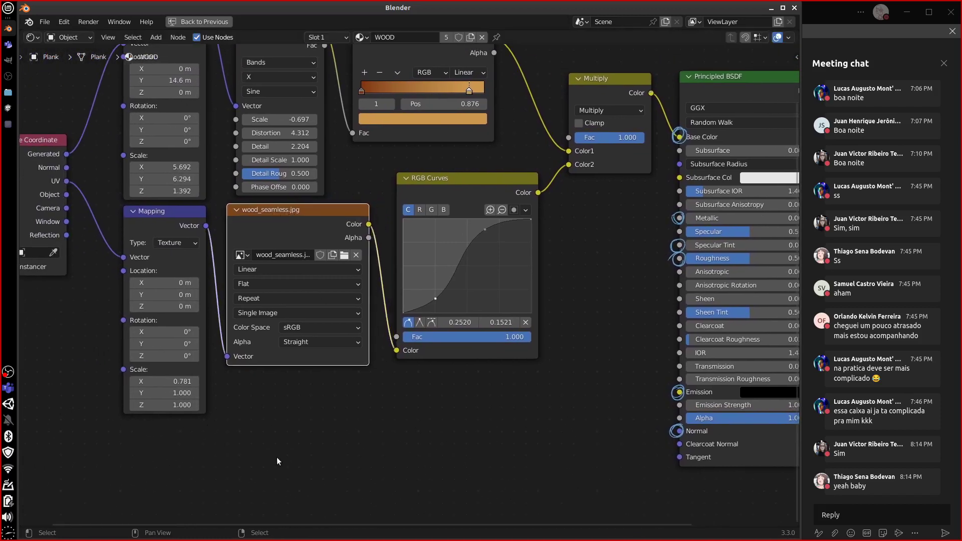
{"action": "middle_click_drag", "start_coordinate": [373, 443], "coordinate": [282, 464]}
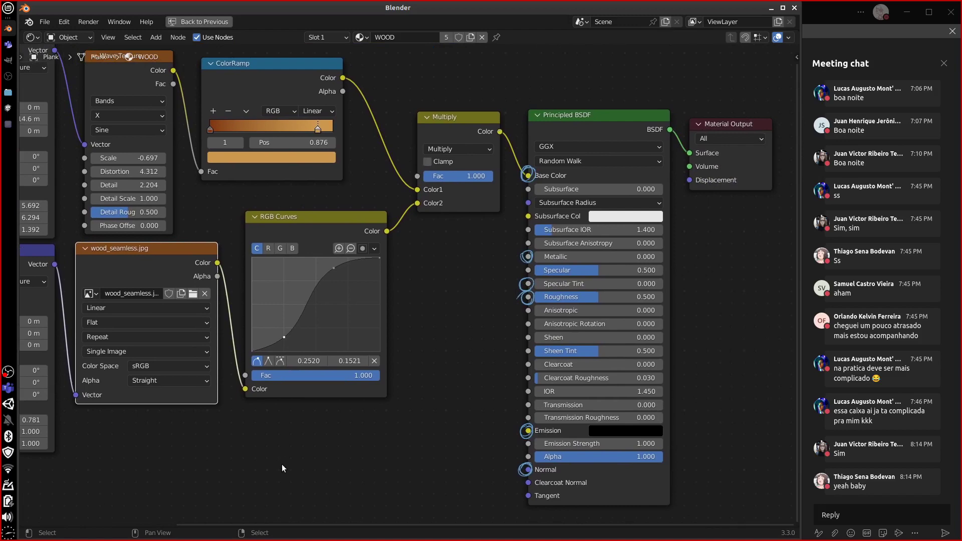
{"action": "scroll", "coordinate": [286, 468], "scroll_direction": "down", "scroll_amount": 2}
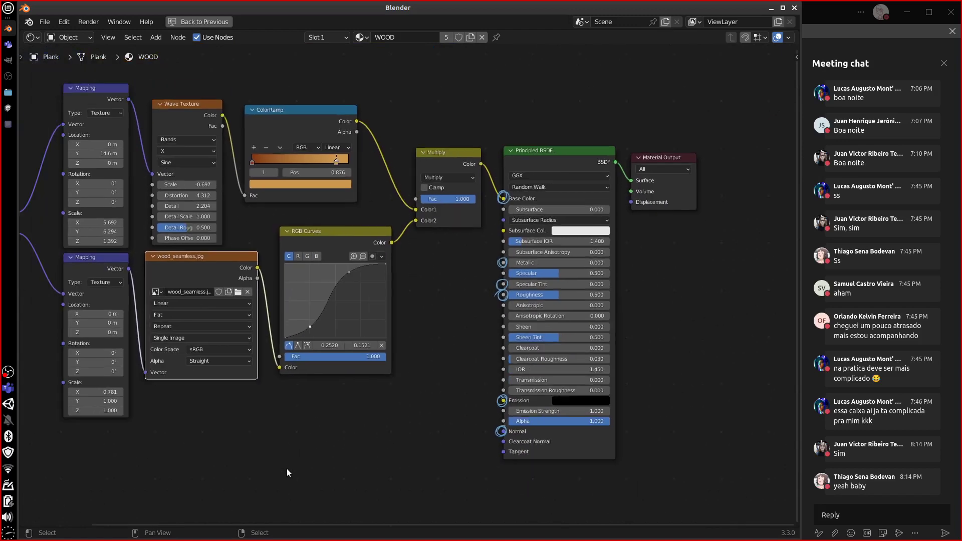
{"action": "middle_click_drag", "start_coordinate": [312, 441], "coordinate": [337, 438]}
{"action": "key", "text": "ctrl+space"}
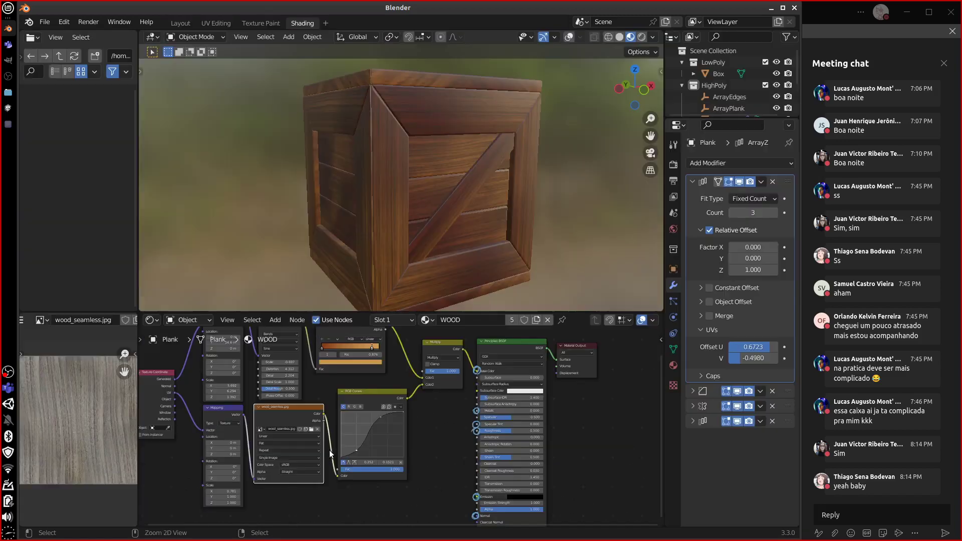
Examine the crate's wood surface up close in the viewport alongside the WOOD node tree
{"action": "middle_click_drag", "start_coordinate": [438, 446], "coordinate": [449, 408]}
{"action": "middle_click_drag", "start_coordinate": [483, 152], "coordinate": [621, 213]}
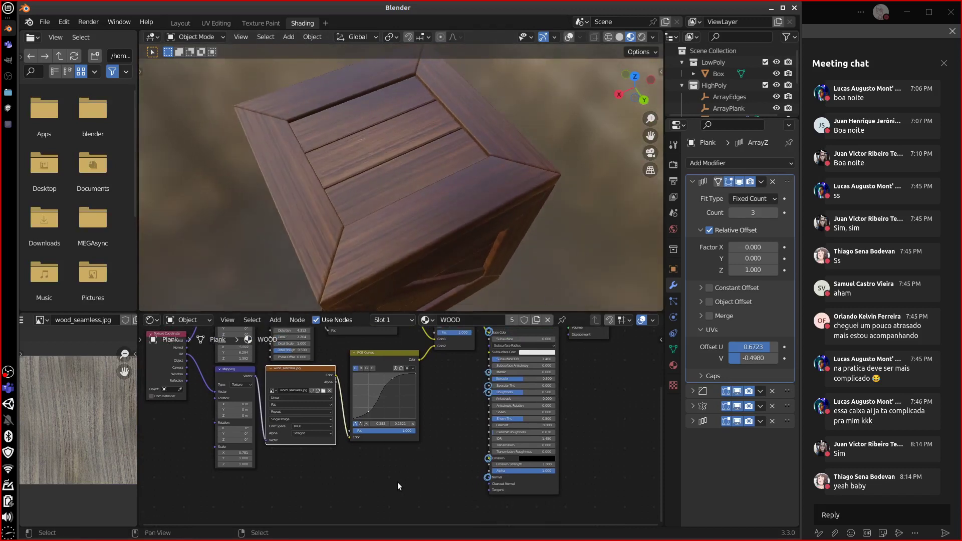
{"action": "middle_click_drag", "start_coordinate": [398, 482], "coordinate": [435, 486]}
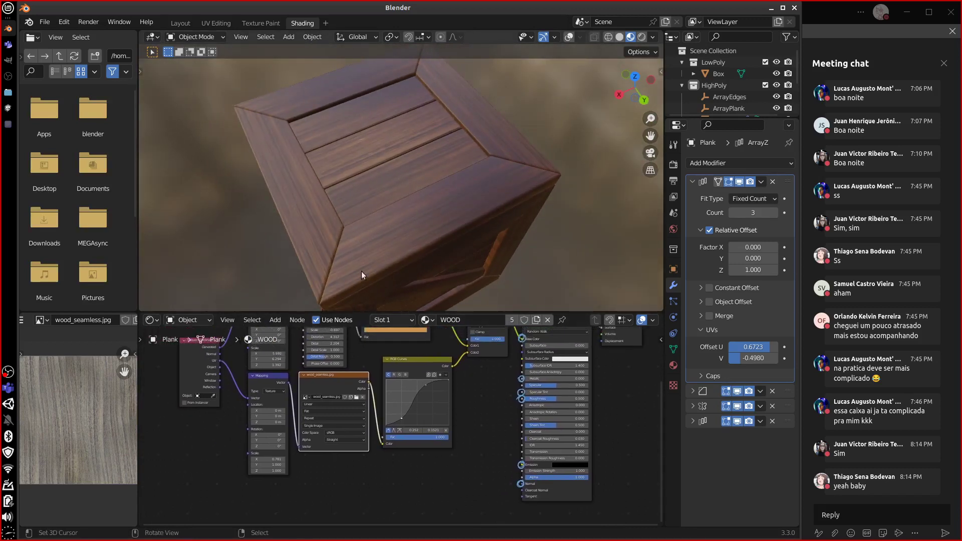
{"action": "scroll", "coordinate": [465, 237], "scroll_direction": "up", "scroll_amount": 6}
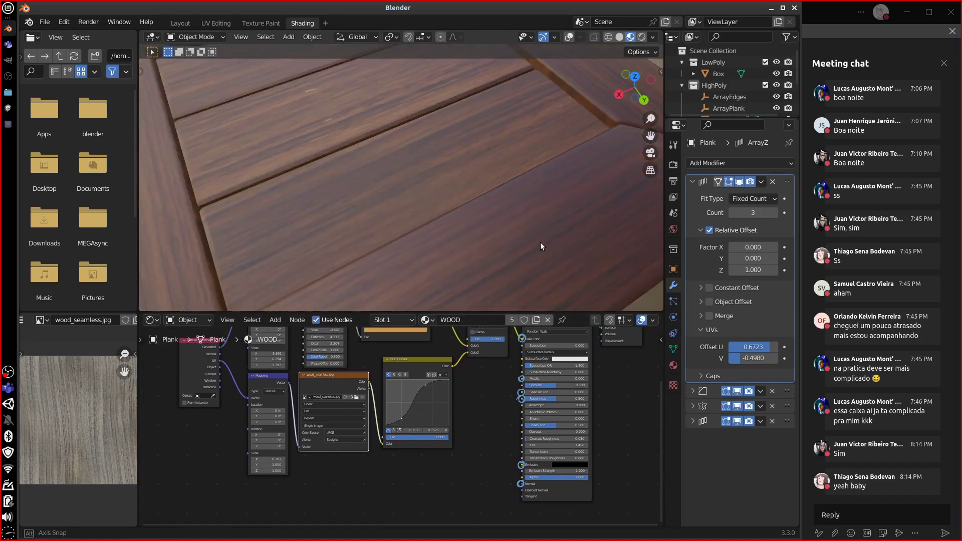
{"action": "middle_click_drag", "start_coordinate": [540, 242], "coordinate": [483, 200]}
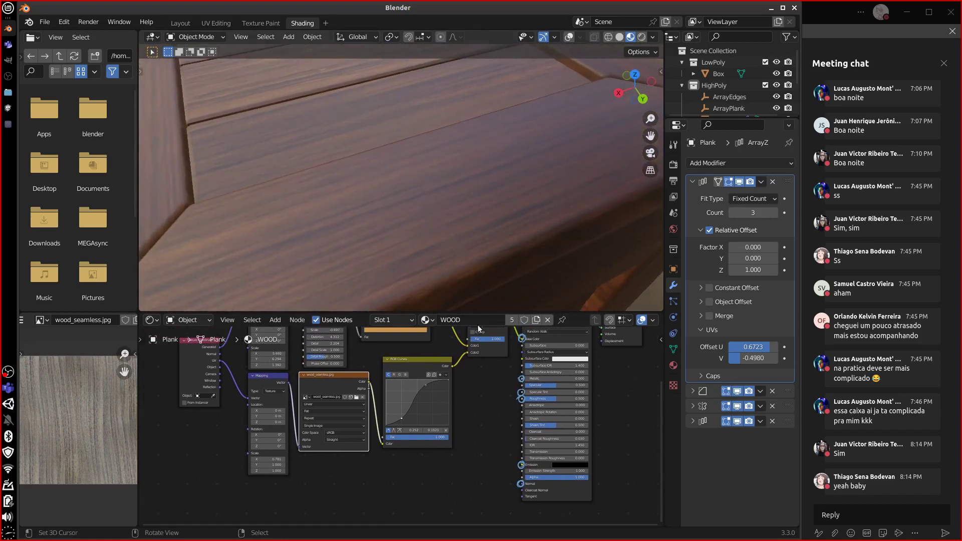
{"action": "middle_click_drag", "start_coordinate": [467, 486], "coordinate": [426, 519]}
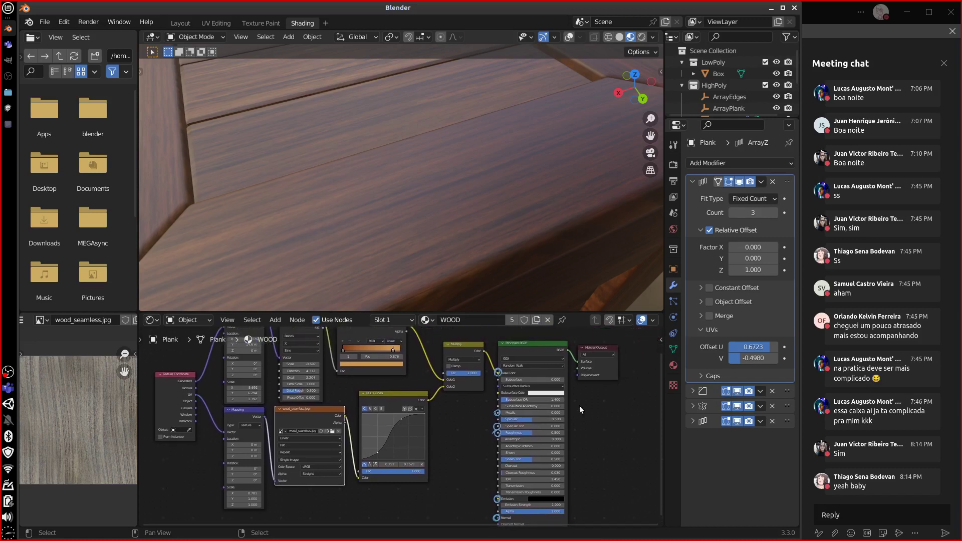
{"action": "middle_click_drag", "start_coordinate": [445, 484], "coordinate": [464, 466]}
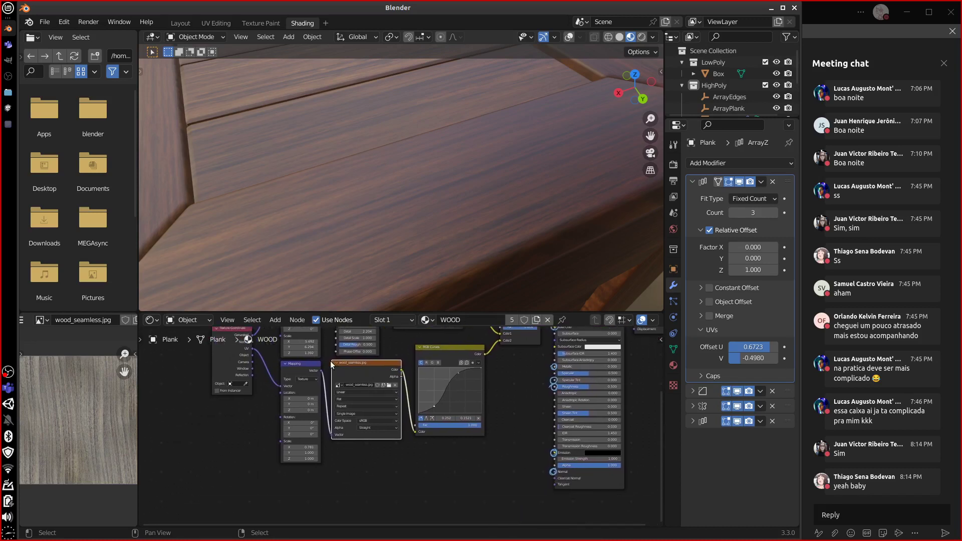
Adjust the position of the wood_seamless.jpg texture node between the Mapping and RGB Curves nodes
{"action": "key", "text": "g"}
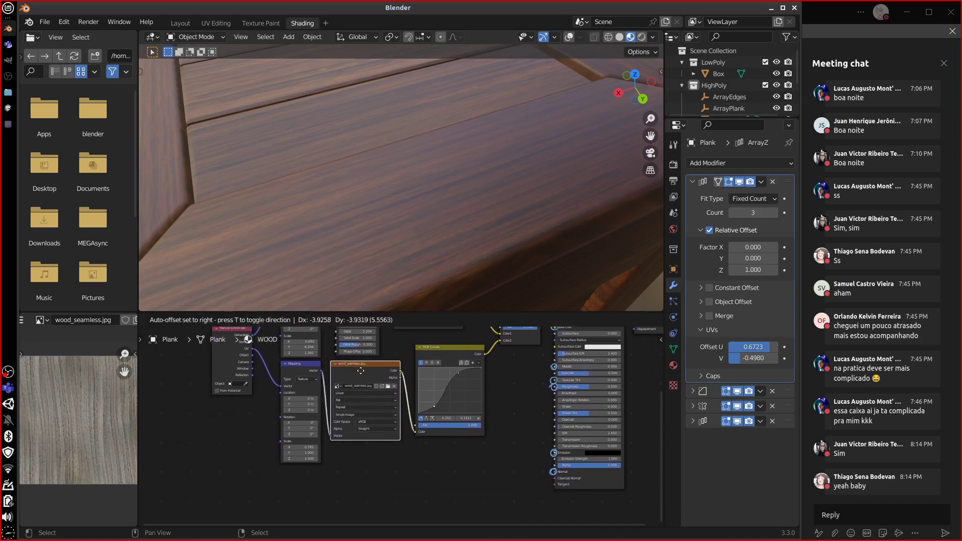
{"action": "left_click", "coordinate": [361, 371]}
{"action": "scroll", "coordinate": [408, 461], "scroll_direction": "up", "scroll_amount": 4}
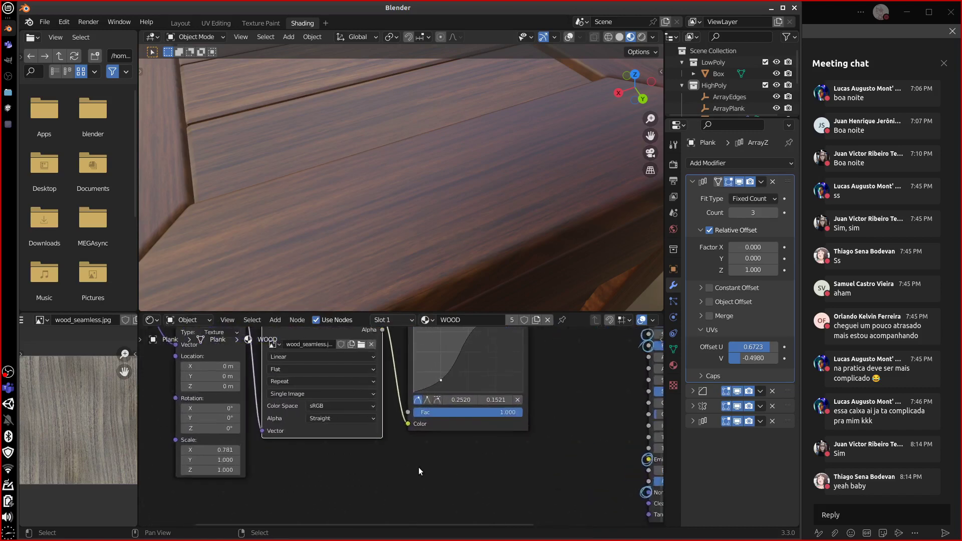
{"action": "middle_click_drag", "start_coordinate": [407, 438], "coordinate": [369, 482]}
{"action": "key", "text": "g"}
{"action": "left_click", "coordinate": [353, 356]}
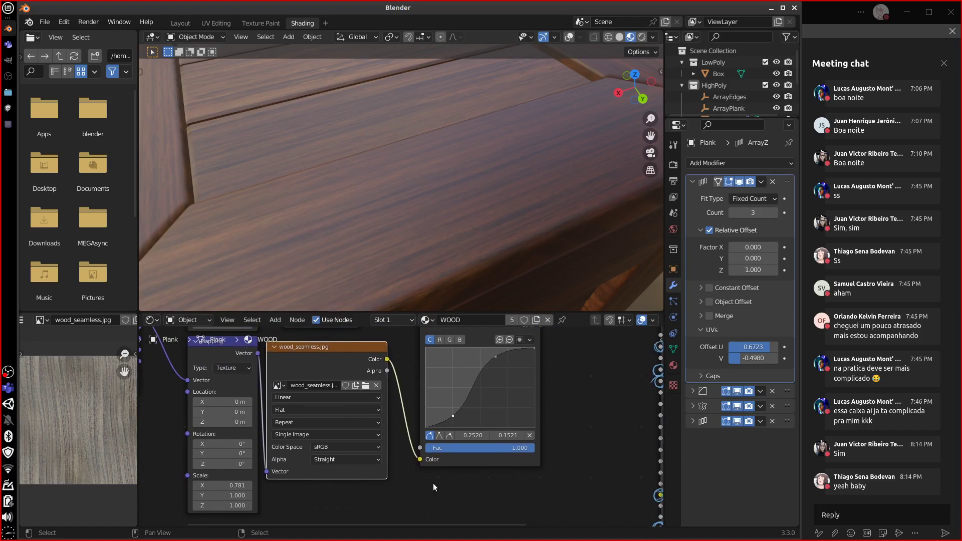
{"action": "scroll", "coordinate": [433, 483], "scroll_direction": "down", "scroll_amount": 3}
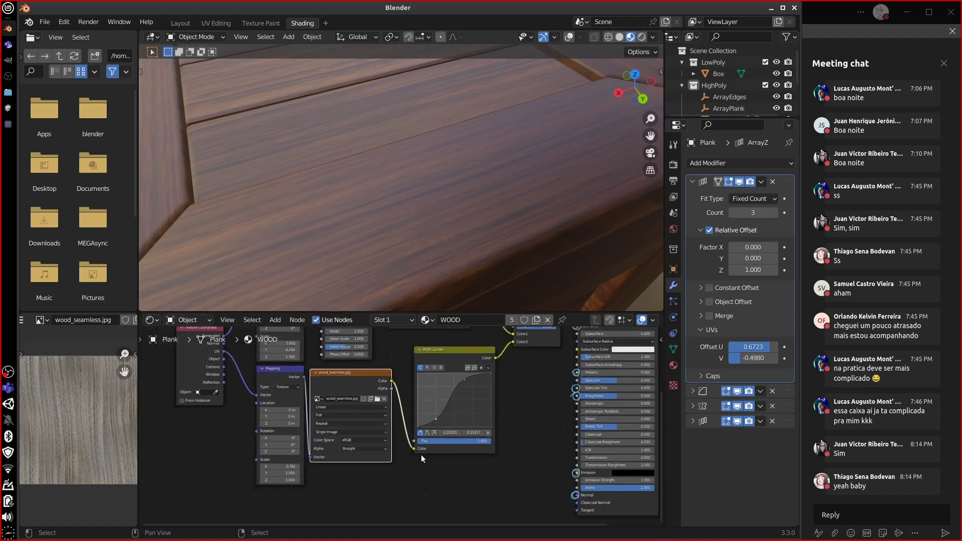
{"action": "left_click_drag", "start_coordinate": [372, 374], "coordinate": [374, 373]}
Add a ColorRamp node below RGB Curves and connect the wood_seamless.jpg Color output to its Fac input
{"action": "key", "text": "shift+a"}
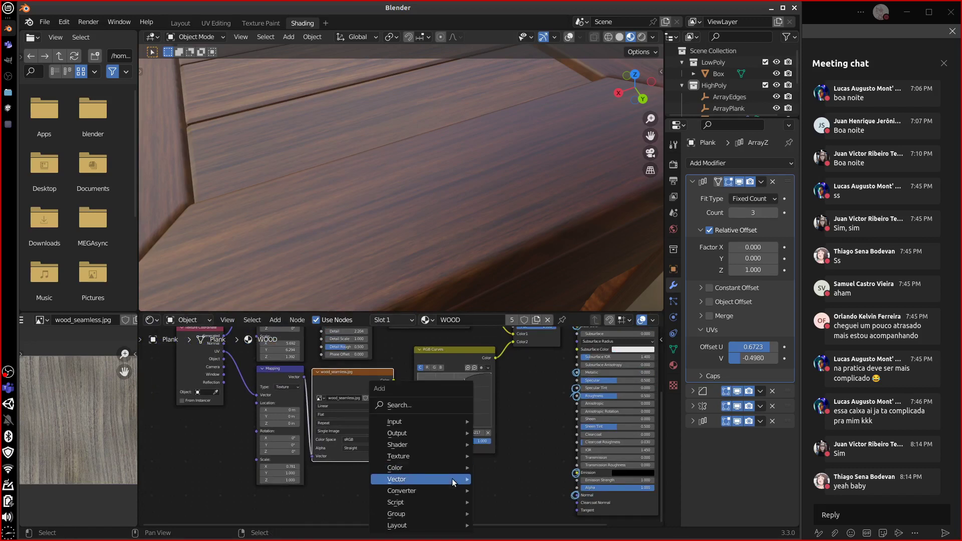
{"action": "mouse_move", "coordinate": [439, 495]}
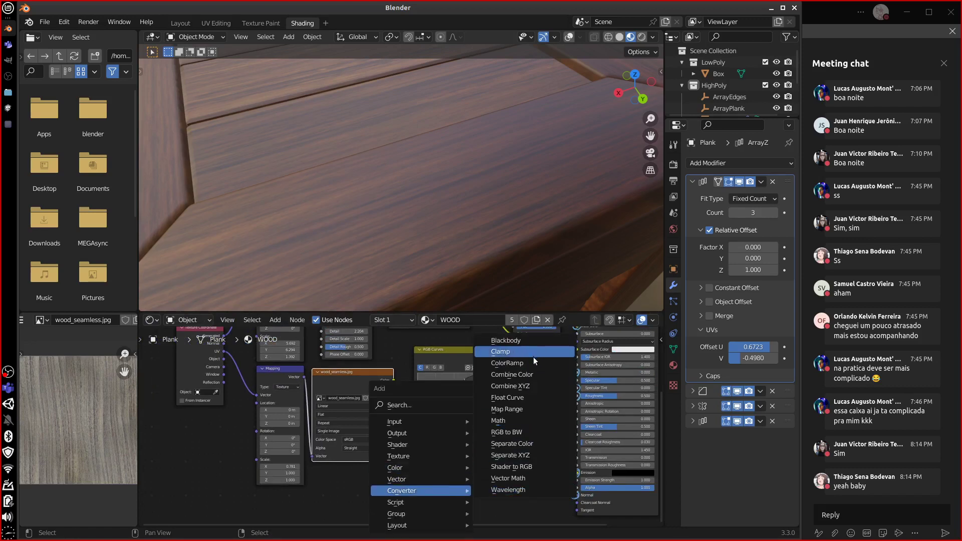
{"action": "left_click", "coordinate": [517, 359]}
{"action": "left_click", "coordinate": [429, 463]}
{"action": "middle_click_drag", "start_coordinate": [515, 443], "coordinate": [519, 416]}
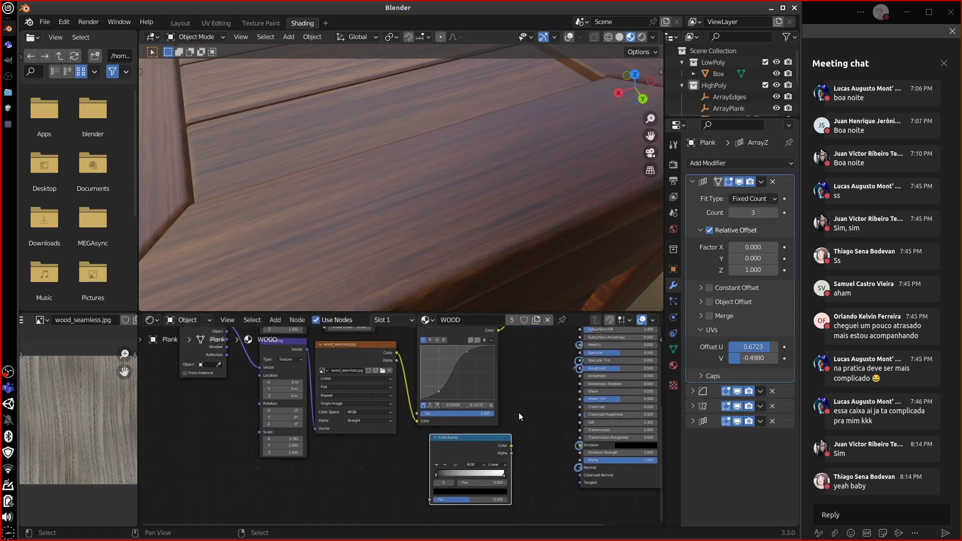
{"action": "left_click_drag", "start_coordinate": [397, 353], "coordinate": [427, 492]}
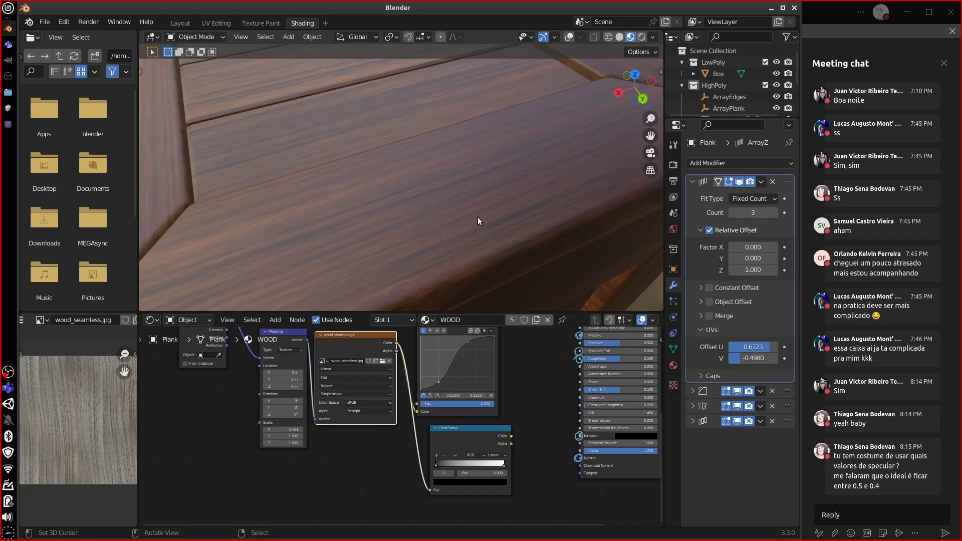
Lower the Principled BSDF's Roughness to about 0.16 and test reduced Specular values on the crate's surface
{"action": "left_click_drag", "start_coordinate": [618, 347], "coordinate": [615, 342]}
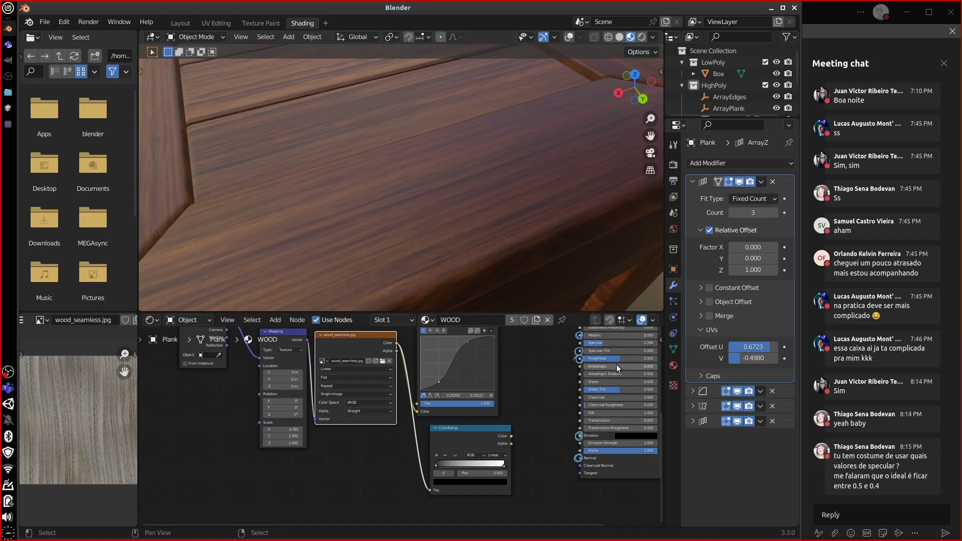
{"action": "left_click_drag", "start_coordinate": [616, 359], "coordinate": [595, 360]}
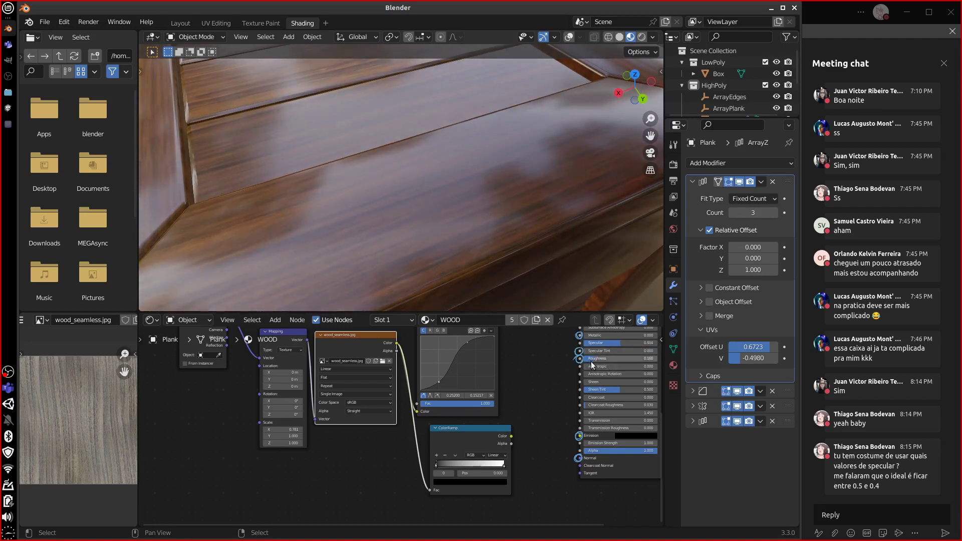
{"action": "middle_click_drag", "start_coordinate": [524, 234], "coordinate": [532, 230]}
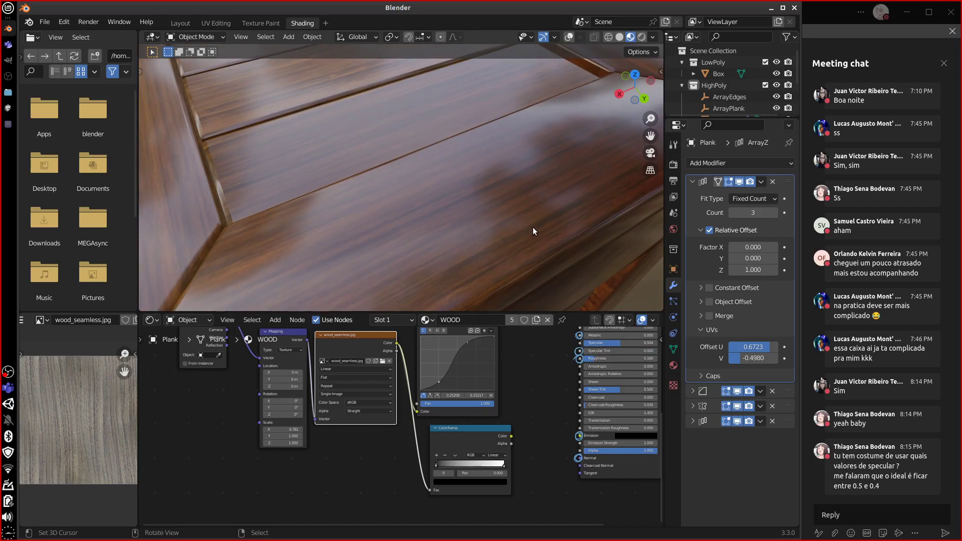
{"action": "left_click_drag", "start_coordinate": [621, 344], "coordinate": [590, 362]}
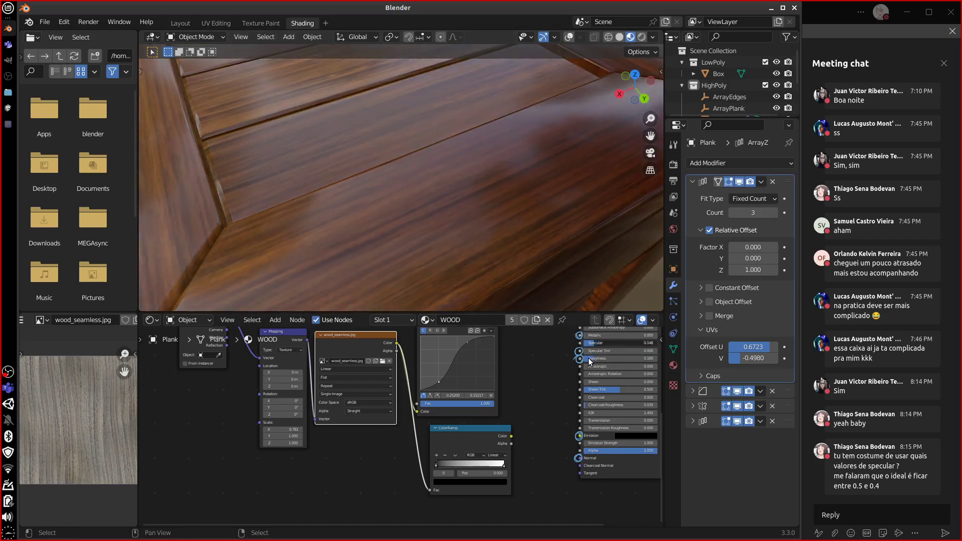
{"action": "mouse_move", "coordinate": [585, 250]}
{"action": "middle_mouse_down"}
{"action": "mouse_move", "coordinate": [574, 245]}
{"action": "mouse_move", "coordinate": [598, 244]}
{"action": "middle_mouse_up"}
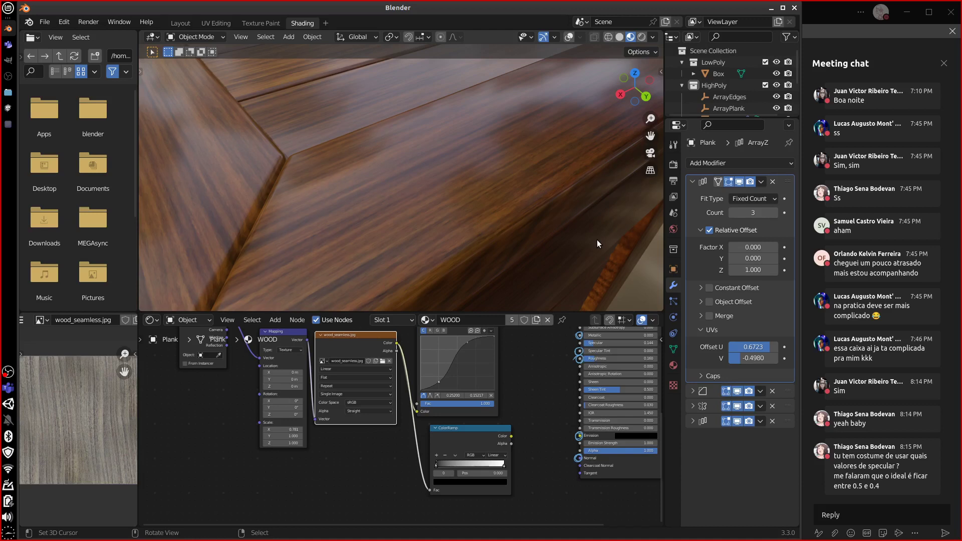
Set the Principled BSDF's Specular to 0.5
{"action": "left_click", "coordinate": [630, 344]}
{"action": "type", "text": "0.5"}
{"action": "key", "text": "Return"}
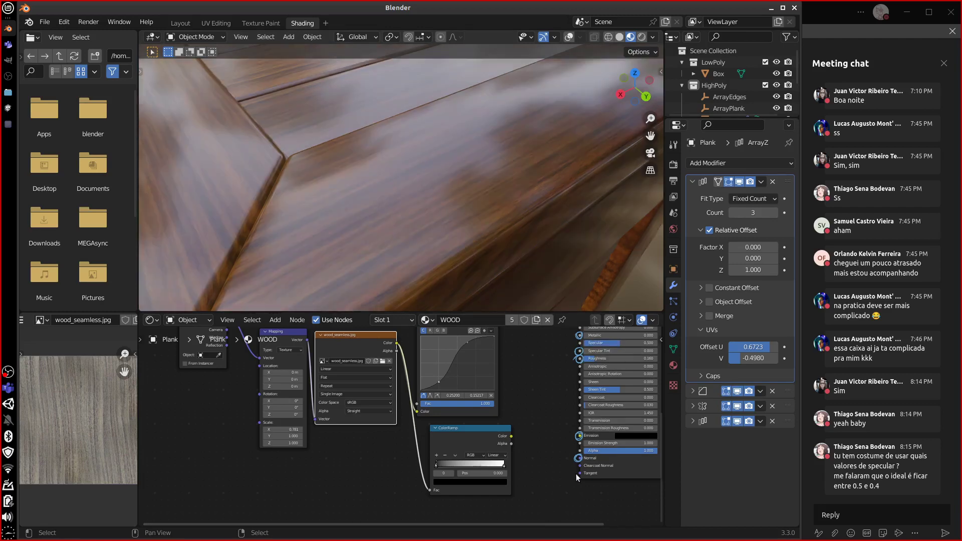
Try a Metallic value of about 0.68 on the wood material and reset it to its default
{"action": "key", "text": "BackSpace"}
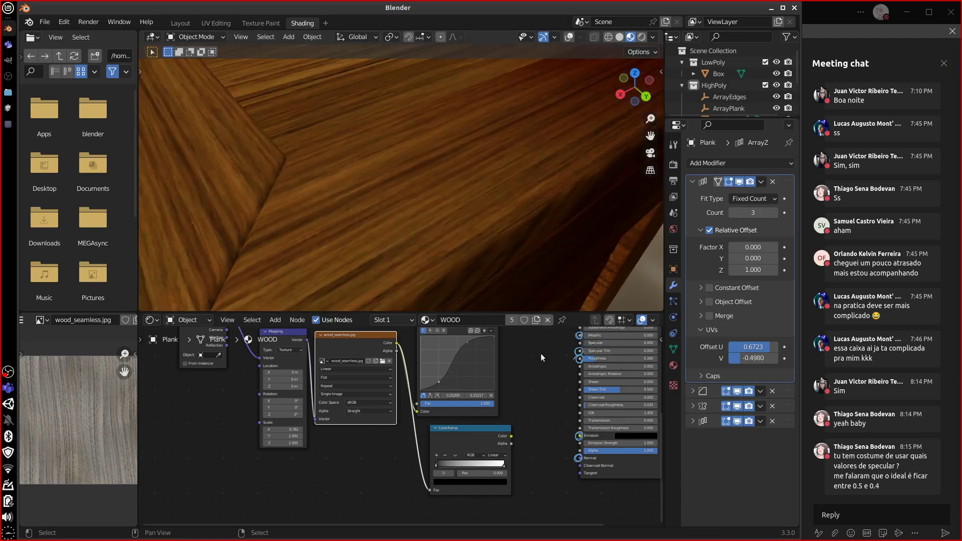
{"action": "left_click_drag", "start_coordinate": [596, 337], "coordinate": [643, 337]}
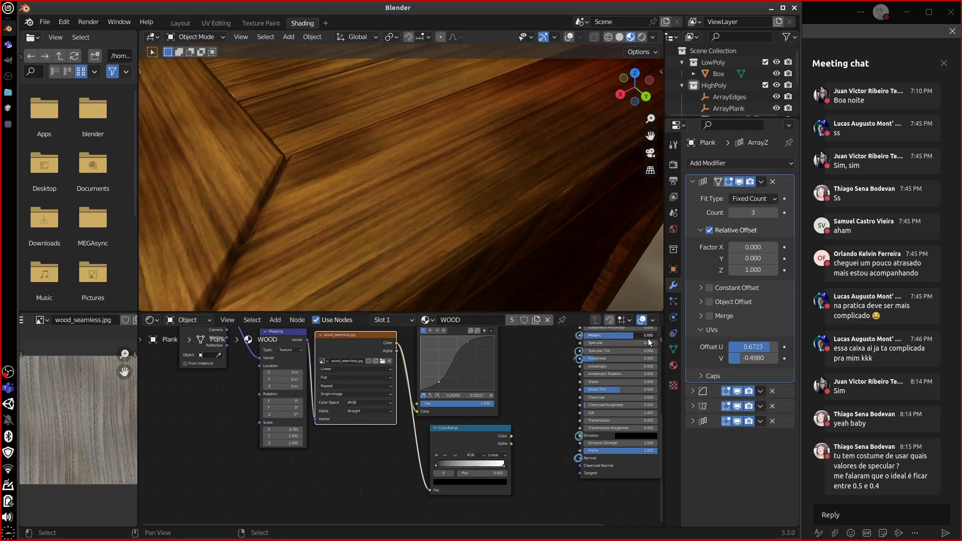
{"action": "key", "text": "BackSpace"}
Test a Specular value of about 0.36 and restore Specular to 0.5
{"action": "left_click_drag", "start_coordinate": [618, 343], "coordinate": [634, 344]}
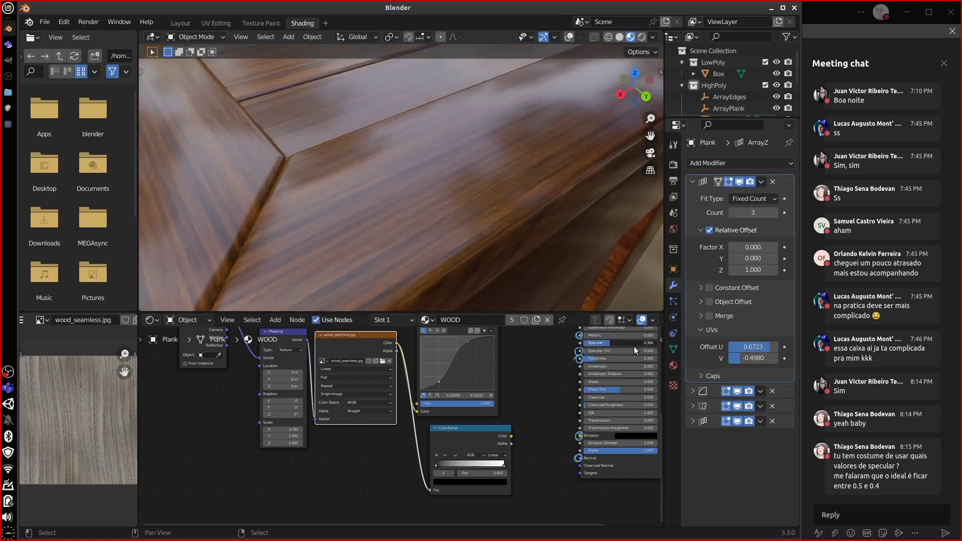
{"action": "left_click", "coordinate": [635, 343]}
{"action": "type", "text": "0.312"}
{"action": "key", "text": "Return"}
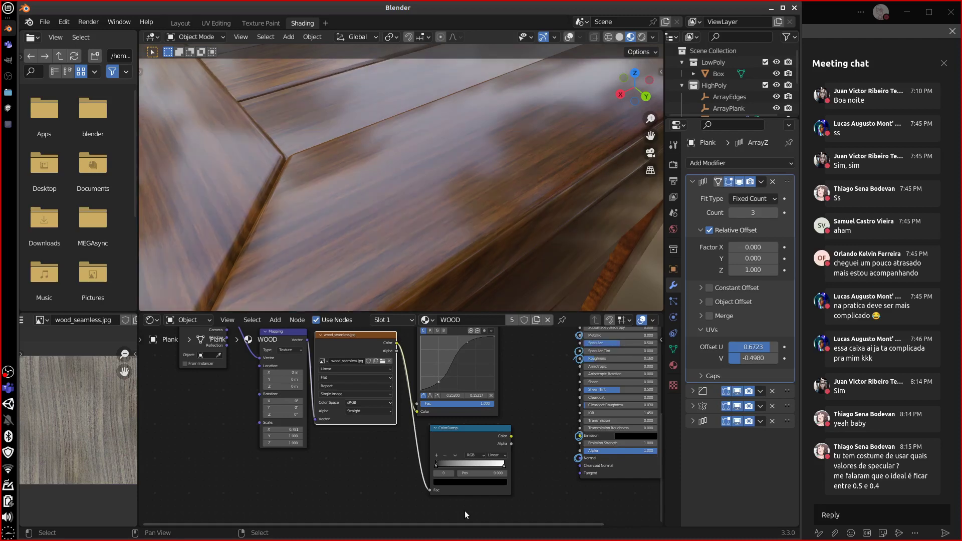
Move the new ColorRamp node so it sits directly beneath the RGB Curves node
{"action": "middle_click_drag", "start_coordinate": [528, 489], "coordinate": [509, 505]}
{"action": "left_click_drag", "start_coordinate": [452, 447], "coordinate": [436, 442]}
{"action": "middle_click_drag", "start_coordinate": [521, 458], "coordinate": [485, 480]}
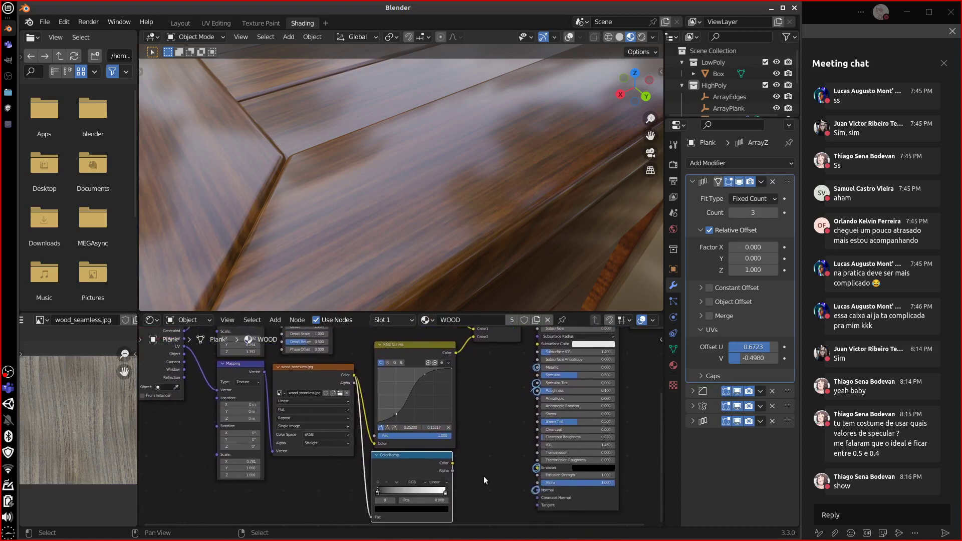
Duplicate the Material Output node and place the copy beside the lower ColorRamp node
{"action": "left_click_drag", "start_coordinate": [431, 464], "coordinate": [434, 471]}
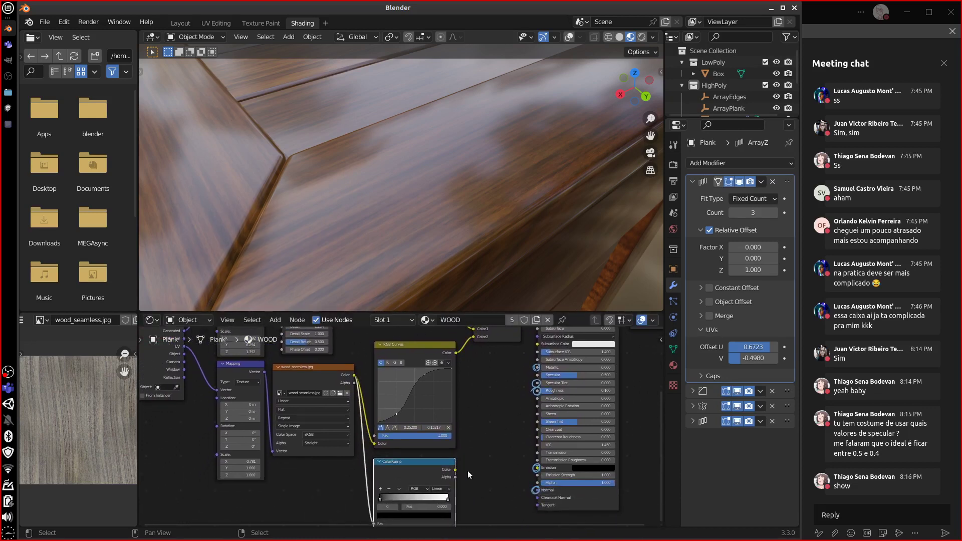
{"action": "middle_click_drag", "start_coordinate": [492, 249], "coordinate": [510, 245]}
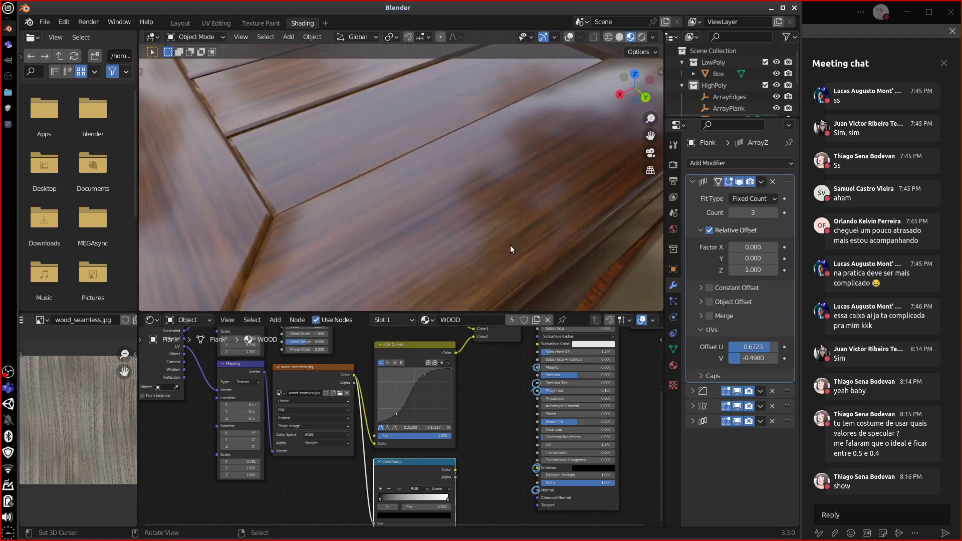
{"action": "scroll", "coordinate": [510, 239], "scroll_direction": "down", "scroll_amount": 5}
{"action": "middle_click_drag", "start_coordinate": [485, 455], "coordinate": [490, 452]}
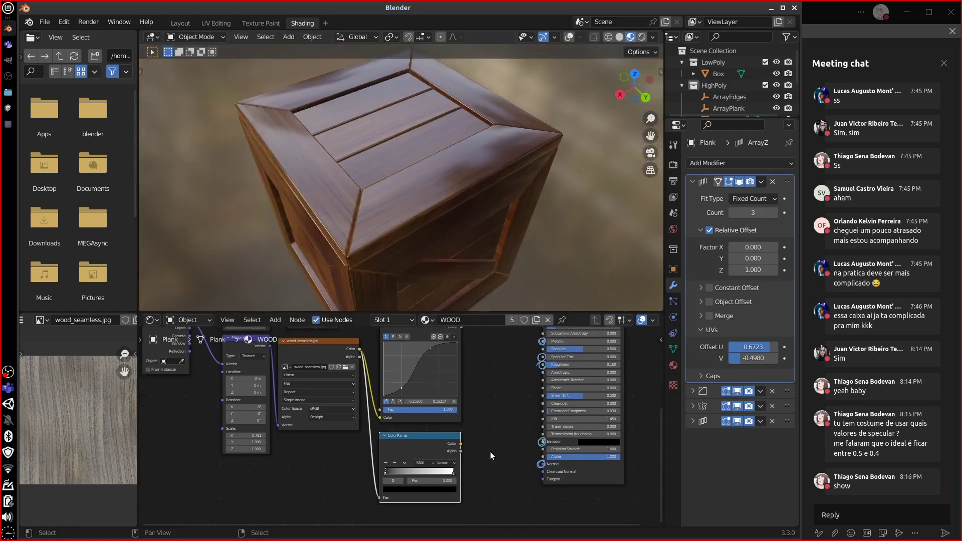
{"action": "key", "text": "ctrl+space"}
{"action": "key", "text": "Home"}
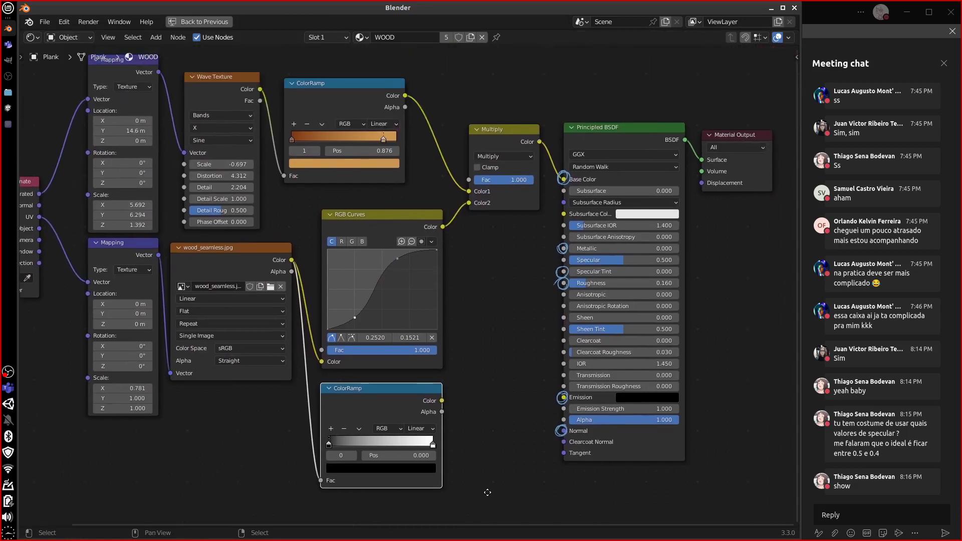
{"action": "left_click_drag", "start_coordinate": [729, 131], "coordinate": [491, 389]}
{"action": "key", "text": "h"}
{"action": "key", "text": "h"}
Add an Emission shader that takes the lower ColorRamp's Color and feeds the duplicate Material Output's Surface
{"action": "key", "text": "shift+a"}
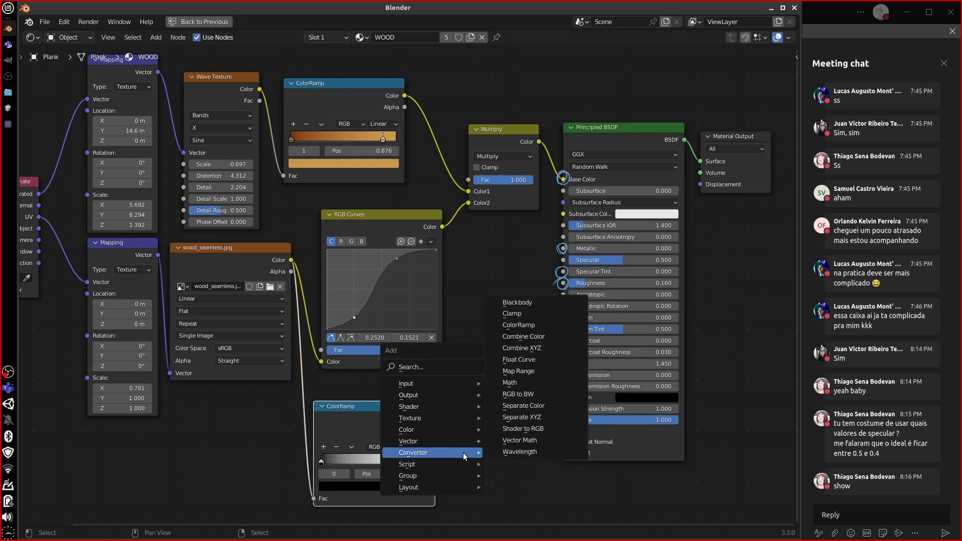
{"action": "mouse_move", "coordinate": [436, 407]}
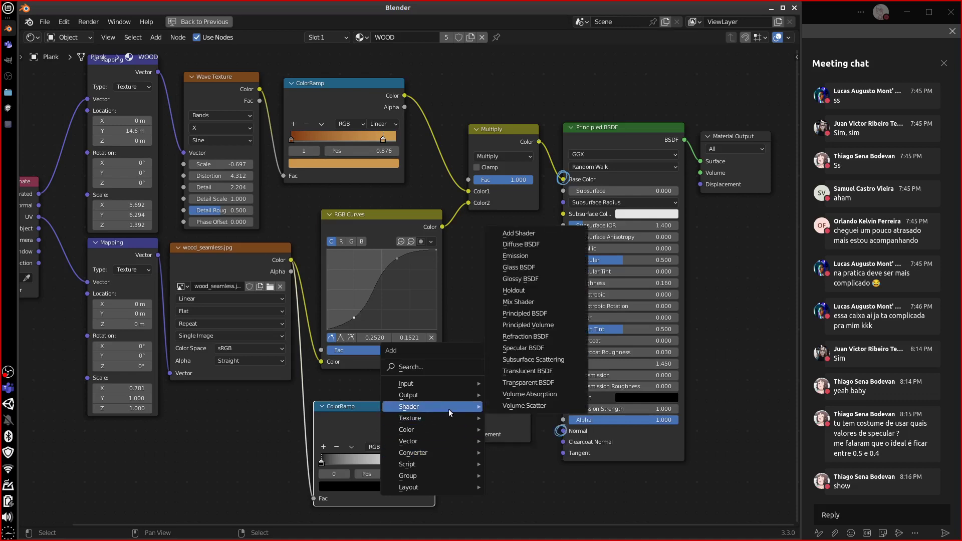
{"action": "left_click", "coordinate": [516, 255]}
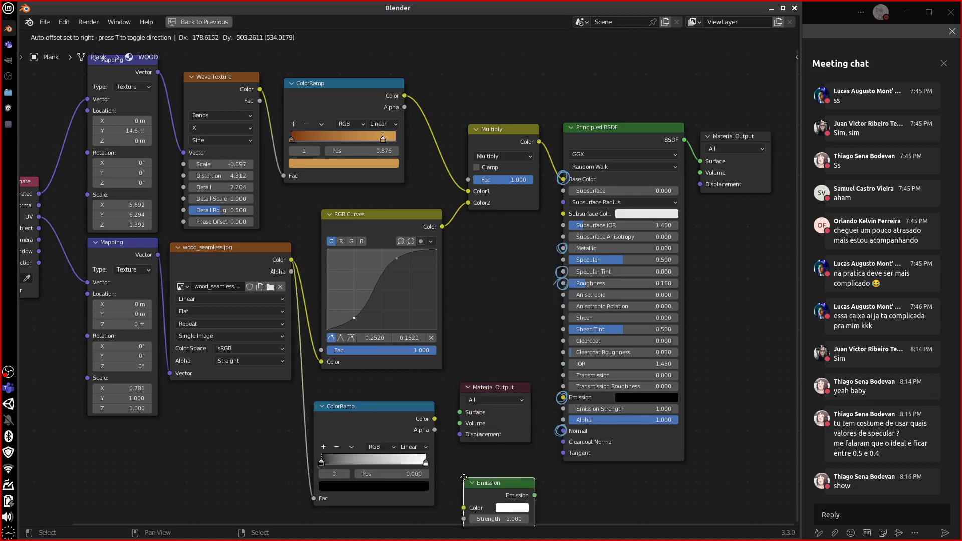
{"action": "left_click", "coordinate": [506, 496]}
{"action": "middle_click_drag", "start_coordinate": [476, 464], "coordinate": [485, 432]}
{"action": "left_click_drag", "start_coordinate": [444, 386], "coordinate": [472, 472]}
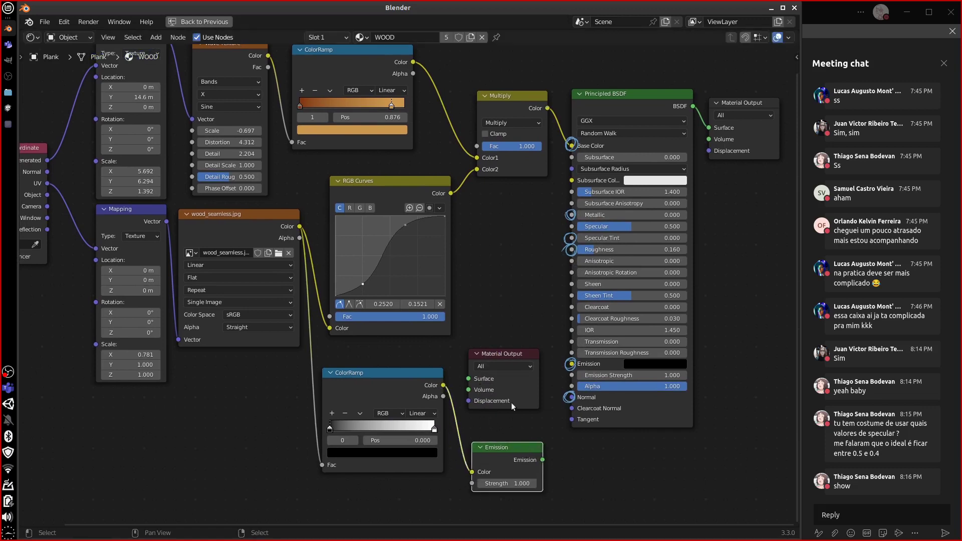
{"action": "left_click_drag", "start_coordinate": [483, 378], "coordinate": [588, 470]}
Collapse the Emission and duplicate Material Output nodes and stack them just above the lower ColorRamp
{"action": "left_click", "coordinate": [482, 447]}
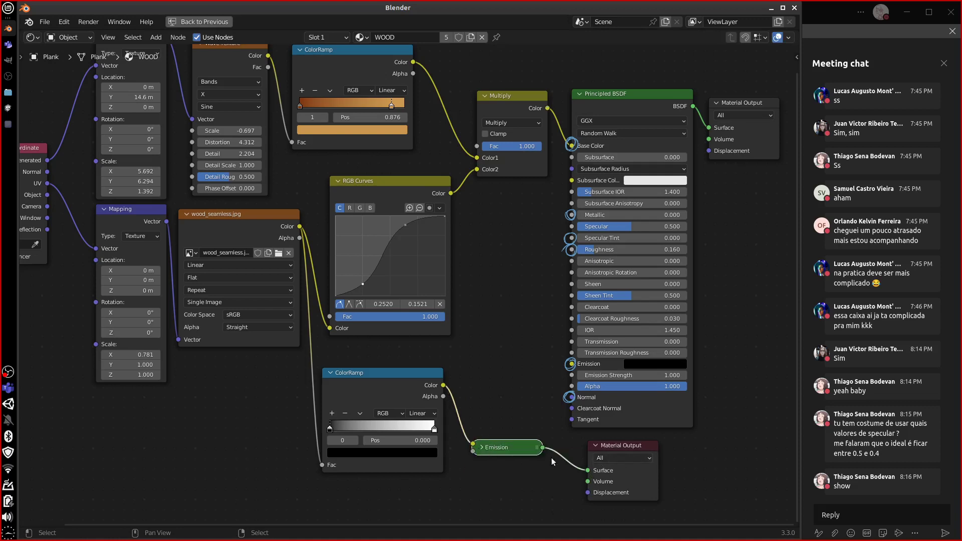
{"action": "left_click_drag", "start_coordinate": [396, 377], "coordinate": [396, 404]}
{"action": "left_click_drag", "start_coordinate": [501, 447], "coordinate": [406, 388]}
{"action": "left_click", "coordinate": [596, 446]}
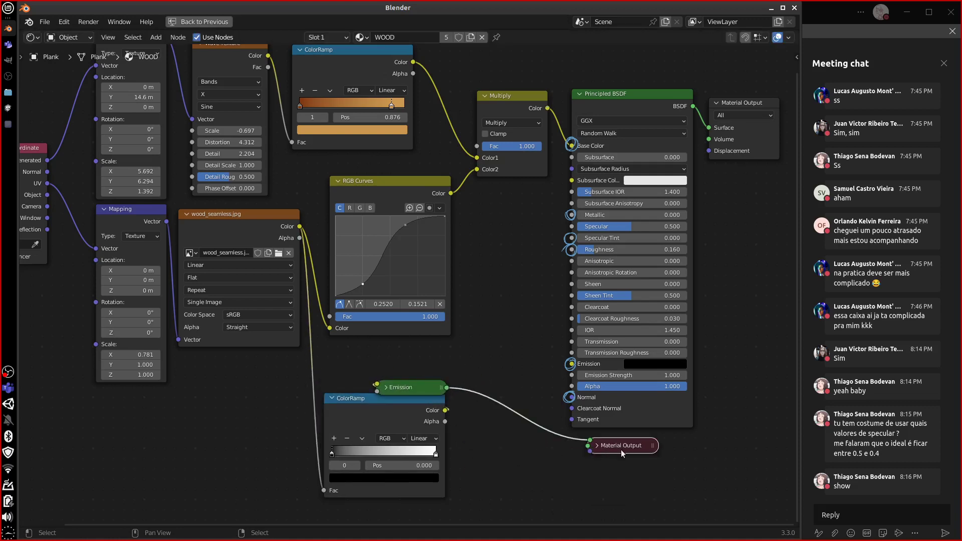
{"action": "left_click_drag", "start_coordinate": [615, 451], "coordinate": [404, 377]}
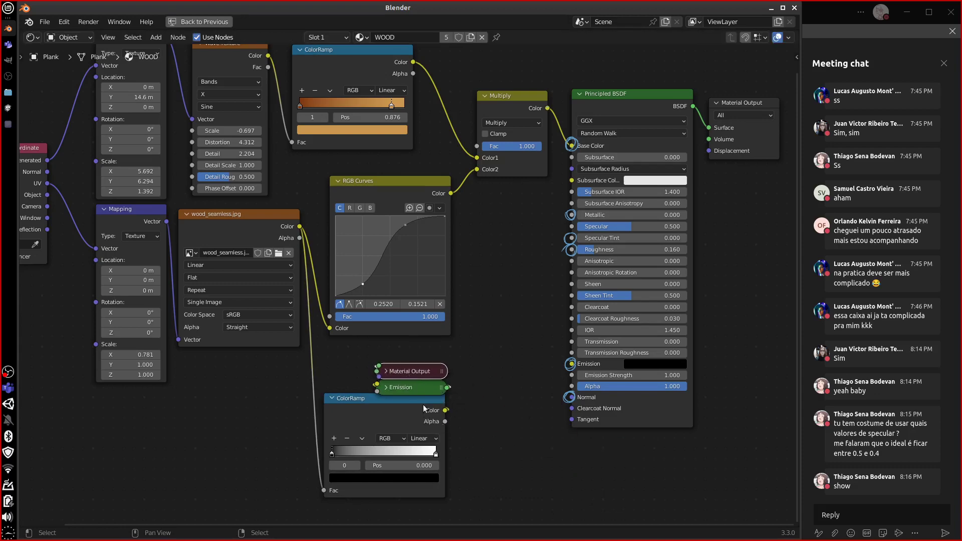
{"action": "key", "text": "ctrl+space"}
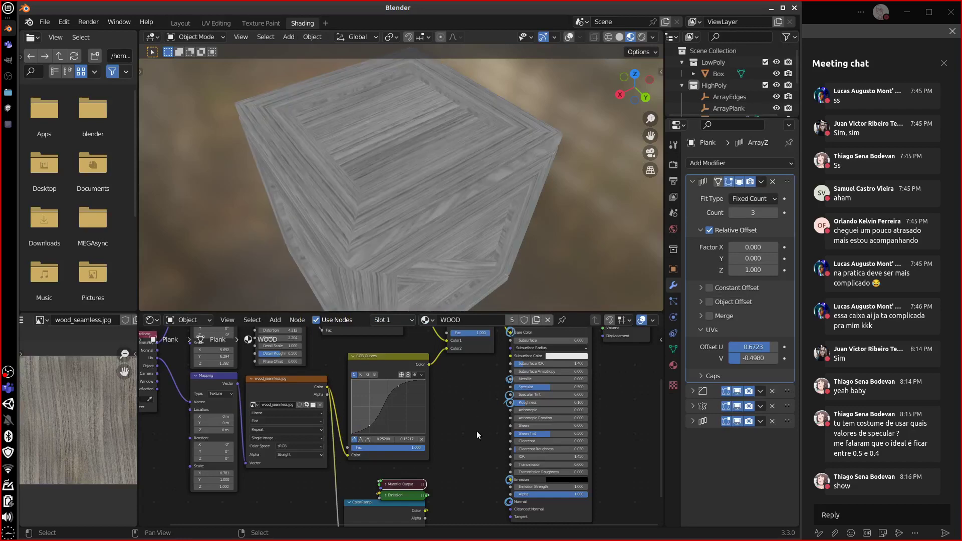
Increase the lower ColorRamp's contrast by moving the black stop to 0.124 and the white stop close to it
{"action": "middle_click_drag", "start_coordinate": [494, 301], "coordinate": [474, 230]}
{"action": "scroll", "coordinate": [476, 203], "scroll_direction": "up", "scroll_amount": 5}
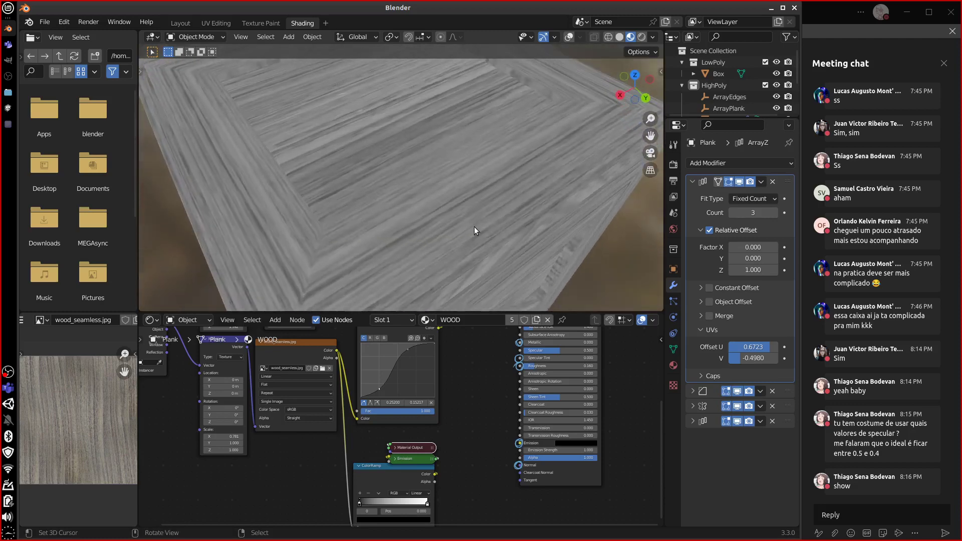
{"action": "middle_click_drag", "start_coordinate": [458, 470], "coordinate": [464, 475]}
{"action": "left_click_drag", "start_coordinate": [301, 351], "coordinate": [304, 352]}
{"action": "middle_click_drag", "start_coordinate": [486, 479], "coordinate": [477, 429]}
{"action": "mouse_move", "coordinate": [374, 457]}
{"action": "left_mouse_down"}
{"action": "mouse_move", "coordinate": [421, 457]}
{"action": "mouse_move", "coordinate": [367, 465]}
{"action": "mouse_move", "coordinate": [389, 459]}
{"action": "mouse_move", "coordinate": [375, 459]}
{"action": "left_mouse_up"}
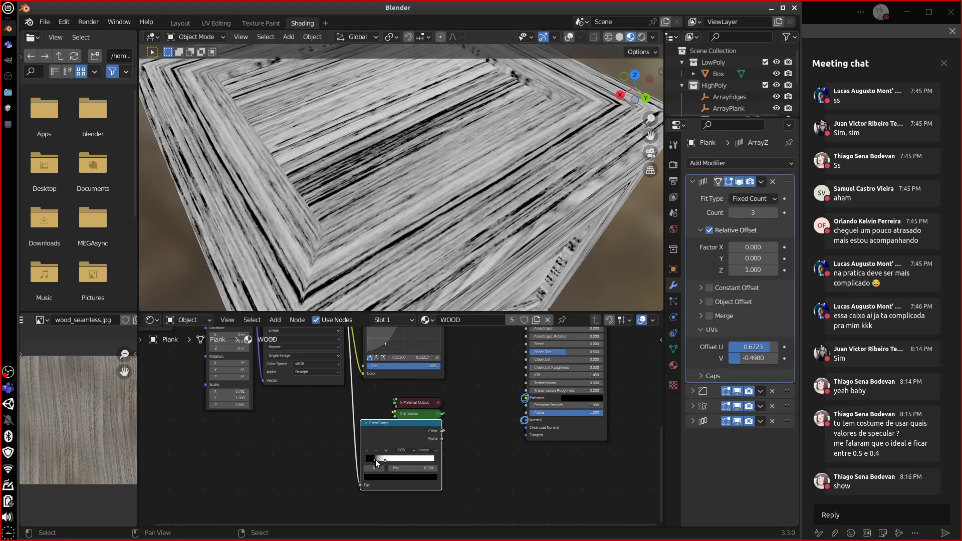
Examine the black-and-white grain mask on the crate planks alongside the WOOD node tree
{"action": "scroll", "coordinate": [491, 444], "scroll_direction": "up", "scroll_amount": 4, "text": "shift"}
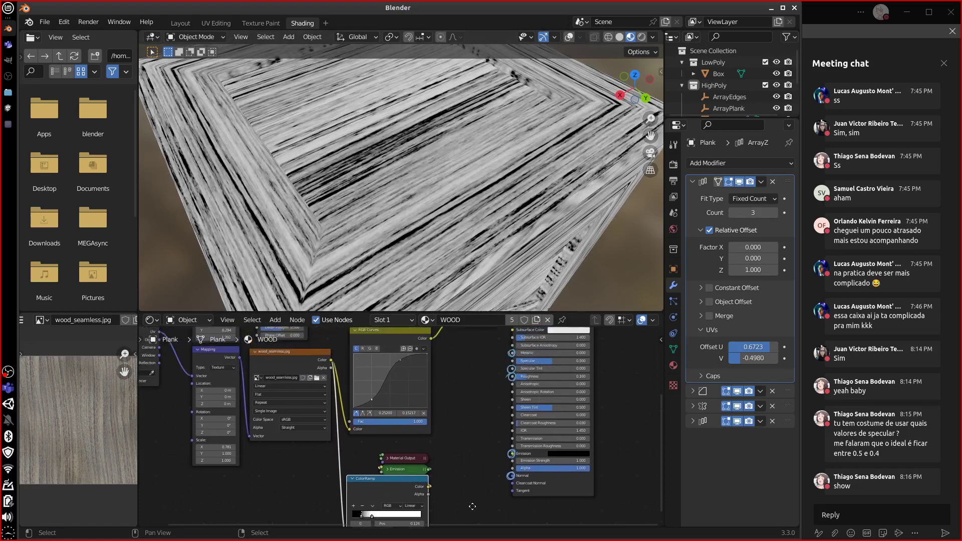
{"action": "scroll", "coordinate": [601, 398], "scroll_direction": "right", "scroll_amount": 1}
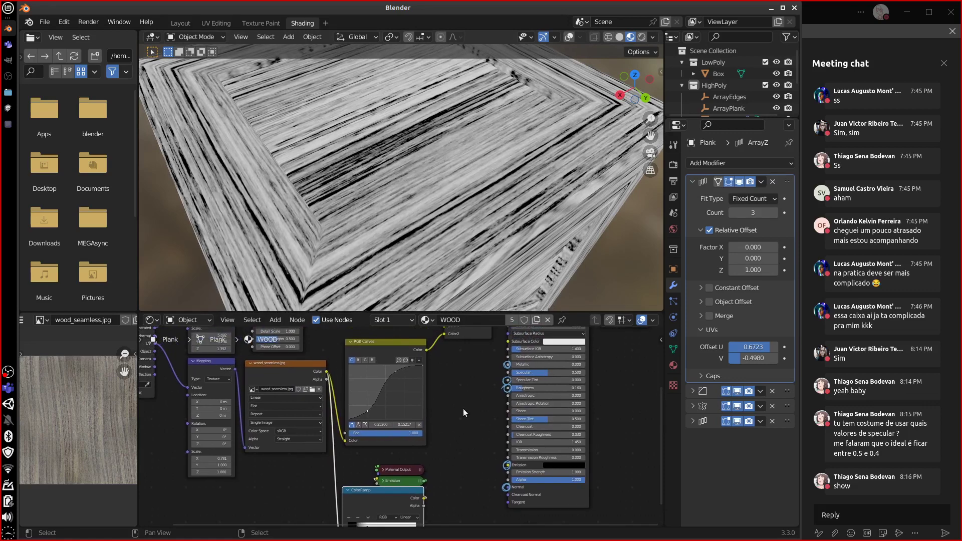
{"action": "scroll", "coordinate": [451, 234], "scroll_direction": "up", "scroll_amount": 4}
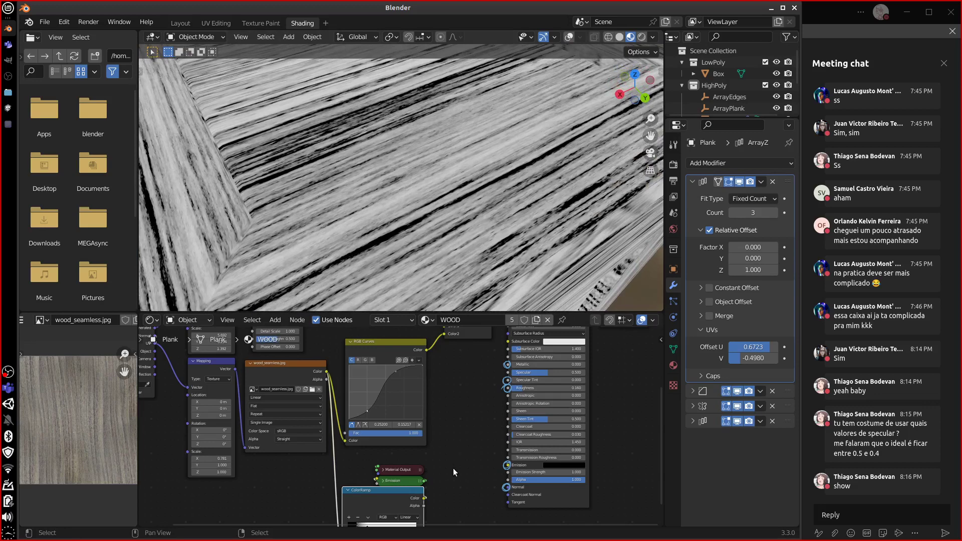
{"action": "scroll", "coordinate": [453, 468], "scroll_direction": "down", "scroll_amount": 1}
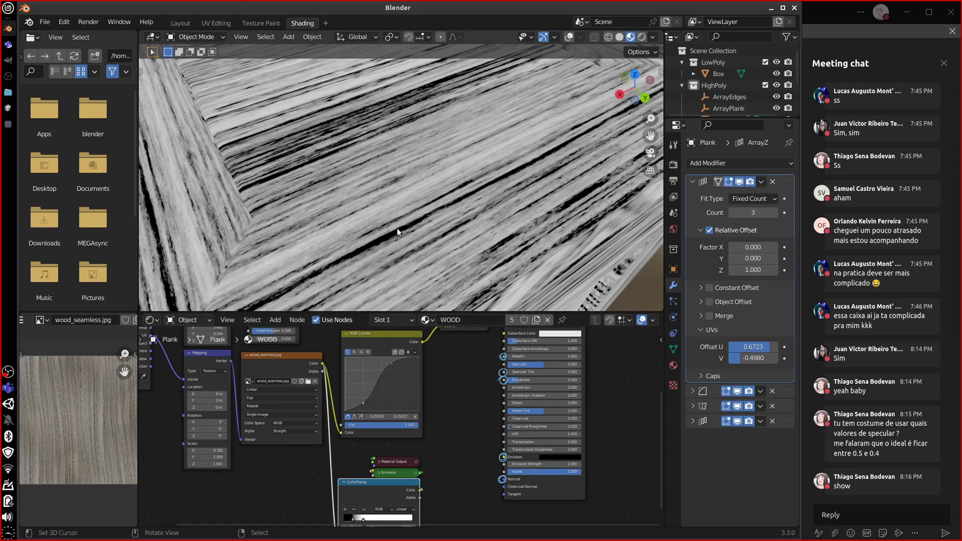
{"action": "middle_click_drag", "start_coordinate": [445, 479], "coordinate": [455, 459]}
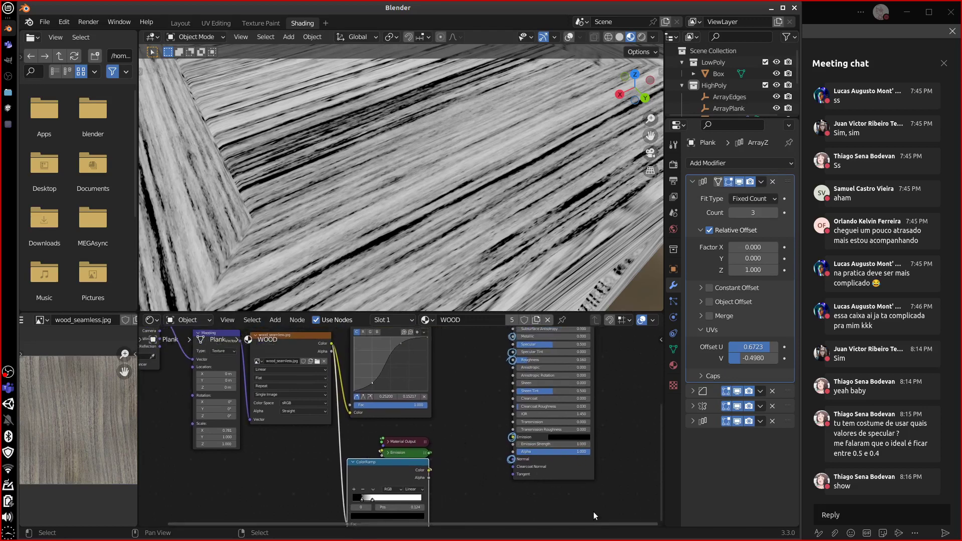
{"action": "left_click_drag", "start_coordinate": [548, 505], "coordinate": [590, 512]}
{"action": "left_click_drag", "start_coordinate": [599, 502], "coordinate": [598, 519]}
{"action": "mouse_move", "coordinate": [614, 491]}
{"action": "left_mouse_down"}
{"action": "mouse_move", "coordinate": [613, 517]}
{"action": "mouse_move", "coordinate": [622, 495]}
{"action": "left_mouse_up"}
Add a Bump node between the lower ColorRamp and the Principled BSDF
{"action": "mouse_move", "coordinate": [458, 476]}
{"action": "middle_mouse_down"}
{"action": "mouse_move", "coordinate": [446, 452]}
{"action": "mouse_move", "coordinate": [459, 483]}
{"action": "mouse_move", "coordinate": [439, 483]}
{"action": "mouse_move", "coordinate": [449, 466]}
{"action": "middle_mouse_up"}
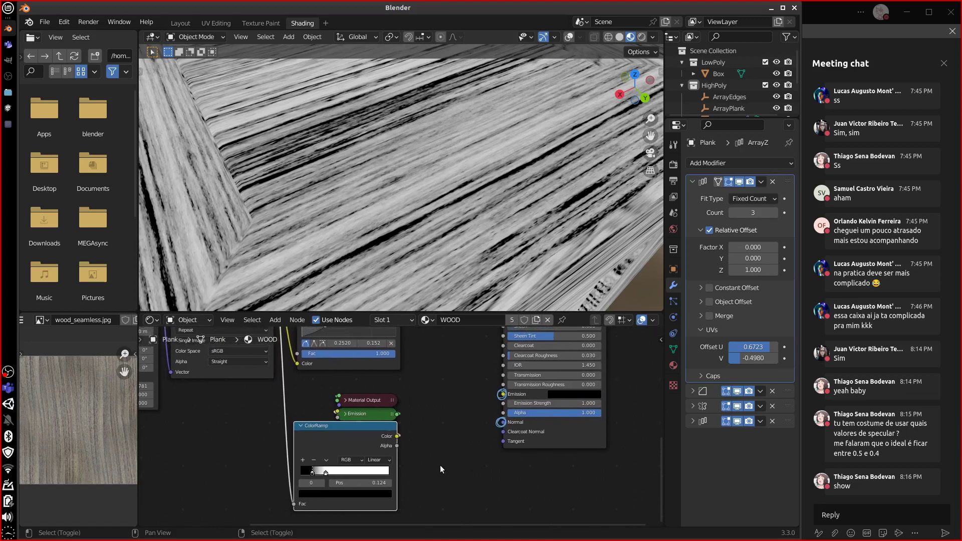
{"action": "key", "text": "shift+a"}
{"action": "mouse_move", "coordinate": [422, 479]}
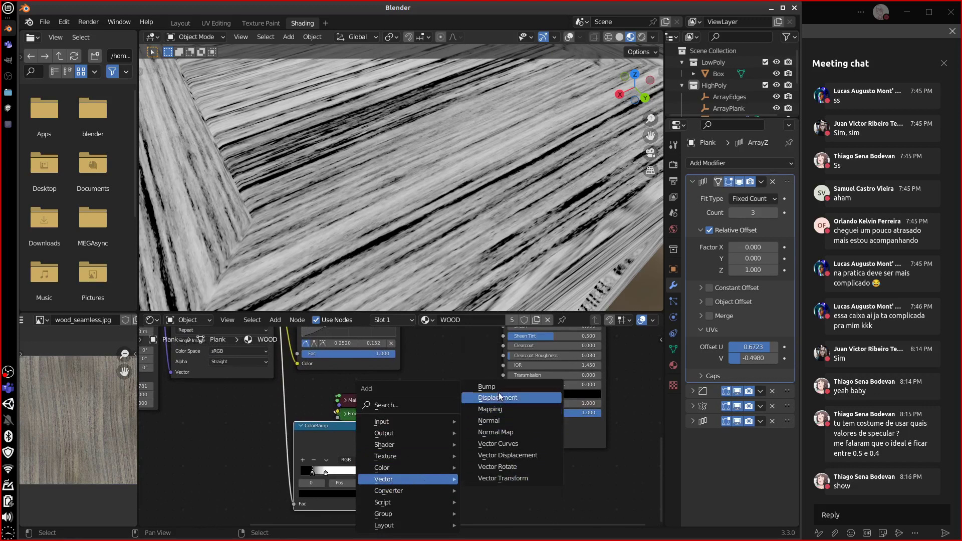
{"action": "left_click", "coordinate": [499, 392]}
{"action": "left_click", "coordinate": [483, 474]}
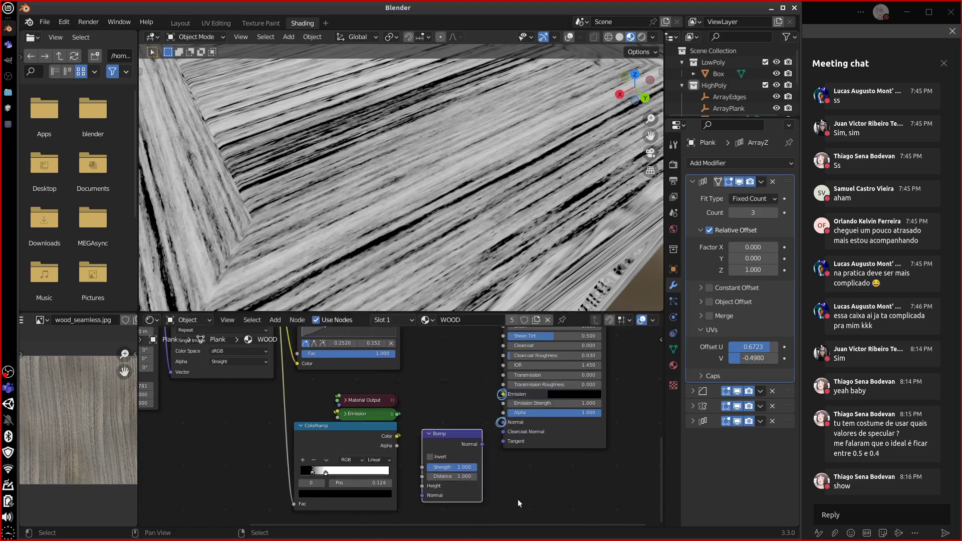
Link the lower ColorRamp's Color to the Bump node's Height, and the Bump's Normal to the Principled BSDF's Normal
{"action": "middle_click_drag", "start_coordinate": [518, 500], "coordinate": [509, 455]}
{"action": "scroll", "coordinate": [494, 431], "scroll_direction": "up", "scroll_amount": 3}
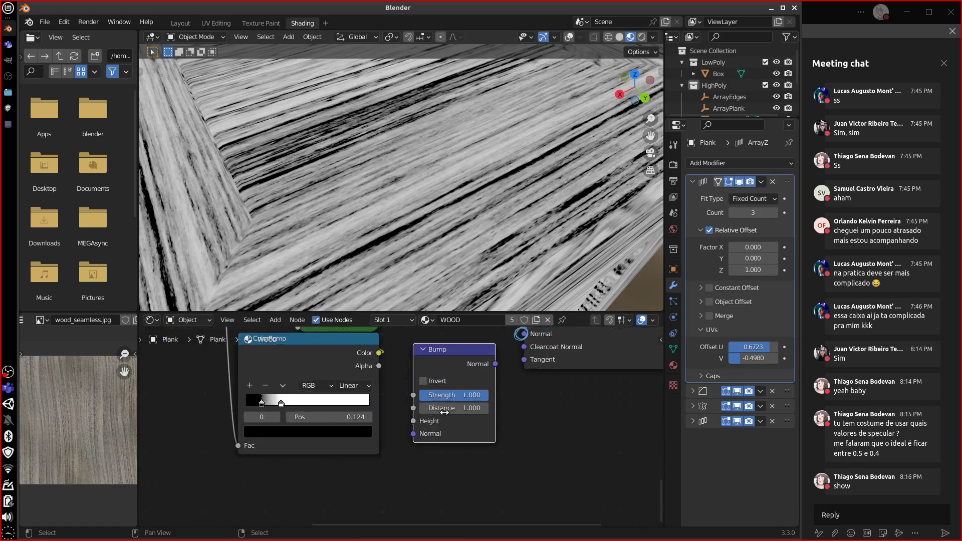
{"action": "middle_click_drag", "start_coordinate": [420, 386], "coordinate": [421, 424]}
{"action": "left_click_drag", "start_coordinate": [377, 390], "coordinate": [422, 461]}
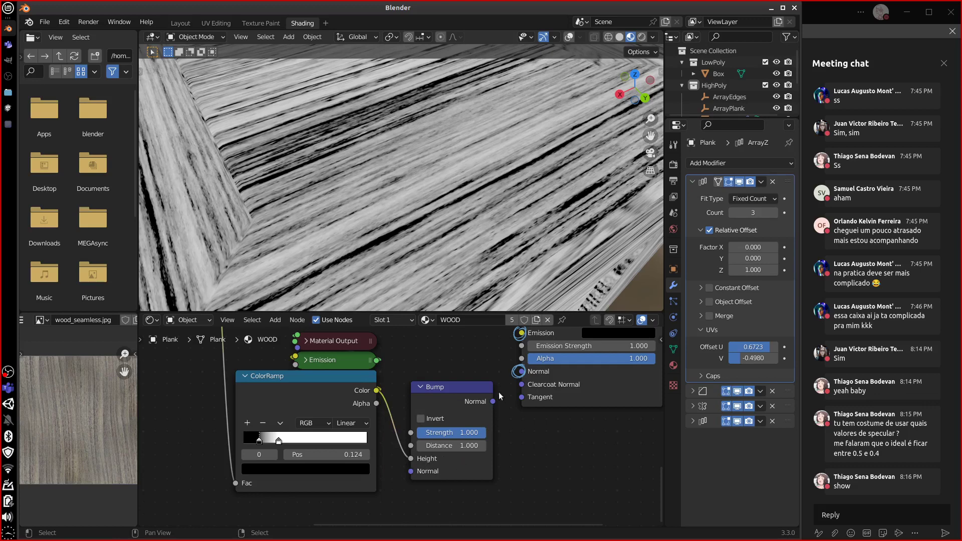
{"action": "left_click_drag", "start_coordinate": [494, 401], "coordinate": [522, 371]}
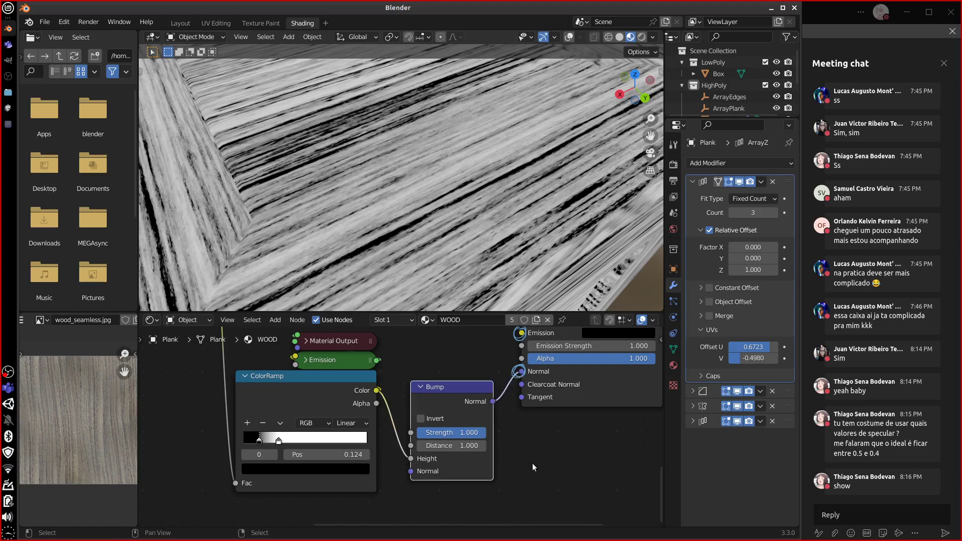
Make the Material Output connected to the Principled BSDF the active output
{"action": "middle_click_drag", "start_coordinate": [564, 449], "coordinate": [507, 483]}
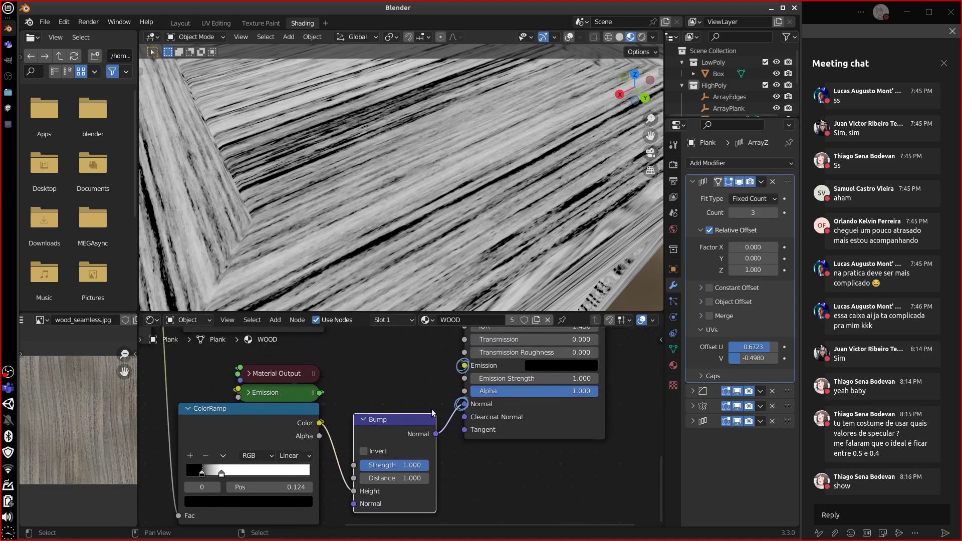
{"action": "left_click_drag", "start_coordinate": [280, 373], "coordinate": [280, 373]}
{"action": "scroll", "coordinate": [551, 494], "scroll_direction": "down", "scroll_amount": 4}
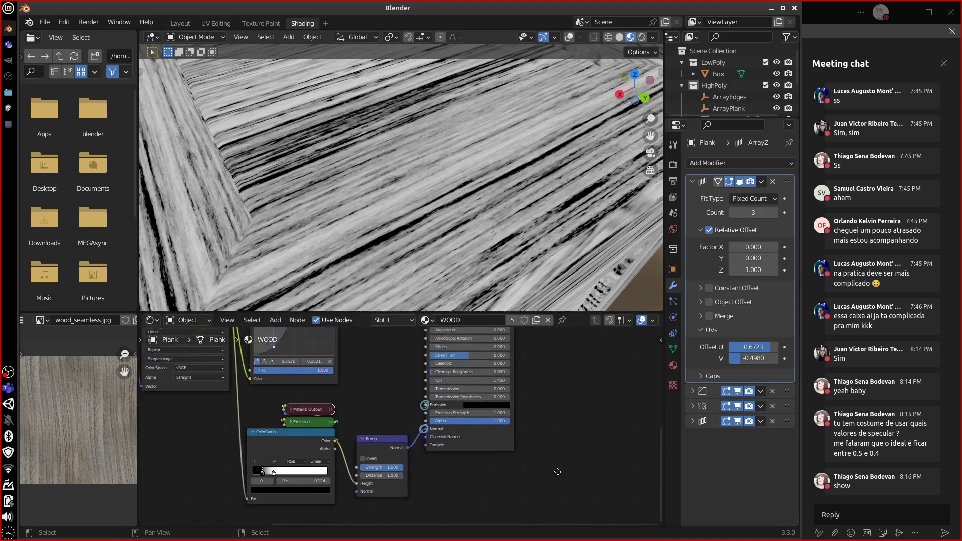
{"action": "scroll", "coordinate": [540, 463], "scroll_direction": "up", "scroll_amount": 4}
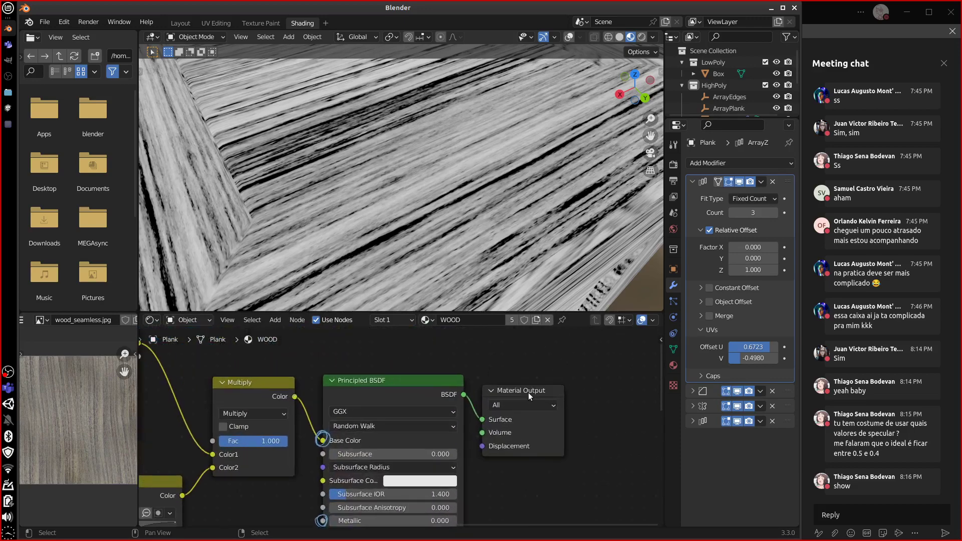
{"action": "left_click", "coordinate": [530, 392]}
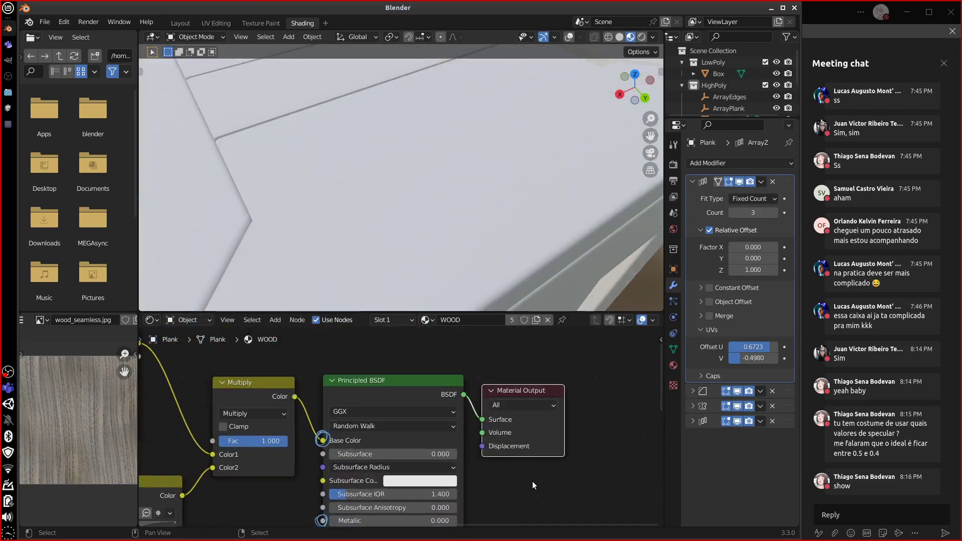
Inspect the bump relief around the crate and reduce the Bump node's Strength to about 0.368
{"action": "middle_click_drag", "start_coordinate": [538, 231], "coordinate": [555, 222]}
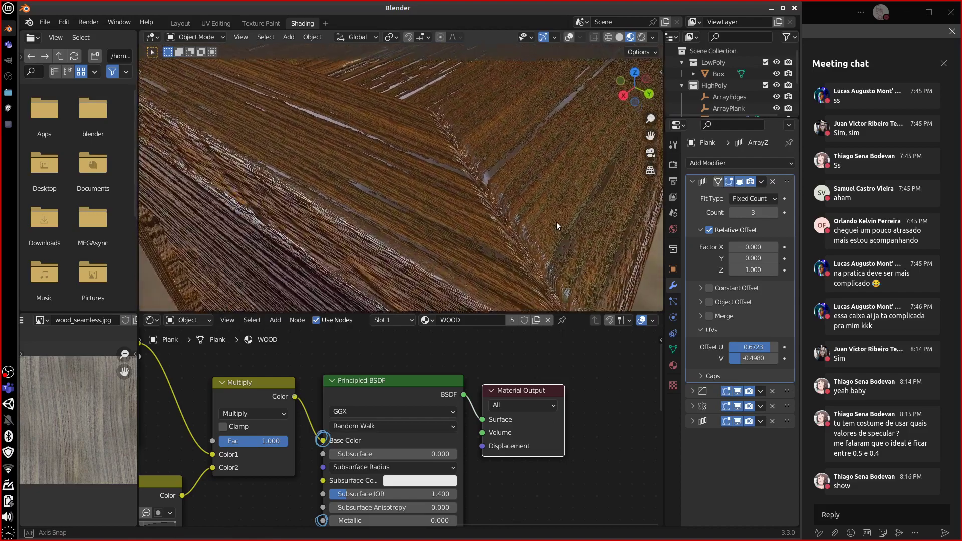
{"action": "middle_click_drag", "start_coordinate": [533, 490], "coordinate": [559, 389]}
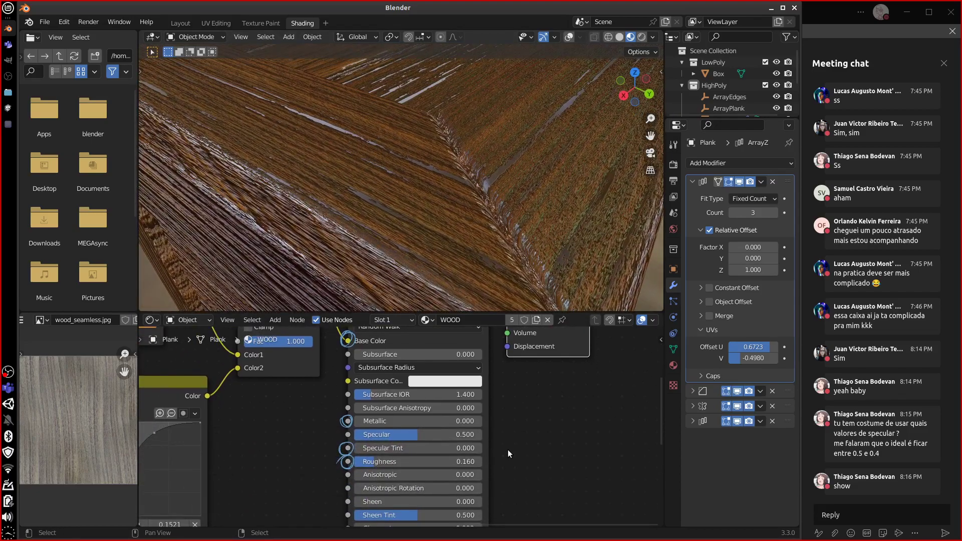
{"action": "scroll", "coordinate": [512, 224], "scroll_direction": "down", "scroll_amount": 10}
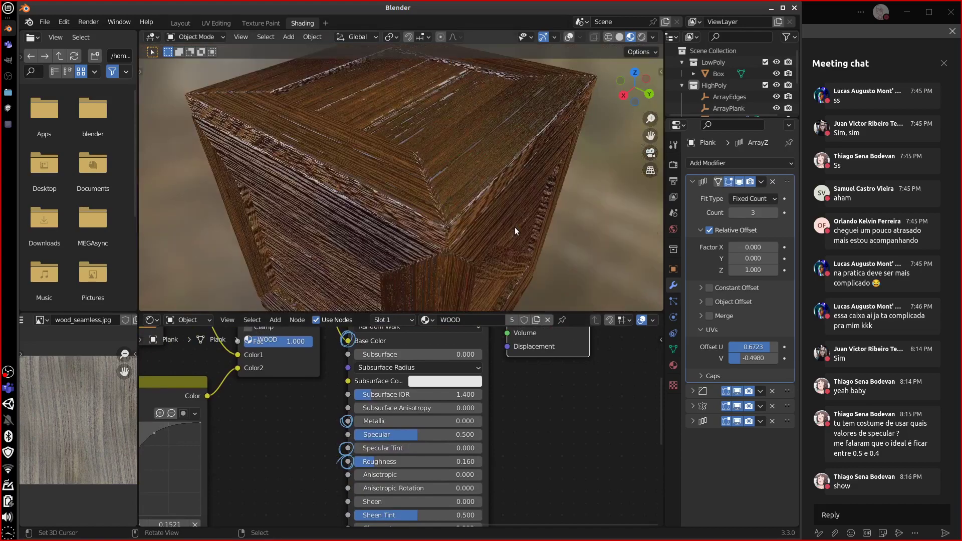
{"action": "middle_click_drag", "start_coordinate": [514, 230], "coordinate": [598, 187]}
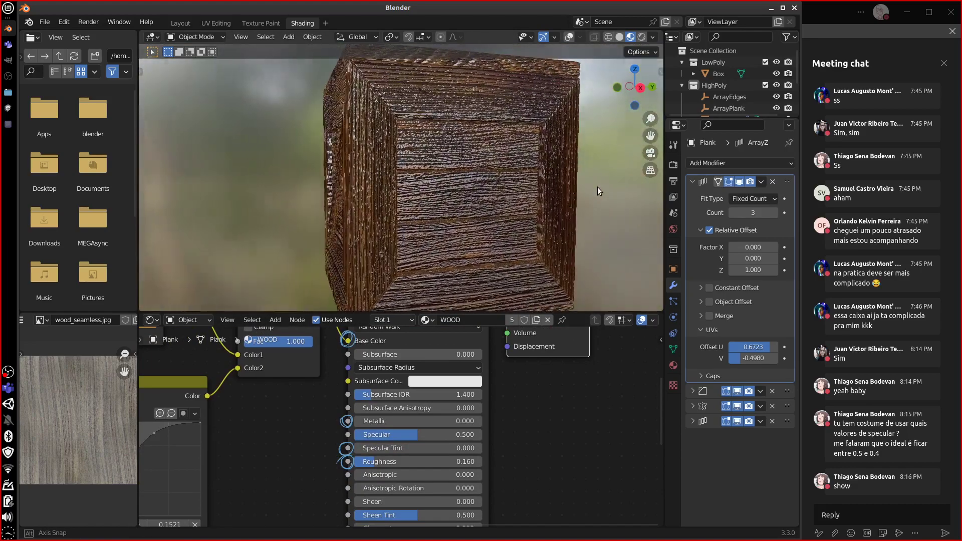
{"action": "middle_click_drag", "start_coordinate": [547, 492], "coordinate": [438, 406]}
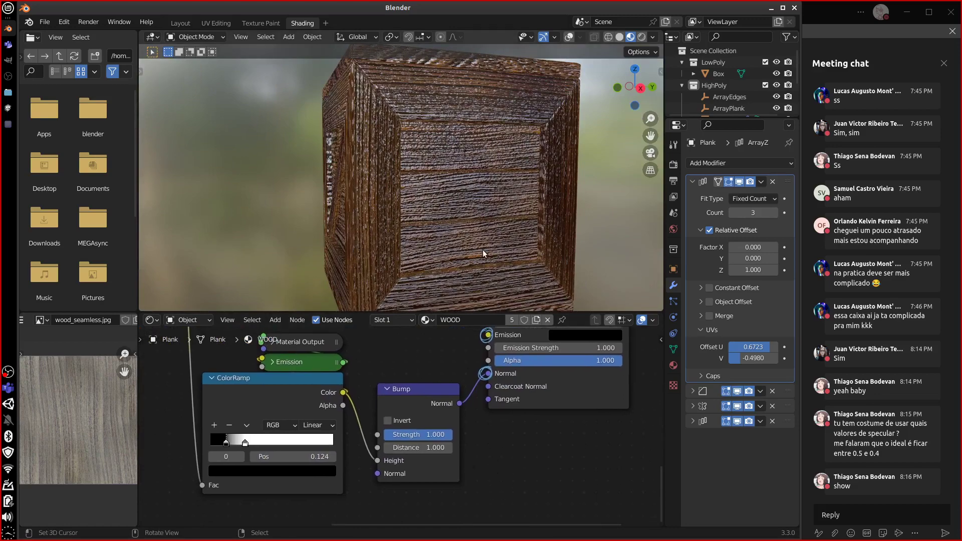
{"action": "scroll", "coordinate": [483, 242], "scroll_direction": "up", "scroll_amount": 8}
{"action": "left_click_drag", "start_coordinate": [441, 435], "coordinate": [401, 440]}
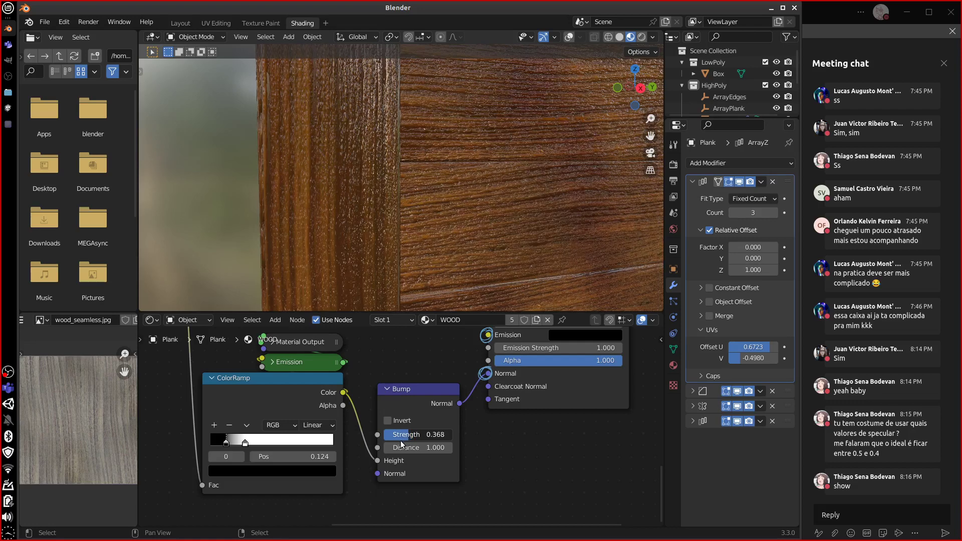
Set the Bump node's Strength to 0.2 and check the relief on the crate's top corner
{"action": "left_click", "coordinate": [444, 438]}
{"action": "key", "text": "BackSpace"}
{"action": "key", "text": "BackSpace"}
{"action": "key", "text": "BackSpace"}
{"action": "key", "text": "BackSpace"}
{"action": "key", "text": "BackSpace"}
{"action": "type", "text": "2"}
{"action": "key", "text": "Return"}
{"action": "middle_click_drag", "start_coordinate": [489, 281], "coordinate": [561, 223]}
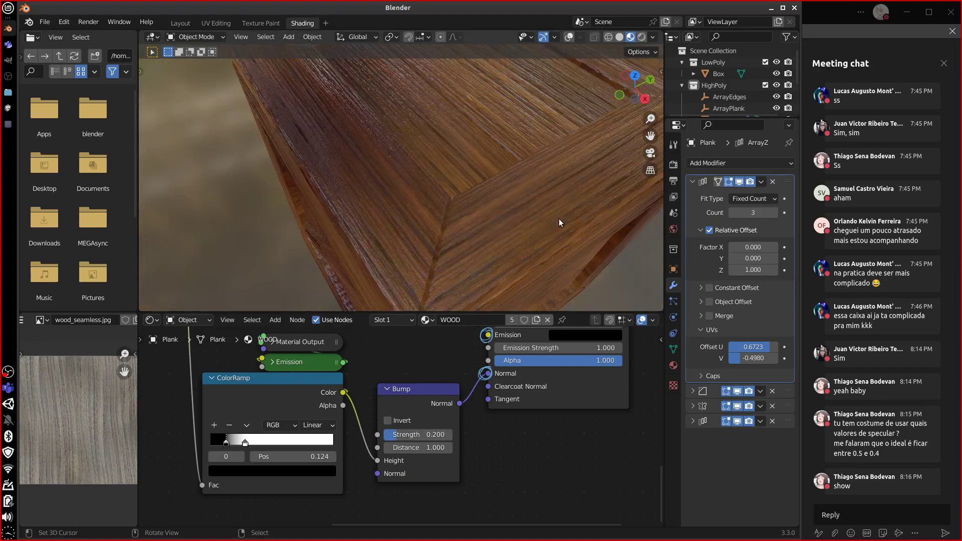
Try a Specular of about 0.472 and a Roughness of about 0.480 on the Principled BSDF
{"action": "scroll", "coordinate": [559, 220], "scroll_direction": "down", "scroll_amount": 4}
{"action": "middle_click_drag", "start_coordinate": [566, 351], "coordinate": [557, 446]}
{"action": "middle_click_drag", "start_coordinate": [524, 206], "coordinate": [642, 237]}
{"action": "middle_click_drag", "start_coordinate": [548, 460], "coordinate": [554, 455]}
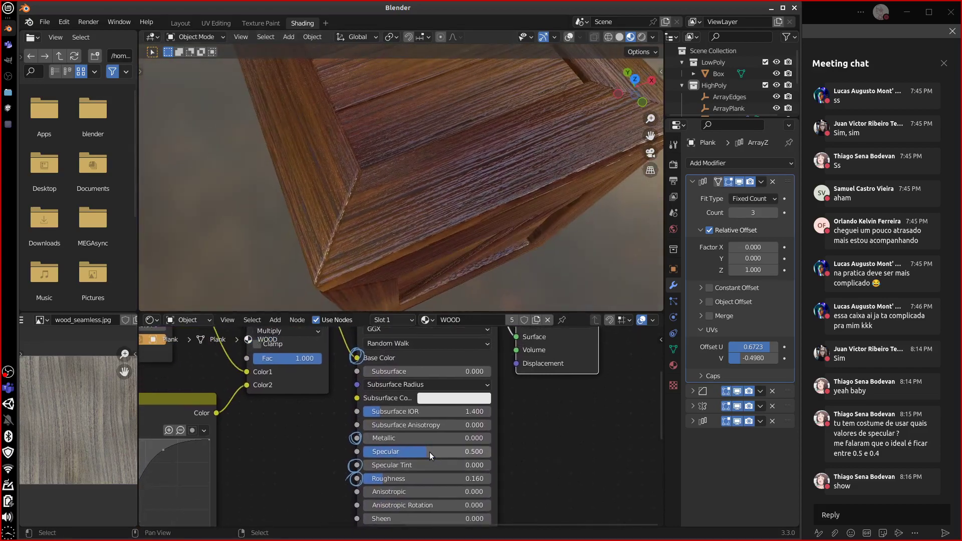
{"action": "mouse_move", "coordinate": [429, 453]}
{"action": "left_mouse_down"}
{"action": "mouse_move", "coordinate": [447, 452]}
{"action": "mouse_move", "coordinate": [398, 456]}
{"action": "mouse_move", "coordinate": [429, 456]}
{"action": "mouse_move", "coordinate": [412, 456]}
{"action": "mouse_move", "coordinate": [393, 480]}
{"action": "mouse_move", "coordinate": [459, 475]}
{"action": "mouse_move", "coordinate": [431, 475]}
{"action": "left_mouse_up"}
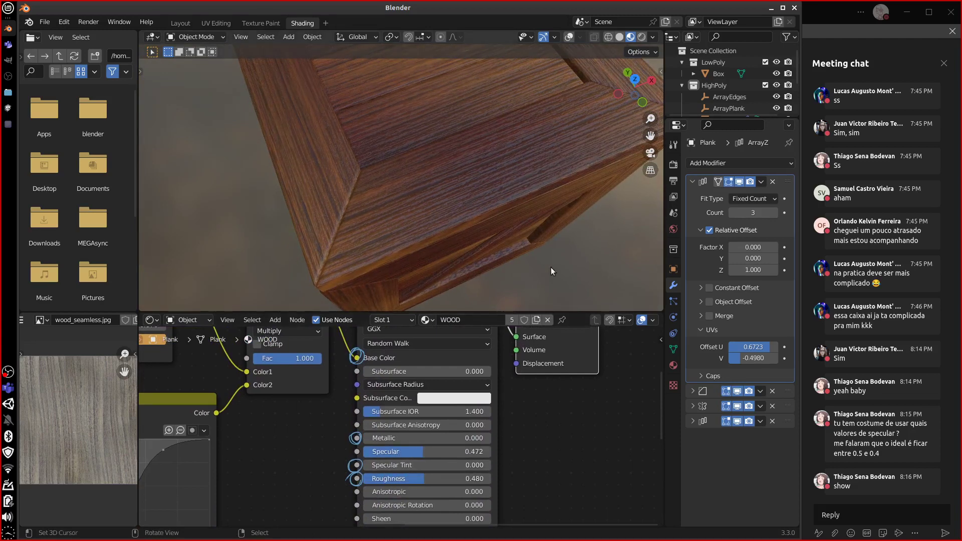
{"action": "middle_click_drag", "start_coordinate": [551, 267], "coordinate": [551, 161]}
Set both the Roughness and the Specular of the Principled BSDF to 0.5
{"action": "left_click", "coordinate": [480, 479]}
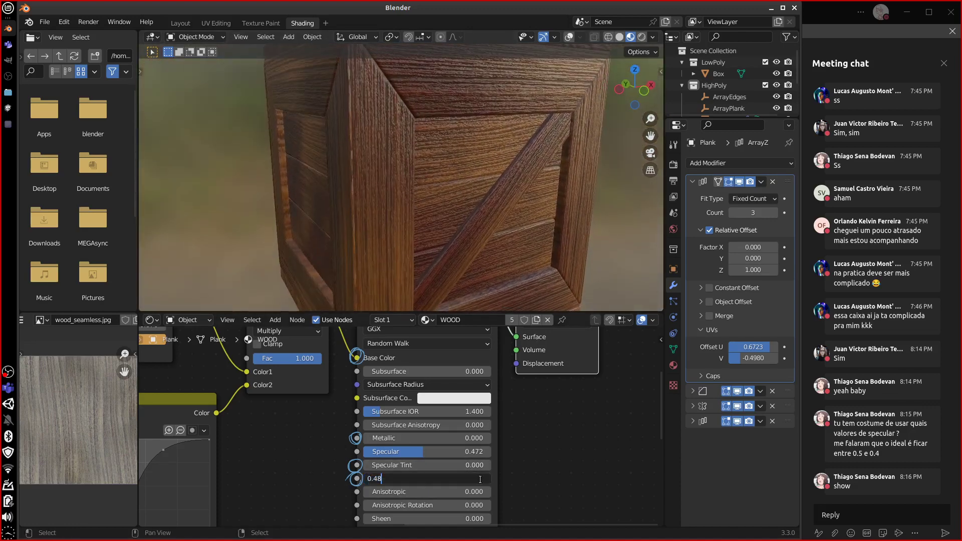
{"action": "type", "text": "0.5"}
{"action": "key", "text": "Return"}
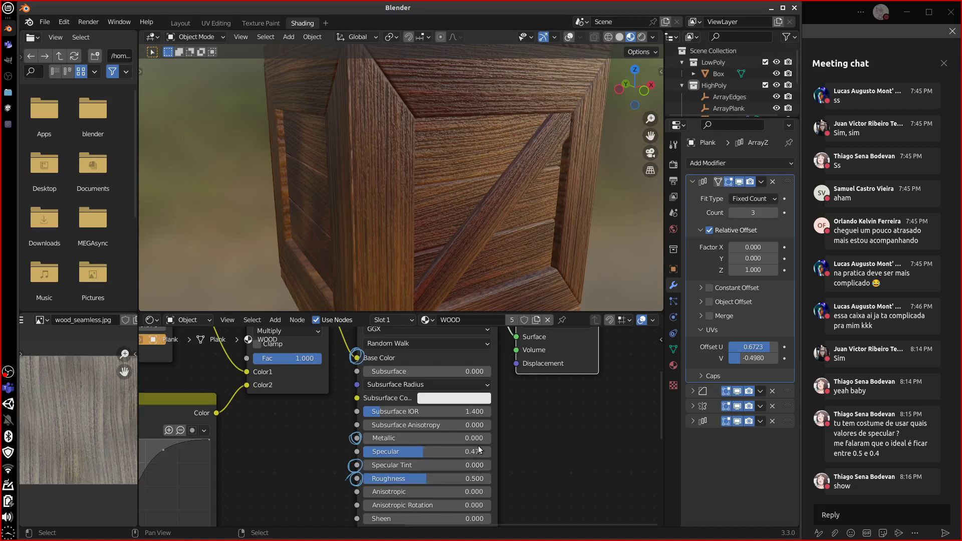
{"action": "double_click", "coordinate": [479, 450]}
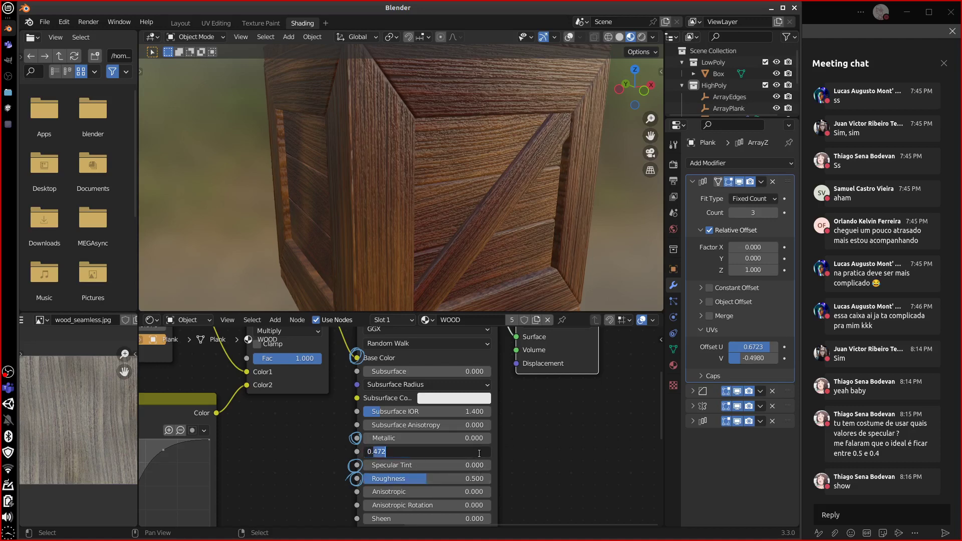
{"action": "type", "text": "5"}
{"action": "key", "text": "Return"}
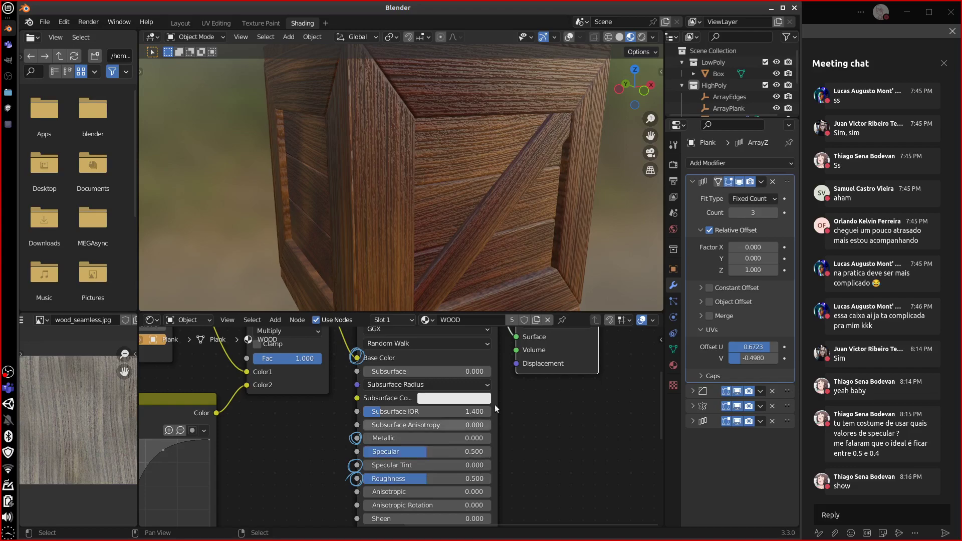
Set the Bump node's Strength to 0.1 and check the relief on the crate up close
{"action": "middle_click_drag", "start_coordinate": [537, 170], "coordinate": [570, 215]}
{"action": "scroll", "coordinate": [551, 179], "scroll_direction": "up", "scroll_amount": 5}
{"action": "middle_click_drag", "start_coordinate": [558, 362], "coordinate": [416, 473]}
{"action": "left_click", "coordinate": [416, 471]}
{"action": "type", "text": "0.2"}
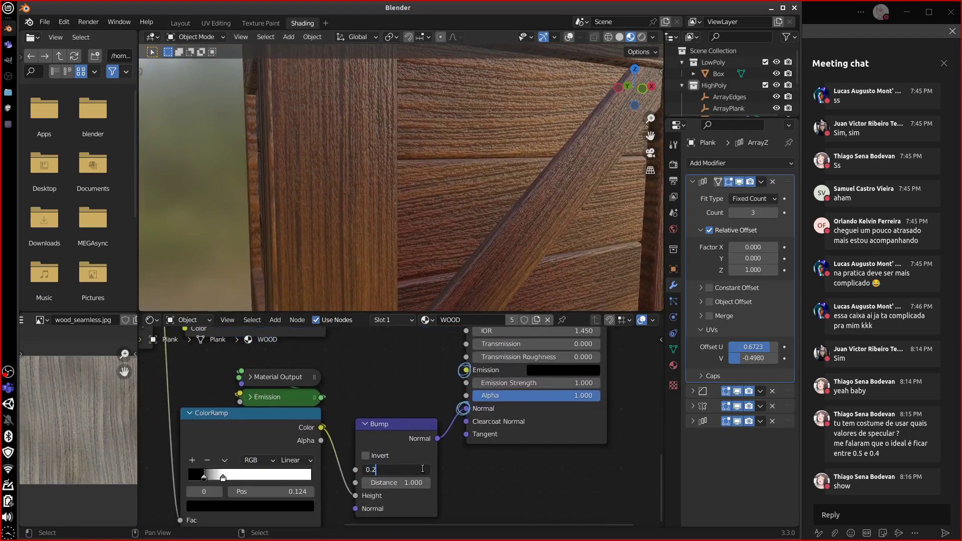
{"action": "type", "text": "1"}
{"action": "key", "text": "Return"}
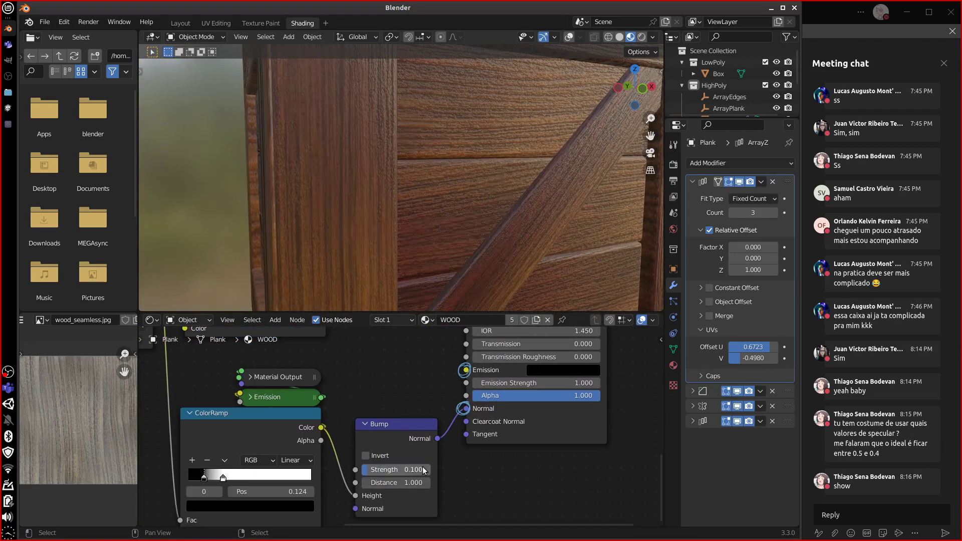
{"action": "middle_click_drag", "start_coordinate": [564, 236], "coordinate": [534, 275]}
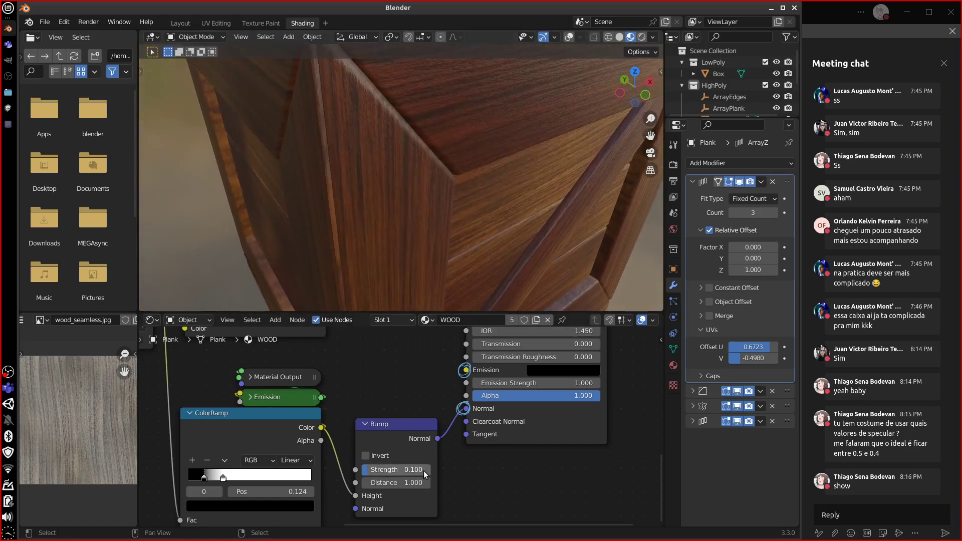
Set the Bump node's Strength to 0.15 and check the wood grain on the whole crate
{"action": "double_click", "coordinate": [423, 470]}
{"action": "type", "text": "5"}
{"action": "key", "text": "Return"}
{"action": "middle_click_drag", "start_coordinate": [537, 265], "coordinate": [601, 266]}
{"action": "scroll", "coordinate": [493, 239], "scroll_direction": "down", "scroll_amount": 5}
{"action": "scroll", "coordinate": [601, 269], "scroll_direction": "down", "scroll_amount": 2}
{"action": "scroll", "coordinate": [563, 488], "scroll_direction": "down", "scroll_amount": 3}
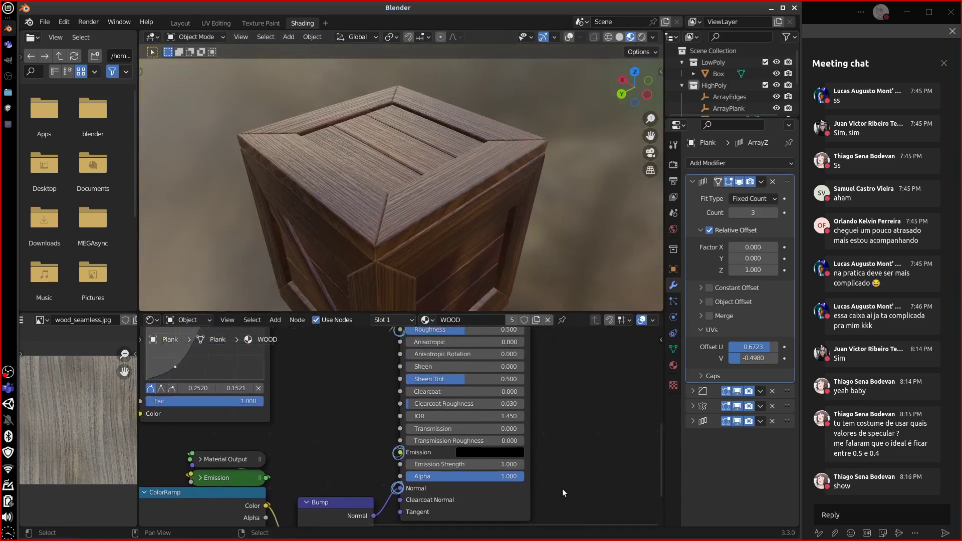
Examine the Principled BSDF's channels in a maximized node editor and the textured crate from several sides
{"action": "scroll", "coordinate": [573, 455], "scroll_direction": "down", "scroll_amount": 2}
{"action": "scroll", "coordinate": [570, 449], "scroll_direction": "down", "scroll_amount": 2}
{"action": "middle_click_drag", "start_coordinate": [548, 419], "coordinate": [531, 447]}
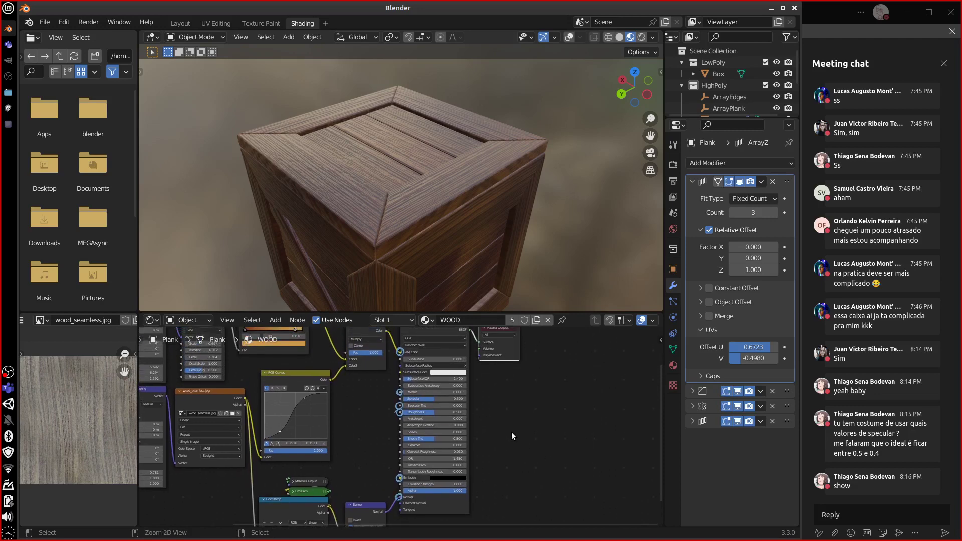
{"action": "key", "text": "ctrl+space"}
{"action": "scroll", "coordinate": [578, 346], "scroll_direction": "up", "scroll_amount": 3}
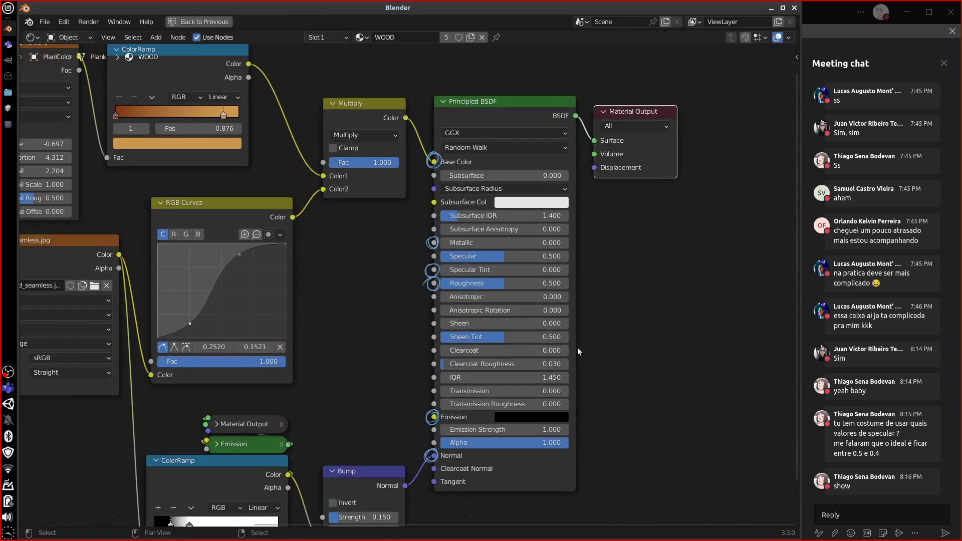
{"action": "middle_click_drag", "start_coordinate": [620, 349], "coordinate": [626, 309]}
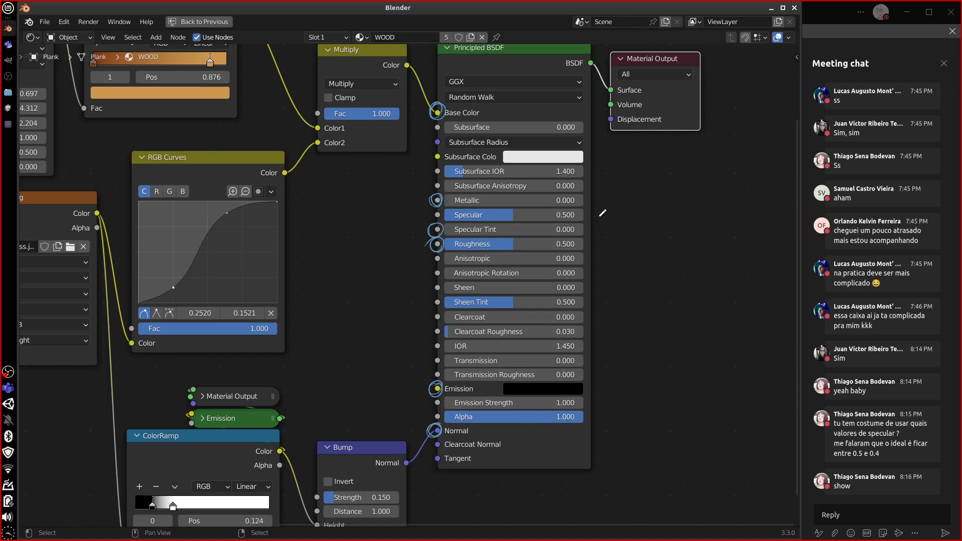
{"action": "mouse_move", "coordinate": [596, 217]}
{"action": "left_mouse_down"}
{"action": "mouse_move", "coordinate": [613, 216]}
{"action": "mouse_move", "coordinate": [605, 247]}
{"action": "left_mouse_up"}
{"action": "middle_click_drag", "start_coordinate": [639, 420], "coordinate": [625, 409]}
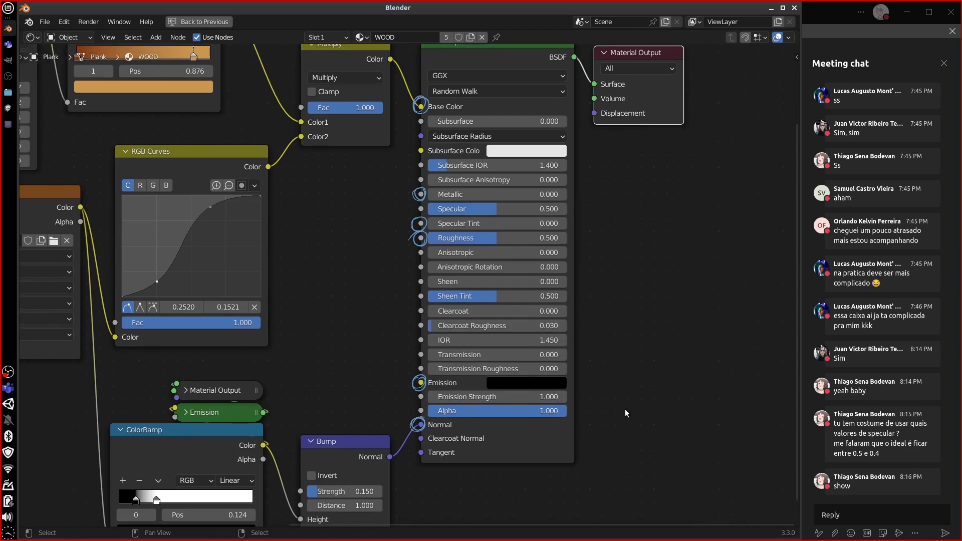
{"action": "key", "text": "ctrl+space"}
{"action": "mouse_move", "coordinate": [591, 301]}
{"action": "middle_mouse_down"}
{"action": "mouse_move", "coordinate": [522, 224]}
{"action": "mouse_move", "coordinate": [524, 199]}
{"action": "mouse_move", "coordinate": [586, 200]}
{"action": "mouse_move", "coordinate": [578, 242]}
{"action": "mouse_move", "coordinate": [559, 259]}
{"action": "mouse_move", "coordinate": [530, 206]}
{"action": "mouse_move", "coordinate": [542, 237]}
{"action": "middle_mouse_up"}
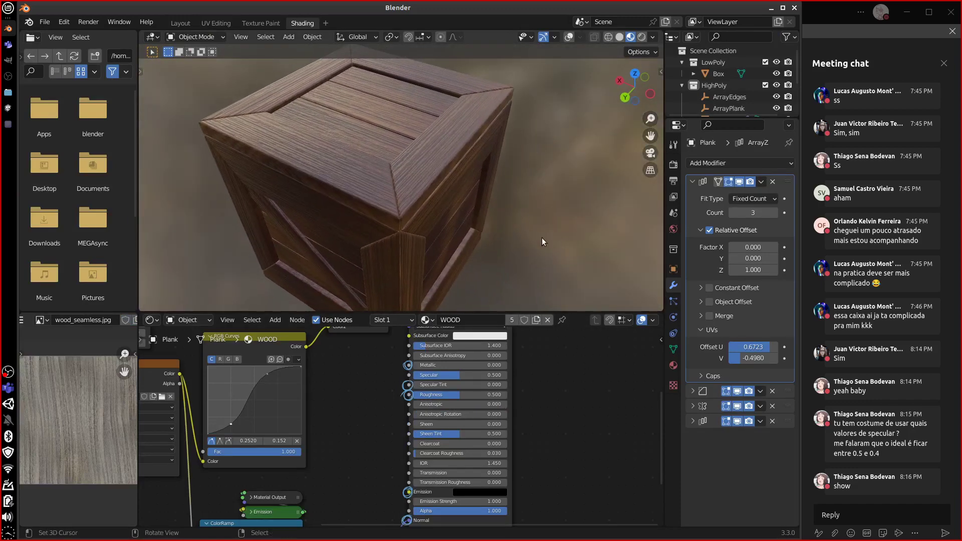
{"action": "scroll", "coordinate": [543, 258], "scroll_direction": "down", "scroll_amount": 4}
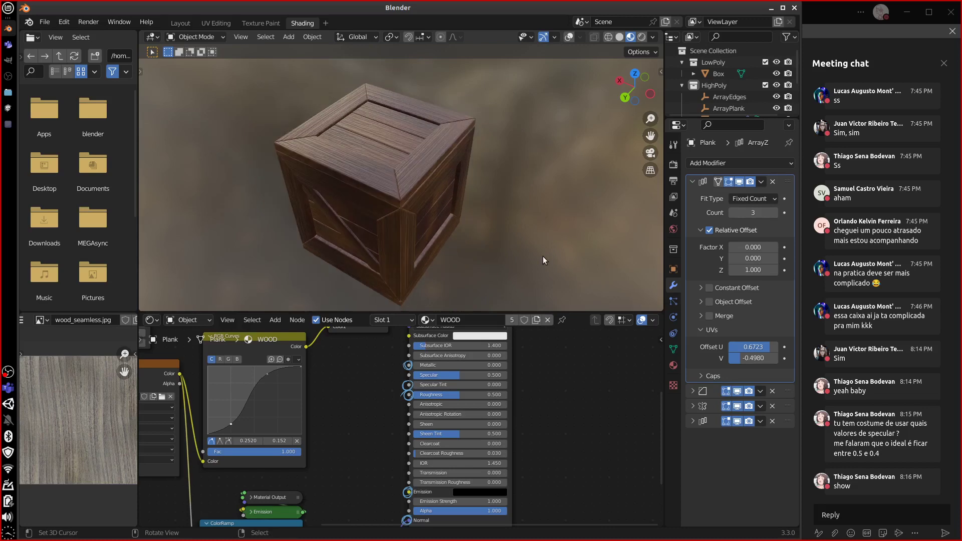
{"action": "middle_click_drag", "start_coordinate": [468, 228], "coordinate": [542, 238]}
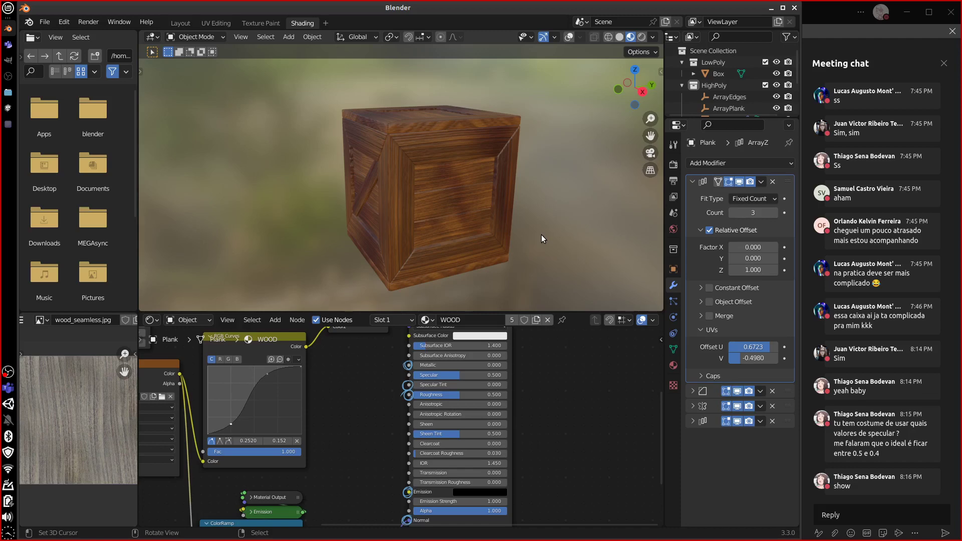
In the Layout workspace, hide the LowPoly collection and turn on the Statistics overlay for the high-poly crate
{"action": "left_click", "coordinate": [181, 24]}
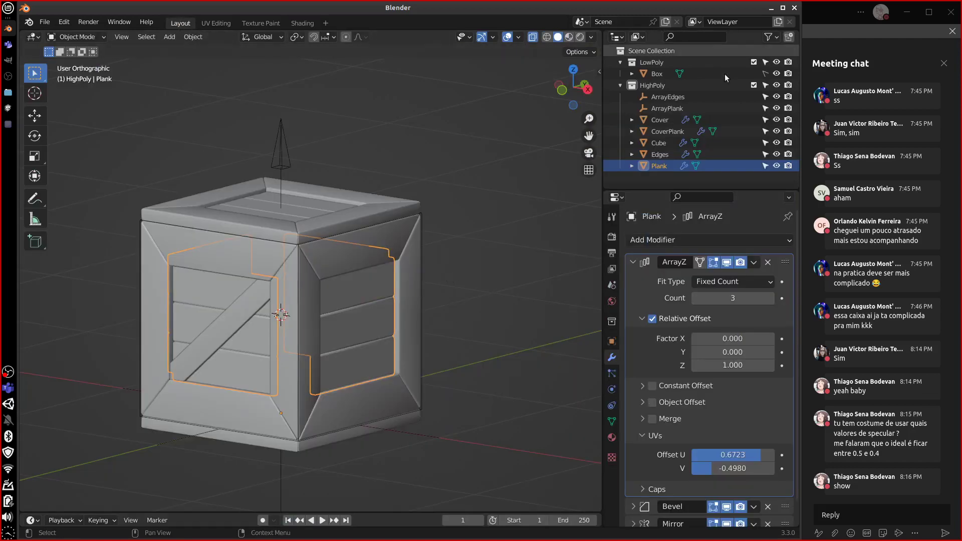
{"action": "left_click", "coordinate": [776, 63]}
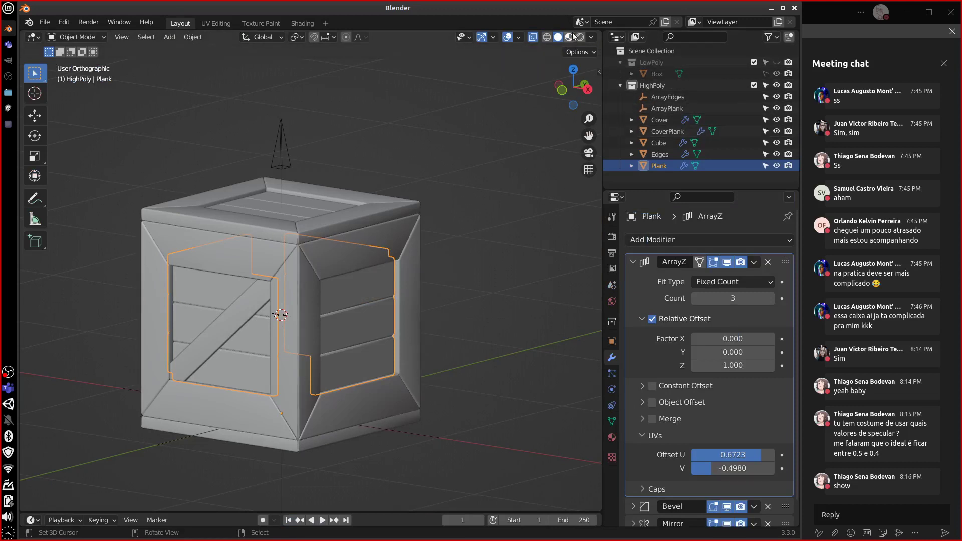
{"action": "left_click", "coordinate": [592, 37]}
{"action": "left_click", "coordinate": [518, 37]}
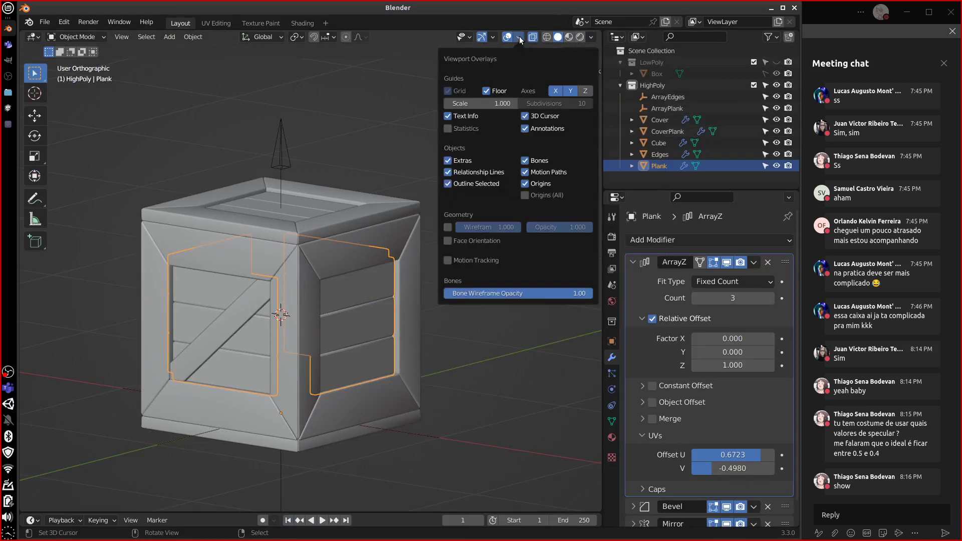
{"action": "left_click", "coordinate": [465, 128]}
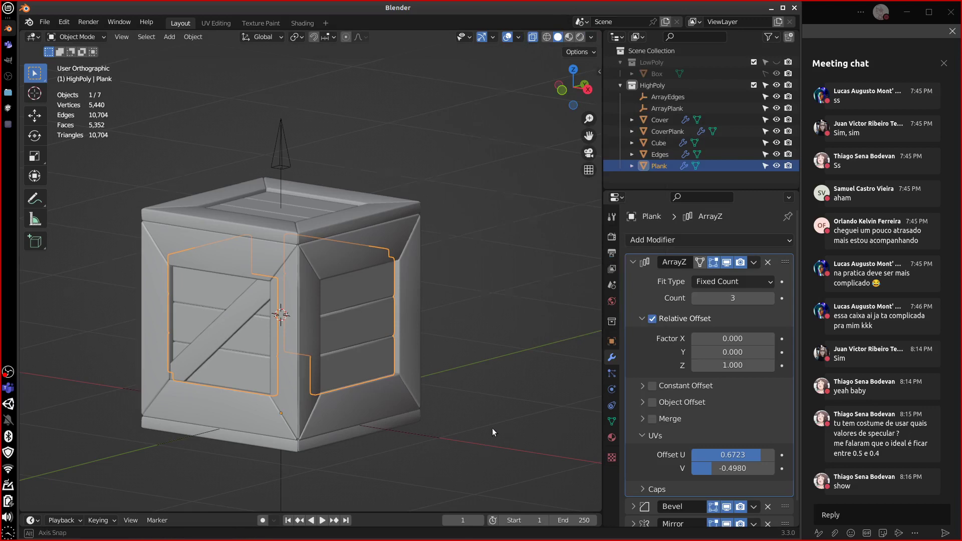
{"action": "mouse_move", "coordinate": [492, 428]}
{"action": "middle_mouse_down"}
{"action": "mouse_move", "coordinate": [468, 439]}
{"action": "mouse_move", "coordinate": [482, 439]}
{"action": "middle_mouse_up"}
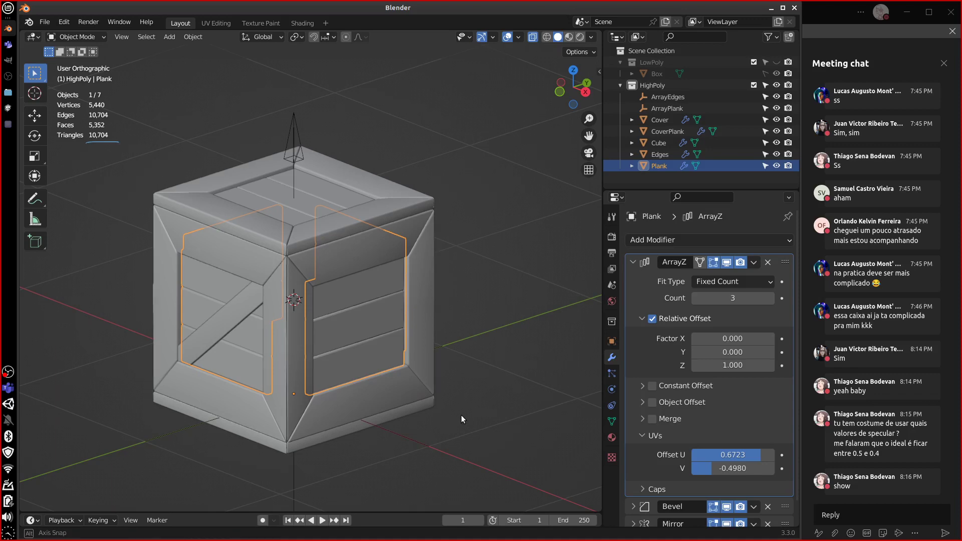
{"action": "mouse_move", "coordinate": [461, 415]}
{"action": "middle_mouse_down"}
{"action": "mouse_move", "coordinate": [479, 393]}
{"action": "mouse_move", "coordinate": [463, 411]}
{"action": "middle_mouse_up"}
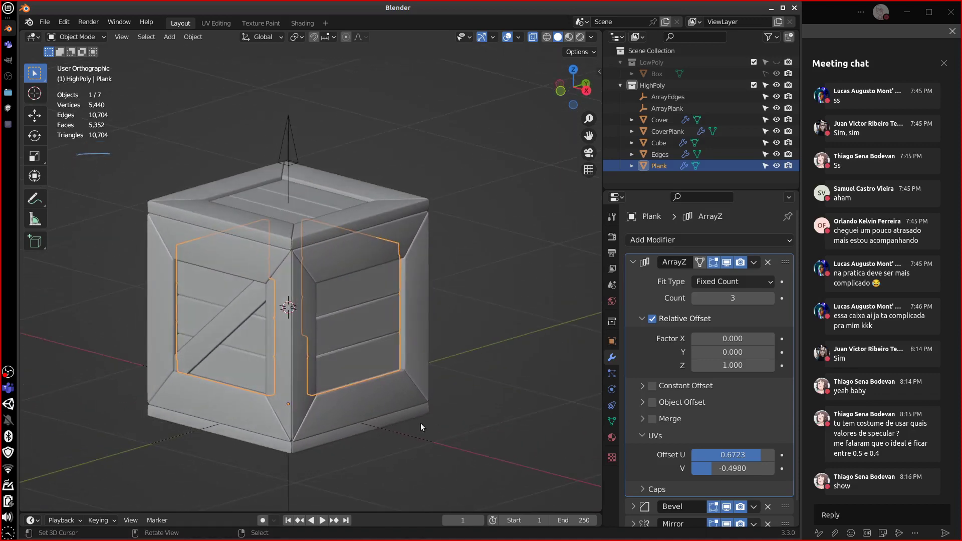
Review the textured crate in the Shading workspace, and handwrite and erase a baking note beside the Principled BSDF node
{"action": "left_click", "coordinate": [302, 23]}
{"action": "middle_click_drag", "start_coordinate": [545, 222], "coordinate": [555, 256]}
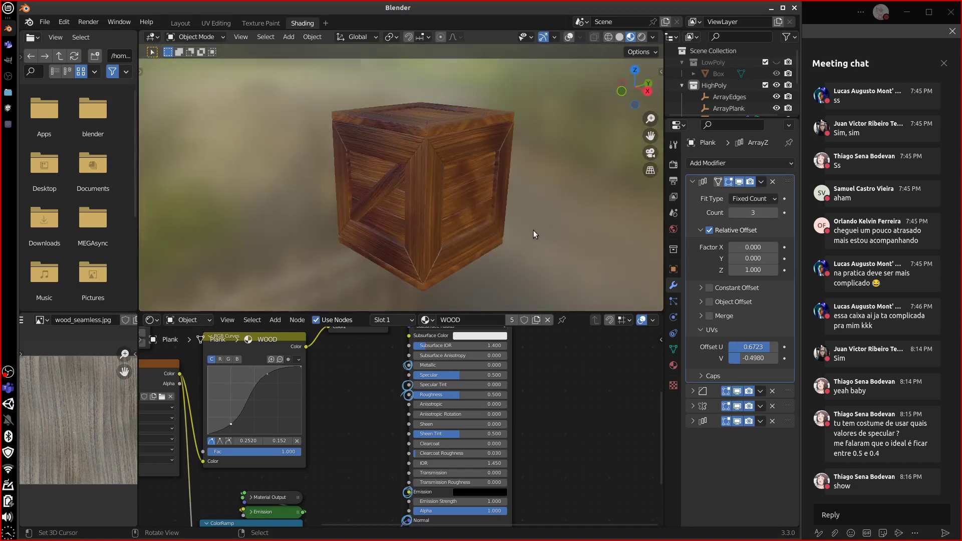
{"action": "middle_click_drag", "start_coordinate": [526, 253], "coordinate": [528, 253]}
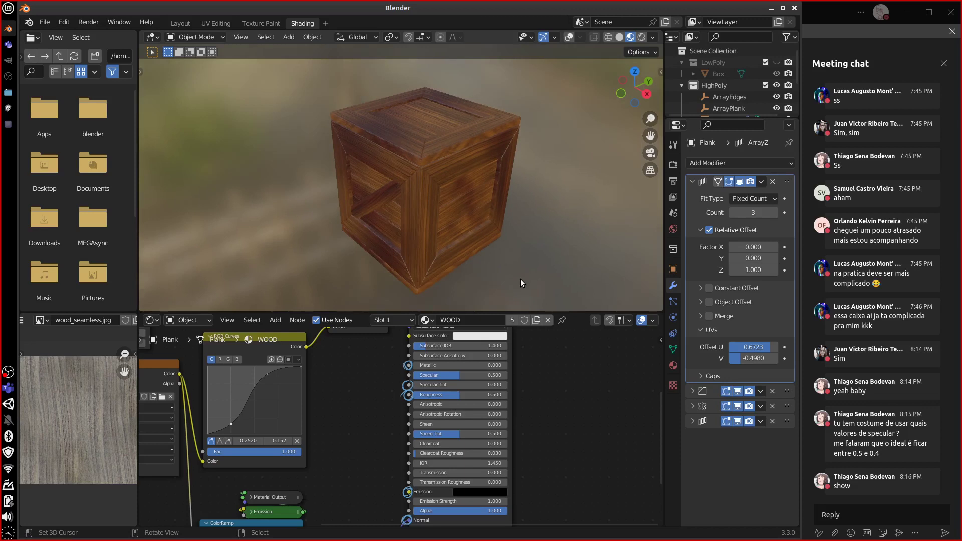
{"action": "middle_click_drag", "start_coordinate": [580, 407], "coordinate": [557, 418]}
{"action": "mouse_move", "coordinate": [548, 414]}
{"action": "left_mouse_down"}
{"action": "mouse_move", "coordinate": [552, 398]}
{"action": "mouse_move", "coordinate": [561, 430]}
{"action": "mouse_move", "coordinate": [572, 398]}
{"action": "mouse_move", "coordinate": [591, 401]}
{"action": "left_mouse_up"}
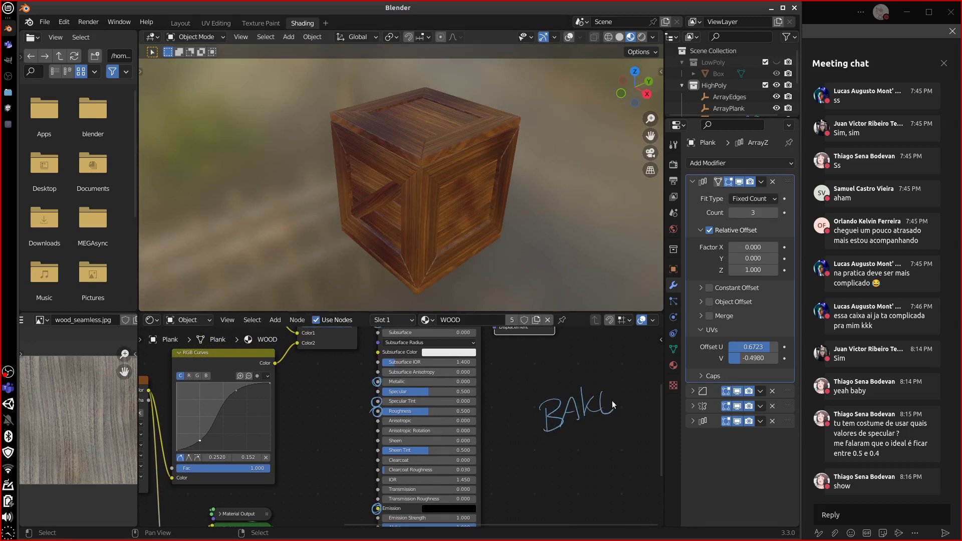
{"action": "mouse_move", "coordinate": [591, 359]}
{"action": "left_mouse_down"}
{"action": "mouse_move", "coordinate": [644, 406]}
{"action": "mouse_move", "coordinate": [621, 356]}
{"action": "mouse_move", "coordinate": [580, 359]}
{"action": "mouse_move", "coordinate": [562, 416]}
{"action": "mouse_move", "coordinate": [641, 395]}
{"action": "mouse_move", "coordinate": [558, 405]}
{"action": "left_mouse_up"}
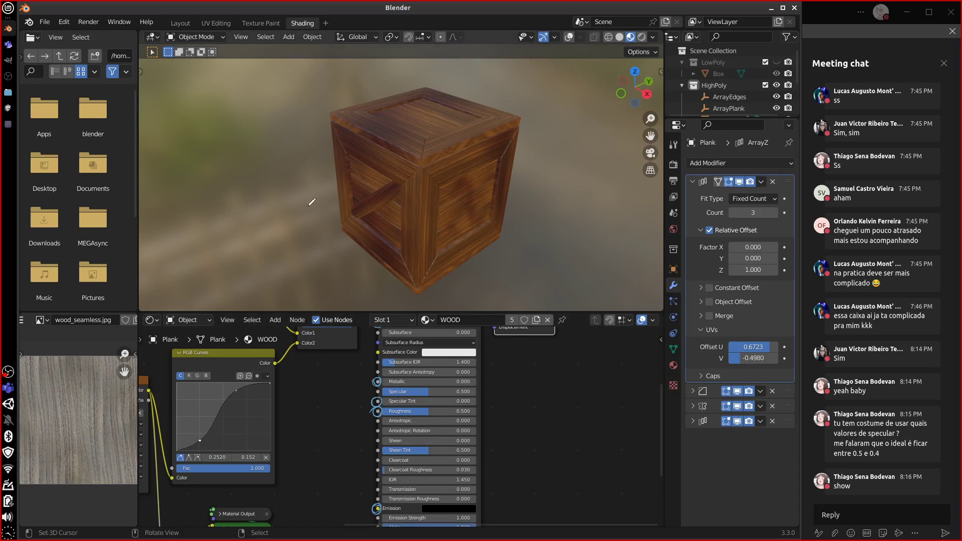
{"action": "left_click", "coordinate": [181, 23]}
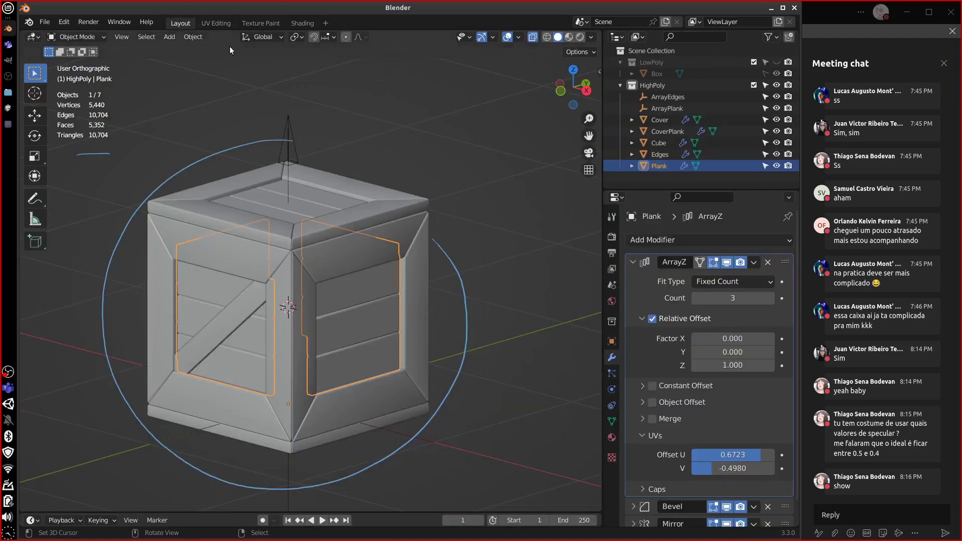
{"action": "left_click", "coordinate": [264, 21]}
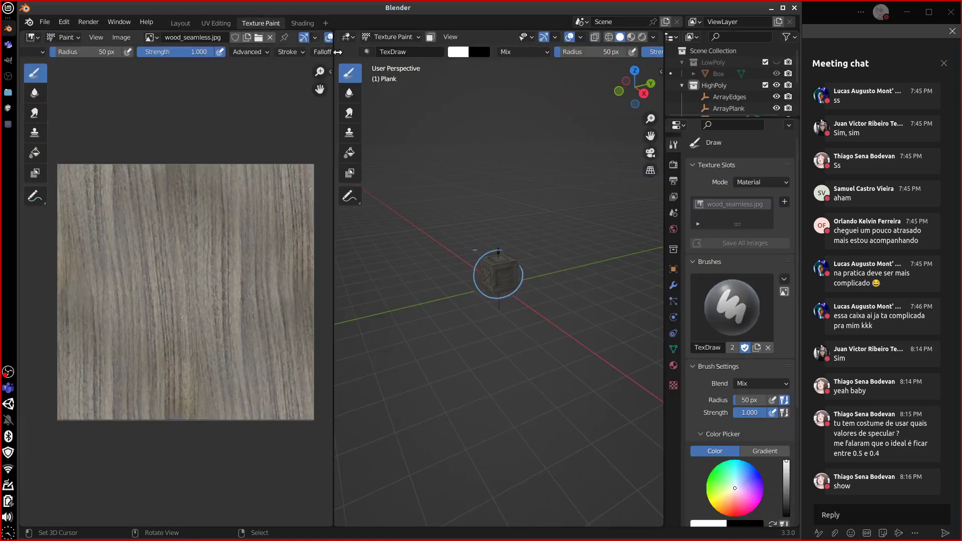
{"action": "left_click", "coordinate": [214, 22]}
{"action": "left_click", "coordinate": [302, 22]}
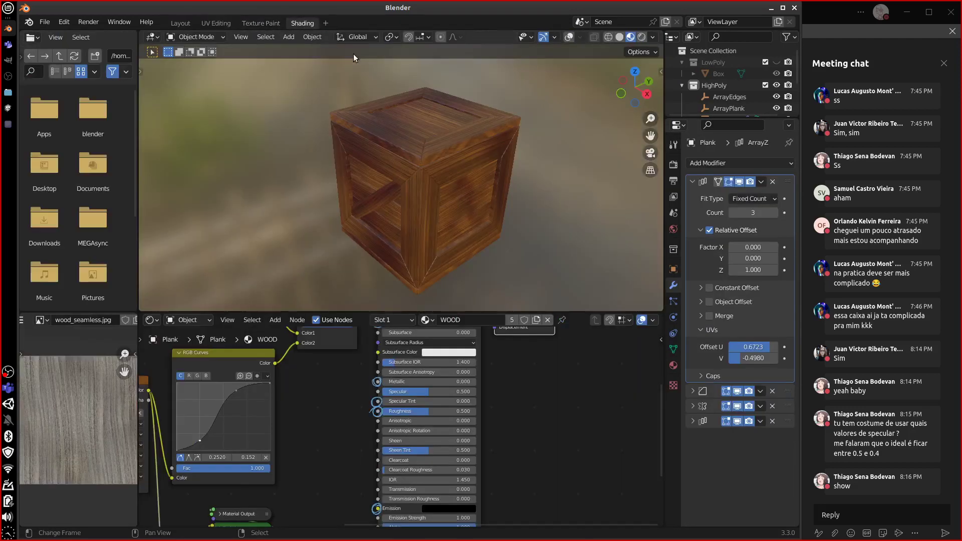
Enlarge the Outliner in the Shading workspace and rename the HighPoly collection as BoxHighPoly
{"action": "middle_click_drag", "start_coordinate": [551, 294], "coordinate": [538, 291]}
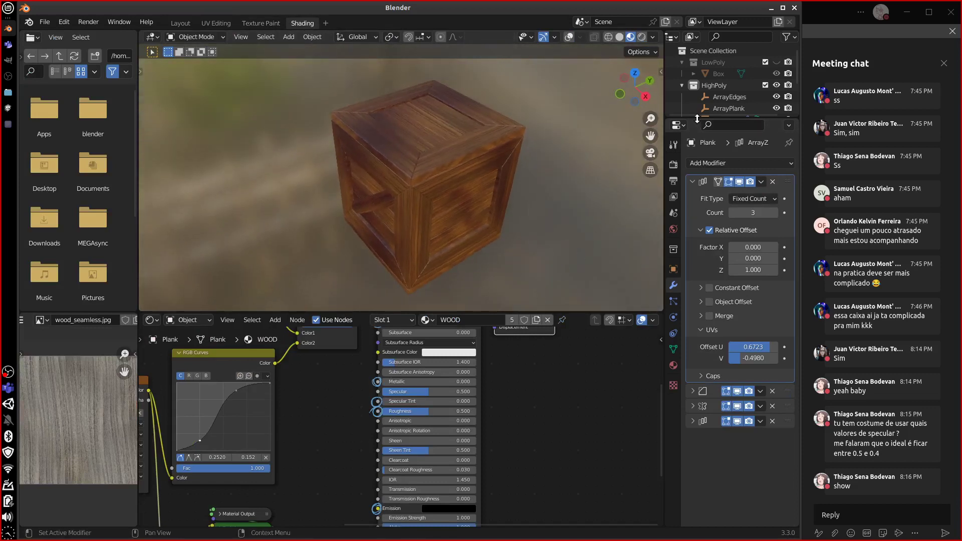
{"action": "left_click_drag", "start_coordinate": [696, 116], "coordinate": [695, 204]}
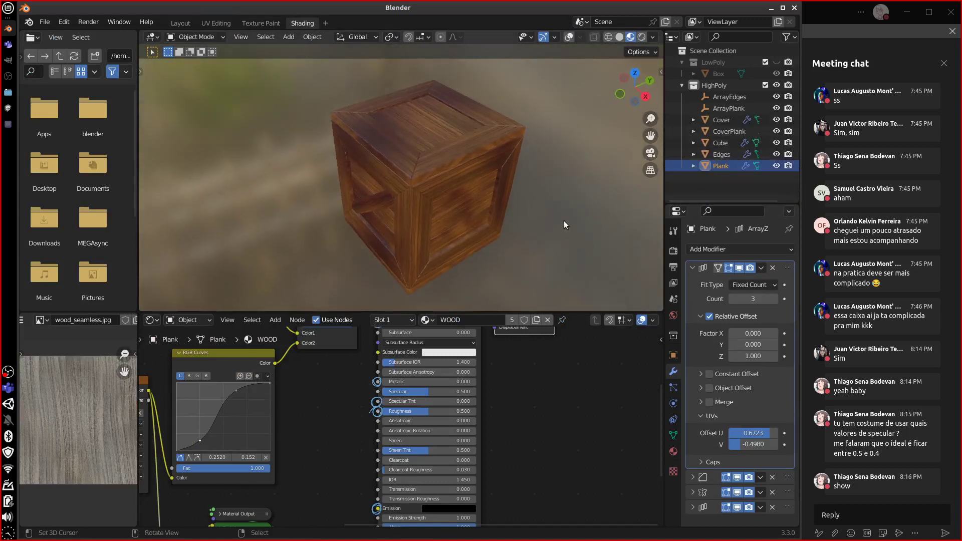
{"action": "middle_click_drag", "start_coordinate": [564, 221], "coordinate": [572, 215]}
{"action": "double_click", "coordinate": [715, 85]}
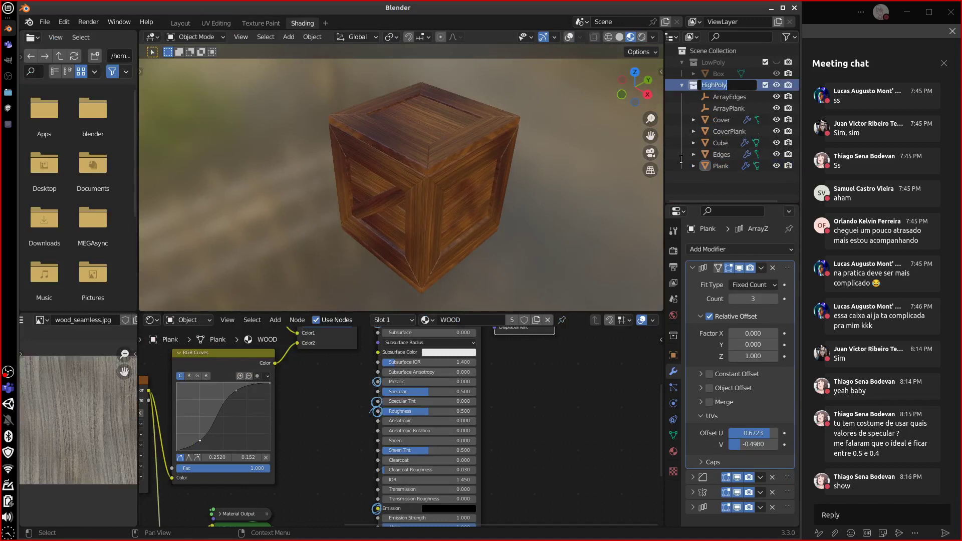
{"action": "type", "text": "BoxHighPoly"}
{"action": "key", "text": "Return"}
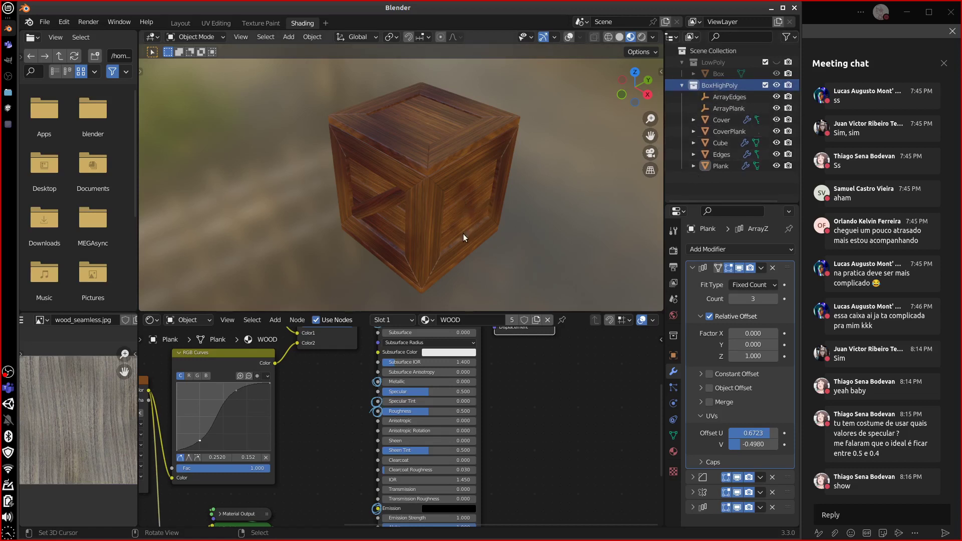
Rename the crate's diagonal brace object, Cube, as PlankEnforcement in the BoxHighPoly collection
{"action": "left_click", "coordinate": [720, 144]}
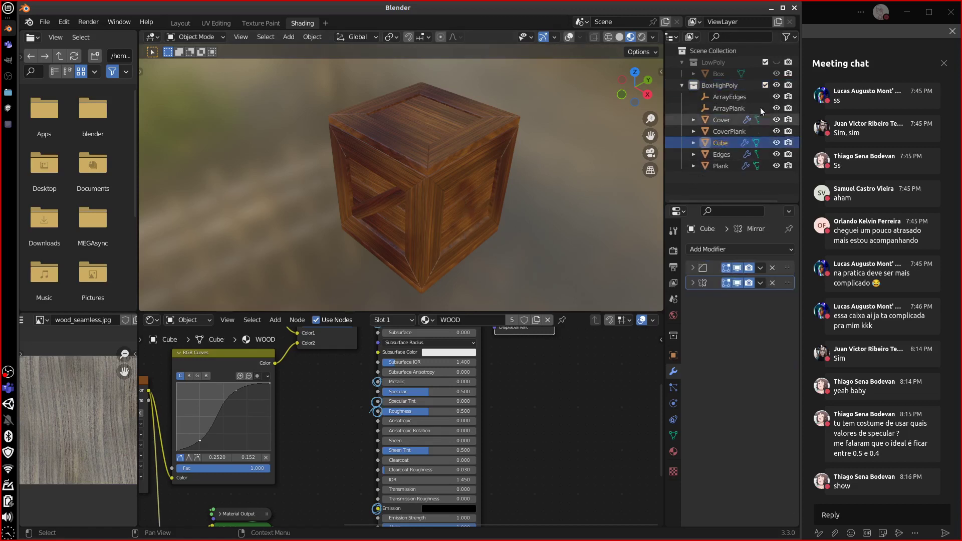
{"action": "middle_click_drag", "start_coordinate": [552, 218], "coordinate": [561, 215]}
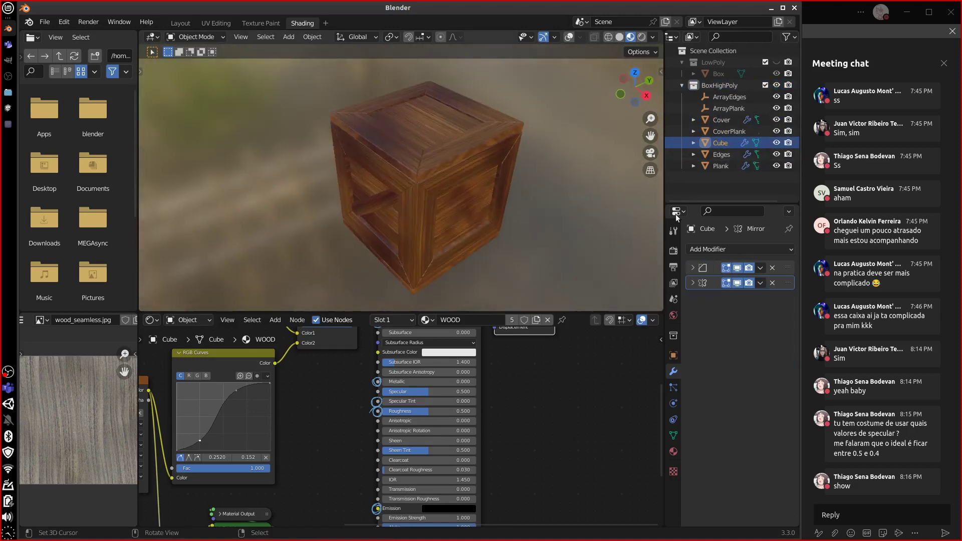
{"action": "double_click", "coordinate": [725, 146]}
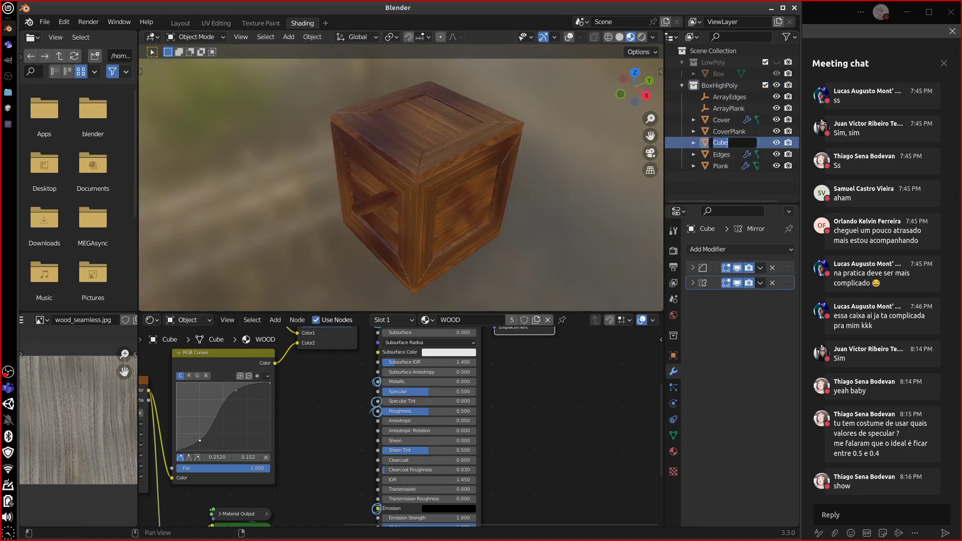
{"action": "type", "text": "P"}
{"action": "type", "text": "lank"}
{"action": "type", "text": "Enfor"}
{"action": "type", "text": "cement"}
{"action": "key", "text": "Return"}
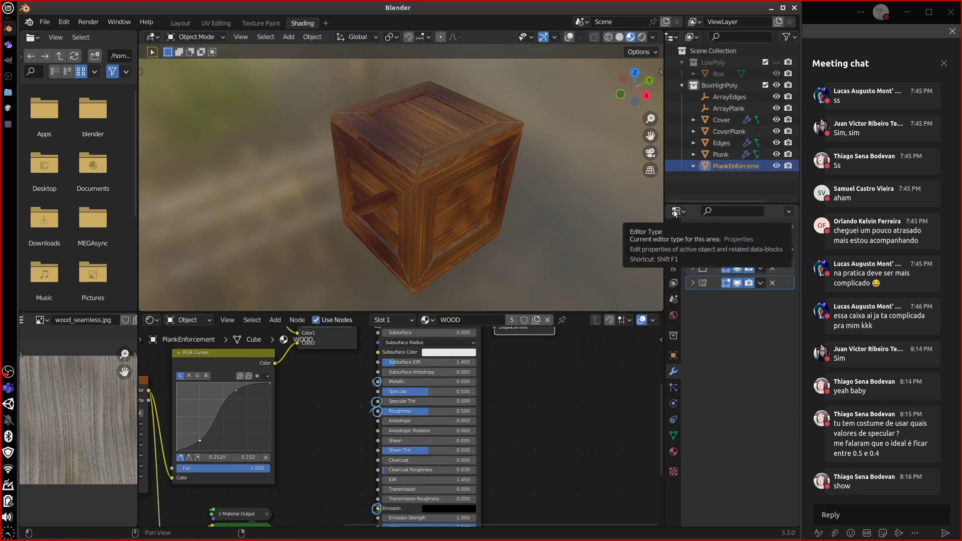
Copy the PlankEnforcement object's name onto its mesh data, replacing Cube
{"action": "left_click", "coordinate": [693, 166]}
{"action": "key", "text": "F2"}
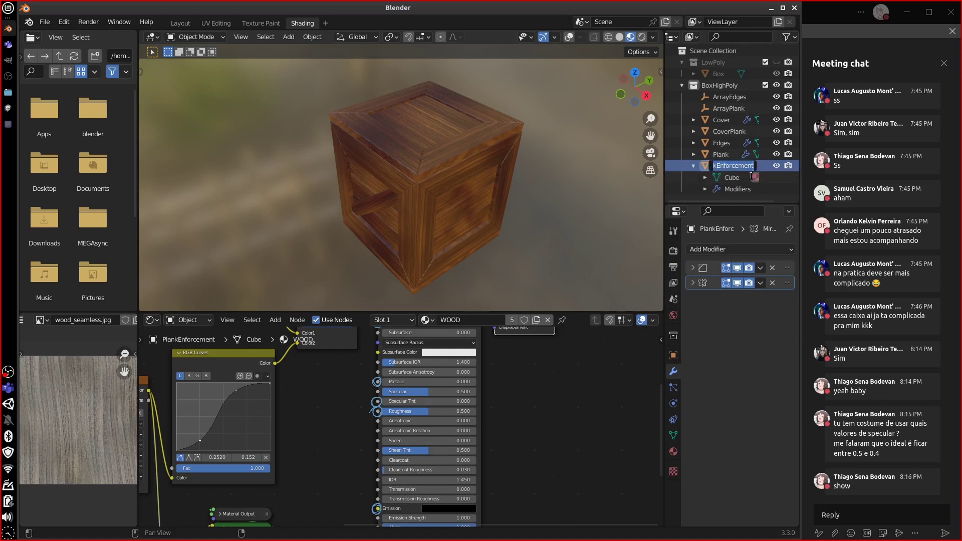
{"action": "key", "text": "ctrl+c"}
{"action": "double_click", "coordinate": [733, 178]}
{"action": "key", "text": "ctrl+v"}
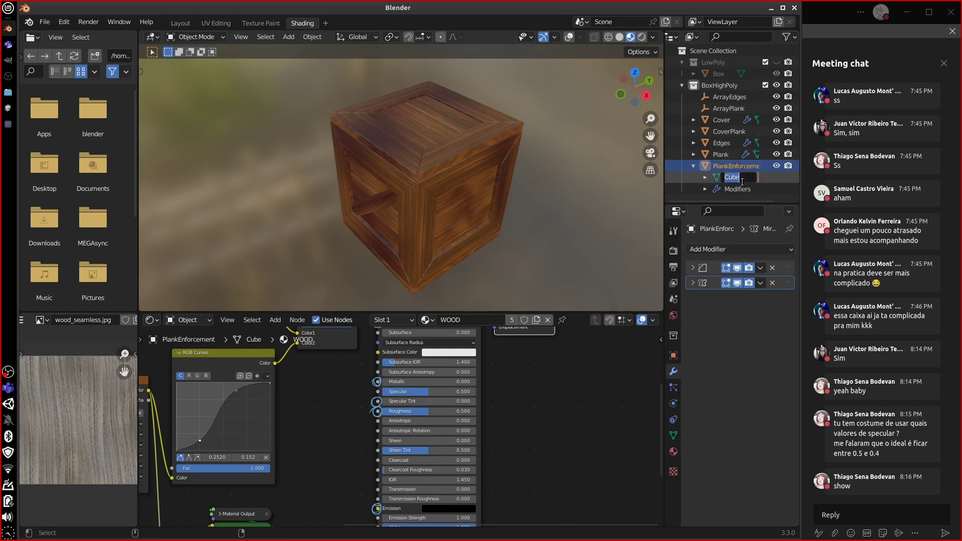
{"action": "key", "text": "Return"}
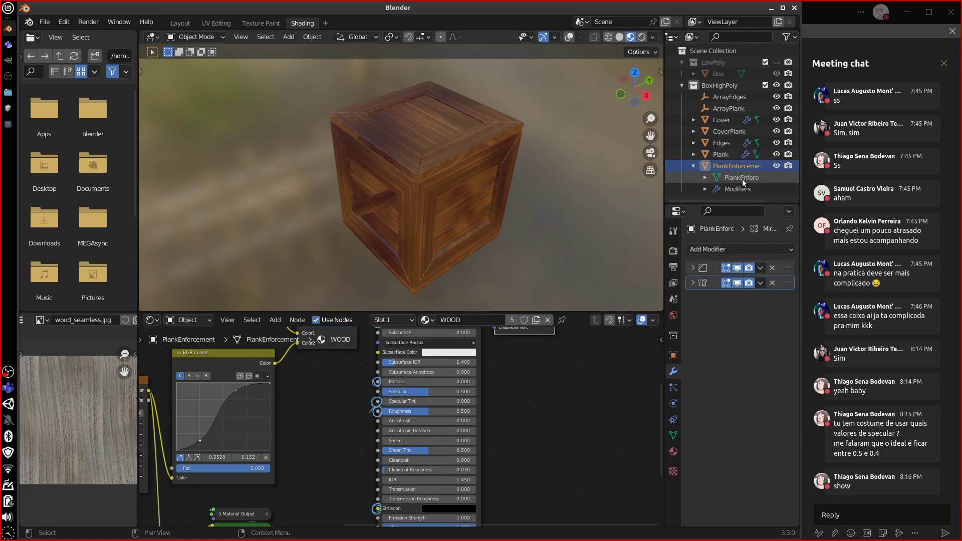
Rename the WOOD material as Wood
{"action": "left_click", "coordinate": [465, 321]}
{"action": "key", "text": "BackSpace"}
{"action": "key", "text": "BackSpace"}
{"action": "key", "text": "BackSpace"}
{"action": "type", "text": "ood"}
{"action": "key", "text": "Return"}
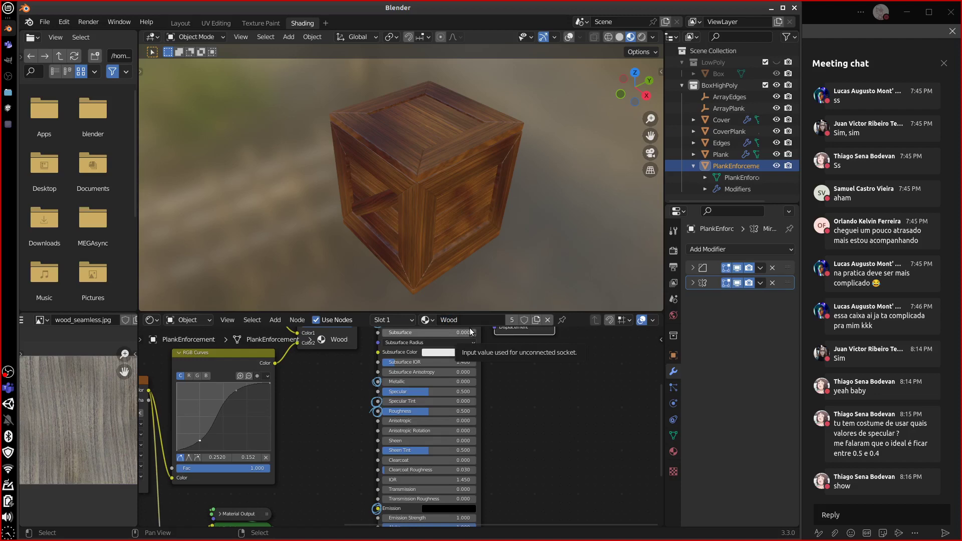
Collapse the PlankEnforcement entry, unhide the LowPoly collection and switch to the Layout workspace
{"action": "middle_click_drag", "start_coordinate": [490, 212], "coordinate": [459, 133]}
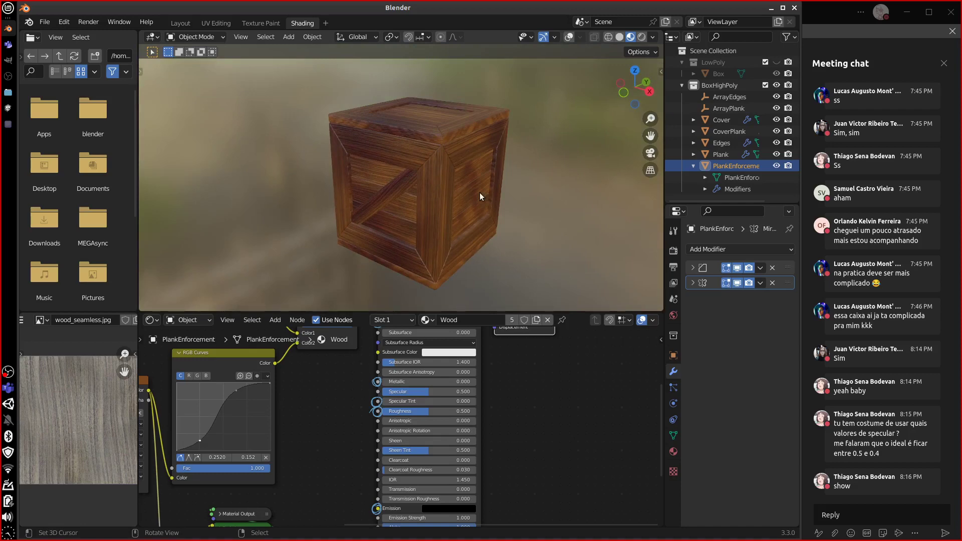
{"action": "middle_click_drag", "start_coordinate": [517, 206], "coordinate": [527, 224]}
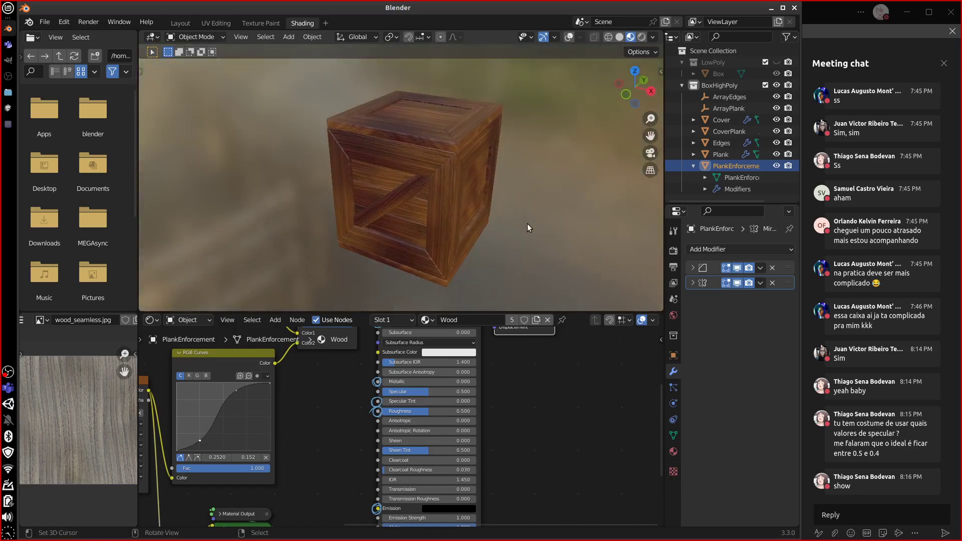
{"action": "left_click", "coordinate": [694, 166]}
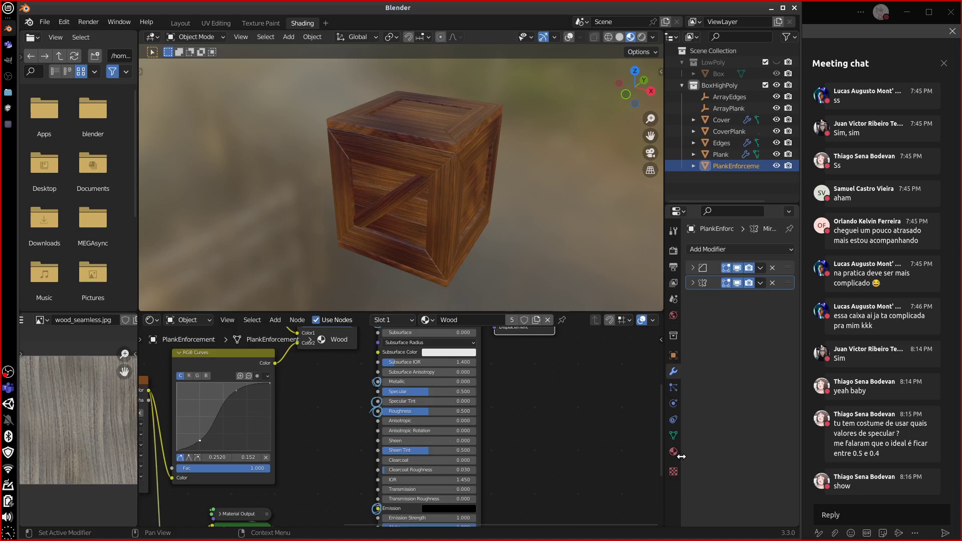
{"action": "left_click", "coordinate": [776, 73]}
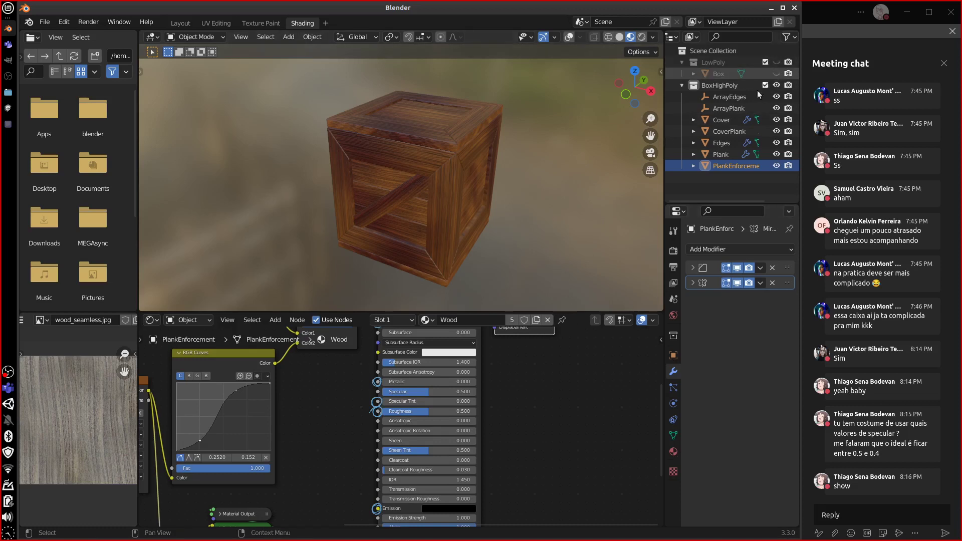
{"action": "left_click", "coordinate": [776, 62]}
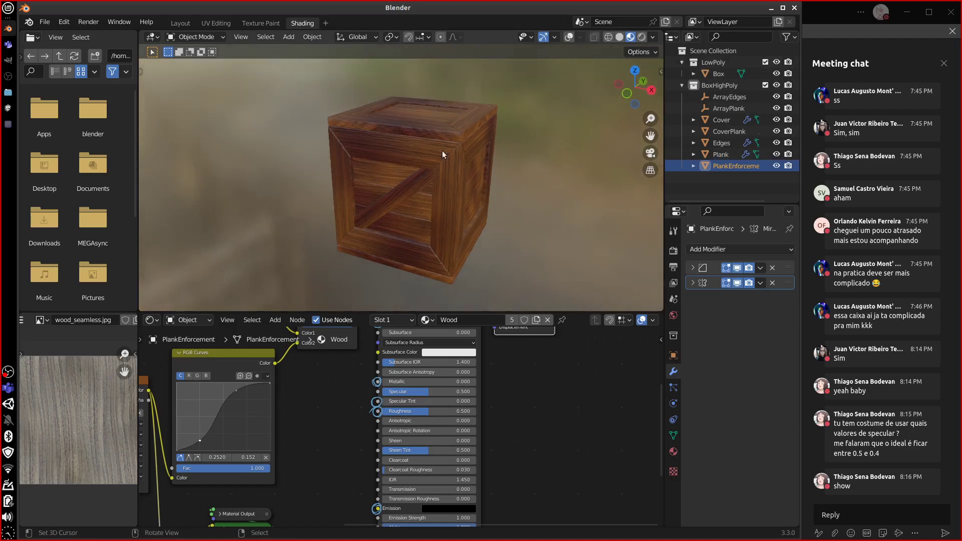
{"action": "left_click", "coordinate": [181, 23]}
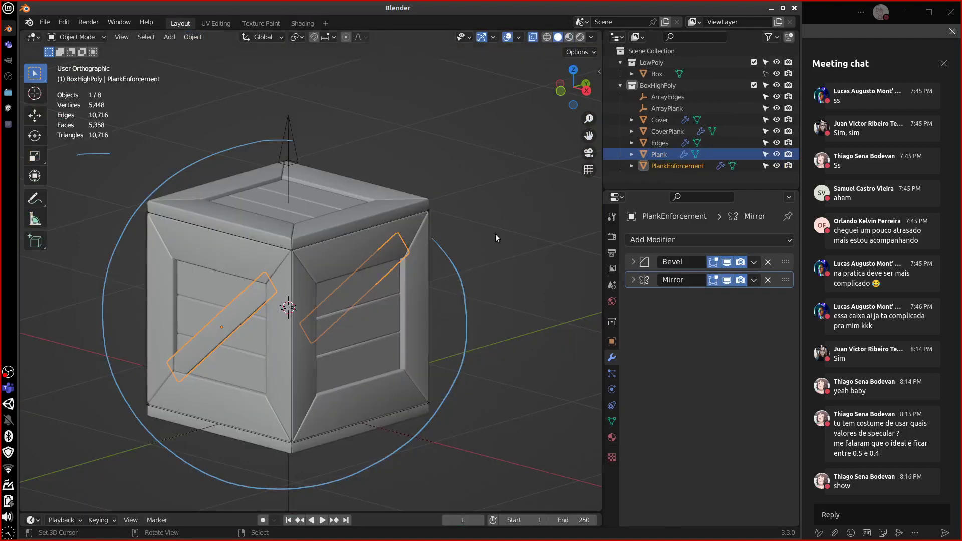
In front view, raise the low-poly Box's four upper vertices along Z to the top of the high-poly crate's lid
{"action": "left_click", "coordinate": [658, 74]}
{"action": "middle_click_drag", "start_coordinate": [489, 414], "coordinate": [526, 364]}
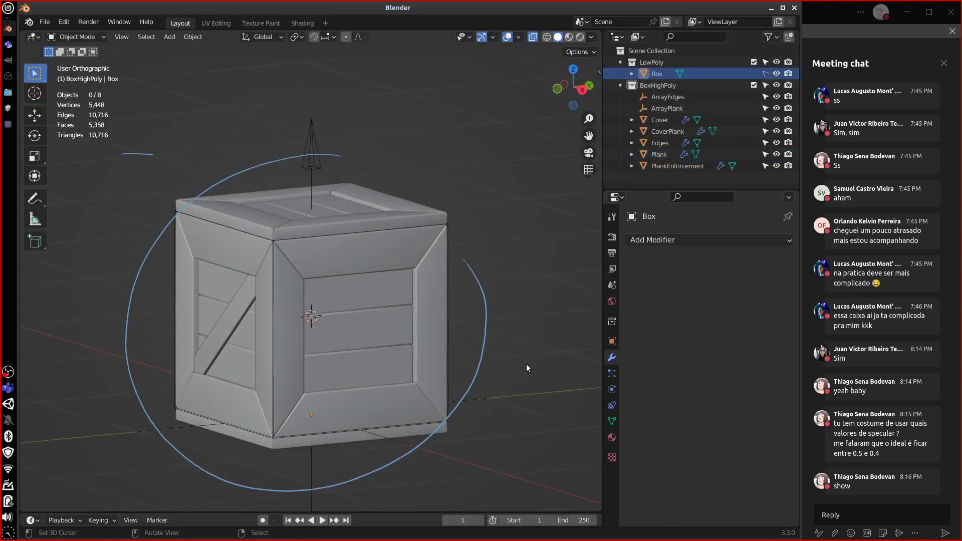
{"action": "left_click", "coordinate": [447, 327]}
{"action": "left_click", "coordinate": [456, 334]}
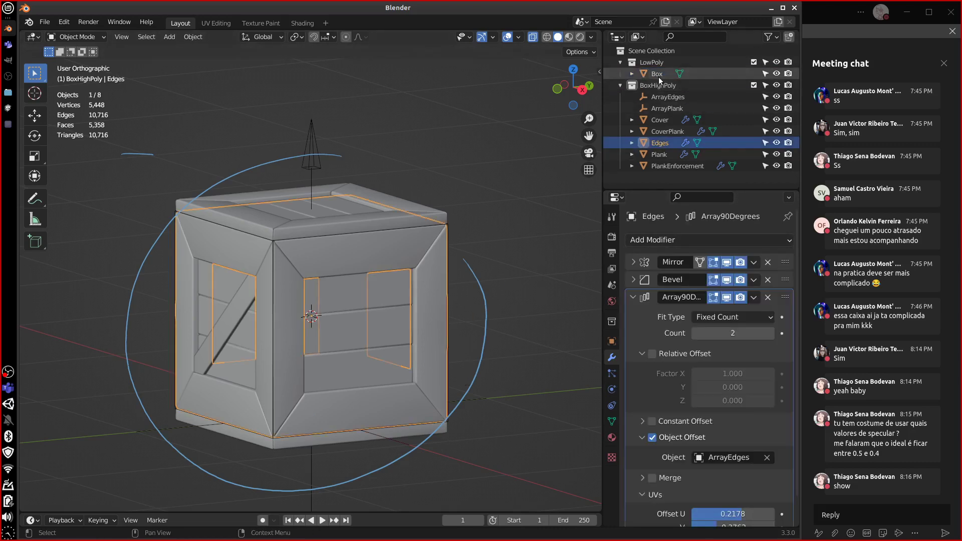
{"action": "middle_click_drag", "start_coordinate": [456, 333], "coordinate": [536, 338]}
{"action": "key", "text": "KP_1"}
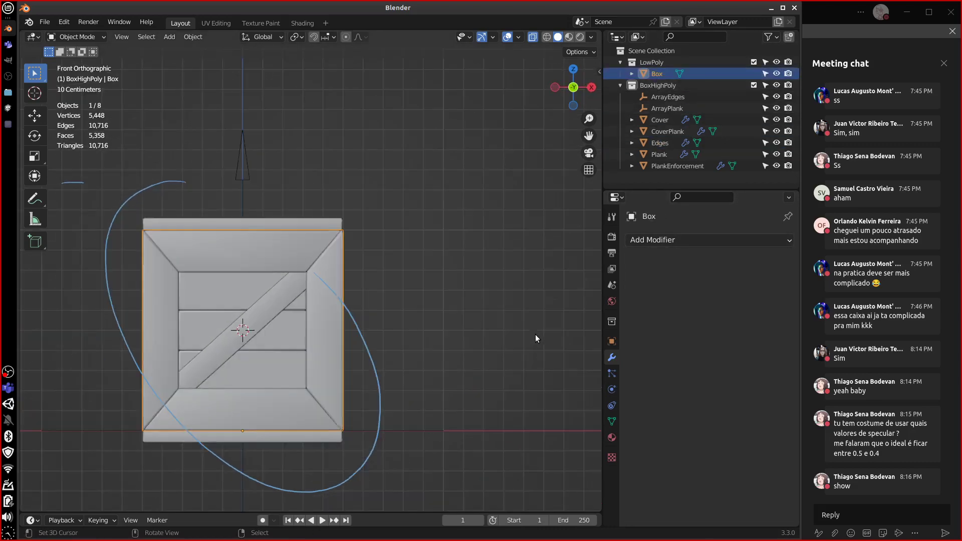
{"action": "key", "text": "Tab"}
{"action": "middle_click_drag", "start_coordinate": [421, 317], "coordinate": [446, 305], "text": "shift"}
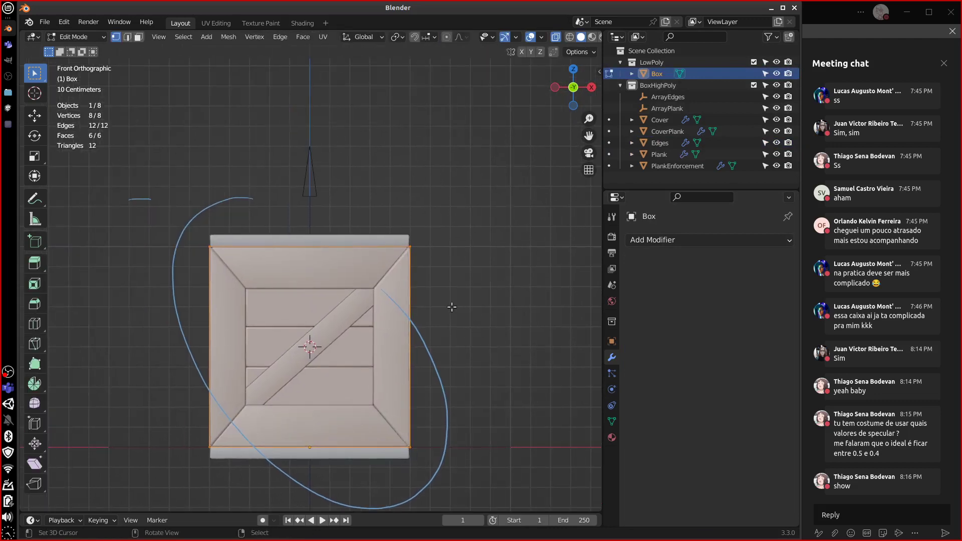
{"action": "key", "text": "b"}
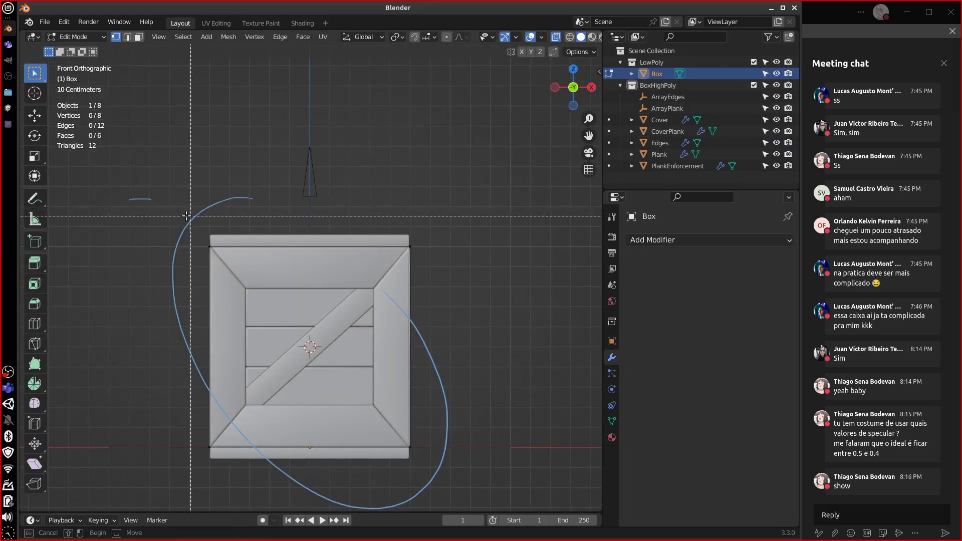
{"action": "left_click_drag", "start_coordinate": [184, 218], "coordinate": [467, 269]}
{"action": "key", "text": "g"}
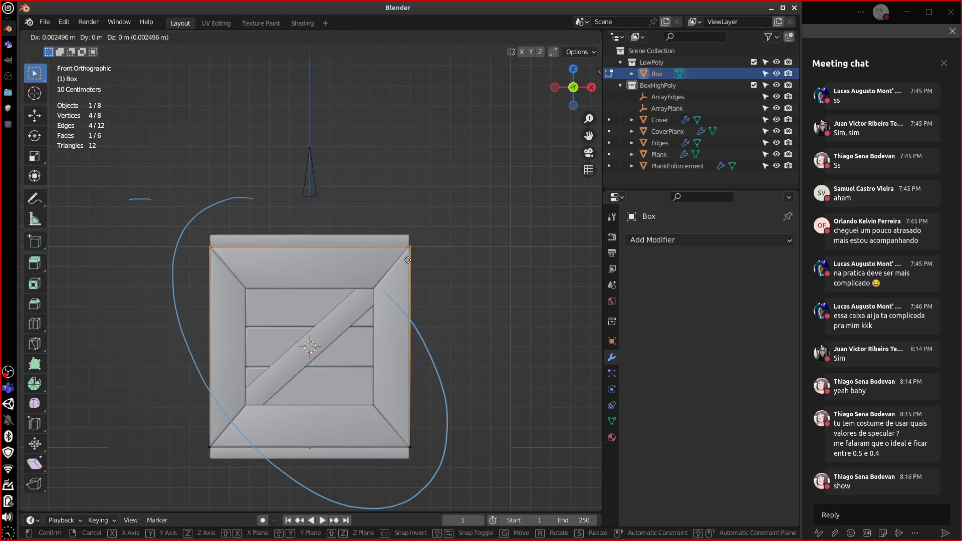
{"action": "key", "text": "z"}
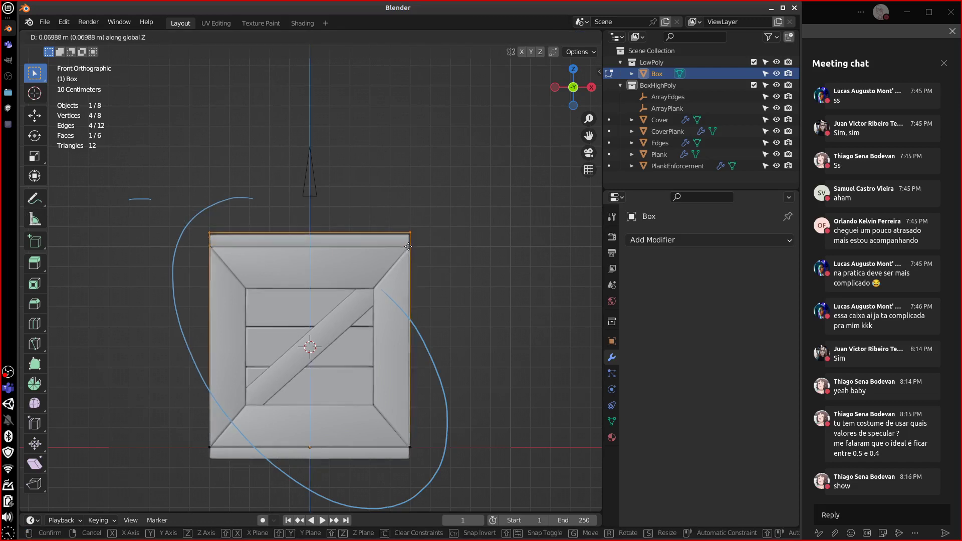
{"action": "left_click", "coordinate": [406, 246]}
Move the whole low-poly Box object down about 0.06 m along Z to meet the underside of the high-poly crate
{"action": "middle_click_drag", "start_coordinate": [406, 246], "coordinate": [390, 451]}
{"action": "left_click", "coordinate": [368, 458]}
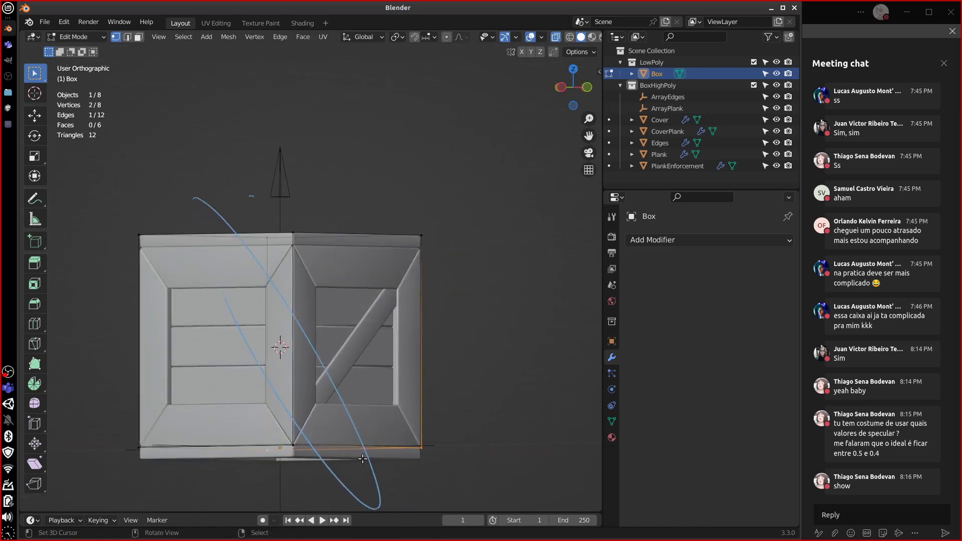
{"action": "key", "text": "KP_1"}
{"action": "key", "text": "a"}
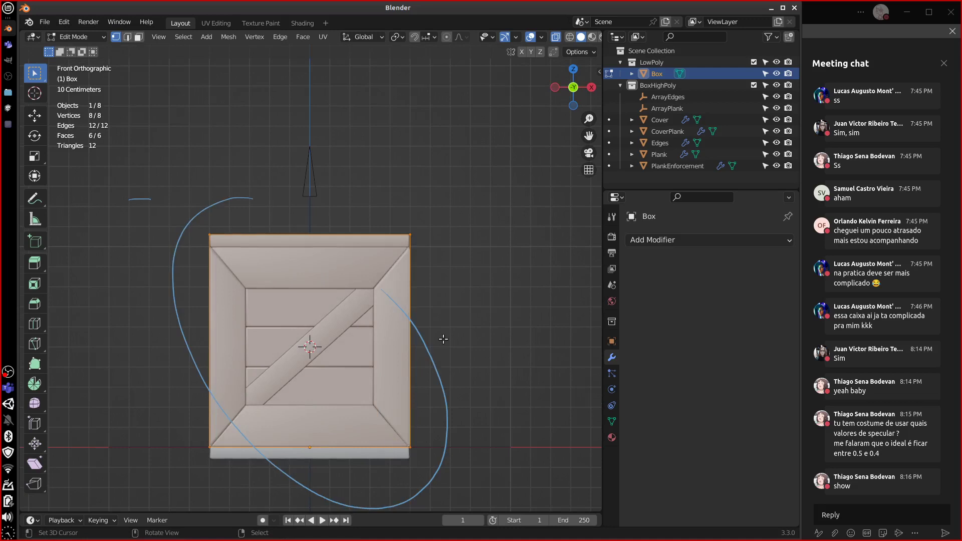
{"action": "key", "text": "Tab"}
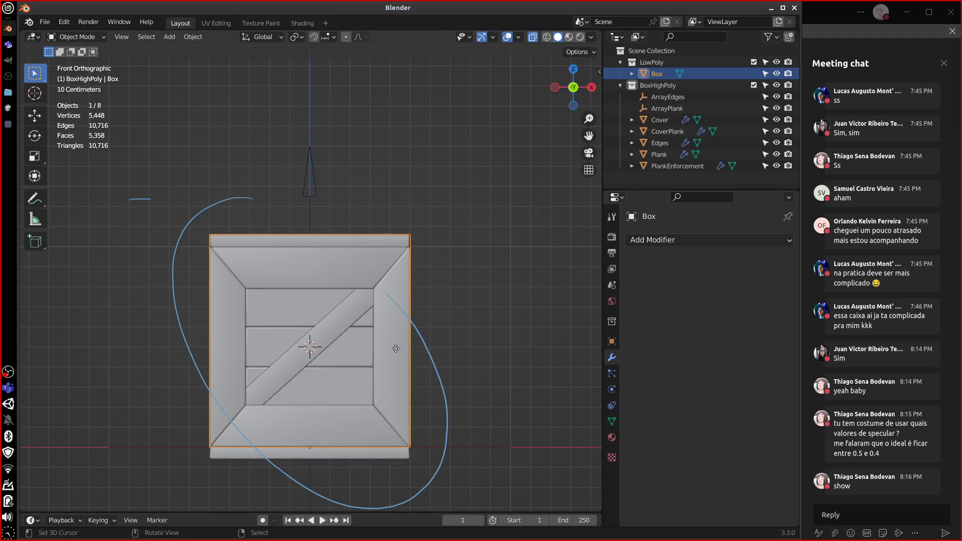
{"action": "key", "text": "g"}
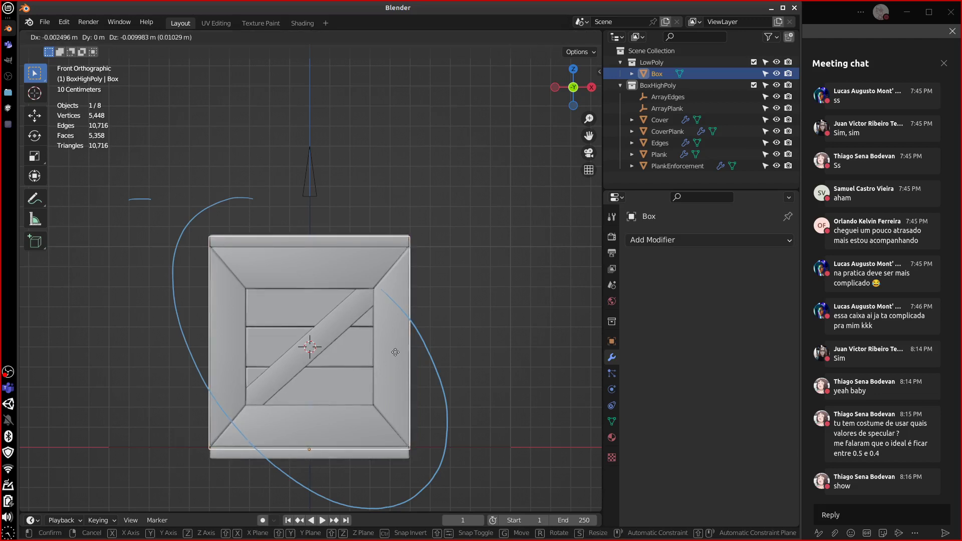
{"action": "key", "text": "z"}
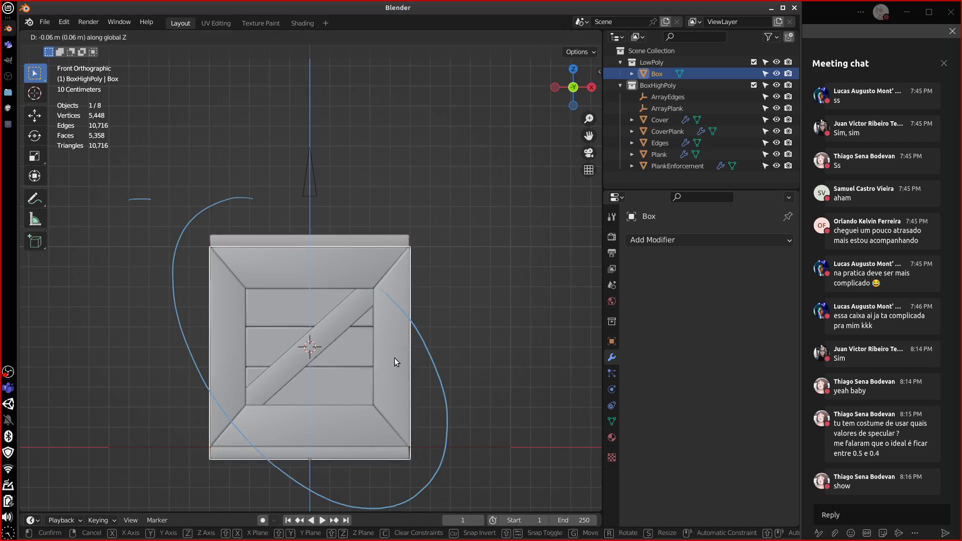
{"action": "left_click", "coordinate": [395, 358]}
Raise the Box's upper vertices about 0.06 m along Z so it encloses the full height of the crate
{"action": "key", "text": "Tab"}
{"action": "left_click", "coordinate": [206, 234]}
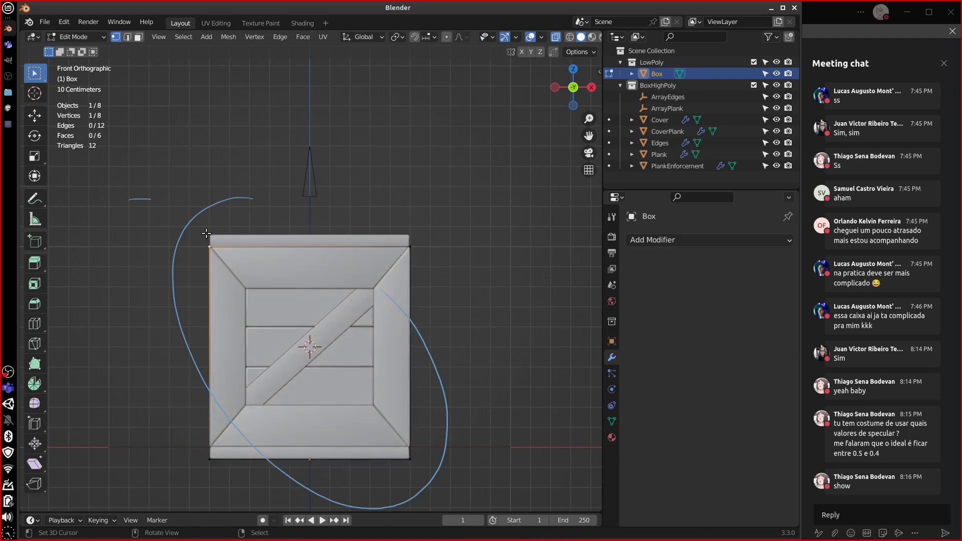
{"action": "left_click_drag", "start_coordinate": [202, 230], "coordinate": [449, 261]}
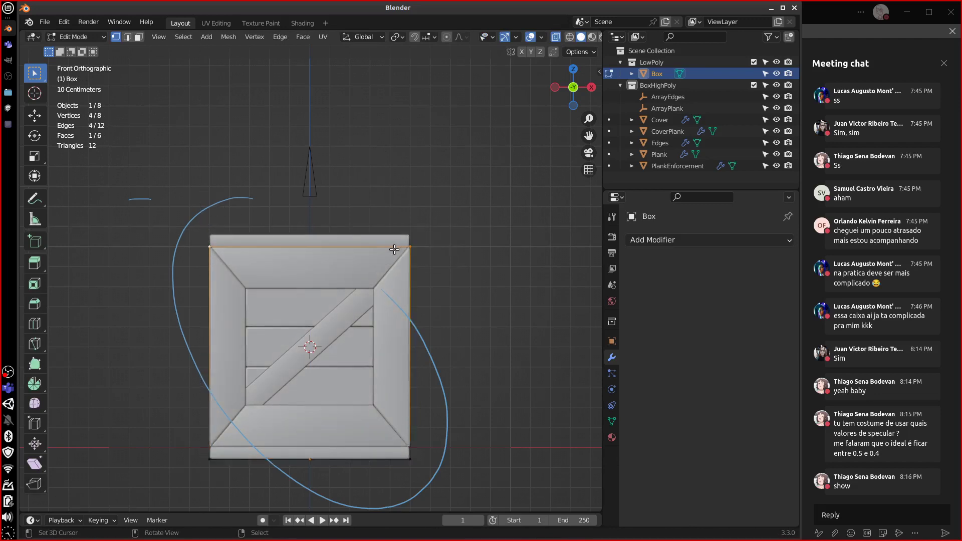
{"action": "key", "text": "g"}
{"action": "key", "text": "z"}
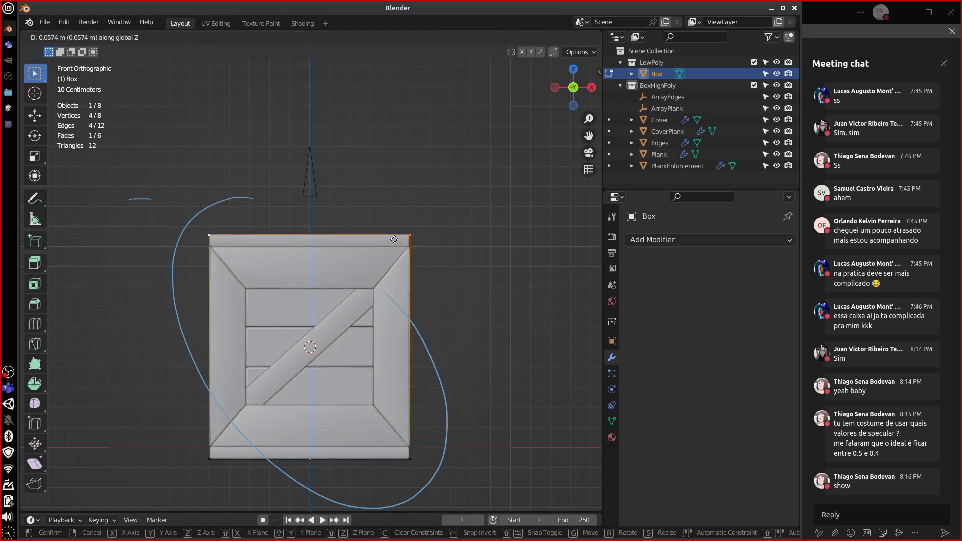
{"action": "left_click", "coordinate": [395, 236]}
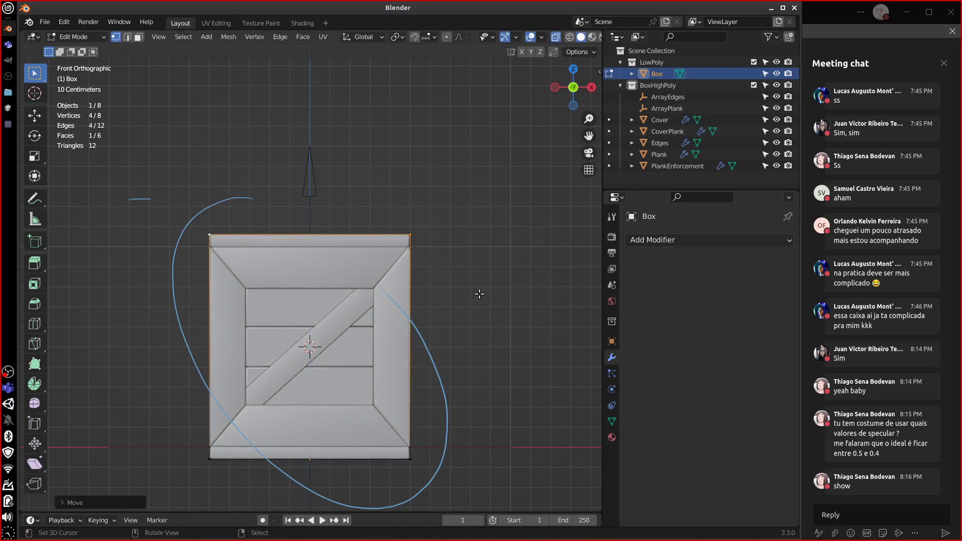
{"action": "key", "text": "Tab"}
Set the low-poly Box's viewport display to Solid and check its overlap with the high-poly crate
{"action": "middle_click_drag", "start_coordinate": [475, 309], "coordinate": [429, 324]}
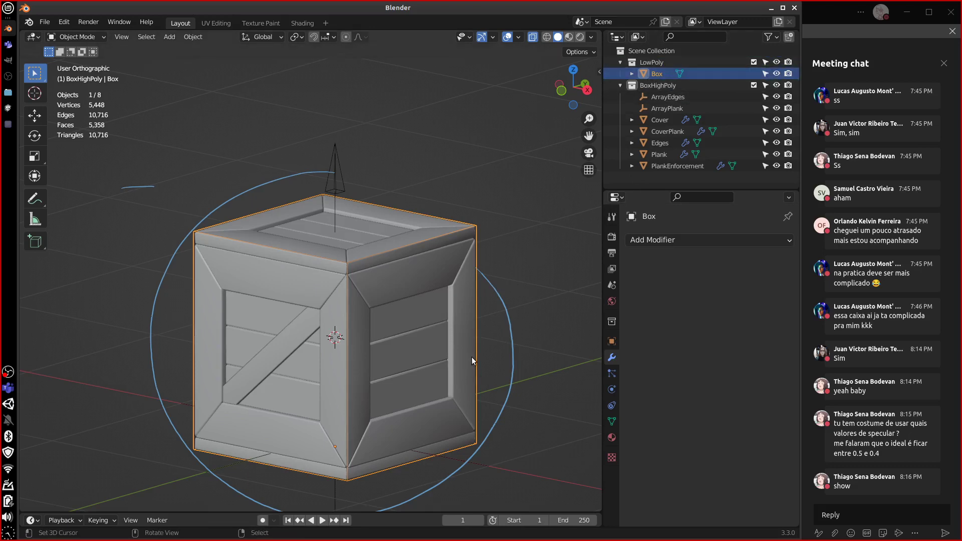
{"action": "middle_click_drag", "start_coordinate": [471, 357], "coordinate": [584, 341]}
{"action": "left_click", "coordinate": [612, 341]}
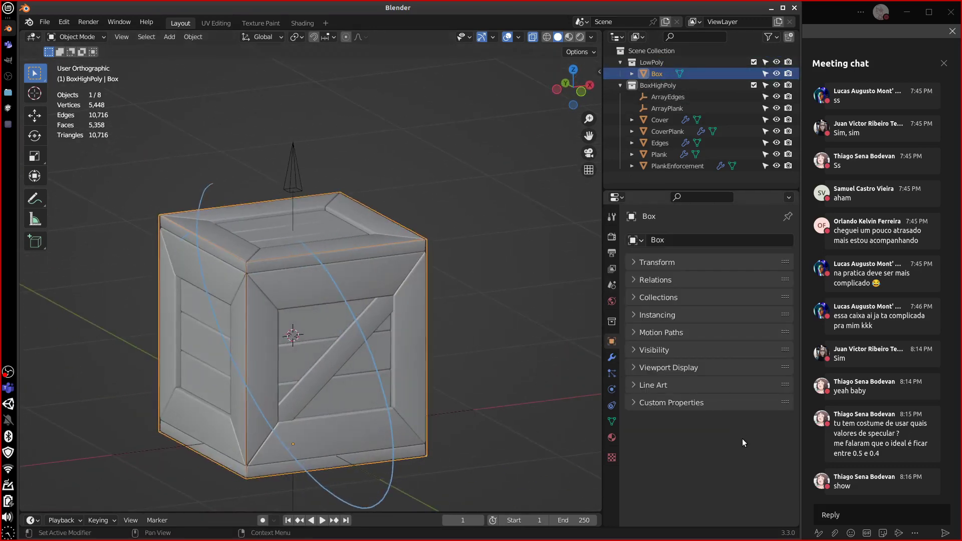
{"action": "left_click", "coordinate": [667, 367]}
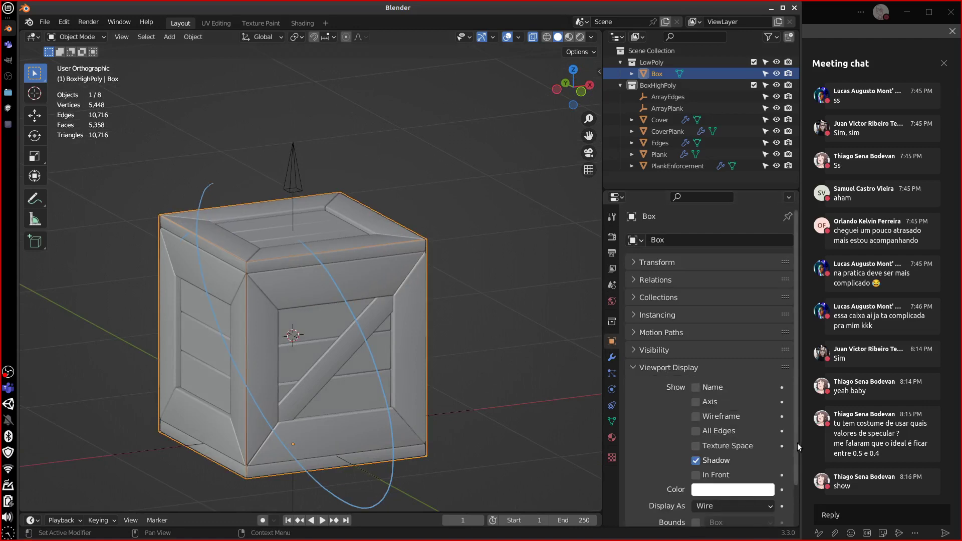
{"action": "scroll", "coordinate": [761, 478], "scroll_direction": "down", "scroll_amount": 2}
{"action": "left_click", "coordinate": [736, 462]}
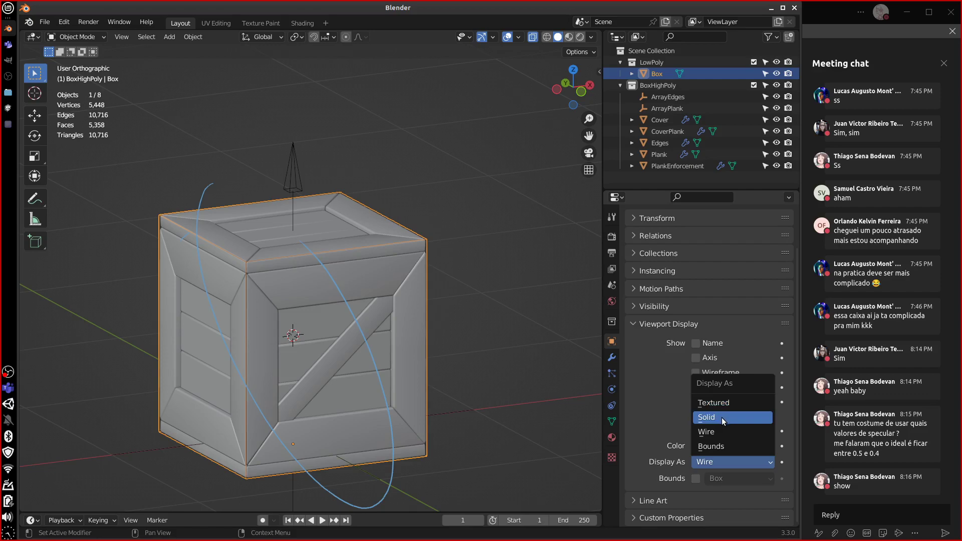
{"action": "left_click", "coordinate": [724, 421]}
{"action": "mouse_move", "coordinate": [524, 432]}
{"action": "middle_mouse_down"}
{"action": "mouse_move", "coordinate": [452, 378]}
{"action": "mouse_move", "coordinate": [511, 398]}
{"action": "mouse_move", "coordinate": [506, 443]}
{"action": "mouse_move", "coordinate": [533, 450]}
{"action": "middle_mouse_up"}
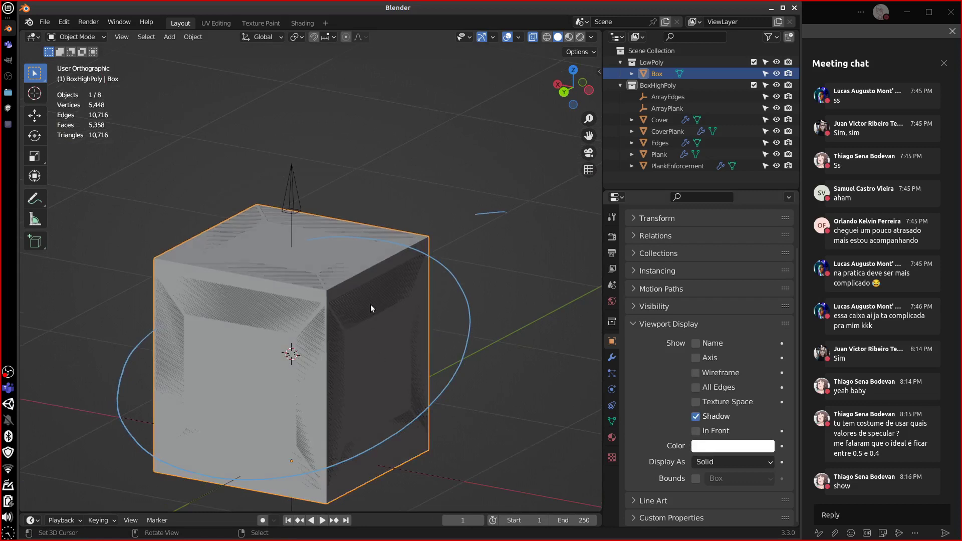
Apply Shade Smooth to the low-poly Box and inspect its shading from several sides
{"action": "left_click", "coordinate": [193, 37]}
{"action": "left_click", "coordinate": [256, 293]}
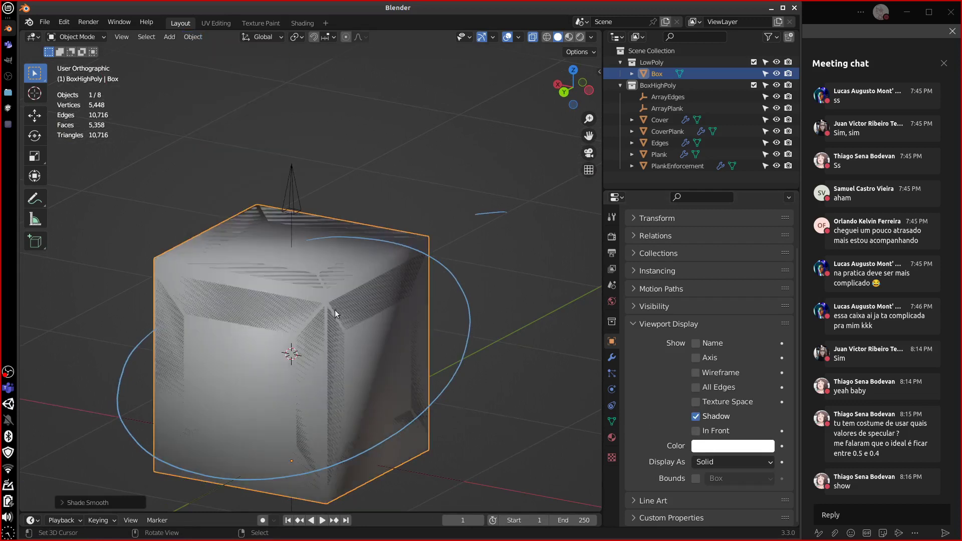
{"action": "middle_click_drag", "start_coordinate": [507, 400], "coordinate": [485, 396]}
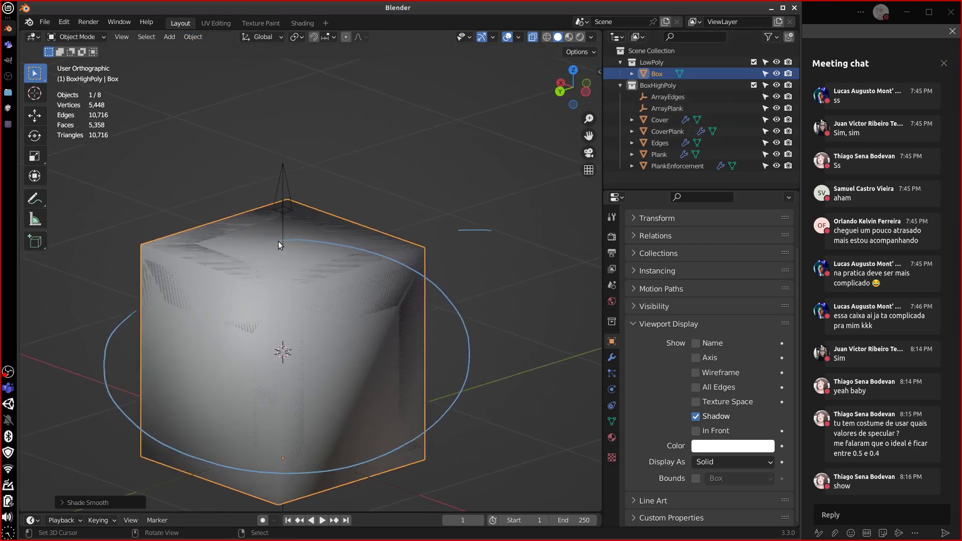
{"action": "mouse_move", "coordinate": [279, 242]}
{"action": "right_mouse_down"}
{"action": "mouse_move", "coordinate": [404, 267]}
{"action": "mouse_move", "coordinate": [470, 357]}
{"action": "mouse_move", "coordinate": [417, 454]}
{"action": "mouse_move", "coordinate": [294, 463]}
{"action": "mouse_move", "coordinate": [122, 351]}
{"action": "mouse_move", "coordinate": [227, 479]}
{"action": "mouse_move", "coordinate": [428, 433]}
{"action": "mouse_move", "coordinate": [404, 424]}
{"action": "mouse_move", "coordinate": [449, 224]}
{"action": "right_mouse_up"}
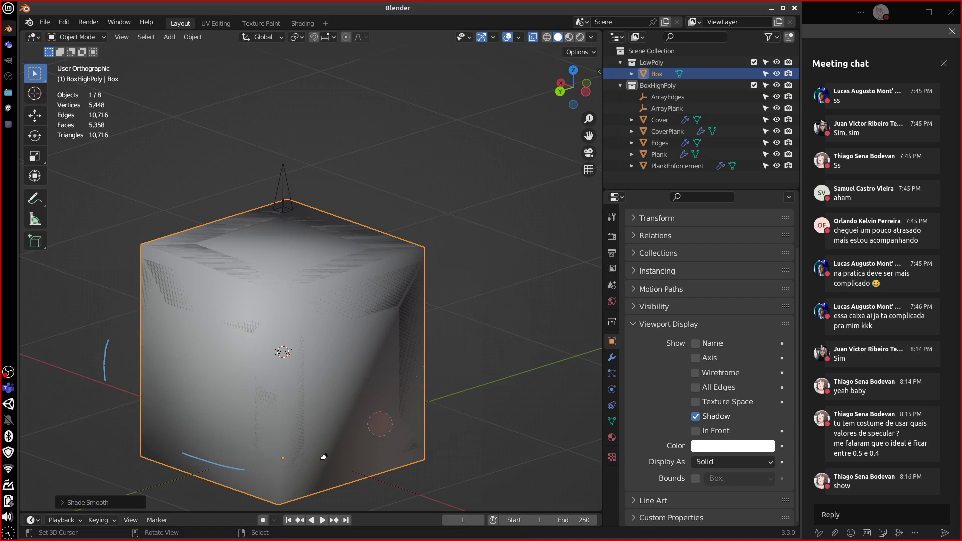
{"action": "right_click_drag", "start_coordinate": [109, 351], "coordinate": [310, 467]}
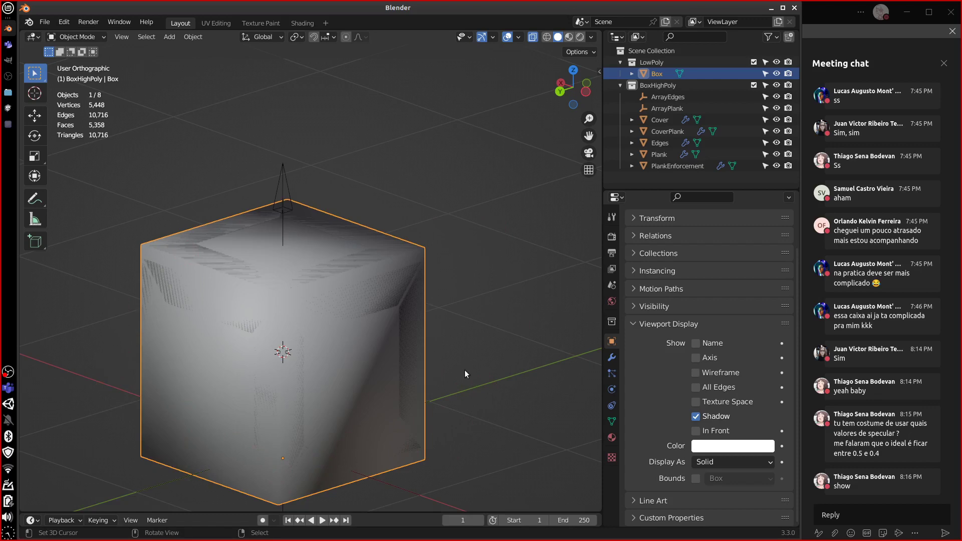
{"action": "middle_click_drag", "start_coordinate": [465, 370], "coordinate": [586, 245]}
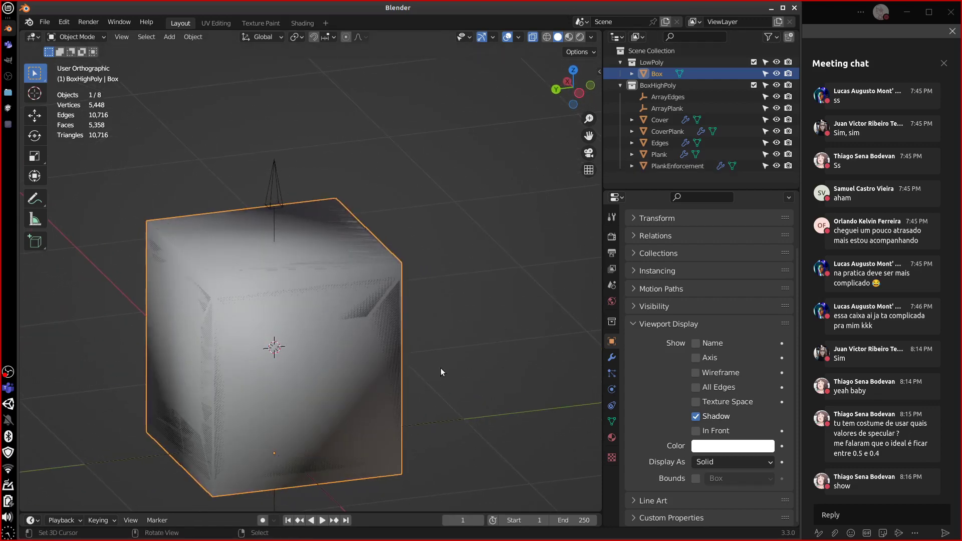
{"action": "mouse_move", "coordinate": [441, 368]}
{"action": "middle_mouse_down"}
{"action": "mouse_move", "coordinate": [468, 350]}
{"action": "mouse_move", "coordinate": [504, 352]}
{"action": "mouse_move", "coordinate": [439, 363]}
{"action": "middle_mouse_up"}
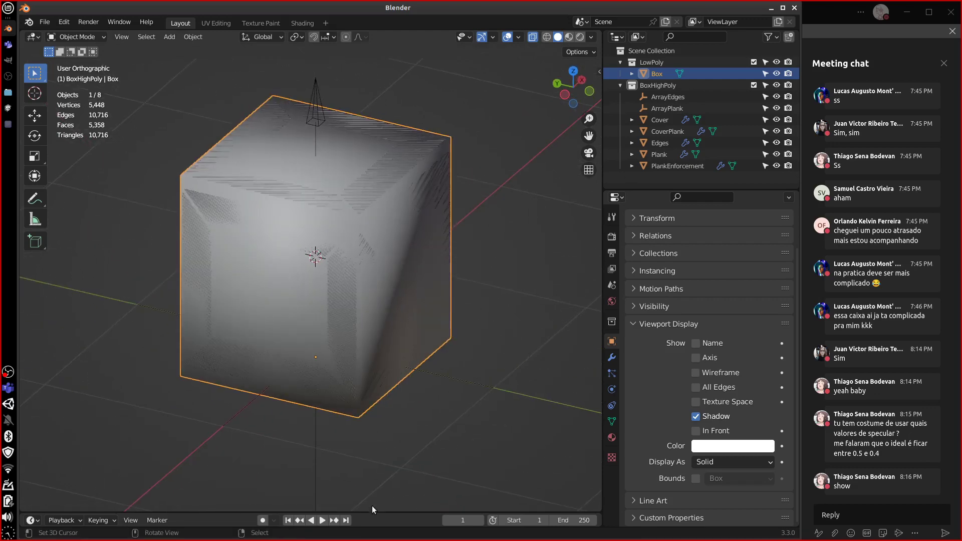
Add an Image Texture node to the Box's Bake material in the shader node graph
{"action": "left_click", "coordinate": [305, 23]}
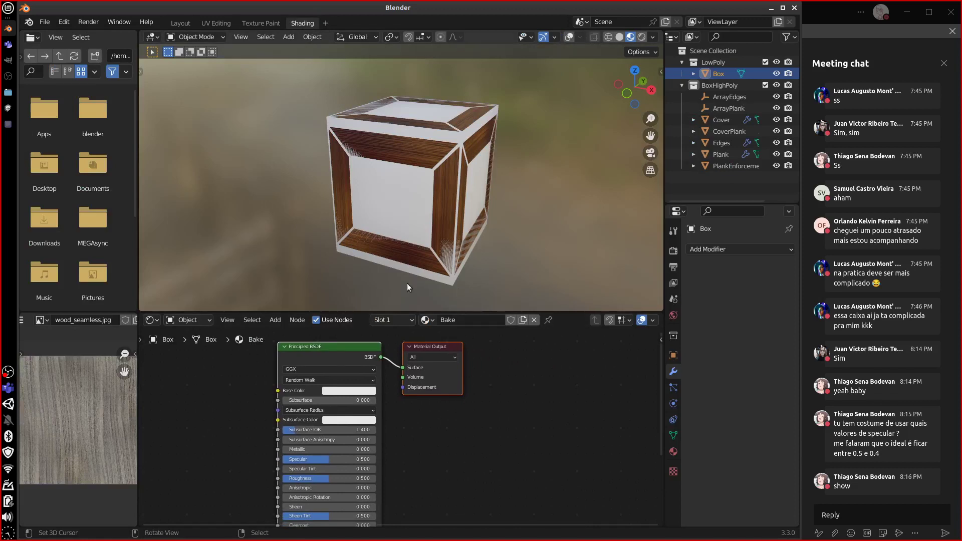
{"action": "middle_click_drag", "start_coordinate": [461, 438], "coordinate": [494, 442]}
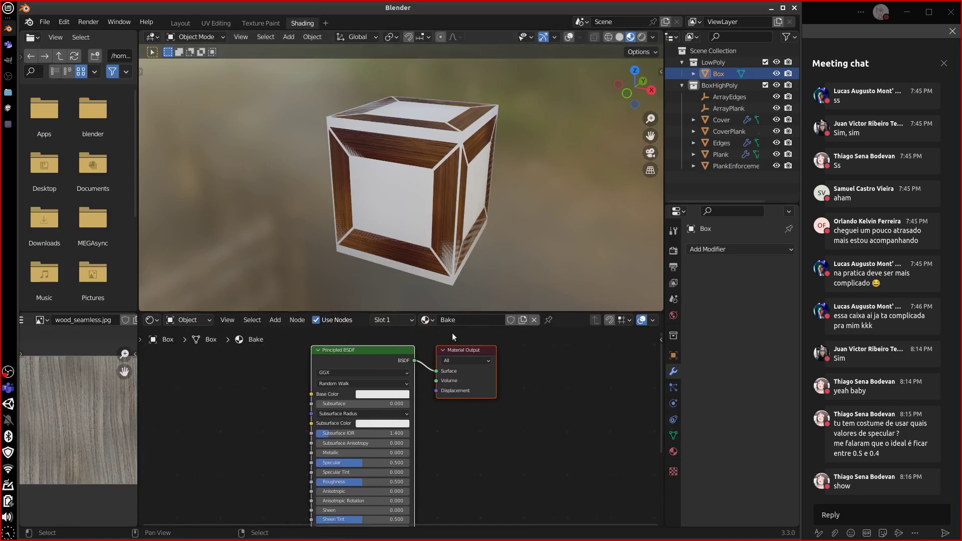
{"action": "left_click", "coordinate": [492, 442]}
{"action": "key", "text": "shift+a"}
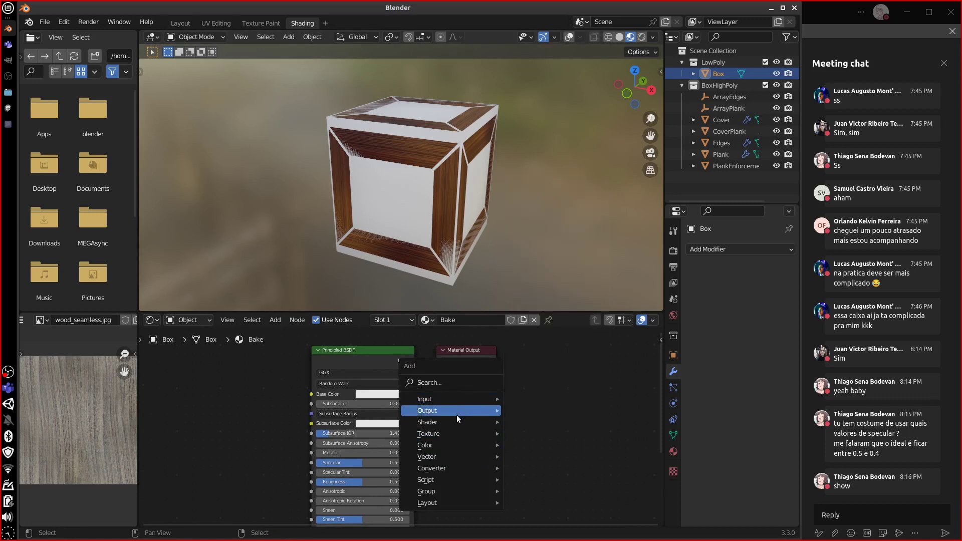
{"action": "mouse_move", "coordinate": [452, 433]}
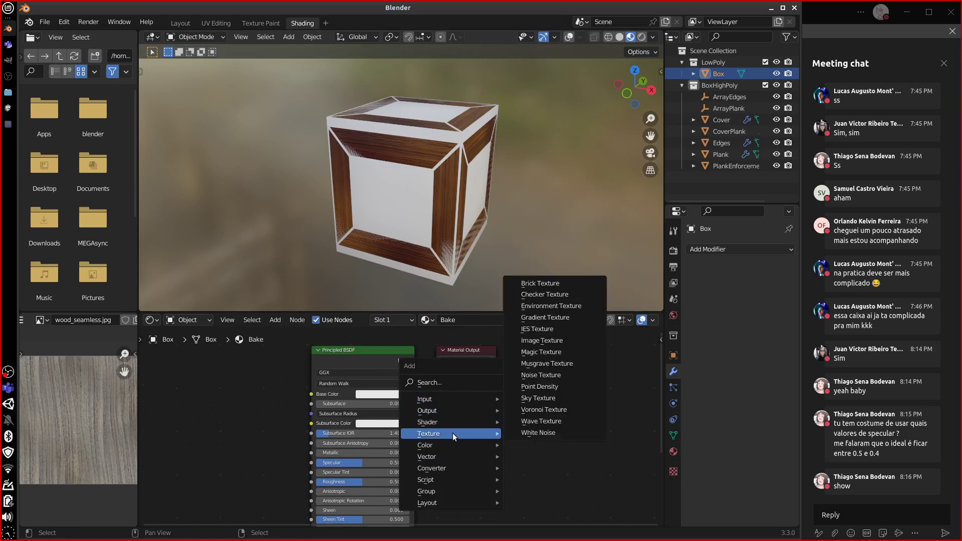
{"action": "left_click", "coordinate": [567, 343]}
{"action": "left_click", "coordinate": [582, 439]}
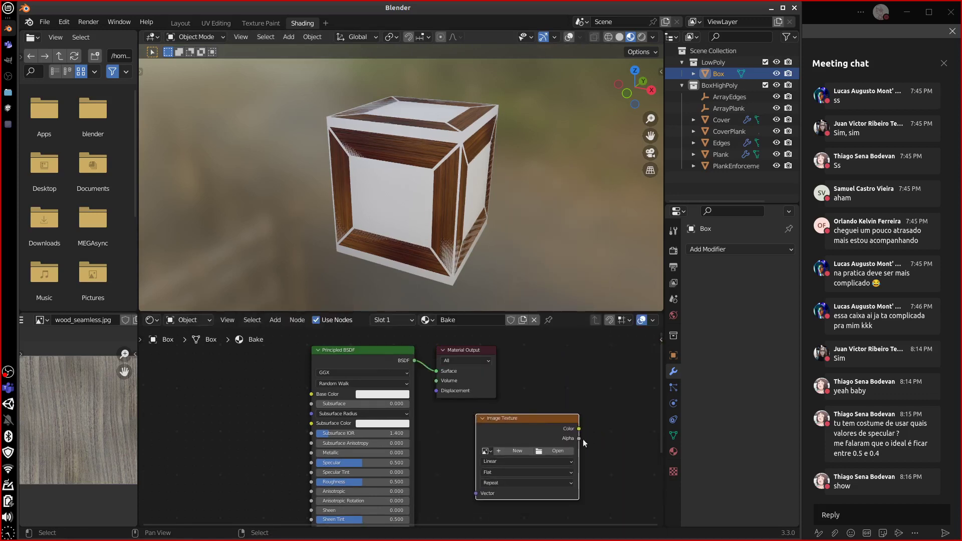
Create a blank 1024 × 1024 px image named BAKE in the Image Texture node and place the node beneath the Material Output
{"action": "left_click_drag", "start_coordinate": [530, 423], "coordinate": [561, 425]}
{"action": "left_click", "coordinate": [547, 451]}
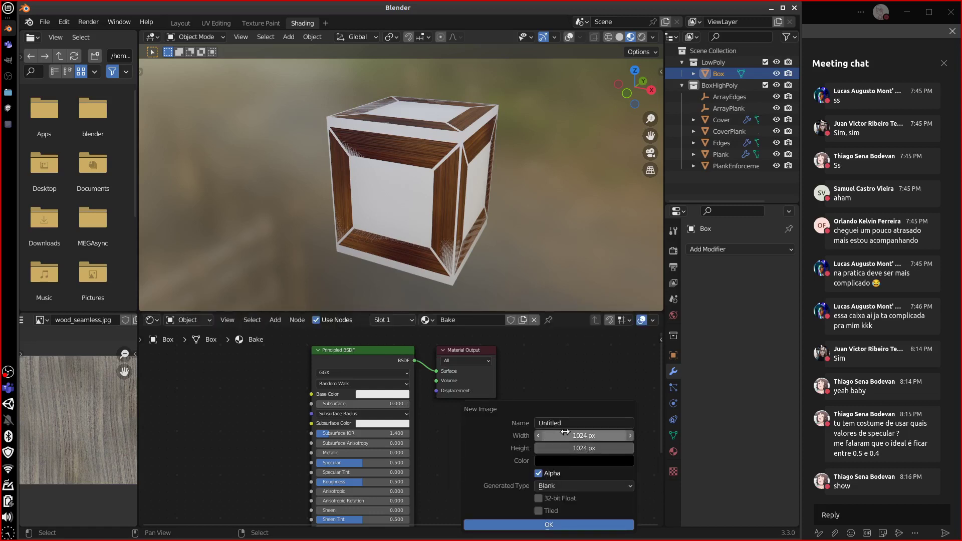
{"action": "left_click", "coordinate": [568, 423]}
{"action": "type", "text": "BAKE"}
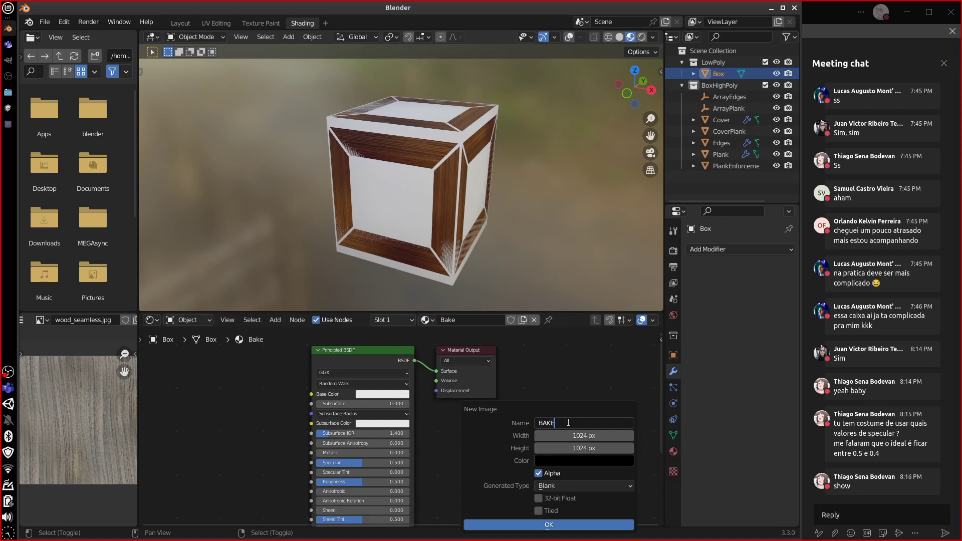
{"action": "key", "text": "Return"}
{"action": "left_click", "coordinate": [576, 525]}
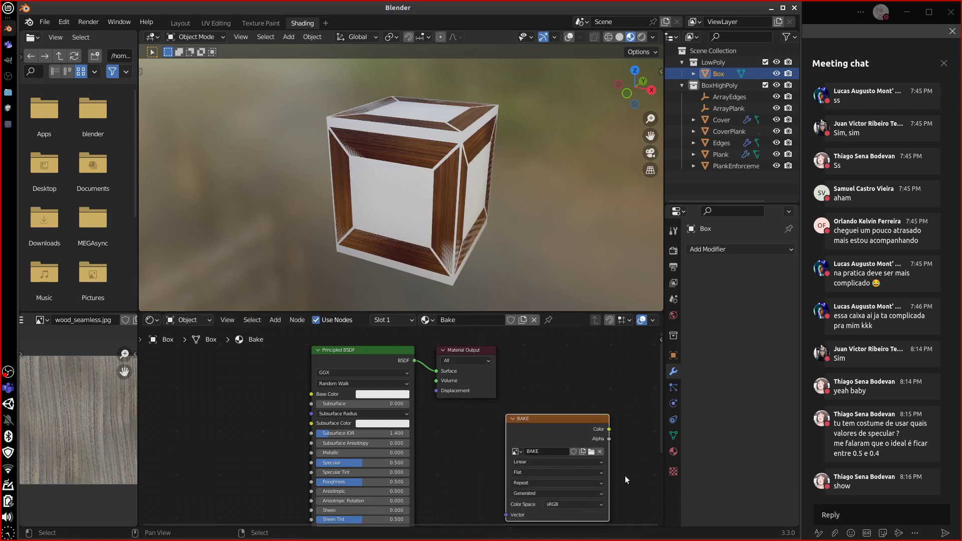
{"action": "middle_click_drag", "start_coordinate": [625, 477], "coordinate": [597, 460]}
{"action": "left_click_drag", "start_coordinate": [543, 411], "coordinate": [511, 410]}
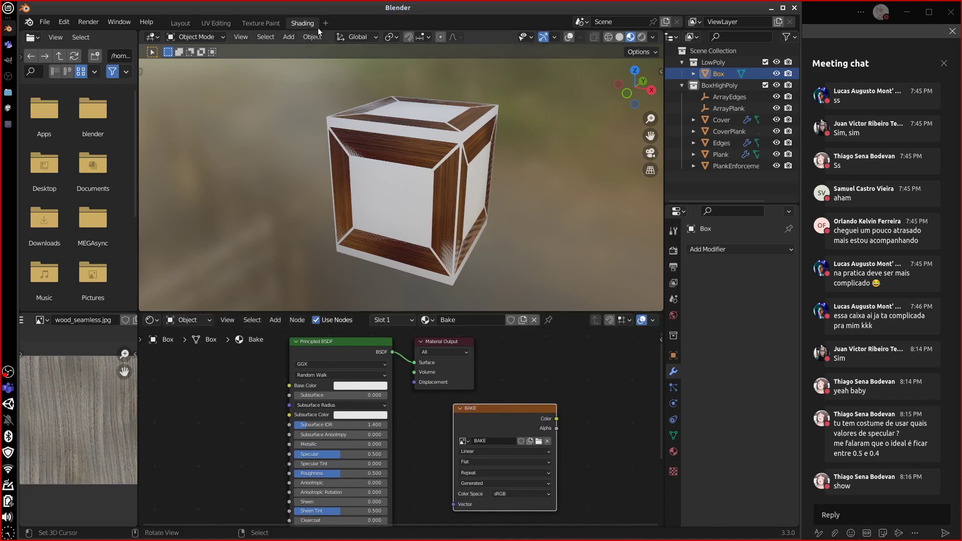
Select the whole Box mesh for UV editing and unwrap it with Smart UV Project at a 66° angle limit
{"action": "key", "text": "ctrl+Page_Up"}
{"action": "key", "text": "ctrl+Page_Up"}
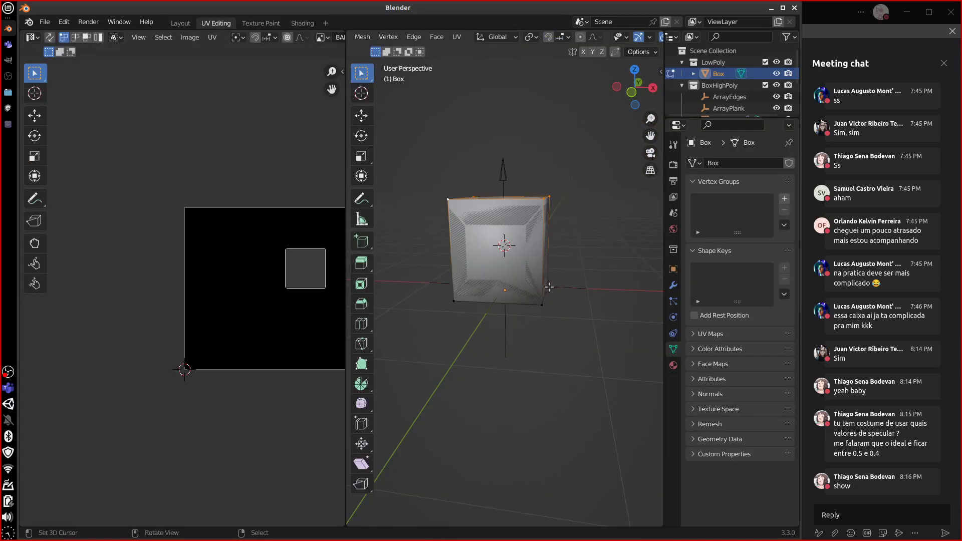
{"action": "key", "text": "a"}
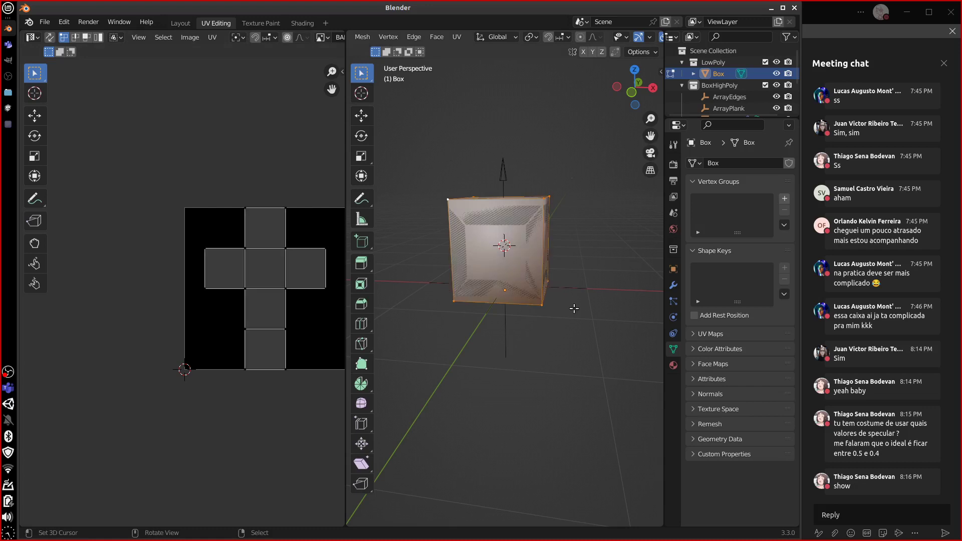
{"action": "middle_click_drag", "start_coordinate": [573, 305], "coordinate": [526, 332]}
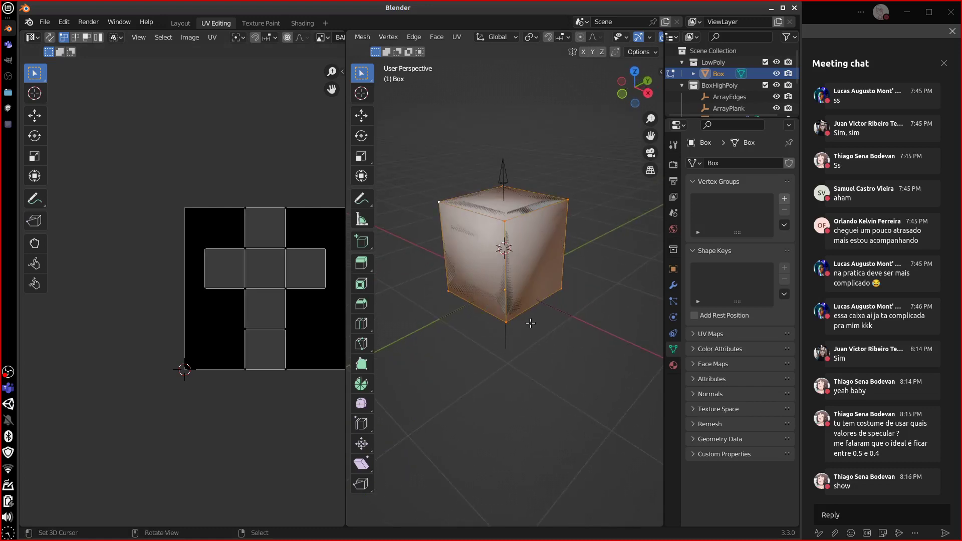
{"action": "scroll", "coordinate": [531, 322], "scroll_direction": "up", "scroll_amount": 3}
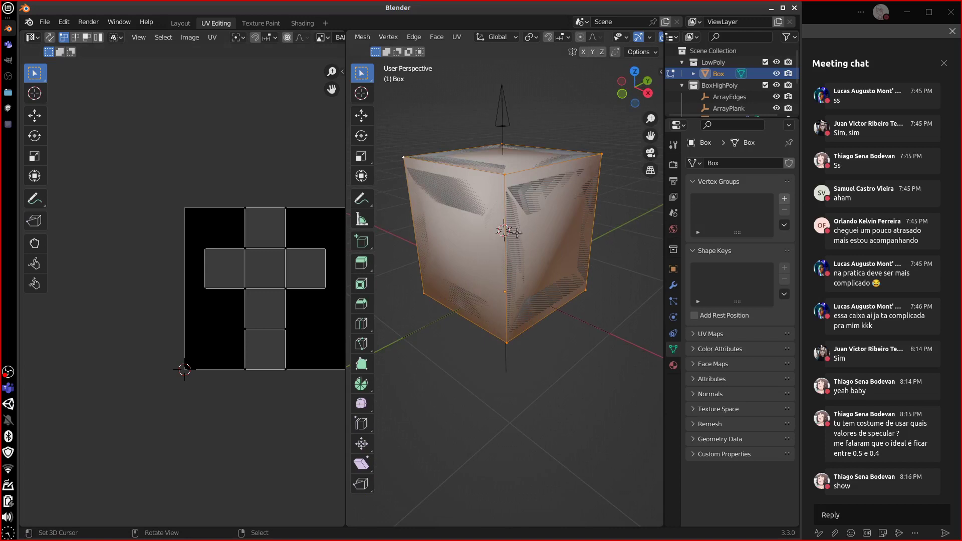
{"action": "middle_click_drag", "start_coordinate": [516, 331], "coordinate": [529, 344]}
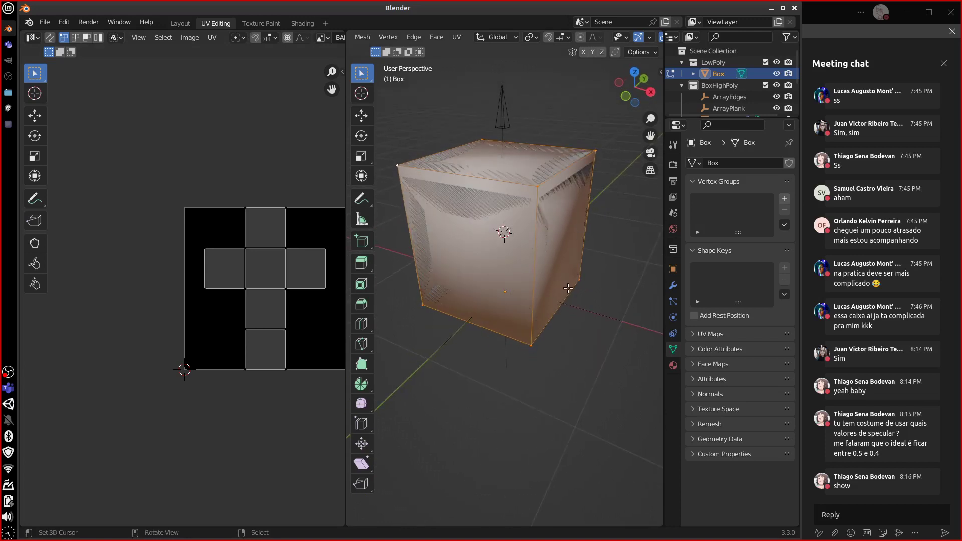
{"action": "key", "text": "u"}
{"action": "left_click", "coordinate": [549, 295]}
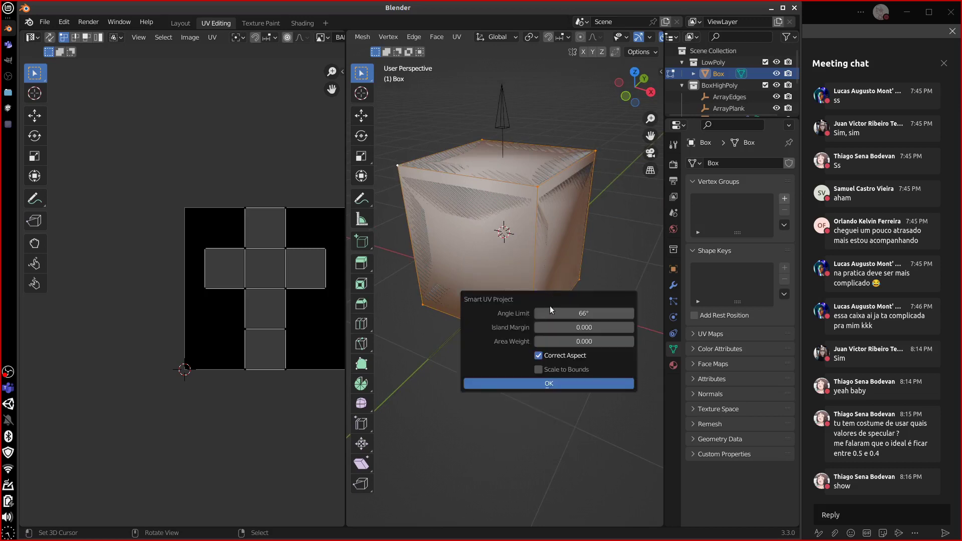
{"action": "left_click", "coordinate": [561, 384]}
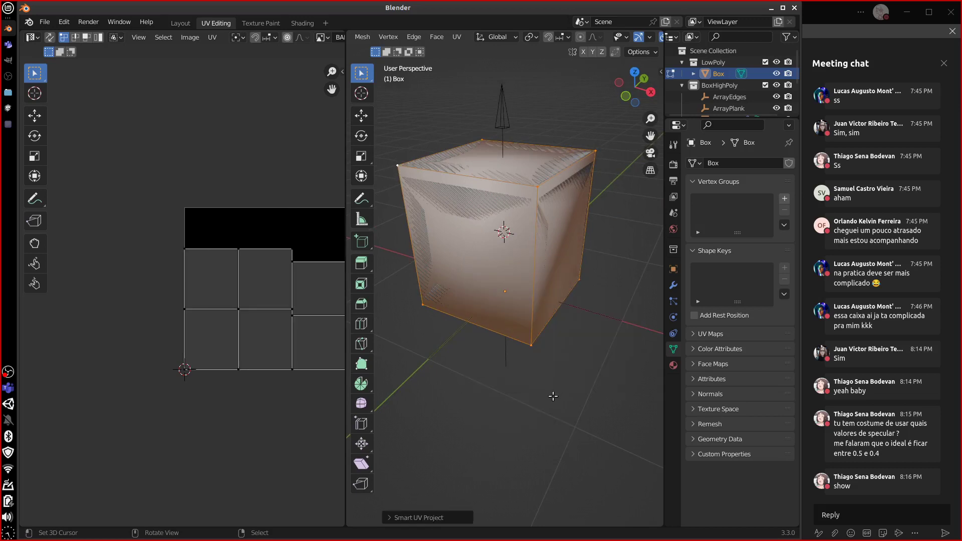
Set the Smart UV Project island margin to 0.020 and examine the gaps between the Box's UV islands
{"action": "left_click", "coordinate": [392, 522]}
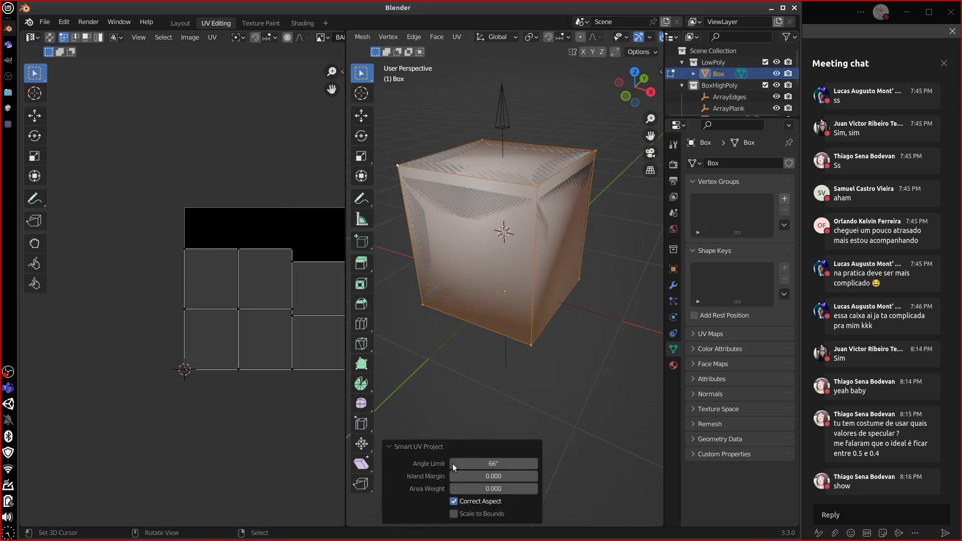
{"action": "left_click", "coordinate": [534, 476]}
{"action": "left_click", "coordinate": [534, 476]}
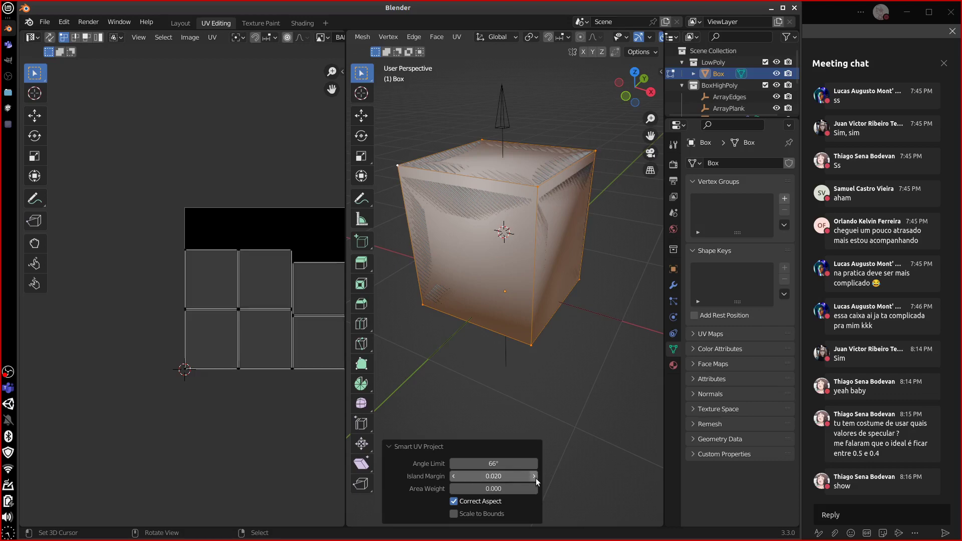
{"action": "middle_click_drag", "start_coordinate": [502, 401], "coordinate": [491, 389]}
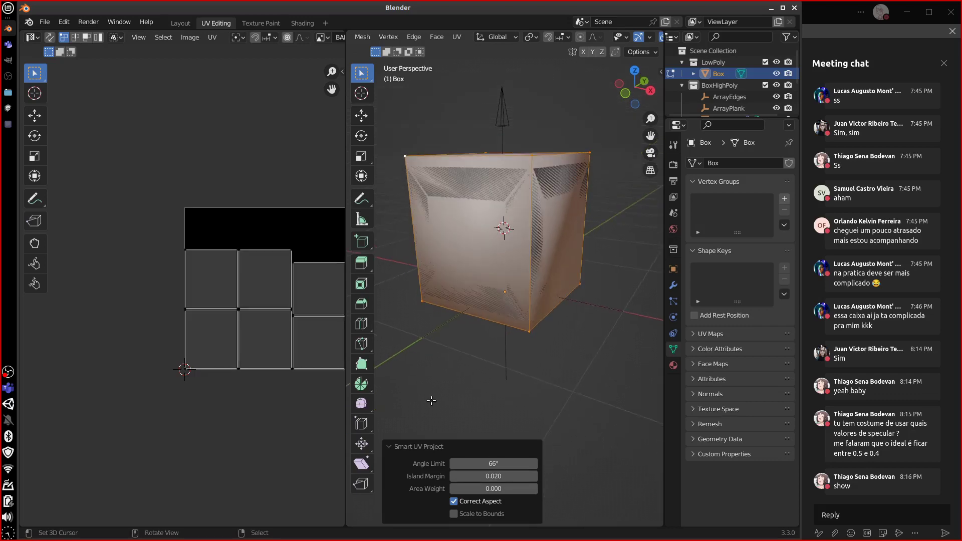
{"action": "middle_click_drag", "start_coordinate": [318, 386], "coordinate": [242, 395]}
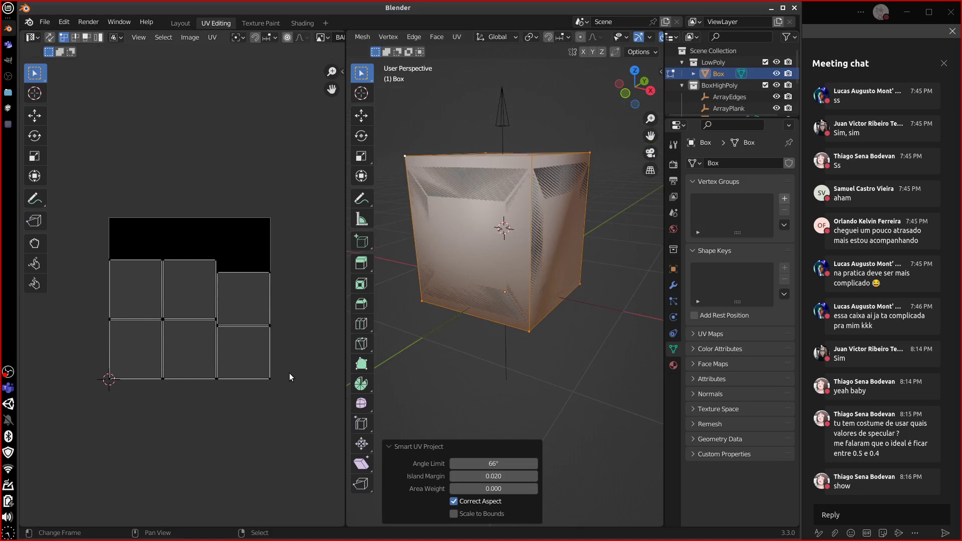
{"action": "scroll", "coordinate": [290, 376], "scroll_direction": "up", "scroll_amount": 3}
{"action": "scroll", "coordinate": [297, 401], "scroll_direction": "down", "scroll_amount": 3}
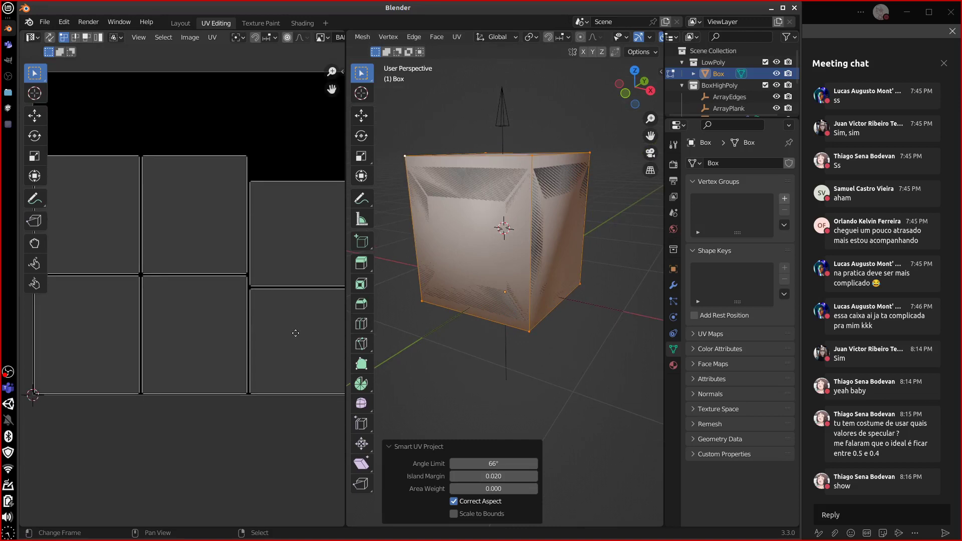
{"action": "scroll", "coordinate": [297, 437], "scroll_direction": "up", "scroll_amount": 3}
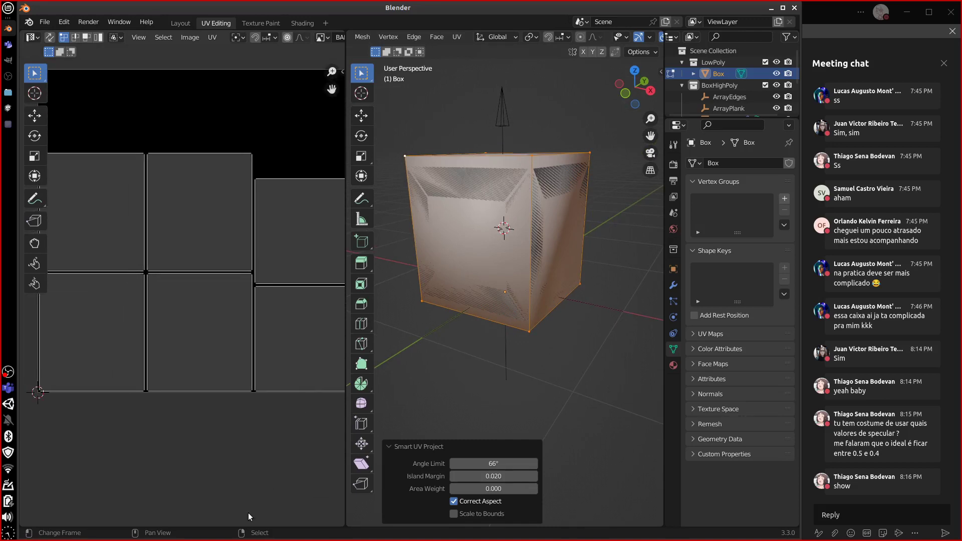
{"action": "middle_click_drag", "start_coordinate": [296, 440], "coordinate": [280, 457]}
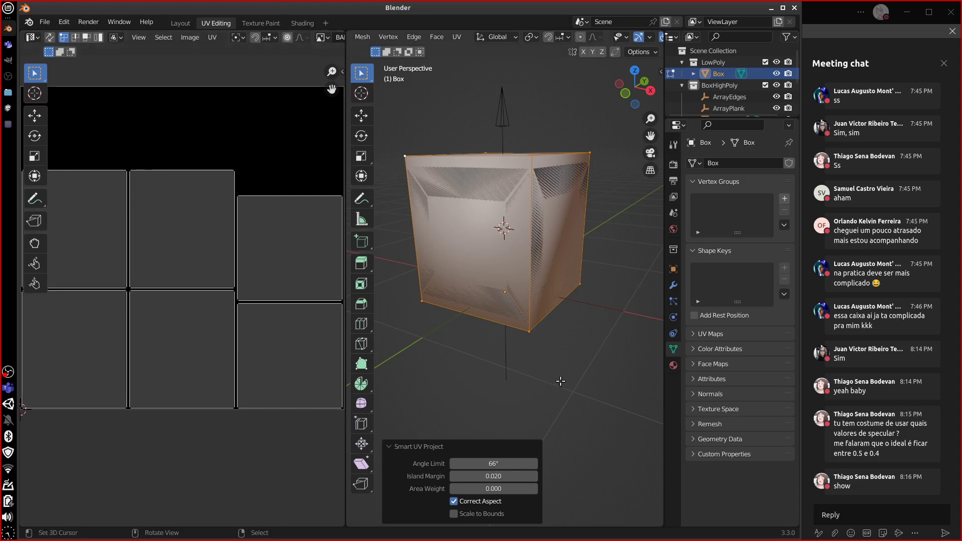
{"action": "middle_click_drag", "start_coordinate": [565, 383], "coordinate": [571, 383]}
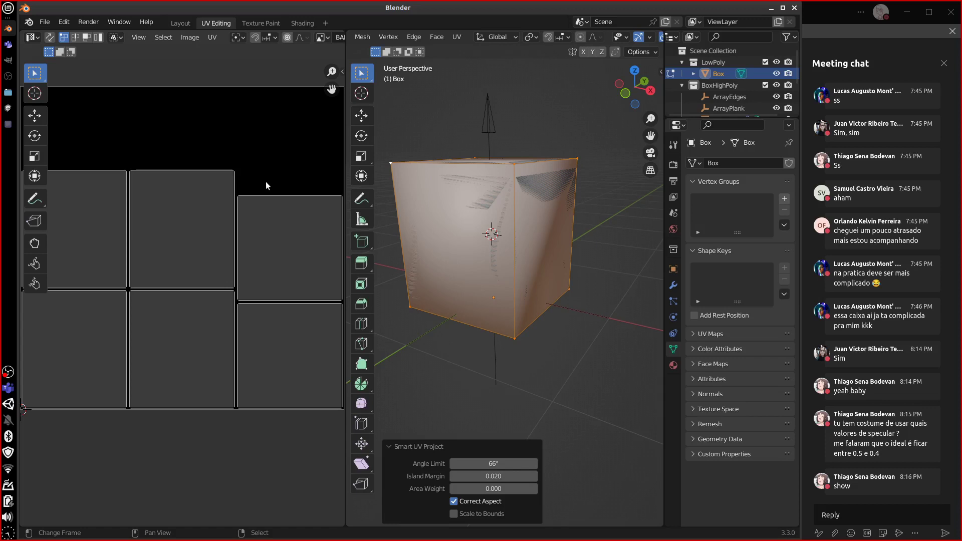
Return to the Bake material's nodes and reposition the unconnected BAKE image node just below the Material Output
{"action": "left_click", "coordinate": [302, 23]}
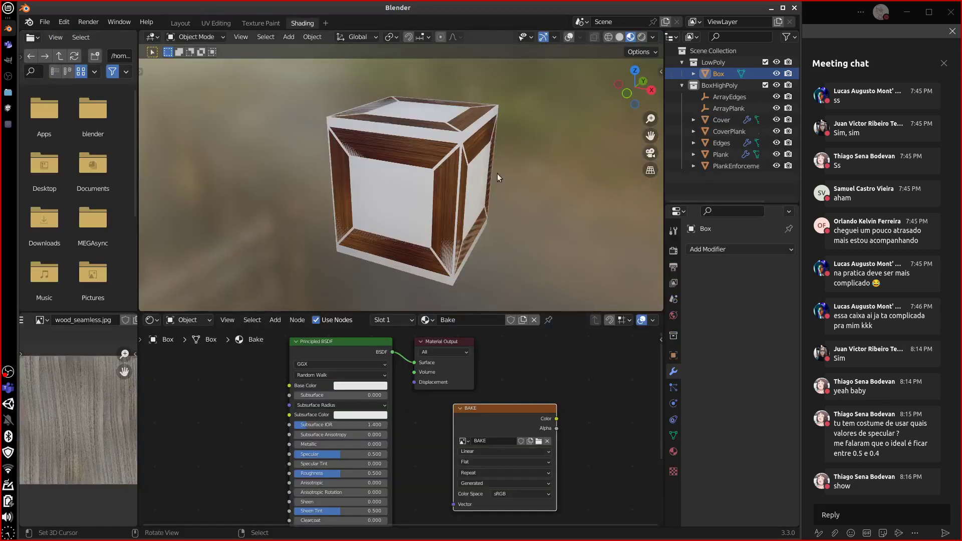
{"action": "key", "text": "g"}
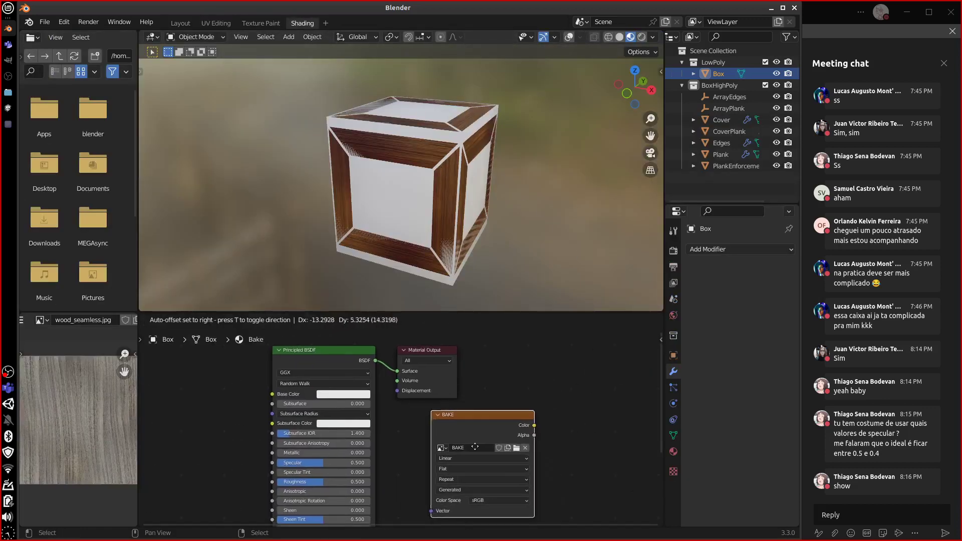
{"action": "left_click", "coordinate": [516, 437]}
{"action": "key", "text": "g"}
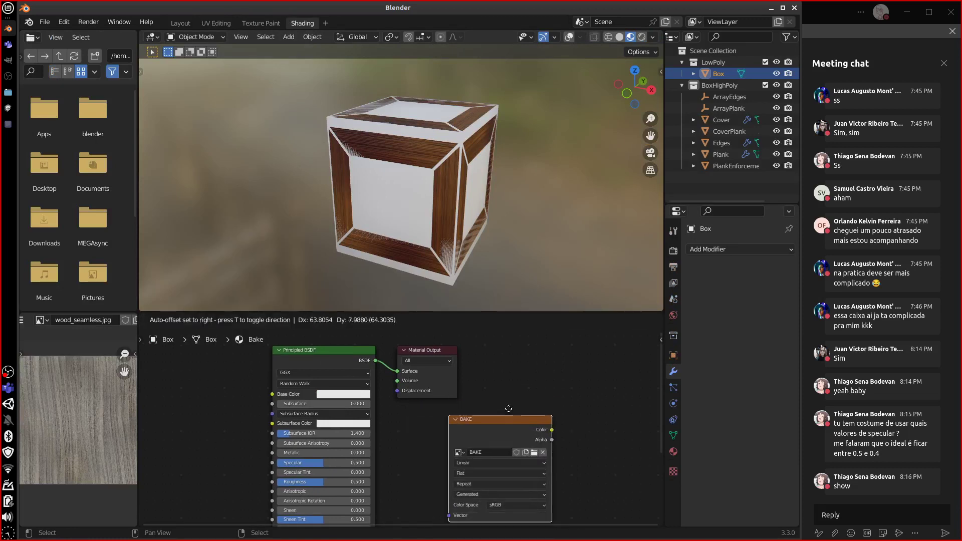
{"action": "left_click", "coordinate": [498, 437]}
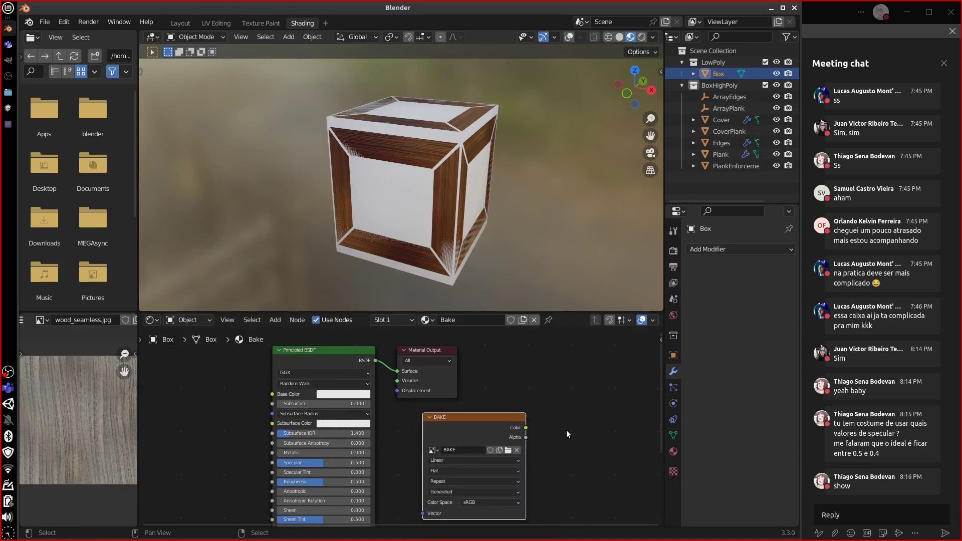
{"action": "mouse_move", "coordinate": [564, 416]}
{"action": "left_mouse_down"}
{"action": "mouse_move", "coordinate": [577, 441]}
{"action": "mouse_move", "coordinate": [599, 441]}
{"action": "mouse_move", "coordinate": [617, 425]}
{"action": "left_mouse_up"}
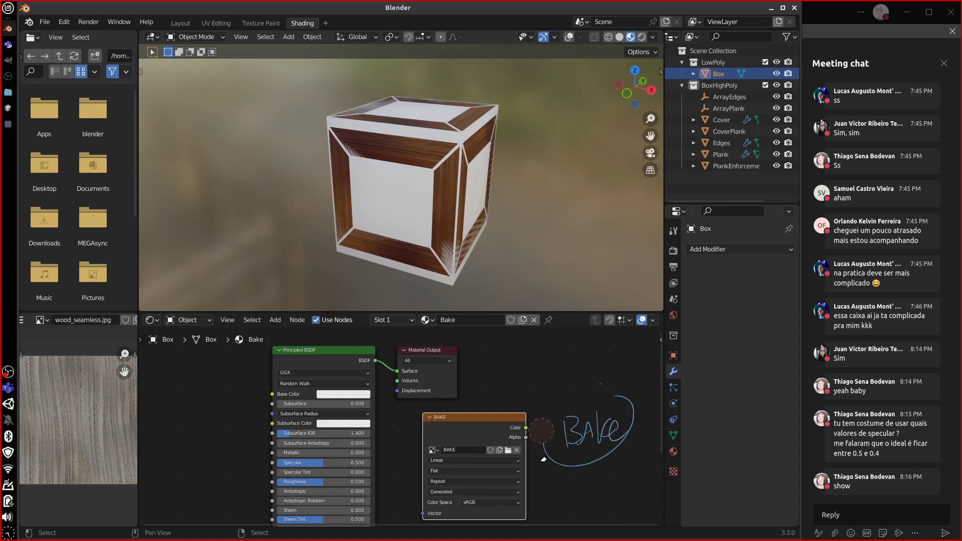
Switch the scene's render engine to Cycles
{"action": "mouse_move", "coordinate": [542, 441]}
{"action": "left_mouse_down"}
{"action": "mouse_move", "coordinate": [556, 422]}
{"action": "mouse_move", "coordinate": [600, 434]}
{"action": "left_mouse_up"}
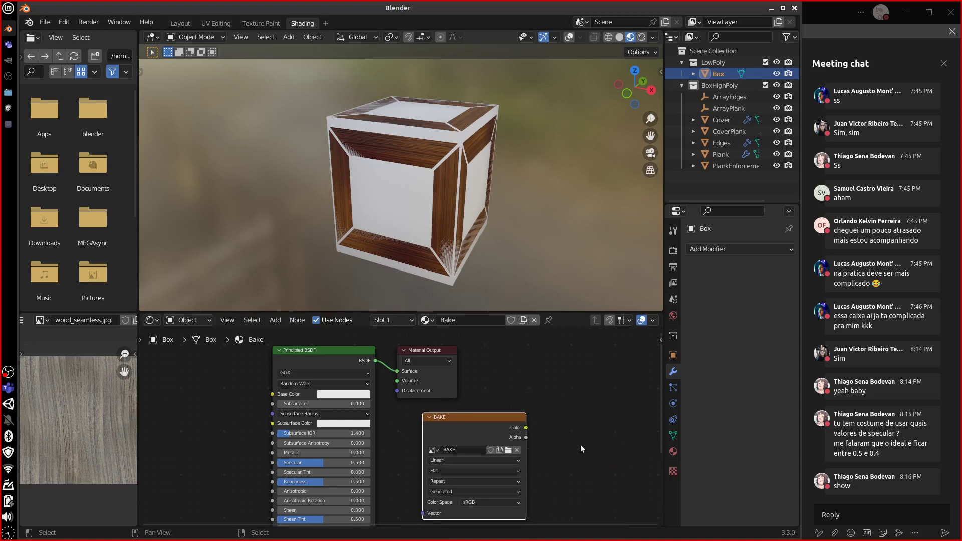
{"action": "middle_click_drag", "start_coordinate": [576, 456], "coordinate": [578, 440], "text": "shift"}
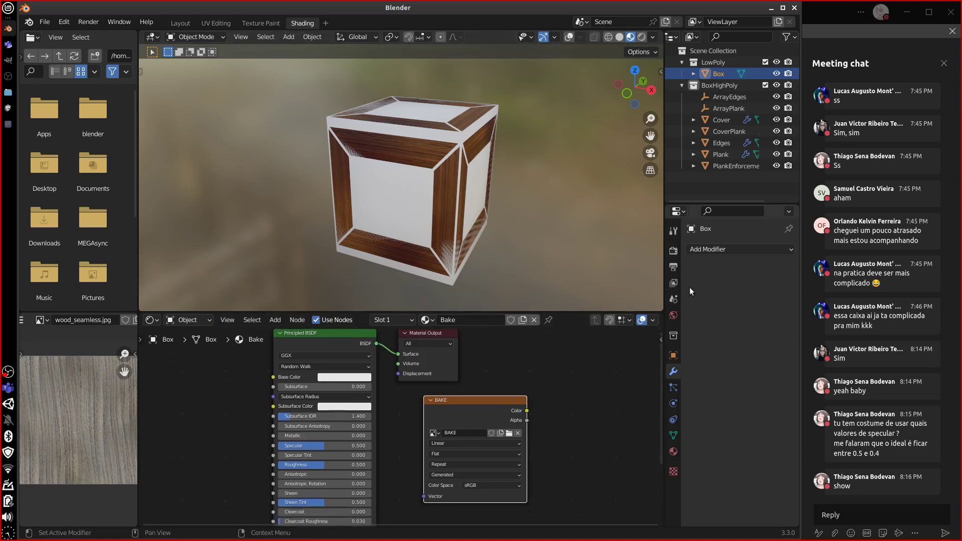
{"action": "left_click", "coordinate": [674, 251]}
{"action": "left_click", "coordinate": [757, 248]}
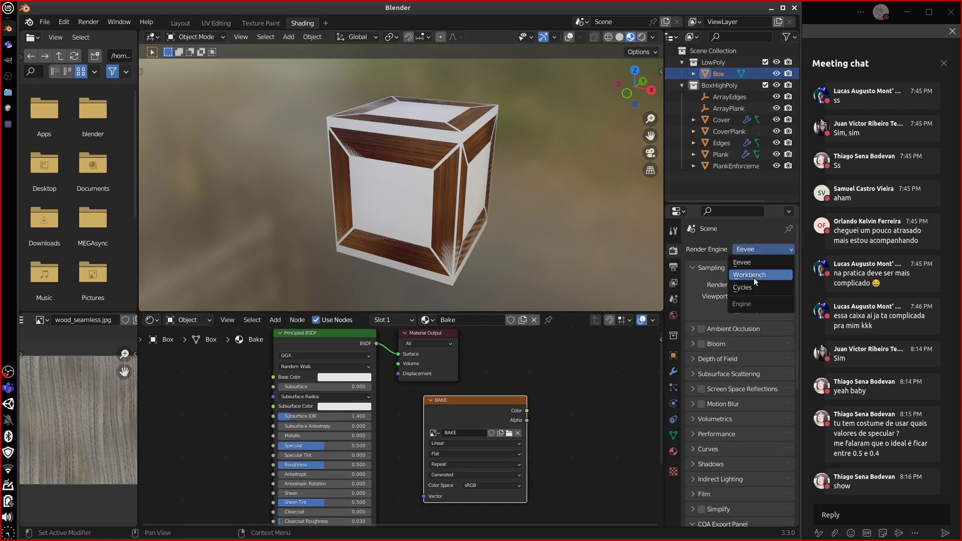
{"action": "left_click", "coordinate": [754, 276]}
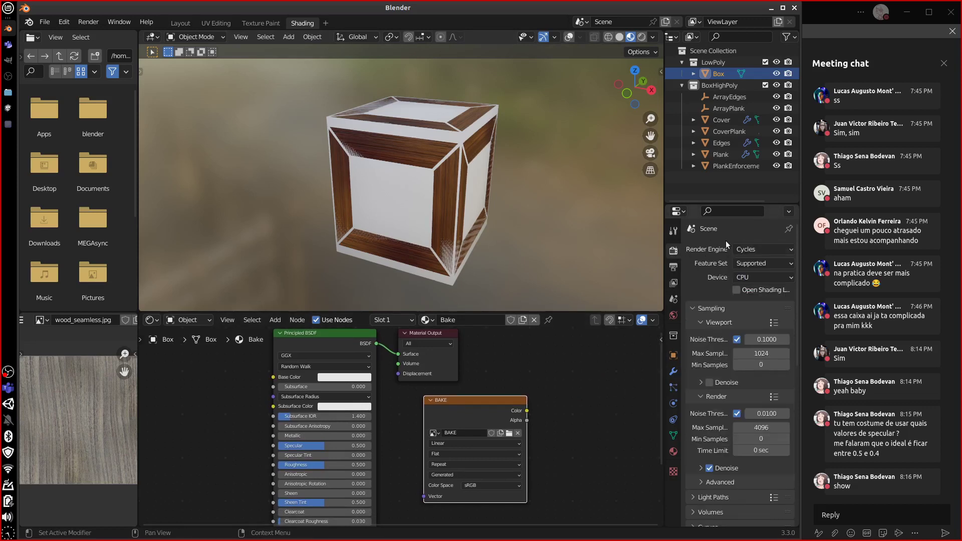
Collapse the Sampling settings, expand the Bake settings and review the bake types
{"action": "left_click", "coordinate": [708, 309]}
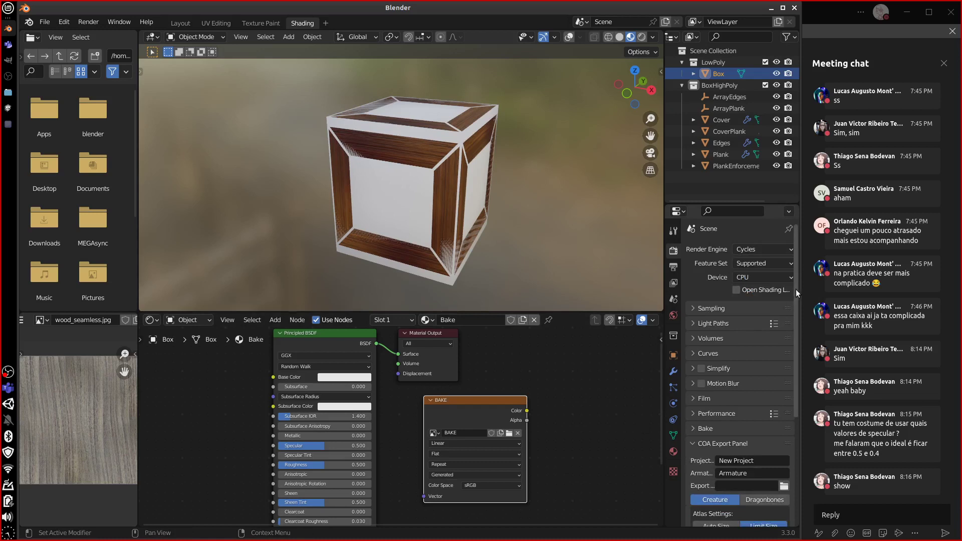
{"action": "scroll", "coordinate": [796, 289], "scroll_direction": "down", "scroll_amount": 2}
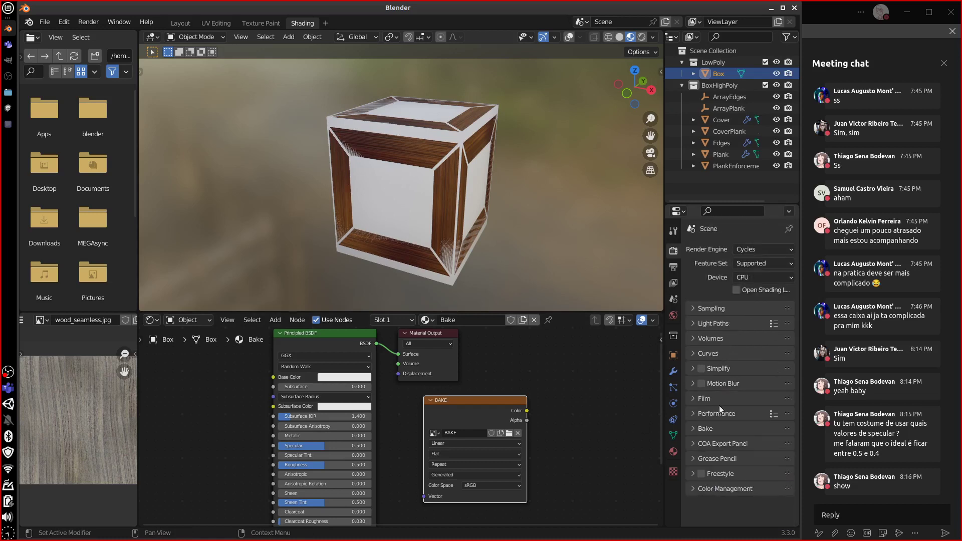
{"action": "left_click", "coordinate": [728, 430]}
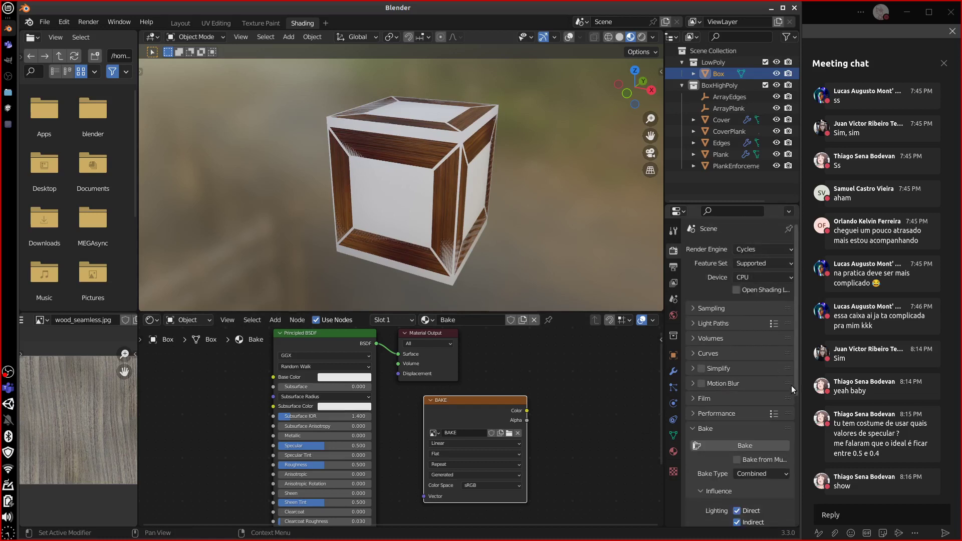
{"action": "left_click_drag", "start_coordinate": [792, 386], "coordinate": [793, 458]}
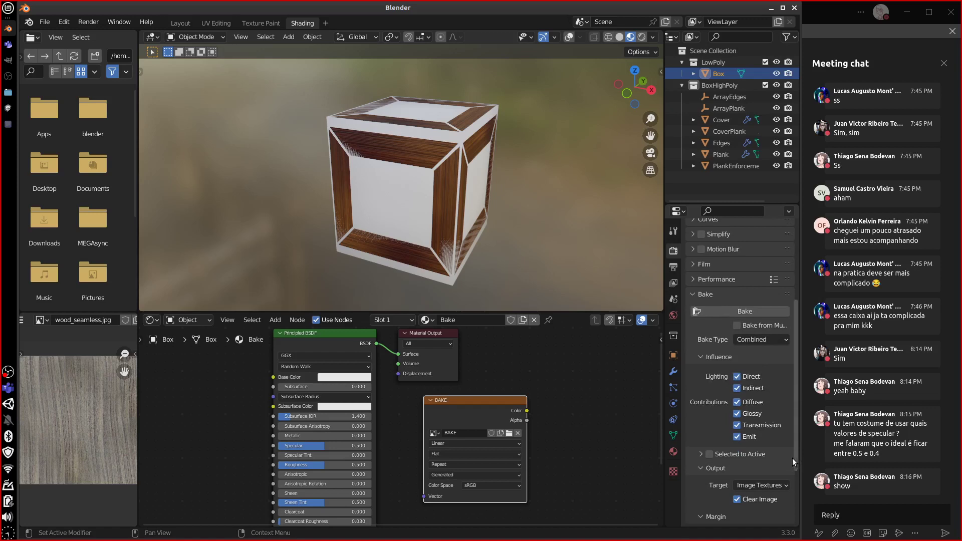
{"action": "left_click", "coordinate": [766, 342]}
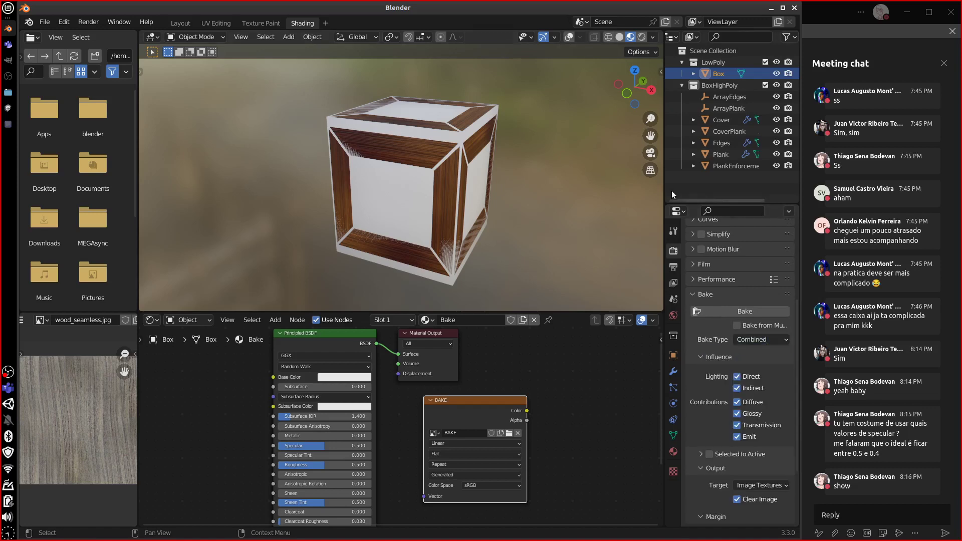
{"action": "mouse_move", "coordinate": [665, 206]}
{"action": "left_mouse_down"}
{"action": "mouse_move", "coordinate": [644, 208]}
{"action": "mouse_move", "coordinate": [655, 207]}
{"action": "left_mouse_up"}
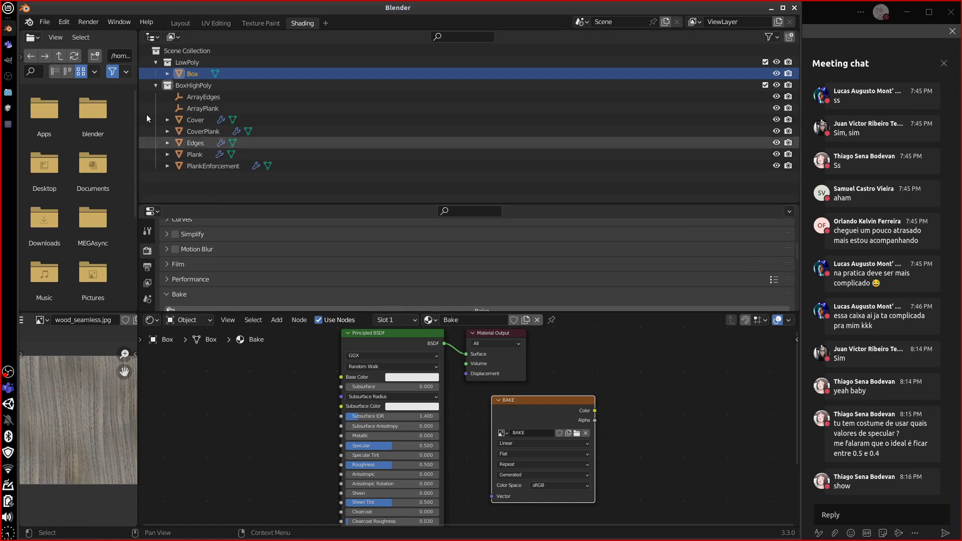
{"action": "left_click_drag", "start_coordinate": [143, 33], "coordinate": [641, 95]}
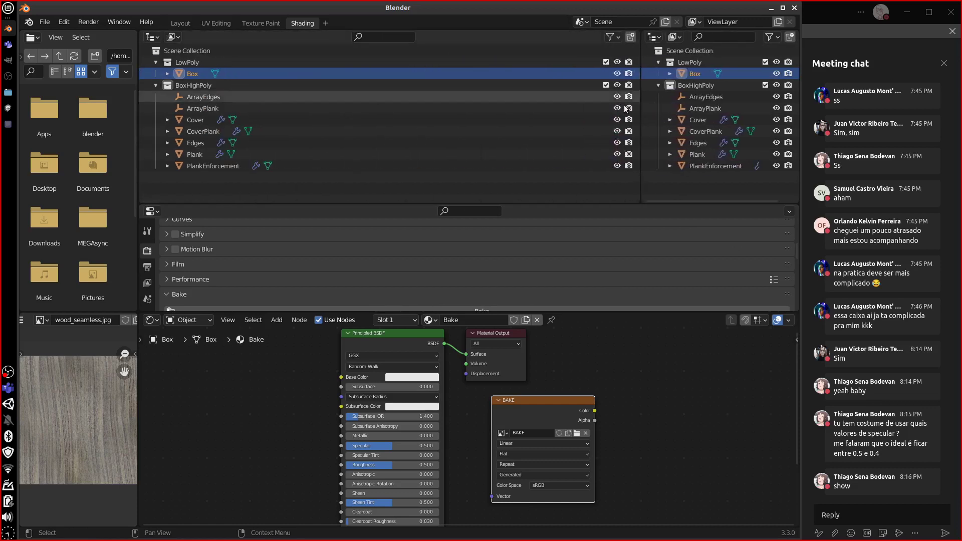
{"action": "left_click_drag", "start_coordinate": [148, 210], "coordinate": [634, 251]}
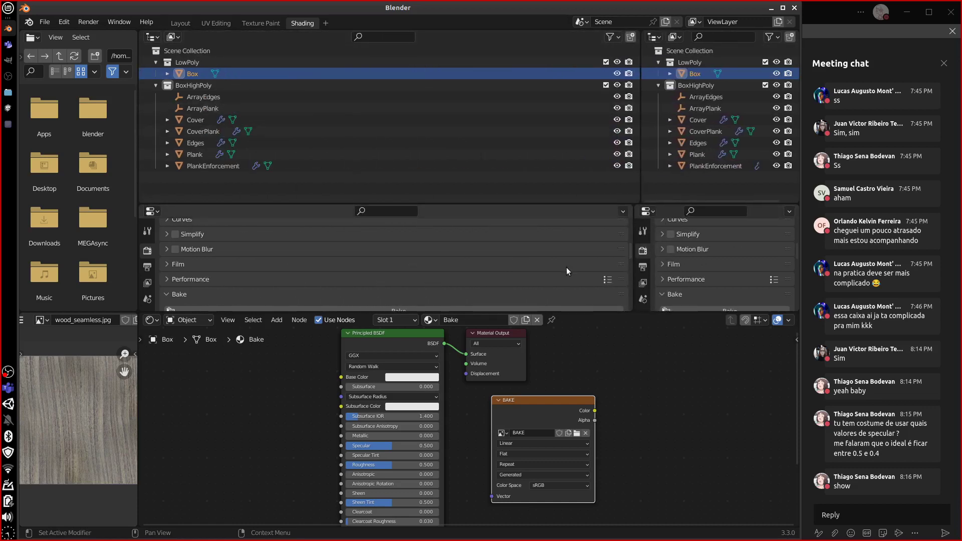
Add a fresh Shading workspace and delete the old Shading workspace with the broken layout
{"action": "left_click", "coordinate": [327, 23]}
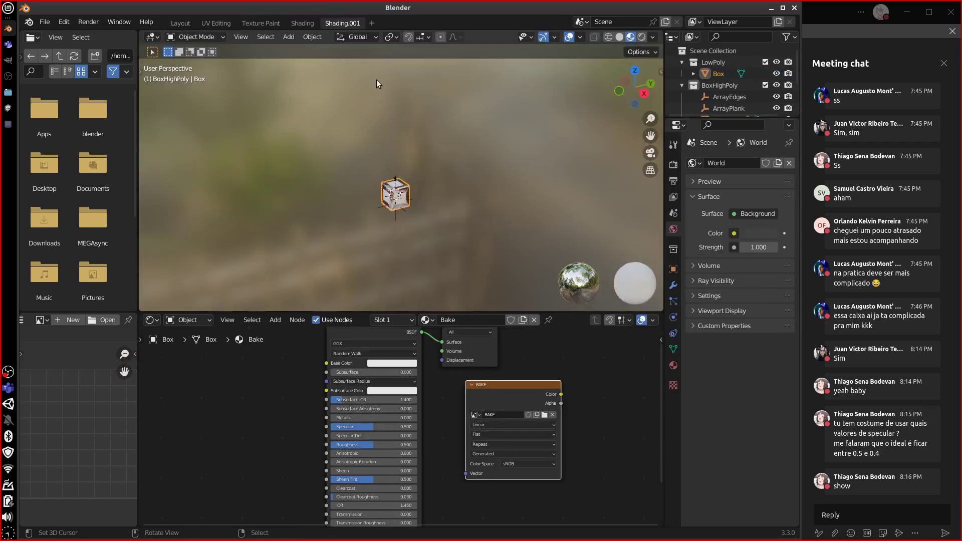
{"action": "right_click", "coordinate": [307, 24]}
{"action": "left_click", "coordinate": [293, 53]}
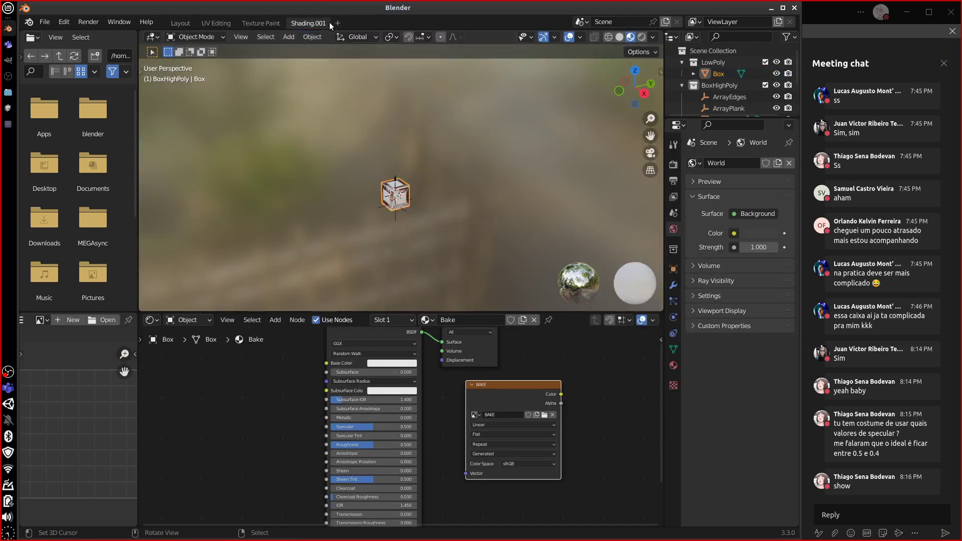
Rename the new Shading.001 workspace as Shading
{"action": "right_click", "coordinate": [313, 23]}
{"action": "double_click", "coordinate": [315, 23]}
{"action": "key", "text": "BackSpace"}
{"action": "key", "text": "BackSpace"}
{"action": "key", "text": "BackSpace"}
{"action": "key", "text": "BackSpace"}
{"action": "key", "text": "Return"}
Show the render settings, collapse Sampling and the COA Export Panel, and expand the Bake settings
{"action": "left_click", "coordinate": [674, 165]}
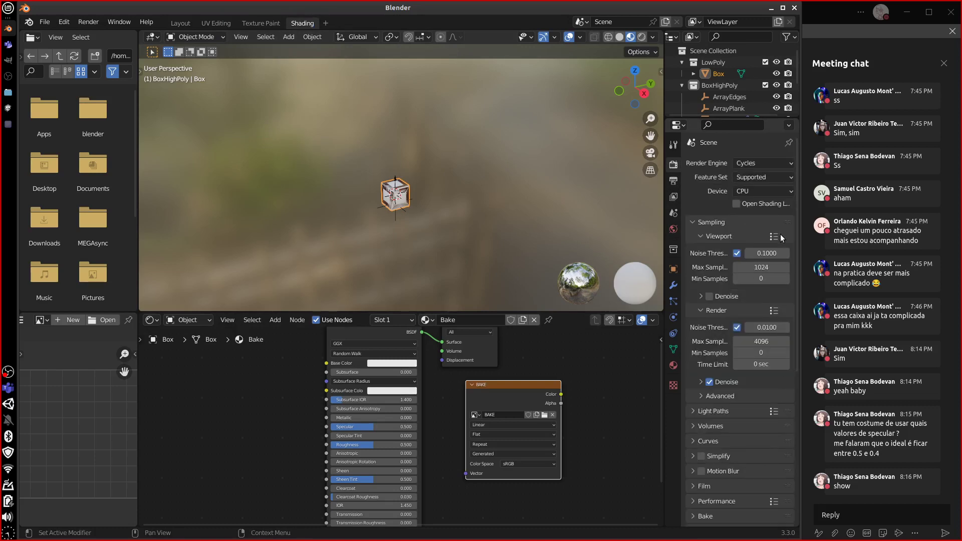
{"action": "left_click", "coordinate": [751, 222]}
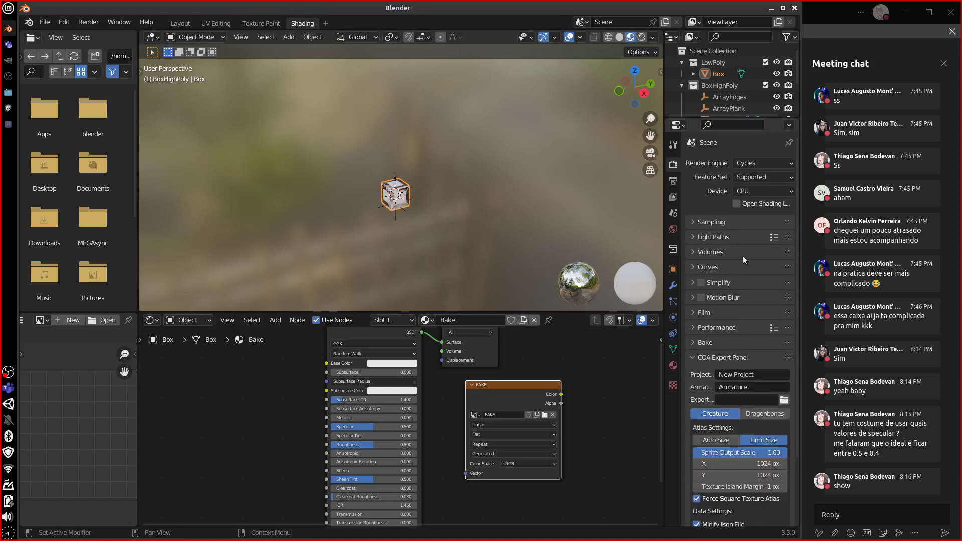
{"action": "left_click", "coordinate": [716, 355]}
{"action": "left_click", "coordinate": [717, 345]}
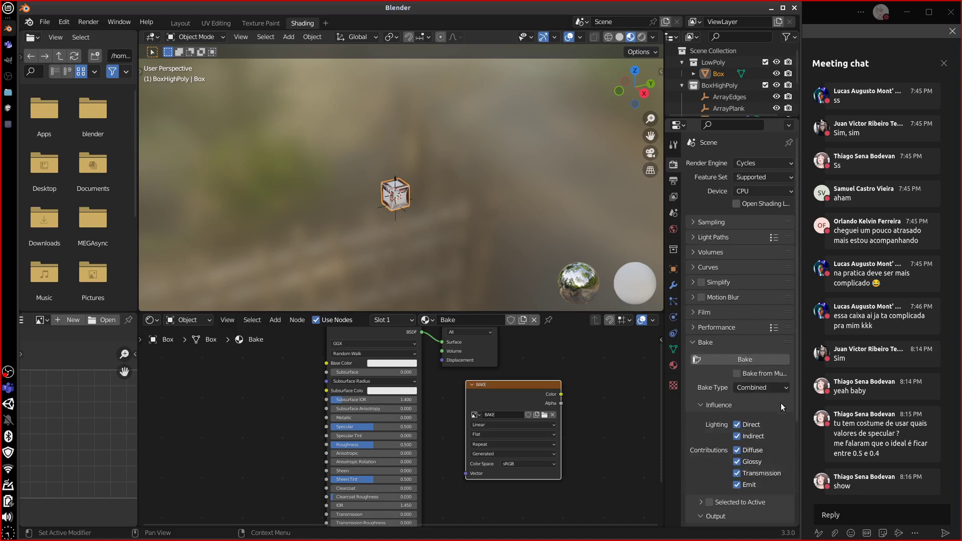
{"action": "left_click_drag", "start_coordinate": [797, 353], "coordinate": [788, 413]}
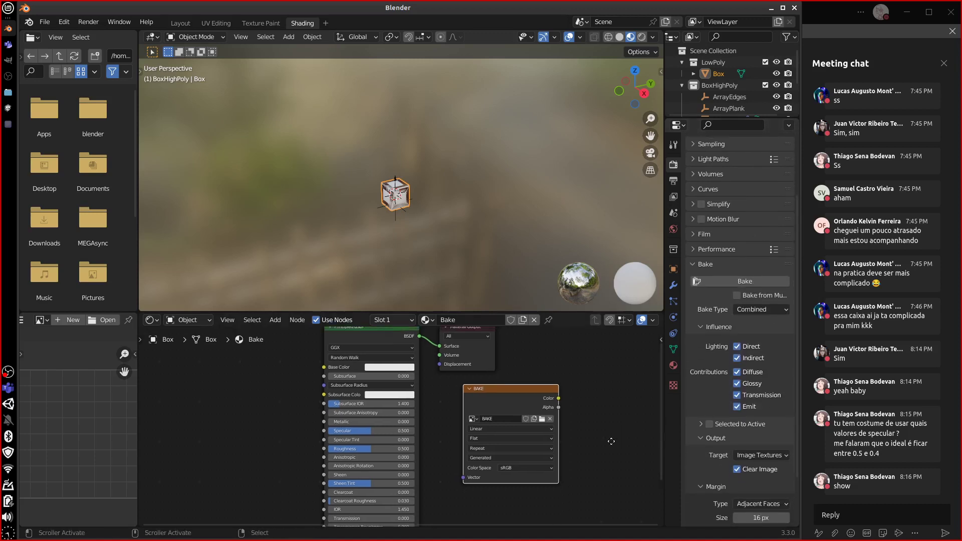
Compare the available bake types with the Principled BSDF inputs of the Cover's Wood material
{"action": "left_click", "coordinate": [761, 310]}
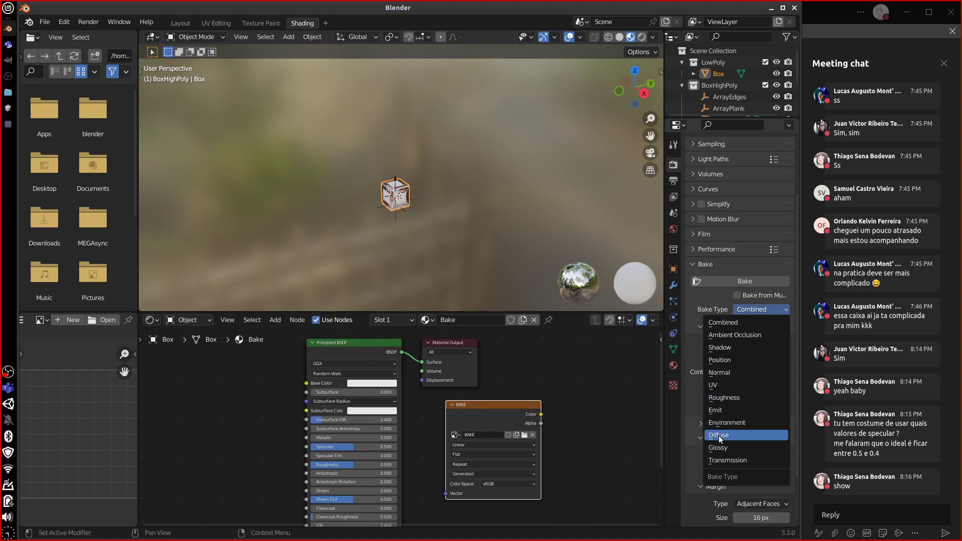
{"action": "scroll", "coordinate": [795, 80], "scroll_direction": "down", "scroll_amount": 2}
{"action": "left_click", "coordinate": [720, 97]}
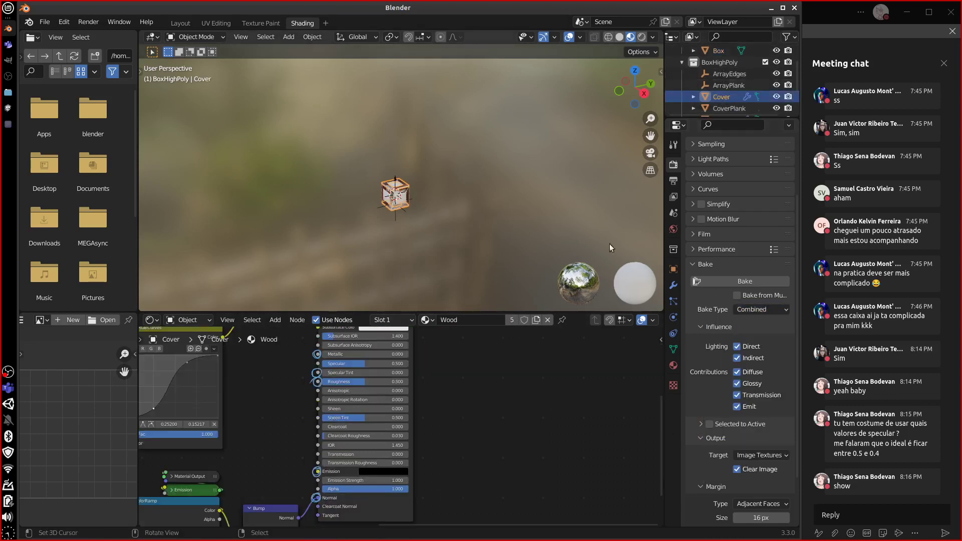
{"action": "middle_click_drag", "start_coordinate": [556, 482], "coordinate": [634, 455]}
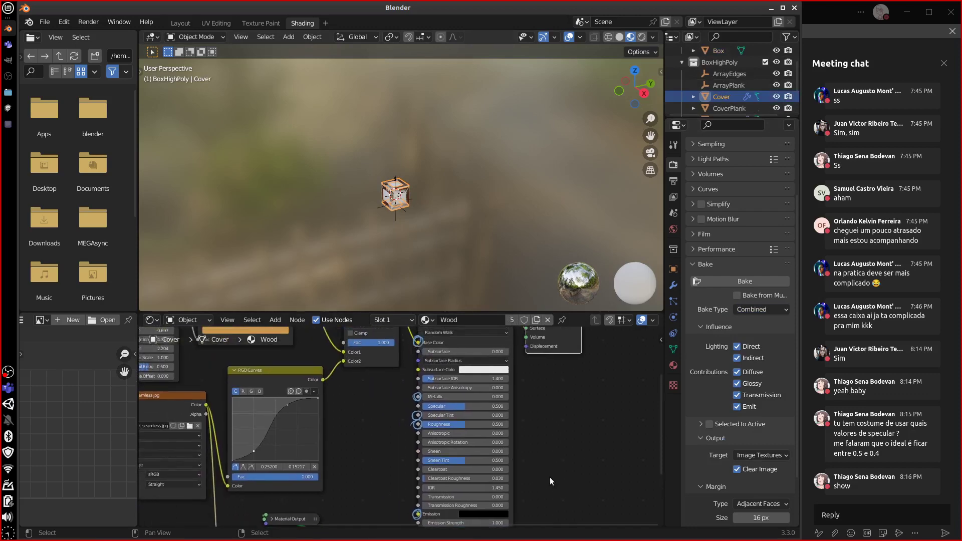
{"action": "scroll", "coordinate": [548, 449], "scroll_direction": "up", "scroll_amount": 3}
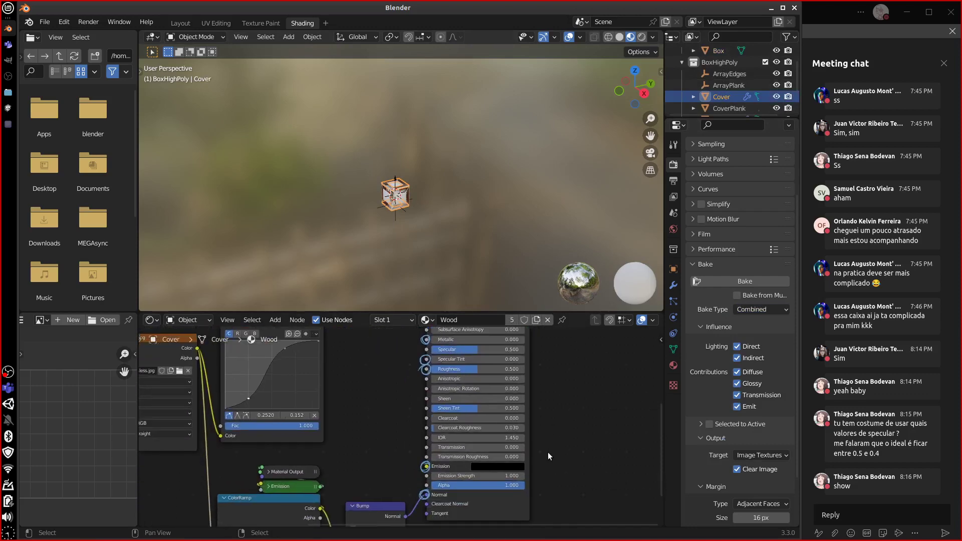
{"action": "middle_click_drag", "start_coordinate": [627, 400], "coordinate": [531, 403]}
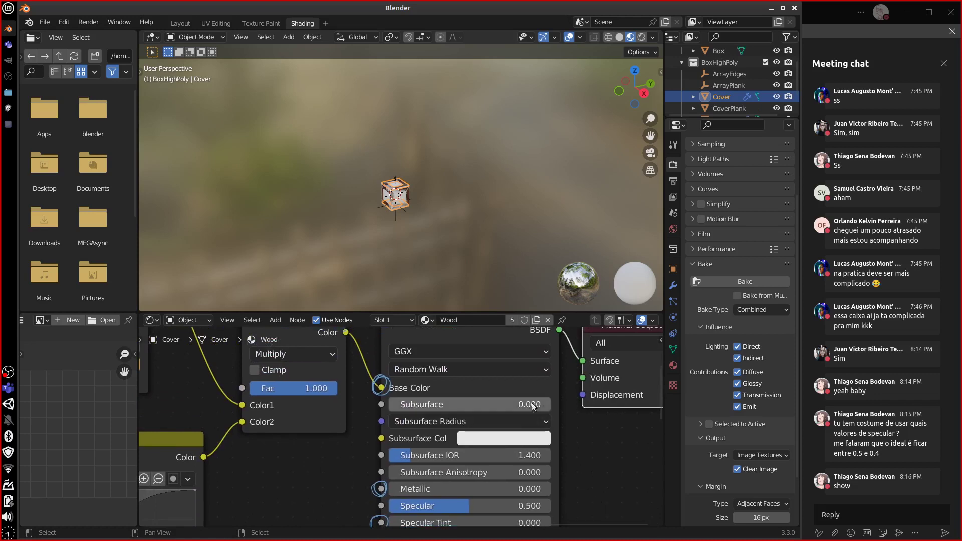
{"action": "left_click", "coordinate": [778, 312]}
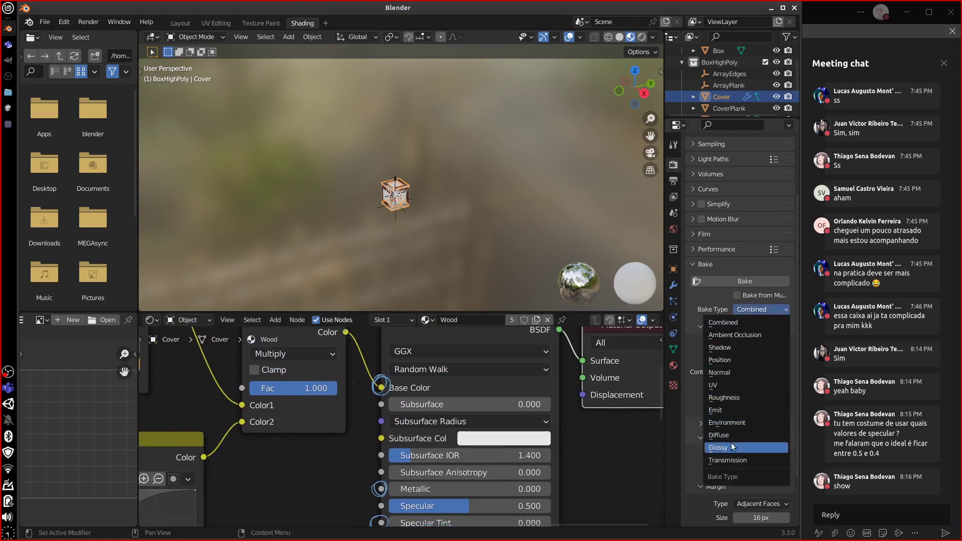
{"action": "left_click", "coordinate": [771, 311]}
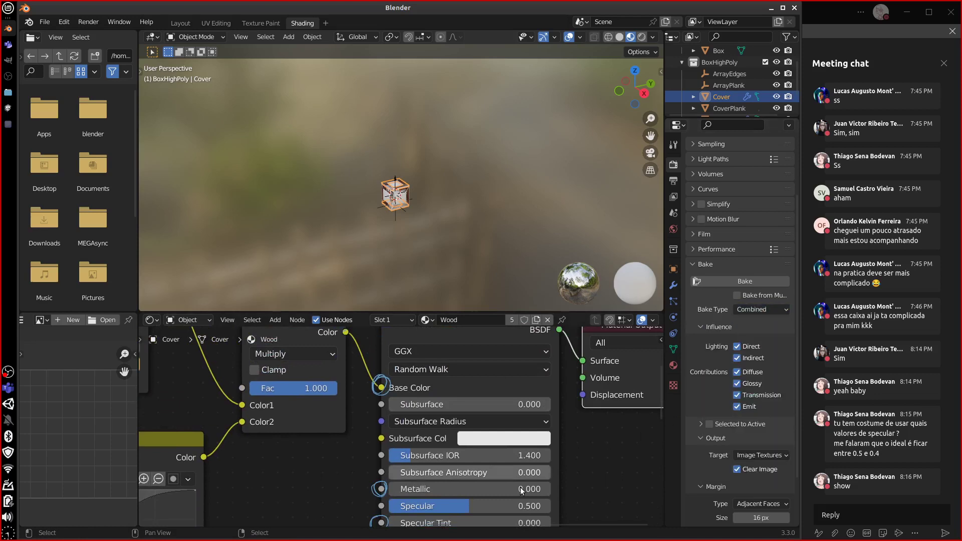
{"action": "scroll", "coordinate": [423, 501], "scroll_direction": "down", "scroll_amount": 5}
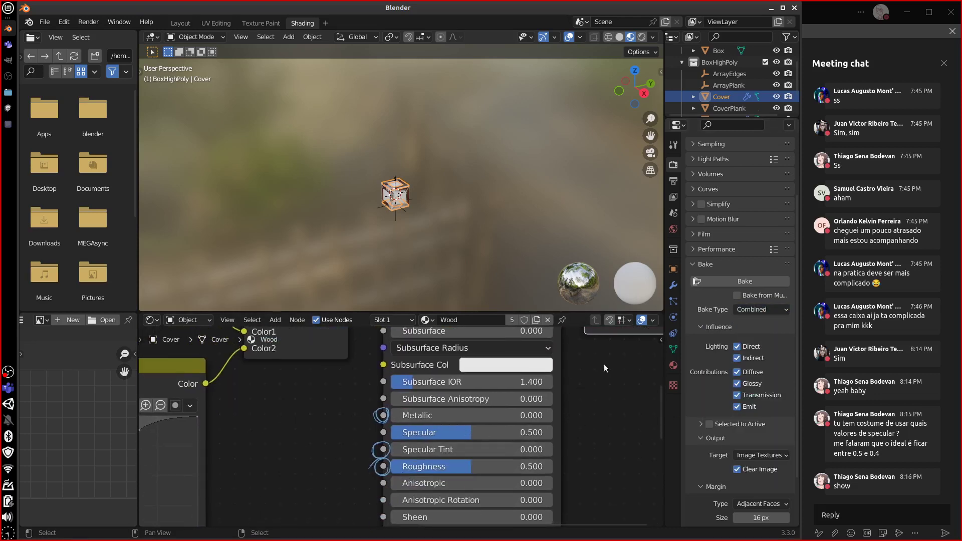
Set the bake type to Diffuse and disable the Direct and Indirect contributions, leaving only Color
{"action": "left_click", "coordinate": [774, 309]}
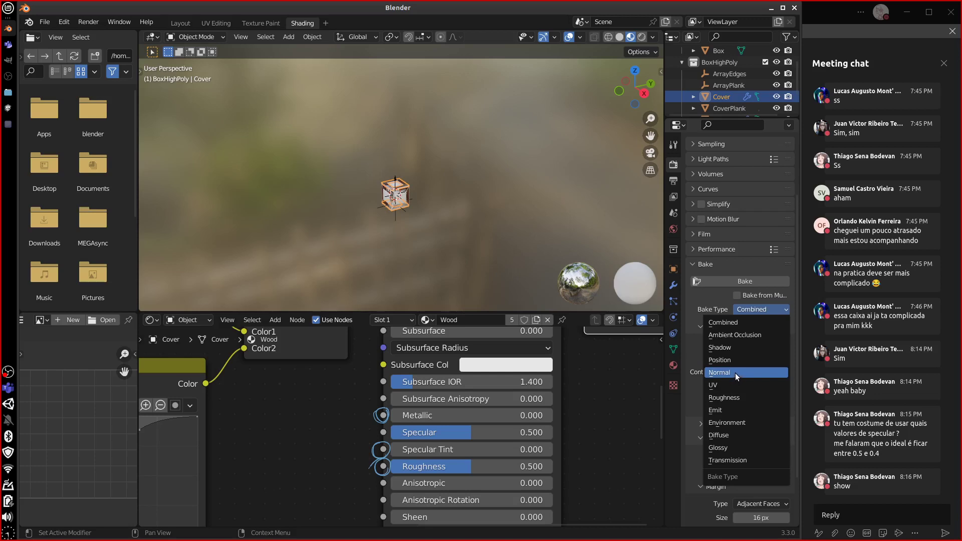
{"action": "left_click", "coordinate": [730, 436]}
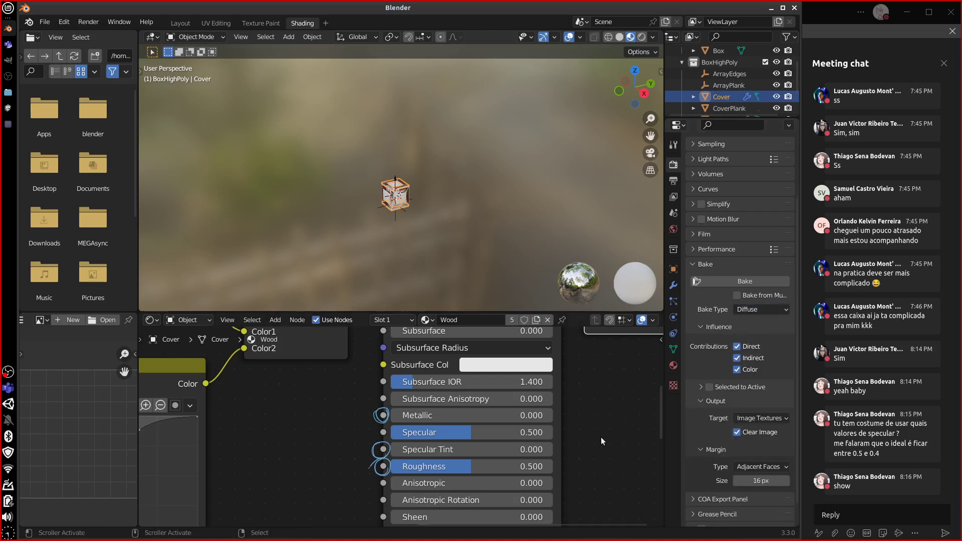
{"action": "middle_click_drag", "start_coordinate": [601, 437], "coordinate": [617, 485]}
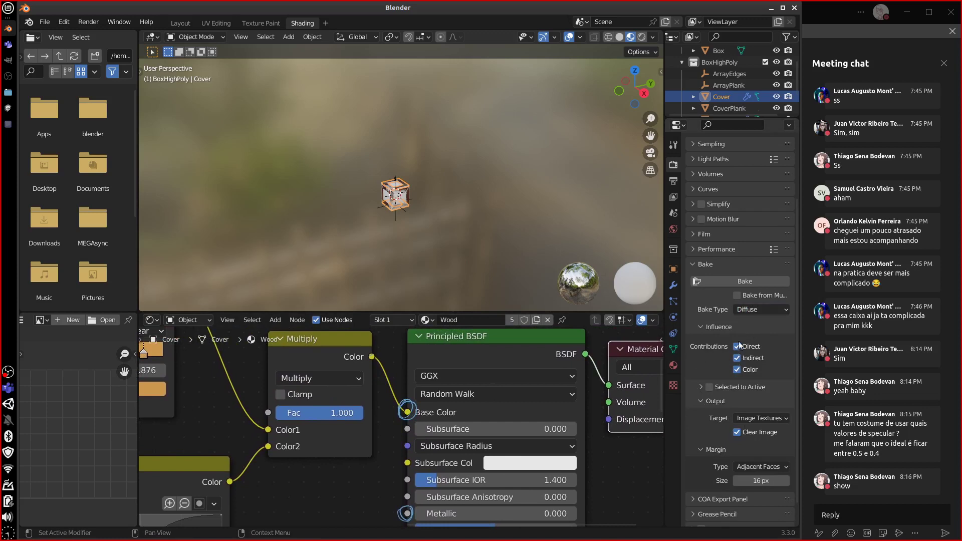
{"action": "left_click_drag", "start_coordinate": [738, 348], "coordinate": [744, 359]}
Enlarge the contents of the Properties editor, widen it and expand the Selected to Active bake options
{"action": "key", "text": "KP_Add"}
{"action": "key", "text": "KP_Add"}
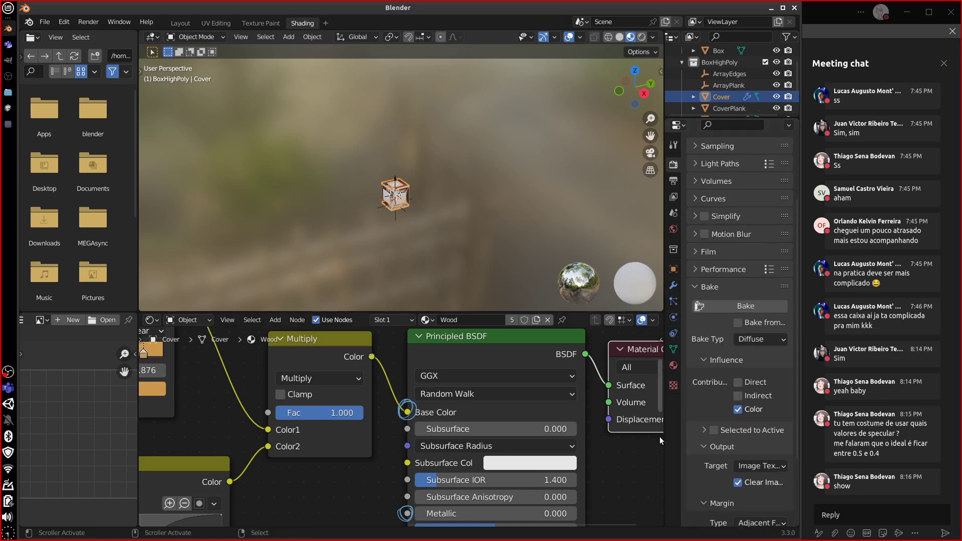
{"action": "left_click_drag", "start_coordinate": [665, 451], "coordinate": [609, 453]}
{"action": "key", "text": "Home"}
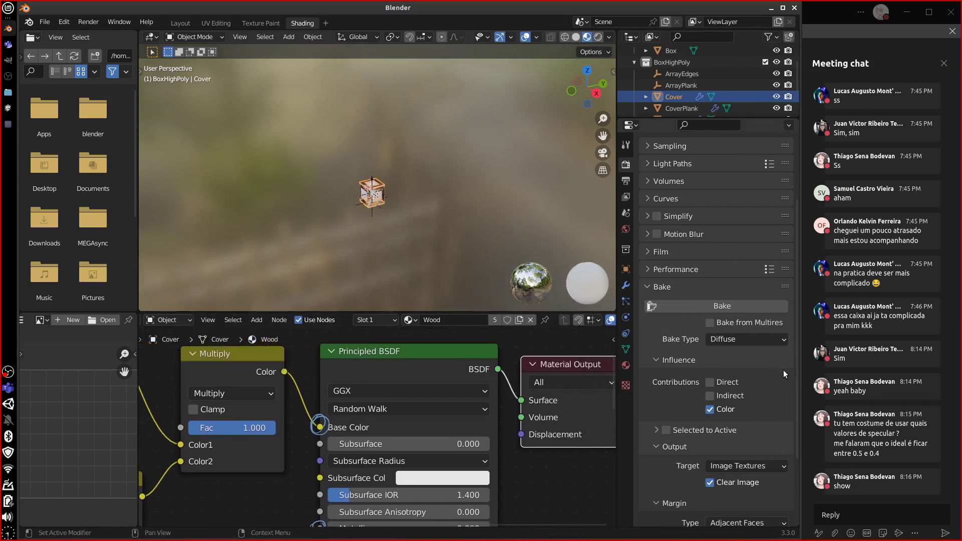
{"action": "scroll", "coordinate": [796, 362], "scroll_direction": "down", "scroll_amount": 4}
{"action": "left_click", "coordinate": [653, 336]}
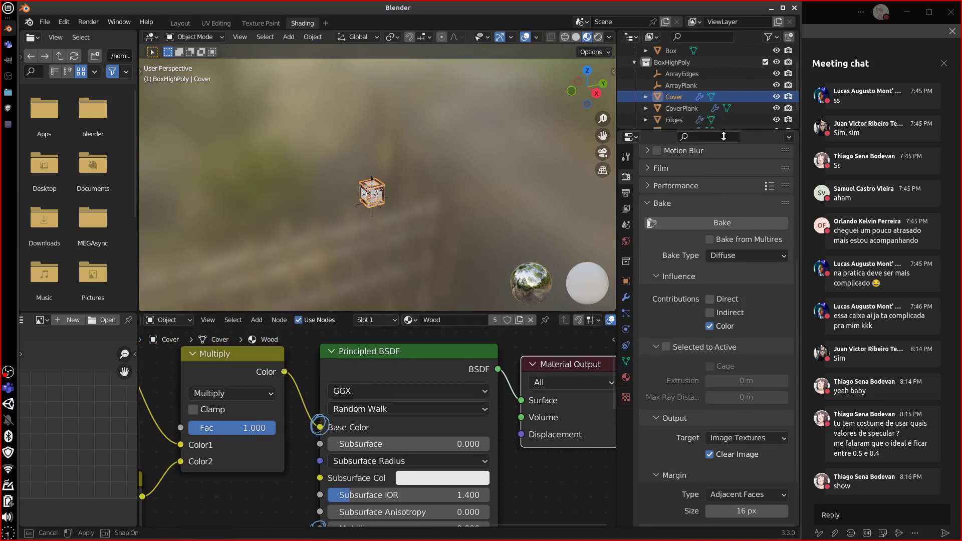
Make the Outliner taller and select PlankEnforcement, Plank, Edges, CoverPlank and Cover together
{"action": "left_click_drag", "start_coordinate": [720, 118], "coordinate": [721, 230]}
{"action": "left_click", "coordinate": [679, 166]}
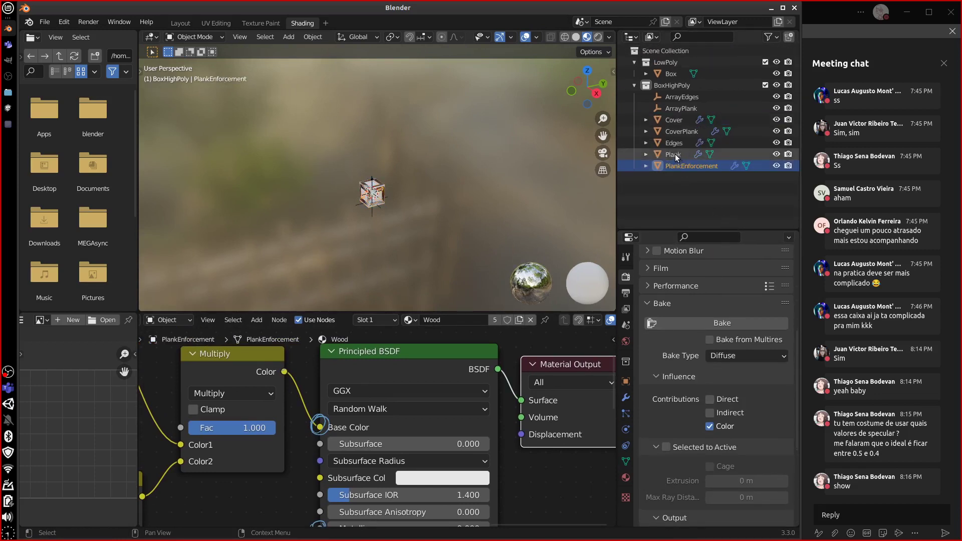
{"action": "left_click", "coordinate": [673, 155], "text": "ctrl"}
{"action": "left_click", "coordinate": [674, 143], "text": "ctrl"}
{"action": "left_click", "coordinate": [678, 132], "text": "ctrl"}
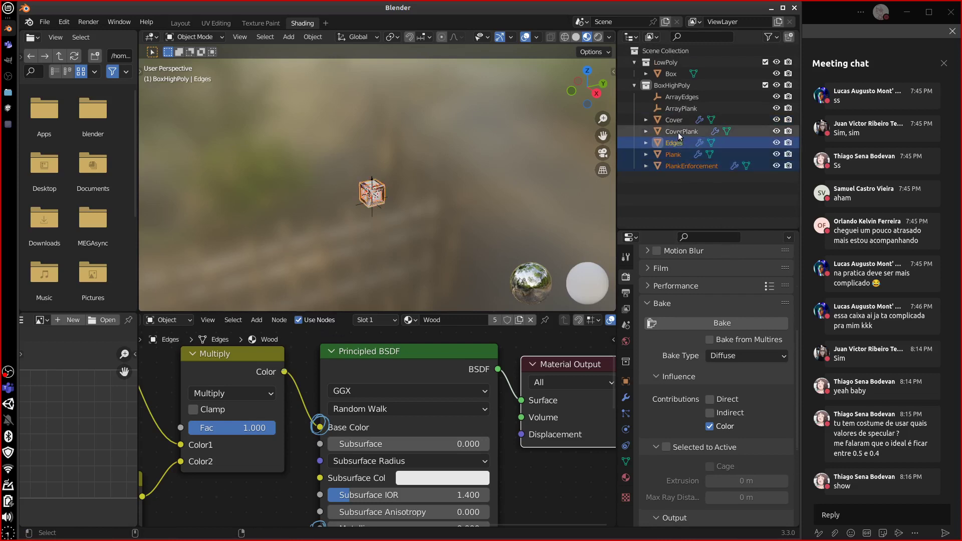
{"action": "left_click", "coordinate": [675, 121], "text": "ctrl"}
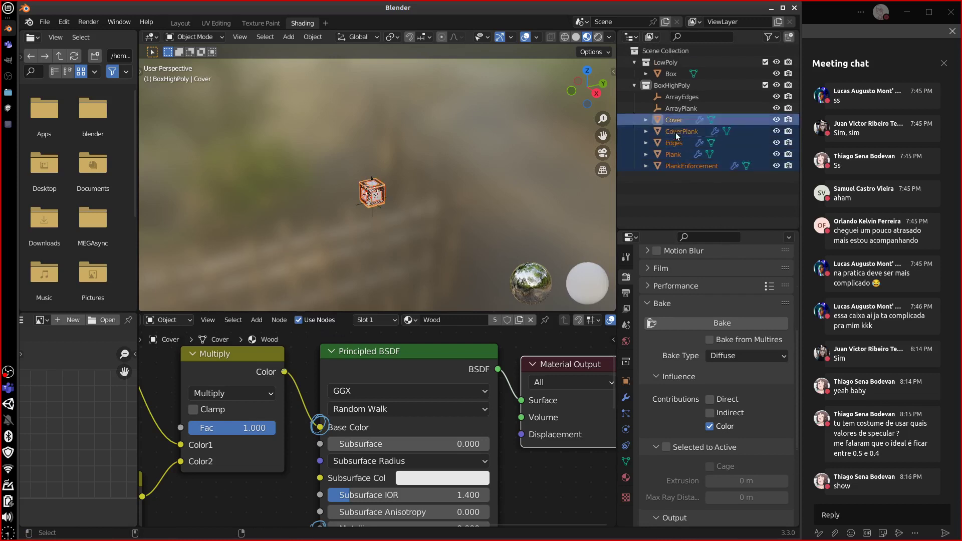
Add the low-poly Box to the selection as the active object and enable Selected to Active for the bake
{"action": "left_click", "coordinate": [672, 74], "text": "ctrl"}
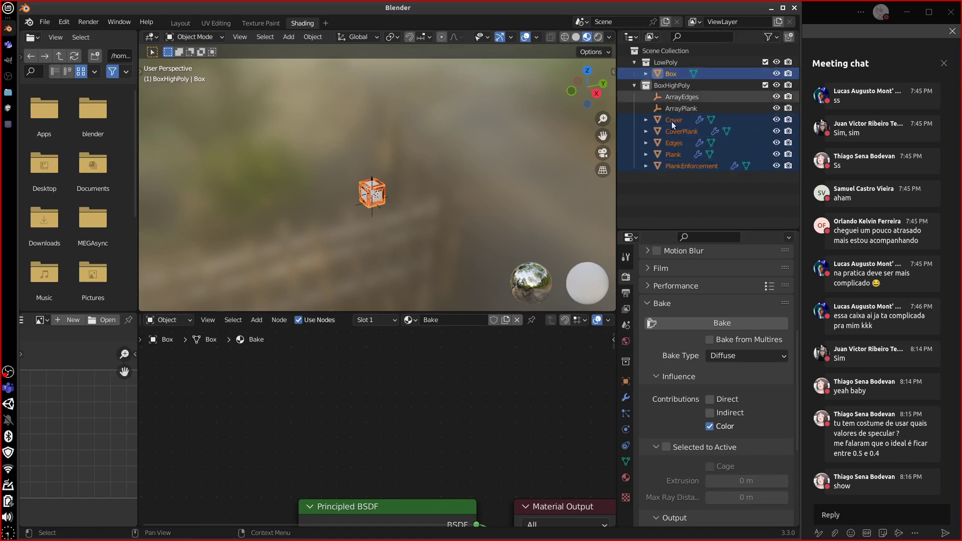
{"action": "left_click", "coordinate": [666, 447]}
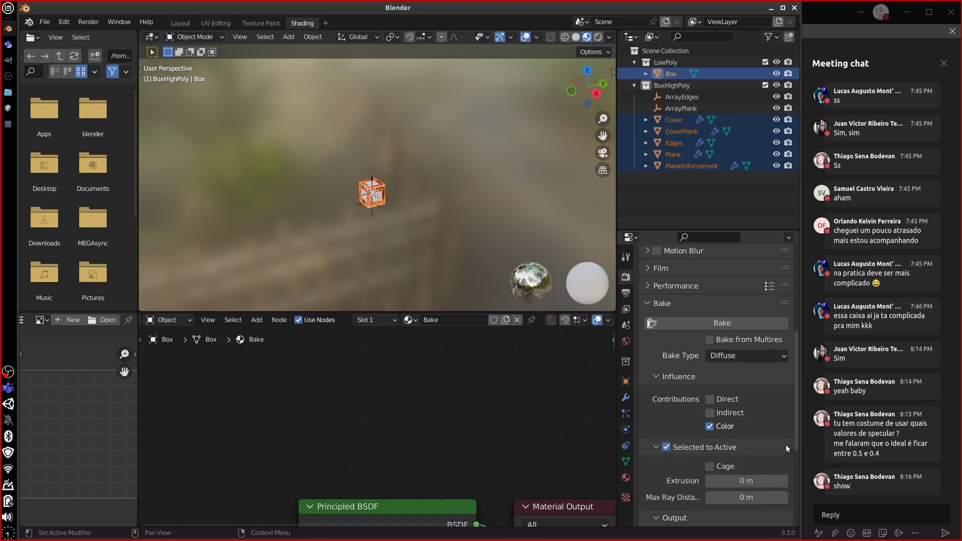
{"action": "left_click_drag", "start_coordinate": [796, 410], "coordinate": [793, 463]}
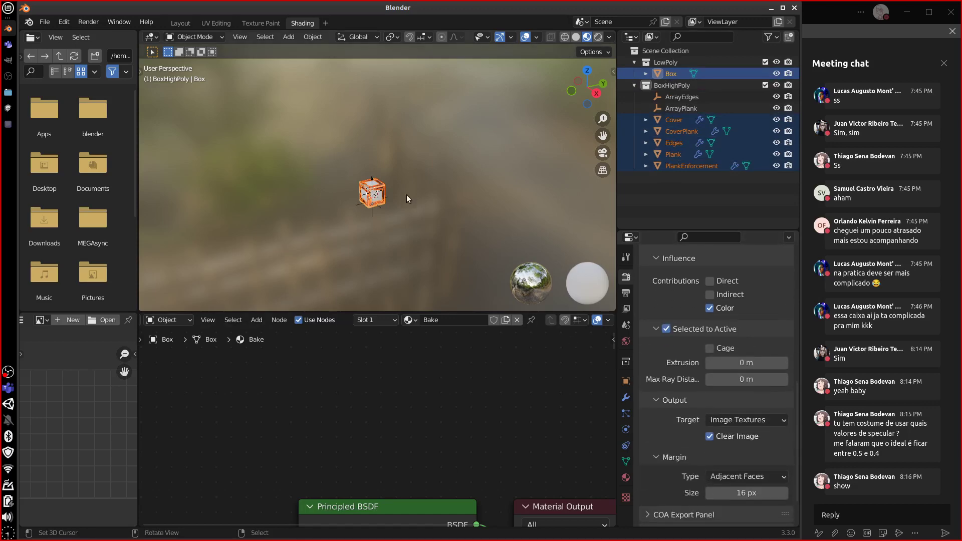
Examine from several sides how the low-poly Box overlaps the high-poly crate's edges and recessed faces
{"action": "scroll", "coordinate": [407, 194], "scroll_direction": "up", "scroll_amount": 7}
{"action": "mouse_move", "coordinate": [415, 237]}
{"action": "middle_mouse_down"}
{"action": "mouse_move", "coordinate": [458, 197]}
{"action": "mouse_move", "coordinate": [435, 239]}
{"action": "mouse_move", "coordinate": [350, 233]}
{"action": "mouse_move", "coordinate": [377, 268]}
{"action": "mouse_move", "coordinate": [355, 272]}
{"action": "mouse_move", "coordinate": [394, 191]}
{"action": "mouse_move", "coordinate": [402, 208]}
{"action": "mouse_move", "coordinate": [435, 216]}
{"action": "mouse_move", "coordinate": [416, 238]}
{"action": "middle_mouse_up"}
{"action": "scroll", "coordinate": [435, 239], "scroll_direction": "up", "scroll_amount": 3}
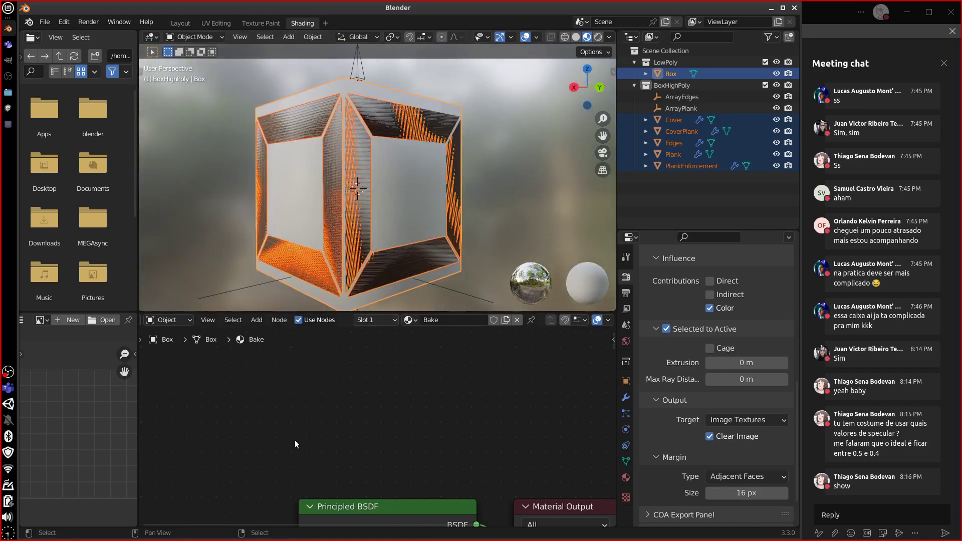
{"action": "middle_click_drag", "start_coordinate": [429, 201], "coordinate": [411, 161]}
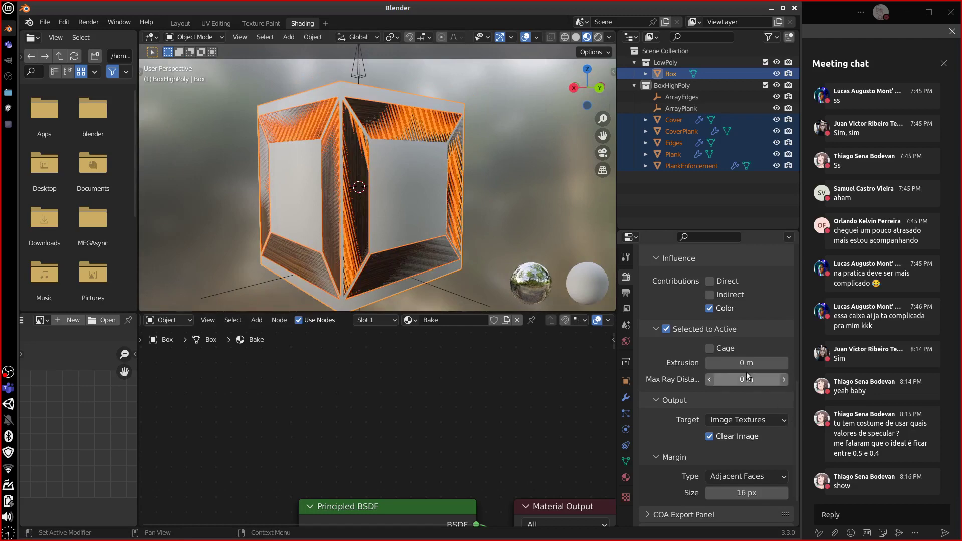
{"action": "middle_click_drag", "start_coordinate": [495, 224], "coordinate": [548, 211]}
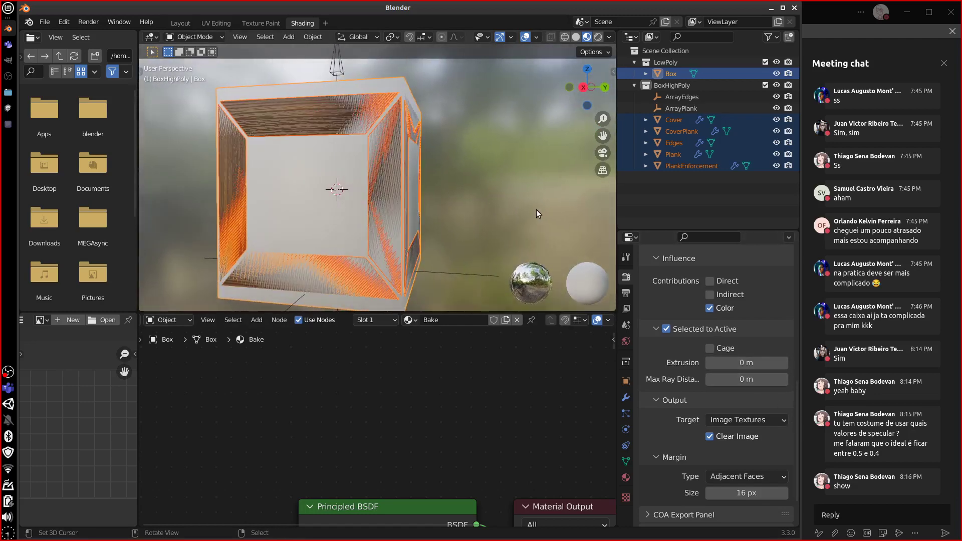
{"action": "scroll", "coordinate": [534, 208], "scroll_direction": "up", "scroll_amount": 5}
{"action": "middle_click_drag", "start_coordinate": [534, 208], "coordinate": [431, 229]}
Hide the low-poly Box temporarily to measure the recess depth beside the diagonal plank on the high-poly crate, and show the Box again
{"action": "left_click", "coordinate": [180, 23]}
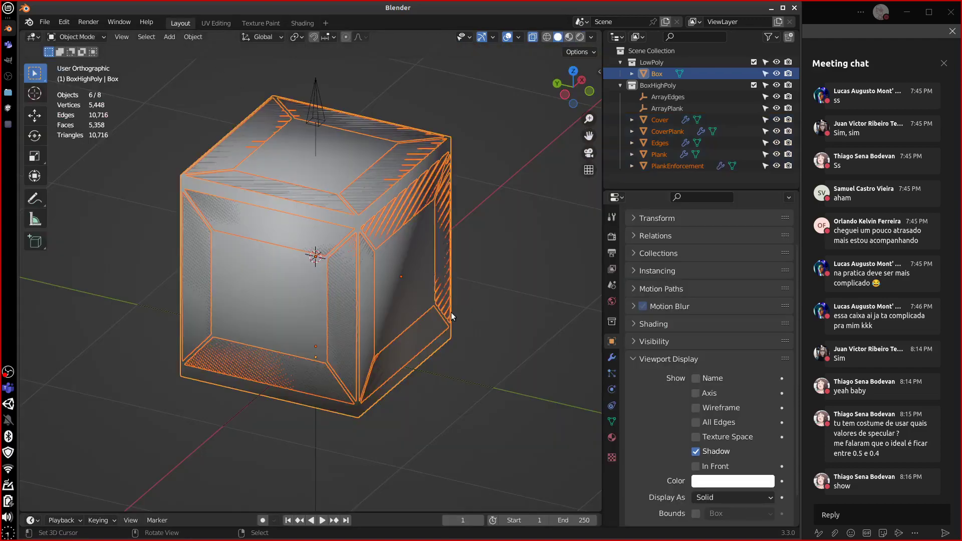
{"action": "left_click", "coordinate": [777, 74]}
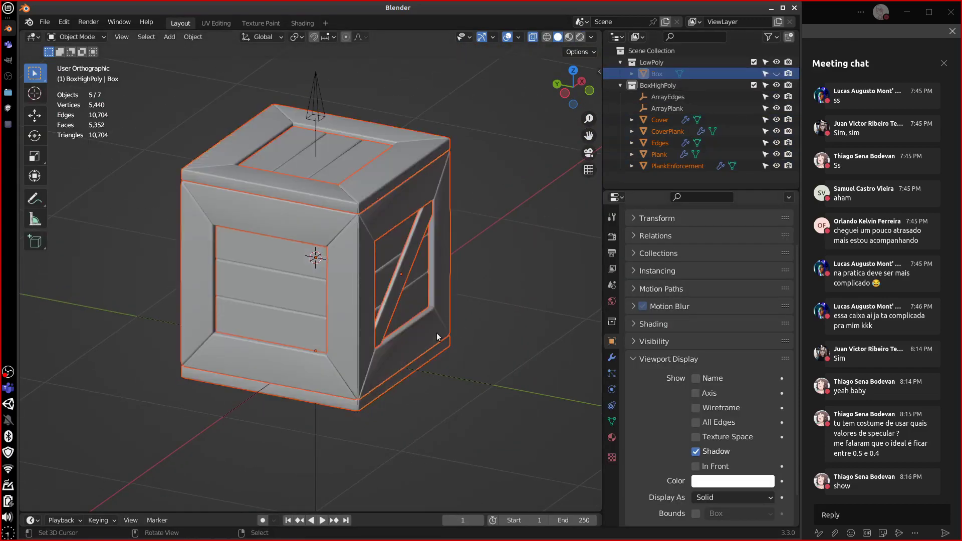
{"action": "middle_click_drag", "start_coordinate": [437, 336], "coordinate": [558, 338]}
{"action": "scroll", "coordinate": [427, 324], "scroll_direction": "up", "scroll_amount": 3}
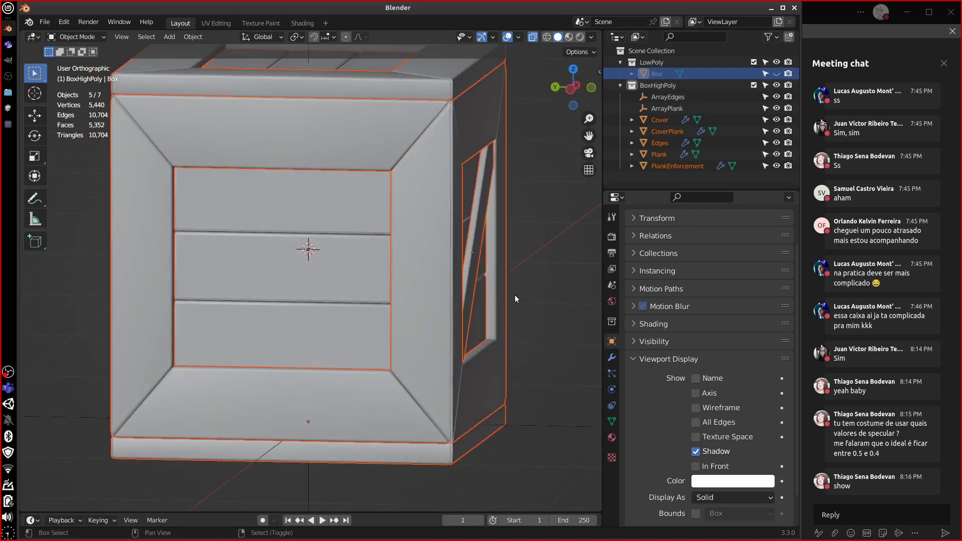
{"action": "left_click", "coordinate": [34, 219]}
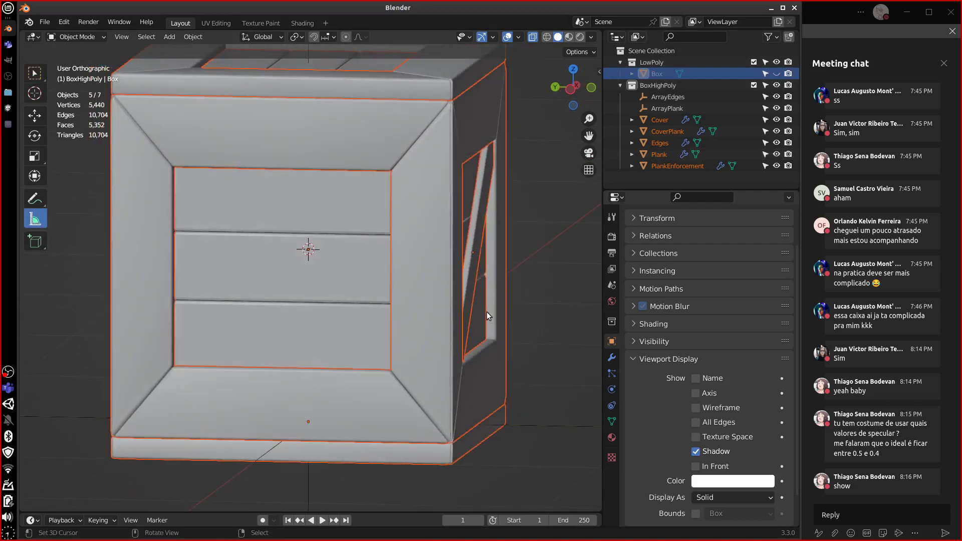
{"action": "left_click_drag", "start_coordinate": [488, 312], "coordinate": [498, 315]}
{"action": "left_click", "coordinate": [776, 74]}
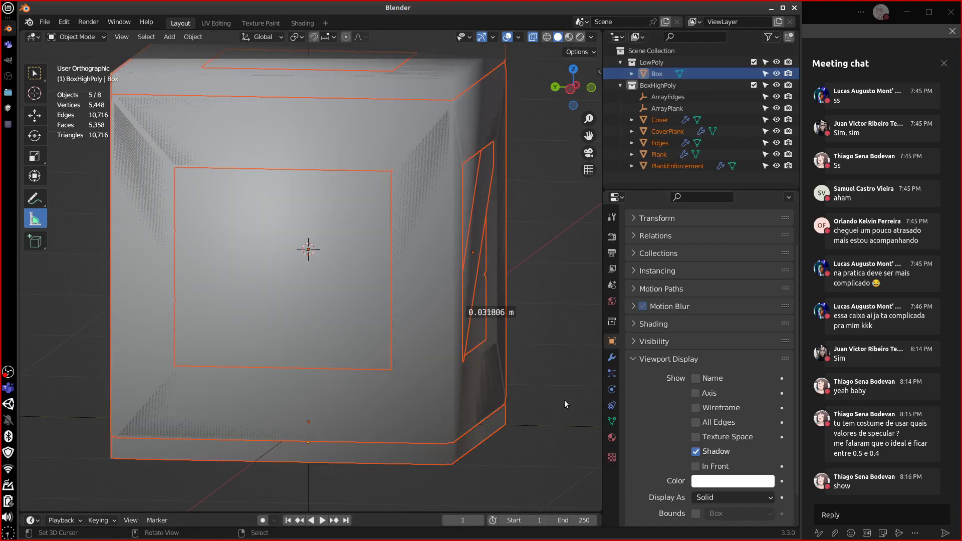
{"action": "middle_click_drag", "start_coordinate": [564, 400], "coordinate": [541, 457]}
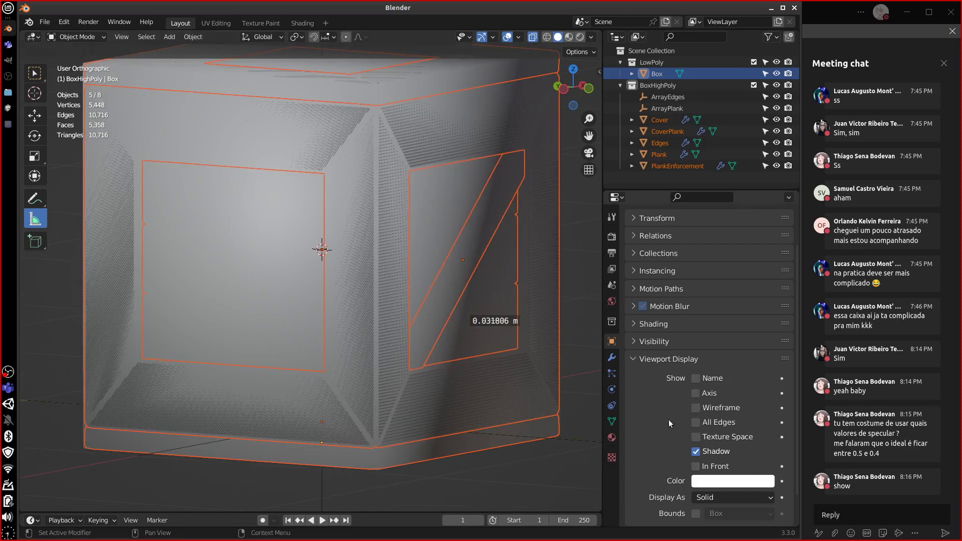
Set the Selected to Active bake Extrusion to 0.03 m
{"action": "left_click", "coordinate": [314, 22]}
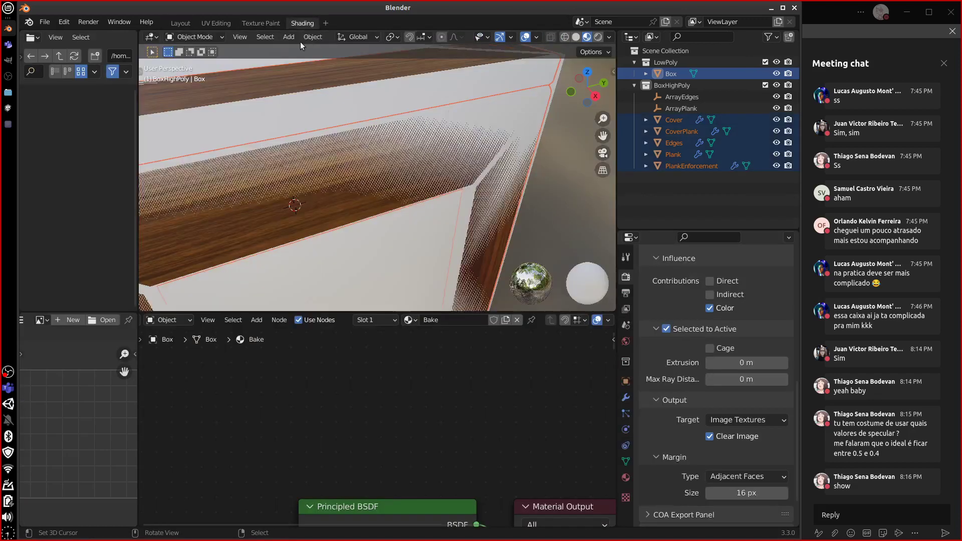
{"action": "double_click", "coordinate": [756, 363]}
{"action": "key", "text": "BackSpace"}
{"action": "key", "text": "BackSpace"}
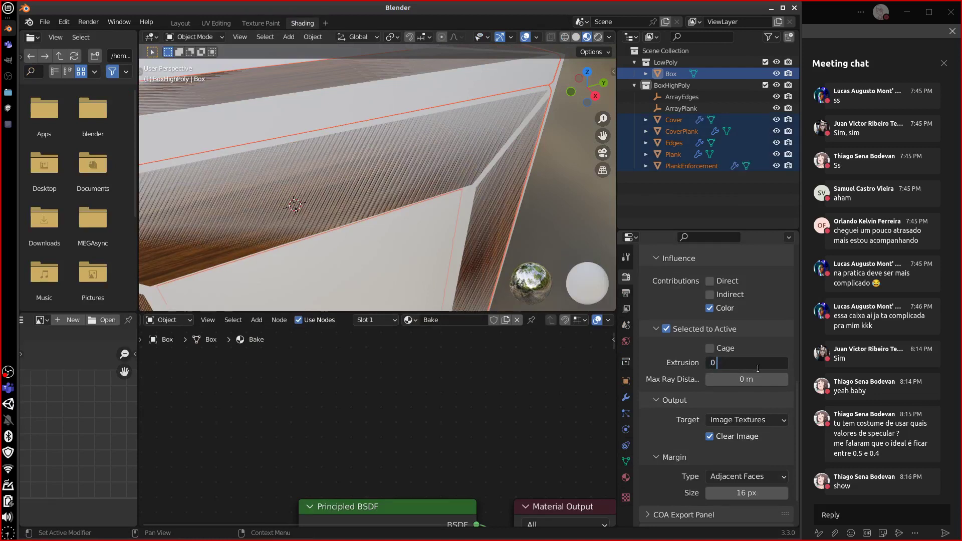
{"action": "type", "text": ".03"}
{"action": "key", "text": "Return"}
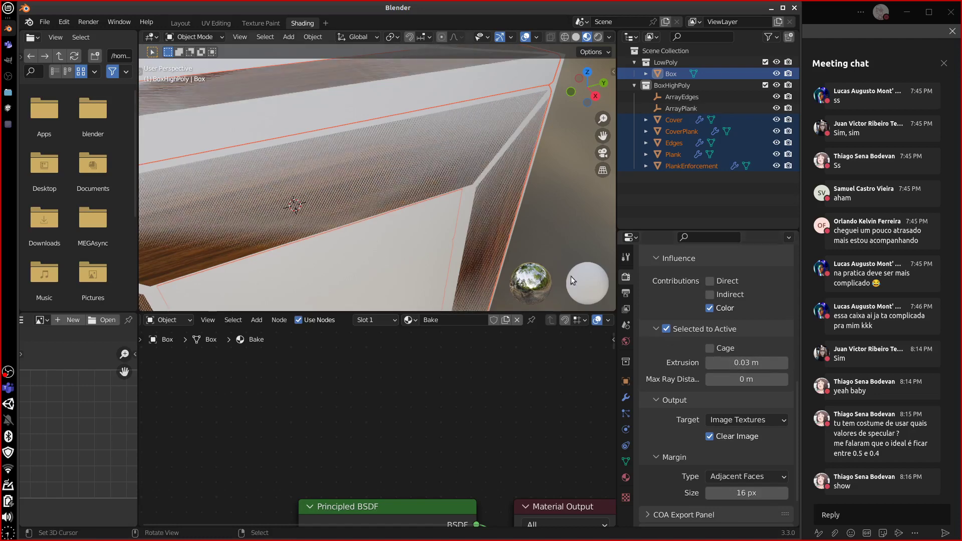
Recheck the measured recess depth and set the Selected to Active bake Extrusion to 0.04 m
{"action": "left_click", "coordinate": [184, 23]}
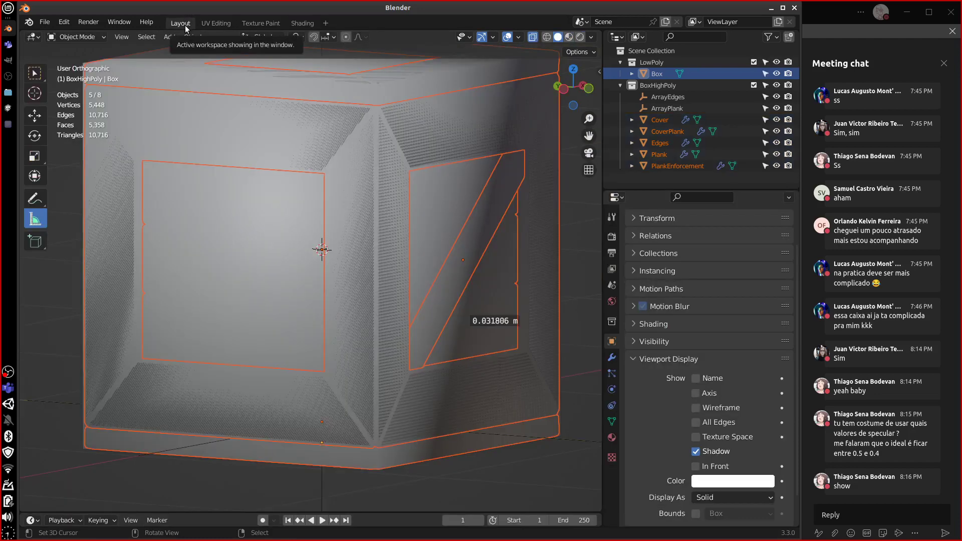
{"action": "left_click", "coordinate": [296, 23]}
{"action": "left_click", "coordinate": [724, 363]}
{"action": "key", "text": "End"}
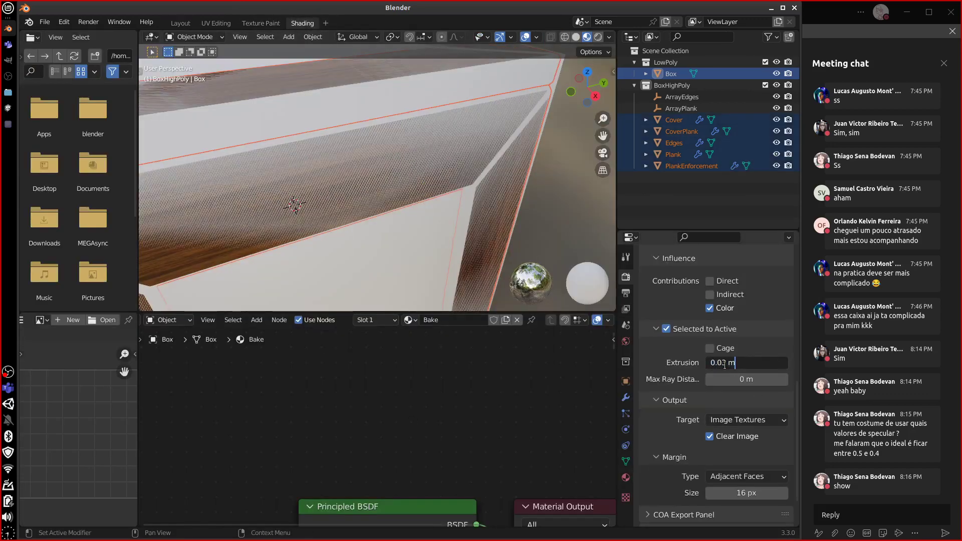
{"action": "left_click_drag", "start_coordinate": [724, 364], "coordinate": [754, 363]}
{"action": "type", "text": "4"}
{"action": "key", "text": "Return"}
Check the BAKE image texture node in the Box's Bake material and start the diffuse color bake
{"action": "middle_click_drag", "start_coordinate": [531, 226], "coordinate": [547, 228]}
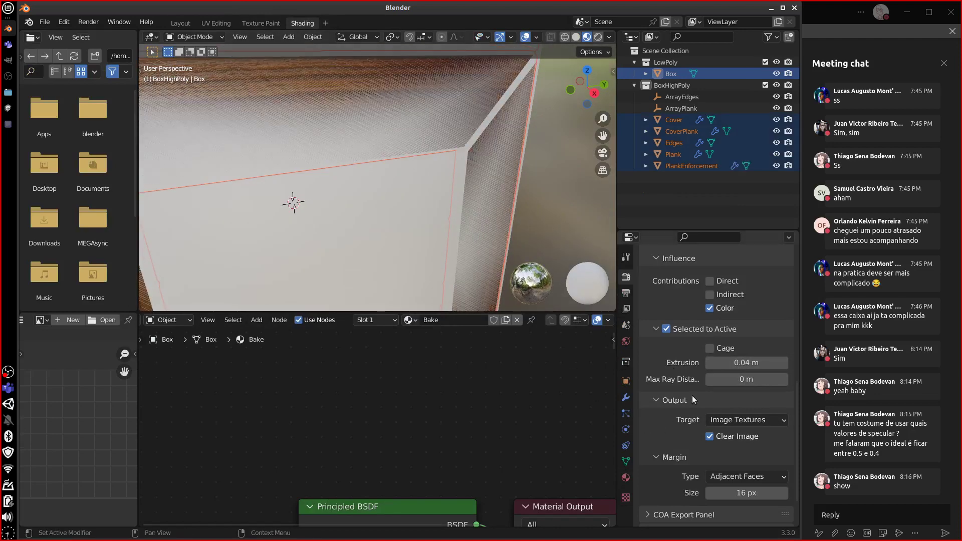
{"action": "scroll", "coordinate": [542, 209], "scroll_direction": "down", "scroll_amount": 6}
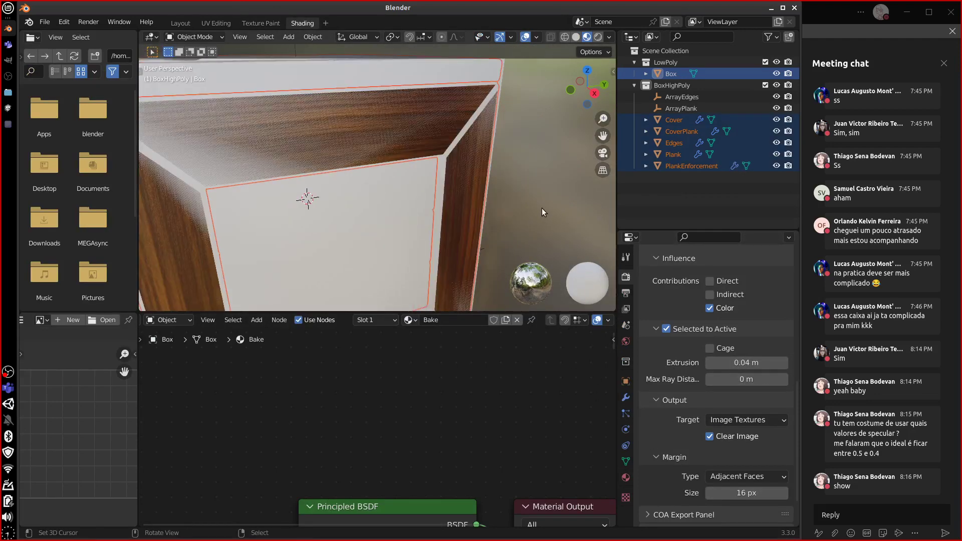
{"action": "middle_click_drag", "start_coordinate": [537, 470], "coordinate": [374, 335]}
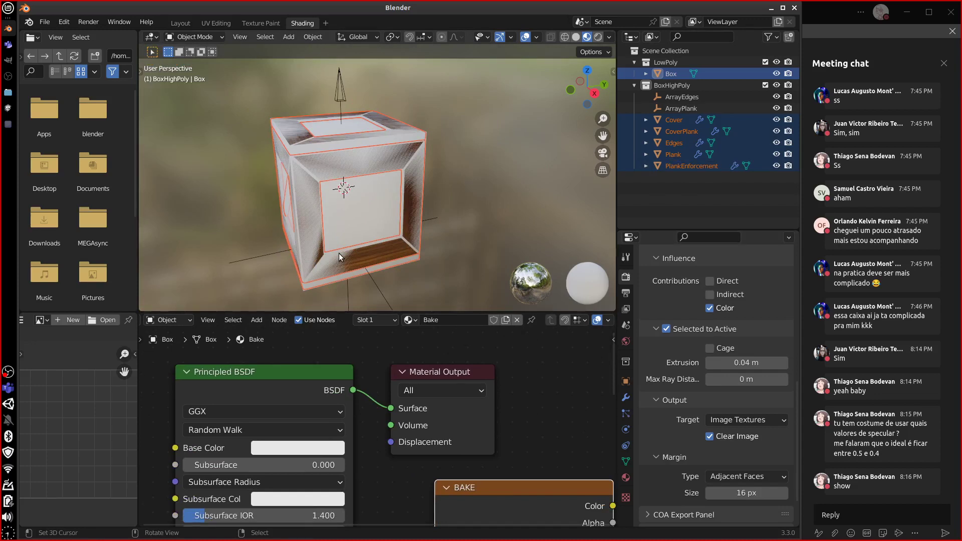
{"action": "middle_click_drag", "start_coordinate": [555, 438], "coordinate": [459, 352]}
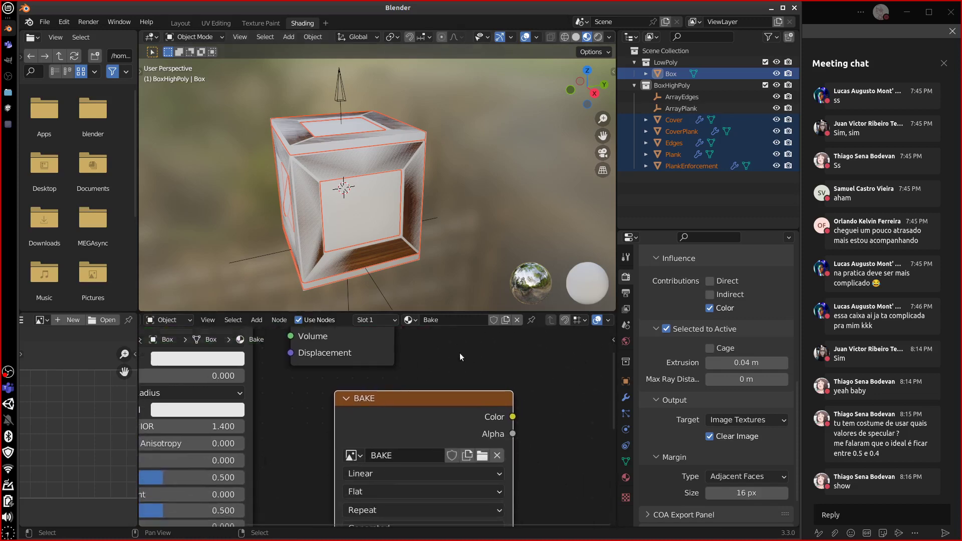
{"action": "middle_click_drag", "start_coordinate": [449, 409], "coordinate": [449, 378]}
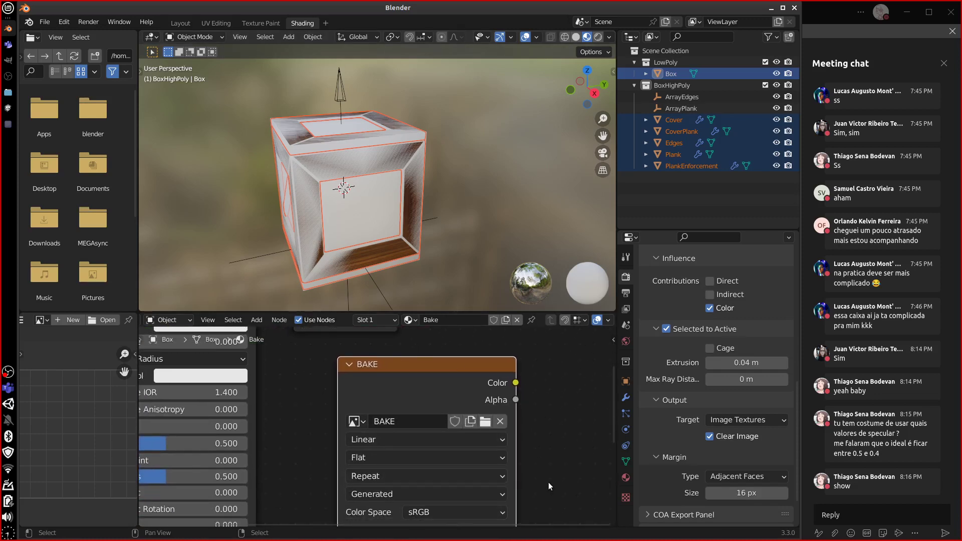
{"action": "scroll", "coordinate": [571, 471], "scroll_direction": "right", "scroll_amount": 2}
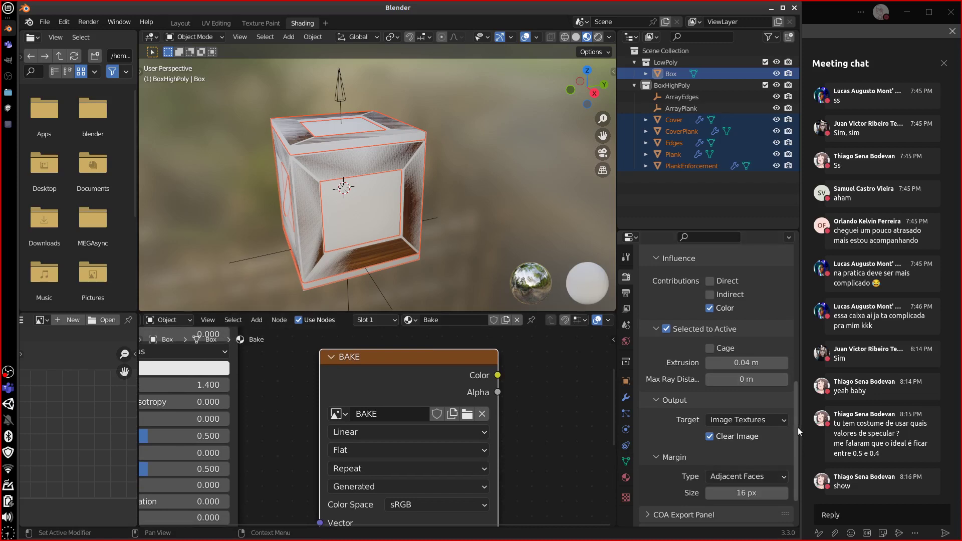
{"action": "left_click_drag", "start_coordinate": [798, 428], "coordinate": [789, 368]}
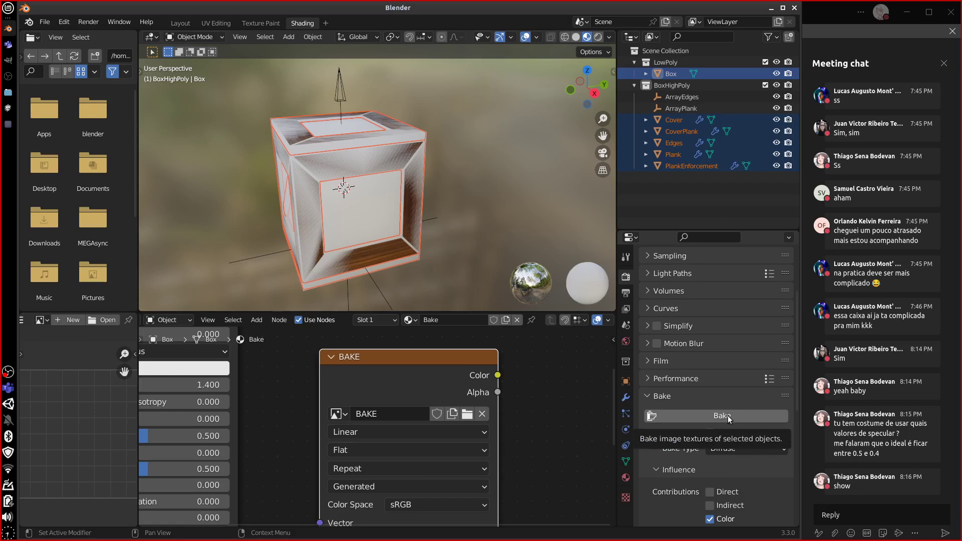
{"action": "left_click", "coordinate": [728, 416]}
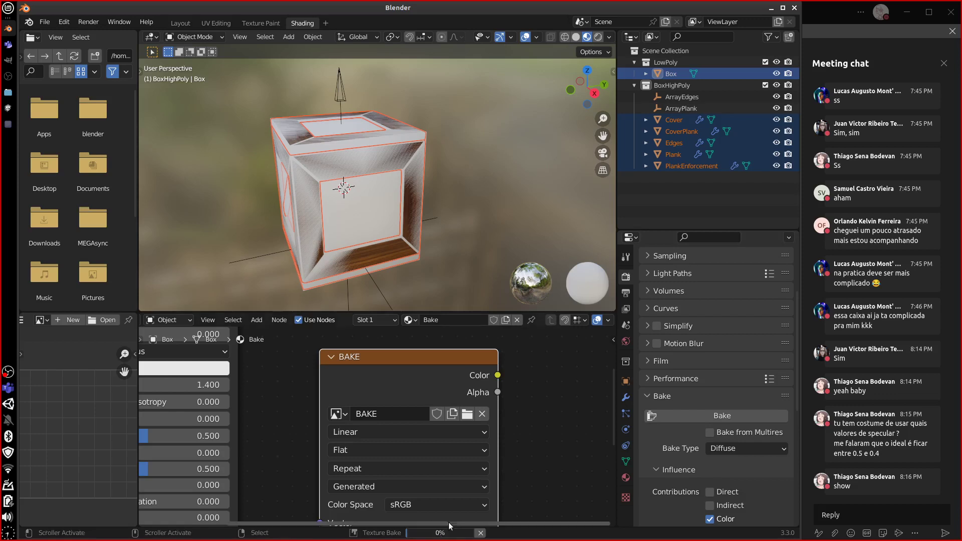
Display the BAKE image in the Image Editor and widen that editor to inspect the baked texture
{"action": "left_click", "coordinate": [42, 319]}
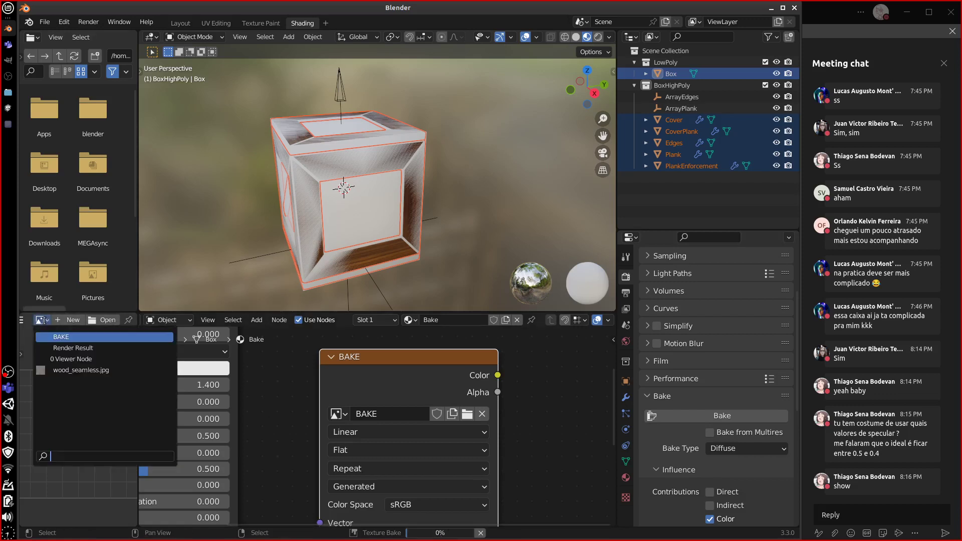
{"action": "left_click", "coordinate": [84, 337]}
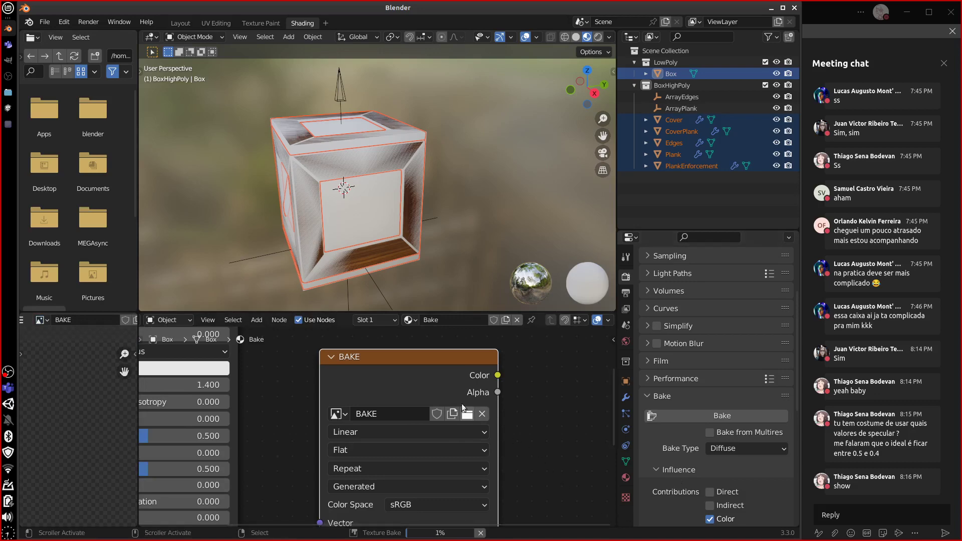
{"action": "left_click_drag", "start_coordinate": [138, 296], "coordinate": [181, 293]}
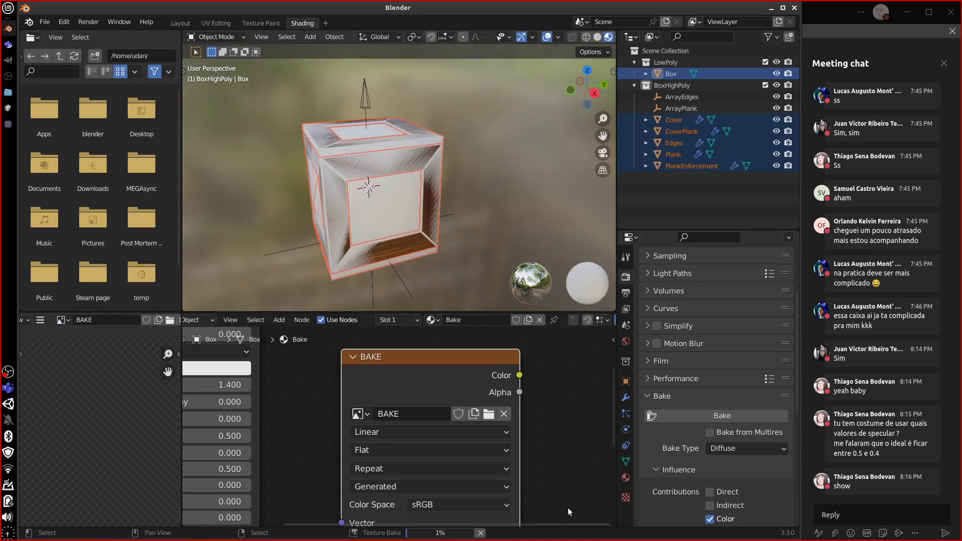
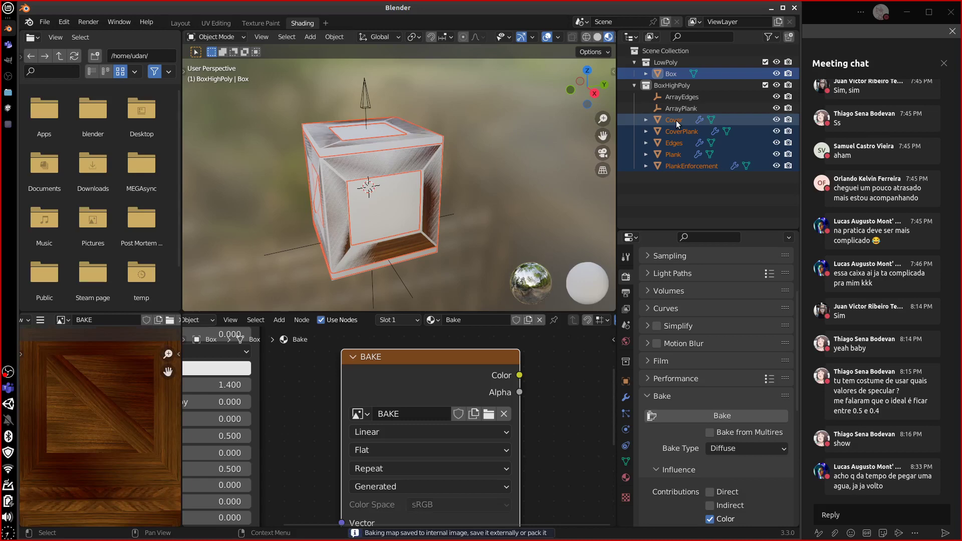
{"action": "scroll", "coordinate": [129, 435], "scroll_direction": "down", "scroll_amount": 1}
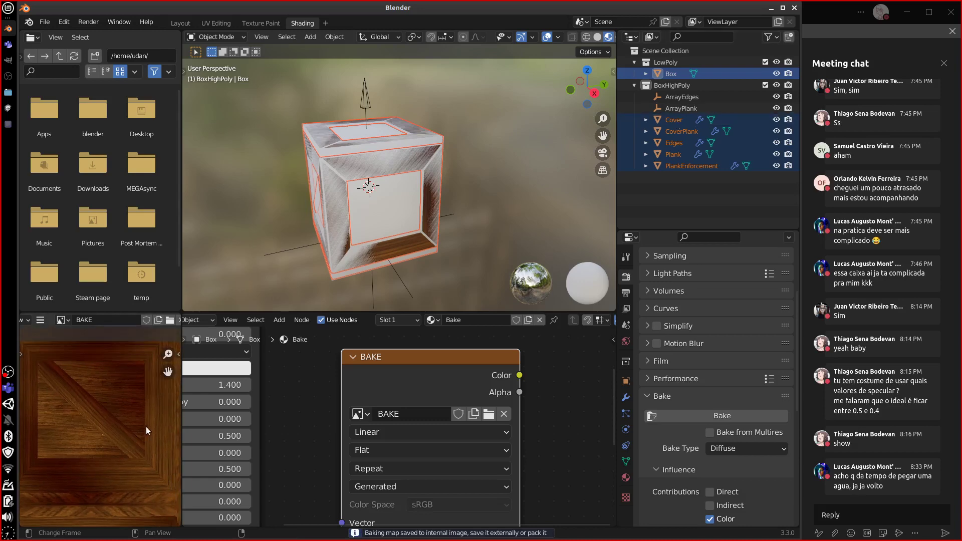
Examine the baked BAKE texture enlarged, checking the wood detail on the crate faces and the BAKE image node's settings
{"action": "key", "text": "ctrl+space"}
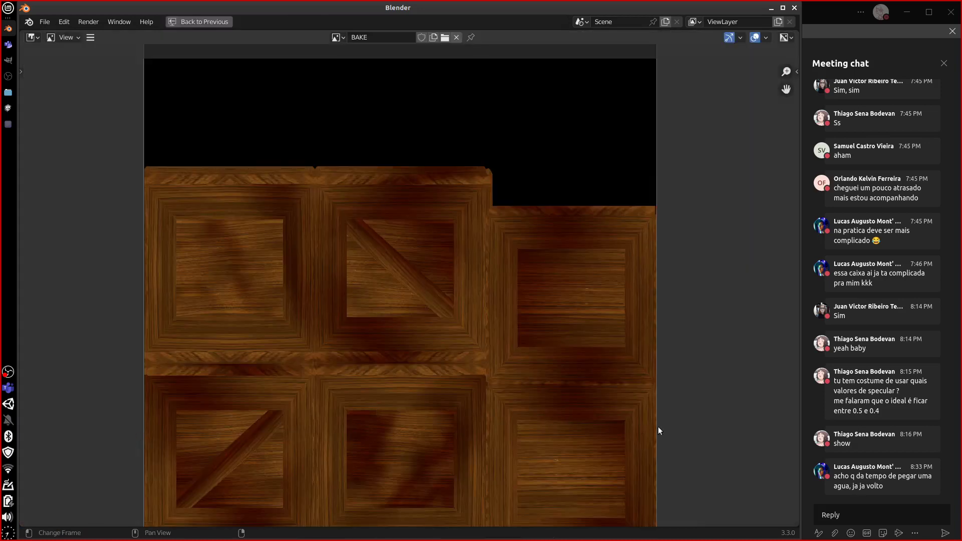
{"action": "scroll", "coordinate": [654, 413], "scroll_direction": "down", "scroll_amount": 3}
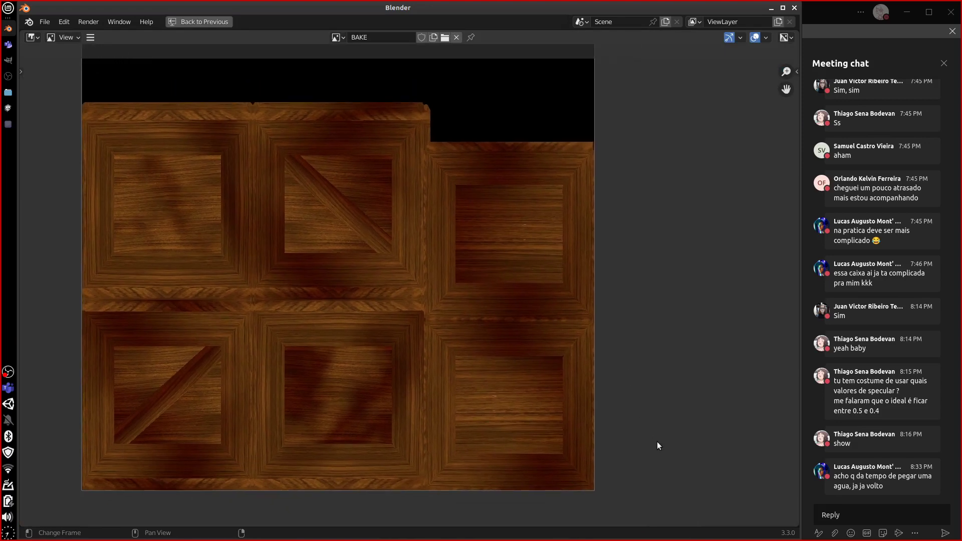
{"action": "scroll", "coordinate": [651, 442], "scroll_direction": "up", "scroll_amount": 2}
{"action": "scroll", "coordinate": [644, 439], "scroll_direction": "up", "scroll_amount": 2}
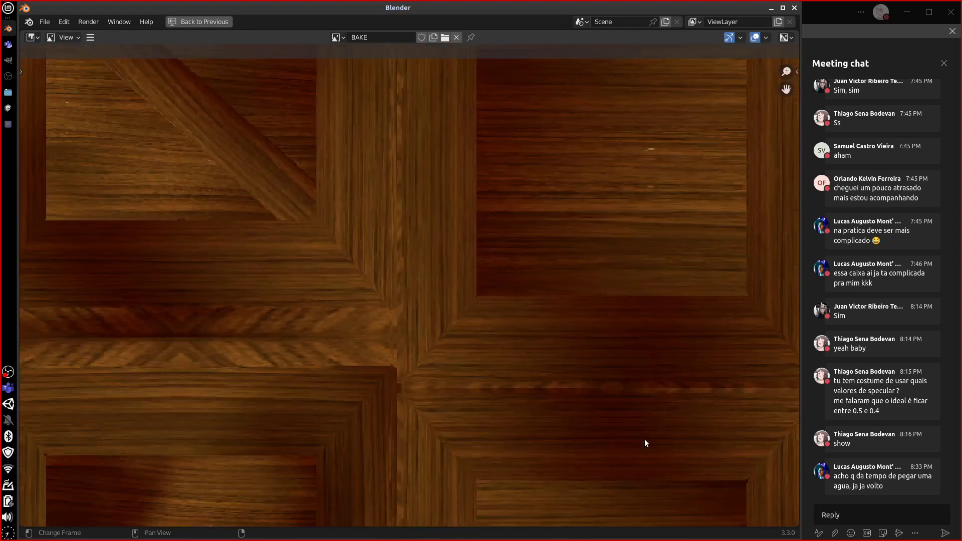
{"action": "scroll", "coordinate": [645, 439], "scroll_direction": "down", "scroll_amount": 4}
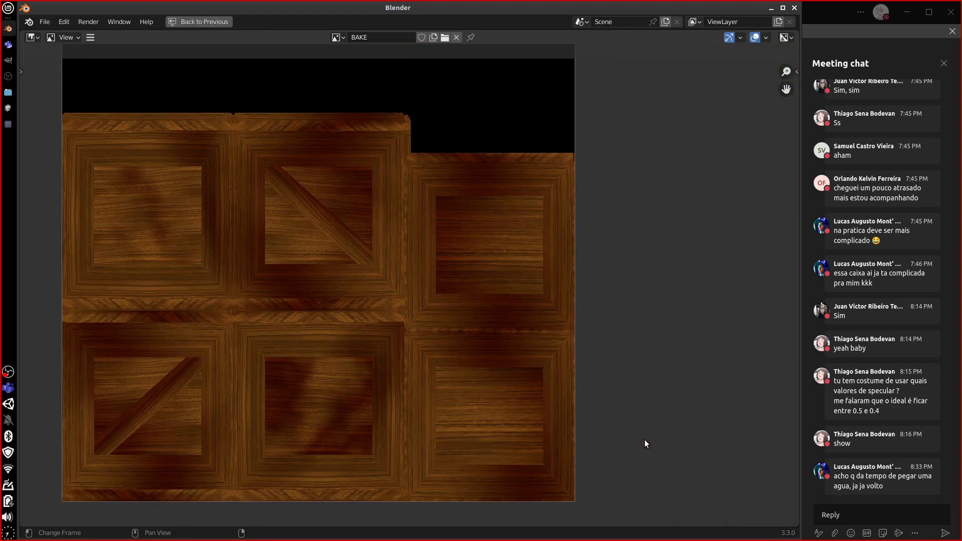
{"action": "middle_click_drag", "start_coordinate": [656, 437], "coordinate": [645, 444]}
{"action": "key", "text": "ctrl+space"}
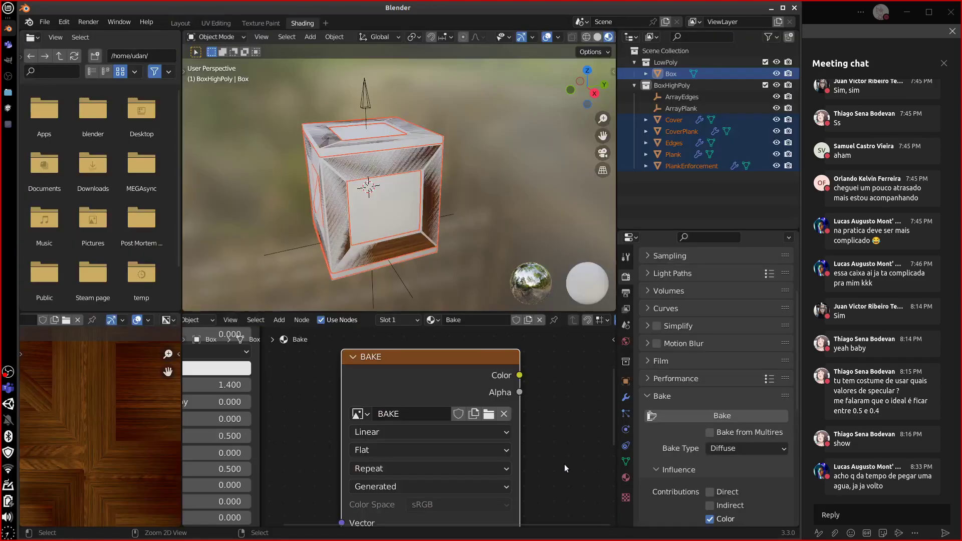
{"action": "key", "text": "ctrl+space"}
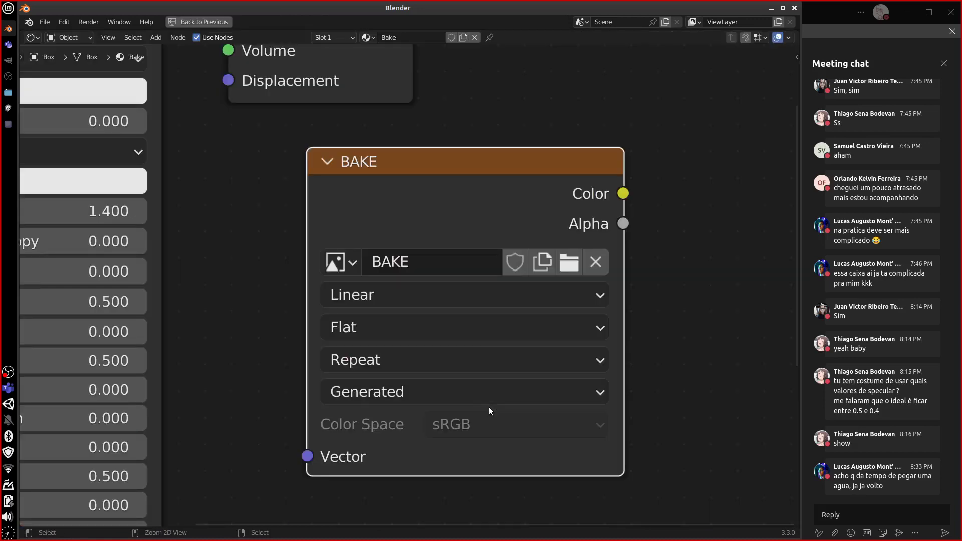
{"action": "key", "text": "ctrl+space"}
{"action": "key", "text": "ctrl+space"}
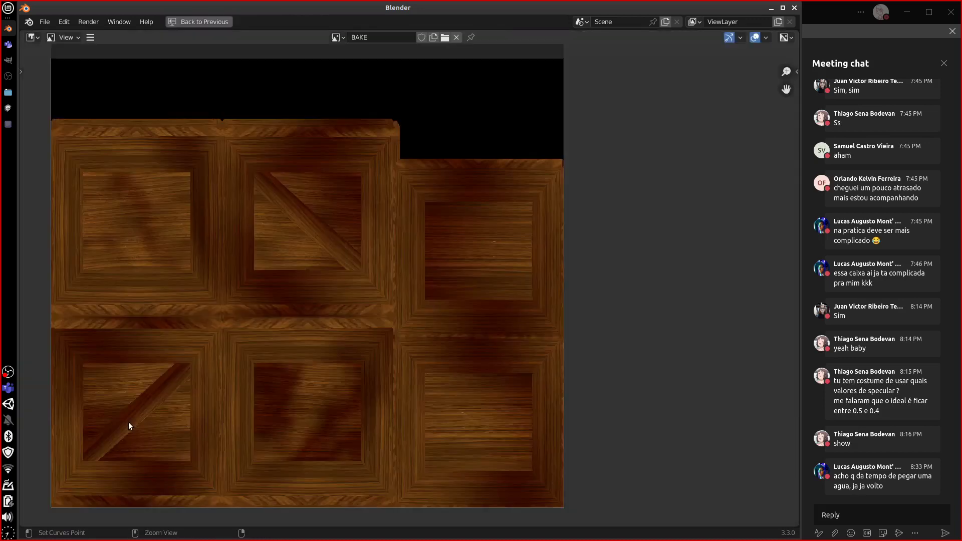
Save the project as Albedo in the home folder and return to the full shading layout
{"action": "left_click", "coordinate": [45, 21]}
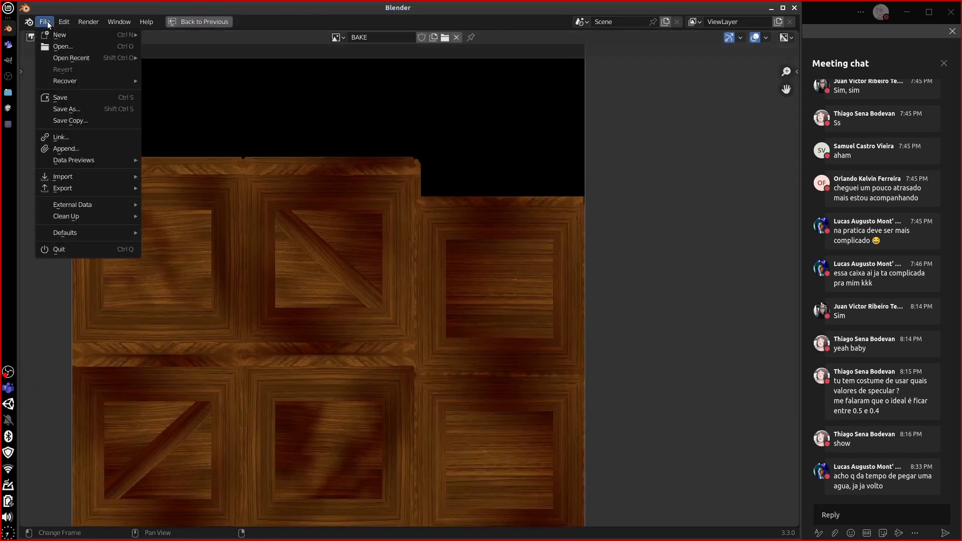
{"action": "left_click", "coordinate": [92, 108]}
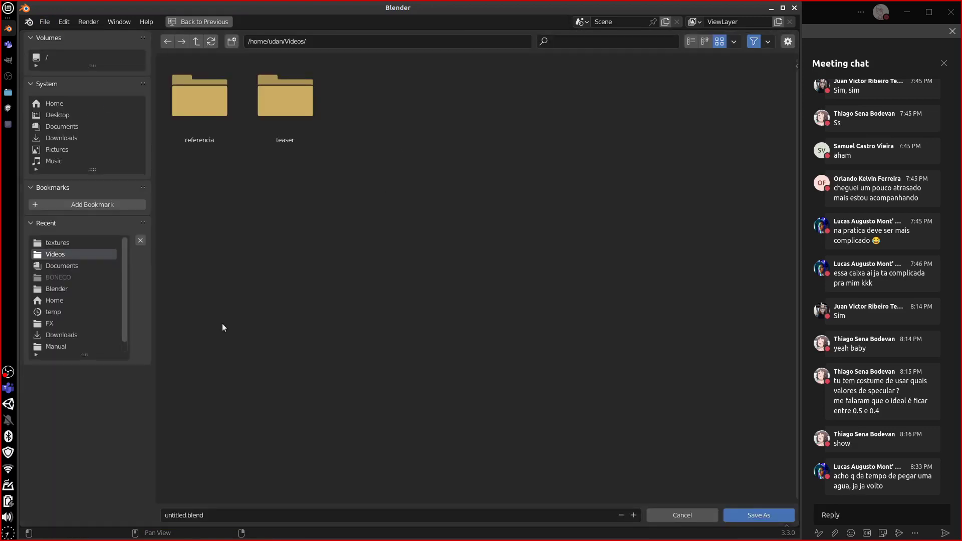
{"action": "left_click", "coordinate": [65, 105]}
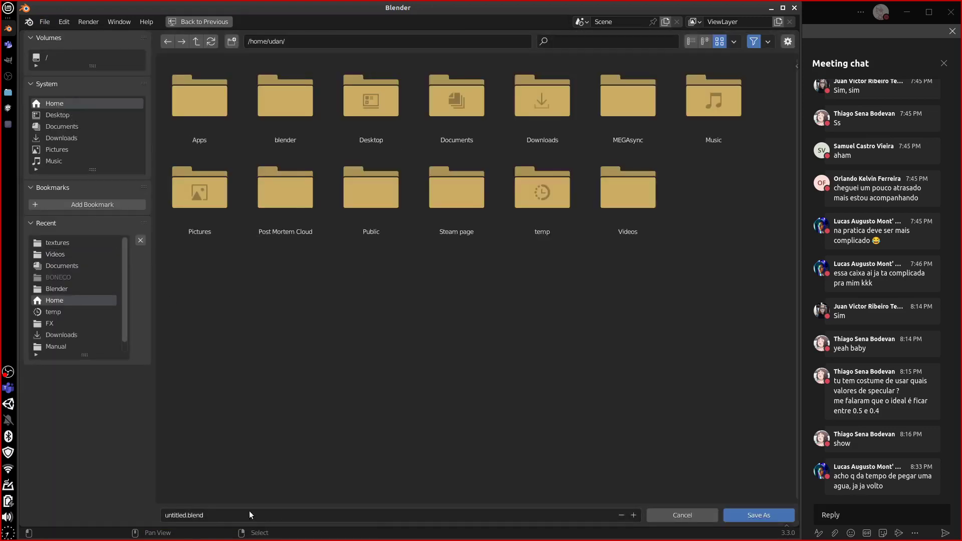
{"action": "left_click", "coordinate": [210, 521]}
{"action": "type", "text": "Albedo"}
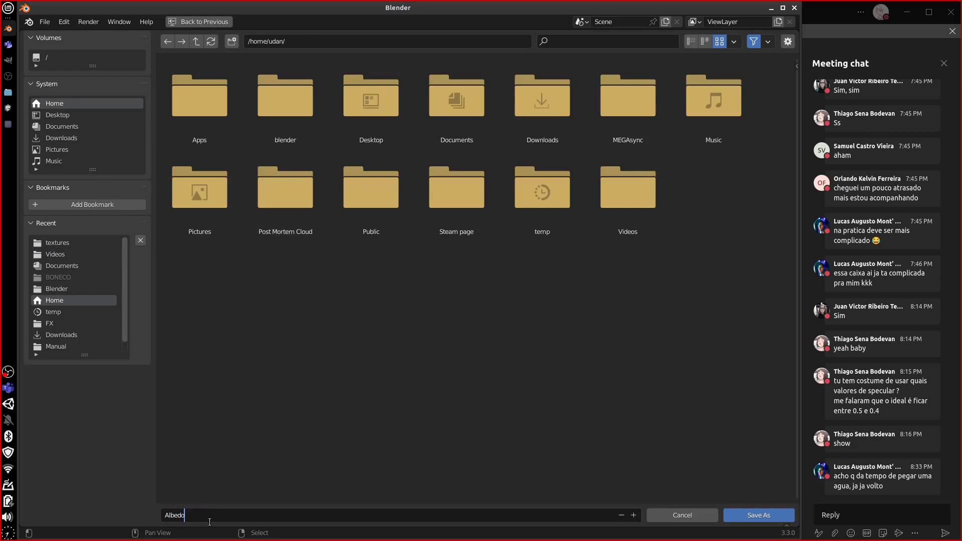
{"action": "left_click", "coordinate": [758, 514]}
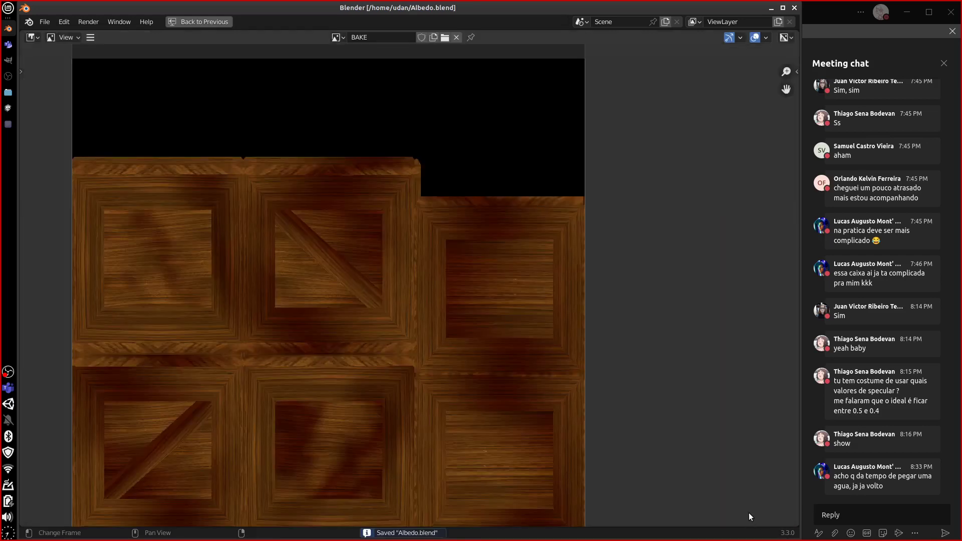
{"action": "scroll", "coordinate": [652, 405], "scroll_direction": "right", "scroll_amount": 2}
{"action": "key", "text": "ctrl+space"}
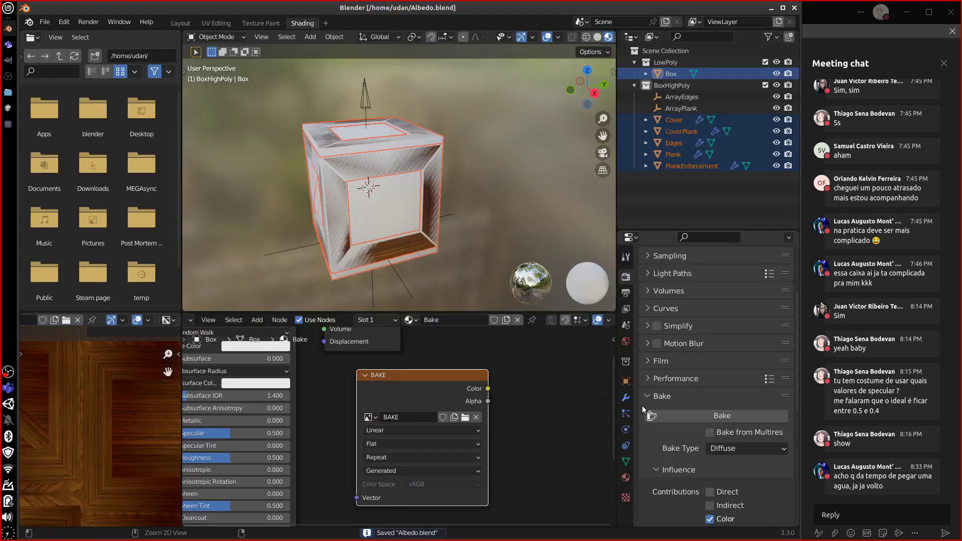
Inspect PlankEnforcement's Wood material nodes, following the base color and bump connections into the Principled BSDF
{"action": "middle_click_drag", "start_coordinate": [450, 493], "coordinate": [561, 431]}
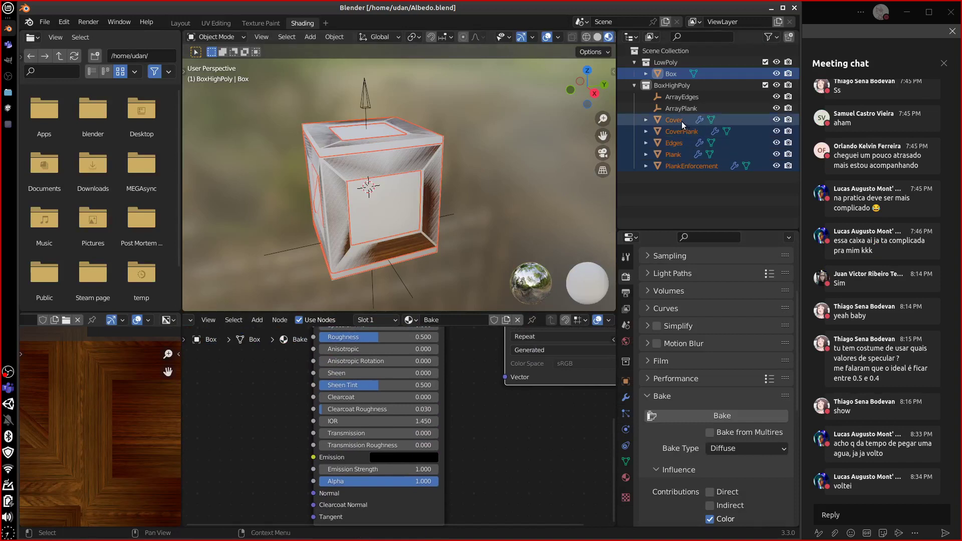
{"action": "left_click", "coordinate": [671, 166]}
{"action": "mouse_move", "coordinate": [508, 465]}
{"action": "middle_mouse_down"}
{"action": "mouse_move", "coordinate": [522, 464]}
{"action": "mouse_move", "coordinate": [544, 517]}
{"action": "mouse_move", "coordinate": [566, 458]}
{"action": "mouse_move", "coordinate": [541, 381]}
{"action": "mouse_move", "coordinate": [523, 459]}
{"action": "middle_mouse_up"}
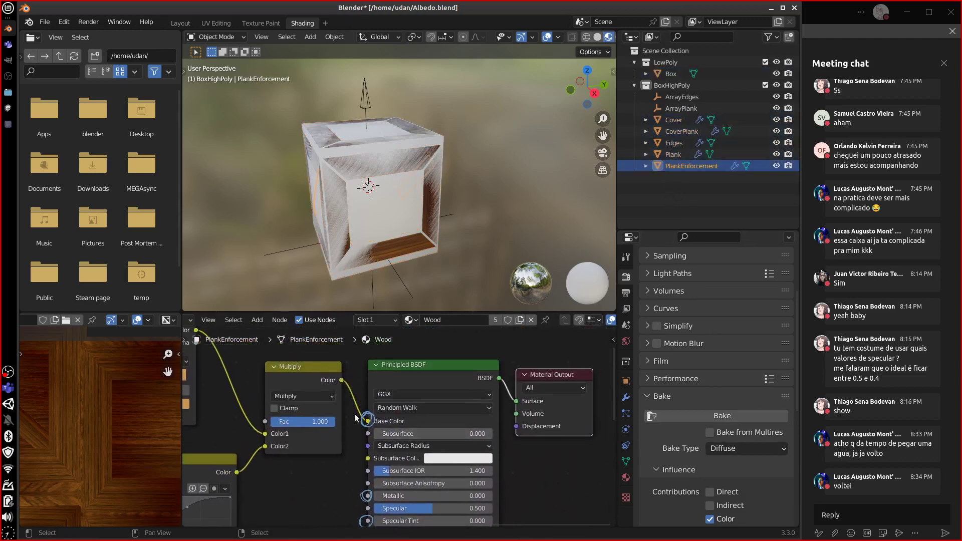
{"action": "middle_click_drag", "start_coordinate": [377, 432], "coordinate": [564, 378]}
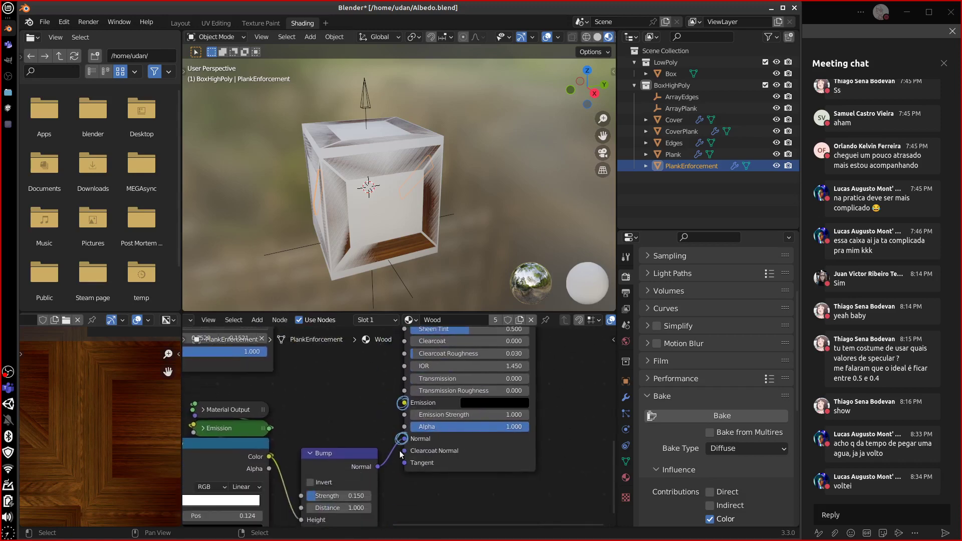
Add Plank, Edges, CoverPlank and Cover to the selection, with the low-poly Box selected last as the active object
{"action": "left_click", "coordinate": [678, 155], "text": "ctrl"}
{"action": "left_click", "coordinate": [678, 143], "text": "ctrl"}
{"action": "left_click", "coordinate": [679, 131], "text": "ctrl"}
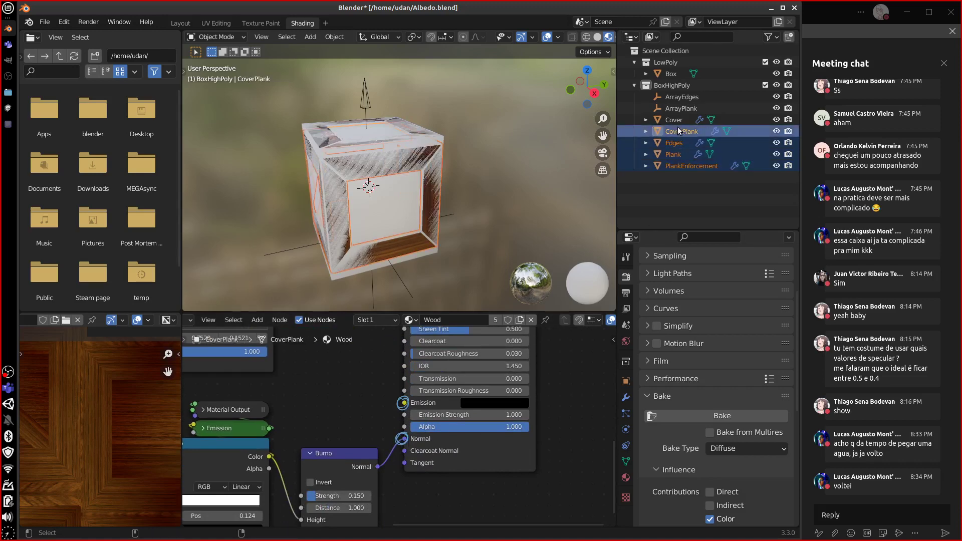
{"action": "left_click", "coordinate": [674, 120], "text": "ctrl"}
{"action": "left_click", "coordinate": [672, 74], "text": "ctrl"}
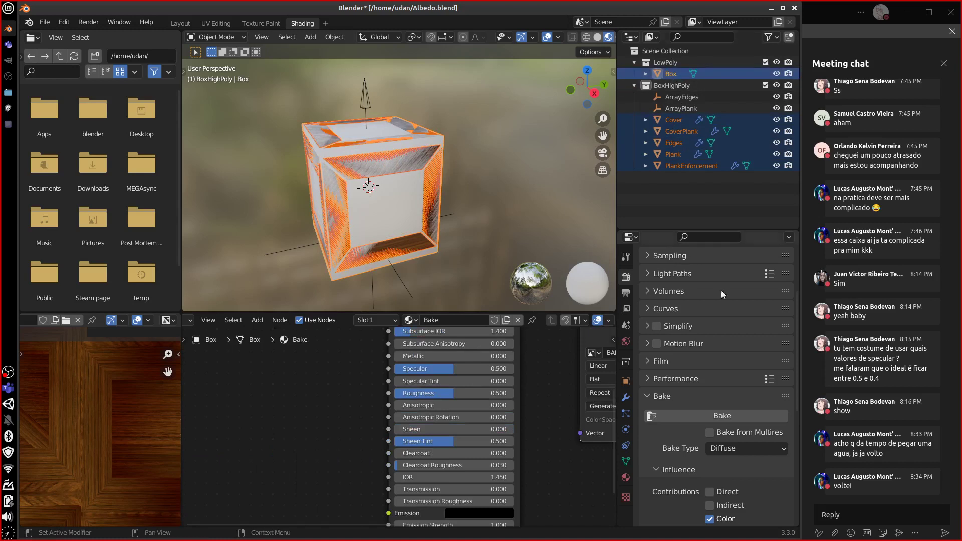
Set the bake type to Normal and bake the selected high-poly parts onto the low-poly Box
{"action": "left_click", "coordinate": [745, 450]}
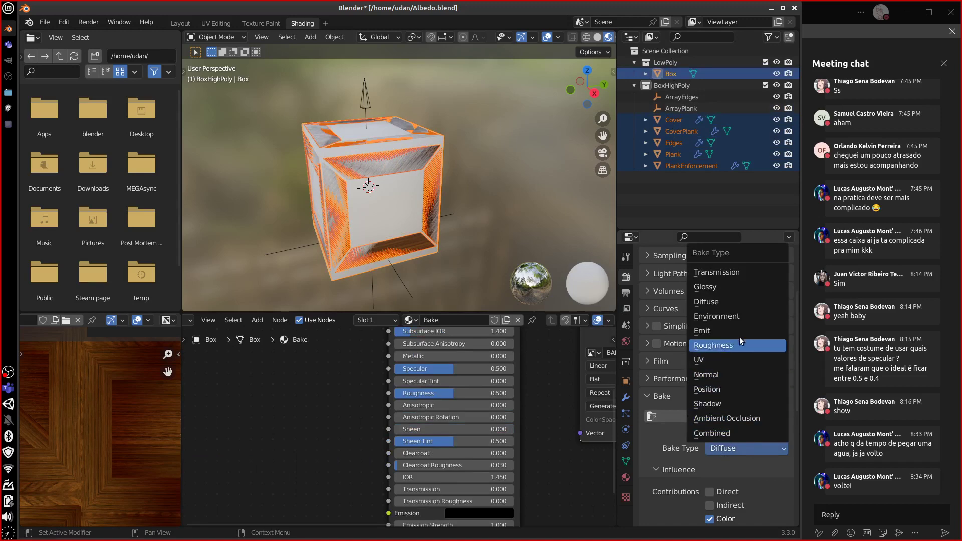
{"action": "left_click", "coordinate": [726, 374]}
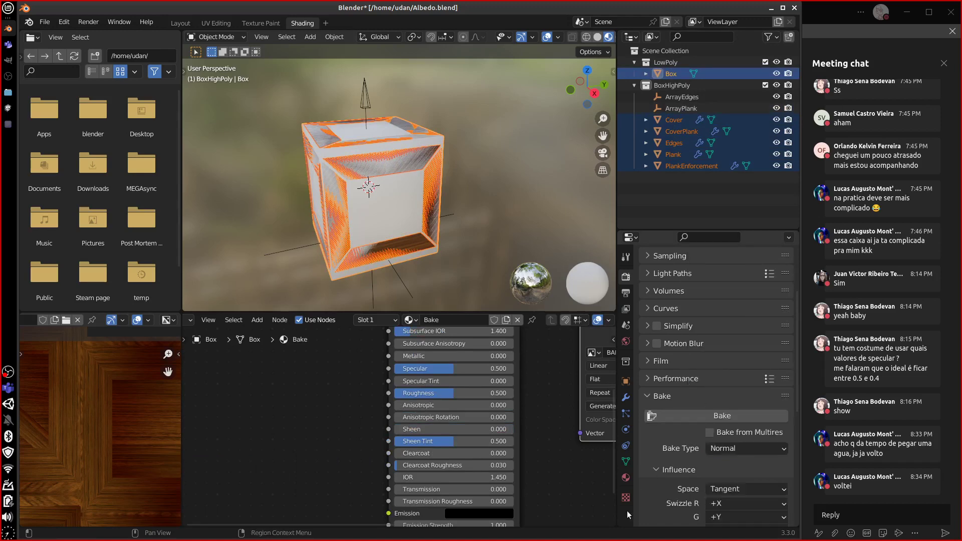
{"action": "scroll", "coordinate": [513, 468], "scroll_direction": "down", "scroll_amount": 3}
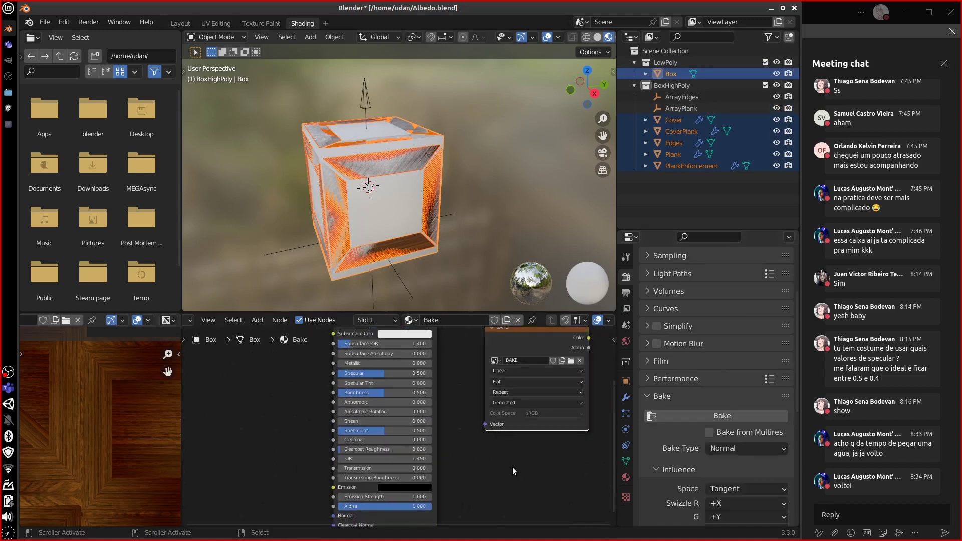
{"action": "middle_click_drag", "start_coordinate": [522, 468], "coordinate": [523, 499]}
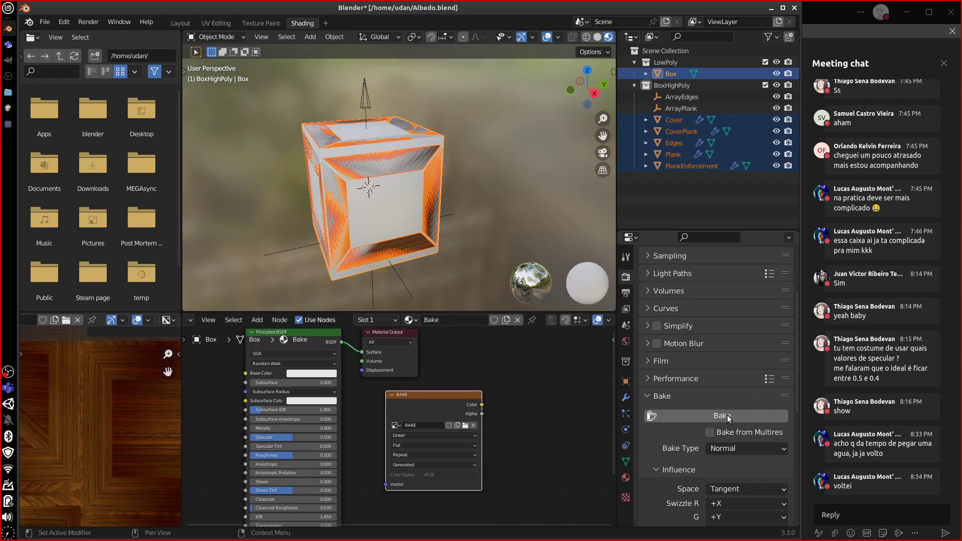
{"action": "left_click_drag", "start_coordinate": [796, 394], "coordinate": [787, 437]}
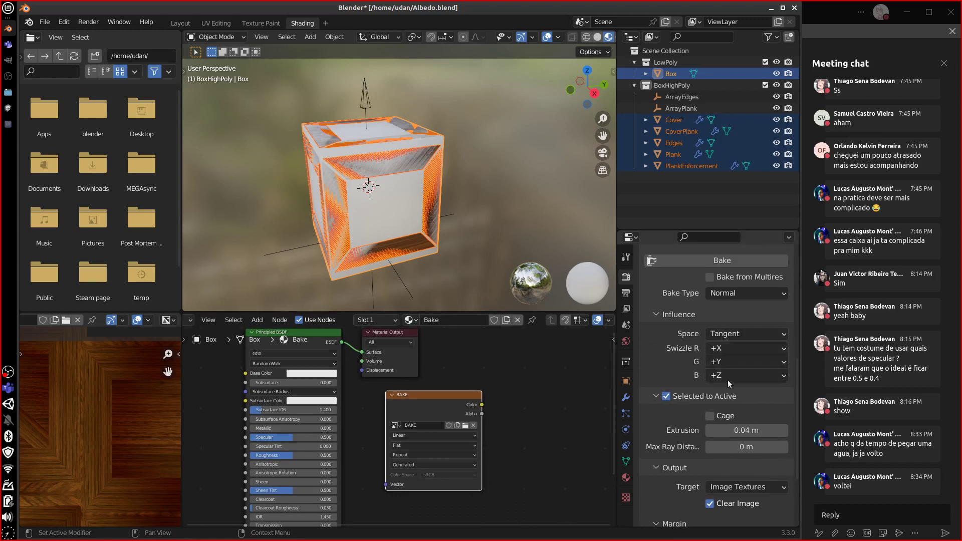
{"action": "left_click", "coordinate": [722, 260]}
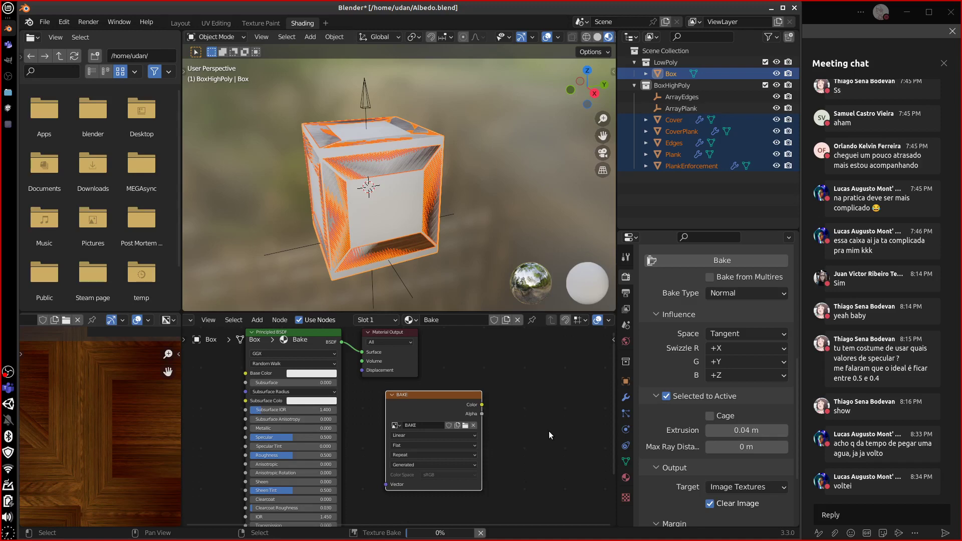
Switch to the file manager and browse from the home folder to MEGAsync/Godot-Games/TAKARA Cards/Concepts/Backgrounds
{"action": "left_click", "coordinate": [8, 92]}
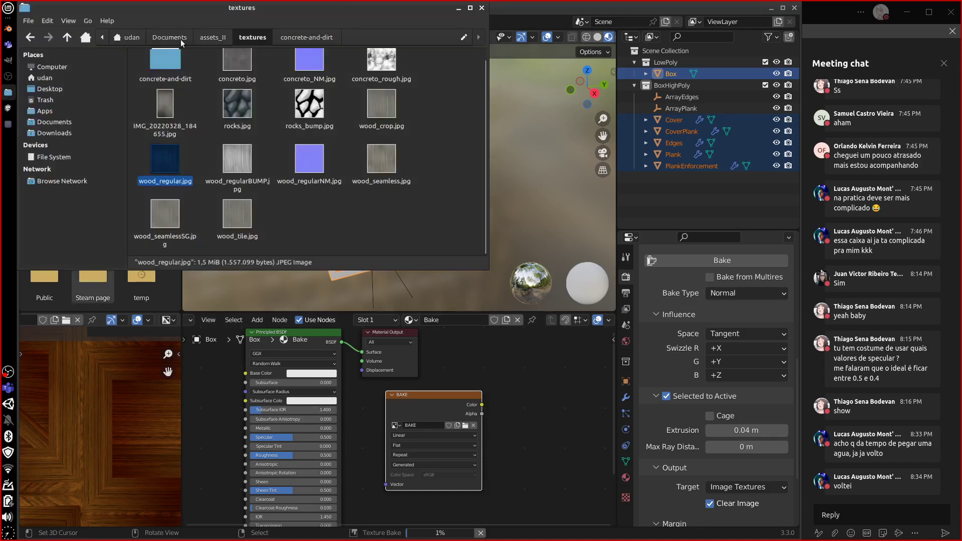
{"action": "left_click", "coordinate": [130, 38]}
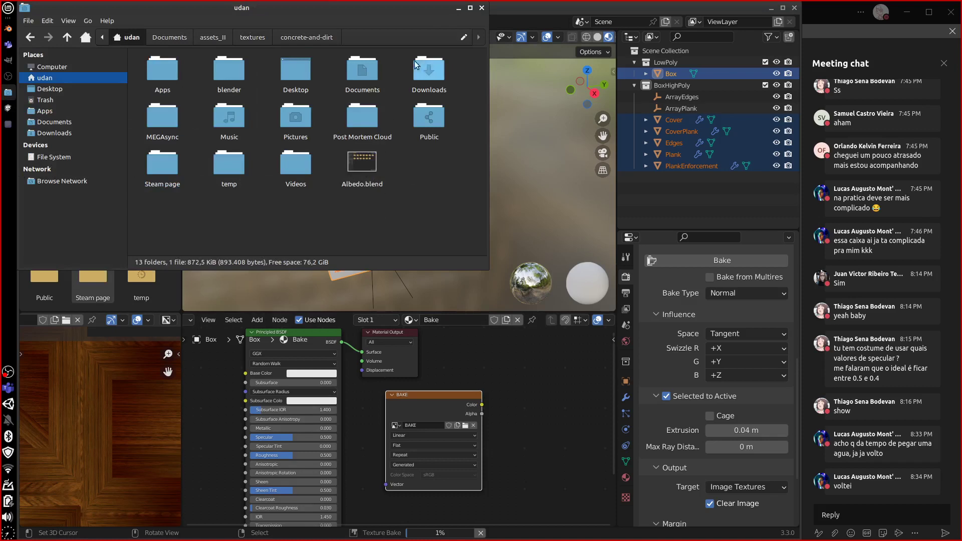
{"action": "left_click_drag", "start_coordinate": [421, 8], "coordinate": [472, 110]}
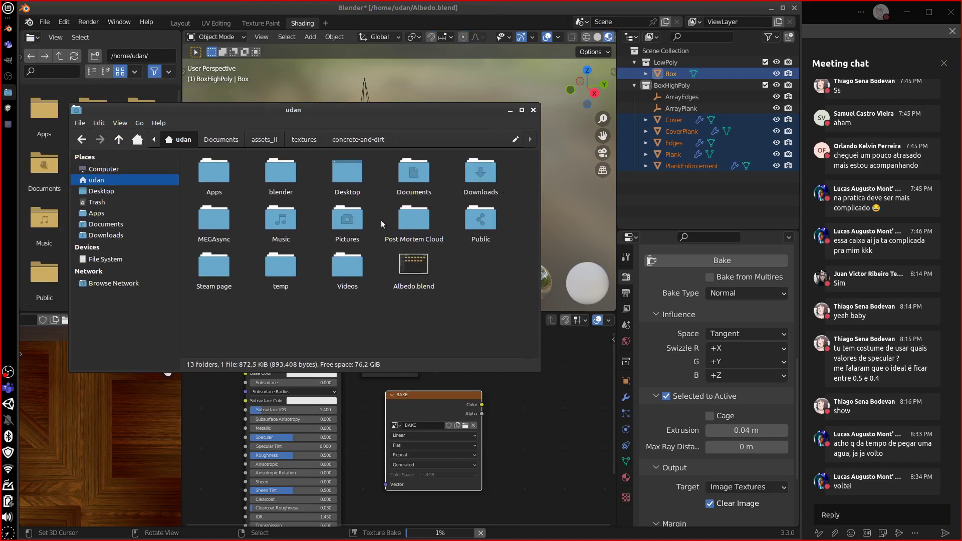
{"action": "double_click", "coordinate": [213, 220]}
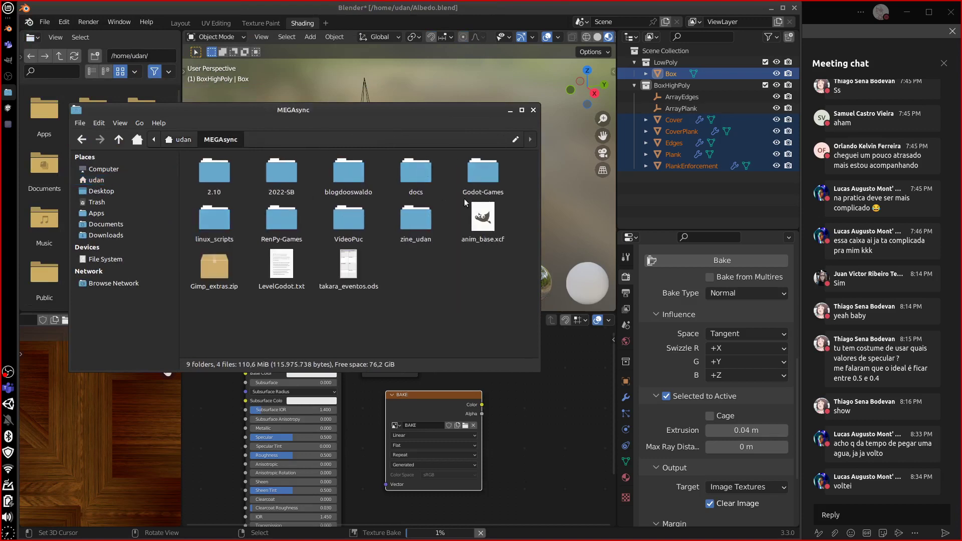
{"action": "double_click", "coordinate": [482, 173]}
{"action": "double_click", "coordinate": [206, 219]}
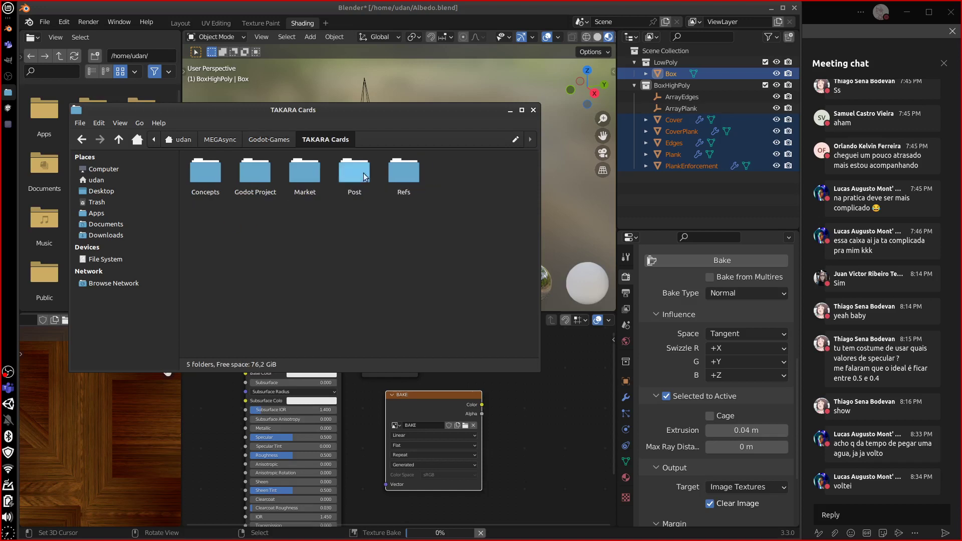
{"action": "left_click", "coordinate": [205, 170]}
{"action": "double_click", "coordinate": [206, 171]}
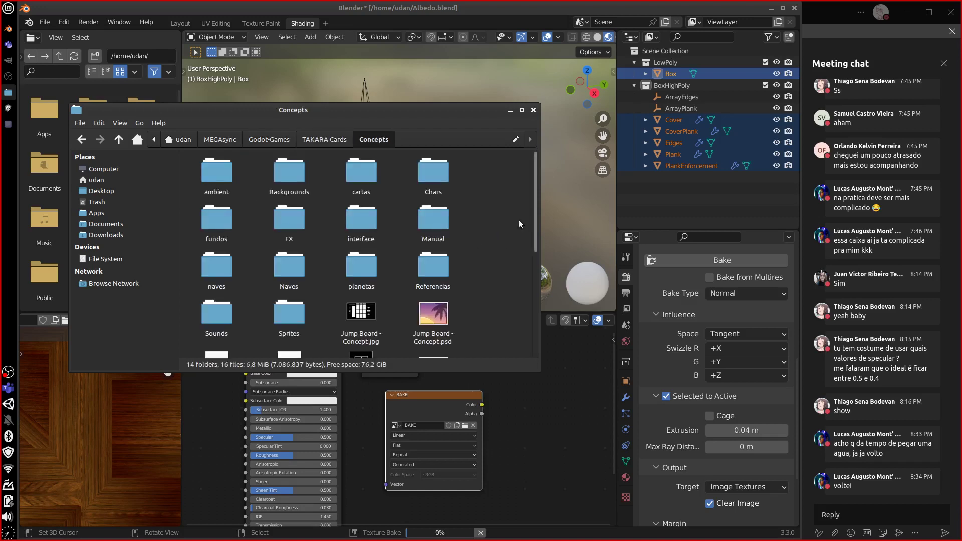
{"action": "mouse_move", "coordinate": [534, 205]}
{"action": "left_mouse_down"}
{"action": "mouse_move", "coordinate": [538, 306]}
{"action": "mouse_move", "coordinate": [537, 199]}
{"action": "left_mouse_up"}
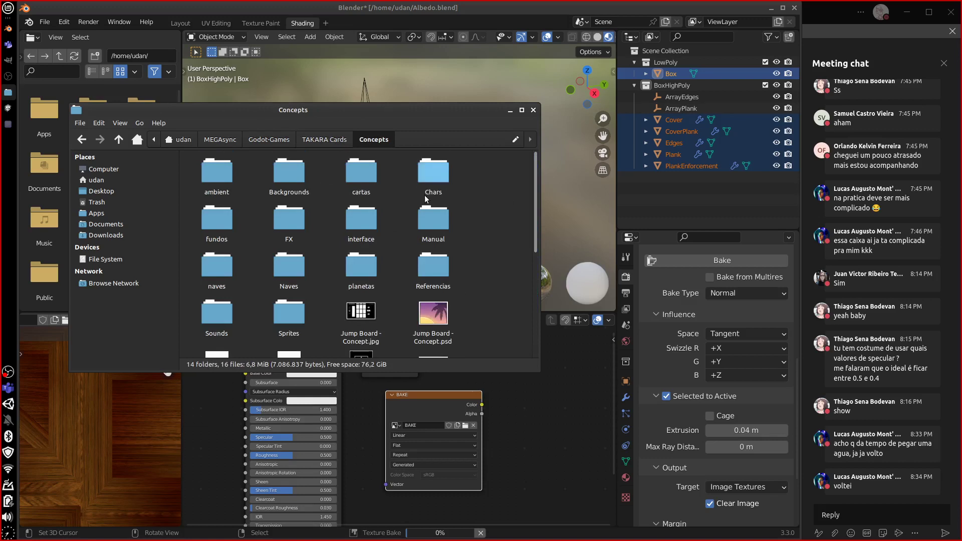
{"action": "double_click", "coordinate": [287, 173]}
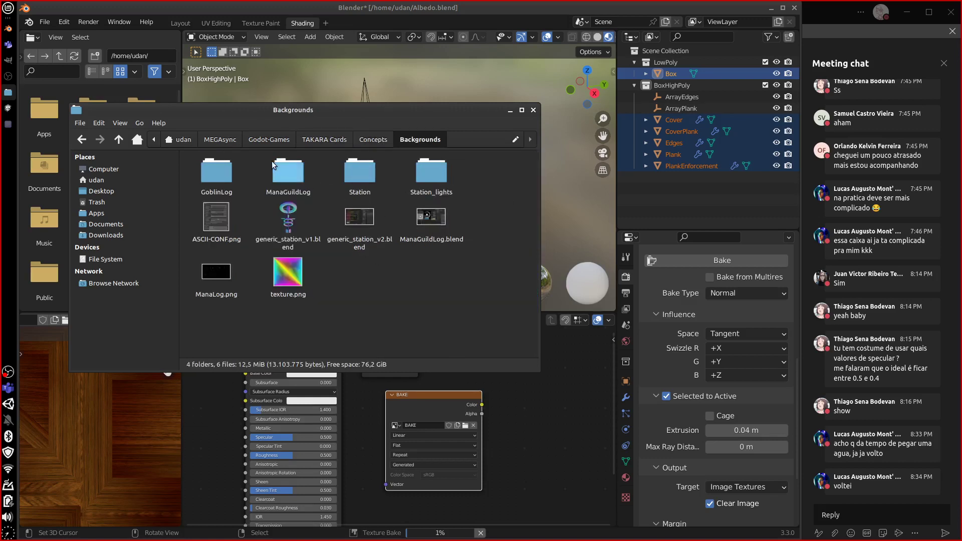
Open generic_station_v1.blend in a second Blender window, look over the station scene and close that window
{"action": "double_click", "coordinate": [289, 217]}
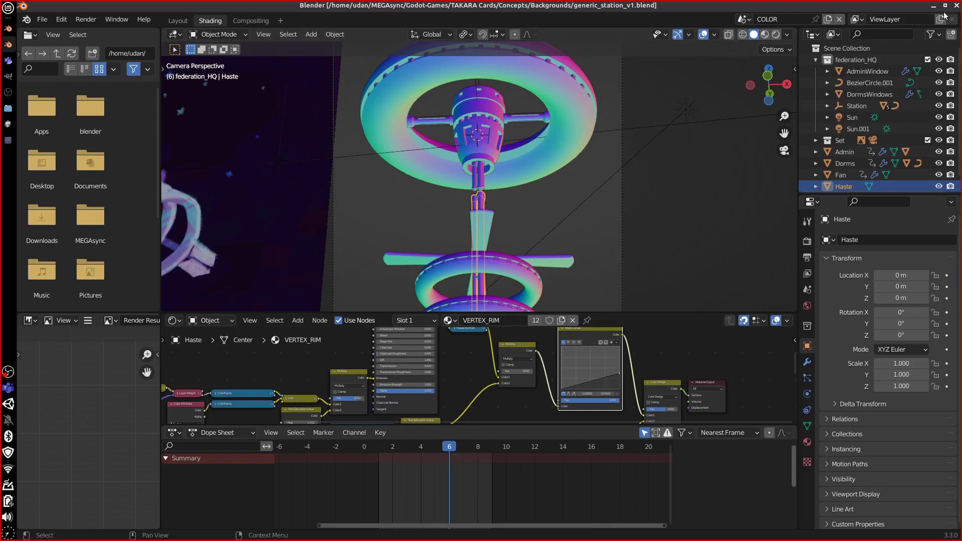
{"action": "double_click", "coordinate": [905, 7]}
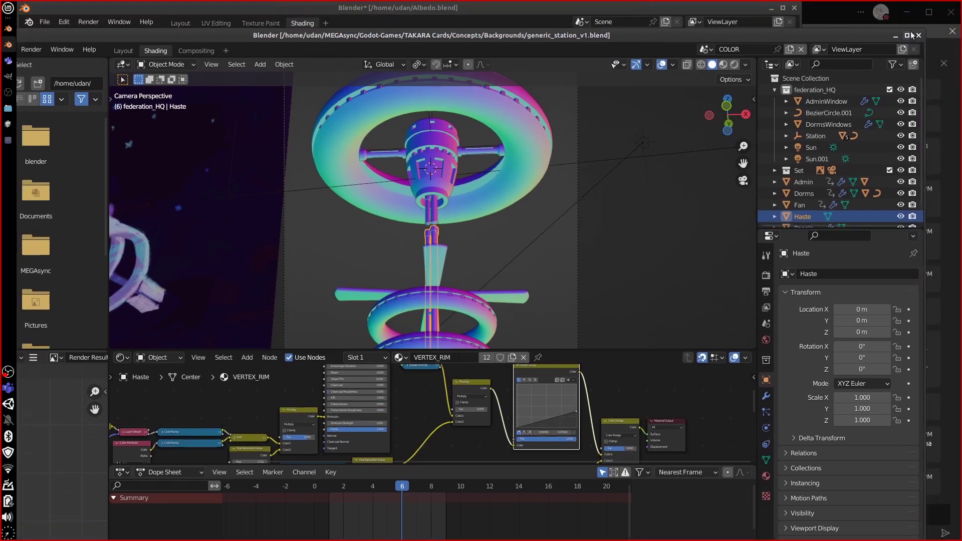
{"action": "left_click", "coordinate": [919, 35]}
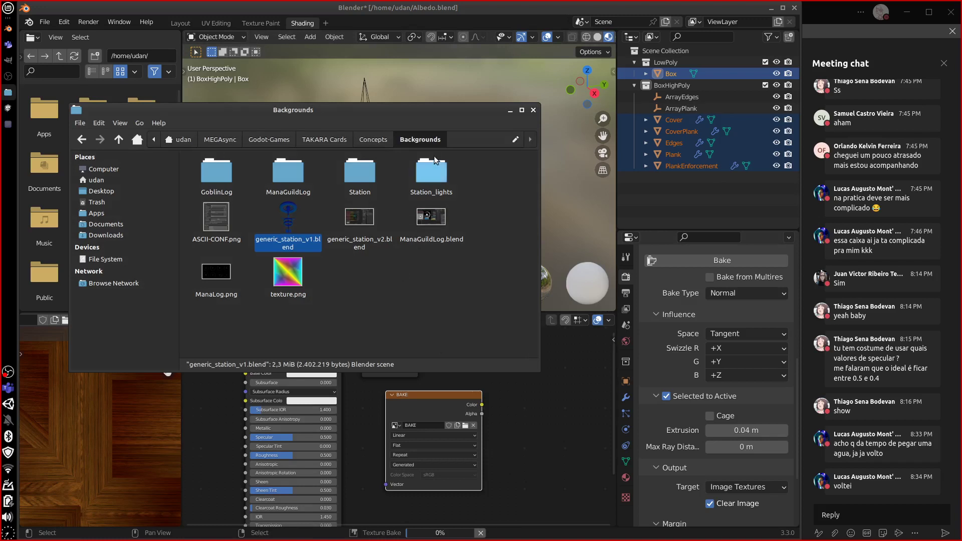
Browse to the Naves folder inside Concepts and open nm_matcap.png in the image viewer
{"action": "left_click", "coordinate": [380, 141]}
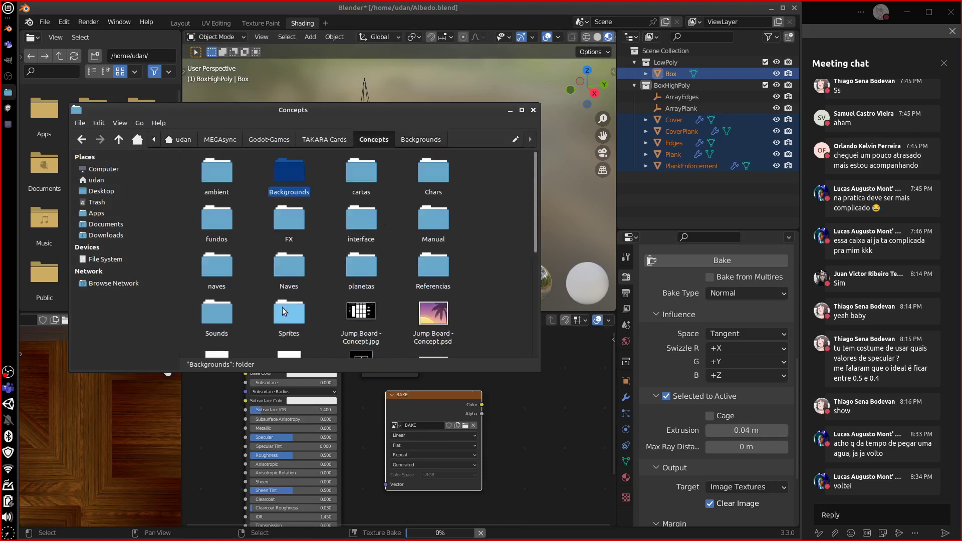
{"action": "double_click", "coordinate": [292, 270]}
{"action": "left_click_drag", "start_coordinate": [537, 230], "coordinate": [538, 324]}
{"action": "left_click", "coordinate": [438, 277]}
{"action": "double_click", "coordinate": [438, 278]}
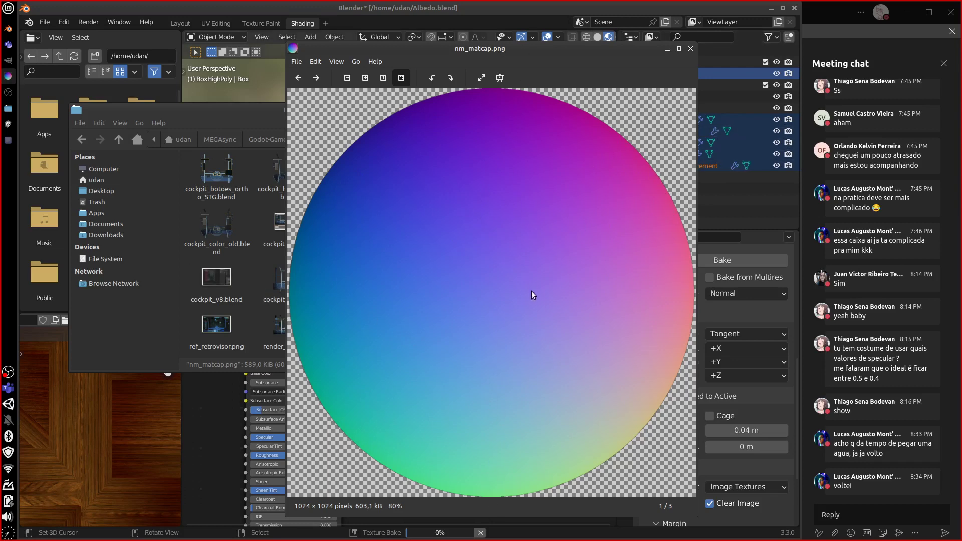
Rotate nm_matcap.png in quarter turns to study its colour directions, close it without saving and minimise the file manager
{"action": "left_click", "coordinate": [451, 78]}
{"action": "left_click", "coordinate": [451, 78]}
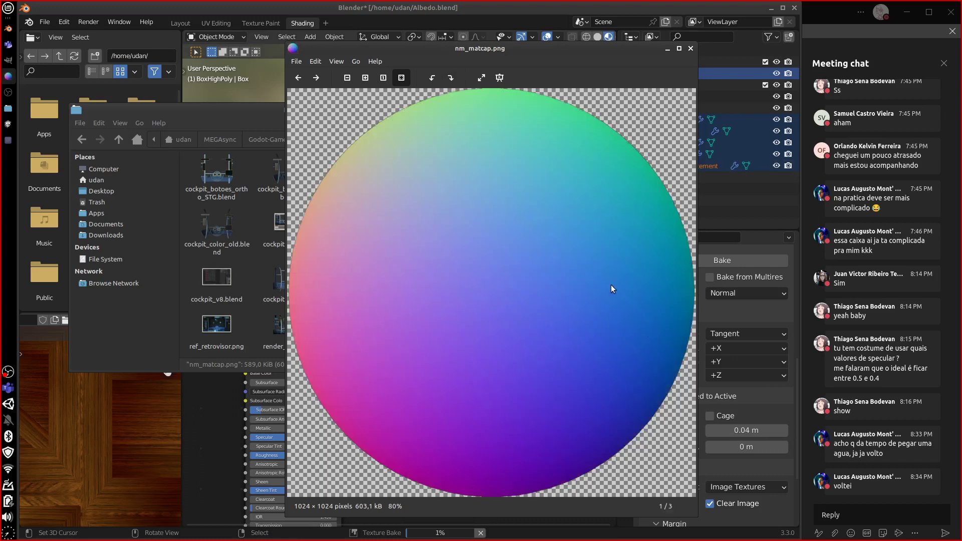
{"action": "left_click", "coordinate": [451, 77]}
{"action": "left_click", "coordinate": [451, 77]}
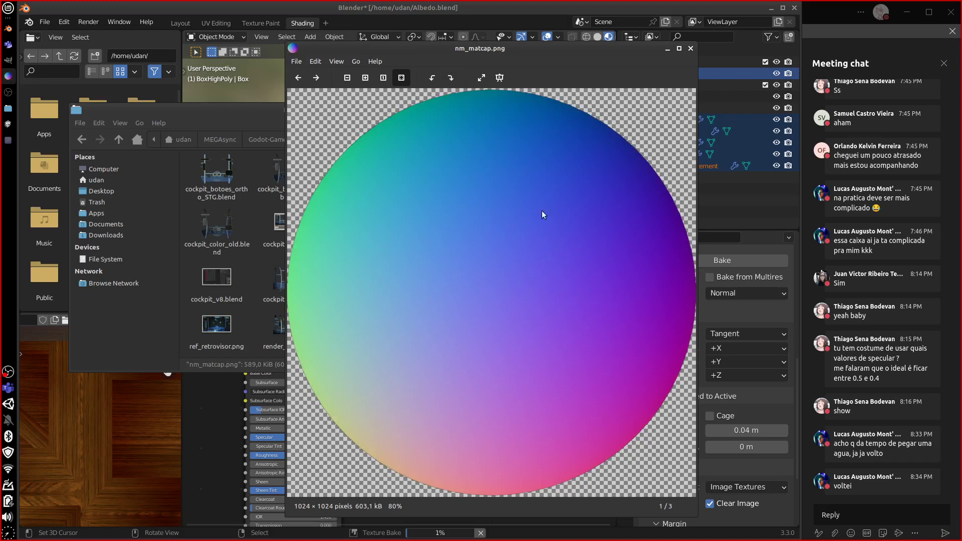
{"action": "left_click", "coordinate": [451, 77]}
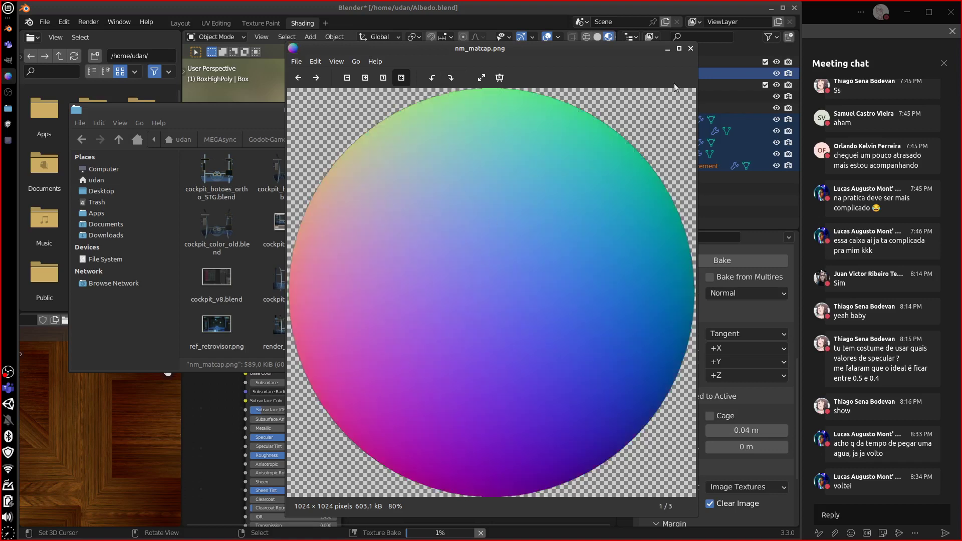
{"action": "left_click", "coordinate": [691, 48]}
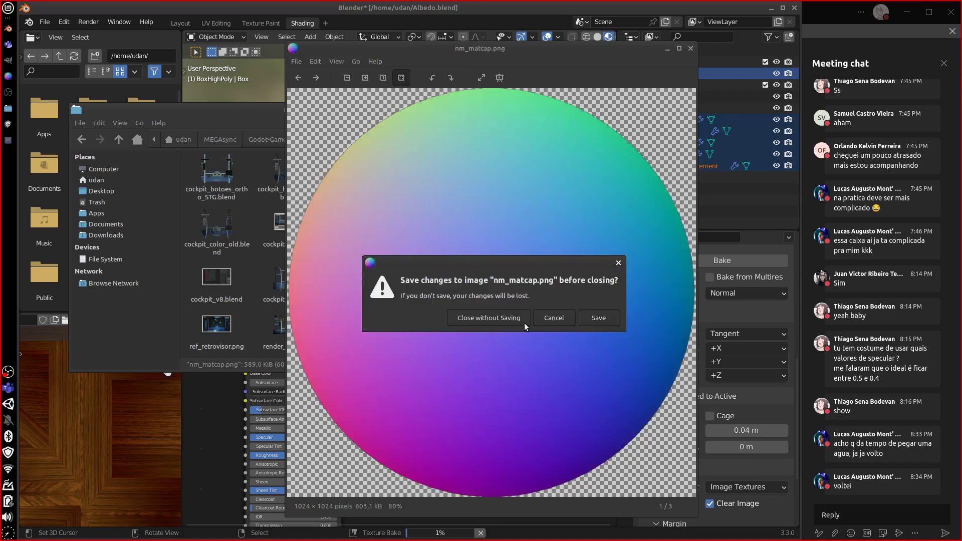
{"action": "left_click", "coordinate": [525, 323]}
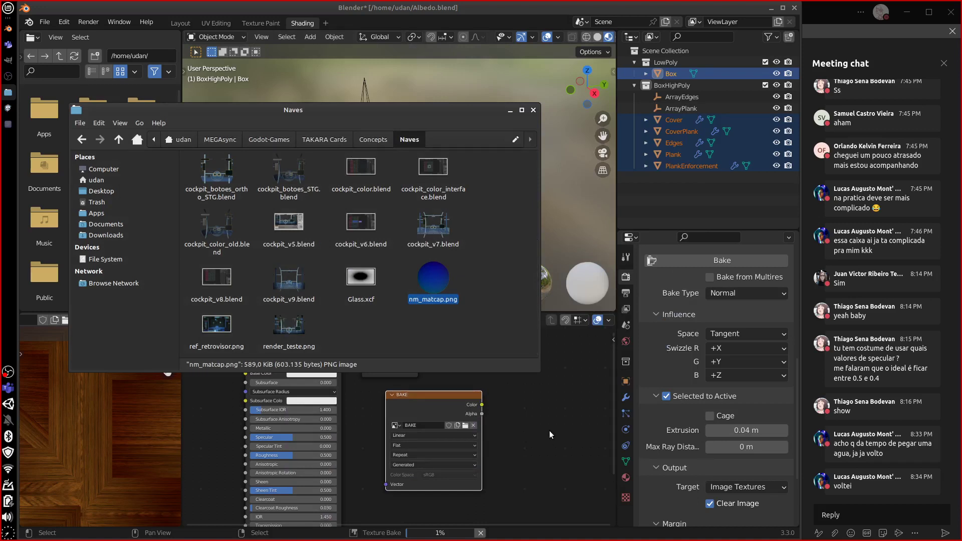
{"action": "left_click", "coordinate": [511, 114]}
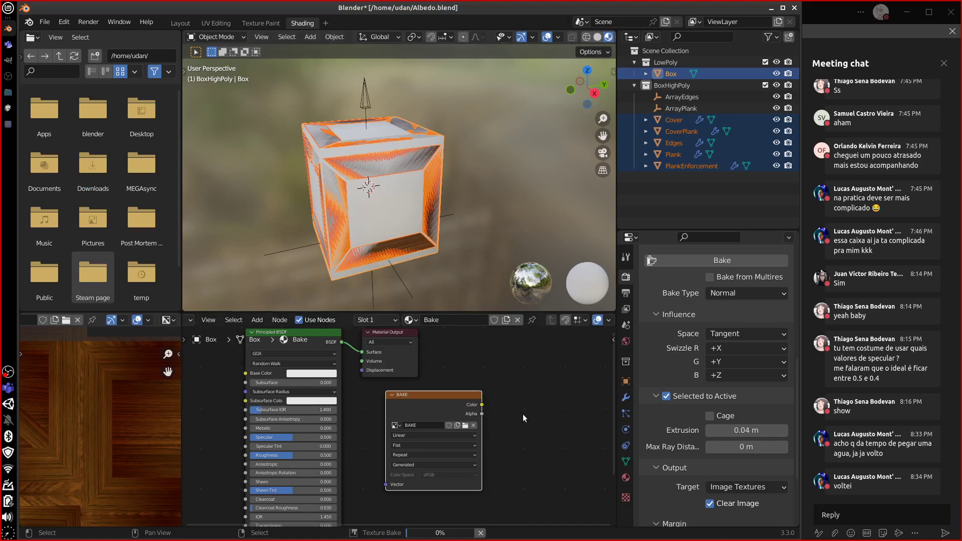
Examine the baked normal map of the crate in a maximised Image Editor, checking each crate face up close and the whole layout
{"action": "middle_click_drag", "start_coordinate": [536, 430], "coordinate": [538, 425]}
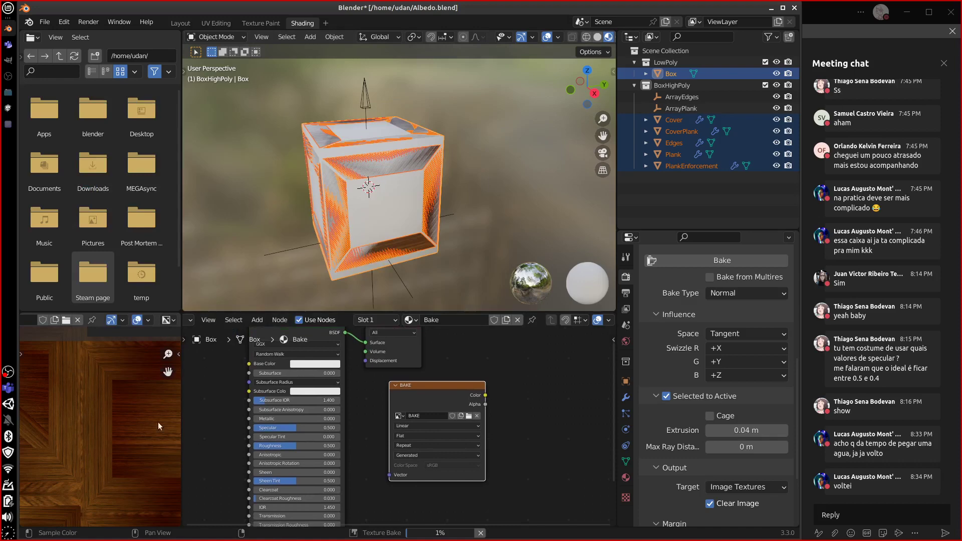
{"action": "middle_click_drag", "start_coordinate": [113, 442], "coordinate": [135, 449]}
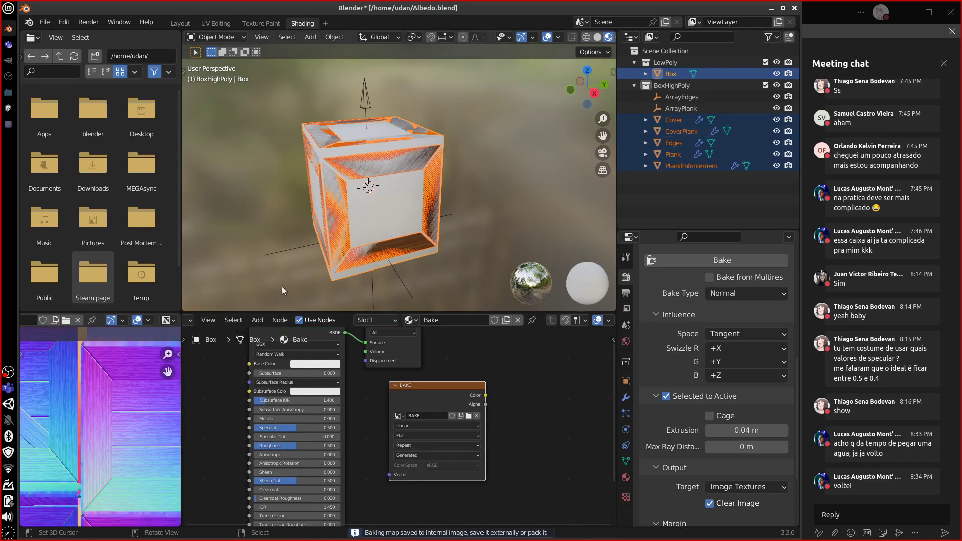
{"action": "middle_click_drag", "start_coordinate": [134, 448], "coordinate": [151, 432]}
{"action": "key", "text": "ctrl+space"}
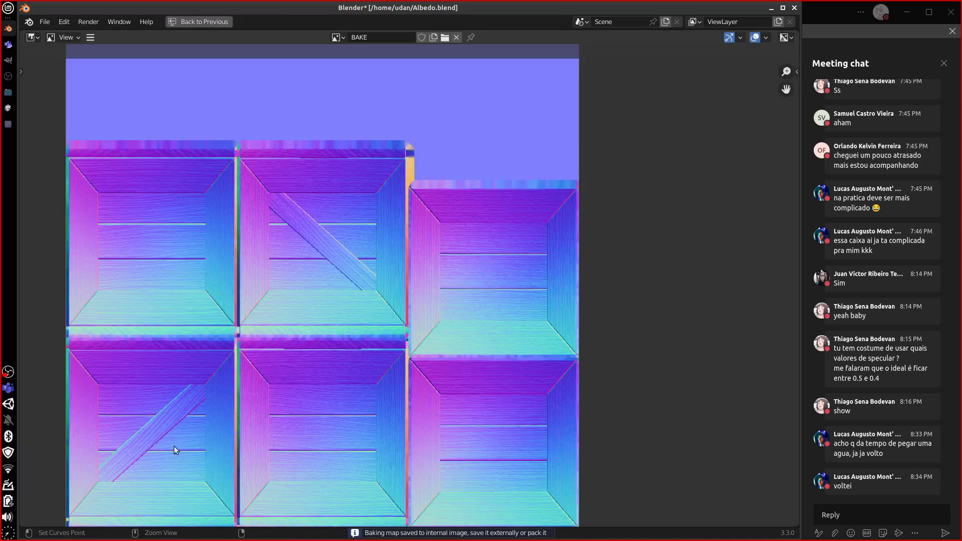
{"action": "scroll", "coordinate": [563, 392], "scroll_direction": "up", "scroll_amount": 3}
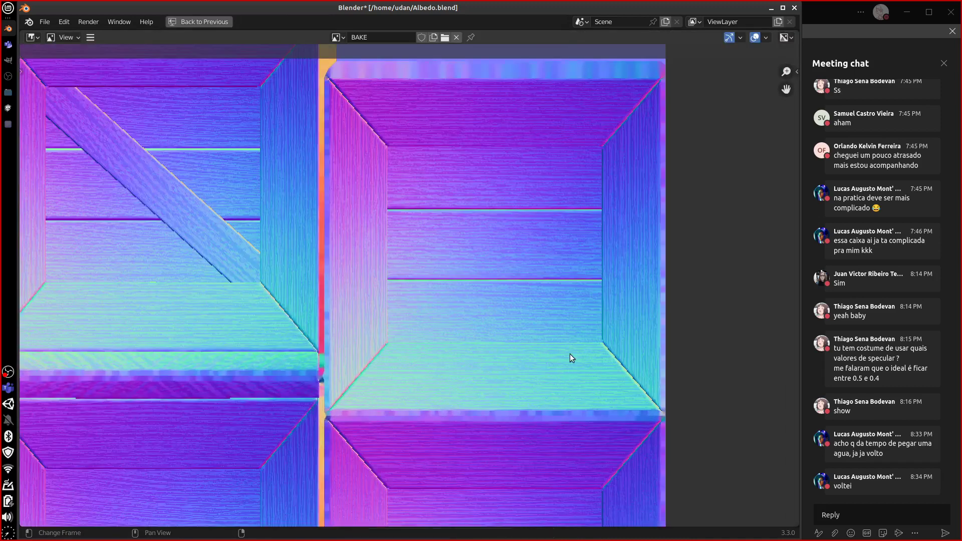
{"action": "middle_click_drag", "start_coordinate": [570, 358], "coordinate": [527, 446]}
{"action": "middle_click_drag", "start_coordinate": [546, 360], "coordinate": [516, 359]}
{"action": "middle_click_drag", "start_coordinate": [383, 259], "coordinate": [499, 331]}
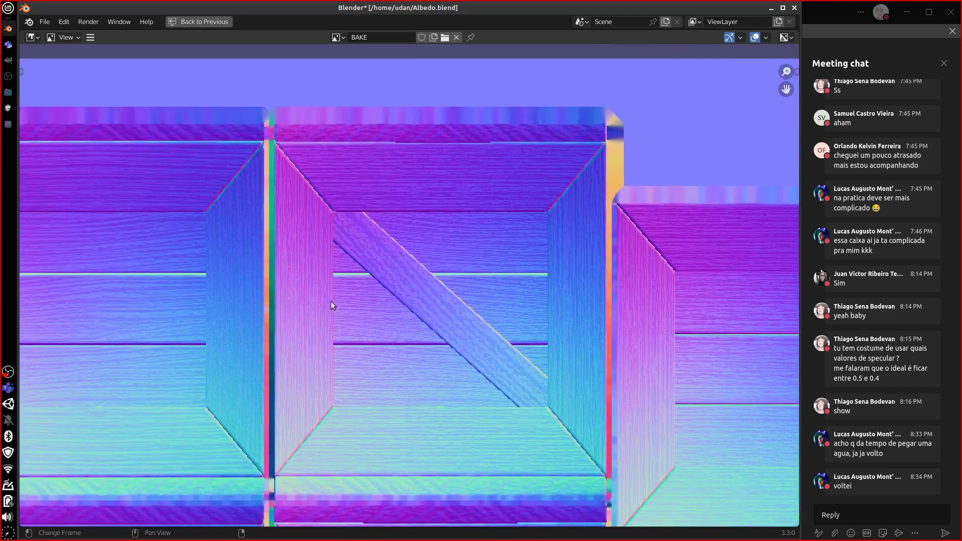
{"action": "middle_click_drag", "start_coordinate": [475, 417], "coordinate": [440, 371]}
{"action": "scroll", "coordinate": [459, 398], "scroll_direction": "down", "scroll_amount": 4}
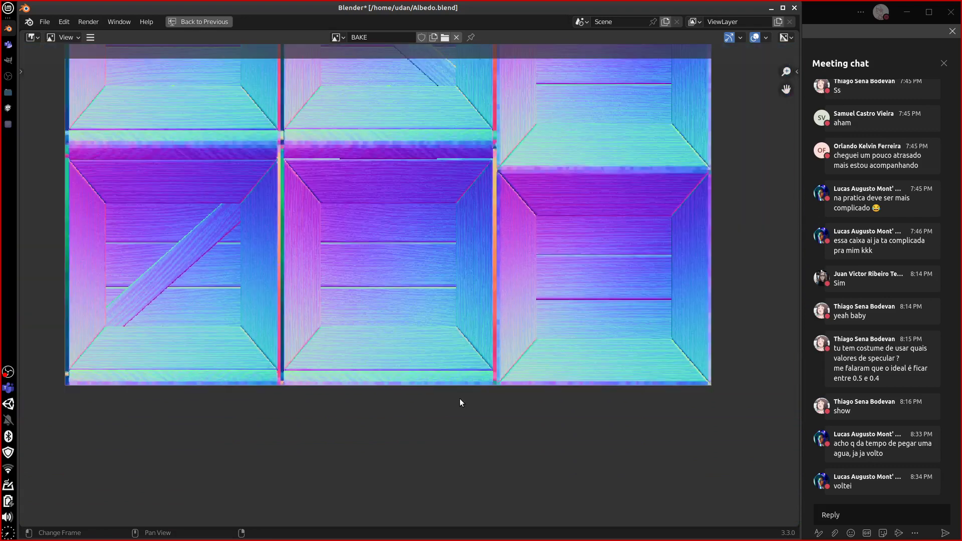
{"action": "middle_click_drag", "start_coordinate": [644, 348], "coordinate": [628, 440]}
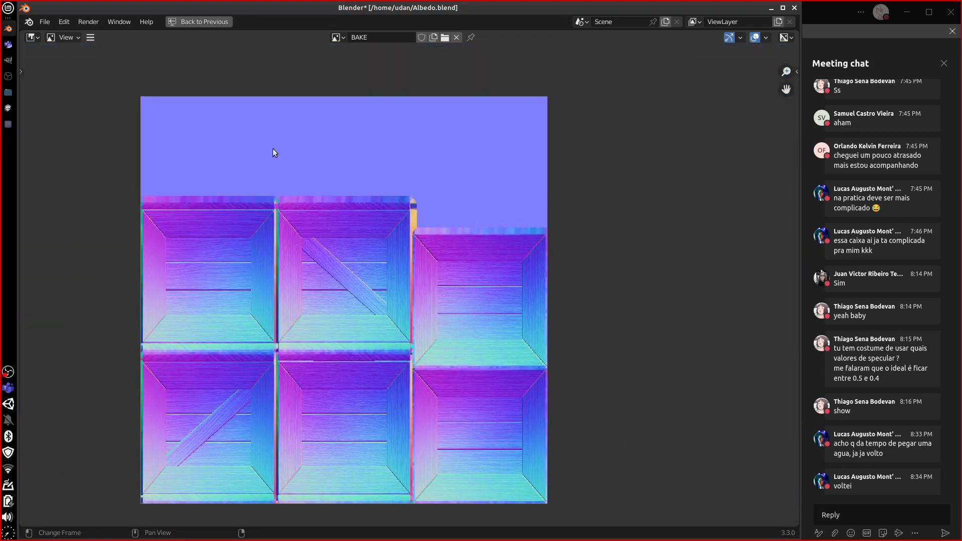
Save the baked normal map as NMpng.png in the home folder
{"action": "left_click", "coordinate": [47, 22]}
{"action": "left_click", "coordinate": [90, 37]}
{"action": "mouse_move", "coordinate": [125, 61]}
{"action": "left_click", "coordinate": [254, 153]}
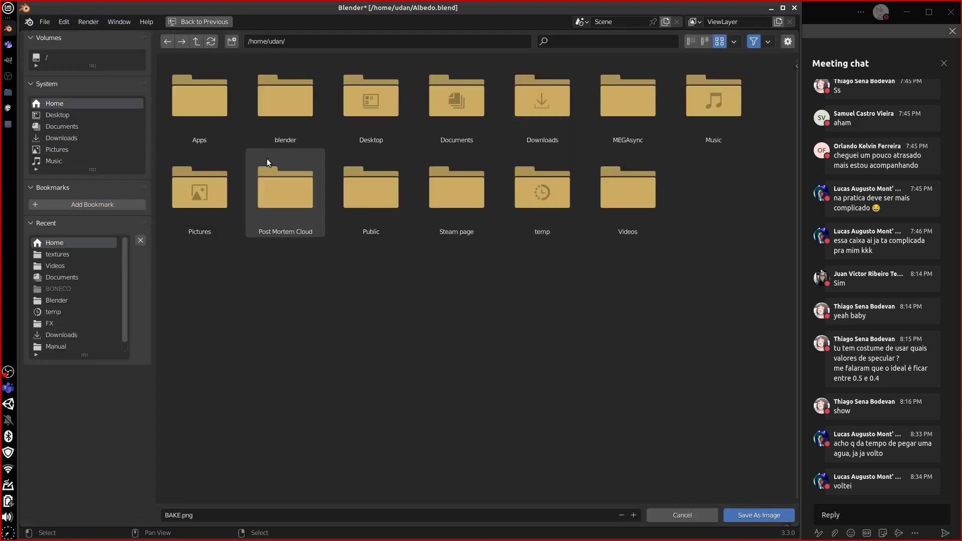
{"action": "left_click", "coordinate": [247, 512]}
{"action": "left_click", "coordinate": [182, 517]}
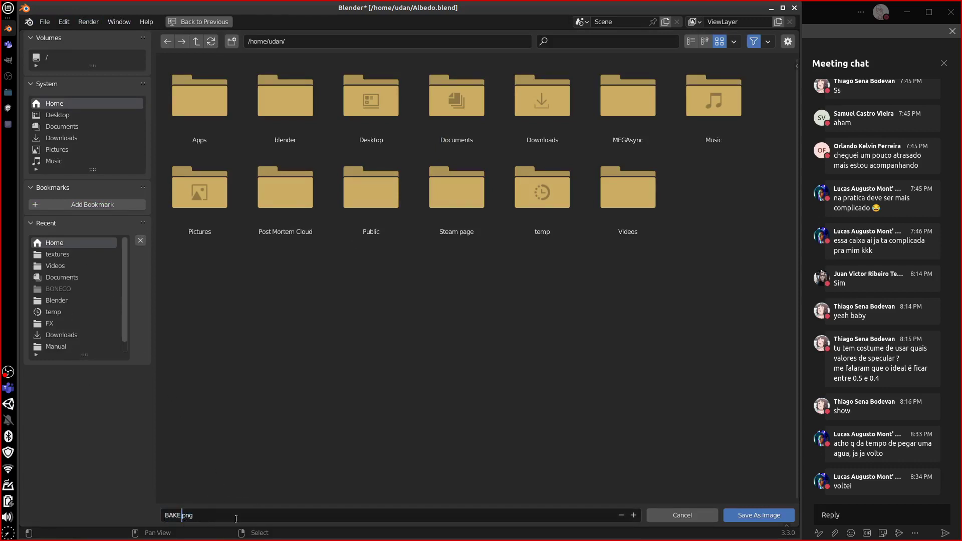
{"action": "key", "text": "BackSpace"}
{"action": "key", "text": "BackSpace"}
{"action": "key", "text": "BackSpace"}
{"action": "key", "text": "BackSpace"}
{"action": "key", "text": "BackSpace"}
{"action": "type", "text": "NM"}
{"action": "left_click", "coordinate": [760, 515]}
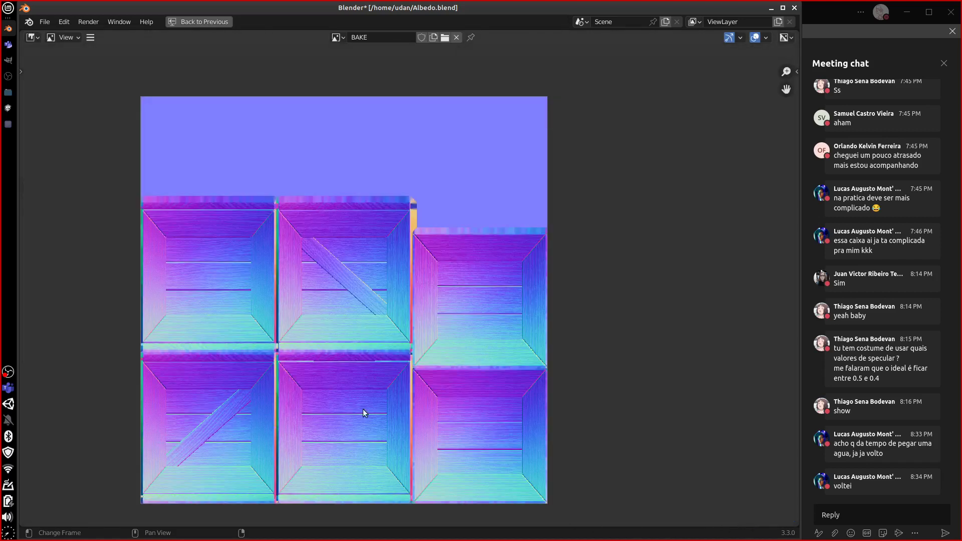
Check the home folder in the file manager for the saved normal map and minimise the window
{"action": "left_click", "coordinate": [8, 92]}
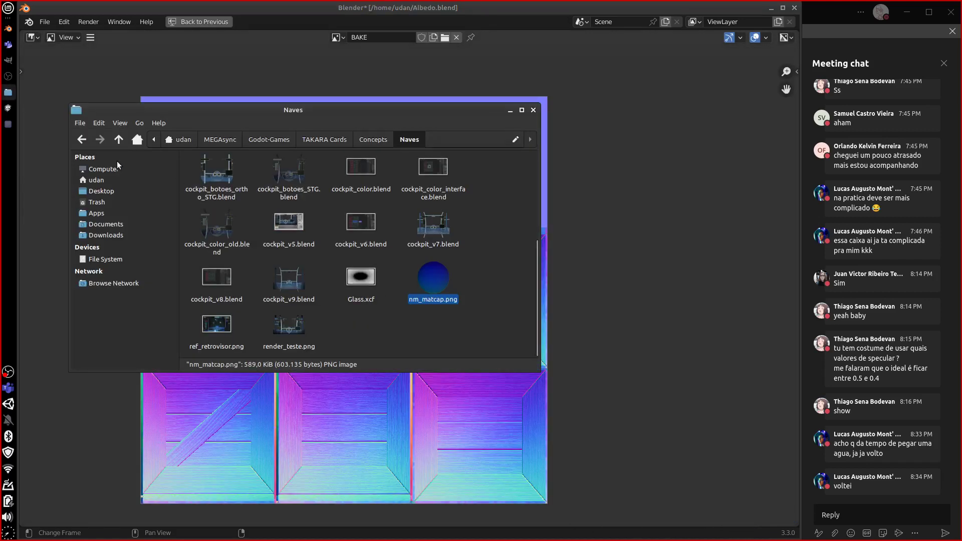
{"action": "left_click", "coordinate": [163, 179]}
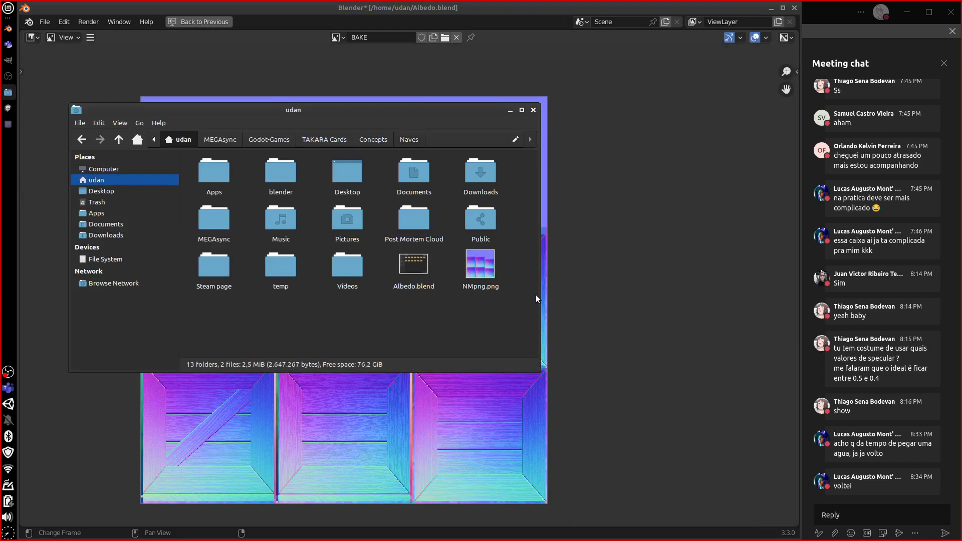
{"action": "left_click", "coordinate": [510, 110]}
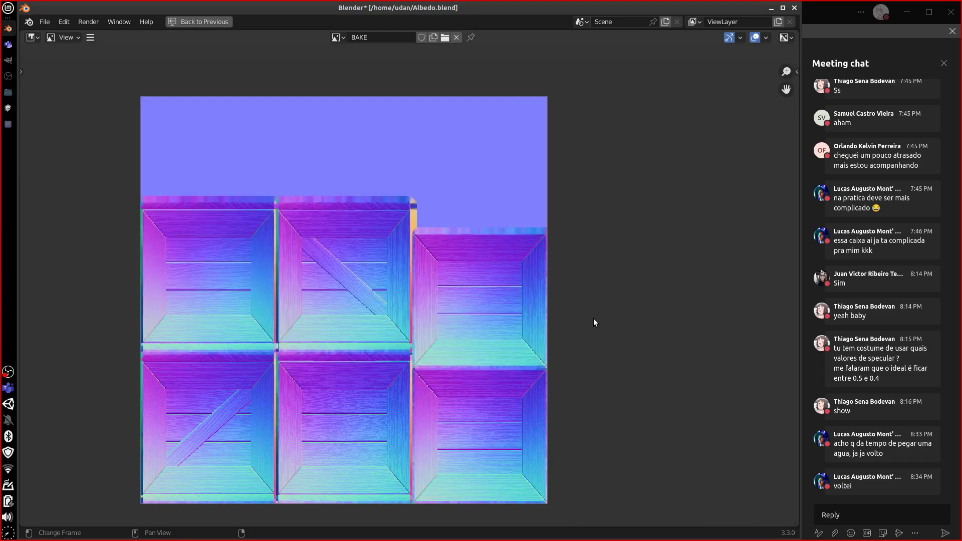
Restore the full Shading layout, set the bake type to Diffuse and bake the high-poly parts onto the low-poly Box
{"action": "key", "text": "ctrl+space"}
{"action": "middle_click_drag", "start_coordinate": [537, 449], "coordinate": [575, 444]}
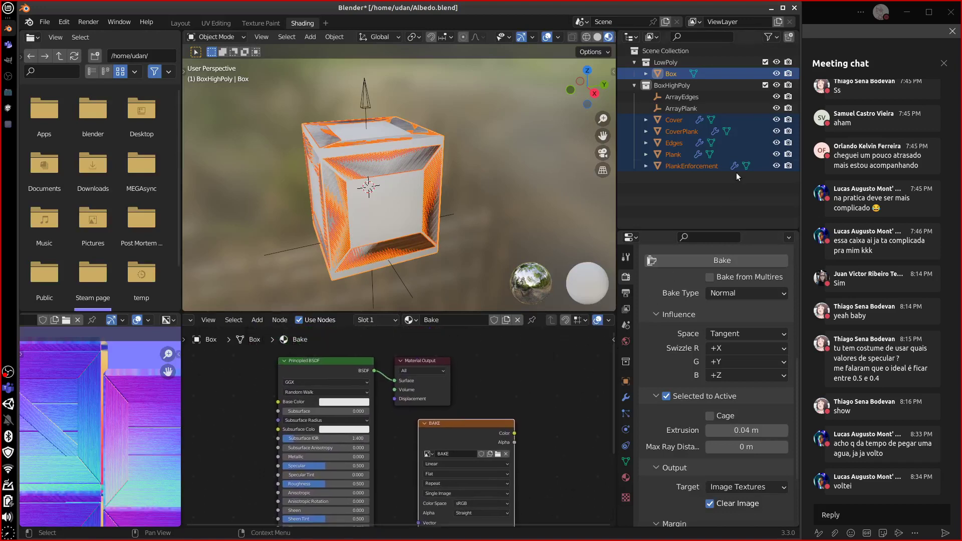
{"action": "left_click", "coordinate": [755, 296]}
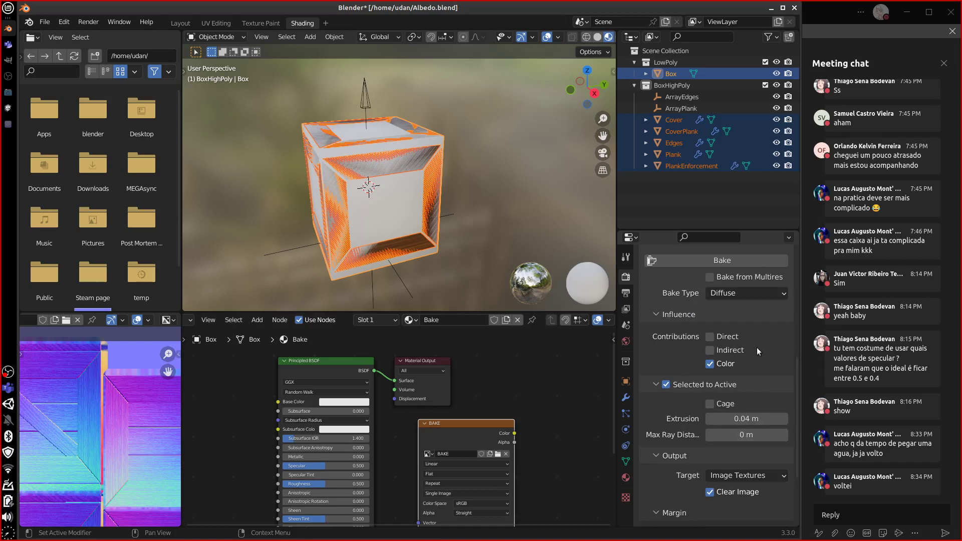
{"action": "left_click", "coordinate": [729, 261]}
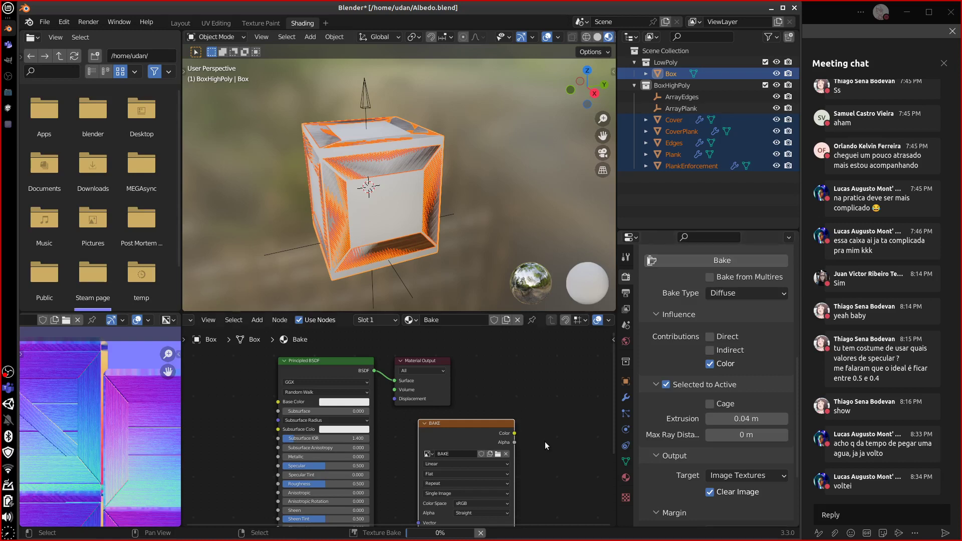
Examine the Principled BSDF inputs of the Bake material in a maximised node editor
{"action": "scroll", "coordinate": [545, 441], "scroll_direction": "left", "scroll_amount": 5}
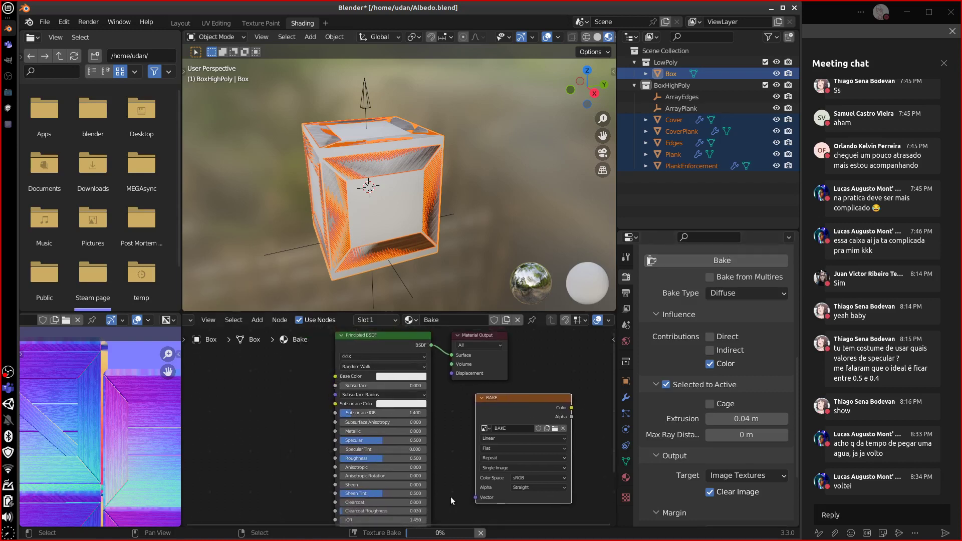
{"action": "scroll", "coordinate": [451, 497], "scroll_direction": "down", "scroll_amount": 5}
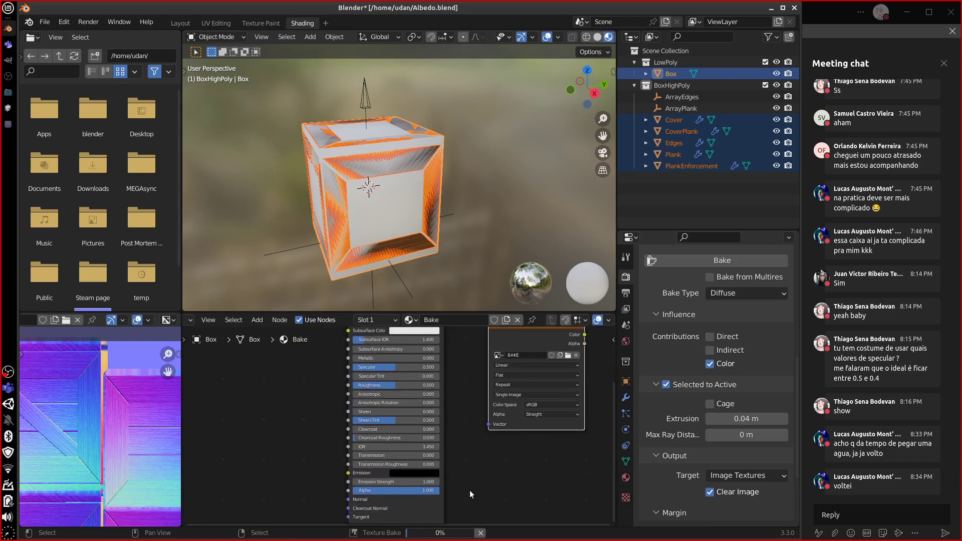
{"action": "scroll", "coordinate": [498, 483], "scroll_direction": "down", "scroll_amount": 2}
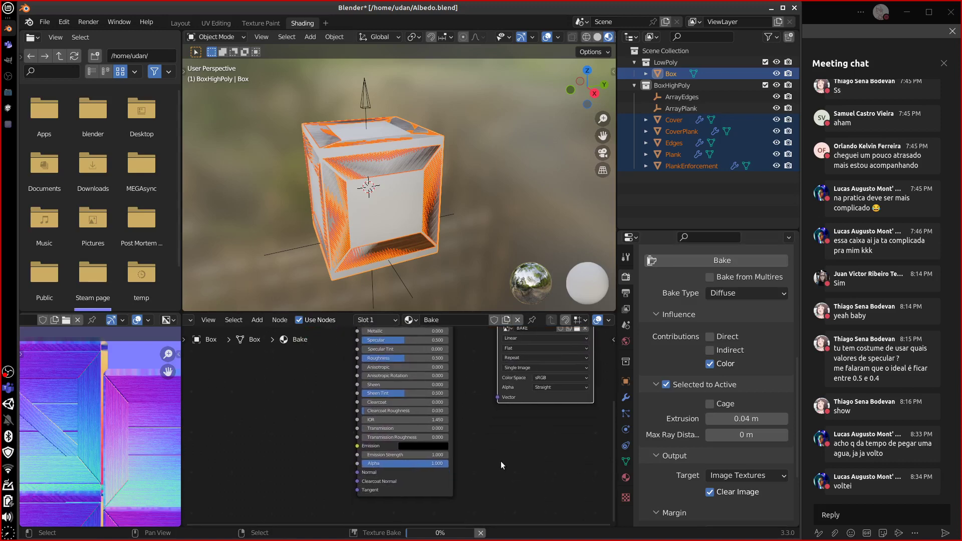
{"action": "key", "text": "ctrl+space"}
{"action": "scroll", "coordinate": [559, 397], "scroll_direction": "up", "scroll_amount": 10}
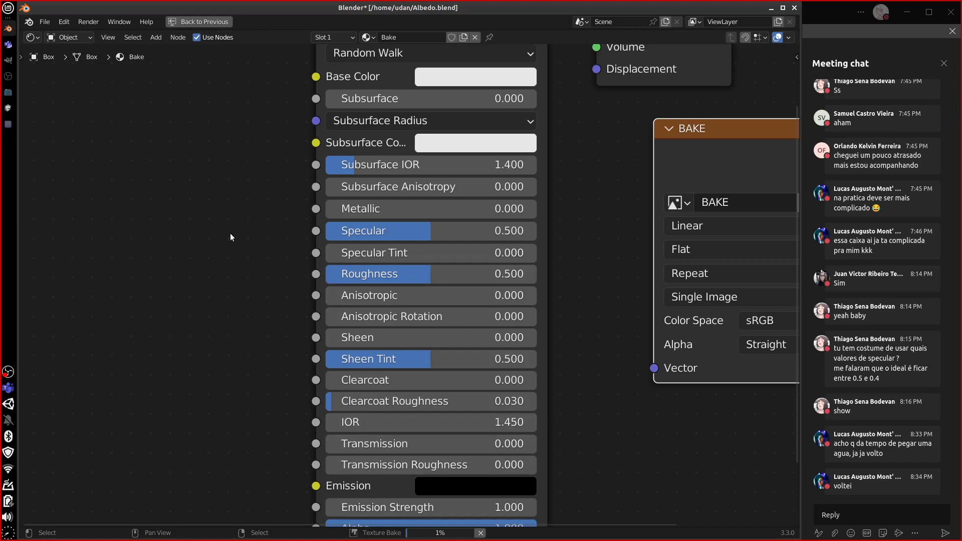
Switch to Unity to view the REF material's map slots, return to Blender and restore the full layout
{"action": "left_click", "coordinate": [8, 108]}
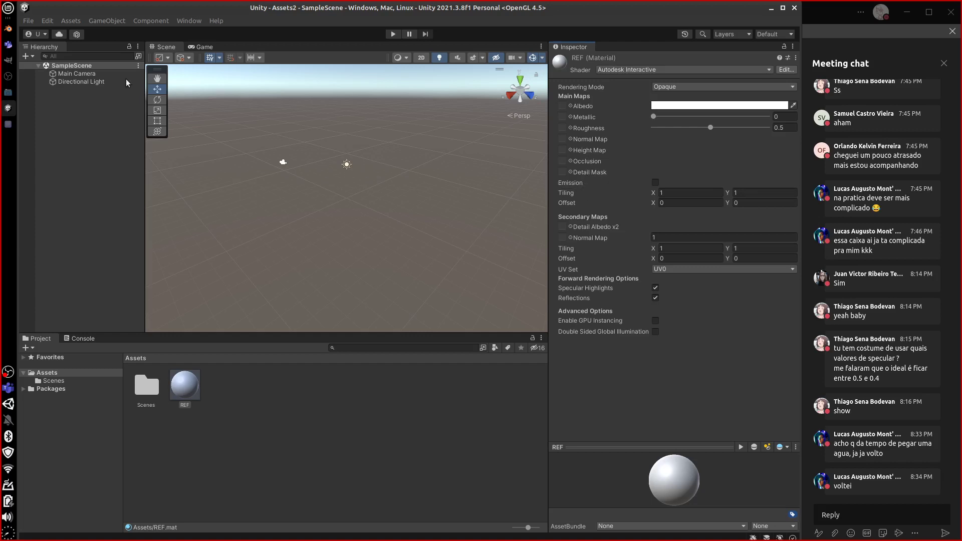
{"action": "left_click", "coordinate": [771, 8]}
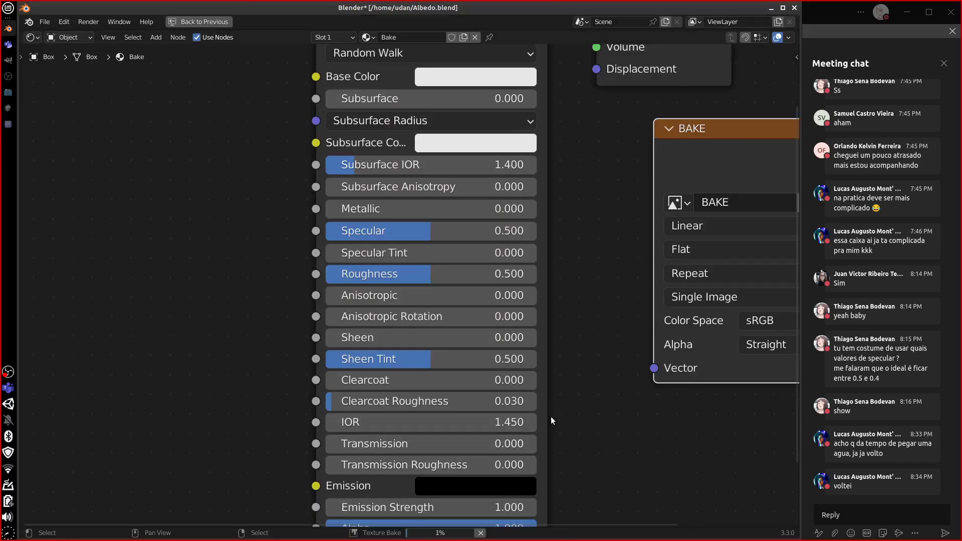
{"action": "key", "text": "ctrl+space"}
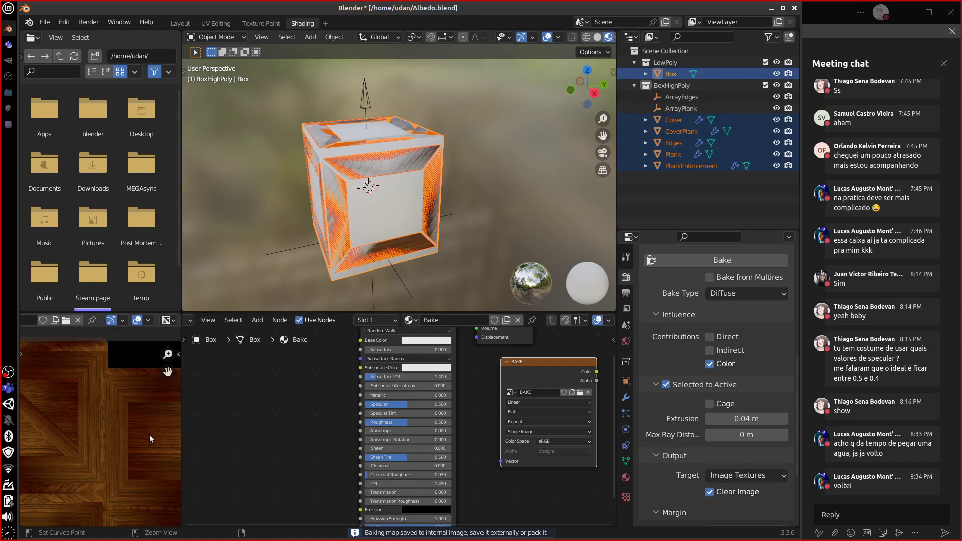
Save the baked diffuse image as Albedo.png in the home folder from a maximised image editor, and restore the full layout
{"action": "key", "text": "ctrl+space"}
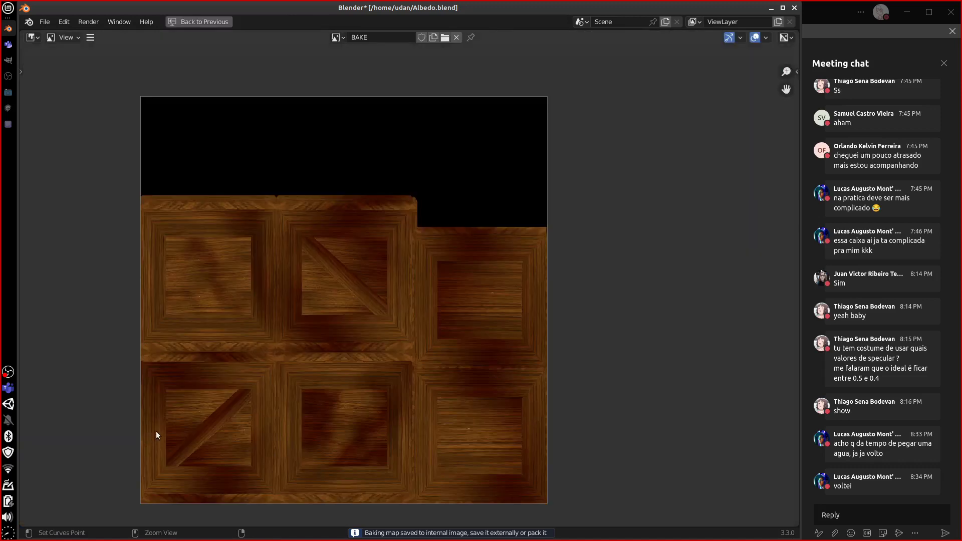
{"action": "left_click", "coordinate": [90, 37]}
{"action": "mouse_move", "coordinate": [166, 62]}
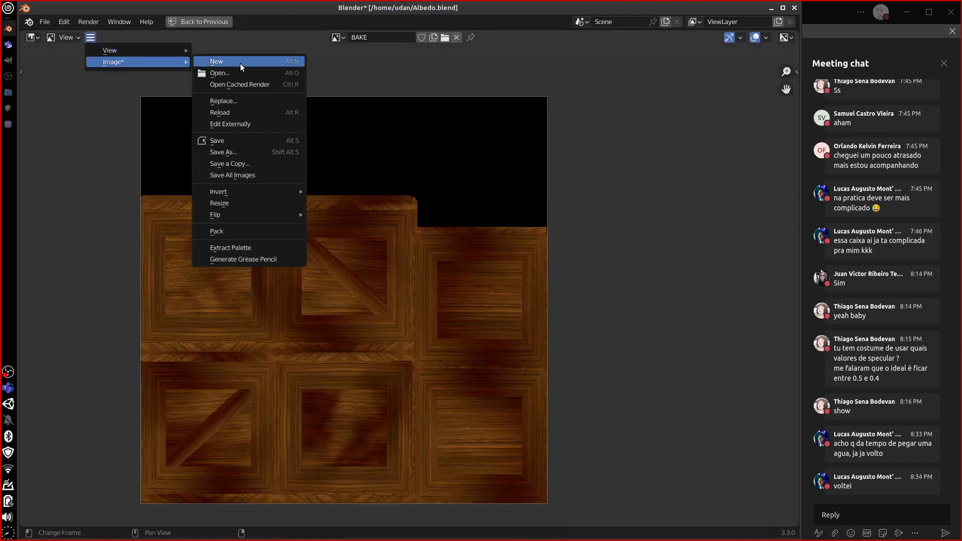
{"action": "left_click", "coordinate": [257, 152]}
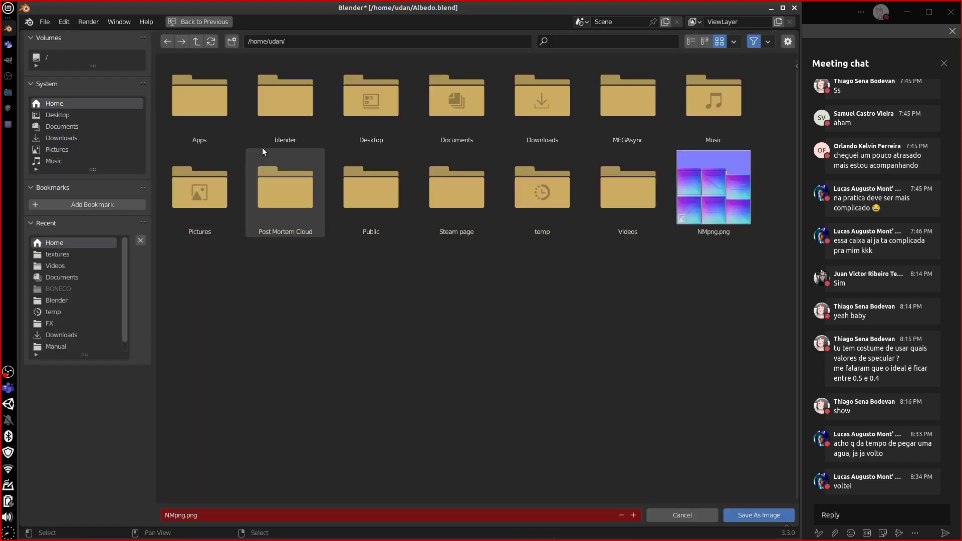
{"action": "left_click", "coordinate": [185, 516]}
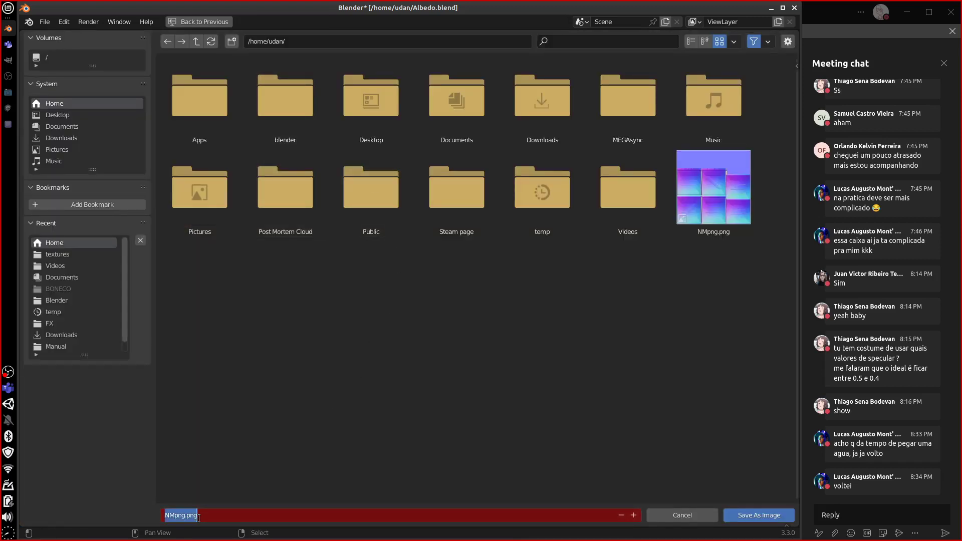
{"action": "left_click", "coordinate": [185, 516]}
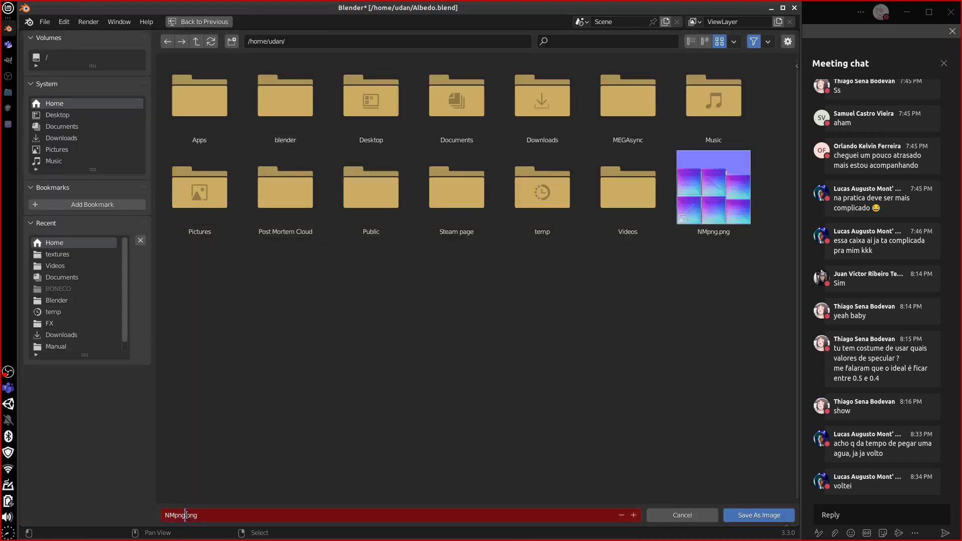
{"action": "double_click", "coordinate": [182, 516]}
{"action": "left_click_drag", "start_coordinate": [226, 516], "coordinate": [128, 519]}
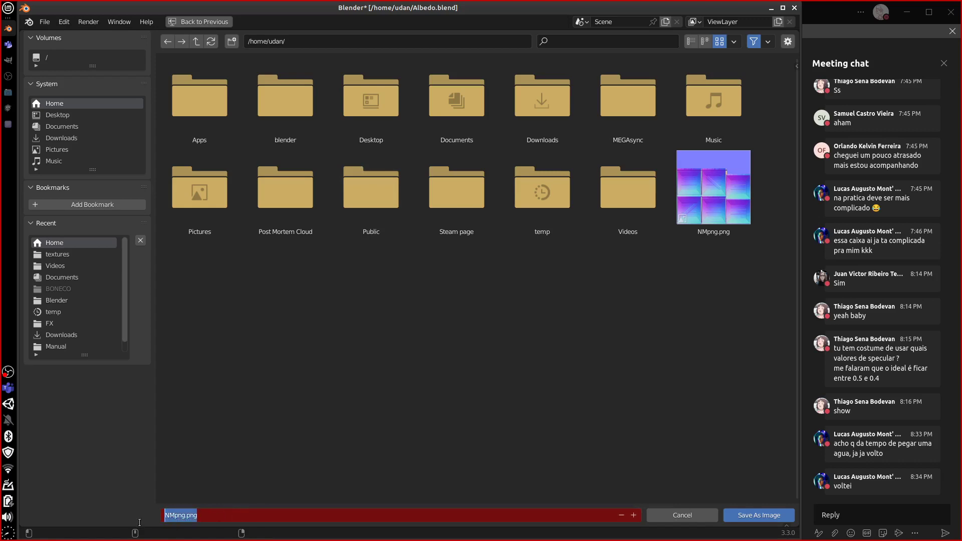
{"action": "type", "text": "Albed"}
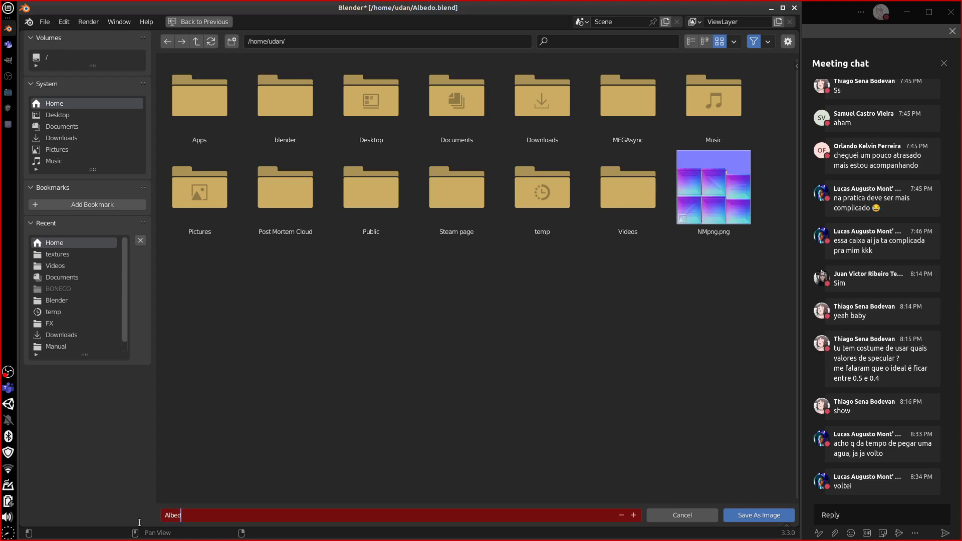
{"action": "type", "text": "o.png"}
{"action": "left_click", "coordinate": [754, 517]}
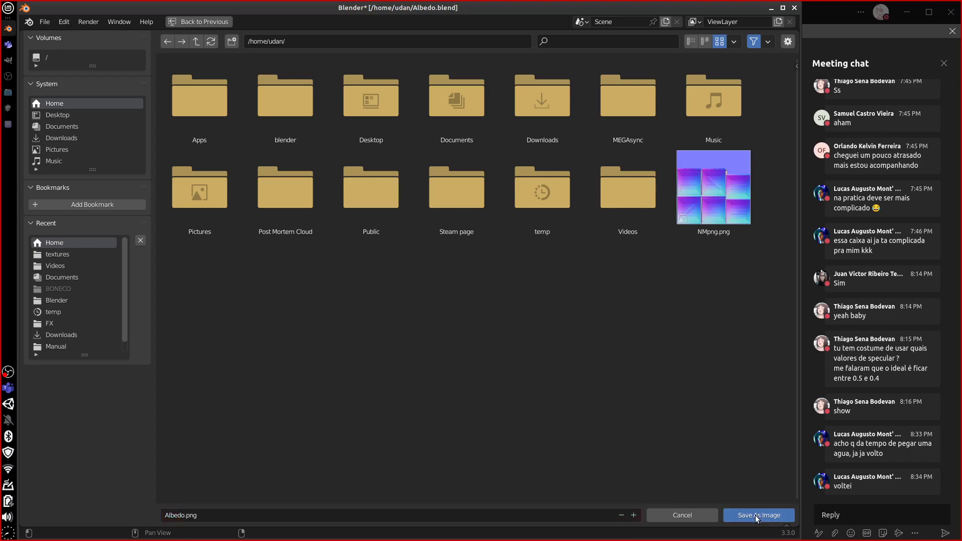
{"action": "key", "text": "ctrl+space"}
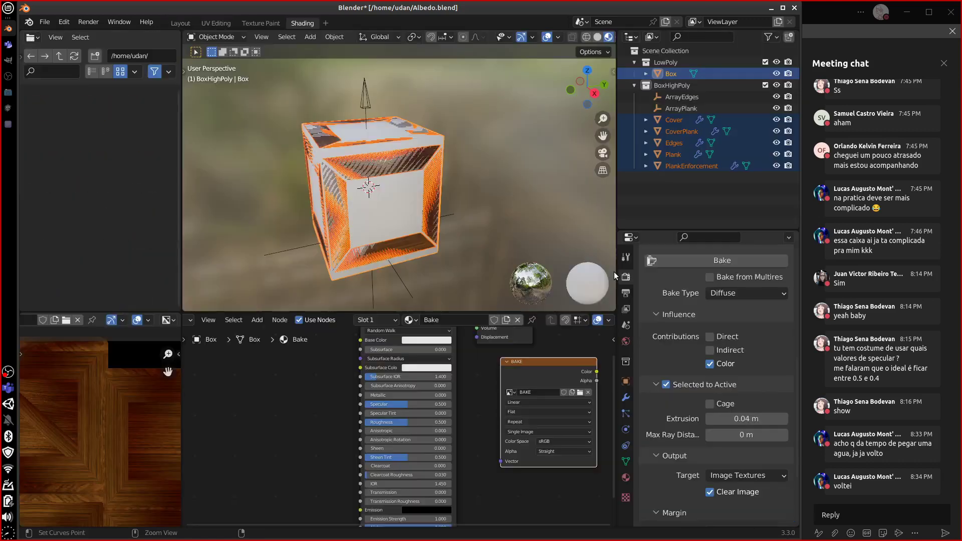
Set the bake type to Ambient Occlusion
{"action": "left_click", "coordinate": [741, 293]}
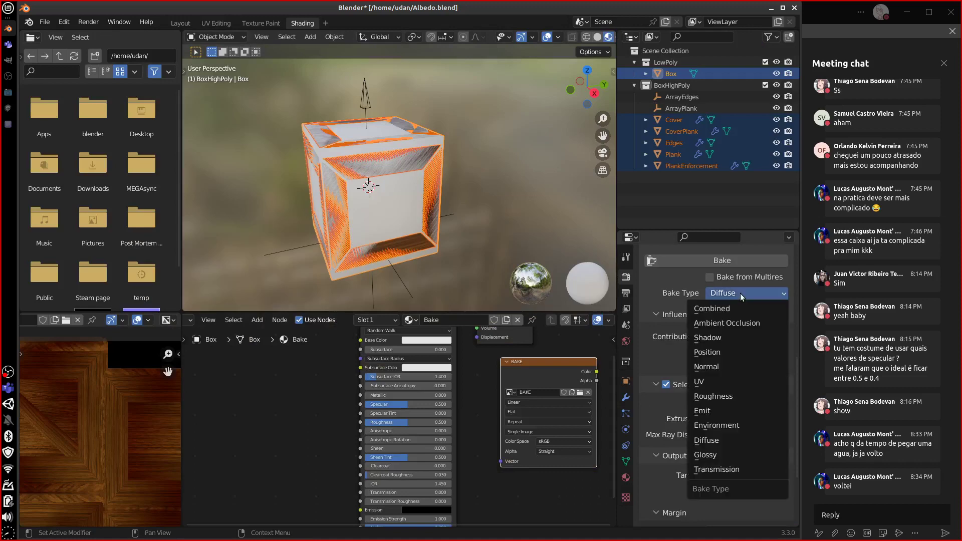
{"action": "left_click", "coordinate": [734, 323]}
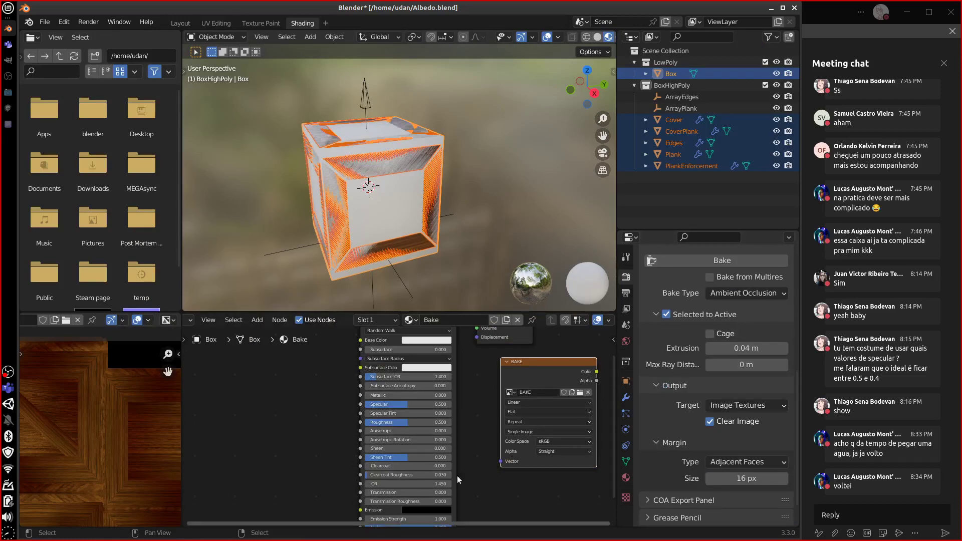
{"action": "middle_click_drag", "start_coordinate": [516, 251], "coordinate": [464, 258]}
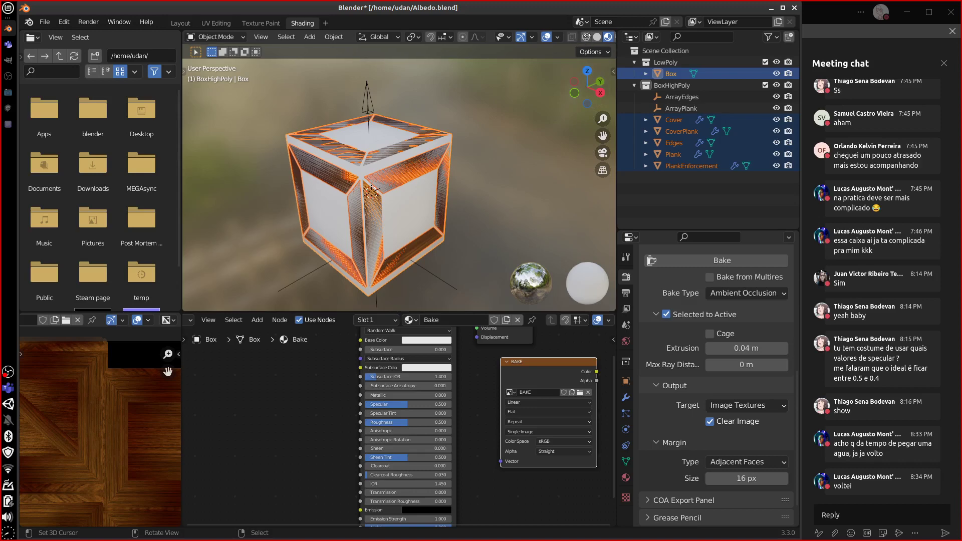
{"action": "scroll", "coordinate": [581, 38], "scroll_direction": "down", "scroll_amount": 2}
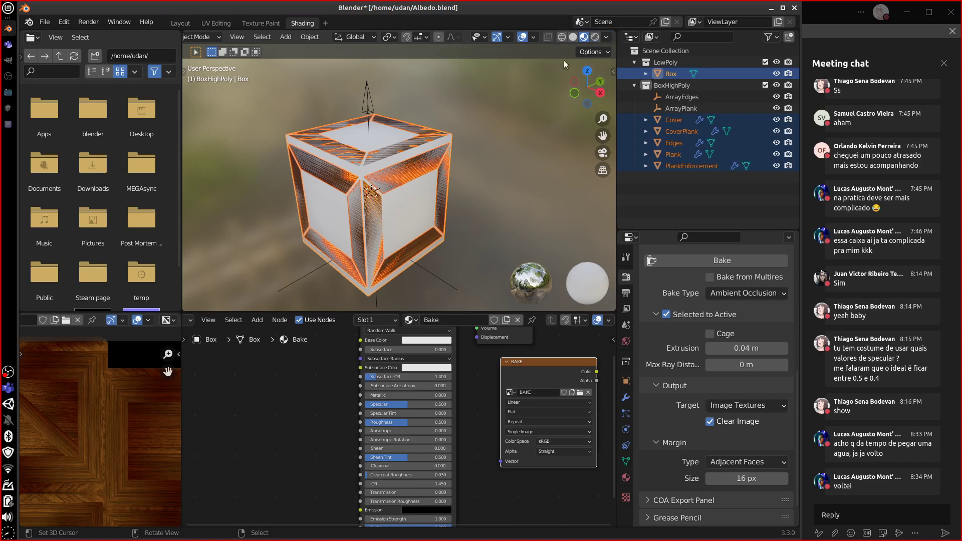
Hide the low-poly Box and inspect the high-poly crate in rendered viewport shading
{"action": "left_click", "coordinate": [776, 73]}
{"action": "left_click", "coordinate": [595, 36]}
{"action": "middle_click_drag", "start_coordinate": [515, 225], "coordinate": [547, 229]}
{"action": "scroll", "coordinate": [509, 204], "scroll_direction": "up", "scroll_amount": 3}
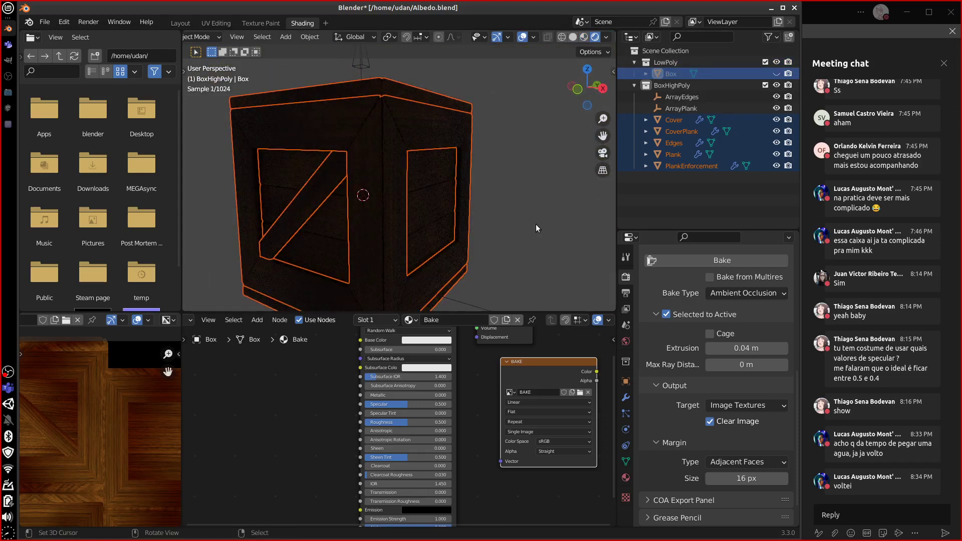
{"action": "middle_click_drag", "start_coordinate": [459, 213], "coordinate": [503, 215]}
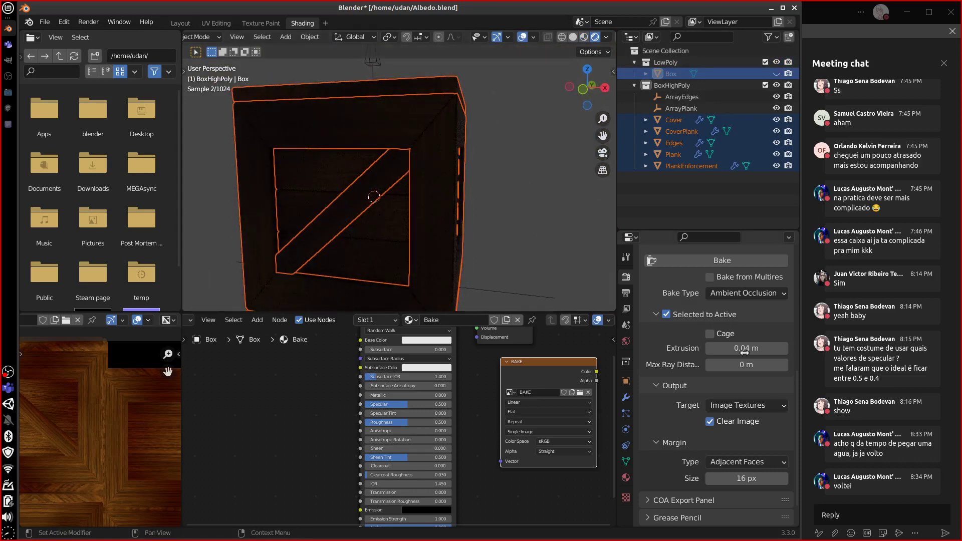
Brighten the World background colour to a value of about 0.797 and inspect the crate's lighting
{"action": "left_click", "coordinate": [626, 342]}
{"action": "left_click", "coordinate": [744, 362]}
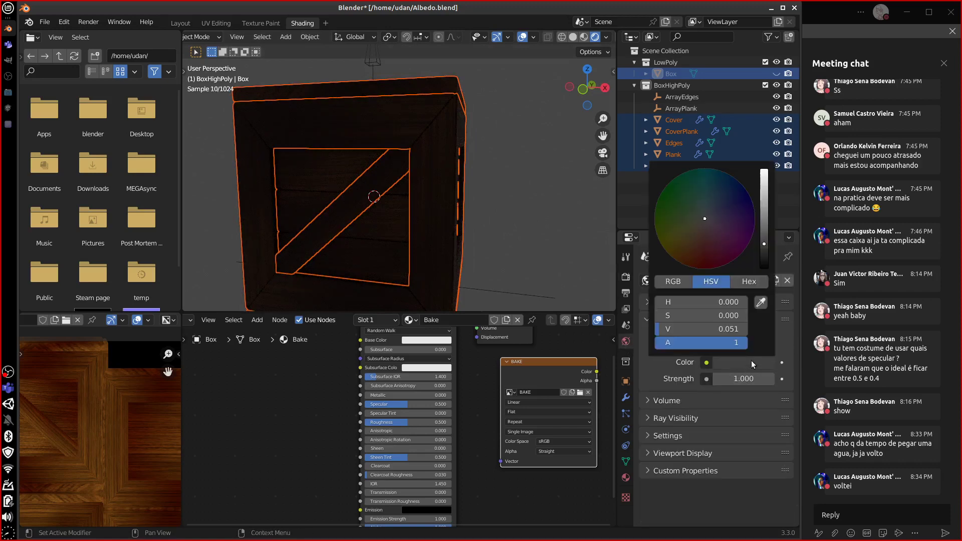
{"action": "left_click", "coordinate": [764, 174]}
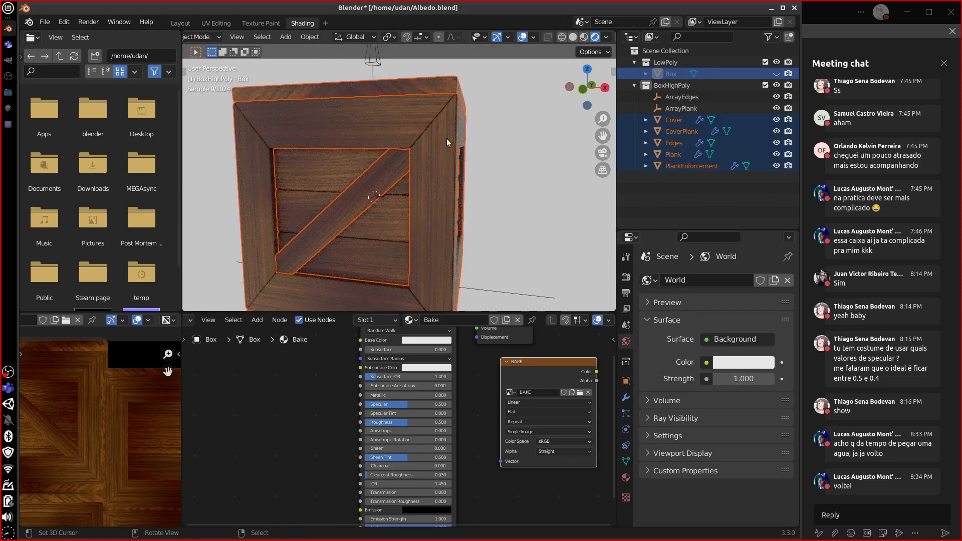
{"action": "middle_click_drag", "start_coordinate": [447, 138], "coordinate": [521, 173]}
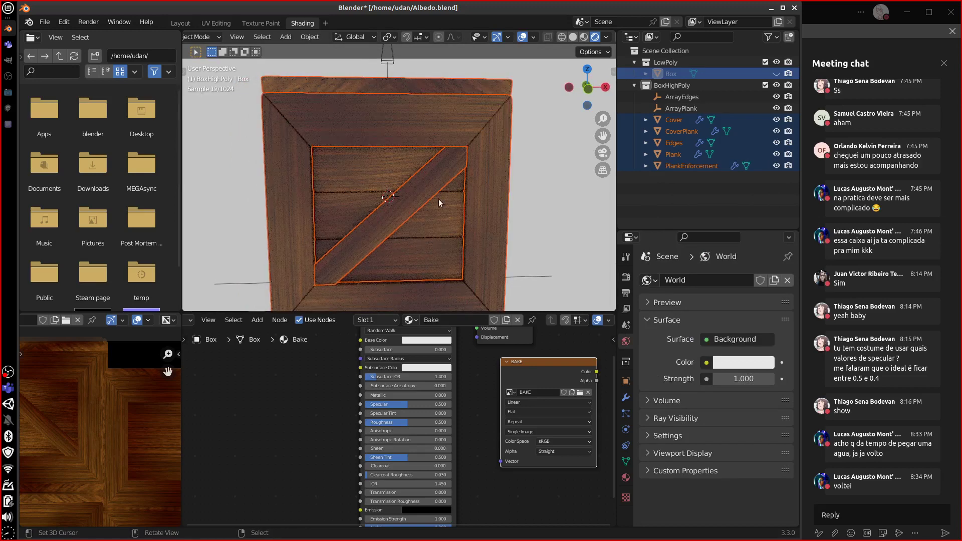
{"action": "middle_click_drag", "start_coordinate": [509, 89], "coordinate": [432, 218]}
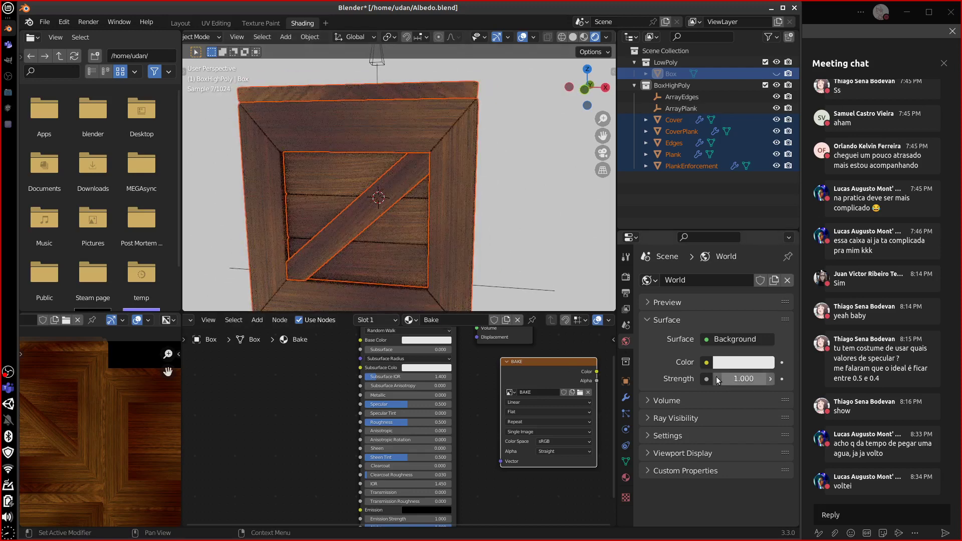
Set the World background colour's HSV value to 0.5
{"action": "left_click", "coordinate": [740, 364]}
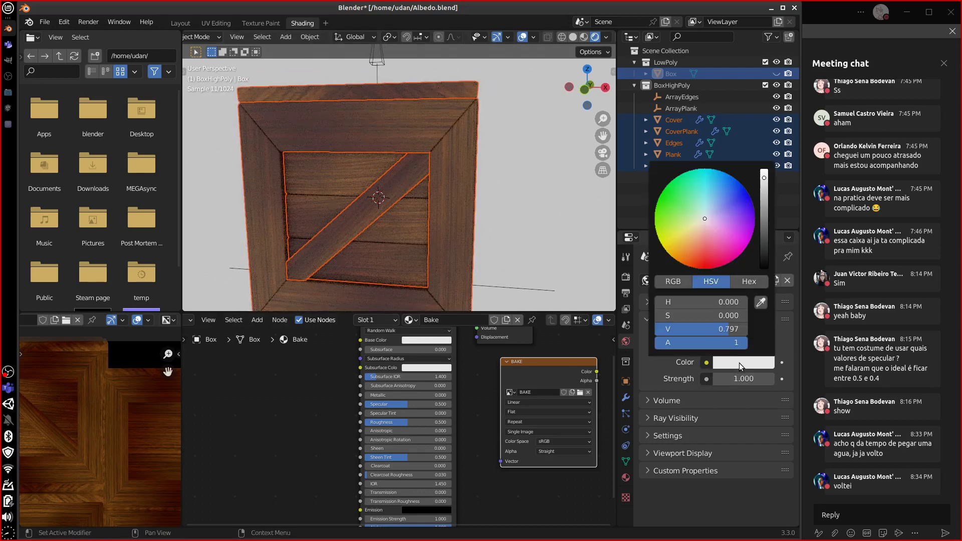
{"action": "left_click", "coordinate": [740, 331]}
{"action": "key", "text": "End"}
{"action": "key", "text": "BackSpace"}
{"action": "key", "text": "BackSpace"}
{"action": "key", "text": "BackSpace"}
{"action": "key", "text": "BackSpace"}
{"action": "key", "text": "BackSpace"}
{"action": "key", "text": "BackSpace"}
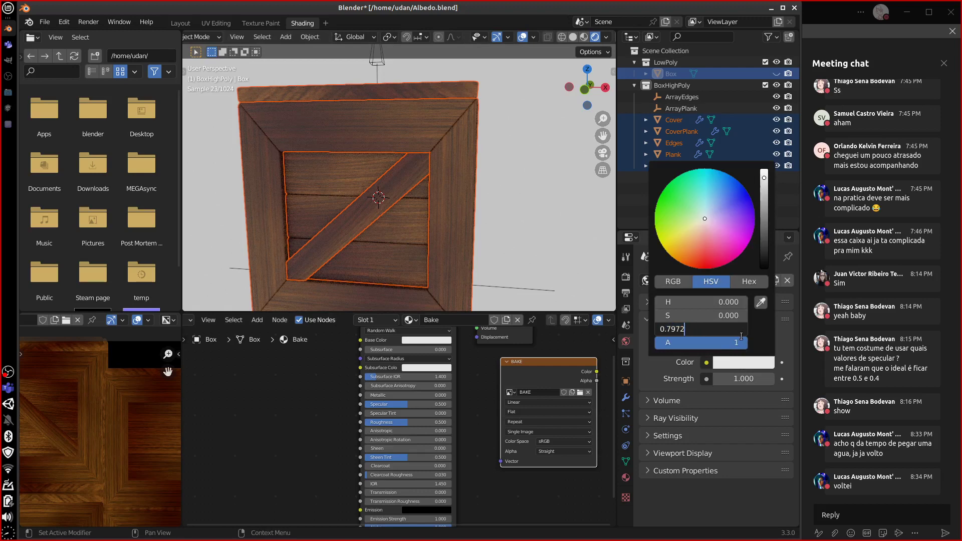
{"action": "type", "text": "5"}
{"action": "key", "text": "Return"}
Enlarge the properties editor slightly, unhide the low-poly Box and return the viewport to material preview shading
{"action": "middle_click_drag", "start_coordinate": [453, 432], "coordinate": [446, 436]}
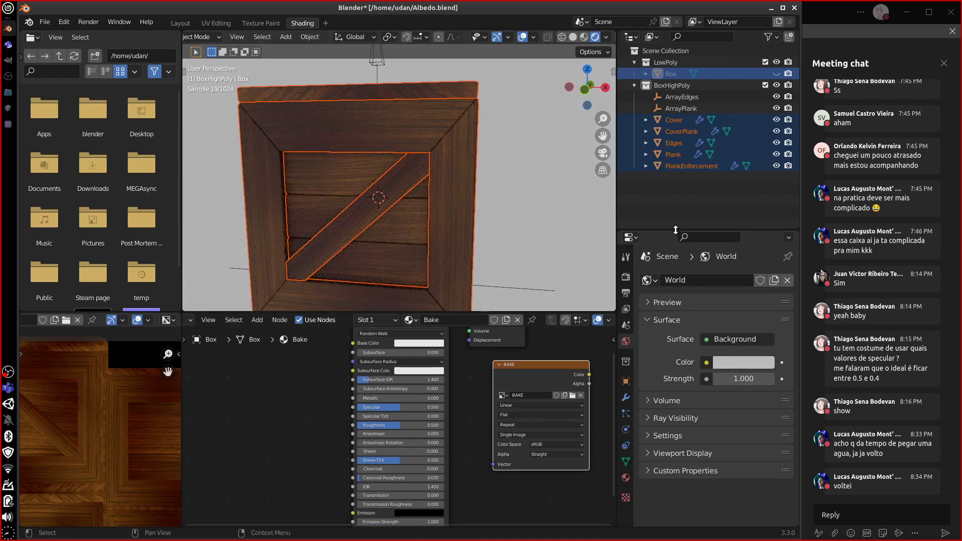
{"action": "left_click_drag", "start_coordinate": [674, 230], "coordinate": [674, 204]}
{"action": "left_click", "coordinate": [776, 74]}
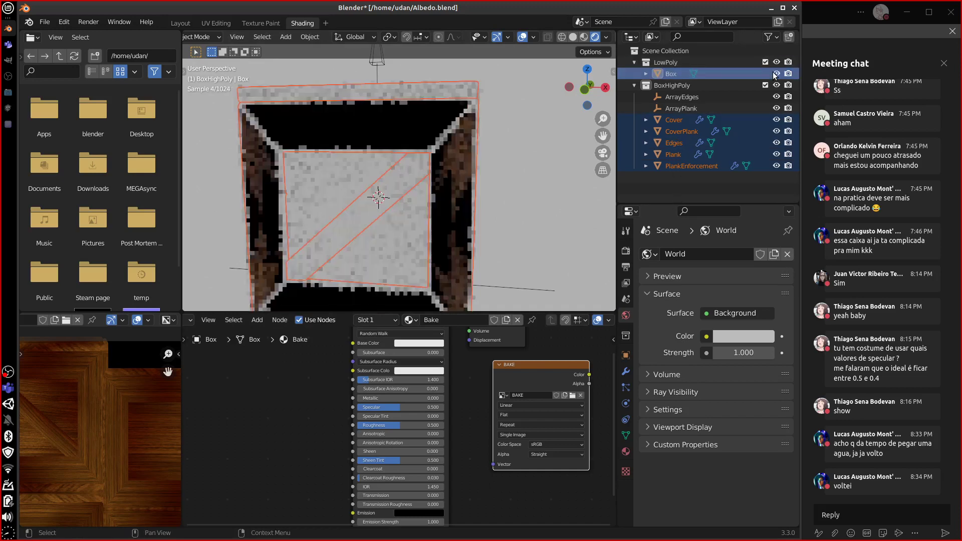
{"action": "middle_click_drag", "start_coordinate": [538, 228], "coordinate": [533, 263]}
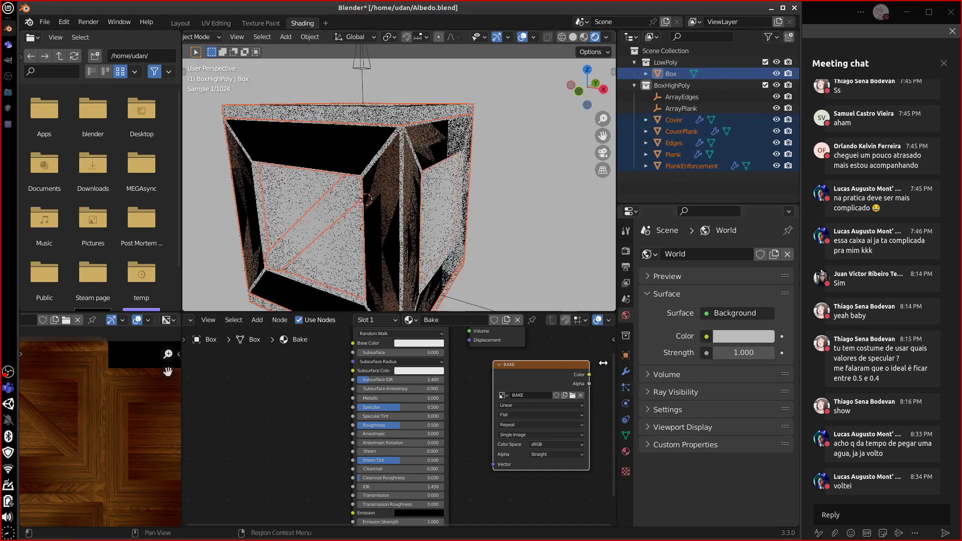
{"action": "key", "text": "z"}
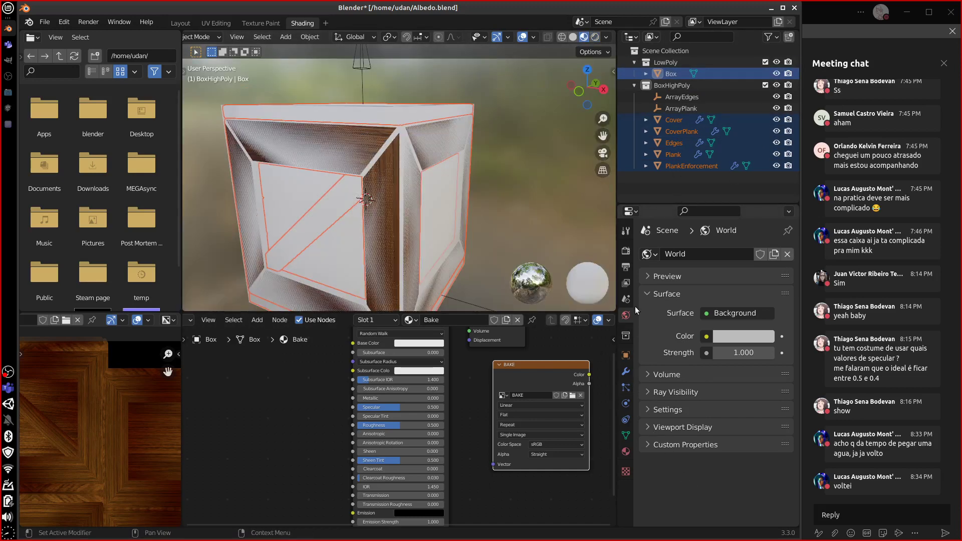
Start the ambient occlusion bake from the high-poly parts onto the low-poly Box in the render settings
{"action": "left_click", "coordinate": [626, 267]}
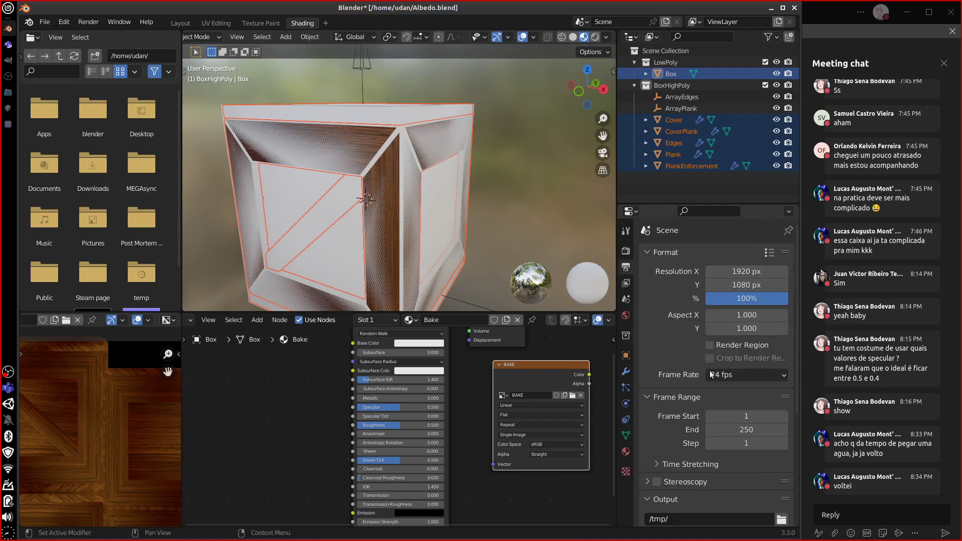
{"action": "left_click", "coordinate": [627, 252]}
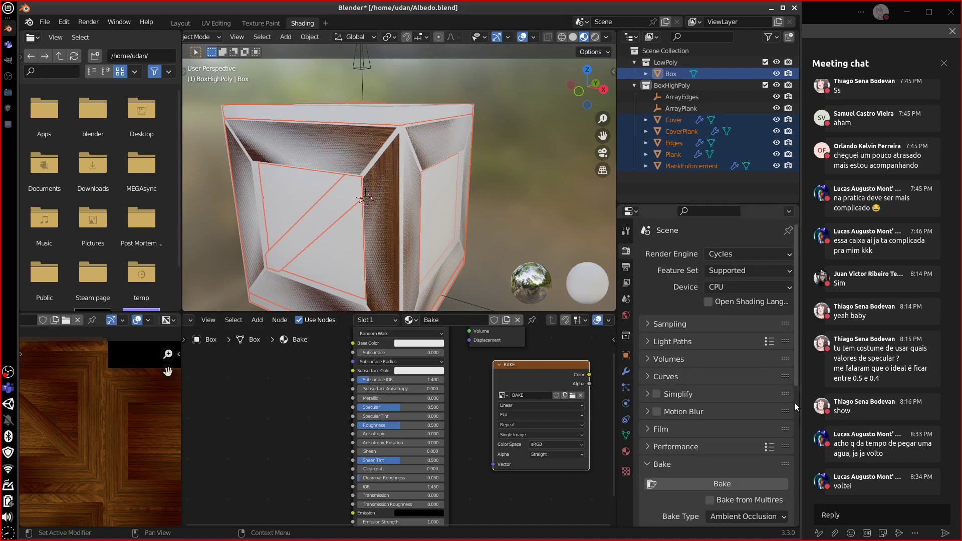
{"action": "left_click_drag", "start_coordinate": [796, 372], "coordinate": [793, 476]}
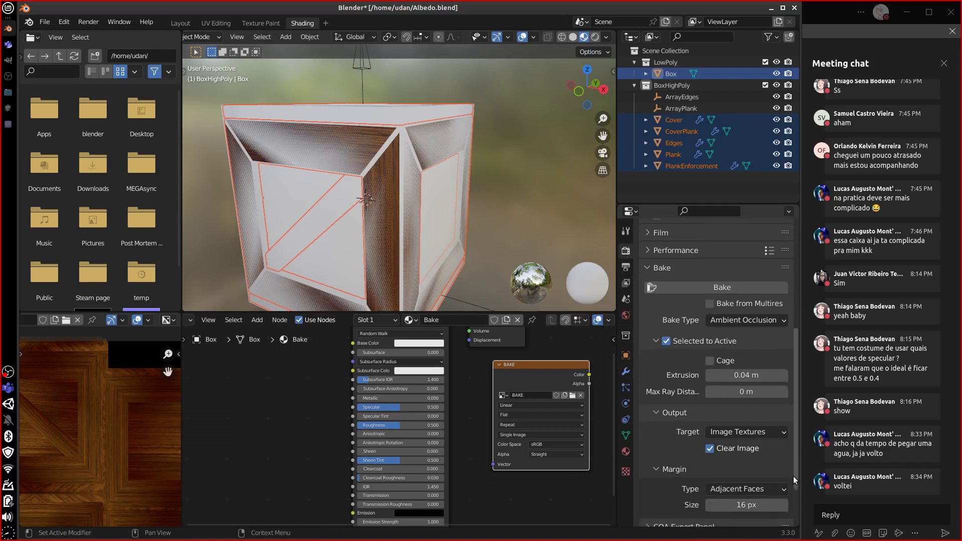
{"action": "left_click", "coordinate": [720, 280]}
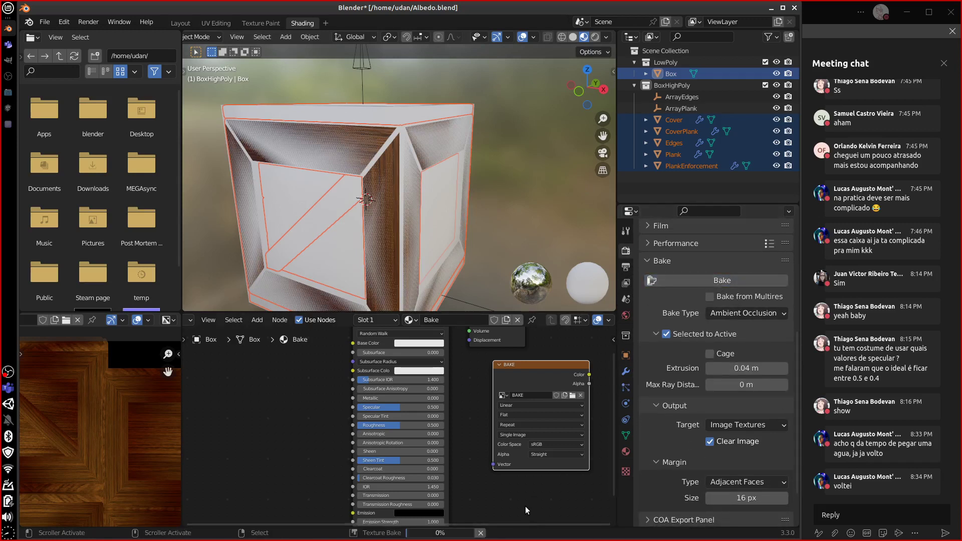
{"action": "middle_click_drag", "start_coordinate": [526, 506], "coordinate": [549, 498]}
Switch to the file manager and rename NMpng.png in the home folder to NM.png
{"action": "left_click", "coordinate": [8, 92]}
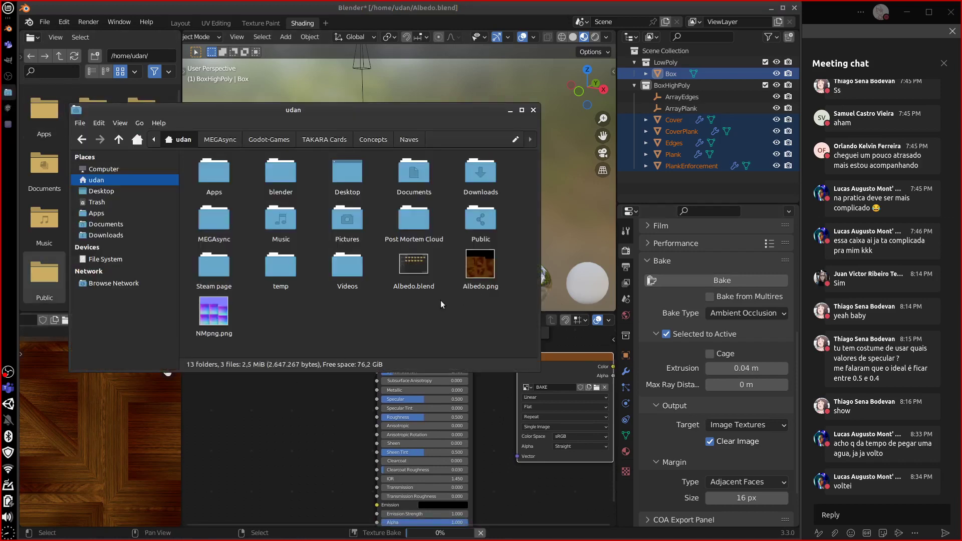
{"action": "left_click", "coordinate": [216, 335]}
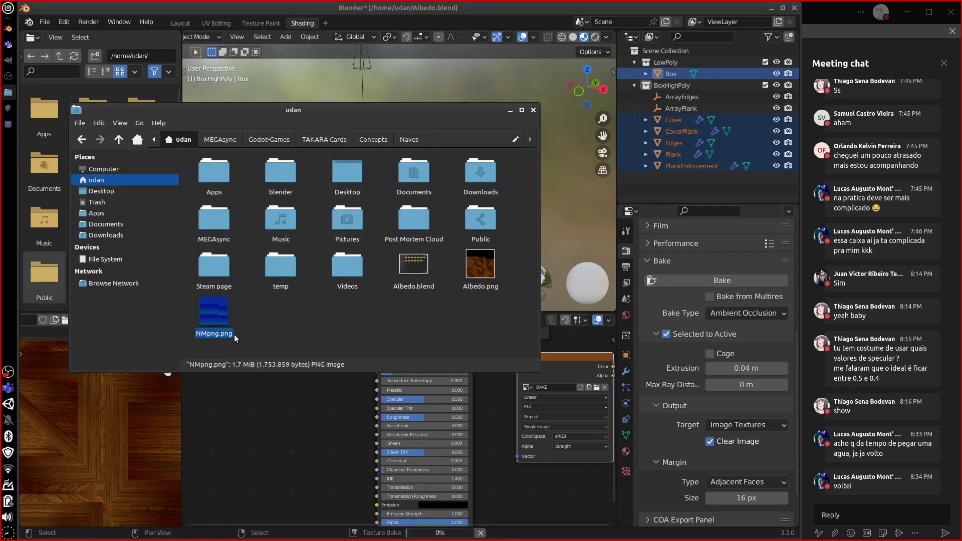
{"action": "key", "text": "F2"}
{"action": "key", "text": "Right"}
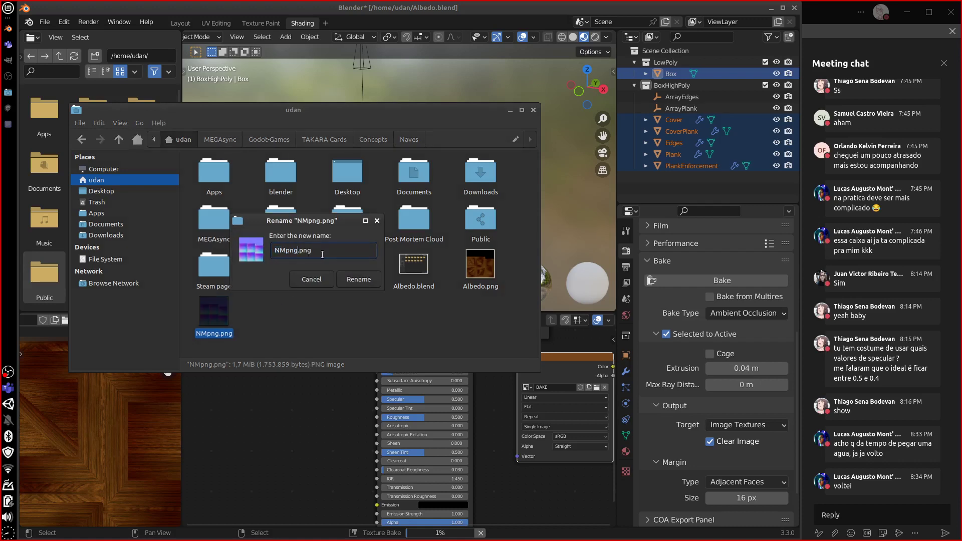
{"action": "key", "text": "BackSpace"}
{"action": "key", "text": "BackSpace"}
{"action": "key", "text": "BackSpace"}
{"action": "left_click", "coordinate": [358, 280]}
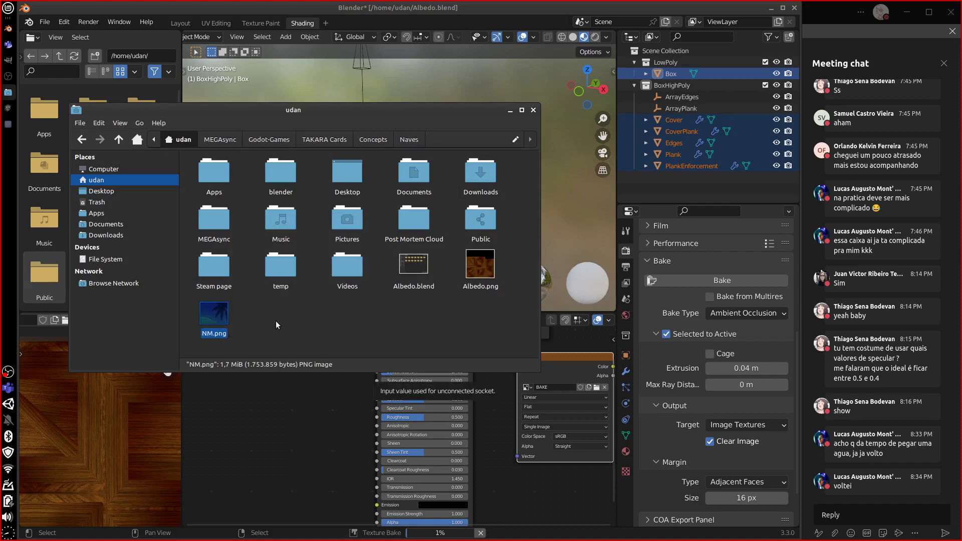
Open NM.png in the image viewer and move on to Albedo.png to check the saved textures
{"action": "double_click", "coordinate": [224, 315]}
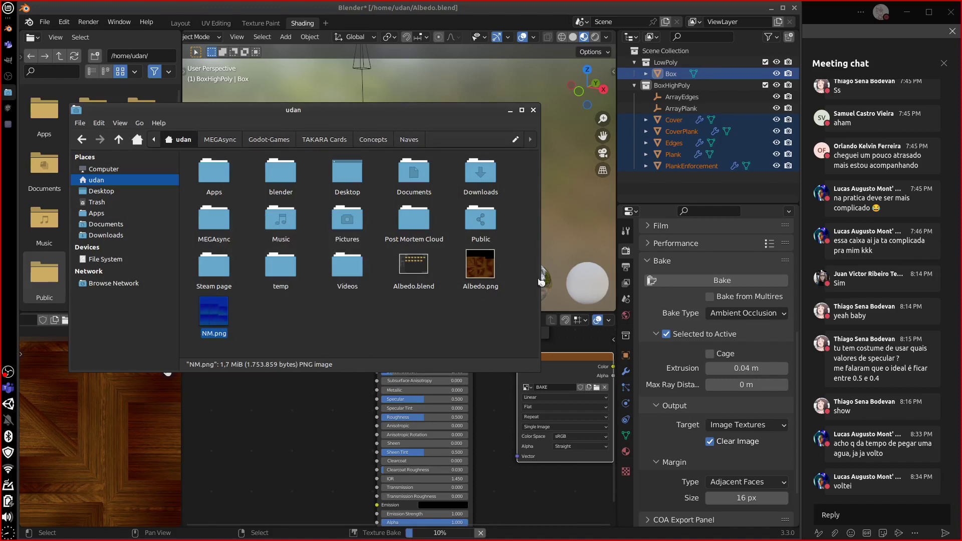
{"action": "scroll", "coordinate": [625, 326], "scroll_direction": "up", "scroll_amount": 1}
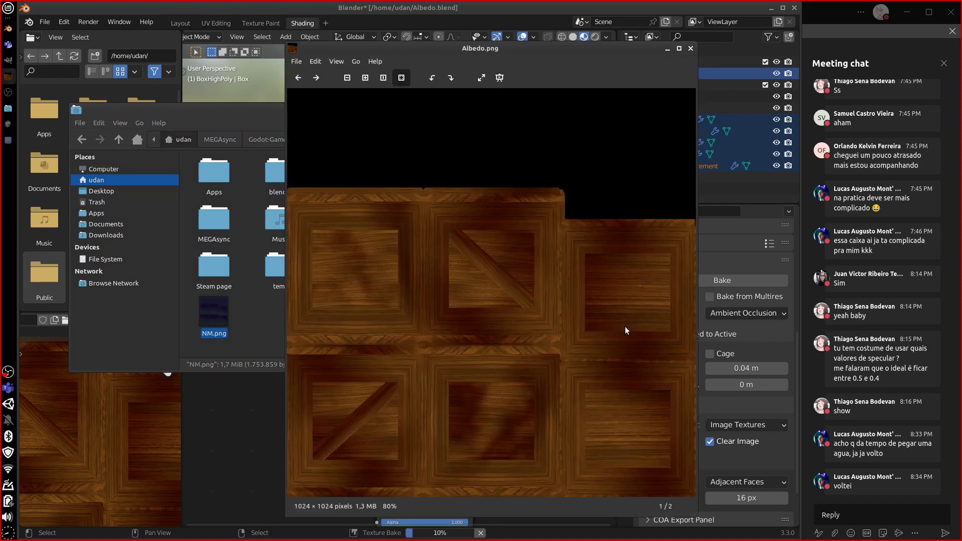
Compare the saved albedo and normal textures in the image viewer, close it and return to Blender
{"action": "scroll", "coordinate": [625, 331], "scroll_direction": "down", "scroll_amount": 1}
{"action": "scroll", "coordinate": [624, 331], "scroll_direction": "up", "scroll_amount": 1}
{"action": "scroll", "coordinate": [525, 345], "scroll_direction": "down", "scroll_amount": 1}
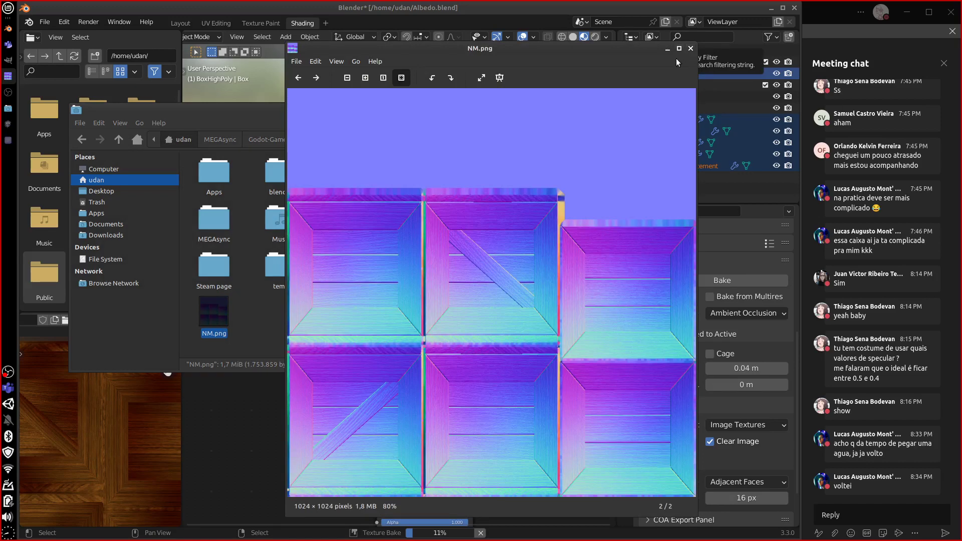
{"action": "left_click", "coordinate": [691, 48]}
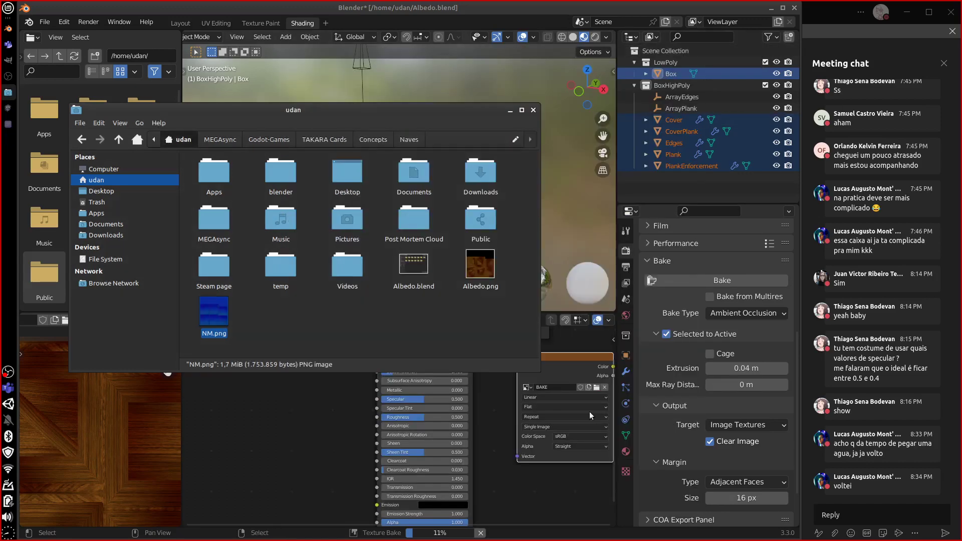
{"action": "left_click", "coordinate": [548, 8]}
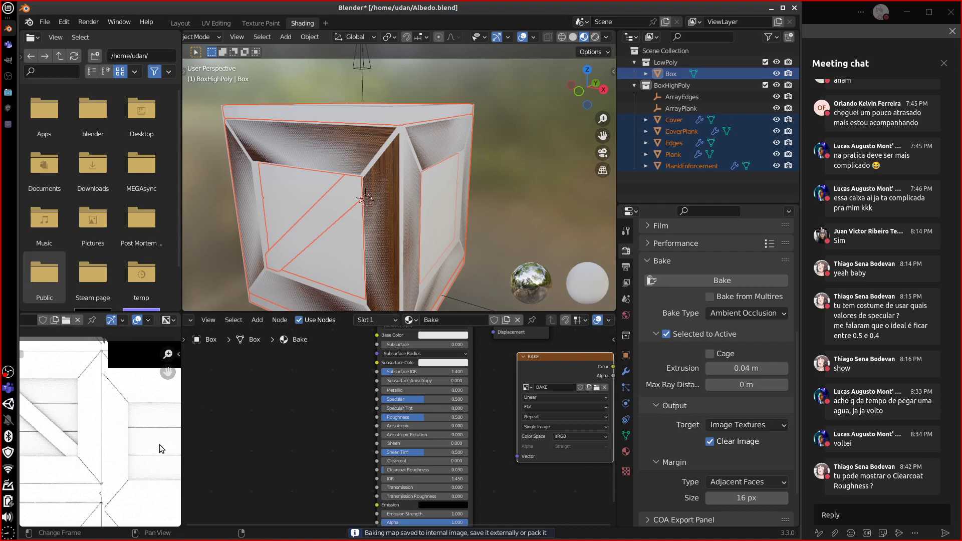
Maximize the image editor, inspect the baked ambient occlusion map and start saving it as a new image file
{"action": "key", "text": "ctrl+space"}
{"action": "middle_click_drag", "start_coordinate": [595, 387], "coordinate": [601, 349]}
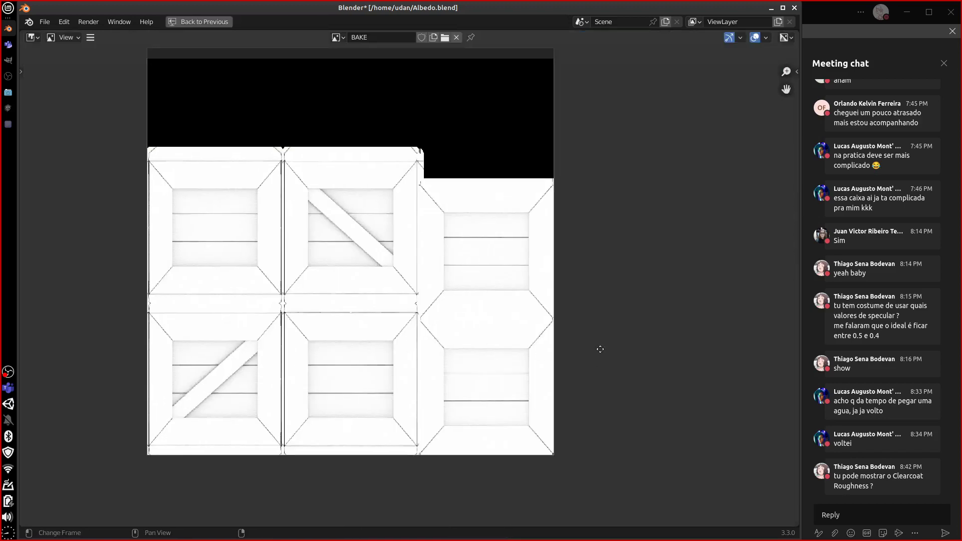
{"action": "scroll", "coordinate": [595, 343], "scroll_direction": "up", "scroll_amount": 5}
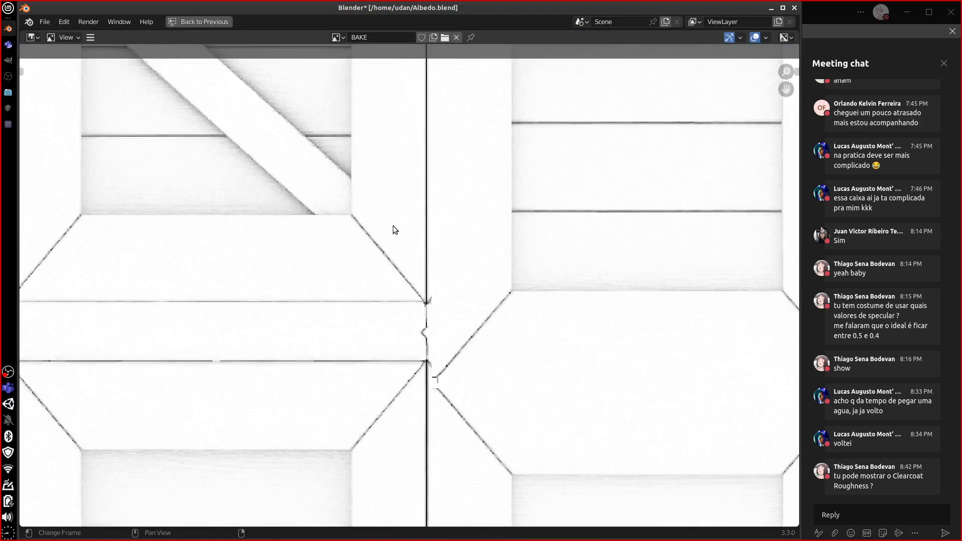
{"action": "middle_click_drag", "start_coordinate": [393, 225], "coordinate": [593, 413]}
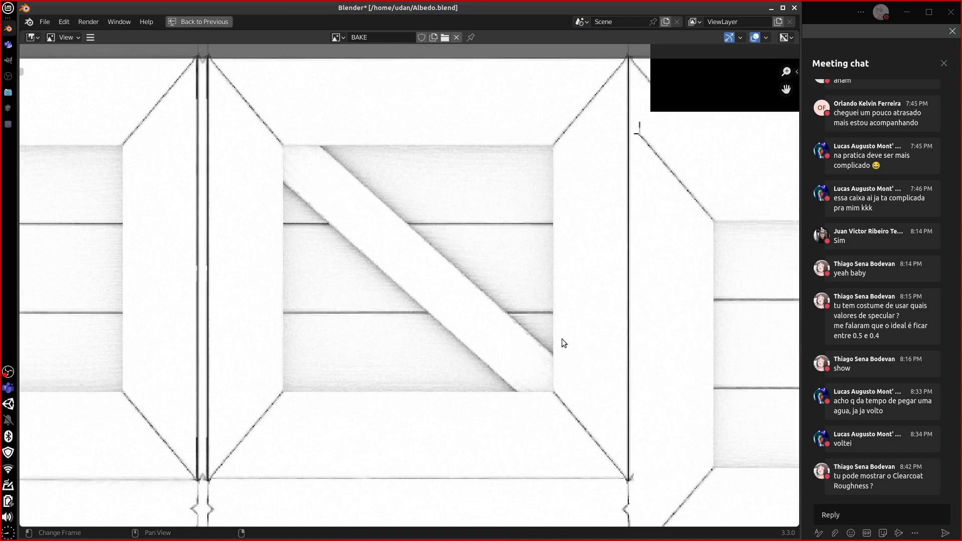
{"action": "scroll", "coordinate": [637, 409], "scroll_direction": "down", "scroll_amount": 5}
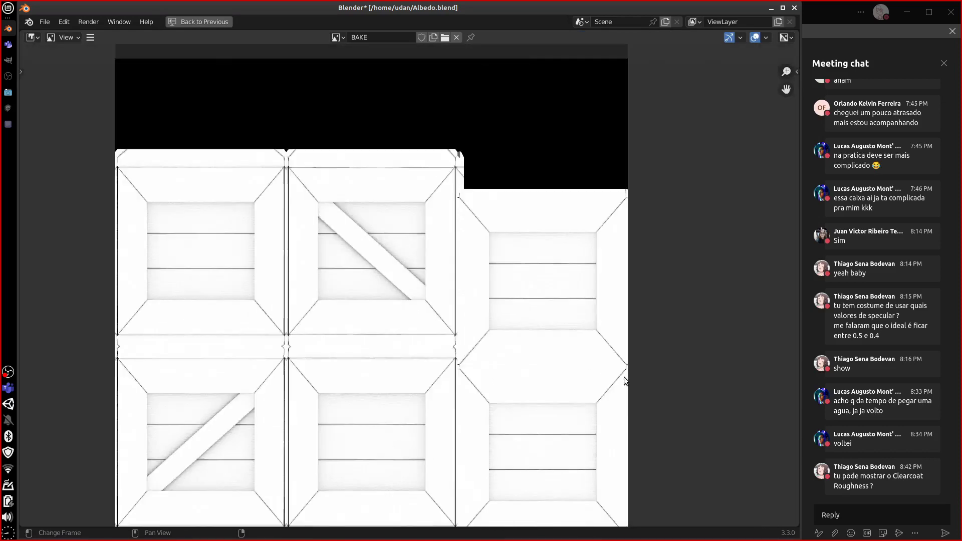
{"action": "left_click", "coordinate": [91, 38]}
{"action": "mouse_move", "coordinate": [131, 60]}
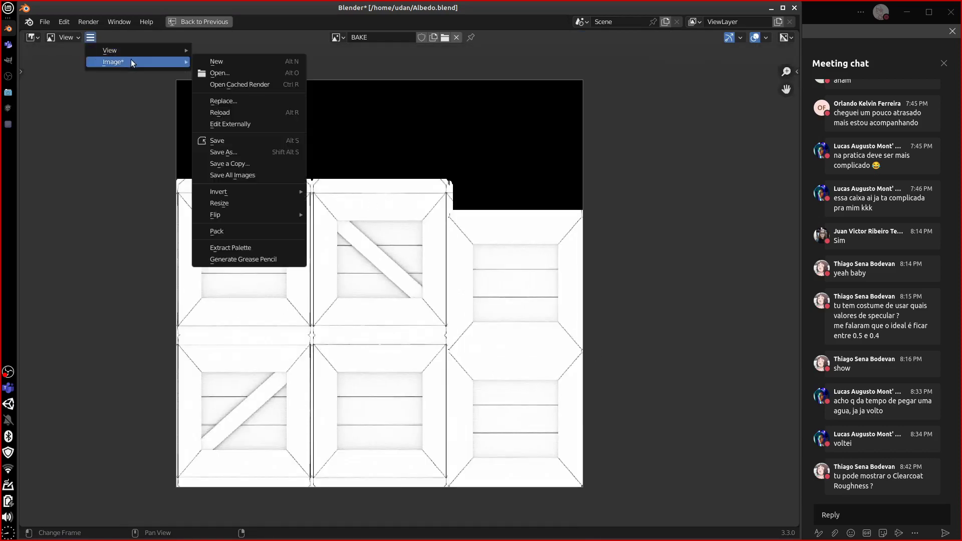
{"action": "left_click", "coordinate": [256, 150]}
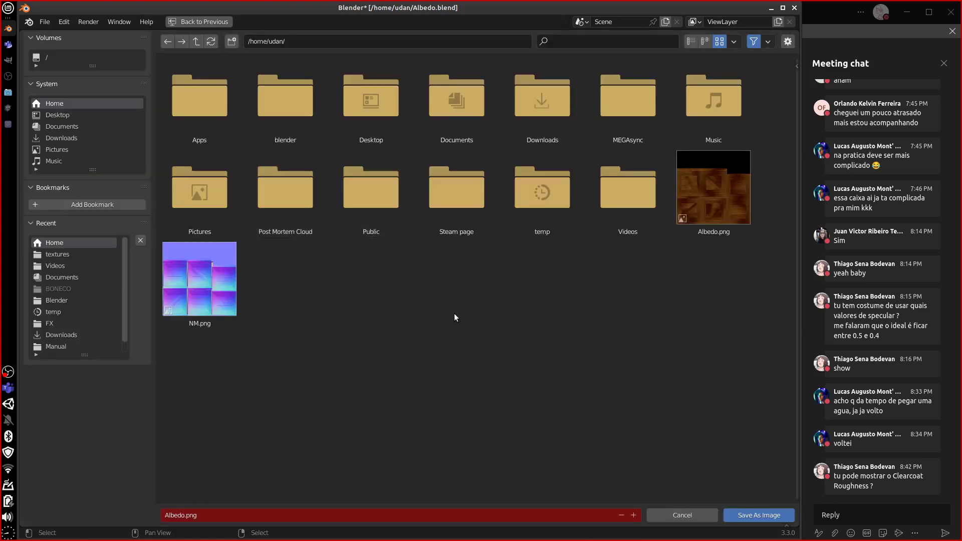
Save the ambient occlusion map as AO.png in the home folder and restore the multi-editor layout
{"action": "left_click", "coordinate": [185, 514]}
{"action": "left_click", "coordinate": [185, 515]}
{"action": "key", "text": "BackSpace"}
{"action": "key", "text": "BackSpace"}
{"action": "key", "text": "BackSpace"}
{"action": "key", "text": "BackSpace"}
{"action": "key", "text": "BackSpace"}
{"action": "key", "text": "BackSpace"}
{"action": "type", "text": "Ro"}
{"action": "key", "text": "BackSpace"}
{"action": "key", "text": "BackSpace"}
{"action": "type", "text": "AO"}
{"action": "left_click", "coordinate": [757, 516]}
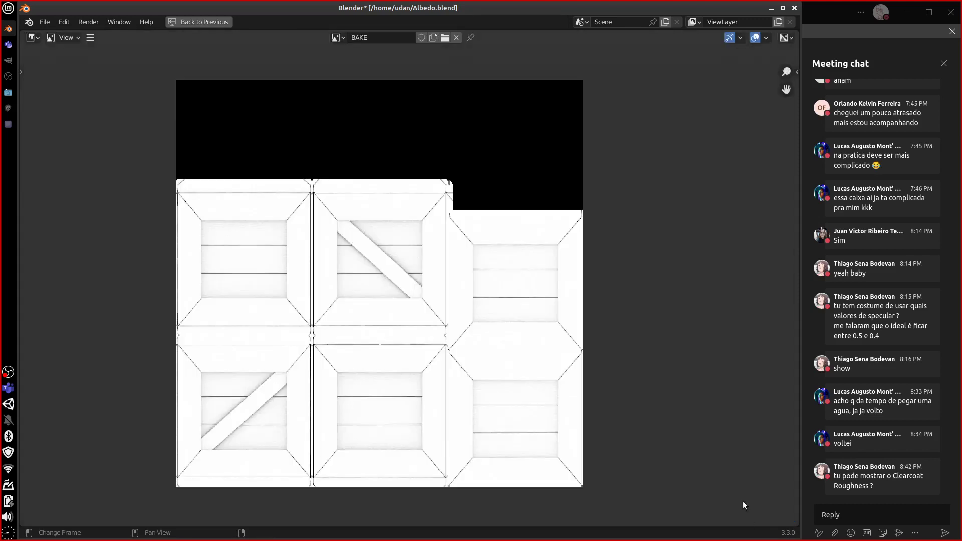
{"action": "key", "text": "ctrl+space"}
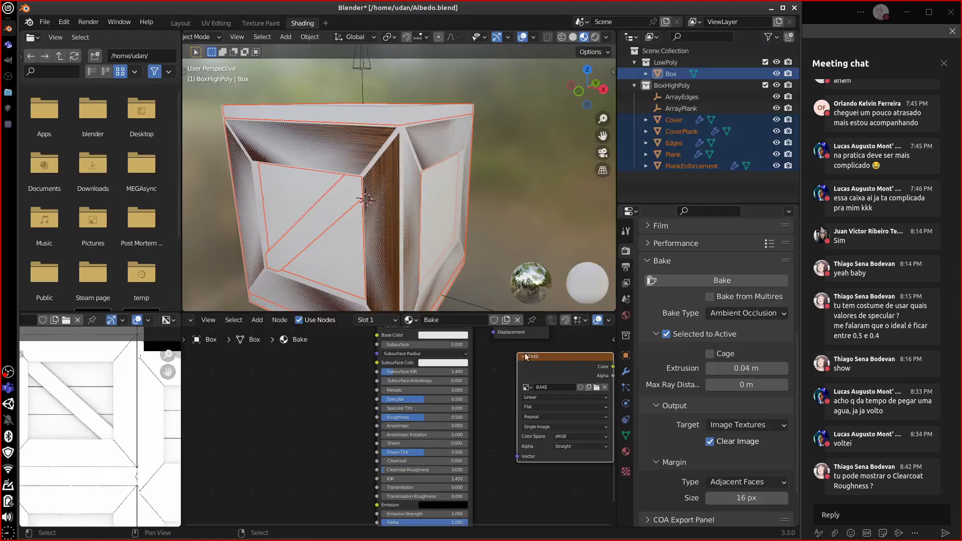
Switch to the file manager to check the saved texture files, and minimize it to return to Blender
{"action": "left_click", "coordinate": [8, 92]}
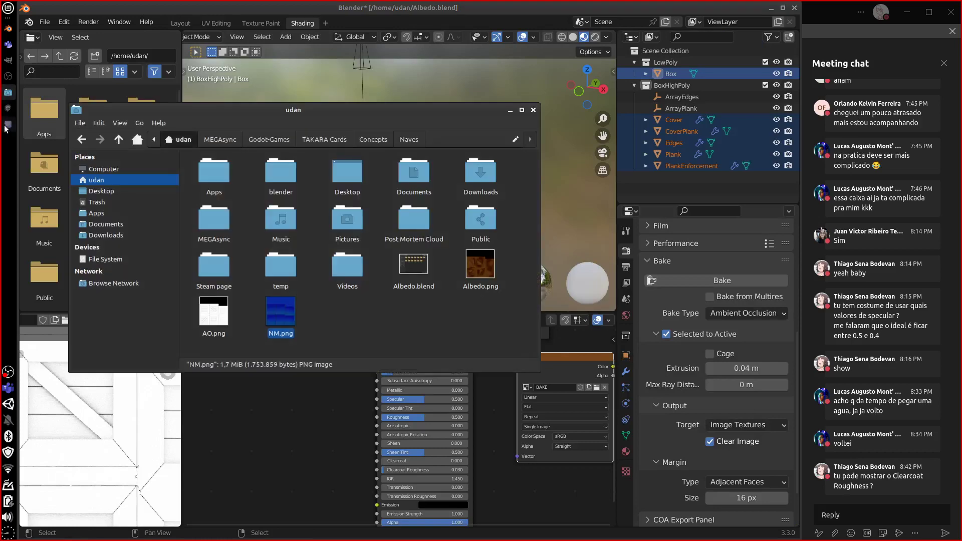
{"action": "left_click", "coordinate": [510, 109]}
{"action": "middle_click_drag", "start_coordinate": [569, 496], "coordinate": [528, 498]}
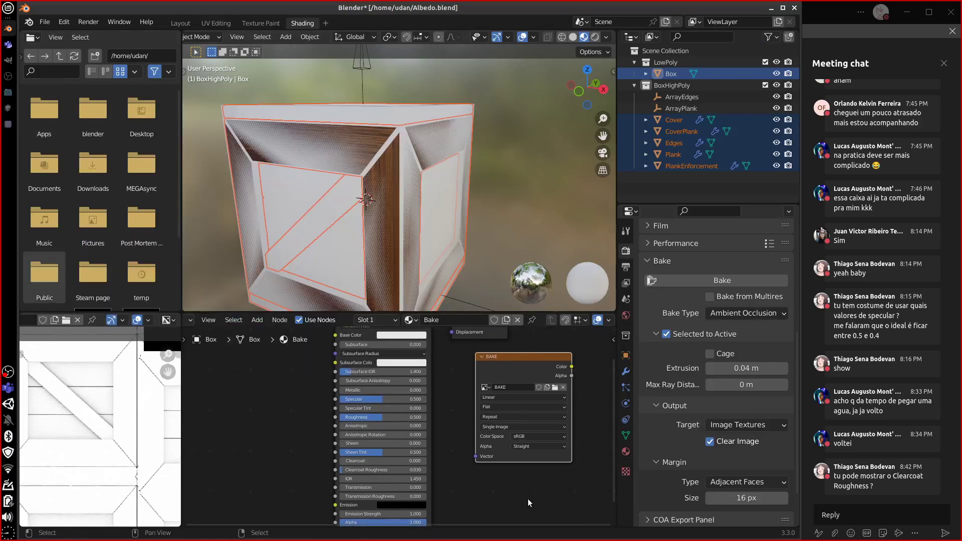
Set the bake type to Roughness in the render settings
{"action": "left_click", "coordinate": [762, 316]}
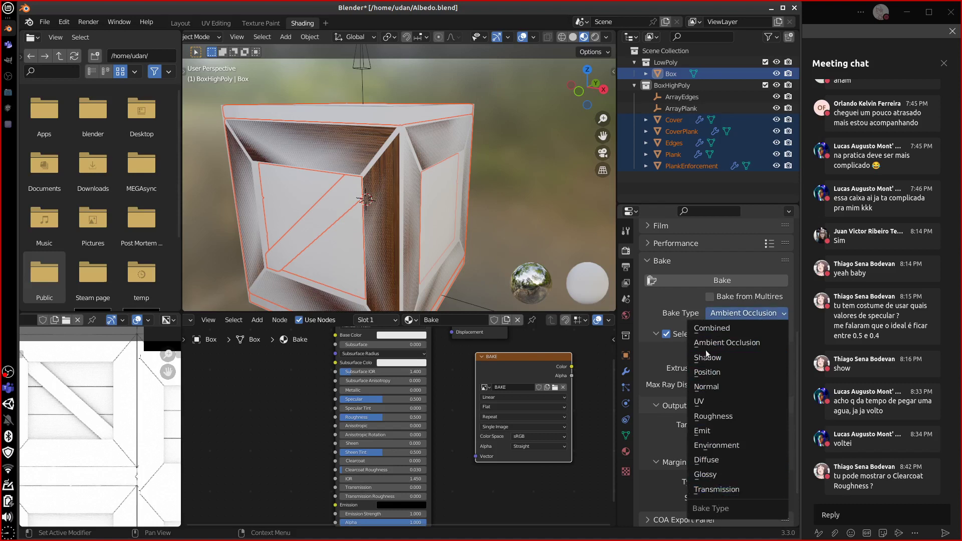
{"action": "key", "text": "Escape"}
{"action": "left_click", "coordinate": [722, 314]}
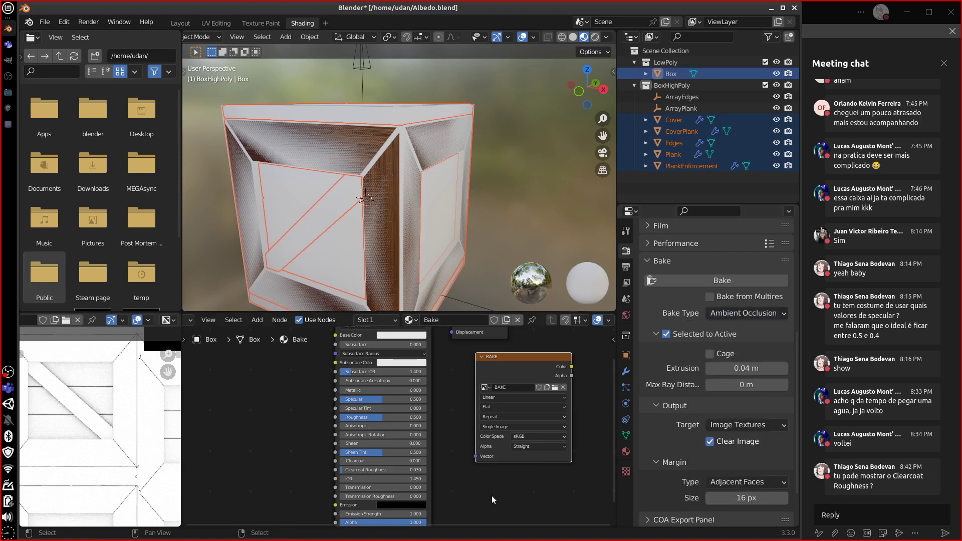
{"action": "middle_click_drag", "start_coordinate": [500, 491], "coordinate": [519, 499]}
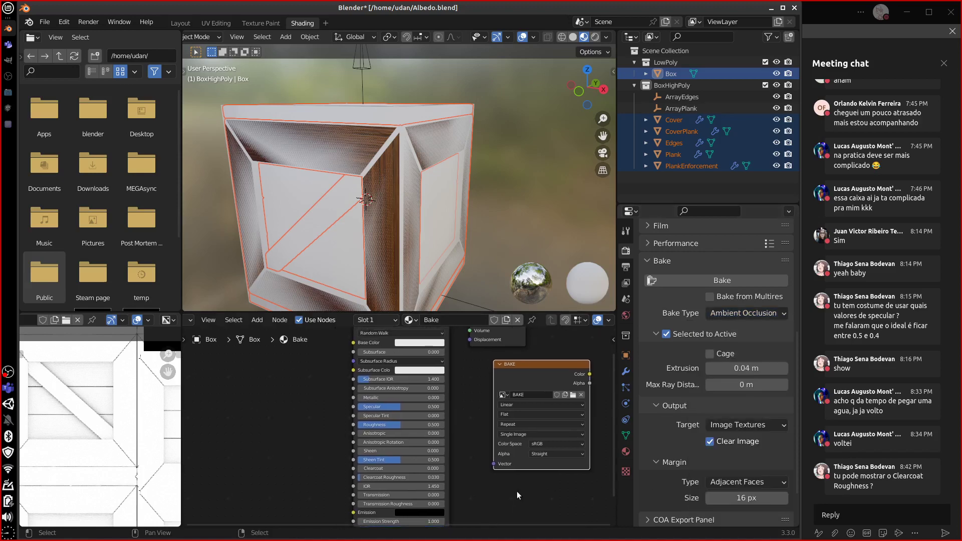
{"action": "key", "text": "ctrl+space"}
{"action": "key", "text": "ctrl+space"}
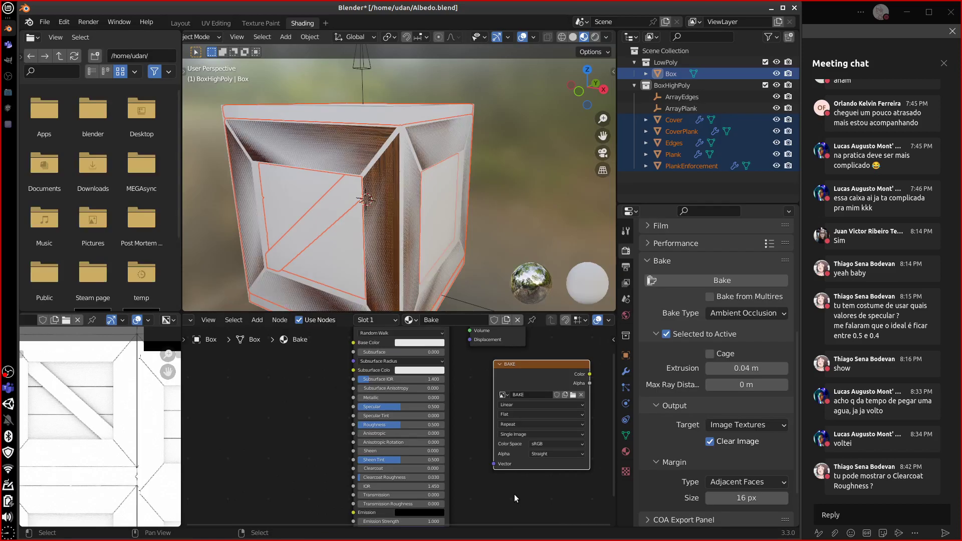
{"action": "left_click", "coordinate": [762, 314]}
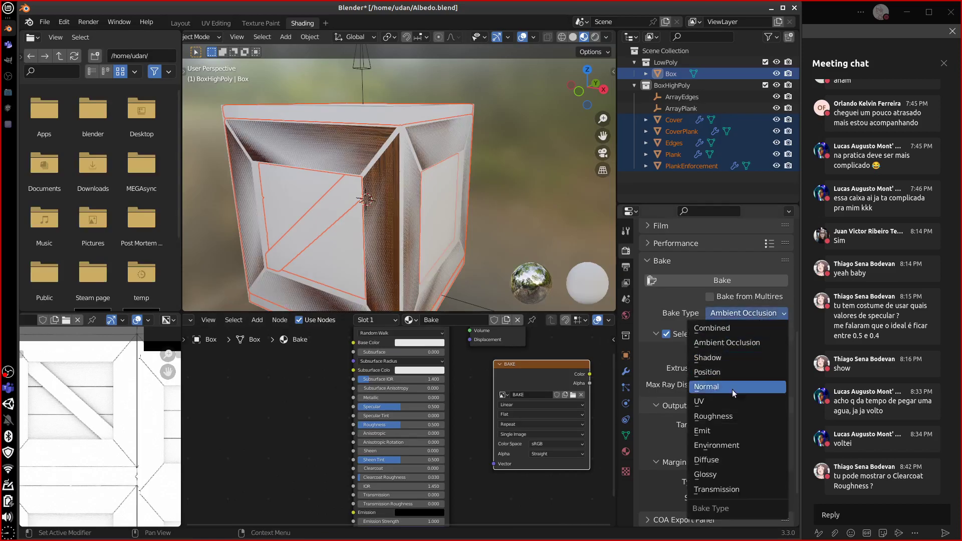
{"action": "left_click", "coordinate": [732, 417]}
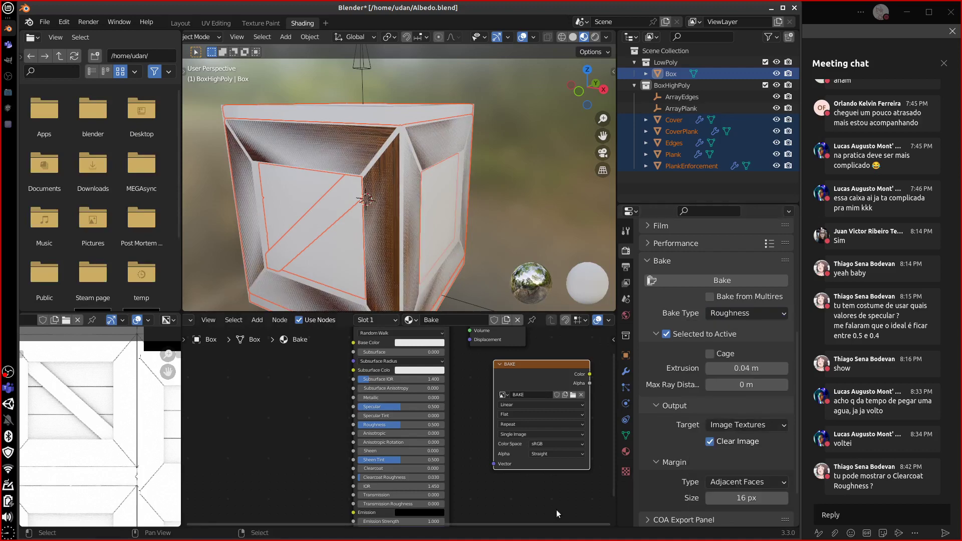
Select the high-poly Cover and link the ColorRamp's Color output to the Principled BSDF's Roughness input in its Wood material
{"action": "left_click", "coordinate": [674, 120]}
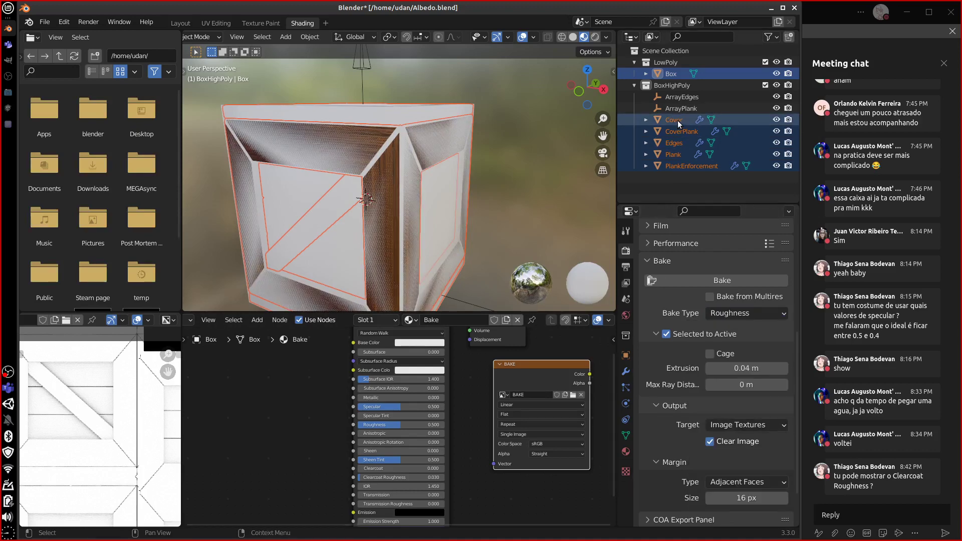
{"action": "middle_click_drag", "start_coordinate": [509, 340], "coordinate": [575, 340]}
{"action": "middle_click_drag", "start_coordinate": [551, 397], "coordinate": [539, 419]}
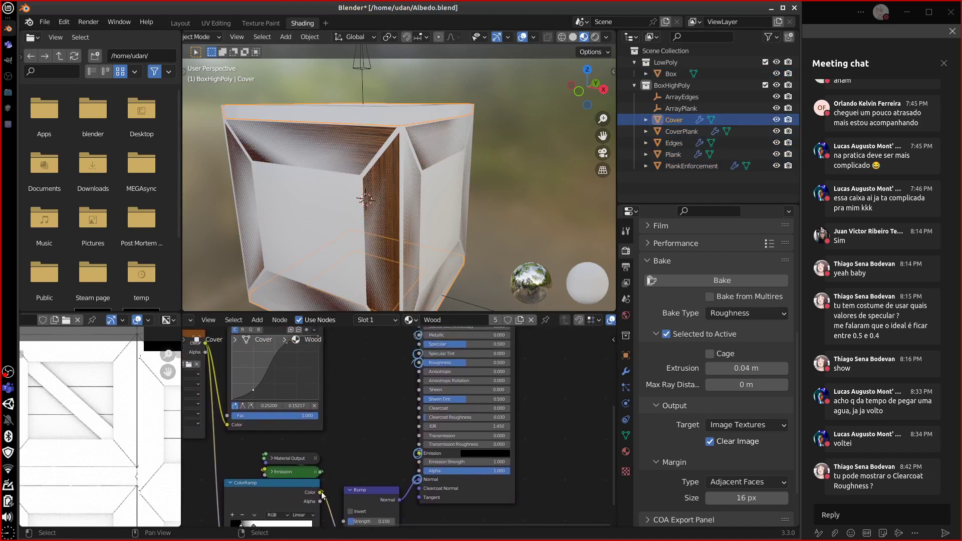
{"action": "left_click_drag", "start_coordinate": [322, 493], "coordinate": [419, 363]}
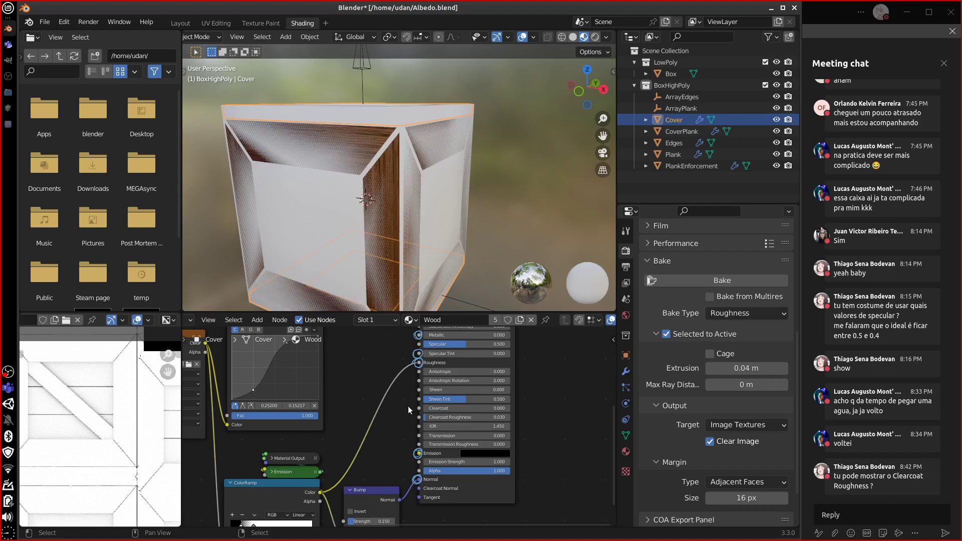
Select PlankEnforcement, Plank, Edges, CoverPlank and Cover with the low-poly Box as active object, and start the roughness bake
{"action": "left_click", "coordinate": [689, 167]}
{"action": "left_click_drag", "start_coordinate": [674, 155], "coordinate": [674, 119]}
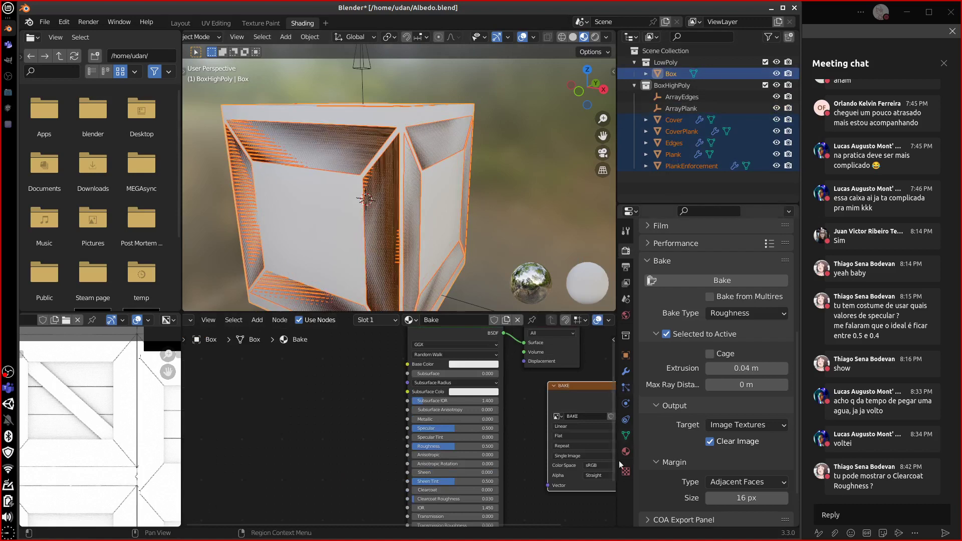
{"action": "middle_click_drag", "start_coordinate": [569, 513], "coordinate": [423, 509]}
{"action": "middle_click_drag", "start_coordinate": [562, 416], "coordinate": [560, 457]}
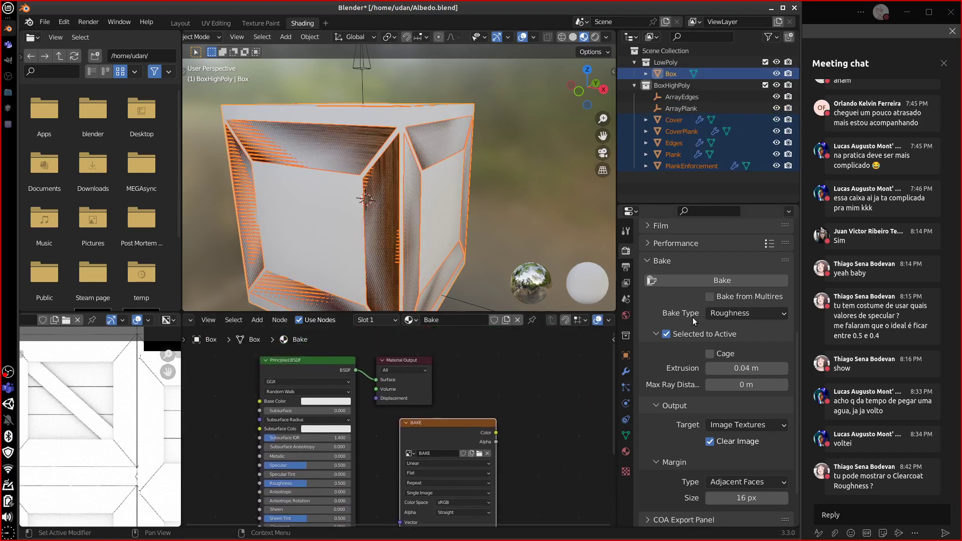
{"action": "middle_click_drag", "start_coordinate": [537, 445], "coordinate": [559, 439]}
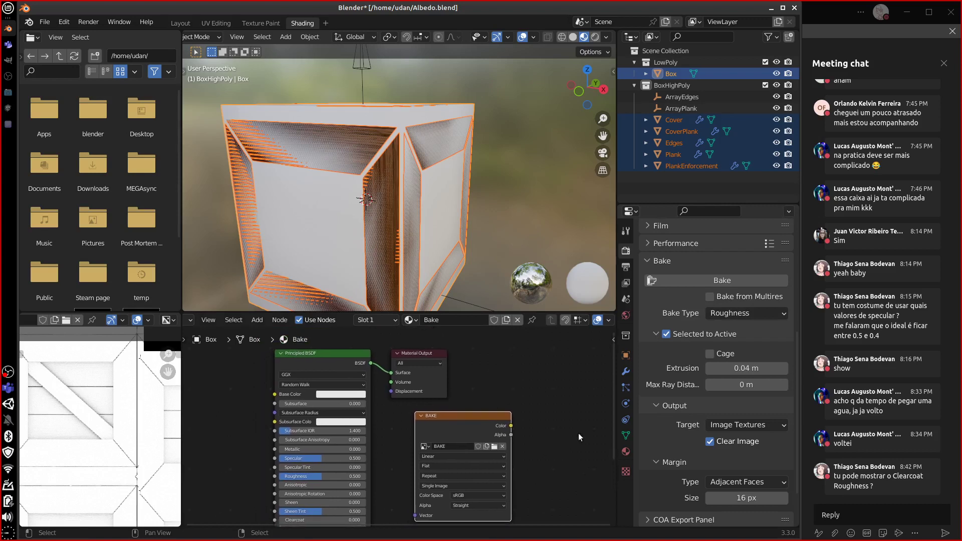
{"action": "left_click", "coordinate": [722, 281]}
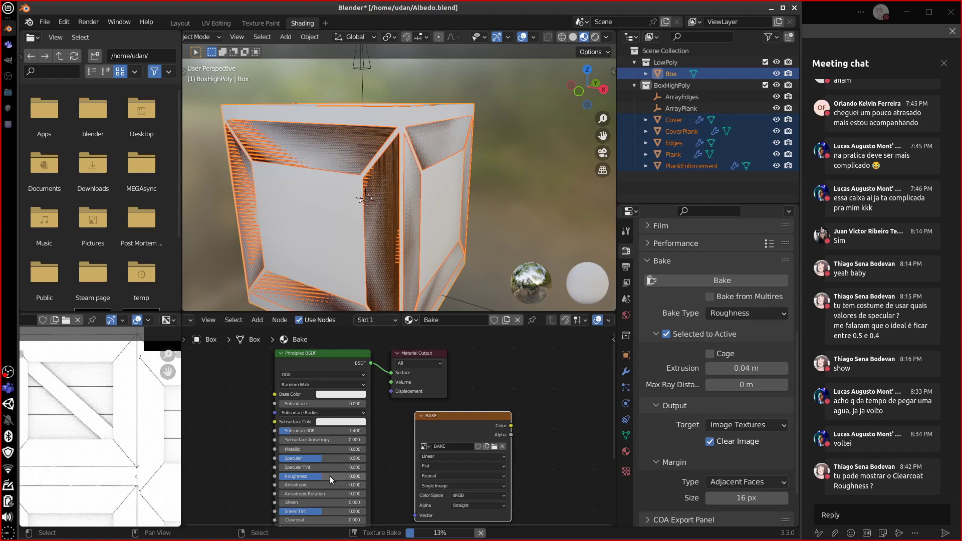
Switch to Unity to view the map slots of the REF material, and return to Blender
{"action": "middle_click_drag", "start_coordinate": [375, 492], "coordinate": [390, 428]}
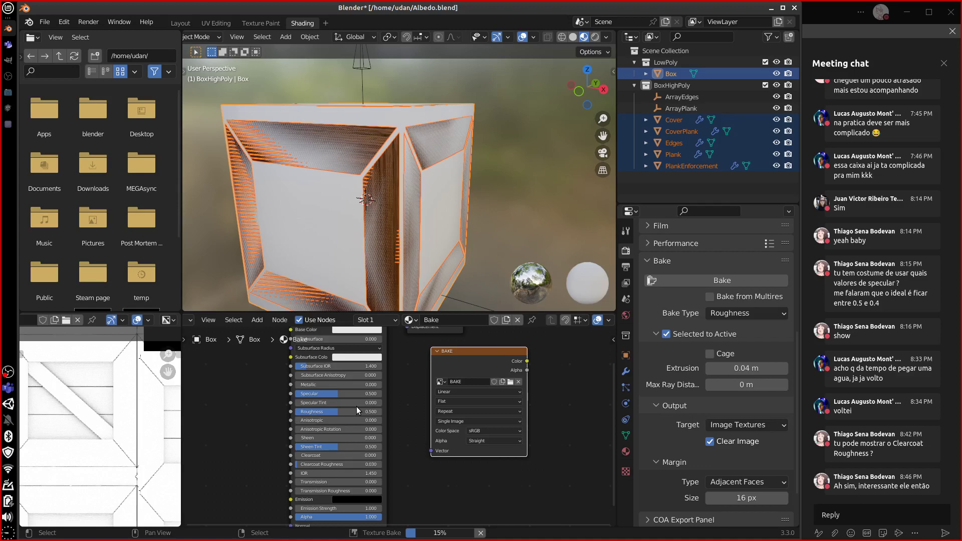
{"action": "left_click", "coordinate": [8, 108]}
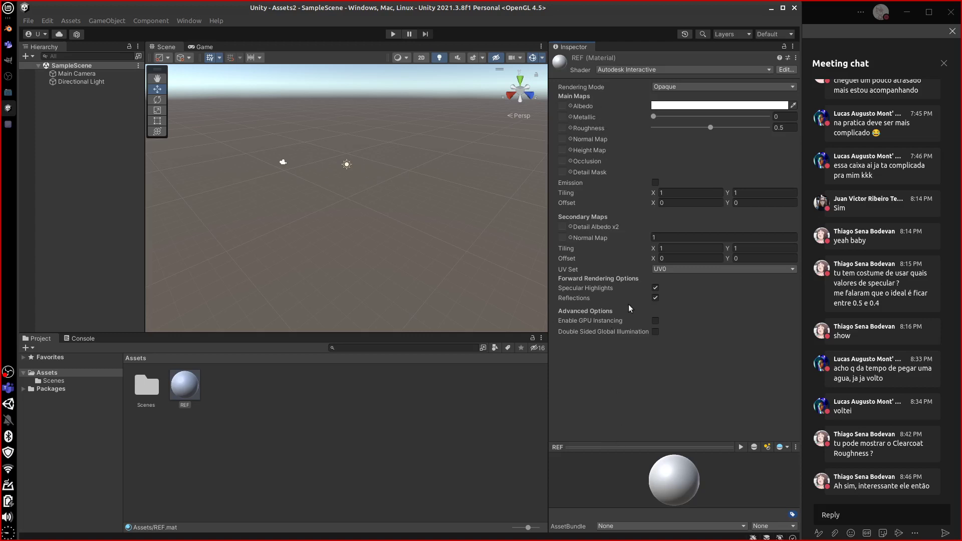
{"action": "left_click", "coordinate": [772, 8]}
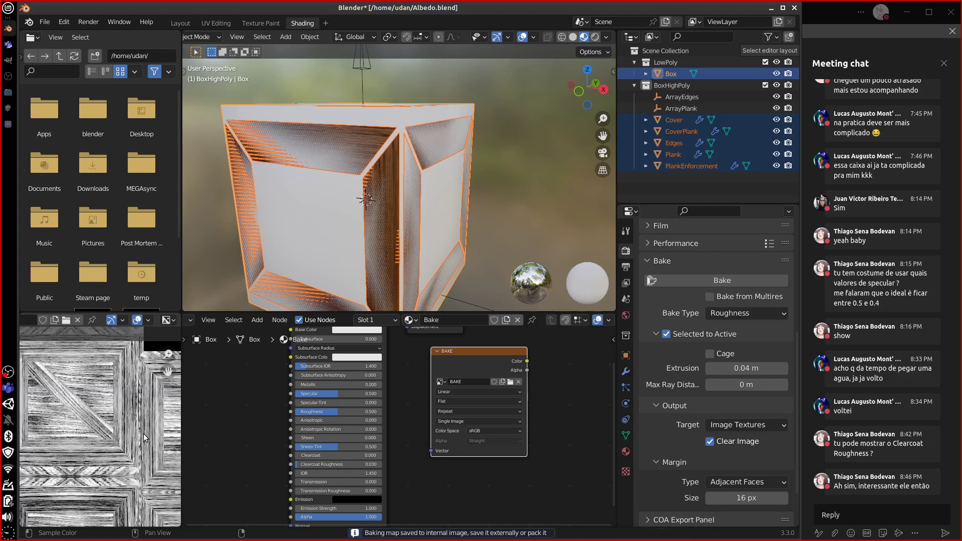
Maximize the image editor and save the newly baked grayscale wood map as Height.png in the home folder
{"action": "key", "text": "ctrl+space"}
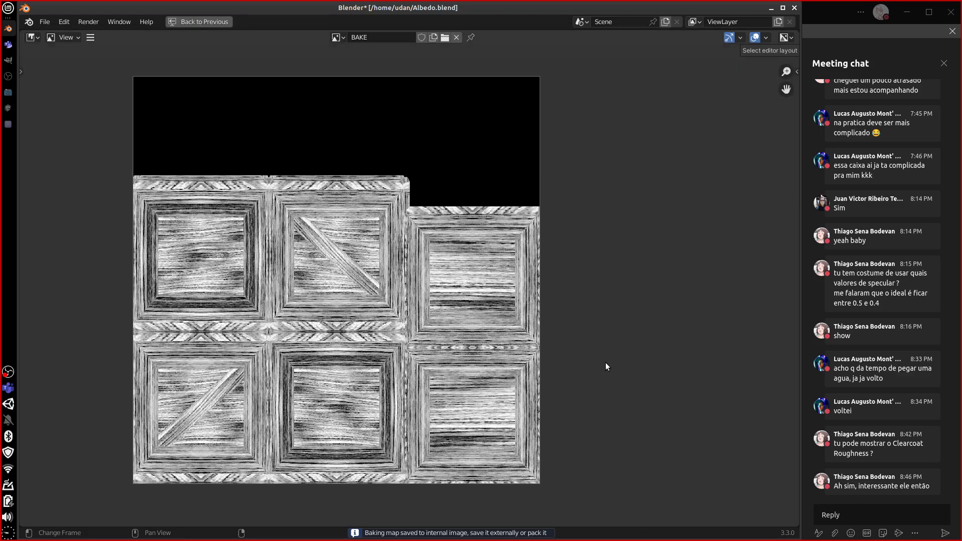
{"action": "scroll", "coordinate": [606, 361], "scroll_direction": "up", "scroll_amount": 2}
{"action": "scroll", "coordinate": [601, 353], "scroll_direction": "down", "scroll_amount": 1}
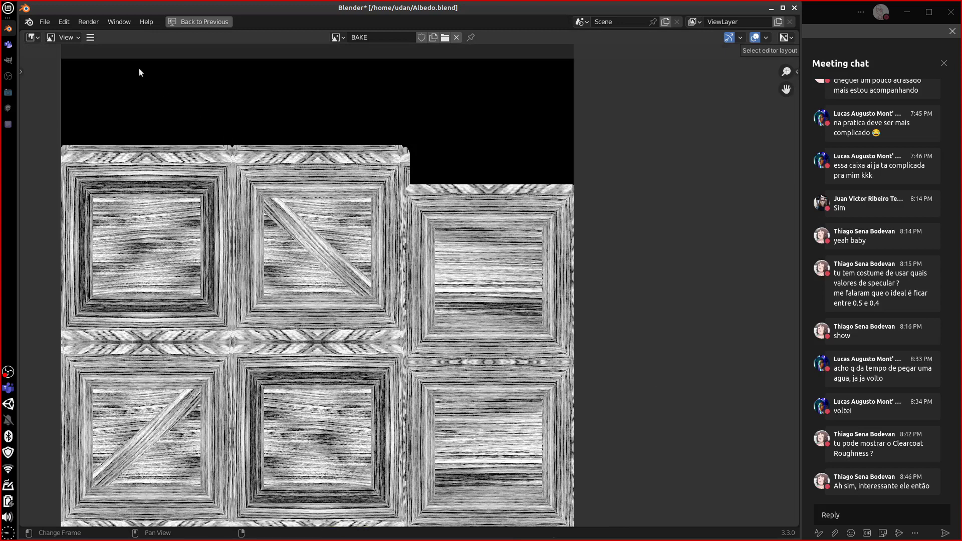
{"action": "left_click", "coordinate": [91, 38]}
{"action": "mouse_move", "coordinate": [146, 61]}
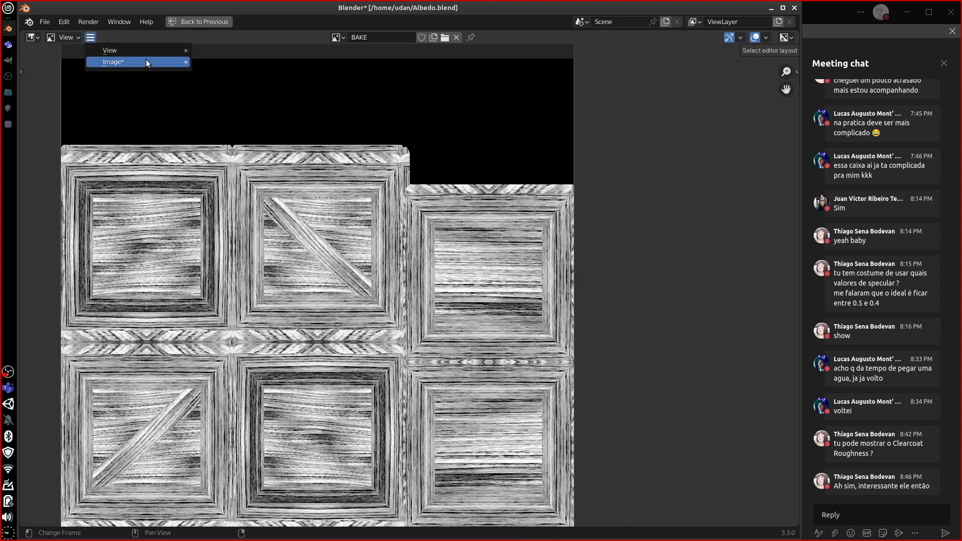
{"action": "left_click", "coordinate": [254, 152]}
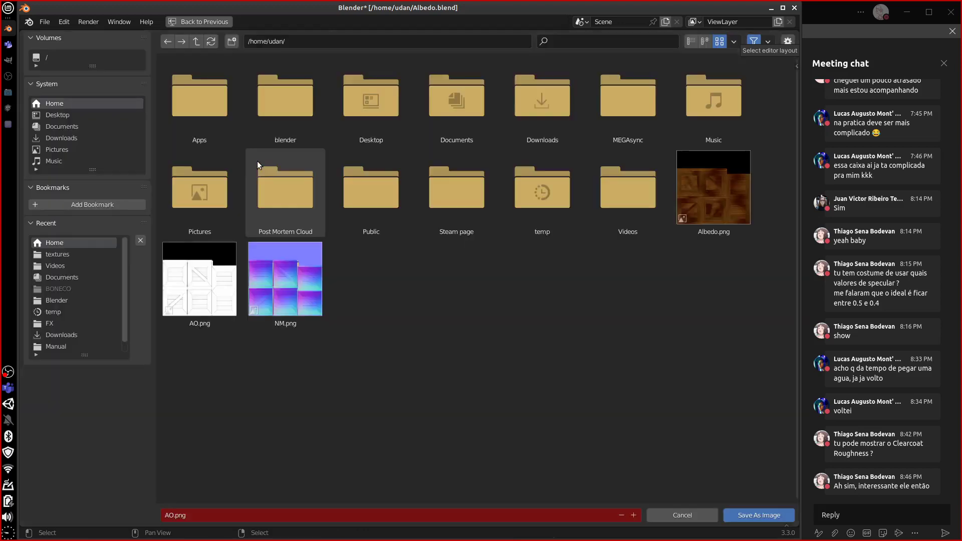
{"action": "left_click", "coordinate": [174, 516]}
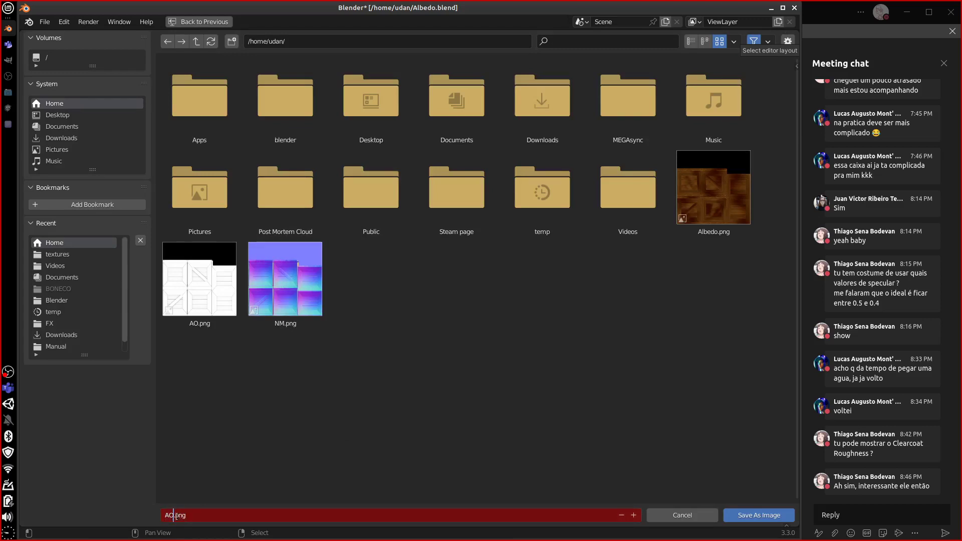
{"action": "key", "text": "BackSpace"}
{"action": "key", "text": "BackSpace"}
{"action": "type", "text": "Height"}
{"action": "left_click", "coordinate": [755, 515]}
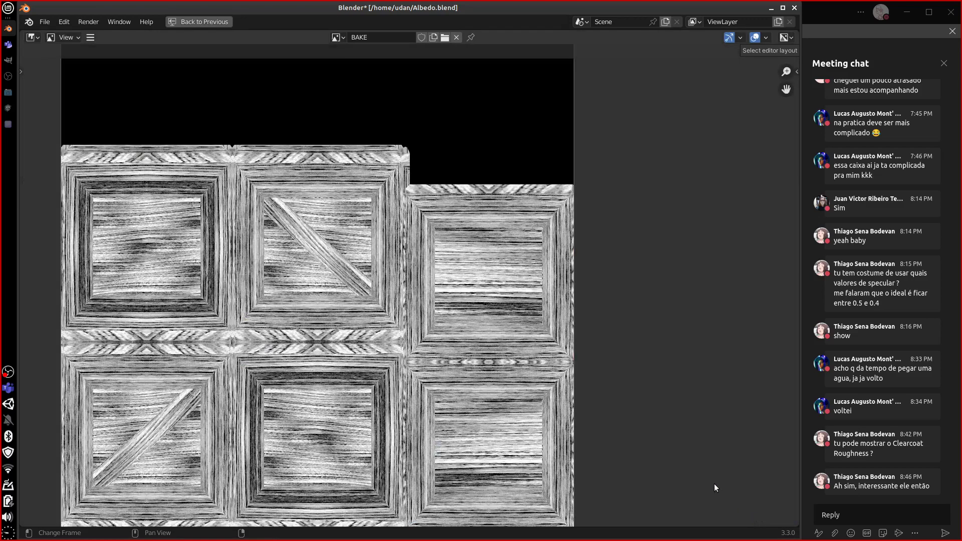
Restore the full editor layout and exclude the LowPoly collection to view the high-poly crate alone
{"action": "key", "text": "ctrl+space"}
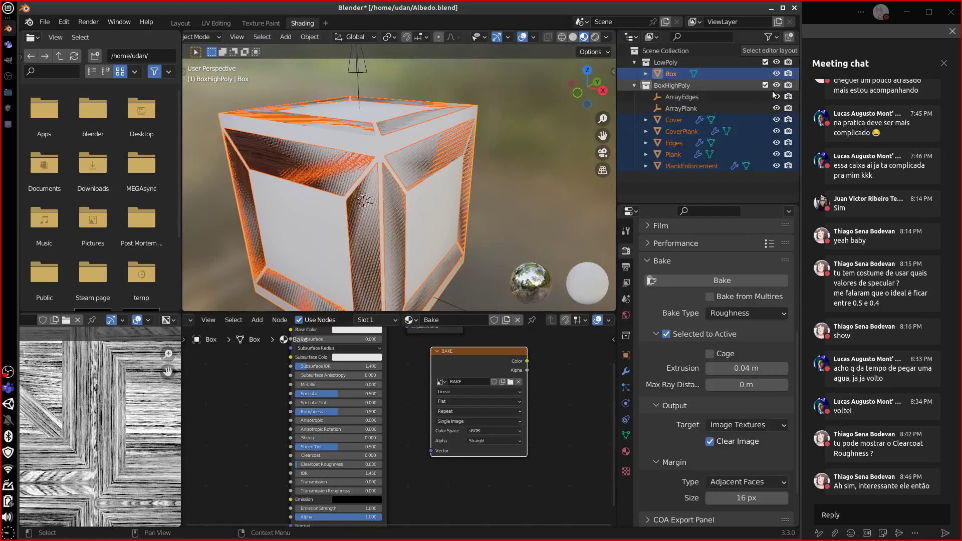
{"action": "left_click", "coordinate": [765, 62]}
{"action": "middle_click_drag", "start_coordinate": [452, 242], "coordinate": [464, 244]}
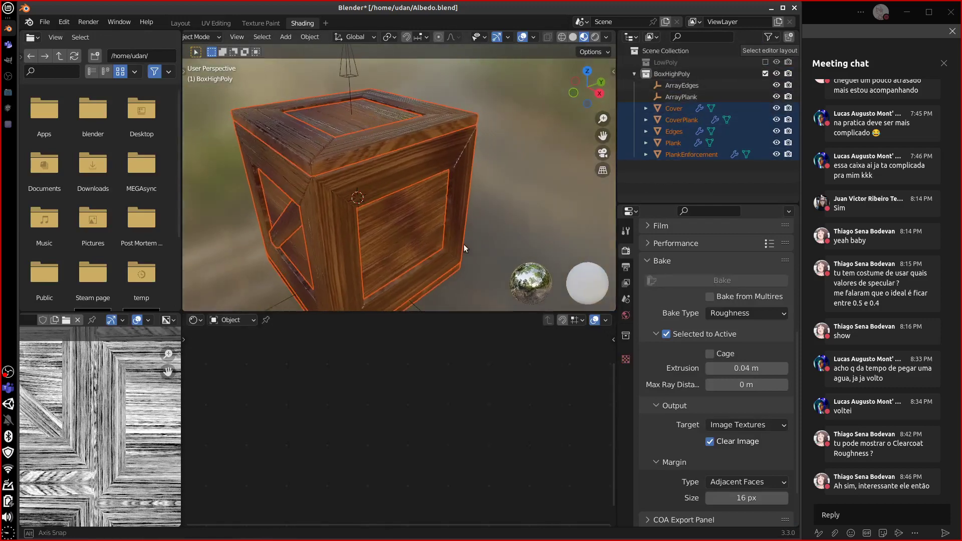
Check the saved texture maps in the home folder with the file manager, and close its window
{"action": "left_click", "coordinate": [8, 92]}
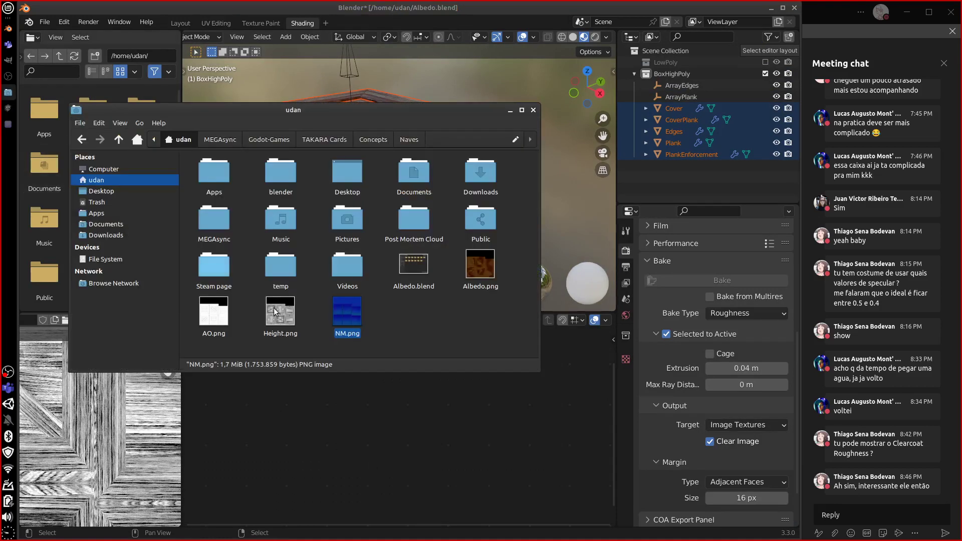
{"action": "left_click", "coordinate": [438, 340]}
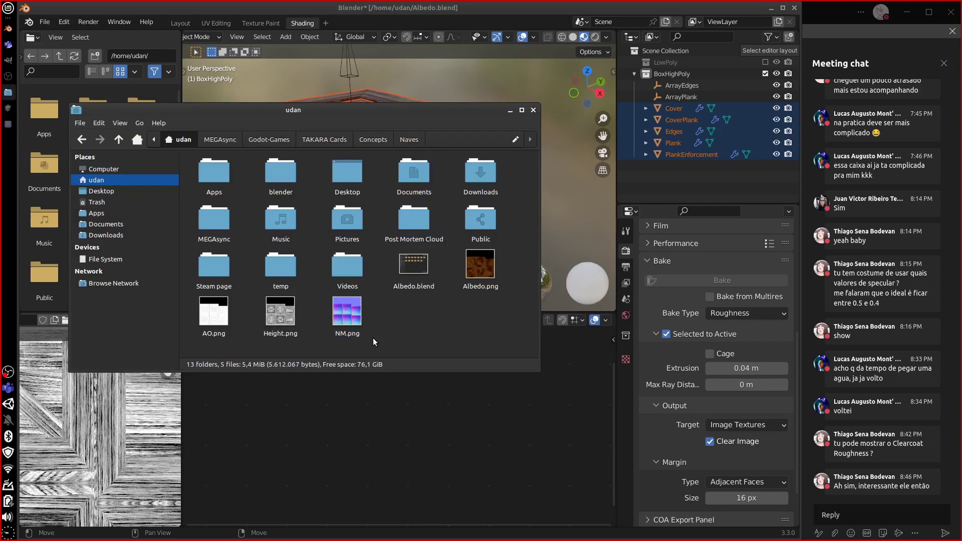
{"action": "left_click", "coordinate": [534, 110]}
Exclude the BoxHighPoly collection, re-enable LowPoly, and display the material properties of its Box object
{"action": "middle_click_drag", "start_coordinate": [353, 240], "coordinate": [400, 314]}
{"action": "middle_click_drag", "start_coordinate": [436, 269], "coordinate": [439, 377]}
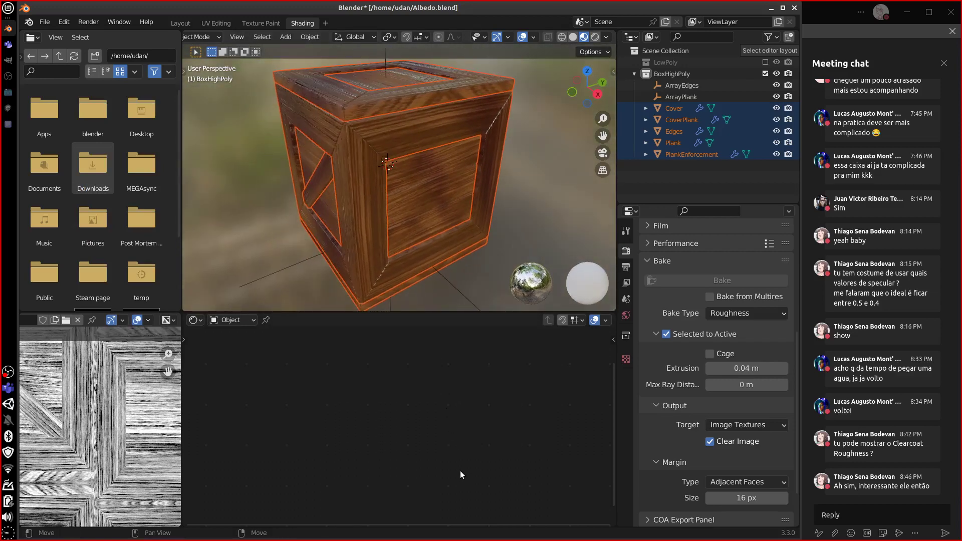
{"action": "middle_click_drag", "start_coordinate": [450, 281], "coordinate": [440, 239]}
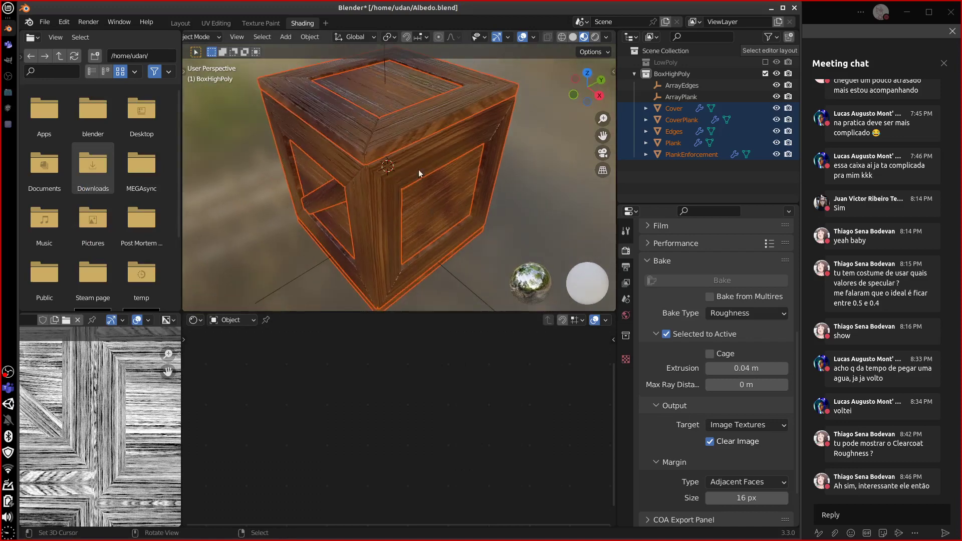
{"action": "left_click", "coordinate": [765, 74]}
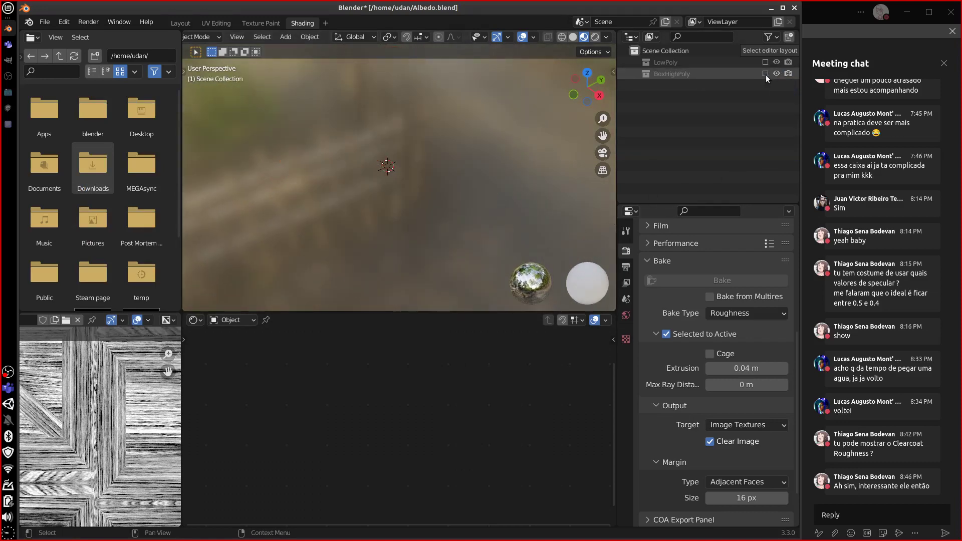
{"action": "left_click", "coordinate": [766, 62]}
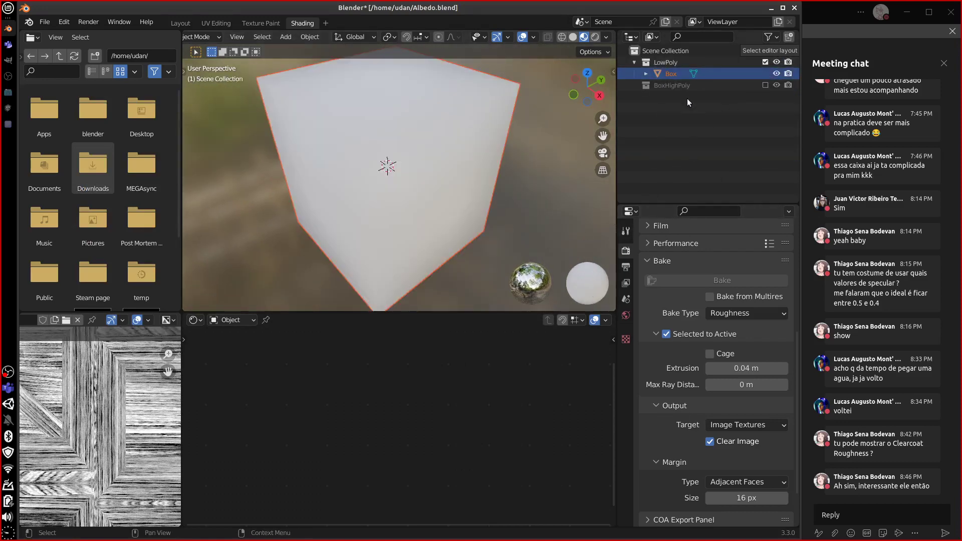
{"action": "left_click", "coordinate": [669, 74]}
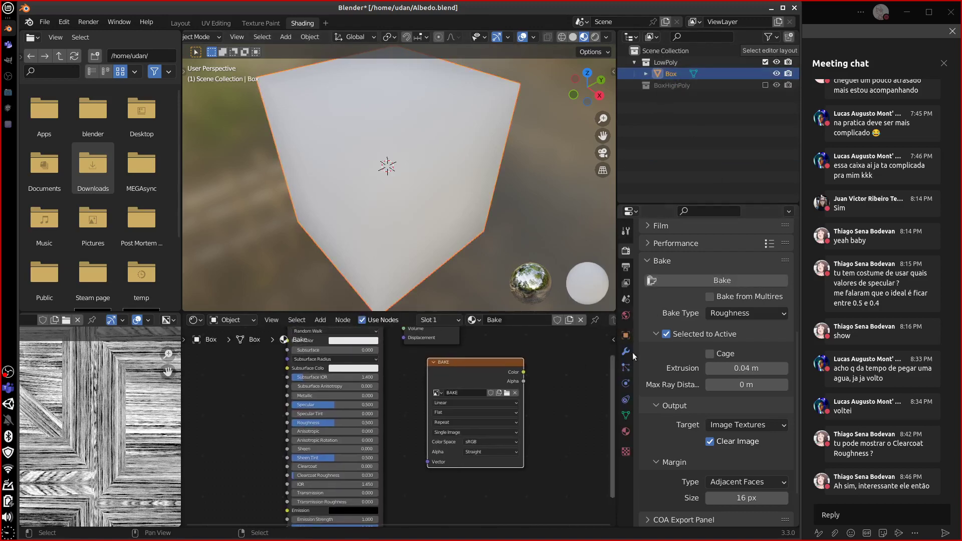
{"action": "left_click", "coordinate": [626, 373]}
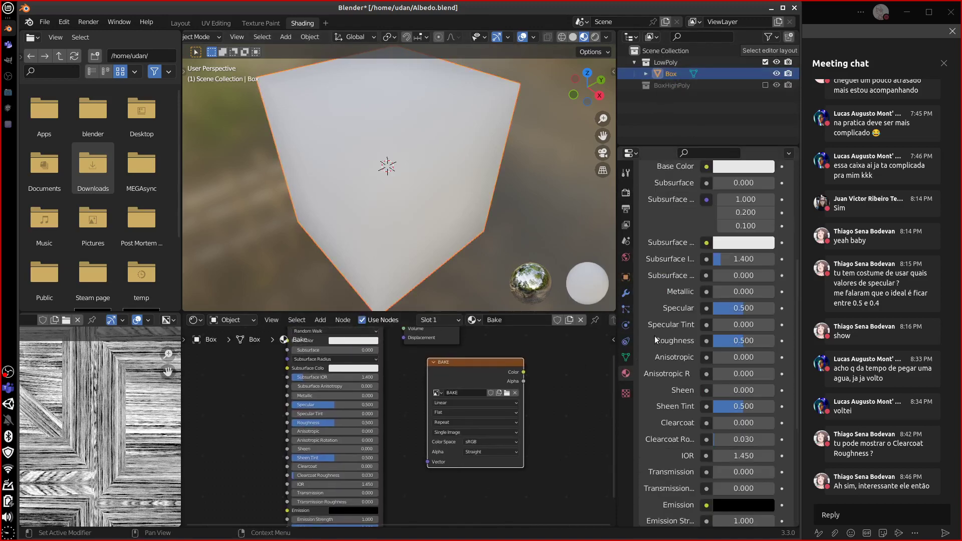
{"action": "left_click_drag", "start_coordinate": [797, 314], "coordinate": [791, 174]}
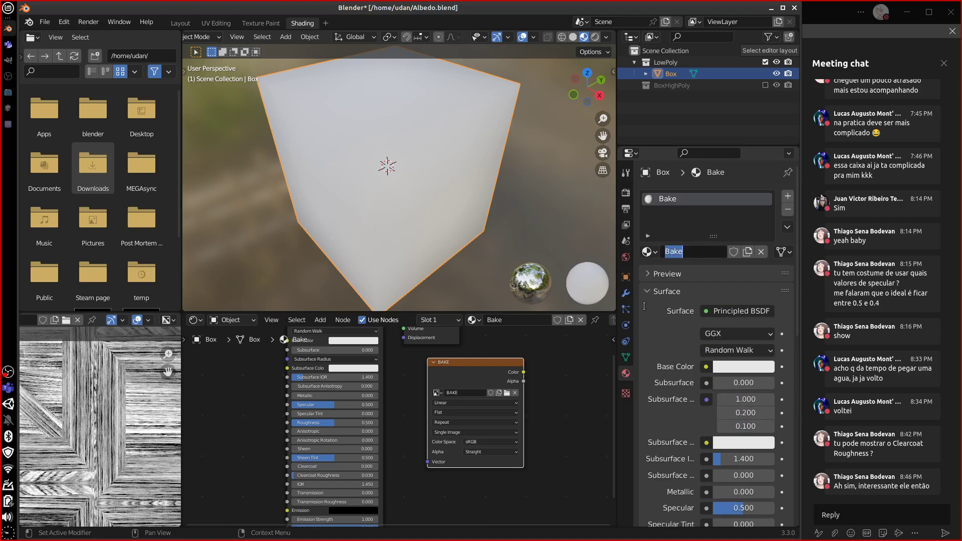
Unlink the Bake material from the low-poly Box's material slot and assign it again
{"action": "type", "text": "Box"}
{"action": "key", "text": "Return"}
{"action": "left_click", "coordinate": [760, 252]}
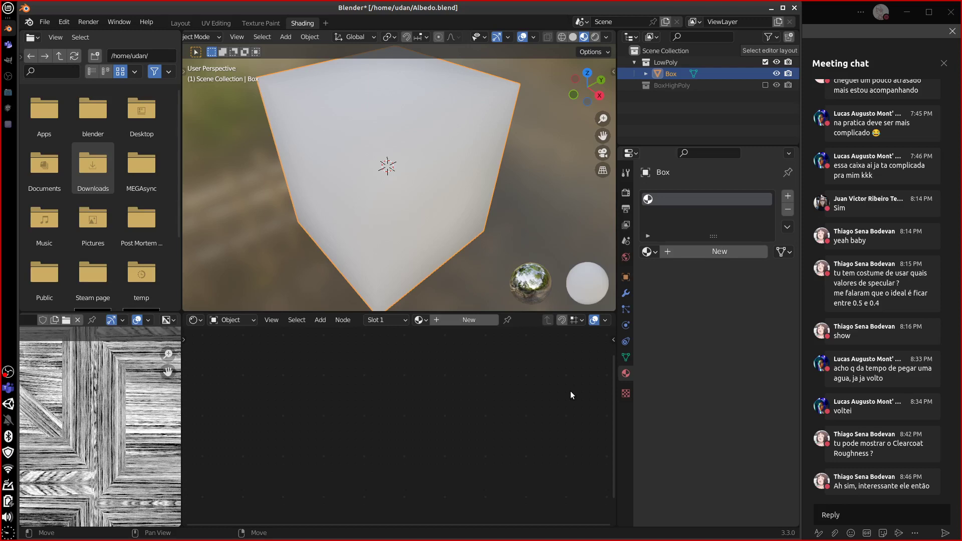
{"action": "left_click", "coordinate": [654, 253]}
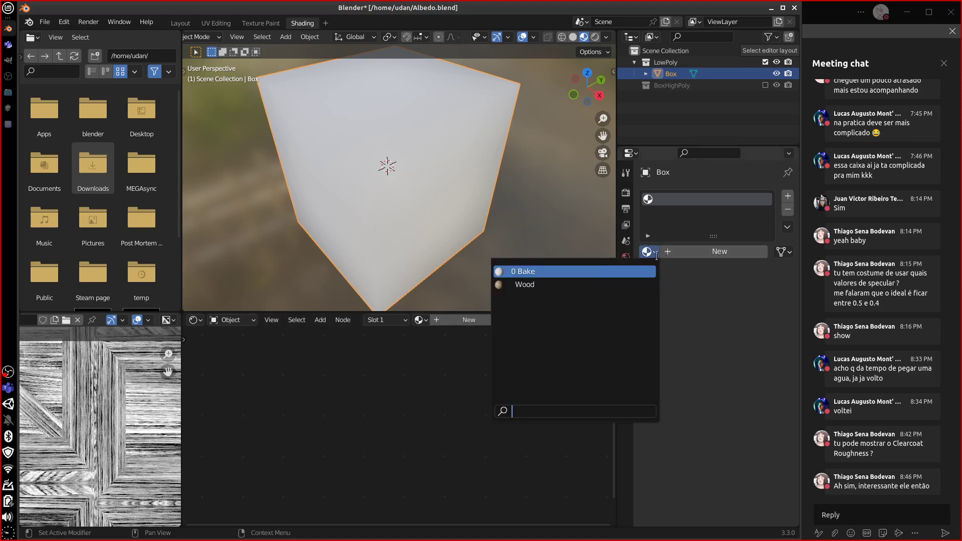
{"action": "left_click", "coordinate": [607, 272]}
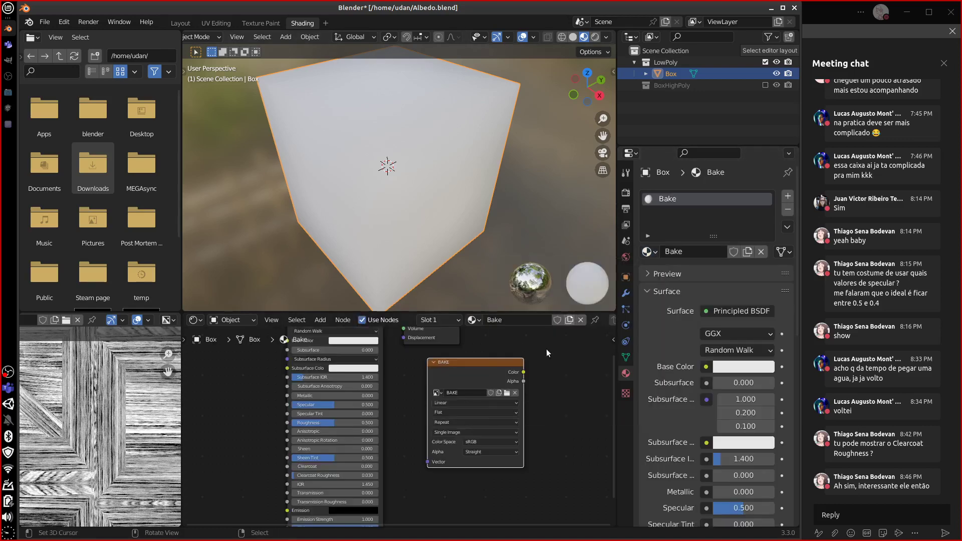
Rename the low-poly Box's Bake material as Box
{"action": "double_click", "coordinate": [684, 252]}
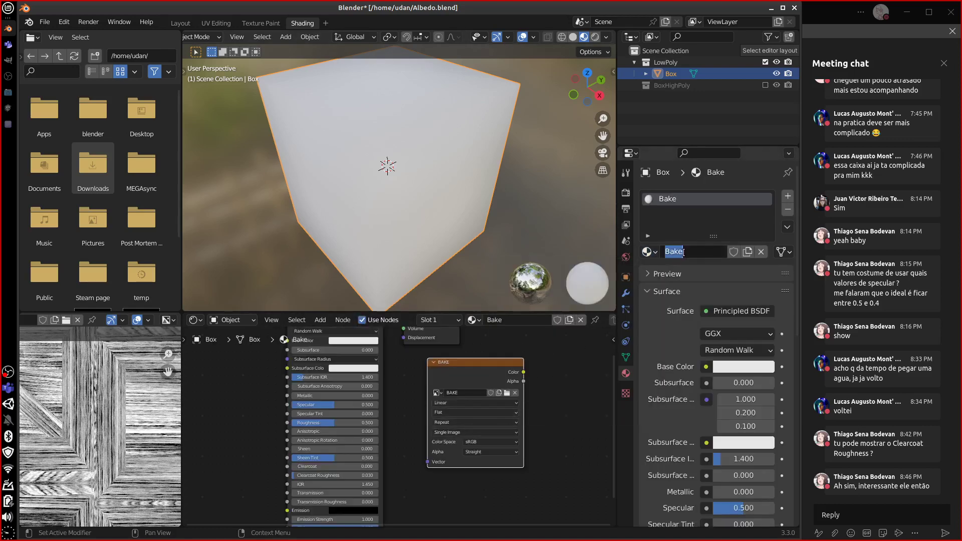
{"action": "type", "text": "Box"}
{"action": "key", "text": "Return"}
{"action": "middle_click_drag", "start_coordinate": [584, 415], "coordinate": [579, 447]}
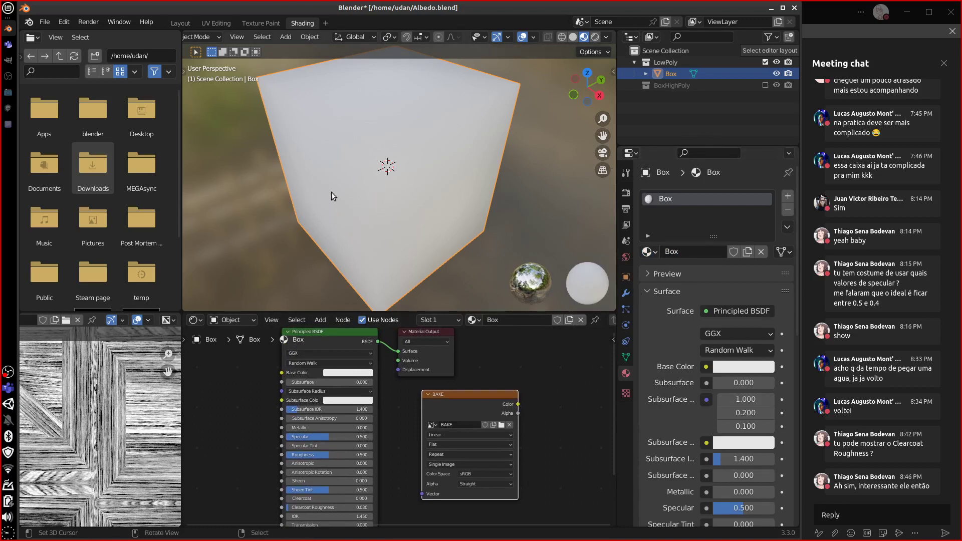
Export the low-poly Box as Box.fbx in the home folder, limited to selected objects
{"action": "middle_click_drag", "start_coordinate": [341, 133], "coordinate": [441, 193]}
{"action": "left_click", "coordinate": [45, 22]}
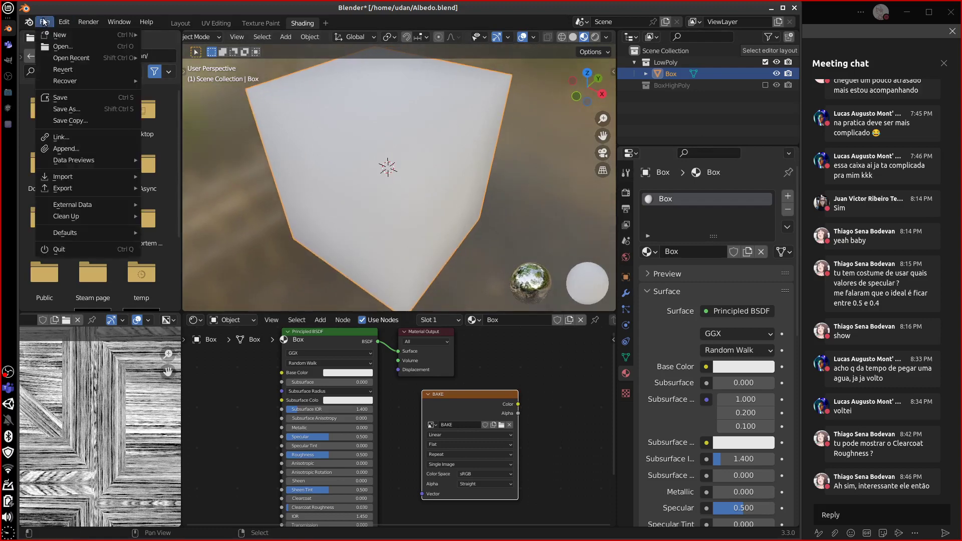
{"action": "mouse_move", "coordinate": [101, 188]}
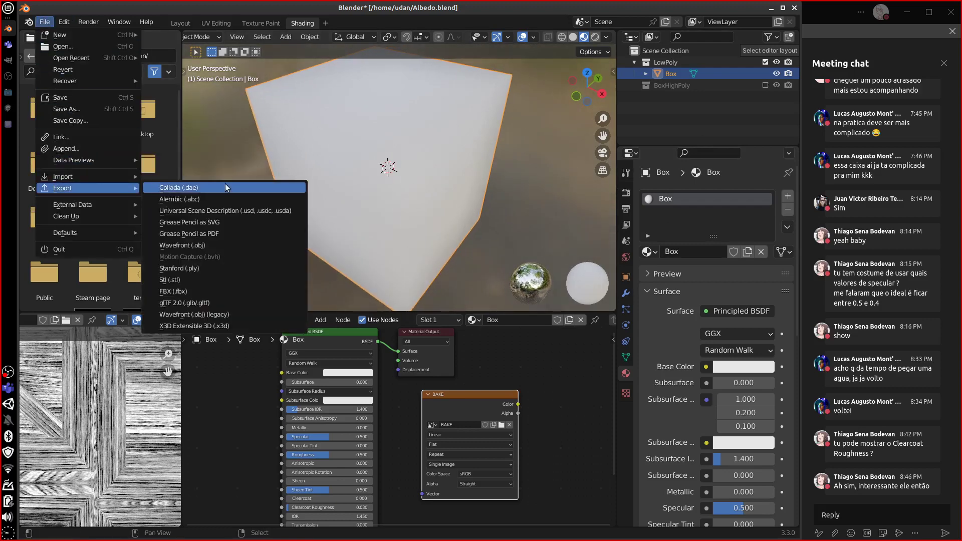
{"action": "left_click", "coordinate": [230, 290]}
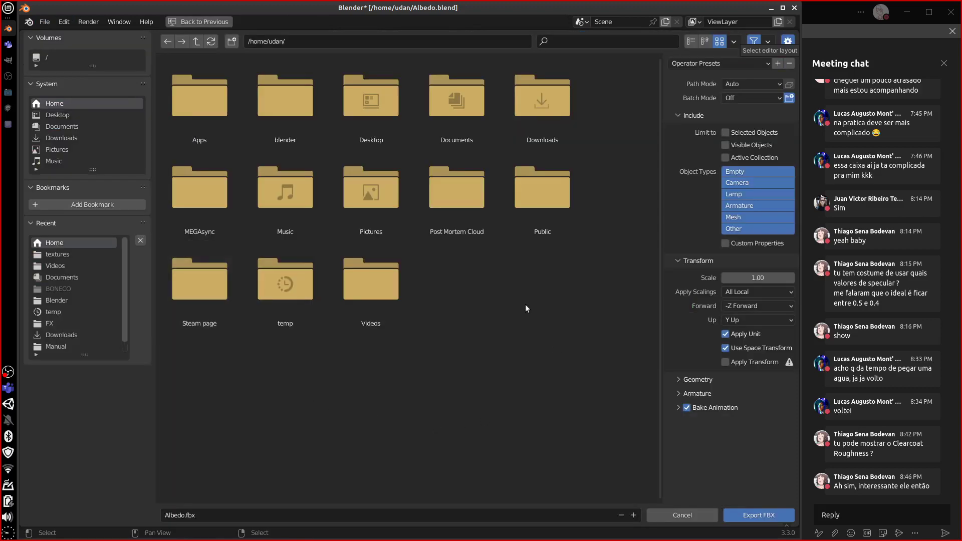
{"action": "left_click", "coordinate": [190, 516]}
{"action": "left_click", "coordinate": [184, 516]}
{"action": "key", "text": "BackSpace"}
{"action": "key", "text": "BackSpace"}
{"action": "key", "text": "BackSpace"}
{"action": "key", "text": "BackSpace"}
{"action": "key", "text": "BackSpace"}
{"action": "key", "text": "BackSpace"}
{"action": "type", "text": "Box"}
{"action": "left_click", "coordinate": [736, 132]}
{"action": "left_click", "coordinate": [760, 516]}
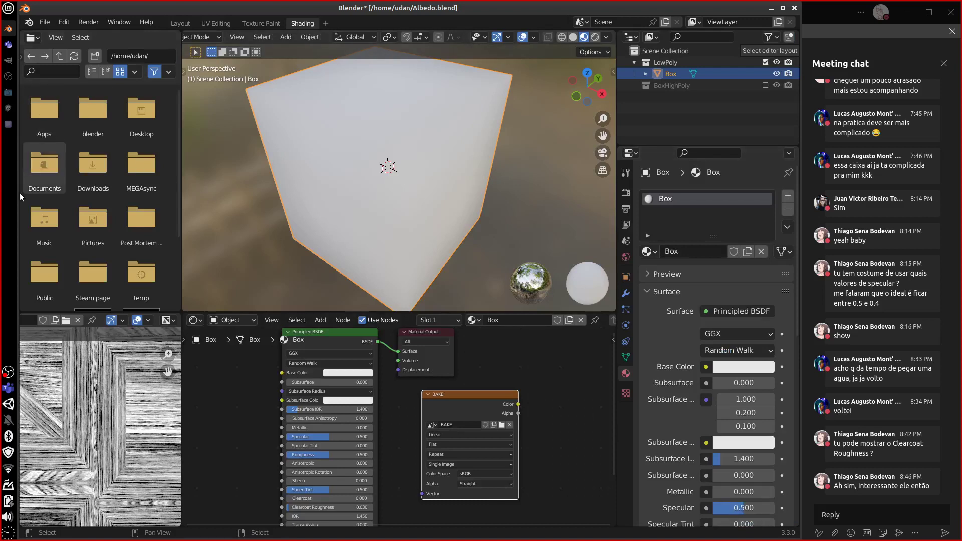
Minimize Blender and switch to Unity, placing the home folder's file window clear of the project's Assets area
{"action": "left_click", "coordinate": [771, 8]}
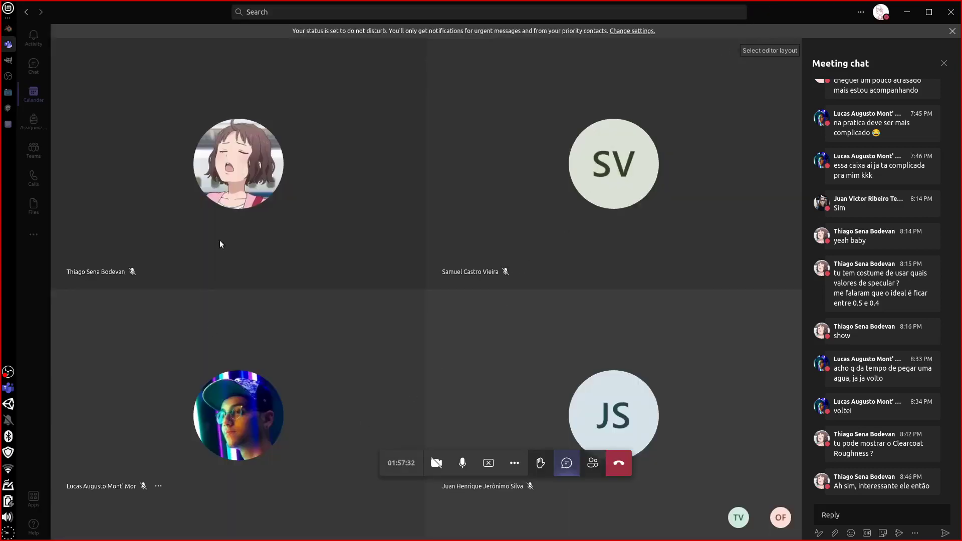
{"action": "left_click", "coordinate": [8, 92]}
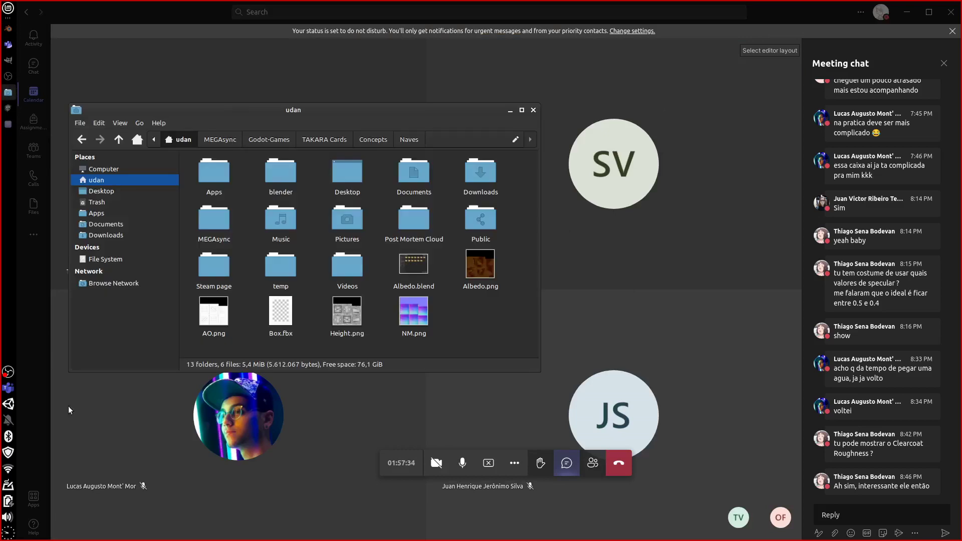
{"action": "left_click", "coordinate": [8, 108]}
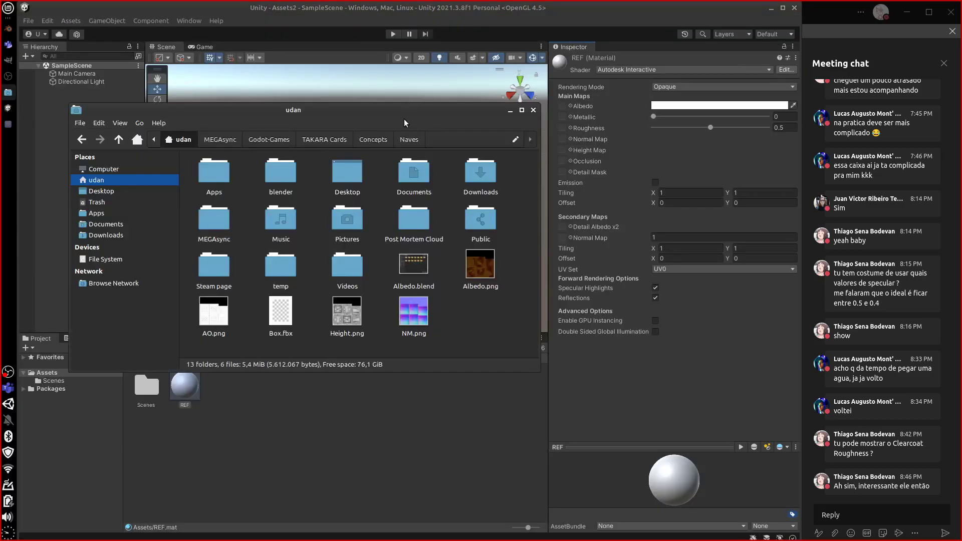
{"action": "left_click_drag", "start_coordinate": [406, 123], "coordinate": [641, 65]}
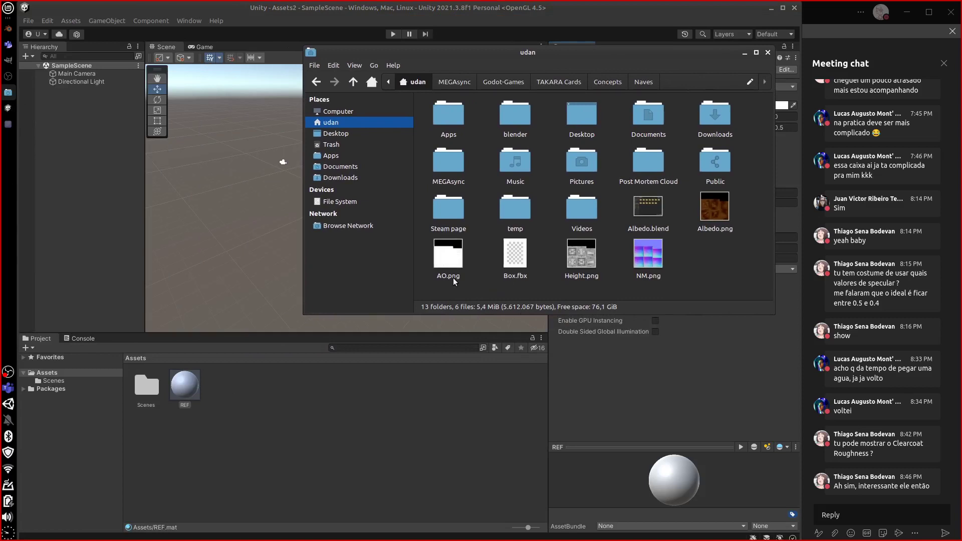
Import AO.png, Box.fbx, Height.png, Albedo.png and NM.png from the home folder into the Unity project's Assets folder
{"action": "left_click", "coordinate": [447, 255]}
{"action": "left_click", "coordinate": [515, 256], "text": "ctrl"}
{"action": "left_click", "coordinate": [582, 256], "text": "ctrl"}
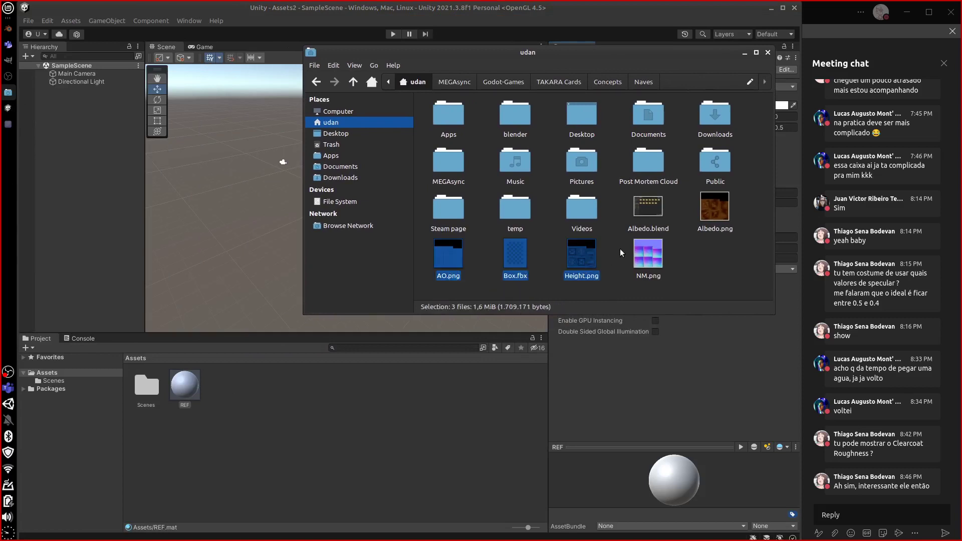
{"action": "left_click", "coordinate": [648, 207], "text": "ctrl"}
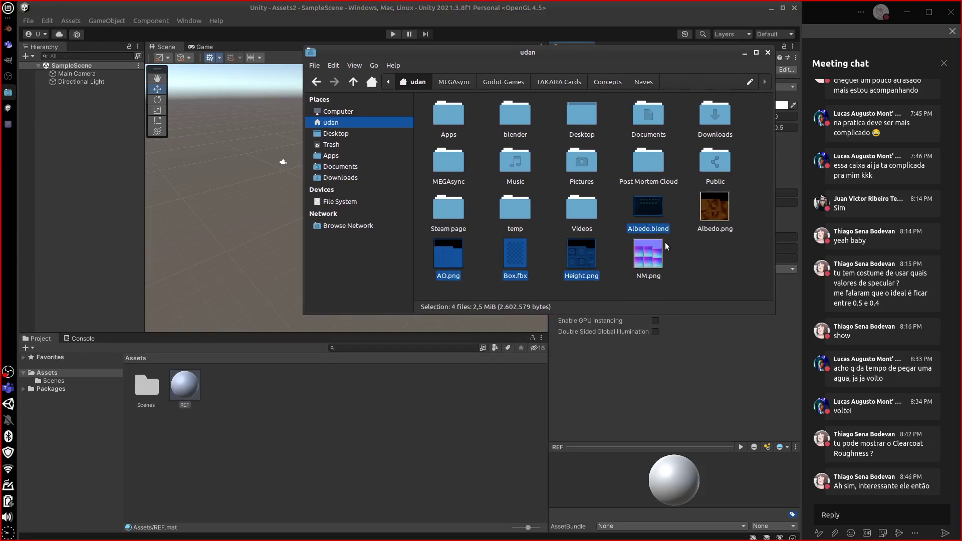
{"action": "left_click", "coordinate": [648, 207], "text": "ctrl"}
{"action": "left_click", "coordinate": [715, 207], "text": "ctrl"}
{"action": "left_click", "coordinate": [648, 253], "text": "ctrl"}
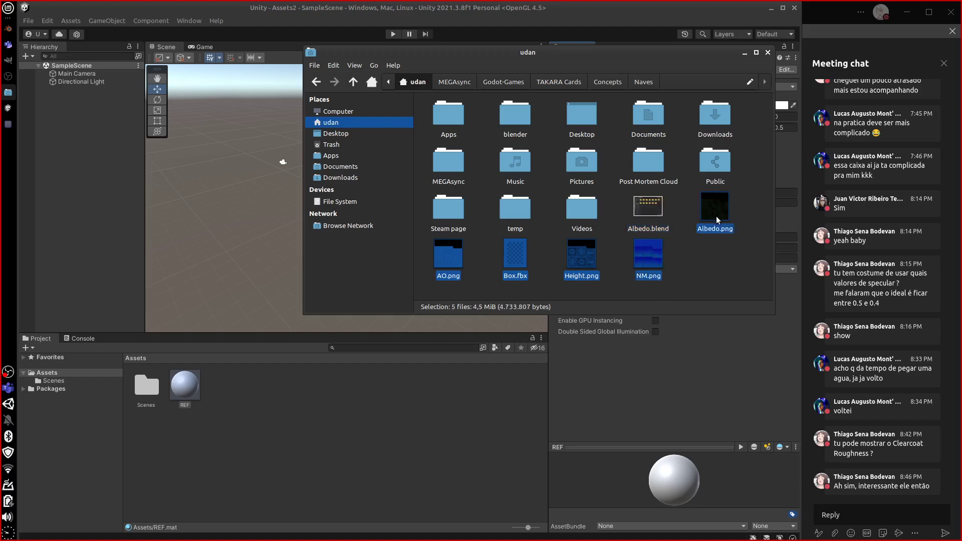
{"action": "left_click_drag", "start_coordinate": [717, 220], "coordinate": [396, 489]}
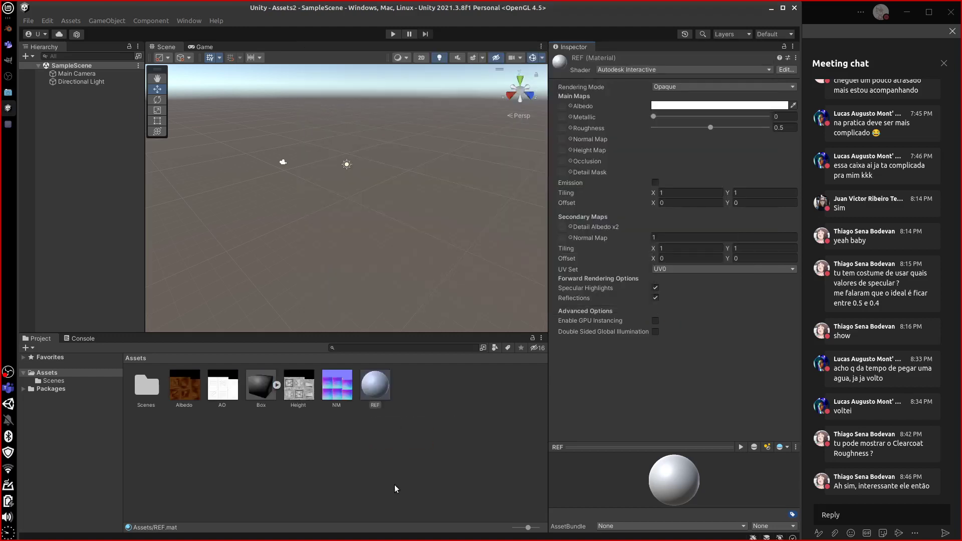
Select the Box material inside the imported Box model and start extracting it from the prefab
{"action": "left_click", "coordinate": [330, 458]}
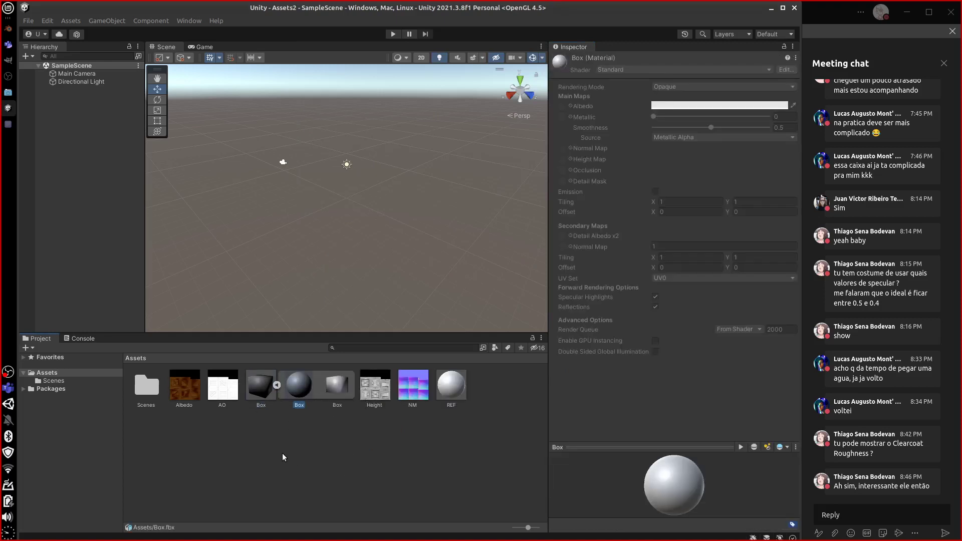
{"action": "right_click", "coordinate": [292, 392]}
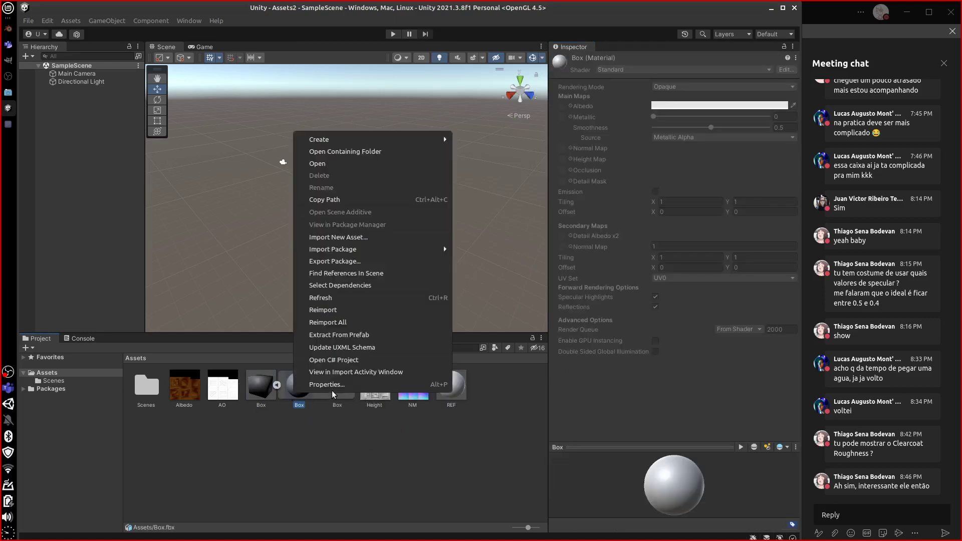
{"action": "left_click", "coordinate": [346, 335]}
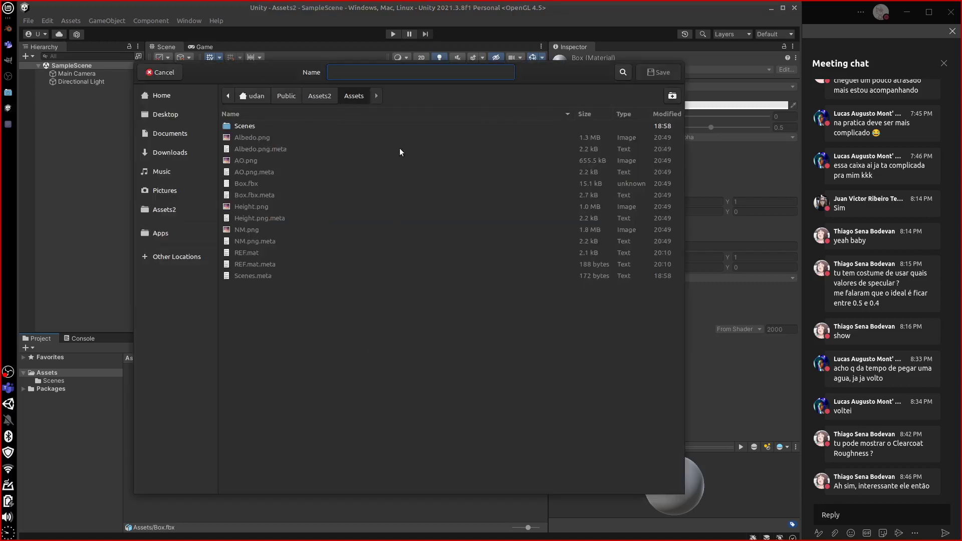
Create a Materials folder inside the project's Assets folder as the location for the extracted Box material
{"action": "left_click", "coordinate": [321, 96]}
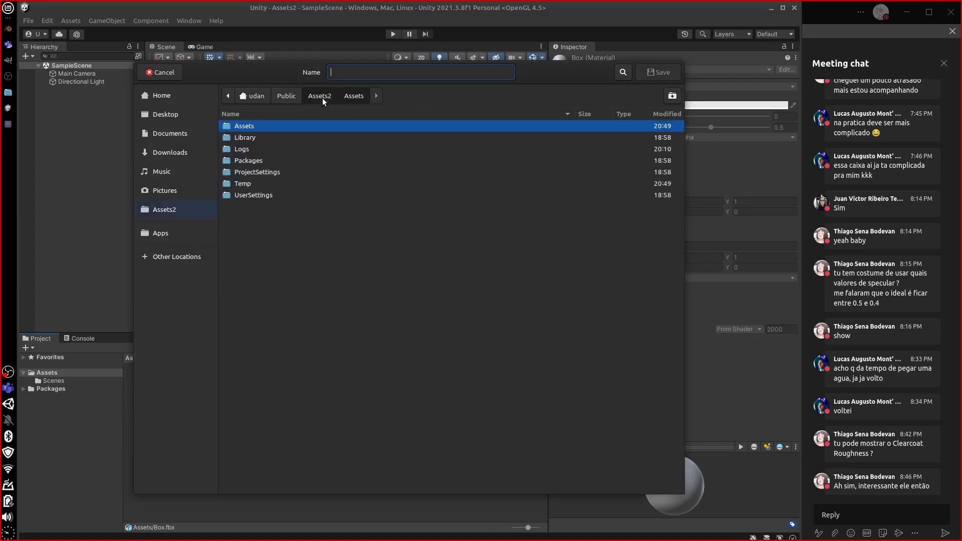
{"action": "double_click", "coordinate": [299, 127]}
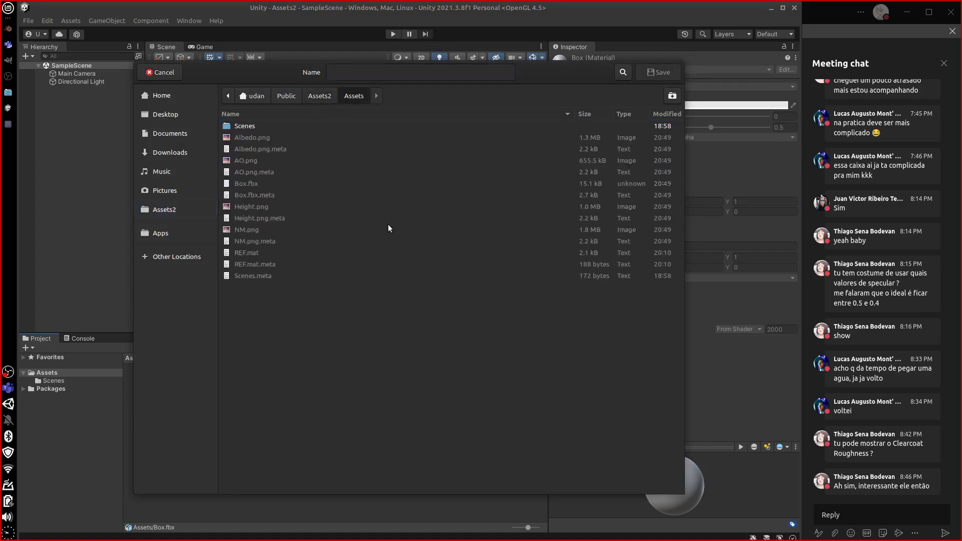
{"action": "left_click", "coordinate": [254, 124]}
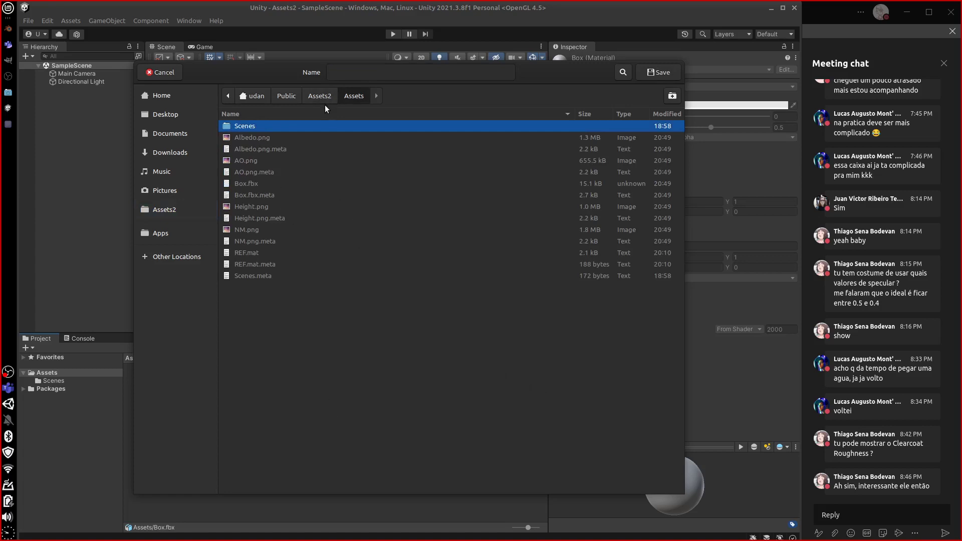
{"action": "left_click", "coordinate": [349, 77]}
{"action": "left_click", "coordinate": [671, 96]}
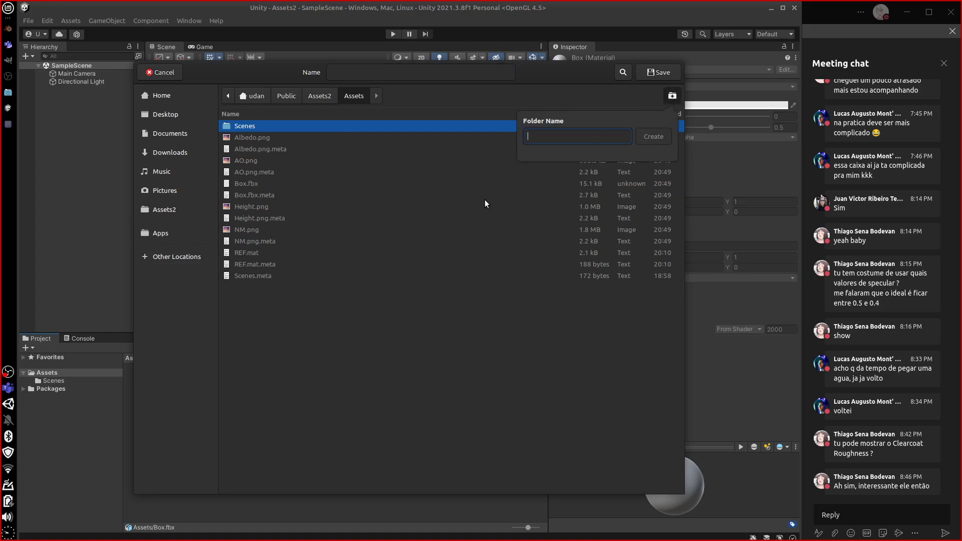
{"action": "type", "text": "Material"}
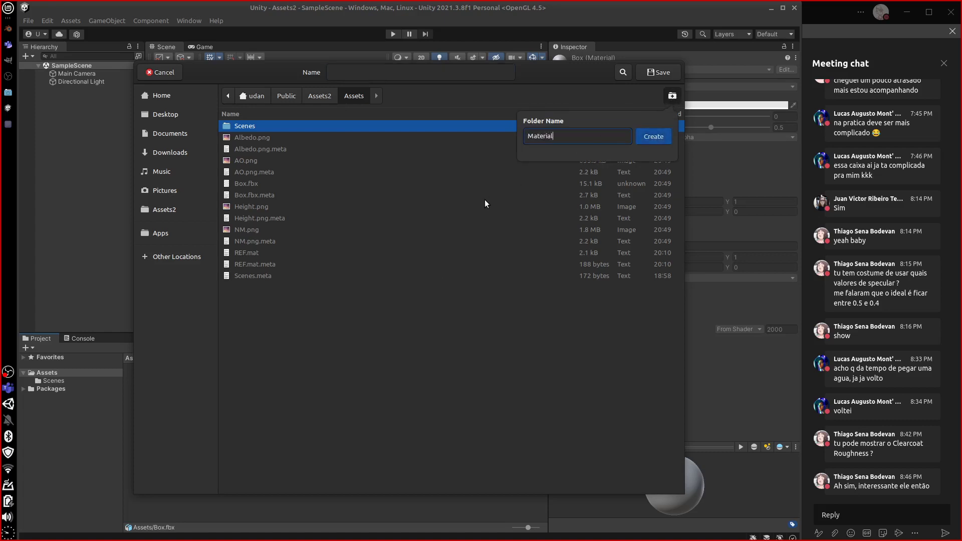
{"action": "type", "text": "s"}
{"action": "key", "text": "Return"}
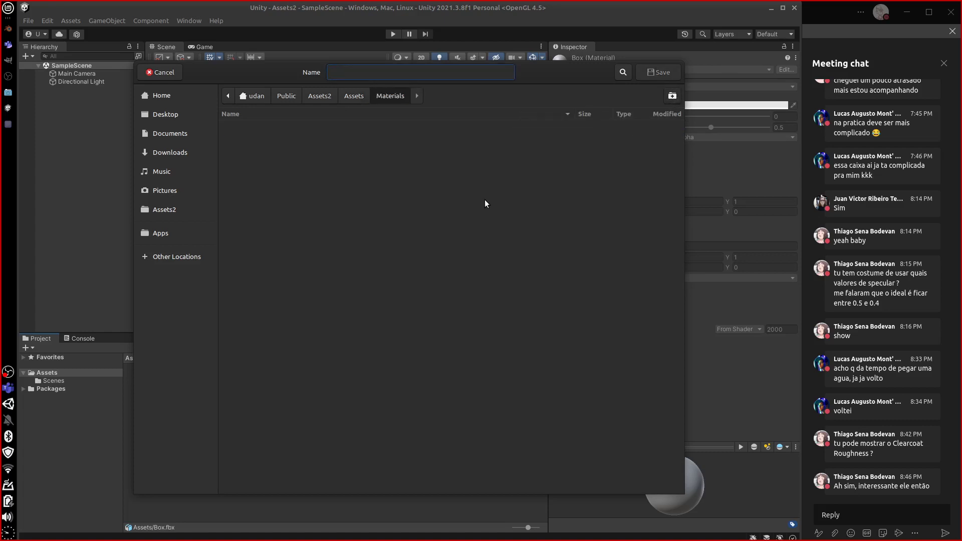
{"action": "key", "text": "alt+Up"}
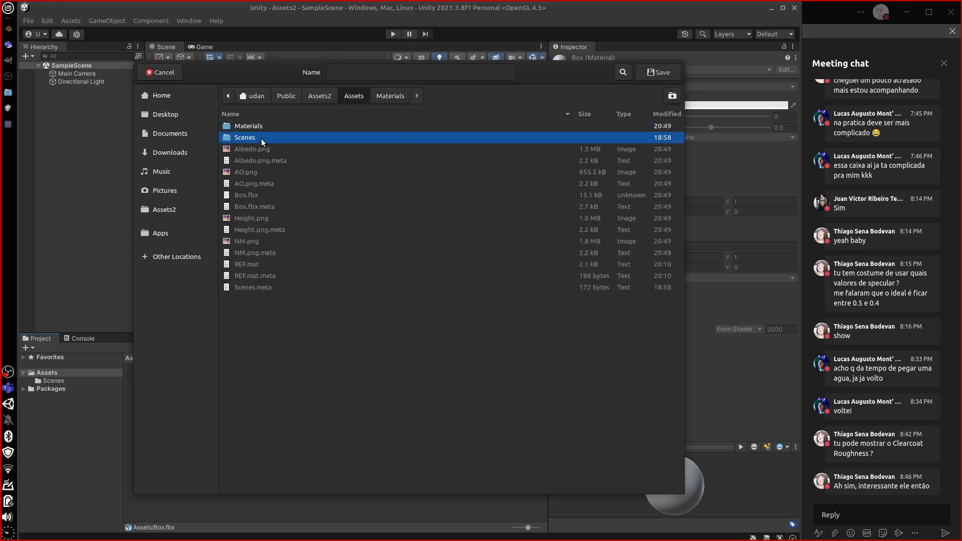
{"action": "key", "text": "Escape"}
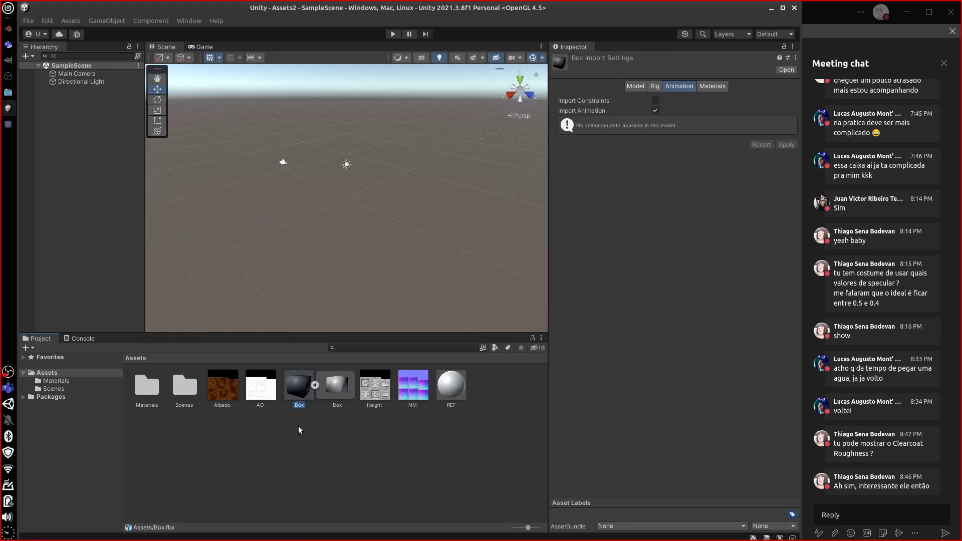
Place the Box model from Assets into the scene and frame it in the Scene view
{"action": "left_click_drag", "start_coordinate": [301, 392], "coordinate": [347, 195]}
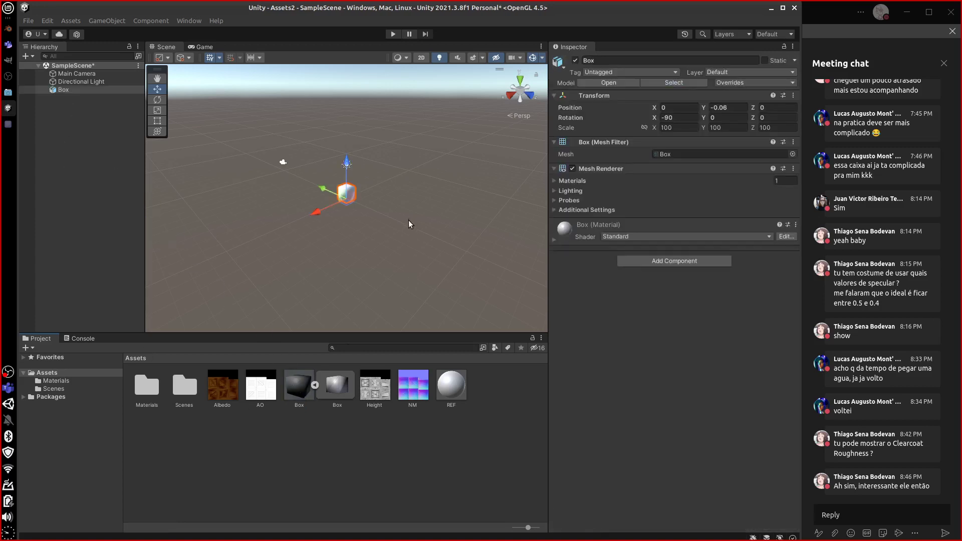
{"action": "key", "text": "f"}
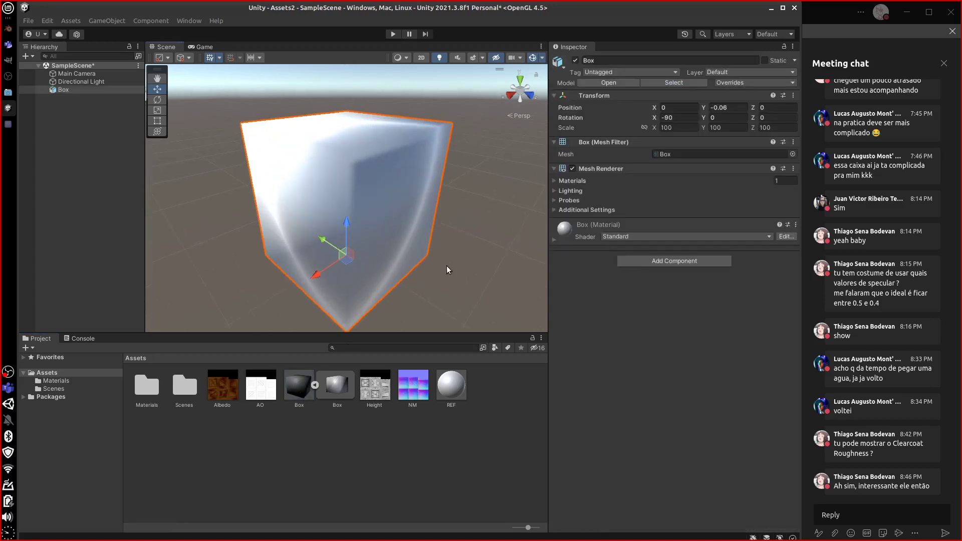
{"action": "middle_click_drag", "start_coordinate": [449, 269], "coordinate": [400, 307]}
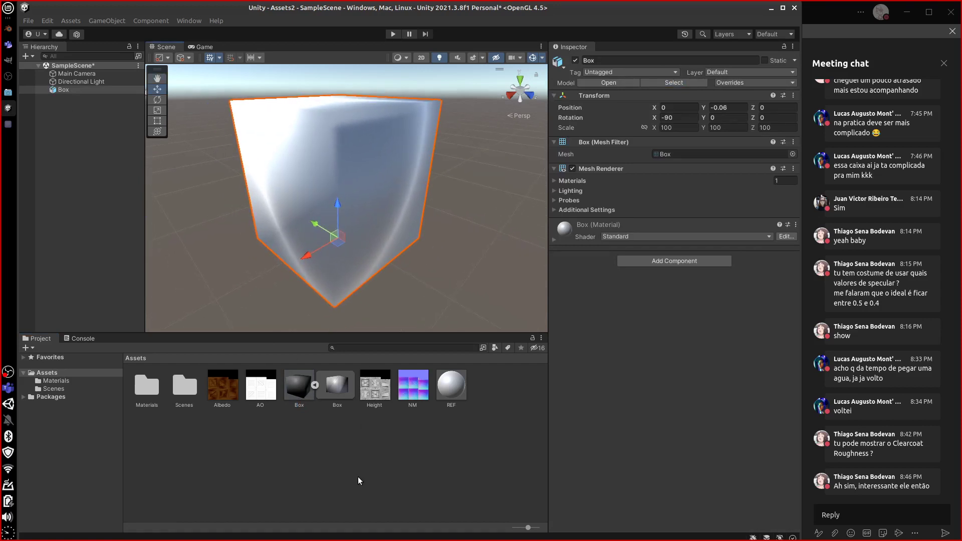
Expand the Box material's properties and set its shader to Standard (Specular setup)
{"action": "left_click", "coordinate": [562, 242]}
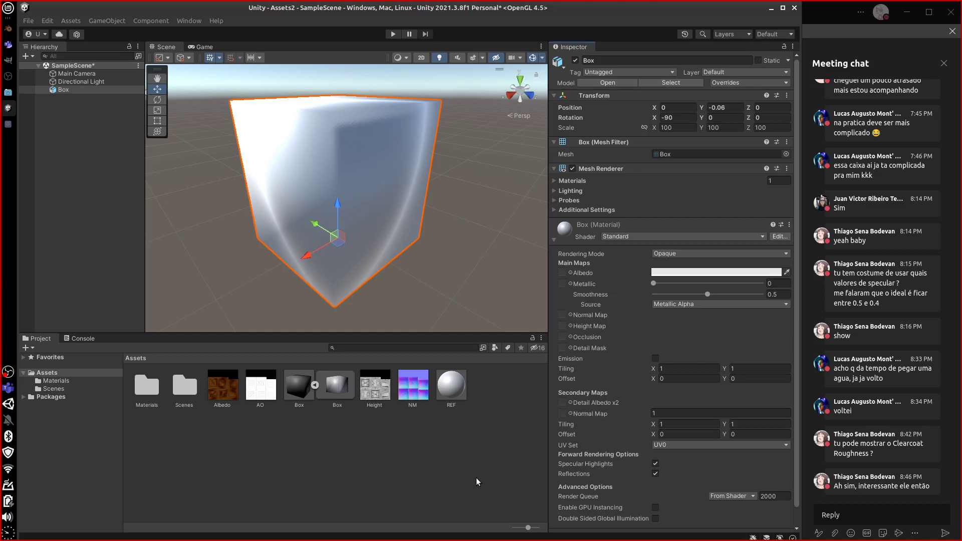
{"action": "left_click", "coordinate": [667, 239]}
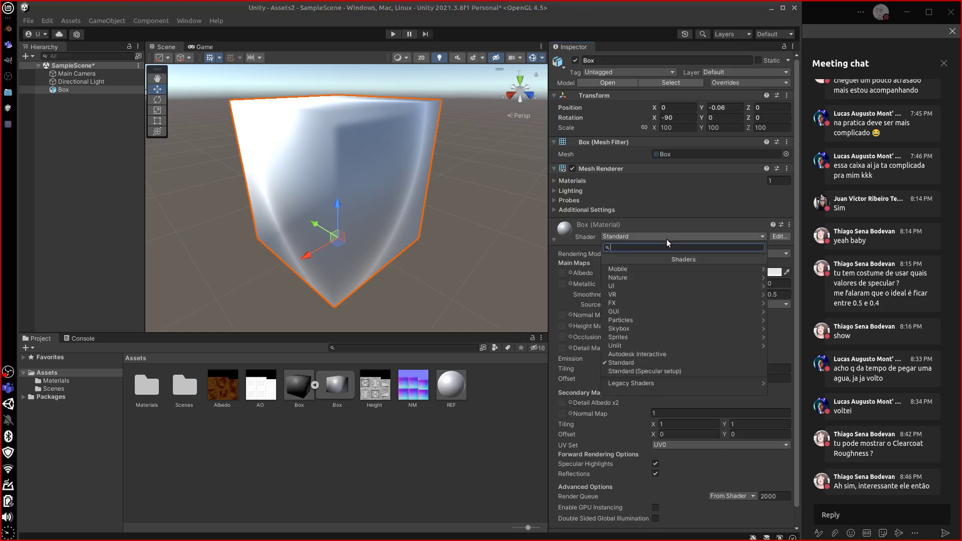
{"action": "left_click", "coordinate": [645, 372]}
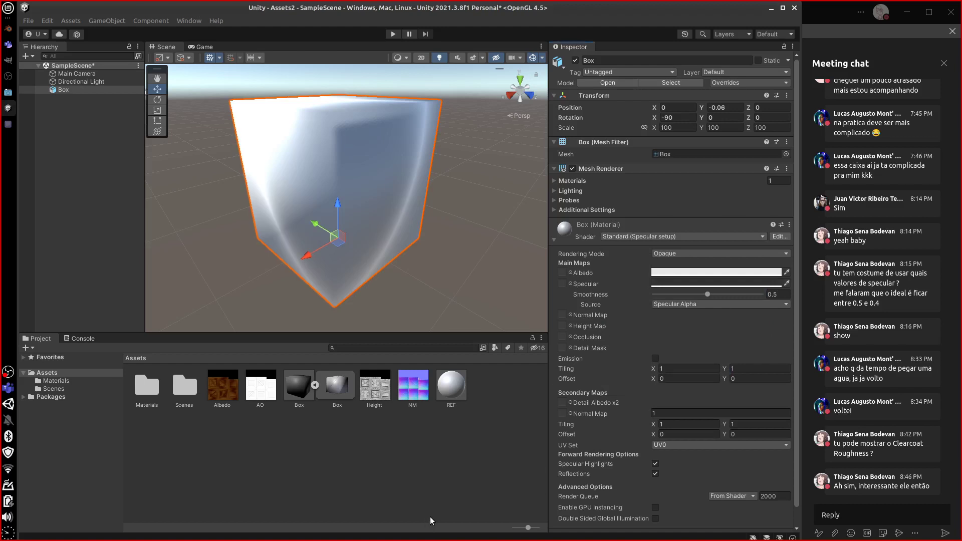
Switch to Blender, enable BoxHighPoly, hide LowPoly, and examine the Principled BSDF inputs of the Edges object's Wood material
{"action": "key", "text": "alt+Tab"}
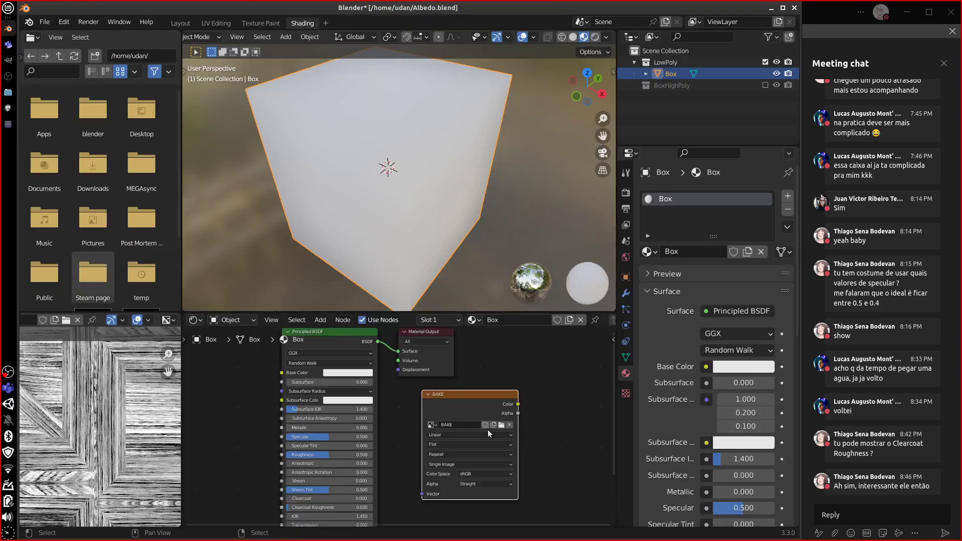
{"action": "left_click", "coordinate": [765, 85]}
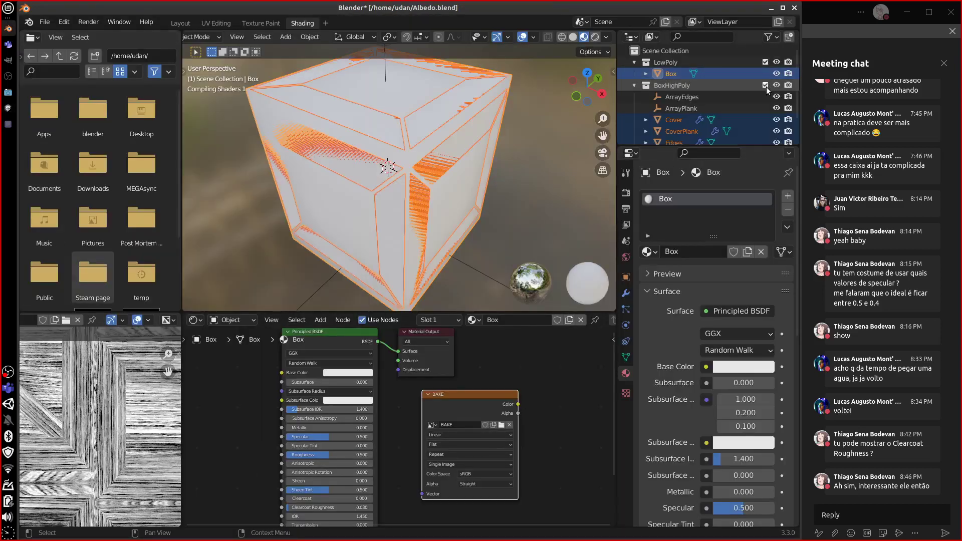
{"action": "left_click", "coordinate": [420, 228]}
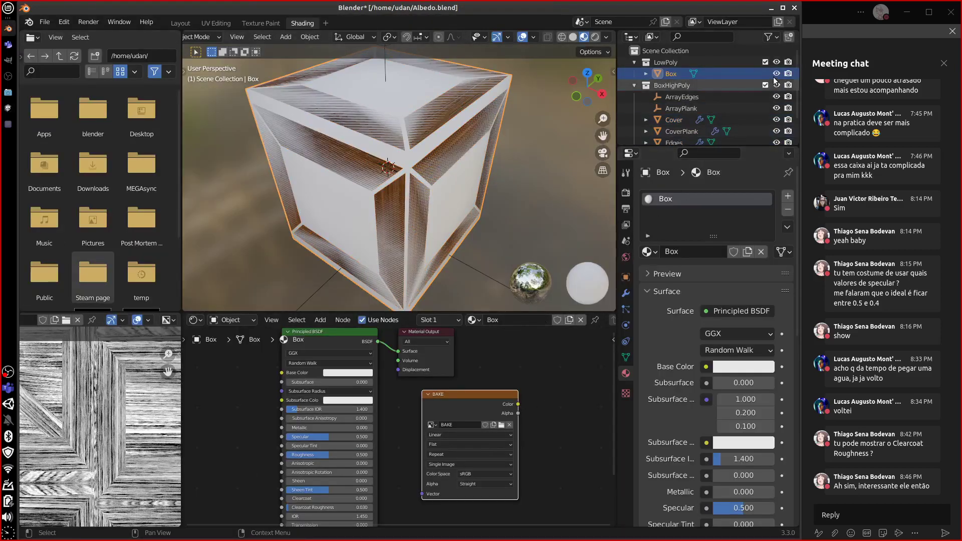
{"action": "left_click", "coordinate": [776, 62]}
{"action": "left_click", "coordinate": [397, 218]}
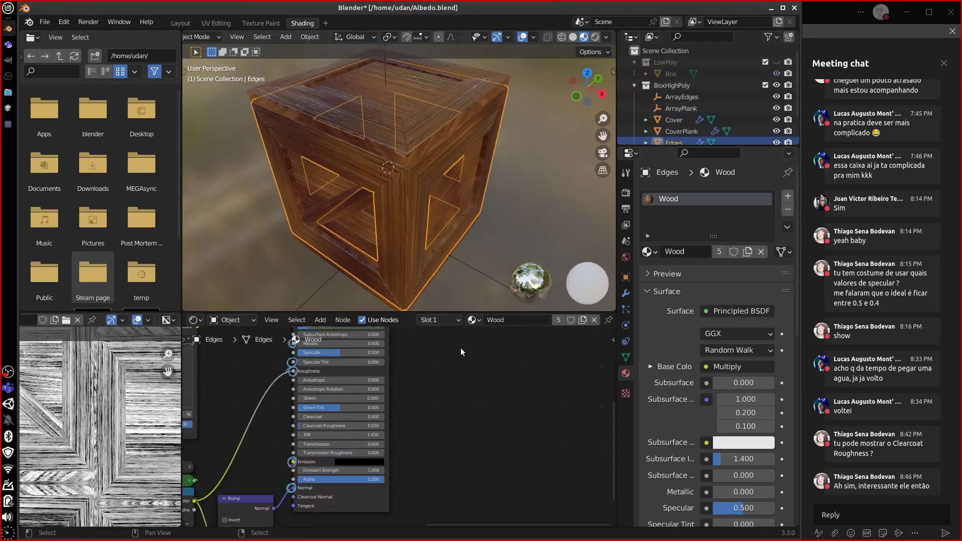
{"action": "middle_click_drag", "start_coordinate": [473, 465], "coordinate": [490, 454]}
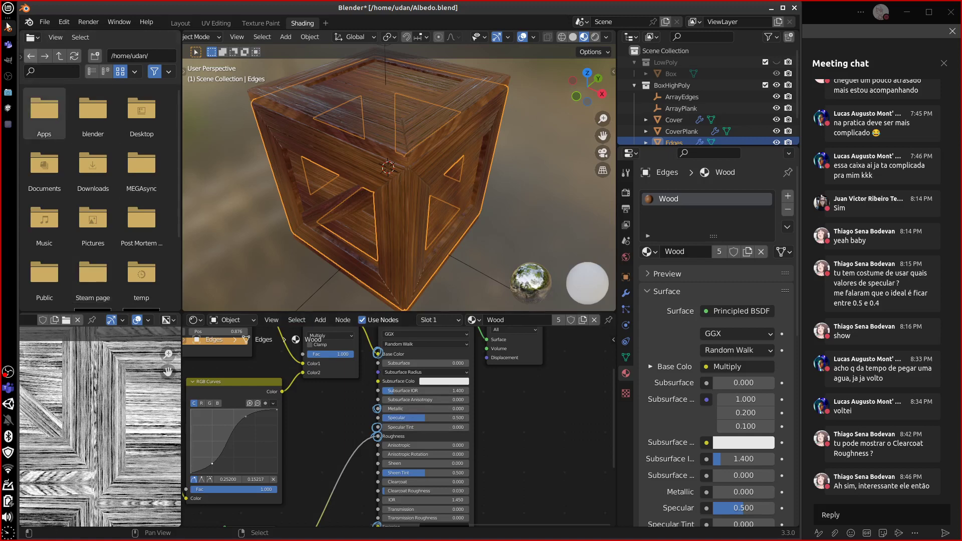
Switch back to Unity and assign the Albedo texture as the Box material's albedo and NM as its normal map
{"action": "left_click", "coordinate": [8, 108]}
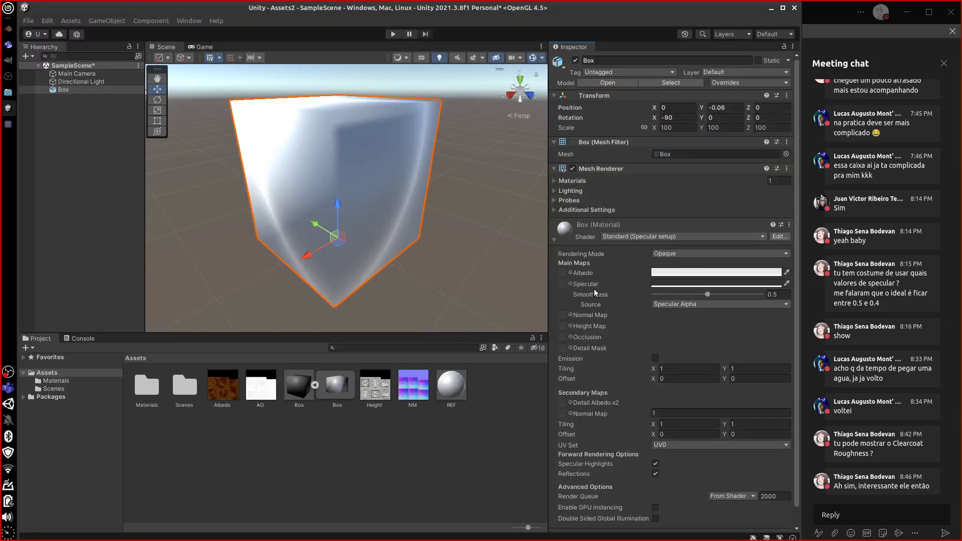
{"action": "left_click_drag", "start_coordinate": [225, 390], "coordinate": [563, 274]}
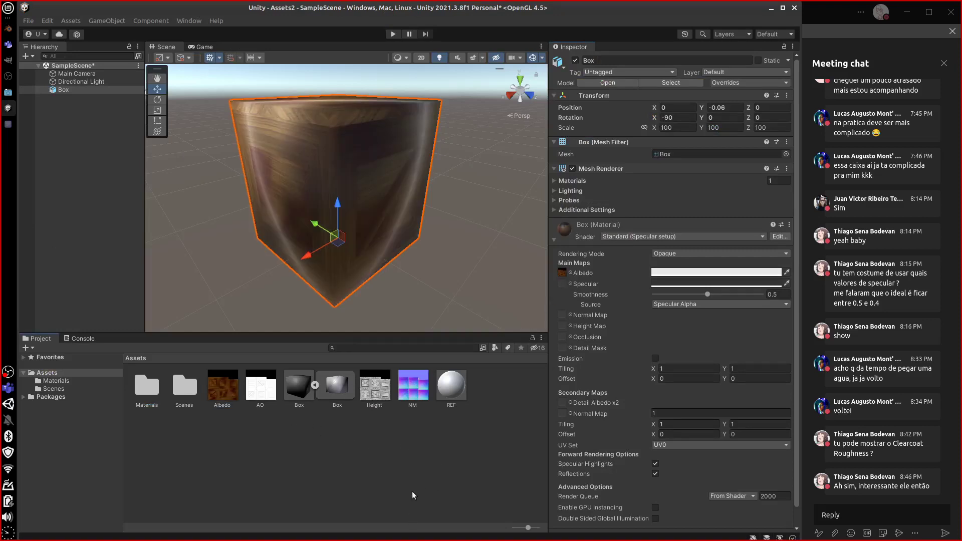
{"action": "left_click_drag", "start_coordinate": [413, 321], "coordinate": [419, 275], "text": "alt"}
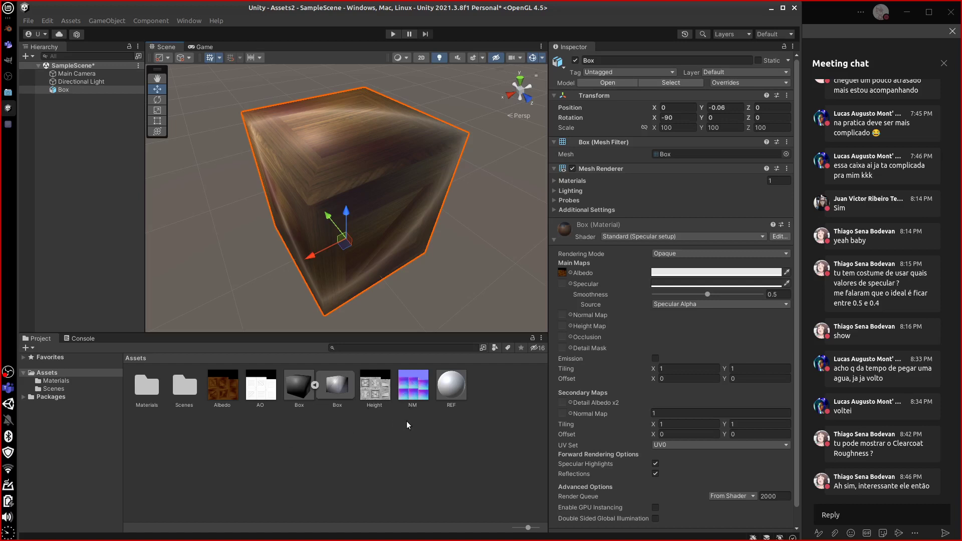
{"action": "left_click_drag", "start_coordinate": [414, 392], "coordinate": [563, 315]}
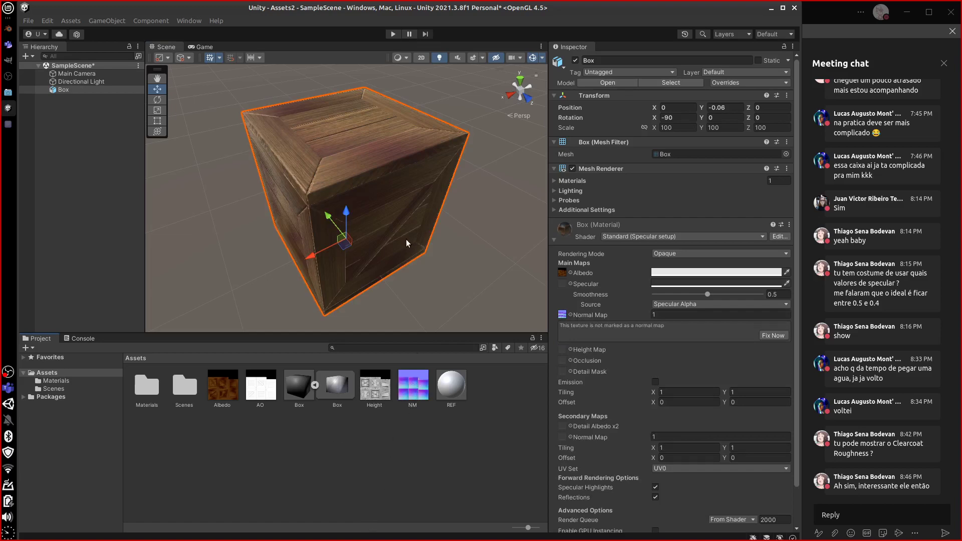
{"action": "left_click_drag", "start_coordinate": [406, 243], "coordinate": [484, 277], "text": "alt"}
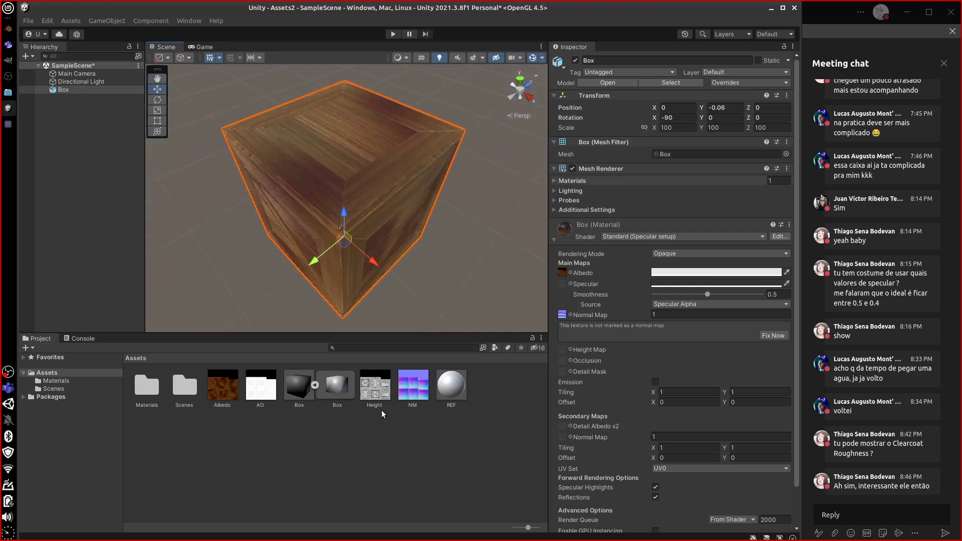
Assign the Height texture as the Box material's height map, try strength 0.005, and leave it at 0.0249
{"action": "left_click_drag", "start_coordinate": [377, 396], "coordinate": [563, 351]}
{"action": "left_click_drag", "start_coordinate": [457, 232], "coordinate": [415, 308], "text": "alt"}
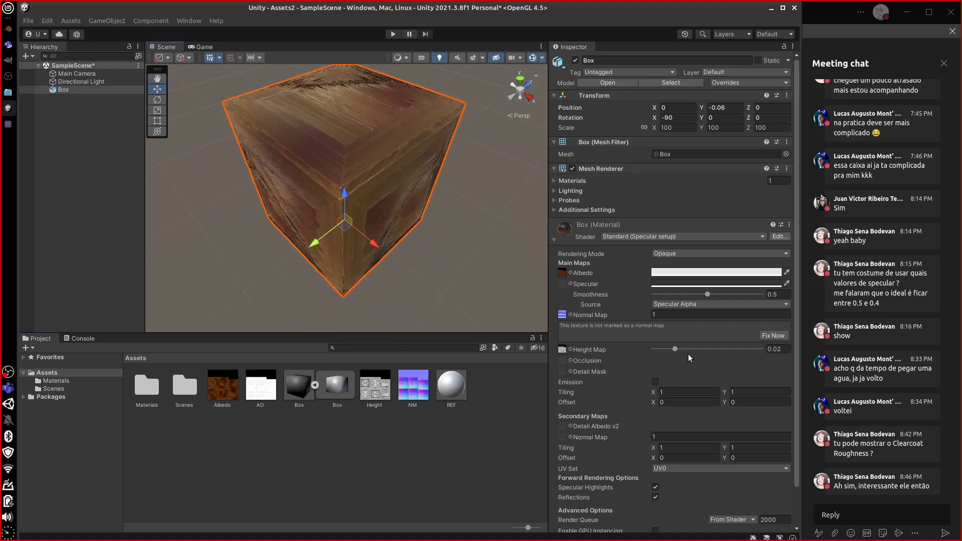
{"action": "left_click_drag", "start_coordinate": [675, 350], "coordinate": [656, 362]}
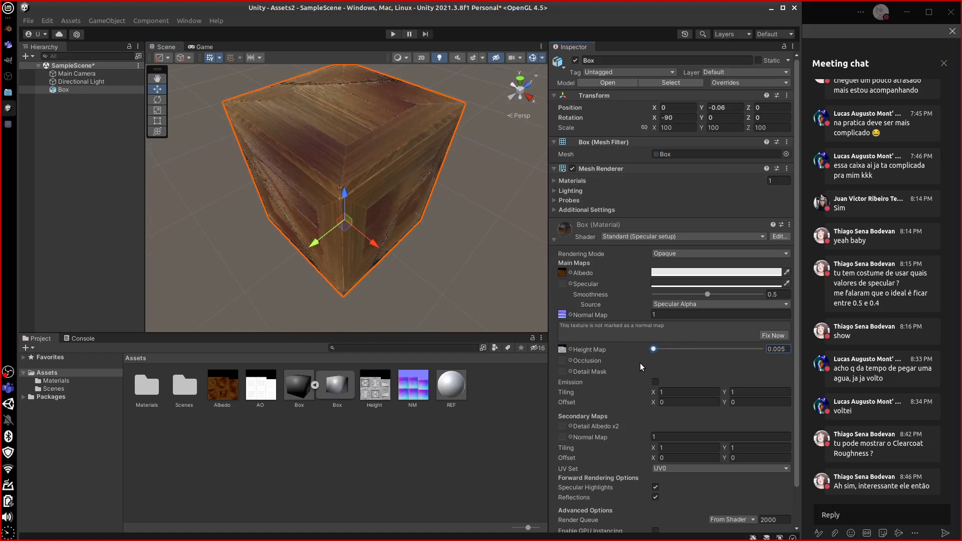
{"action": "key", "text": "ctrl+z"}
{"action": "key", "text": "ctrl+z"}
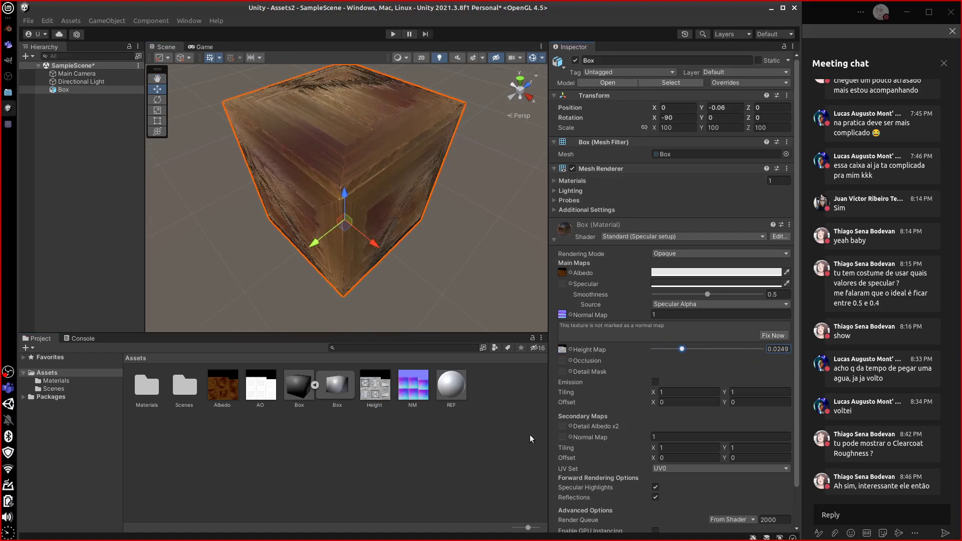
{"action": "middle_click_drag", "start_coordinate": [412, 232], "coordinate": [429, 251]}
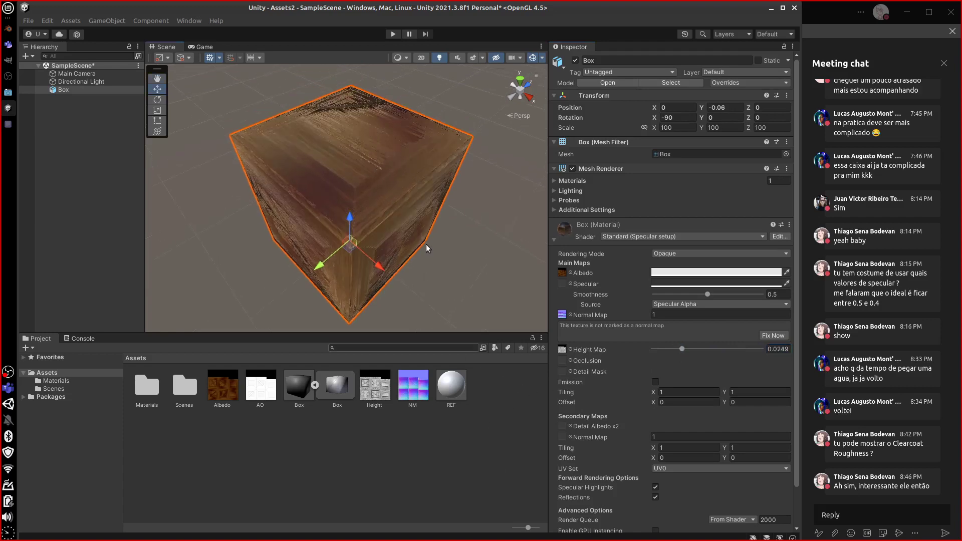
{"action": "left_click_drag", "start_coordinate": [446, 250], "coordinate": [501, 250], "text": "alt"}
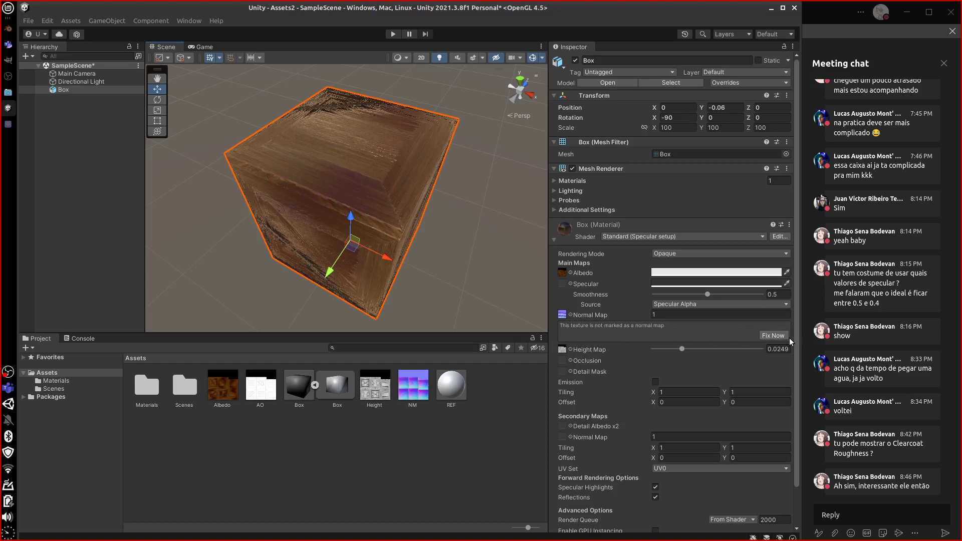
Mark the NM texture as a normal map, then clear the Box material's normal map by choosing None
{"action": "left_click", "coordinate": [774, 336]}
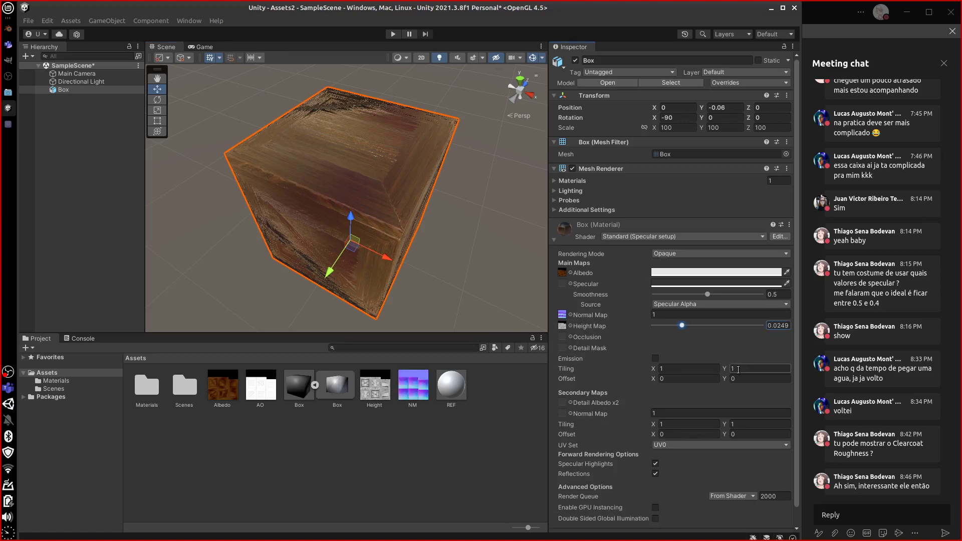
{"action": "left_click", "coordinate": [562, 316]}
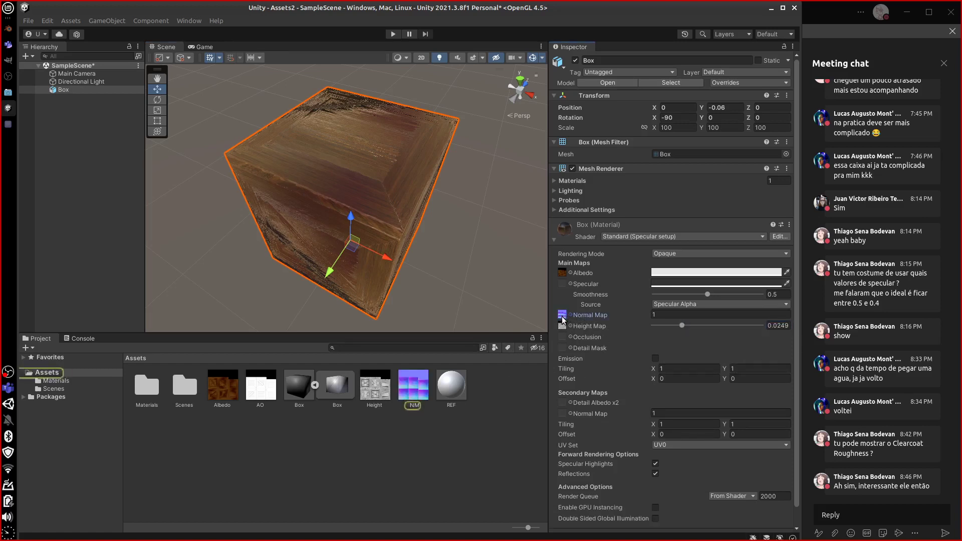
{"action": "left_click", "coordinate": [571, 315]}
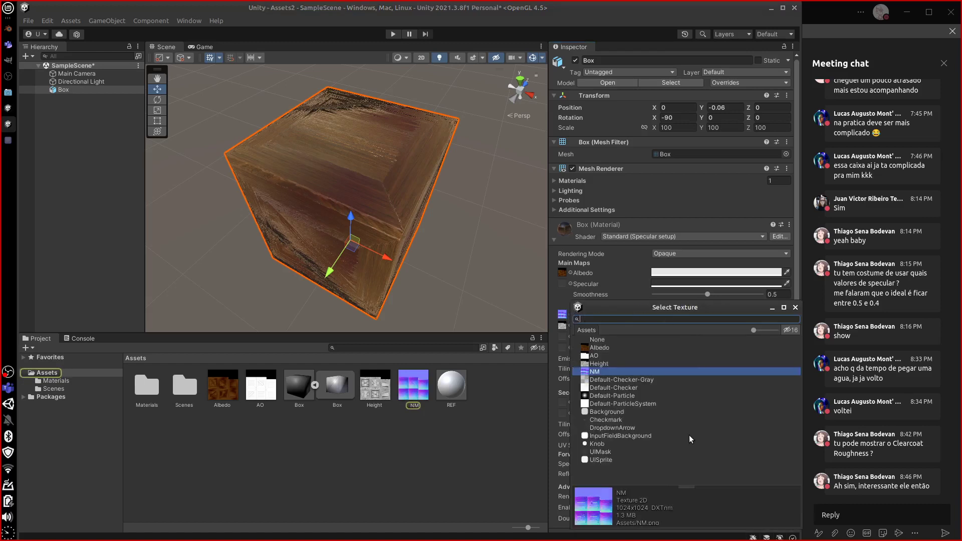
{"action": "left_click", "coordinate": [619, 341]}
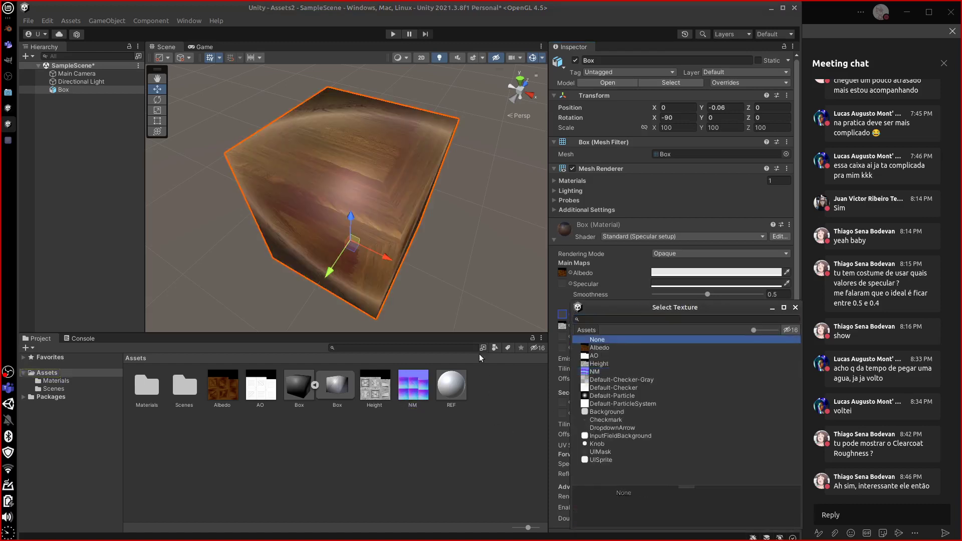
{"action": "middle_click_drag", "start_coordinate": [461, 251], "coordinate": [460, 263]}
{"action": "left_click_drag", "start_coordinate": [452, 260], "coordinate": [480, 229], "text": "alt"}
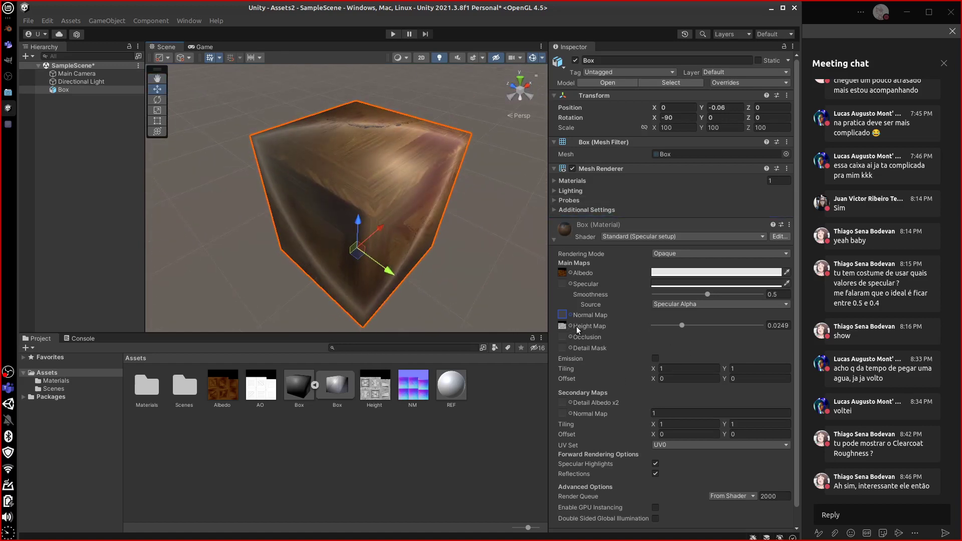
Clear the Box material's height map by choosing None, keeping NM as its normal map
{"action": "left_click", "coordinate": [563, 328]}
{"action": "left_click", "coordinate": [563, 327]}
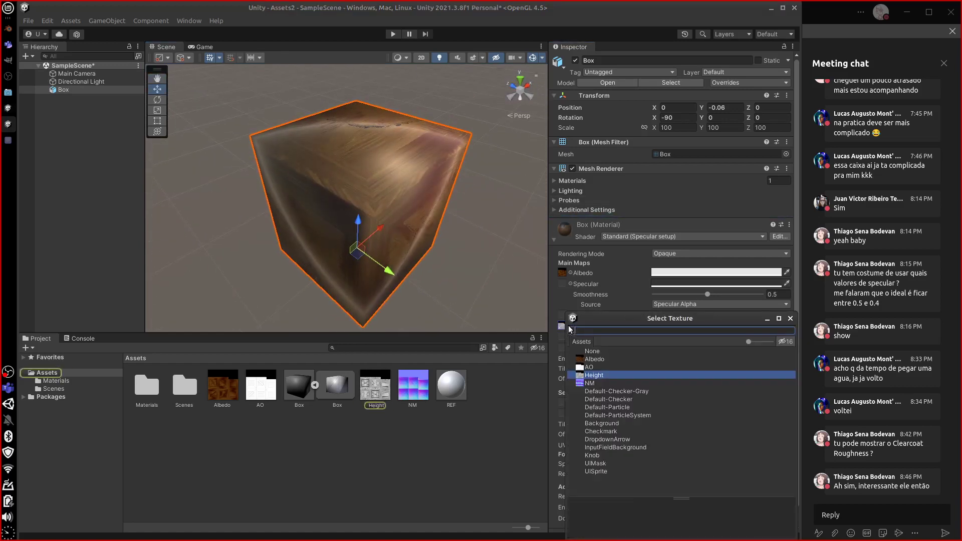
{"action": "left_click", "coordinate": [592, 351]}
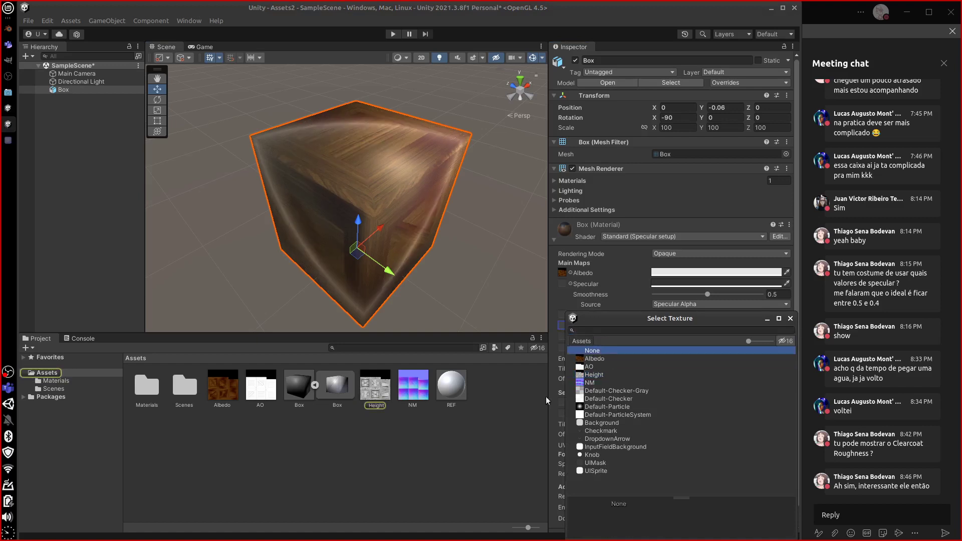
{"action": "left_click", "coordinate": [381, 456]}
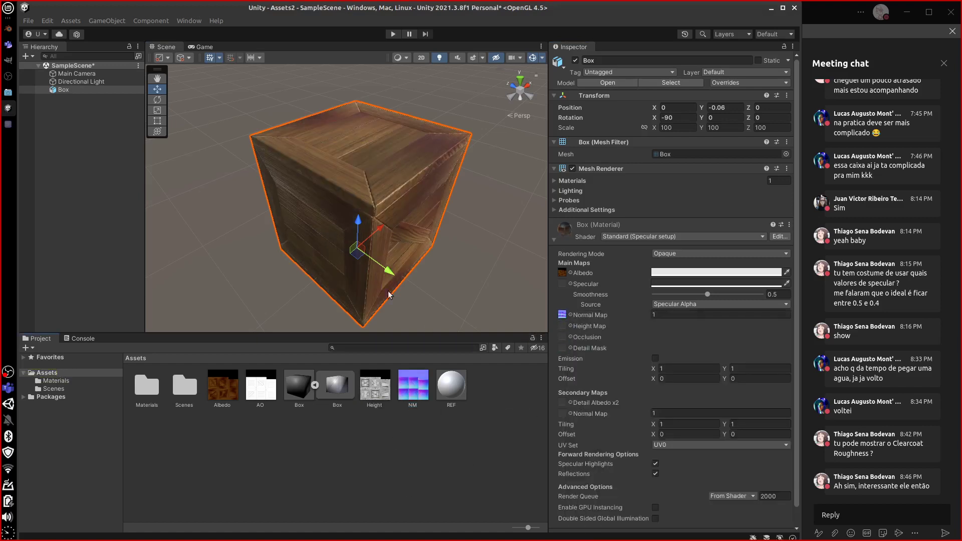
Try the Height texture as the Box material's height map at strengths up to 0.08, then clear it with None
{"action": "left_click_drag", "start_coordinate": [445, 239], "coordinate": [466, 320], "text": "alt"}
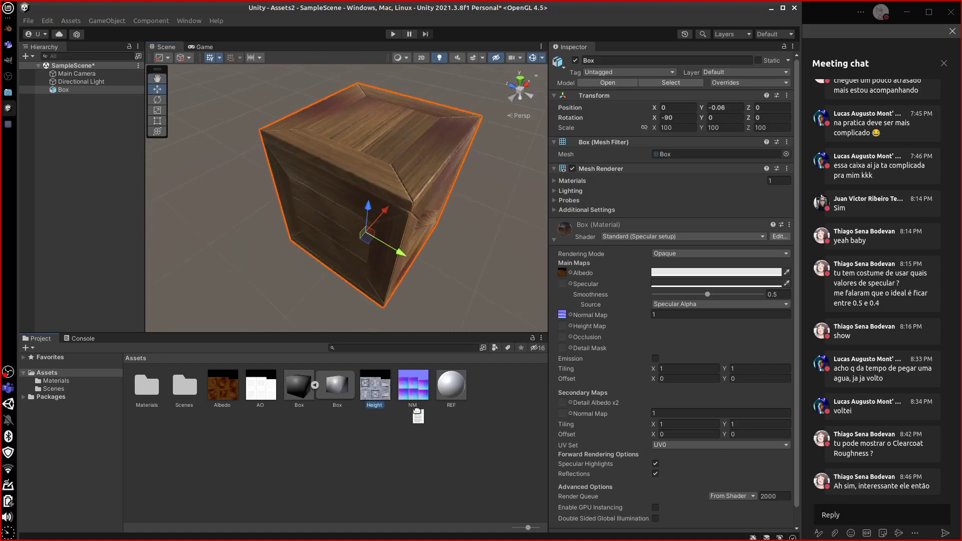
{"action": "left_click_drag", "start_coordinate": [376, 387], "coordinate": [565, 327]}
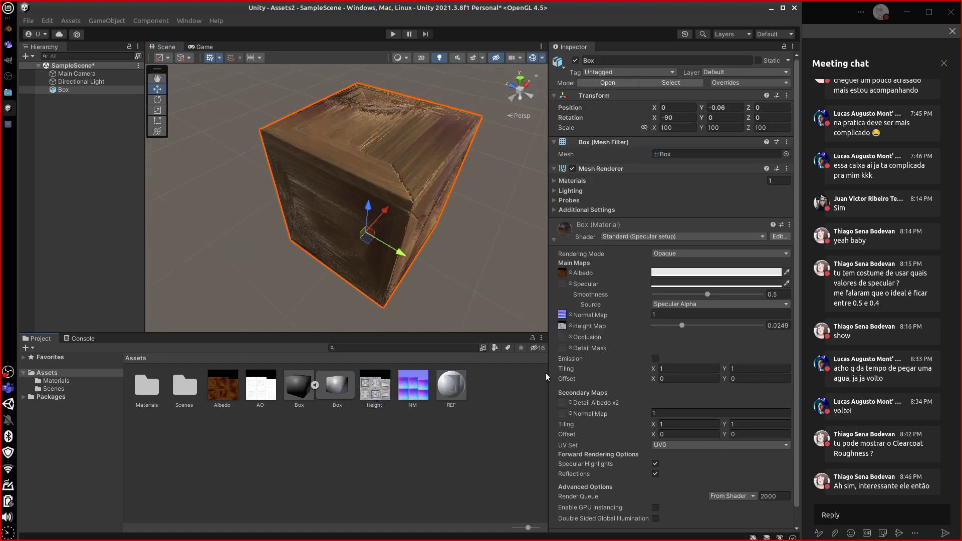
{"action": "left_click_drag", "start_coordinate": [693, 326], "coordinate": [568, 351]}
{"action": "left_click_drag", "start_coordinate": [645, 340], "coordinate": [762, 326]}
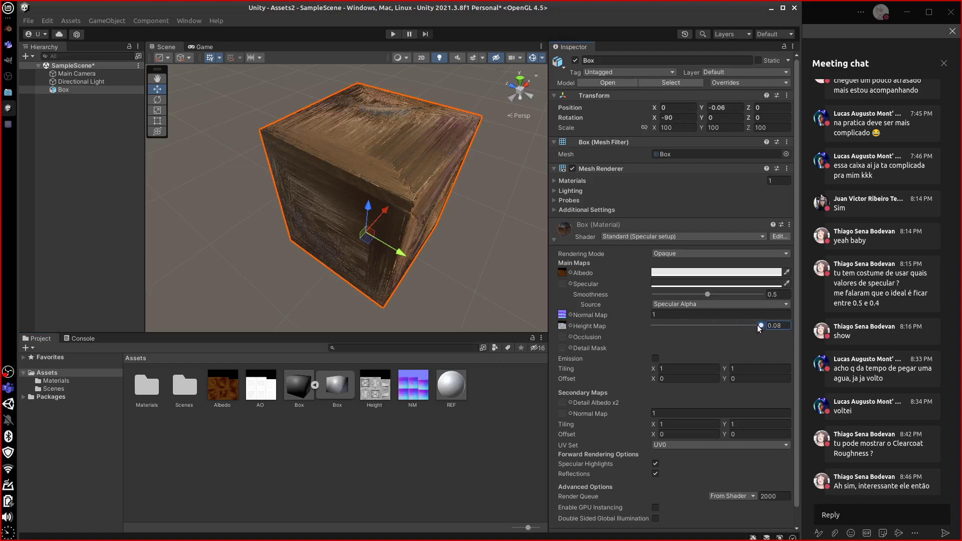
{"action": "mouse_move", "coordinate": [759, 324]}
{"action": "left_mouse_down"}
{"action": "mouse_move", "coordinate": [712, 332]}
{"action": "mouse_move", "coordinate": [764, 335]}
{"action": "left_mouse_up"}
{"action": "left_click", "coordinate": [570, 325]}
{"action": "left_click", "coordinate": [597, 351]}
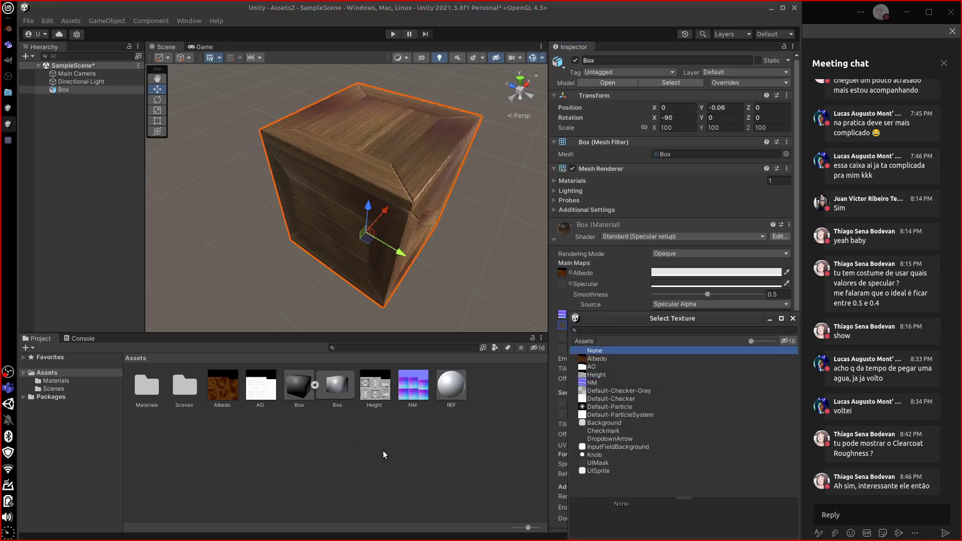
{"action": "left_click", "coordinate": [451, 459]}
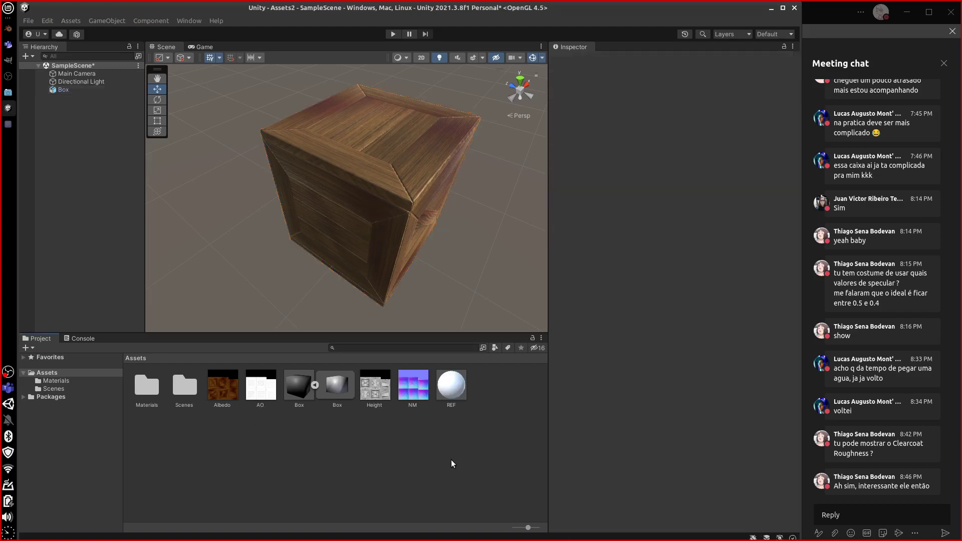
Assign the AO texture as the Box material's occlusion map and leave its strength at 1
{"action": "left_click_drag", "start_coordinate": [491, 293], "coordinate": [351, 210], "text": "alt"}
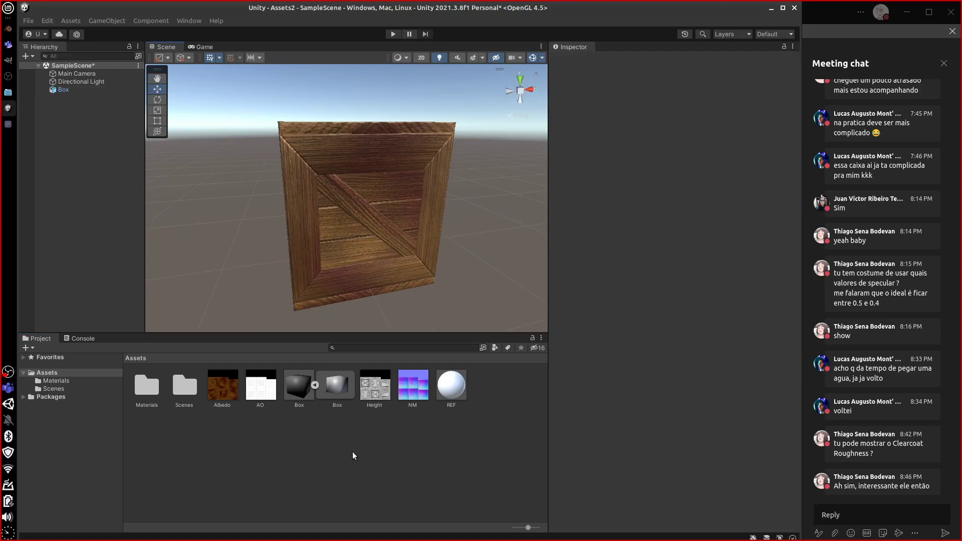
{"action": "mouse_move", "coordinate": [423, 273]}
{"action": "left_mouse_down", "text": "alt"}
{"action": "mouse_move", "coordinate": [434, 209]}
{"action": "mouse_move", "coordinate": [431, 261]}
{"action": "left_mouse_up", "text": "alt"}
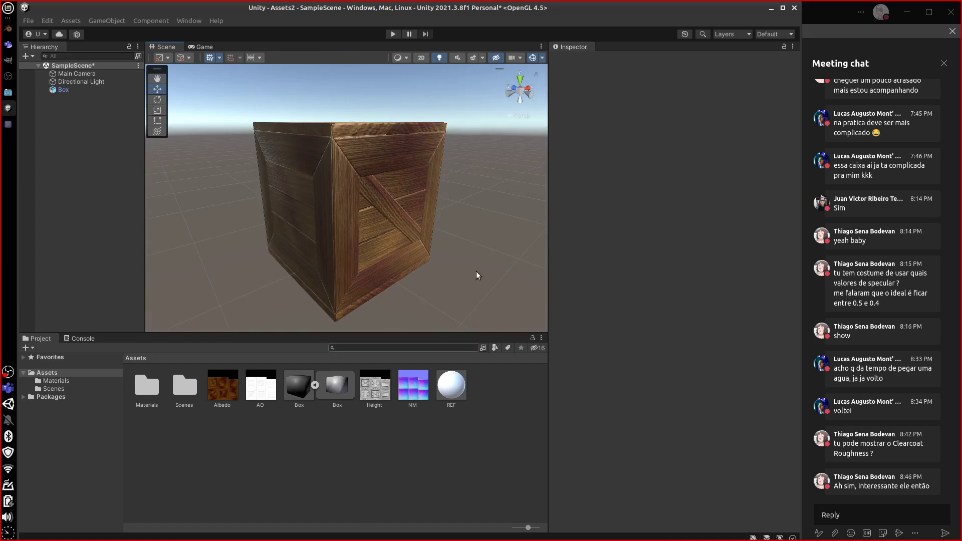
{"action": "left_click", "coordinate": [270, 406]}
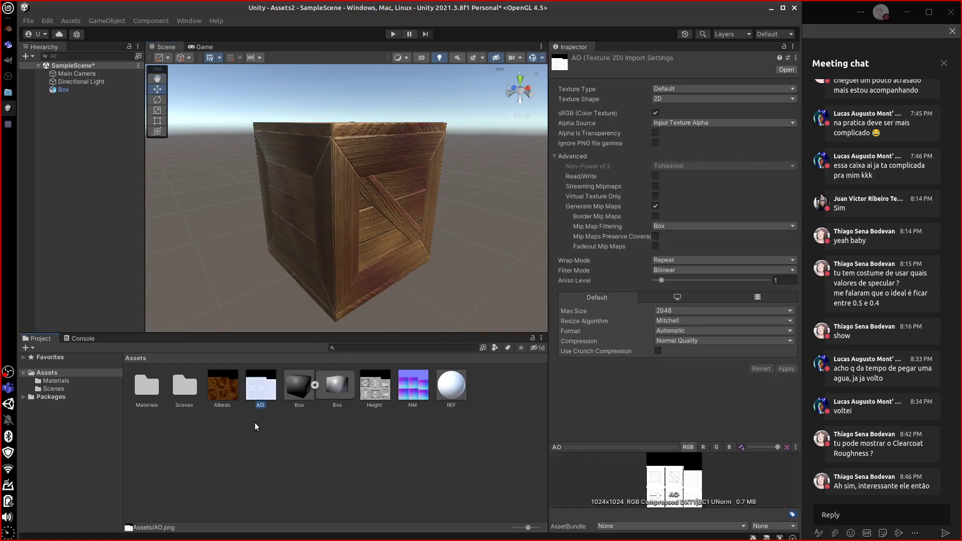
{"action": "left_click", "coordinate": [395, 221]}
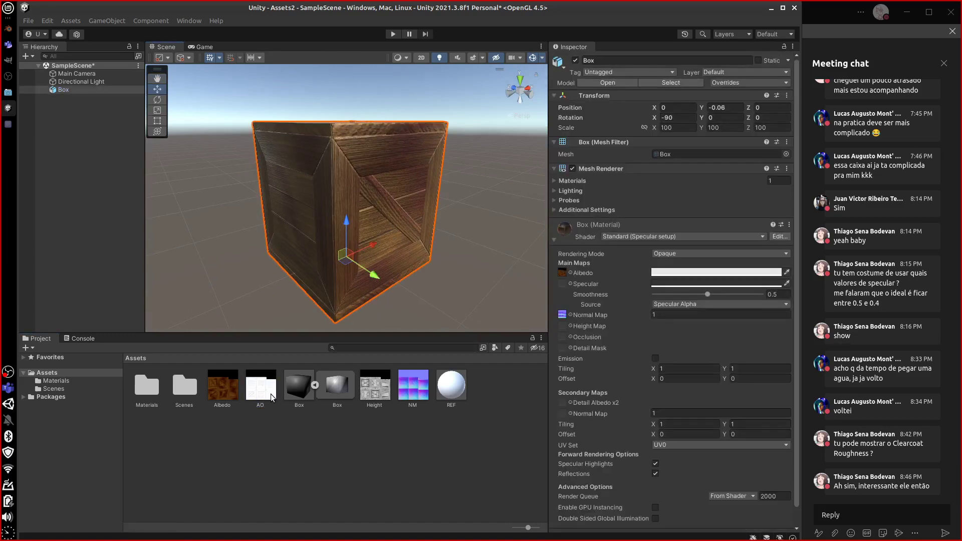
{"action": "left_click_drag", "start_coordinate": [271, 397], "coordinate": [562, 338]}
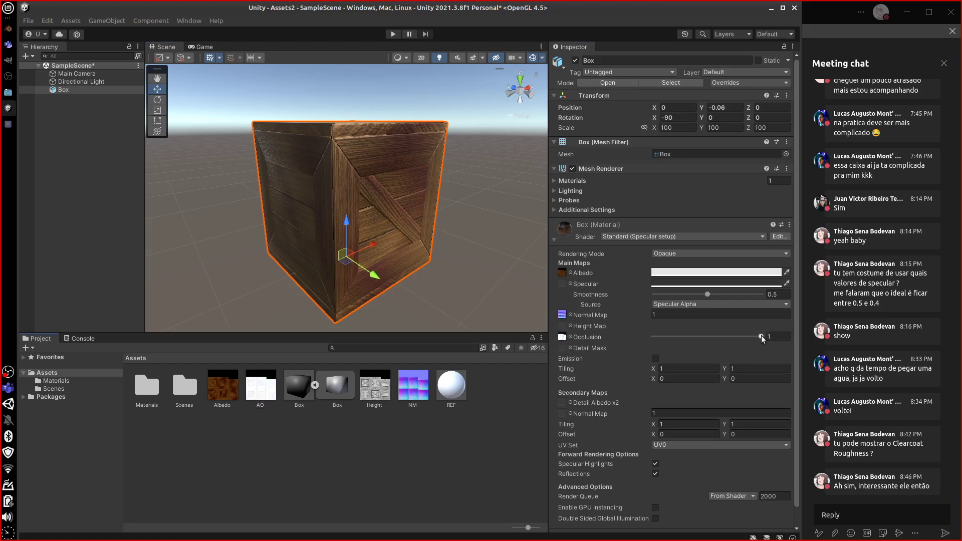
{"action": "left_click_drag", "start_coordinate": [761, 335], "coordinate": [720, 337]}
Rotate the Box in the scene to about X -82.8, Y -90, Z 54.8
{"action": "middle_click_drag", "start_coordinate": [438, 255], "coordinate": [461, 255]}
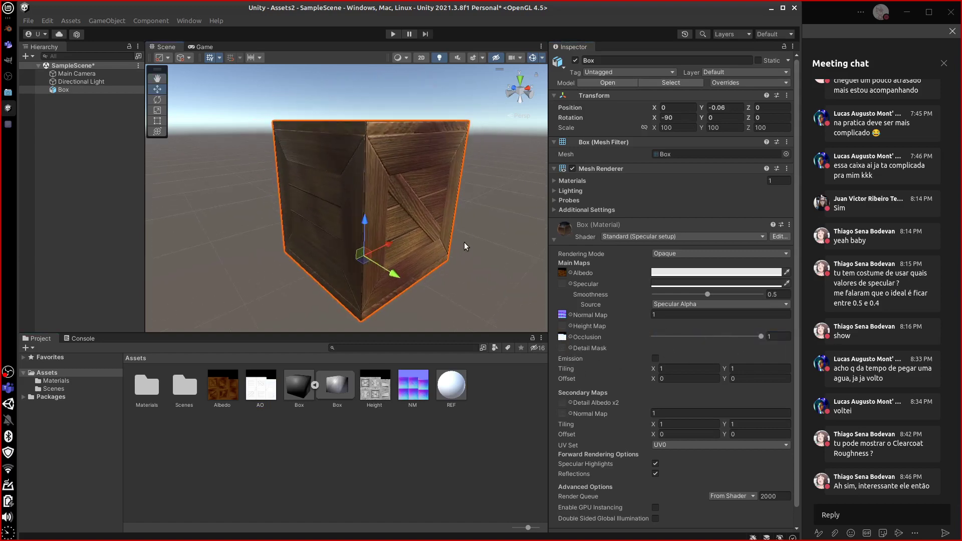
{"action": "left_click_drag", "start_coordinate": [465, 243], "coordinate": [464, 266], "text": "alt"}
{"action": "key", "text": "e"}
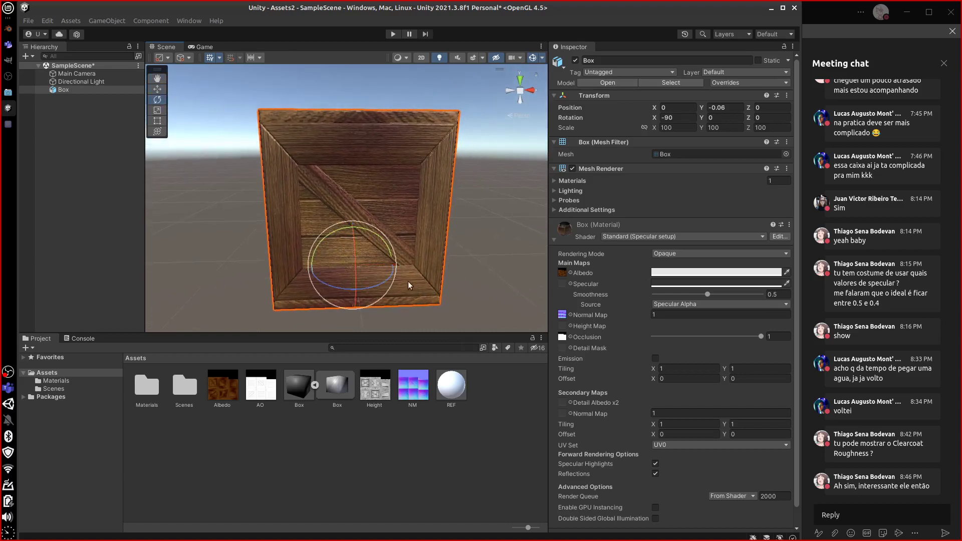
{"action": "left_click_drag", "start_coordinate": [394, 260], "coordinate": [336, 252]}
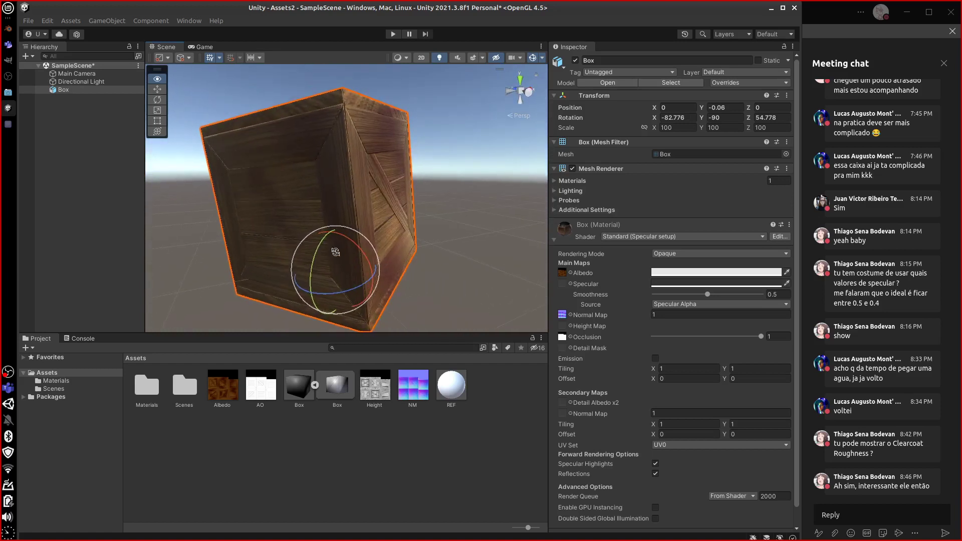
Try rotating the Directional Light to about -33 degrees around X and inspect the crate under that lighting
{"action": "left_click", "coordinate": [83, 82]}
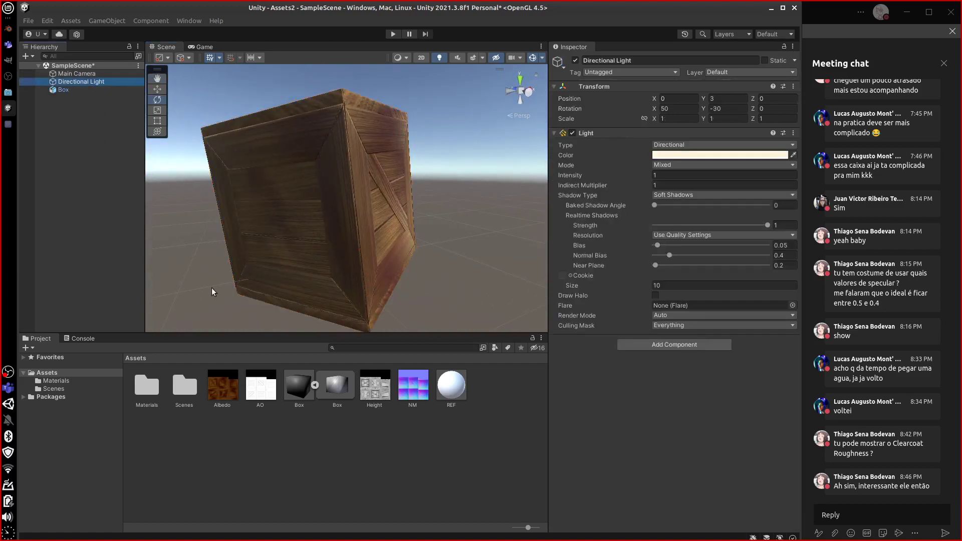
{"action": "left_click_drag", "start_coordinate": [463, 252], "coordinate": [448, 258], "text": "alt"}
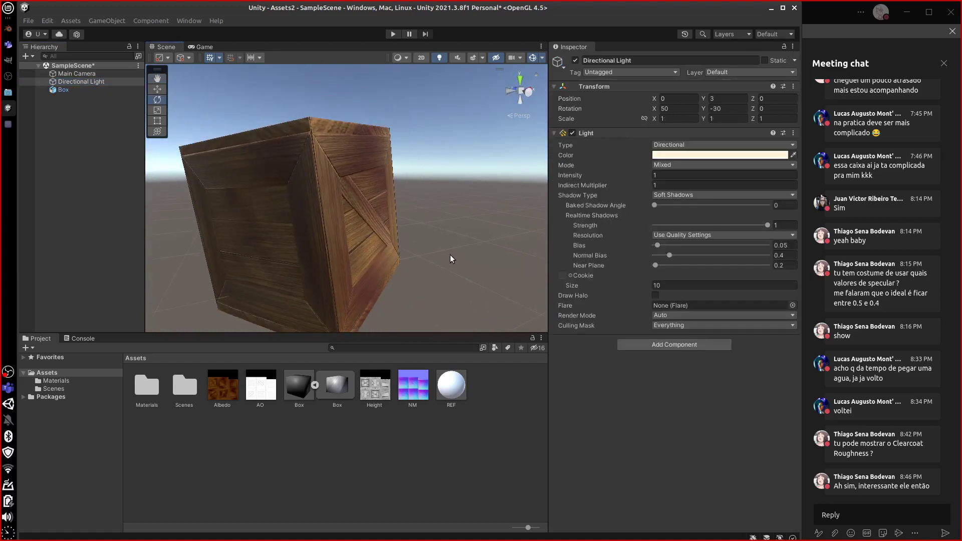
{"action": "scroll", "coordinate": [449, 254], "scroll_direction": "down", "scroll_amount": 5}
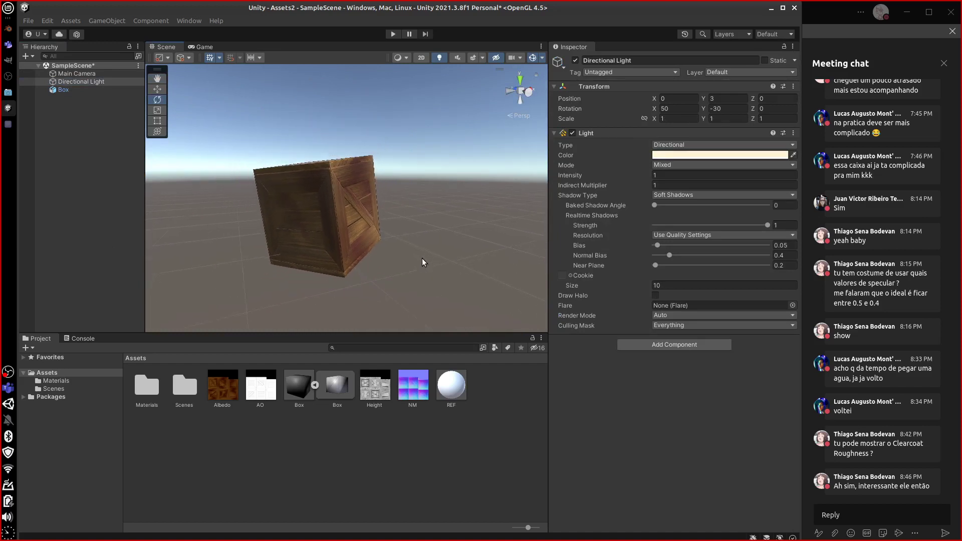
{"action": "middle_click_drag", "start_coordinate": [419, 260], "coordinate": [420, 222]}
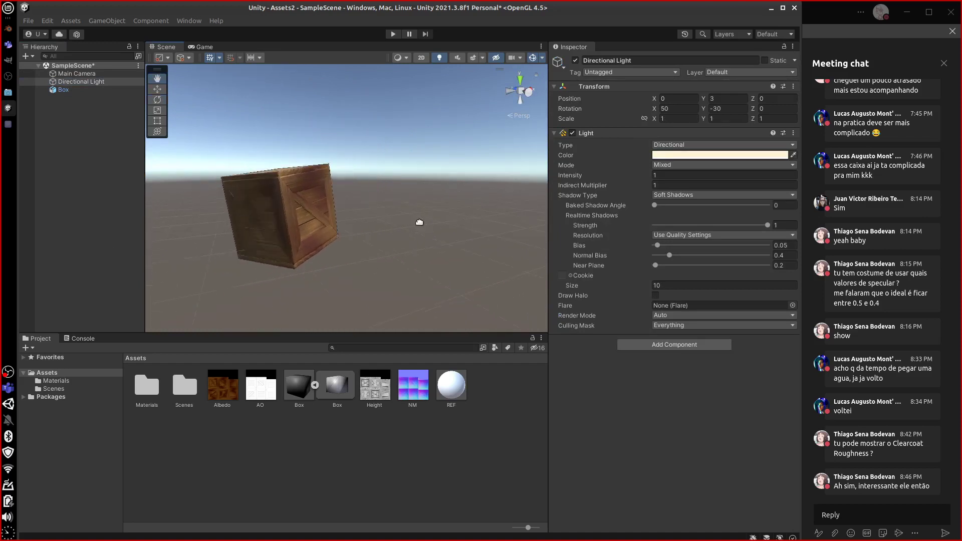
{"action": "left_click_drag", "start_coordinate": [419, 222], "coordinate": [400, 206], "text": "alt"}
{"action": "key", "text": "e"}
{"action": "left_click_drag", "start_coordinate": [350, 91], "coordinate": [275, 157]}
{"action": "left_click_drag", "start_coordinate": [433, 288], "coordinate": [435, 244], "text": "alt"}
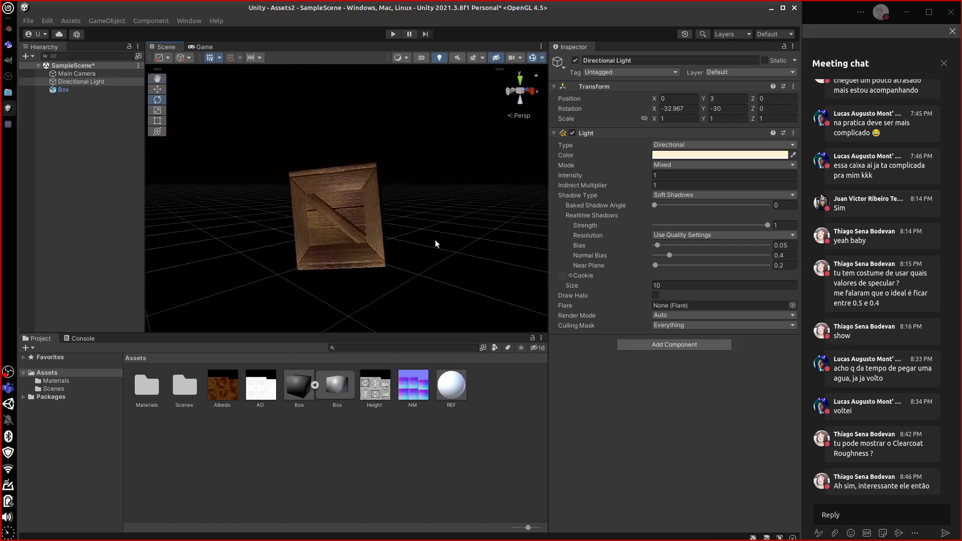
{"action": "scroll", "coordinate": [436, 239], "scroll_direction": "up", "scroll_amount": 6}
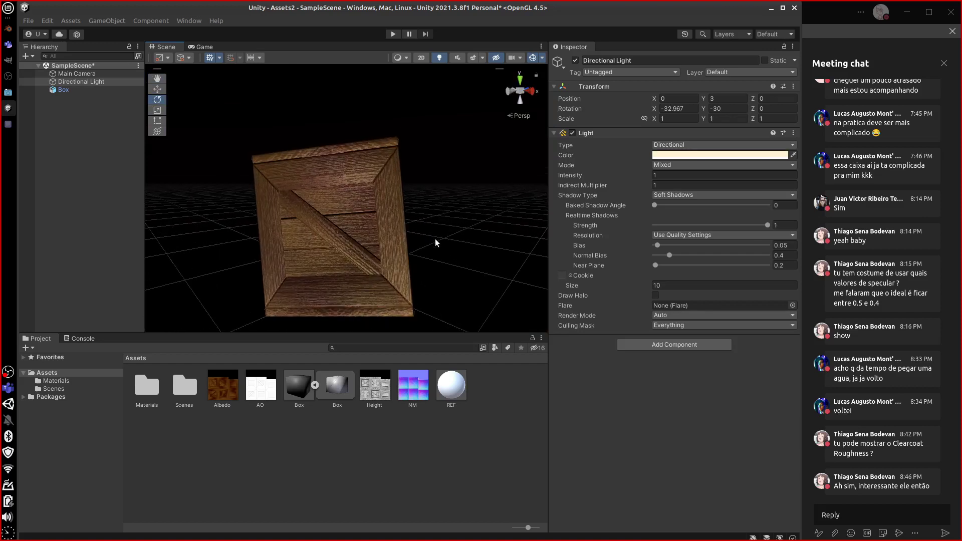
{"action": "left_click_drag", "start_coordinate": [440, 233], "coordinate": [448, 209], "text": "alt"}
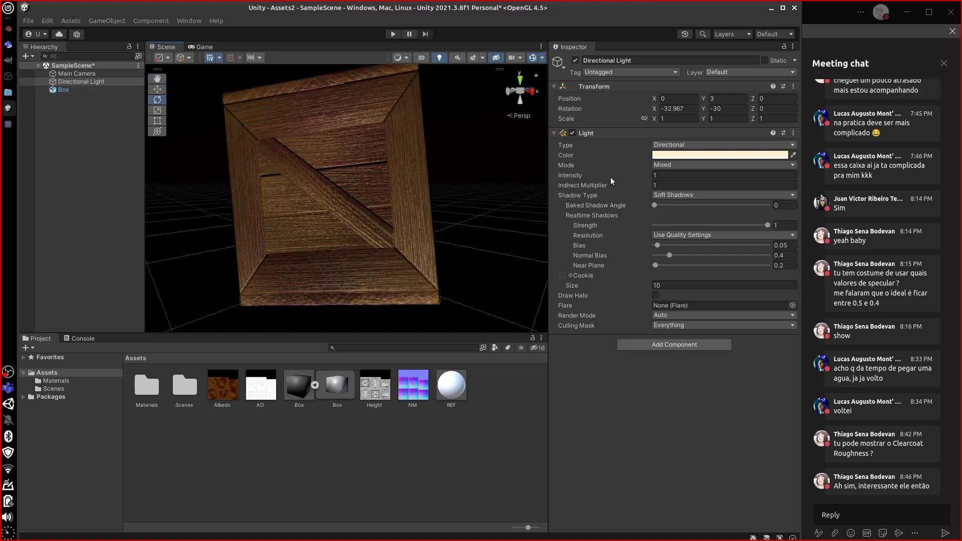
Set the Directional Light's X rotation to 20
{"action": "left_click", "coordinate": [672, 108]}
{"action": "type", "text": "2"}
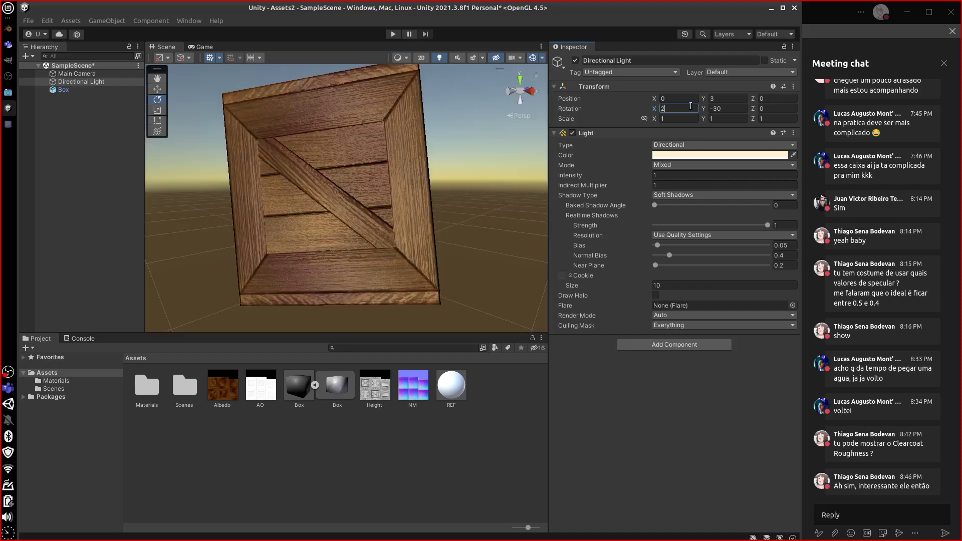
{"action": "type", "text": "0"}
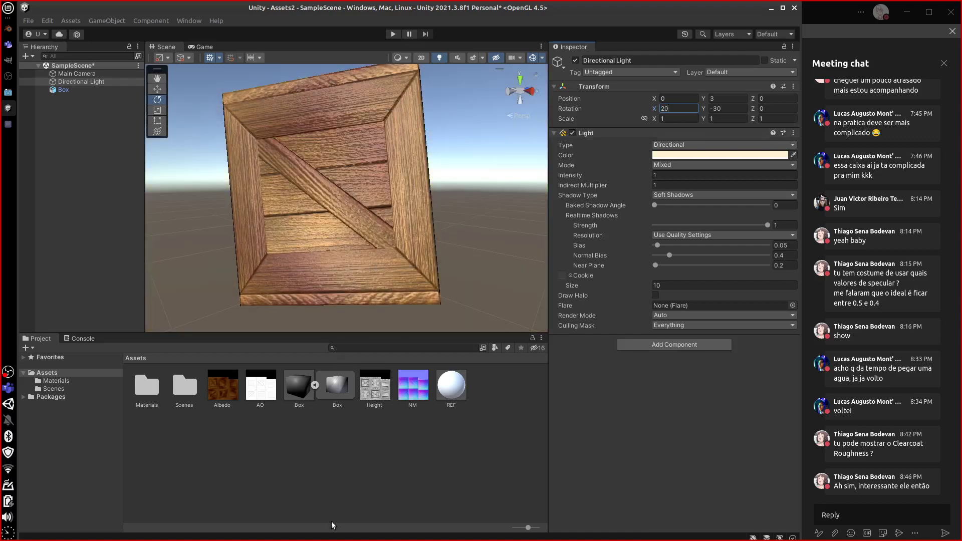
Rotate the Box in the scene to about X -74.7, Y -63.5, Z 46.4
{"action": "left_click", "coordinate": [378, 220]}
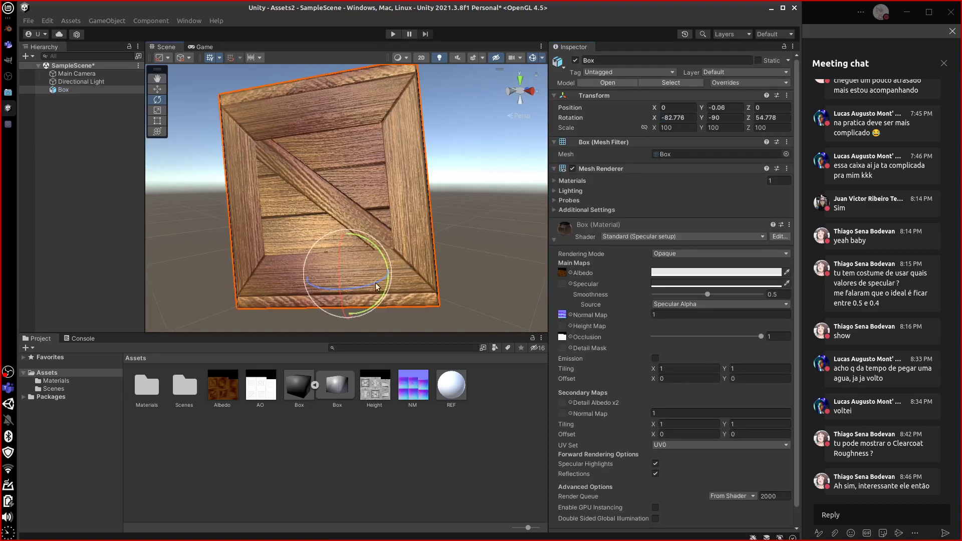
{"action": "left_click_drag", "start_coordinate": [473, 266], "coordinate": [357, 279]}
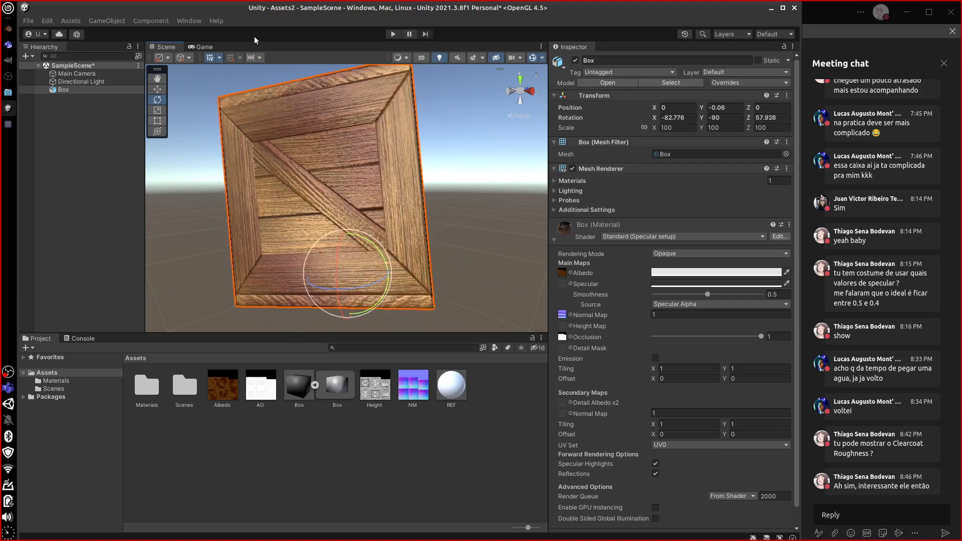
{"action": "scroll", "coordinate": [462, 141], "scroll_direction": "down", "scroll_amount": 5}
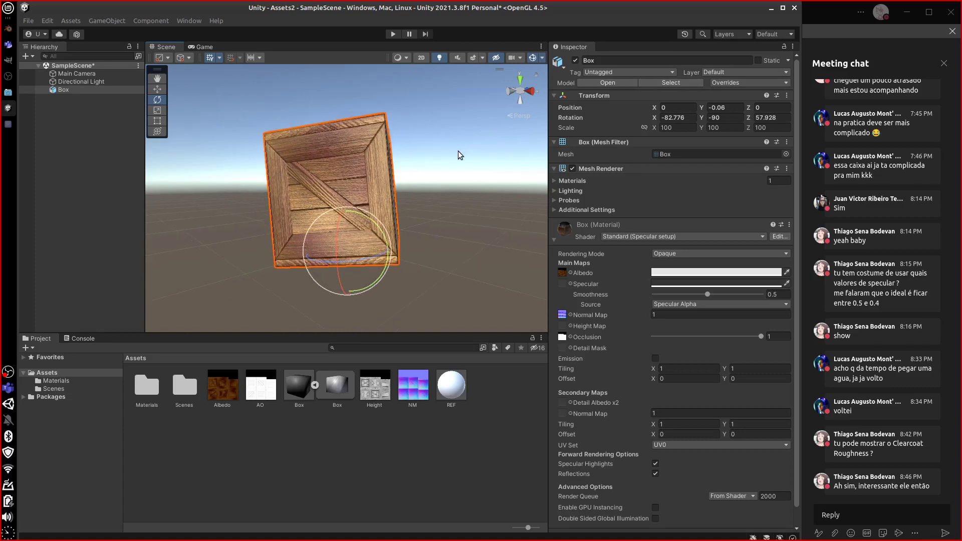
{"action": "middle_click_drag", "start_coordinate": [458, 151], "coordinate": [431, 214]}
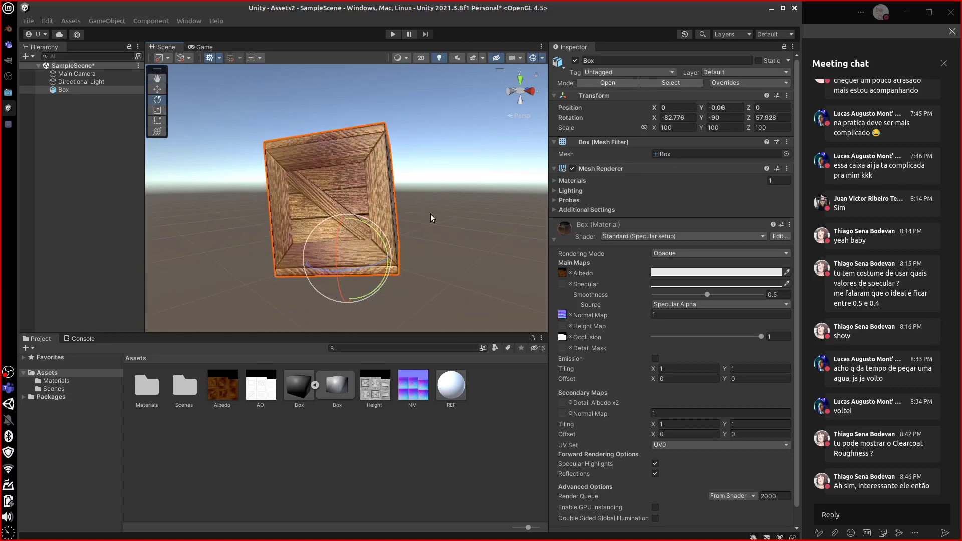
{"action": "left_click_drag", "start_coordinate": [431, 219], "coordinate": [430, 261], "text": "alt"}
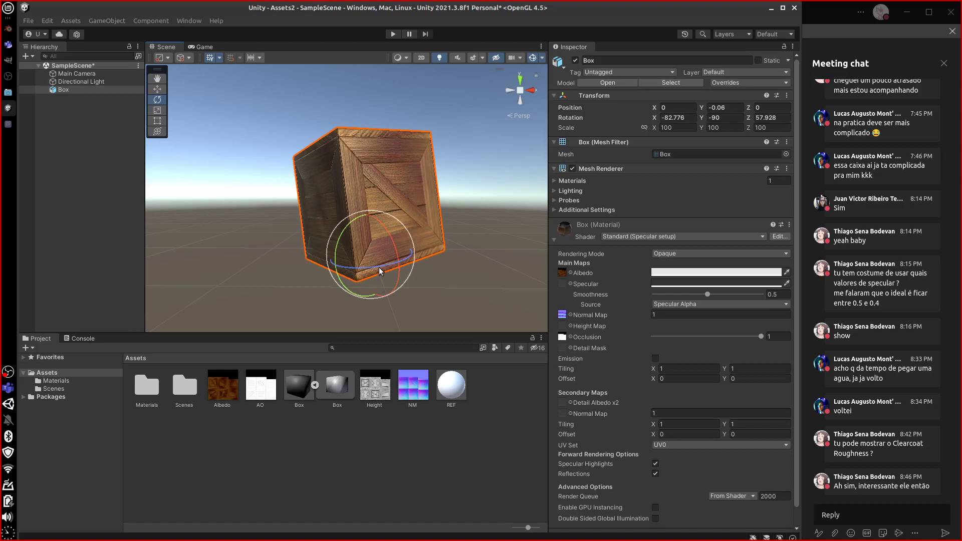
{"action": "left_click_drag", "start_coordinate": [380, 275], "coordinate": [356, 274]}
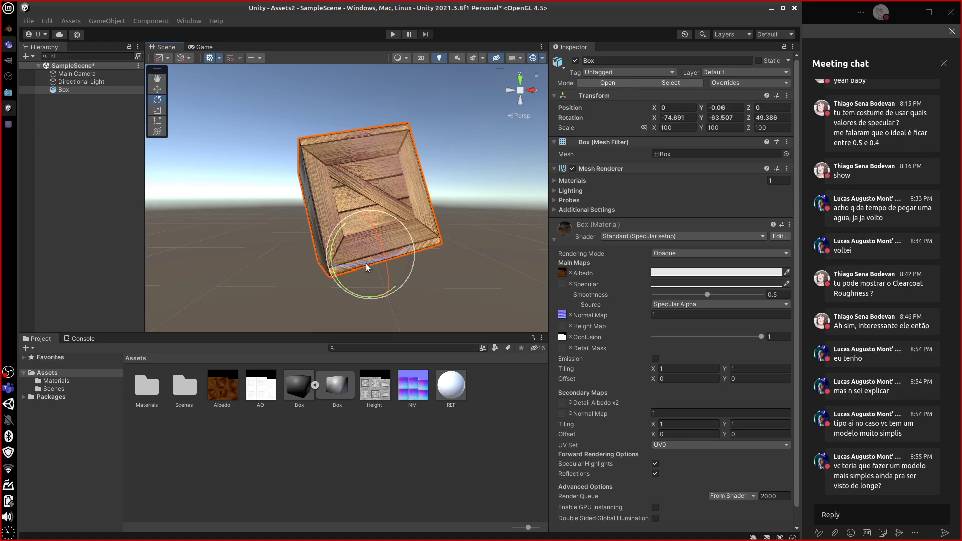
{"action": "mouse_move", "coordinate": [370, 268]}
{"action": "left_mouse_down"}
{"action": "mouse_move", "coordinate": [408, 262]}
{"action": "mouse_move", "coordinate": [350, 275]}
{"action": "mouse_move", "coordinate": [409, 271]}
{"action": "mouse_move", "coordinate": [371, 276]}
{"action": "left_mouse_up"}
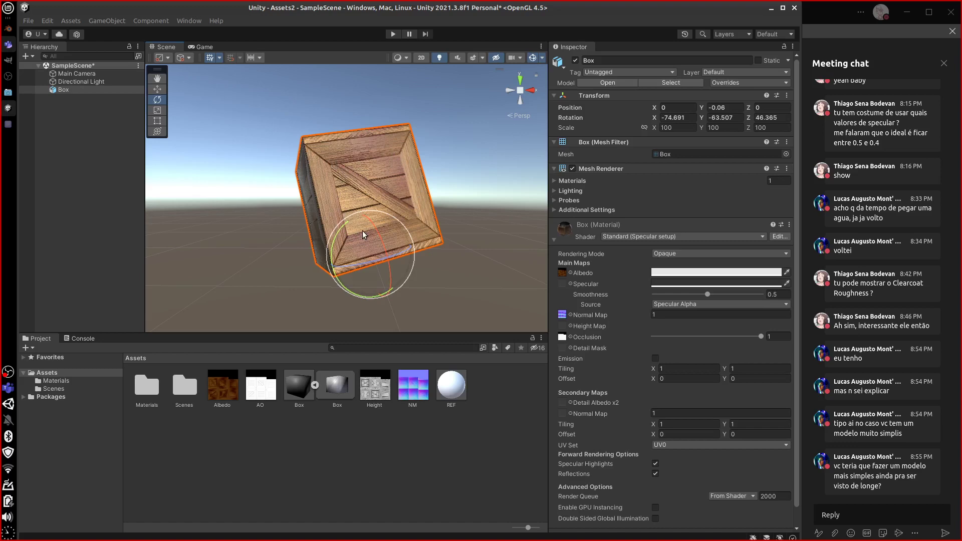
Examine the baked wood grain and plank edges on the Box's faces up close
{"action": "scroll", "coordinate": [366, 211], "scroll_direction": "up", "scroll_amount": 6}
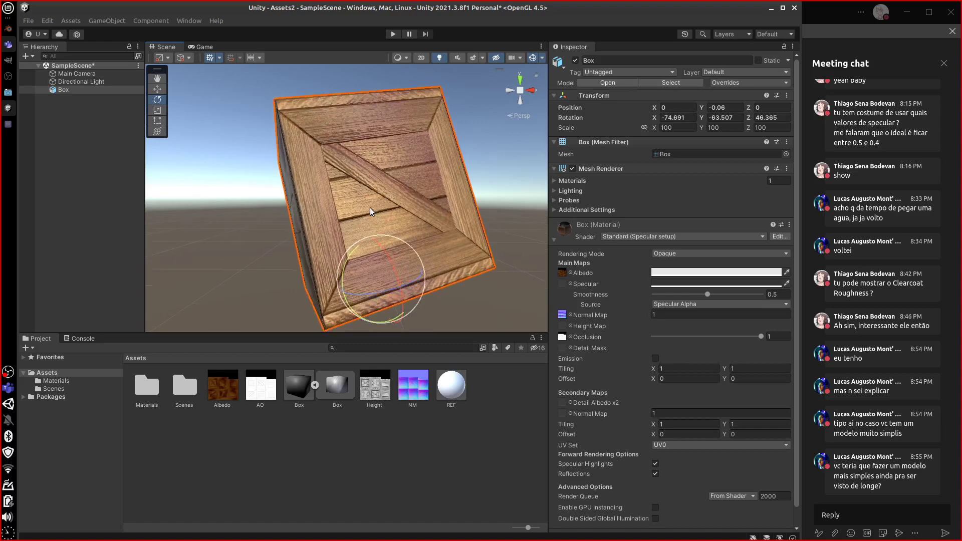
{"action": "scroll", "coordinate": [368, 209], "scroll_direction": "up", "scroll_amount": 8}
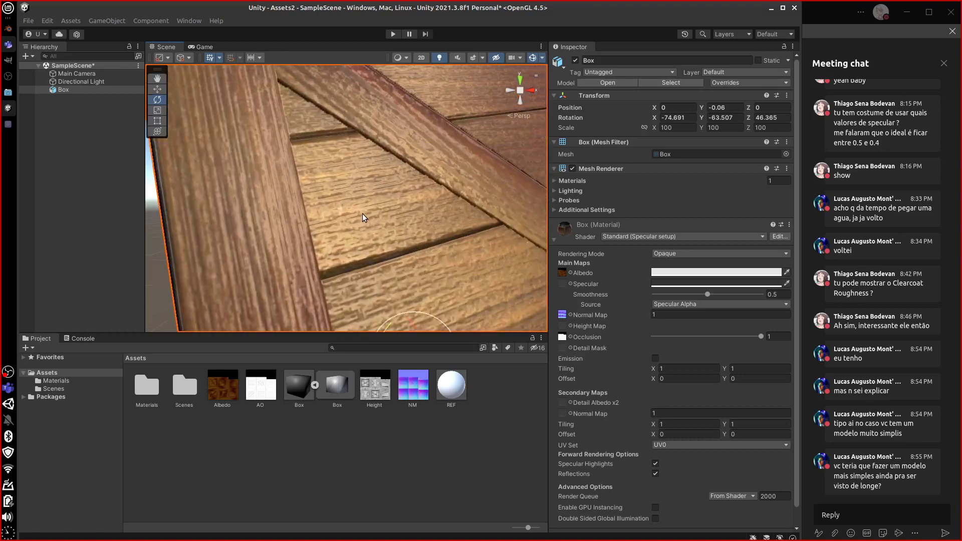
{"action": "mouse_move", "coordinate": [423, 256]}
{"action": "middle_mouse_down"}
{"action": "mouse_move", "coordinate": [461, 252]}
{"action": "mouse_move", "coordinate": [398, 285]}
{"action": "mouse_move", "coordinate": [421, 260]}
{"action": "middle_mouse_up"}
{"action": "left_click_drag", "start_coordinate": [421, 264], "coordinate": [500, 156], "text": "alt"}
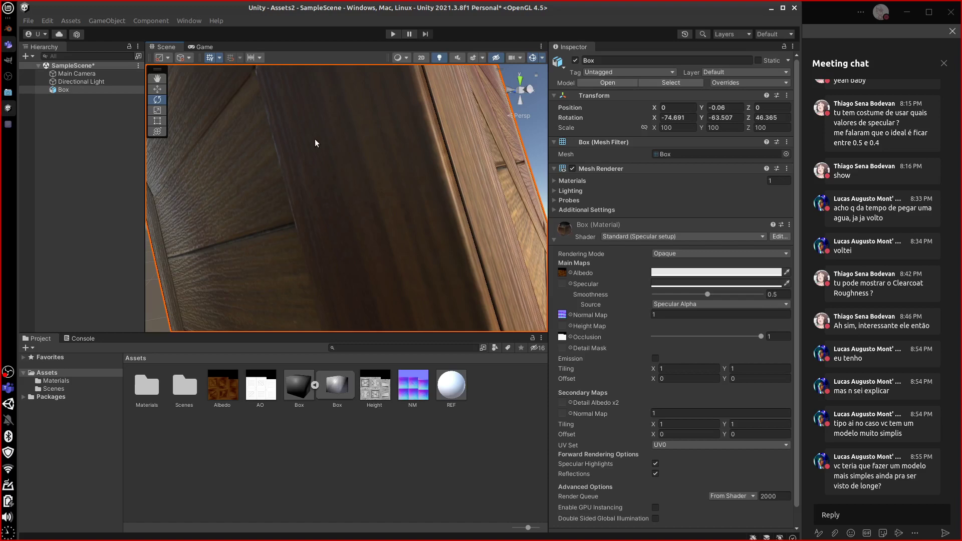
Switch to Blender and exclude the BoxHighPoly collection from the view layer in the Layout workspace
{"action": "scroll", "coordinate": [315, 140], "scroll_direction": "down", "scroll_amount": 10}
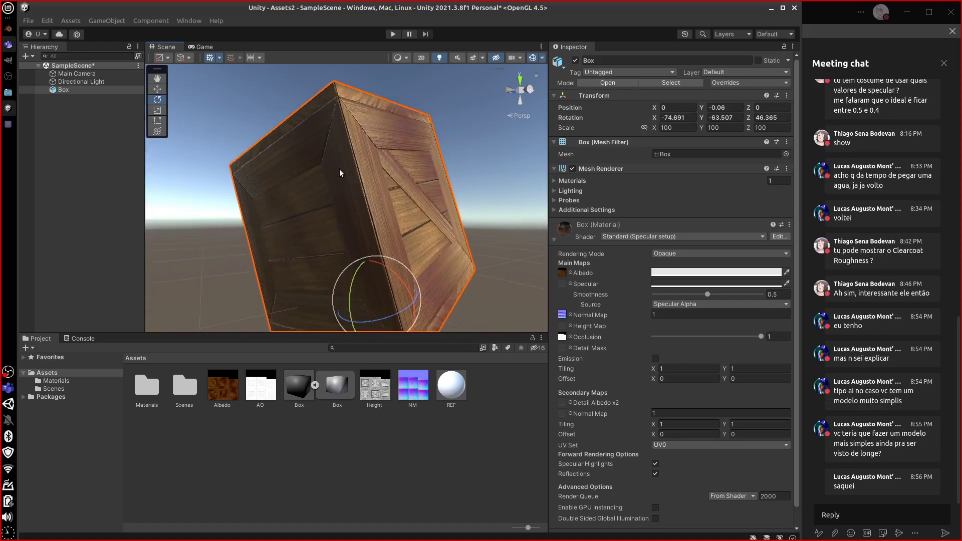
{"action": "scroll", "coordinate": [340, 170], "scroll_direction": "down", "scroll_amount": 1}
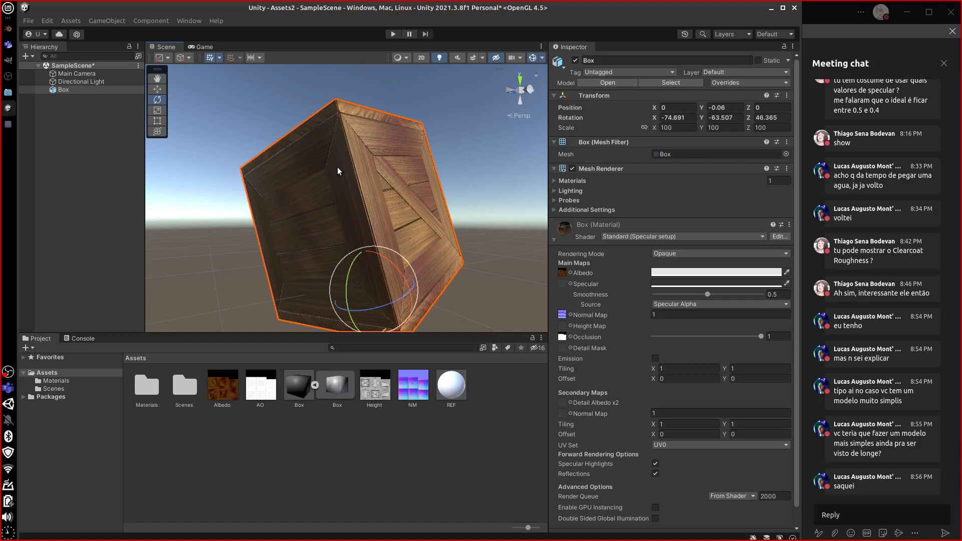
{"action": "left_click", "coordinate": [8, 28]}
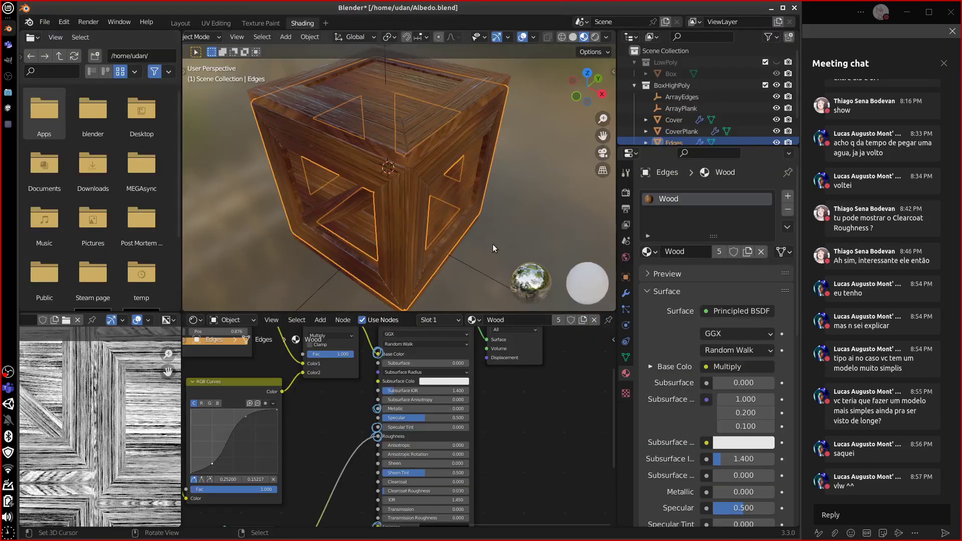
{"action": "middle_click_drag", "start_coordinate": [492, 245], "coordinate": [461, 189]}
{"action": "left_click", "coordinate": [181, 23]}
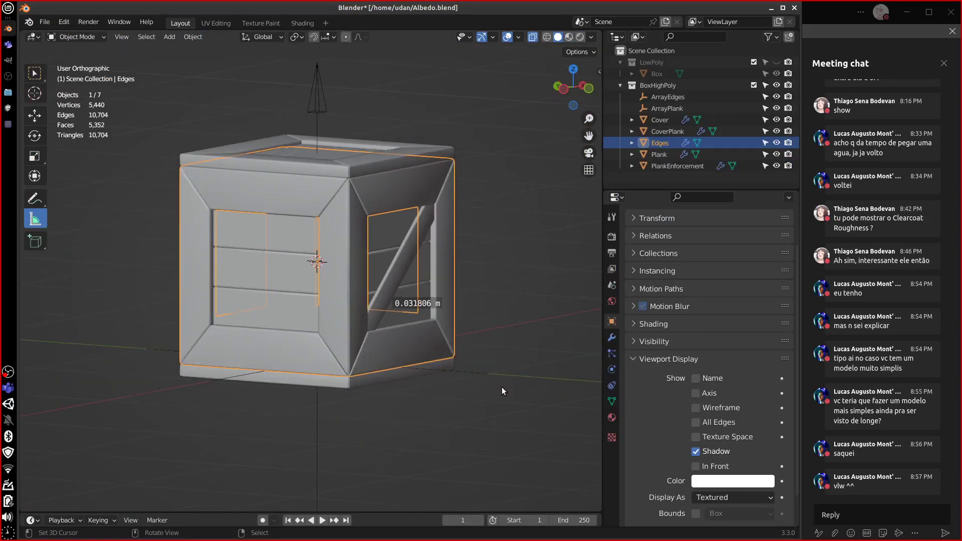
{"action": "left_click", "coordinate": [754, 85]}
Add a monkey mesh to the main Scene Collection
{"action": "left_click", "coordinate": [646, 51]}
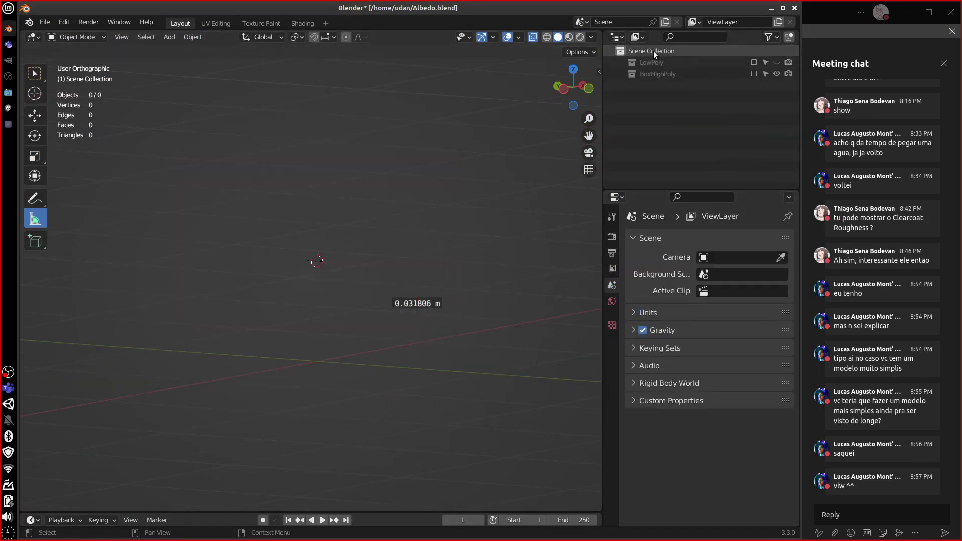
{"action": "right_click", "coordinate": [655, 55]}
{"action": "key", "text": "shift+a"}
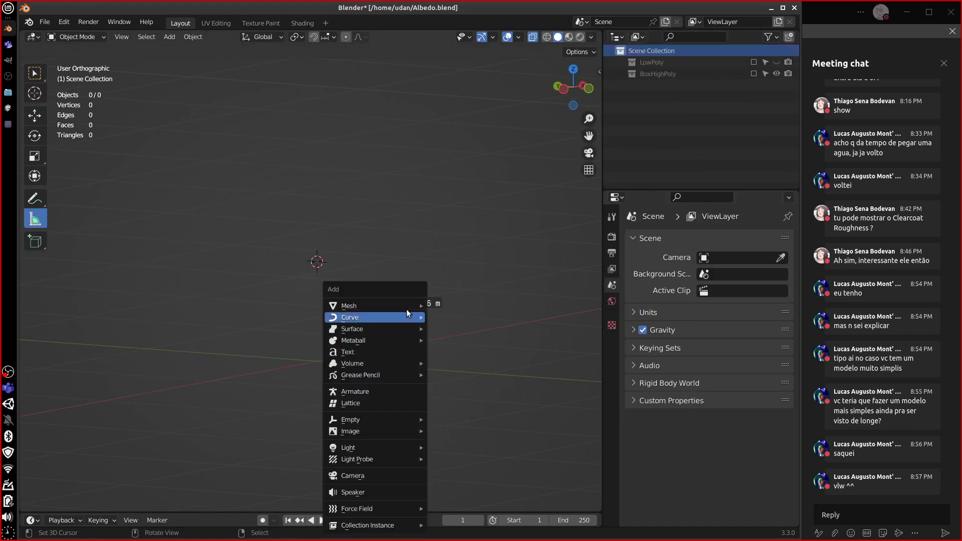
{"action": "mouse_move", "coordinate": [406, 306]}
{"action": "left_click", "coordinate": [480, 414]}
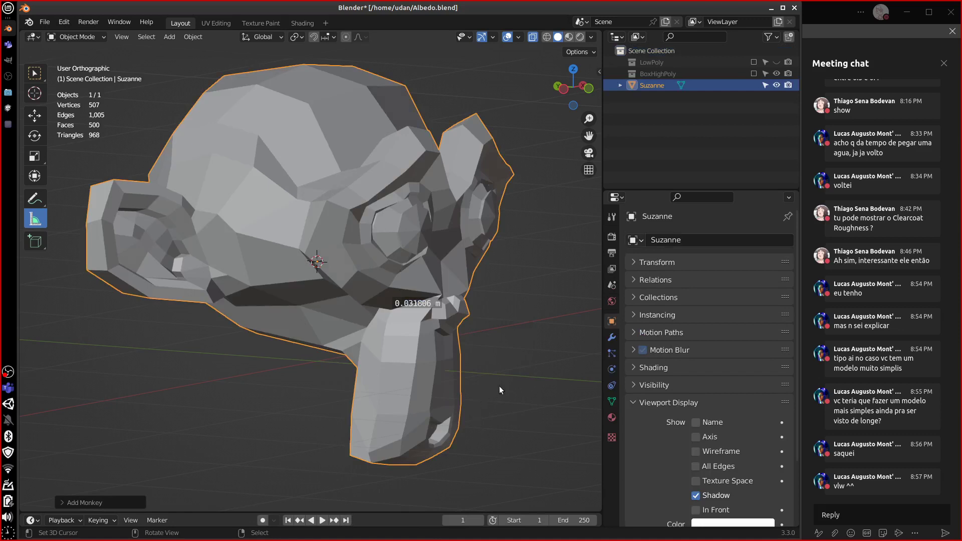
{"action": "middle_click_drag", "start_coordinate": [499, 386], "coordinate": [551, 376]}
Add a Subdivision Surface modifier with viewport level 2 to the monkey head
{"action": "left_click", "coordinate": [612, 337]}
{"action": "left_click", "coordinate": [712, 240]}
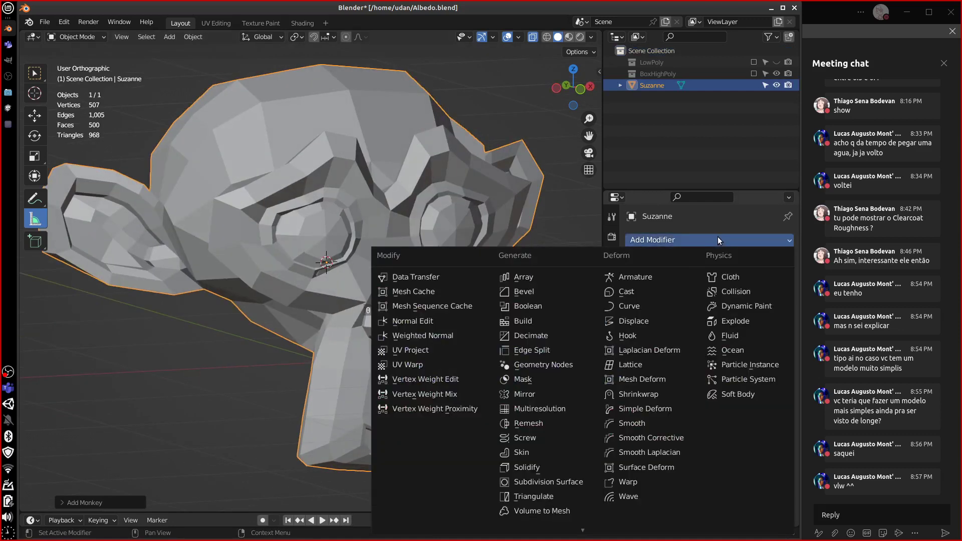
{"action": "left_click", "coordinate": [35, 73]}
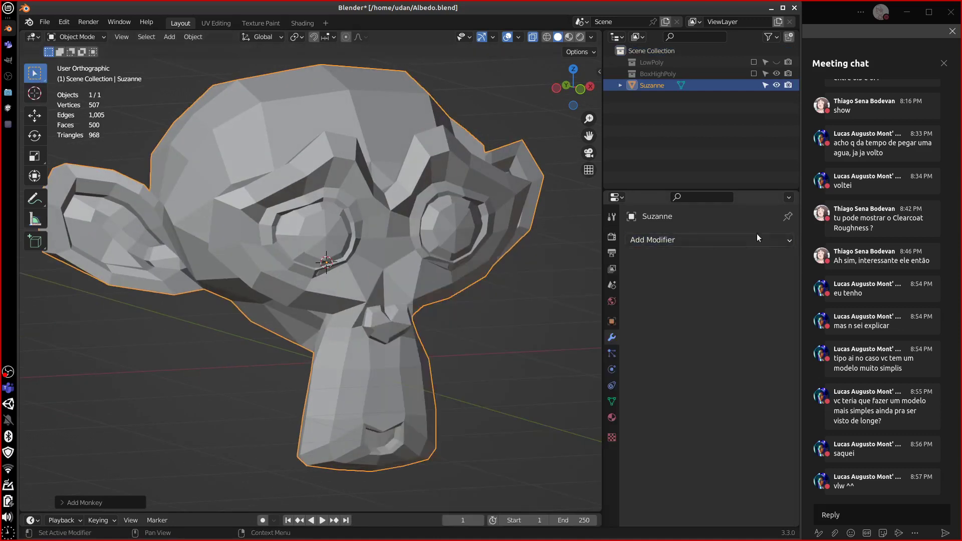
{"action": "left_click", "coordinate": [727, 239]}
{"action": "left_click", "coordinate": [576, 483]}
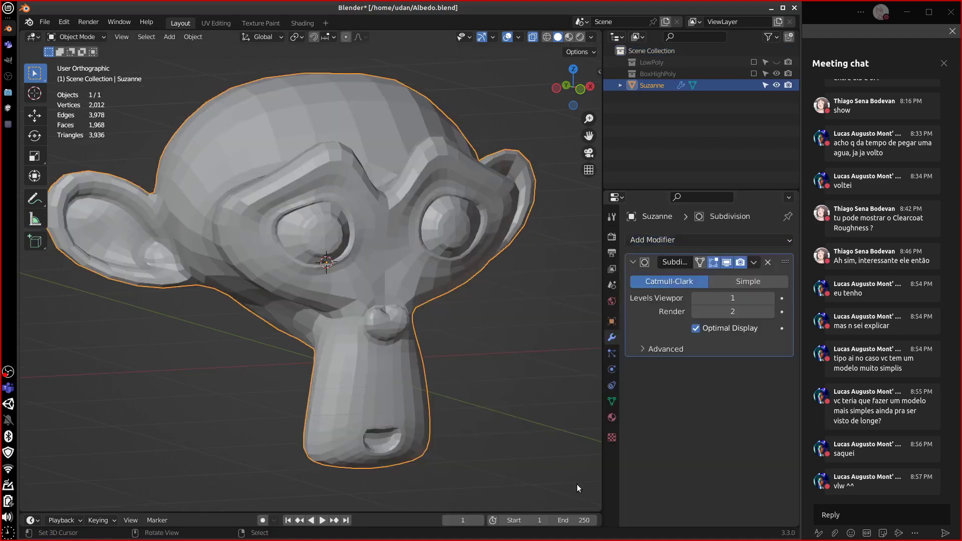
Apply smooth shading to the monkey head
{"action": "left_click", "coordinate": [193, 37]}
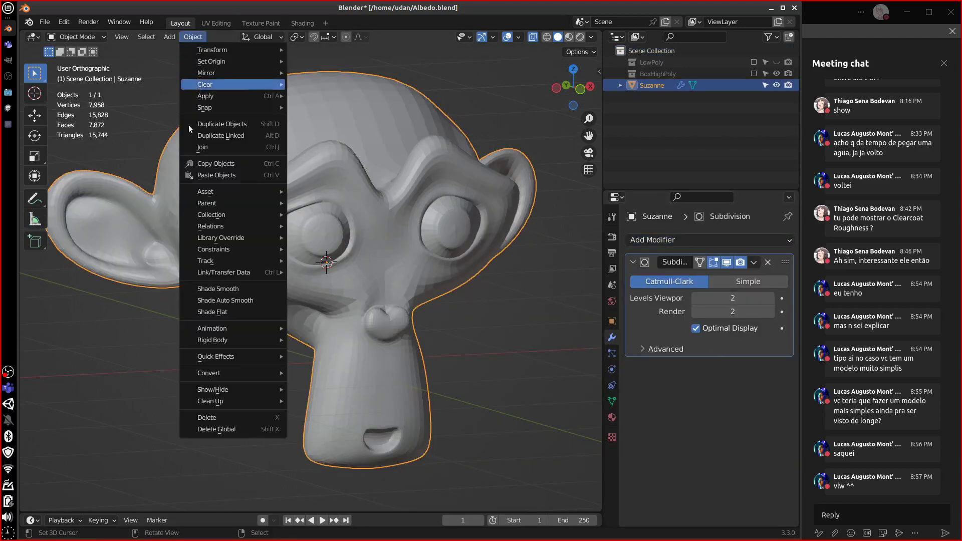
{"action": "left_click", "coordinate": [244, 296]}
{"action": "middle_click_drag", "start_coordinate": [508, 386], "coordinate": [459, 358]}
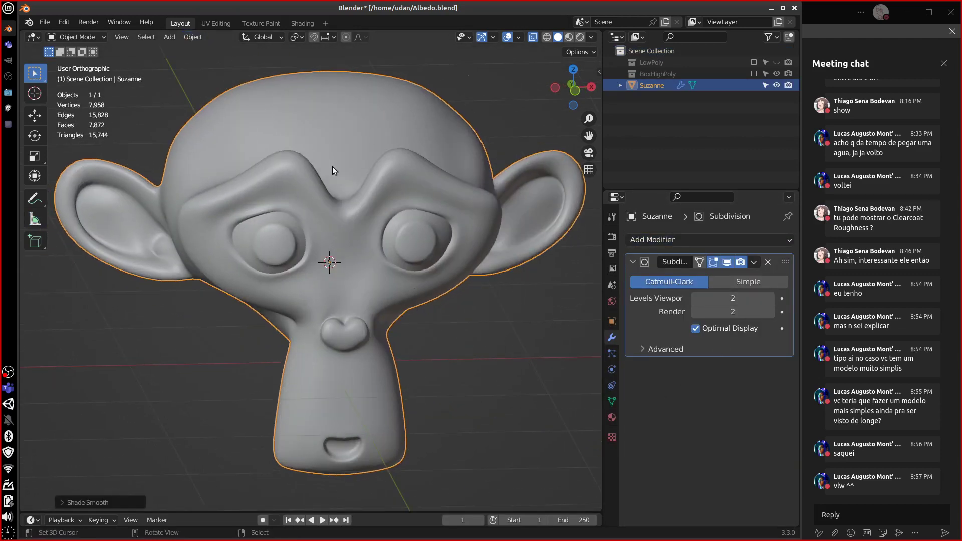
Create a new material for the monkey head in the Shading workspace and name it Clearcoat
{"action": "left_click", "coordinate": [301, 23]}
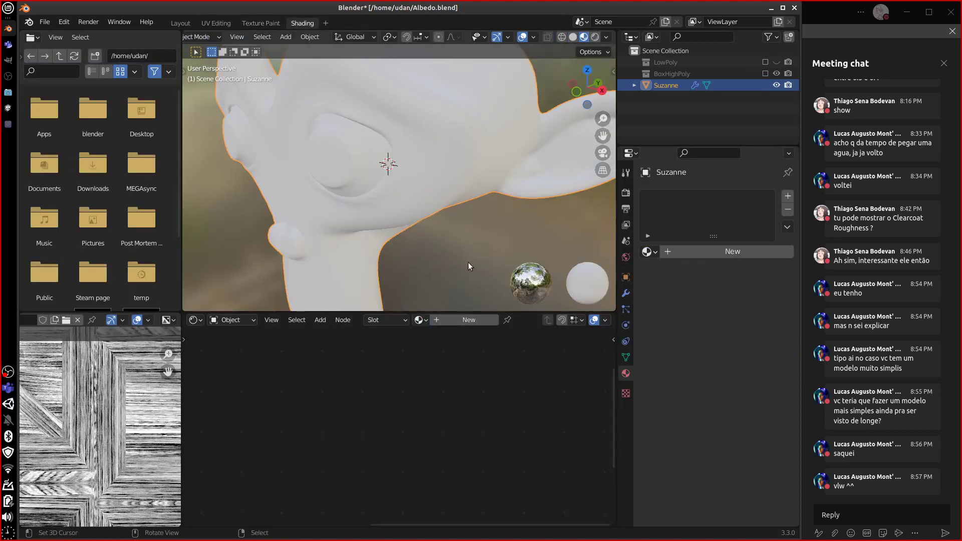
{"action": "scroll", "coordinate": [462, 232], "scroll_direction": "down", "scroll_amount": 4}
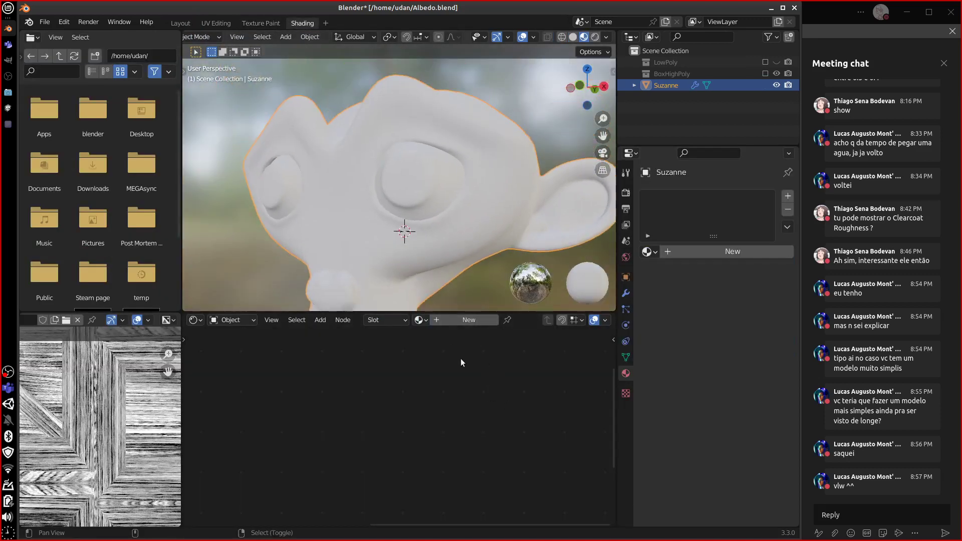
{"action": "left_click", "coordinate": [467, 320]}
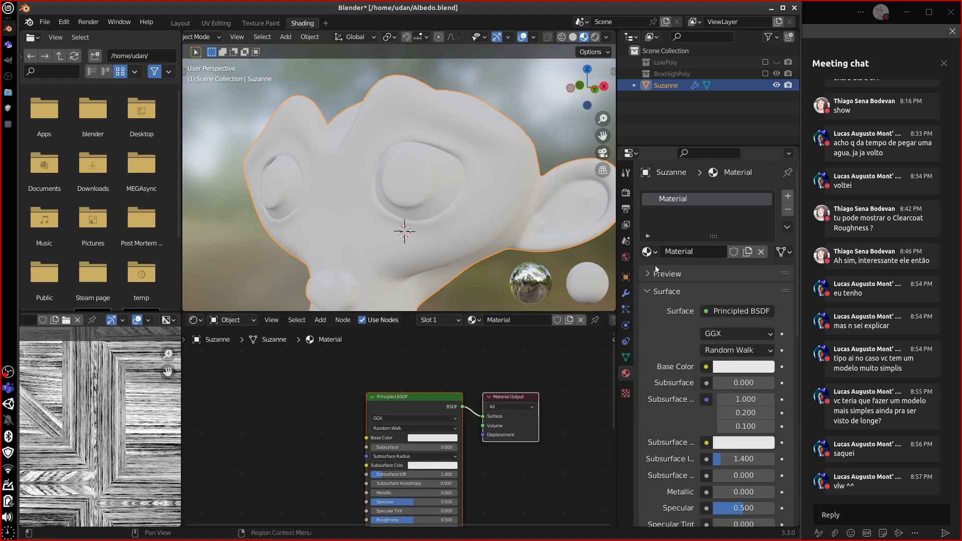
{"action": "double_click", "coordinate": [686, 201]}
{"action": "type", "text": "Cl"}
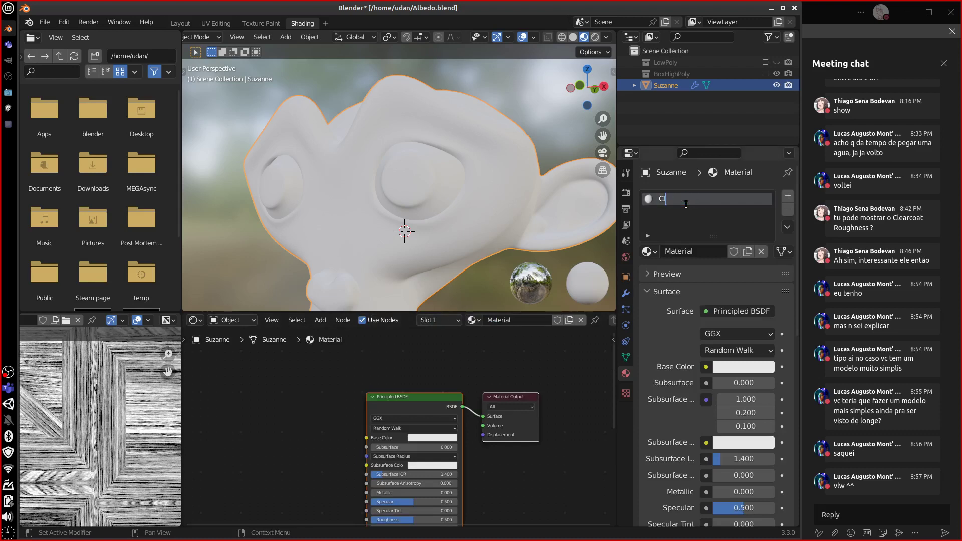
{"action": "type", "text": "earcoat"}
{"action": "key", "text": "Return"}
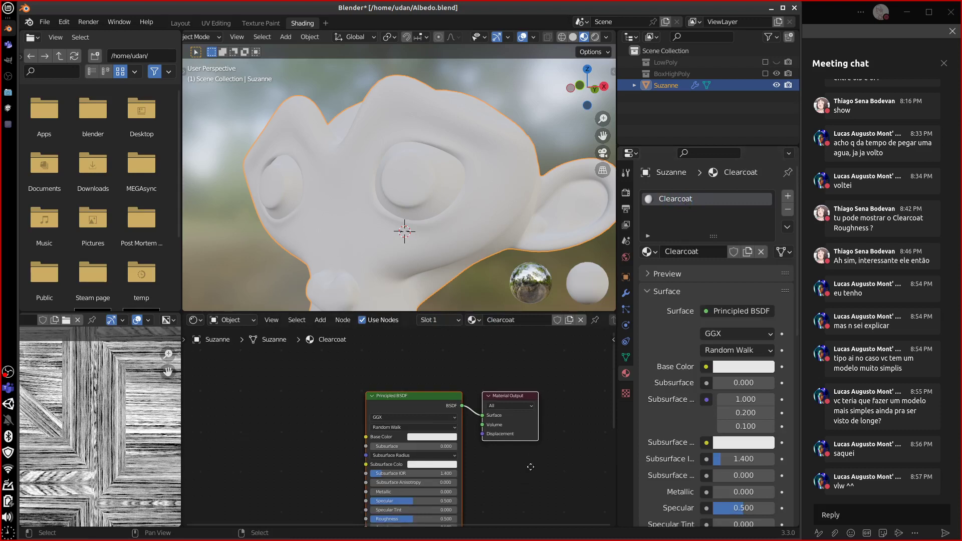
Set the Principled BSDF's Specular and Roughness to 0 and look over the monkey head
{"action": "middle_click_drag", "start_coordinate": [399, 509], "coordinate": [430, 419]}
{"action": "left_click", "coordinate": [438, 411]}
{"action": "type", "text": "0"}
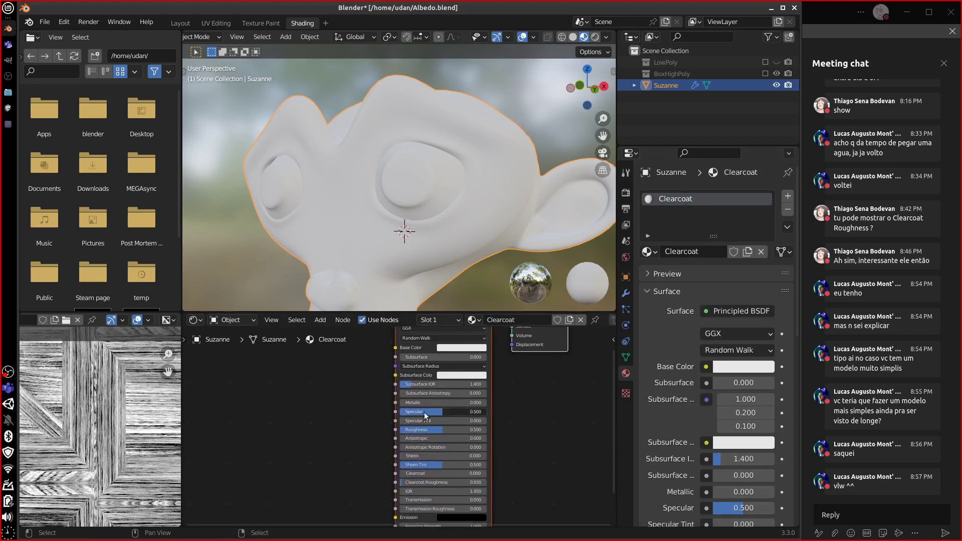
{"action": "key", "text": "Return"}
{"action": "left_click", "coordinate": [440, 430]}
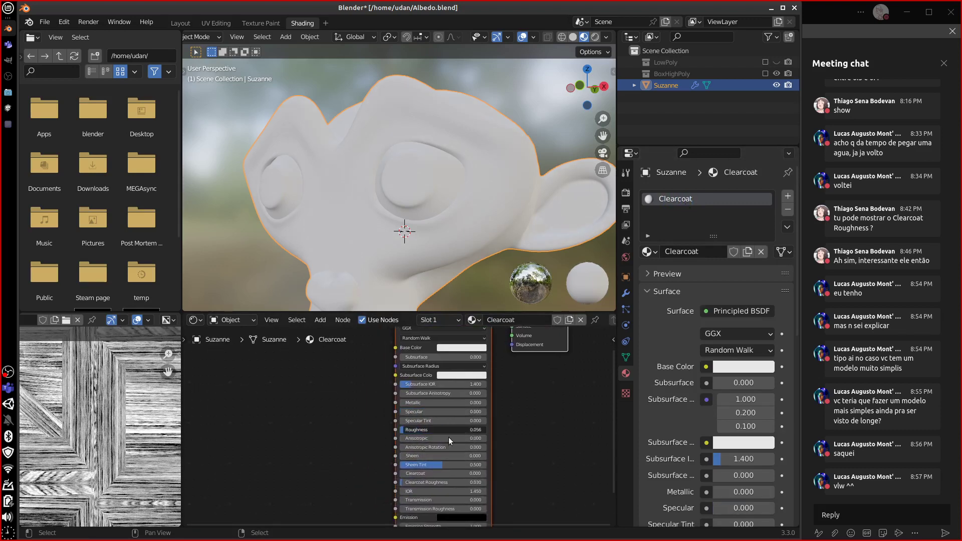
{"action": "type", "text": "000"}
{"action": "key", "text": "Return"}
{"action": "middle_click_drag", "start_coordinate": [509, 462], "coordinate": [514, 402]}
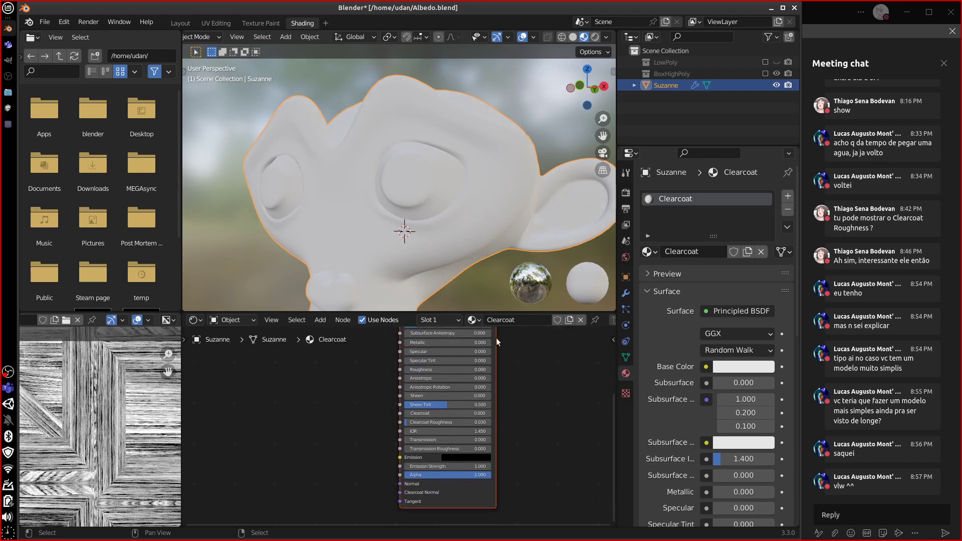
{"action": "middle_click_drag", "start_coordinate": [494, 300], "coordinate": [496, 245]}
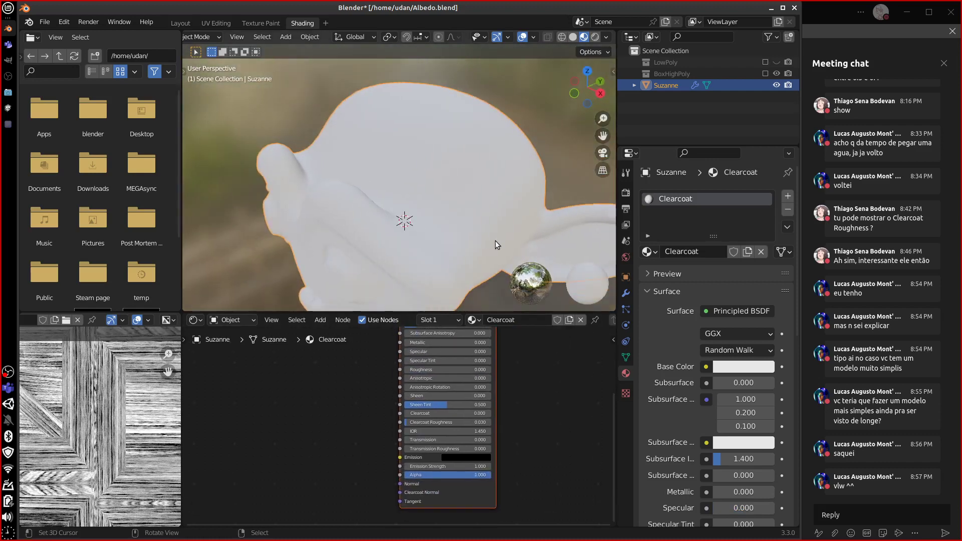
Set the Principled BSDF's Clearcoat to 1 and Clearcoat Roughness to 0, and inspect the reflections on the head
{"action": "left_click", "coordinate": [449, 414]}
{"action": "type", "text": "1"}
{"action": "key", "text": "Return"}
{"action": "middle_click_drag", "start_coordinate": [497, 267], "coordinate": [540, 204]}
{"action": "left_click_drag", "start_coordinate": [458, 423], "coordinate": [405, 423]}
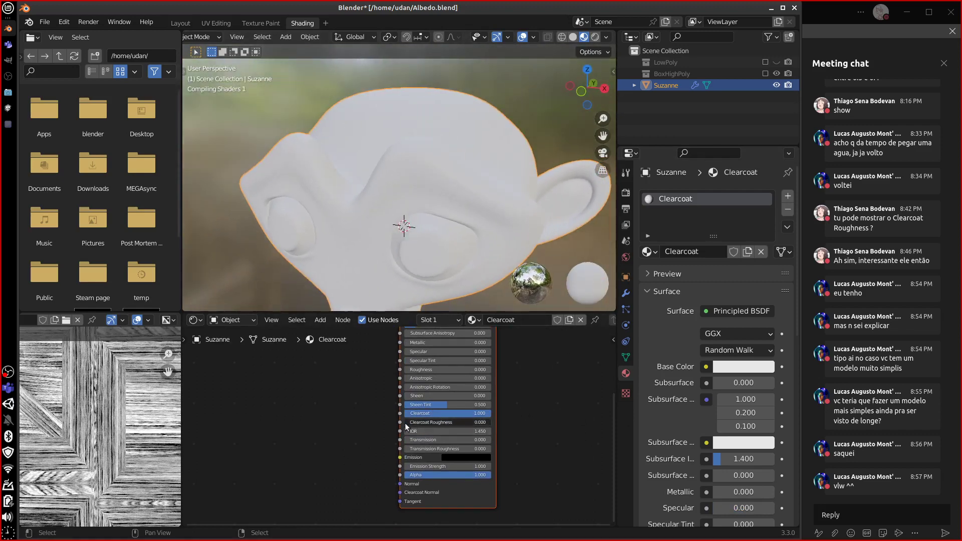
{"action": "middle_click_drag", "start_coordinate": [559, 222], "coordinate": [536, 253]}
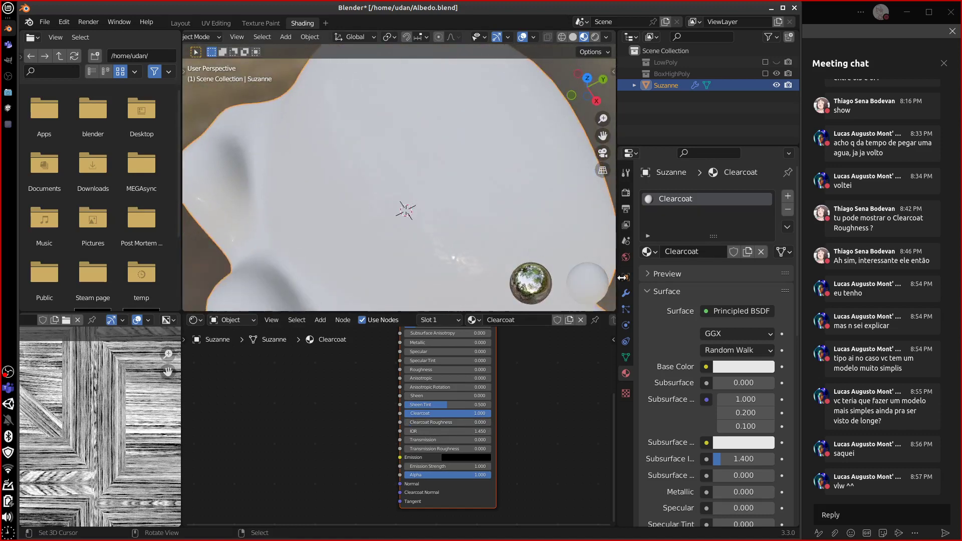
Darken the Clearcoat material's Base Color to a medium grey
{"action": "left_click", "coordinate": [745, 368]}
{"action": "left_click_drag", "start_coordinate": [763, 209], "coordinate": [766, 225]}
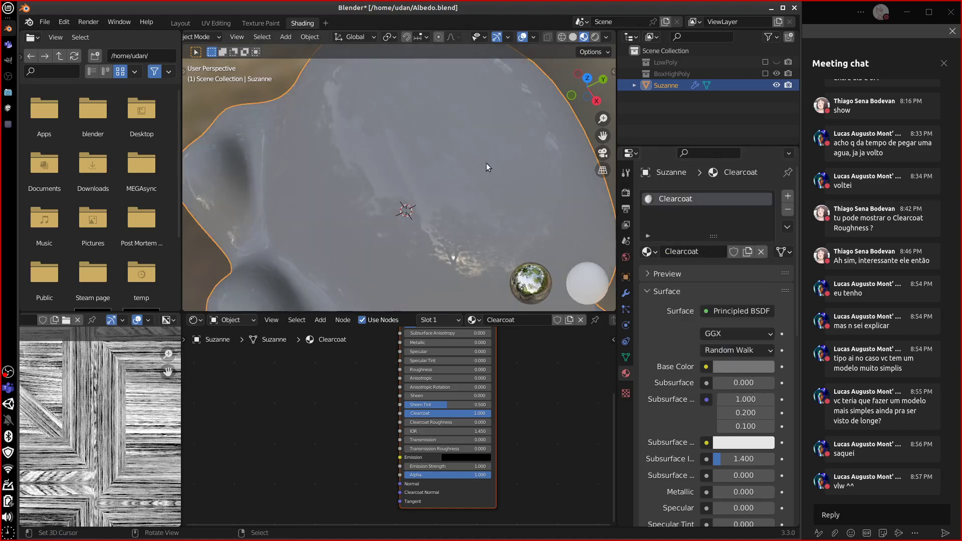
{"action": "scroll", "coordinate": [536, 450], "scroll_direction": "up", "scroll_amount": 2}
{"action": "scroll", "coordinate": [525, 416], "scroll_direction": "up", "scroll_amount": 3}
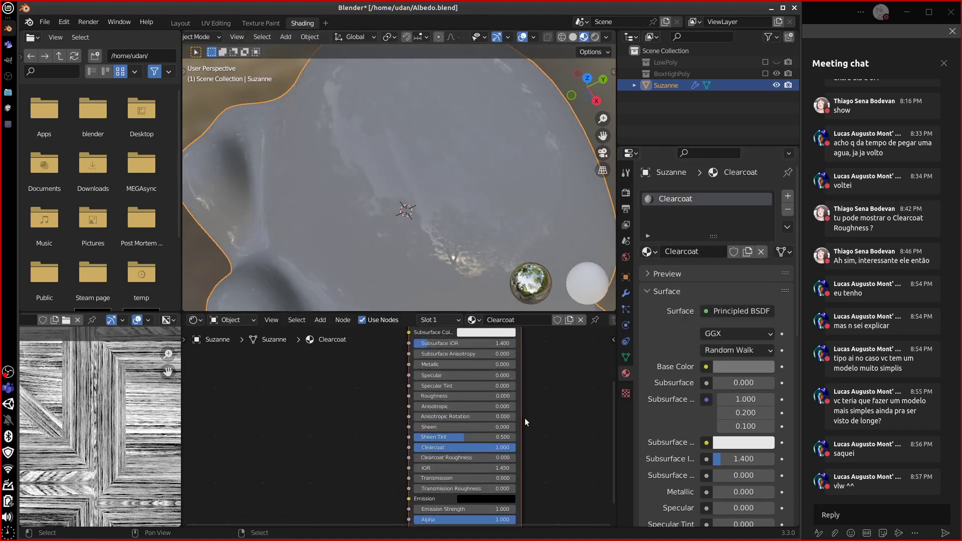
{"action": "scroll", "coordinate": [511, 473], "scroll_direction": "up", "scroll_amount": 2}
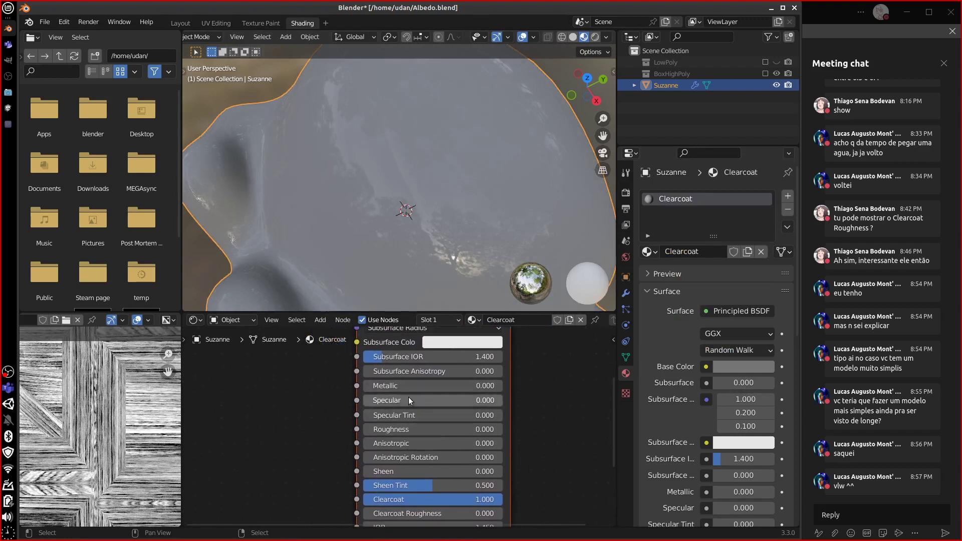
{"action": "left_click_drag", "start_coordinate": [399, 434], "coordinate": [560, 426]}
{"action": "key", "text": "ctrl+z"}
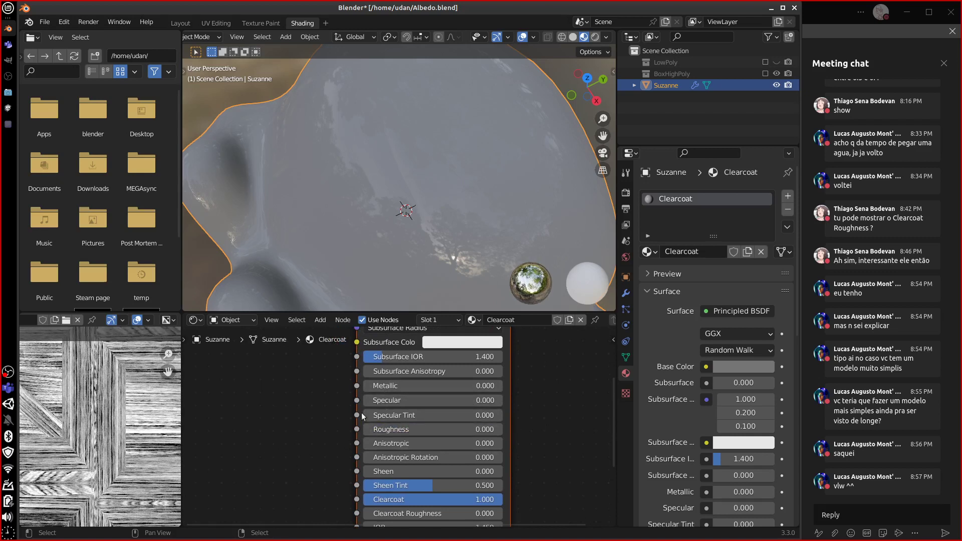
Keep Clearcoat at 1, raise Clearcoat Roughness to 0.172, and view the softened highlights on the face
{"action": "middle_click_drag", "start_coordinate": [522, 435], "coordinate": [520, 442]}
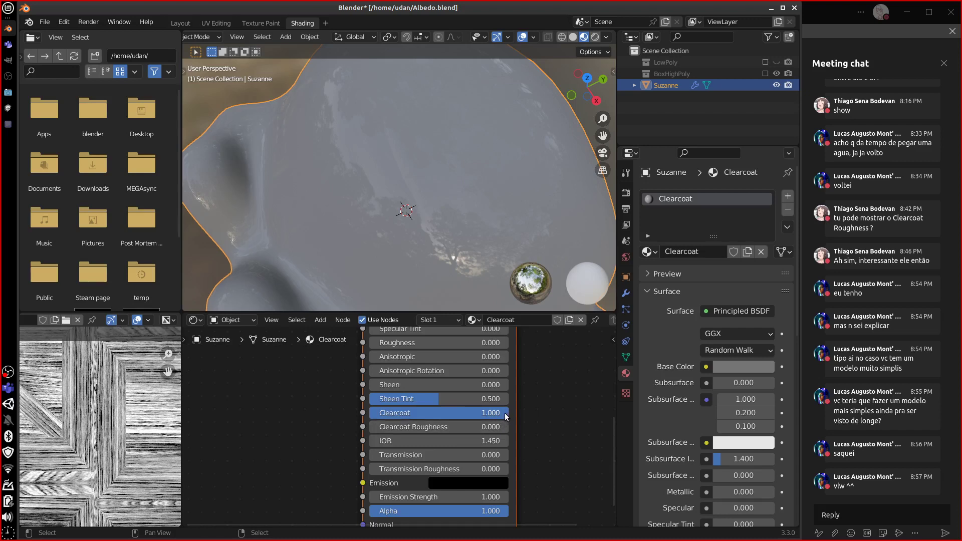
{"action": "left_click_drag", "start_coordinate": [504, 413], "coordinate": [551, 420]}
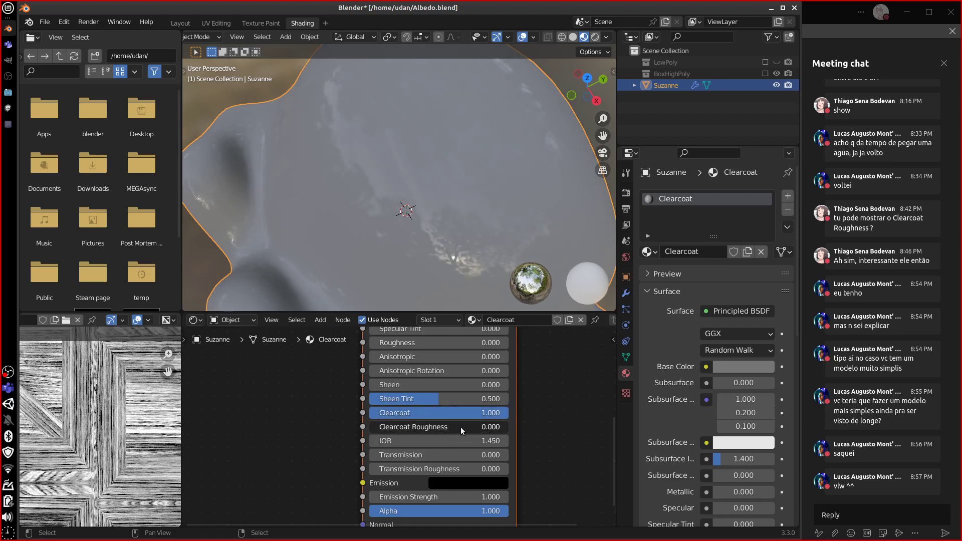
{"action": "left_click_drag", "start_coordinate": [381, 427], "coordinate": [505, 434]}
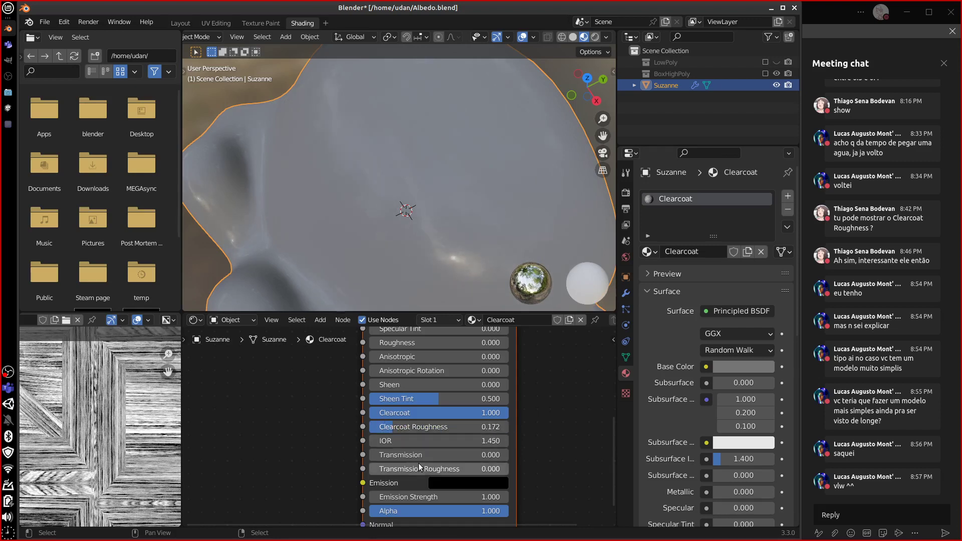
{"action": "middle_click_drag", "start_coordinate": [467, 237], "coordinate": [534, 190]}
Set the Clearcoat material's Metallic to 1 and Roughness to 0.540, and inspect the reflections around the head
{"action": "middle_click_drag", "start_coordinate": [545, 370], "coordinate": [533, 462]}
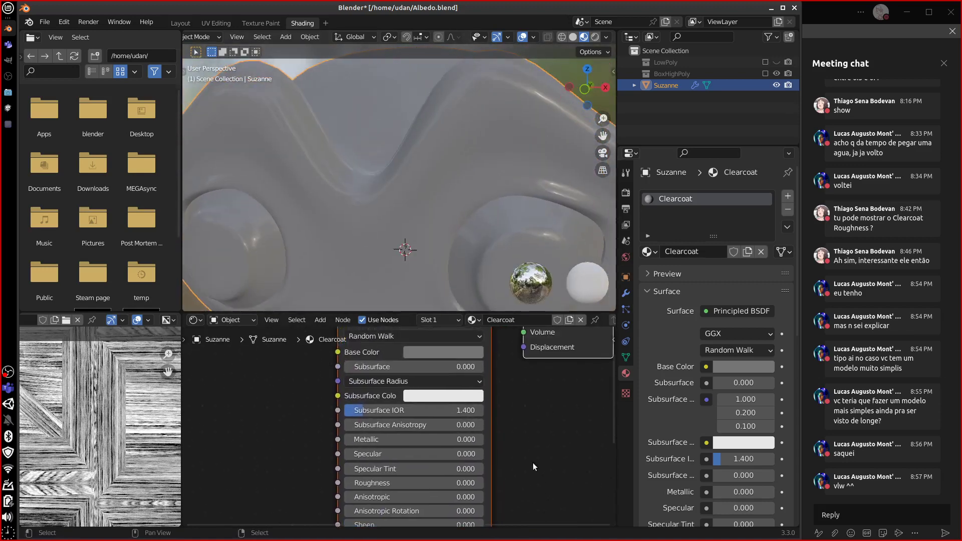
{"action": "left_click_drag", "start_coordinate": [371, 437], "coordinate": [554, 448]}
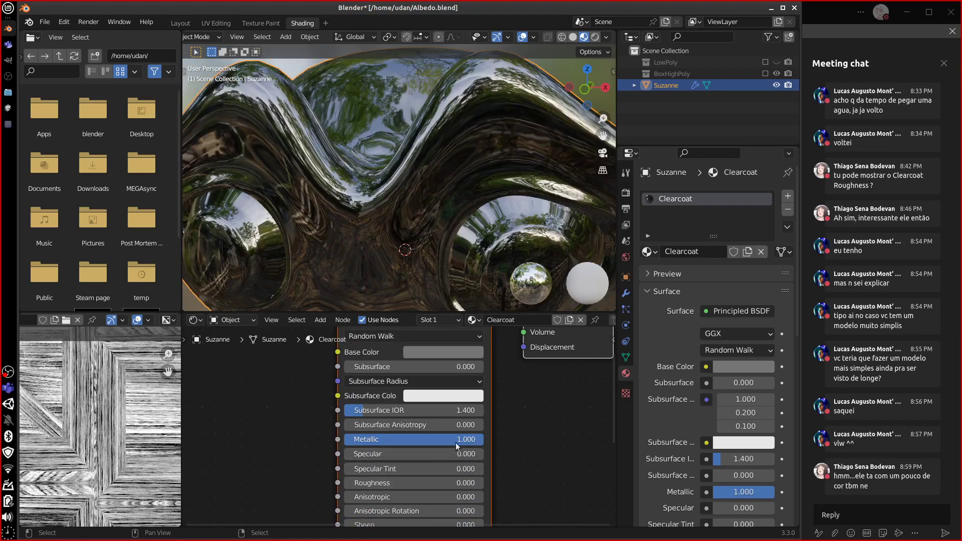
{"action": "left_click_drag", "start_coordinate": [412, 486], "coordinate": [478, 486]}
{"action": "middle_click_drag", "start_coordinate": [501, 291], "coordinate": [511, 254]}
{"action": "mouse_move", "coordinate": [511, 216]}
{"action": "middle_mouse_down"}
{"action": "mouse_move", "coordinate": [526, 194]}
{"action": "mouse_move", "coordinate": [499, 206]}
{"action": "mouse_move", "coordinate": [502, 218]}
{"action": "middle_mouse_up"}
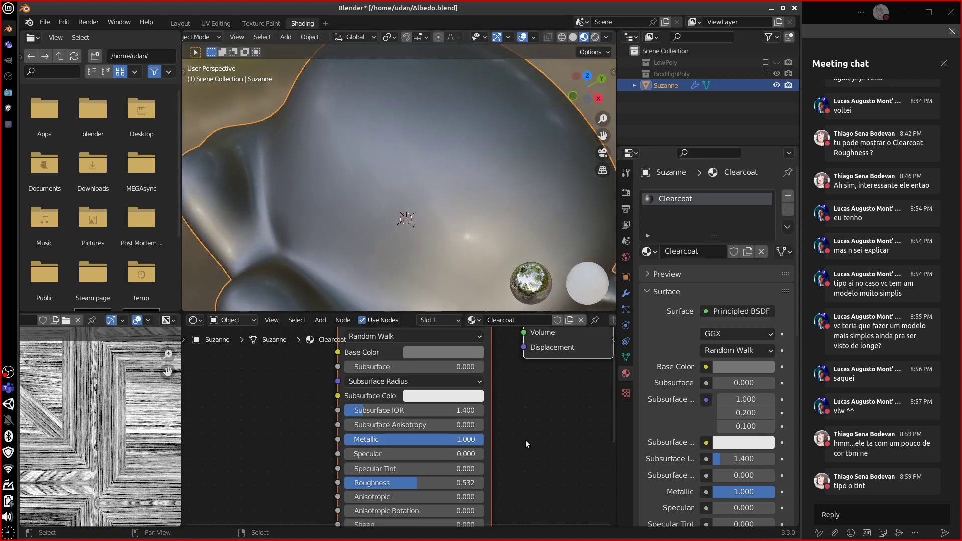
{"action": "mouse_move", "coordinate": [408, 483]}
{"action": "left_mouse_down"}
{"action": "mouse_move", "coordinate": [417, 486]}
{"action": "mouse_move", "coordinate": [407, 486]}
{"action": "left_mouse_up"}
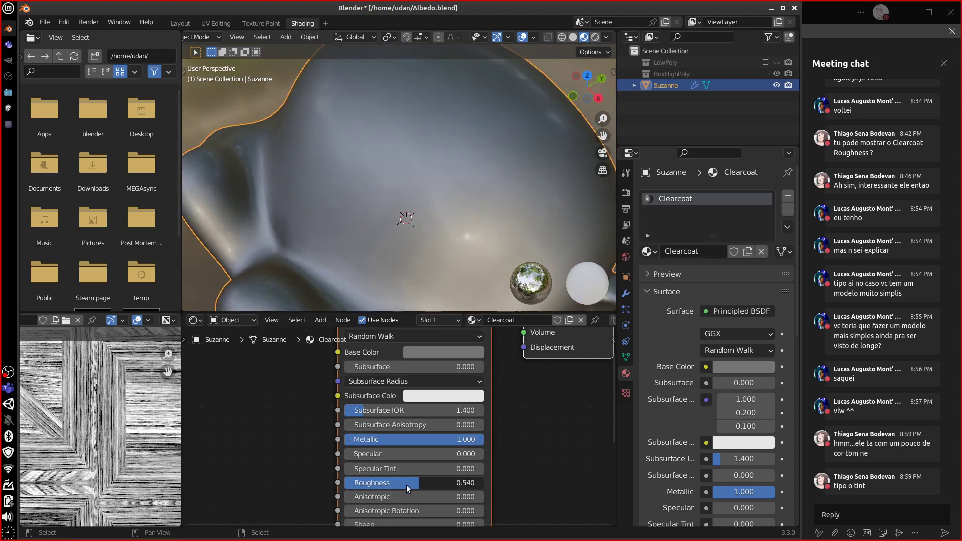
{"action": "mouse_move", "coordinate": [494, 237]}
{"action": "middle_mouse_down"}
{"action": "mouse_move", "coordinate": [516, 173]}
{"action": "mouse_move", "coordinate": [495, 224]}
{"action": "middle_mouse_up"}
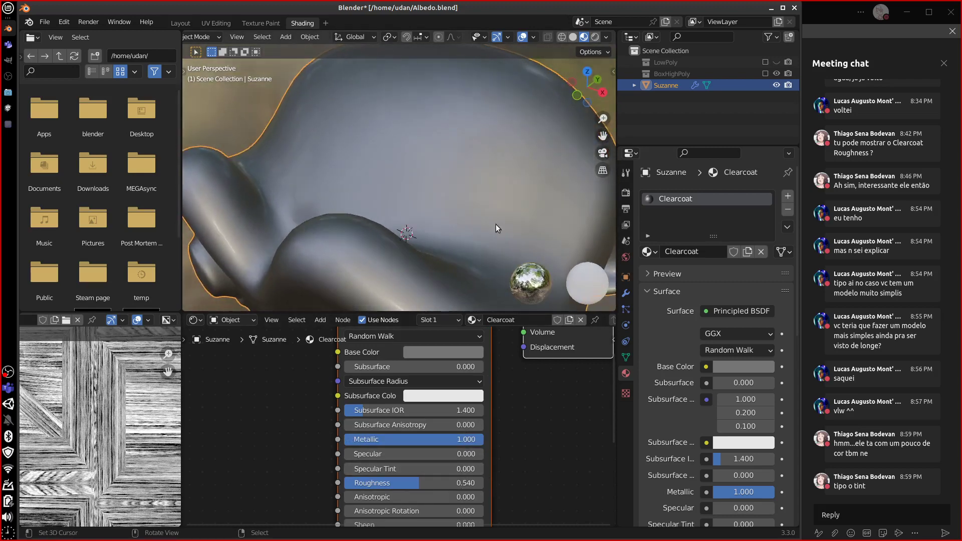
Set the Clearcoat material's Roughness to 0.5 and check the reflections on the head
{"action": "left_click", "coordinate": [450, 483]}
{"action": "type", "text": "0.5"}
{"action": "key", "text": "Return"}
{"action": "middle_click_drag", "start_coordinate": [476, 211], "coordinate": [501, 251]}
Change the Base Color to a deep red with hue 0.996, saturation 0.963 and value 0.302, and view the whole head
{"action": "left_click", "coordinate": [457, 353]}
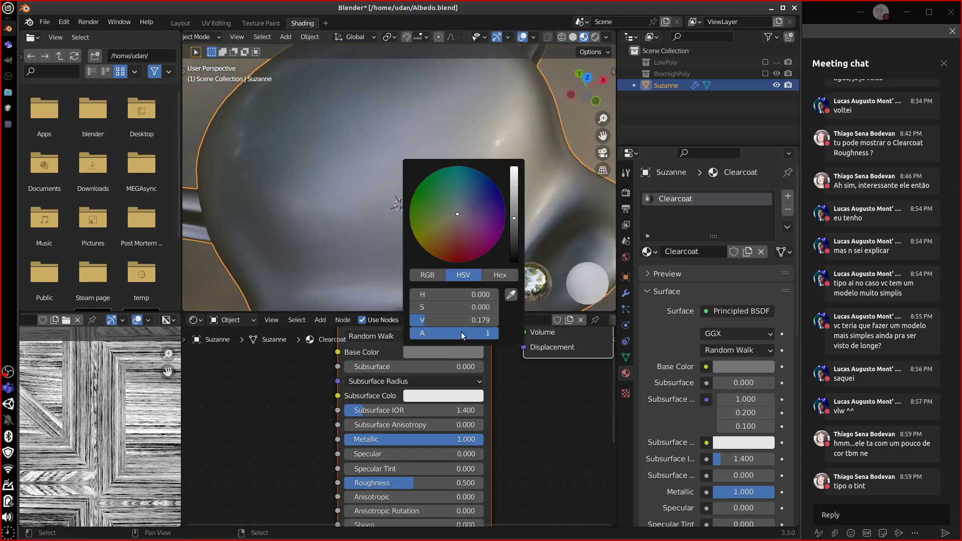
{"action": "left_click_drag", "start_coordinate": [424, 243], "coordinate": [462, 256]}
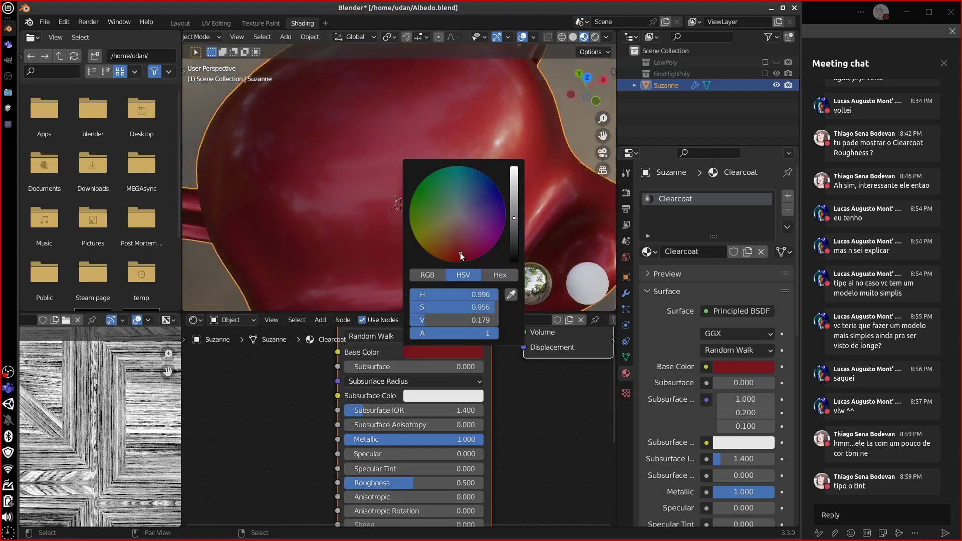
{"action": "left_click_drag", "start_coordinate": [513, 218], "coordinate": [514, 209]}
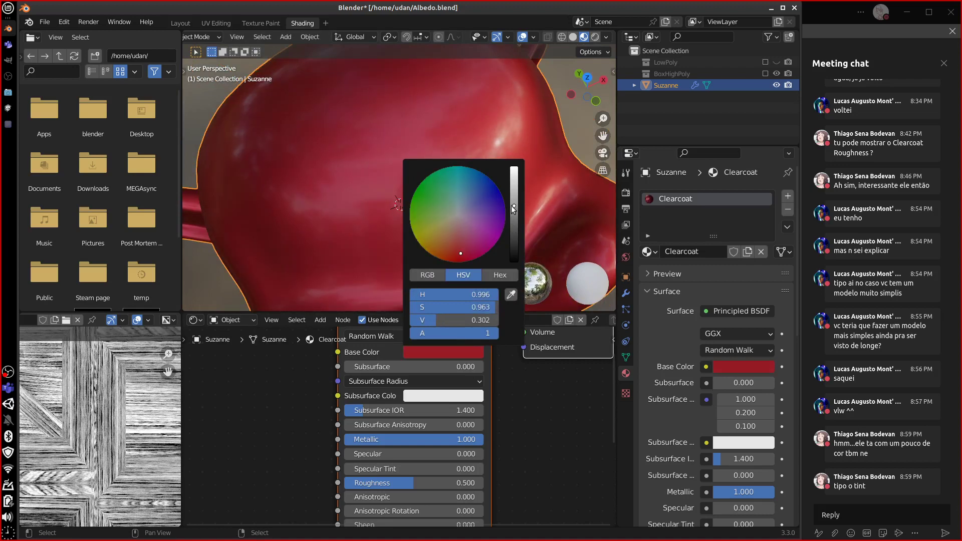
{"action": "mouse_move", "coordinate": [474, 186]}
{"action": "middle_mouse_down"}
{"action": "mouse_move", "coordinate": [465, 177]}
{"action": "mouse_move", "coordinate": [468, 199]}
{"action": "mouse_move", "coordinate": [483, 203]}
{"action": "middle_mouse_up"}
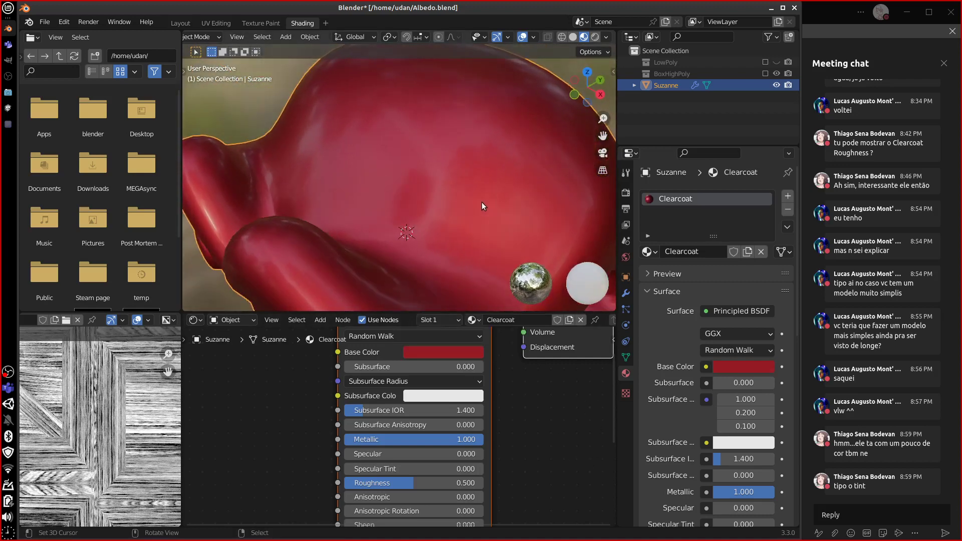
{"action": "scroll", "coordinate": [482, 202], "scroll_direction": "down", "scroll_amount": 5}
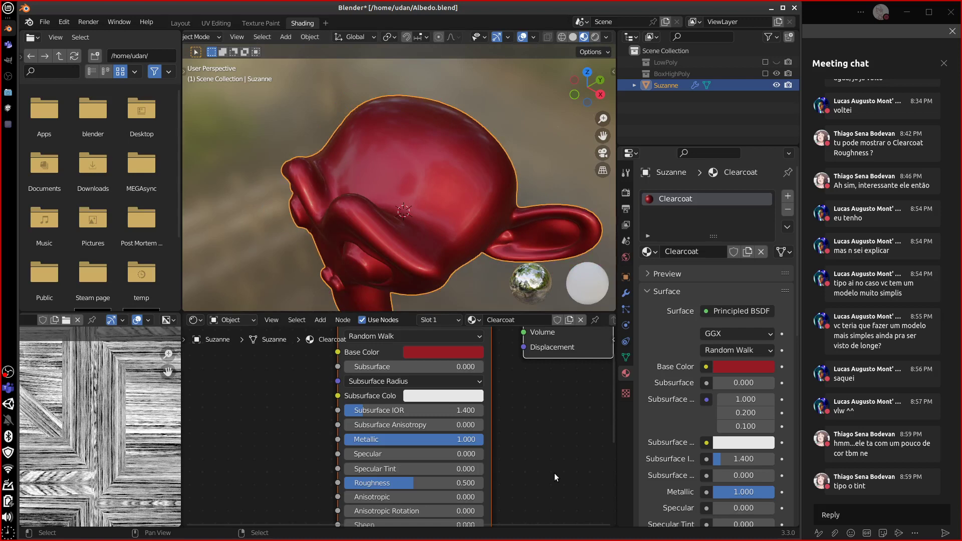
{"action": "middle_click_drag", "start_coordinate": [466, 250], "coordinate": [449, 171]}
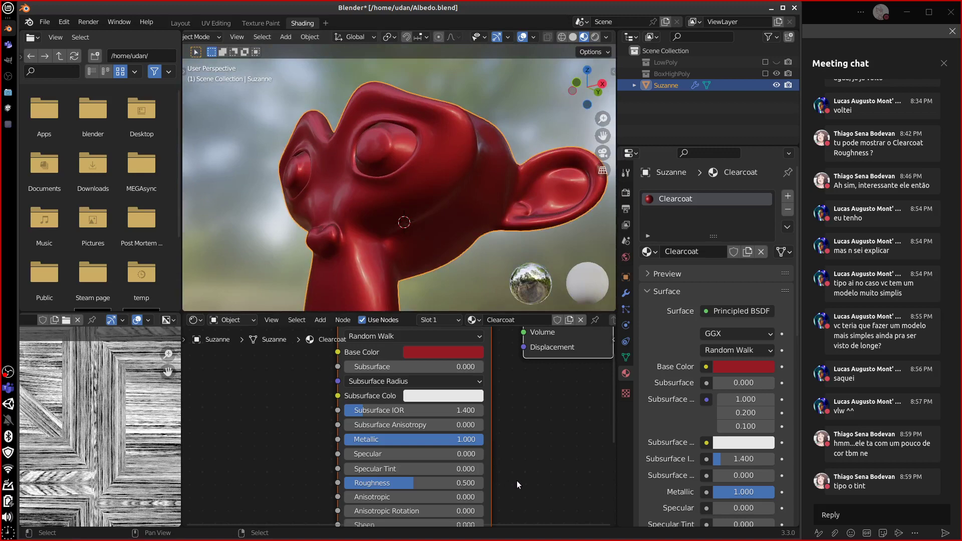
Keep Clearcoat at 1 and set Clearcoat Roughness to 0.016 on the red metallic head
{"action": "middle_click_drag", "start_coordinate": [517, 484], "coordinate": [527, 443]}
{"action": "middle_click_drag", "start_coordinate": [511, 281], "coordinate": [483, 214]}
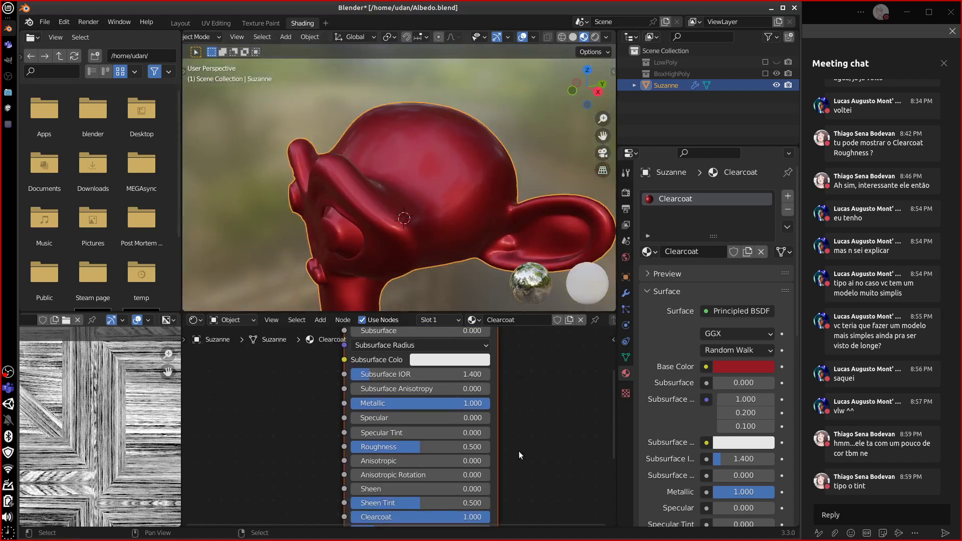
{"action": "left_click_drag", "start_coordinate": [488, 480], "coordinate": [580, 480]}
{"action": "left_click_drag", "start_coordinate": [402, 491], "coordinate": [365, 491]}
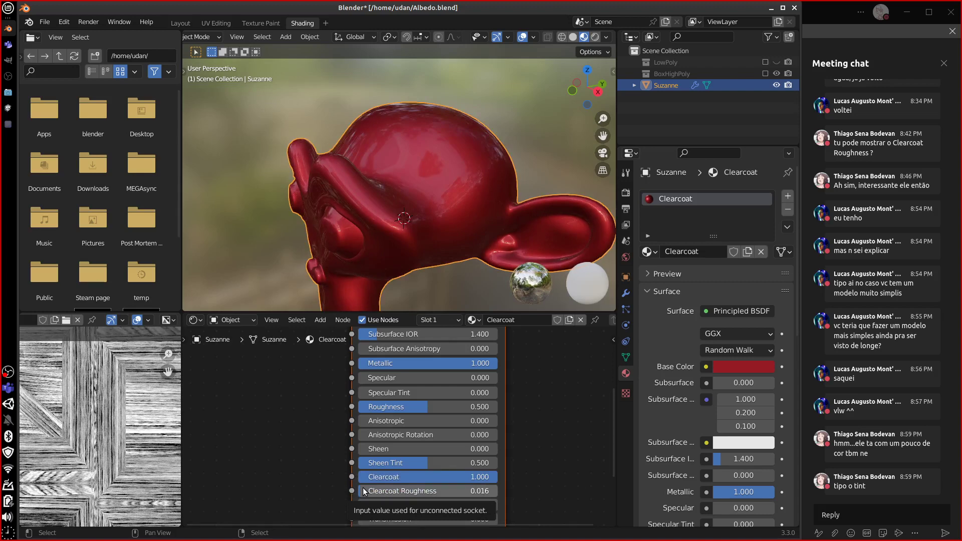
Set both Clearcoat and Sheen Tint to 0 in the Principled BSDF
{"action": "middle_click_drag", "start_coordinate": [503, 472], "coordinate": [516, 446]}
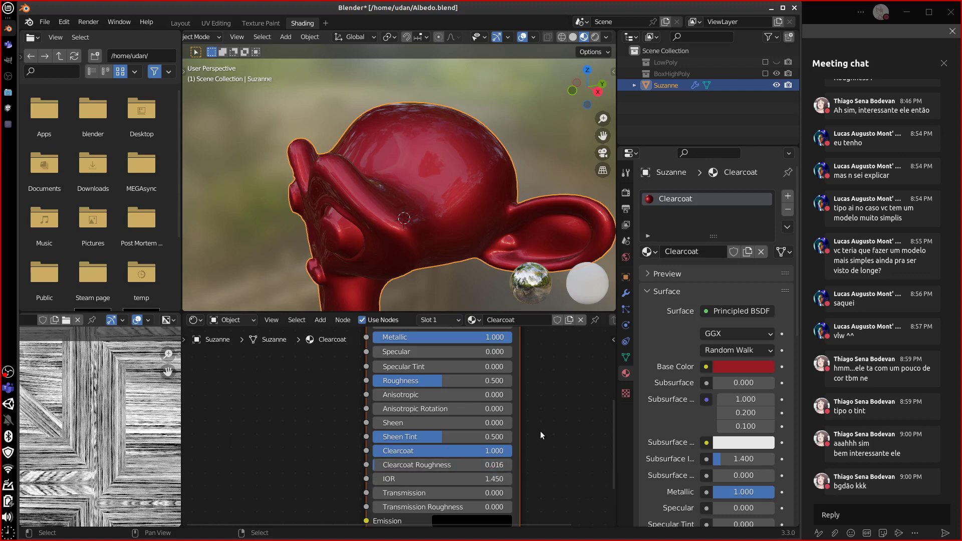
{"action": "middle_click_drag", "start_coordinate": [540, 431], "coordinate": [534, 469]}
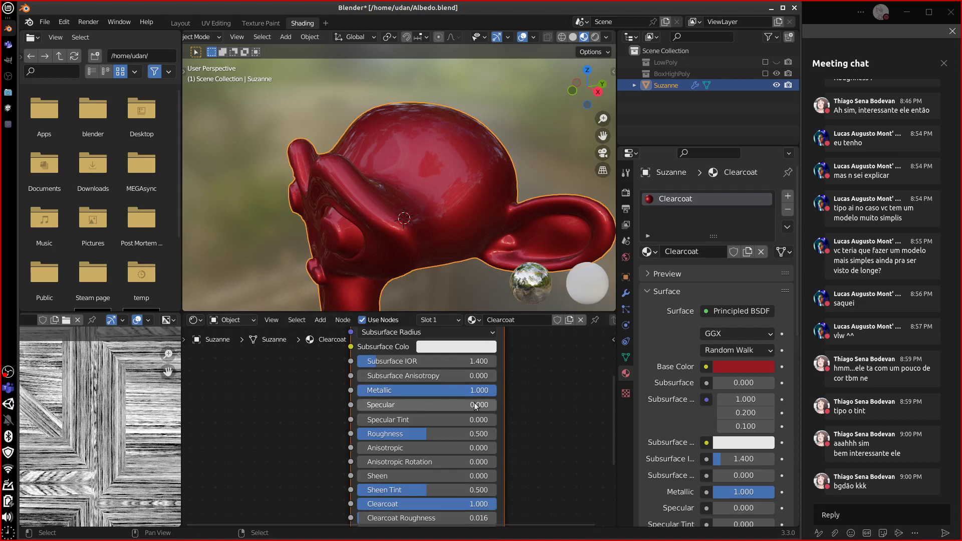
{"action": "left_click_drag", "start_coordinate": [489, 505], "coordinate": [281, 516]}
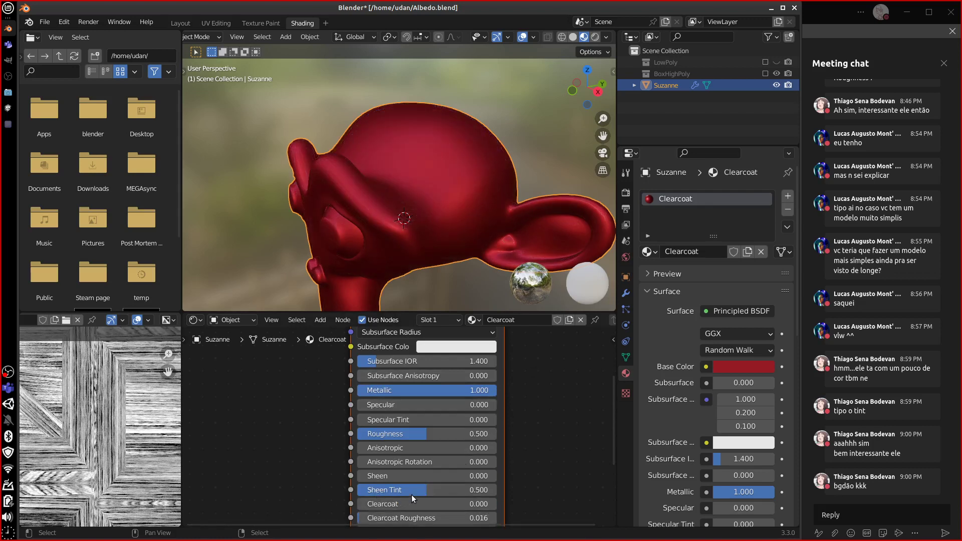
{"action": "left_click_drag", "start_coordinate": [411, 494], "coordinate": [306, 501]}
Compare Specular at 1 and 0, set Roughness to 0 and Specular to 0.592, and inspect the mirror-like reflections
{"action": "left_click_drag", "start_coordinate": [374, 407], "coordinate": [571, 409]}
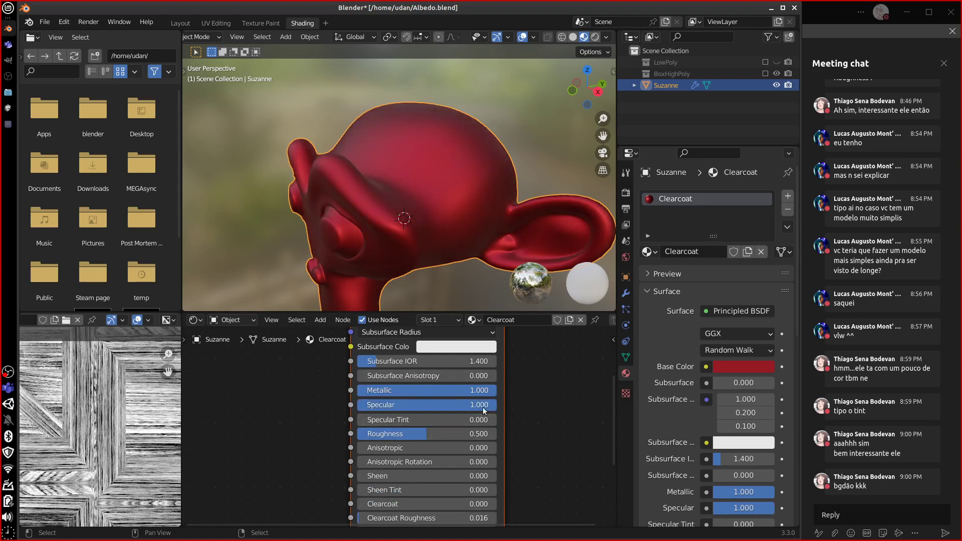
{"action": "left_click_drag", "start_coordinate": [486, 405], "coordinate": [371, 407]}
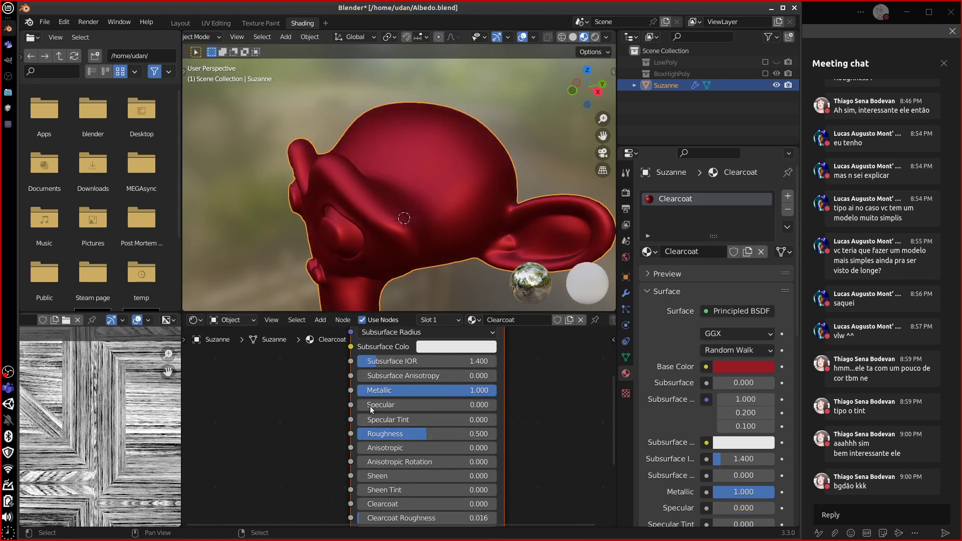
{"action": "mouse_move", "coordinate": [509, 387]}
{"action": "left_mouse_down"}
{"action": "mouse_move", "coordinate": [538, 416]}
{"action": "mouse_move", "coordinate": [520, 426]}
{"action": "left_mouse_up"}
{"action": "left_click_drag", "start_coordinate": [509, 388], "coordinate": [507, 439]}
{"action": "left_click_drag", "start_coordinate": [380, 410], "coordinate": [328, 450]}
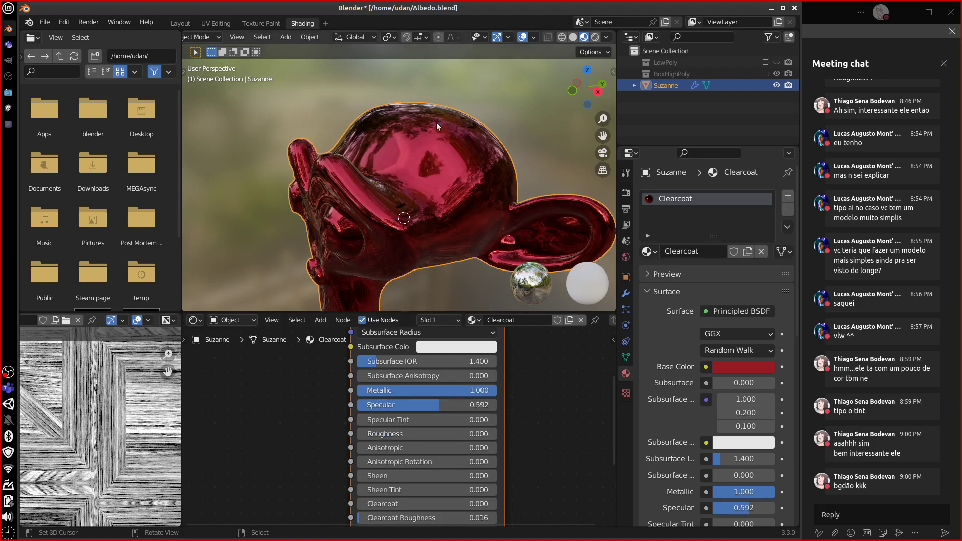
{"action": "middle_click_drag", "start_coordinate": [501, 288], "coordinate": [487, 256]}
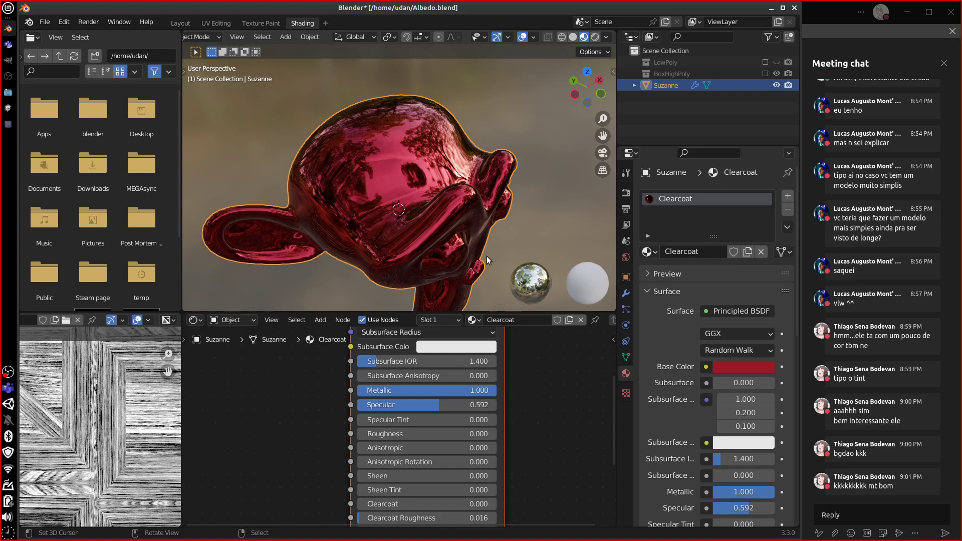
{"action": "middle_click_drag", "start_coordinate": [470, 237], "coordinate": [501, 290]}
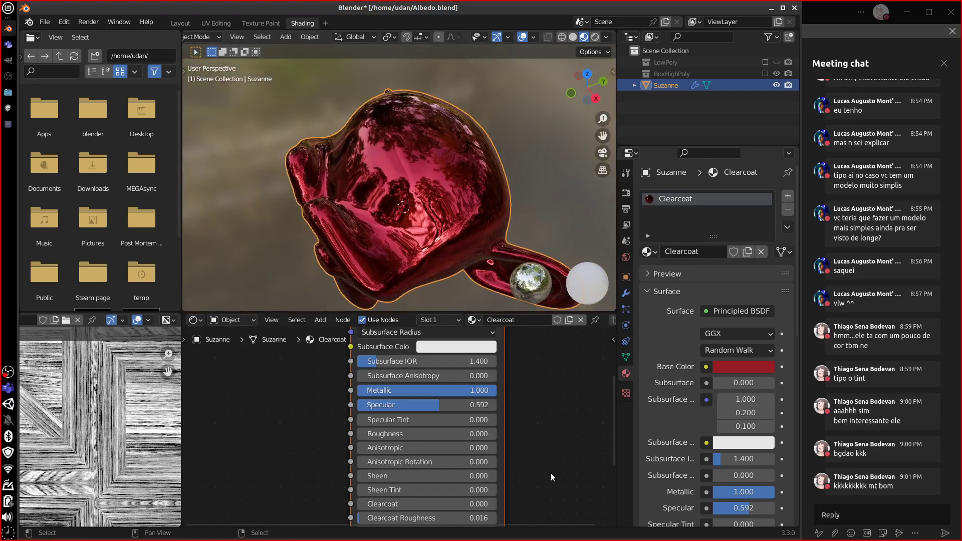
Raise Specular to 1 and inspect the reflections on the back of the head
{"action": "mouse_move", "coordinate": [441, 405]}
{"action": "left_mouse_down"}
{"action": "mouse_move", "coordinate": [375, 406]}
{"action": "mouse_move", "coordinate": [513, 402]}
{"action": "mouse_move", "coordinate": [488, 407]}
{"action": "mouse_move", "coordinate": [510, 364]}
{"action": "left_mouse_up"}
{"action": "middle_click_drag", "start_coordinate": [481, 281], "coordinate": [490, 232]}
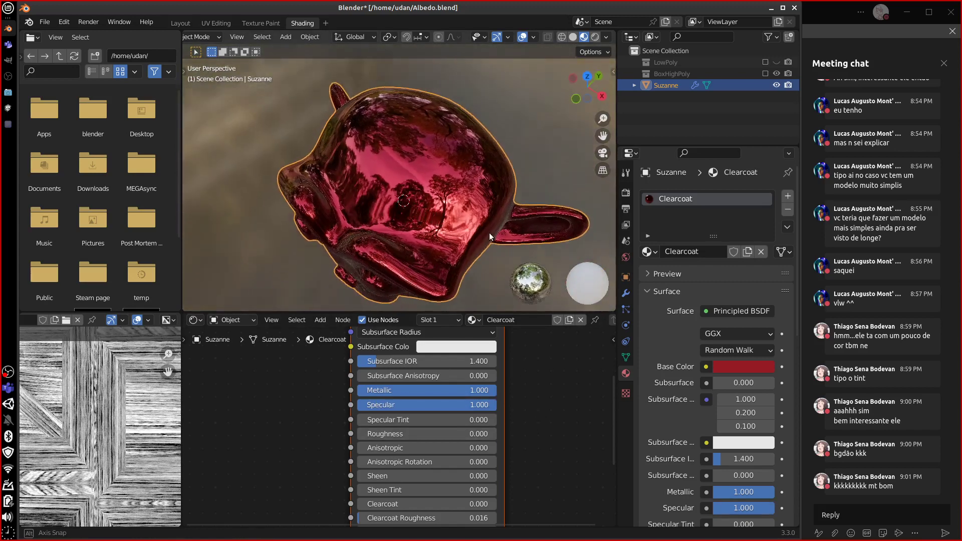
{"action": "right_click", "coordinate": [489, 232], "text": "shift"}
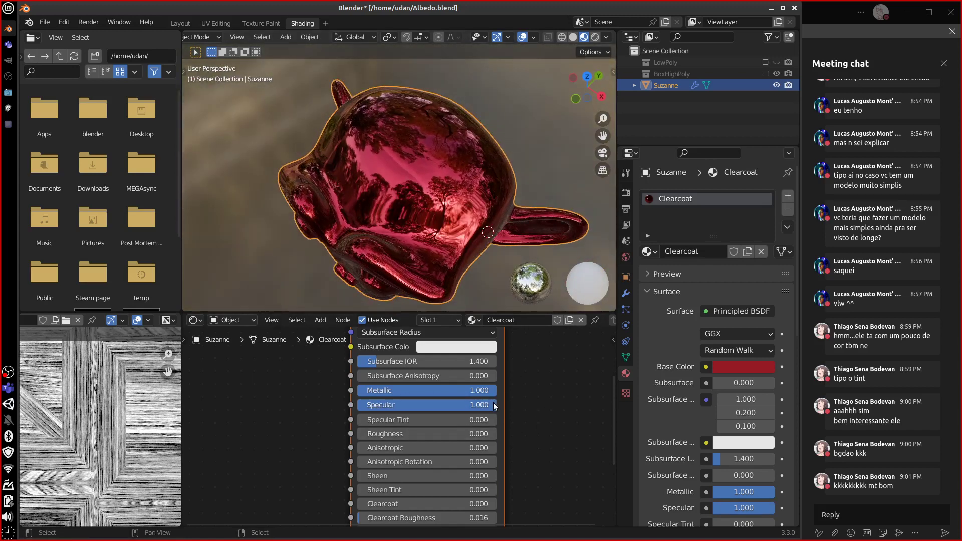
{"action": "middle_click_drag", "start_coordinate": [452, 227], "coordinate": [453, 251]}
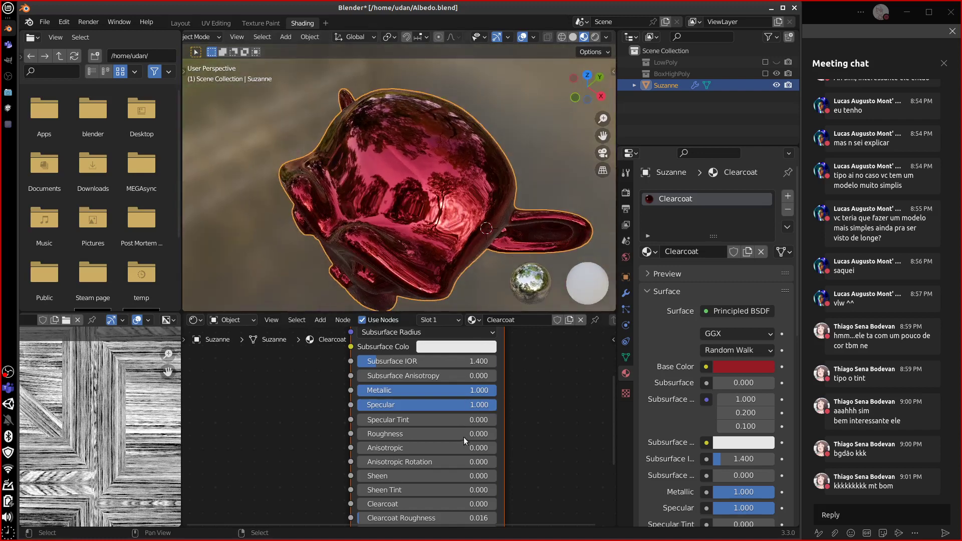
Set Roughness to 0.448 and view the softened metal on the monkey's face
{"action": "mouse_move", "coordinate": [464, 437]}
{"action": "left_mouse_down"}
{"action": "mouse_move", "coordinate": [446, 437]}
{"action": "mouse_move", "coordinate": [472, 434]}
{"action": "left_mouse_up"}
{"action": "middle_click_drag", "start_coordinate": [507, 216], "coordinate": [496, 156]}
{"action": "middle_click_drag", "start_coordinate": [536, 471], "coordinate": [545, 479]}
Try Specular at 0 on the rougher metal and undo that change
{"action": "left_click_drag", "start_coordinate": [450, 443], "coordinate": [360, 409]}
{"action": "middle_click_drag", "start_coordinate": [467, 422], "coordinate": [461, 414]}
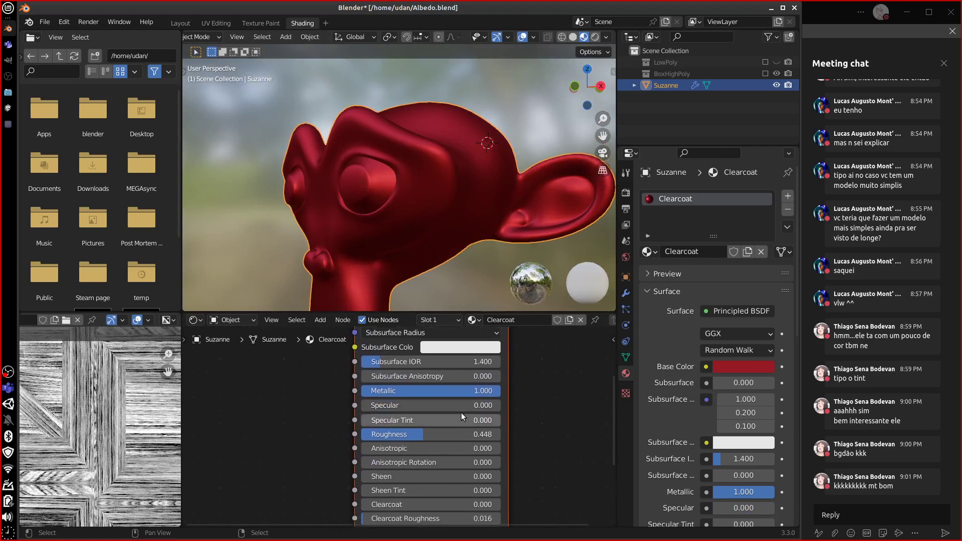
{"action": "key", "text": "ctrl+z"}
Set Clearcoat to 1 and Clearcoat Roughness to 0, checking the glossy layer on top of the head
{"action": "middle_click_drag", "start_coordinate": [558, 456], "coordinate": [559, 442]}
{"action": "middle_click_drag", "start_coordinate": [556, 411], "coordinate": [538, 446]}
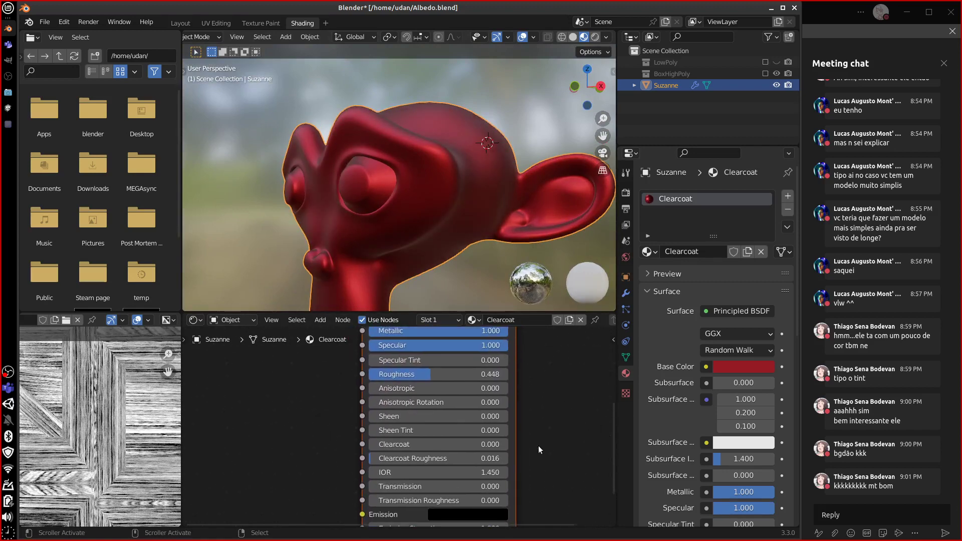
{"action": "left_click_drag", "start_coordinate": [438, 444], "coordinate": [594, 443]}
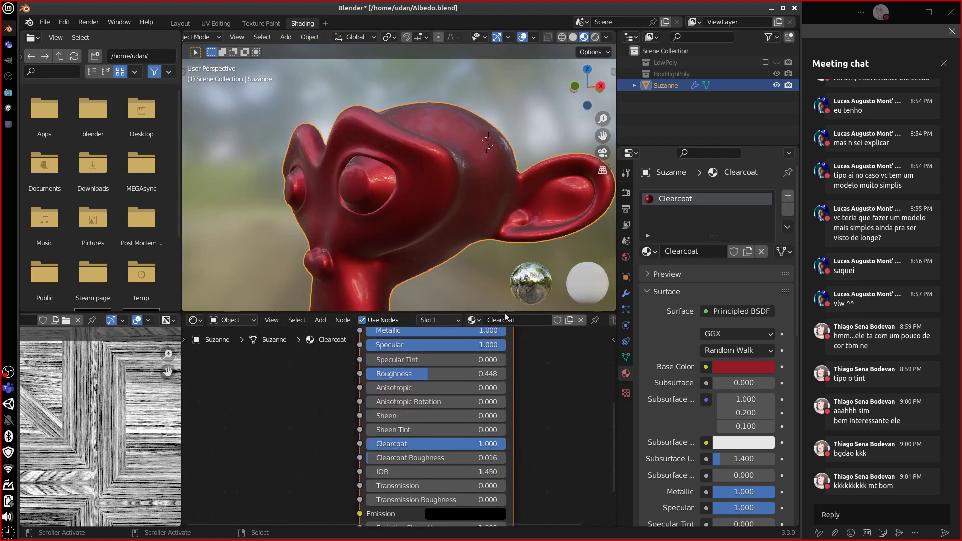
{"action": "middle_click_drag", "start_coordinate": [504, 309], "coordinate": [495, 251]}
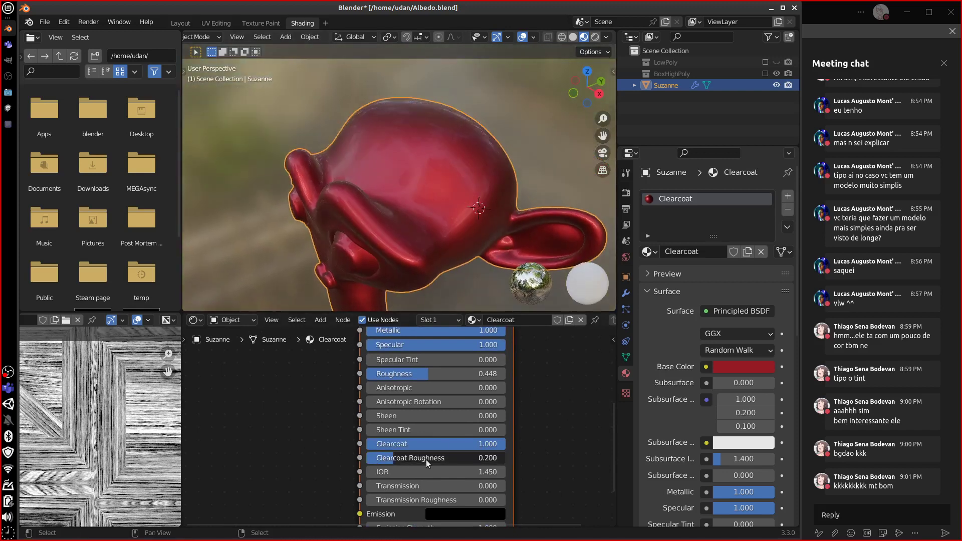
{"action": "mouse_move", "coordinate": [426, 459]}
{"action": "left_mouse_down"}
{"action": "mouse_move", "coordinate": [386, 459]}
{"action": "mouse_move", "coordinate": [426, 459]}
{"action": "left_mouse_up"}
{"action": "middle_click_drag", "start_coordinate": [539, 423], "coordinate": [533, 442]}
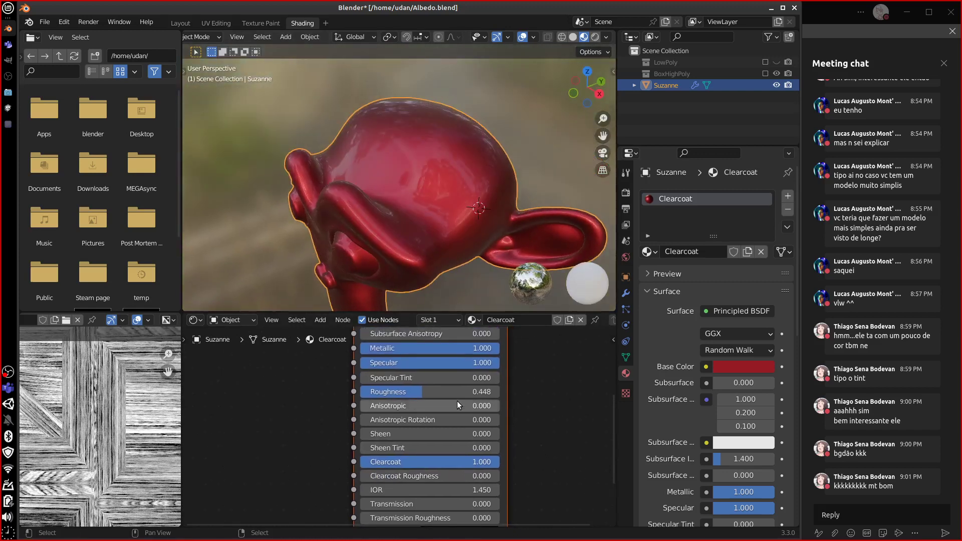
Raise Roughness to 0.596 with Specular kept at 1, and inspect the coated surface from the front
{"action": "left_click_drag", "start_coordinate": [410, 393], "coordinate": [435, 396]}
{"action": "middle_click_drag", "start_coordinate": [531, 410], "coordinate": [531, 446]}
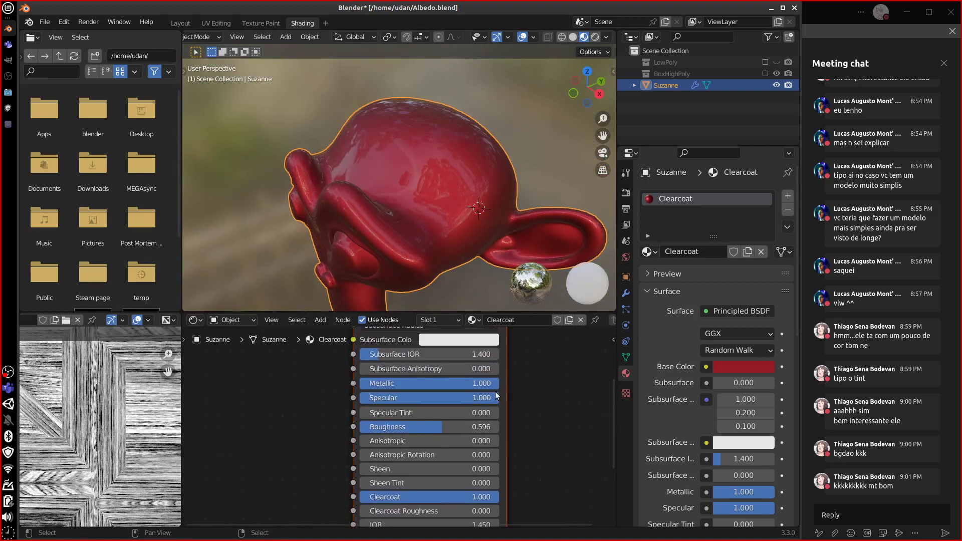
{"action": "left_click_drag", "start_coordinate": [495, 392], "coordinate": [531, 383]}
{"action": "middle_click_drag", "start_coordinate": [537, 419], "coordinate": [525, 488]}
{"action": "middle_click_drag", "start_coordinate": [493, 216], "coordinate": [530, 195]}
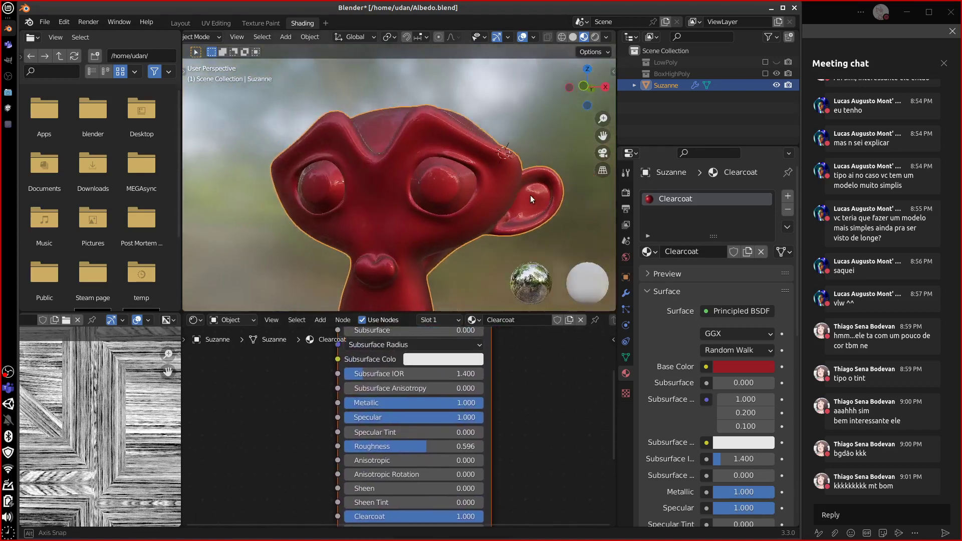
{"action": "middle_click_drag", "start_coordinate": [533, 371], "coordinate": [536, 434]}
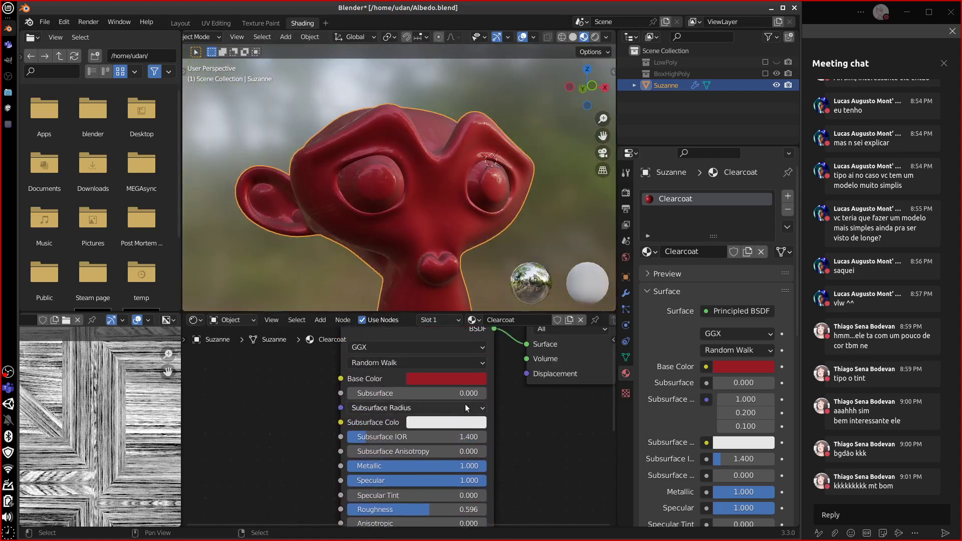
Set Subsurface to 1 and change the Subsurface Color to yellow
{"action": "left_click_drag", "start_coordinate": [404, 395], "coordinate": [494, 394]}
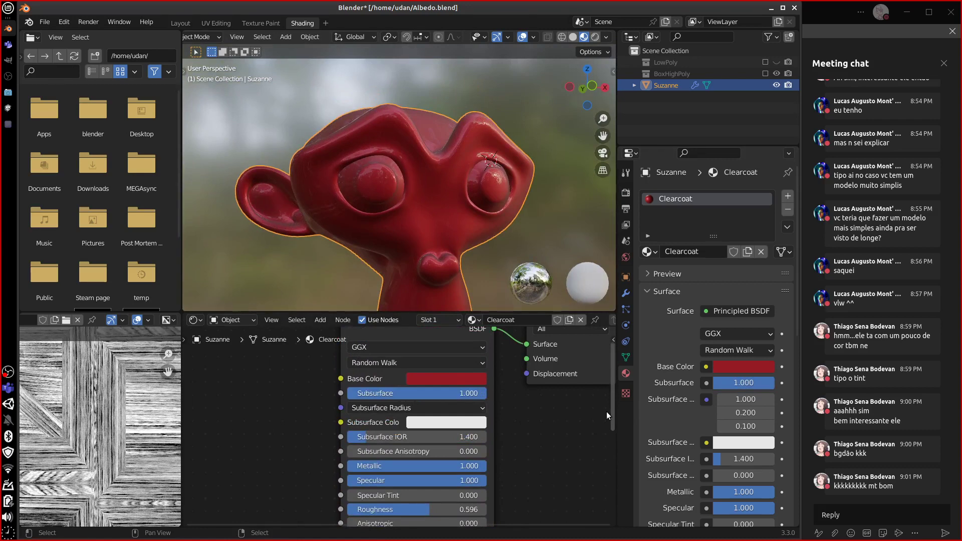
{"action": "left_click", "coordinate": [474, 423]}
{"action": "left_click", "coordinate": [417, 312]}
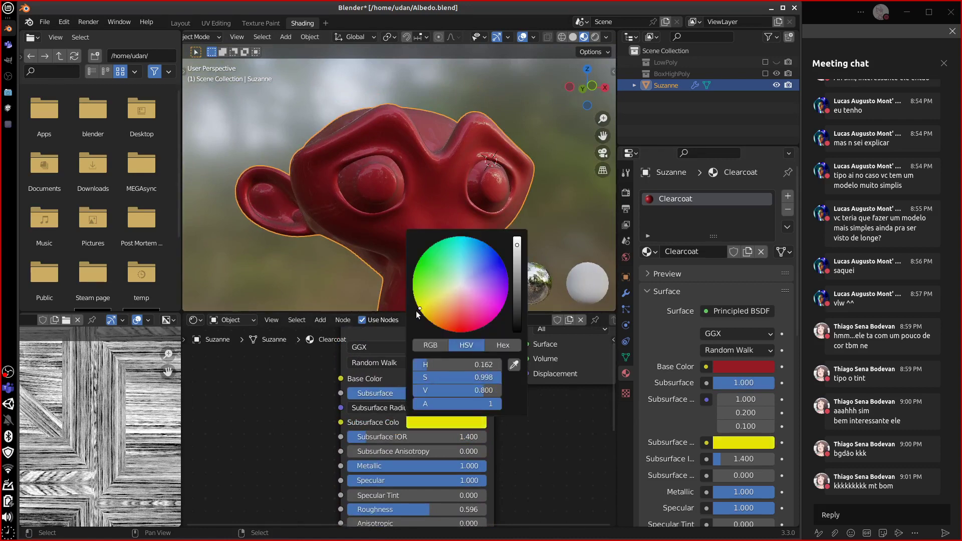
{"action": "mouse_move", "coordinate": [417, 312]}
{"action": "left_mouse_down"}
{"action": "mouse_move", "coordinate": [453, 321]}
{"action": "mouse_move", "coordinate": [428, 293]}
{"action": "mouse_move", "coordinate": [422, 307]}
{"action": "left_mouse_up"}
Show the head in Rendered viewport shading and compare it with Material Preview
{"action": "left_click", "coordinate": [594, 37]}
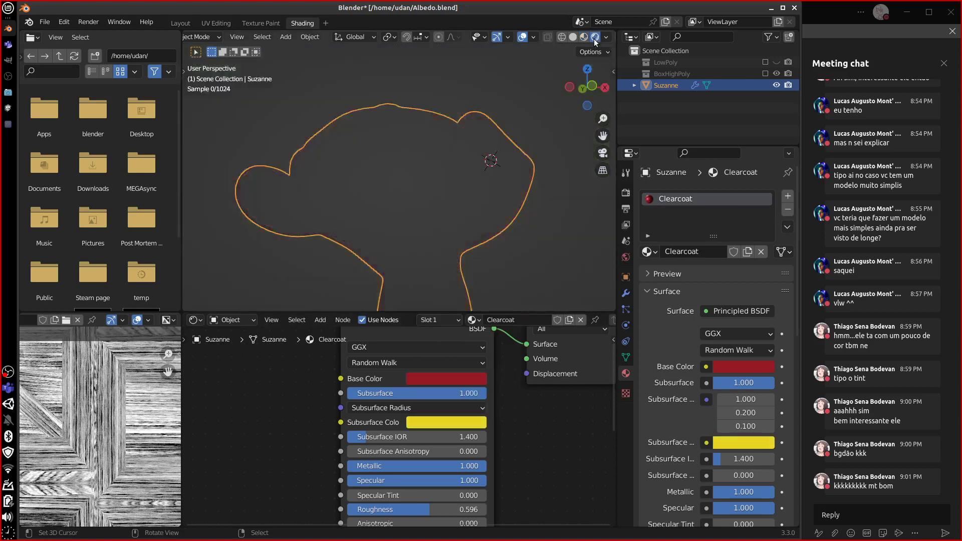
{"action": "middle_click_drag", "start_coordinate": [555, 280], "coordinate": [536, 310]}
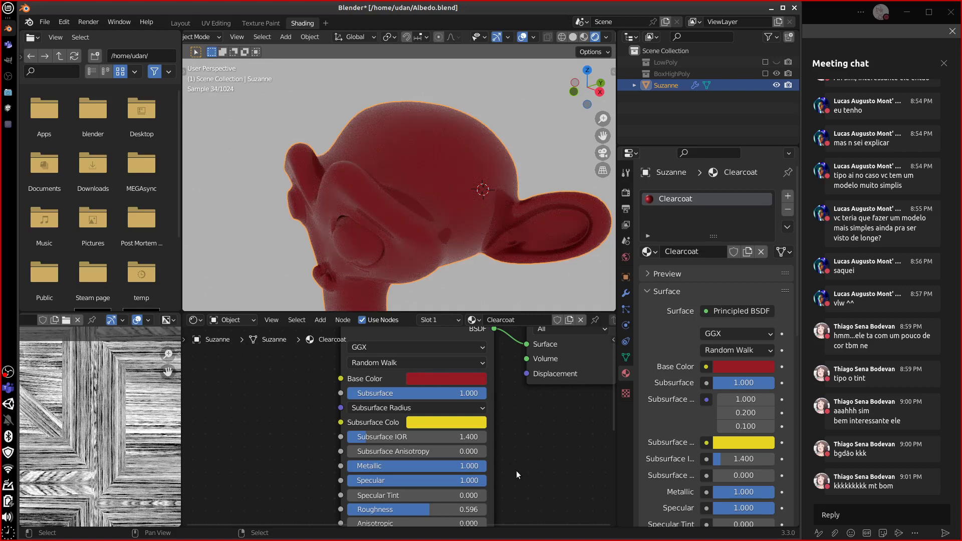
{"action": "left_click", "coordinate": [584, 36]}
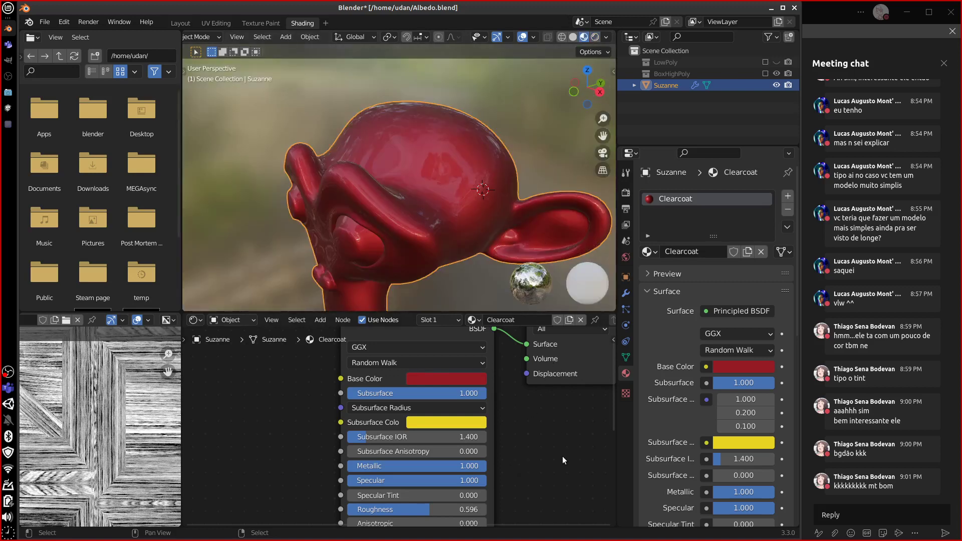
{"action": "left_click", "coordinate": [595, 37]}
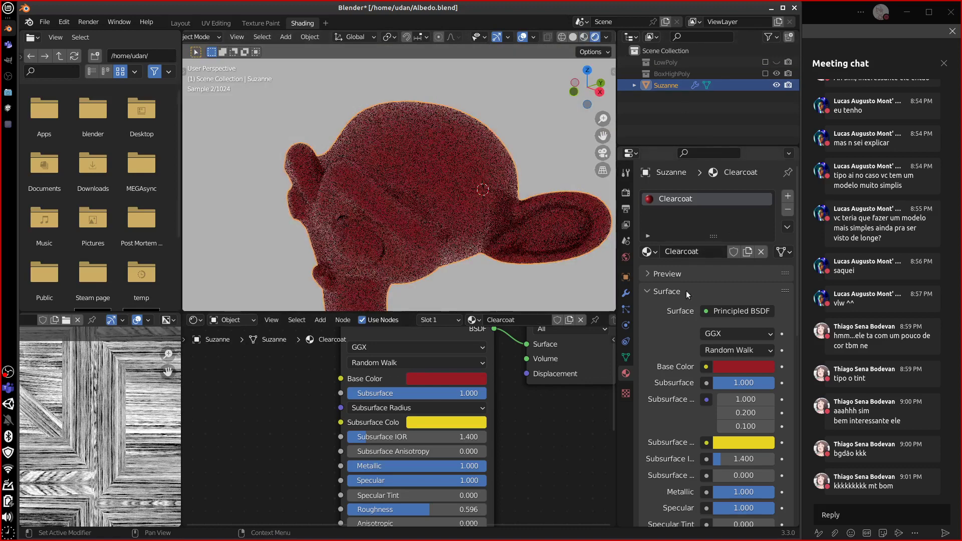
Change the scene's Render Engine to Eevee
{"action": "left_click", "coordinate": [626, 193]}
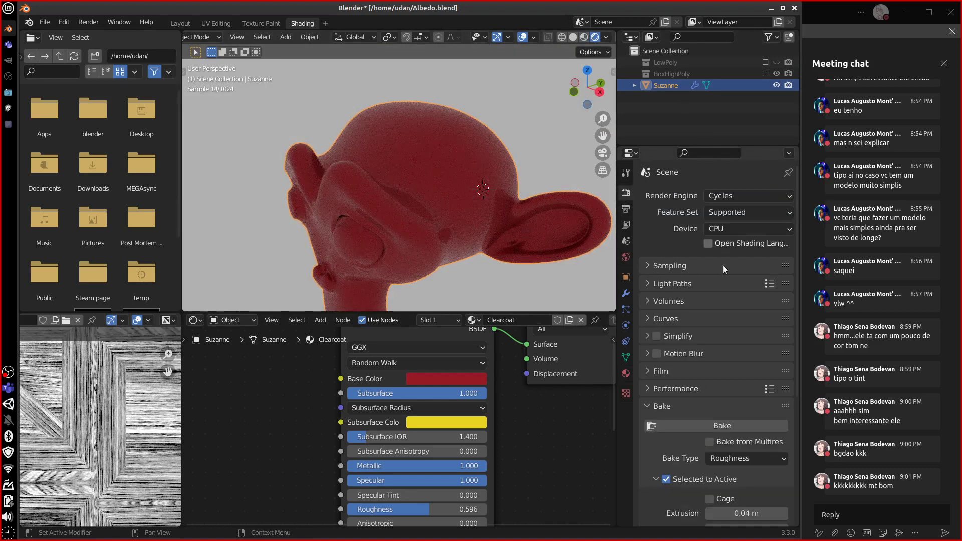
{"action": "left_click", "coordinate": [729, 197]}
{"action": "left_click", "coordinate": [721, 211]}
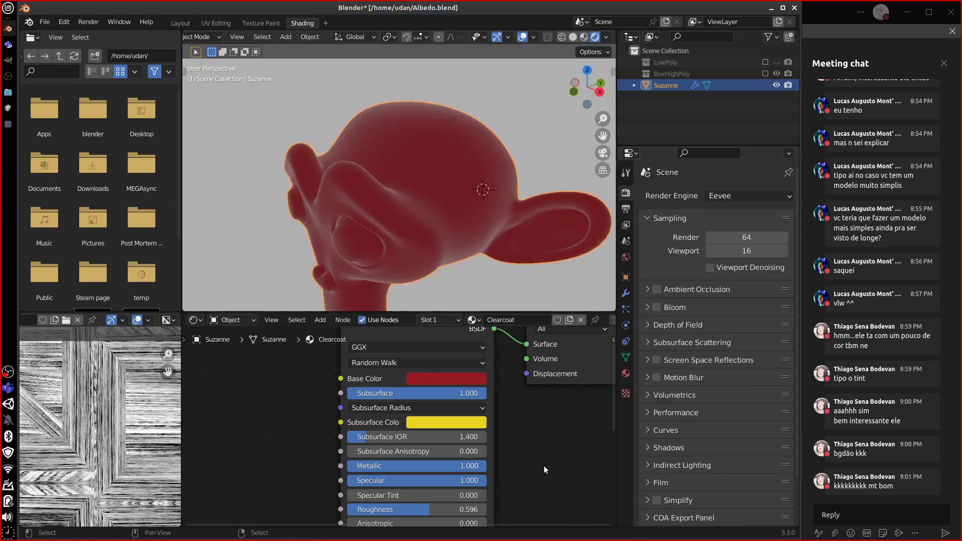
Change the Clearcoat material's Subsurface Color to orange
{"action": "middle_click_drag", "start_coordinate": [543, 199], "coordinate": [555, 191]}
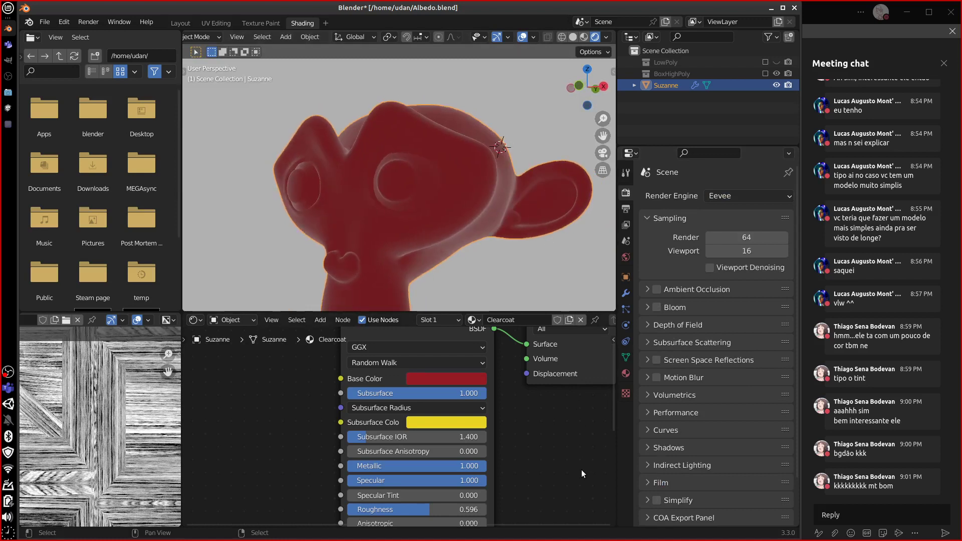
{"action": "left_click", "coordinate": [455, 423]}
{"action": "left_click_drag", "start_coordinate": [440, 296], "coordinate": [428, 341]}
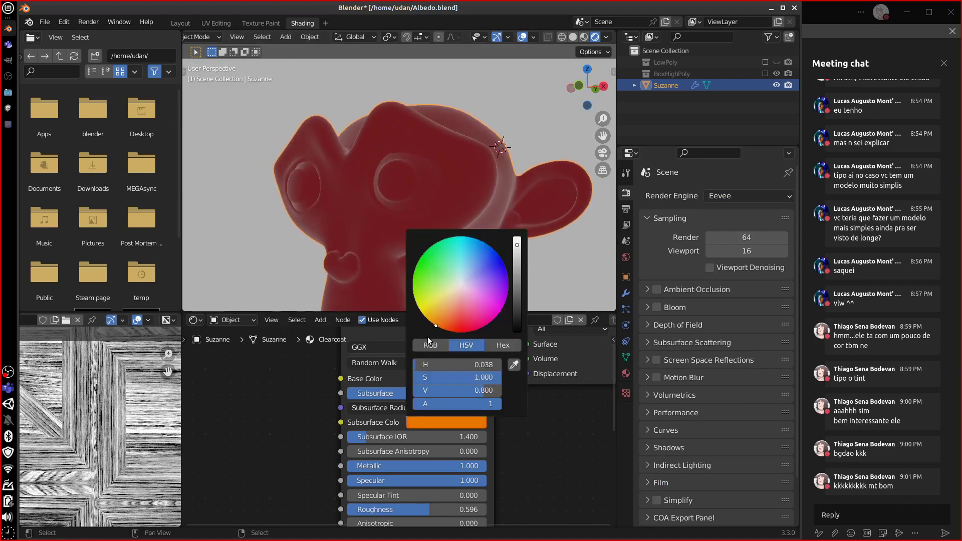
Expand the Subsurface Scattering settings in the scene's Eevee render properties
{"action": "left_click", "coordinate": [626, 208]}
{"action": "left_click", "coordinate": [626, 192]}
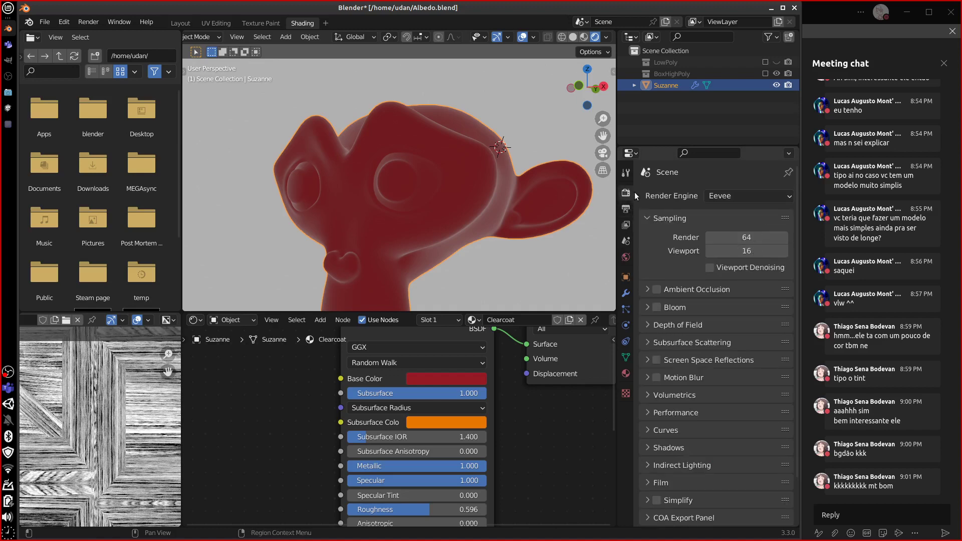
{"action": "left_click", "coordinate": [658, 343]}
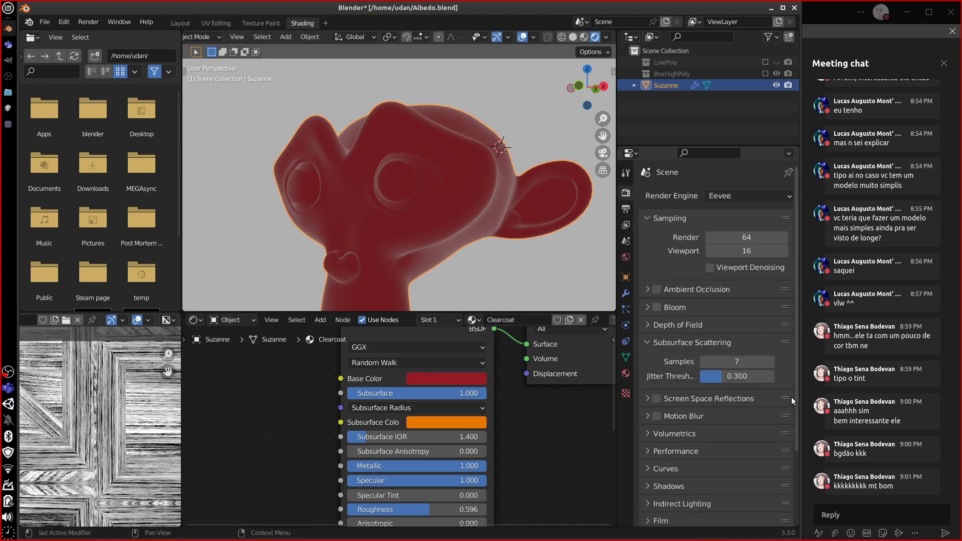
Set the material's Subsurface, Metallic and Specular to 0 and its Roughness to 0.364
{"action": "middle_click_drag", "start_coordinate": [530, 258], "coordinate": [498, 379]}
{"action": "left_click_drag", "start_coordinate": [471, 394], "coordinate": [346, 394]}
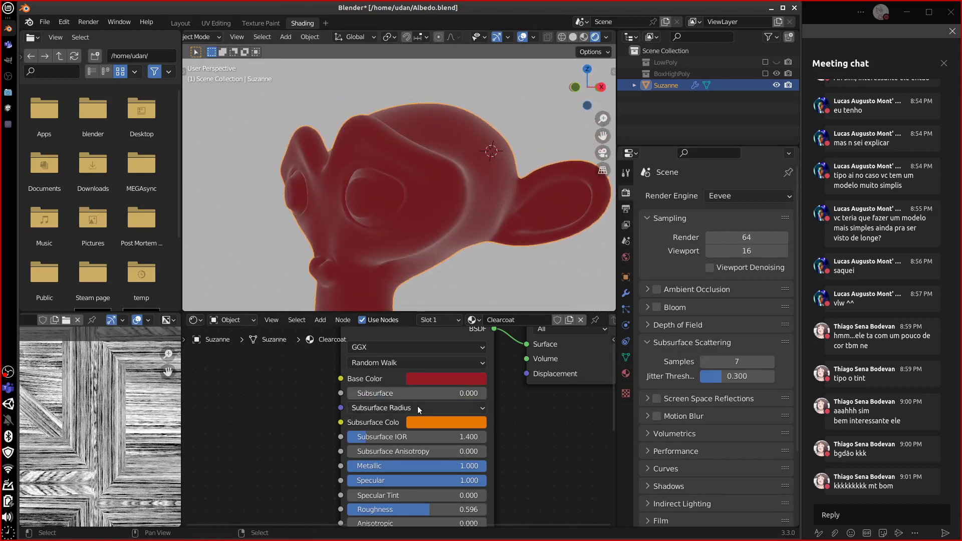
{"action": "middle_click_drag", "start_coordinate": [518, 446], "coordinate": [532, 417]}
{"action": "left_click_drag", "start_coordinate": [476, 436], "coordinate": [417, 456]}
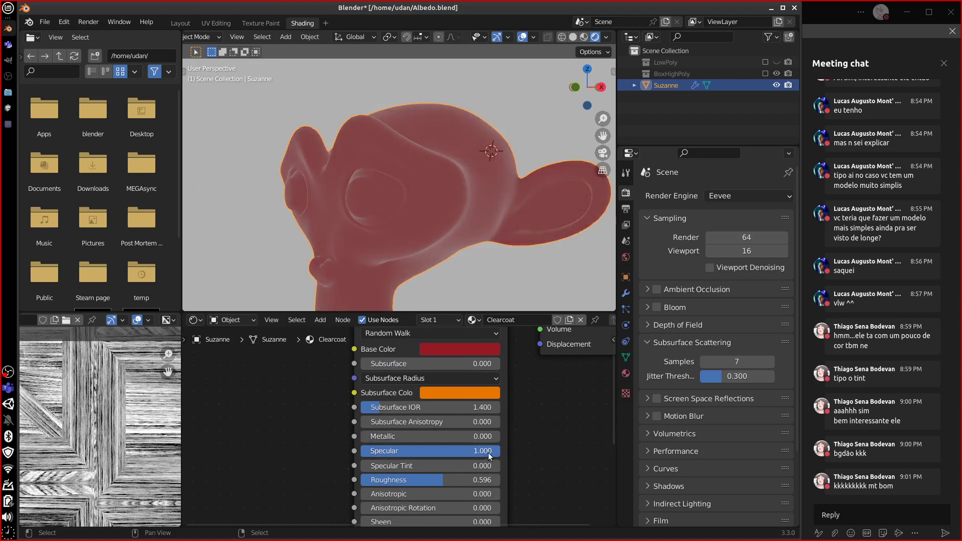
{"action": "left_click_drag", "start_coordinate": [488, 452], "coordinate": [313, 462]}
{"action": "left_click_drag", "start_coordinate": [436, 481], "coordinate": [411, 489]}
Change the Subsurface Color to blue, set Subsurface to 1, and inspect the monkey head
{"action": "left_click", "coordinate": [460, 392]}
{"action": "left_click_drag", "start_coordinate": [476, 260], "coordinate": [530, 192]}
{"action": "left_click_drag", "start_coordinate": [453, 365], "coordinate": [570, 371]}
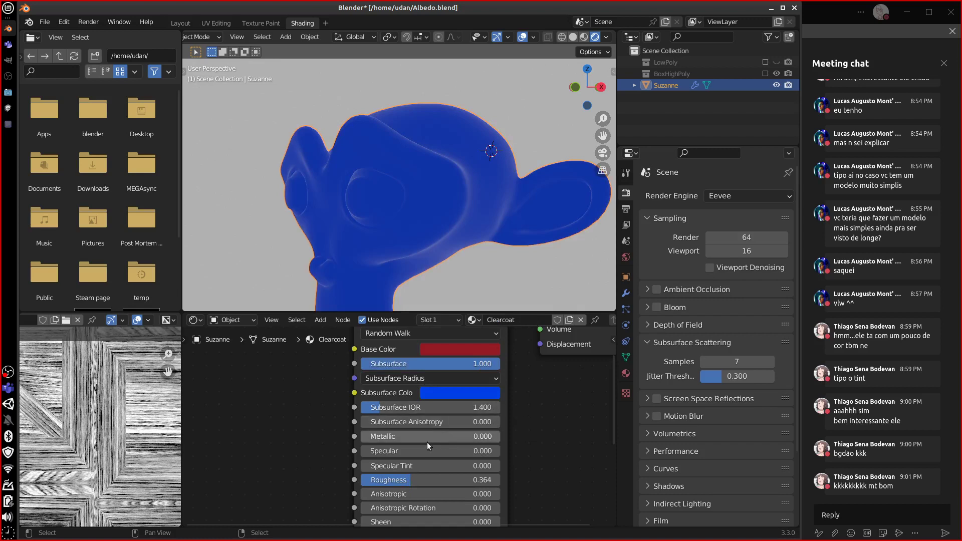
{"action": "middle_click_drag", "start_coordinate": [478, 281], "coordinate": [516, 281]}
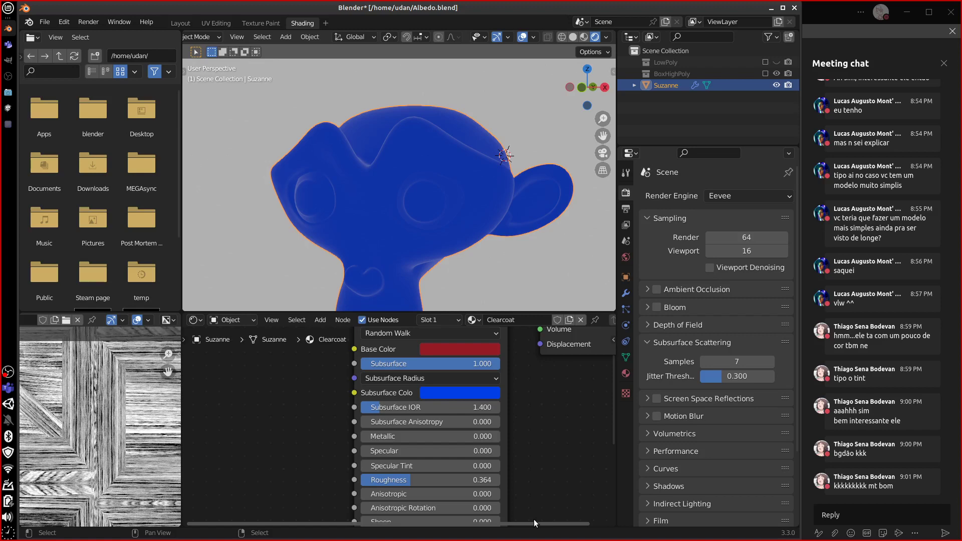
Hide Suzanne, enable the BoxHighPoly collection, and show the crate in Material Preview shading
{"action": "left_click", "coordinate": [776, 85]}
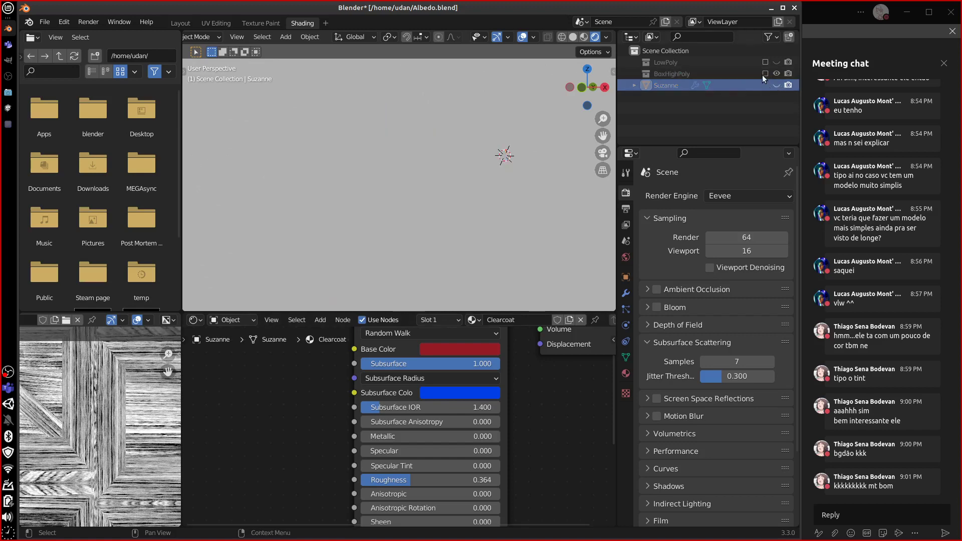
{"action": "left_click", "coordinate": [765, 73]}
{"action": "middle_click_drag", "start_coordinate": [518, 225], "coordinate": [474, 245]}
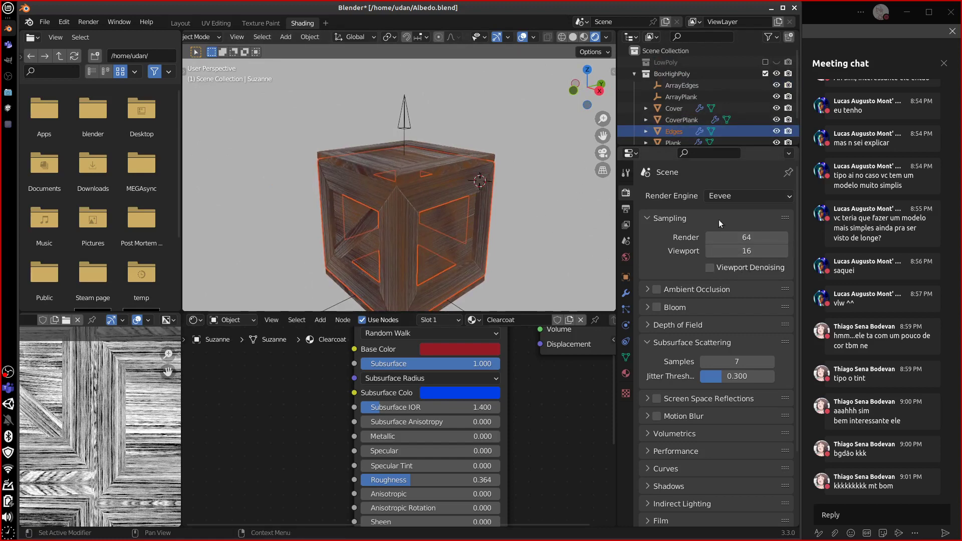
{"action": "mouse_move", "coordinate": [501, 213]}
{"action": "middle_mouse_down"}
{"action": "mouse_move", "coordinate": [473, 209]}
{"action": "mouse_move", "coordinate": [562, 261]}
{"action": "mouse_move", "coordinate": [534, 221]}
{"action": "mouse_move", "coordinate": [573, 215]}
{"action": "mouse_move", "coordinate": [513, 230]}
{"action": "mouse_move", "coordinate": [537, 236]}
{"action": "mouse_move", "coordinate": [545, 233]}
{"action": "mouse_move", "coordinate": [501, 218]}
{"action": "mouse_move", "coordinate": [516, 210]}
{"action": "mouse_move", "coordinate": [462, 278]}
{"action": "middle_mouse_up"}
{"action": "left_click", "coordinate": [584, 37]}
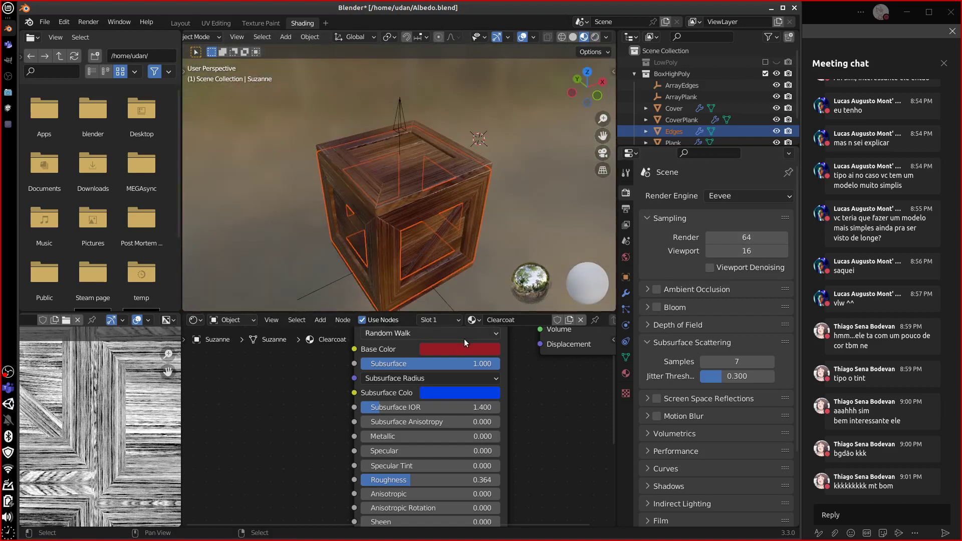
View the Box in Unity, and review Unidade 03 through Unidade 06 in the assets II.txt course outline
{"action": "left_click", "coordinate": [8, 108]}
{"action": "right_click_drag", "start_coordinate": [451, 216], "coordinate": [452, 221]}
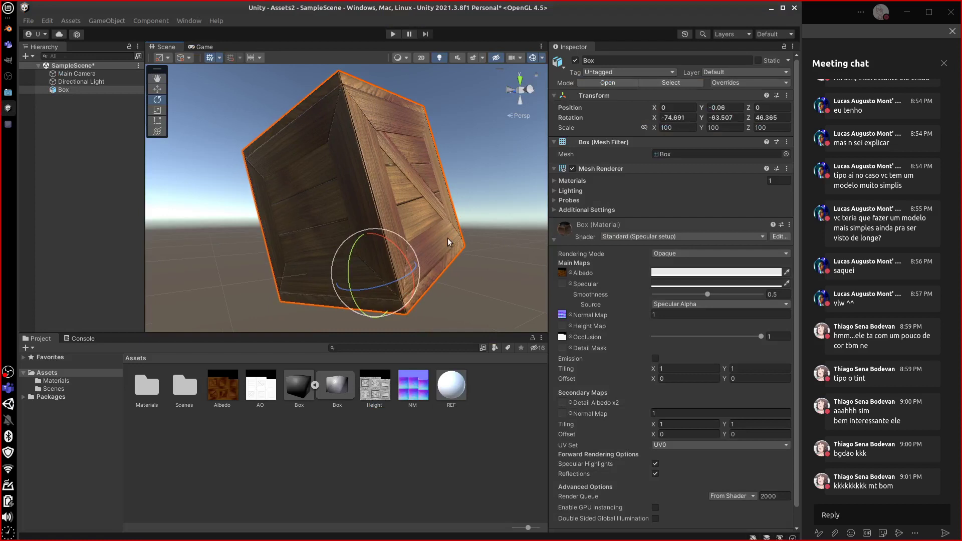
{"action": "left_click", "coordinate": [8, 124]}
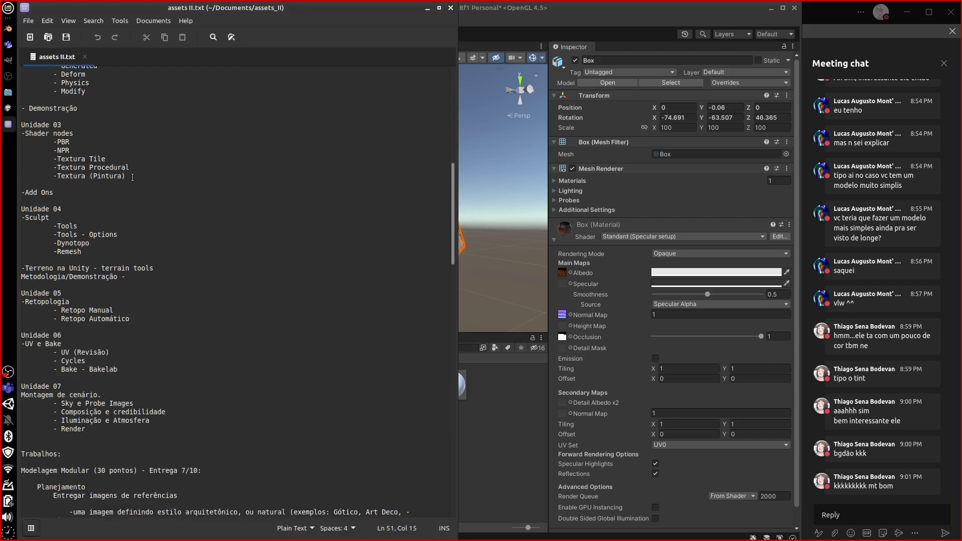
{"action": "left_click_drag", "start_coordinate": [132, 178], "coordinate": [40, 116]}
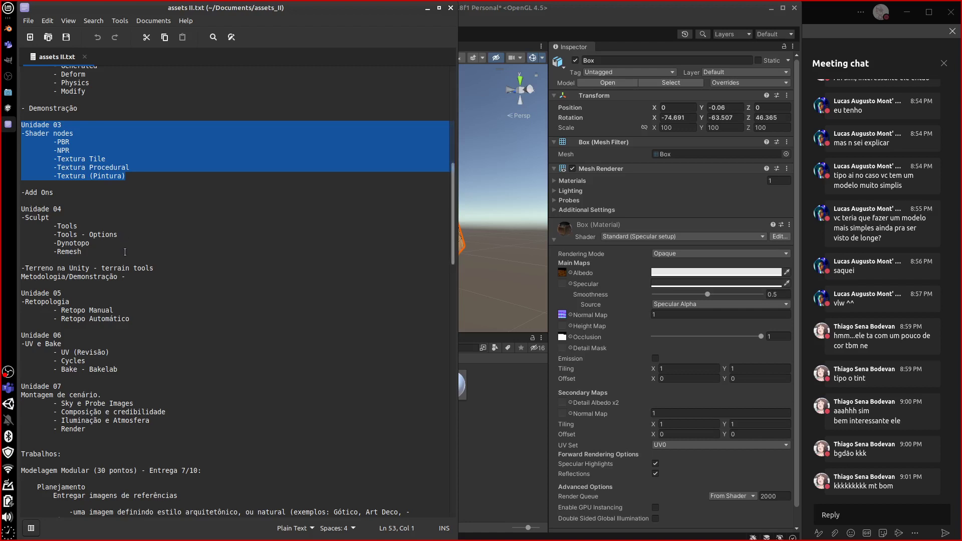
{"action": "left_click_drag", "start_coordinate": [100, 250], "coordinate": [21, 209]}
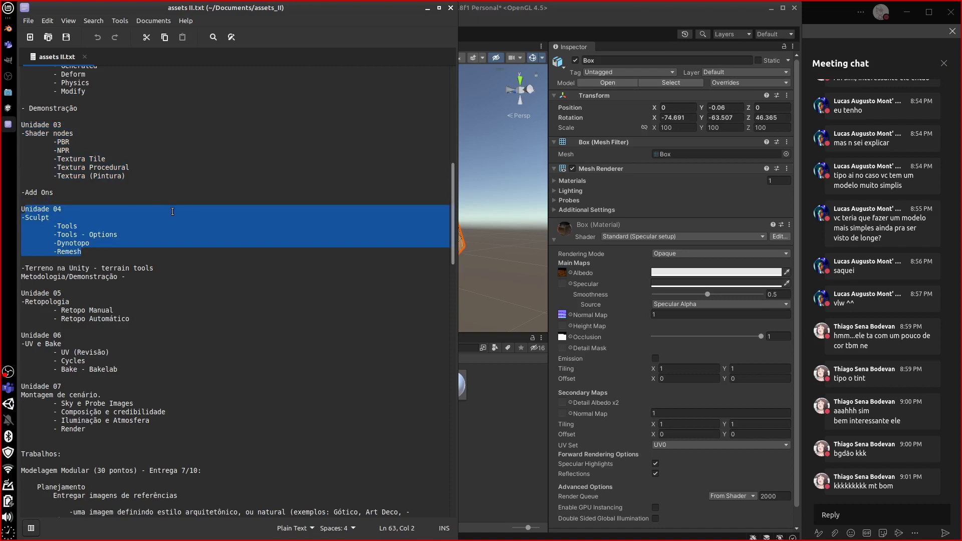
{"action": "left_click", "coordinate": [135, 241]}
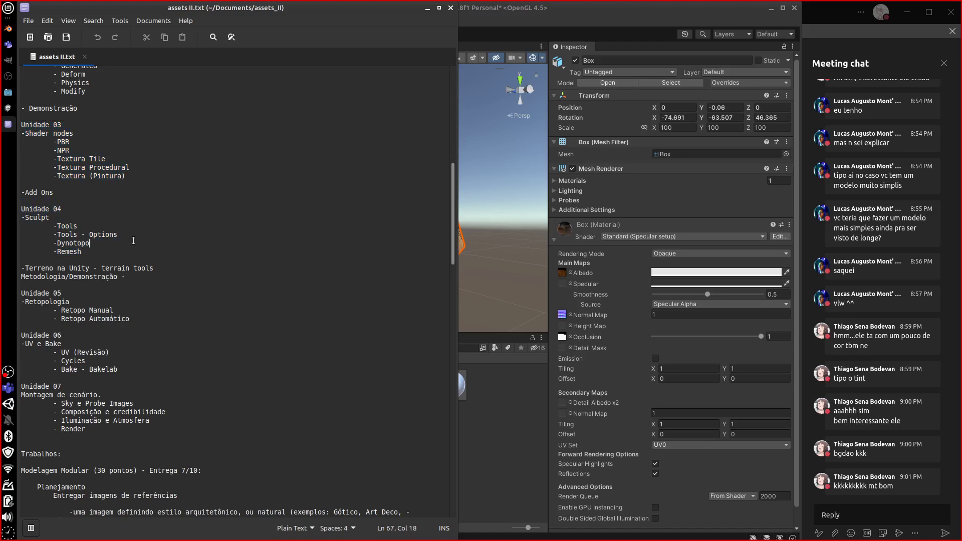
{"action": "left_click_drag", "start_coordinate": [132, 319], "coordinate": [21, 292]}
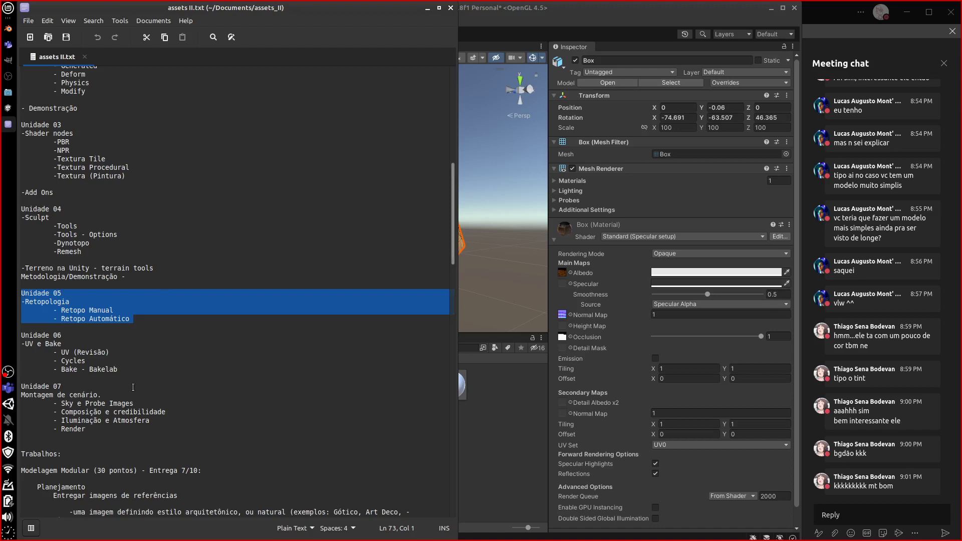
{"action": "left_click_drag", "start_coordinate": [126, 370], "coordinate": [19, 335]}
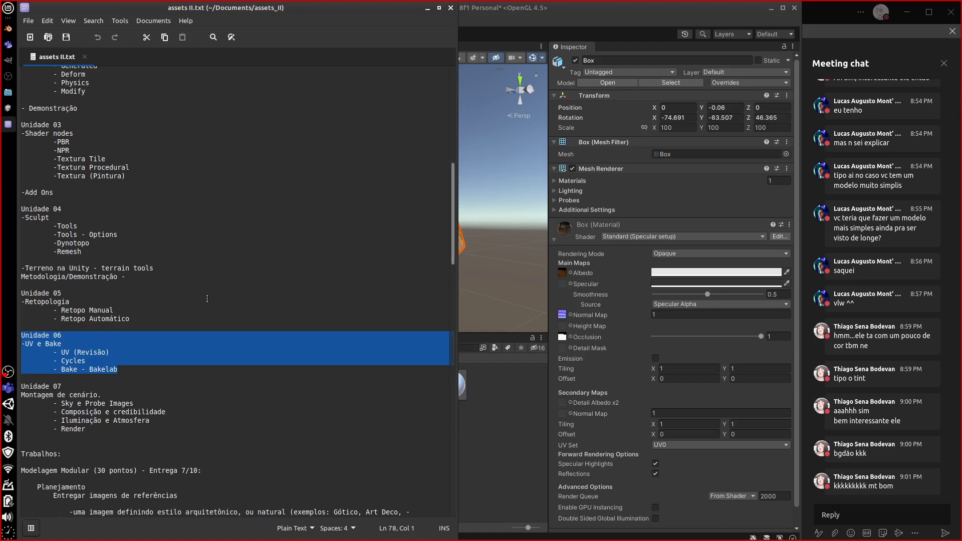
Minimize the text editor and Unity to return to Blender, cancelling the attempt to close Unity
{"action": "left_click", "coordinate": [428, 8]}
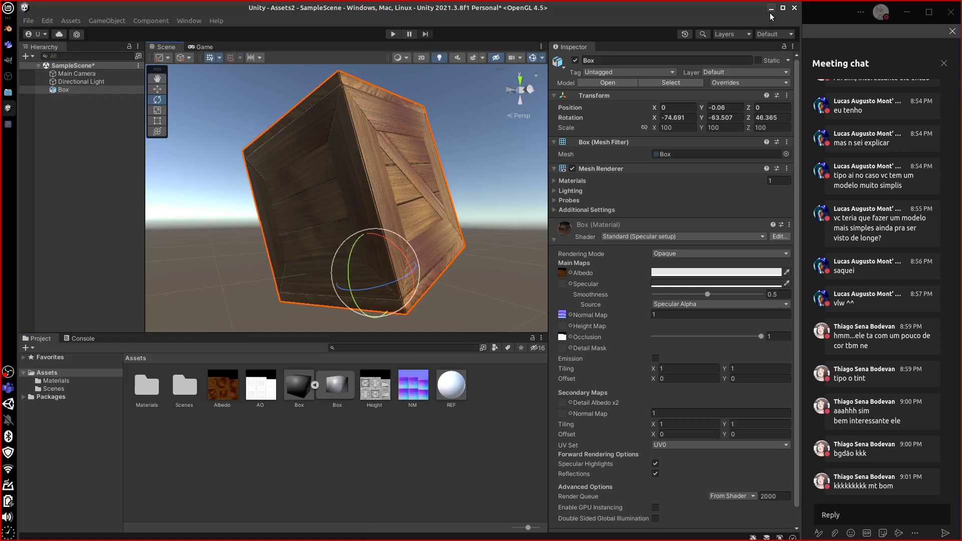
{"action": "left_click", "coordinate": [795, 9]}
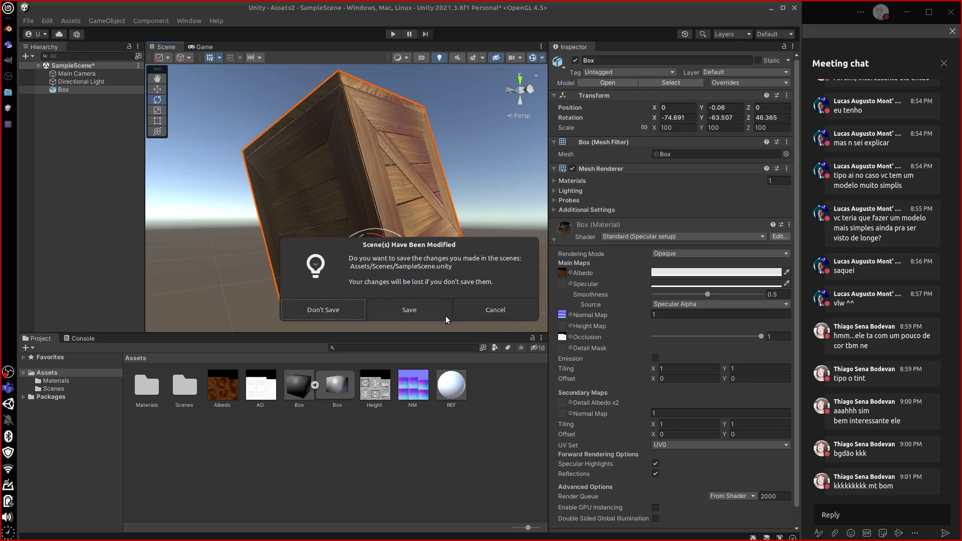
{"action": "left_click", "coordinate": [498, 314]}
{"action": "left_click", "coordinate": [771, 8]}
Select the crate's diagonal PlankEnforcement and show its Wood material's full node tree in the Shader Editor
{"action": "middle_click_drag", "start_coordinate": [457, 252], "coordinate": [508, 243]}
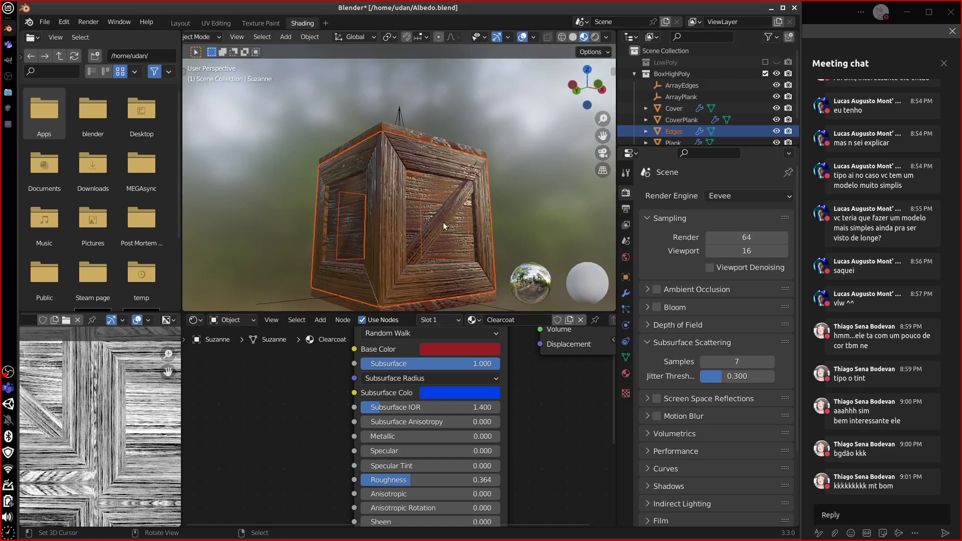
{"action": "middle_click_drag", "start_coordinate": [464, 213], "coordinate": [527, 234]}
{"action": "middle_click_drag", "start_coordinate": [541, 434], "coordinate": [526, 527]}
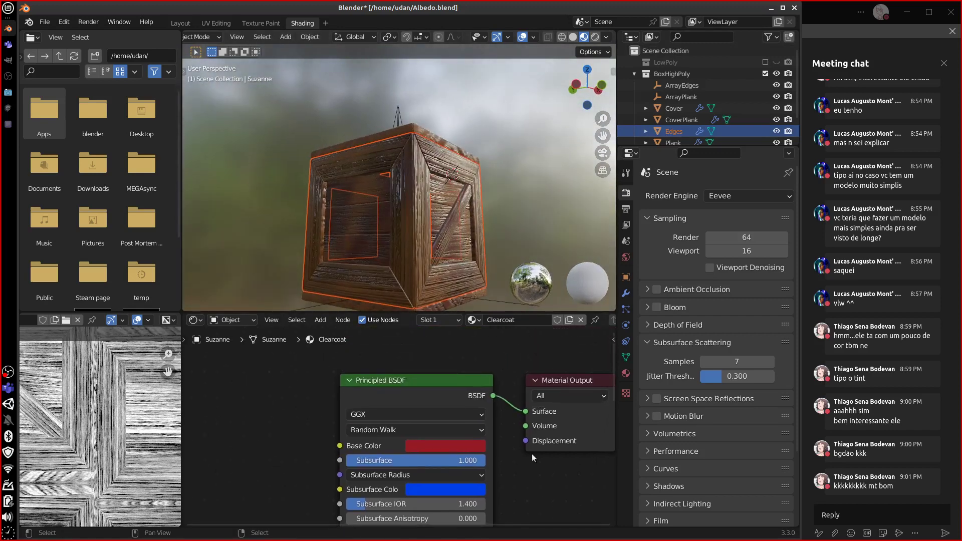
{"action": "left_click", "coordinate": [453, 245]}
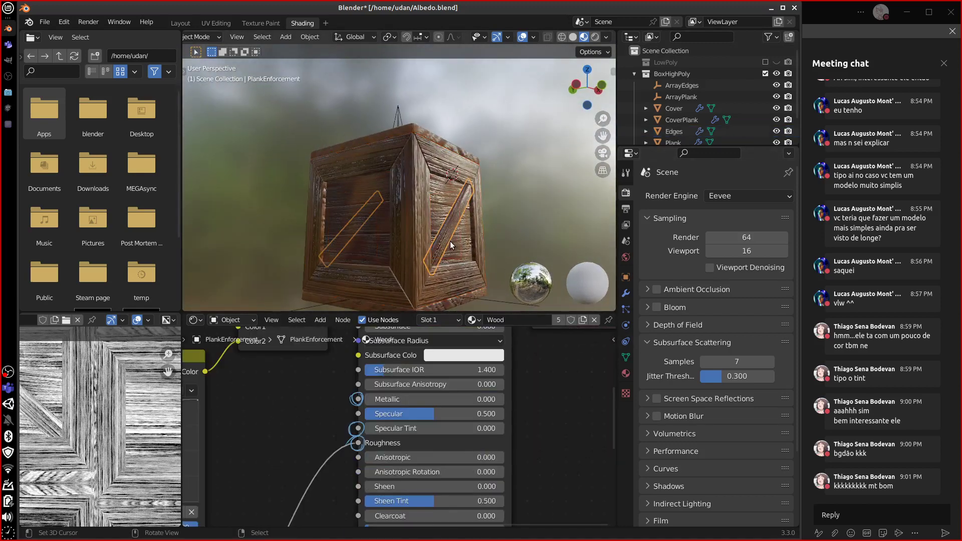
{"action": "middle_click_drag", "start_coordinate": [546, 417], "coordinate": [579, 392]}
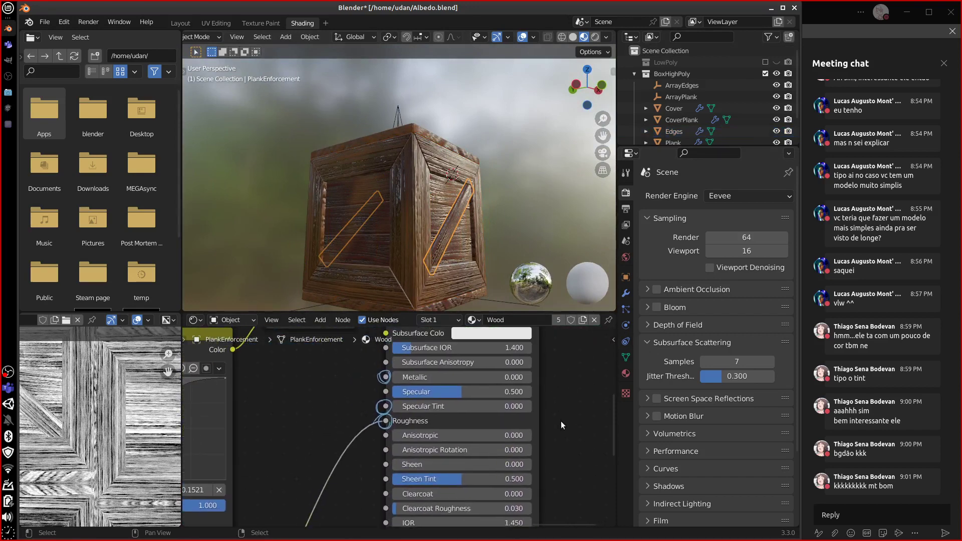
{"action": "key", "text": "ctrl+space"}
{"action": "key", "text": "ctrl+space"}
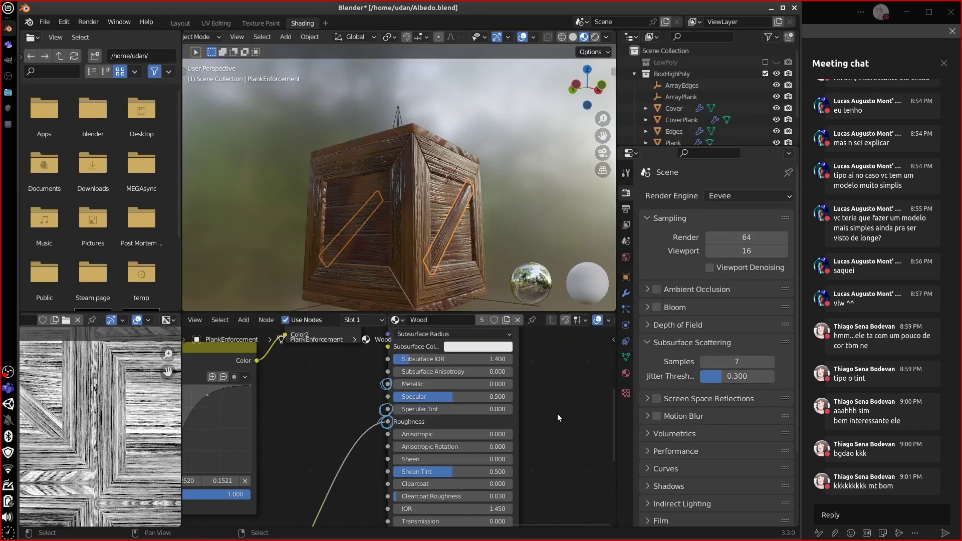
{"action": "scroll", "coordinate": [557, 413], "scroll_direction": "down", "scroll_amount": 6}
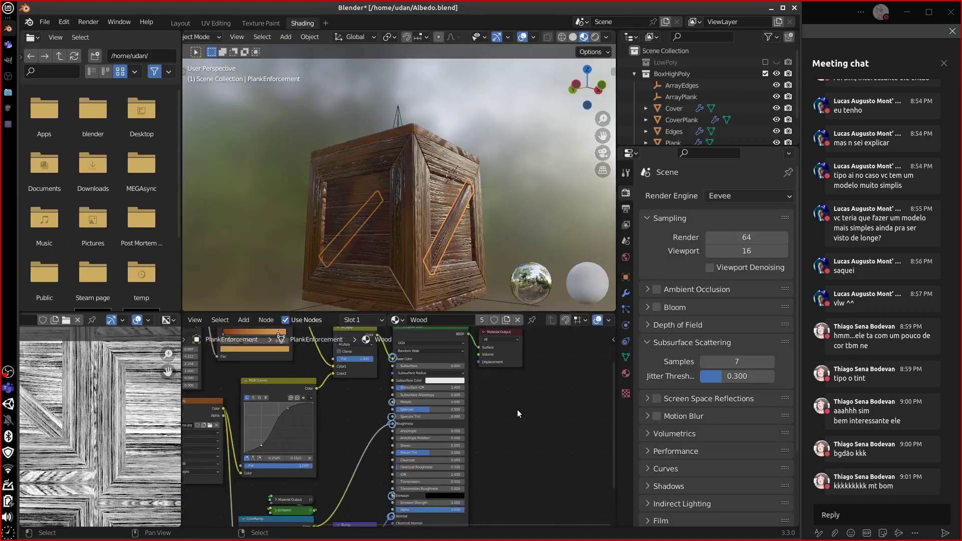
{"action": "middle_click_drag", "start_coordinate": [505, 414], "coordinate": [582, 470]}
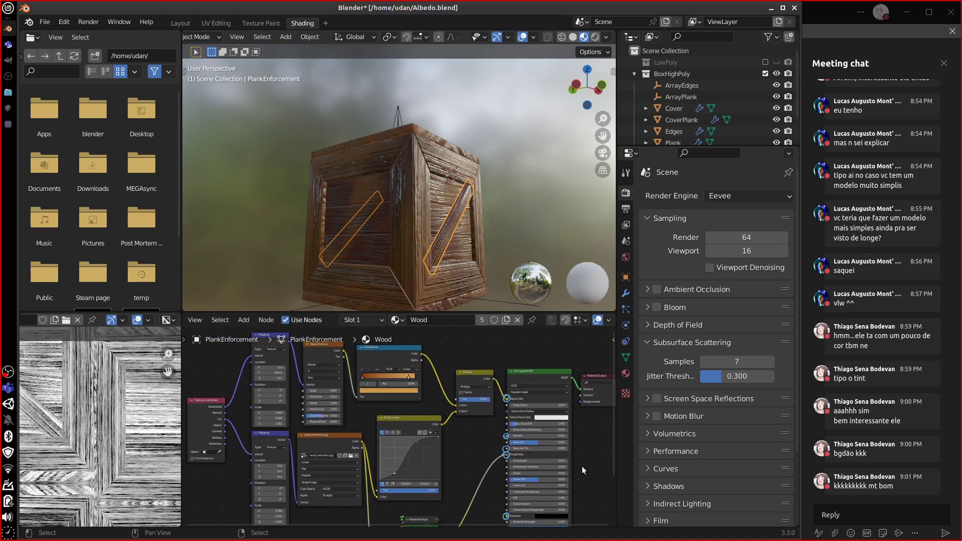
{"action": "scroll", "coordinate": [583, 465], "scroll_direction": "right", "scroll_amount": 1, "text": "ctrl"}
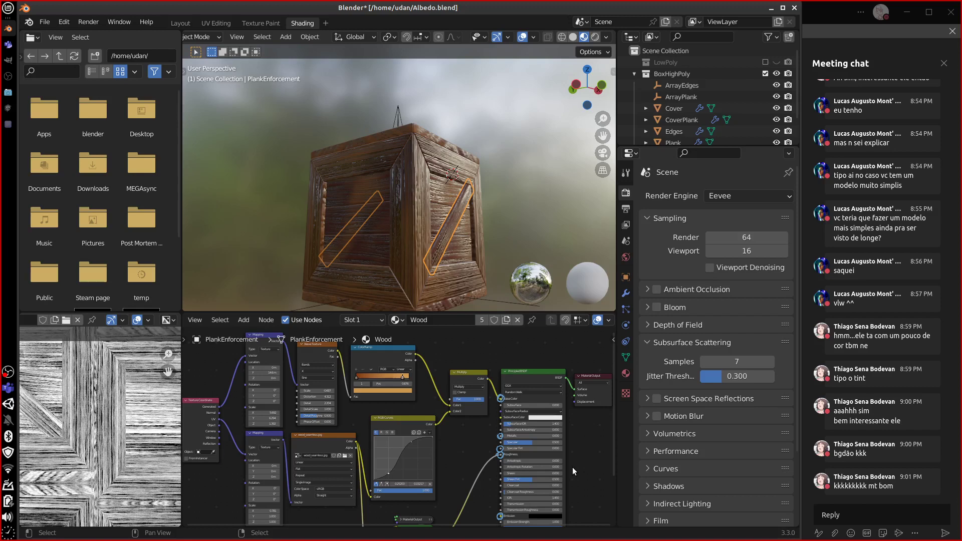
Turn off the viewport overlays, and frame the whole crate and the whole grayscale plank texture in their views
{"action": "middle_click_drag", "start_coordinate": [516, 211], "coordinate": [492, 266]}
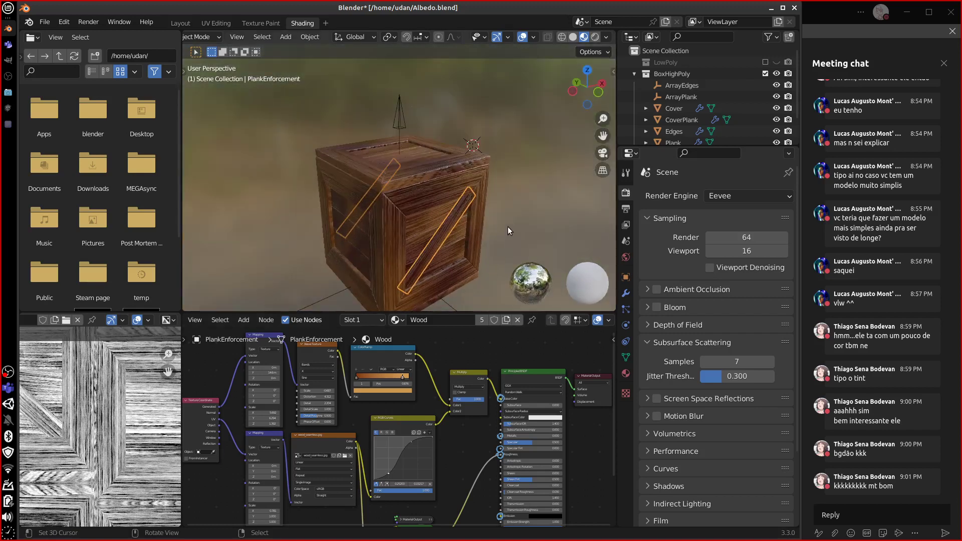
{"action": "middle_click_drag", "start_coordinate": [508, 230], "coordinate": [507, 189]}
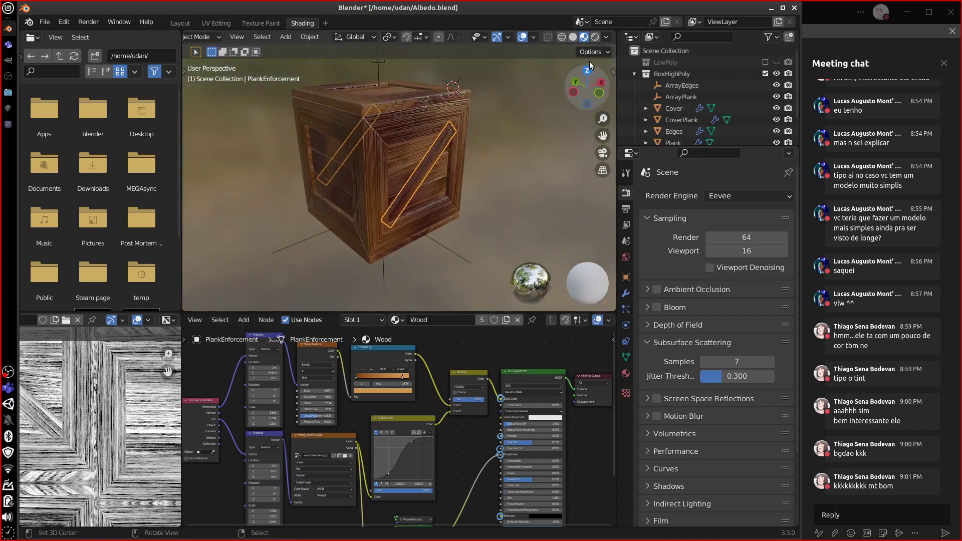
{"action": "left_click", "coordinate": [522, 37]}
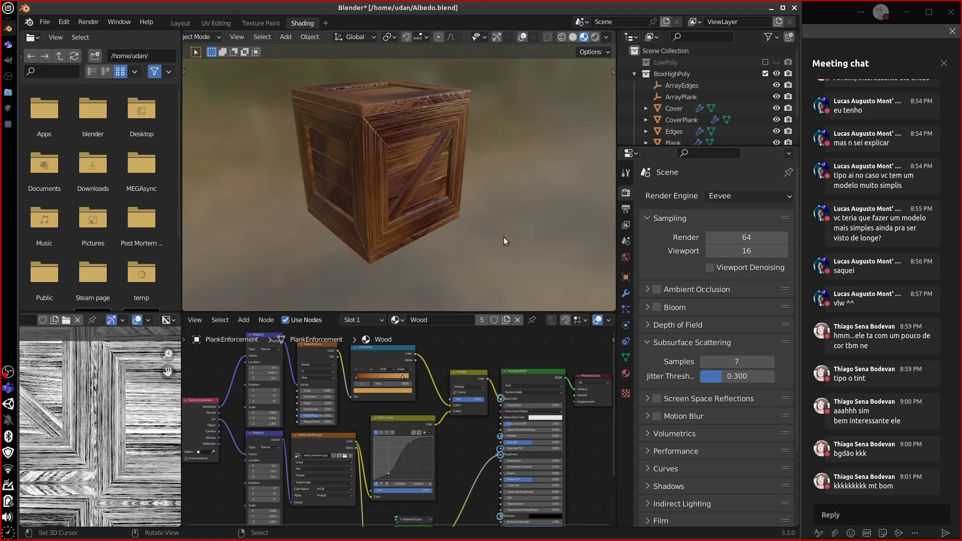
{"action": "middle_click_drag", "start_coordinate": [503, 237], "coordinate": [530, 260]}
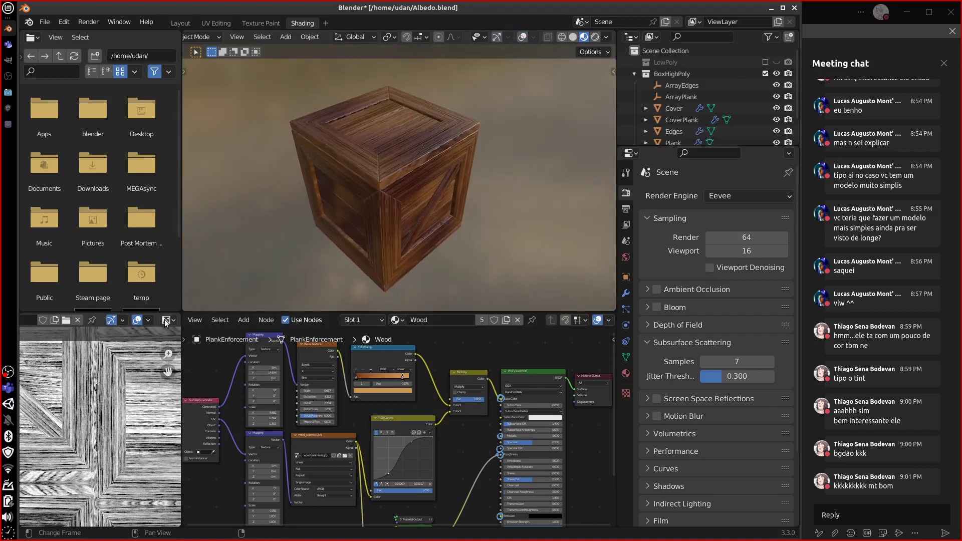
{"action": "middle_click_drag", "start_coordinate": [141, 429], "coordinate": [152, 453]}
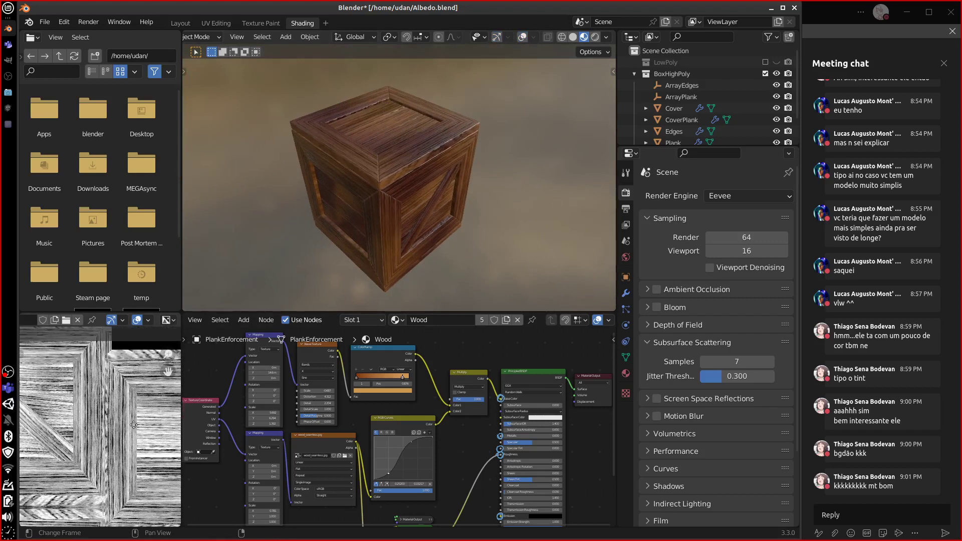
{"action": "scroll", "coordinate": [134, 425], "scroll_direction": "down", "scroll_amount": 4}
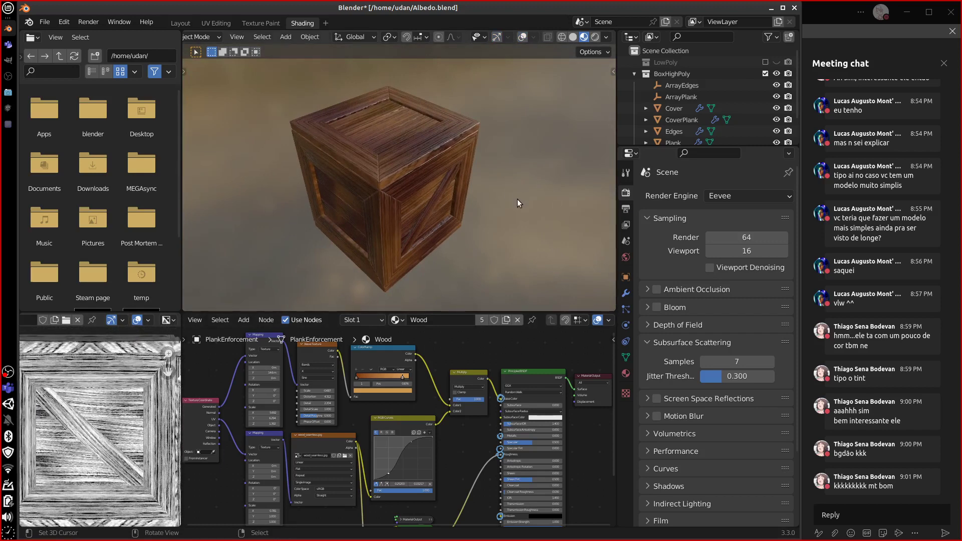
{"action": "scroll", "coordinate": [519, 199], "scroll_direction": "up", "scroll_amount": 2}
Take a screenshot of the entire screen and save it as Screenshot_2022-09-15_21-05-47.png in the home folder
{"action": "key", "text": "Print"}
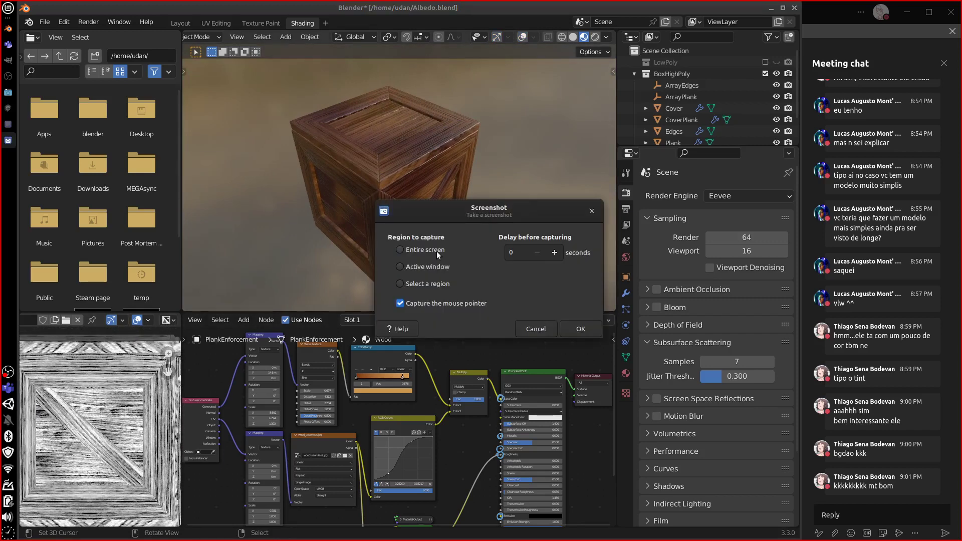
{"action": "left_click", "coordinate": [600, 329]}
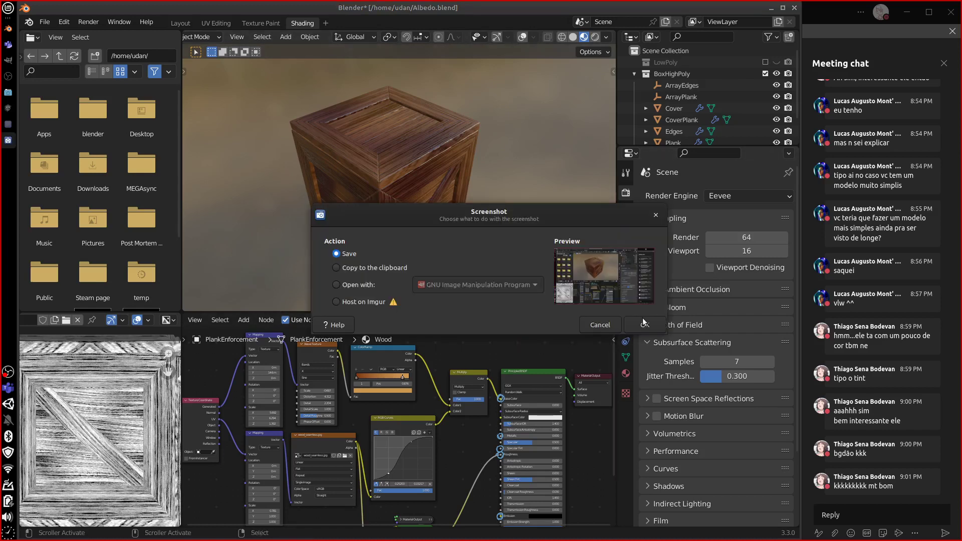
{"action": "left_click", "coordinate": [642, 326]}
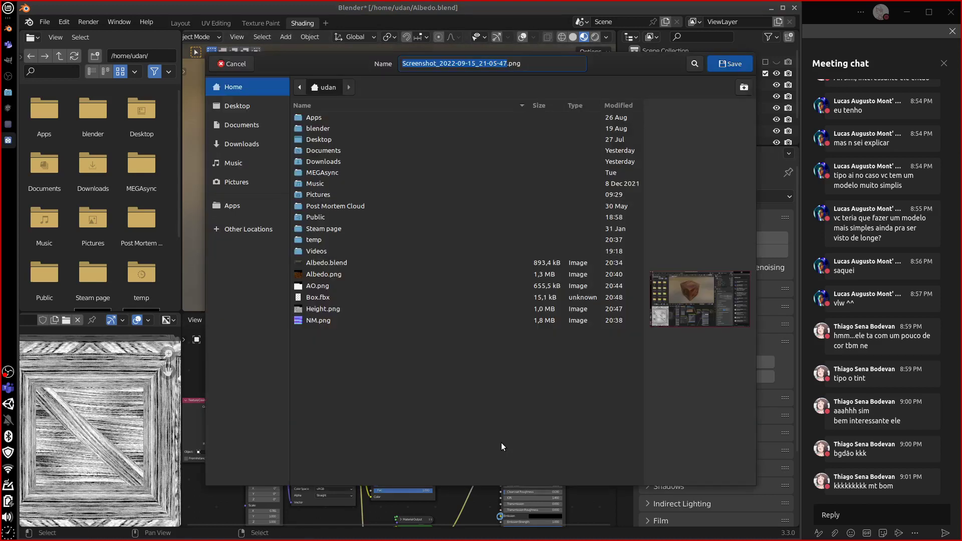
{"action": "left_click", "coordinate": [729, 68]}
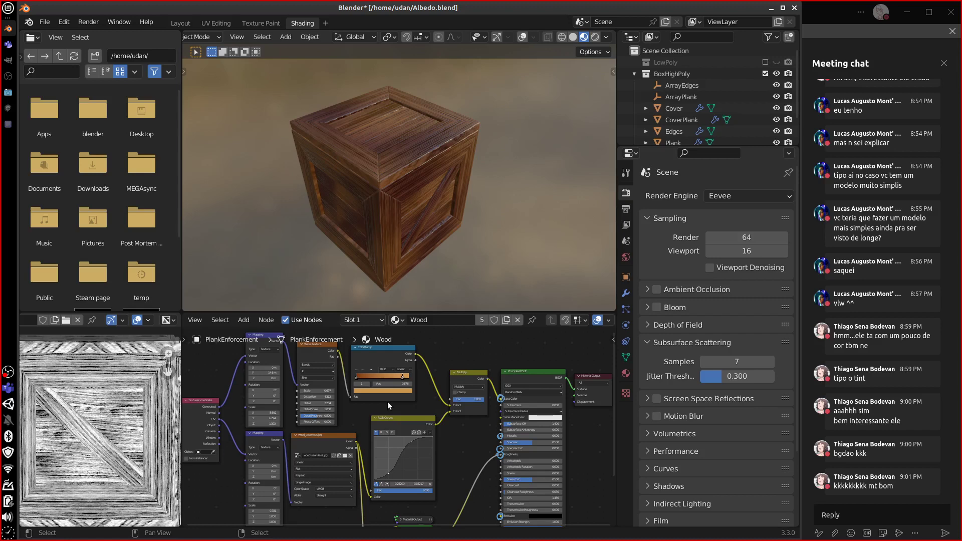
Open the screen recorder's streaming and recording options
{"action": "right_click", "coordinate": [8, 372]}
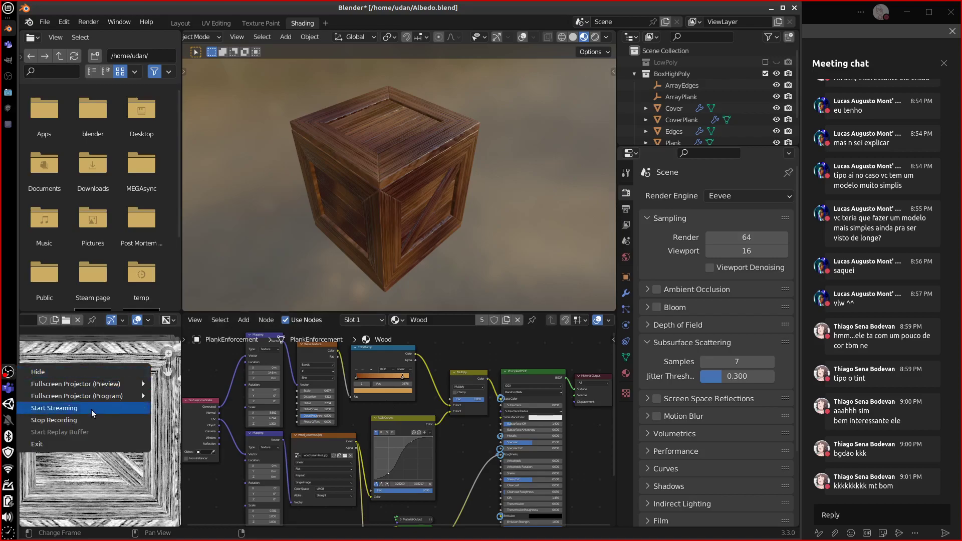